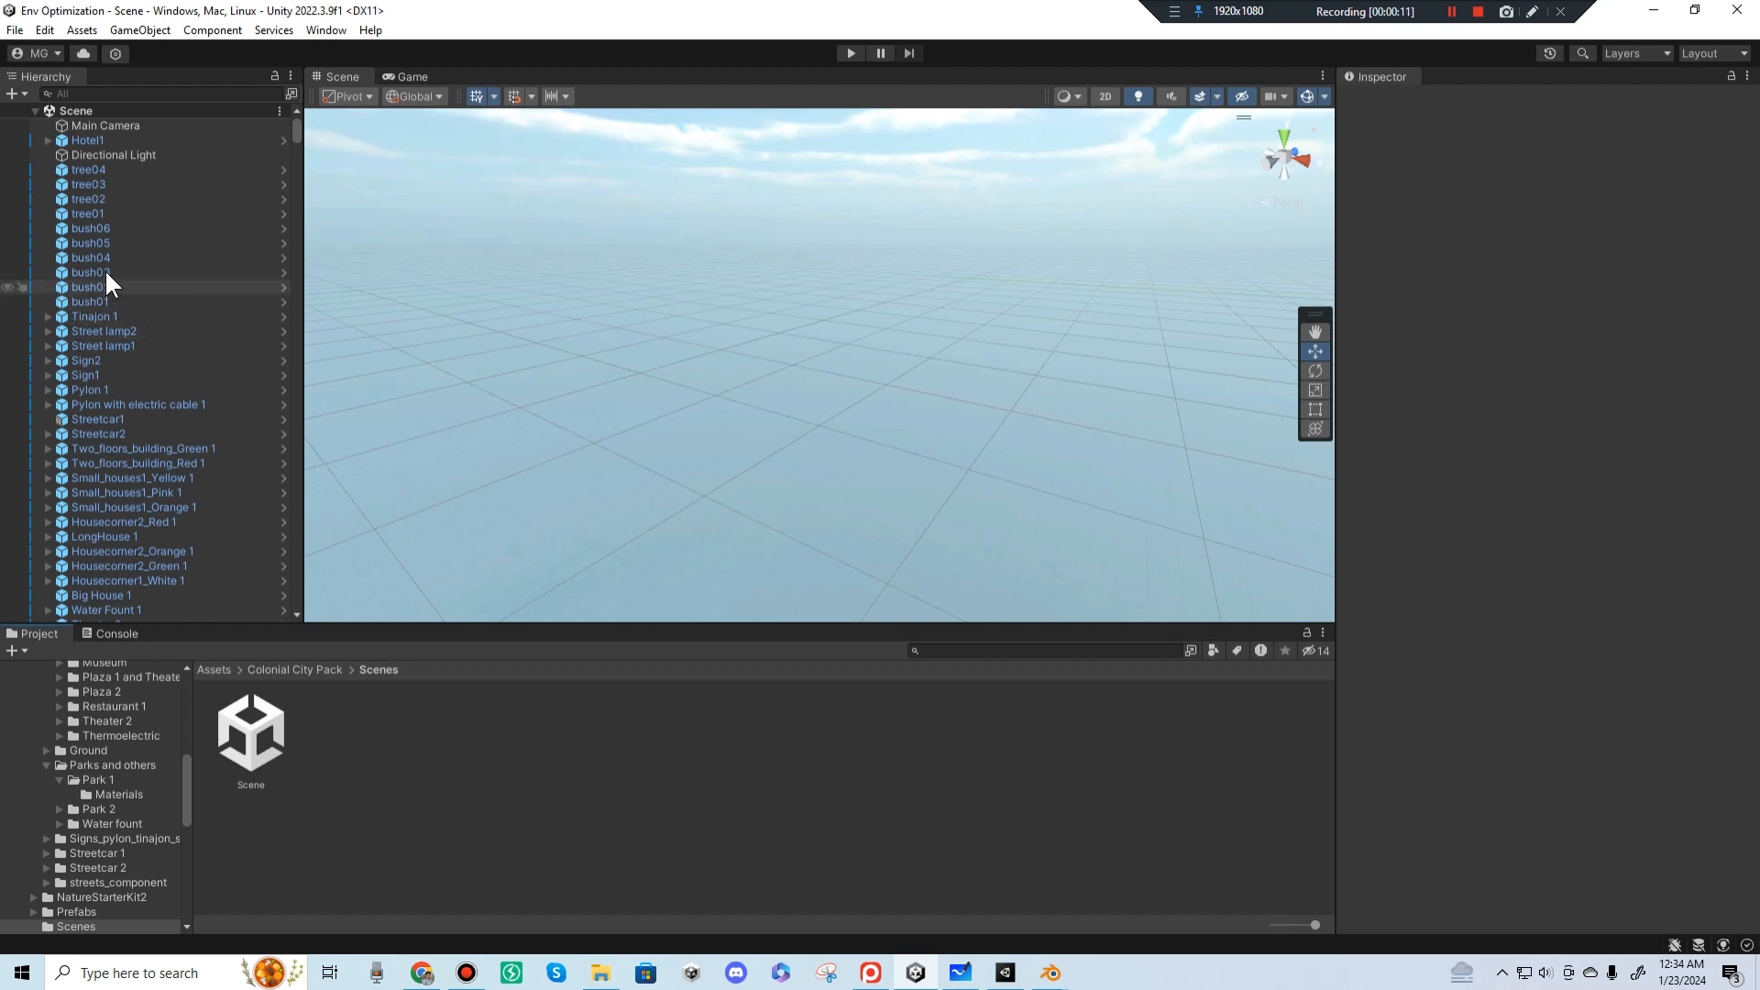
# Step: Frame bush03 in the scene and select the curved cobblestone street piece, curve 1
pyautogui.click(105, 268)
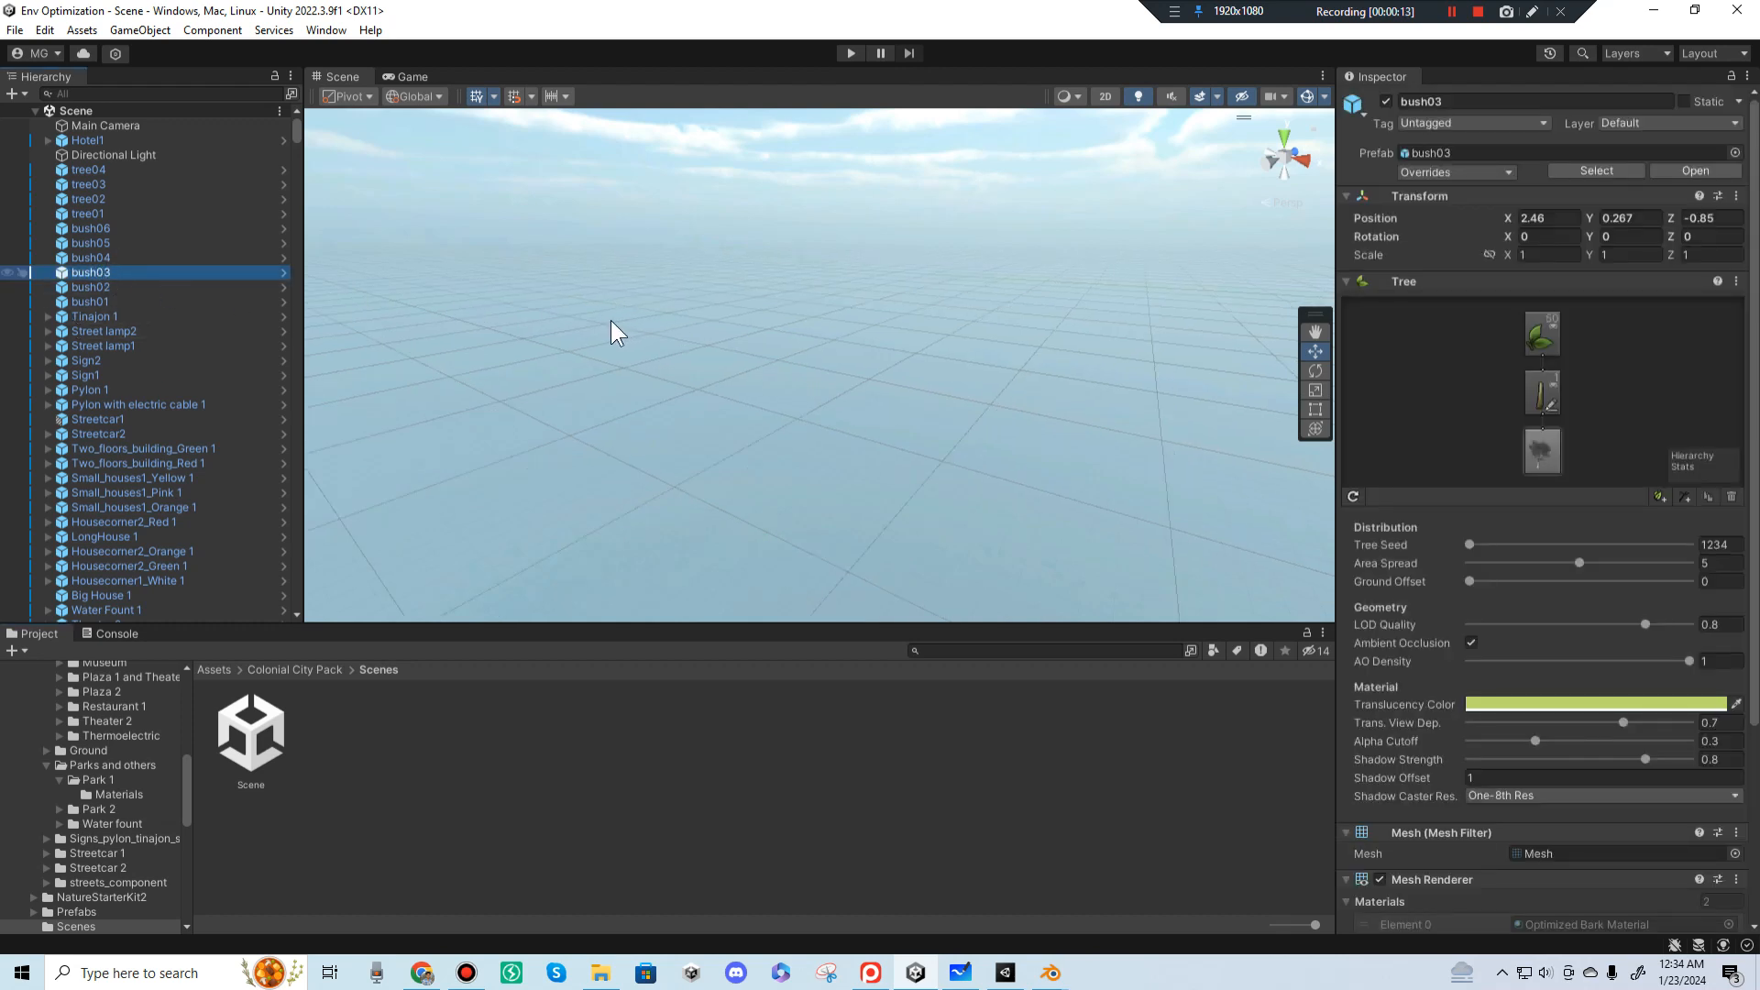
pyautogui.doubleClick(204, 272)
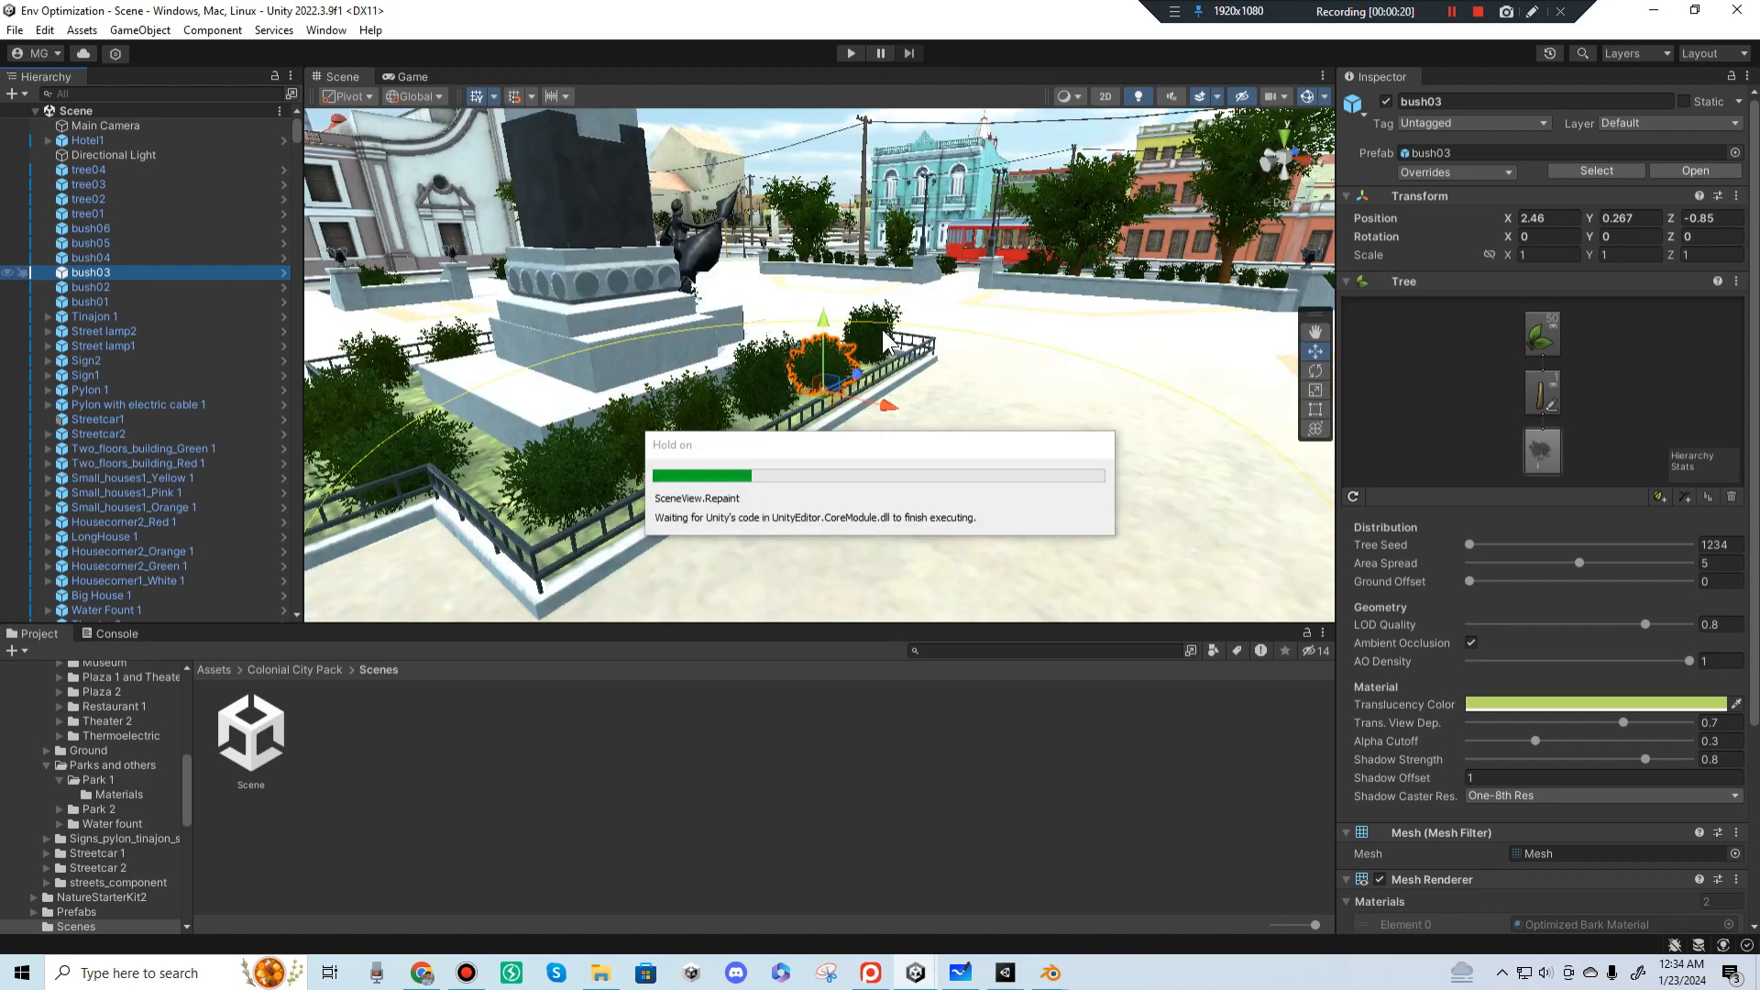
pyautogui.moveTo(882, 332); pyautogui.dragTo(1023, 413, button='middle')
pyautogui.moveTo(1024, 414); pyautogui.dragTo(849, 404, button='right')
pyautogui.press('w')
pyautogui.click(849, 404)
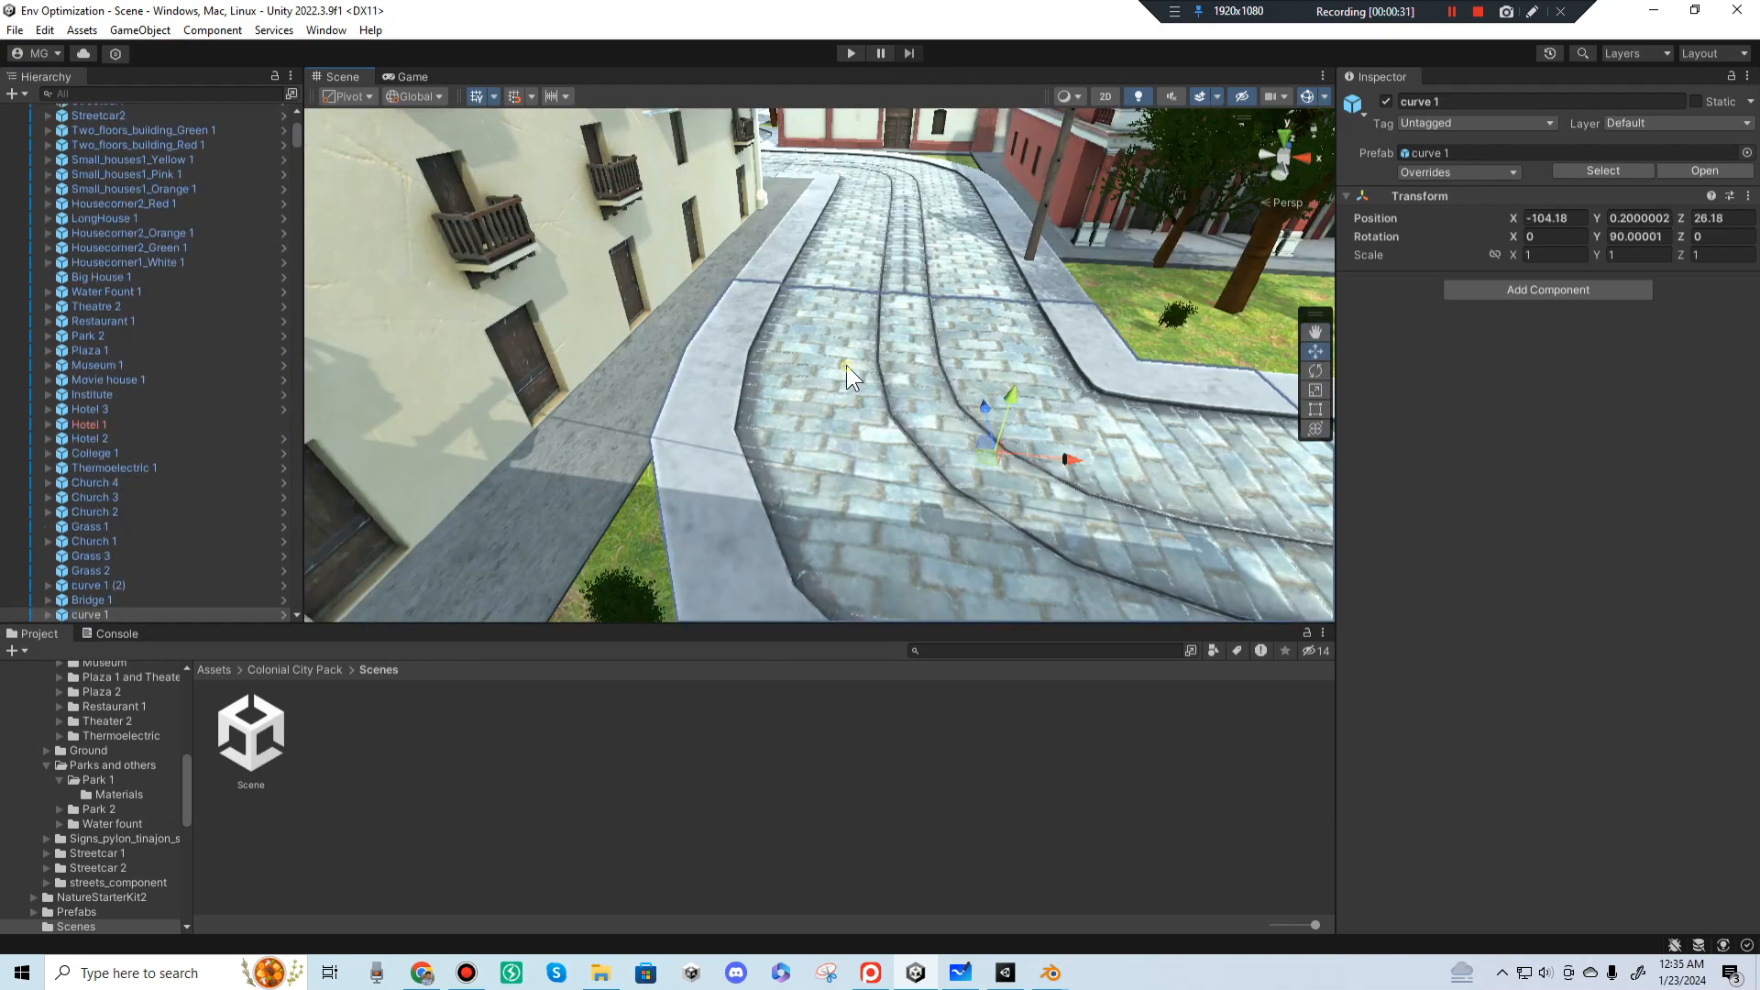
# Step: Inspect the curve 1 street prefab in isolation and return to the scene
pyautogui.click(845, 365)
pyautogui.click(156, 597)
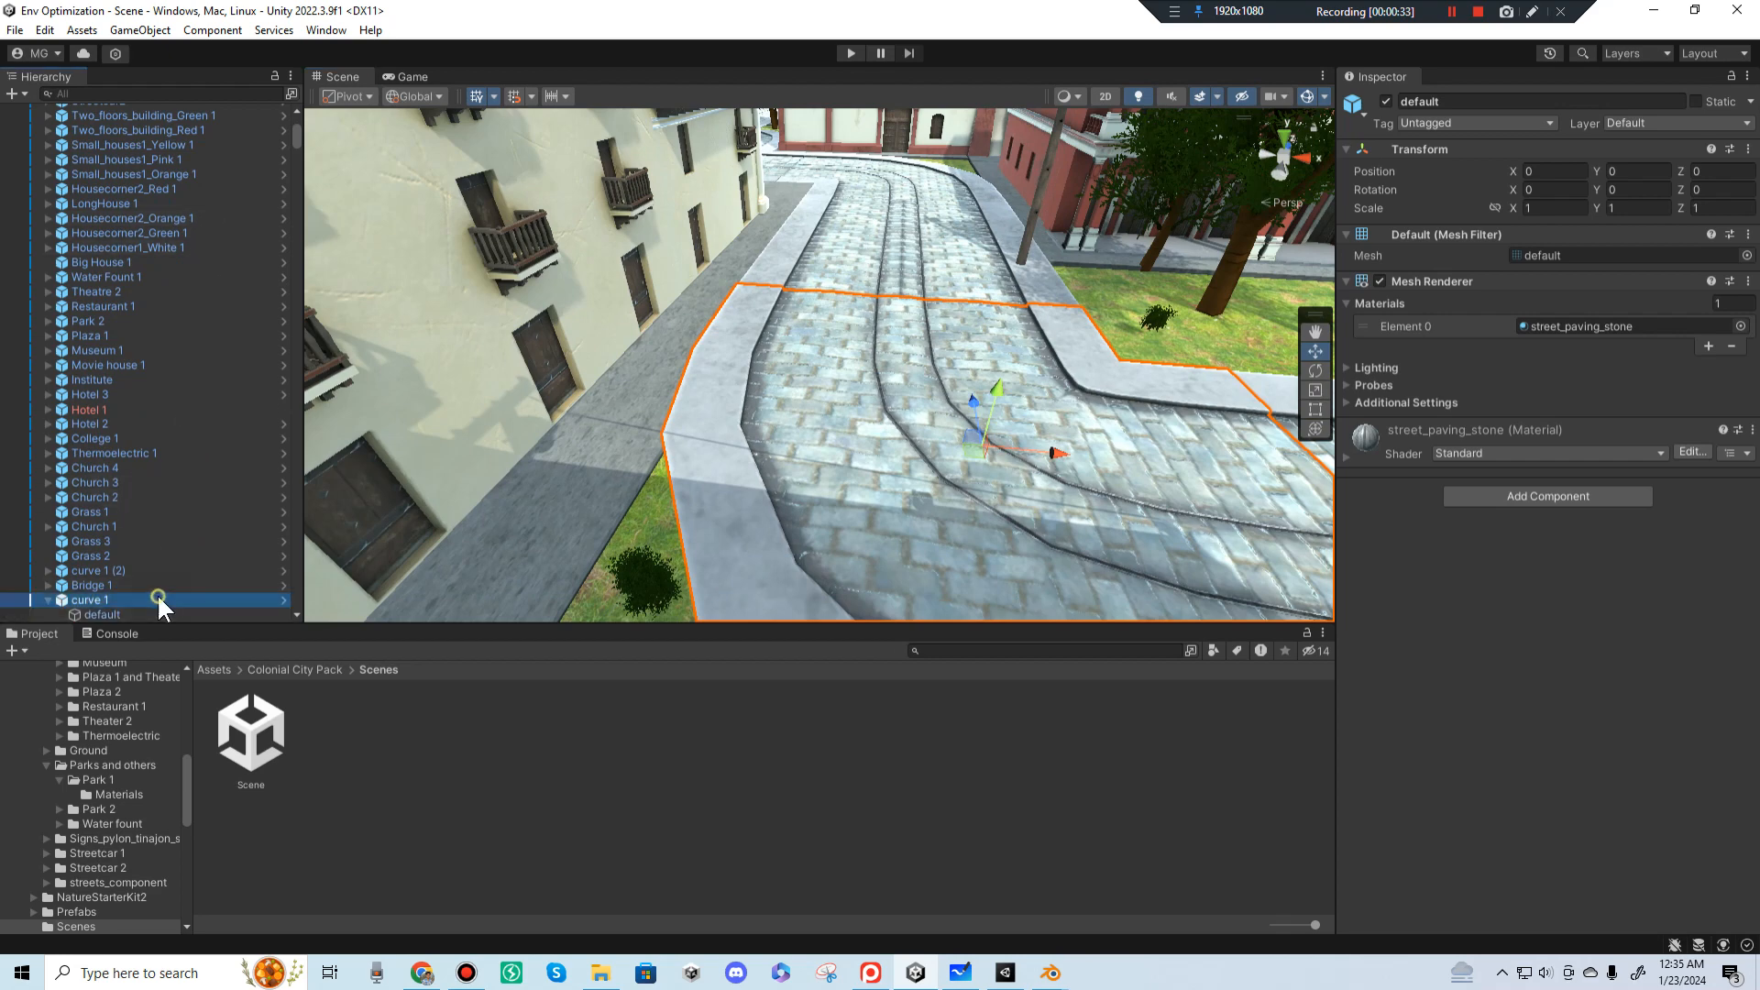
pyautogui.click(283, 599)
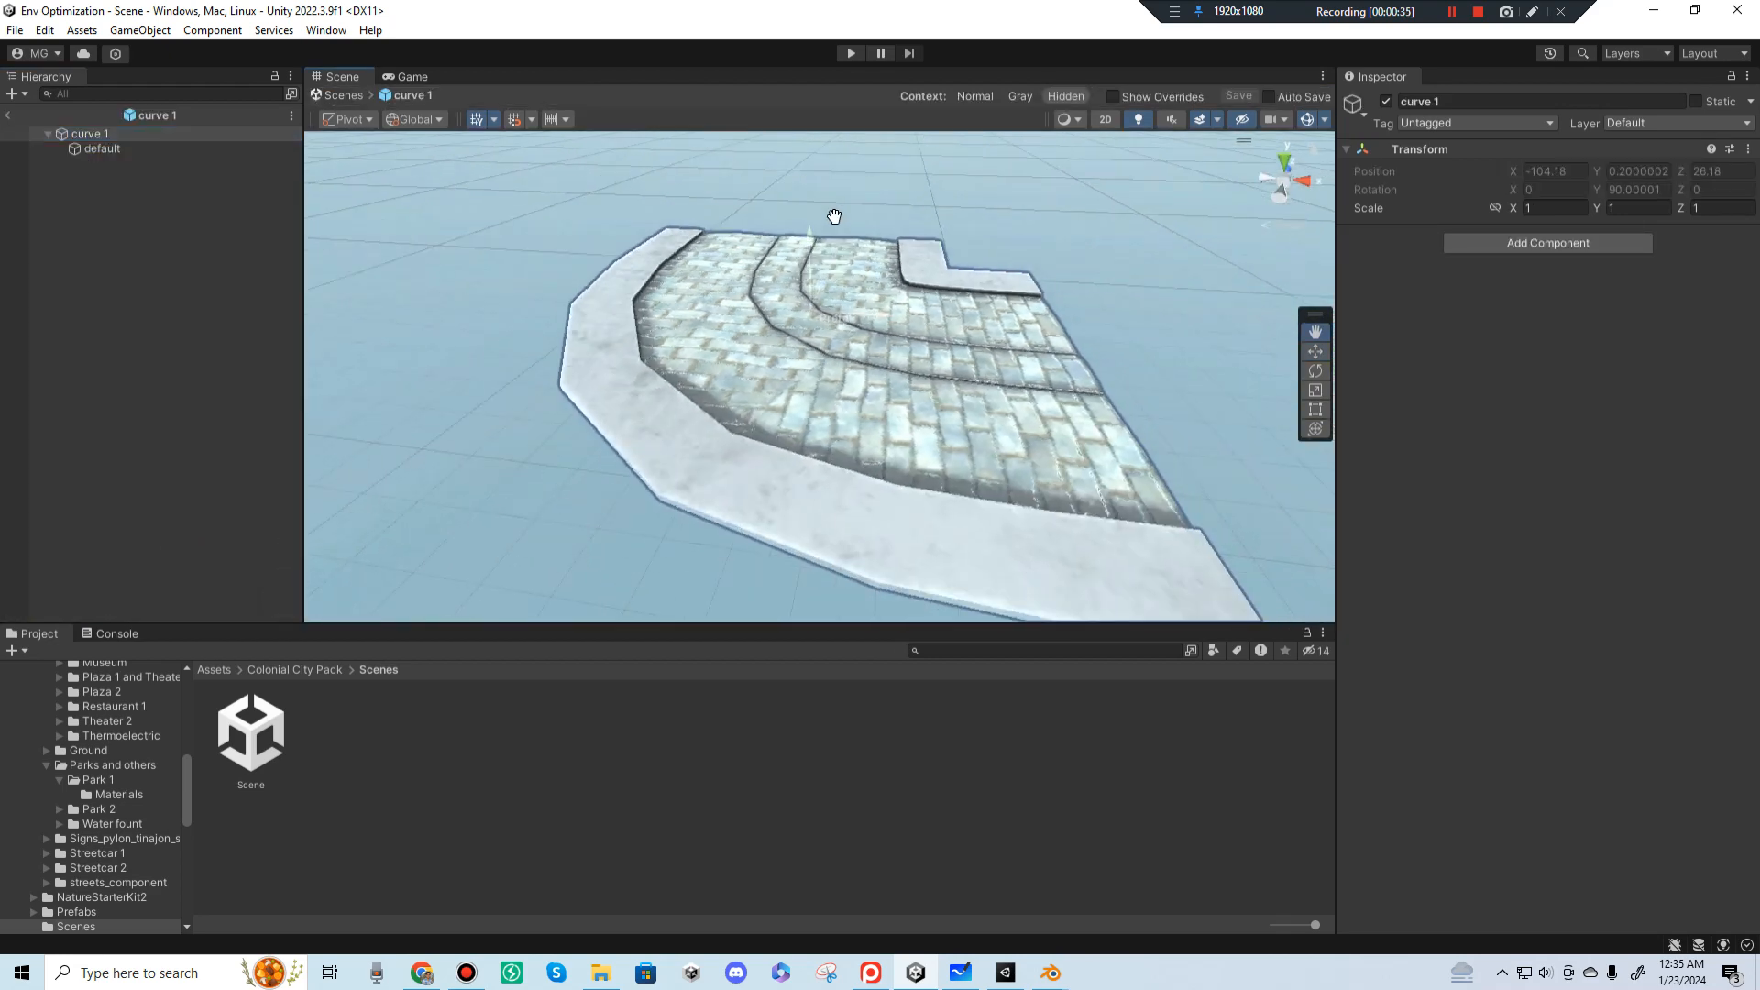
pyautogui.click(13, 115)
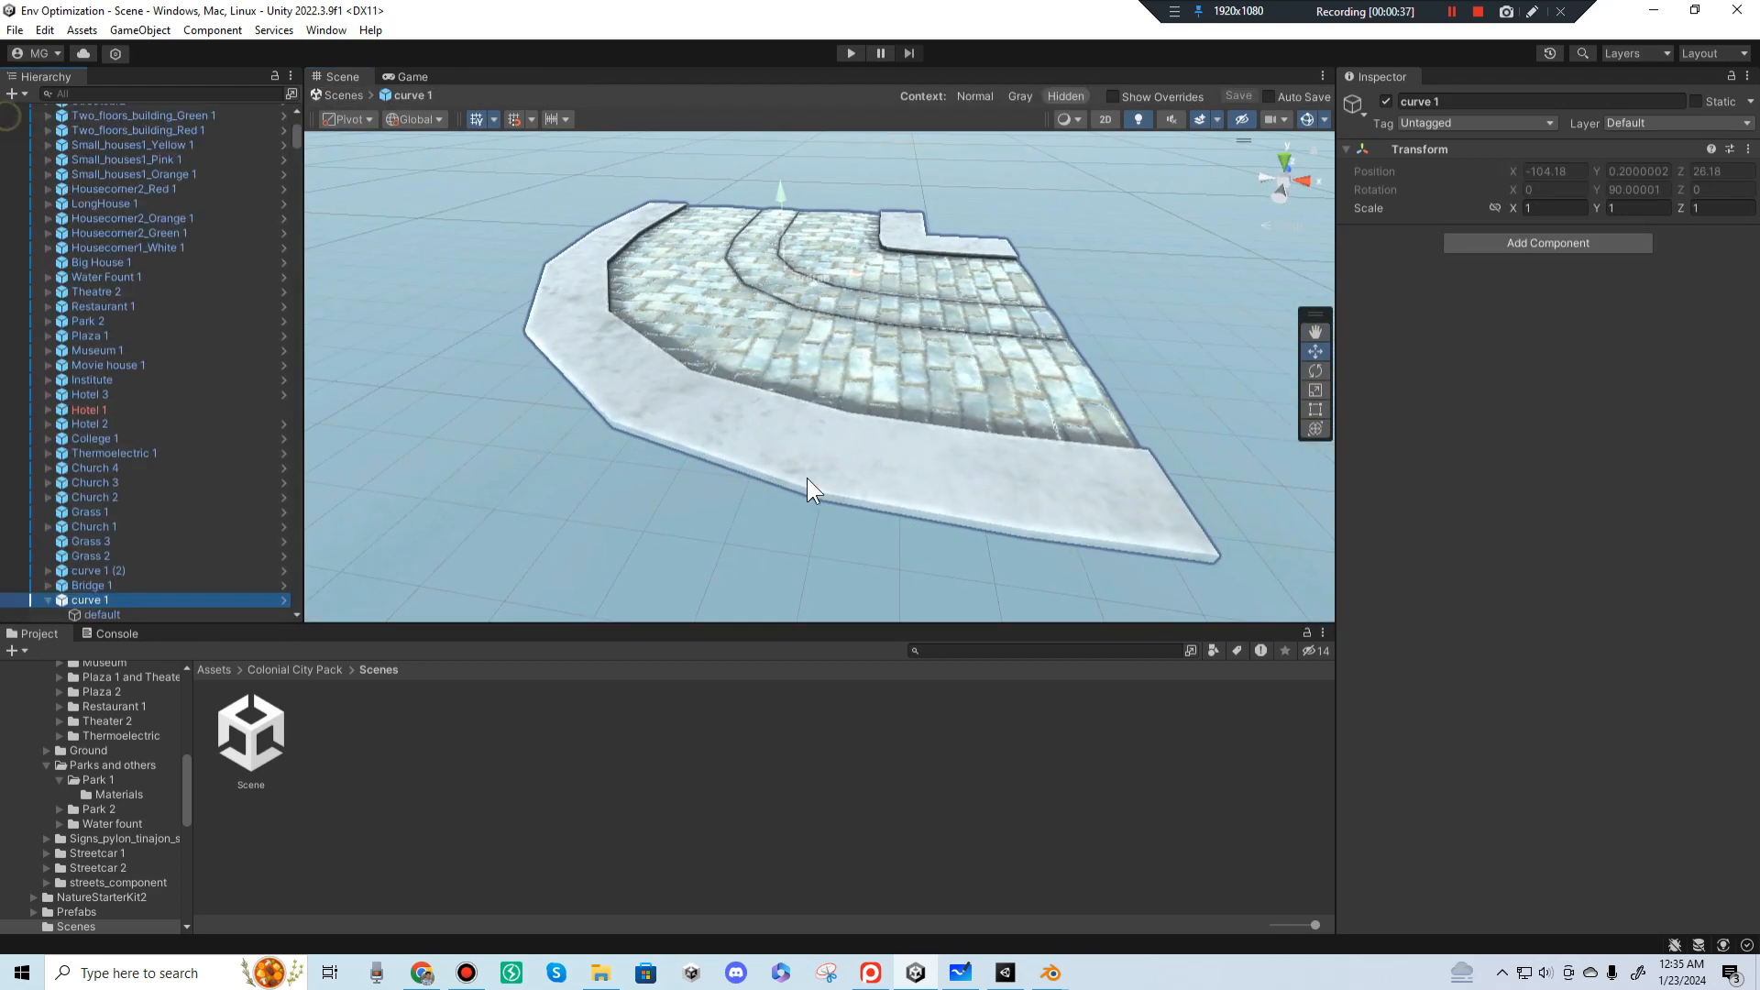
# Step: Select the straight street 1 piece beside the curve and open its prefab in isolation
pyautogui.moveTo(948, 569); pyautogui.dragTo(763, 360, button='middle')
pyautogui.scroll(-2, 825, 380)
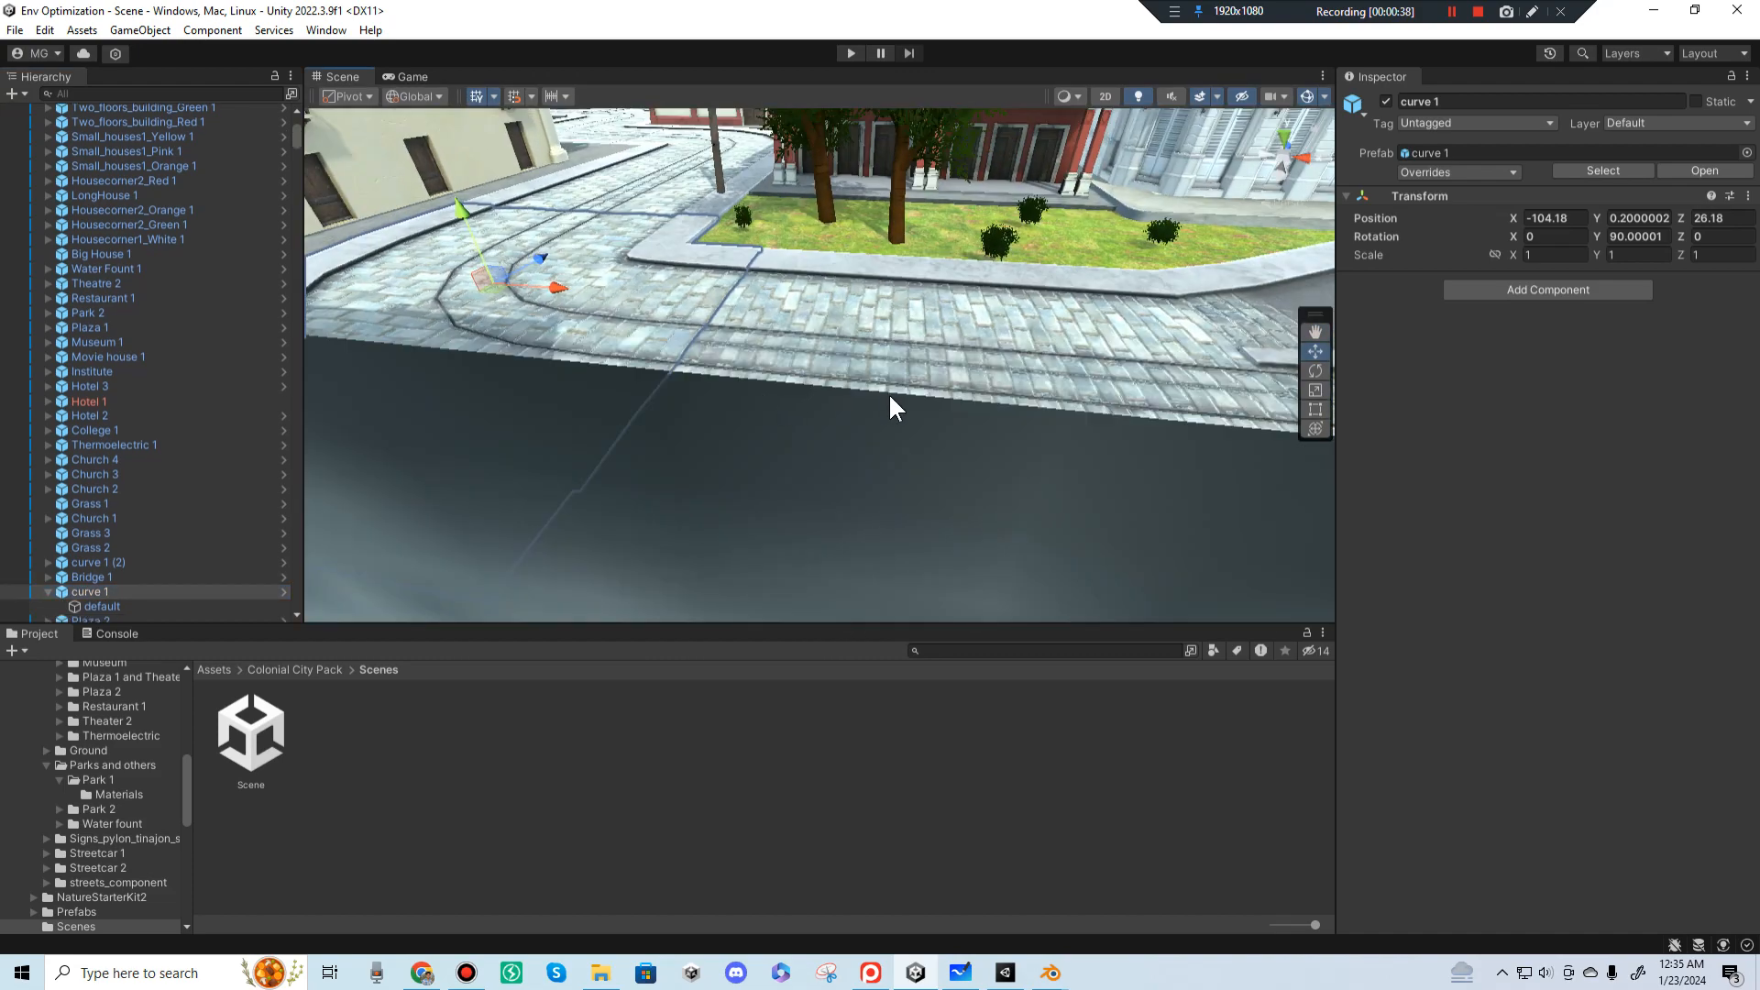
pyautogui.click(903, 378)
pyautogui.scroll(-2, 953, 330)
pyautogui.keyDown('alt'); pyautogui.moveTo(977, 296); pyautogui.dragTo(565, 391); pyautogui.keyUp('alt')
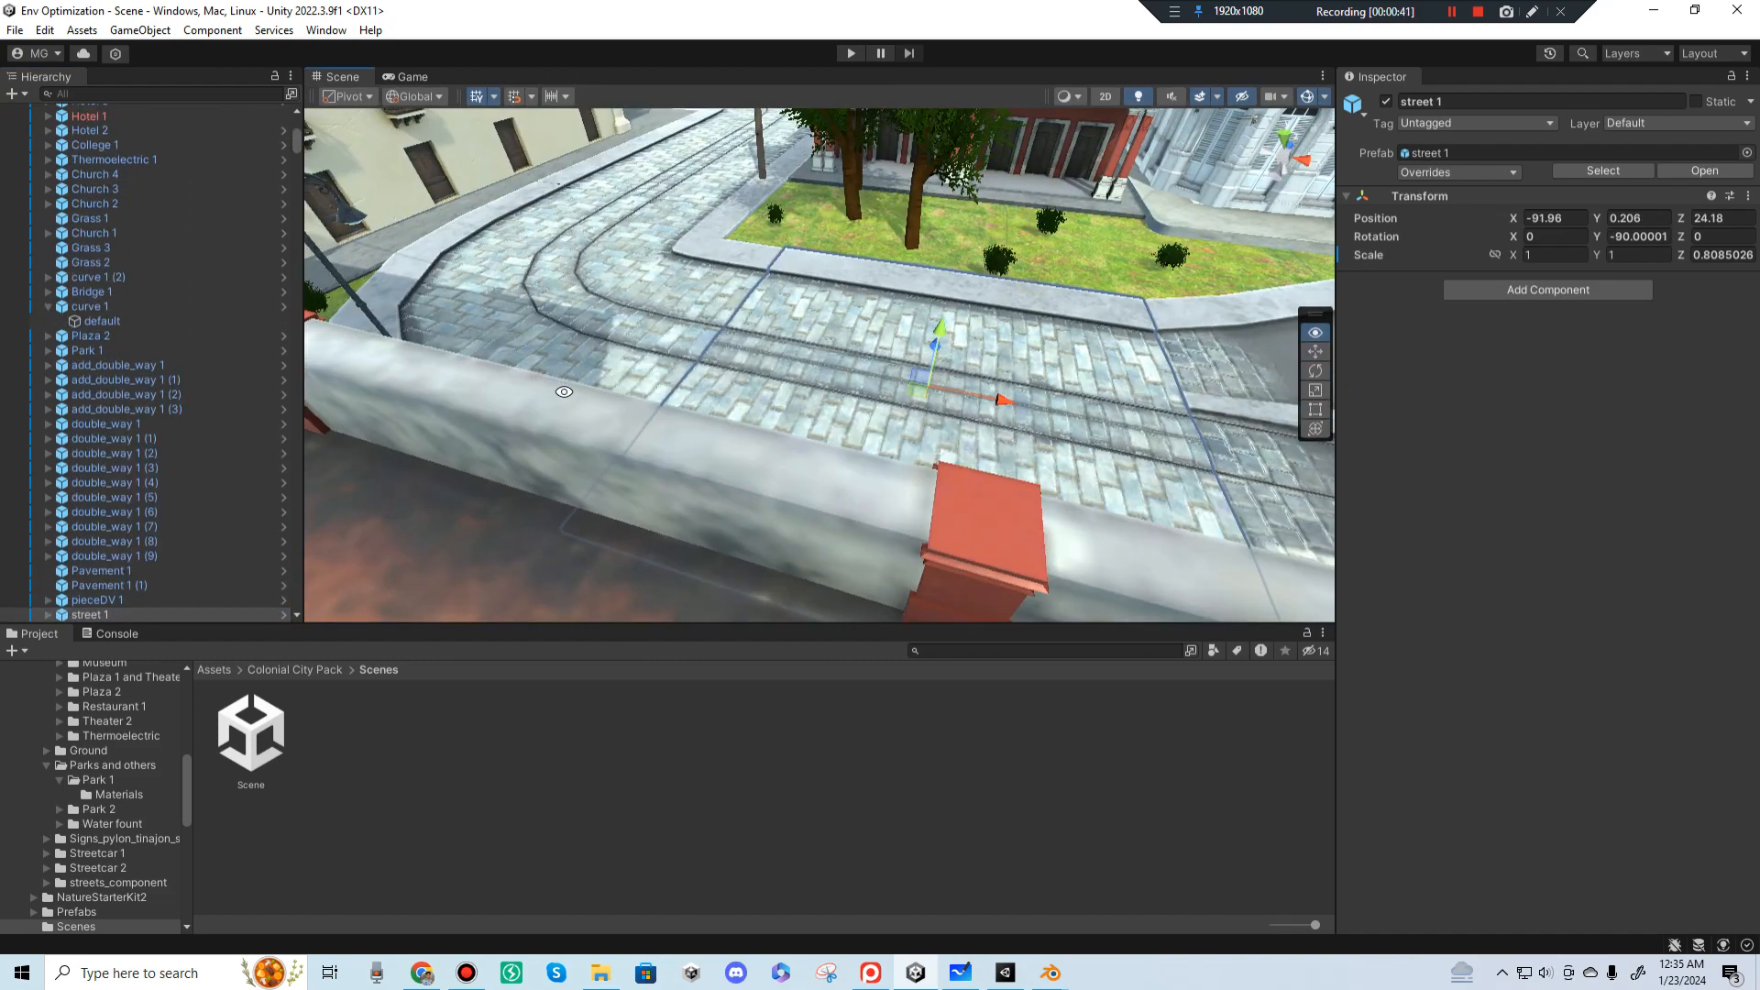
pyautogui.scroll(2, 973, 324)
pyautogui.scroll(-2, 968, 394)
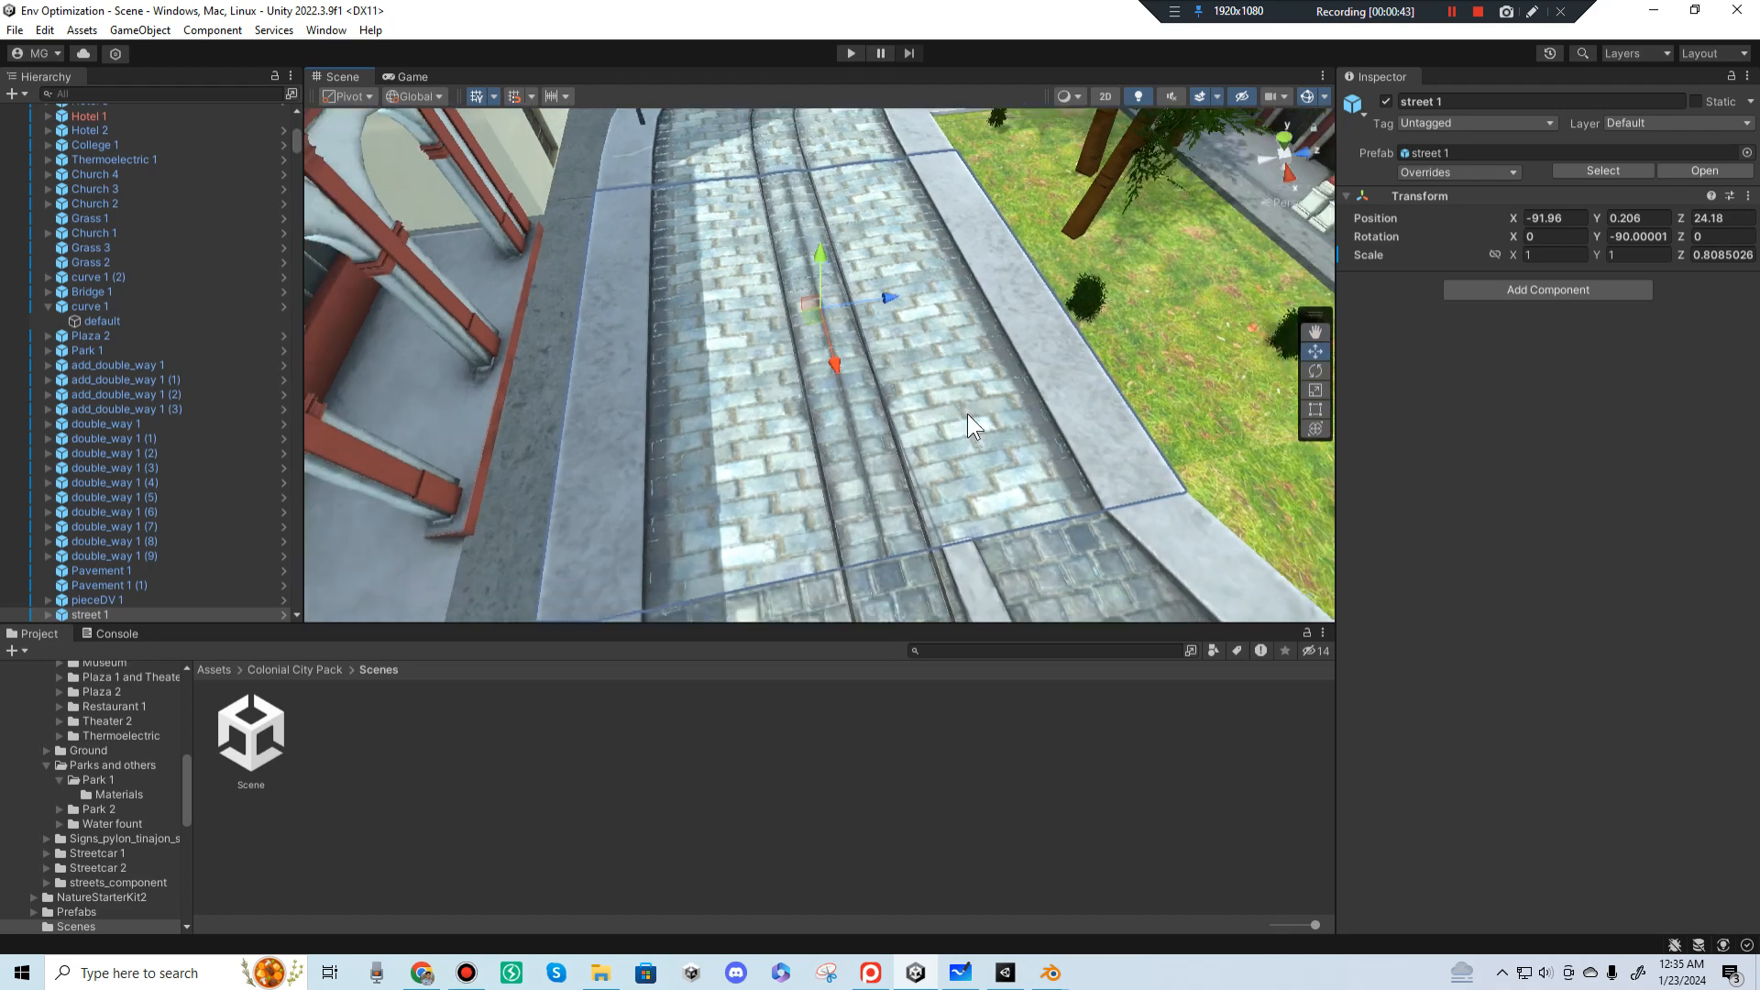
pyautogui.click(283, 614)
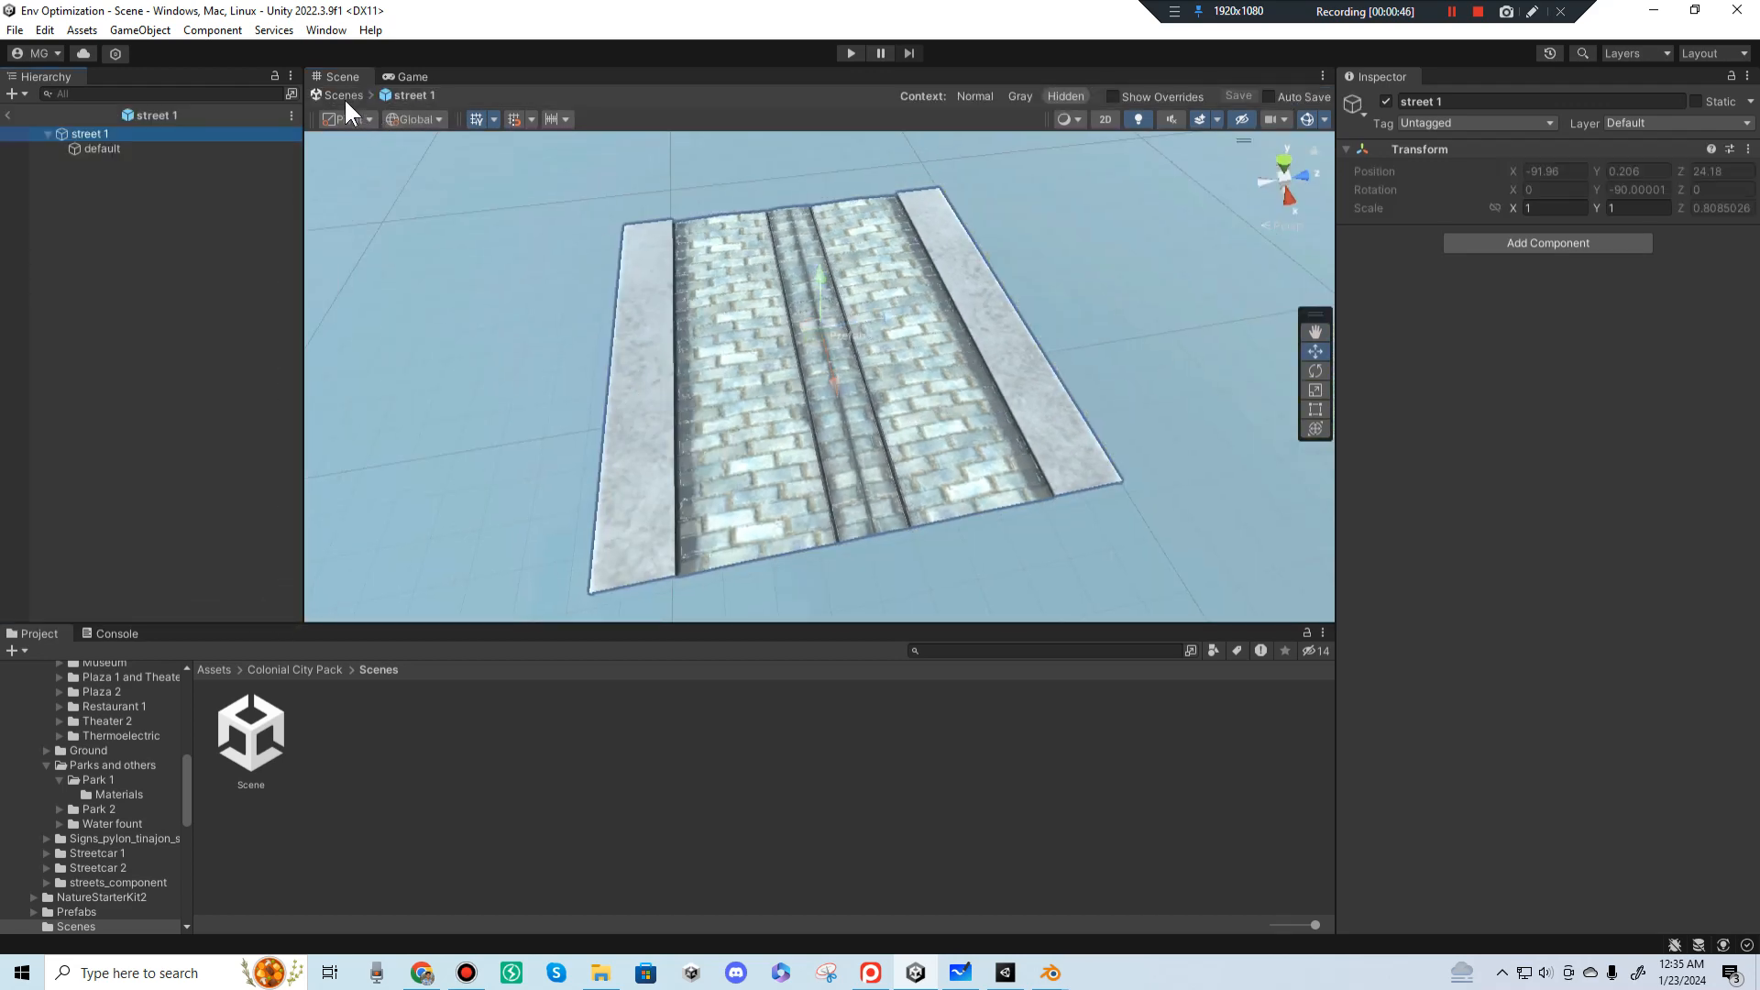
# Step: Display the street 1 prefab in Wireframe shading mode and examine its triangle layout
pyautogui.click(1078, 119)
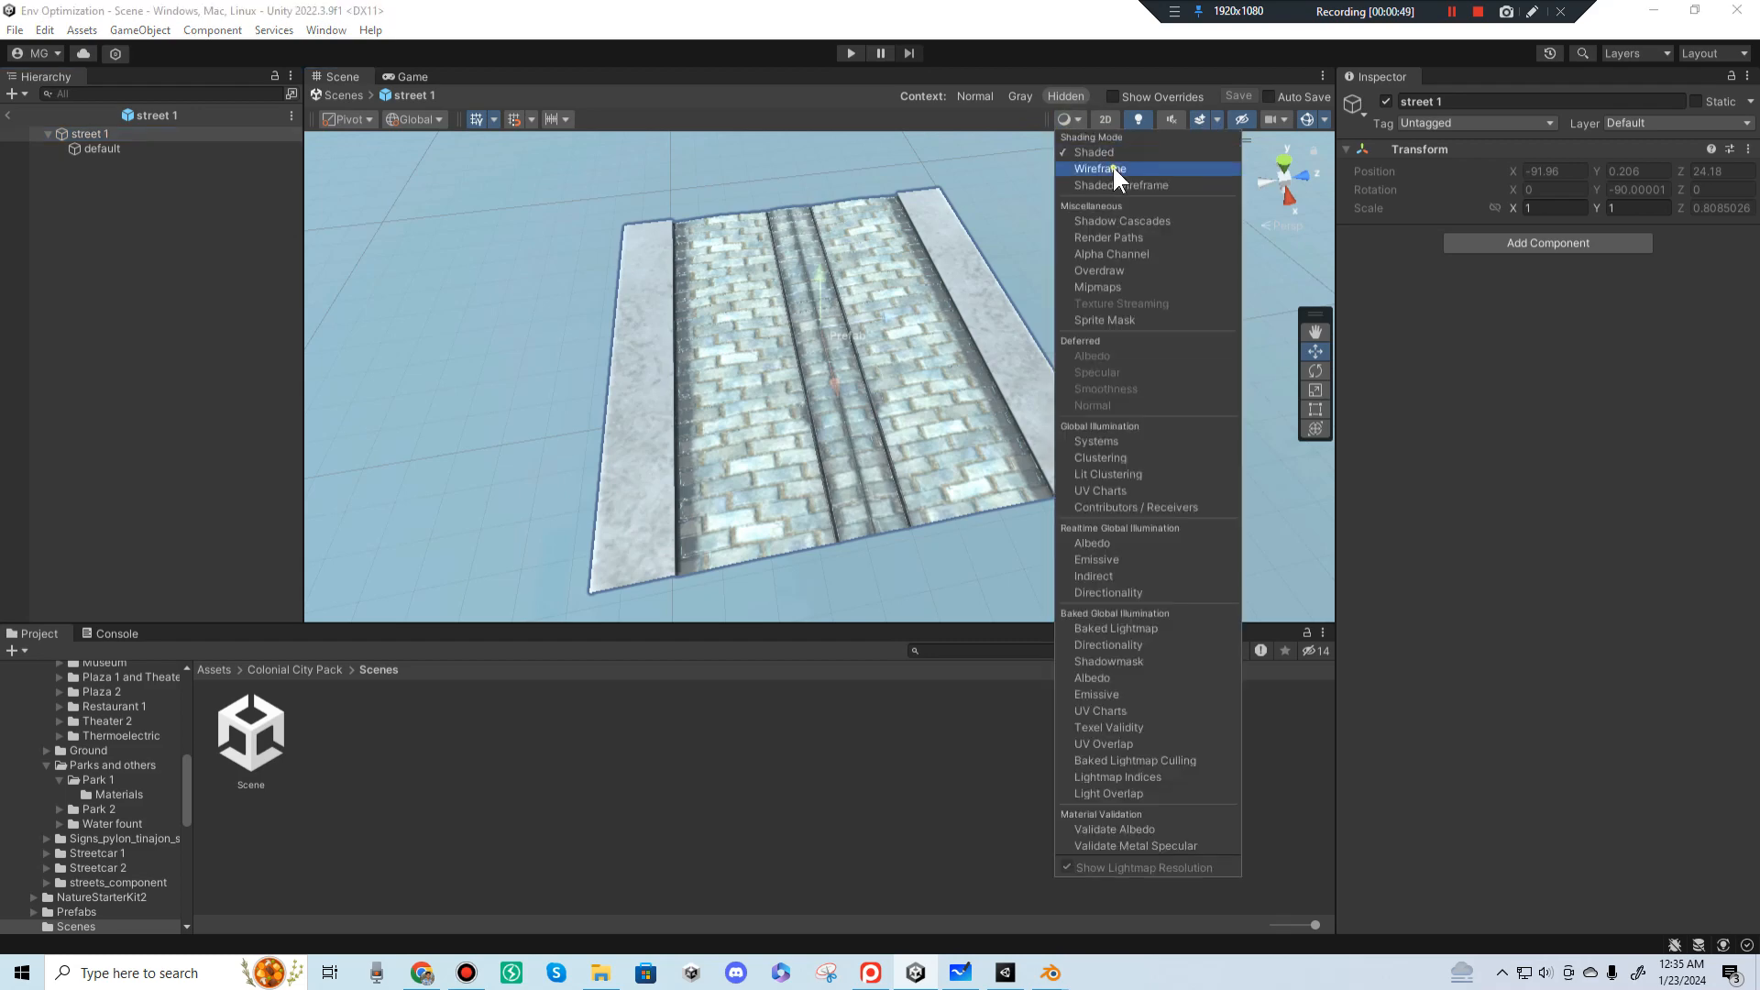
pyautogui.click(1100, 168)
pyautogui.moveTo(858, 322)
pyautogui.keyDown('alt'); pyautogui.mouseDown()
pyautogui.moveTo(936, 275)
pyautogui.moveTo(922, 324)
pyautogui.moveTo(773, 118)
pyautogui.moveTo(586, 77)
pyautogui.moveTo(916, 223)
pyautogui.moveTo(510, 165)
pyautogui.mouseUp(); pyautogui.keyUp('alt')
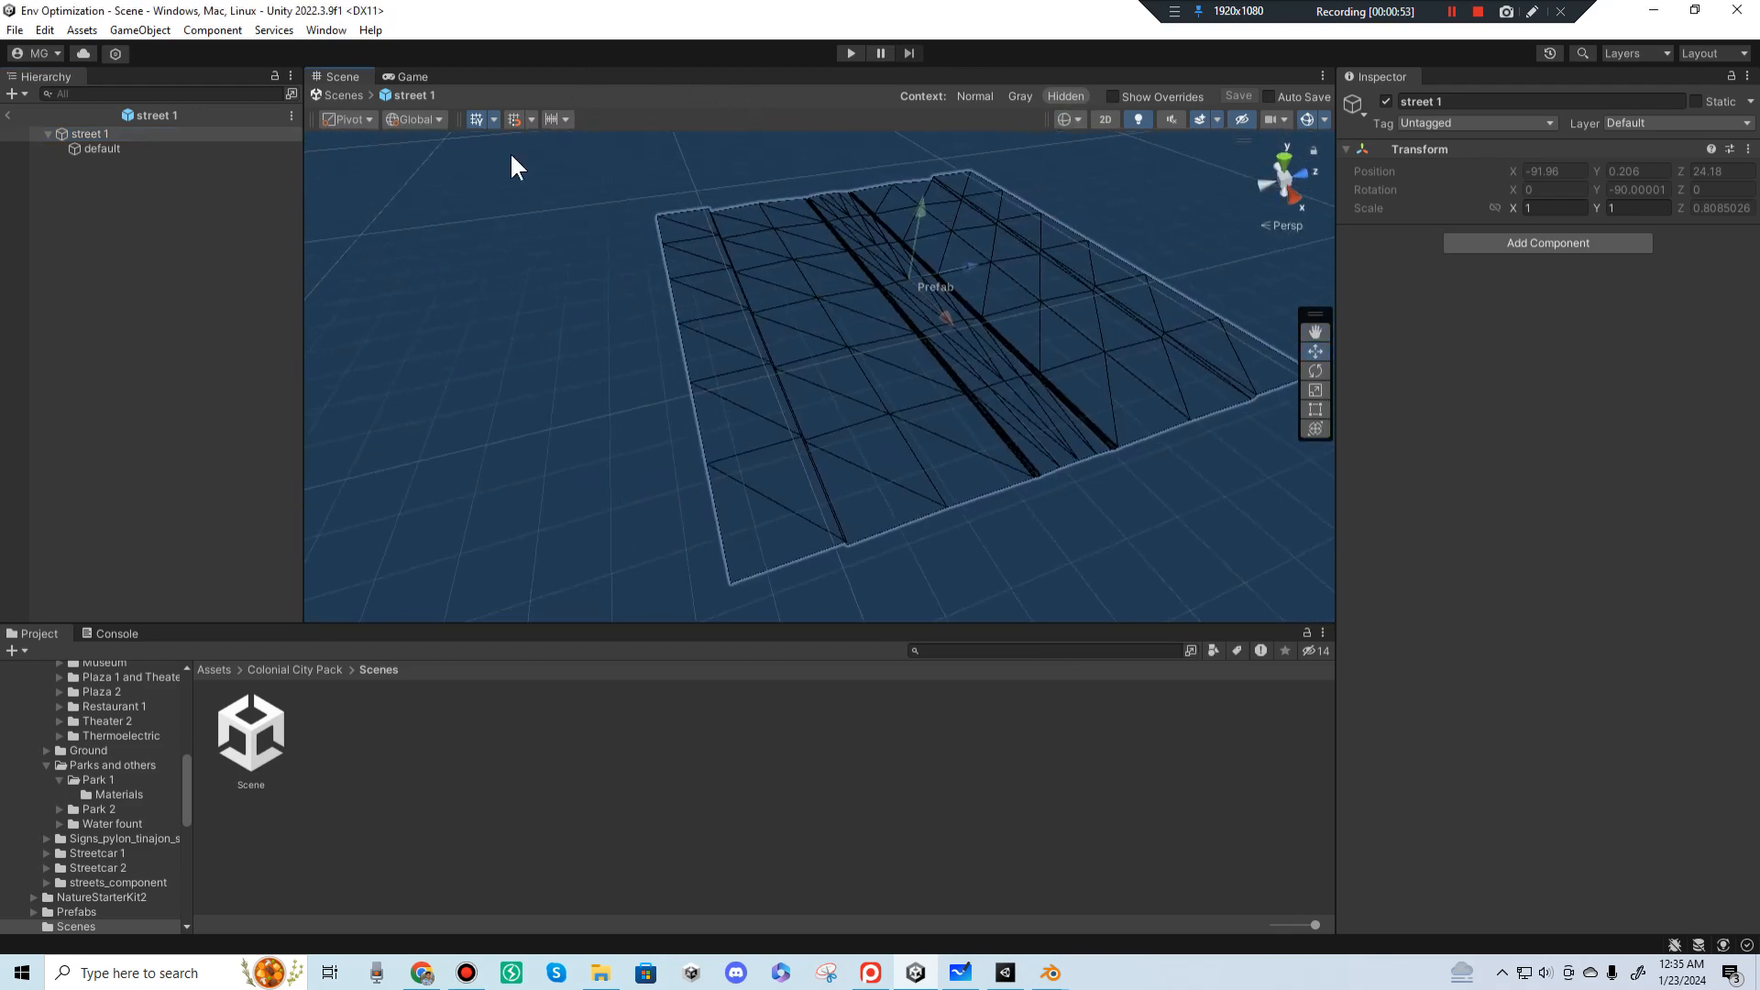
# Step: Return from the street 1 prefab to the scene and set the shading mode back to Shaded
pyautogui.click(11, 116)
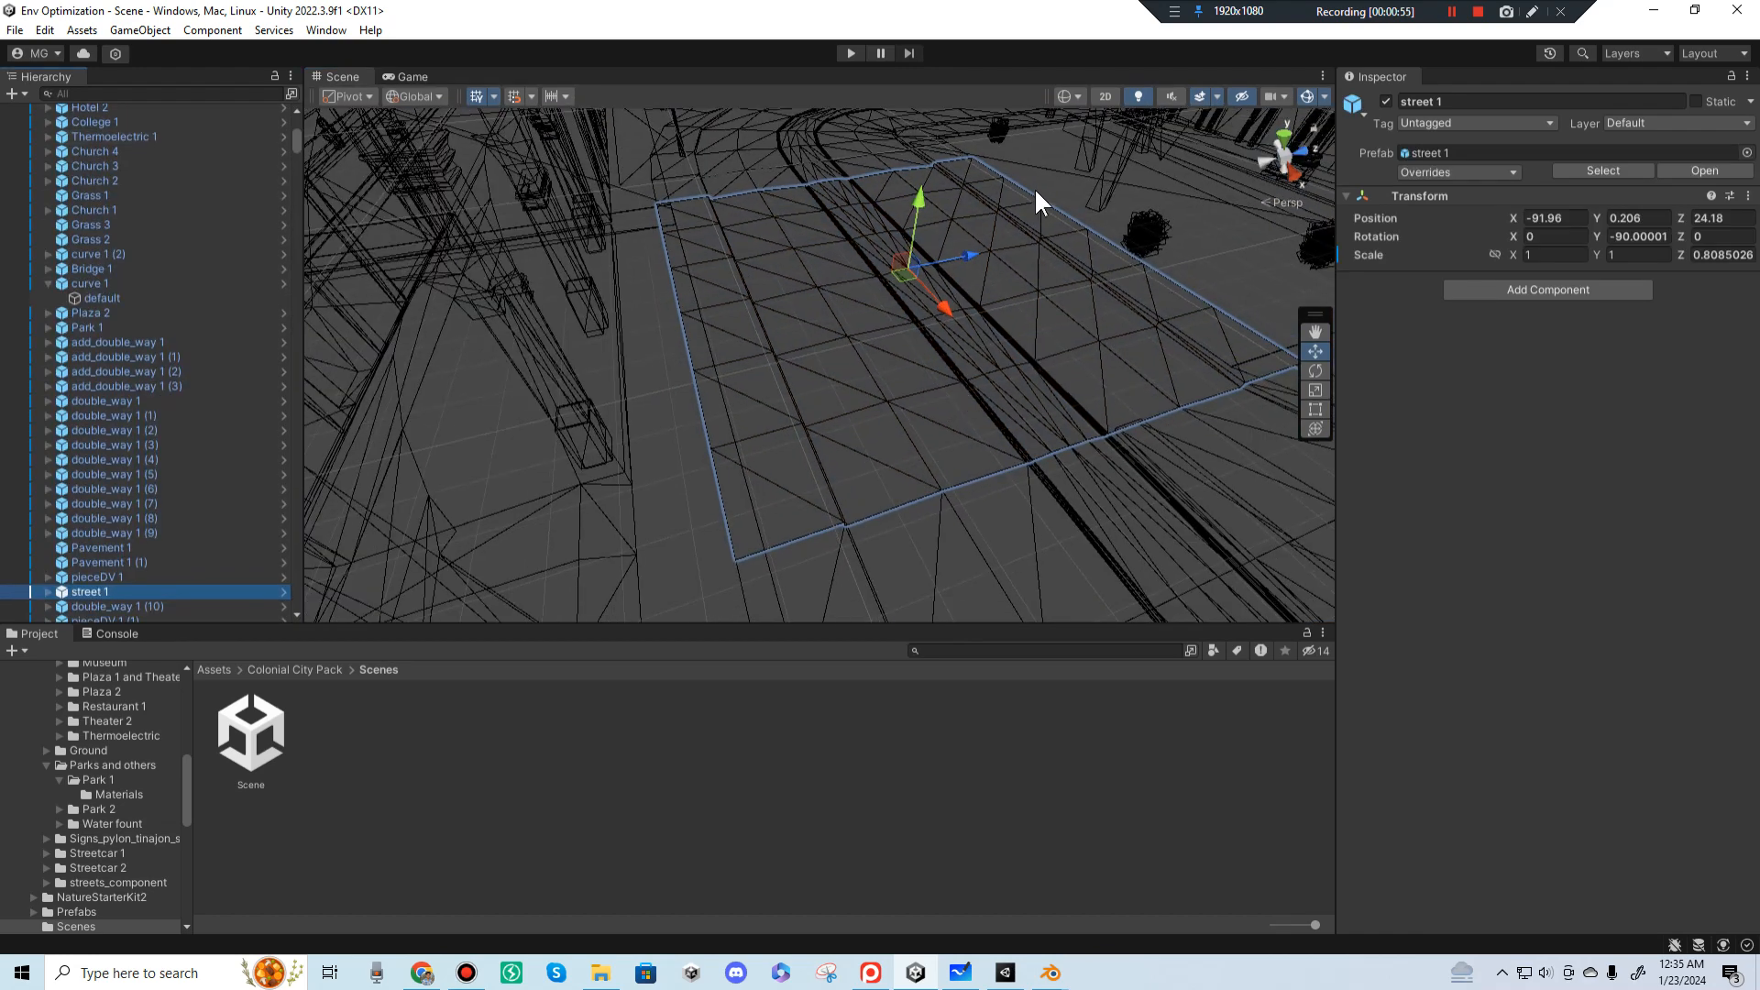
pyautogui.click(1088, 97)
pyautogui.click(1076, 96)
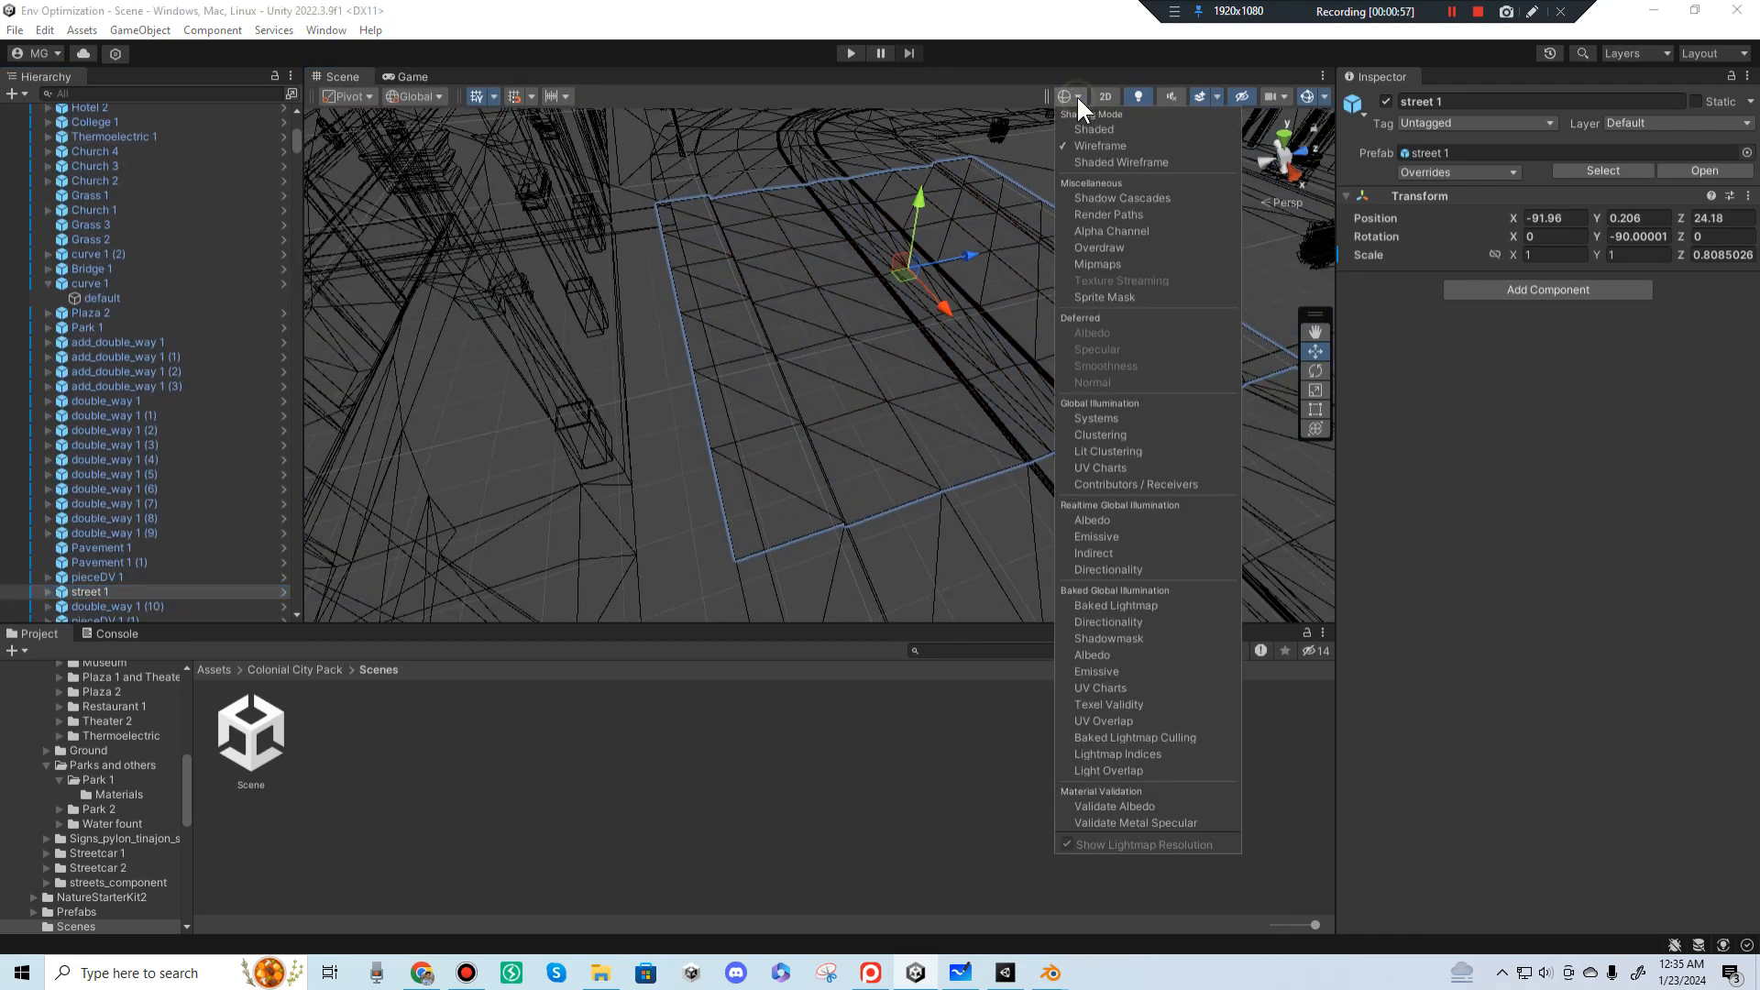
pyautogui.click(1095, 128)
# Step: Locate the mesh used by street 1 in the project and select its source model, street
pyautogui.moveTo(732, 432)
pyautogui.mouseDown(button='right')
pyautogui.moveTo(866, 476)
pyautogui.moveTo(914, 329)
pyautogui.mouseUp(button='right')
pyautogui.keyDown('alt'); pyautogui.moveTo(915, 329); pyautogui.dragTo(697, 353); pyautogui.keyUp('alt')
pyautogui.moveTo(775, 321); pyautogui.dragTo(880, 291, button='middle')
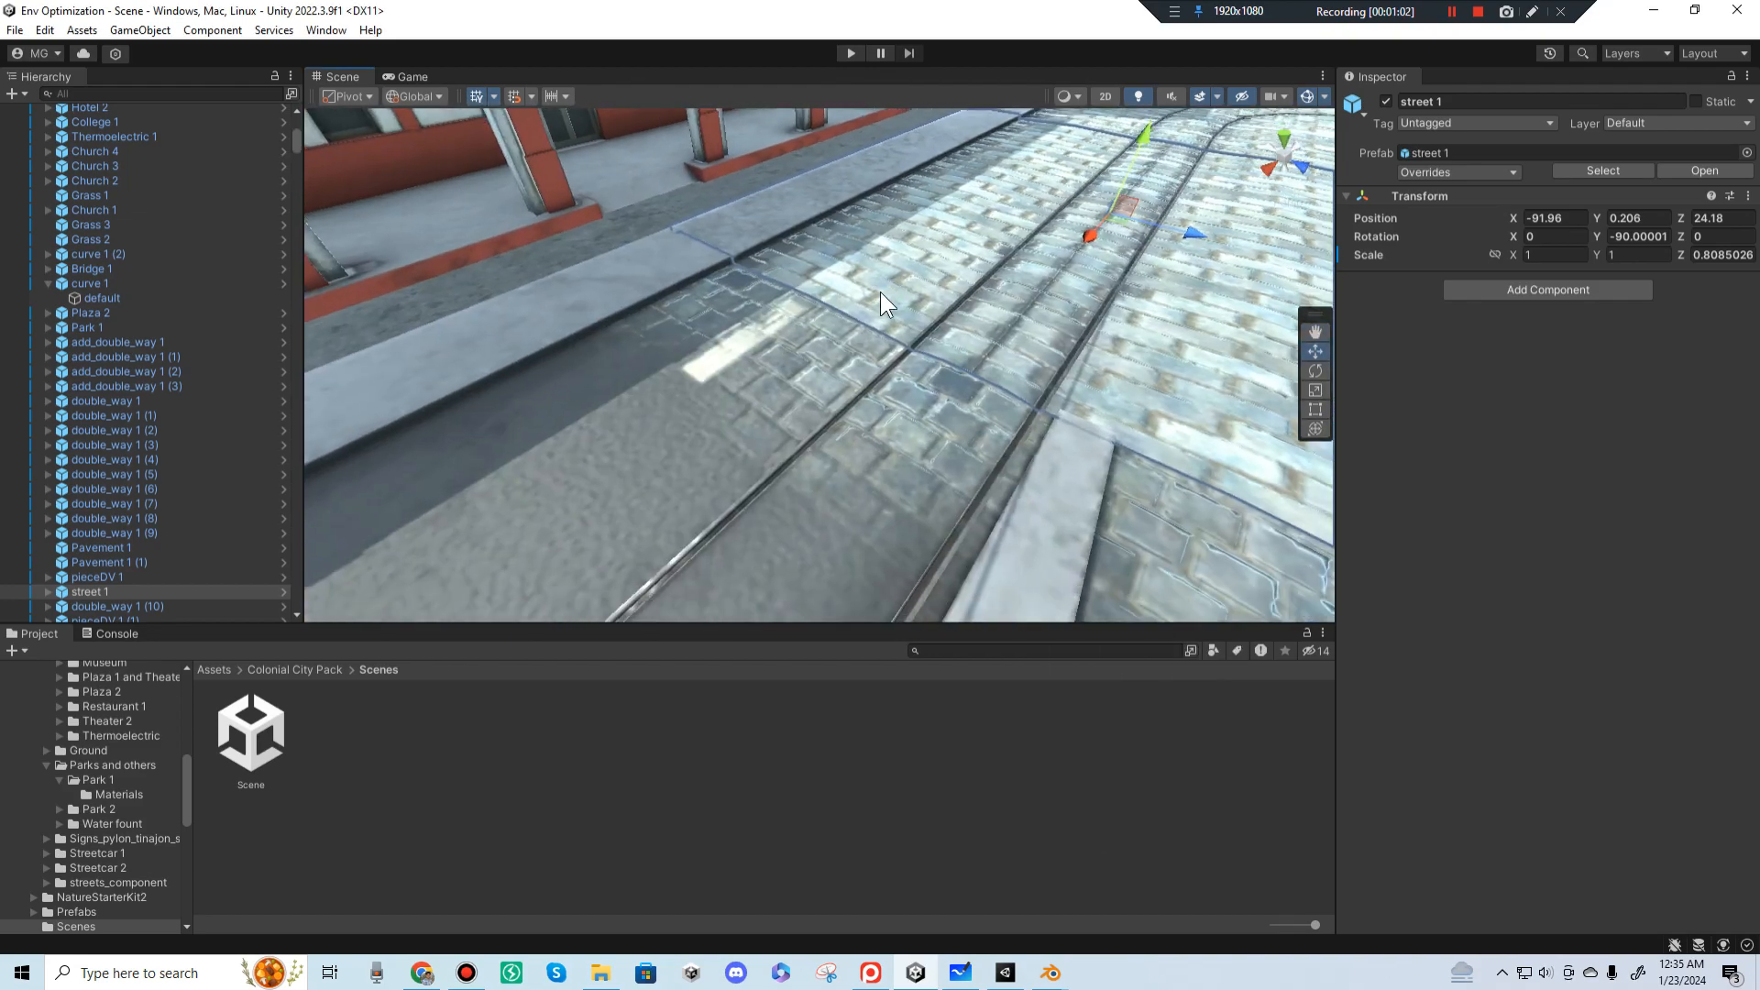
pyautogui.click(855, 269)
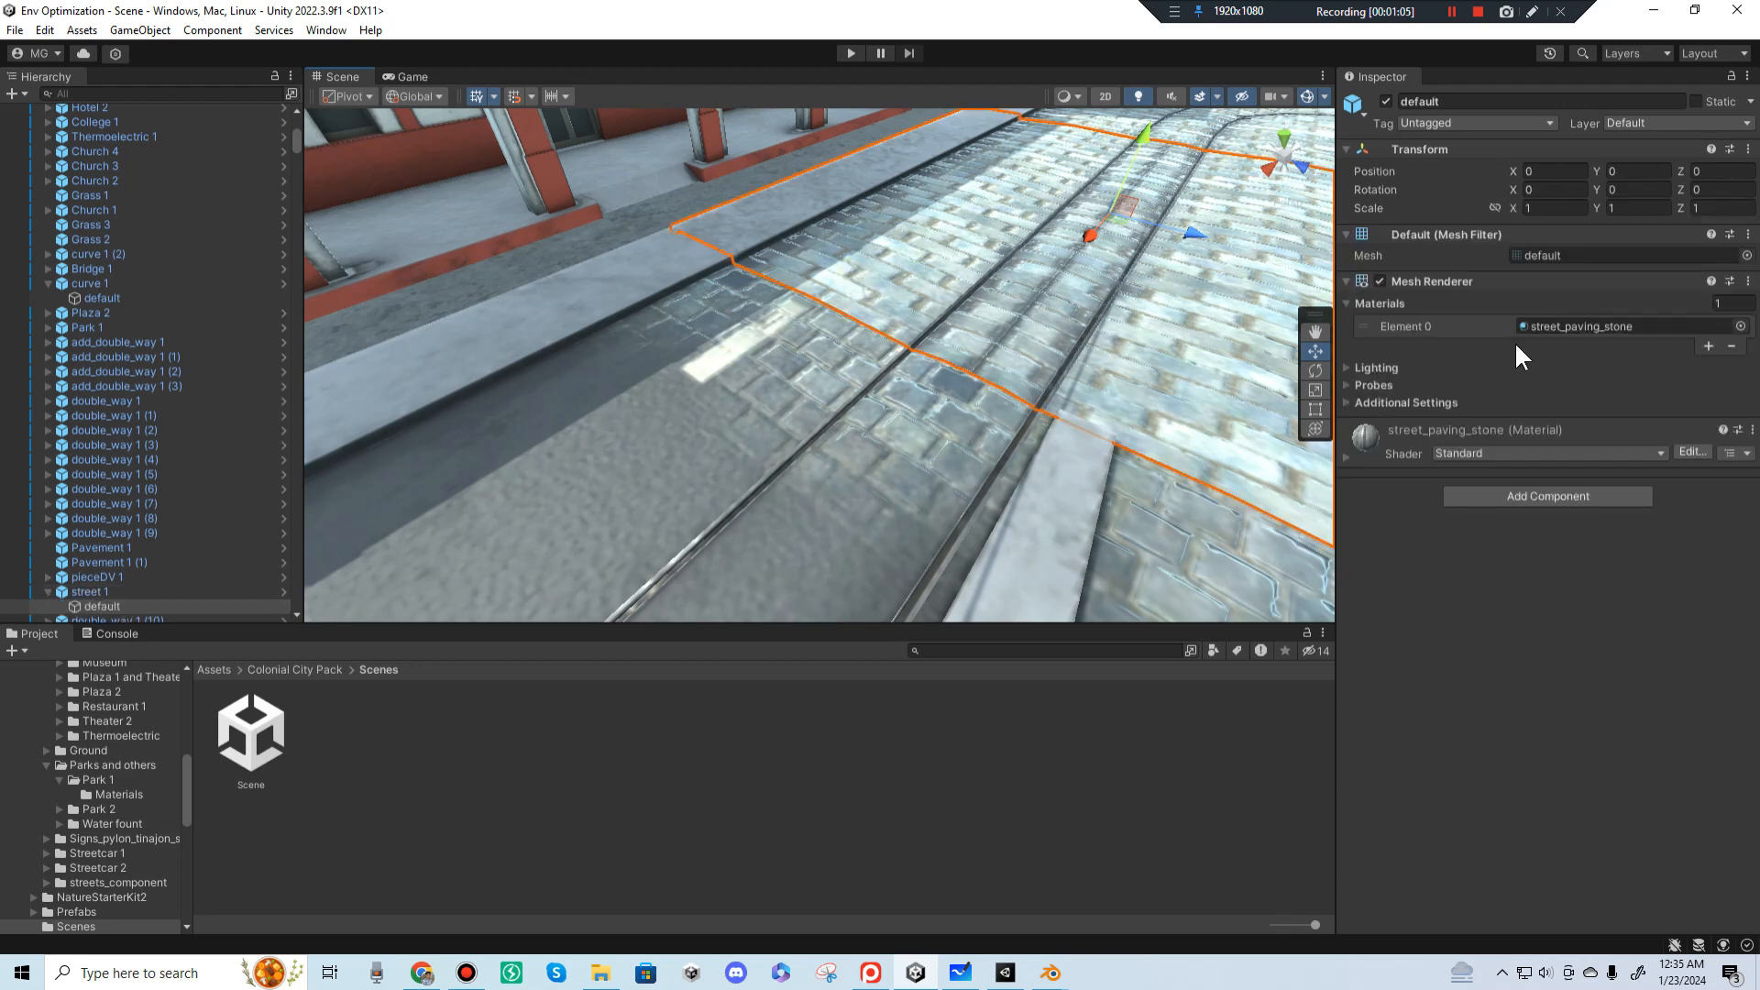
pyautogui.click(1529, 251)
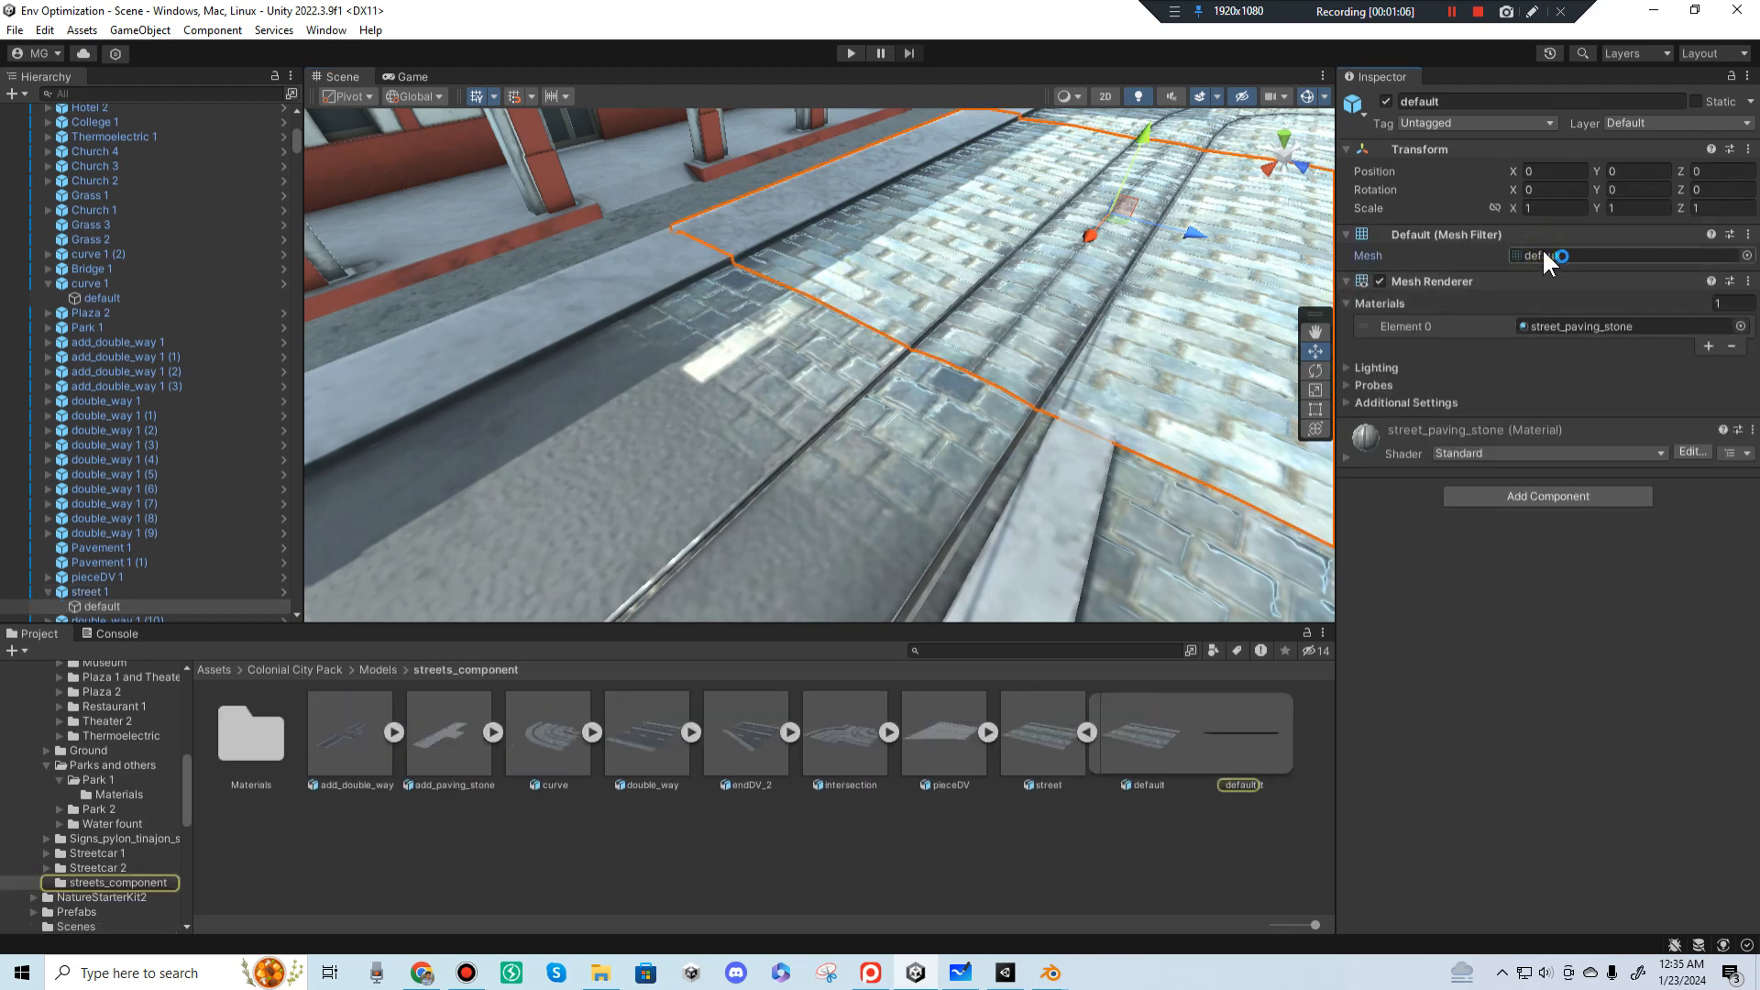
pyautogui.click(1042, 734)
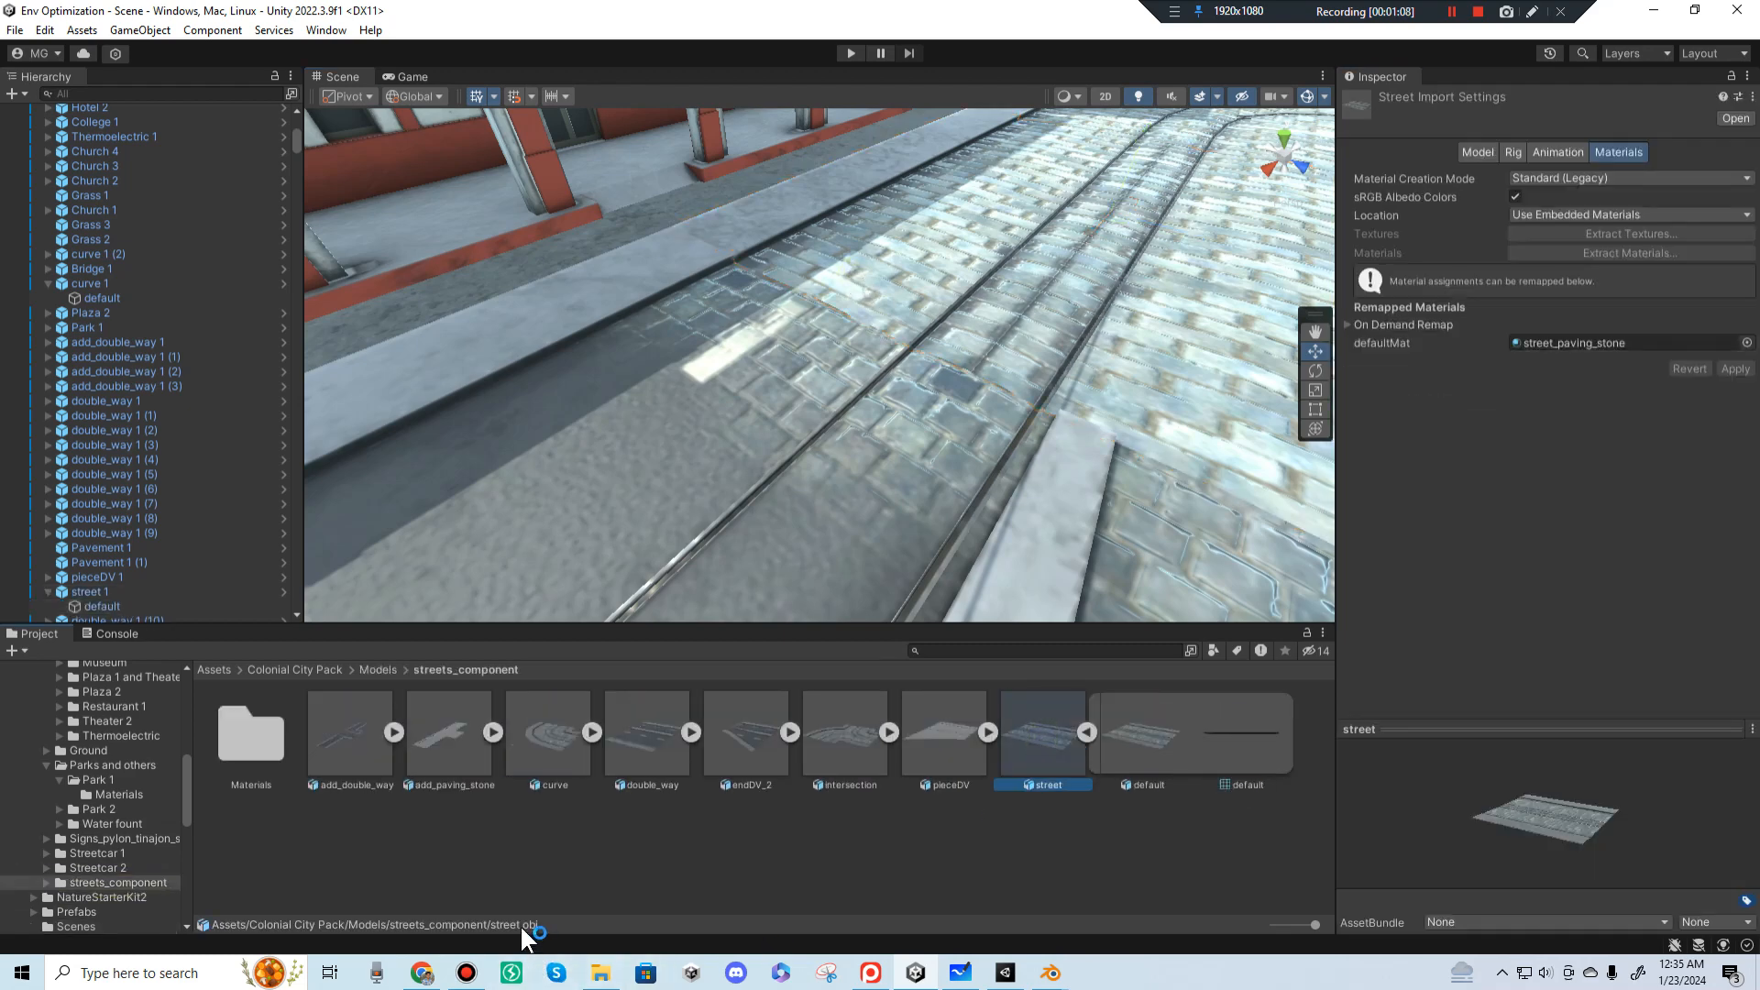
# Step: Collapse the street model's sub-assets and select street 1 in the scene again
pyautogui.click(1087, 732)
pyautogui.click(1088, 732)
pyautogui.click(1088, 733)
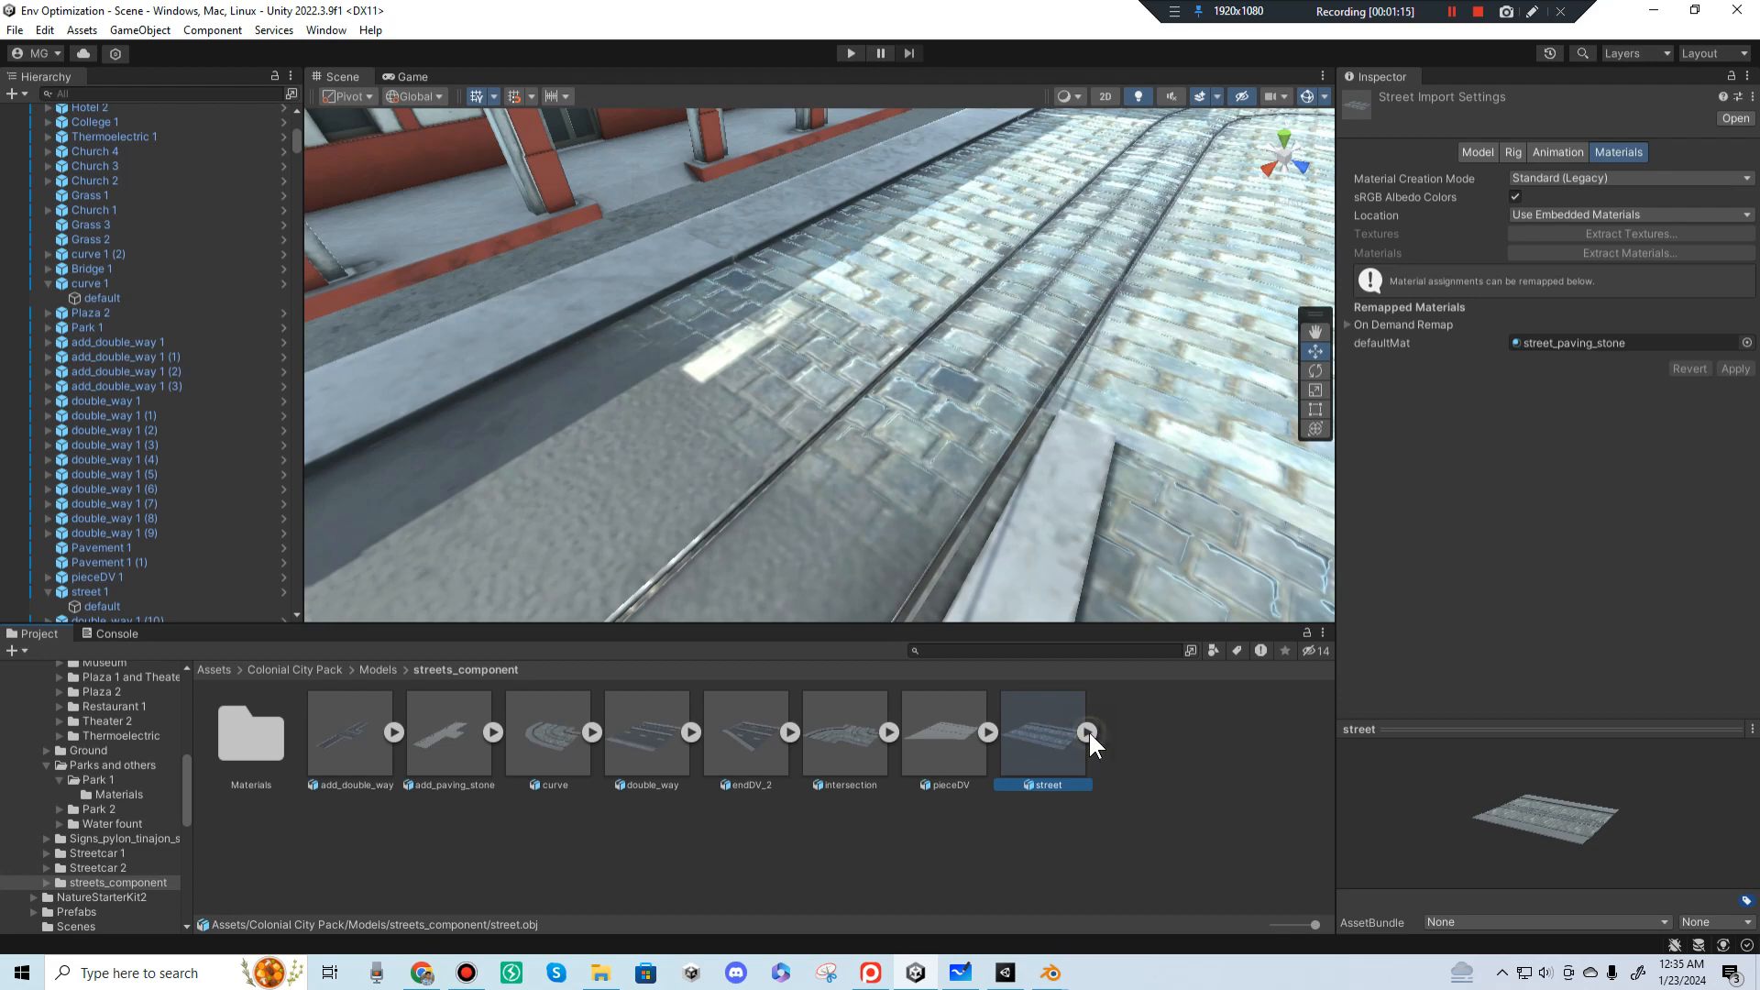
pyautogui.rightClick(1066, 724)
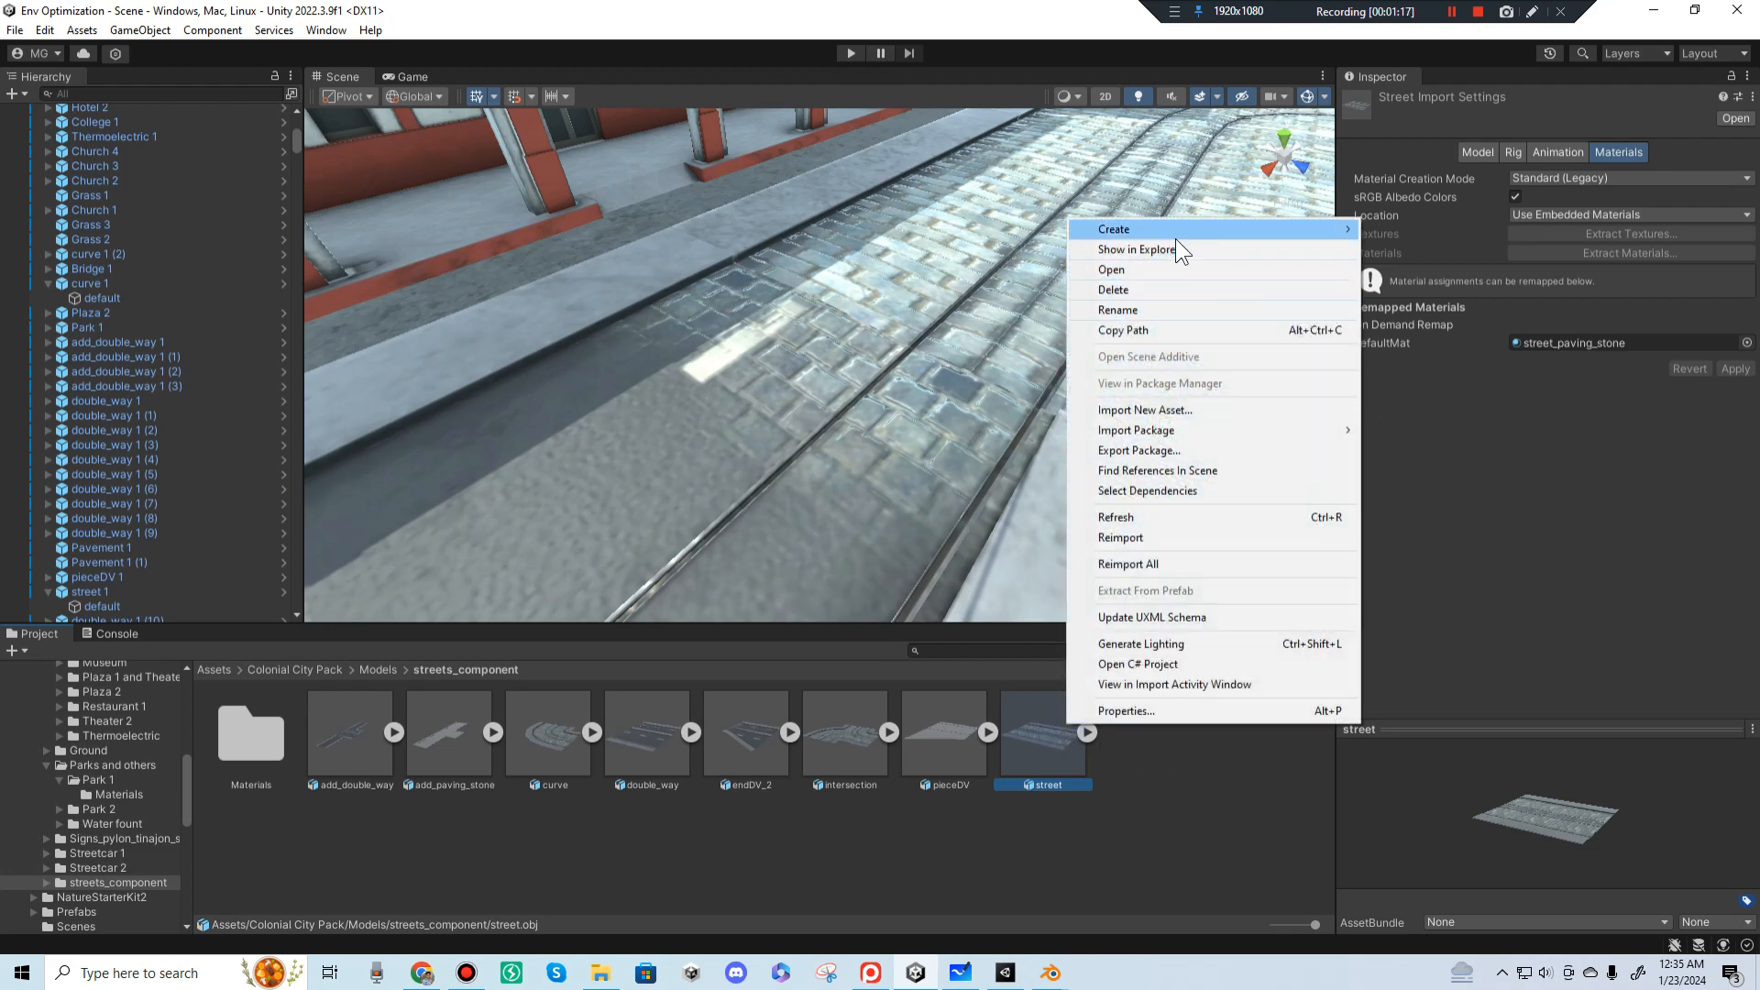
pyautogui.click(827, 349)
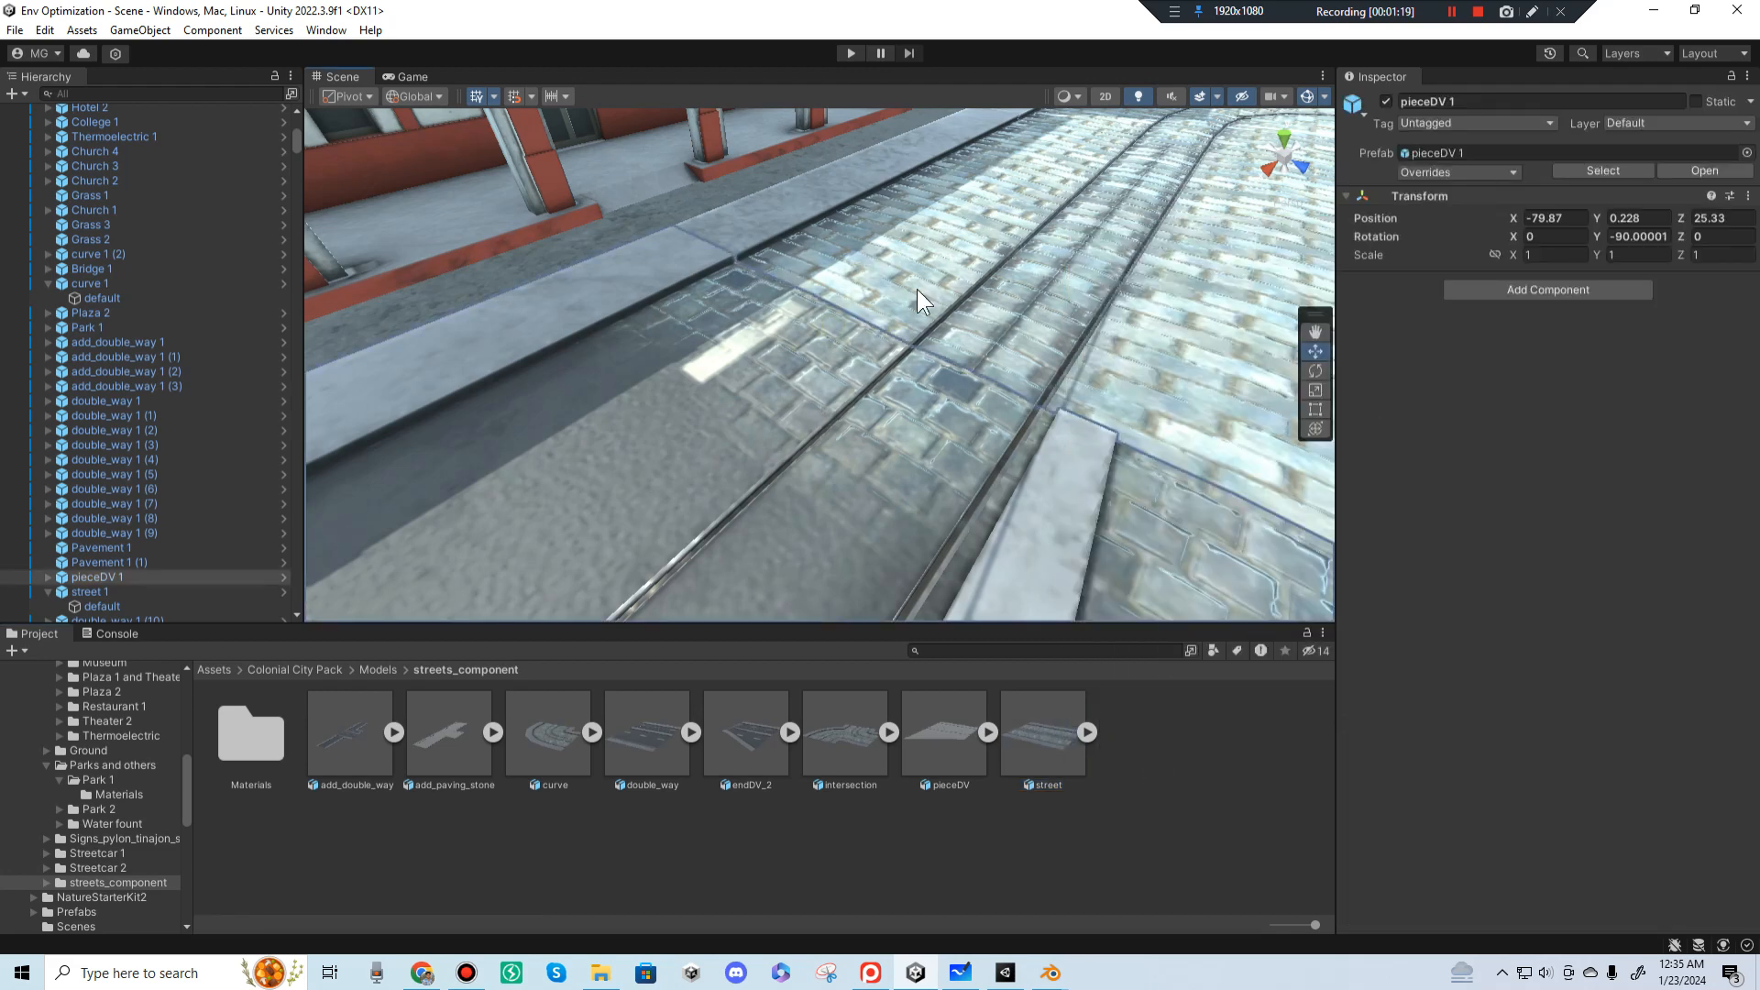
pyautogui.click(894, 243)
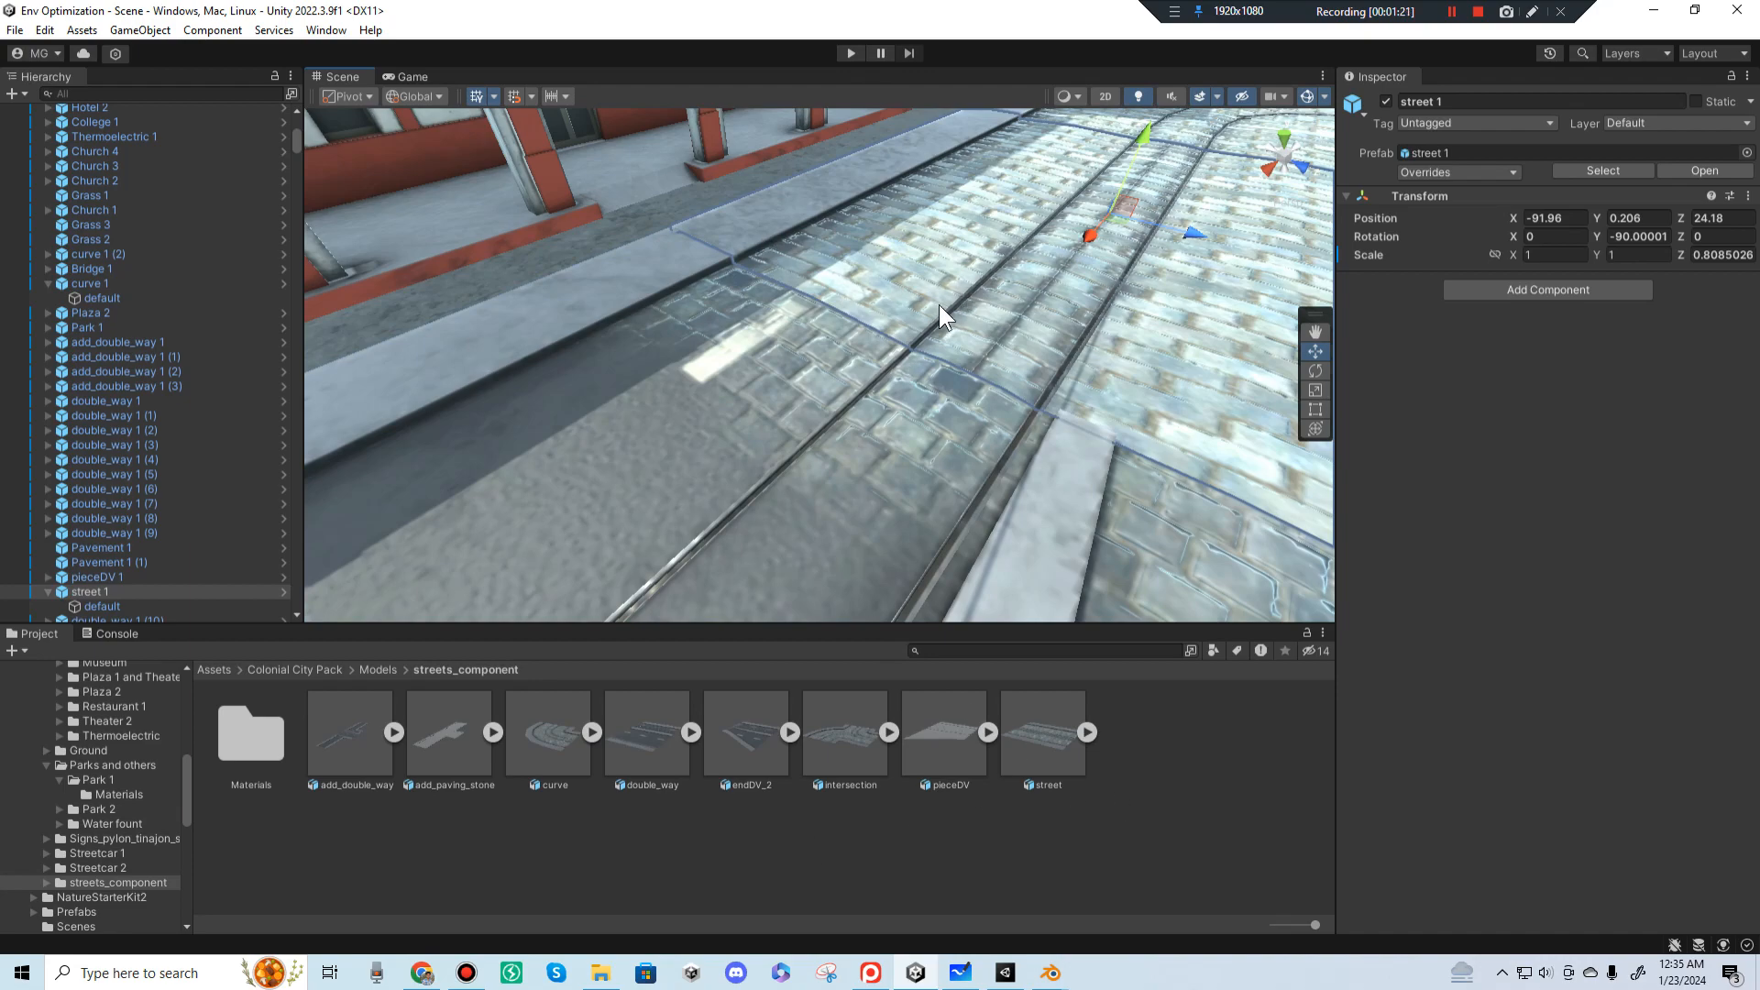
# Step: Examine how the cobblestone street pieces connect along the curves, checking the straight piece street 1 (2)
pyautogui.scroll(-3, 807, 297)
pyautogui.moveTo(807, 297); pyautogui.dragTo(945, 424, button='right')
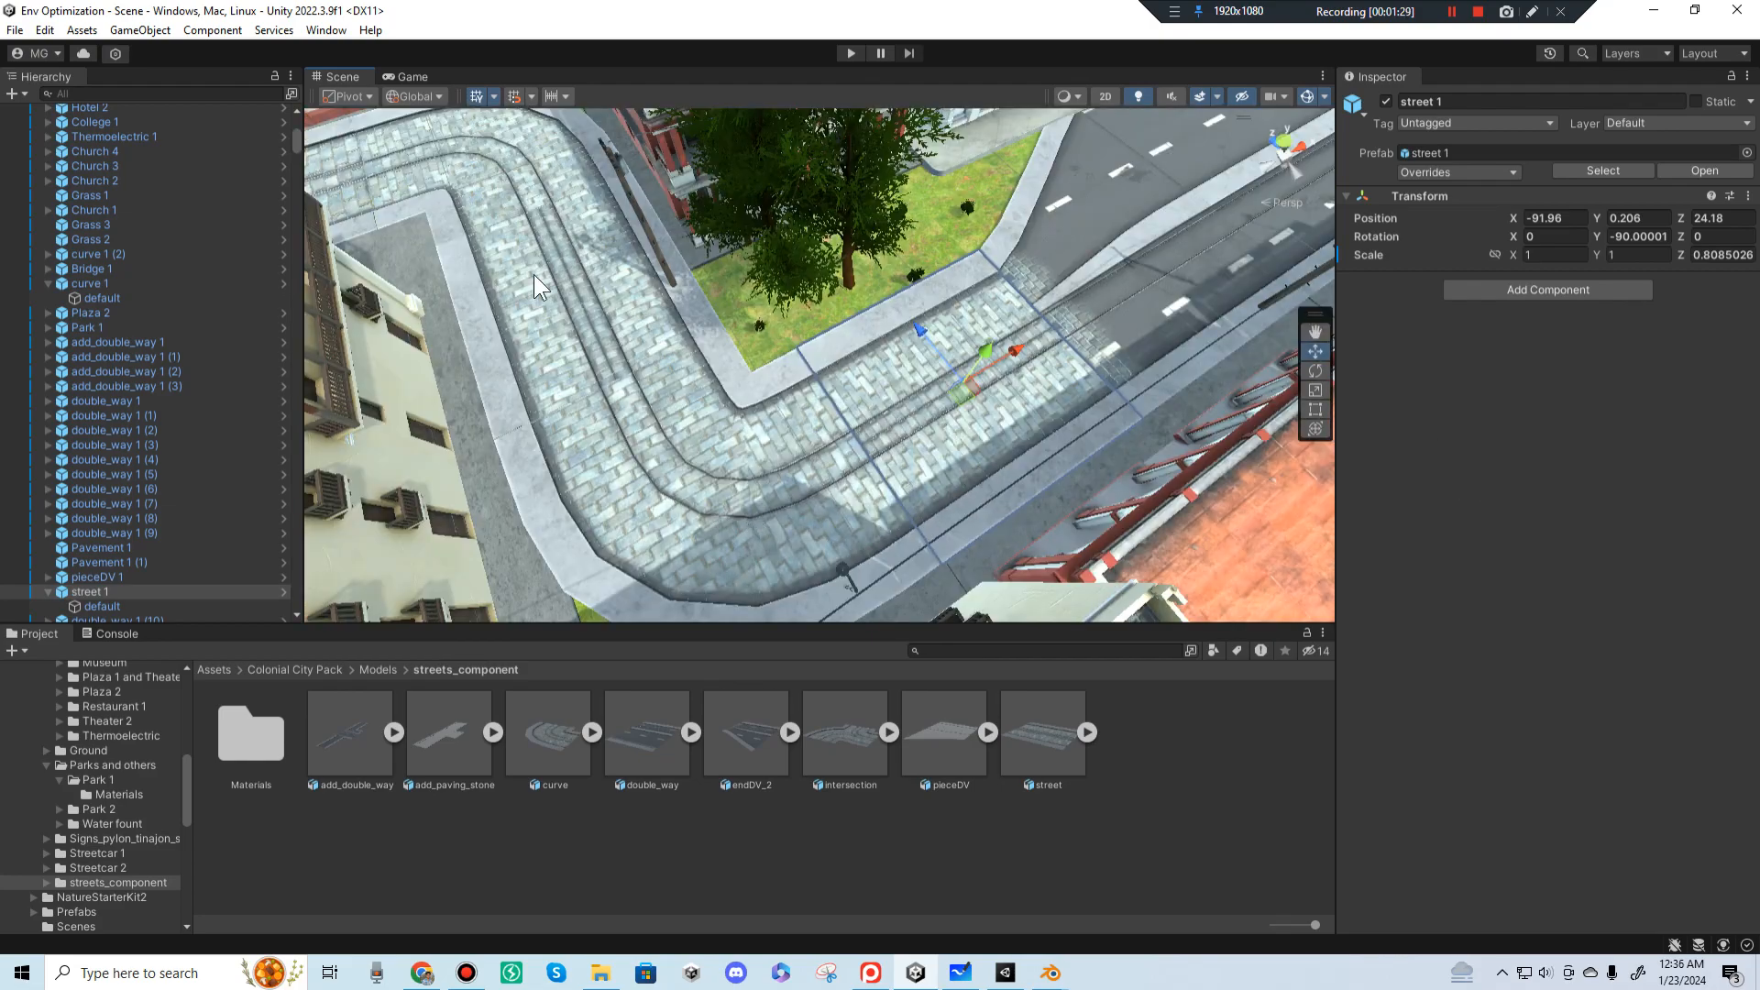
pyautogui.scroll(-3, 534, 273)
pyautogui.moveTo(534, 273); pyautogui.dragTo(1082, 462, button='middle')
pyautogui.moveTo(641, 365); pyautogui.dragTo(696, 404, button='middle')
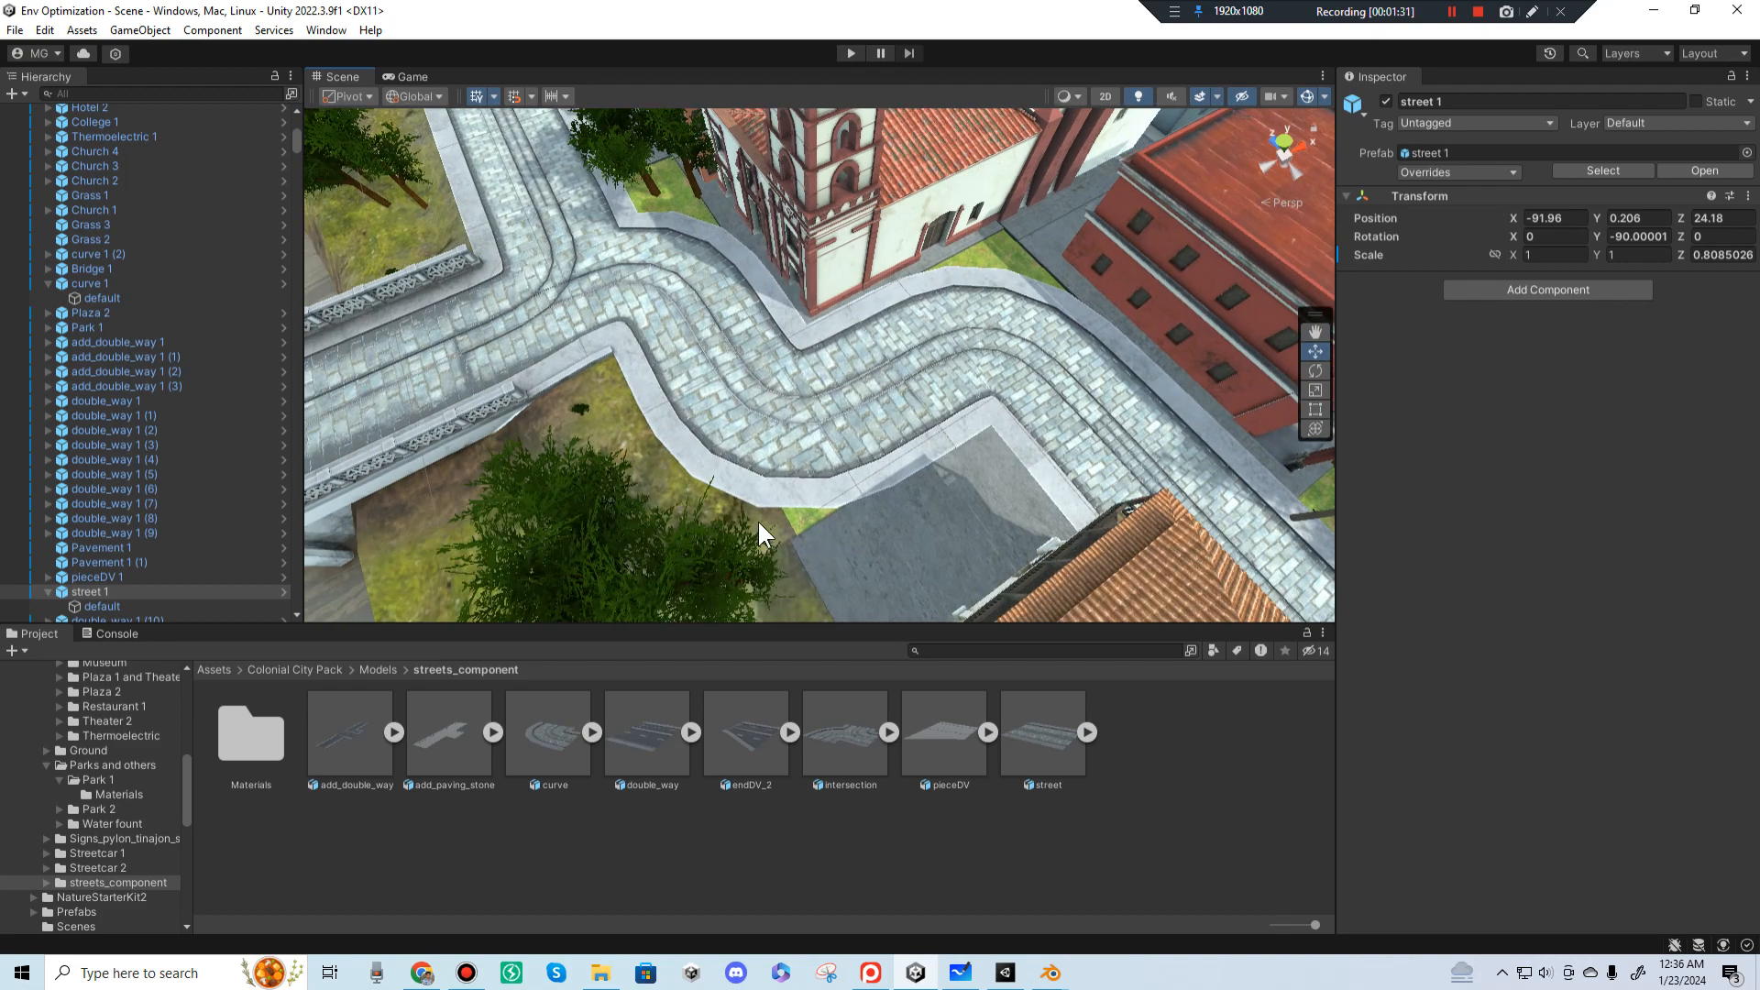
pyautogui.moveTo(1077, 402); pyautogui.dragTo(845, 470, button='middle')
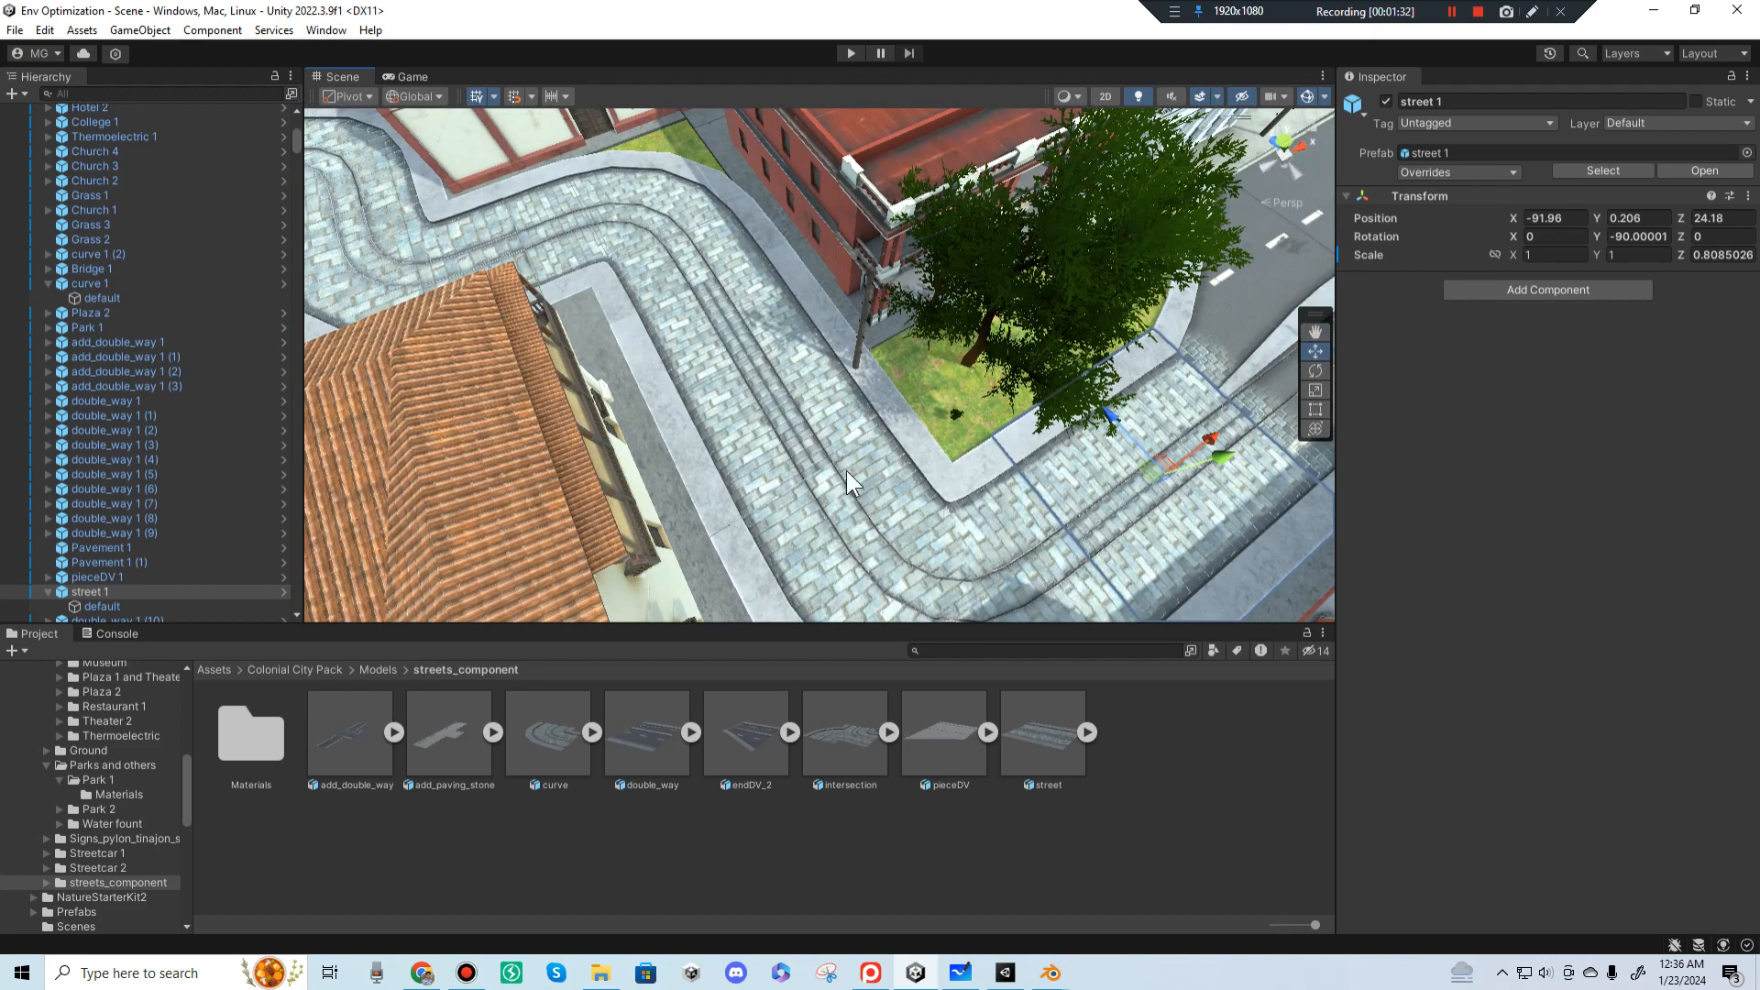
pyautogui.click(792, 403)
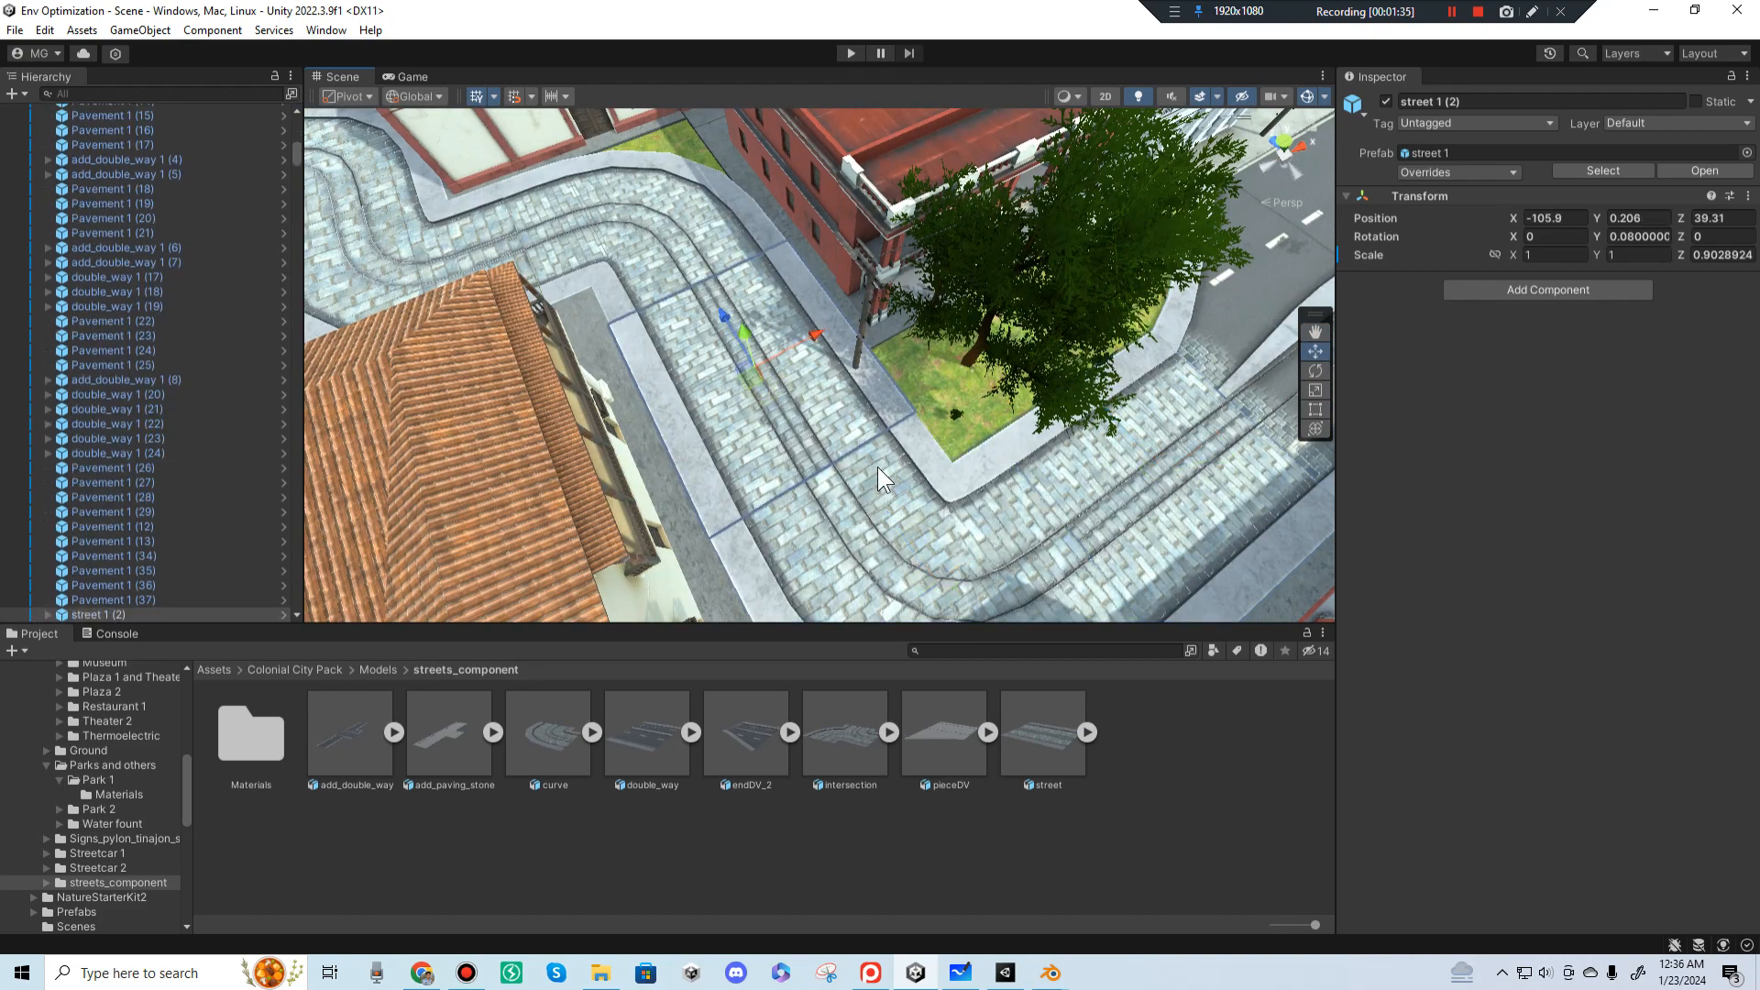
pyautogui.click(851, 500)
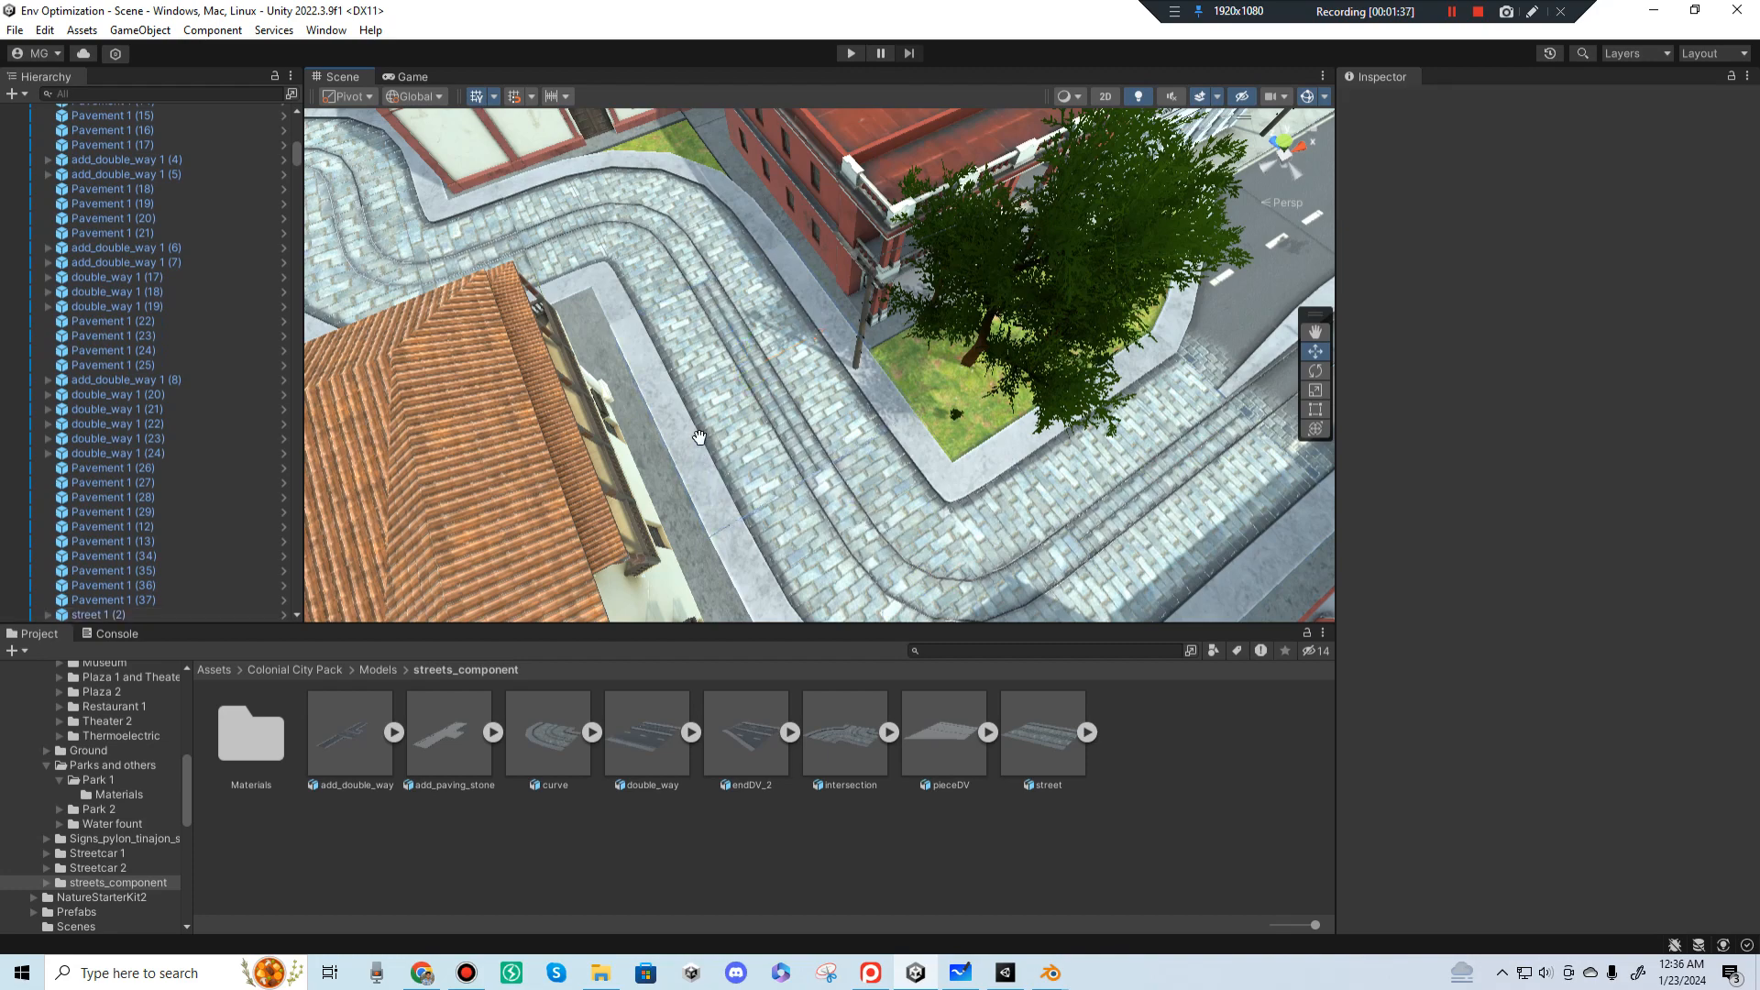
# Step: Select the default mesh object of street 1 and locate its mesh asset in the streets_component folder
pyautogui.moveTo(904, 501); pyautogui.dragTo(818, 376, button='middle')
pyautogui.moveTo(817, 376); pyautogui.dragTo(642, 438, button='right')
pyautogui.moveTo(641, 439); pyautogui.dragTo(427, 222, button='middle')
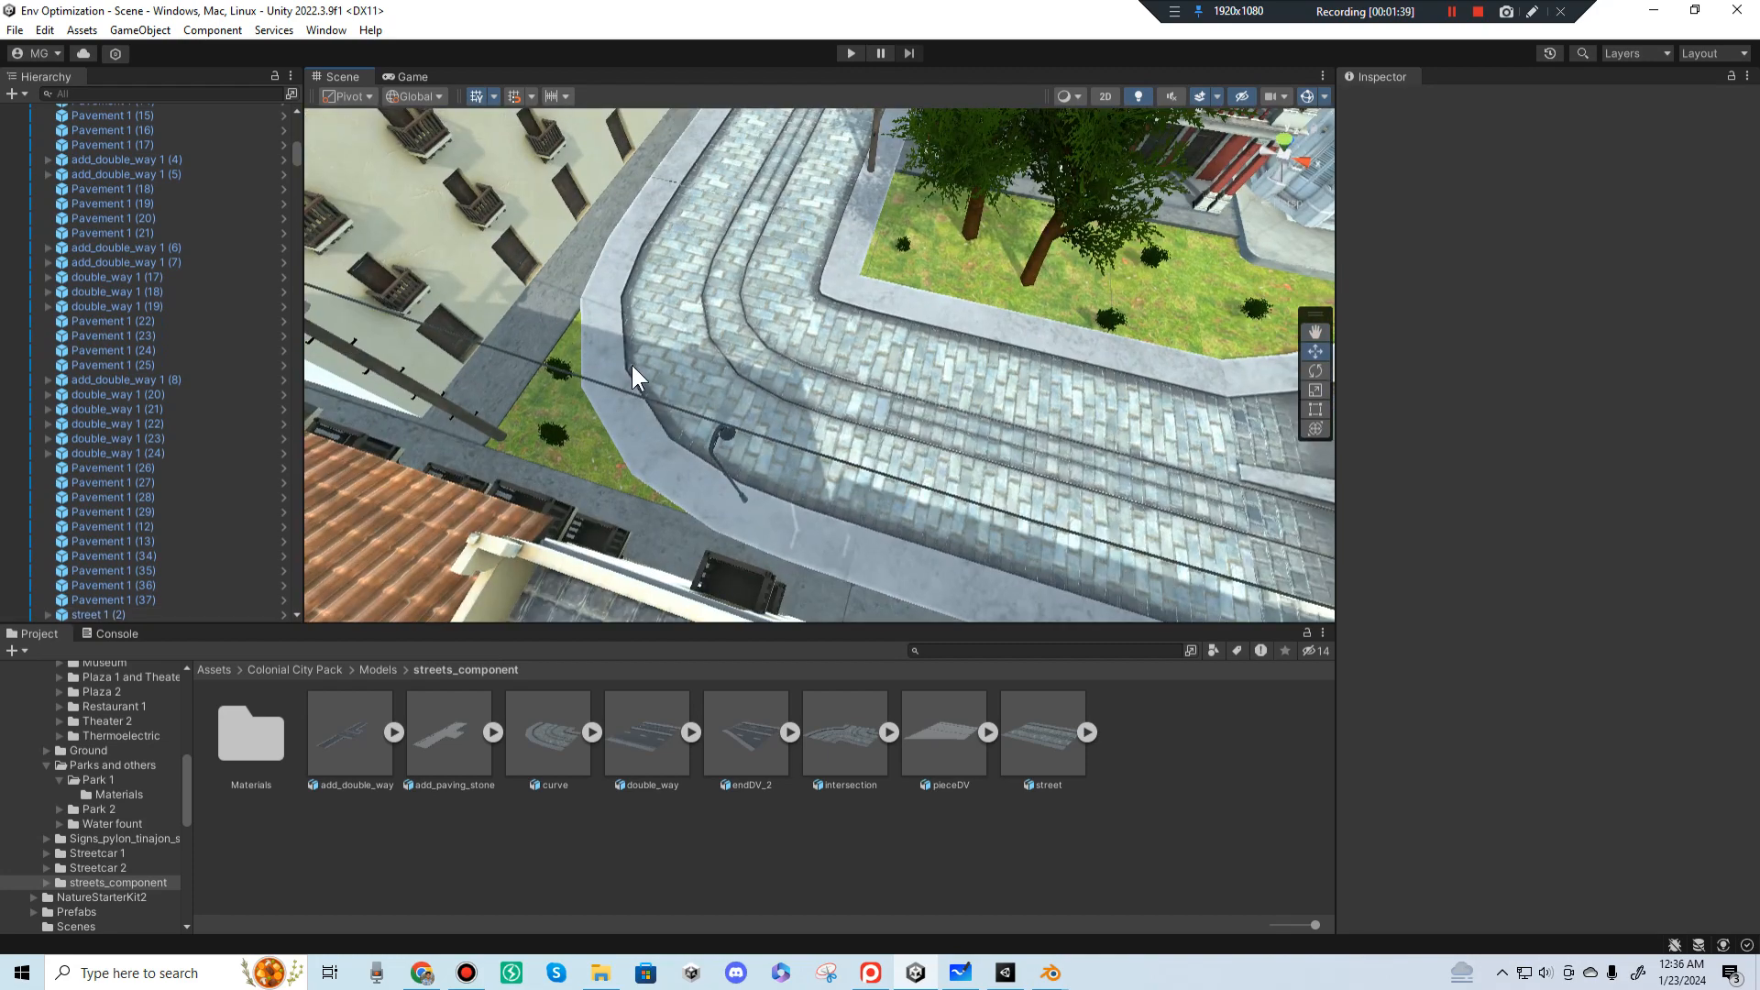
pyautogui.moveTo(782, 357); pyautogui.dragTo(637, 286, button='middle')
pyautogui.moveTo(1027, 403); pyautogui.dragTo(905, 354, button='right')
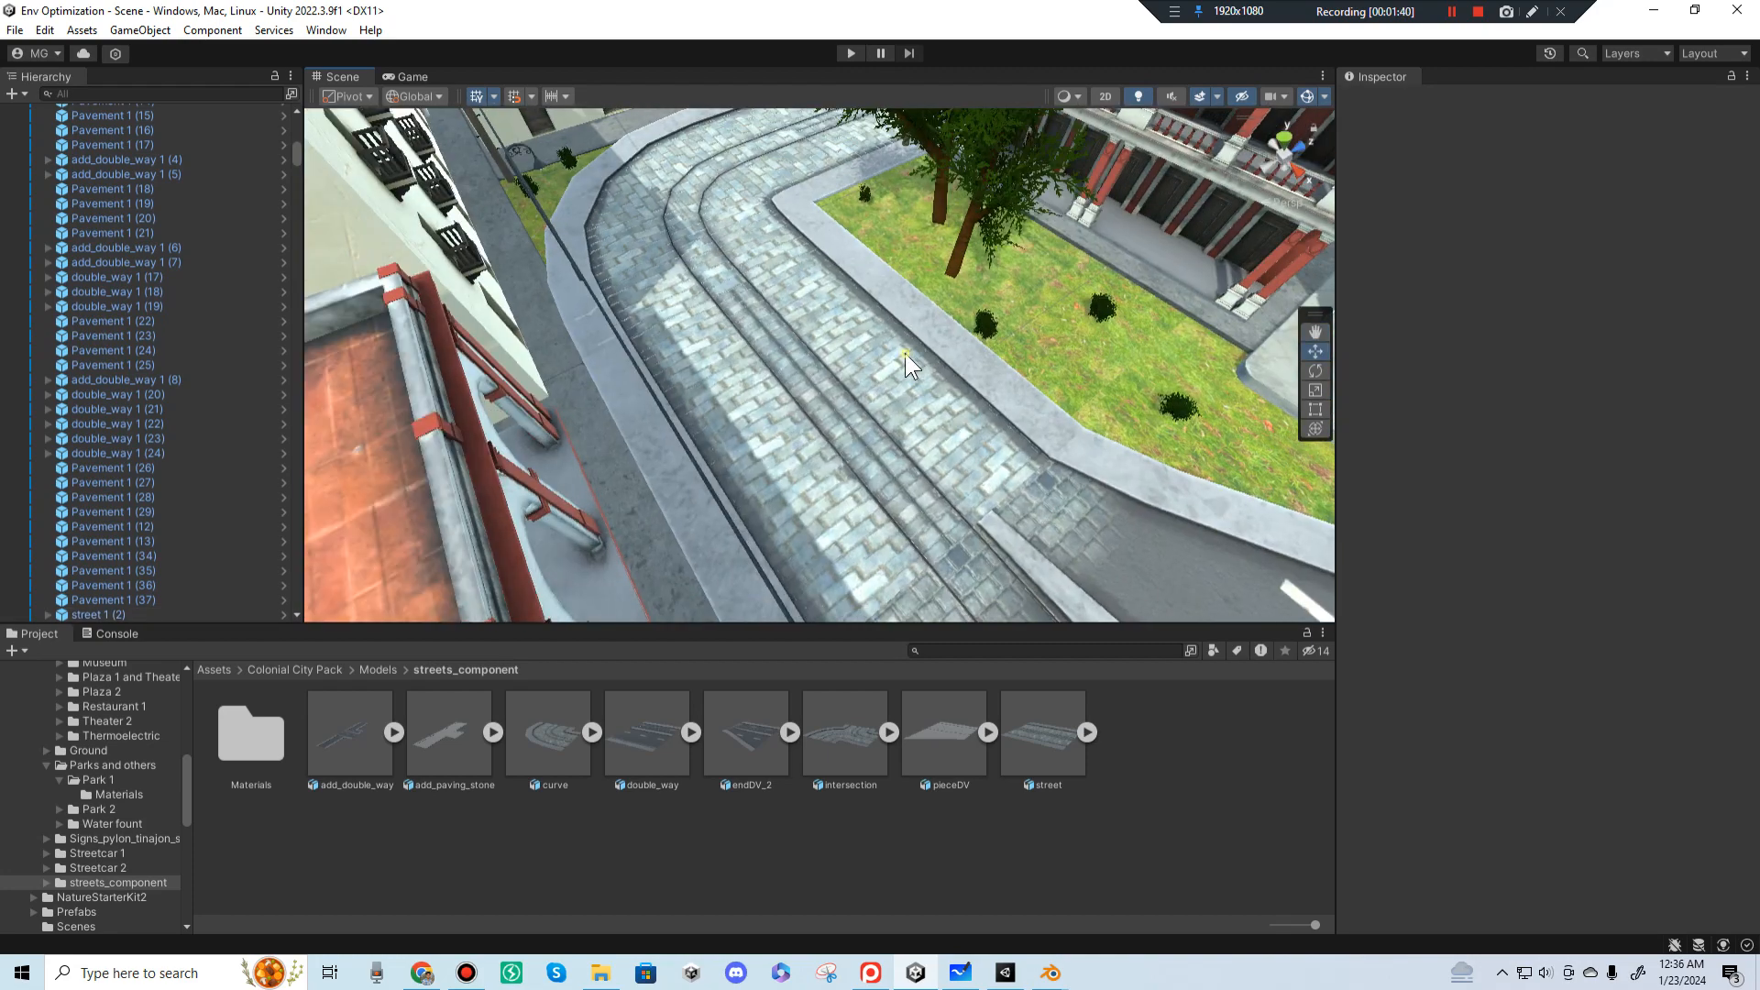
pyautogui.click(757, 418)
pyautogui.scroll(2, 756, 418)
pyautogui.scroll(1, 755, 416)
pyautogui.moveTo(1008, 407); pyautogui.dragTo(910, 419, button='right')
pyautogui.moveTo(910, 420); pyautogui.dragTo(902, 332, button='middle')
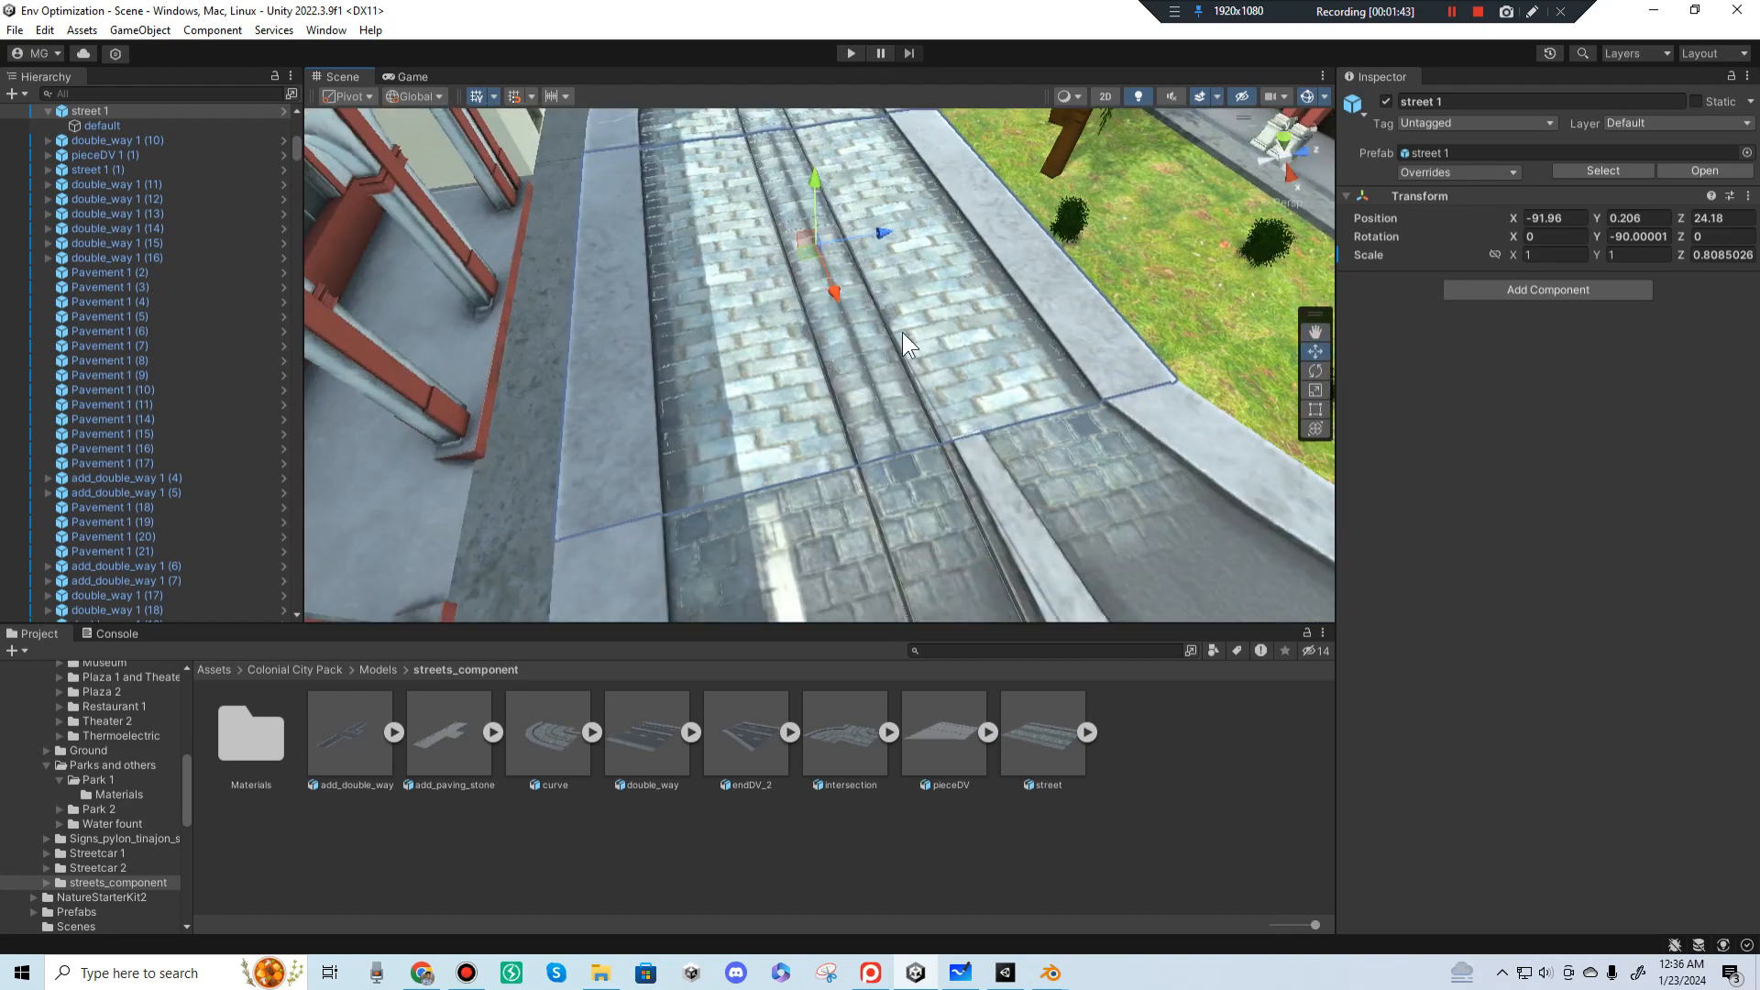
pyautogui.click(922, 339)
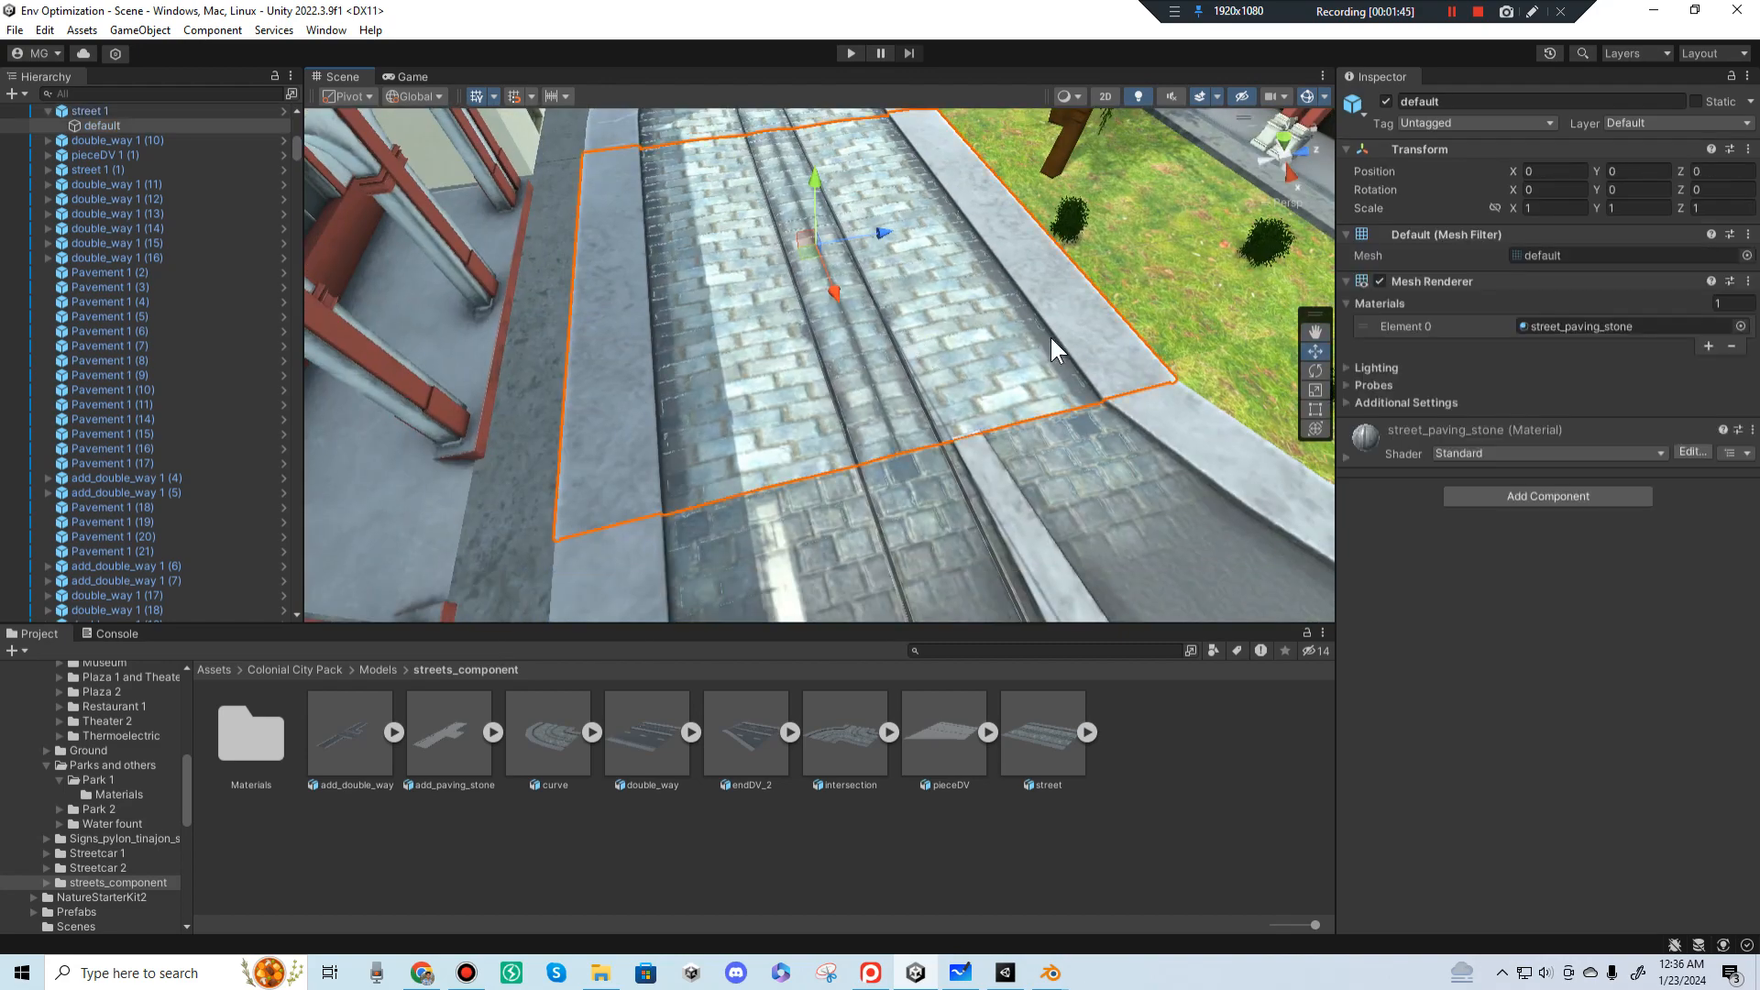
pyautogui.click(1536, 253)
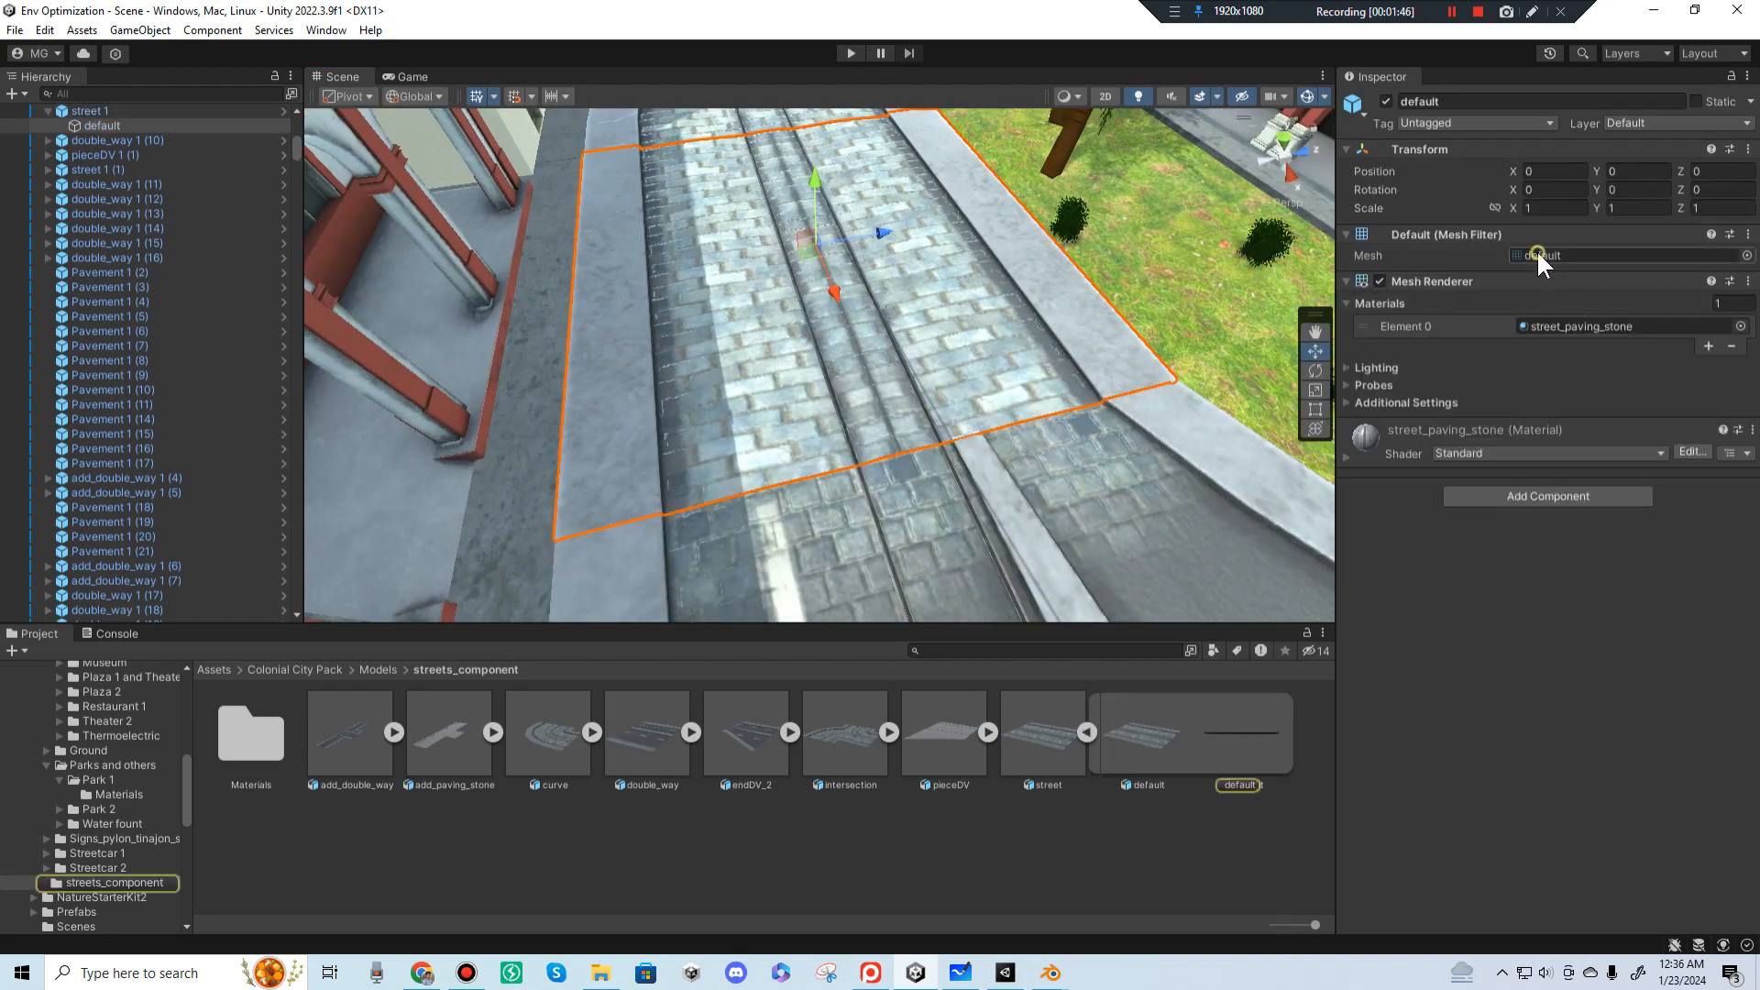
# Step: Check the street mesh's vertex and triangle data, preview the model's default object, and collapse its sub-assets
pyautogui.click(1247, 719)
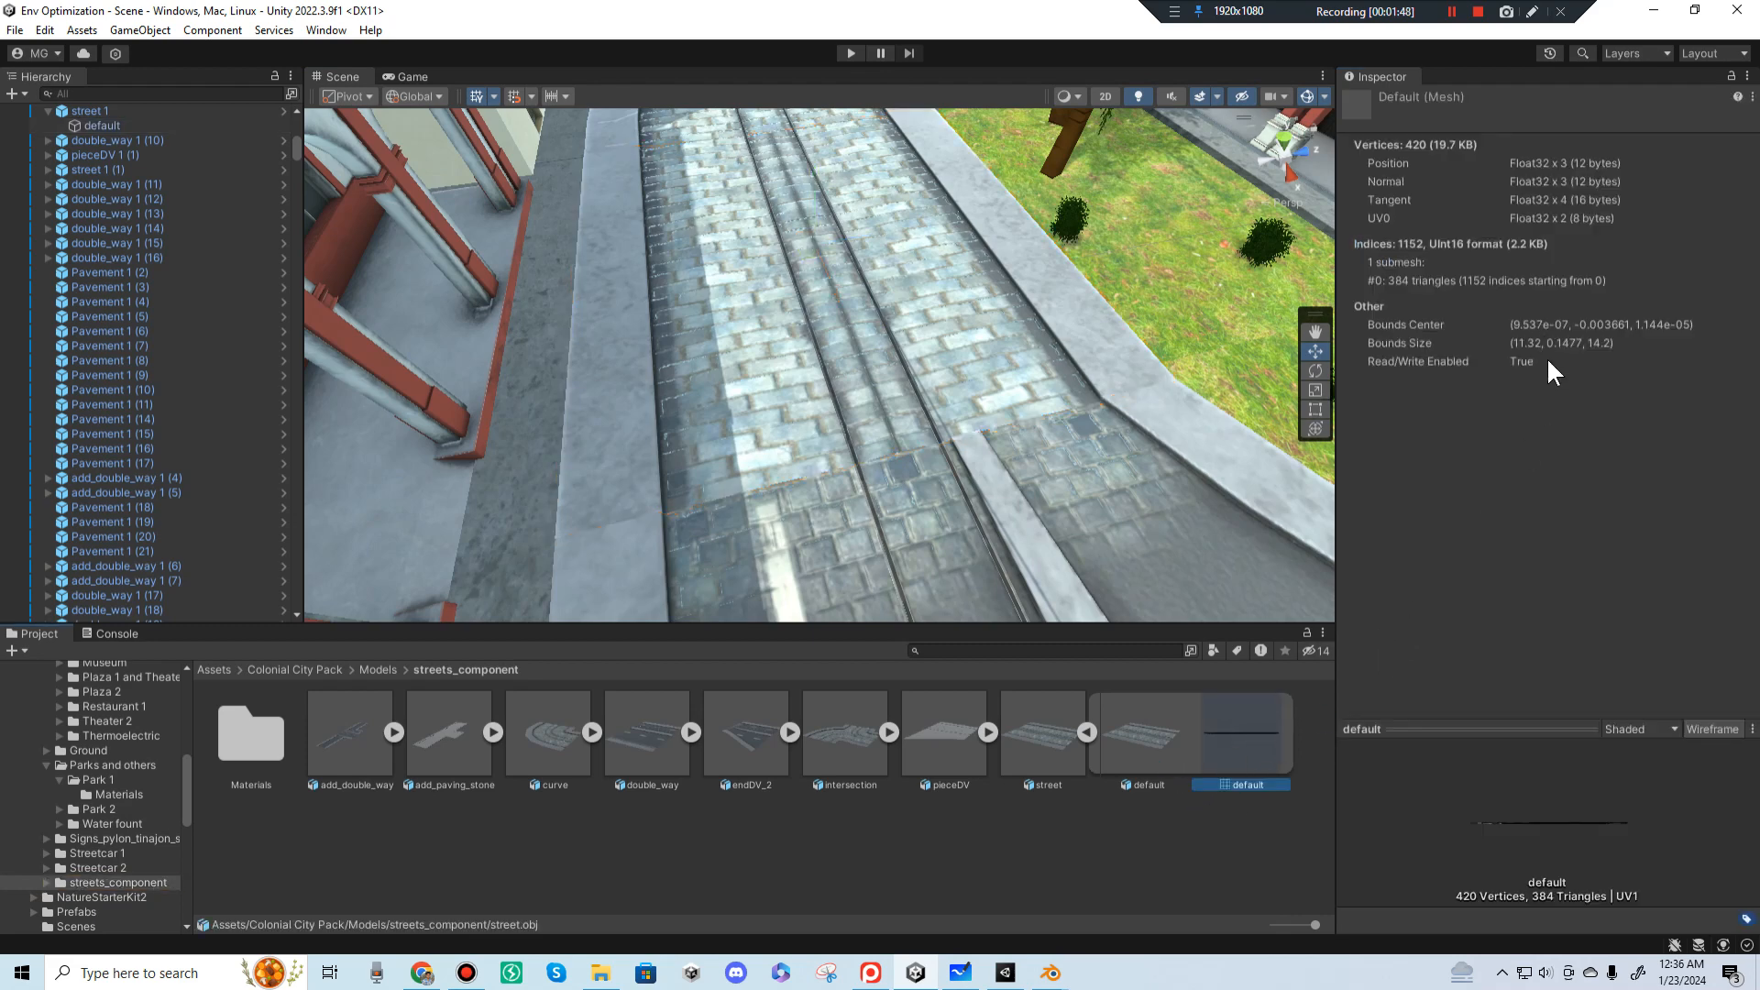
pyautogui.press('Left')
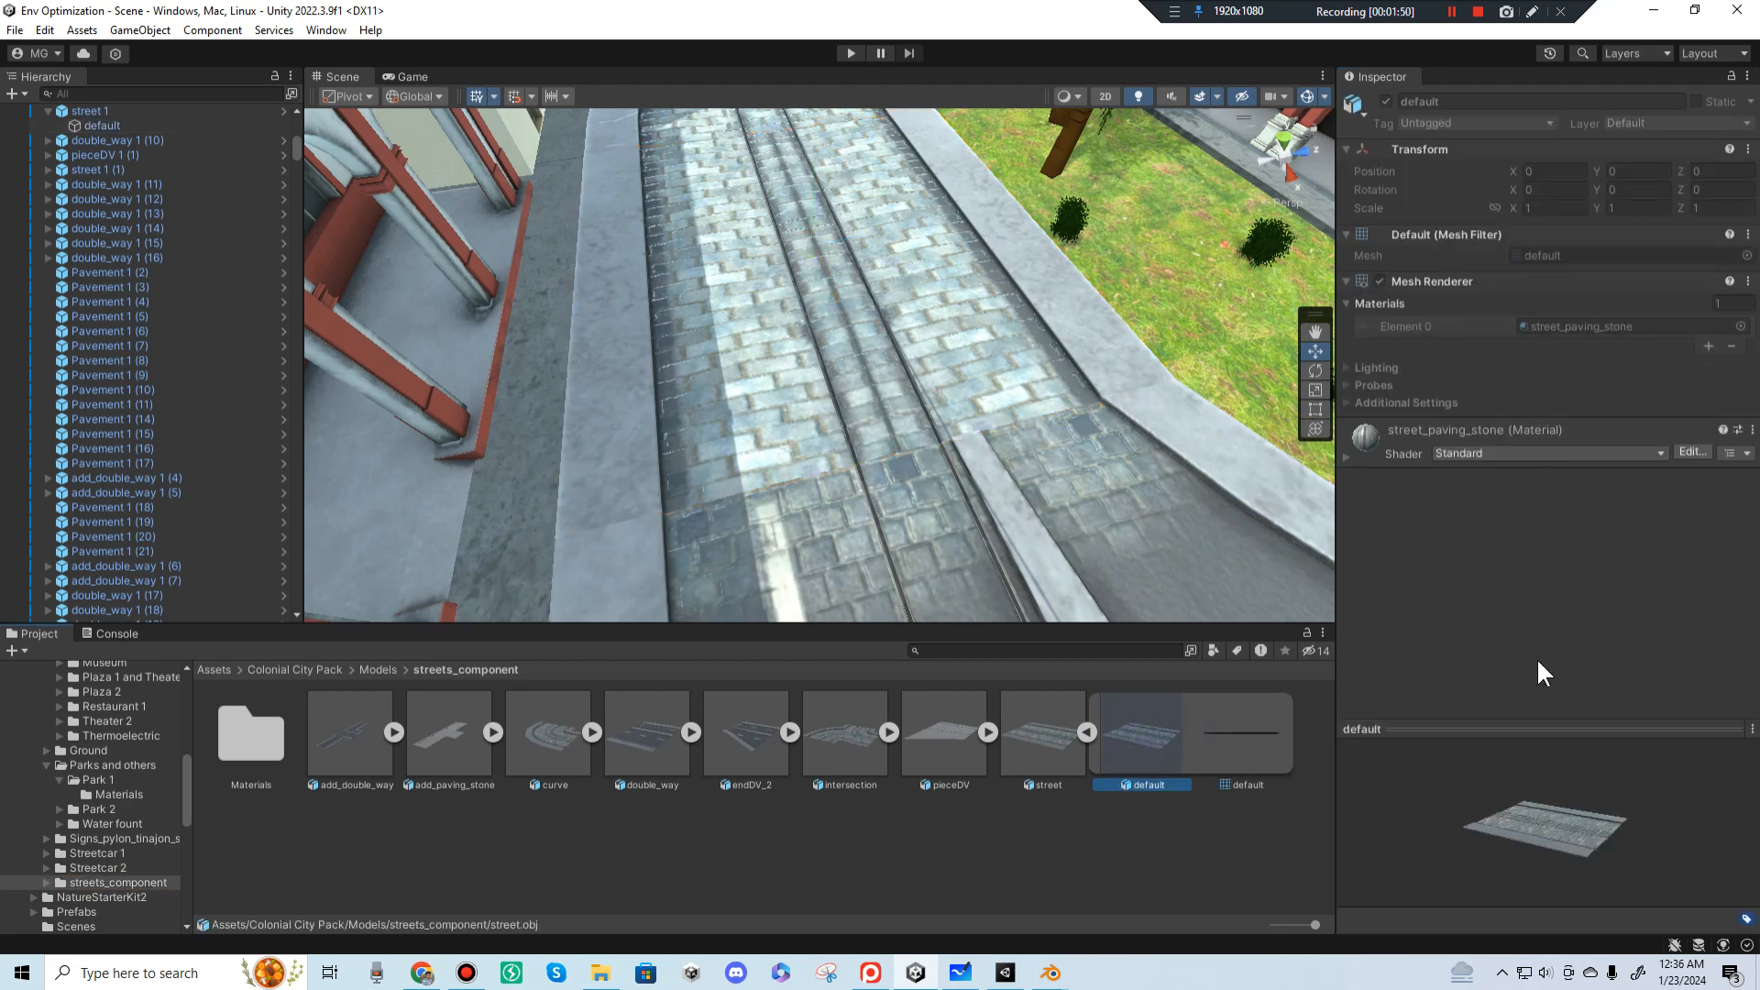
pyautogui.moveTo(1558, 797); pyautogui.dragTo(1522, 880)
pyautogui.click(1086, 731)
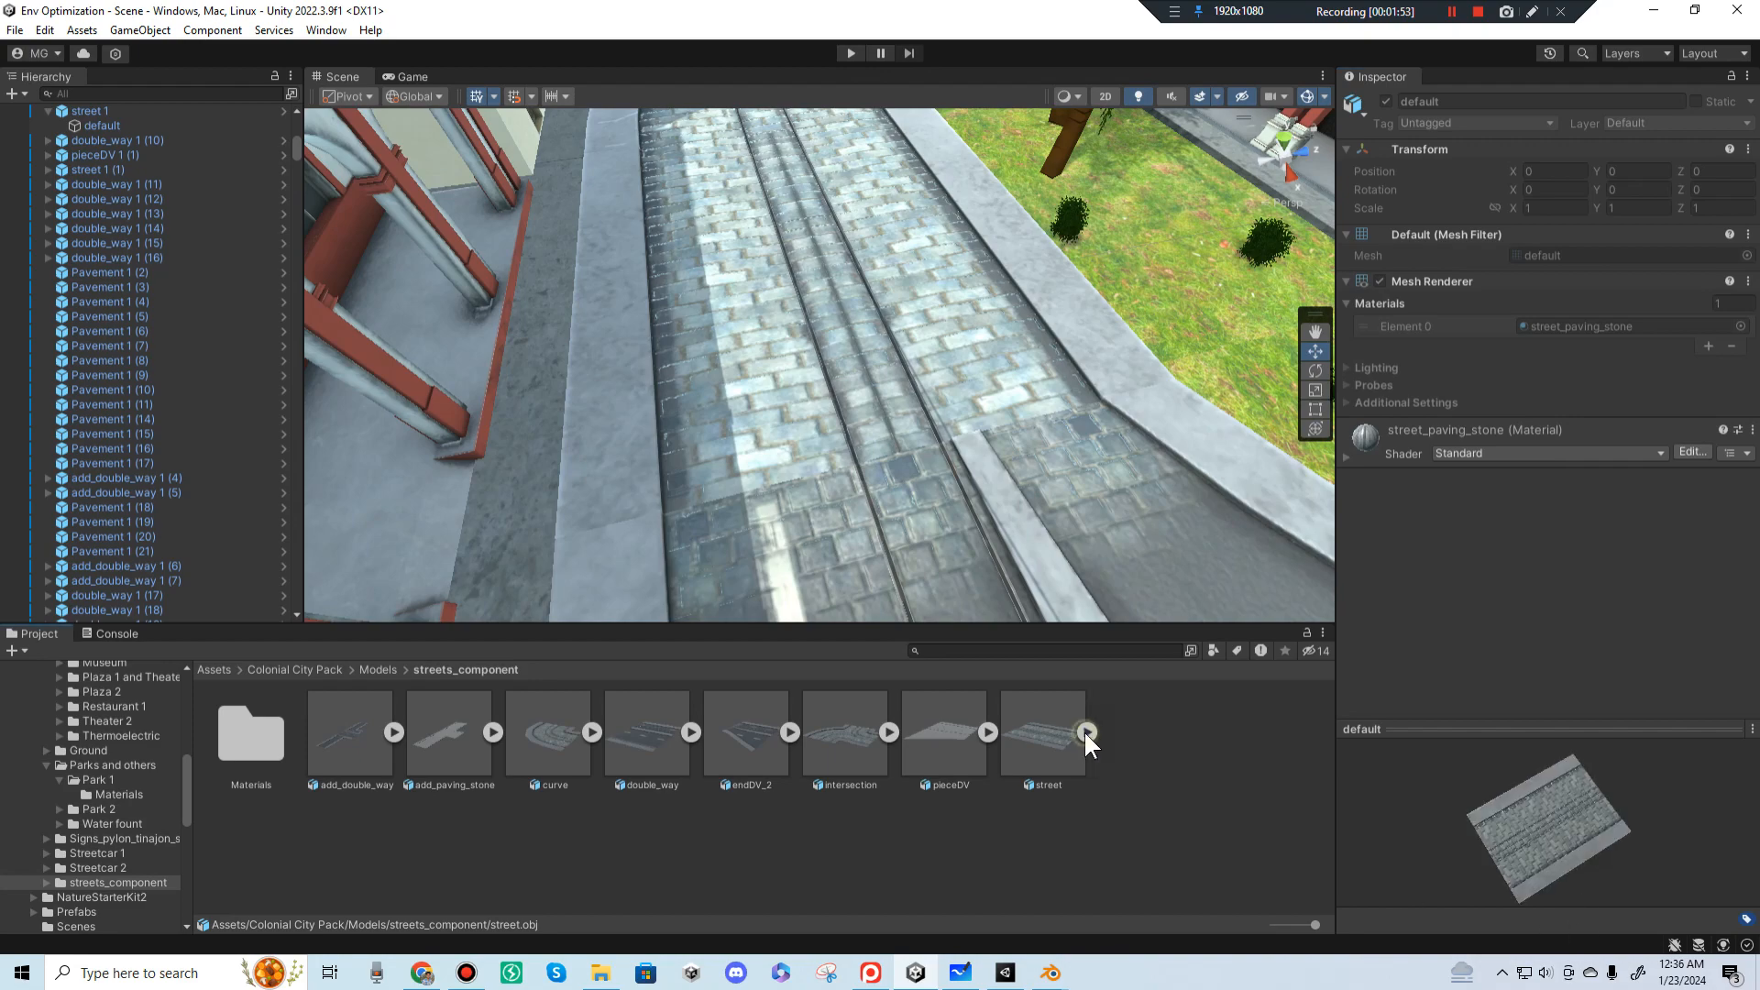
# Step: Reveal the street model file in File Explorer and copy the path of its streets_component folder
pyautogui.click(1083, 730)
pyautogui.rightClick(1030, 728)
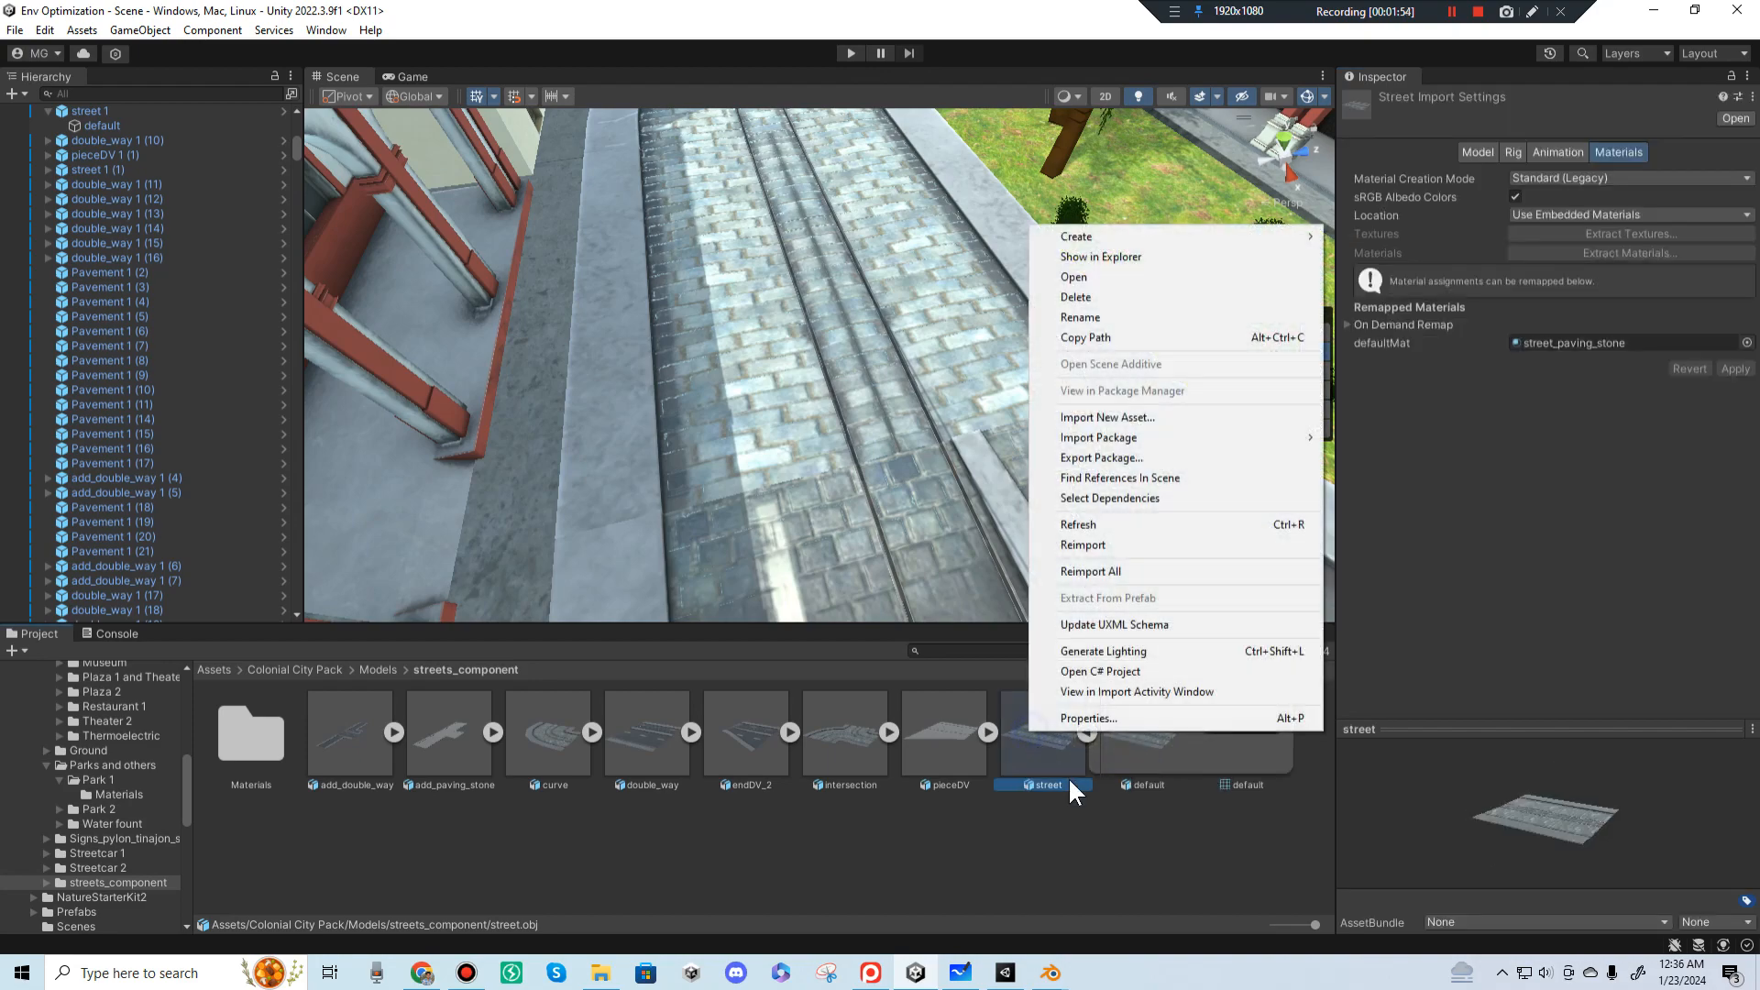
pyautogui.click(1135, 257)
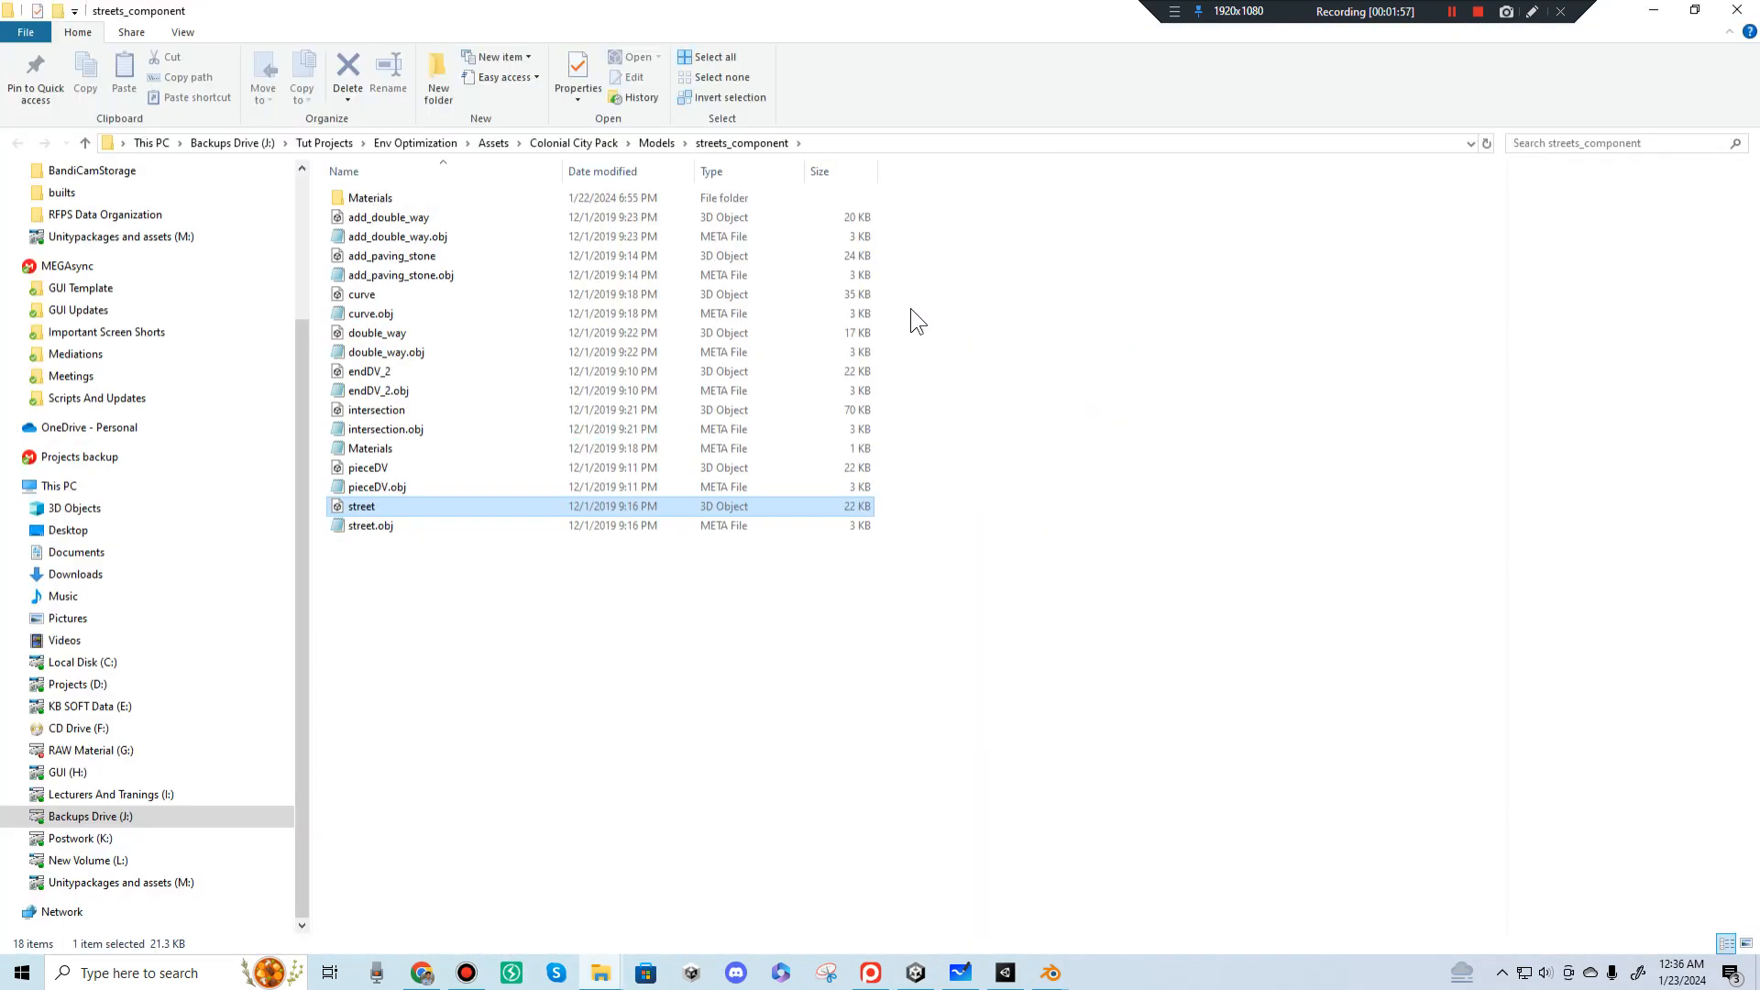
pyautogui.click(829, 145)
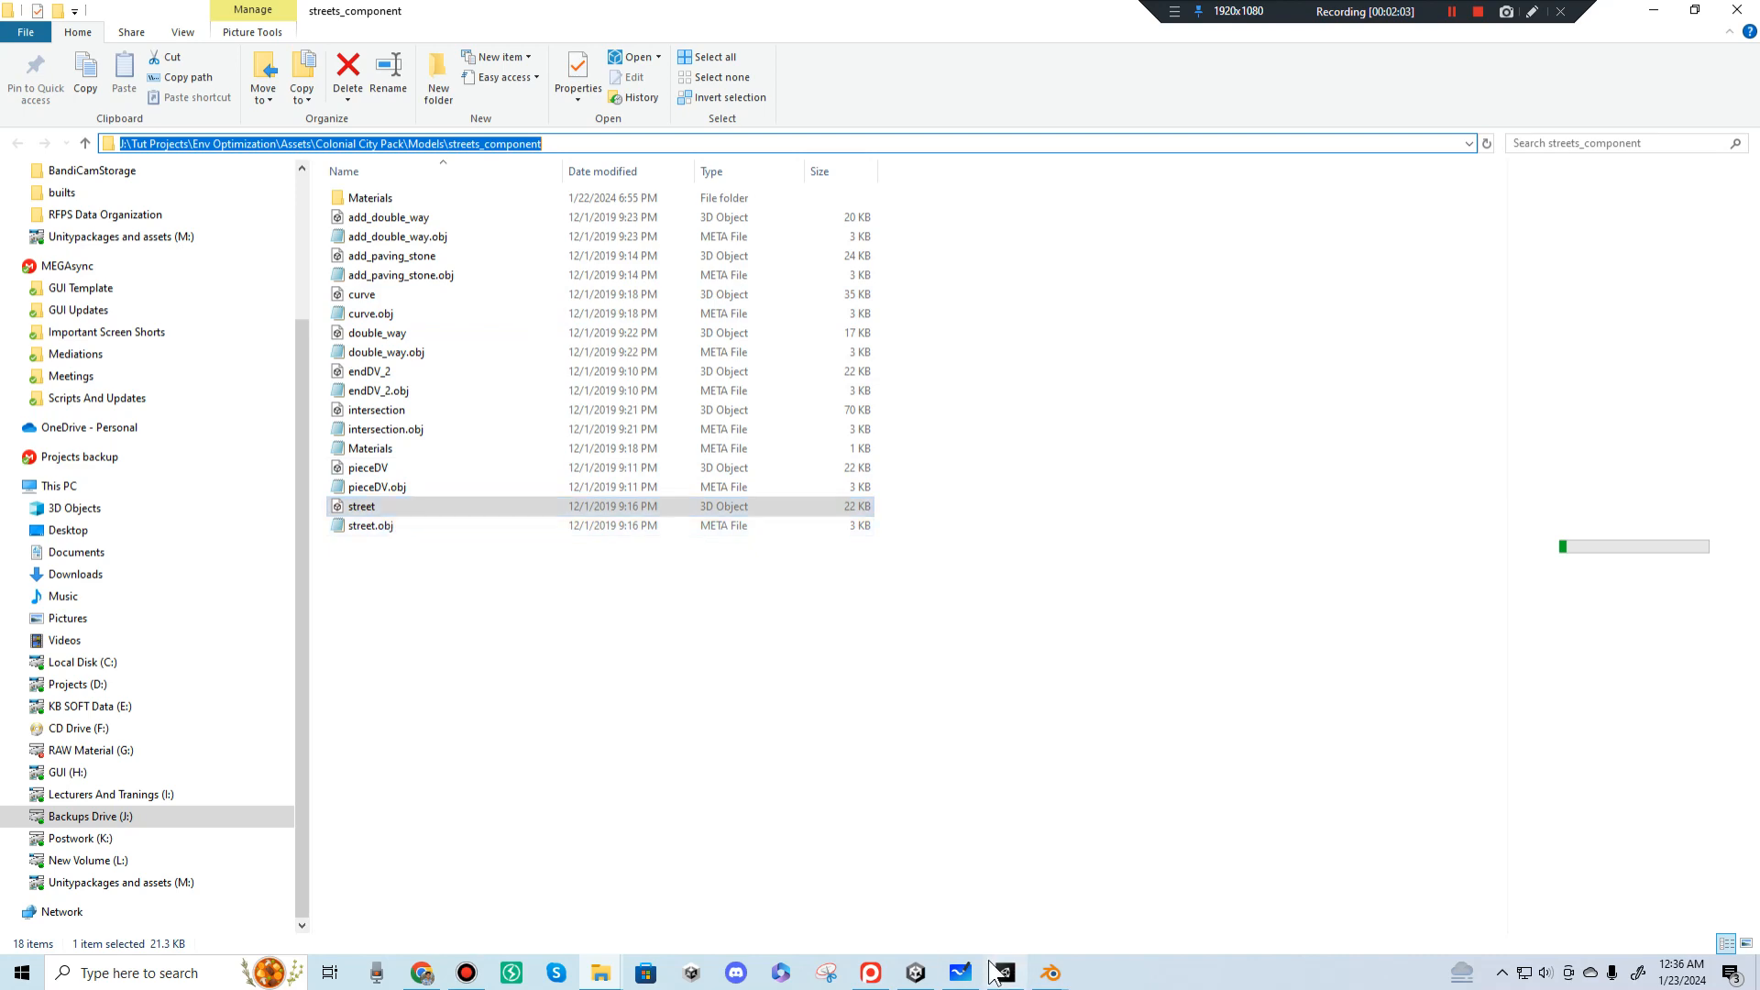
# Step: Switch to Blender and start a new General file without saving the current scene
pyautogui.click(1051, 973)
pyautogui.click(993, 904)
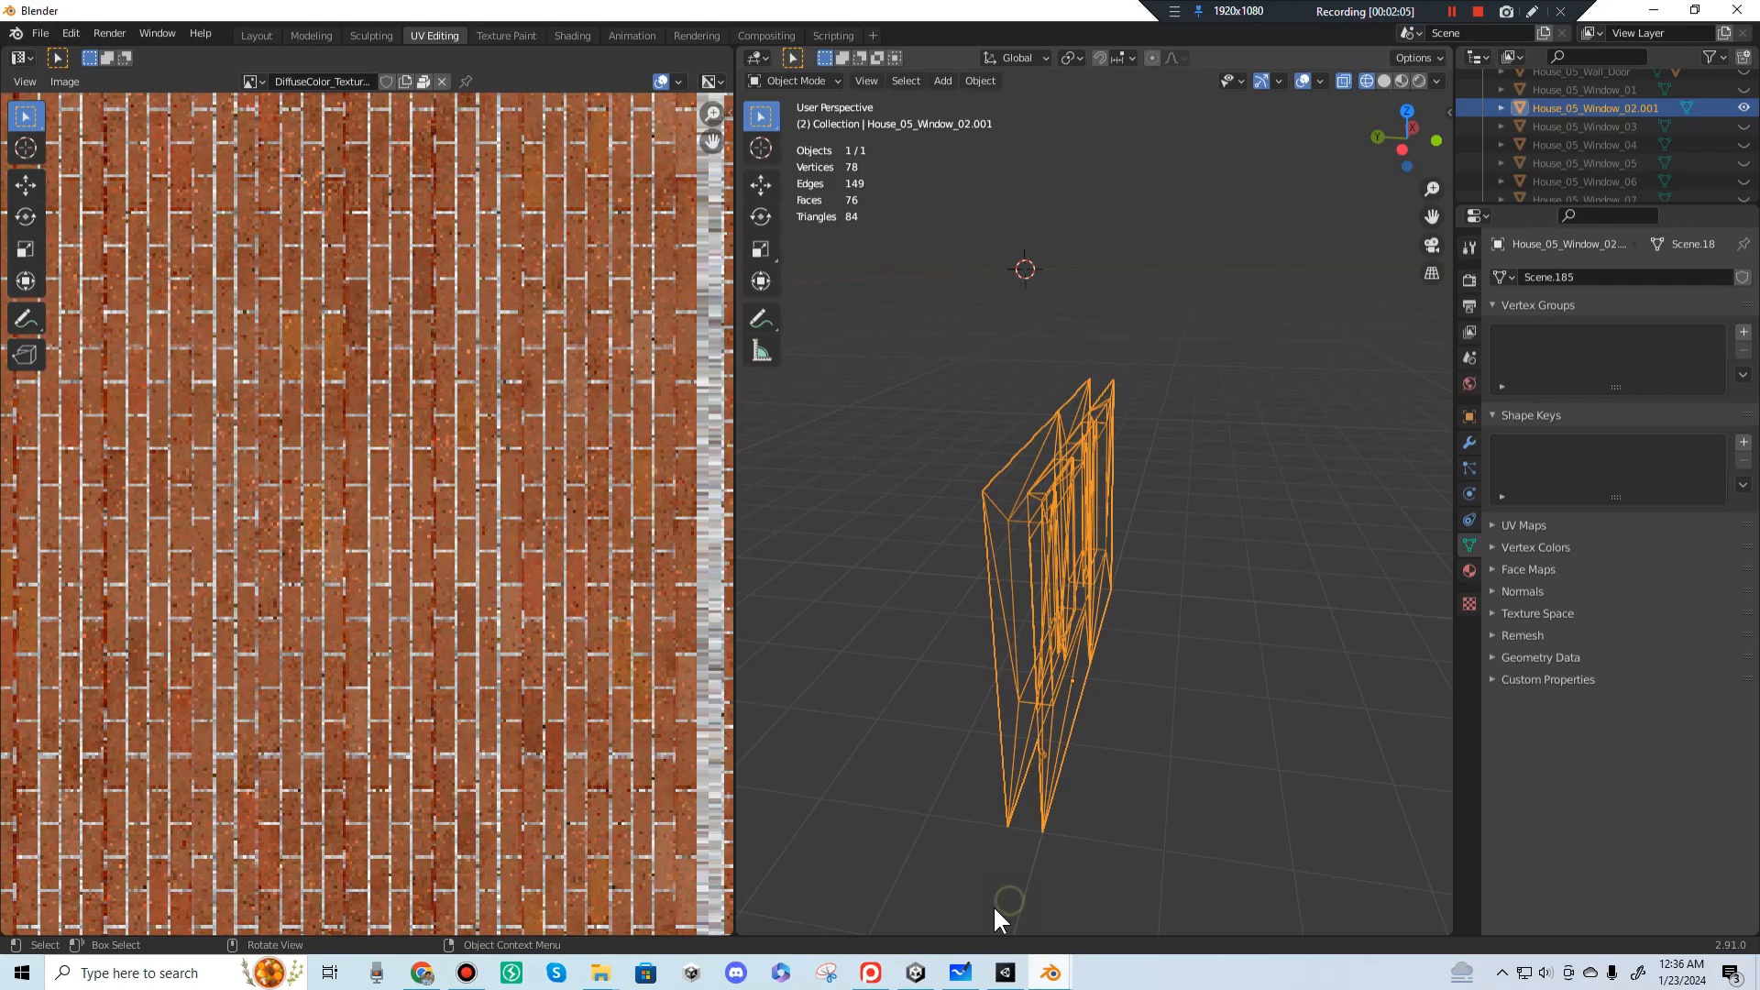
pyautogui.click(40, 33)
pyautogui.moveTo(55, 54)
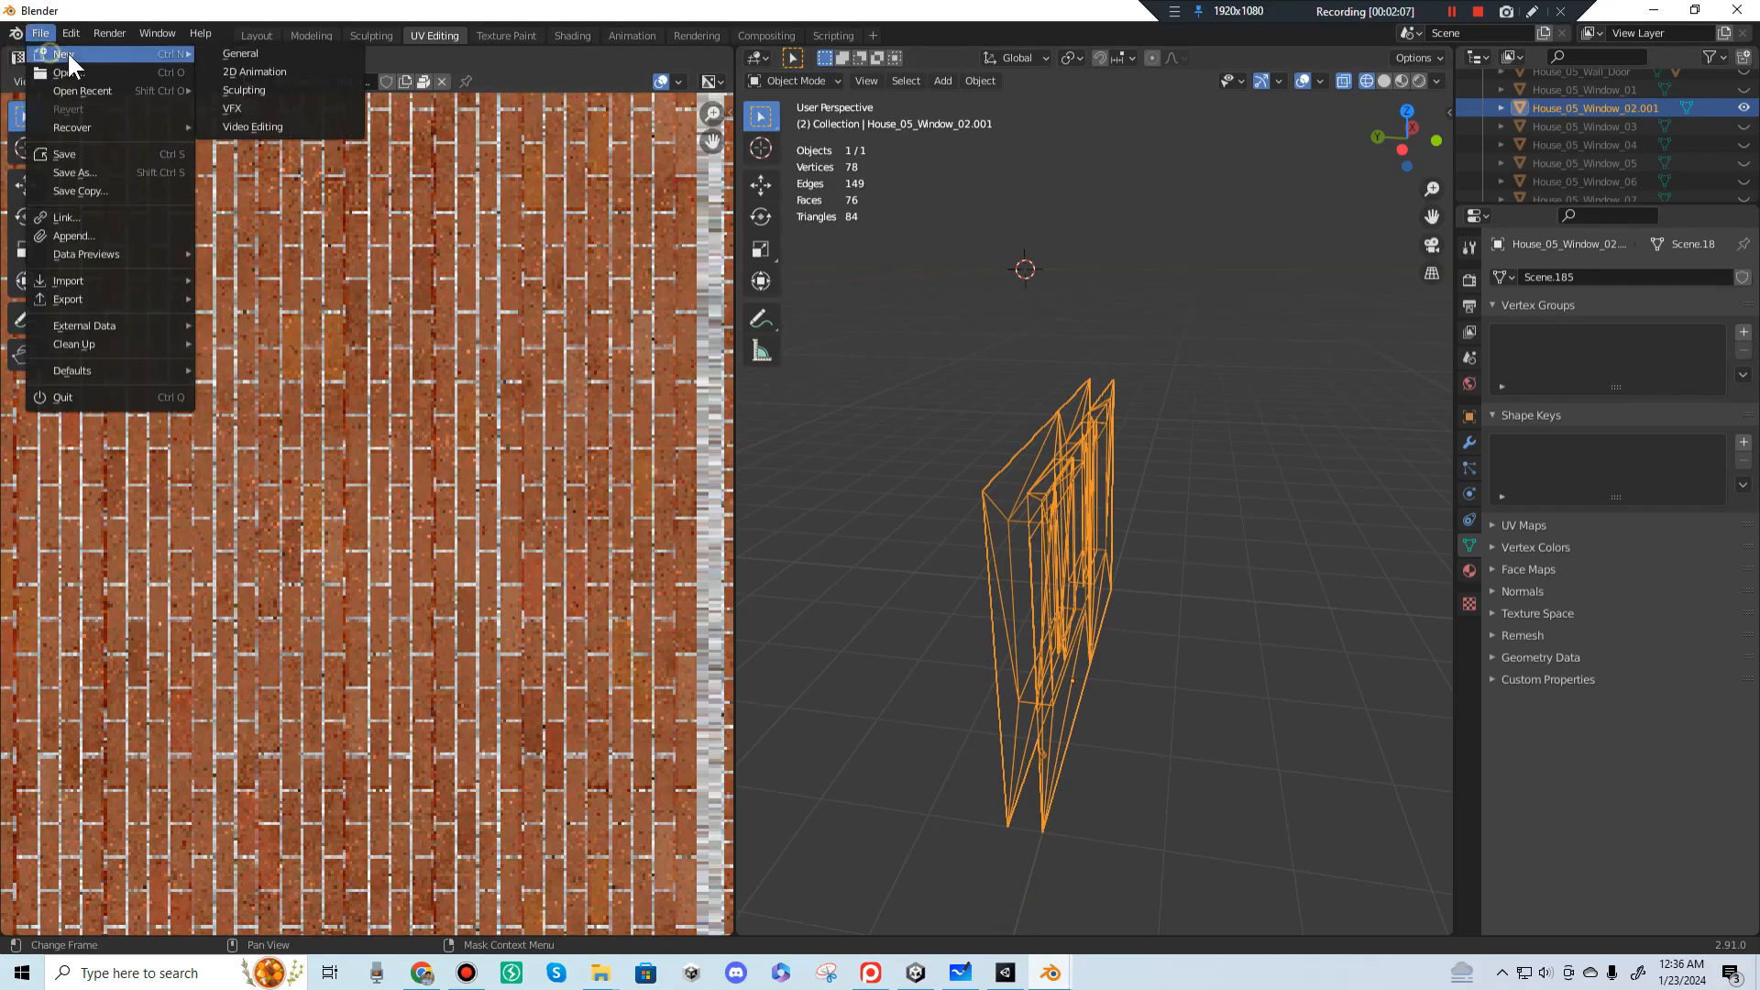
pyautogui.click(234, 55)
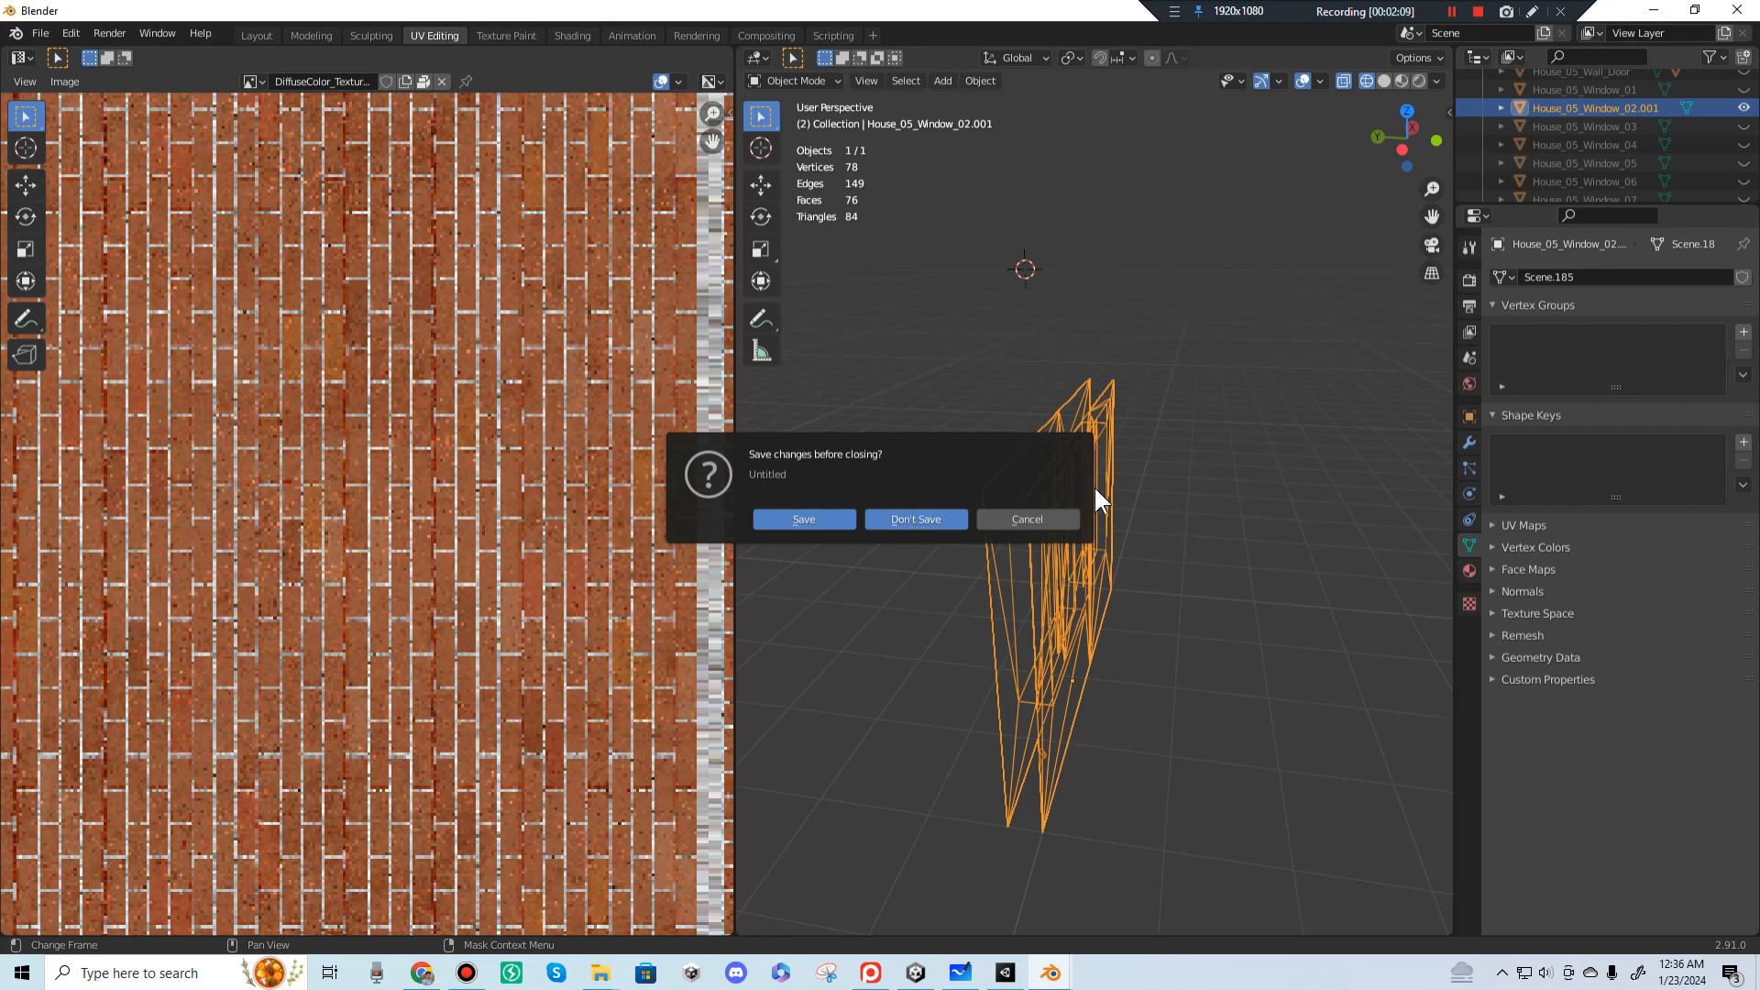
pyautogui.click(941, 517)
# Step: Delete all default objects from the new scene
pyautogui.press('a')
pyautogui.press('x')
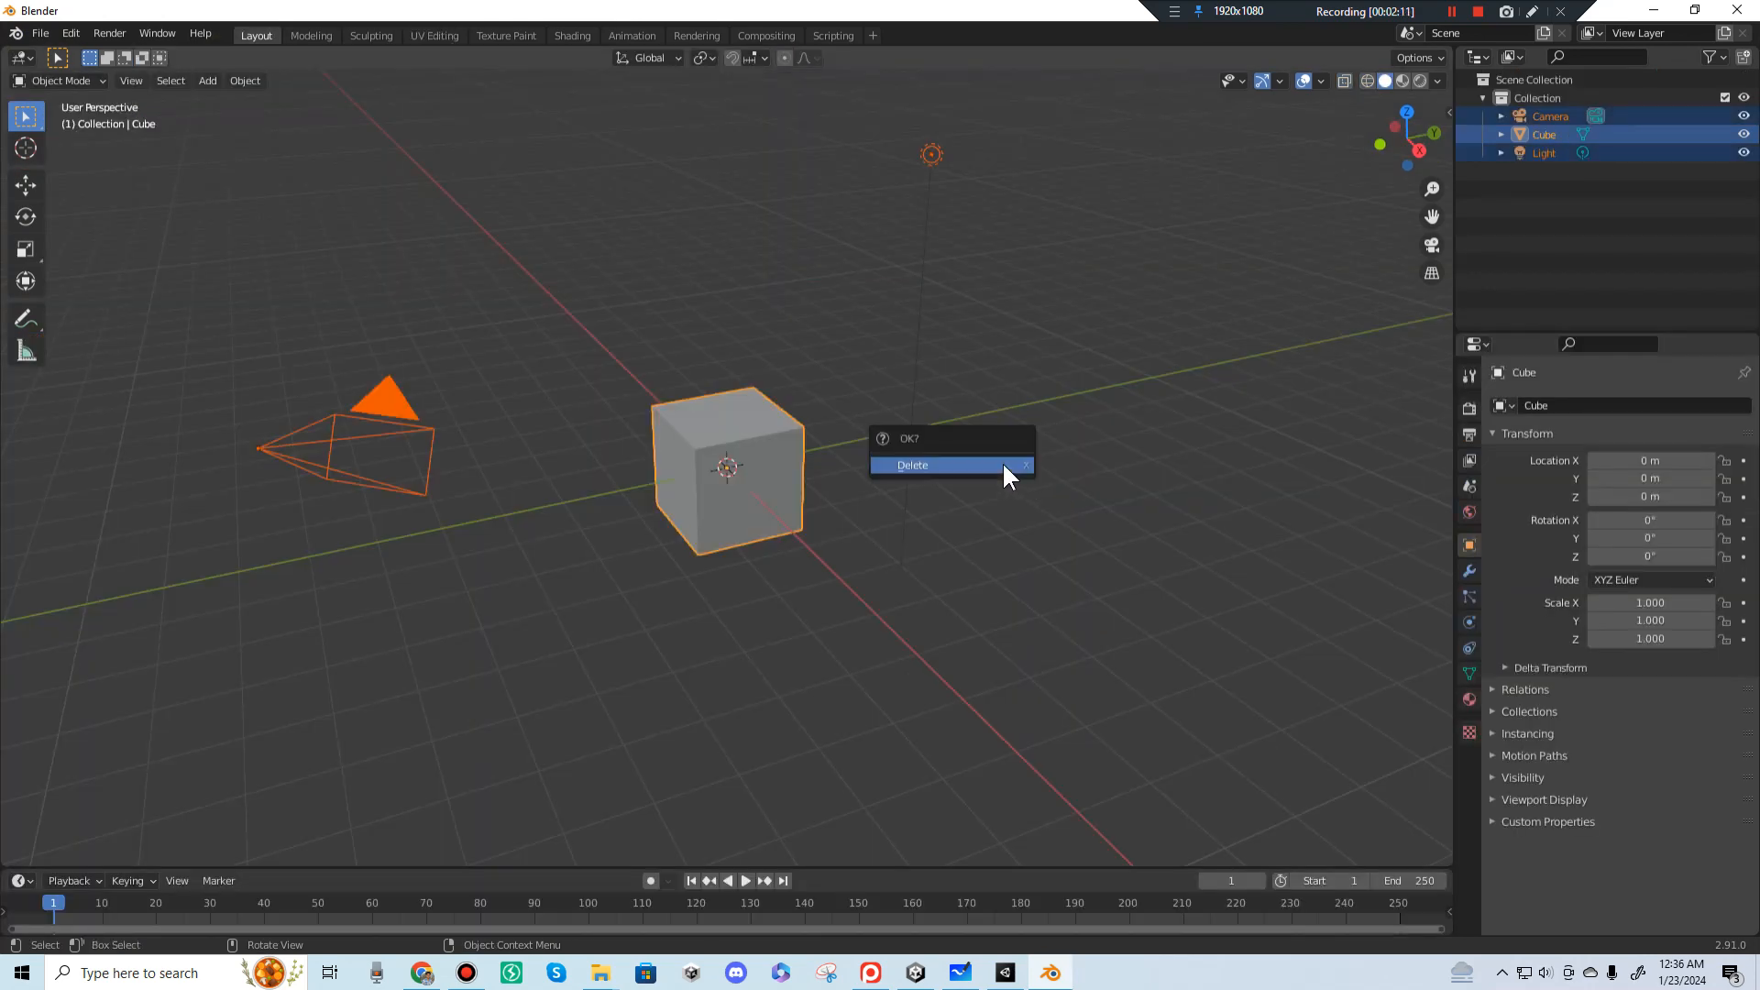
pyautogui.click(999, 462)
# Step: Import street.obj as a Wavefront model from the copied streets_component folder path
pyautogui.click(40, 33)
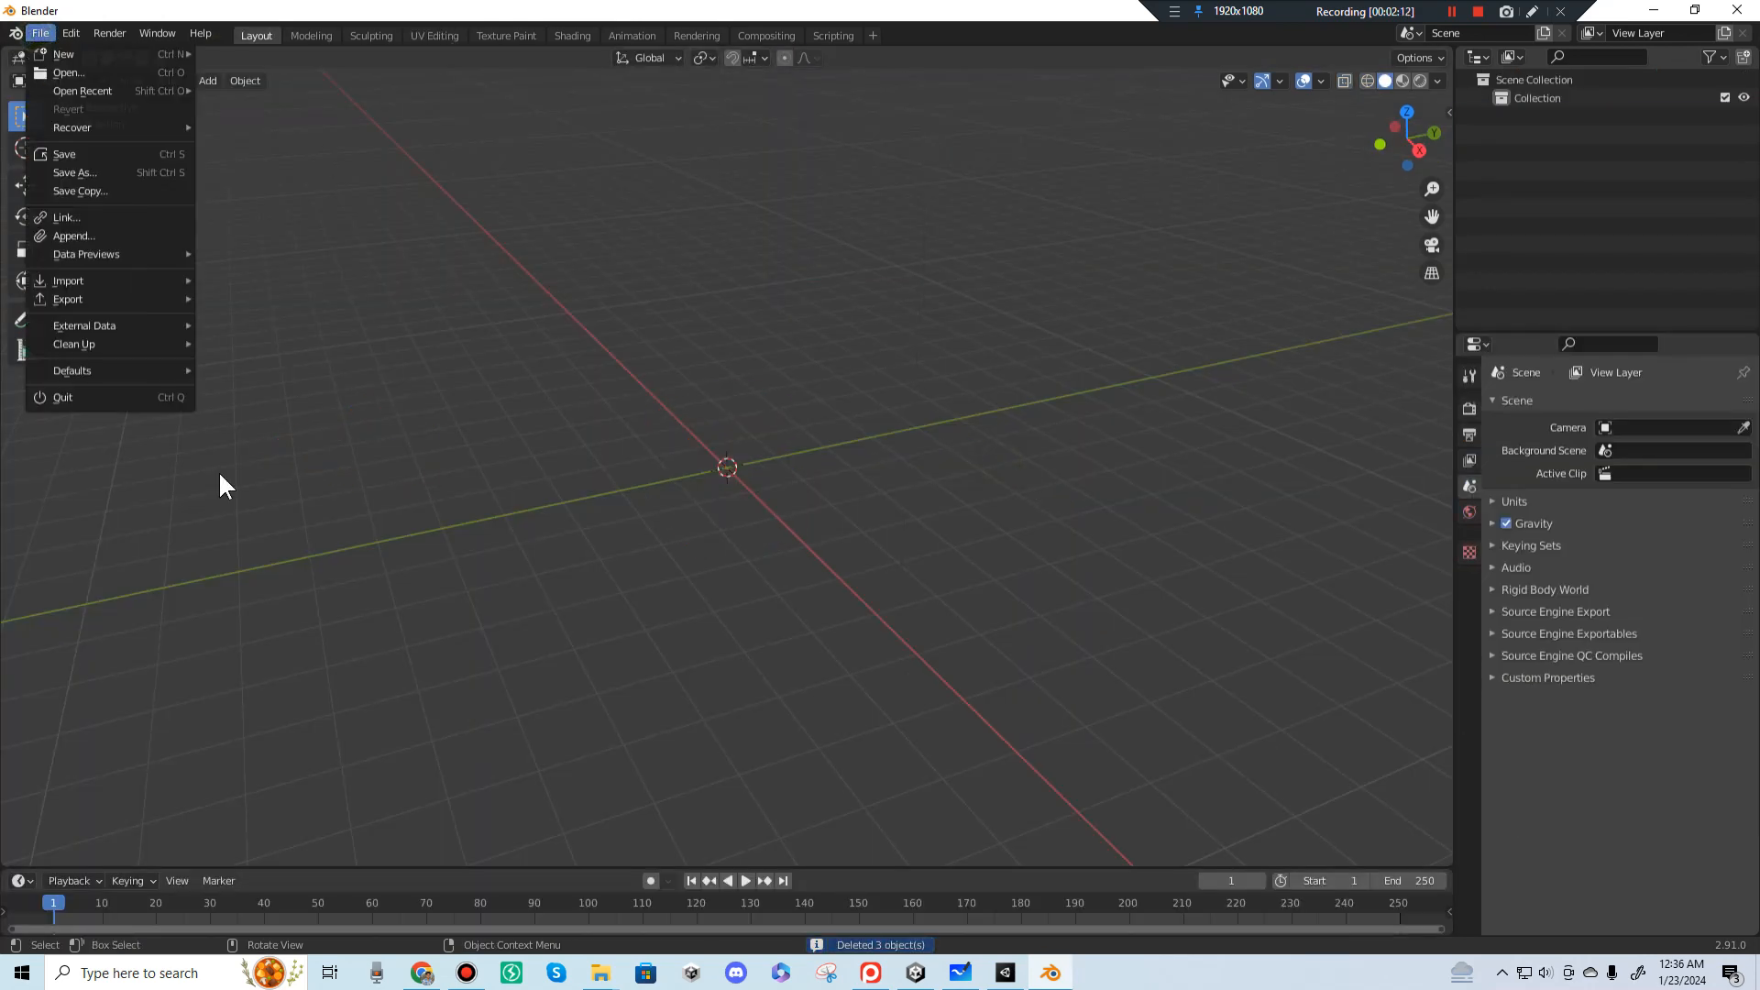
pyautogui.moveTo(155, 289)
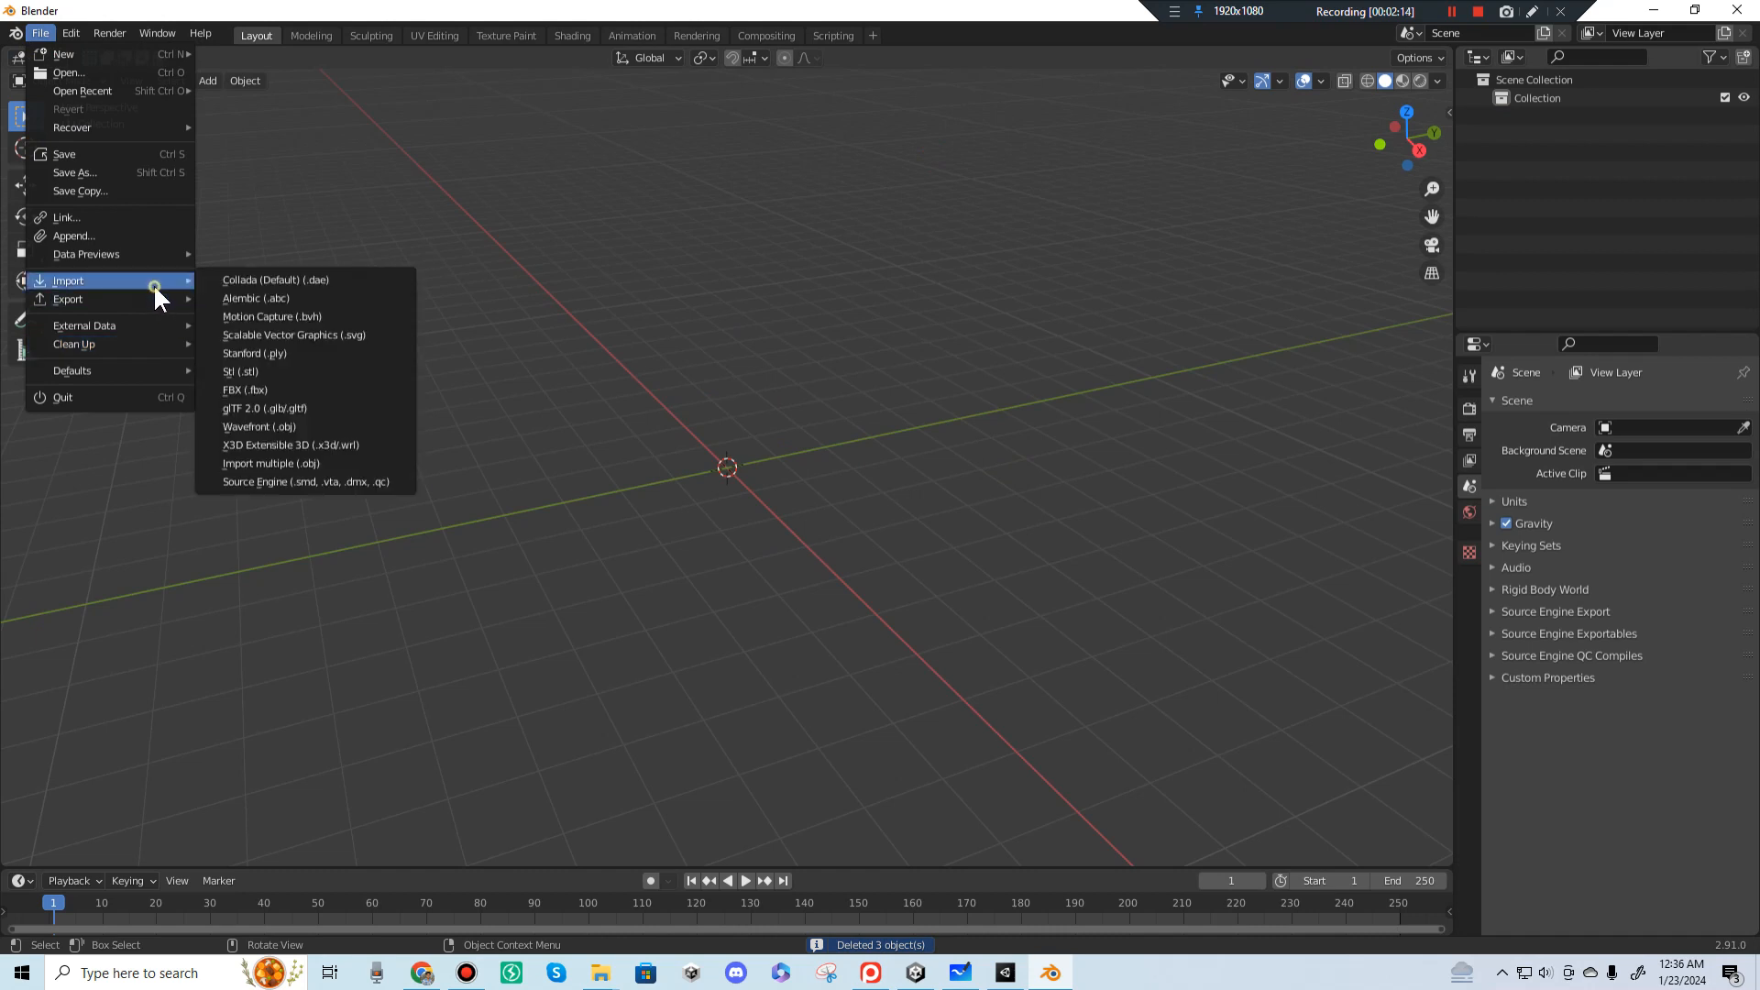
pyautogui.click(299, 427)
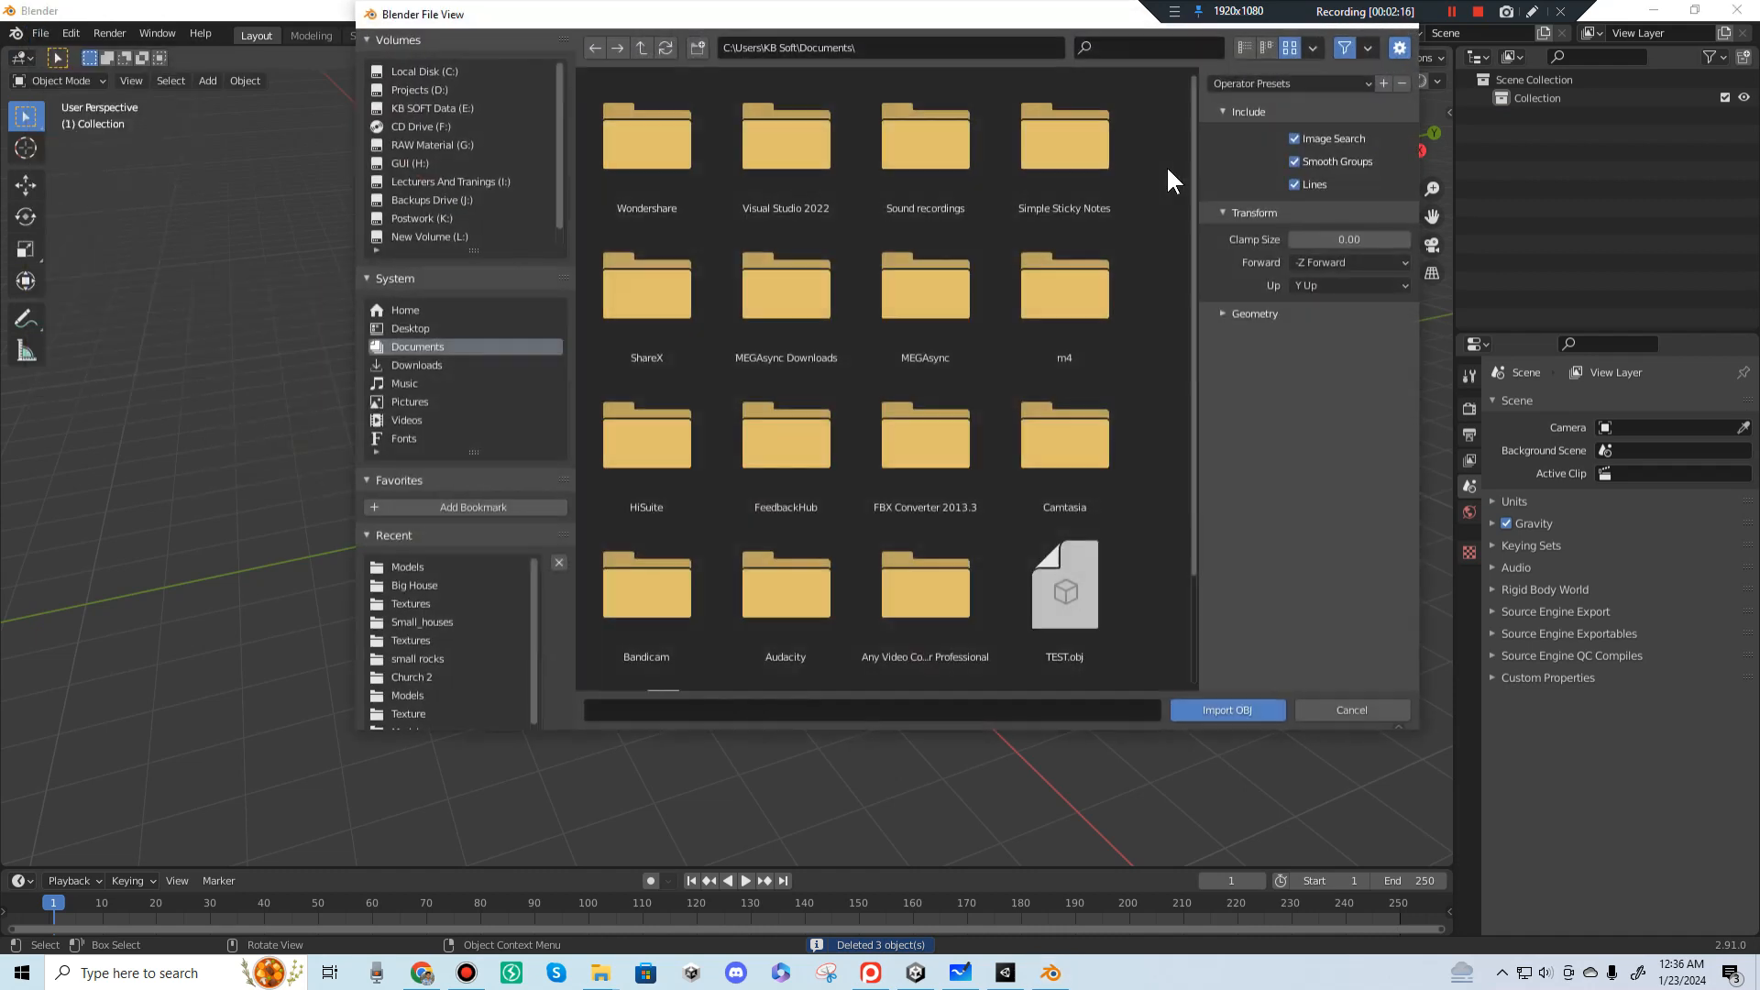
pyautogui.click(901, 47)
pyautogui.hotkey('ctrl', 'v')
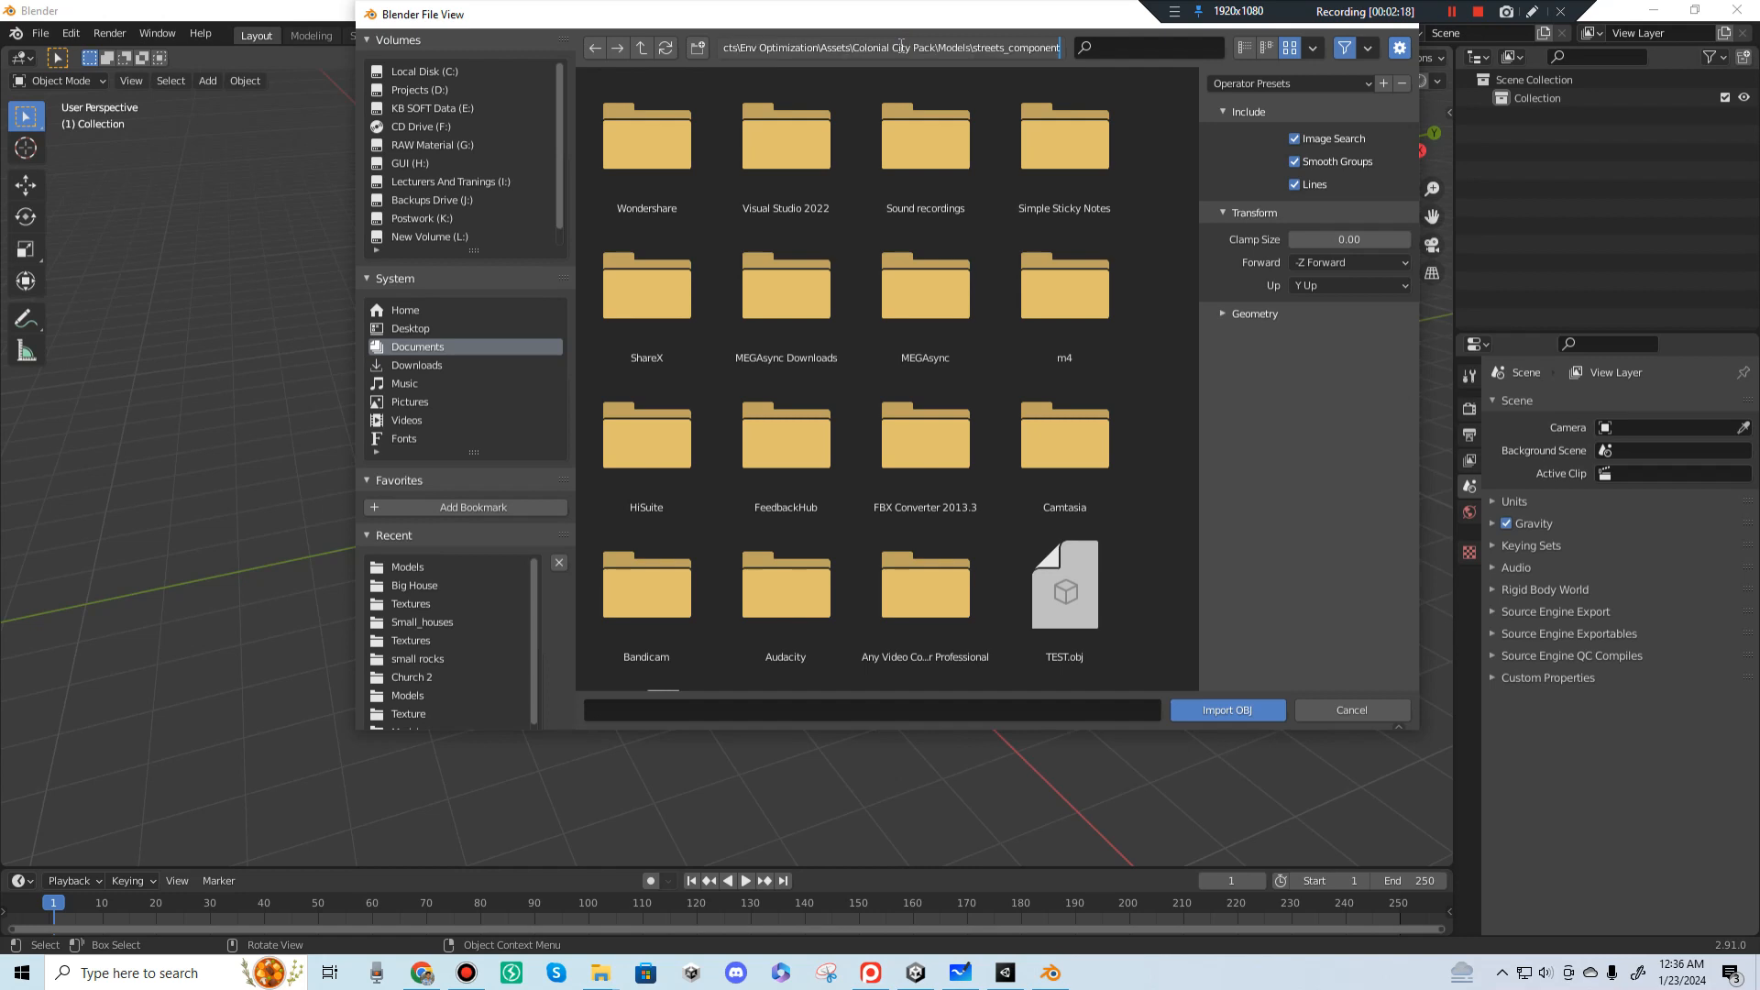
pyautogui.press('Return')
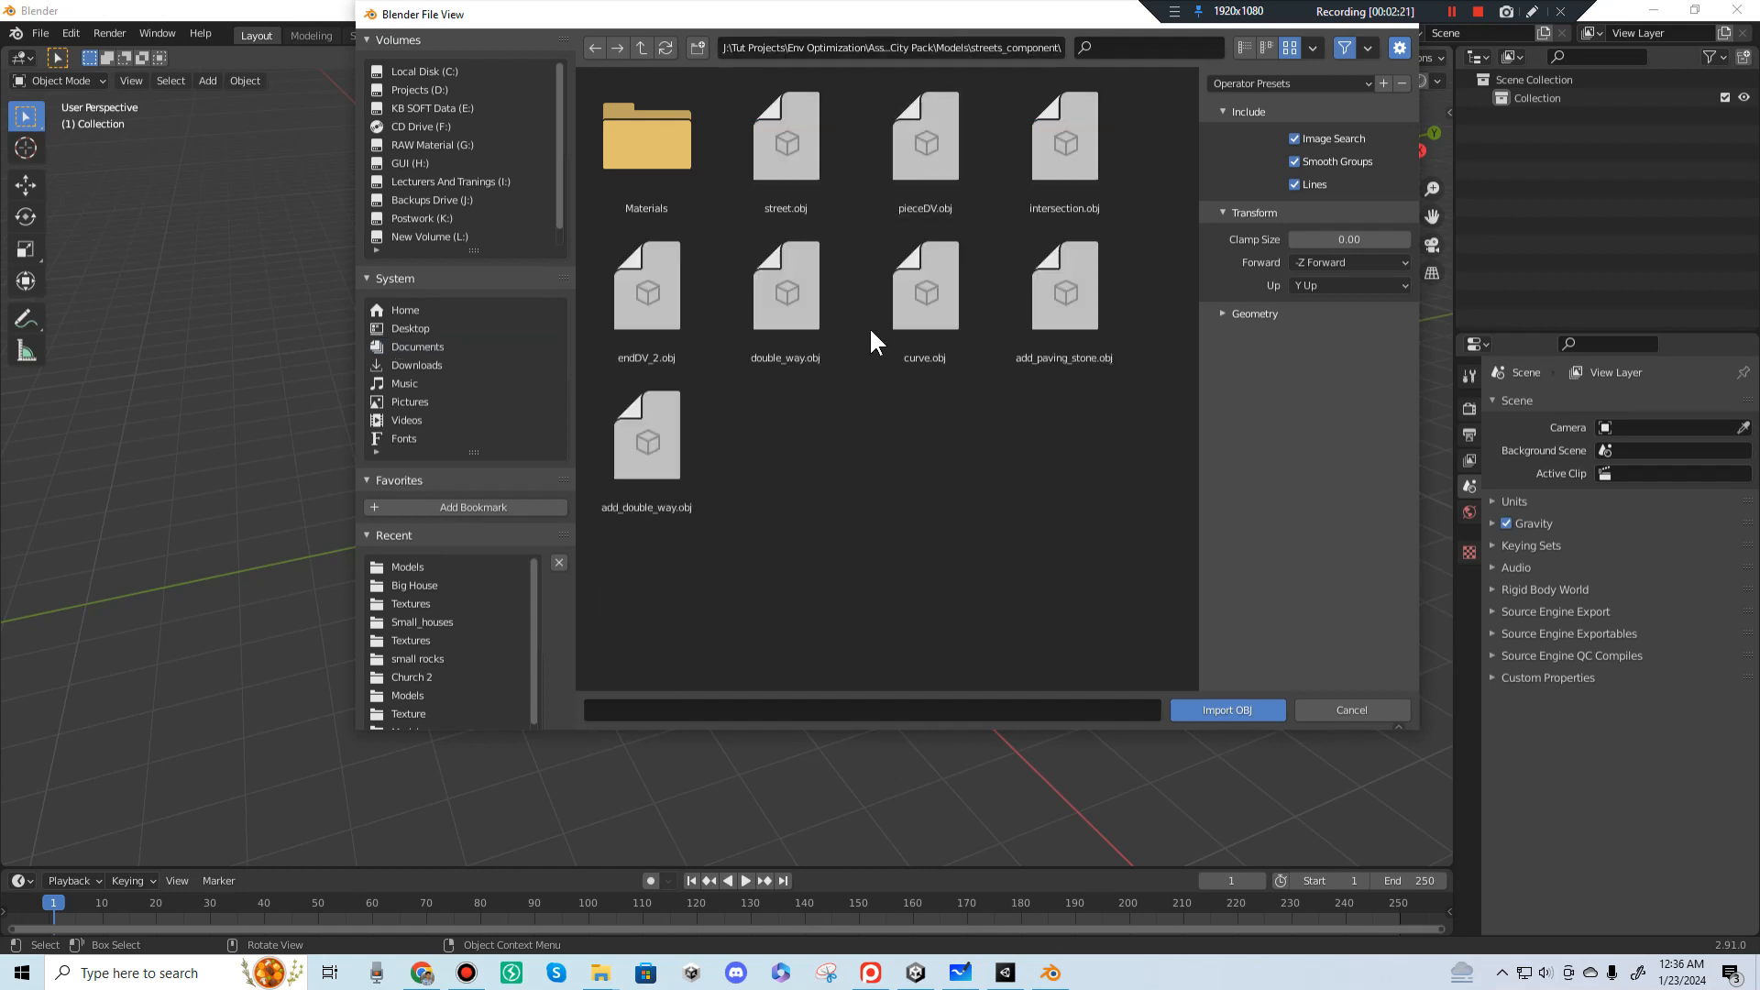
pyautogui.click(786, 138)
pyautogui.click(1220, 710)
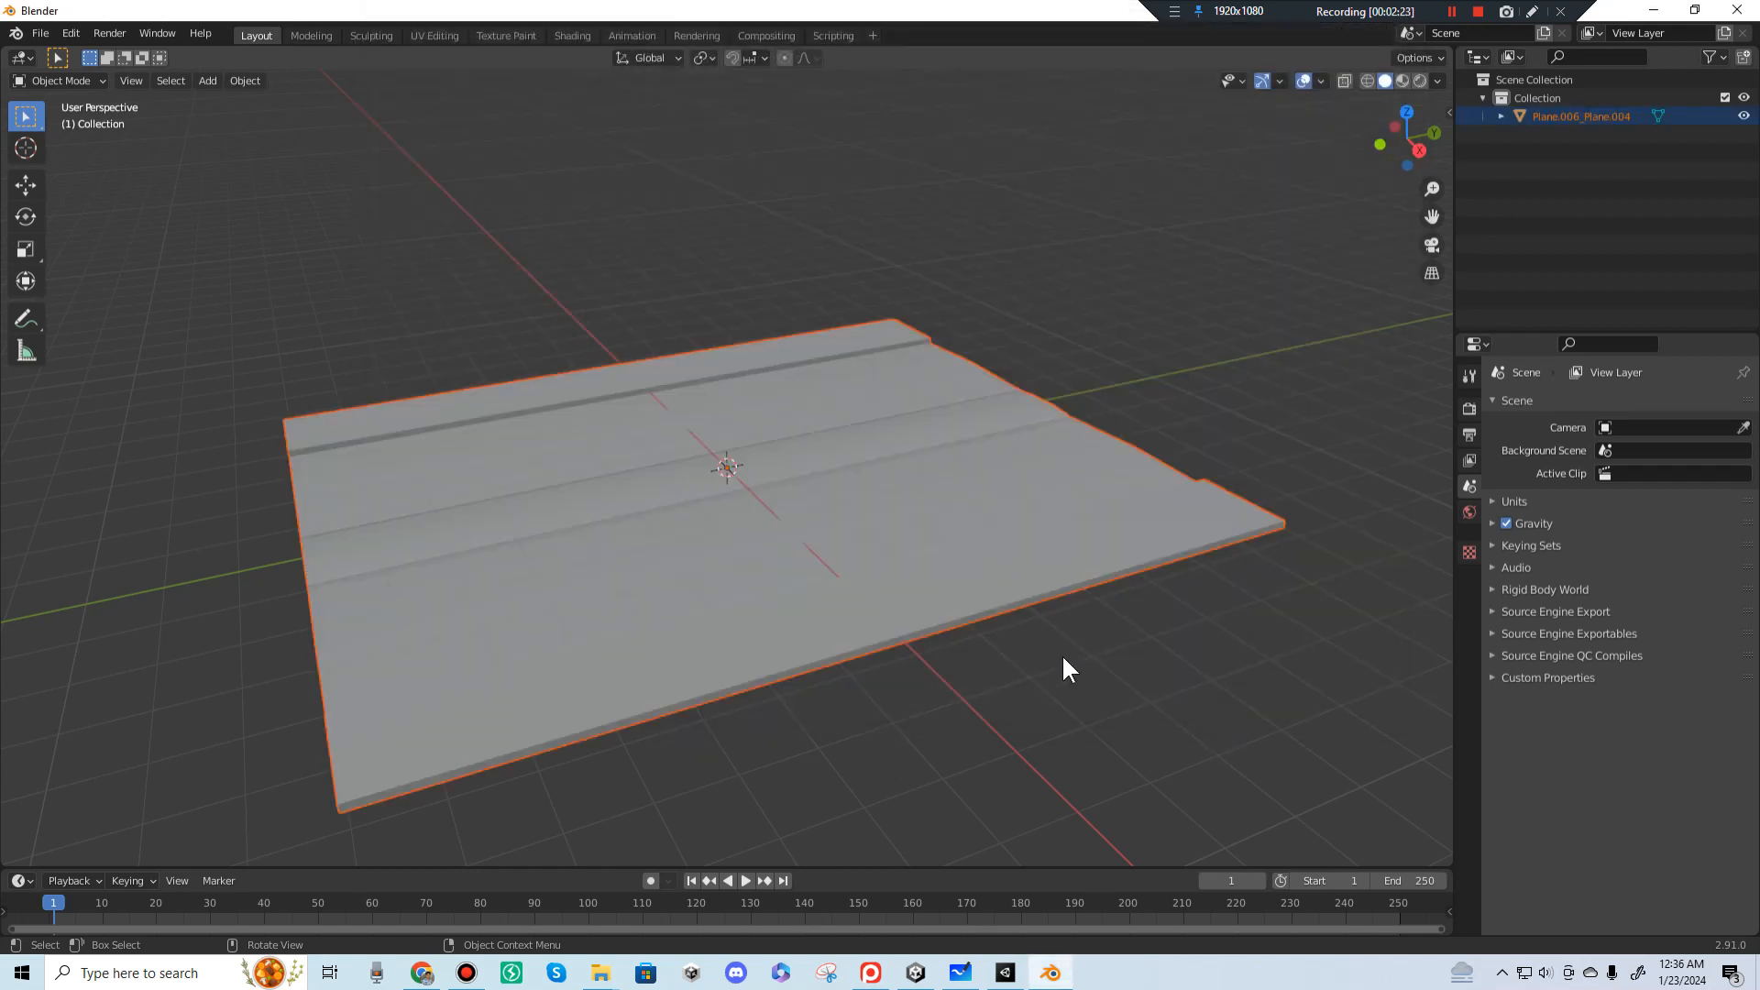
# Step: Select the imported street mesh and enable the Statistics overlay to check its geometry counts
pyautogui.moveTo(1063, 658); pyautogui.dragTo(1231, 648, button='middle')
pyautogui.click(936, 550)
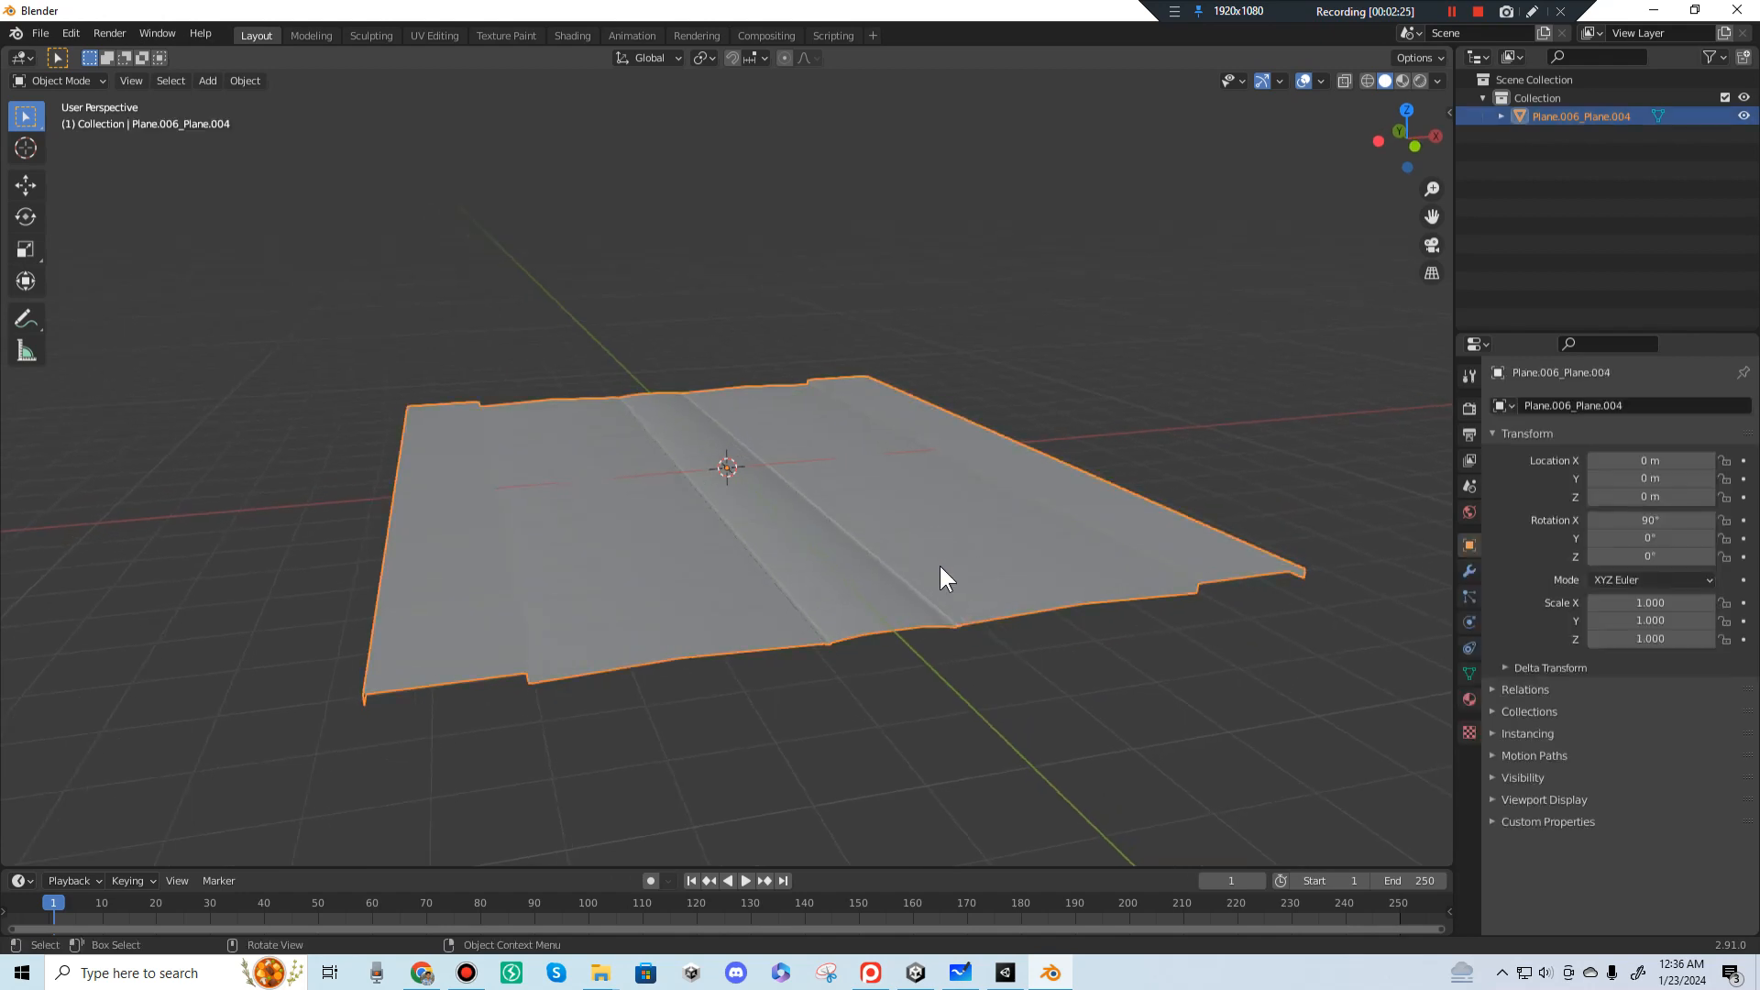
pyautogui.click(1321, 81)
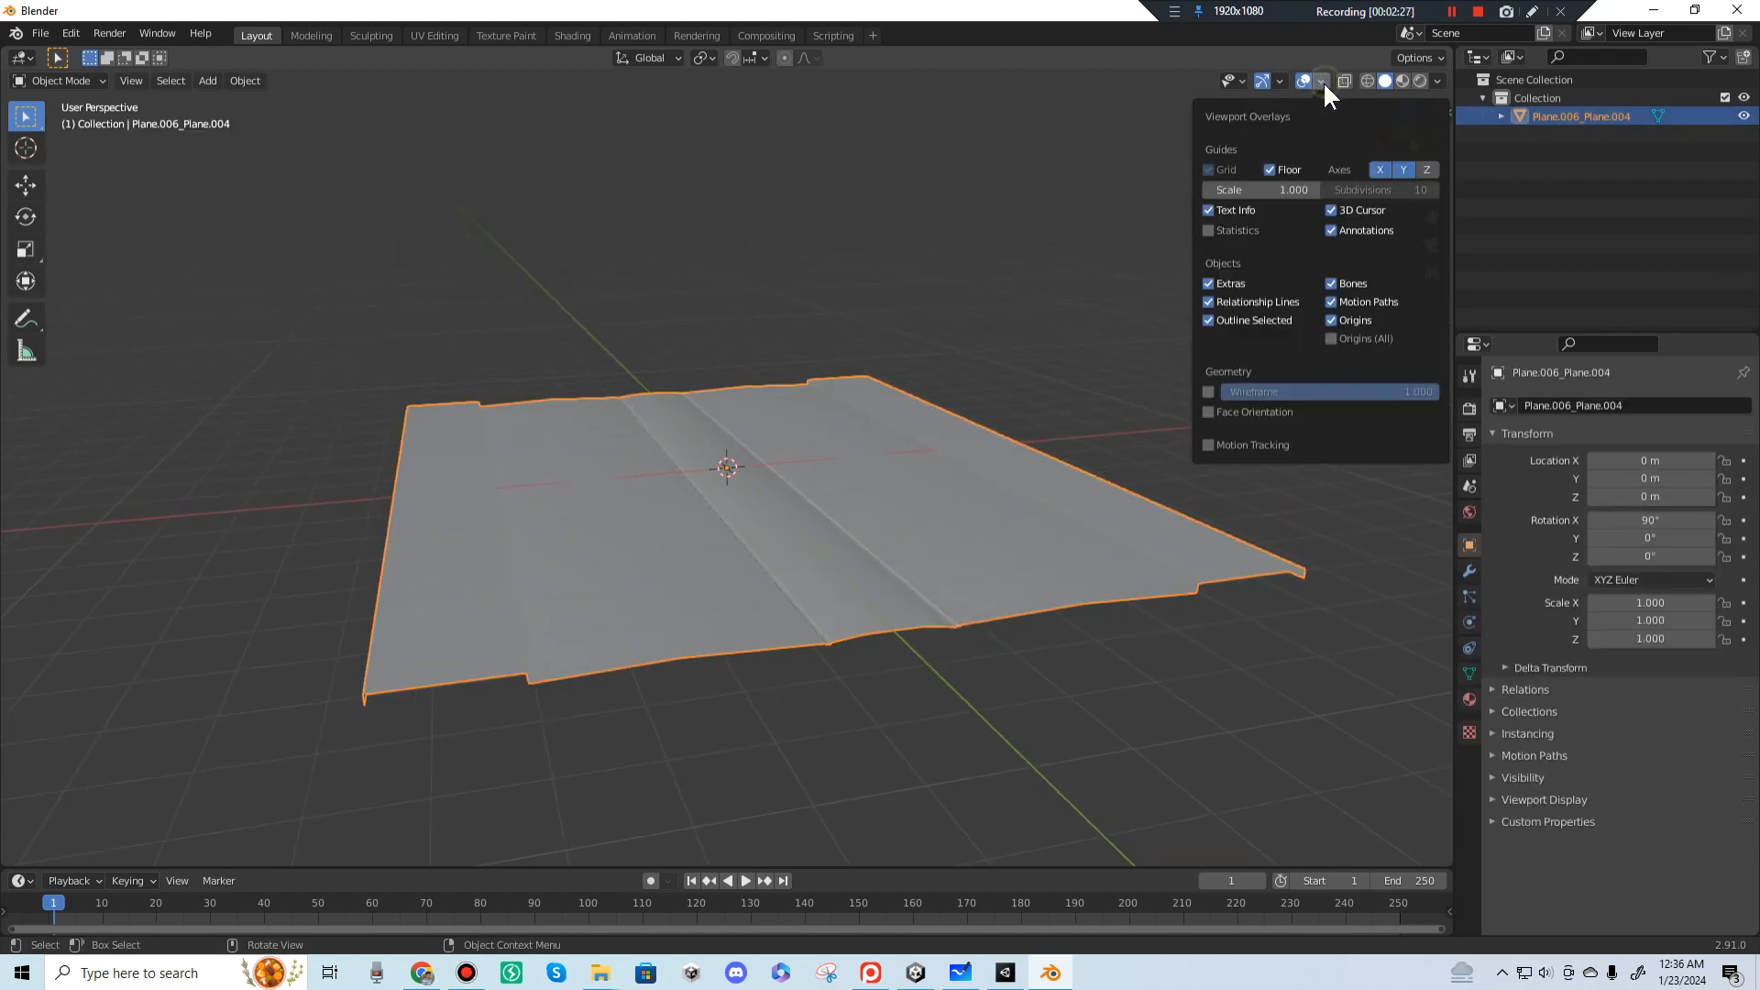
pyautogui.click(1219, 231)
pyautogui.moveTo(907, 367); pyautogui.dragTo(832, 460, button='middle')
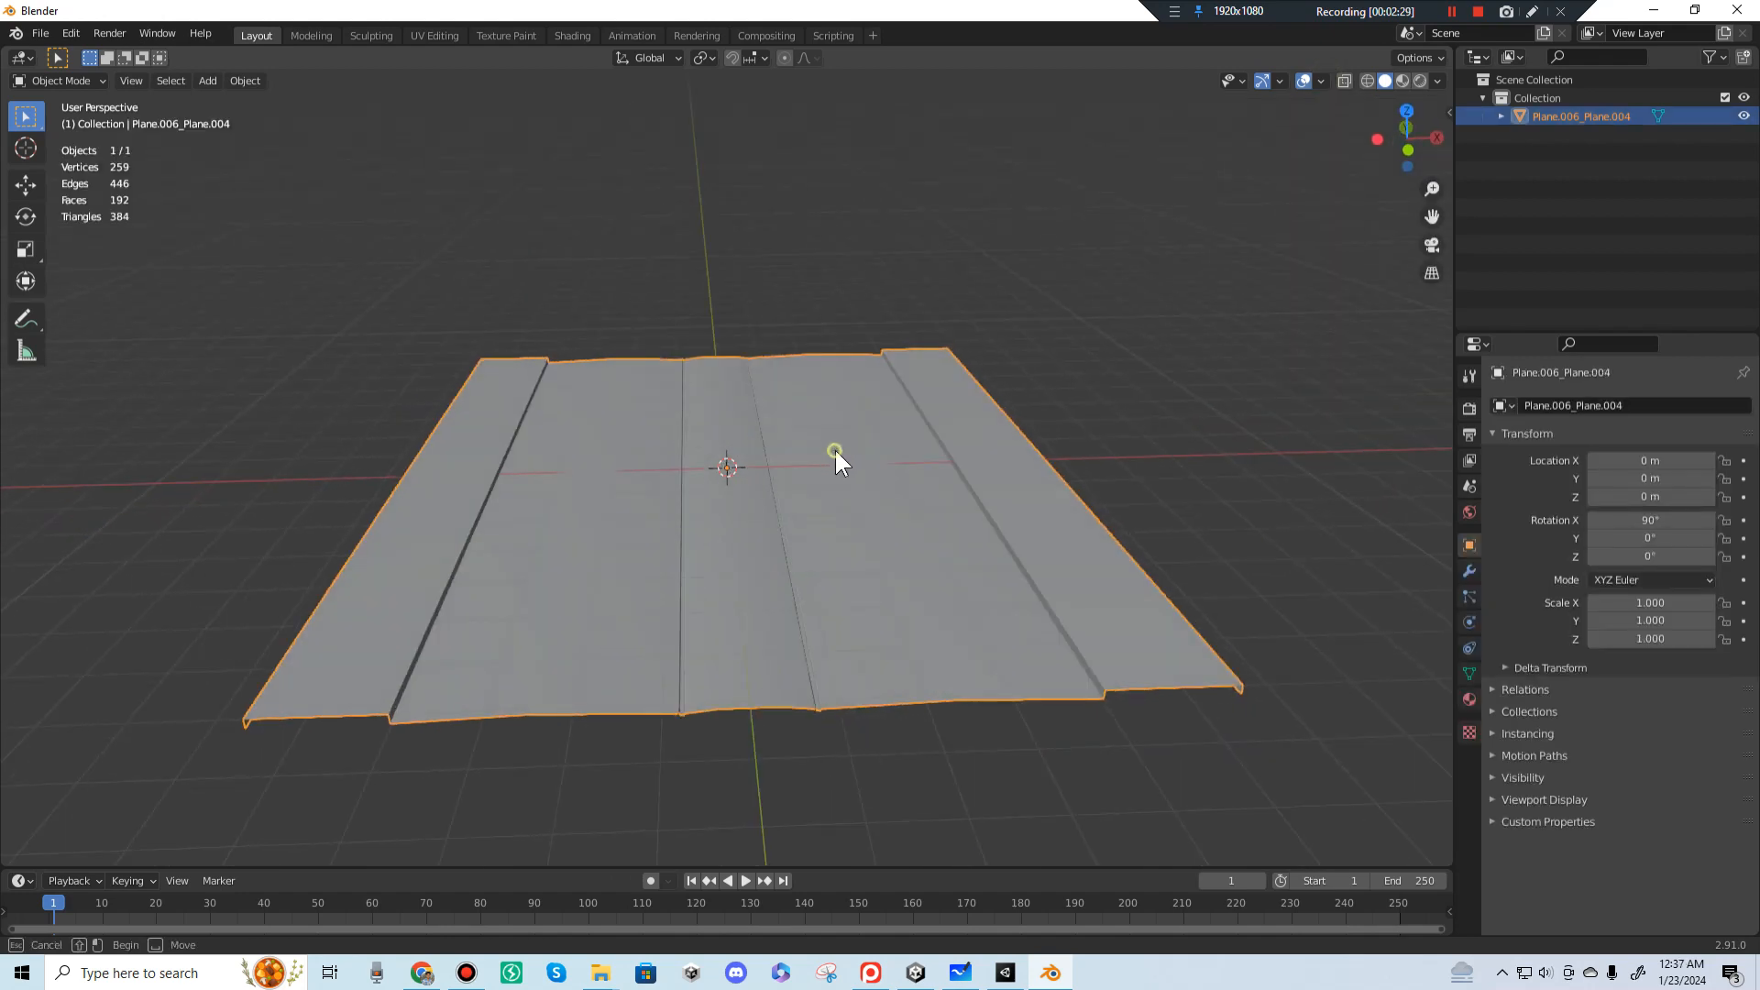
pyautogui.moveTo(997, 550); pyautogui.dragTo(959, 550, button='middle')
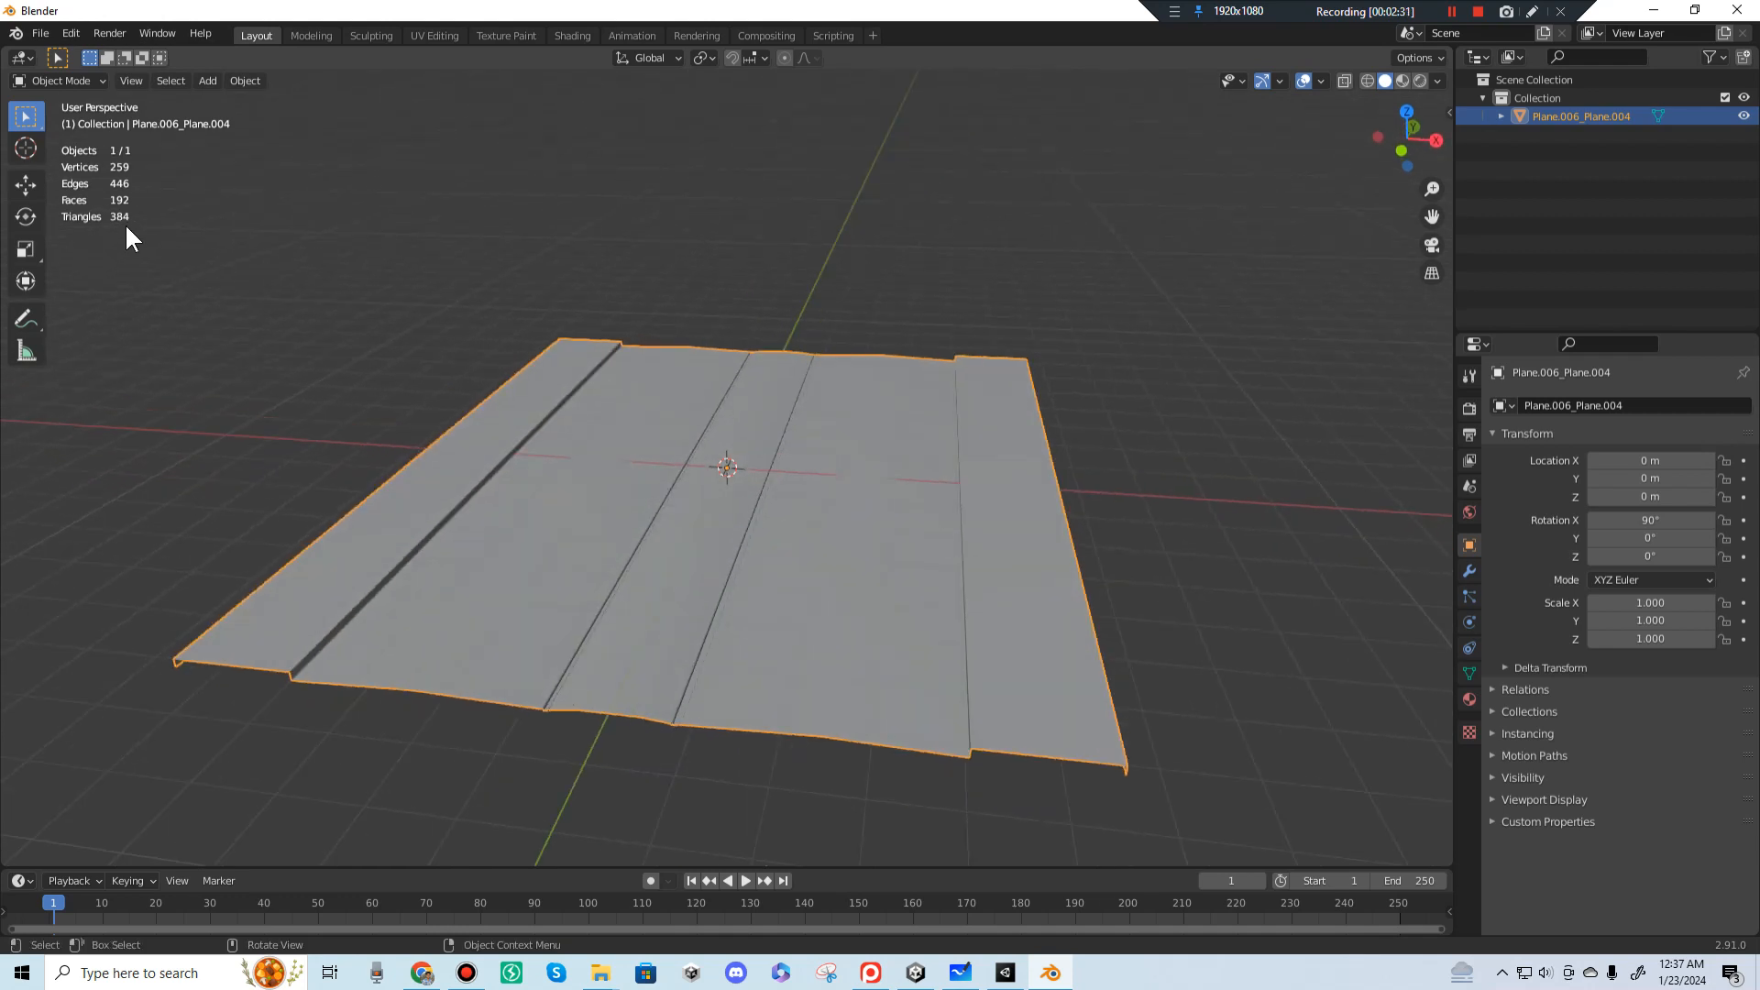
# Step: Enter Edit Mode on the street mesh and set the viewport shading to Material Preview
pyautogui.press('Tab')
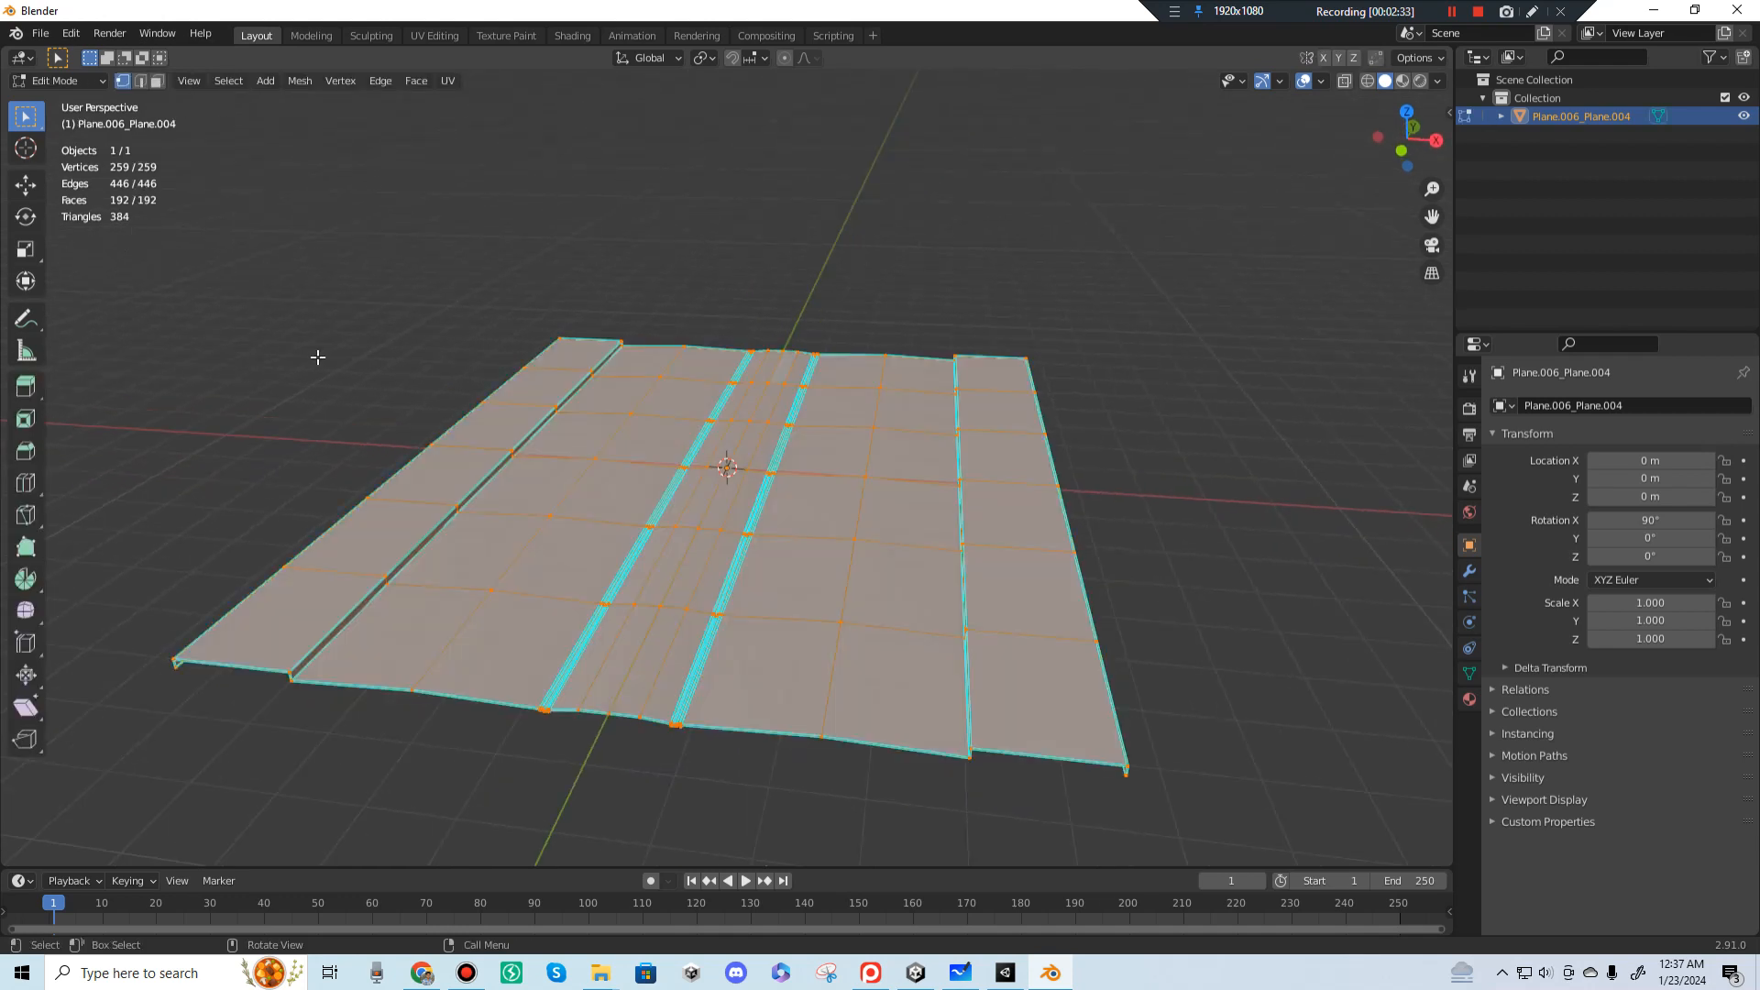
pyautogui.moveTo(321, 357); pyautogui.dragTo(870, 504, button='middle')
pyautogui.press('z')
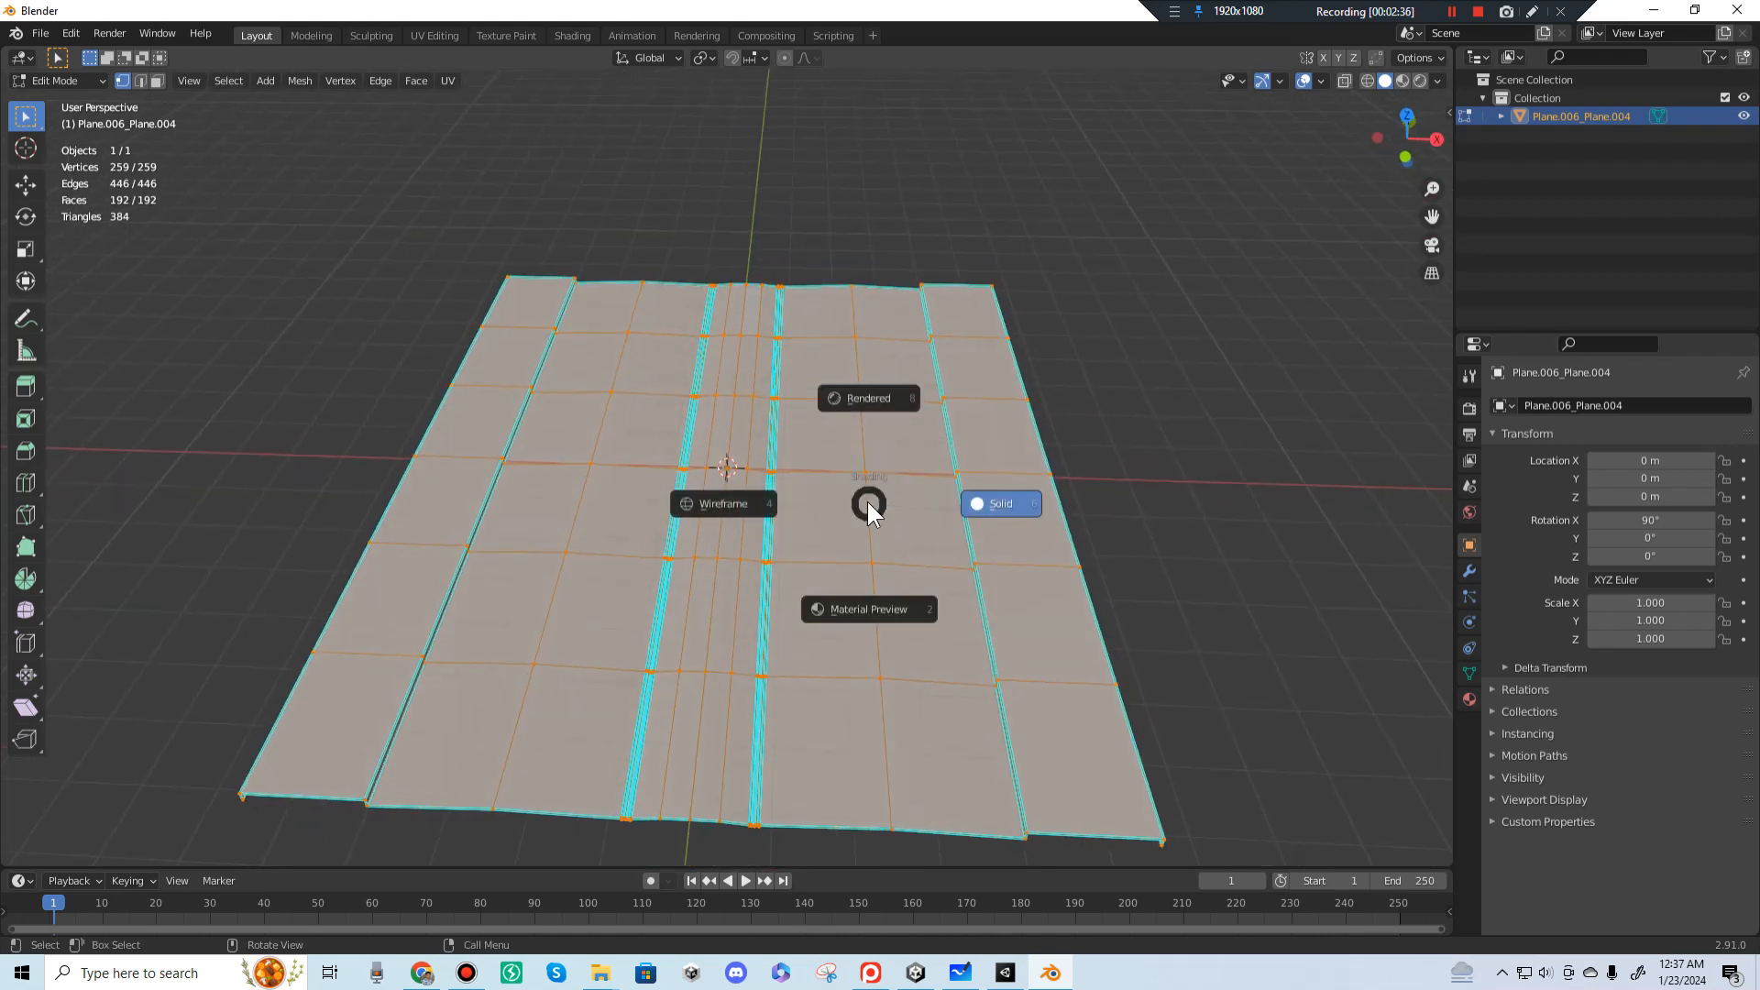
pyautogui.click(882, 609)
pyautogui.moveTo(882, 608); pyautogui.dragTo(1536, 674, button='middle')
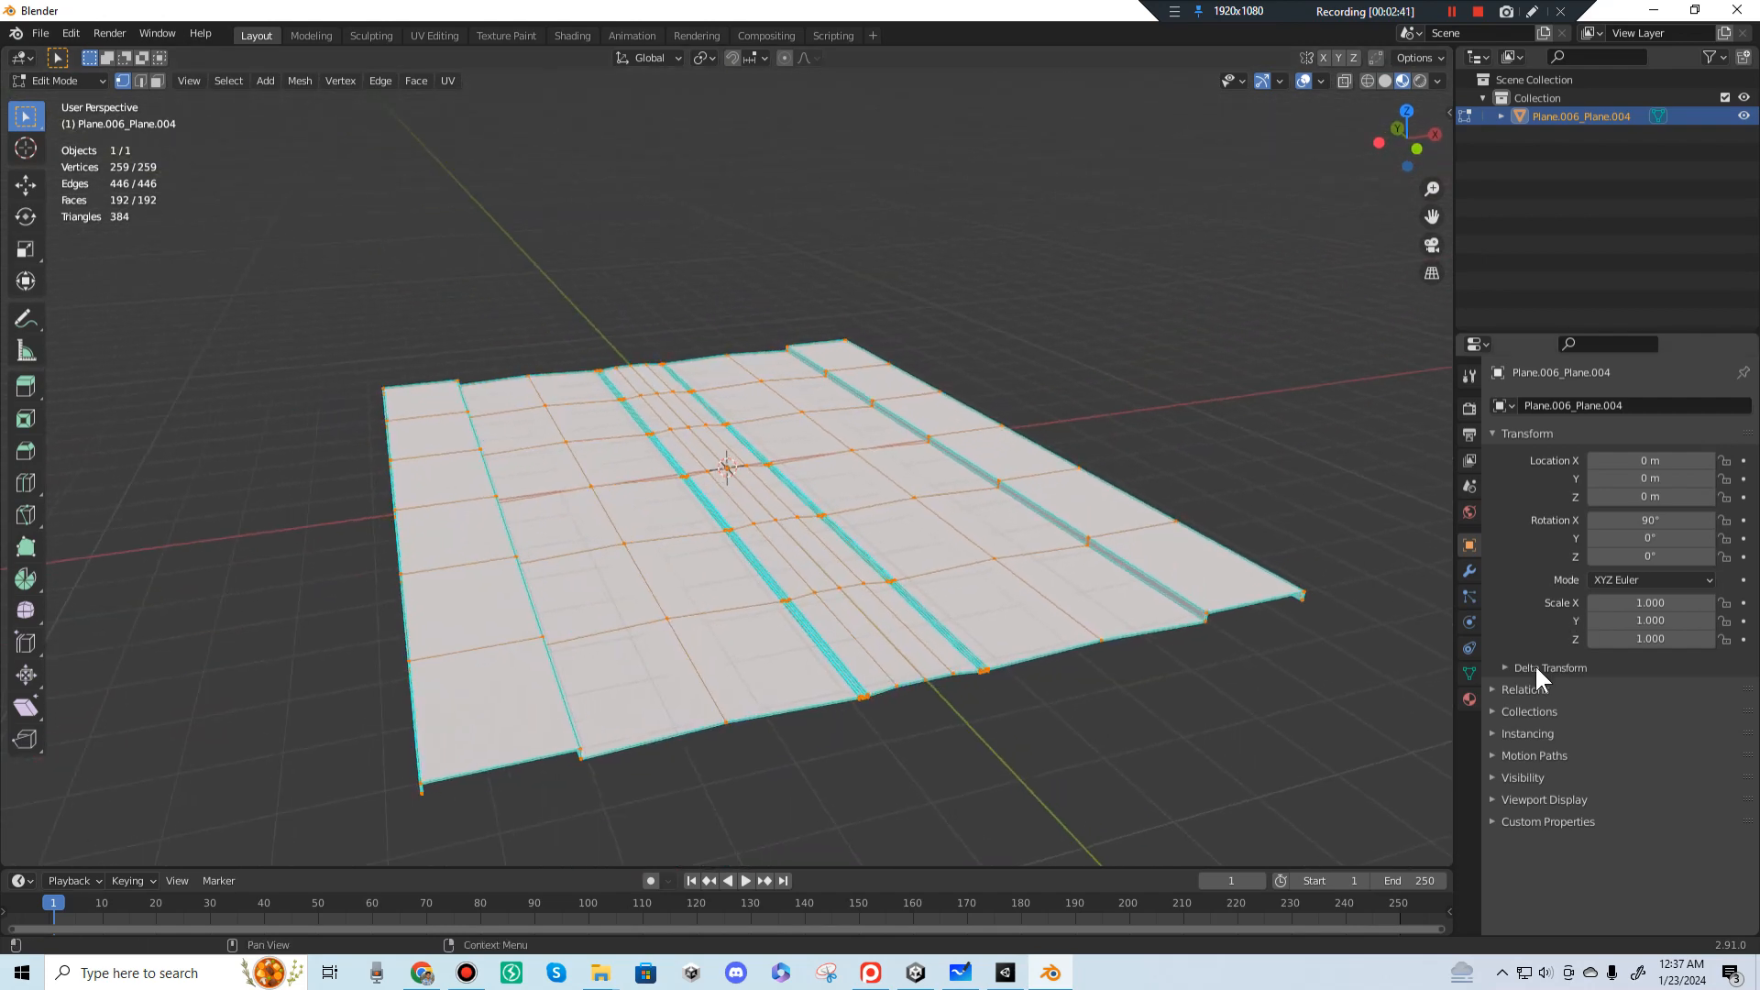
# Step: Expand the street object's hierarchy and examine the mesh's edge layout along the road and kerbs
pyautogui.click(1501, 116)
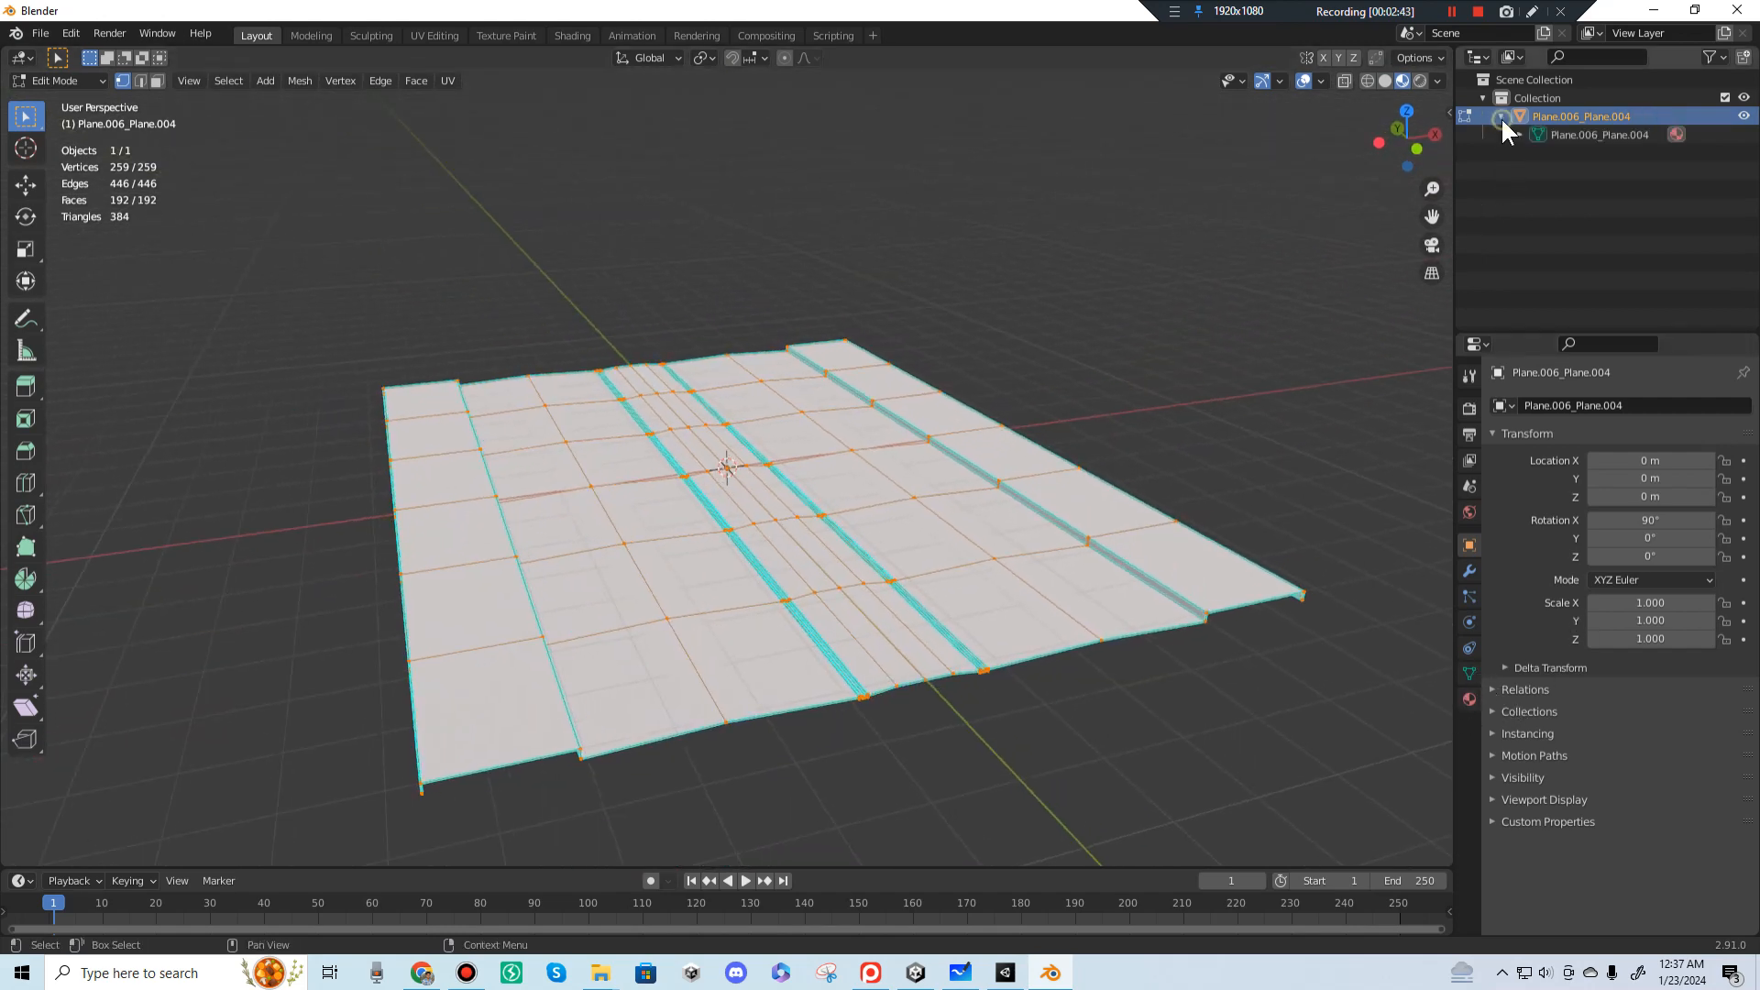
pyautogui.click(1501, 116)
pyautogui.click(1501, 116)
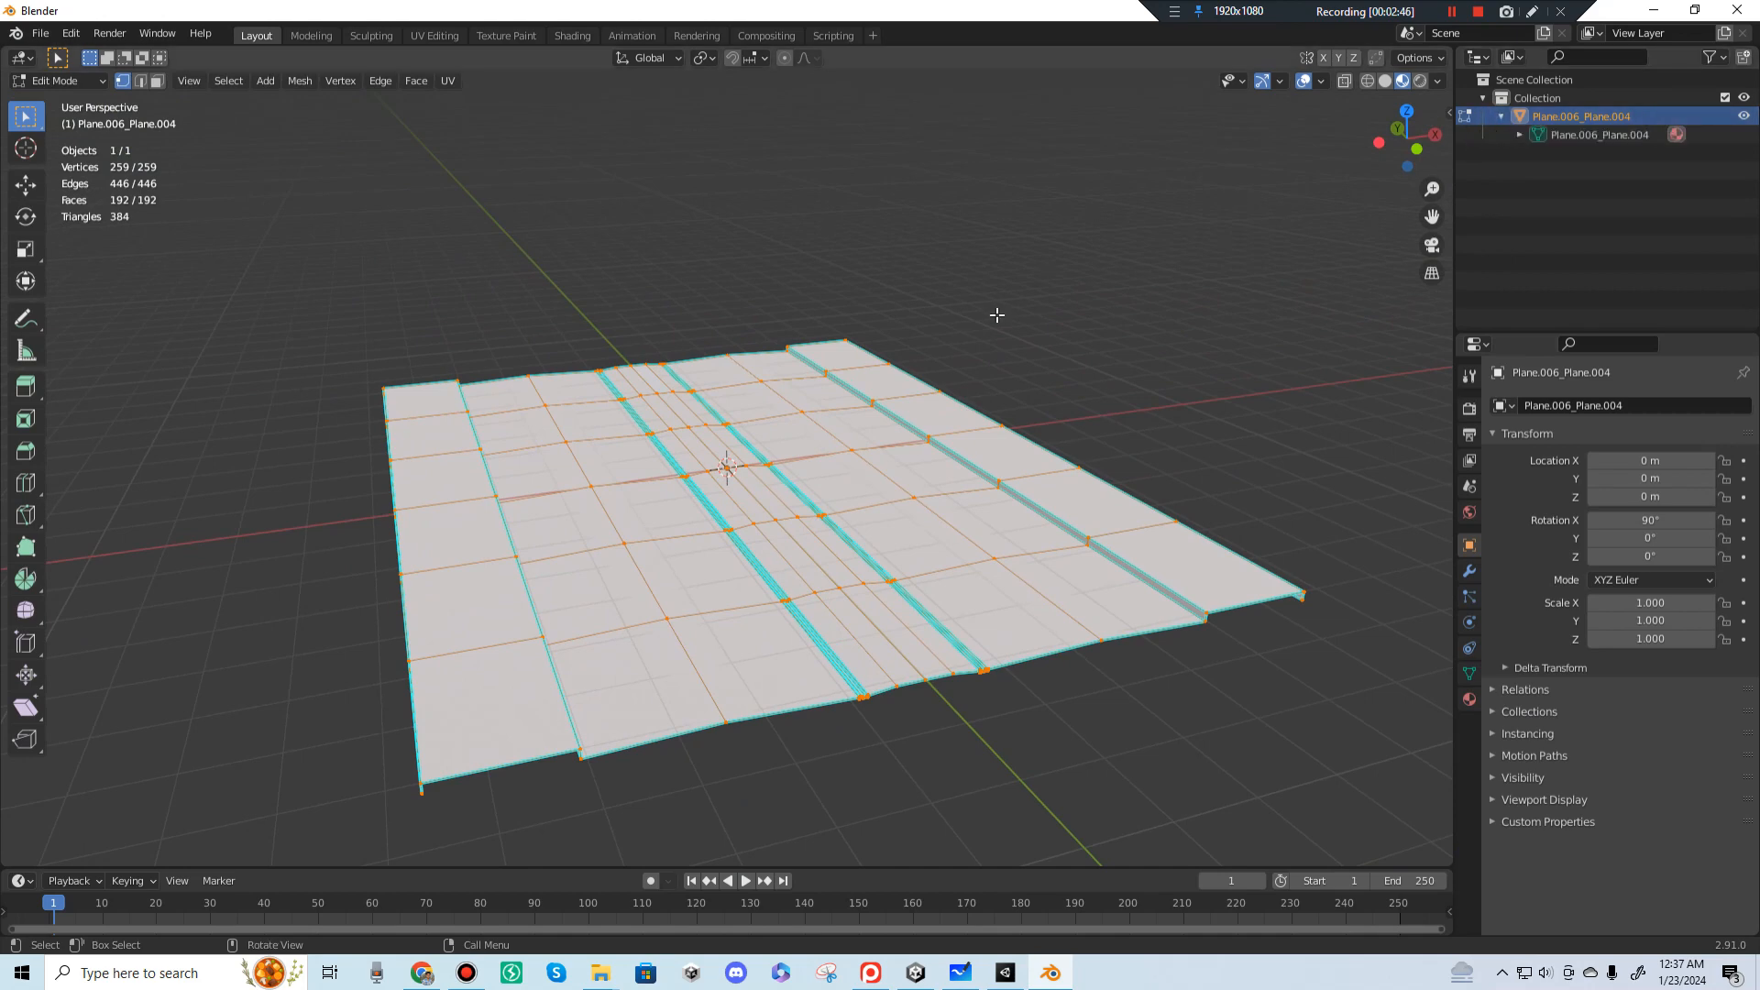
pyautogui.moveTo(993, 315); pyautogui.dragTo(775, 423, button='middle')
pyautogui.moveTo(786, 589); pyautogui.dragTo(792, 593, button='middle')
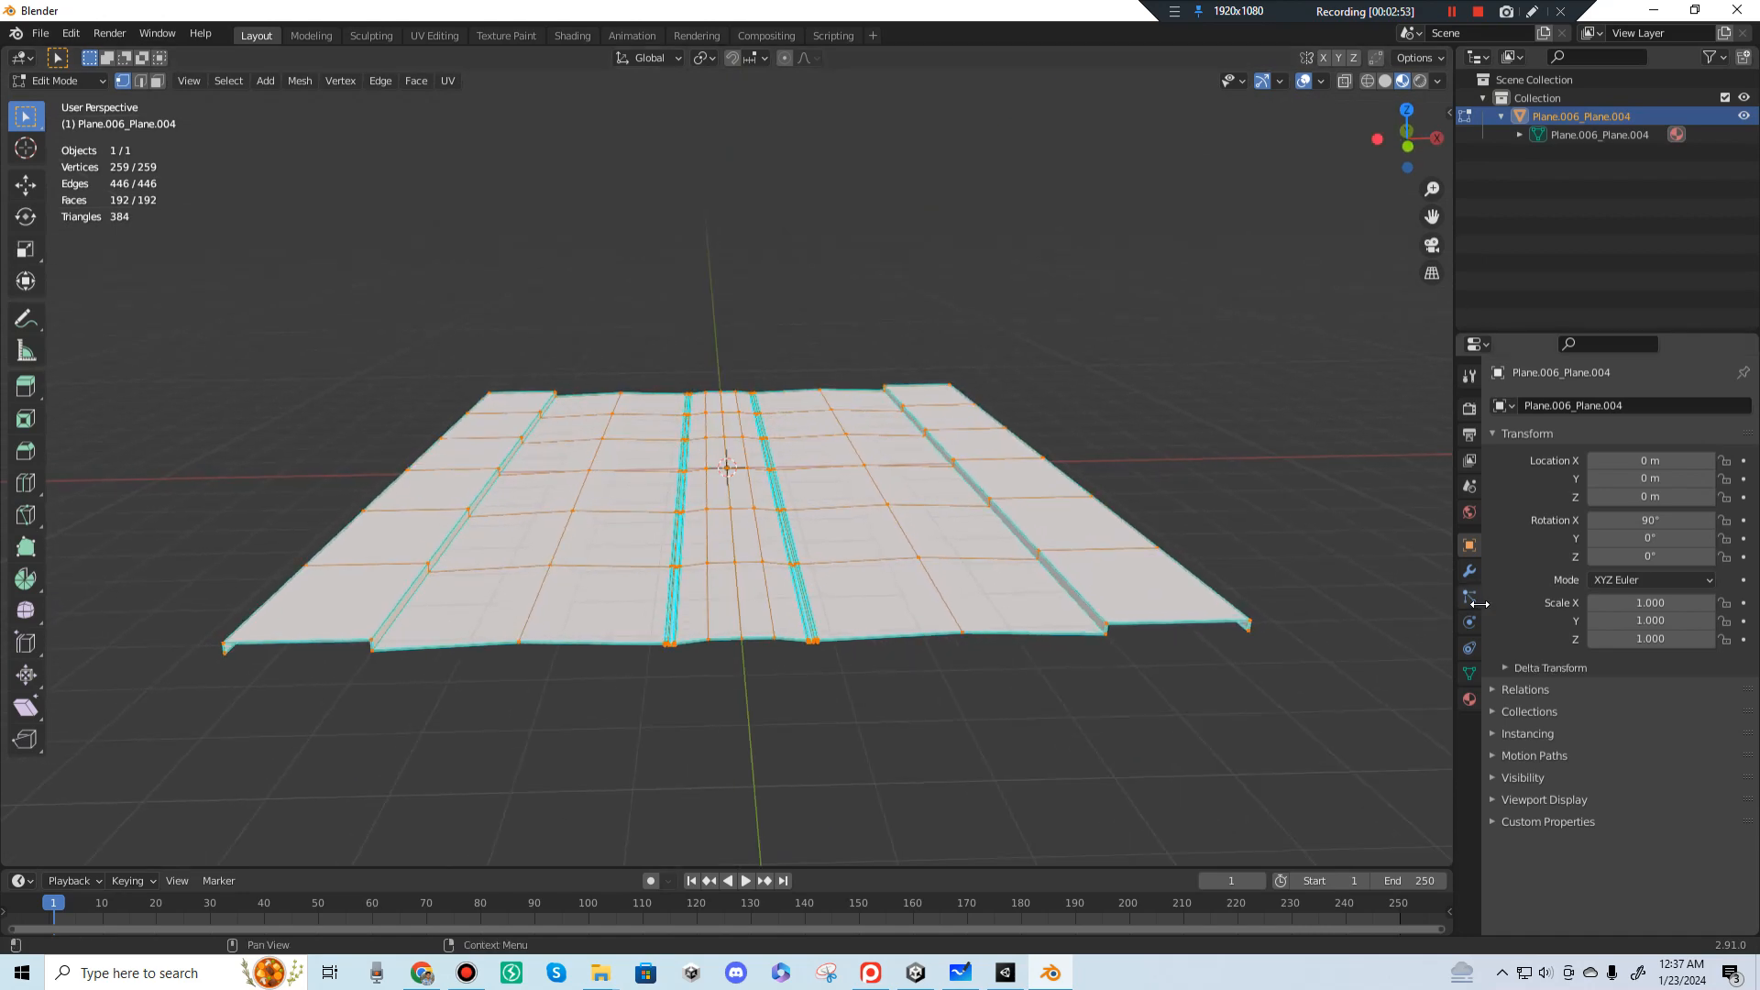
pyautogui.moveTo(1055, 431); pyautogui.dragTo(1545, 454, button='middle')
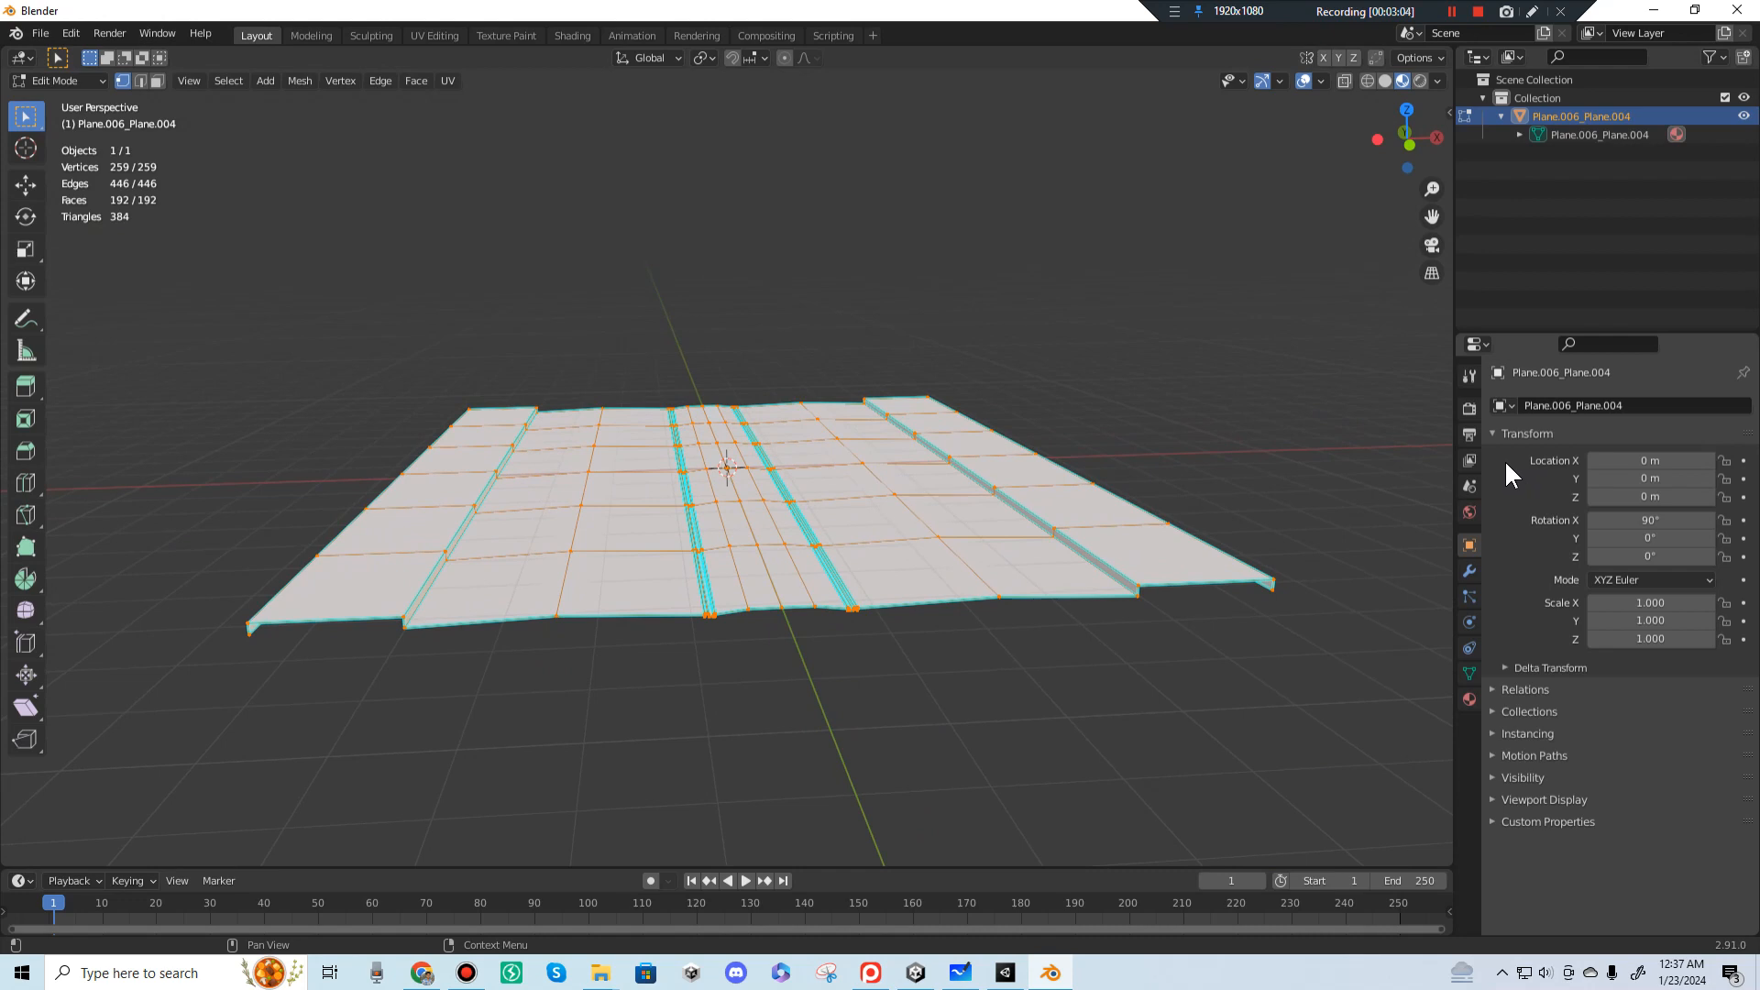
# Step: Show the calle_linea material and assign an Image Texture to its Base Color
pyautogui.click(1470, 698)
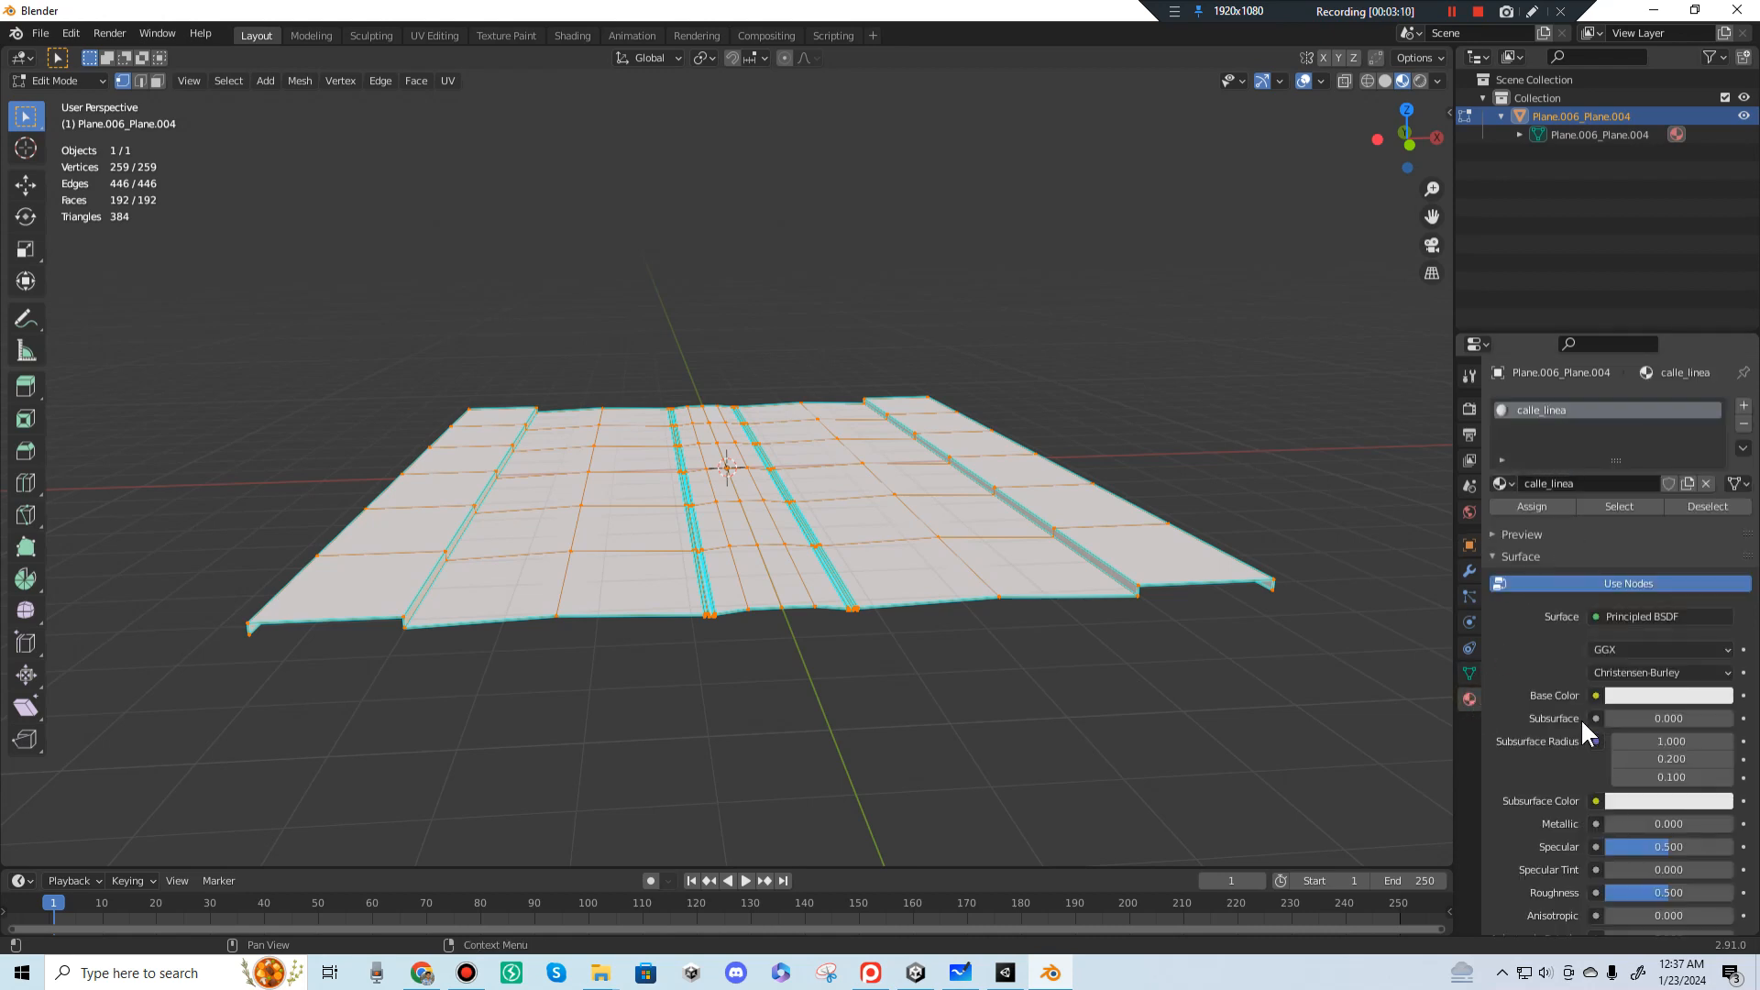
pyautogui.click(1005, 972)
pyautogui.click(1050, 973)
pyautogui.click(1596, 696)
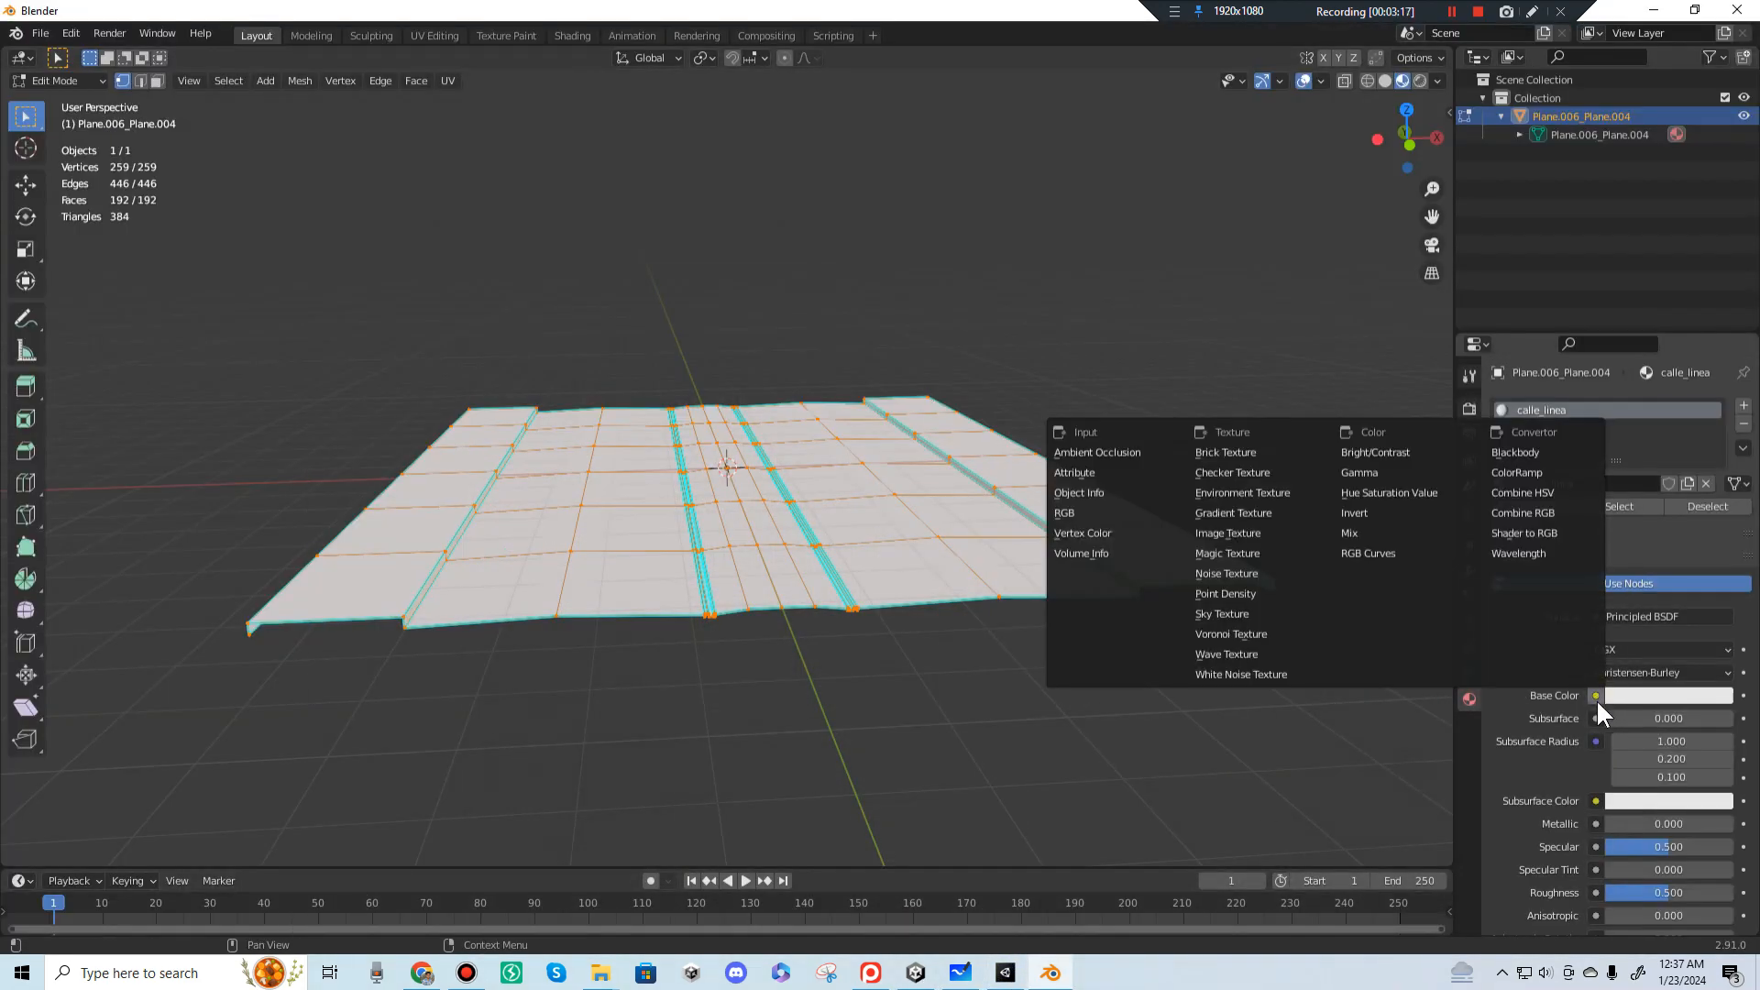
pyautogui.click(1253, 532)
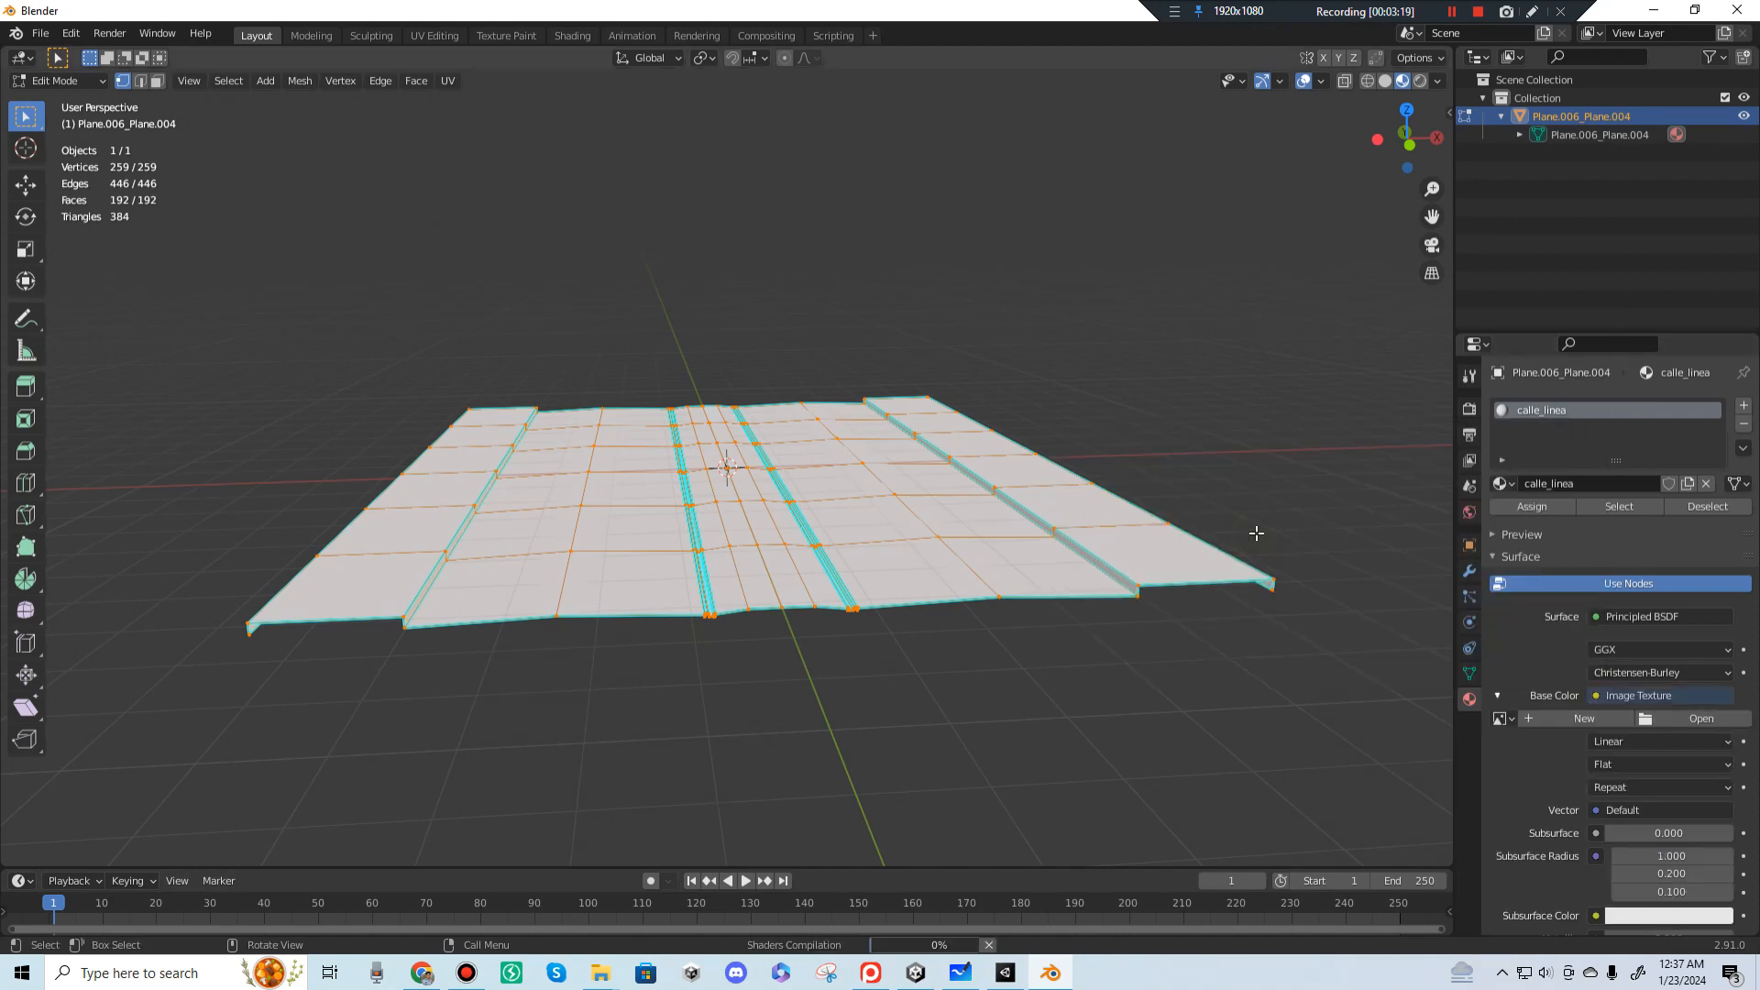
# Step: Browse for the base colour image in the Models folder and the streets_component Materials folder
pyautogui.click(1677, 717)
pyautogui.click(448, 566)
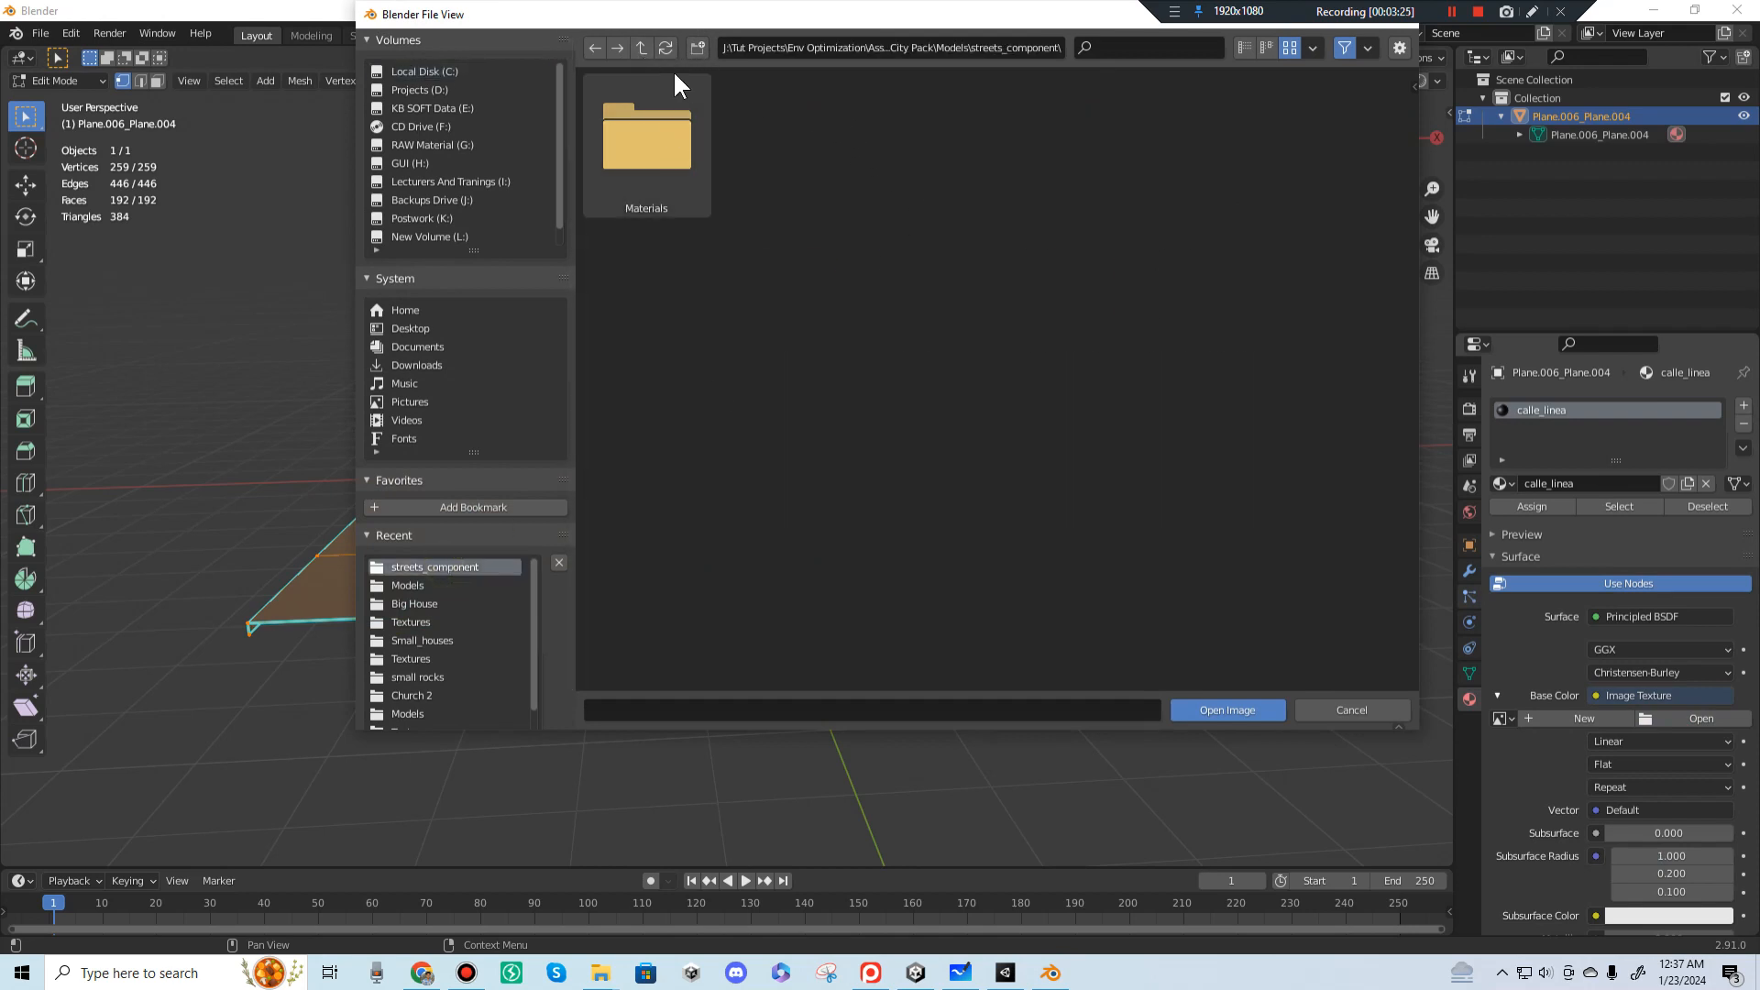
pyautogui.click(640, 46)
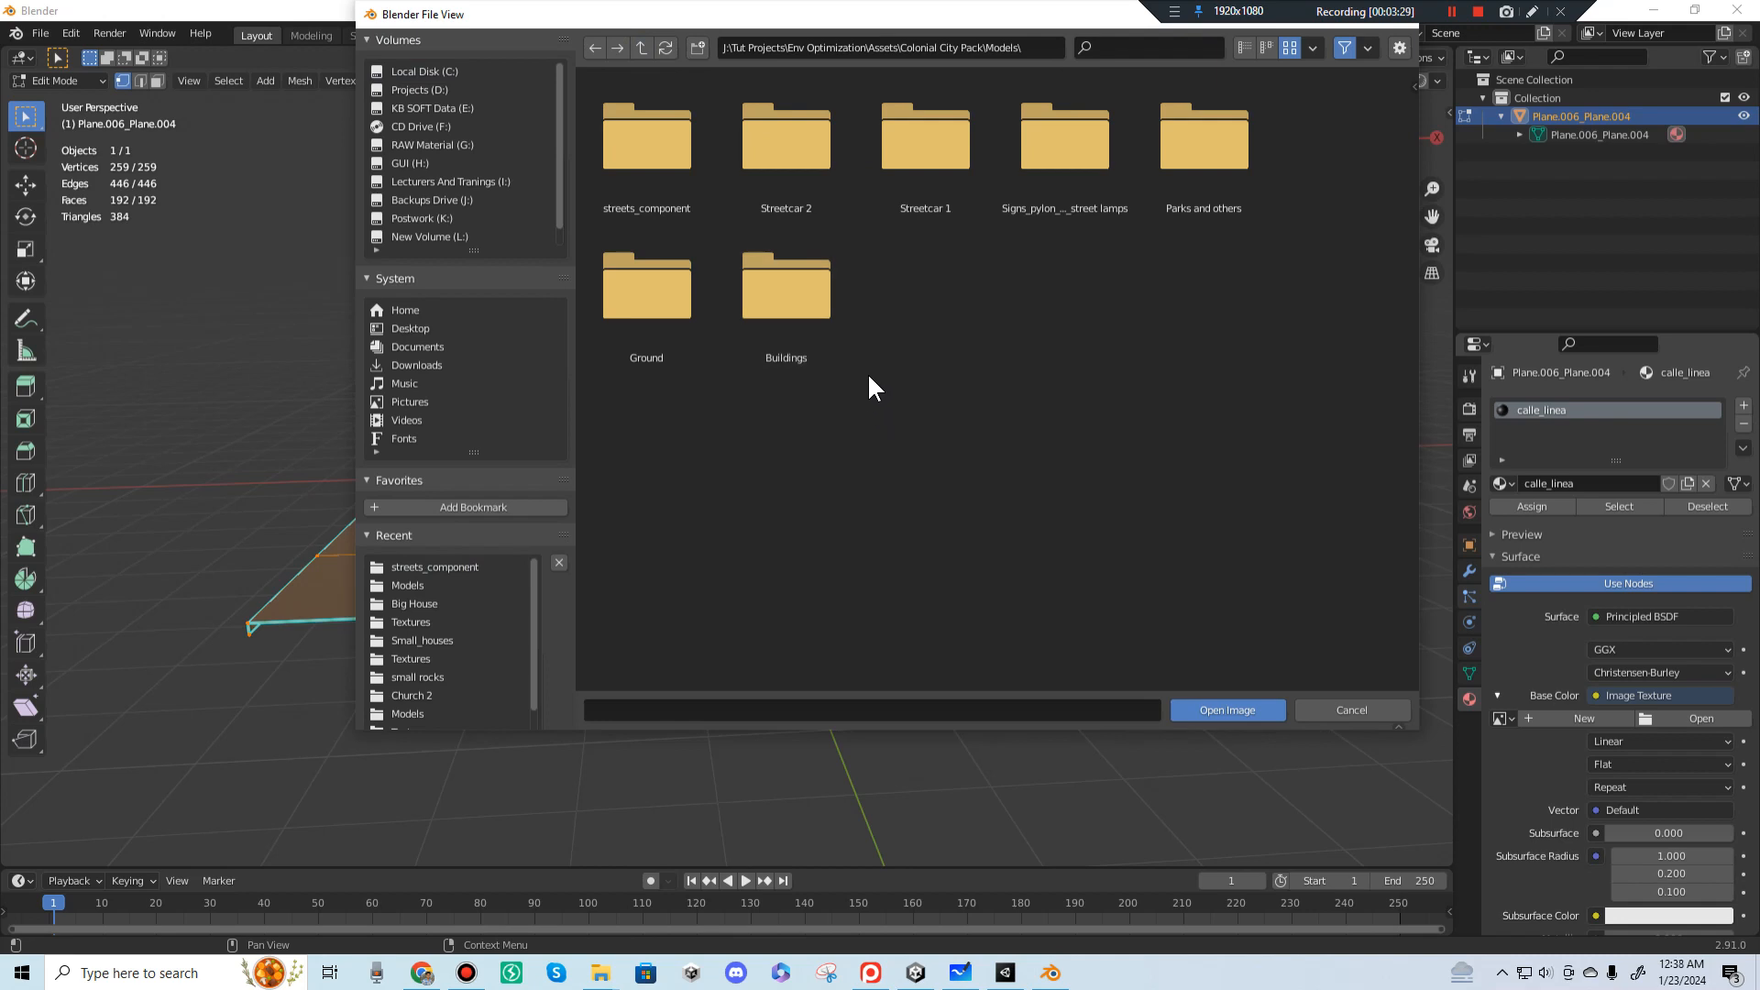
pyautogui.click(447, 562)
pyautogui.doubleClick(680, 106)
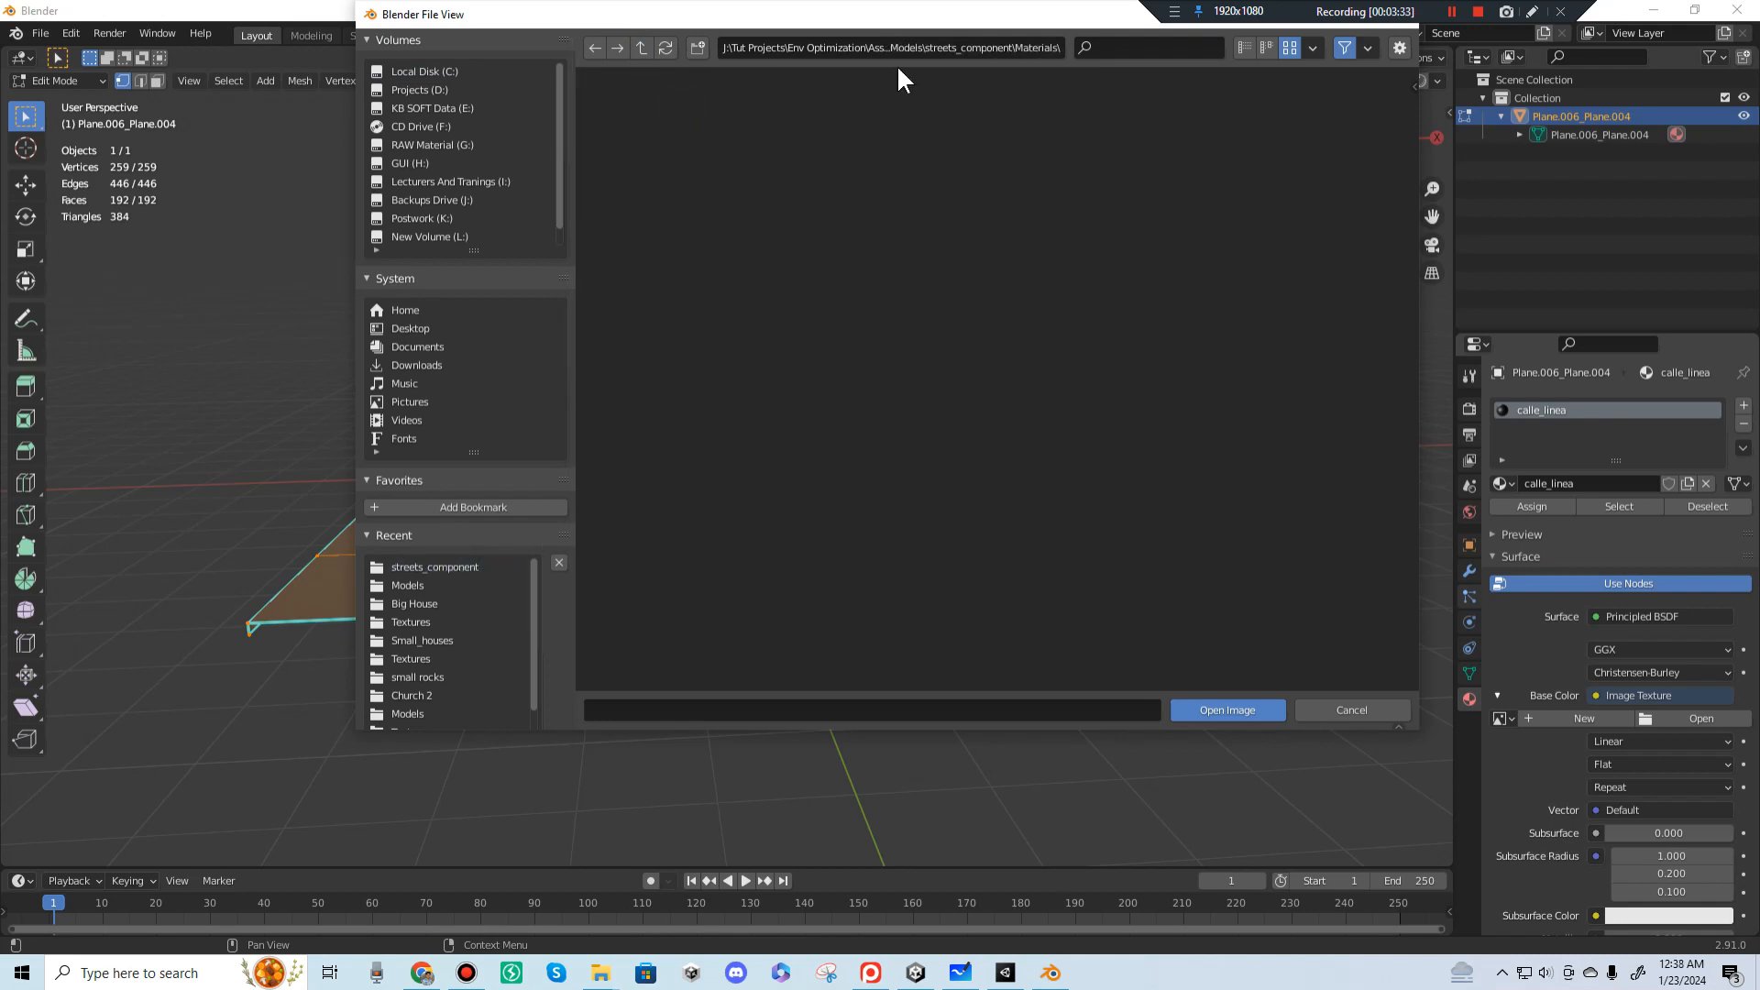
# Step: Switch to the Env Optimization project in Unity and locate the street_paving_stone material's albedo texture, selecting line_road_AlbedoTransparency
pyautogui.click(1004, 974)
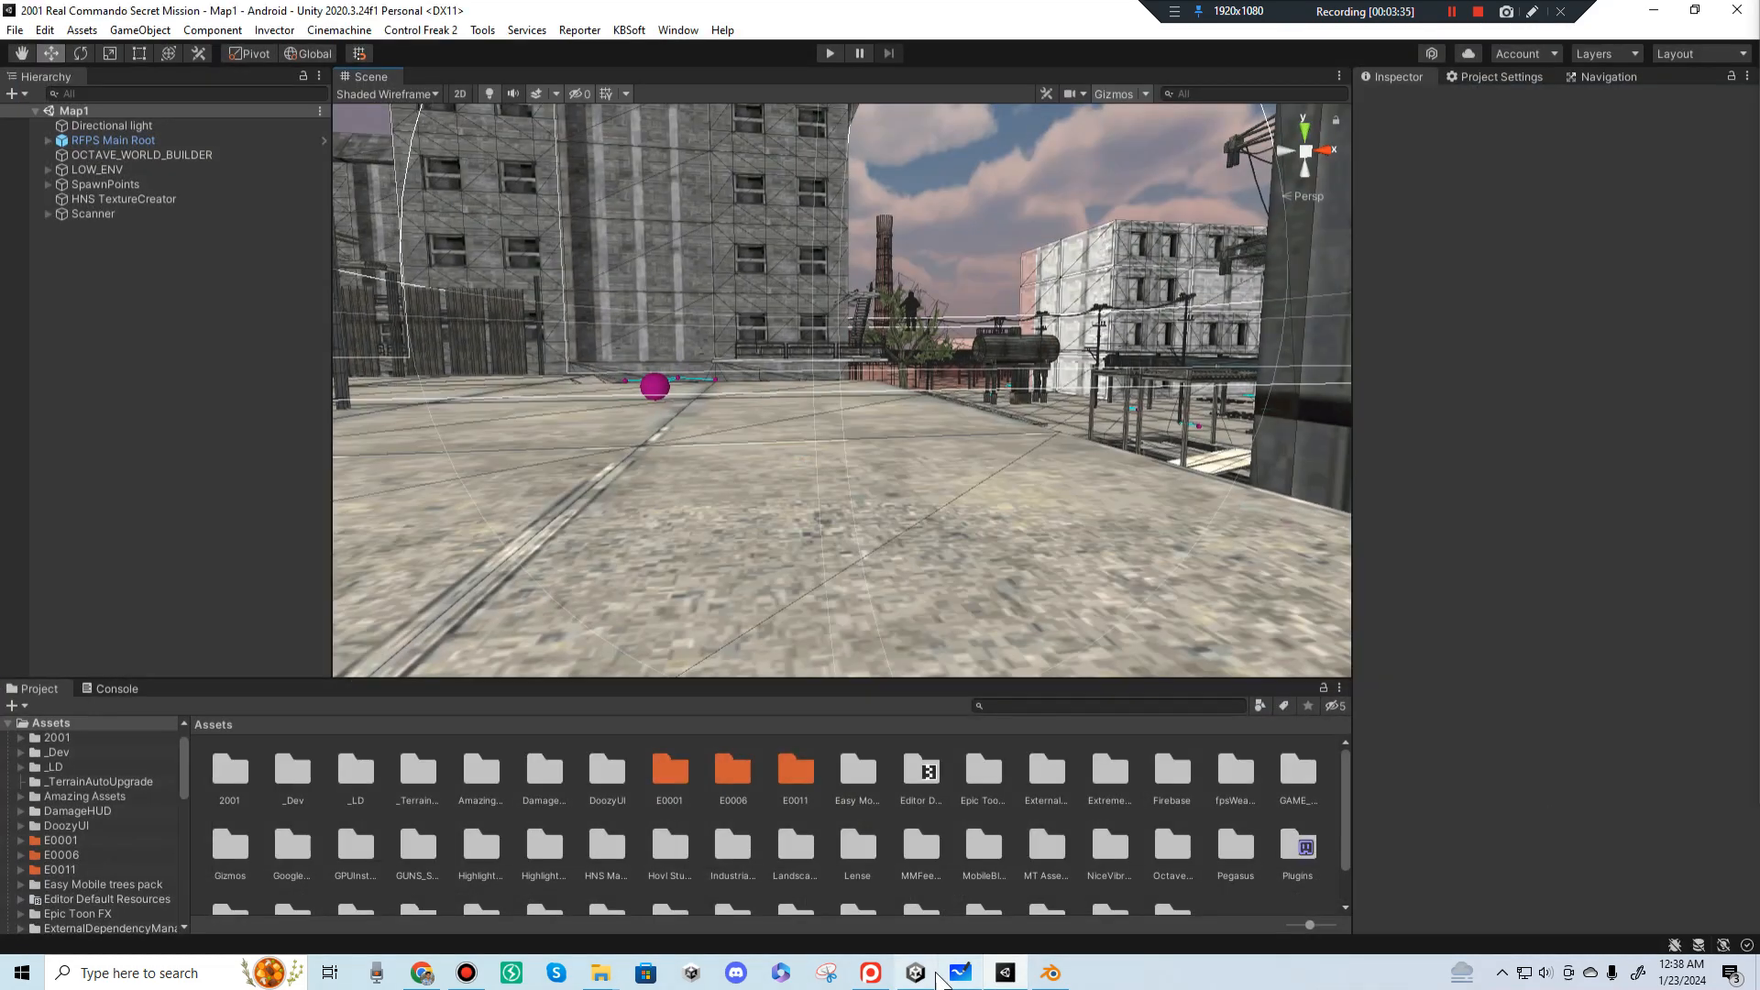
pyautogui.click(854, 811)
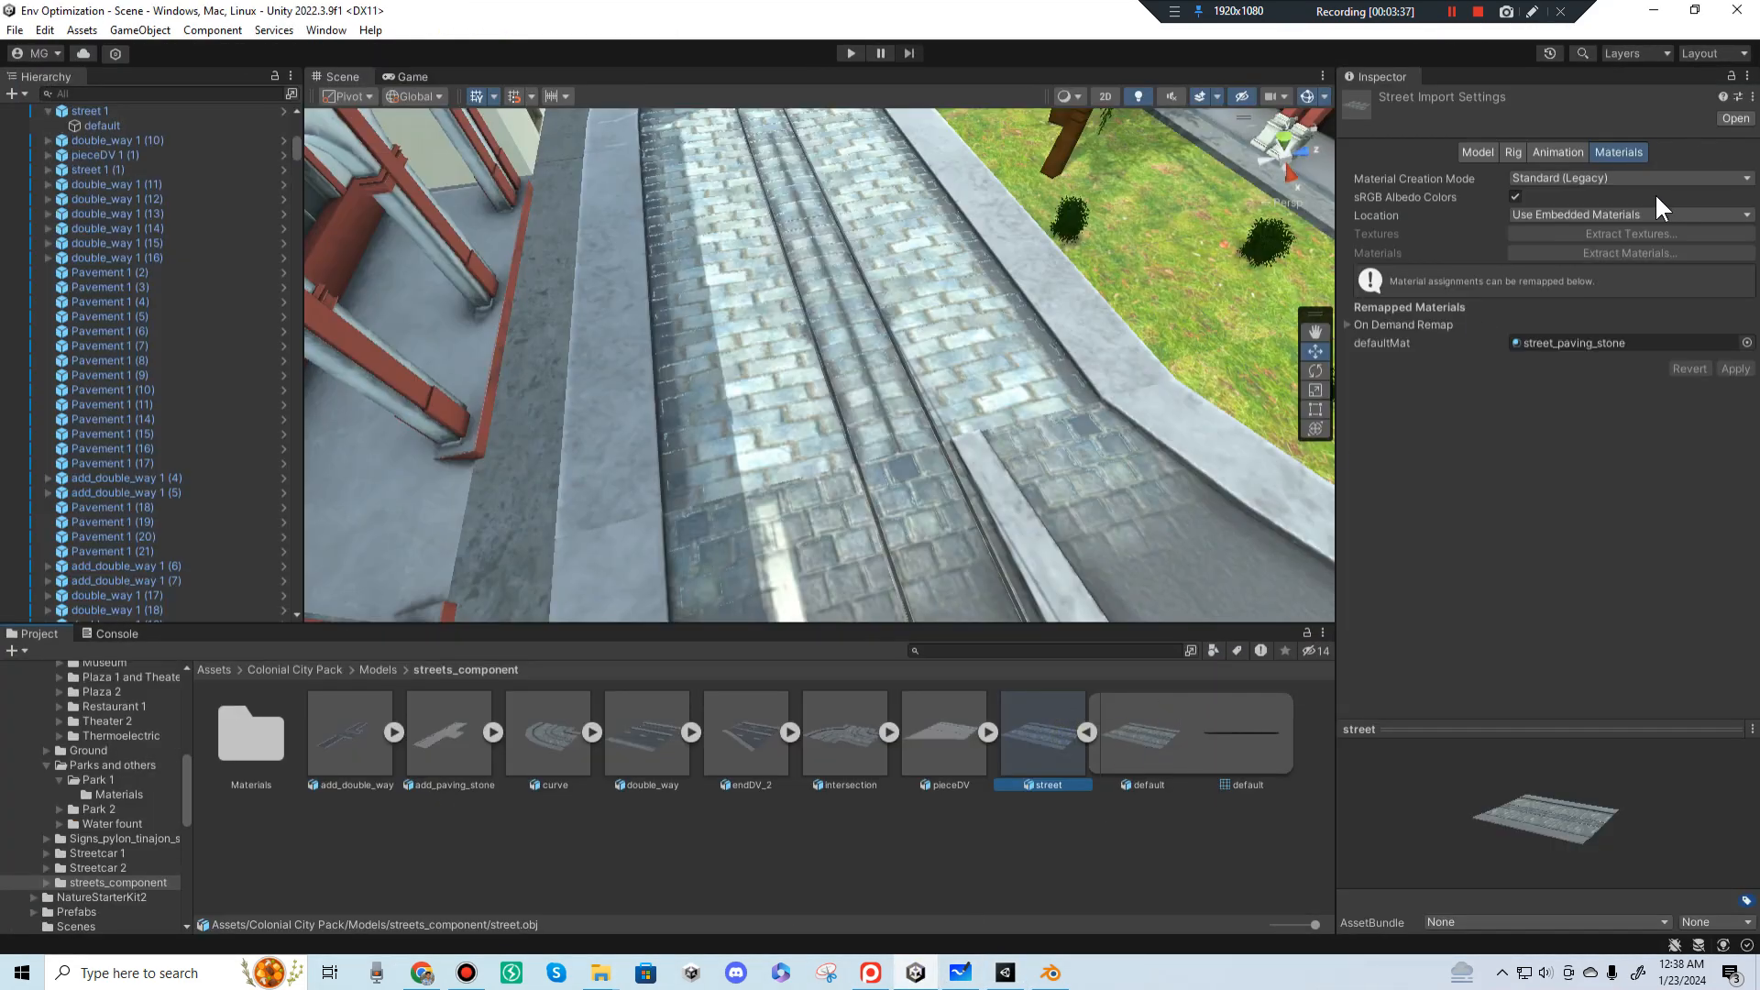
pyautogui.click(865, 406)
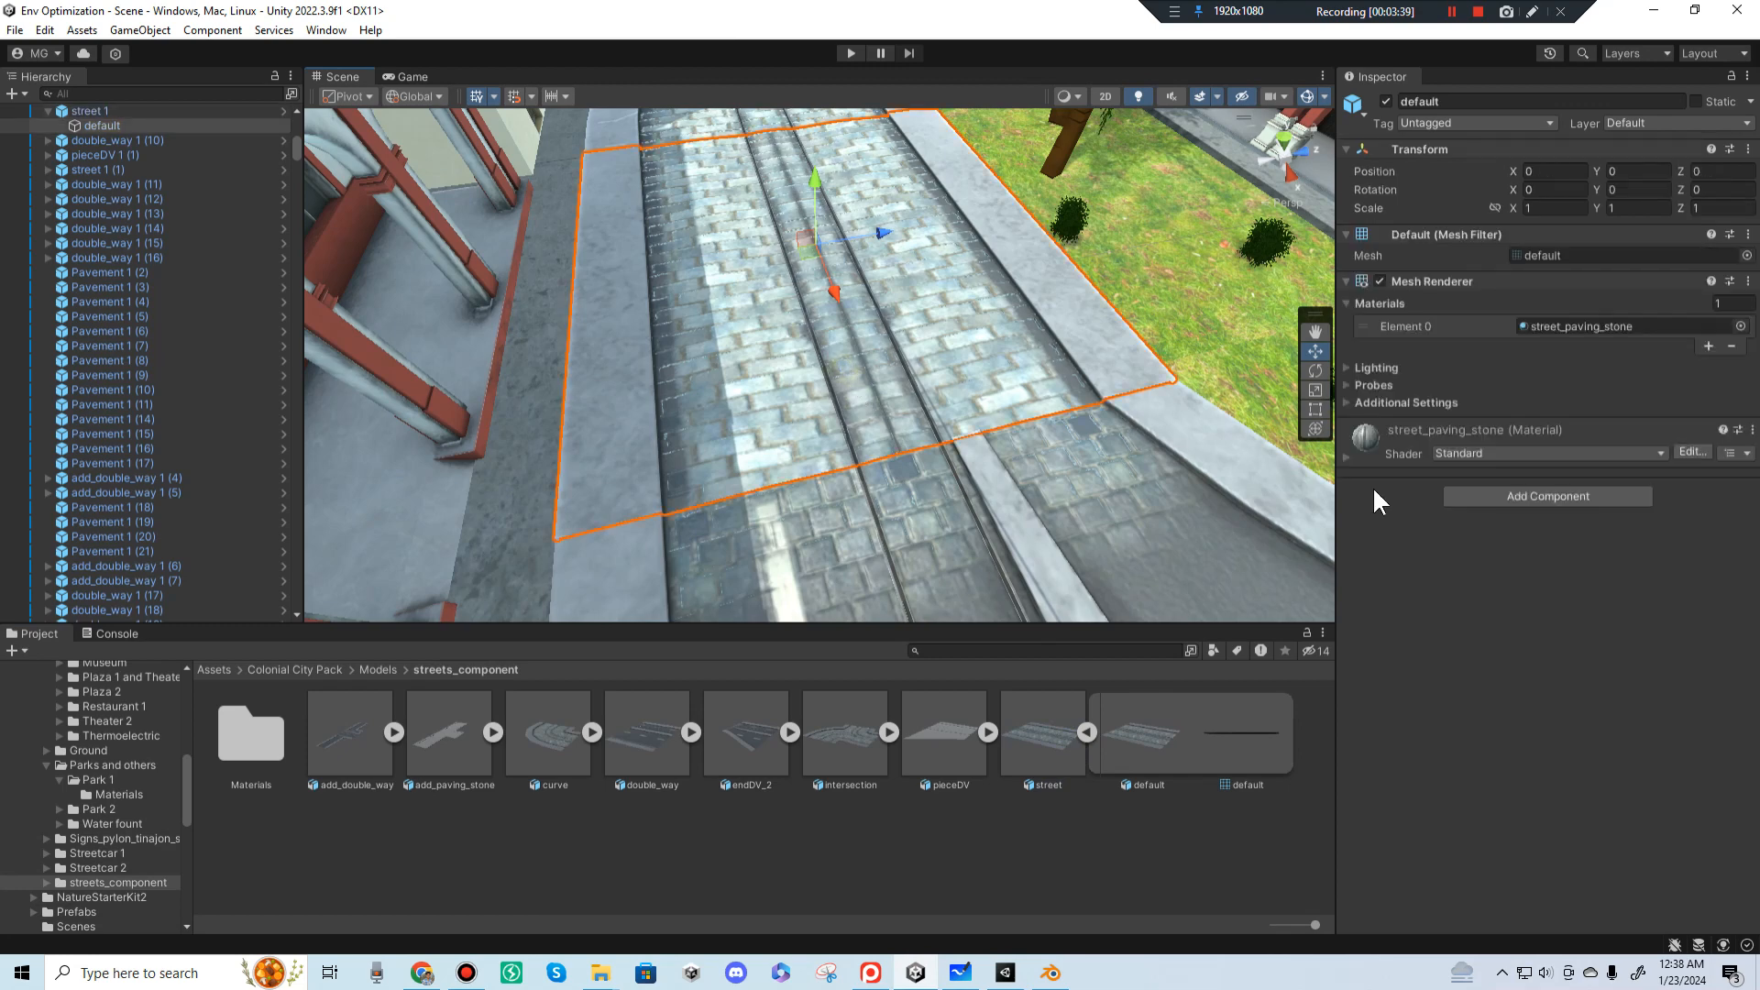
pyautogui.click(1373, 457)
pyautogui.click(1374, 519)
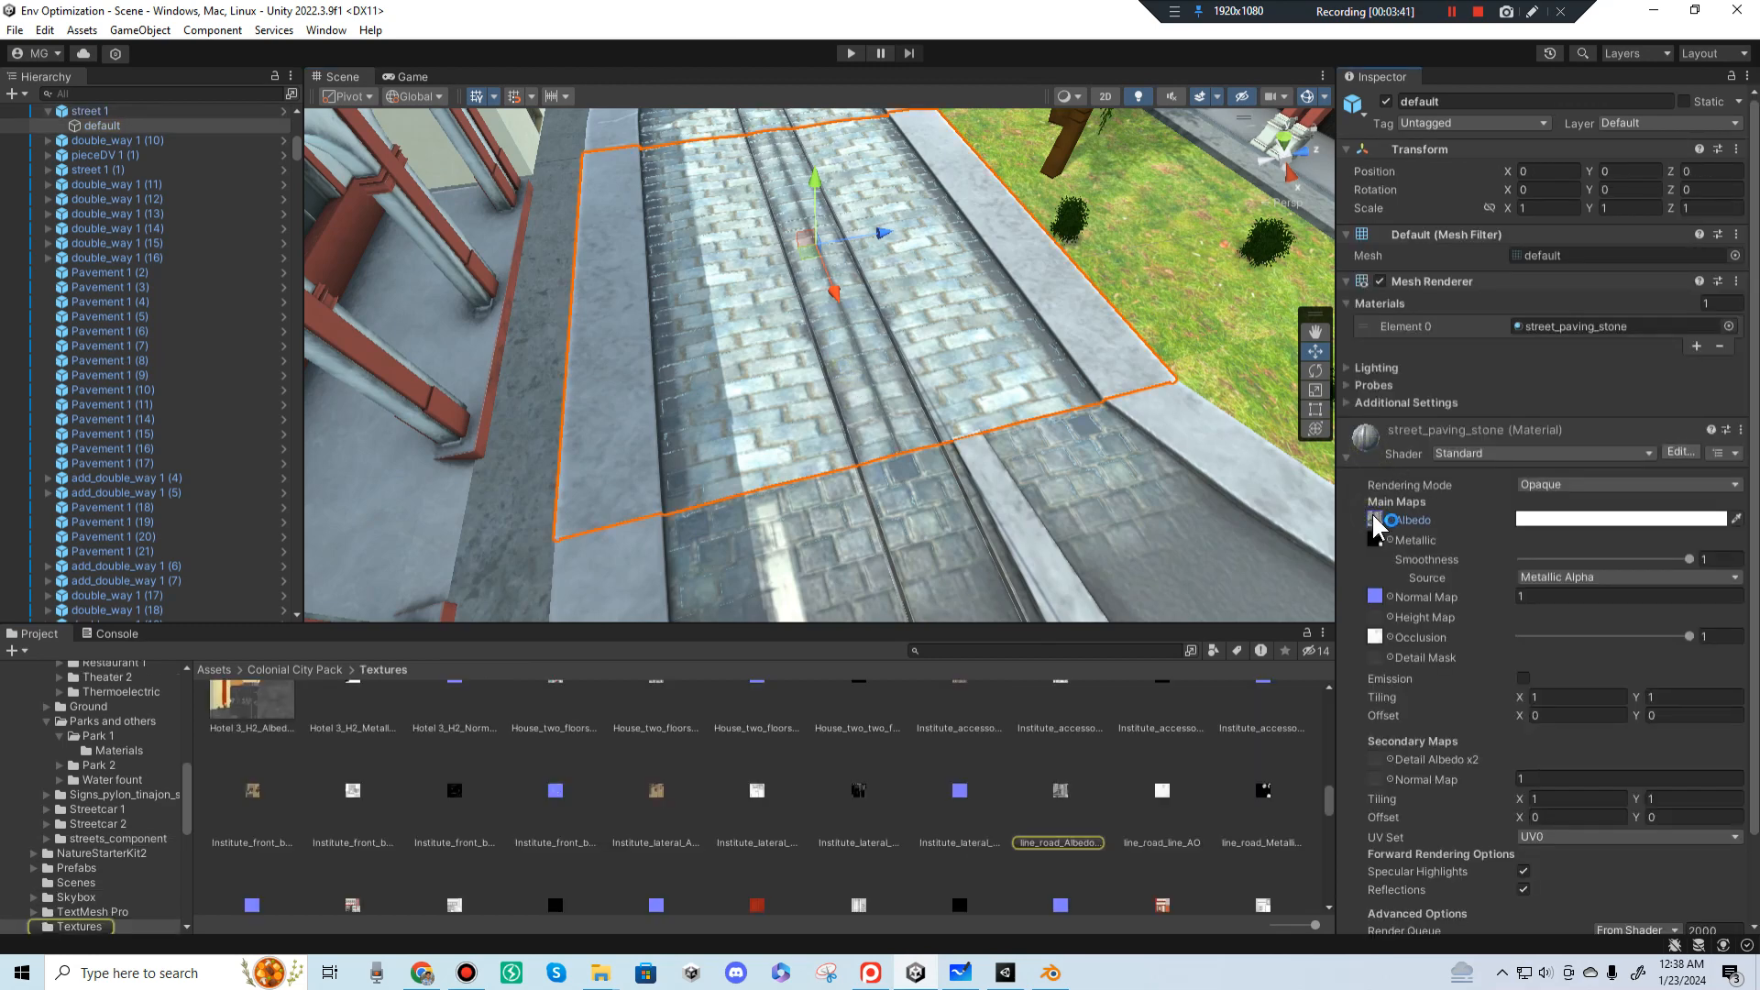
pyautogui.click(1064, 836)
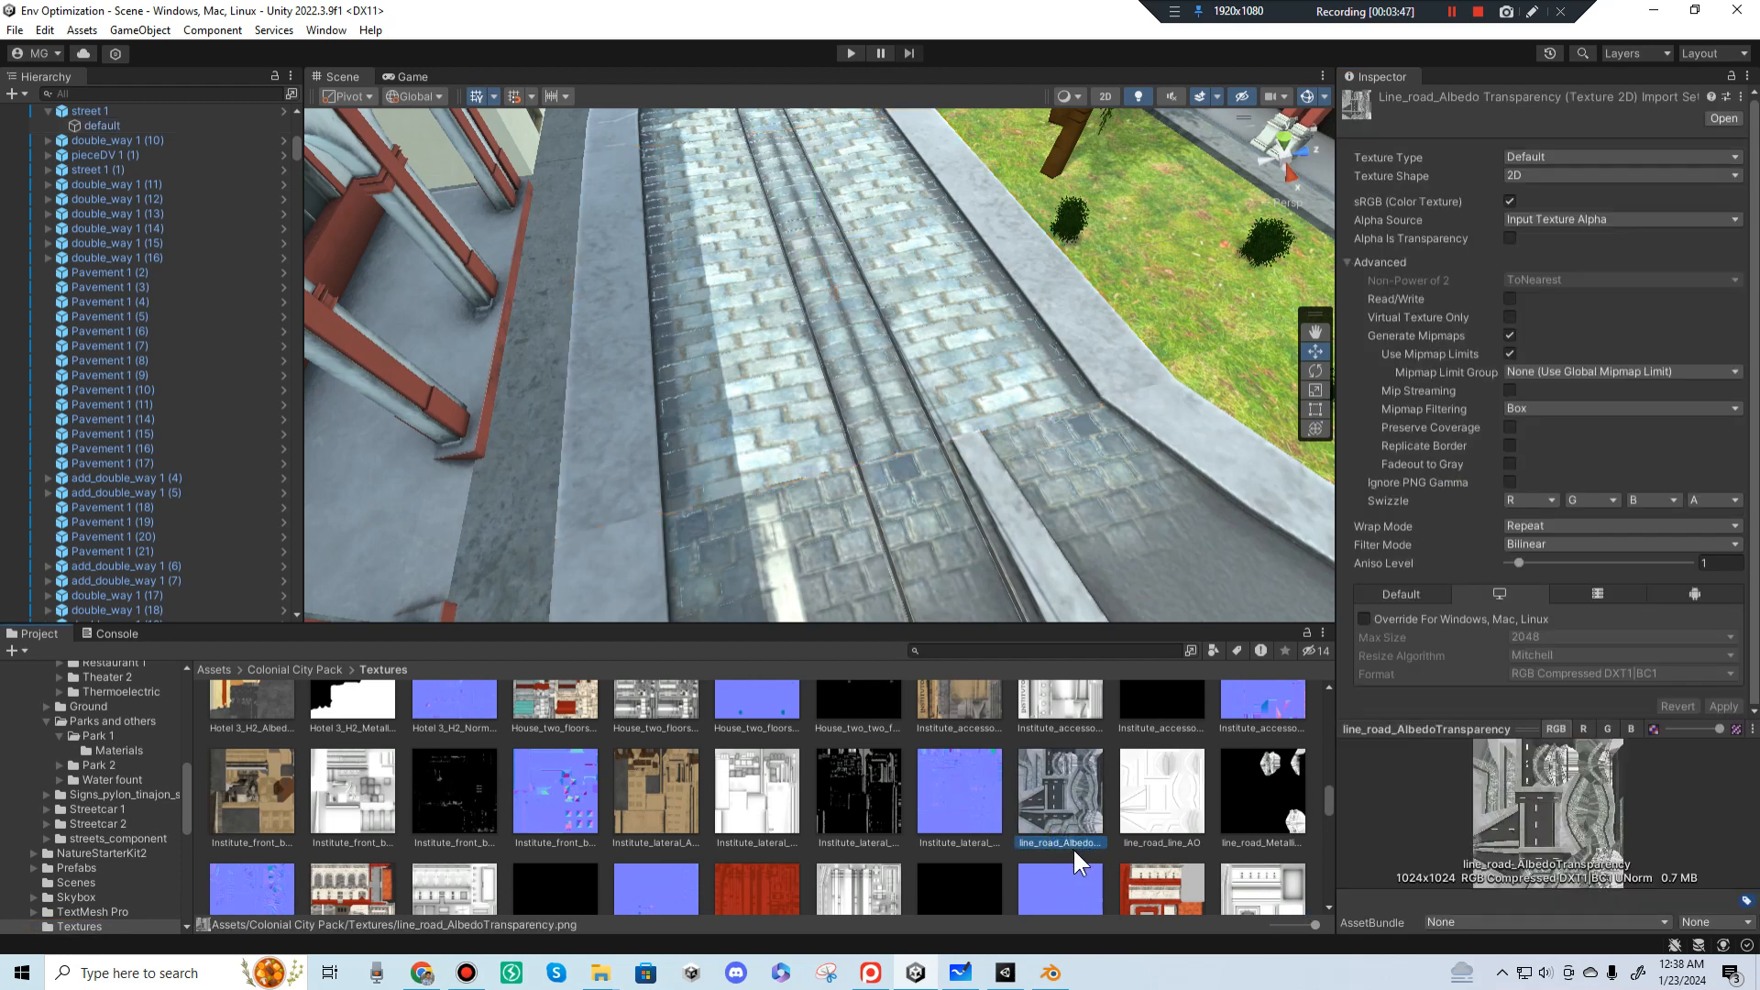
# Step: Display the Textures folder as a list, reveal line_road_AlbedoTransparency in File Explorer and copy its folder path
pyautogui.moveTo(1315, 925); pyautogui.dragTo(1163, 930)
pyautogui.scroll(-3, 673, 837)
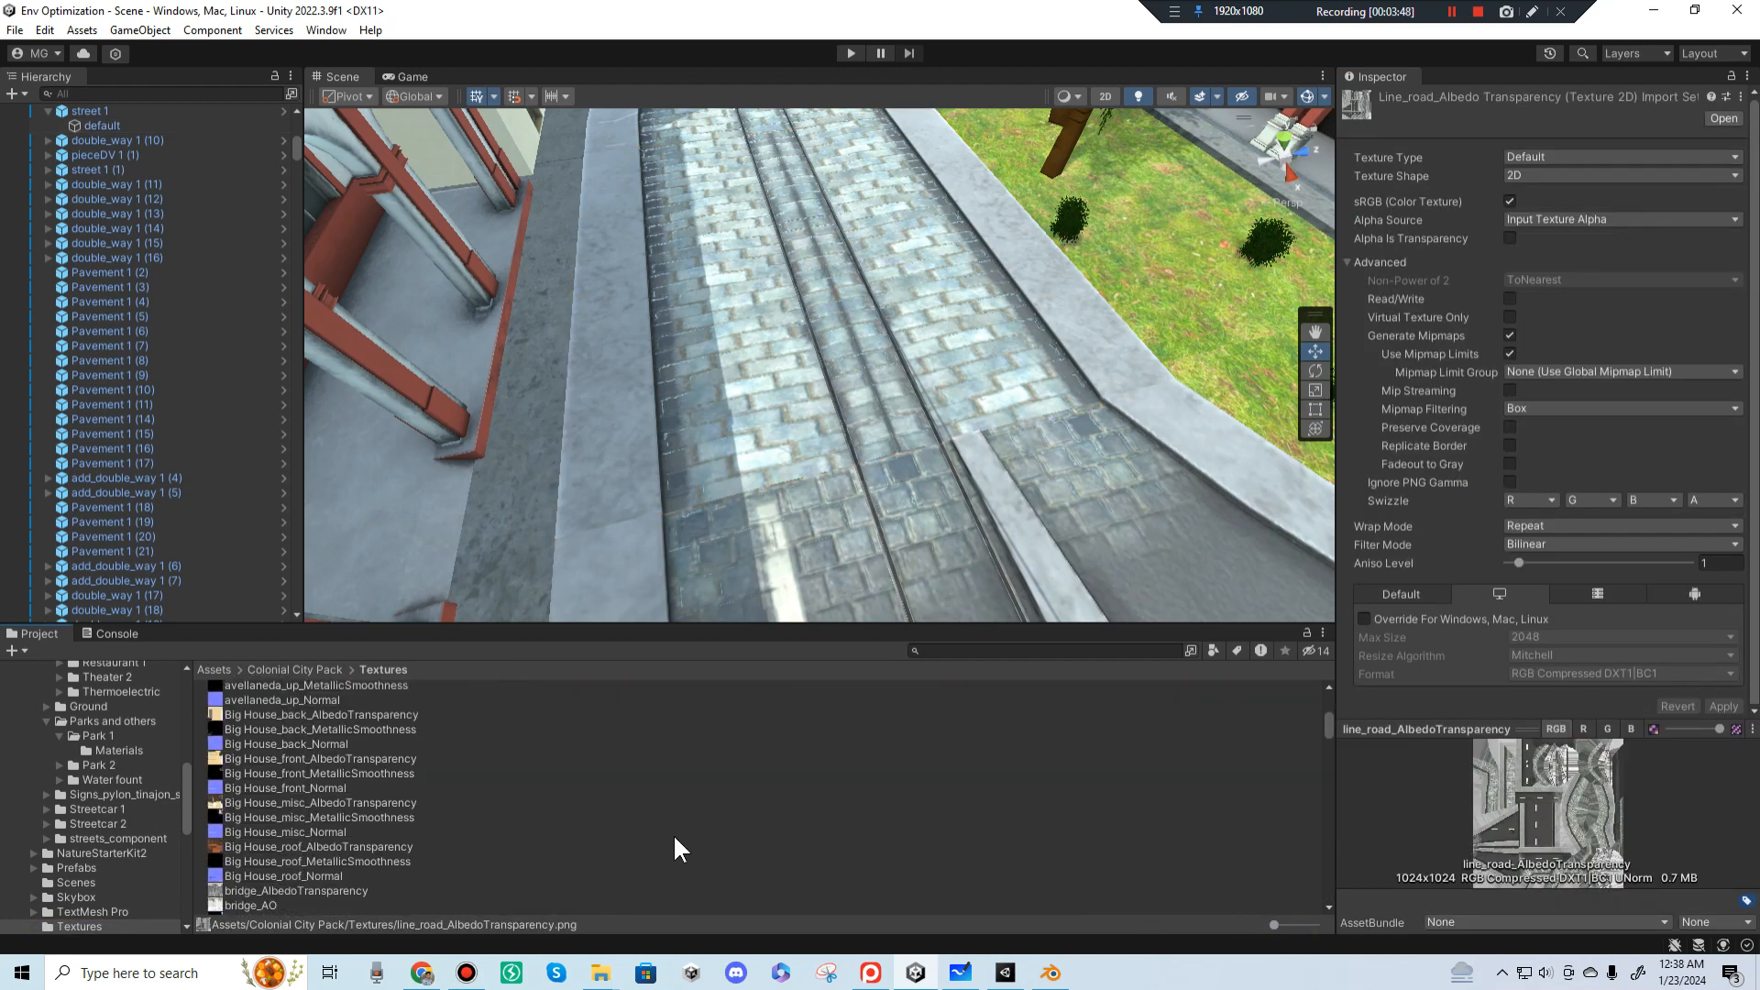
pyautogui.scroll(-15, 674, 837)
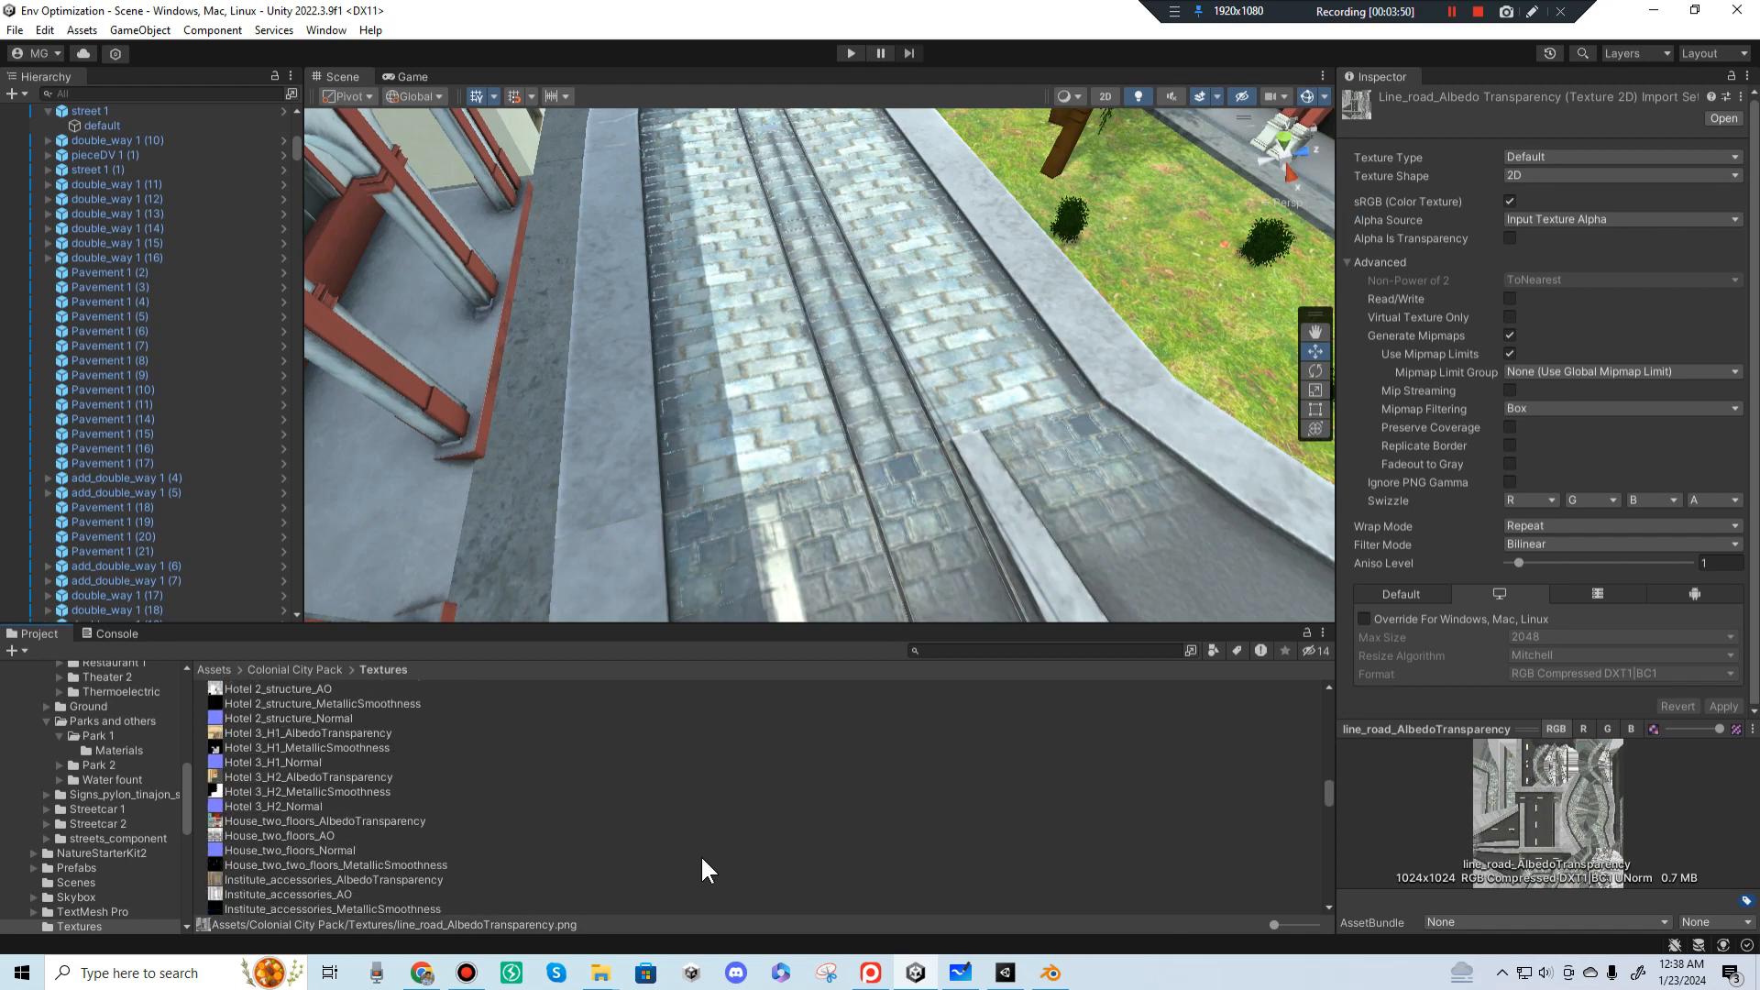
pyautogui.scroll(-8, 700, 854)
pyautogui.scroll(1, 695, 834)
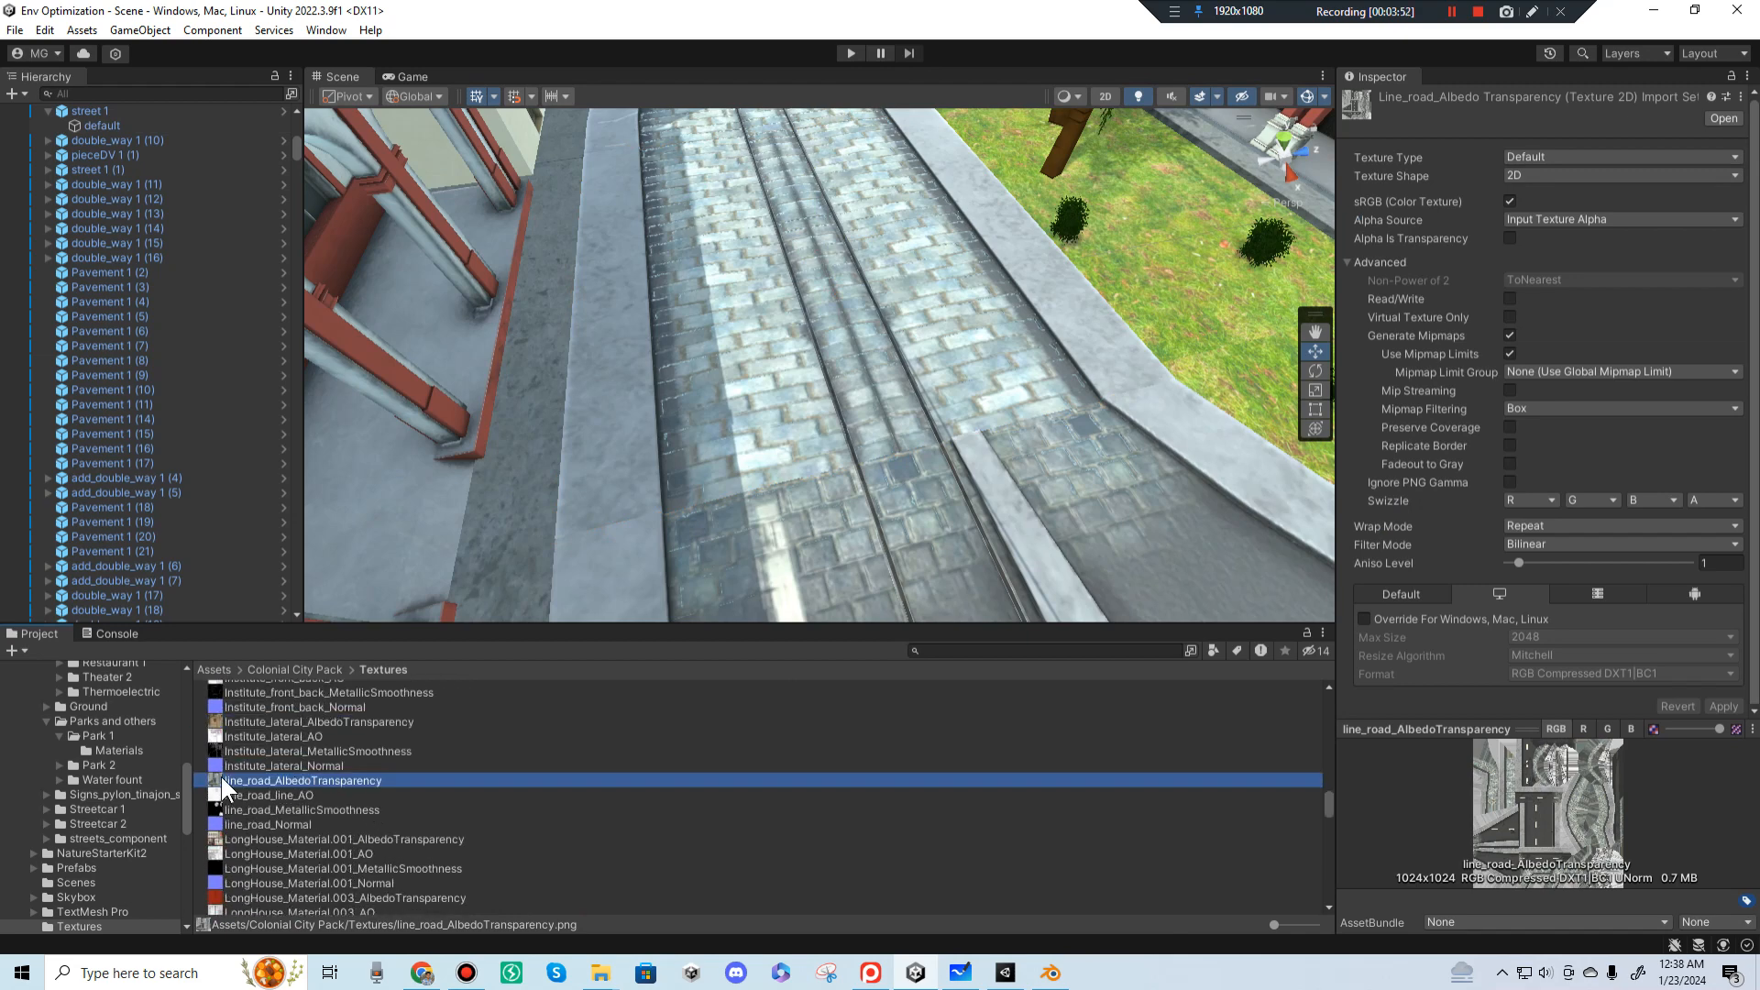
pyautogui.rightClick(362, 775)
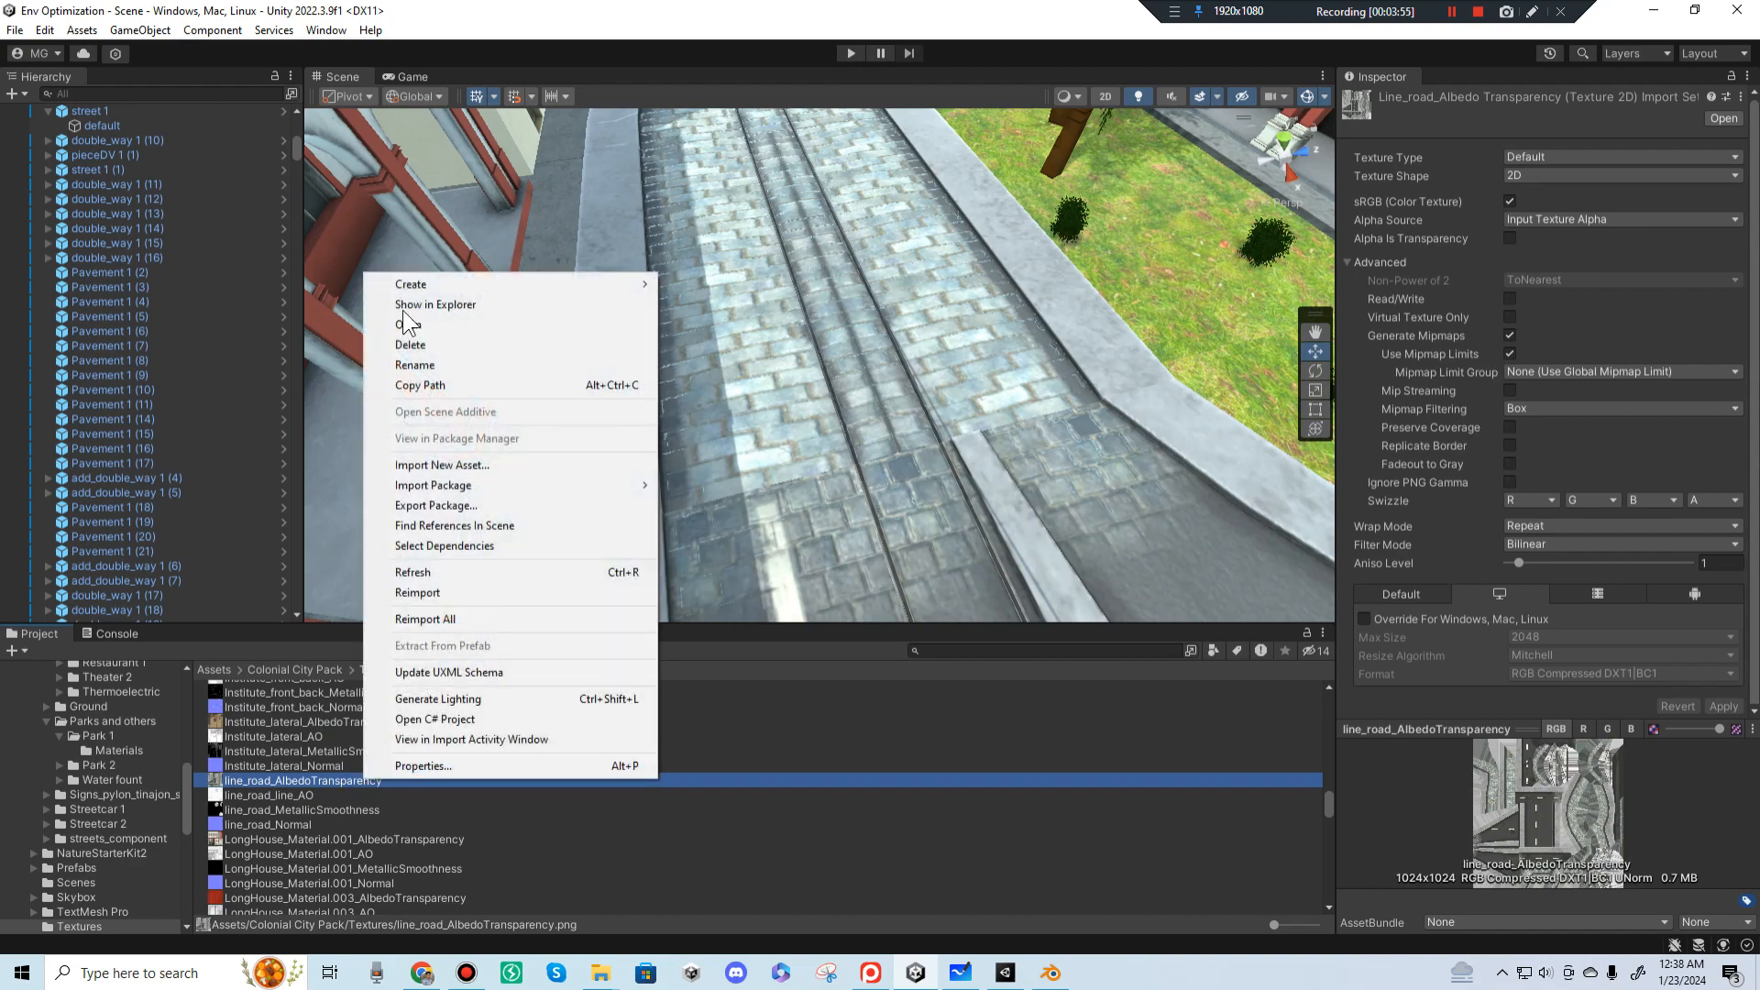
pyautogui.click(438, 306)
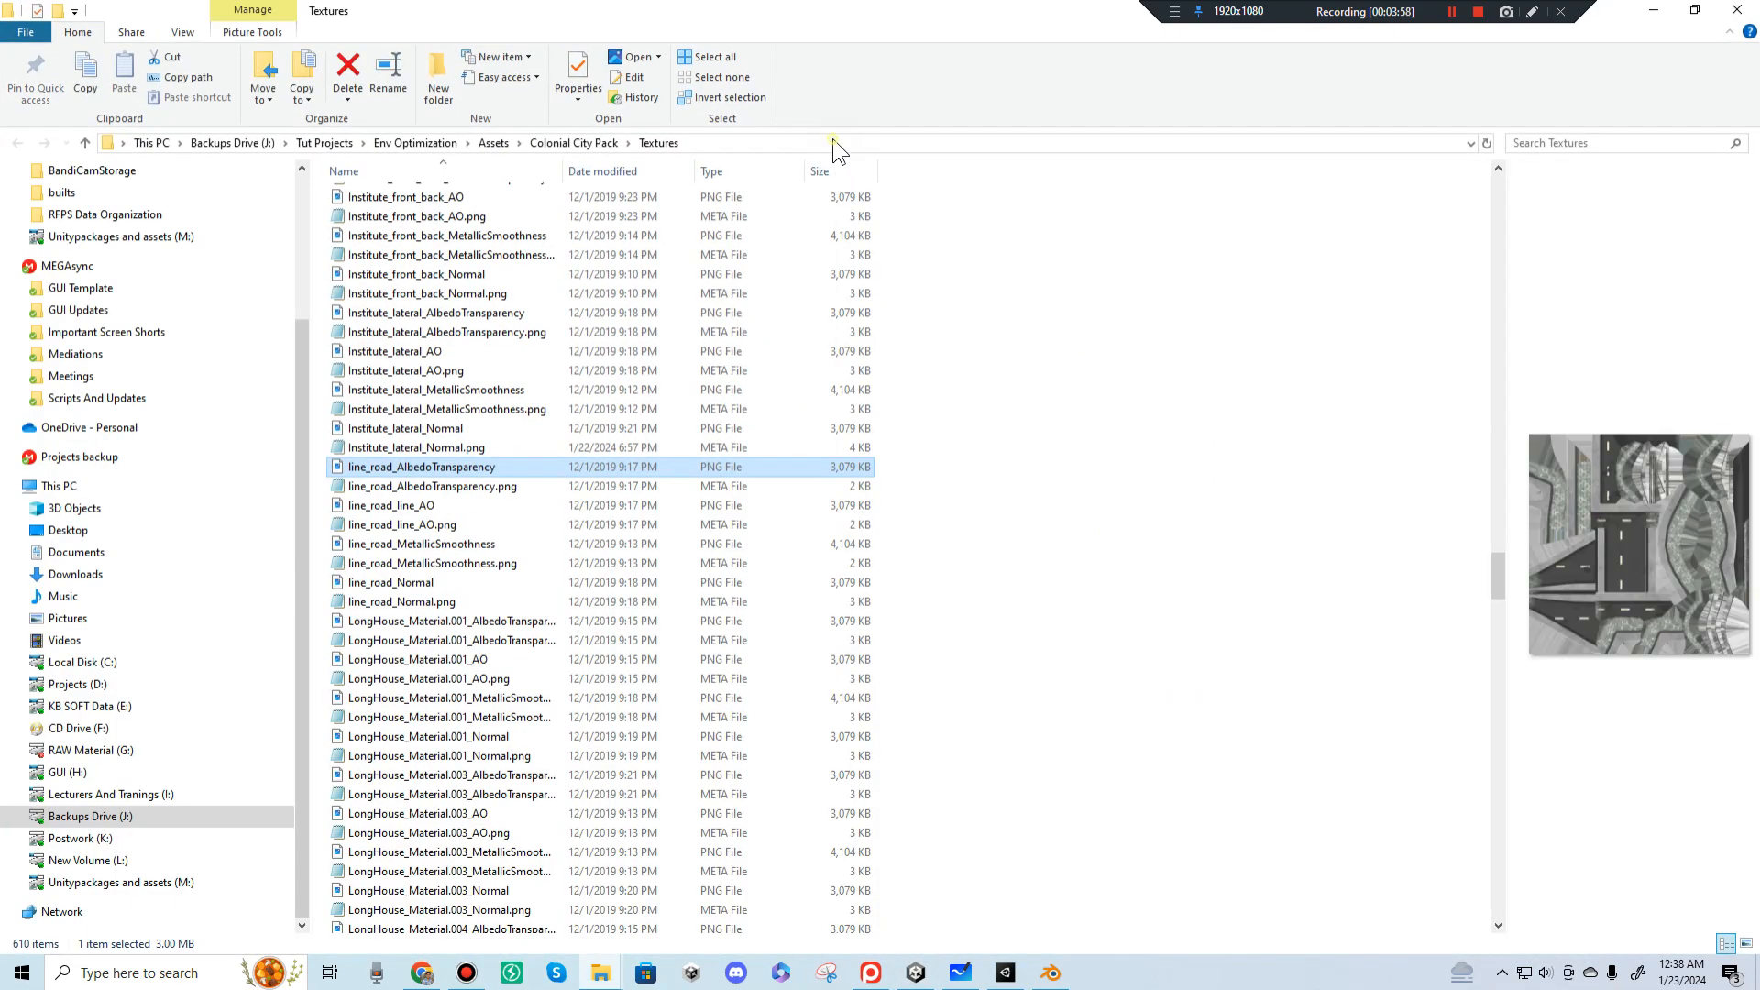
pyautogui.click(830, 143)
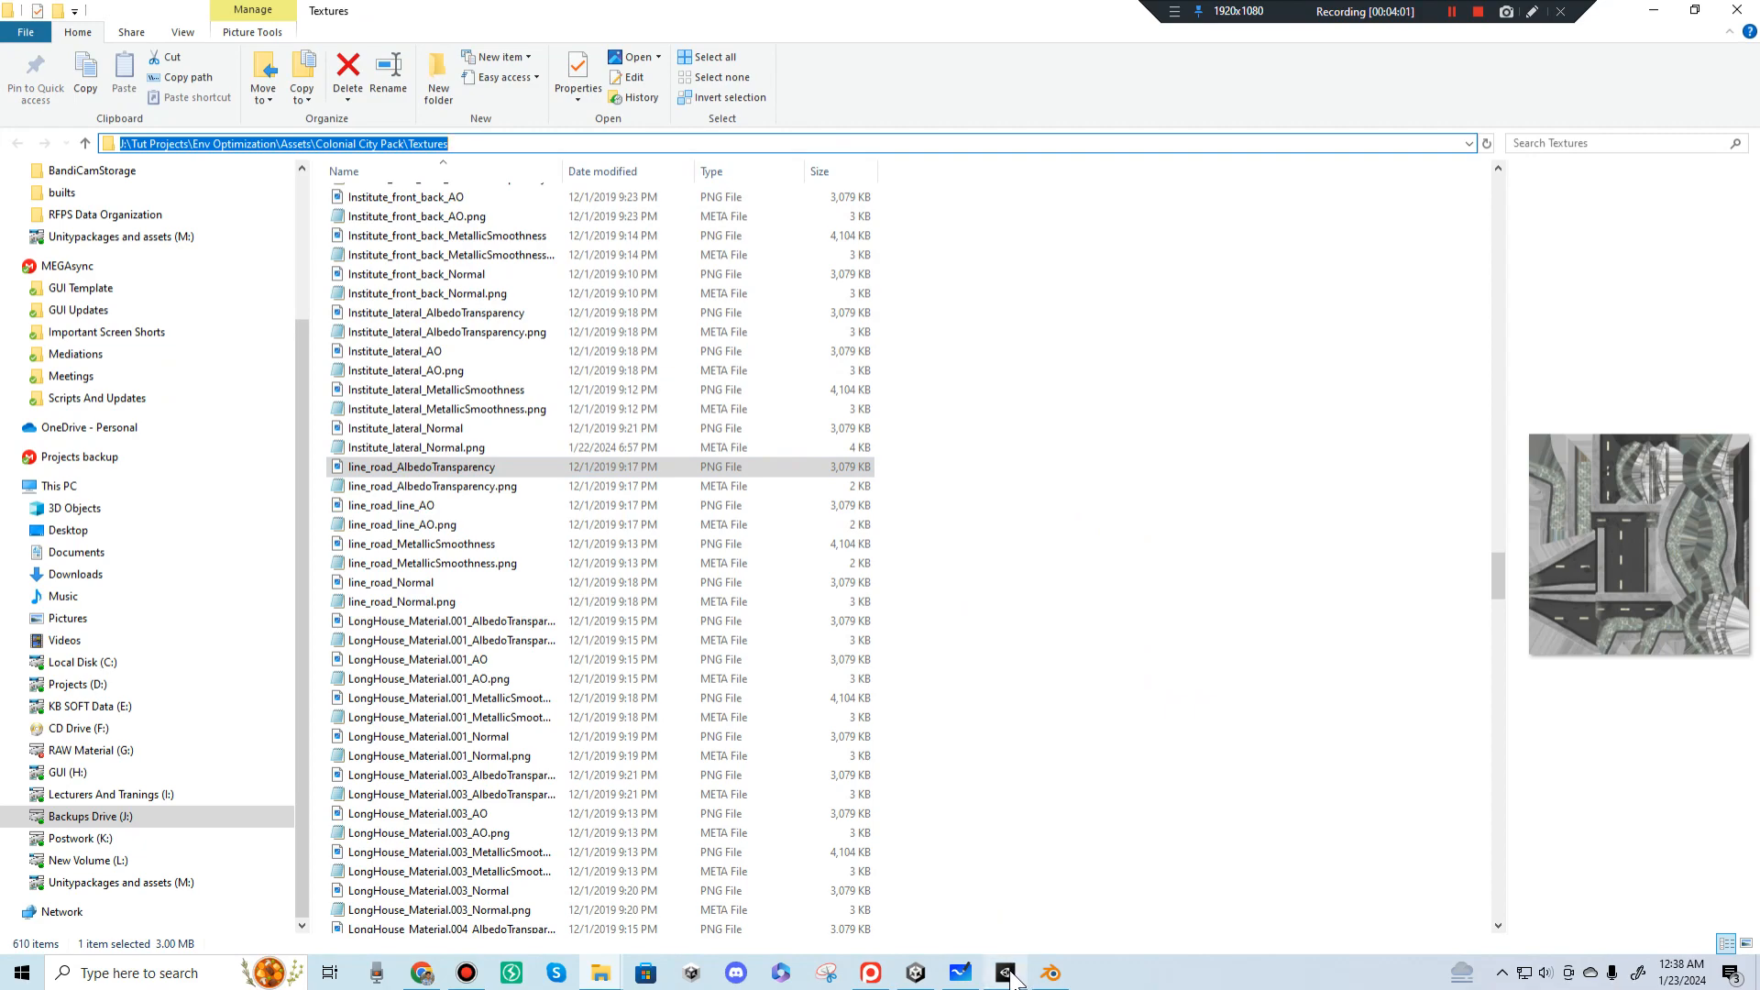
# Step: Switch to Blender and point the image file browser to J:\Tut Projects\Env Optimization\Assets\Colonial City Pack\Textures\
pyautogui.click(1051, 973)
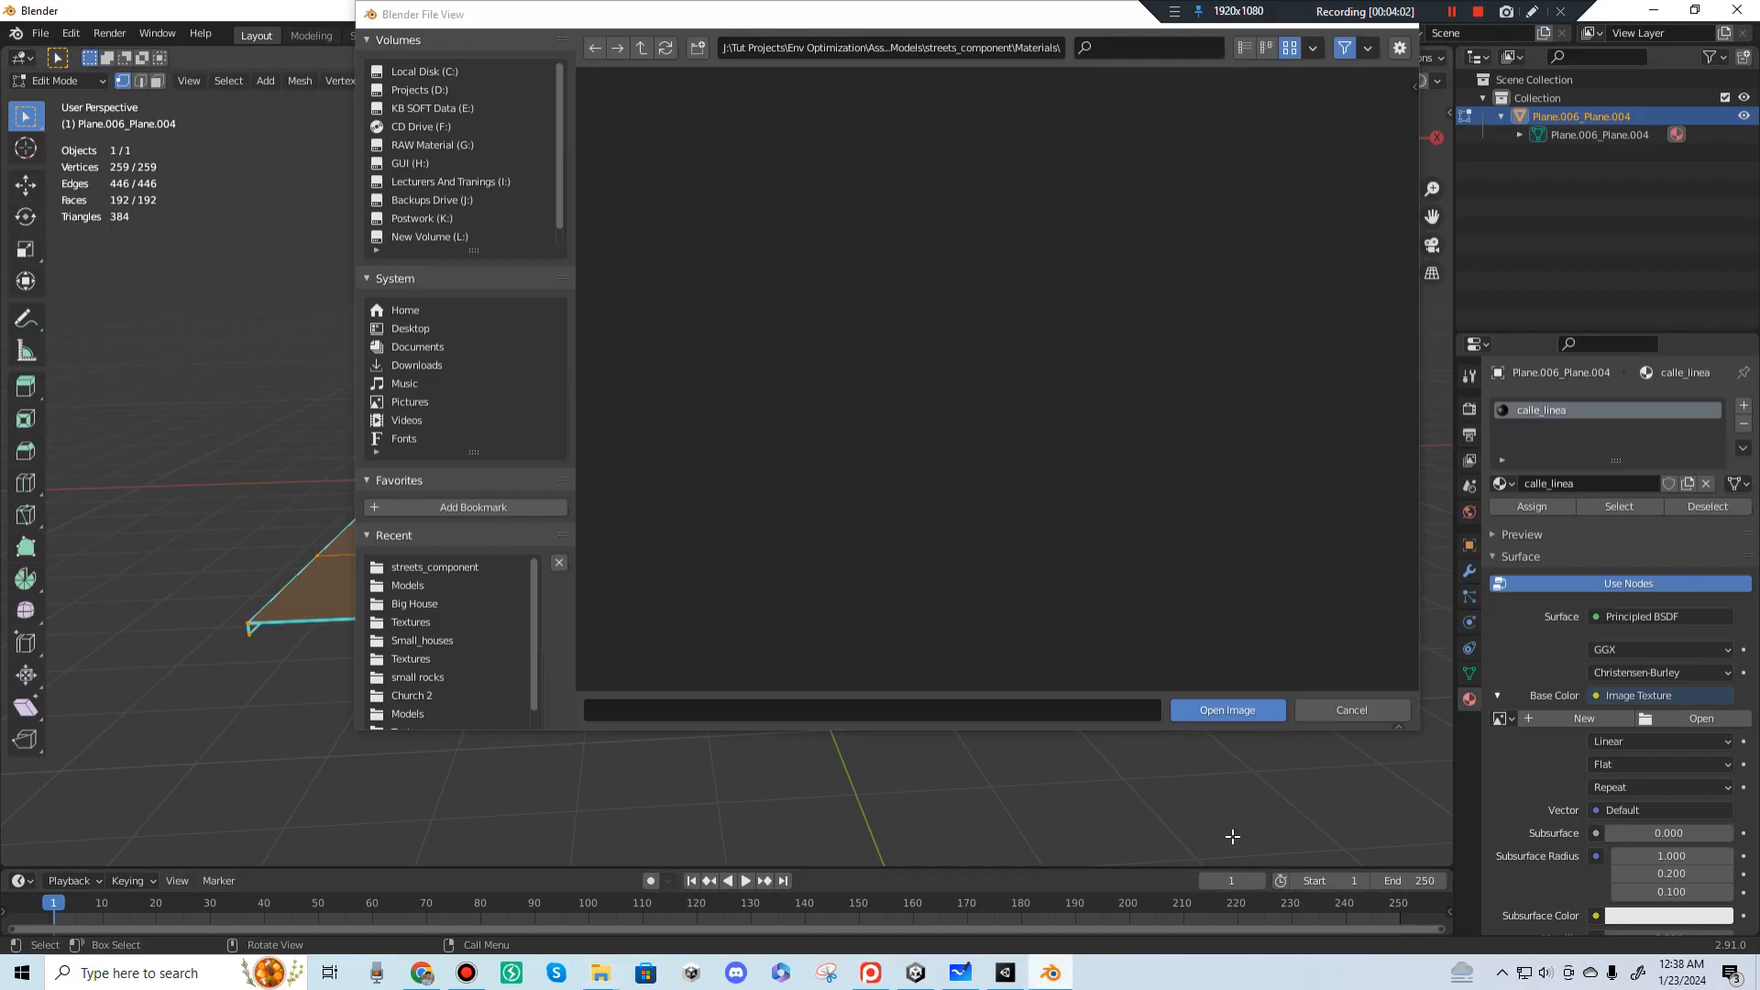
pyautogui.click(919, 46)
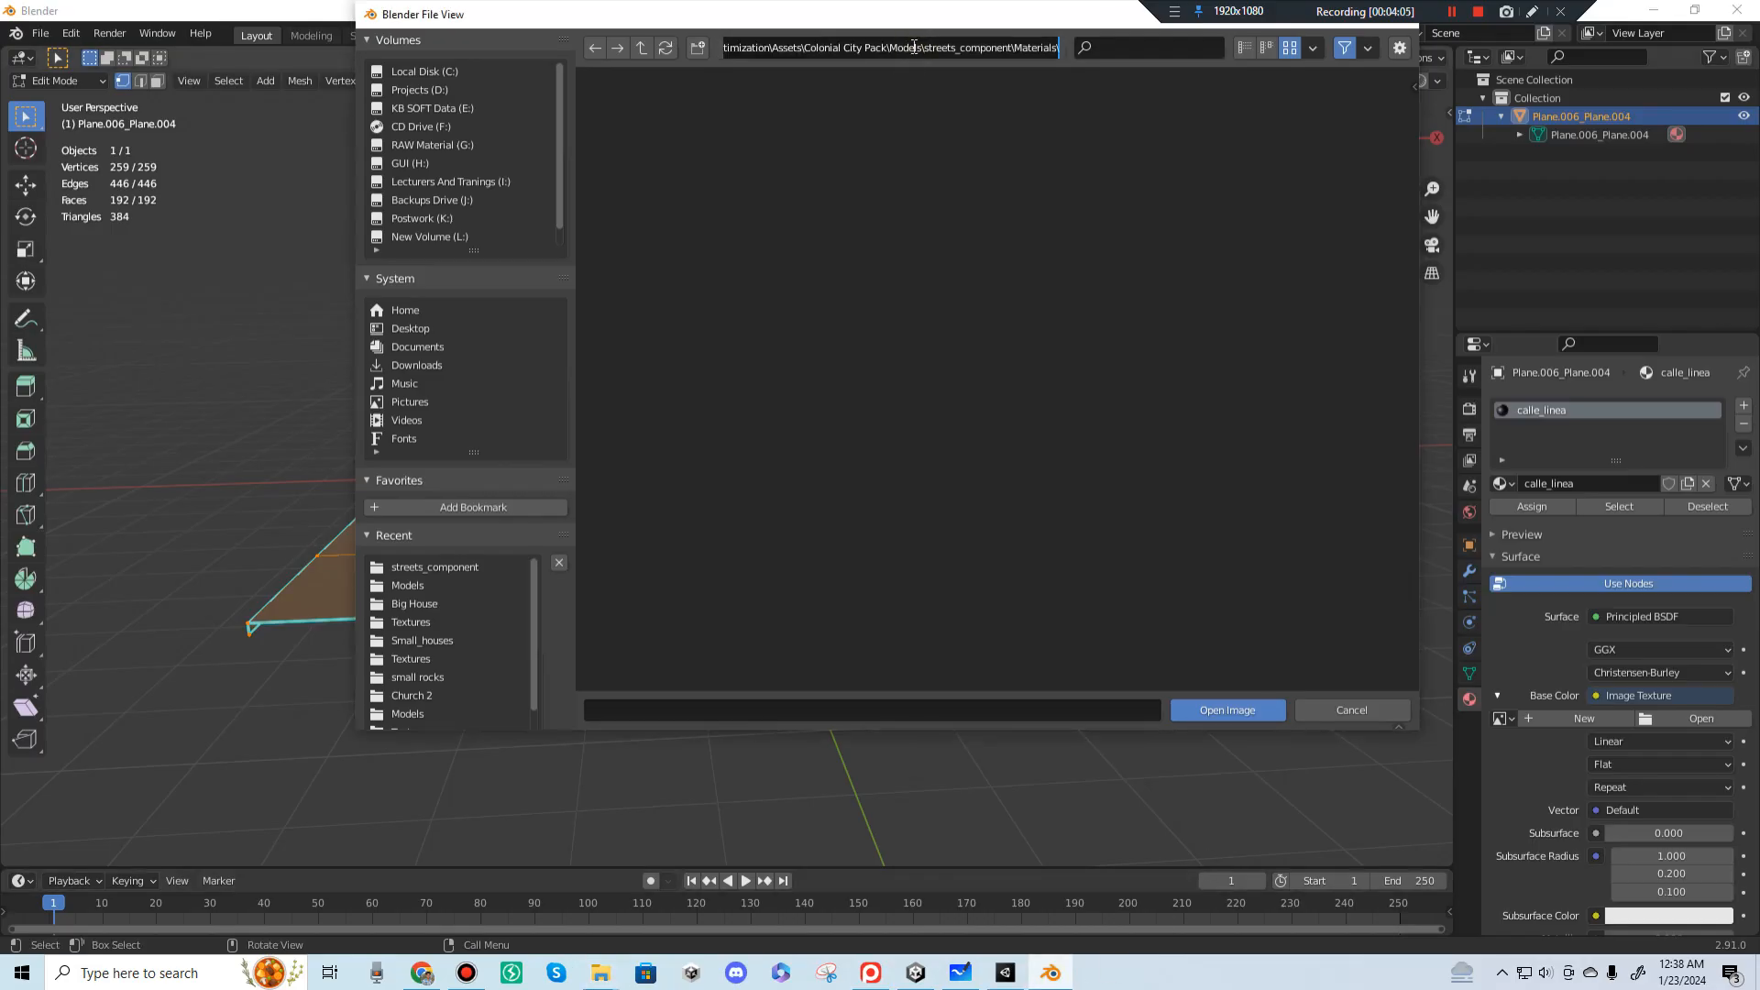
pyautogui.press('BackSpace')
pyautogui.write('J:\\Tut Projects\\Env Optimization\\Assets\\Colonial City Pack\\Textures\\')
pyautogui.press('Return')
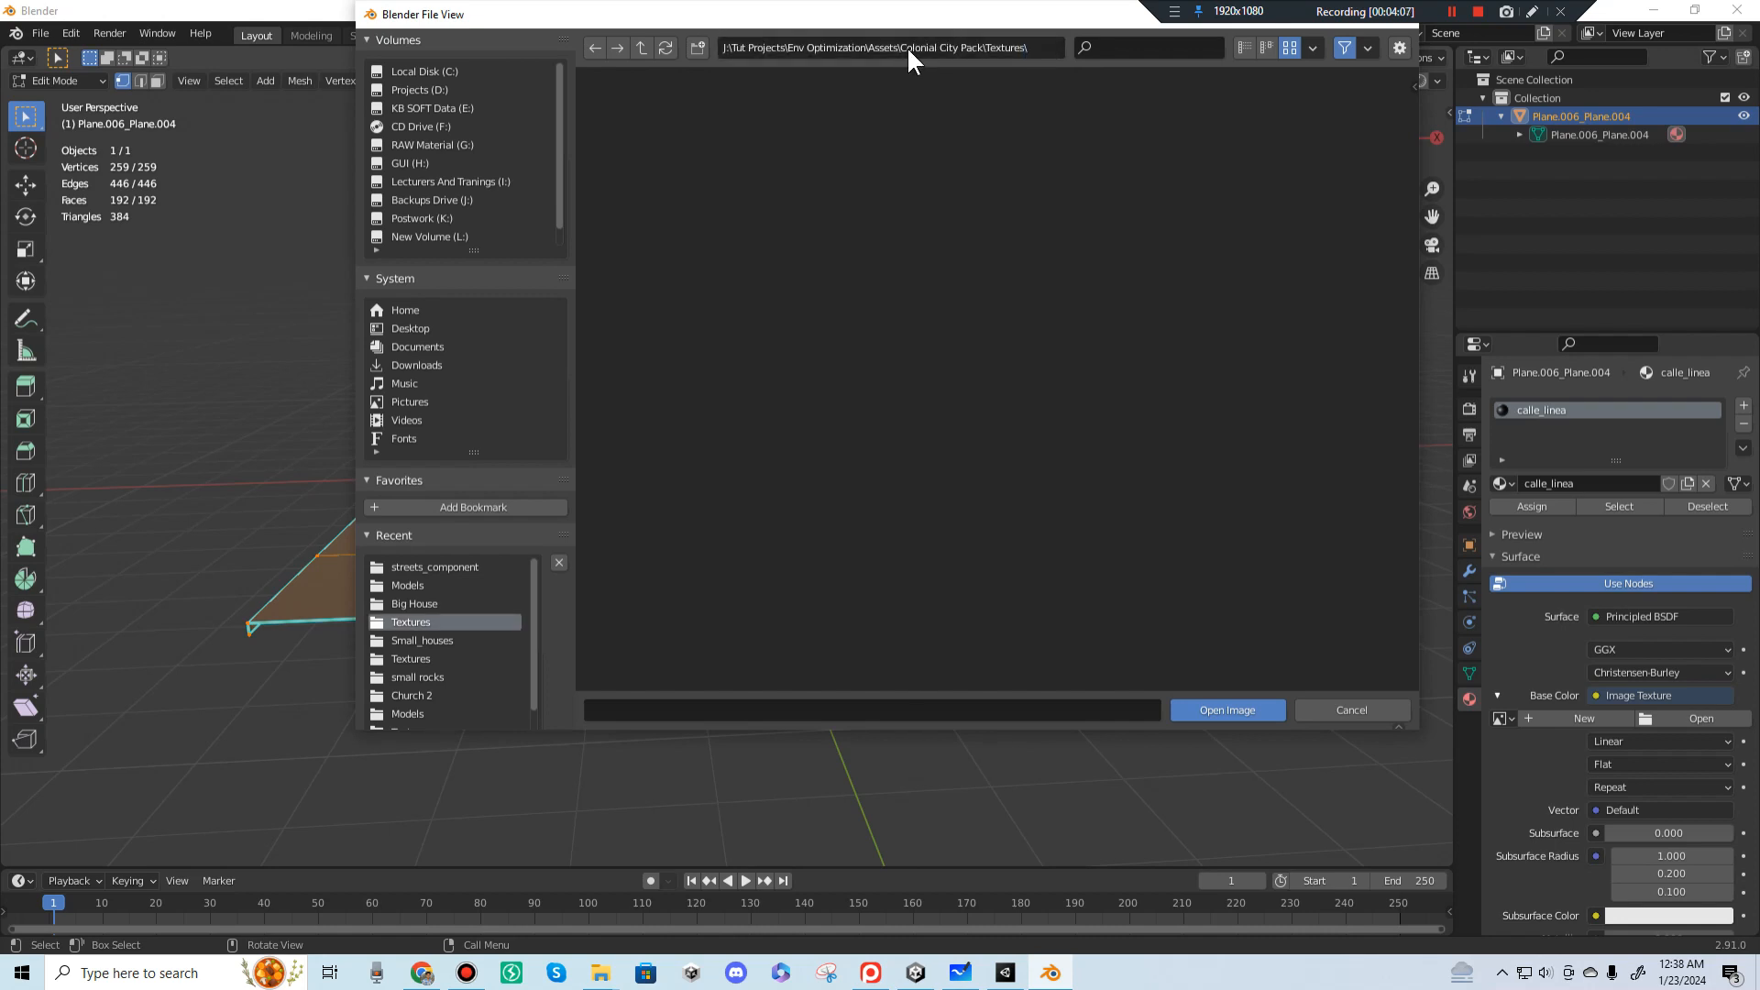
# Step: Filter the texture files by "line" and open line_road_AlbedoTransparency.png as the material's Base Color image
pyautogui.click(1112, 44)
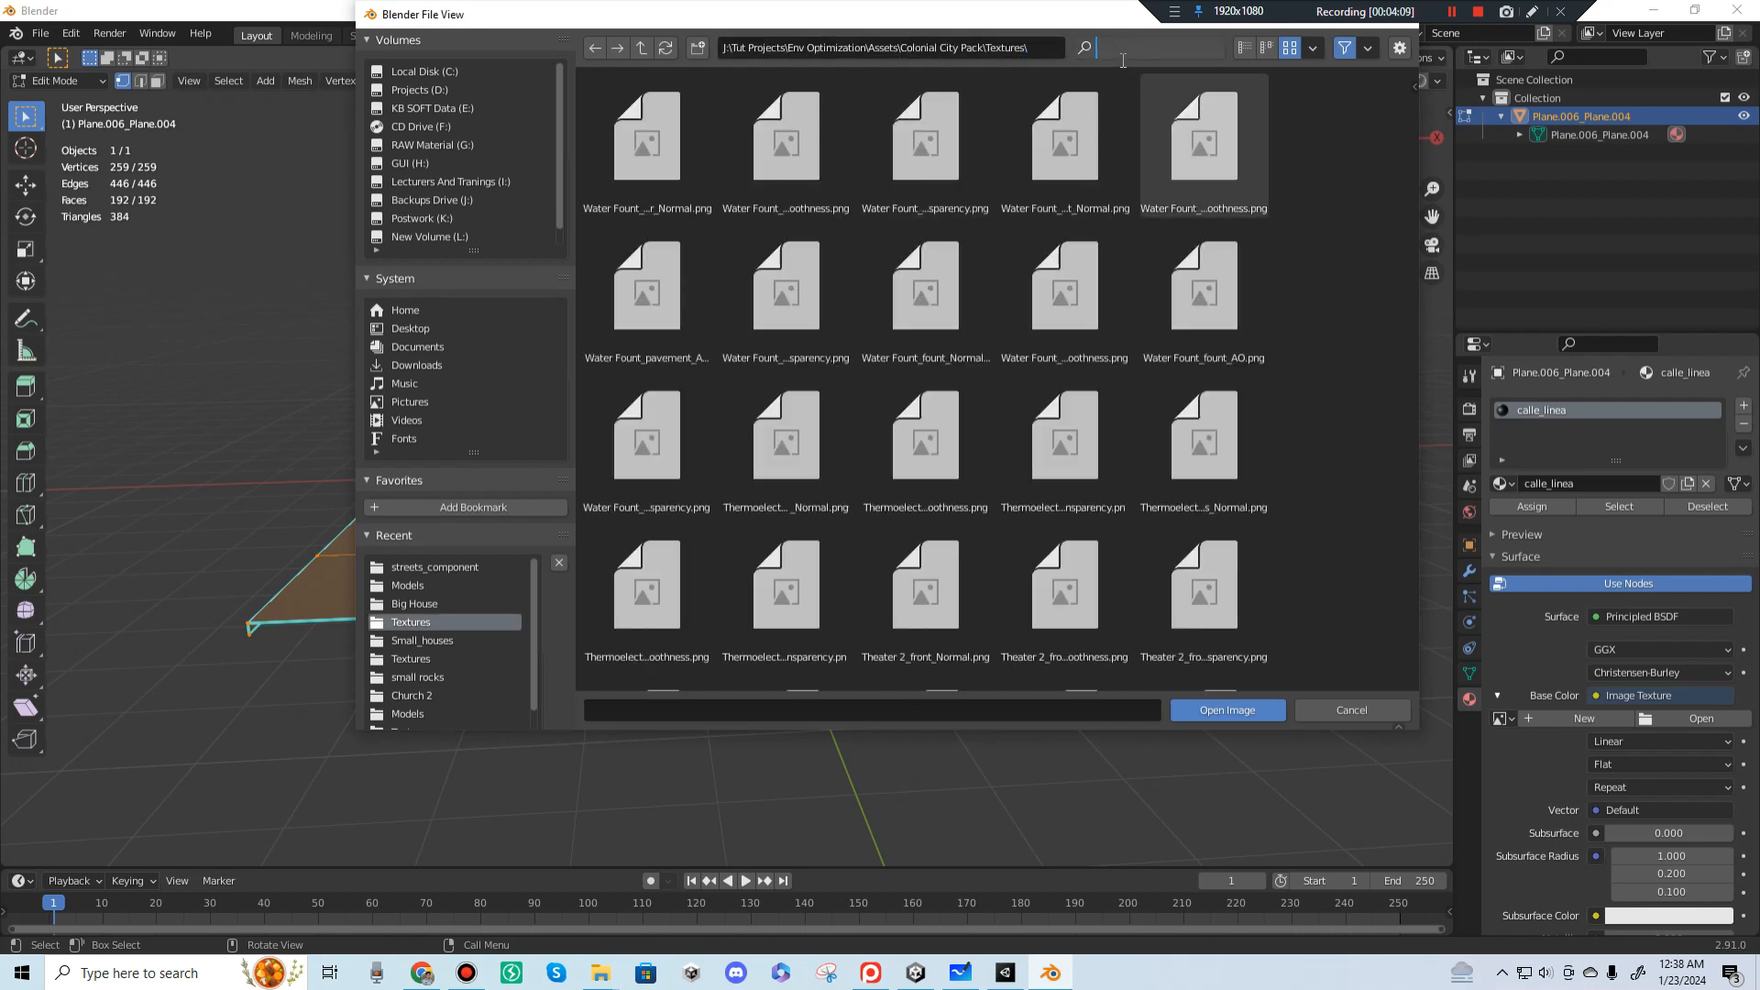
pyautogui.write('r')
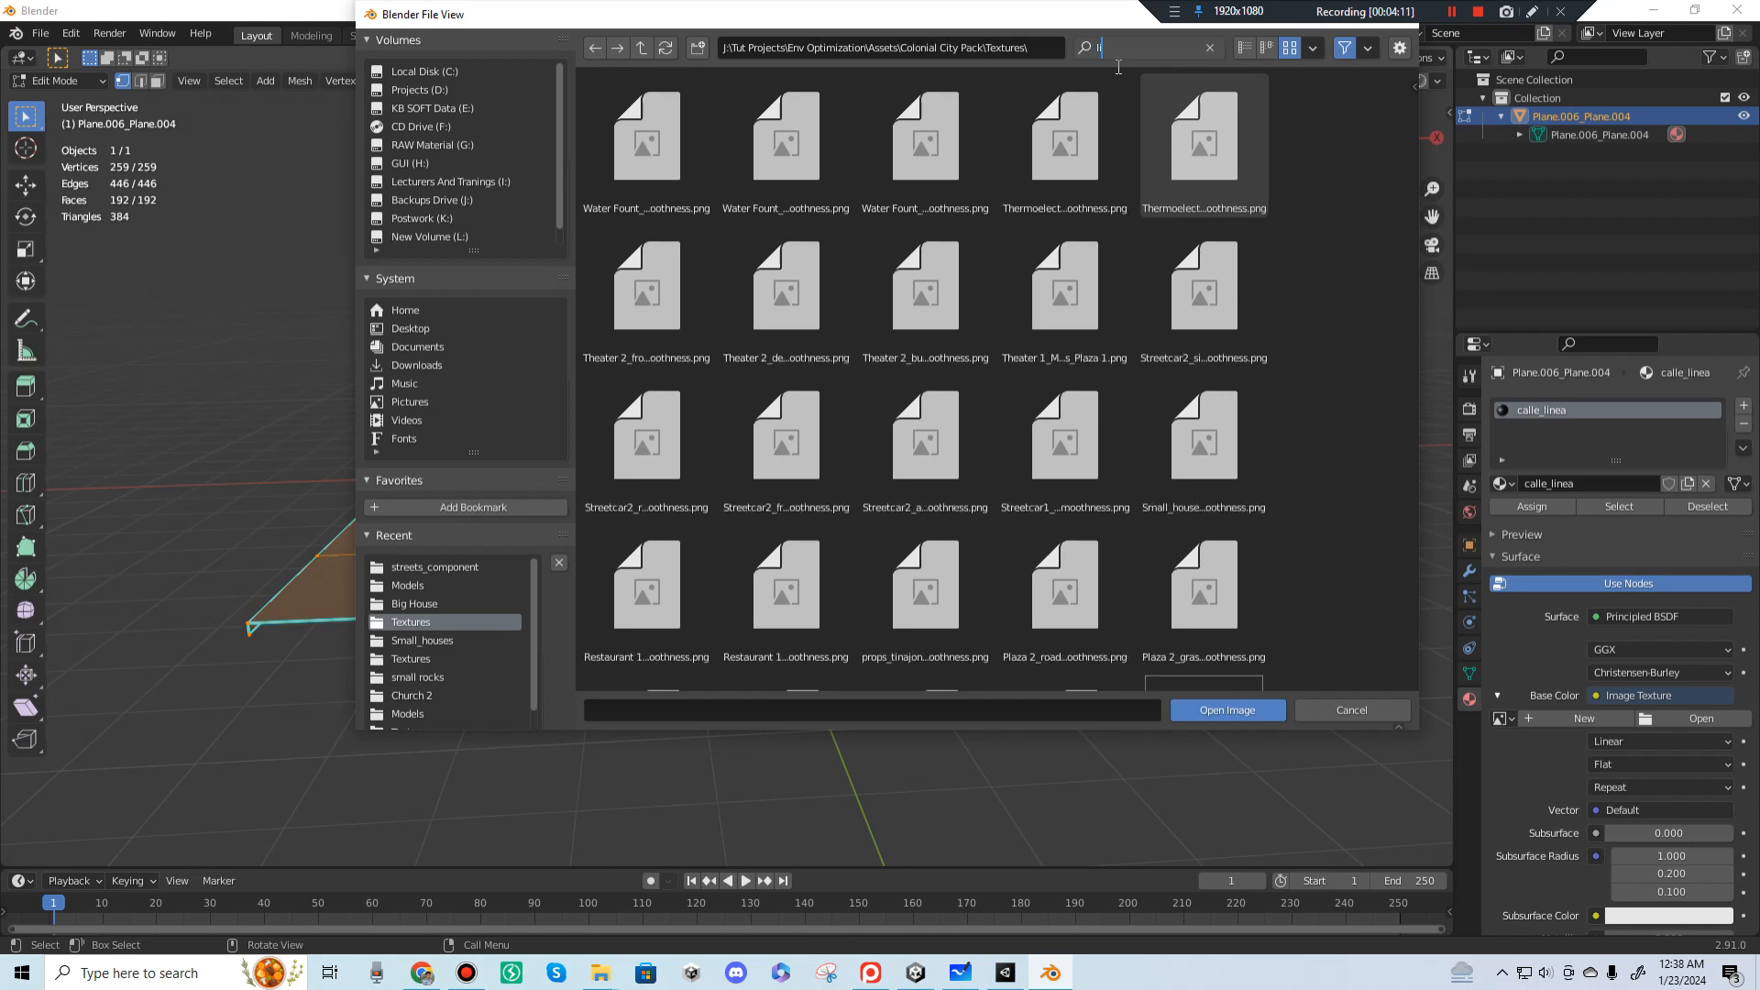
pyautogui.write('ine')
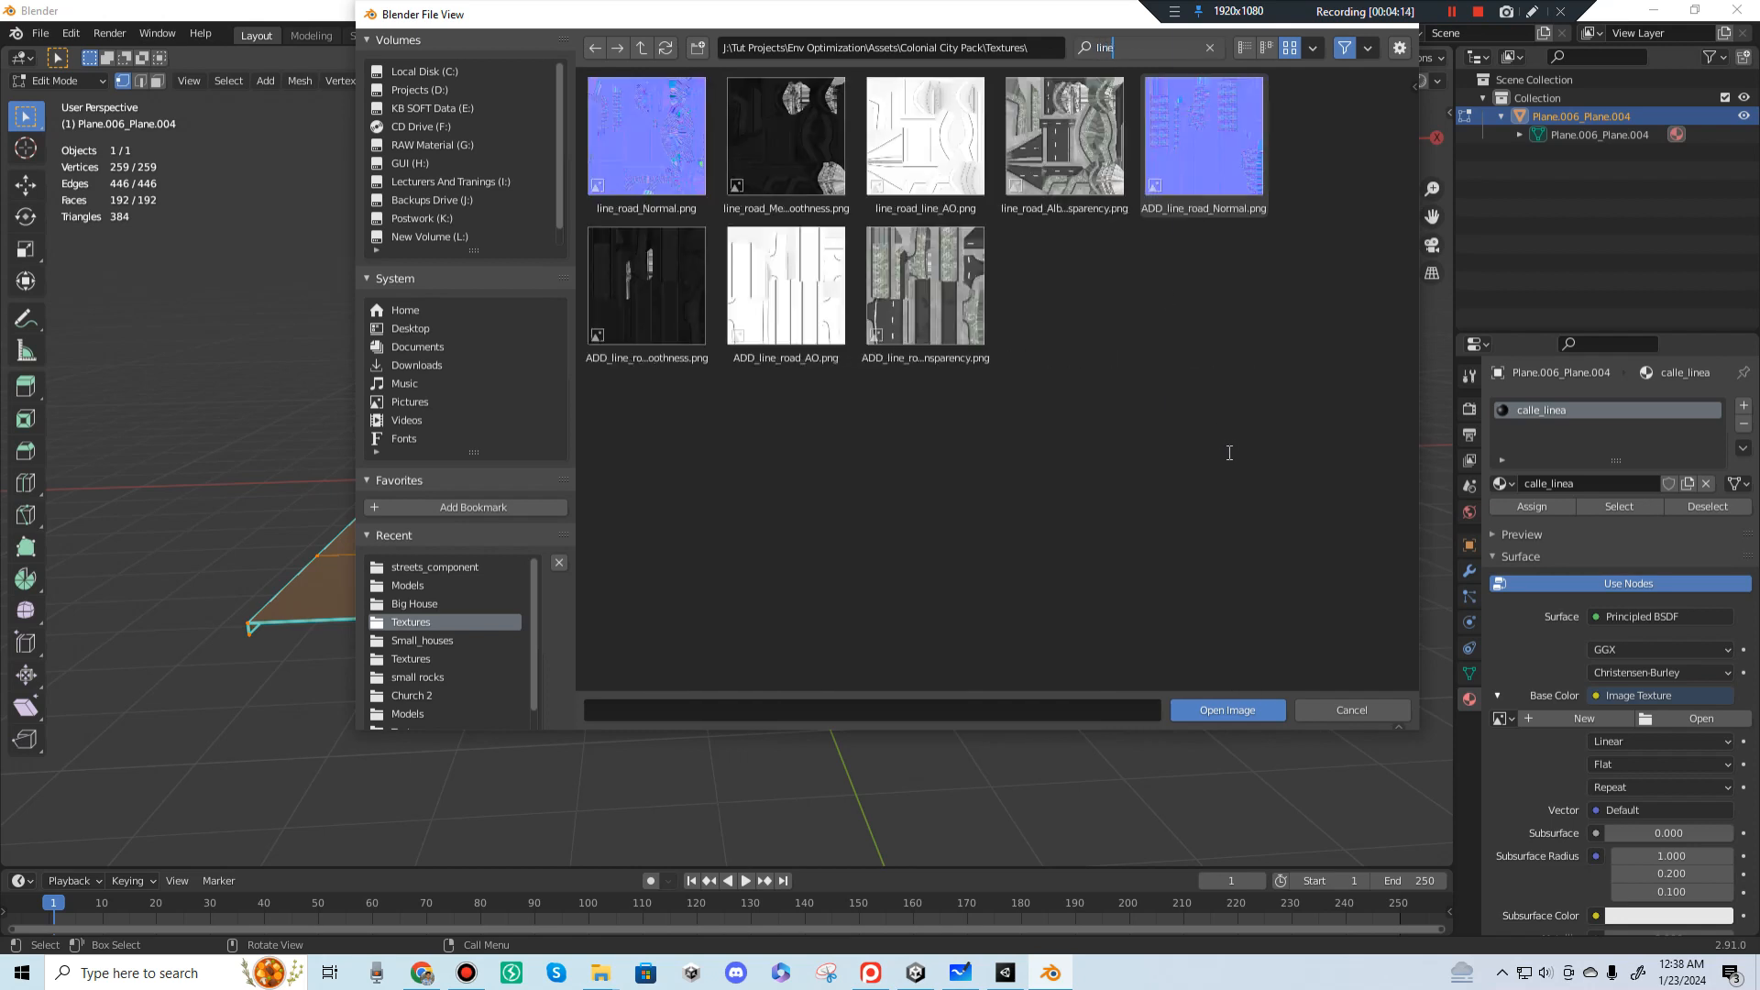
pyautogui.press('Return')
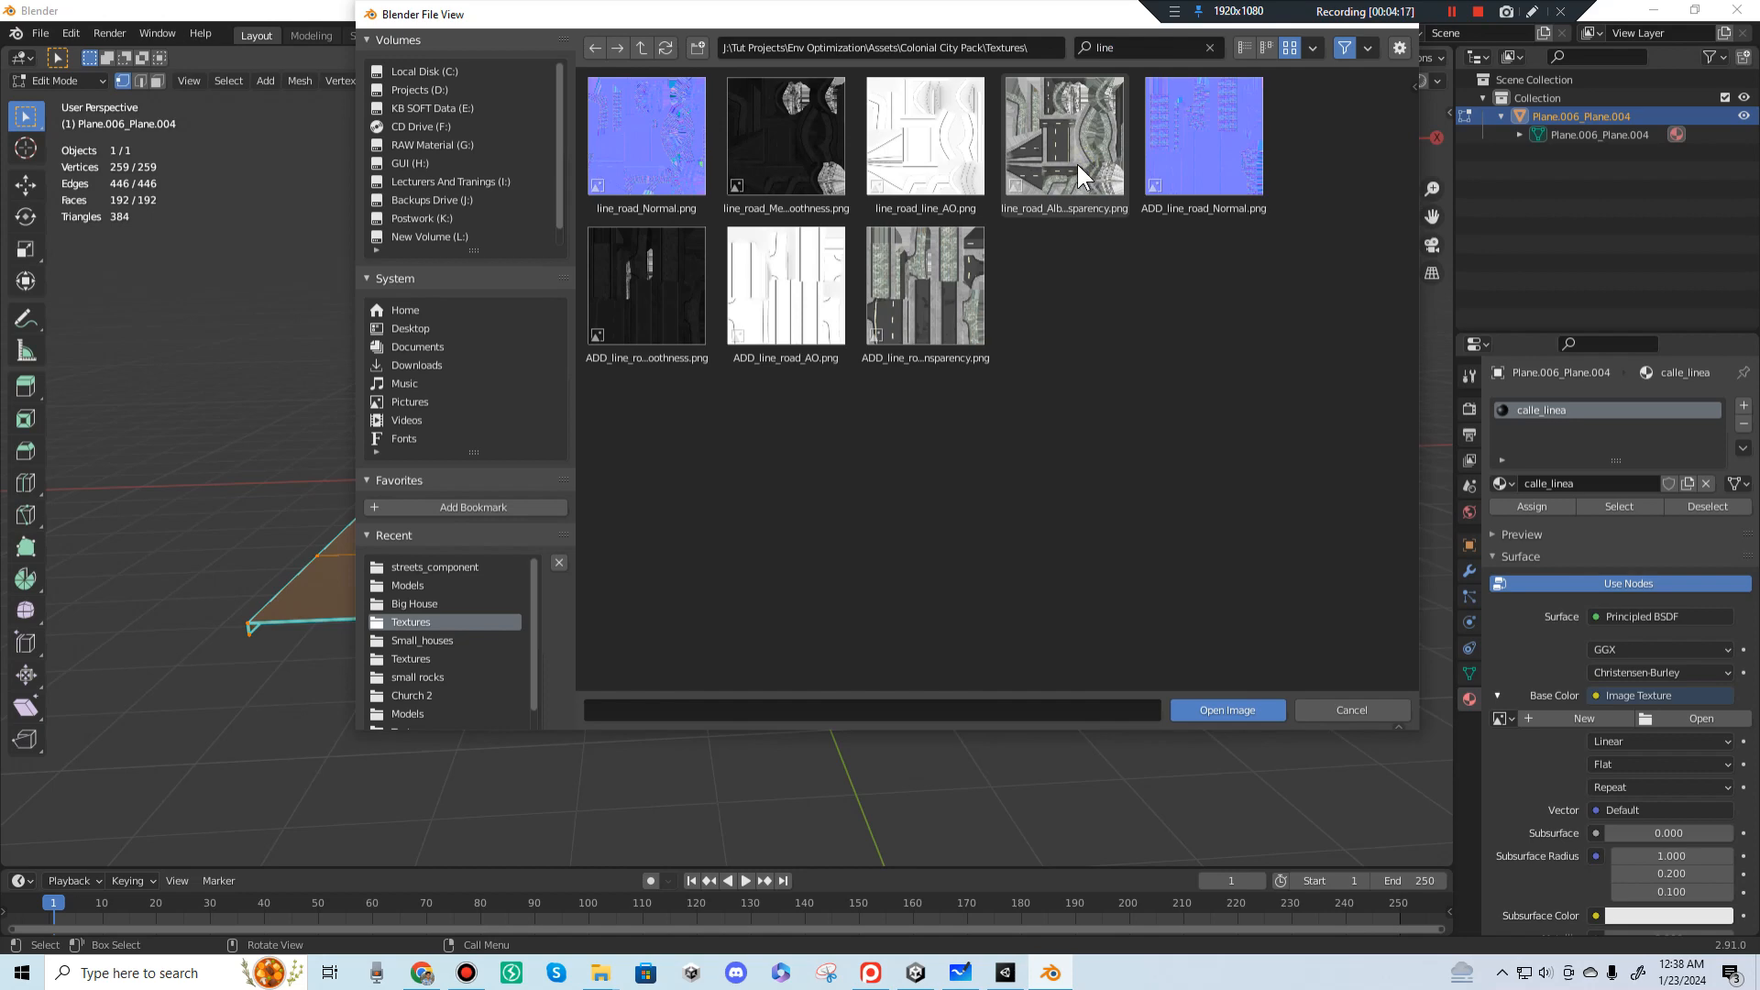
pyautogui.doubleClick(1076, 163)
pyautogui.moveTo(996, 393); pyautogui.dragTo(841, 423, button='middle')
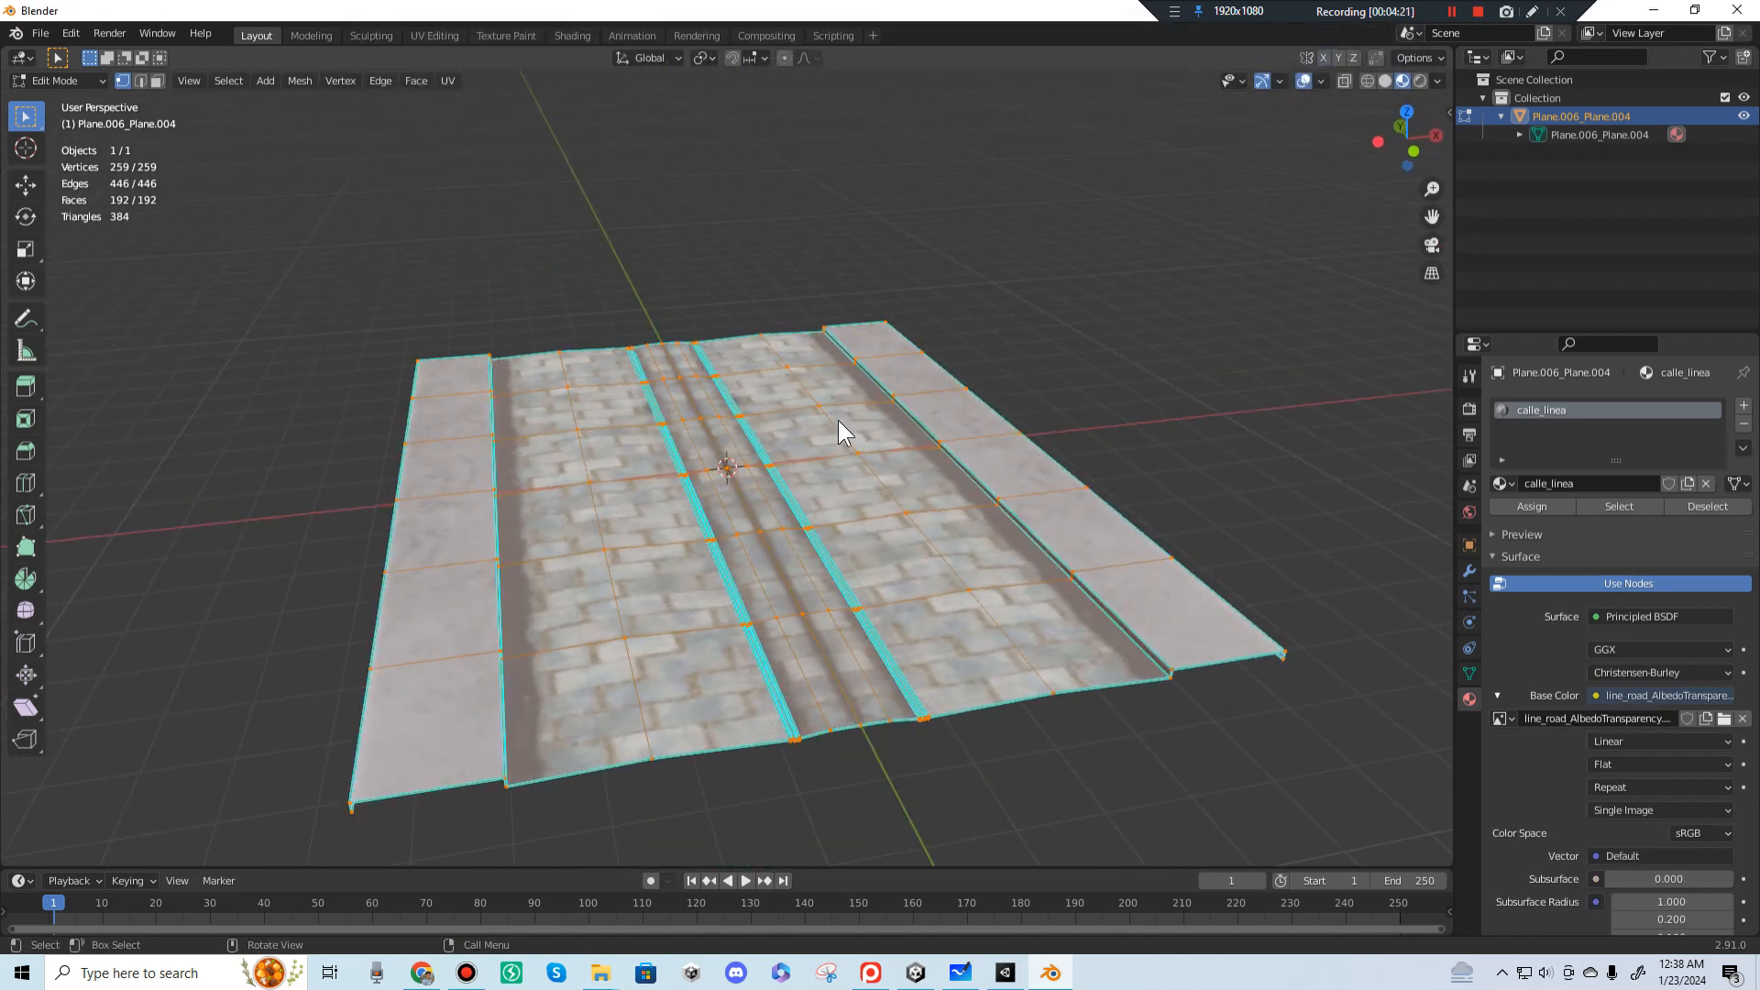
pyautogui.press('z')
pyautogui.click(833, 529)
pyautogui.rightClick(831, 518)
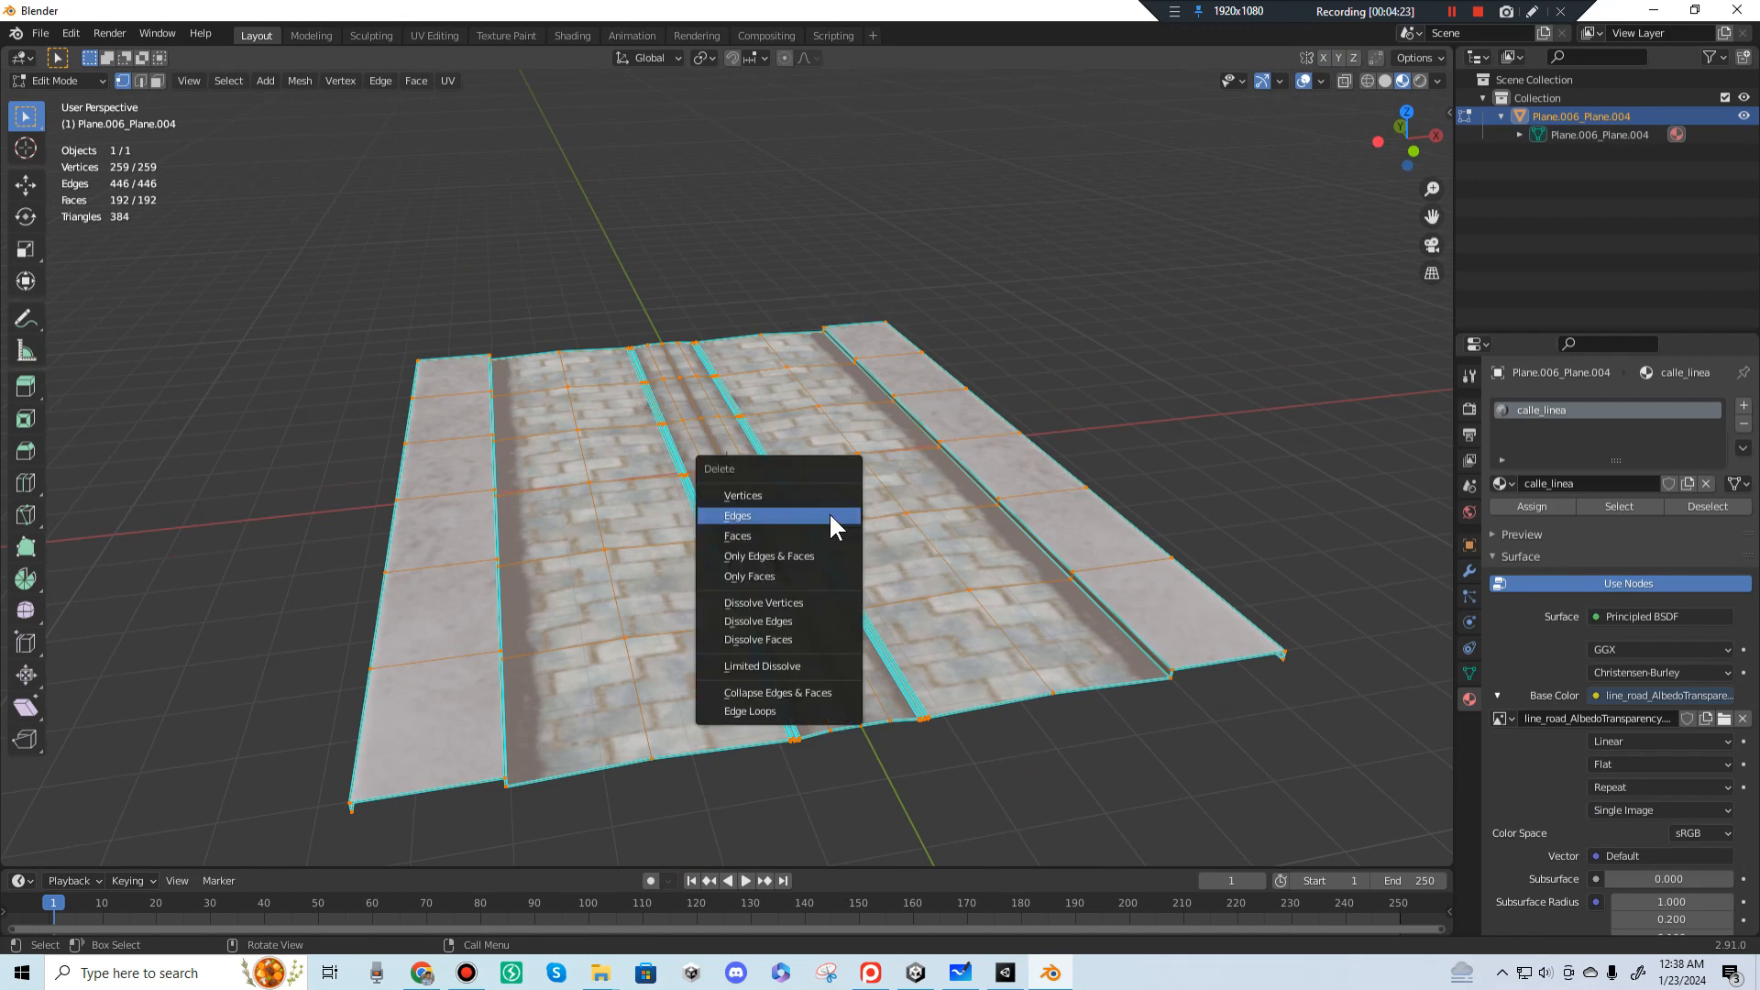
pyautogui.click(1087, 433)
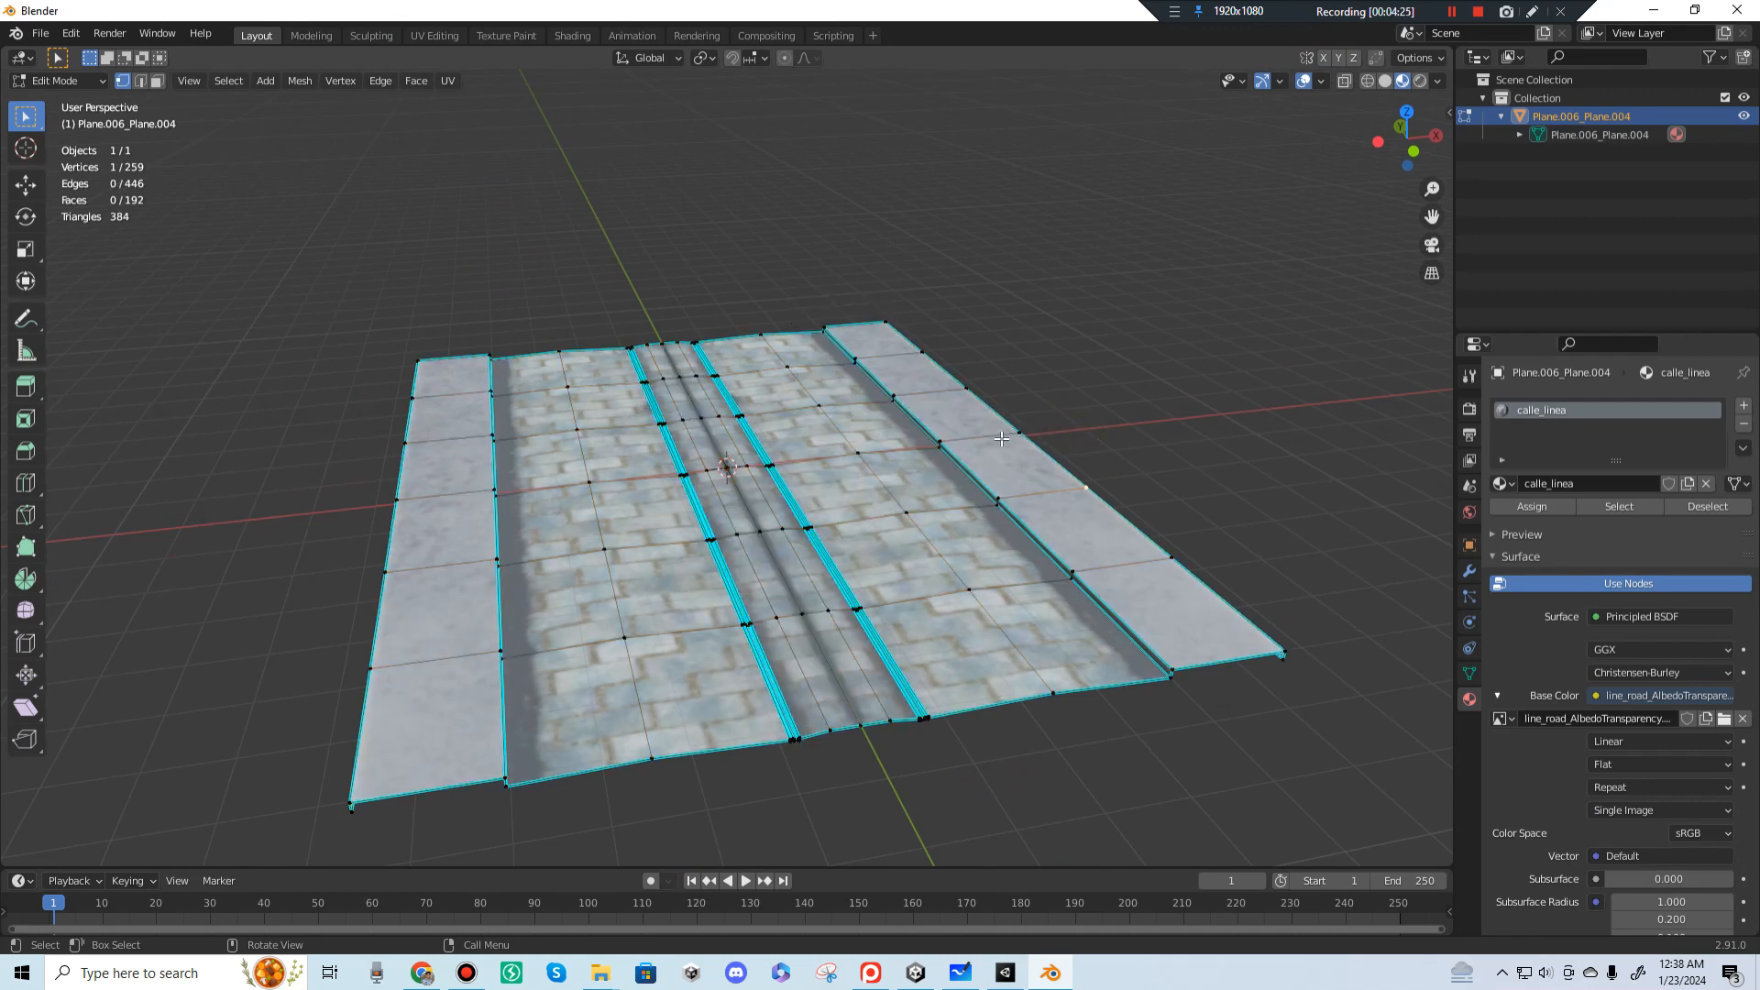
# Step: Switch to the UV Editing workspace and set the 3D view's shading to Material Preview, with the whole road texture in view
pyautogui.press('Tab')
pyautogui.moveTo(902, 443); pyautogui.dragTo(1102, 443, button='middle')
pyautogui.click(435, 35)
pyautogui.press('z')
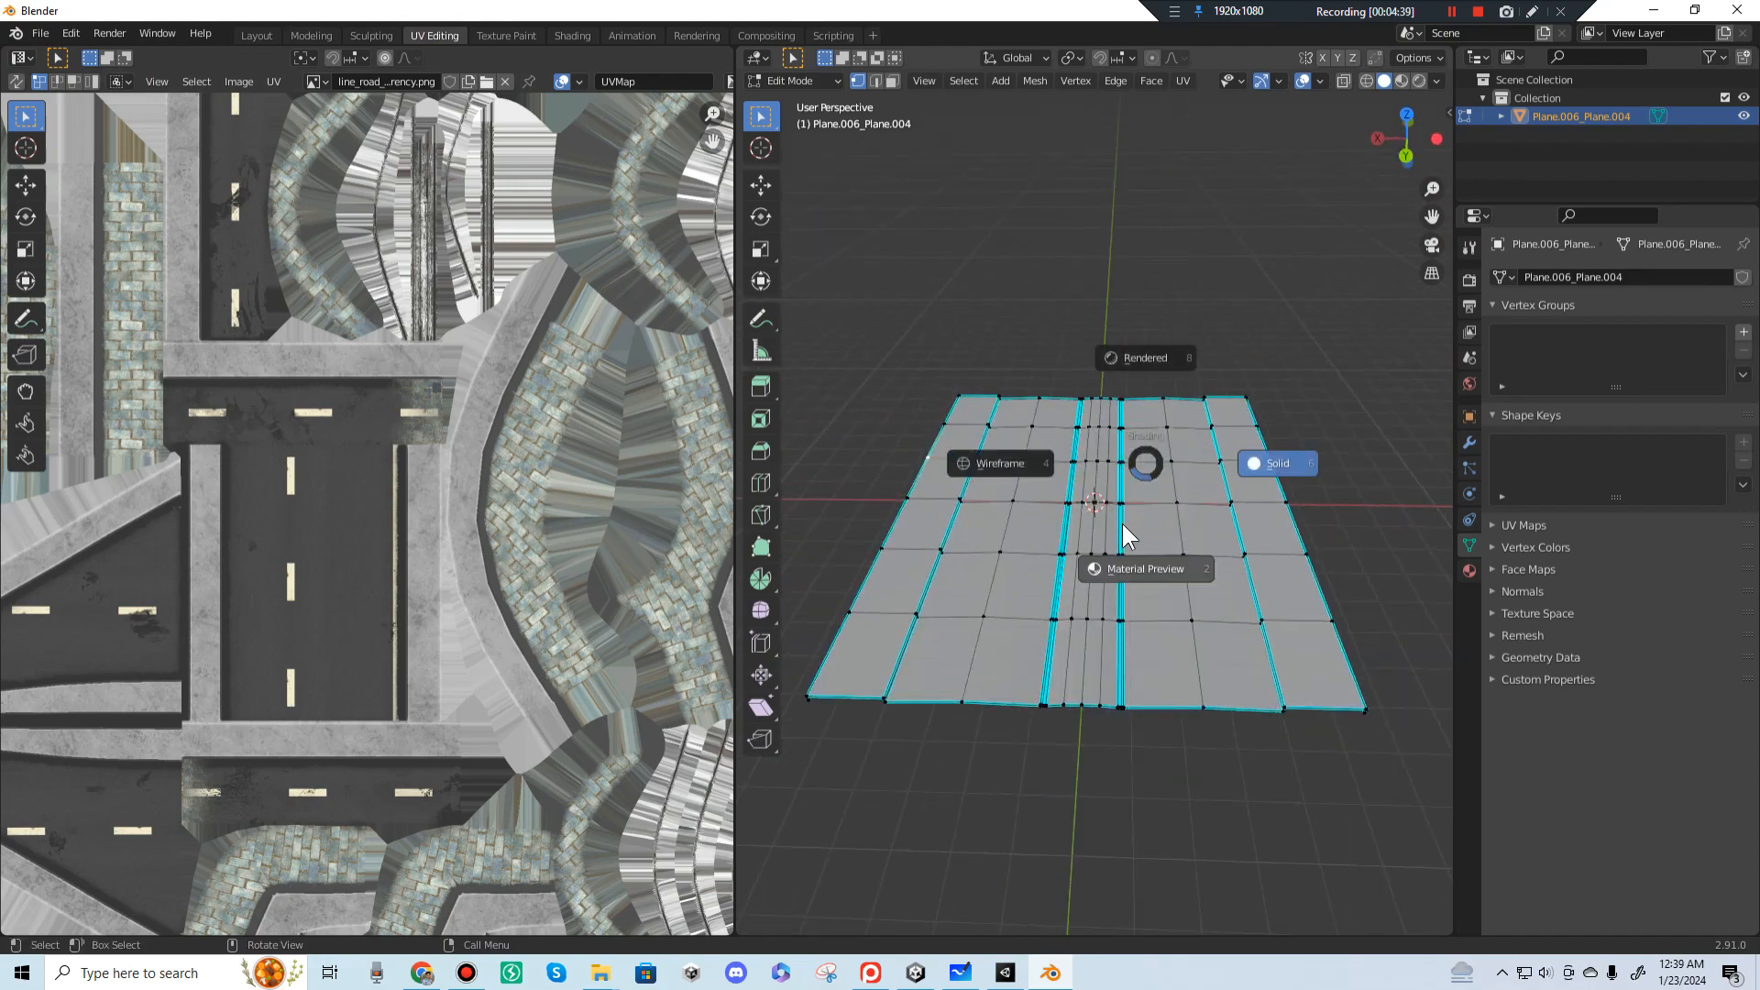
pyautogui.click(1135, 564)
pyautogui.scroll(-4, 465, 463)
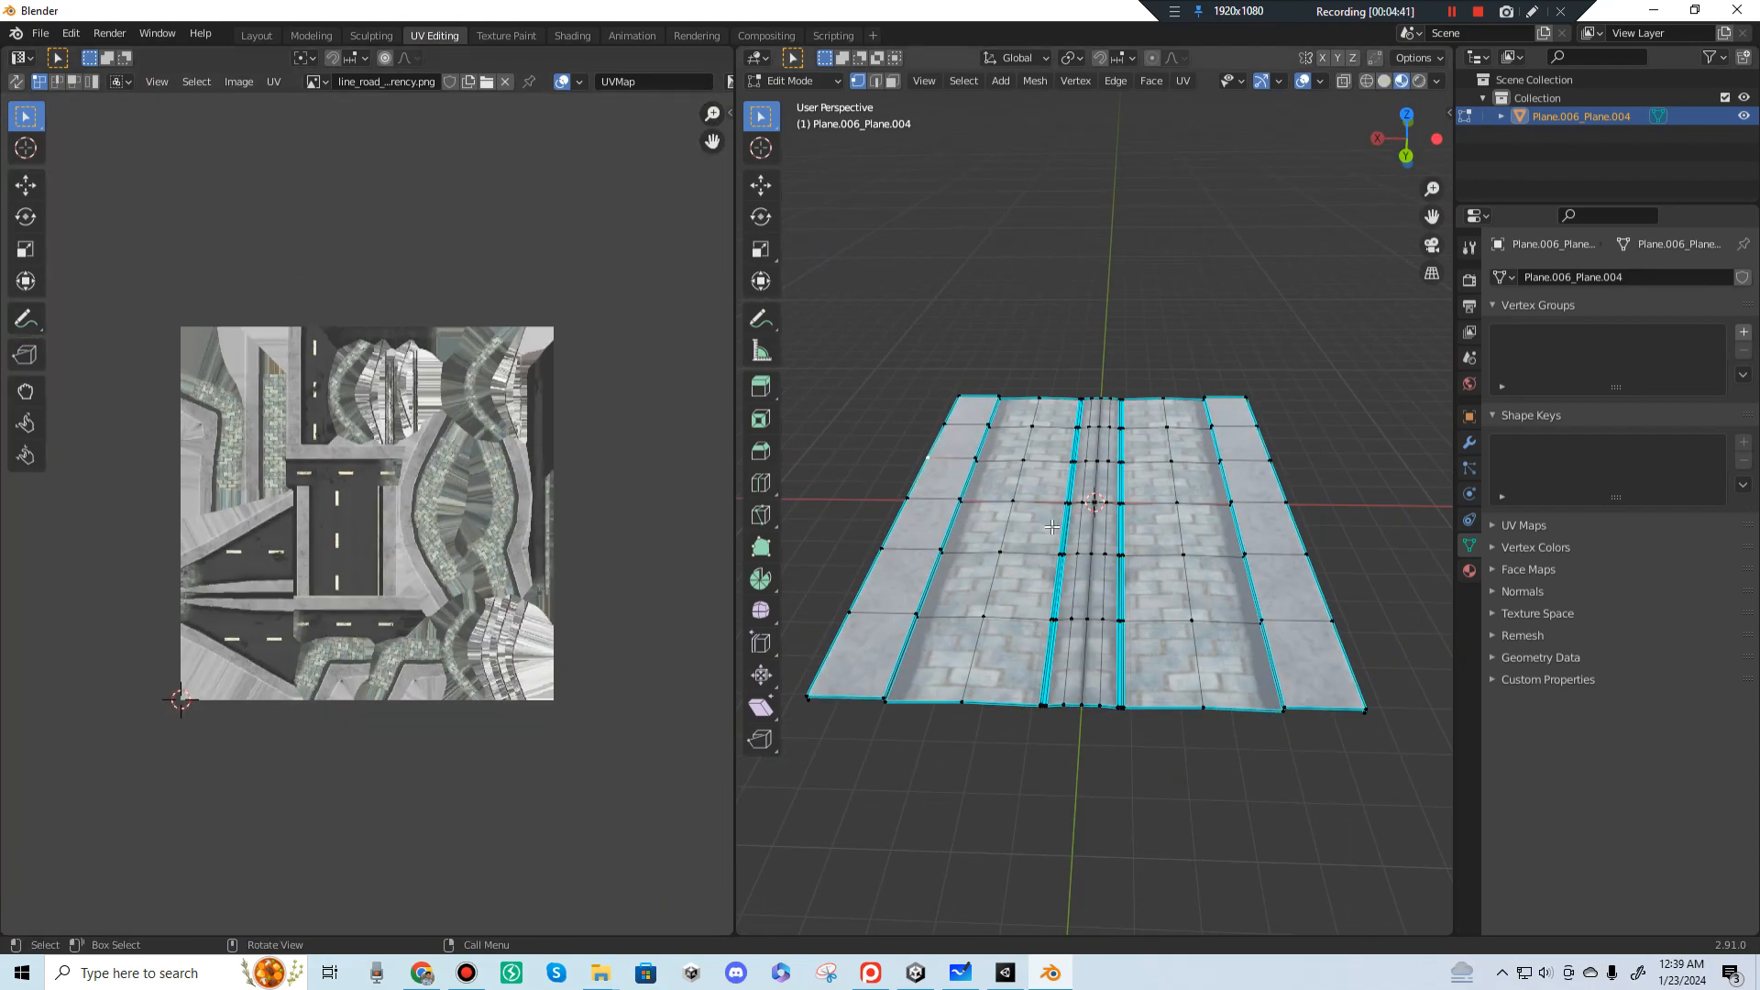
# Step: Select two adjacent paving faces beside the central rail strip and check where their UVs lie on the texture
pyautogui.scroll(2, 1017, 478)
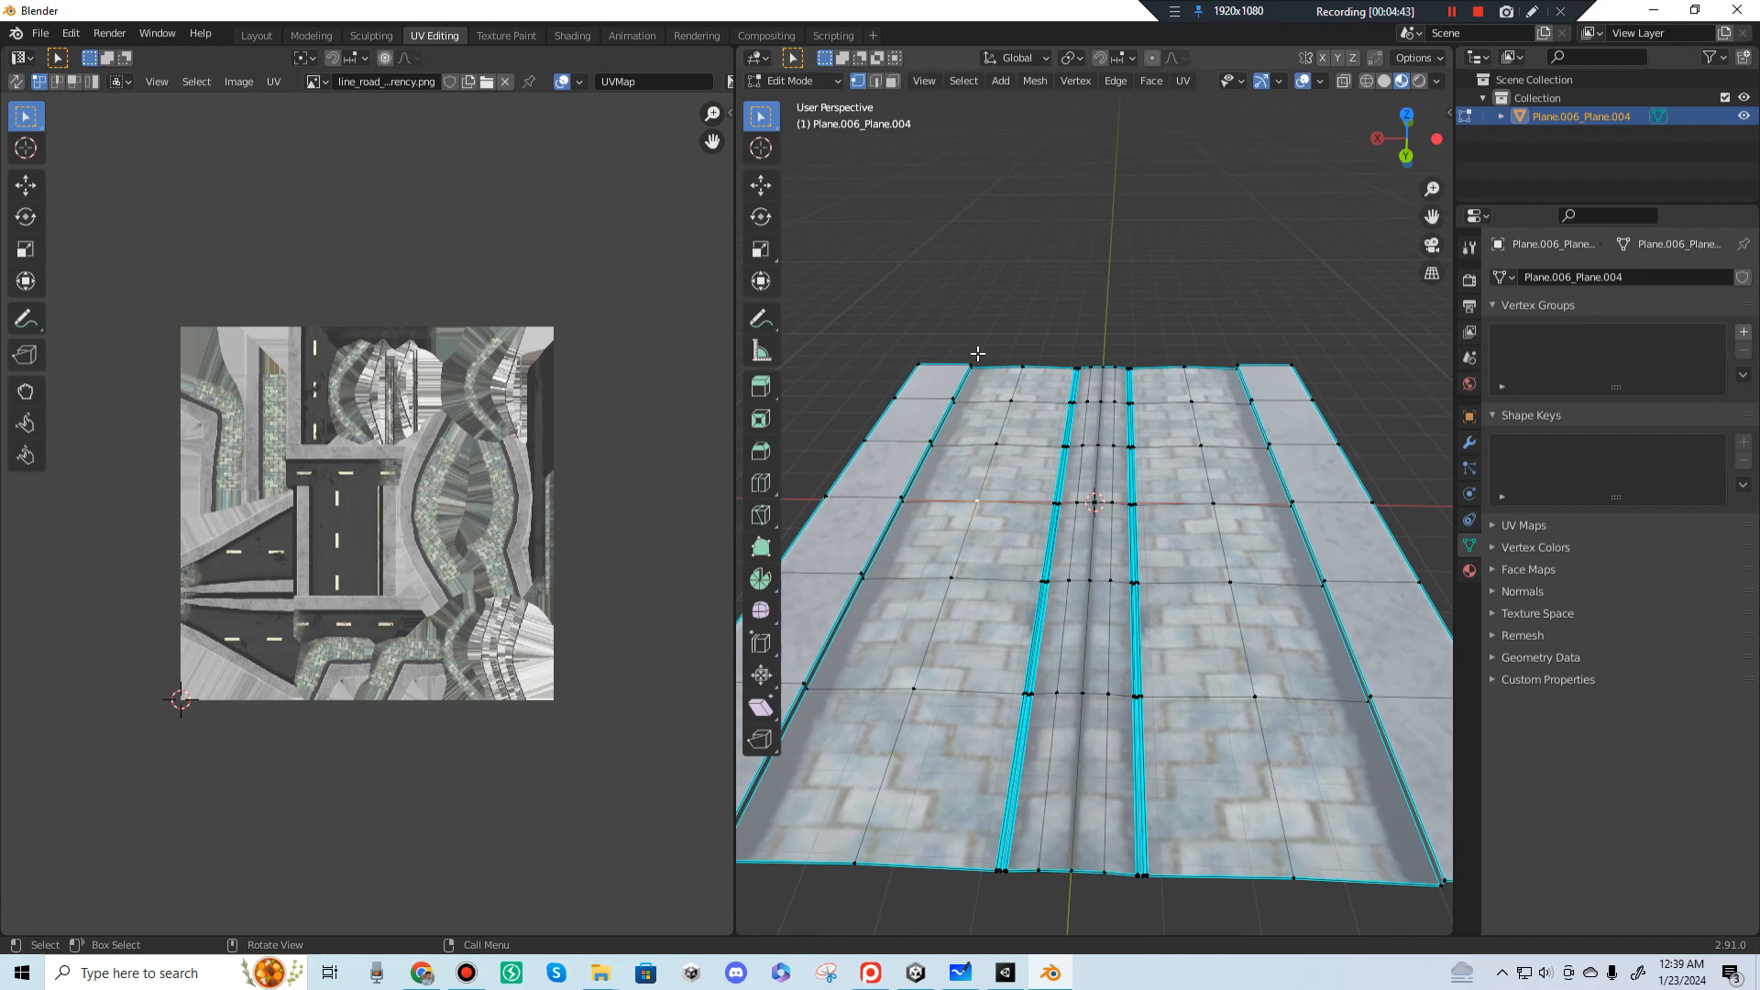
pyautogui.click(979, 541)
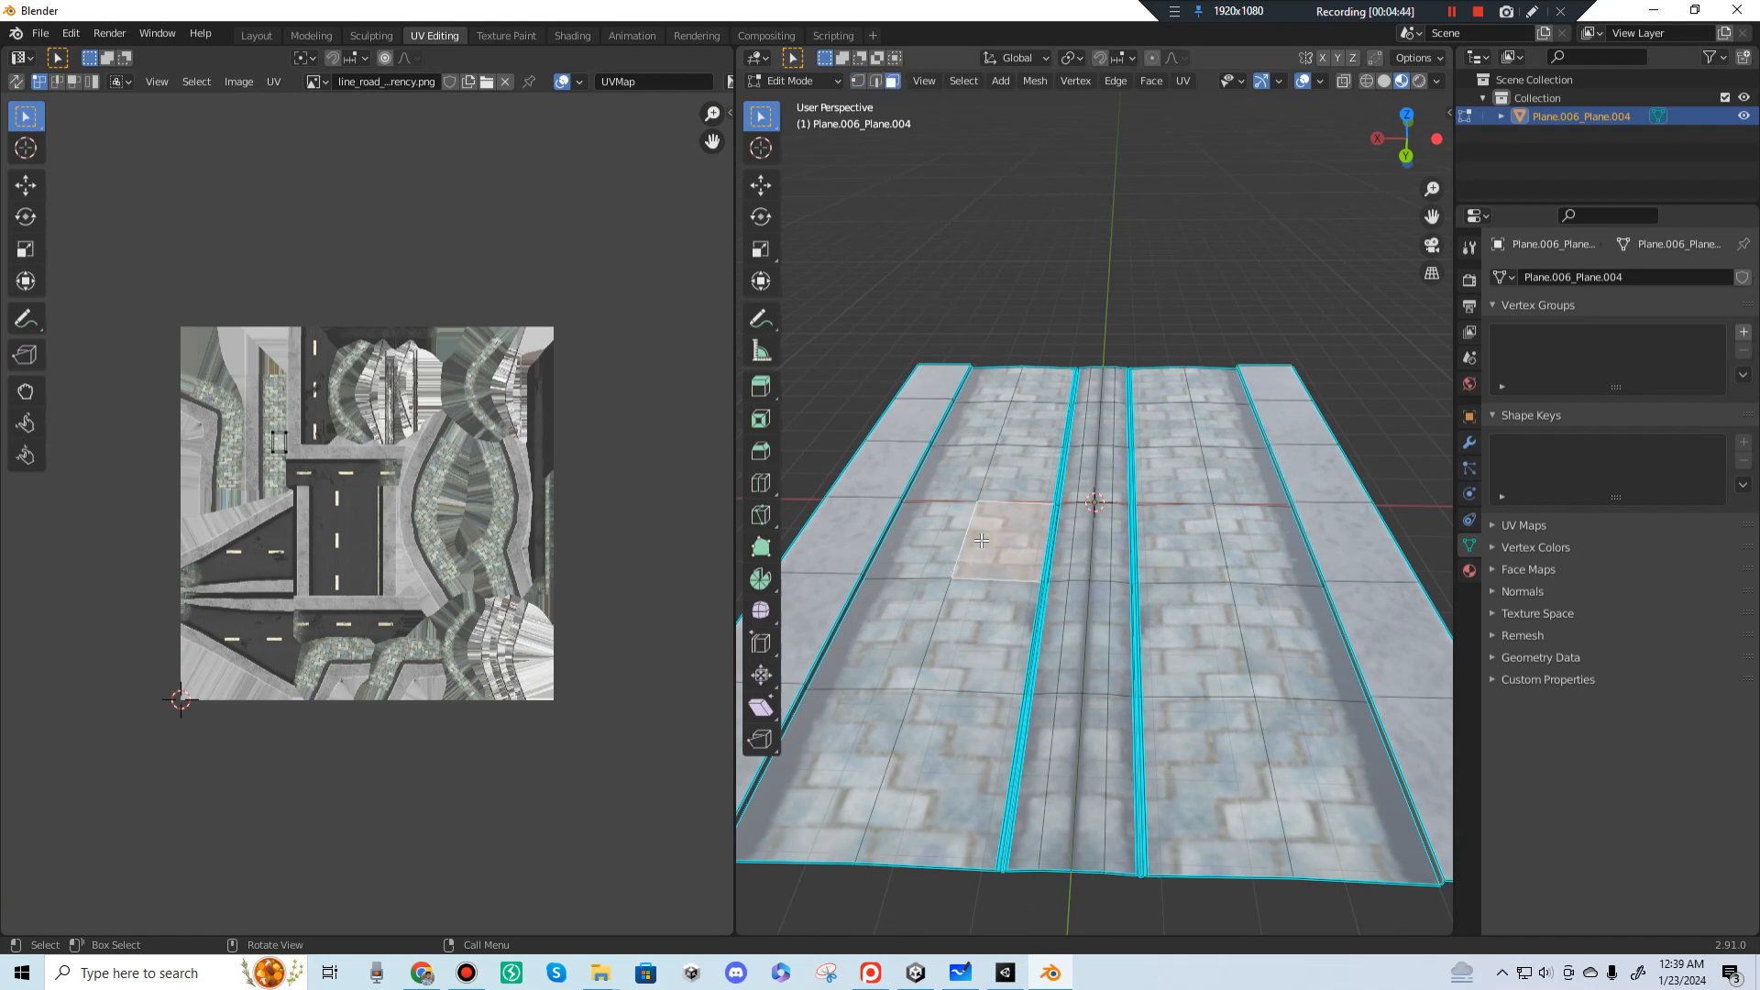
pyautogui.keyDown('shift'); pyautogui.click(1000, 469); pyautogui.keyUp('shift')
pyautogui.scroll(4, 229, 383)
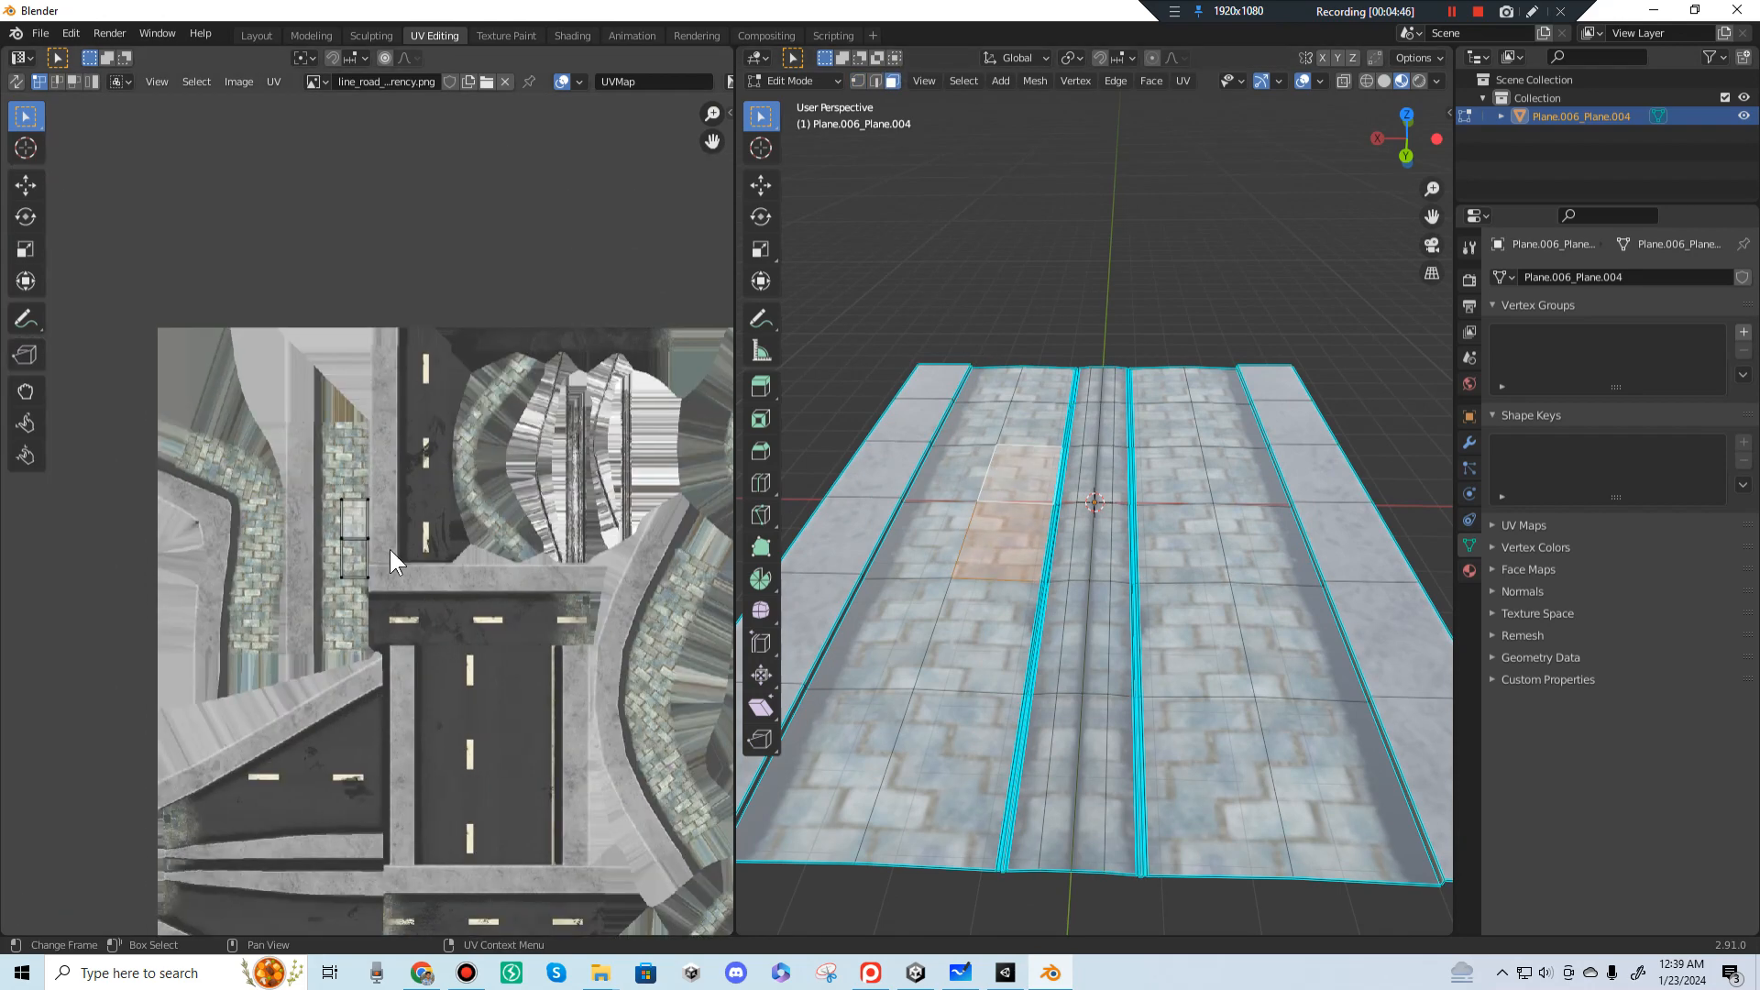
# Step: Select the central rail strip's faces around the origin and examine their UV placement on the road texture
pyautogui.click(1084, 543)
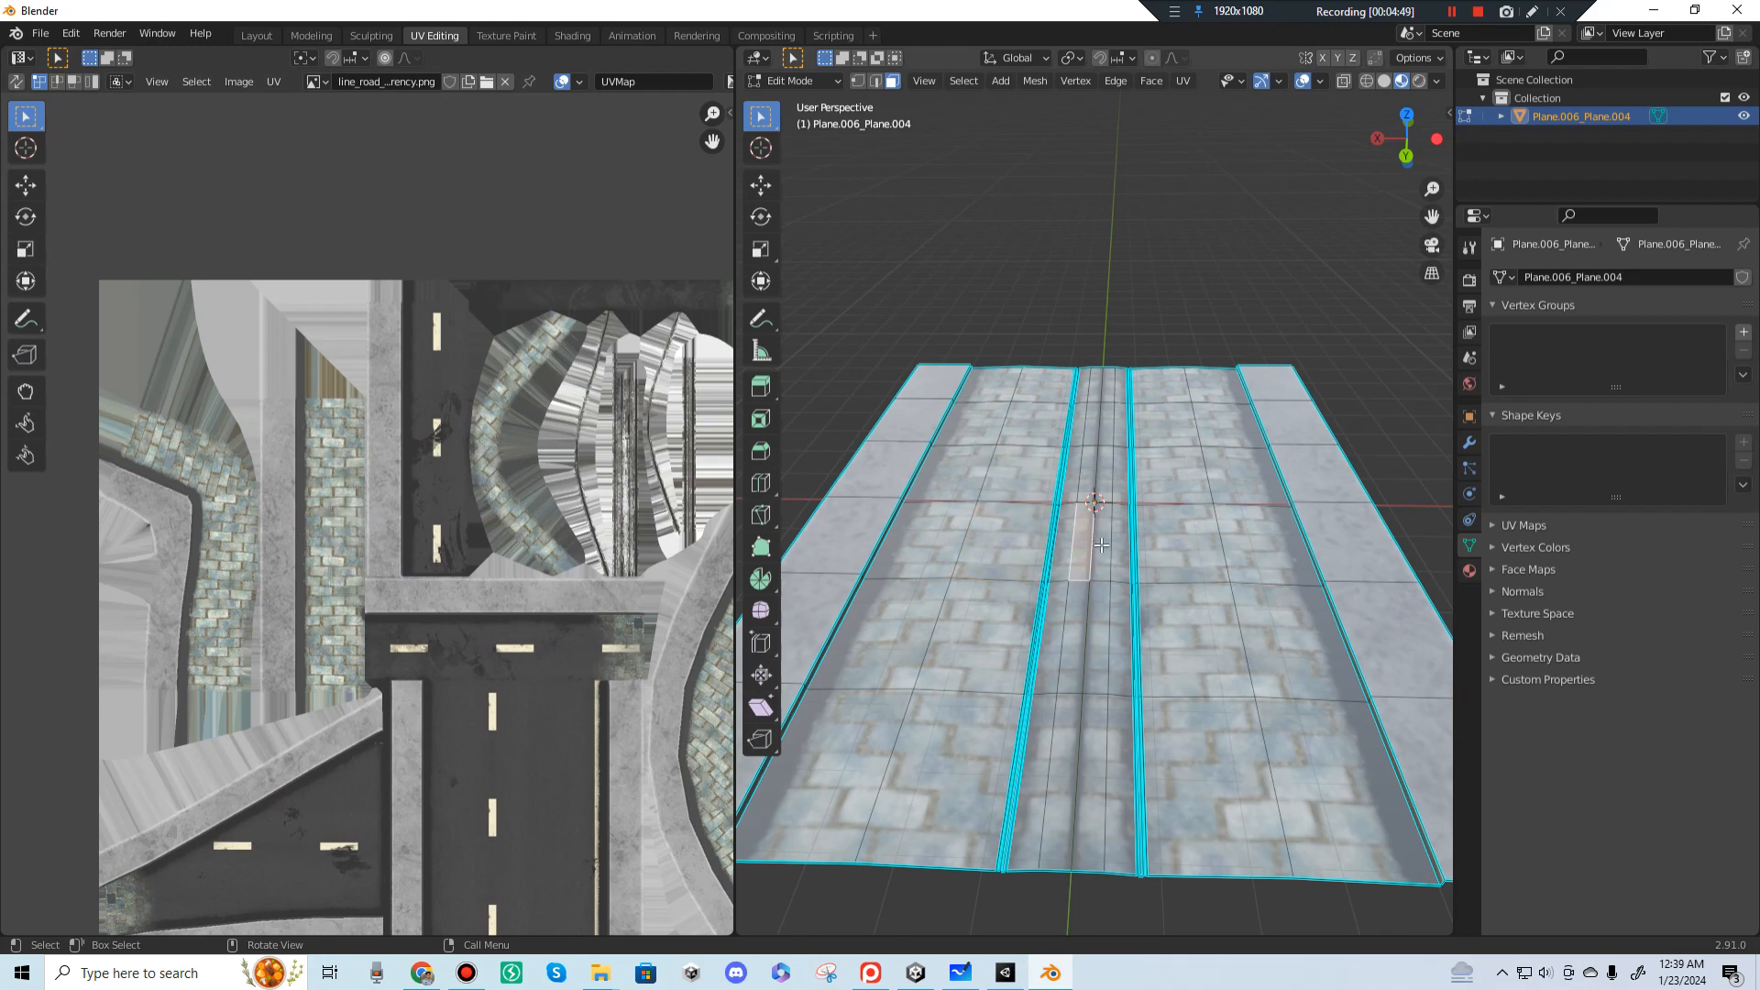
pyautogui.scroll(-3, 436, 585)
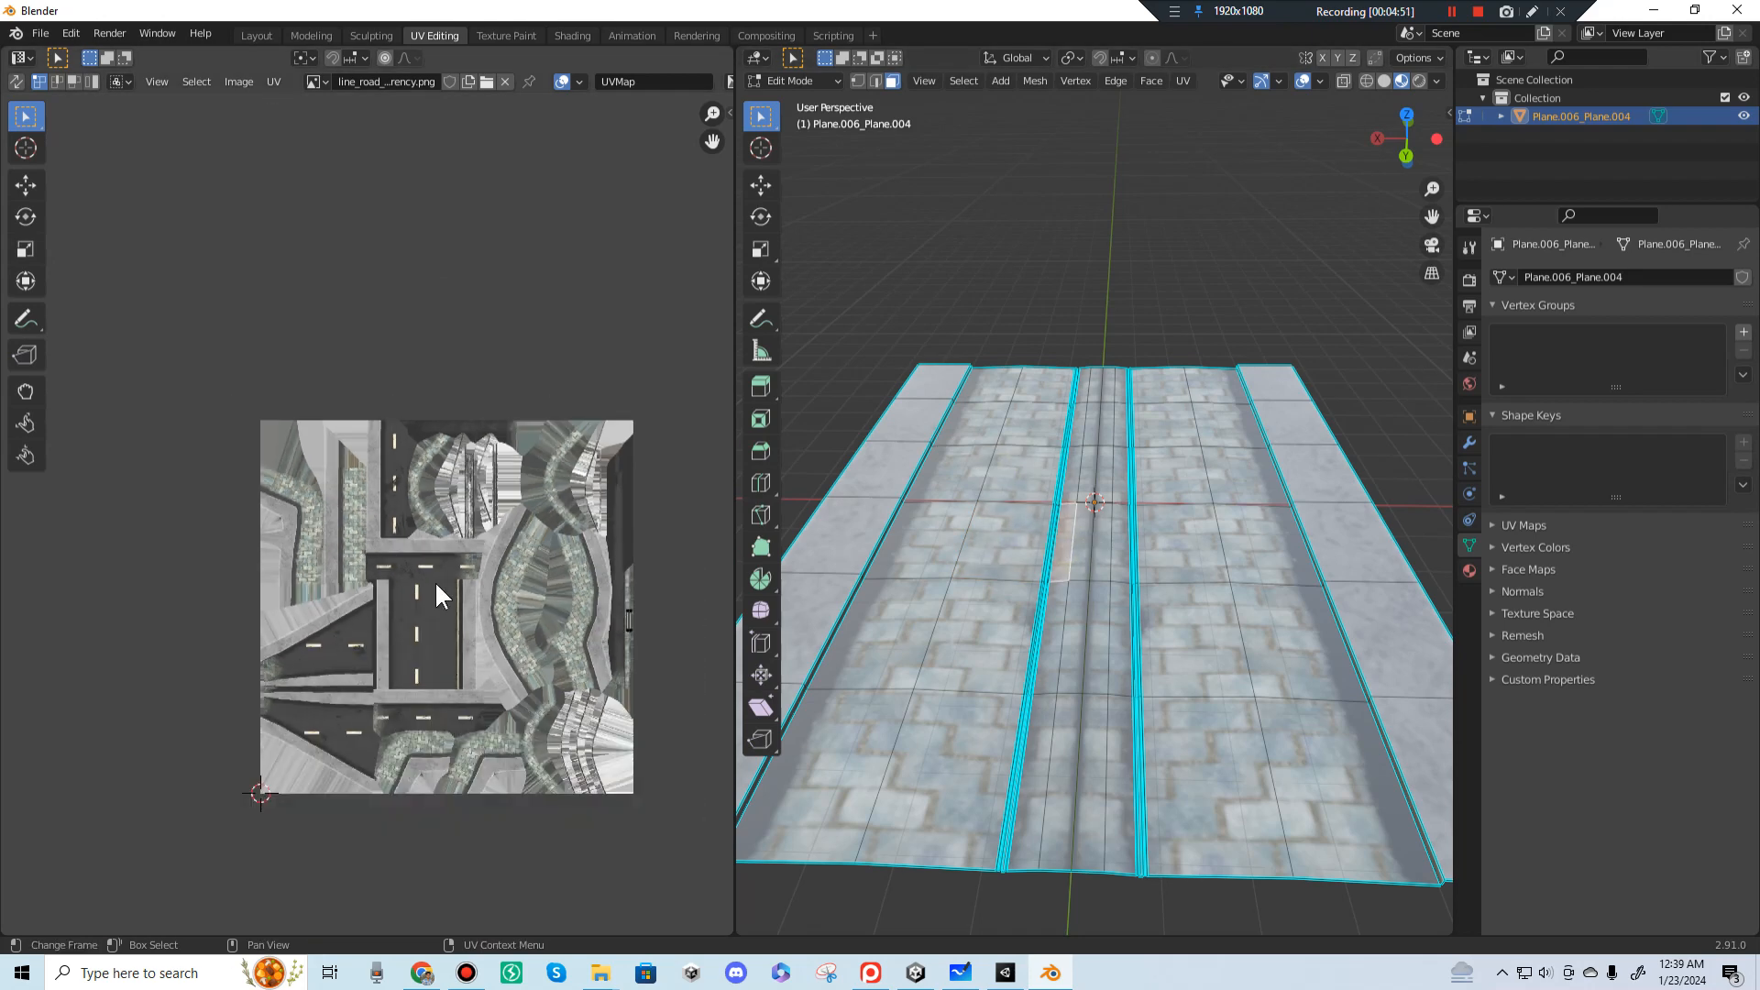
pyautogui.scroll(2, 972, 520)
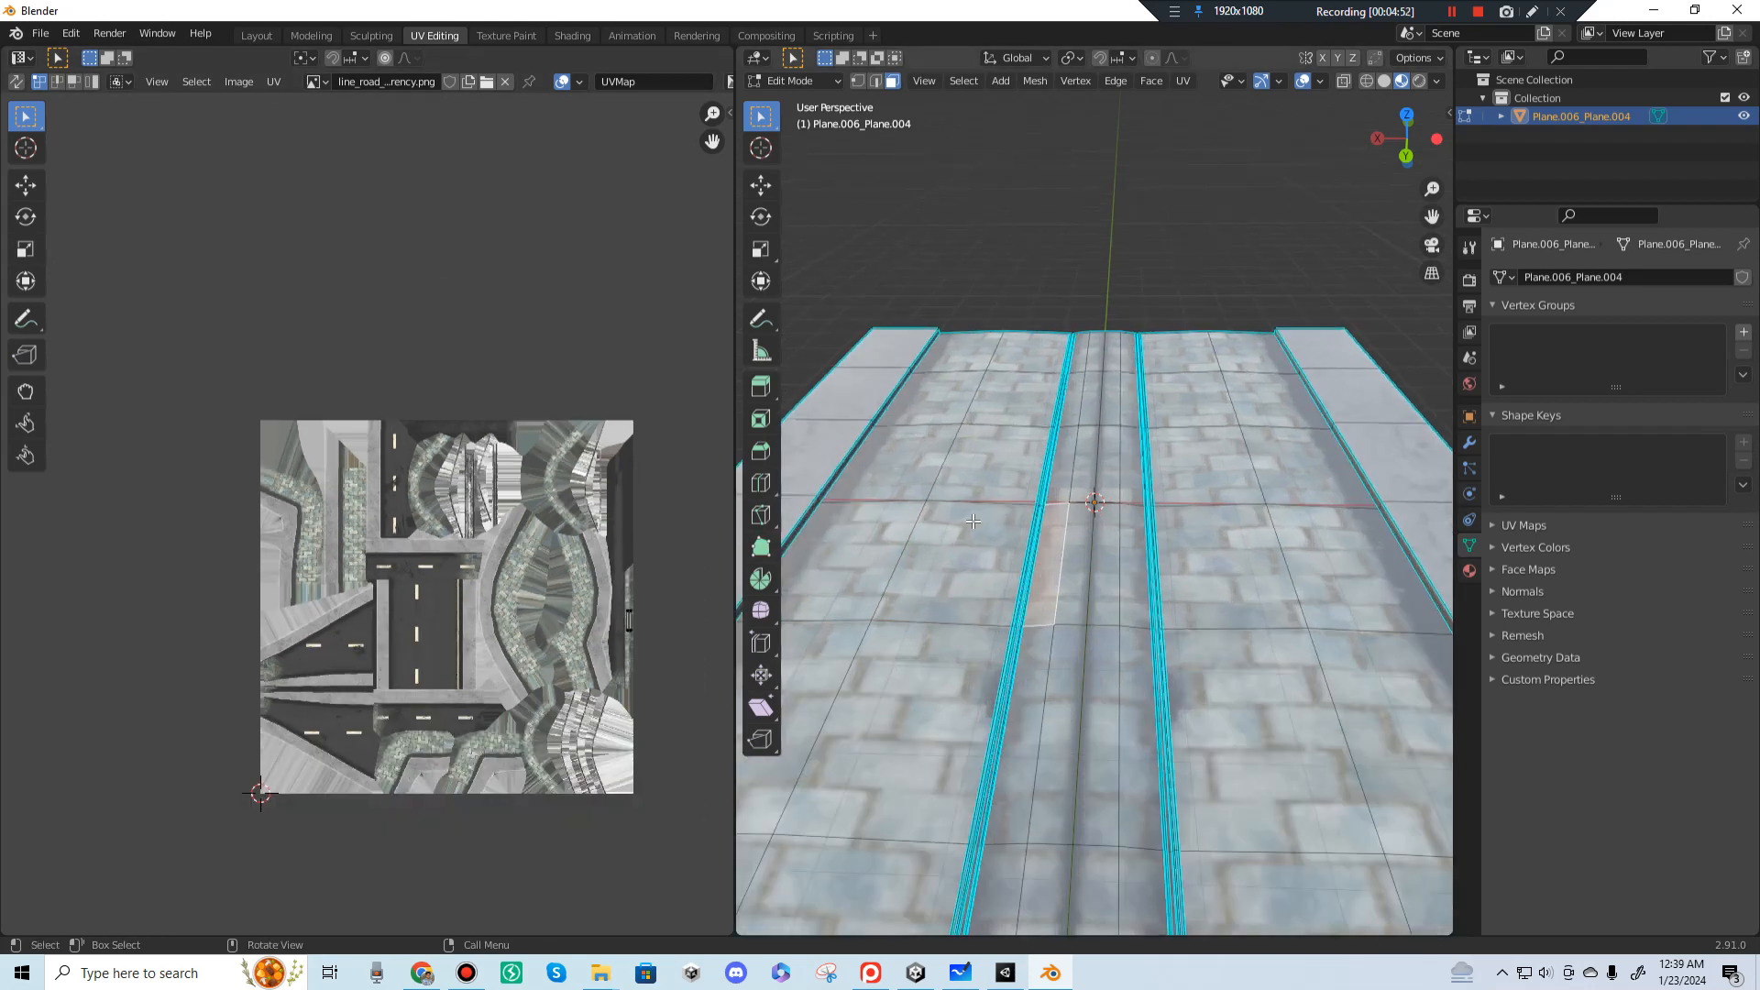
pyautogui.keyDown('shift'); pyautogui.click(1100, 555); pyautogui.keyUp('shift')
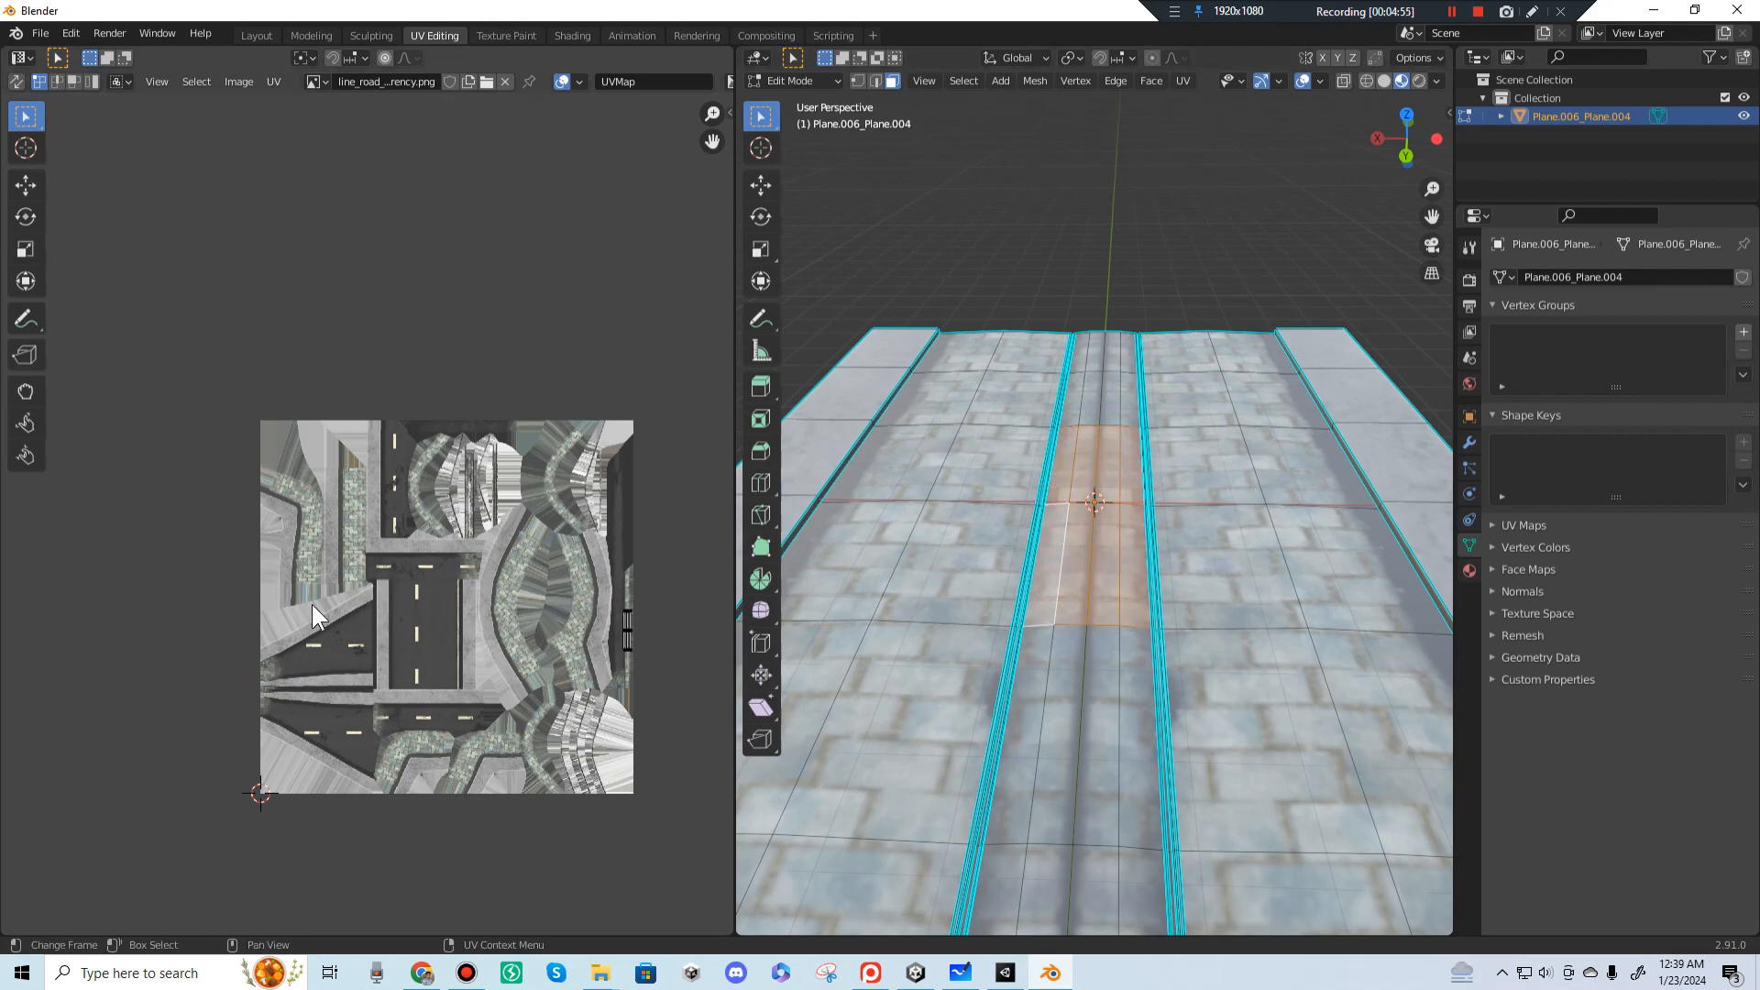
pyautogui.scroll(5, 574, 624)
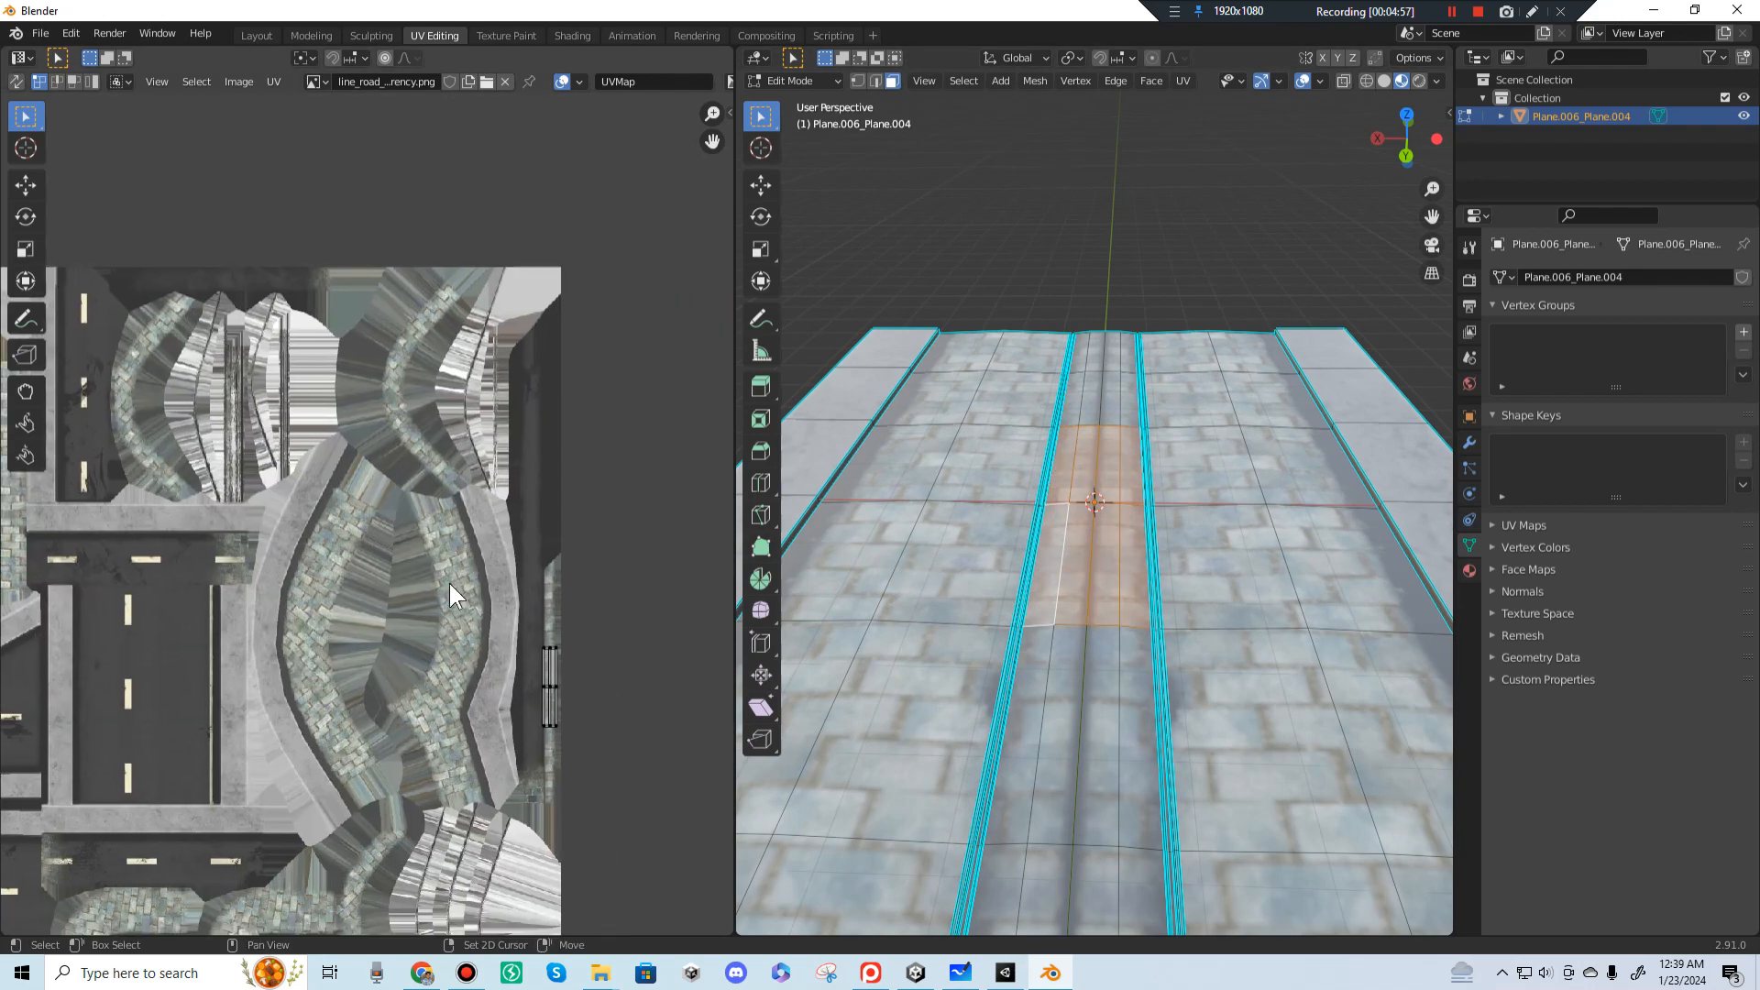
pyautogui.moveTo(538, 617); pyautogui.dragTo(314, 495, button='middle')
pyautogui.scroll(3, 364, 550)
pyautogui.moveTo(479, 635); pyautogui.dragTo(426, 532, button='middle')
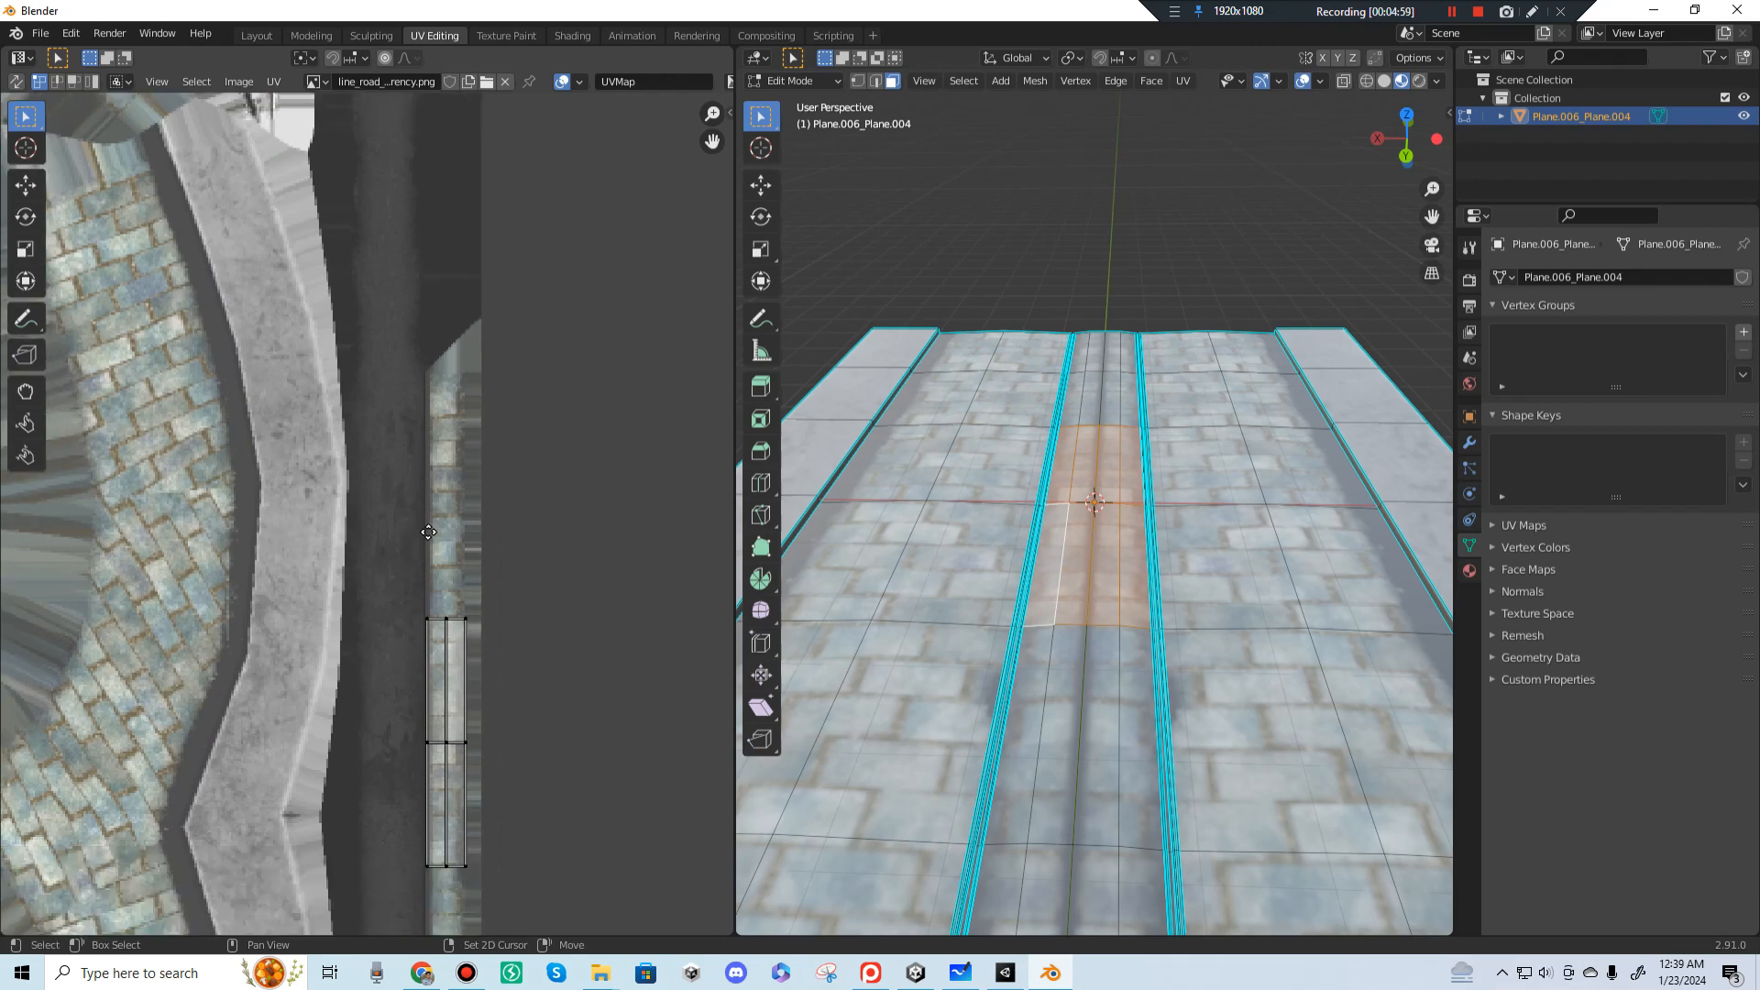
pyautogui.scroll(4, 422, 533)
pyautogui.moveTo(547, 646); pyautogui.dragTo(445, 399, button='middle')
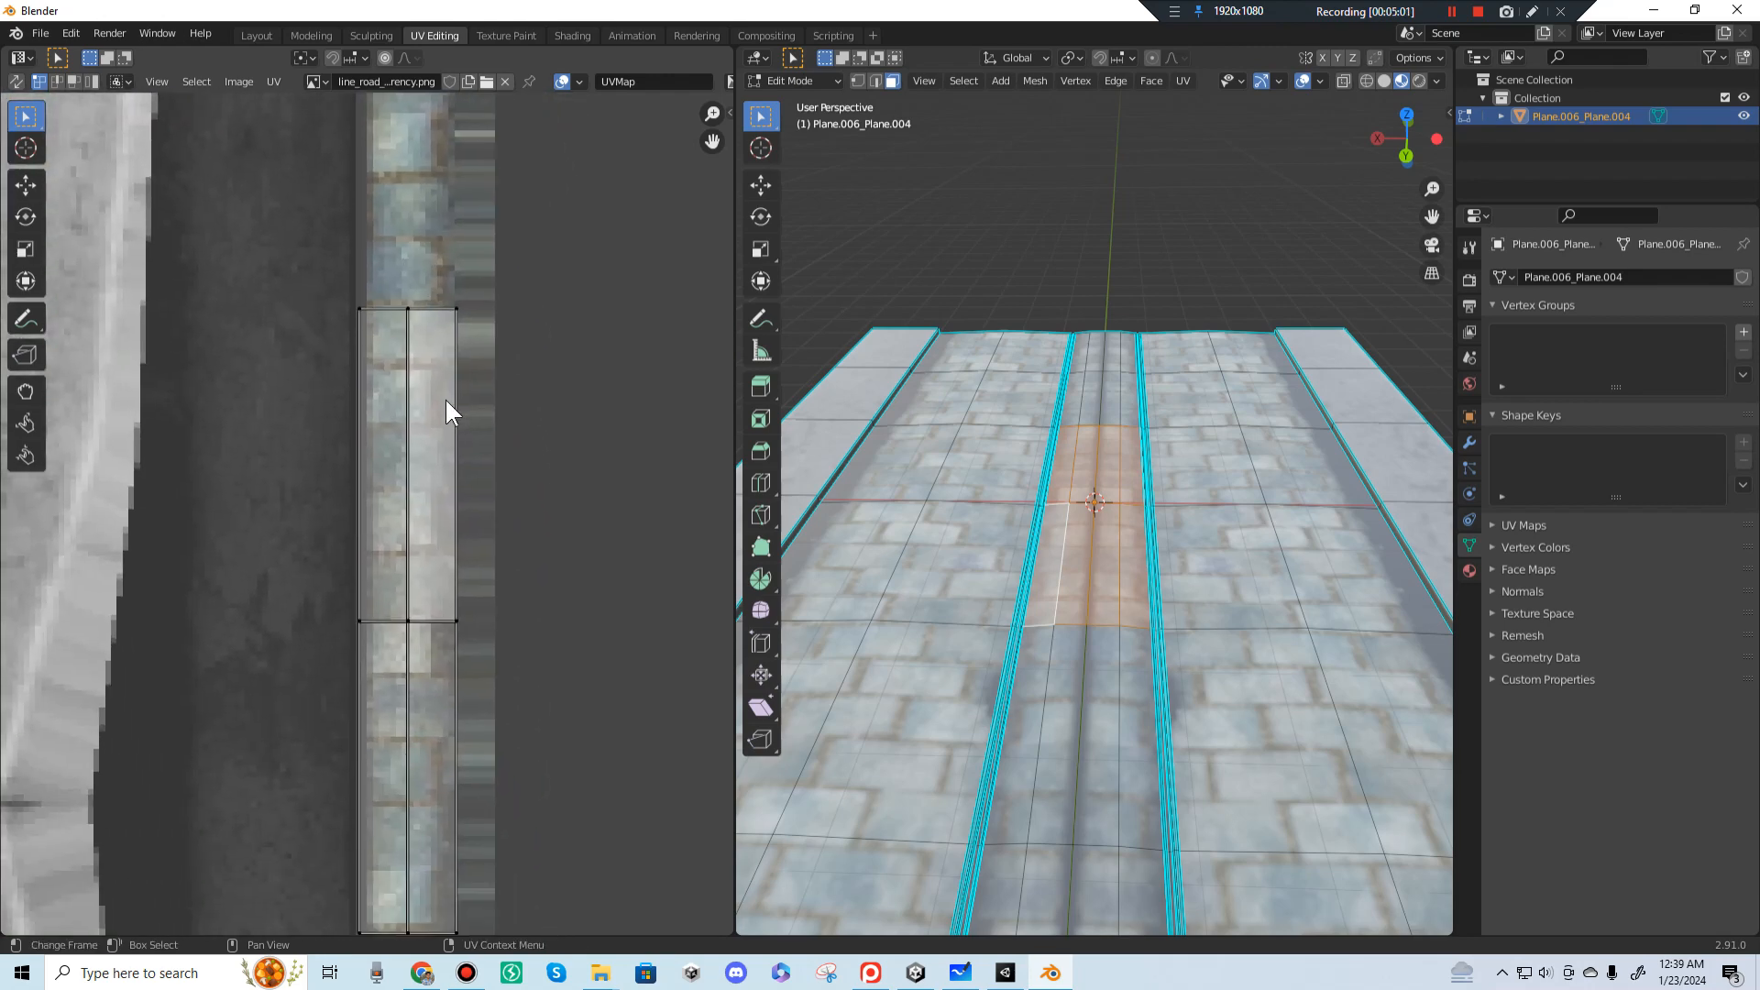
pyautogui.scroll(-9, 446, 401)
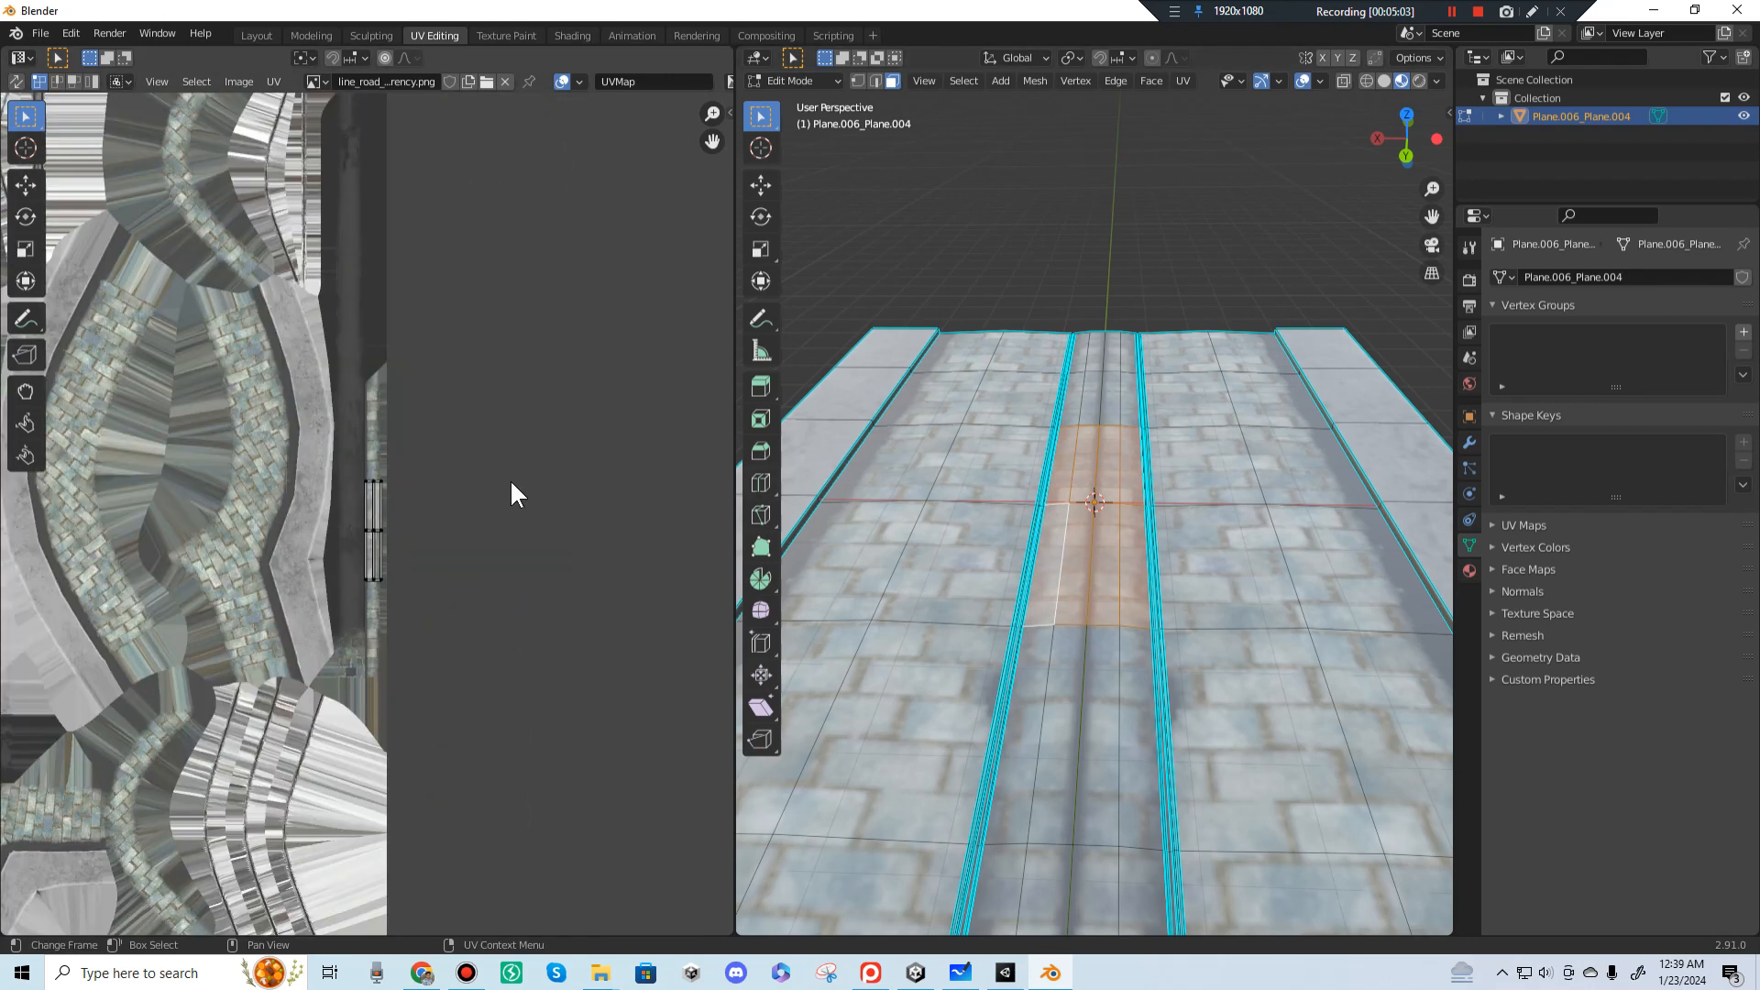
pyautogui.scroll(2, 385, 467)
pyautogui.scroll(-5, 1061, 404)
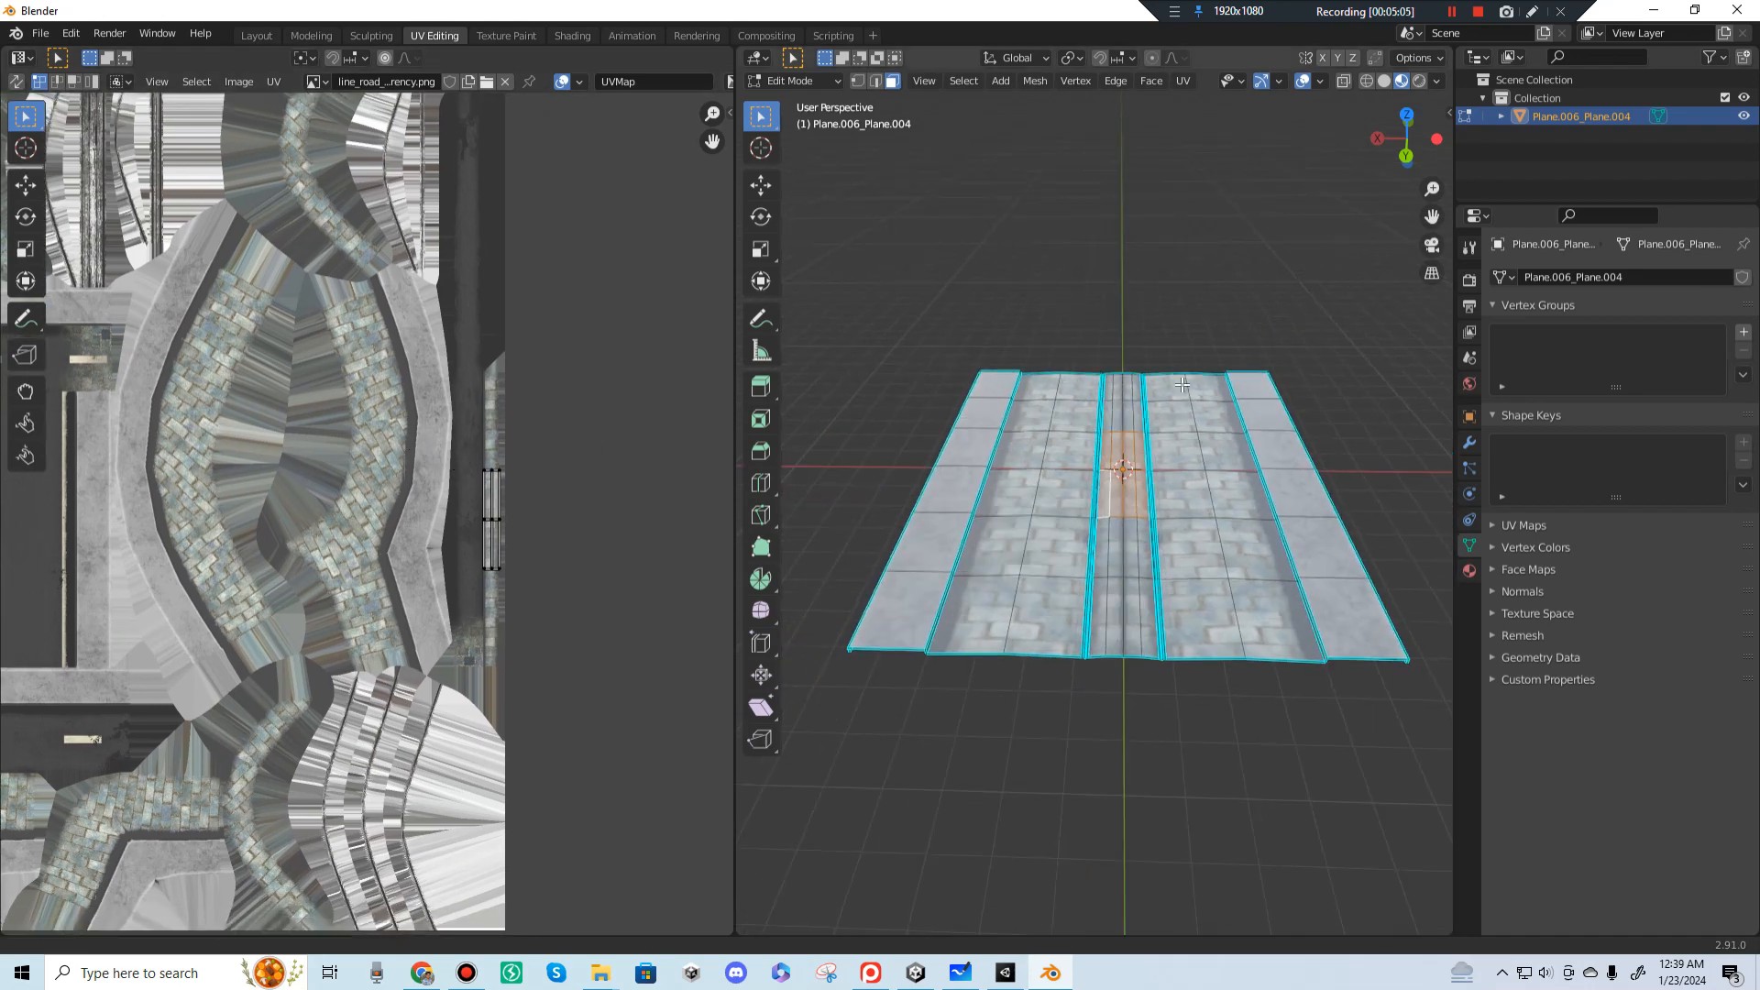
# Step: Select the paving faces along half of one lane and compare their UV area with the whole texture
pyautogui.moveTo(1061, 404); pyautogui.dragTo(1256, 520, button='middle')
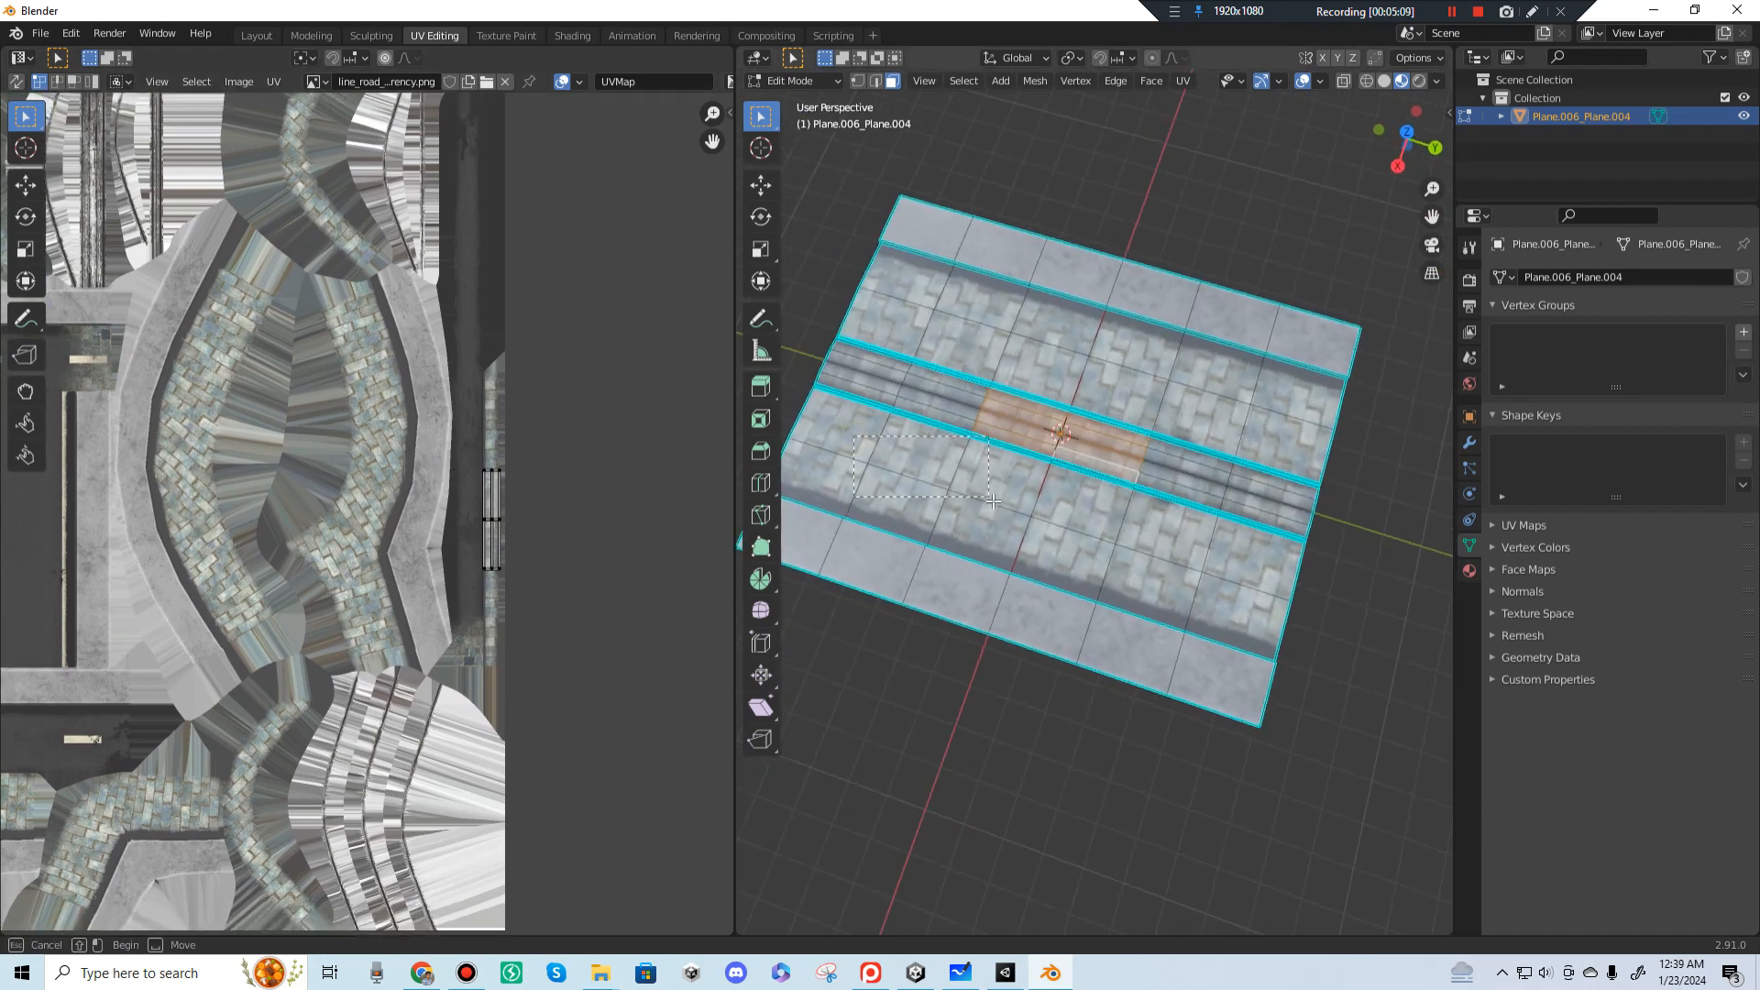
pyautogui.click(854, 436)
pyautogui.scroll(-3, 173, 394)
pyautogui.moveTo(177, 399); pyautogui.dragTo(339, 554, button='middle')
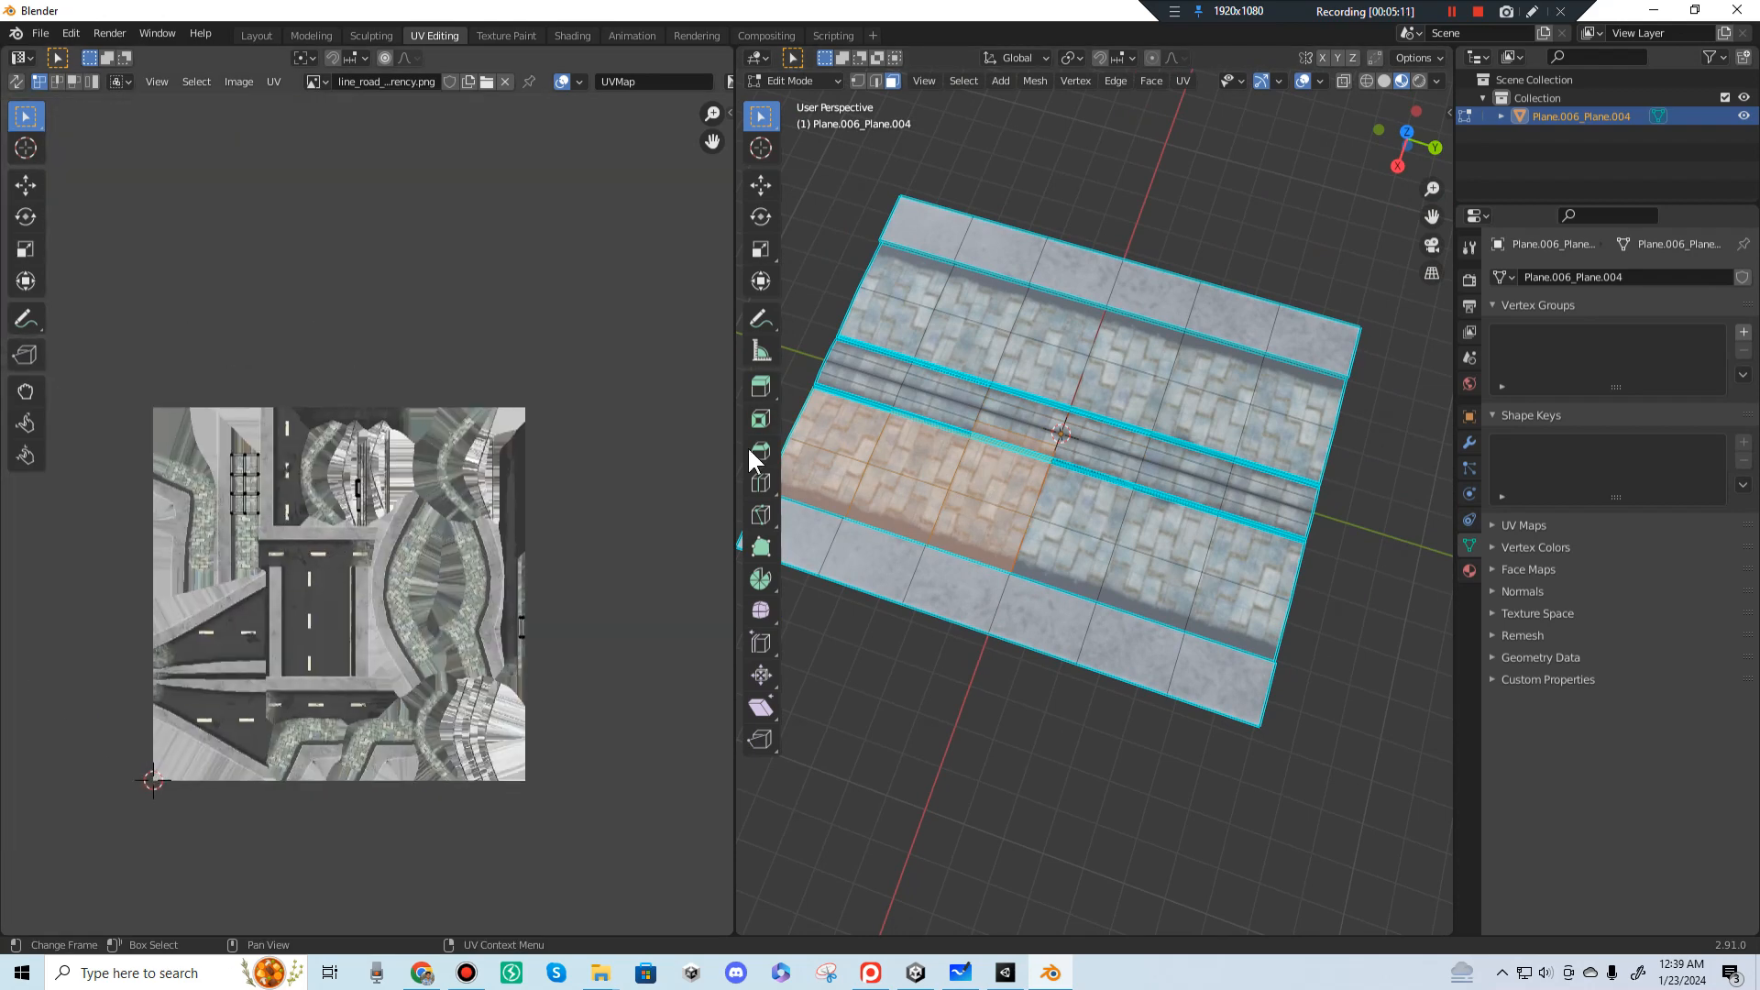
pyautogui.scroll(3, 1137, 437)
# Step: Show the mesh statistics overlay and dissolve the twelve paving faces of the lane on the positive X side into one face
pyautogui.click(1408, 131)
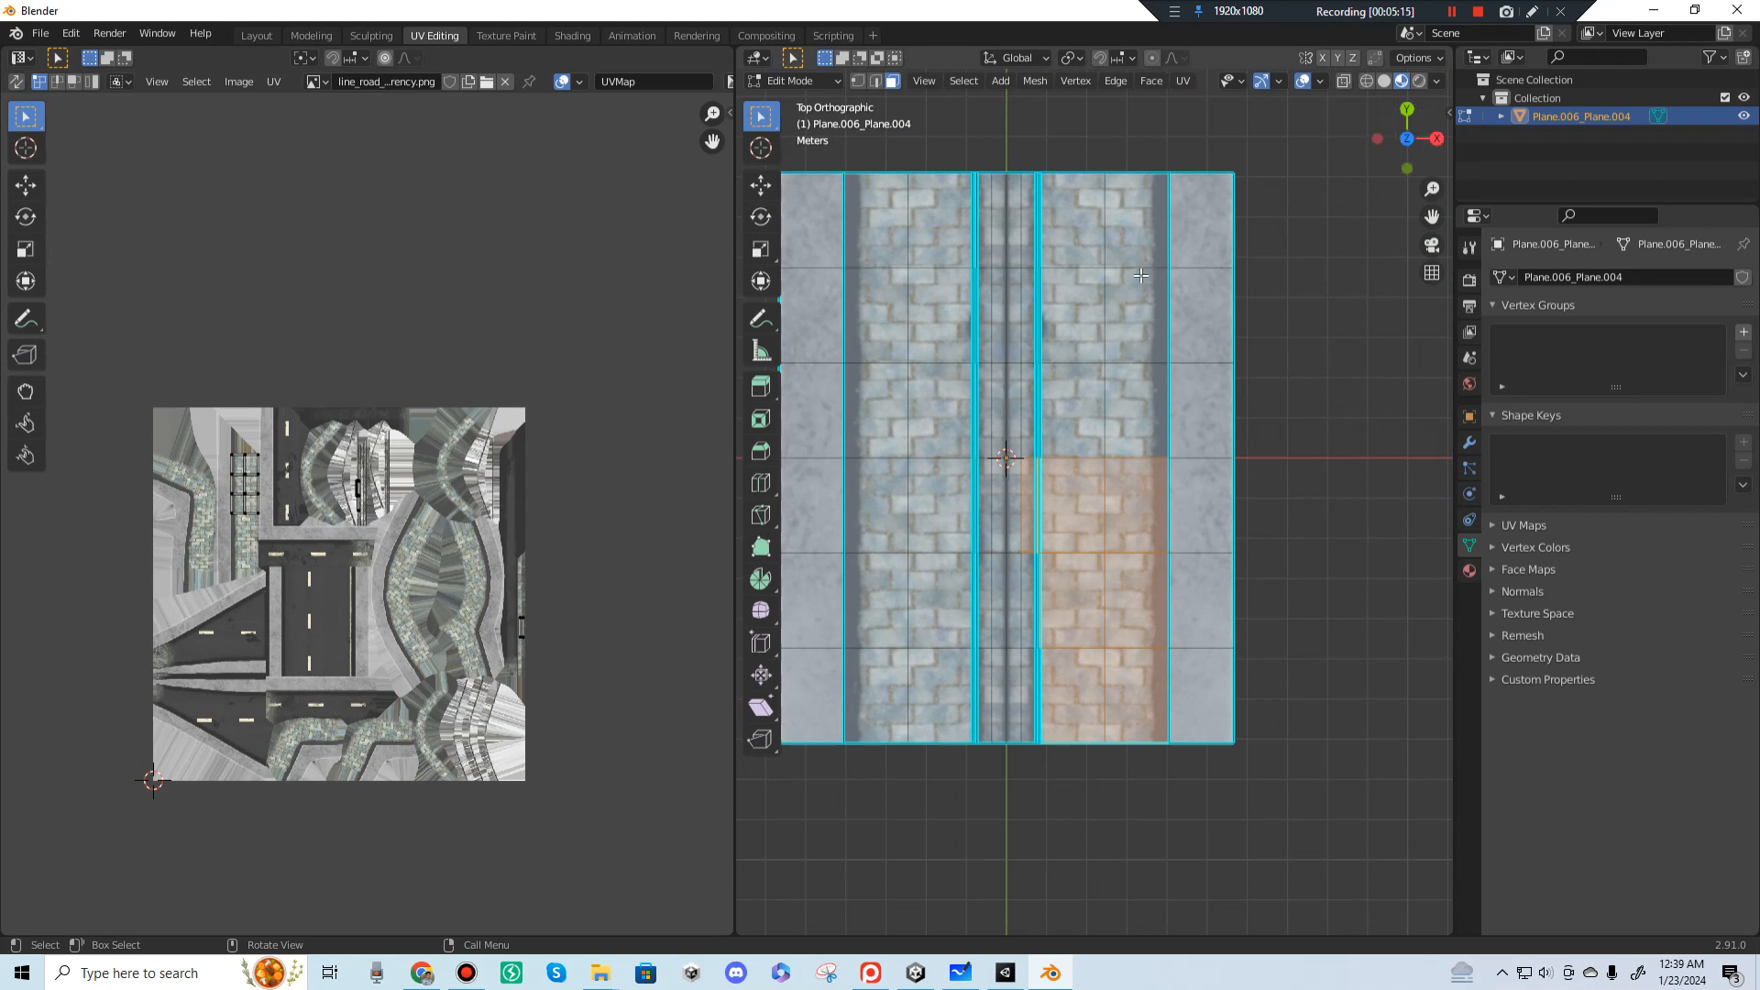
pyautogui.click(1258, 326)
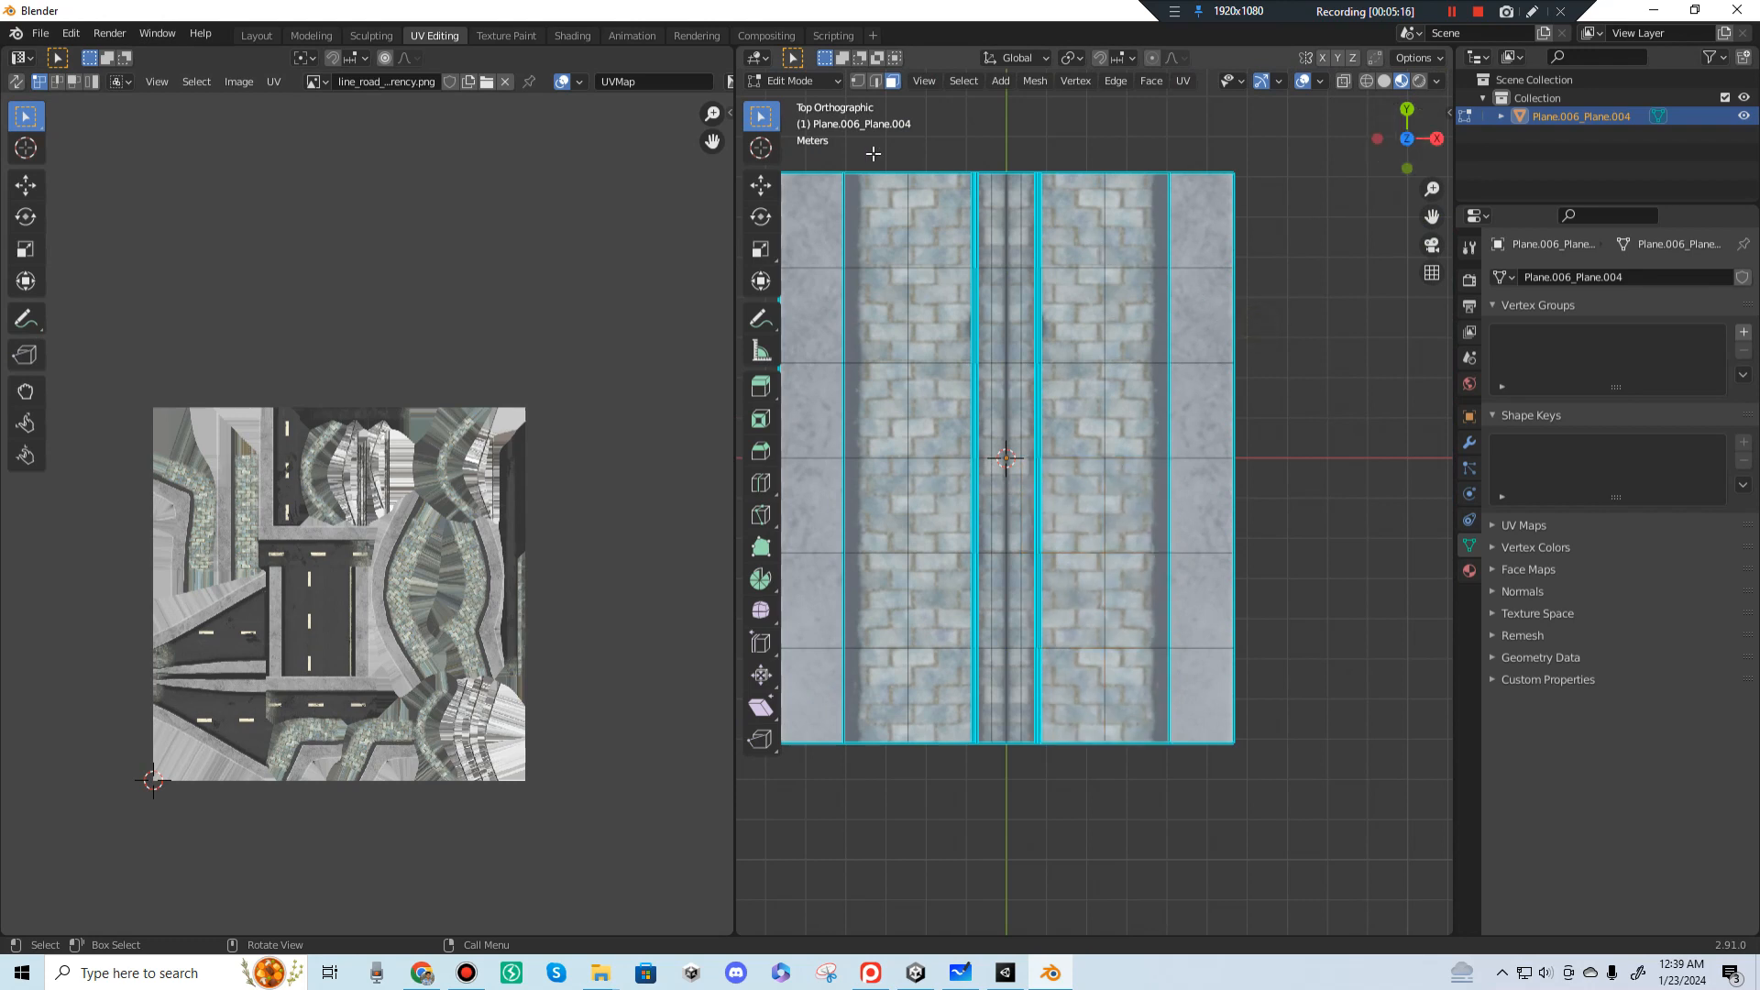
pyautogui.click(1071, 226)
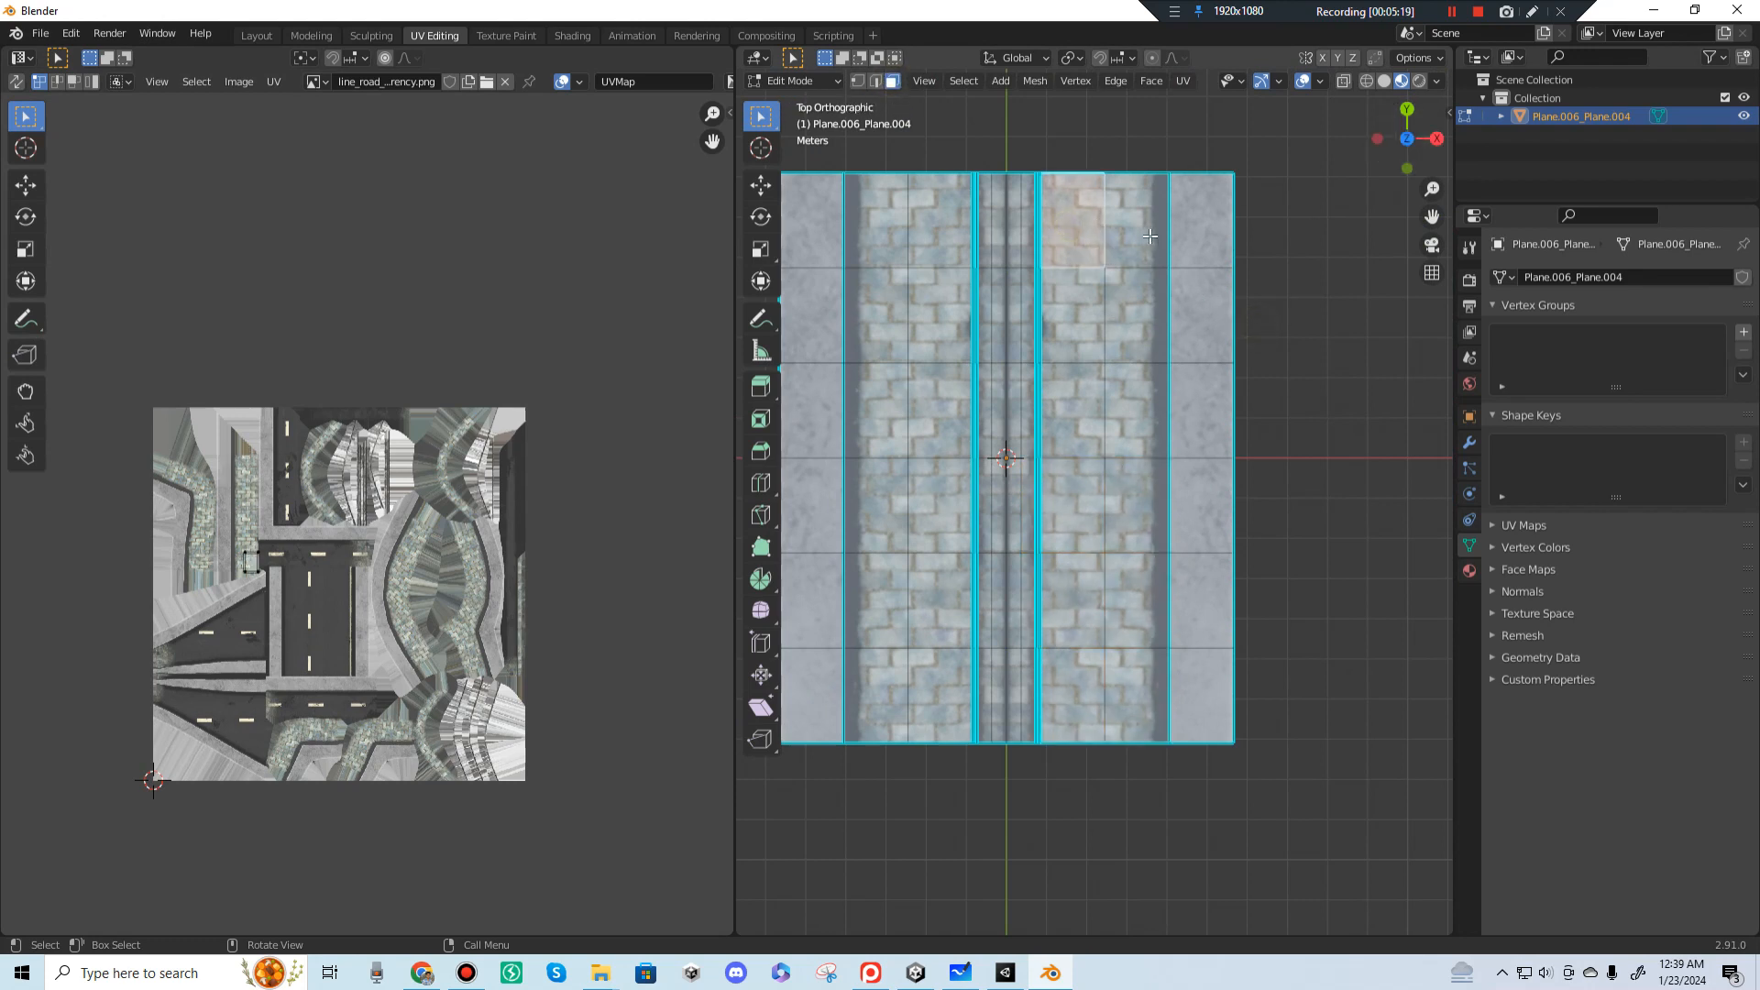
pyautogui.keyDown('shift'); pyautogui.click(1150, 237); pyautogui.keyUp('shift')
pyautogui.keyDown('shift'); pyautogui.click(1131, 322); pyautogui.keyUp('shift')
pyautogui.keyDown('shift'); pyautogui.click(1087, 355); pyautogui.keyUp('shift')
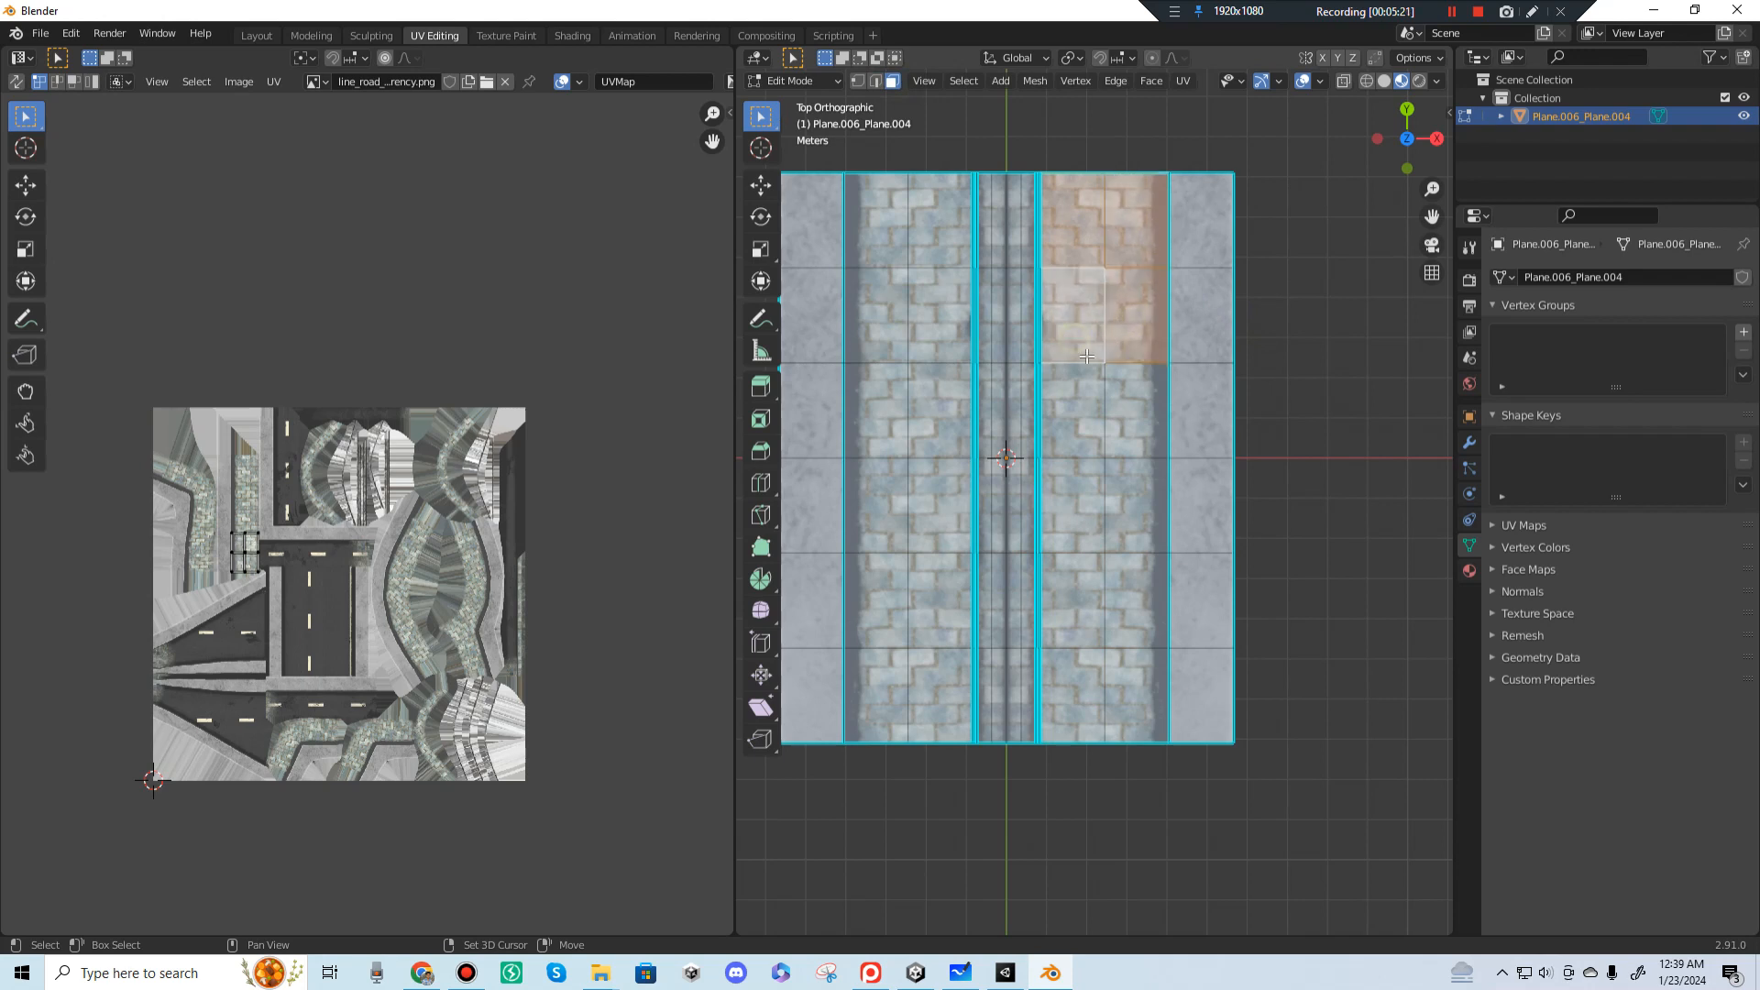
pyautogui.keyDown('shift'); pyautogui.click(1080, 423); pyautogui.keyUp('shift')
pyautogui.keyDown('shift'); pyautogui.click(1139, 423); pyautogui.keyUp('shift')
pyautogui.keyDown('shift'); pyautogui.click(1082, 495); pyautogui.keyUp('shift')
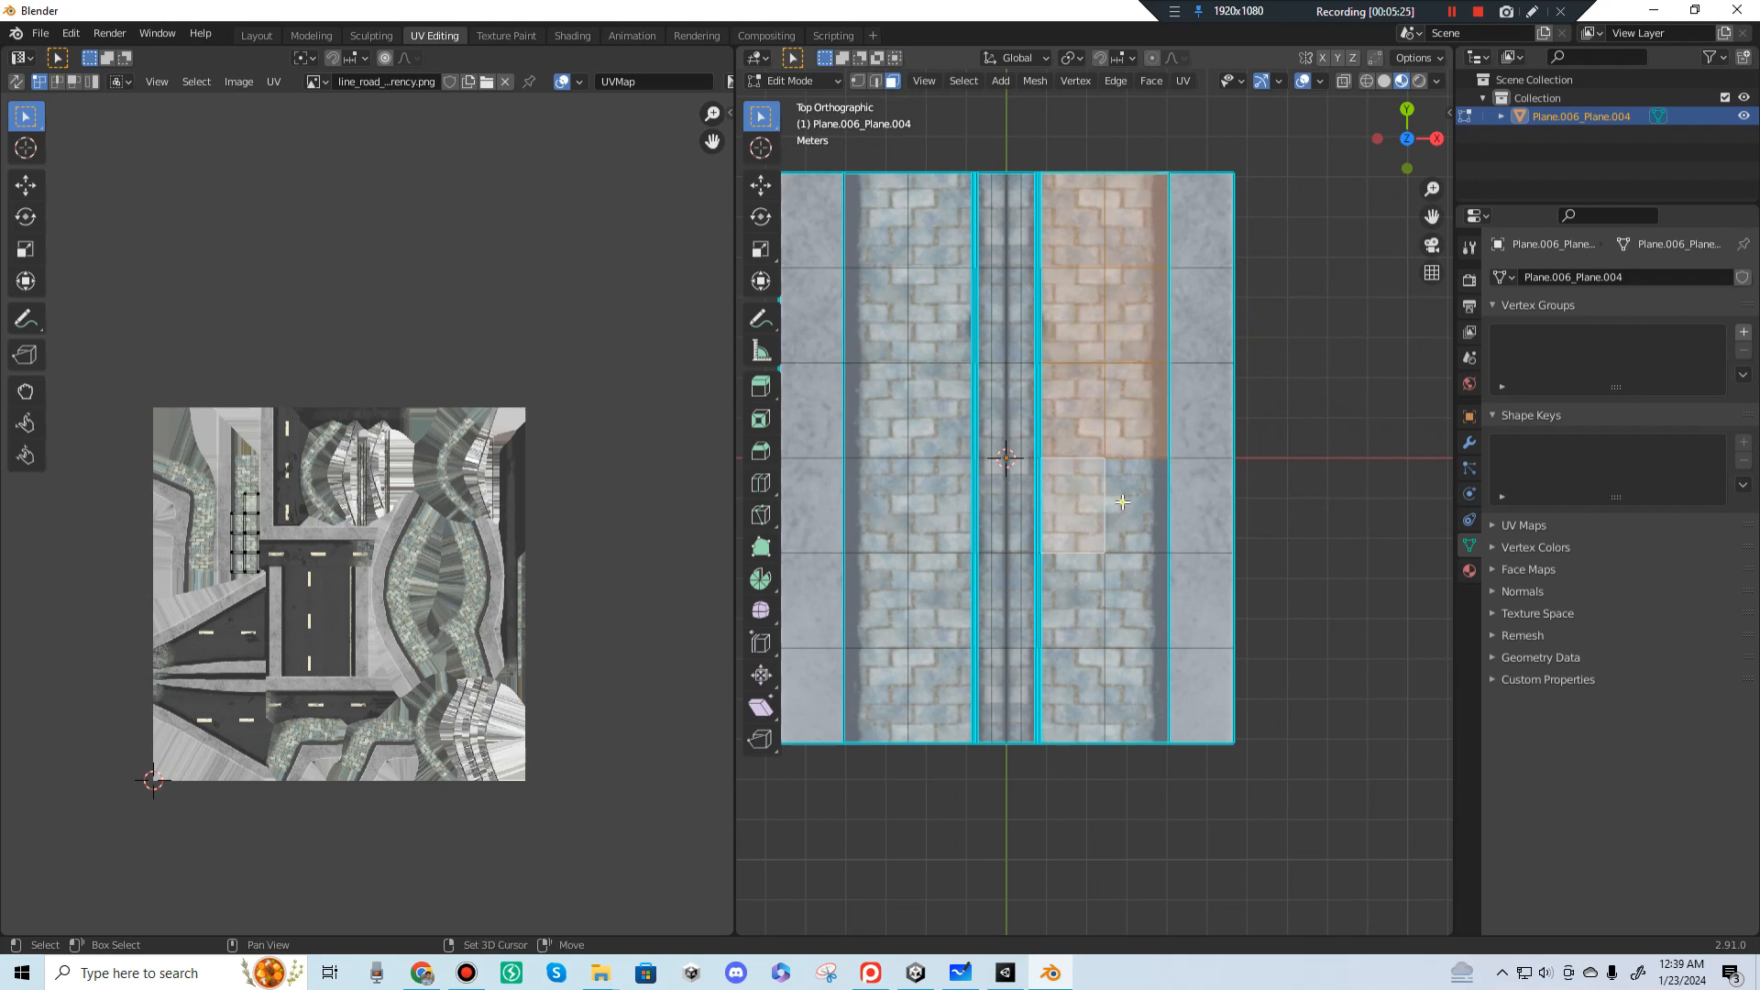
pyautogui.keyDown('shift'); pyautogui.click(1123, 504); pyautogui.keyUp('shift')
pyautogui.keyDown('shift'); pyautogui.click(1080, 598); pyautogui.keyUp('shift')
pyautogui.keyDown('shift'); pyautogui.click(1130, 635); pyautogui.keyUp('shift')
pyautogui.keyDown('shift'); pyautogui.click(1139, 713); pyautogui.keyUp('shift')
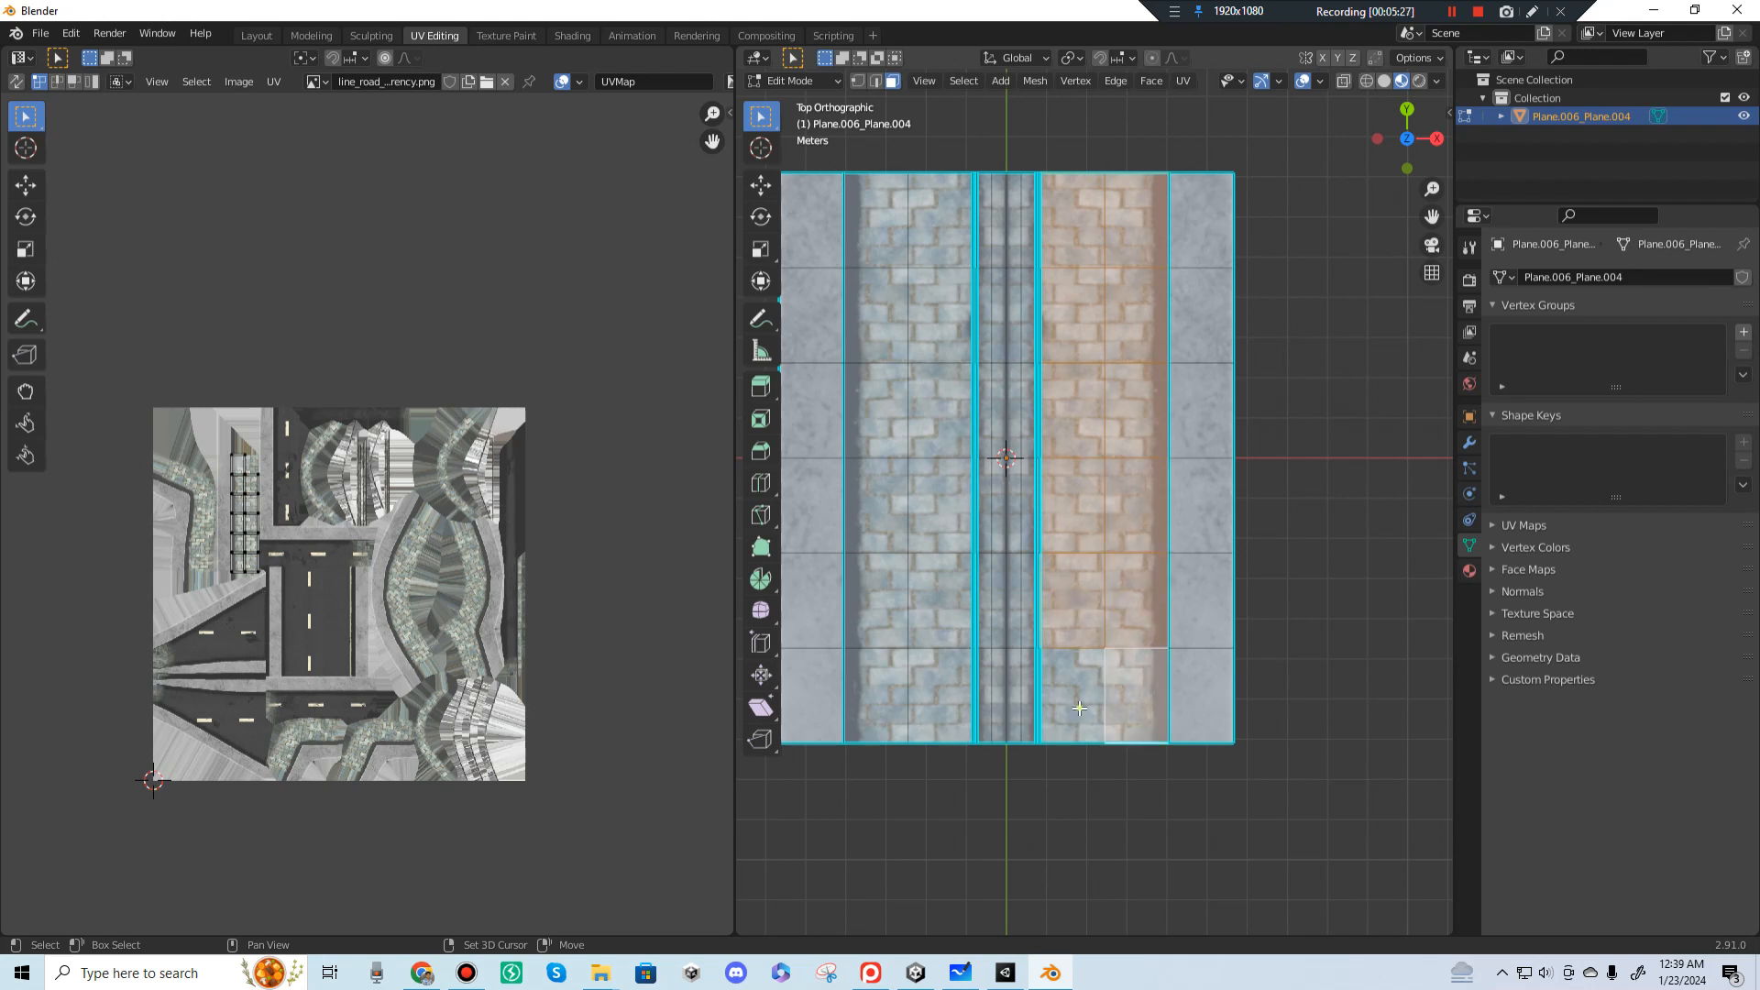
pyautogui.keyDown('shift'); pyautogui.click(1082, 704); pyautogui.keyUp('shift')
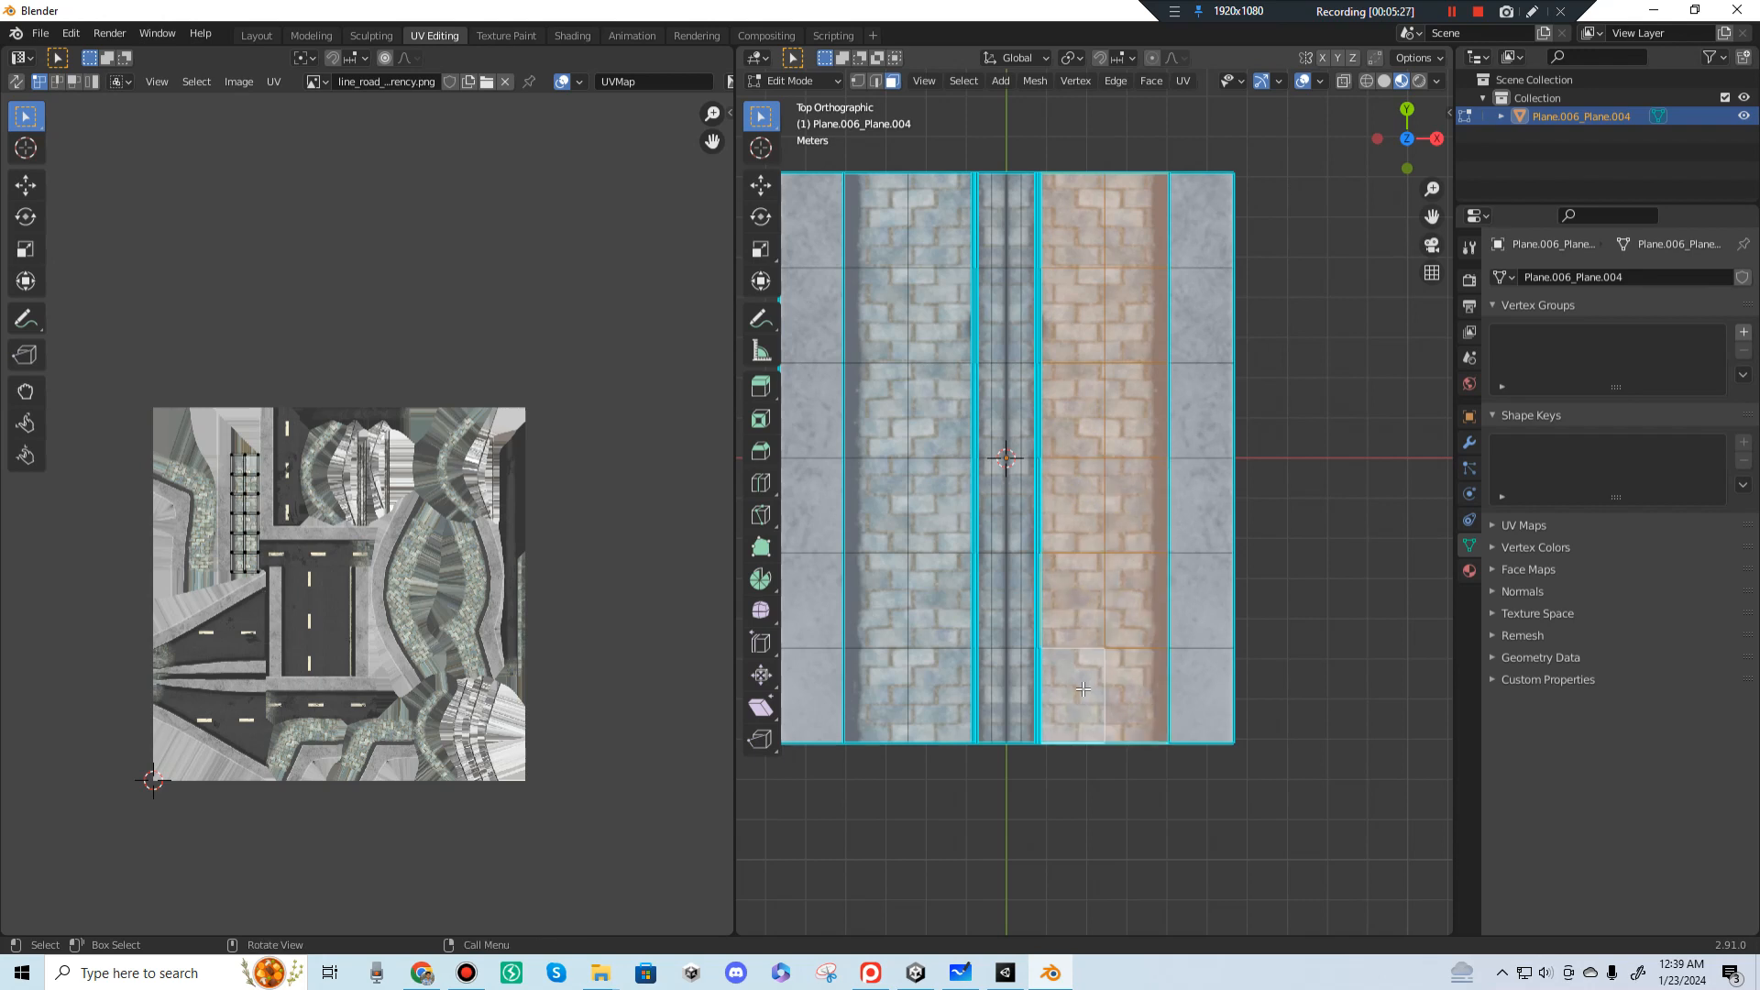
pyautogui.click(1321, 81)
pyautogui.click(1206, 232)
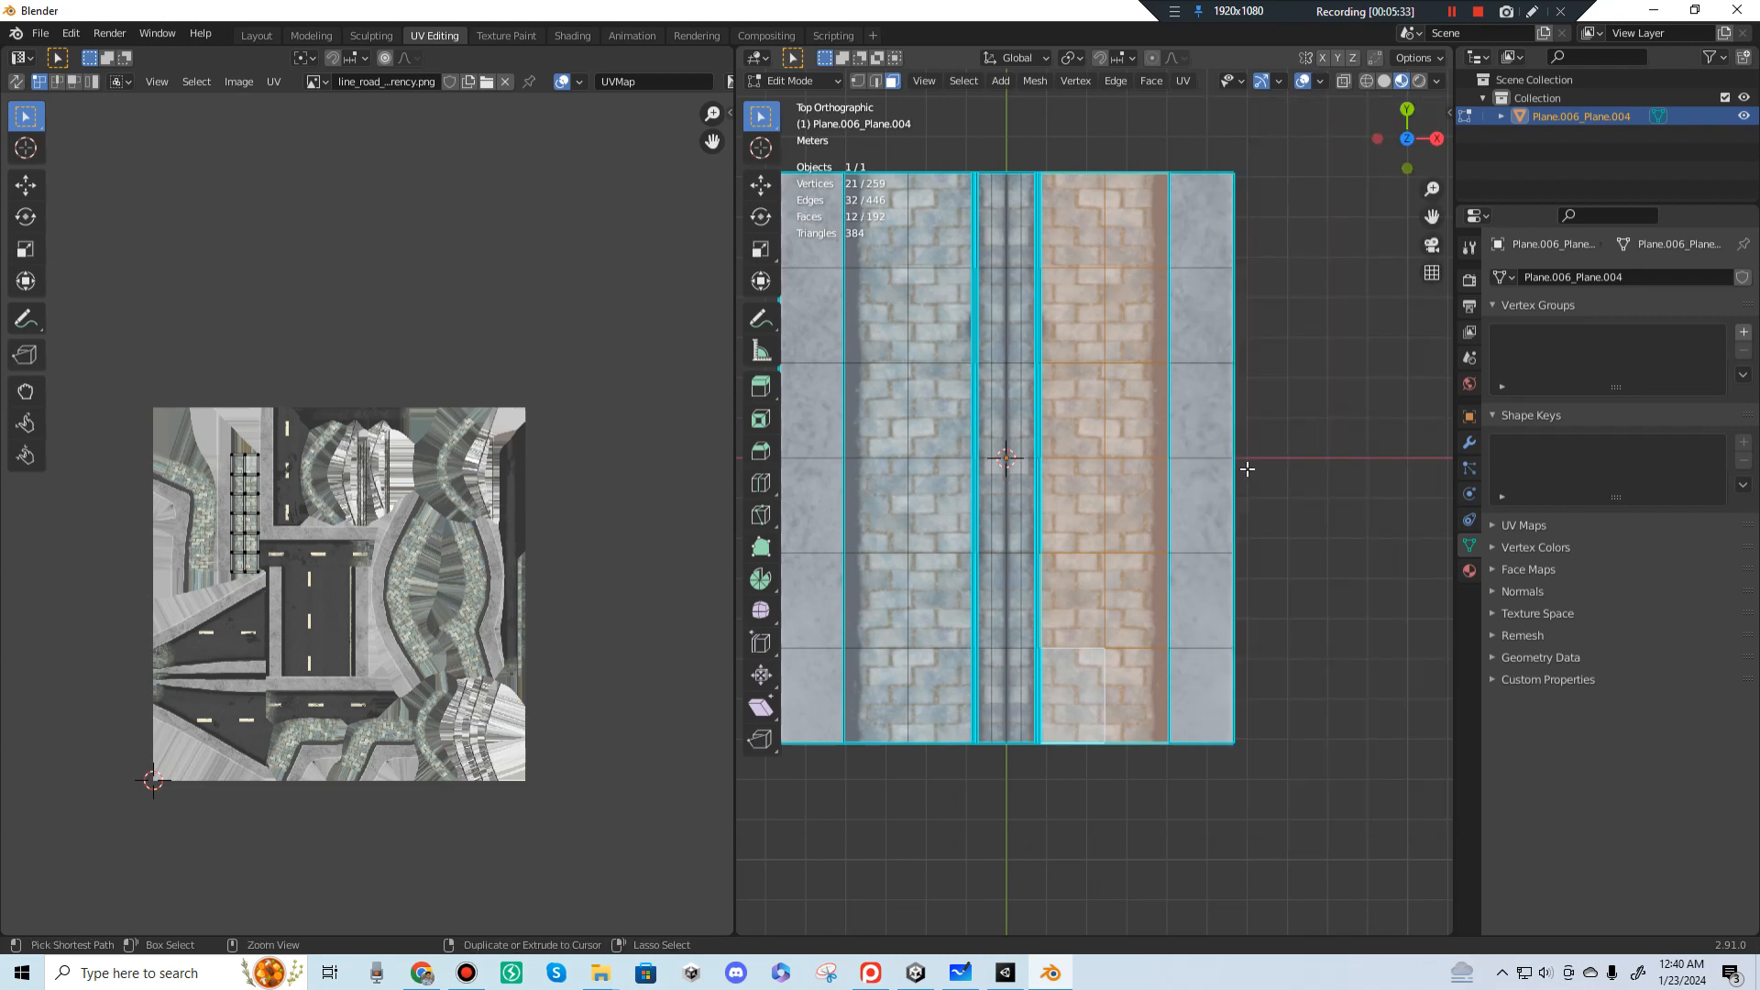
pyautogui.hotkey('ctrl', 'x')
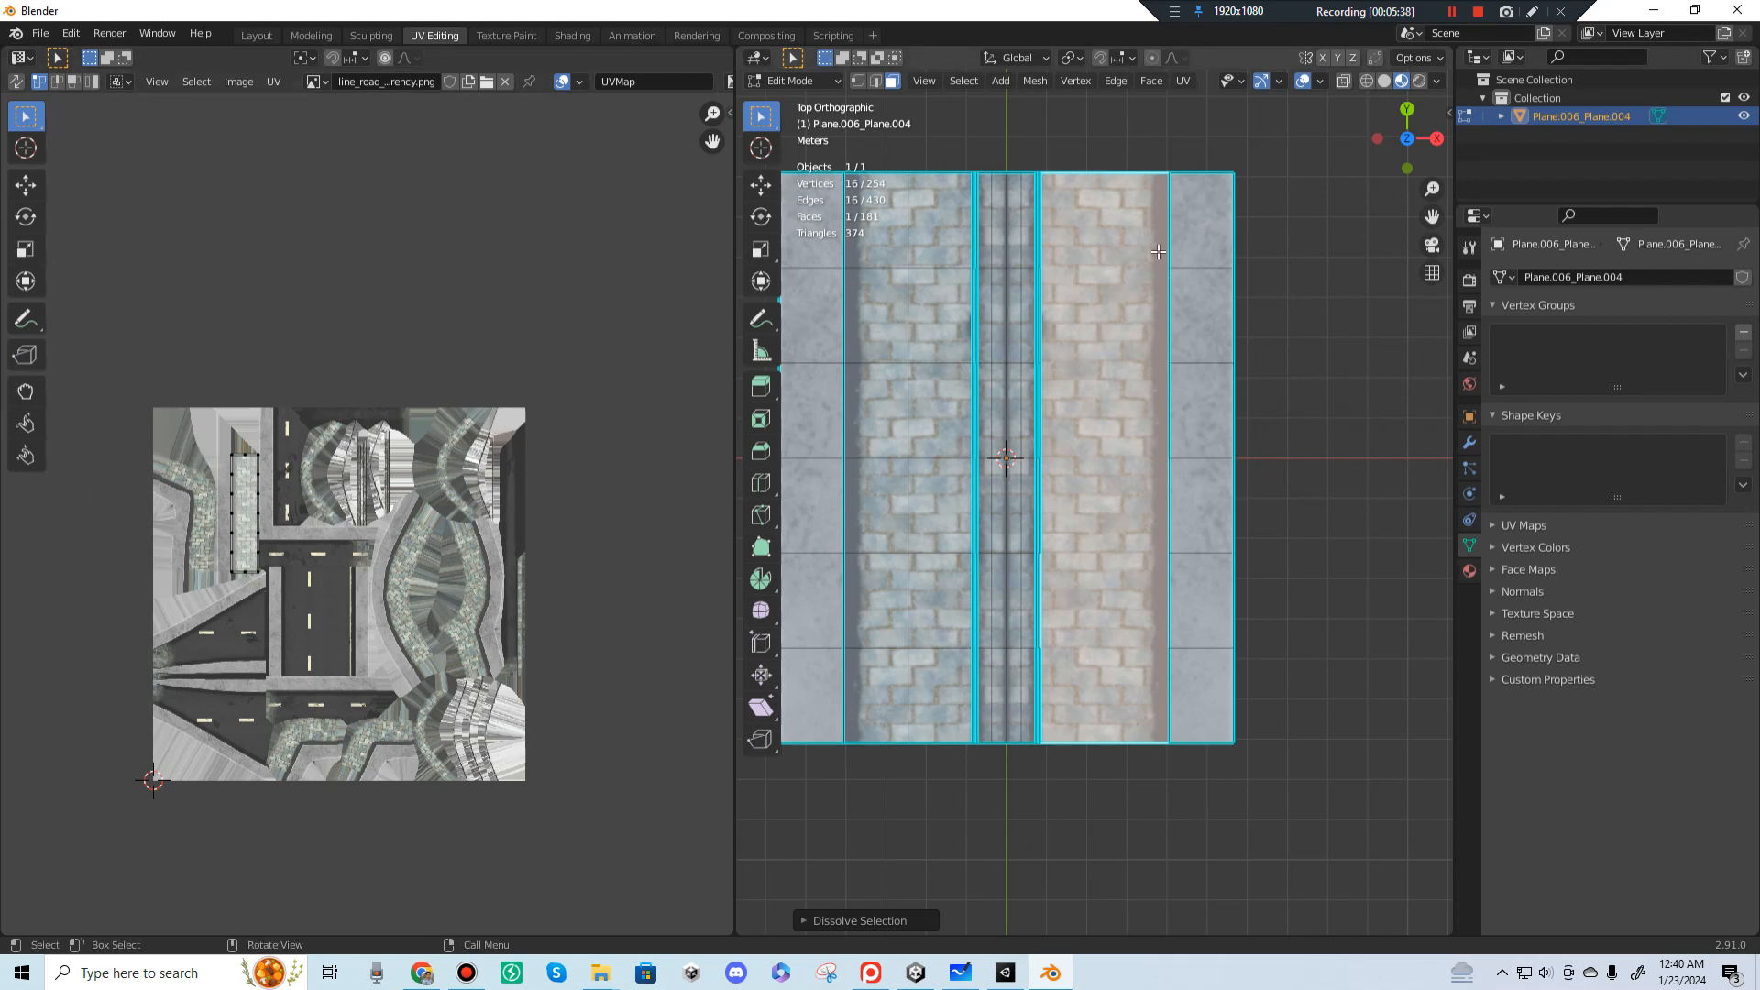
# Step: Turn on X-ray display and dissolve all paving faces of the lane on the negative X side into one face
pyautogui.moveTo(1200, 251); pyautogui.dragTo(1140, 259, button='middle')
pyautogui.press('KP_7')
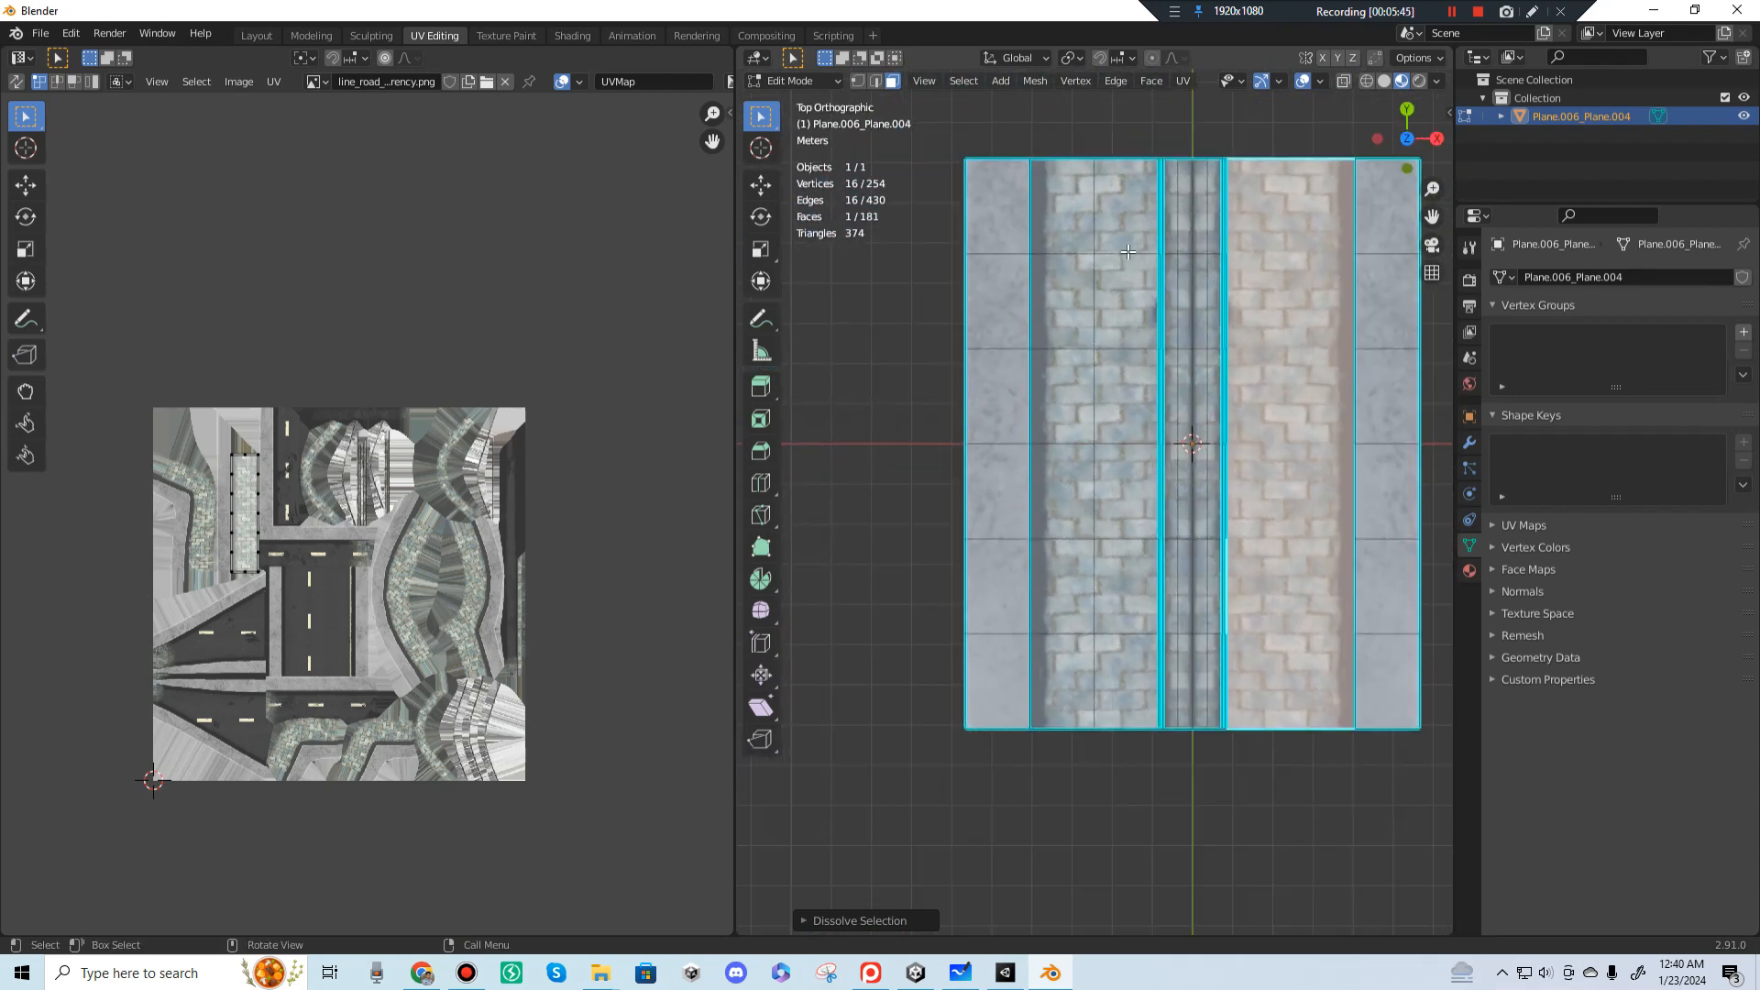
pyautogui.moveTo(1060, 187); pyautogui.dragTo(1118, 681)
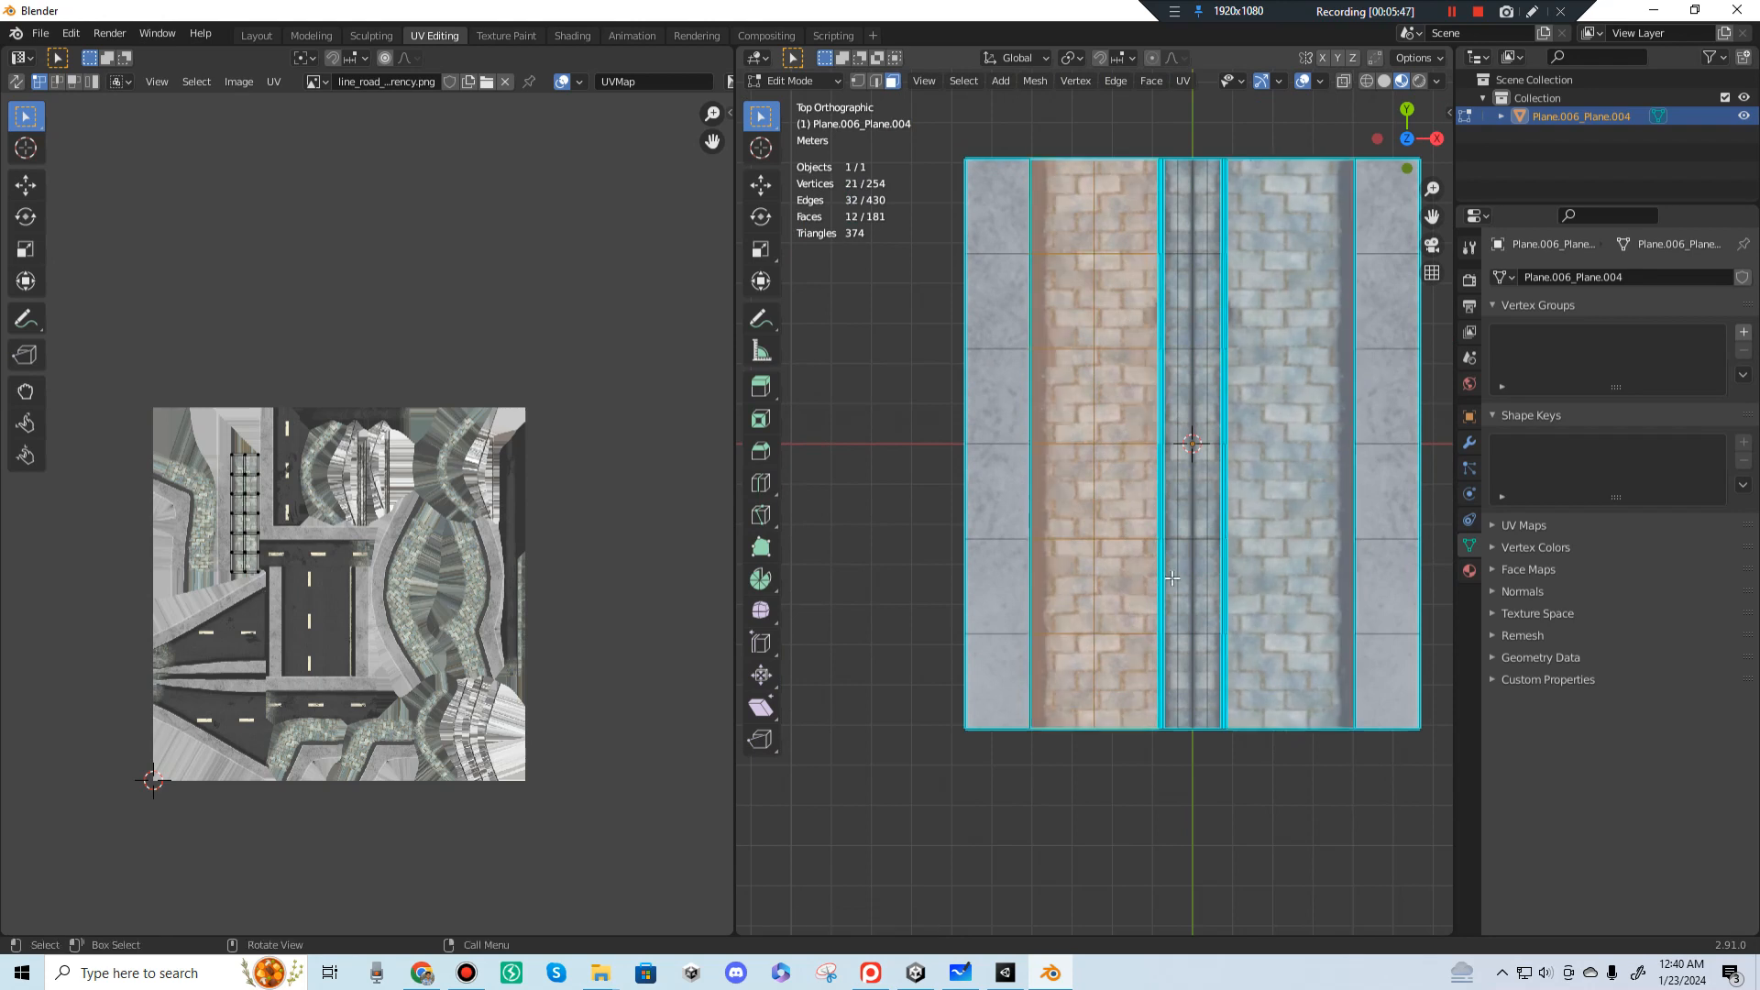
pyautogui.click(1343, 82)
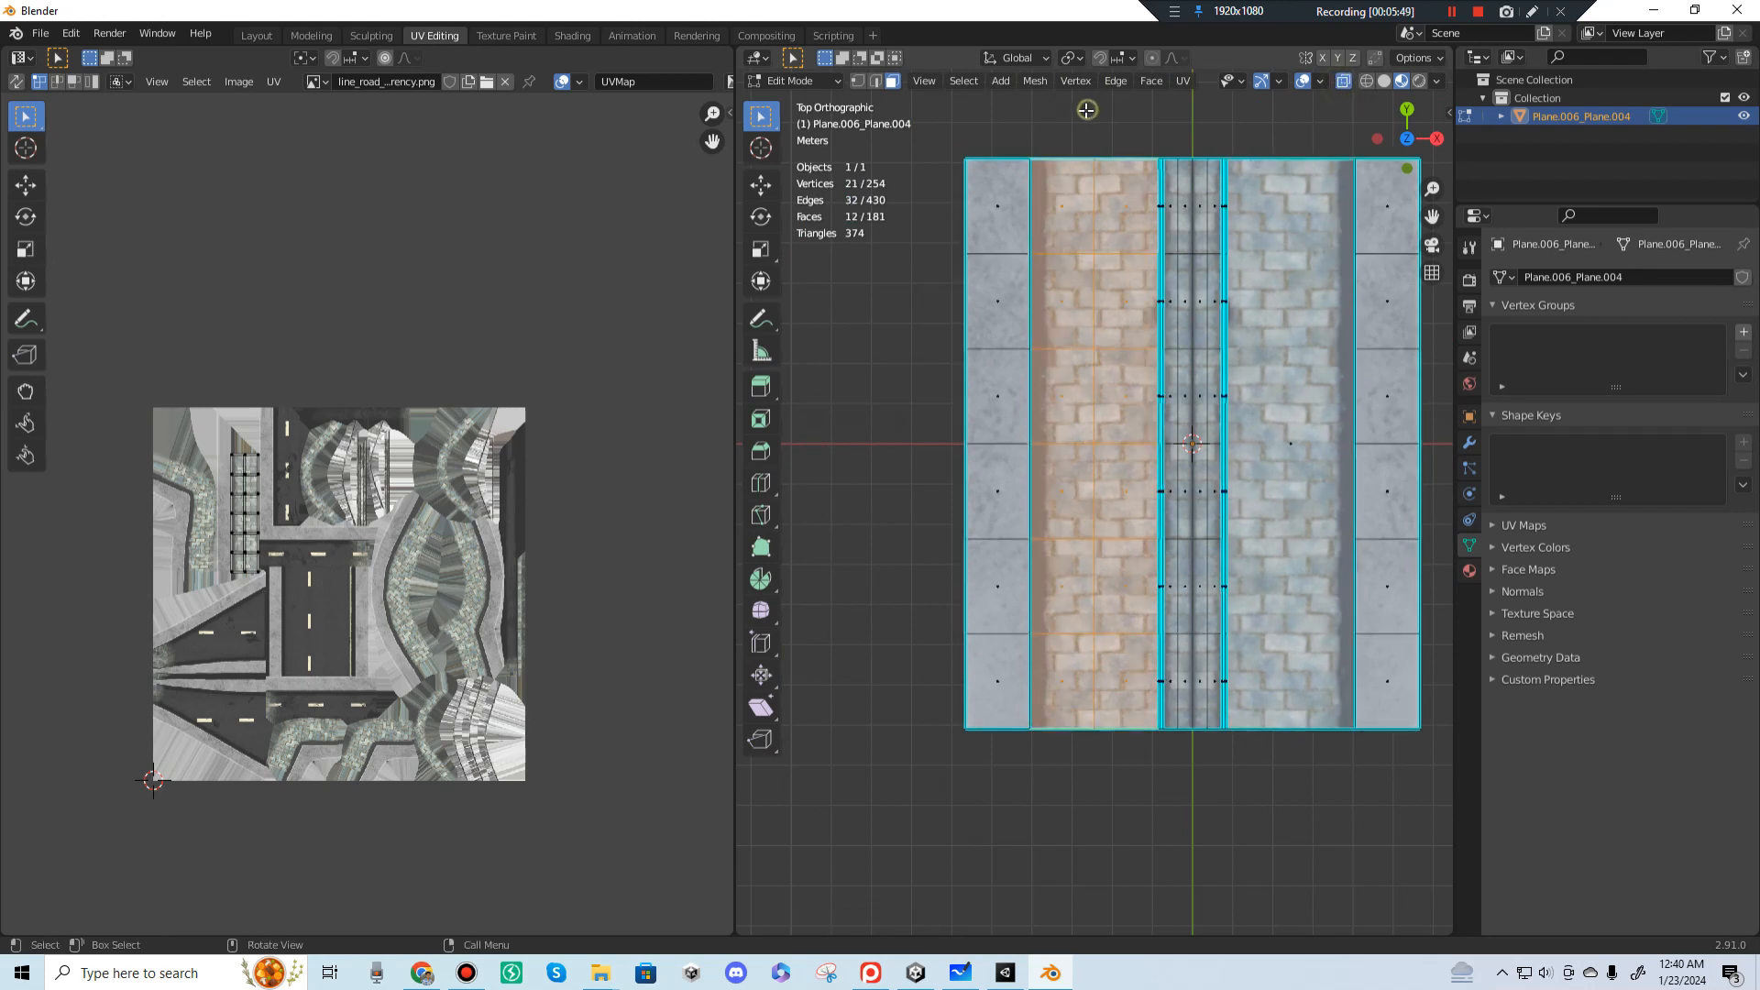
pyautogui.hotkey('alt', 'a')
pyautogui.press('b')
pyautogui.moveTo(1054, 174); pyautogui.dragTo(1137, 710)
pyautogui.hotkey('ctrl', 'x')
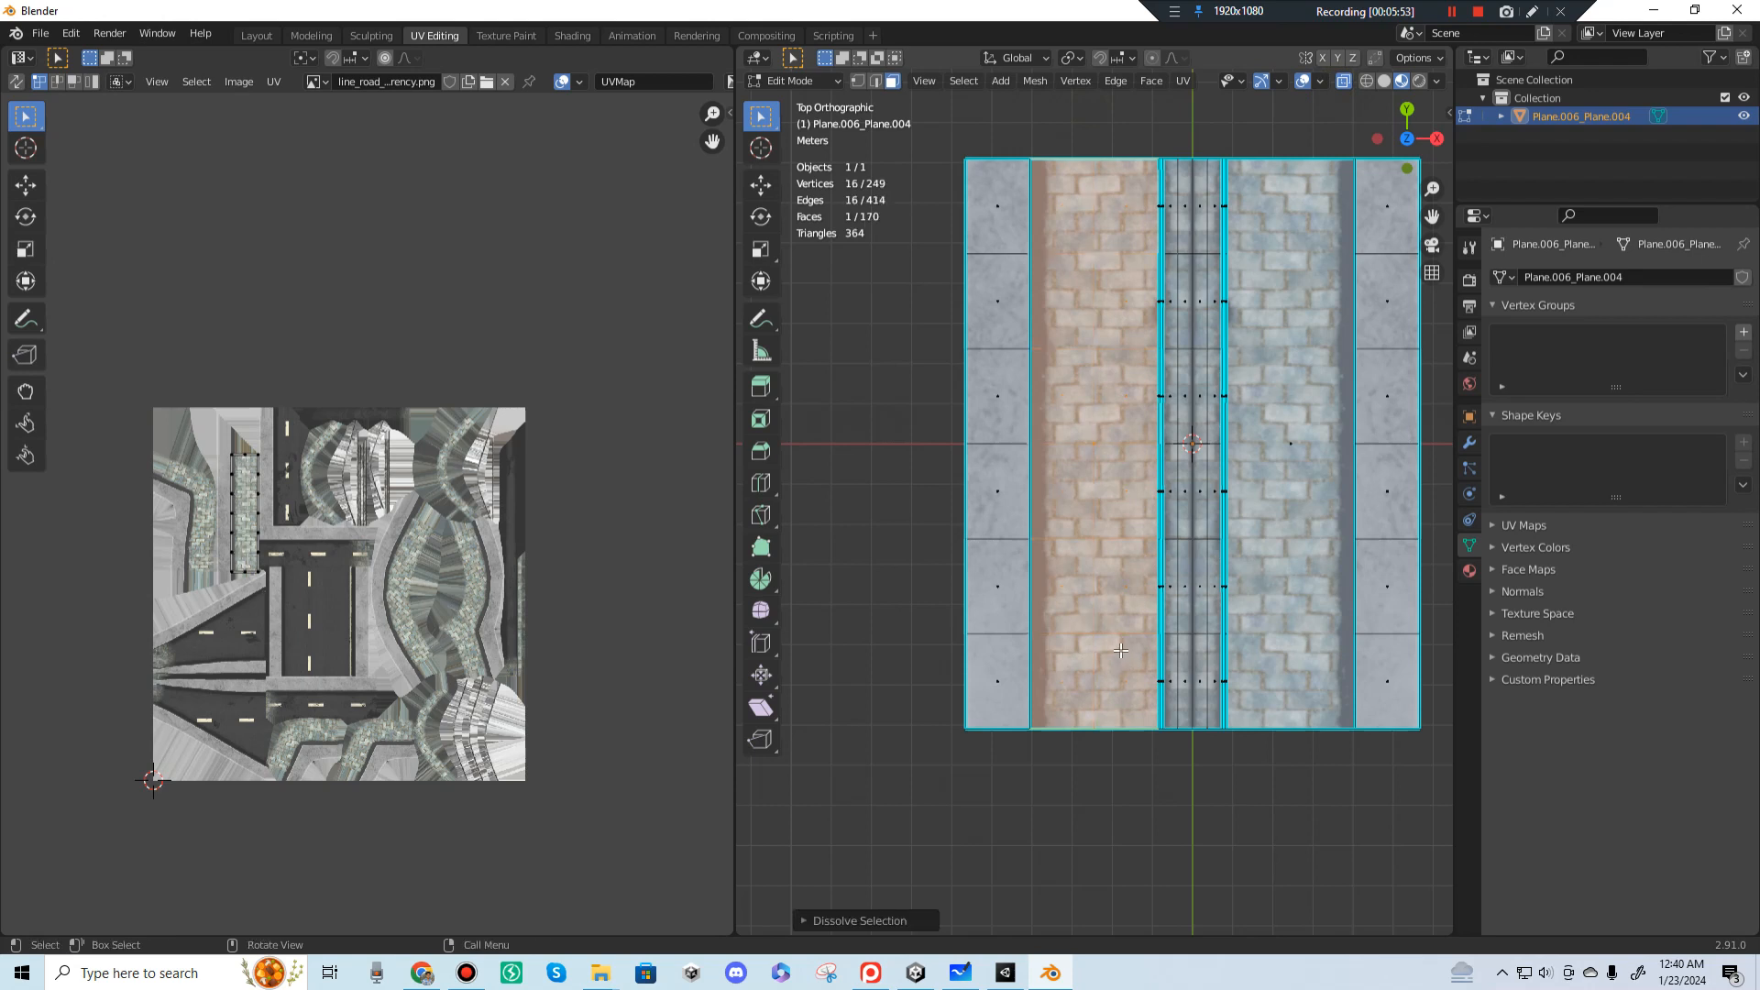
# Step: Try to dissolve the whole central rail strip between the lanes into a single face
pyautogui.keyDown('shift'); pyautogui.moveTo(1169, 172); pyautogui.dragTo(1089, 183, button='middle'); pyautogui.keyUp('shift')
pyautogui.moveTo(1089, 180); pyautogui.dragTo(1138, 719)
pyautogui.hotkey('ctrl', 'x')
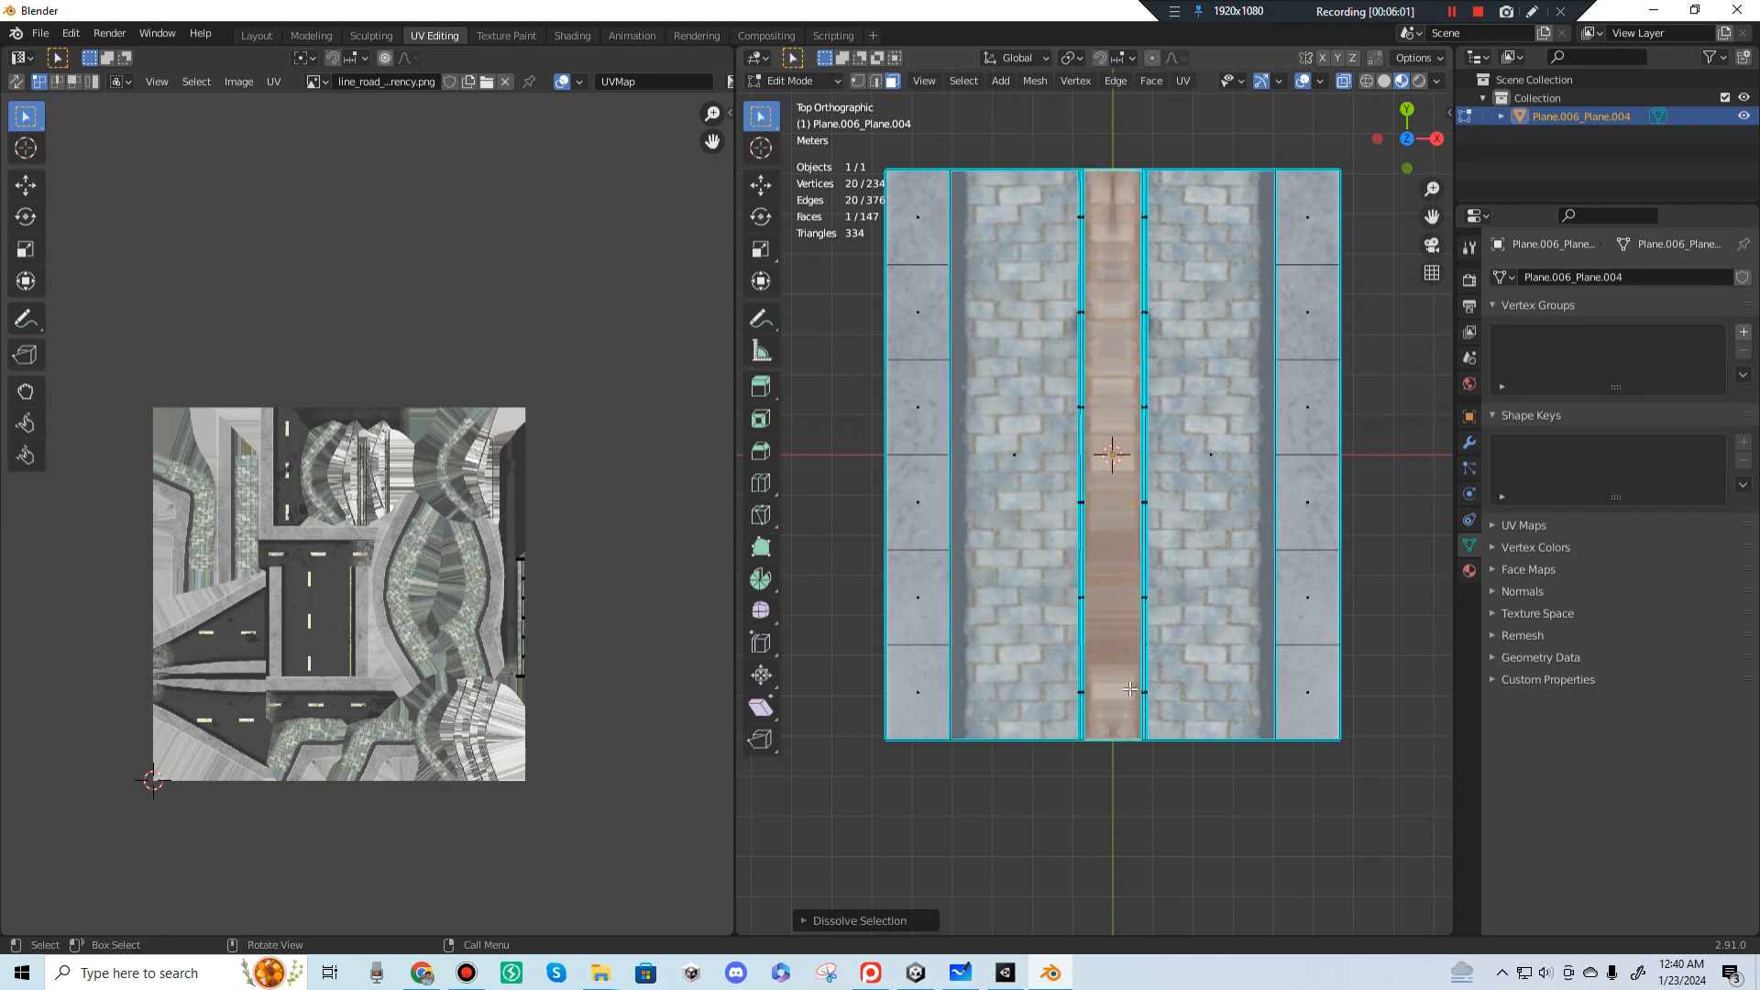
pyautogui.moveTo(1103, 473); pyautogui.dragTo(1211, 139, button='middle')
pyautogui.hotkey('ctrl', 'z')
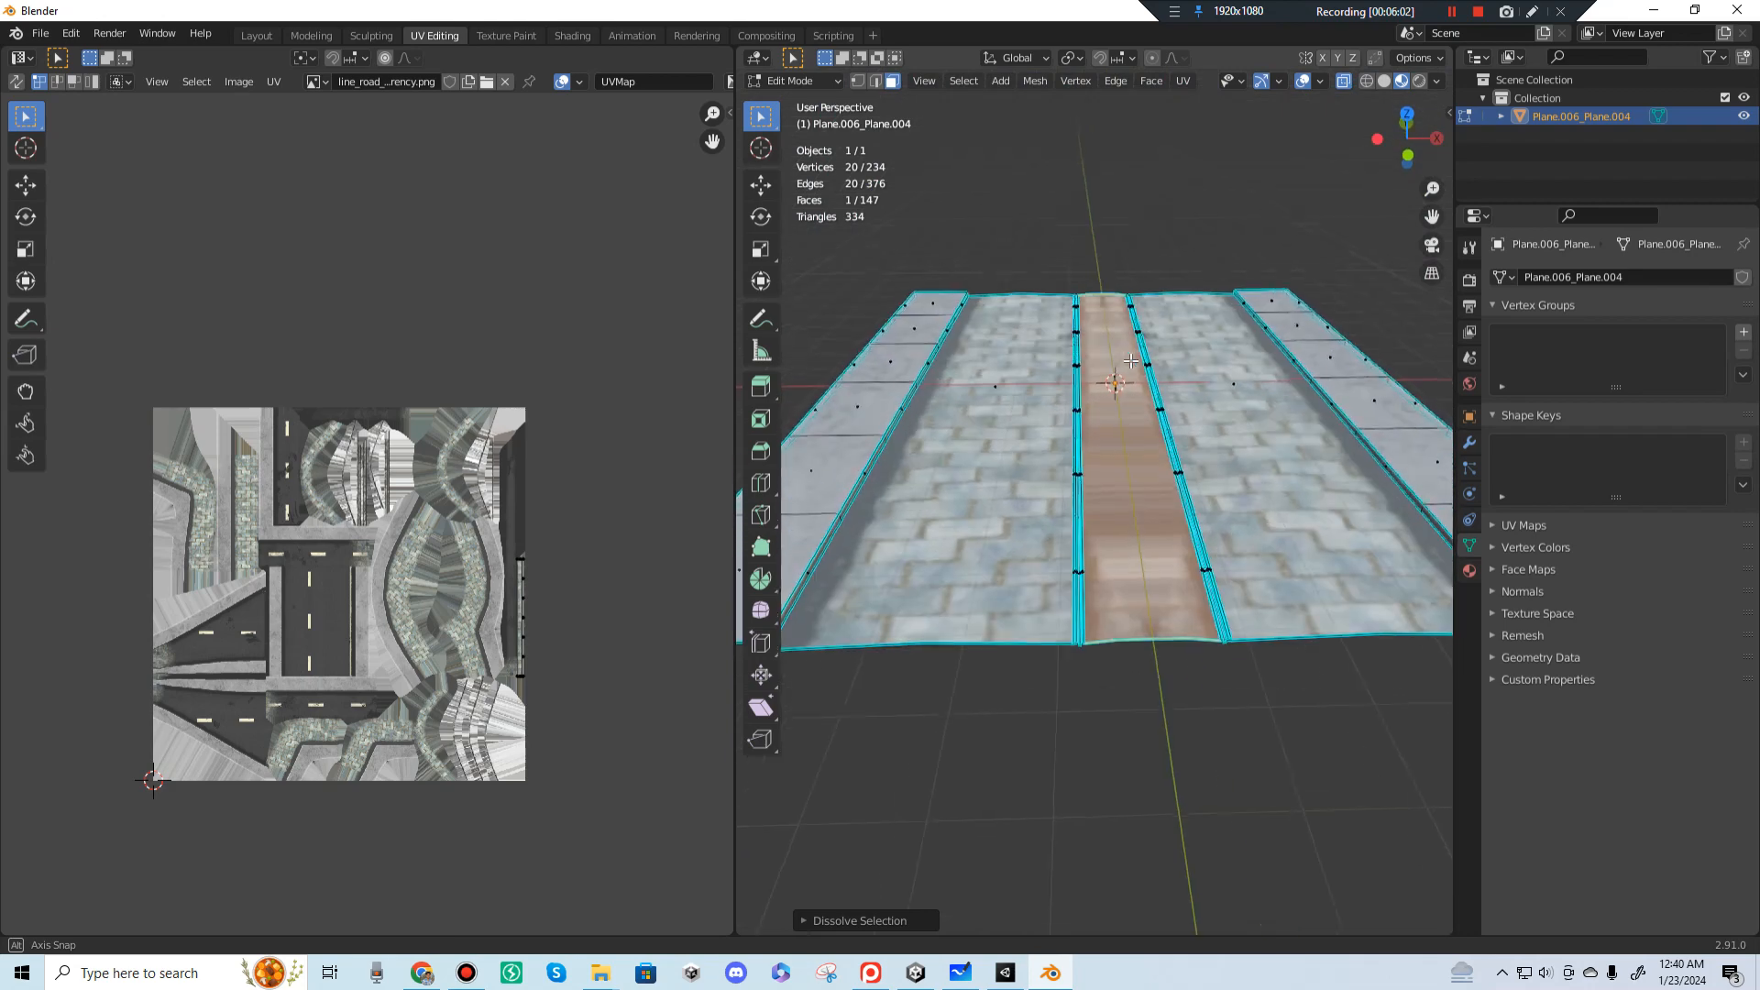
pyautogui.click(1215, 105)
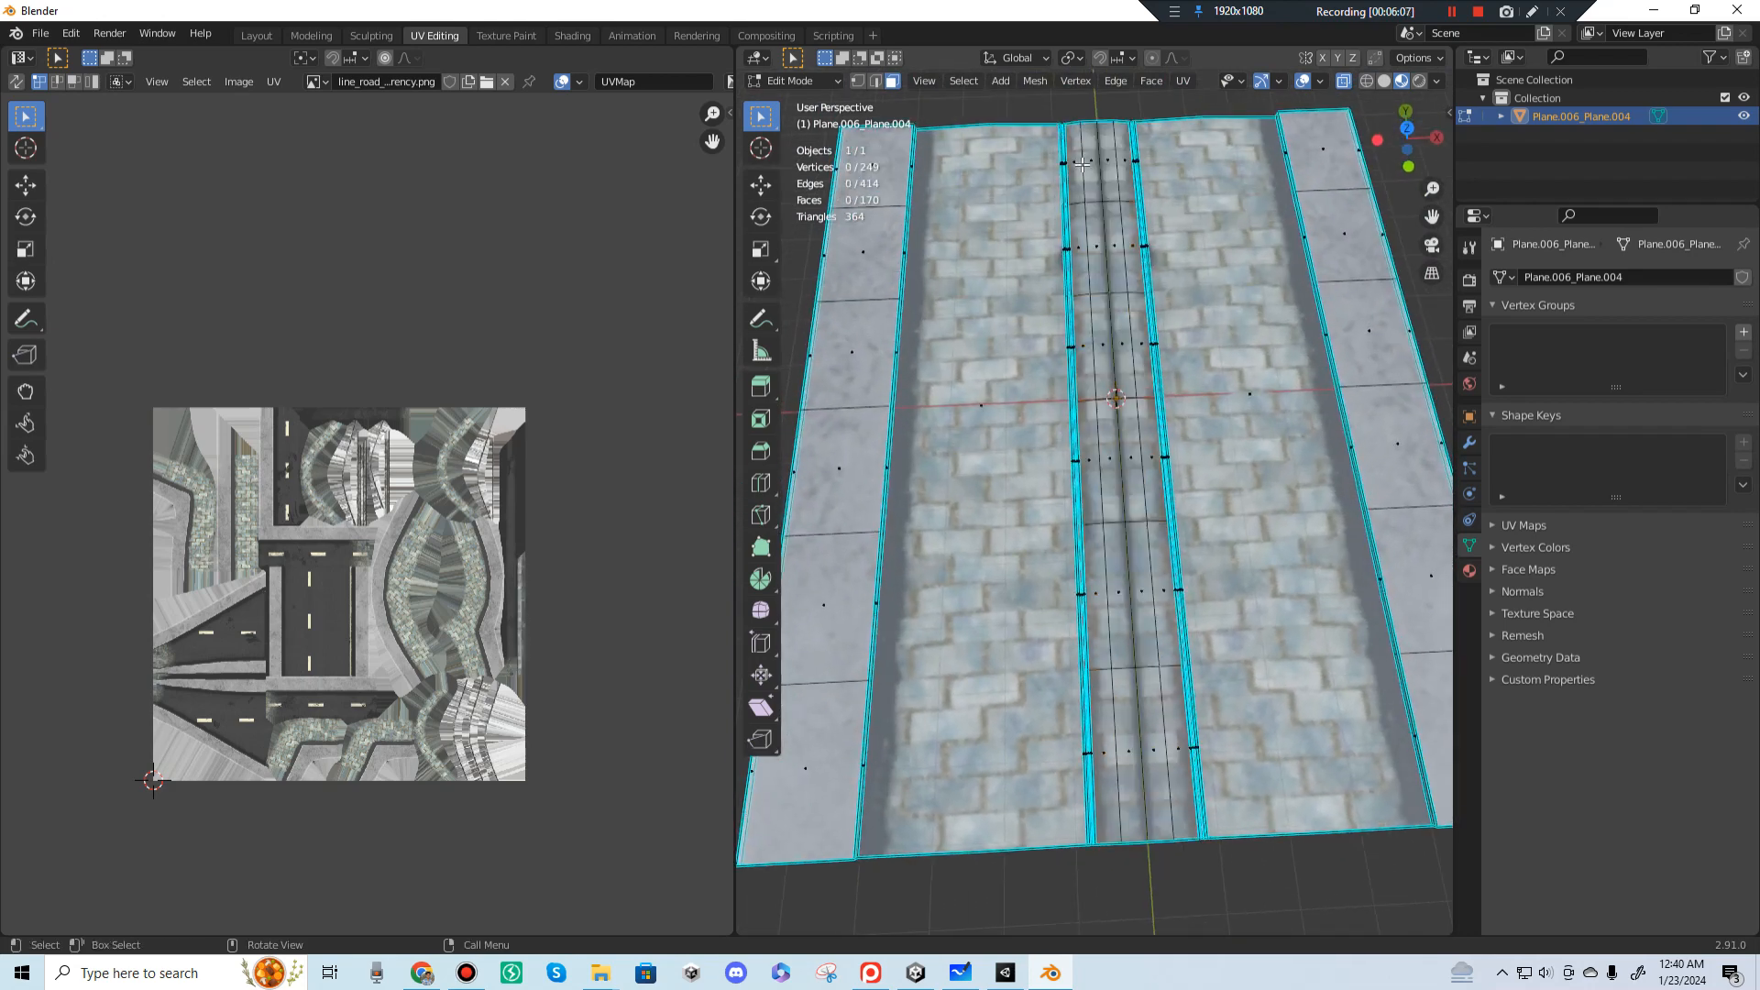
# Step: Check the rail strip's front profile and UVs, and dissolve the faces of its negative X half into one face
pyautogui.press('KP_1')
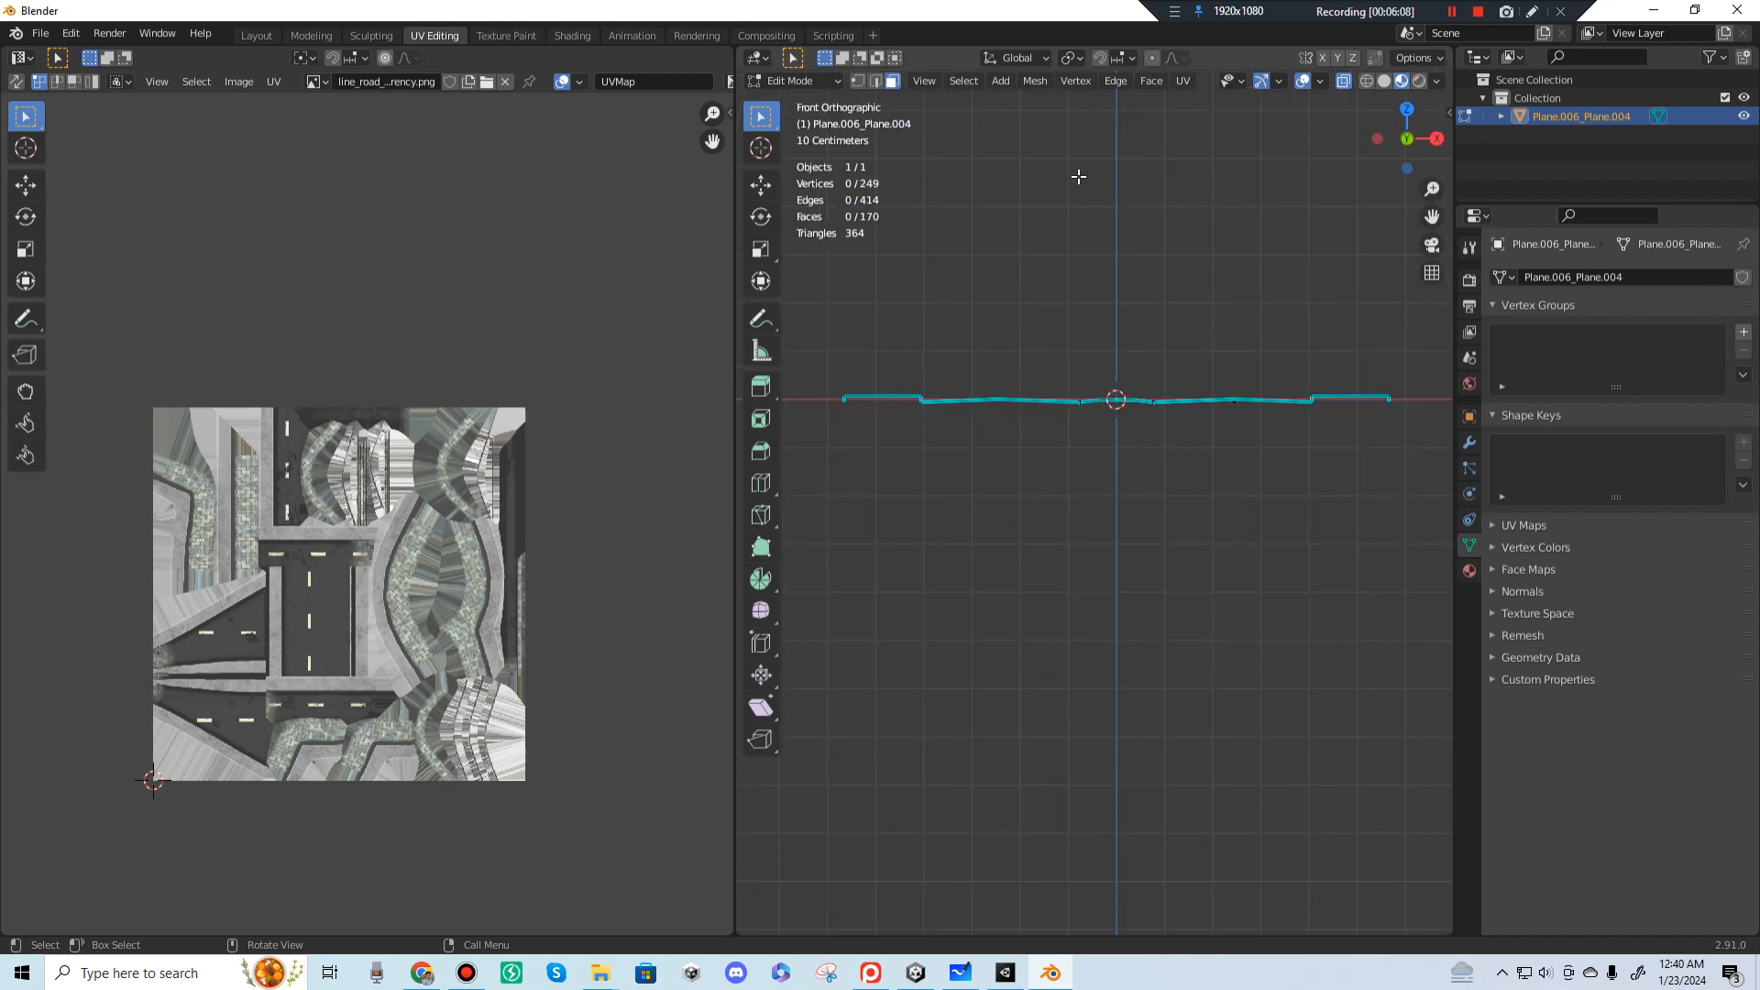
pyautogui.press('KP_7')
pyautogui.click(1089, 245)
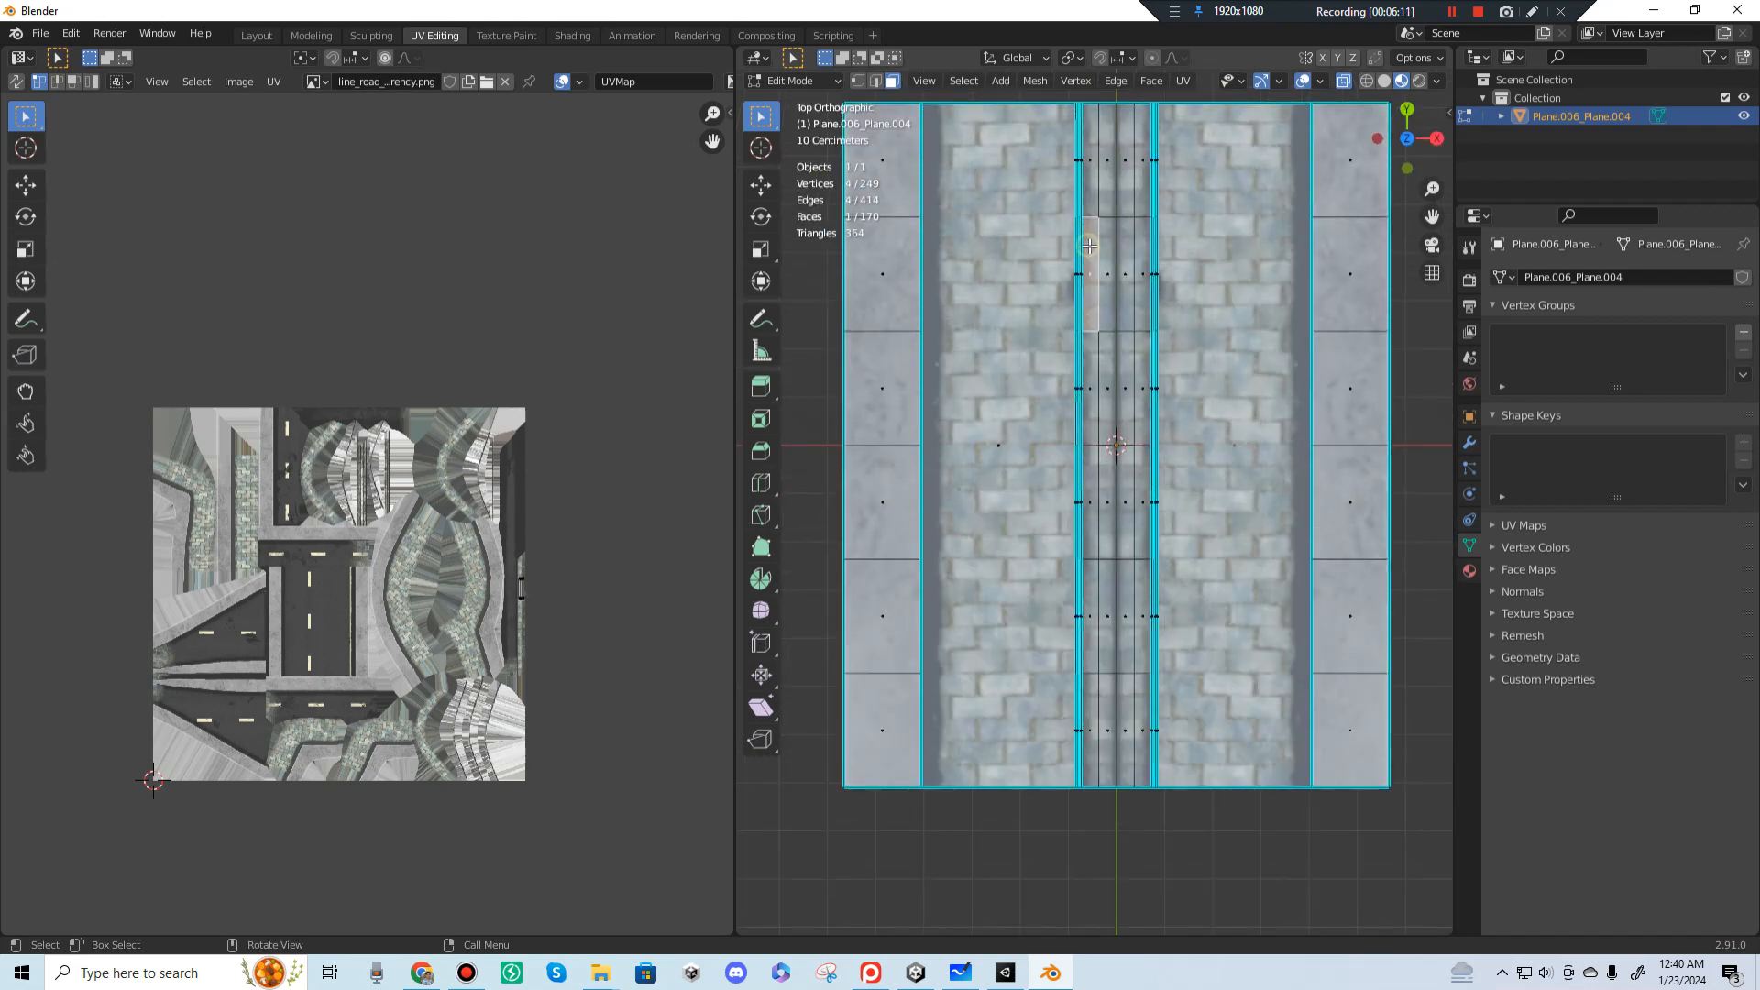
pyautogui.keyDown('shift'); pyautogui.click(1099, 257); pyautogui.keyUp('shift')
pyautogui.scroll(5, 467, 538)
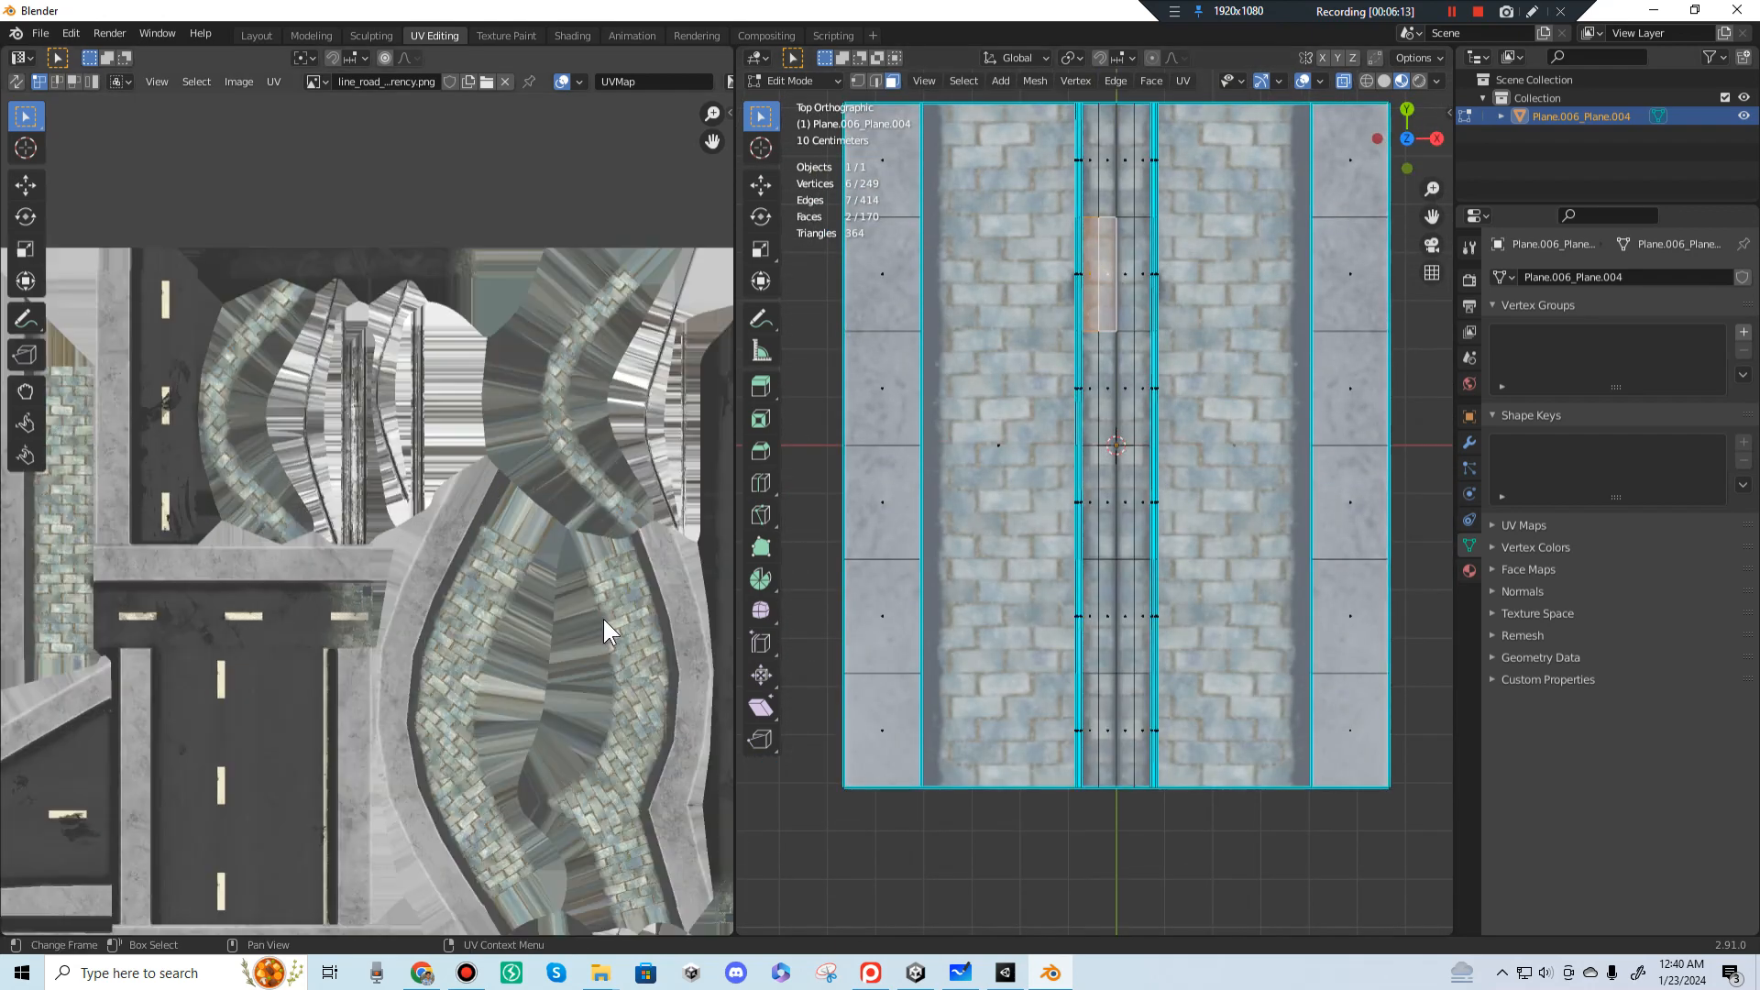
pyautogui.scroll(2, 468, 538)
pyautogui.scroll(-2, 1091, 234)
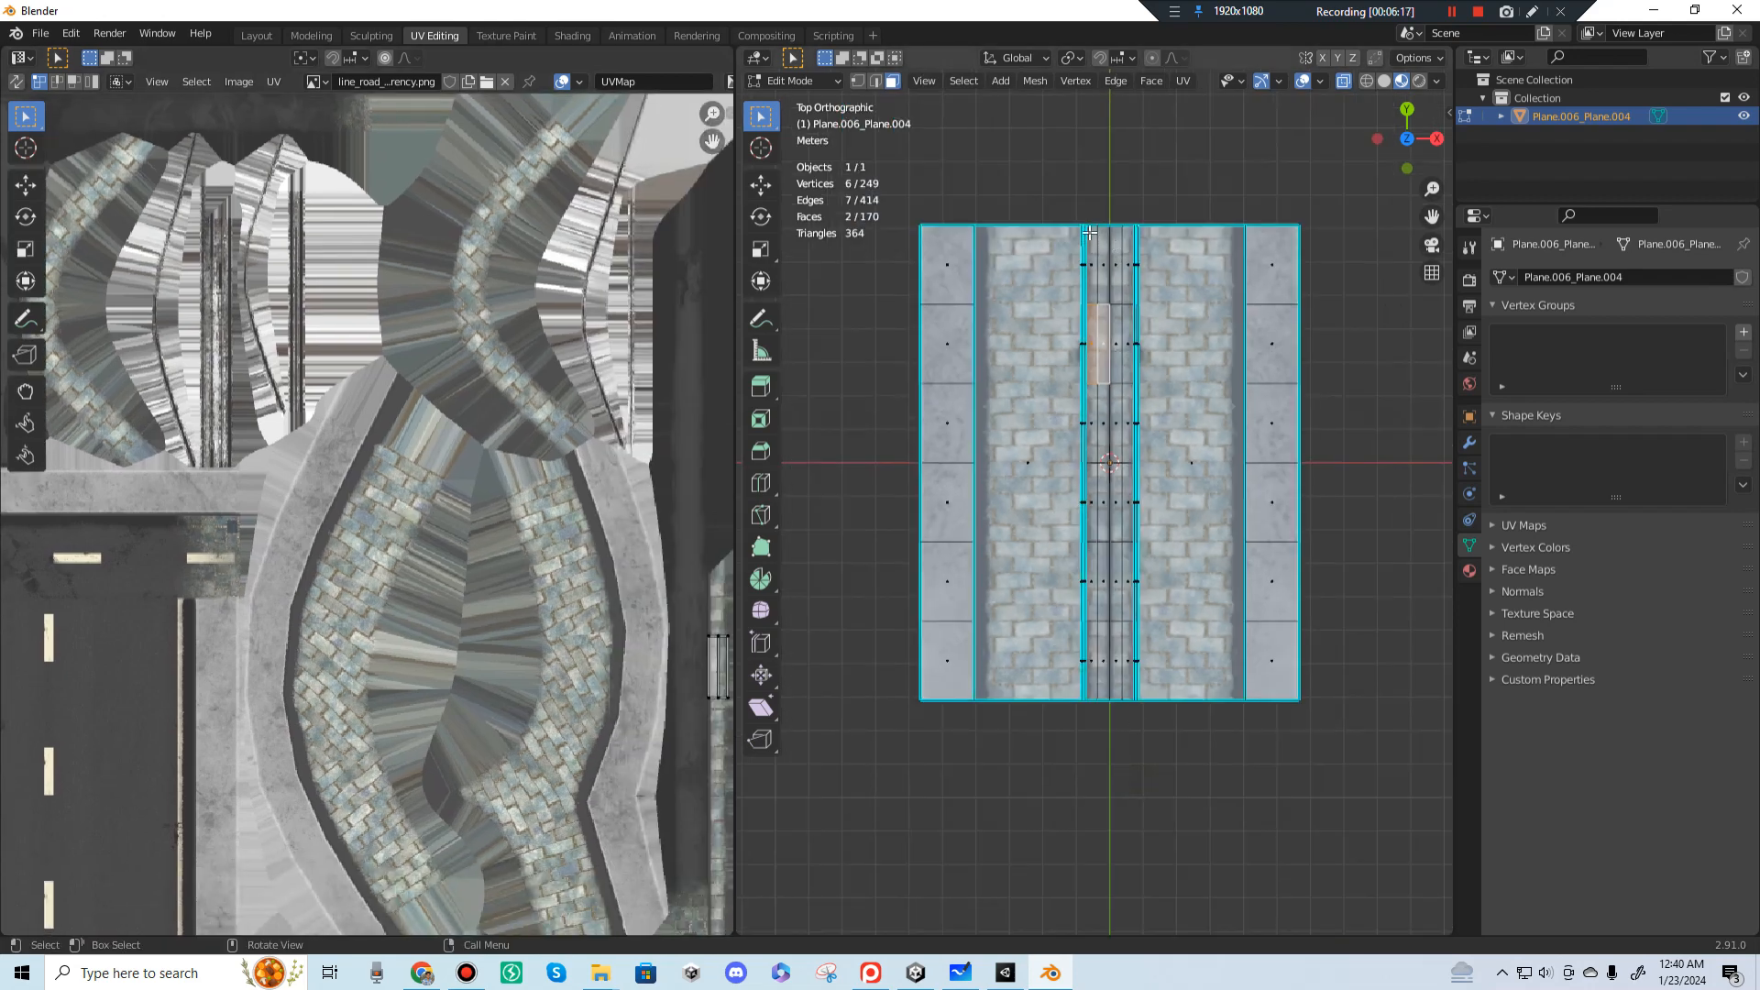
pyautogui.moveTo(1089, 233); pyautogui.dragTo(1108, 686)
pyautogui.hotkey('ctrl', 'x')
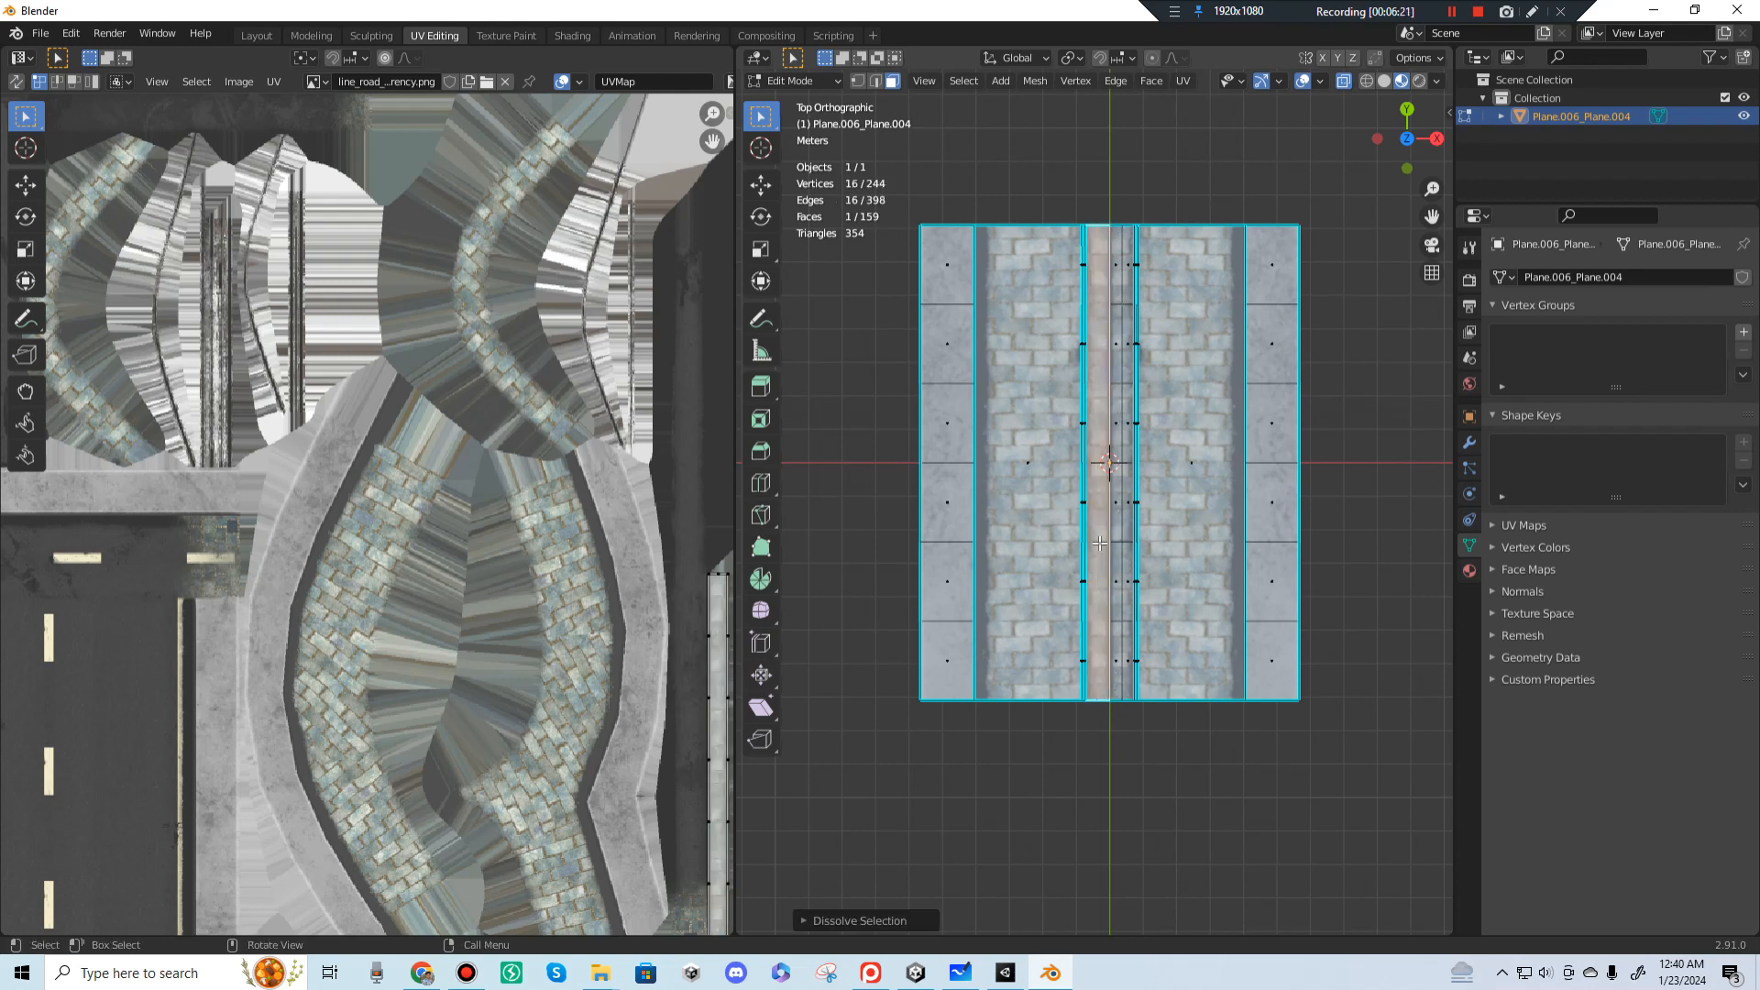
# Step: Dissolve the faces of the central rail strip's positive X half into one face
pyautogui.moveTo(1114, 236); pyautogui.dragTo(1139, 603)
pyautogui.moveTo(1130, 684); pyautogui.dragTo(1136, 677)
pyautogui.press('ctrl')
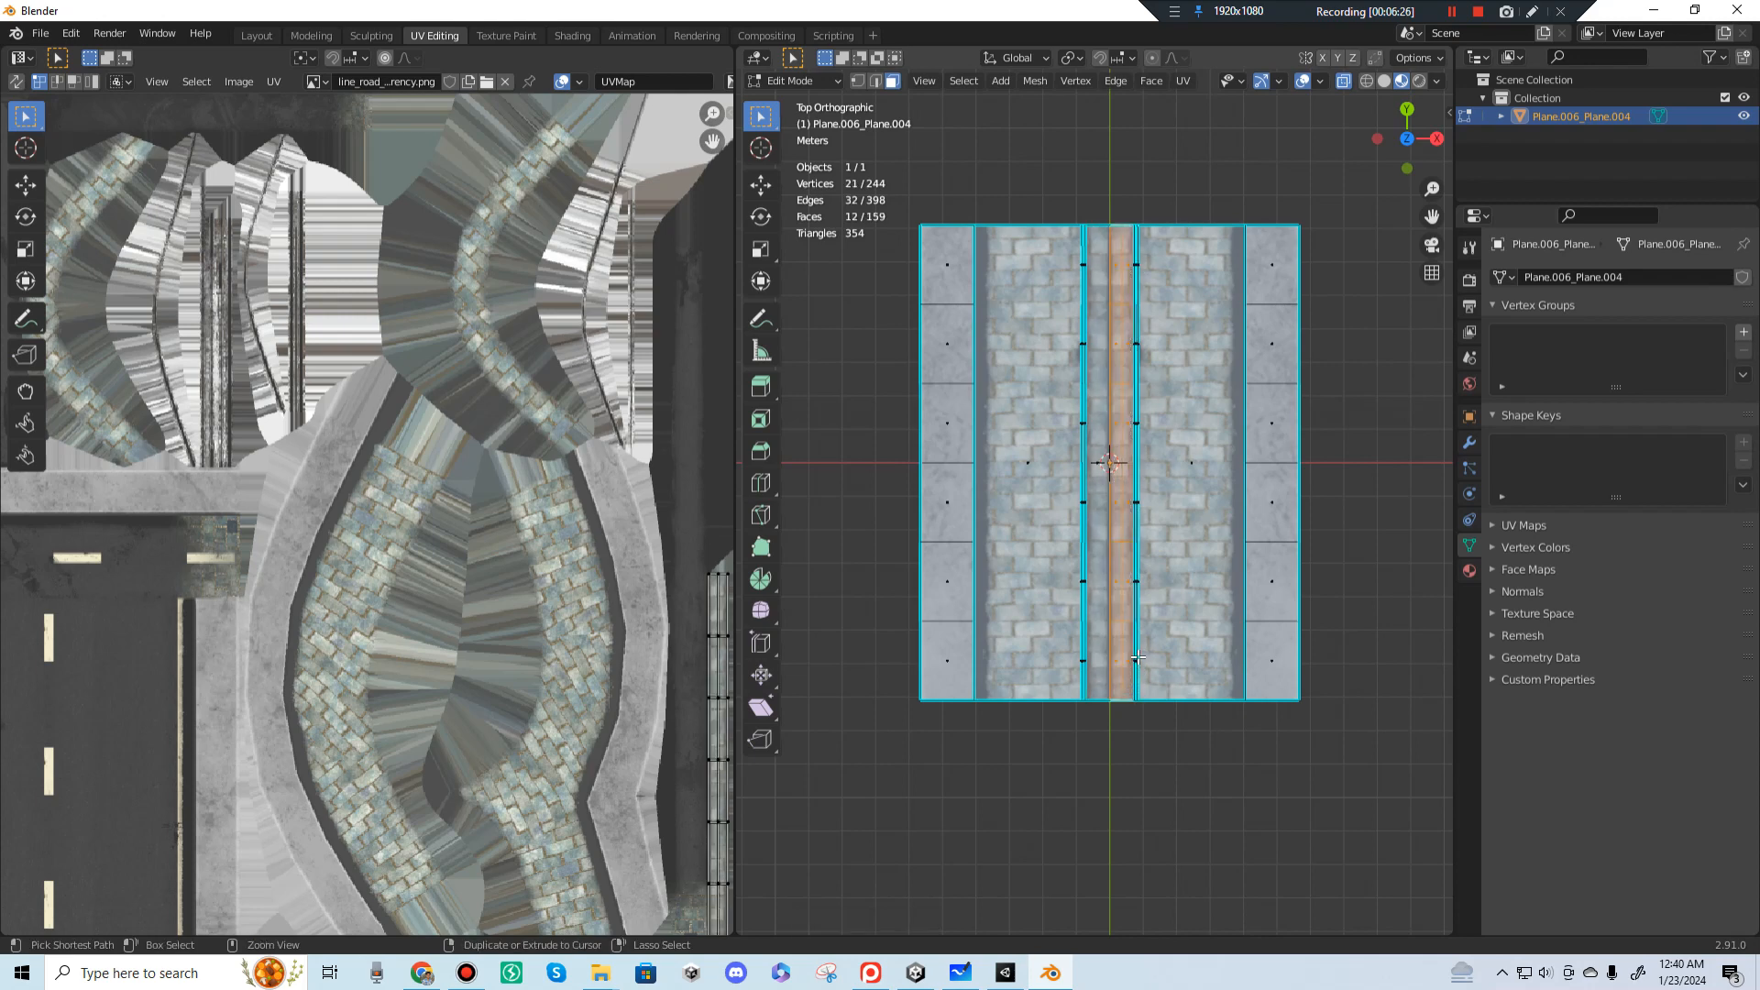
pyautogui.hotkey('ctrl', 'x')
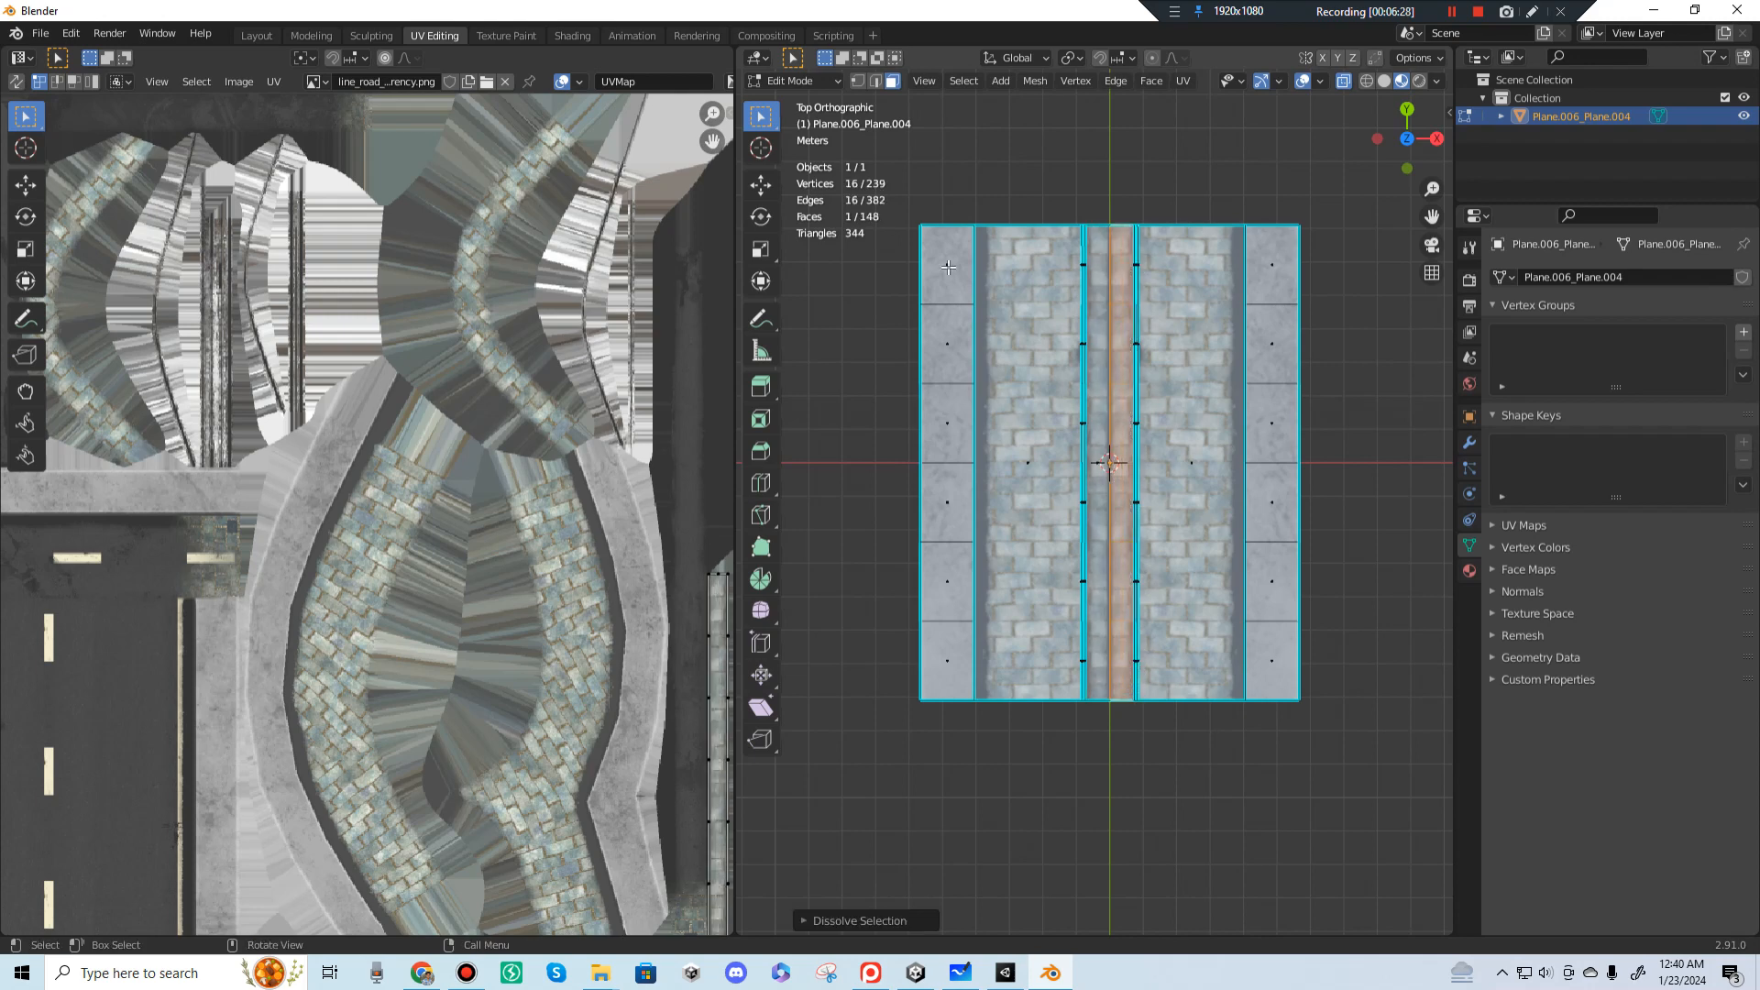
# Step: Dissolve the top faces of each outer sidewalk strip into one face per sidewalk
pyautogui.moveTo(936, 245); pyautogui.dragTo(964, 683)
pyautogui.press('ctrl')
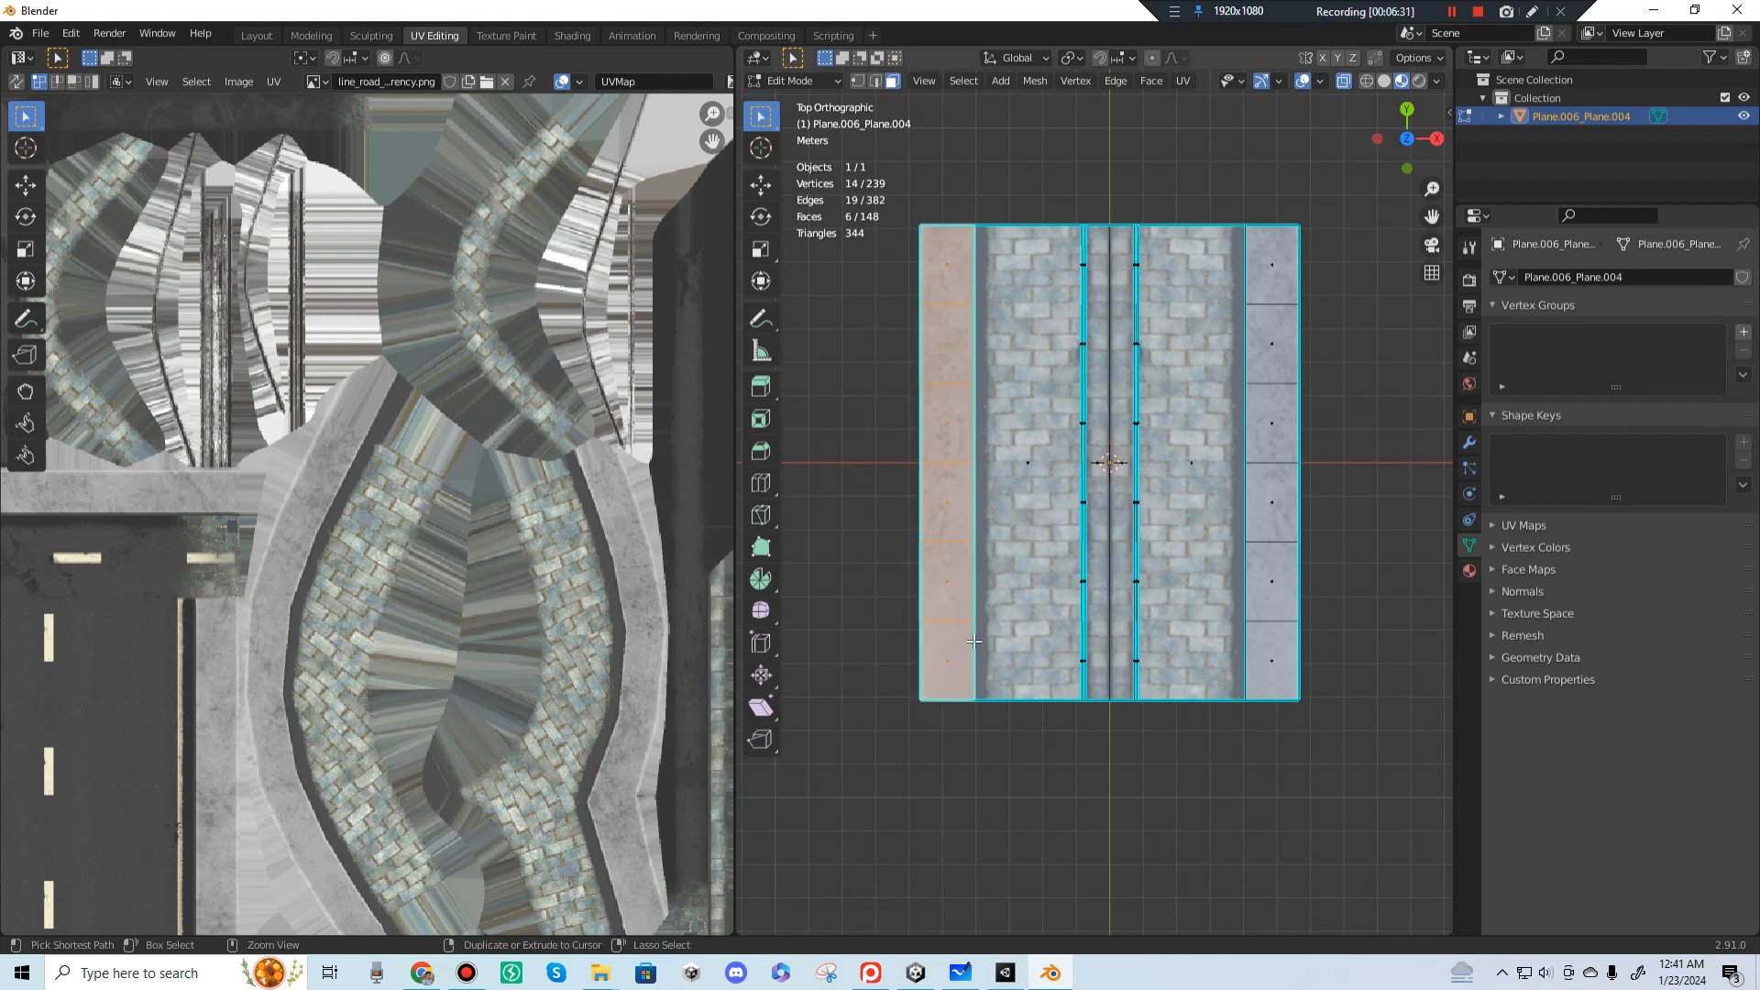
pyautogui.hotkey('ctrl', 'x')
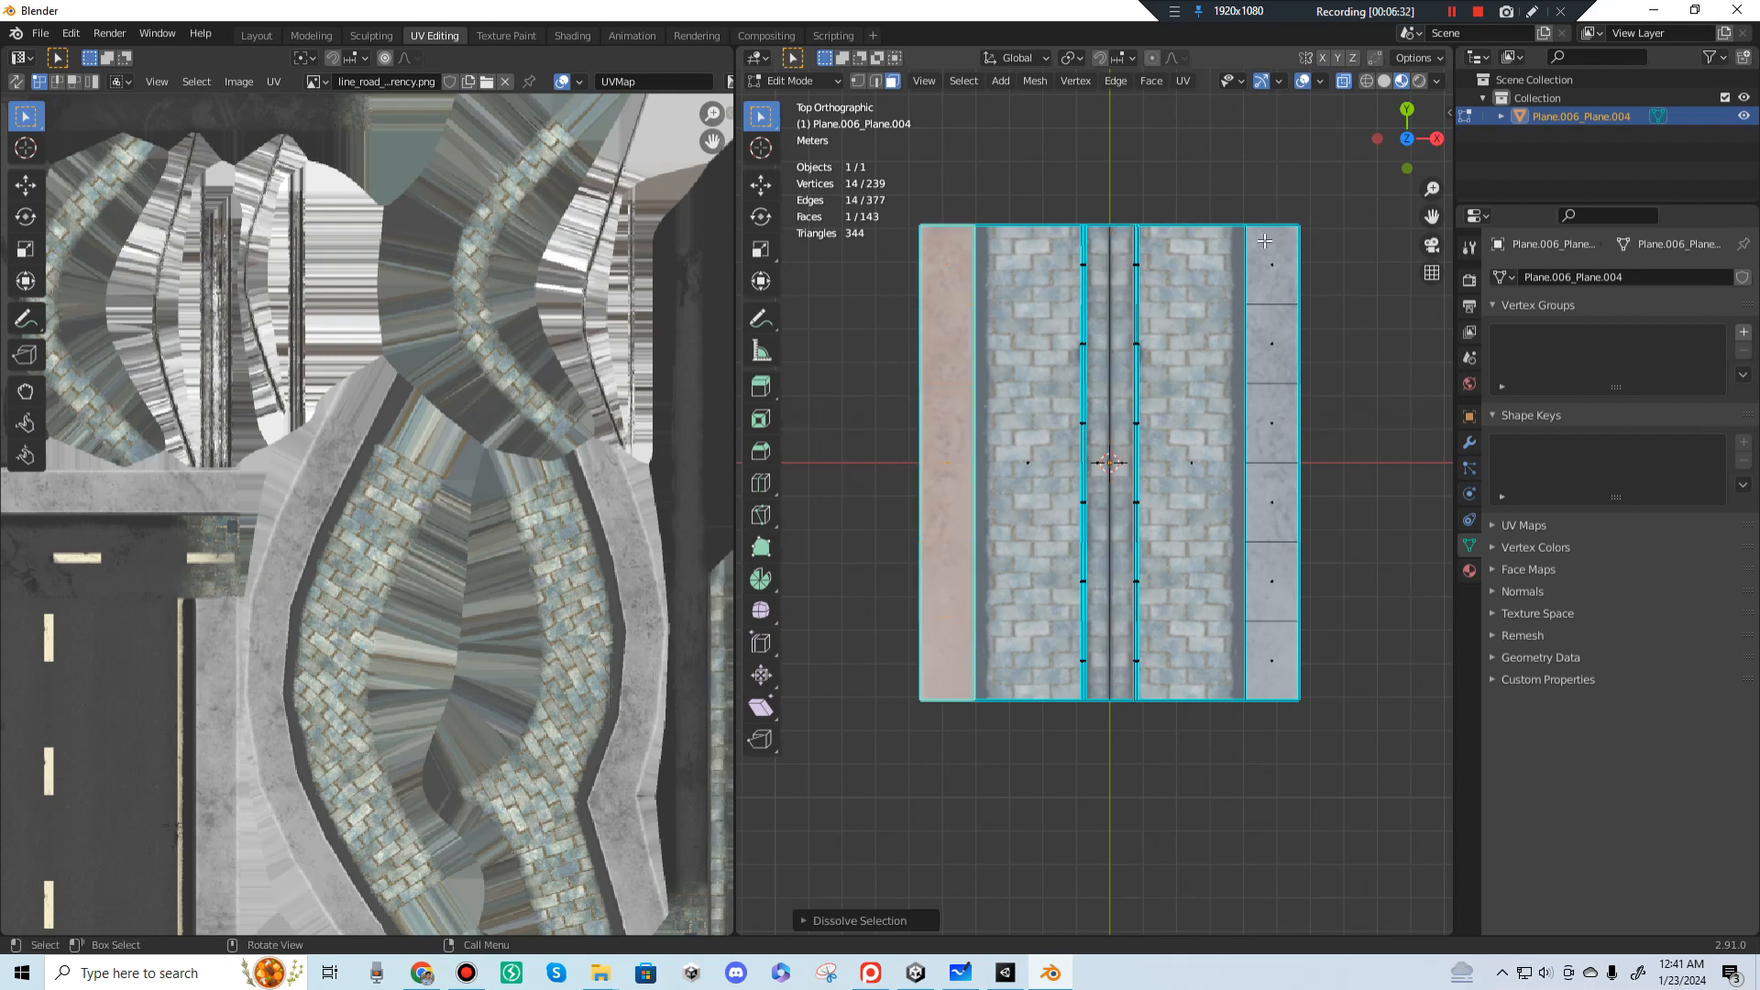
pyautogui.moveTo(1265, 240); pyautogui.dragTo(1283, 682)
pyautogui.press('ctrl')
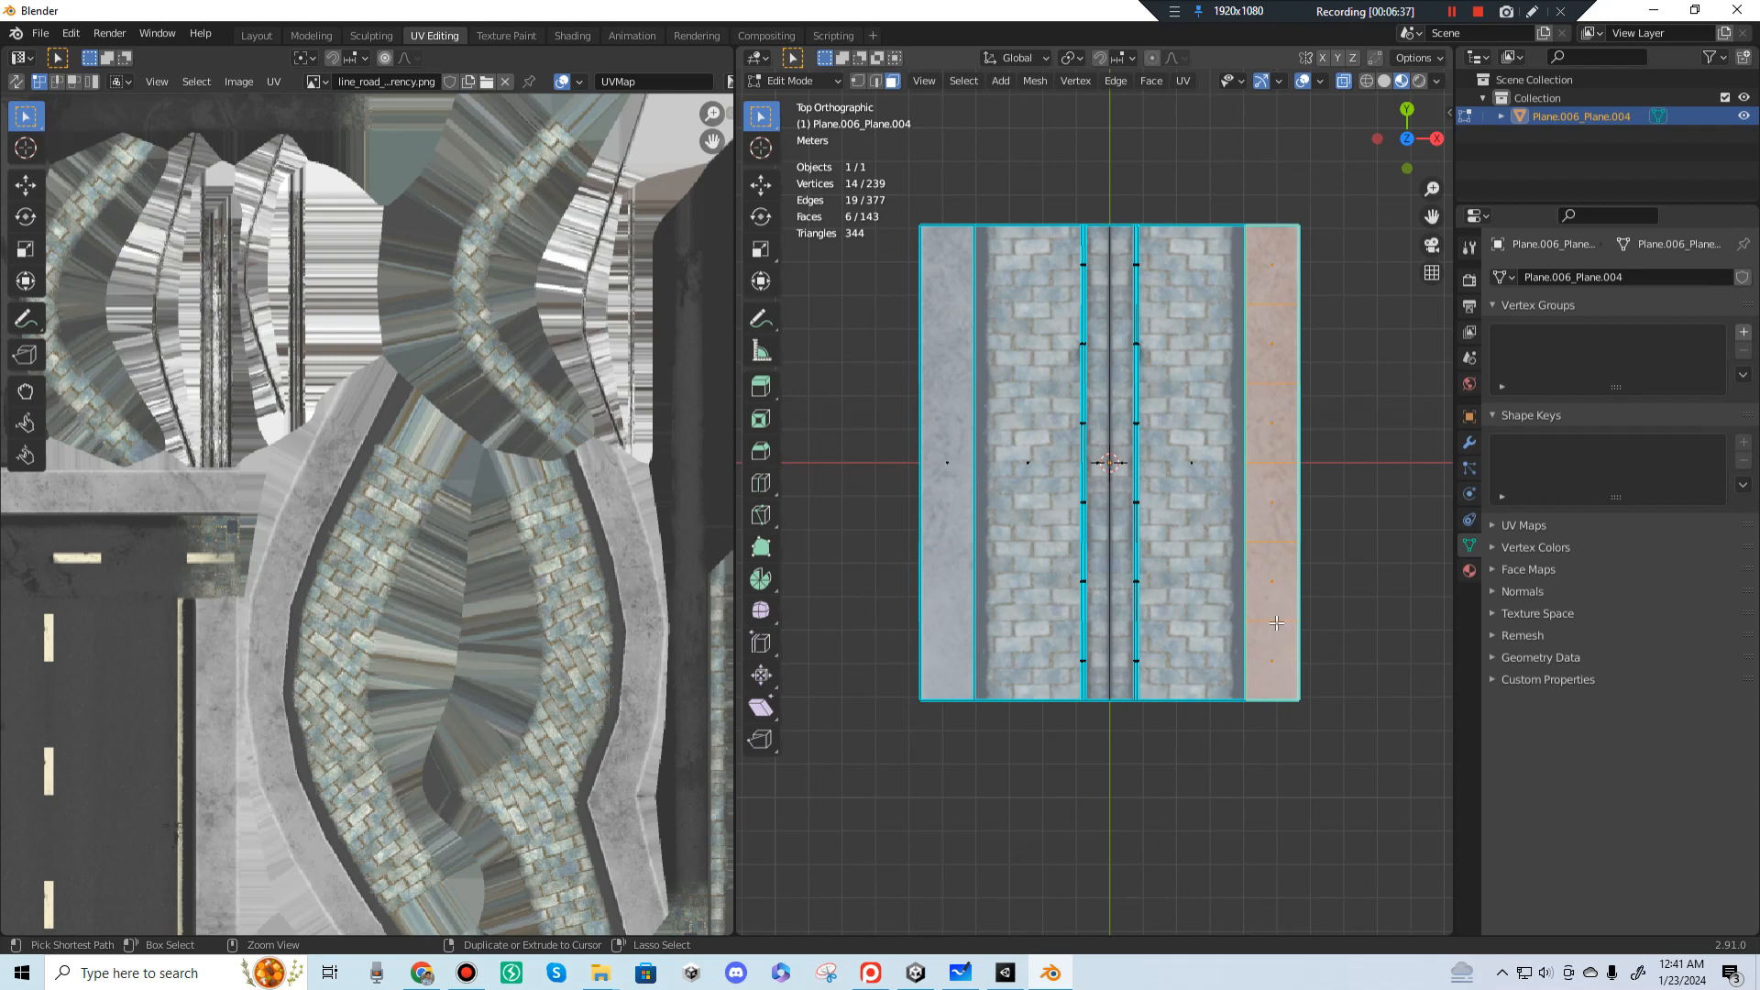
pyautogui.hotkey('ctrl', 'x')
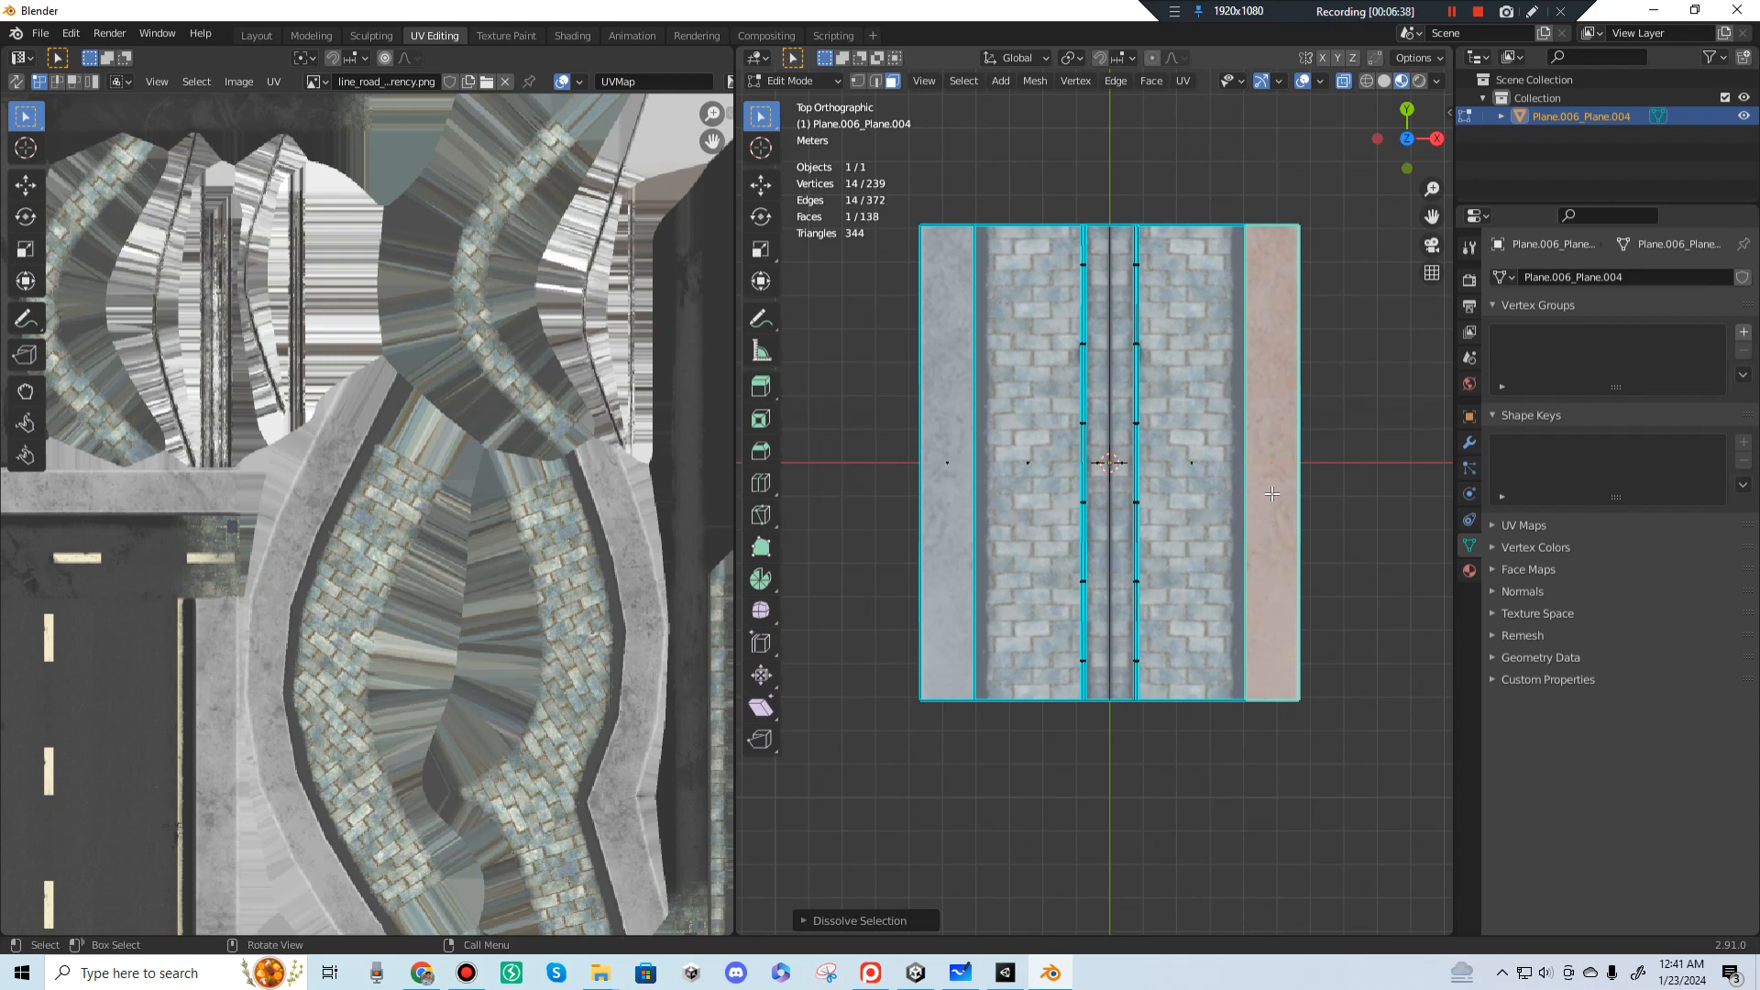
# Step: Select the linked geometry of both narrow rails beside the central strip and delete their faces
pyautogui.moveTo(1272, 494); pyautogui.dragTo(1066, 416, button='middle')
pyautogui.scroll(4, 1241, 427)
pyautogui.scroll(-4, 1263, 419)
pyautogui.moveTo(1059, 421); pyautogui.dragTo(1113, 629, button='middle')
pyautogui.click(1111, 627)
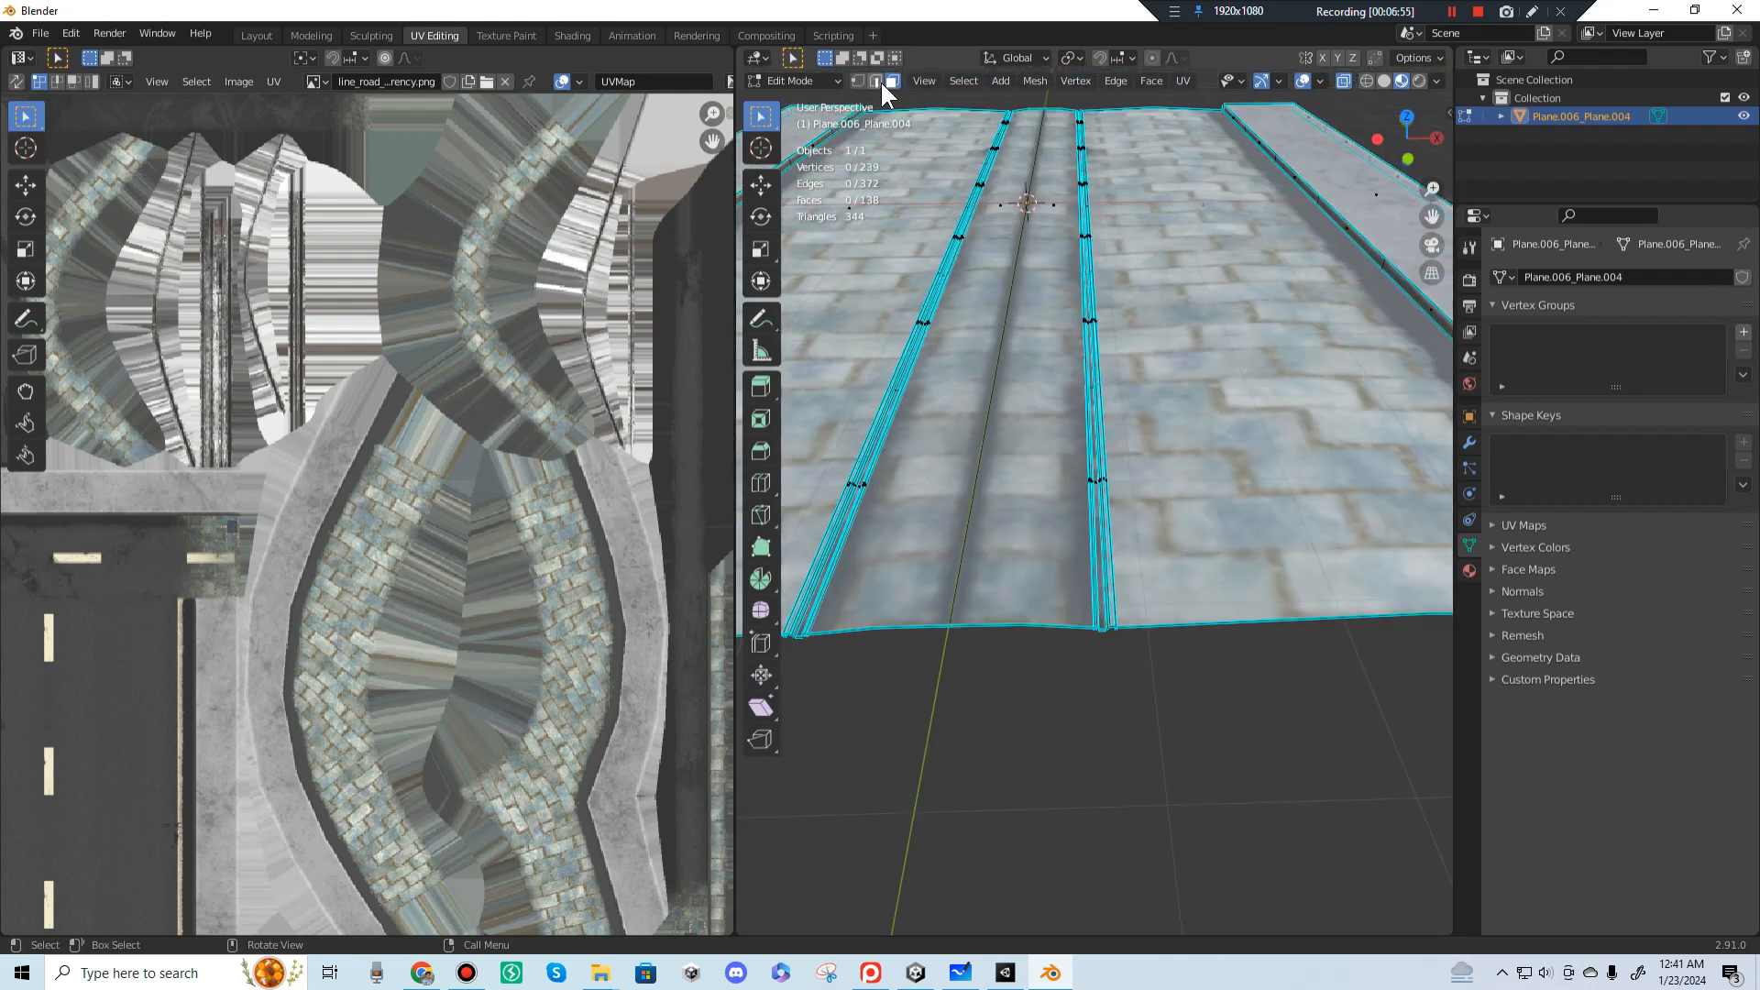
pyautogui.click(1101, 475)
pyautogui.hotkey('ctrl', 'l')
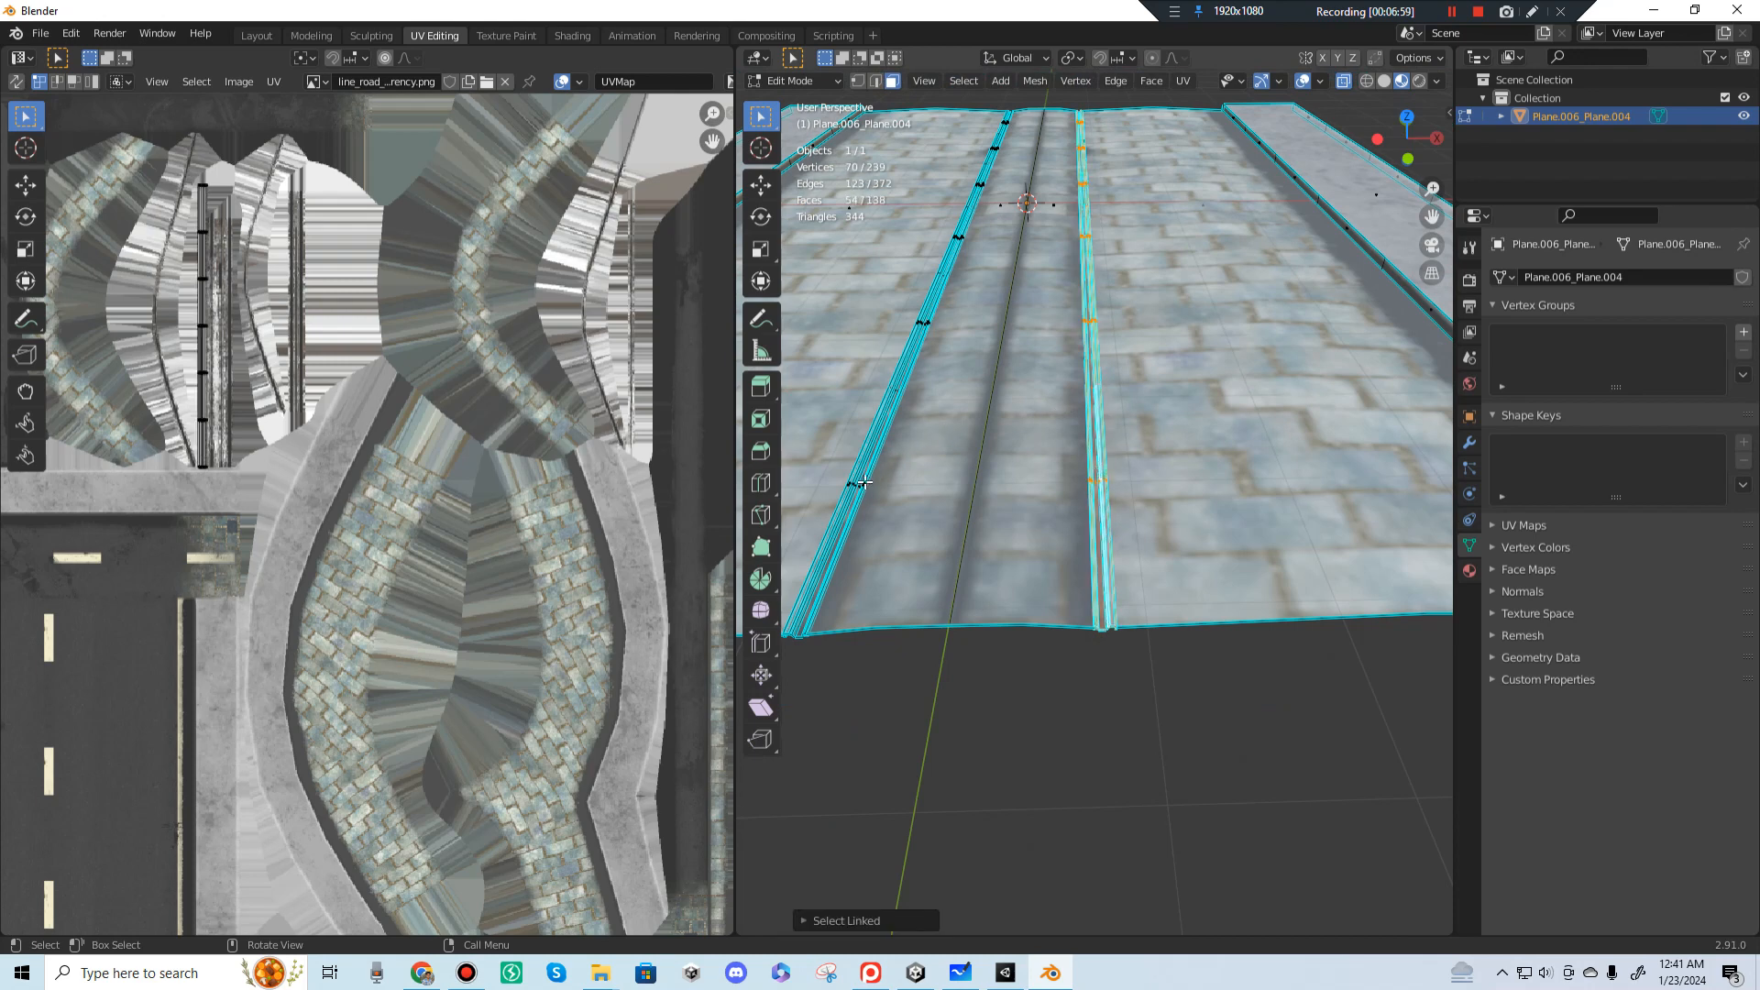
pyautogui.press('l')
pyautogui.scroll(-4, 872, 465)
pyautogui.moveTo(891, 413); pyautogui.dragTo(1166, 417, button='middle')
pyautogui.scroll(4, 949, 365)
pyautogui.press('x')
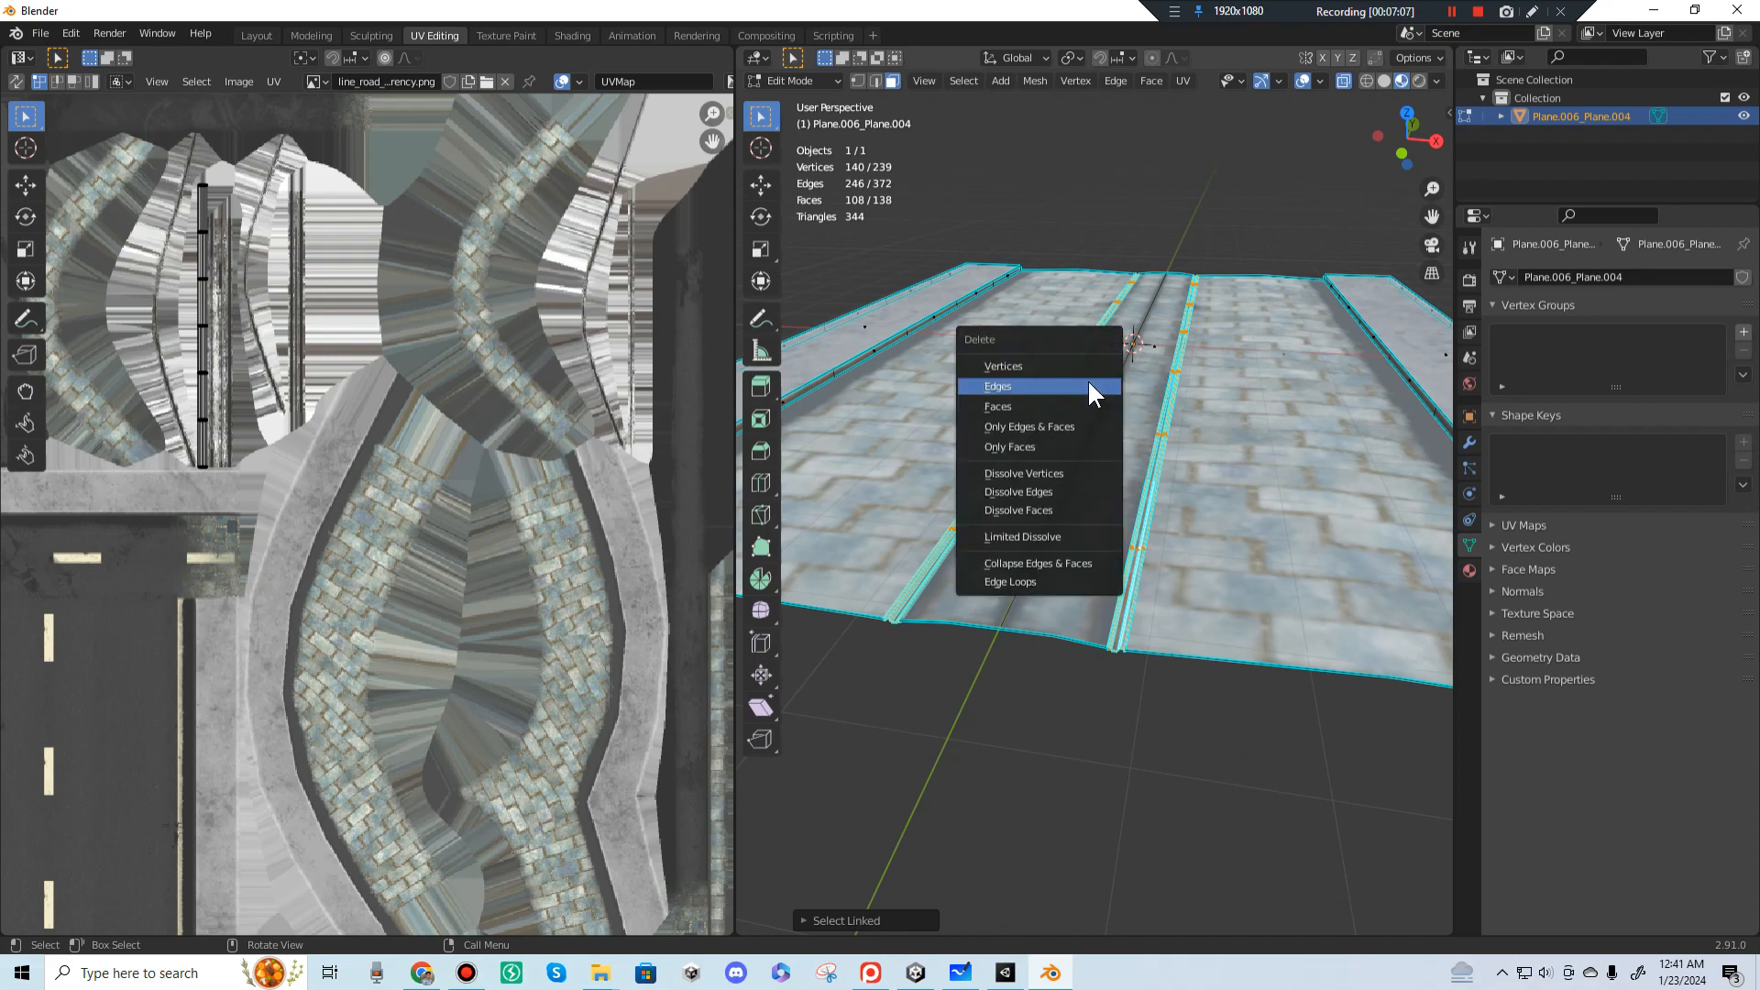
pyautogui.click(1016, 403)
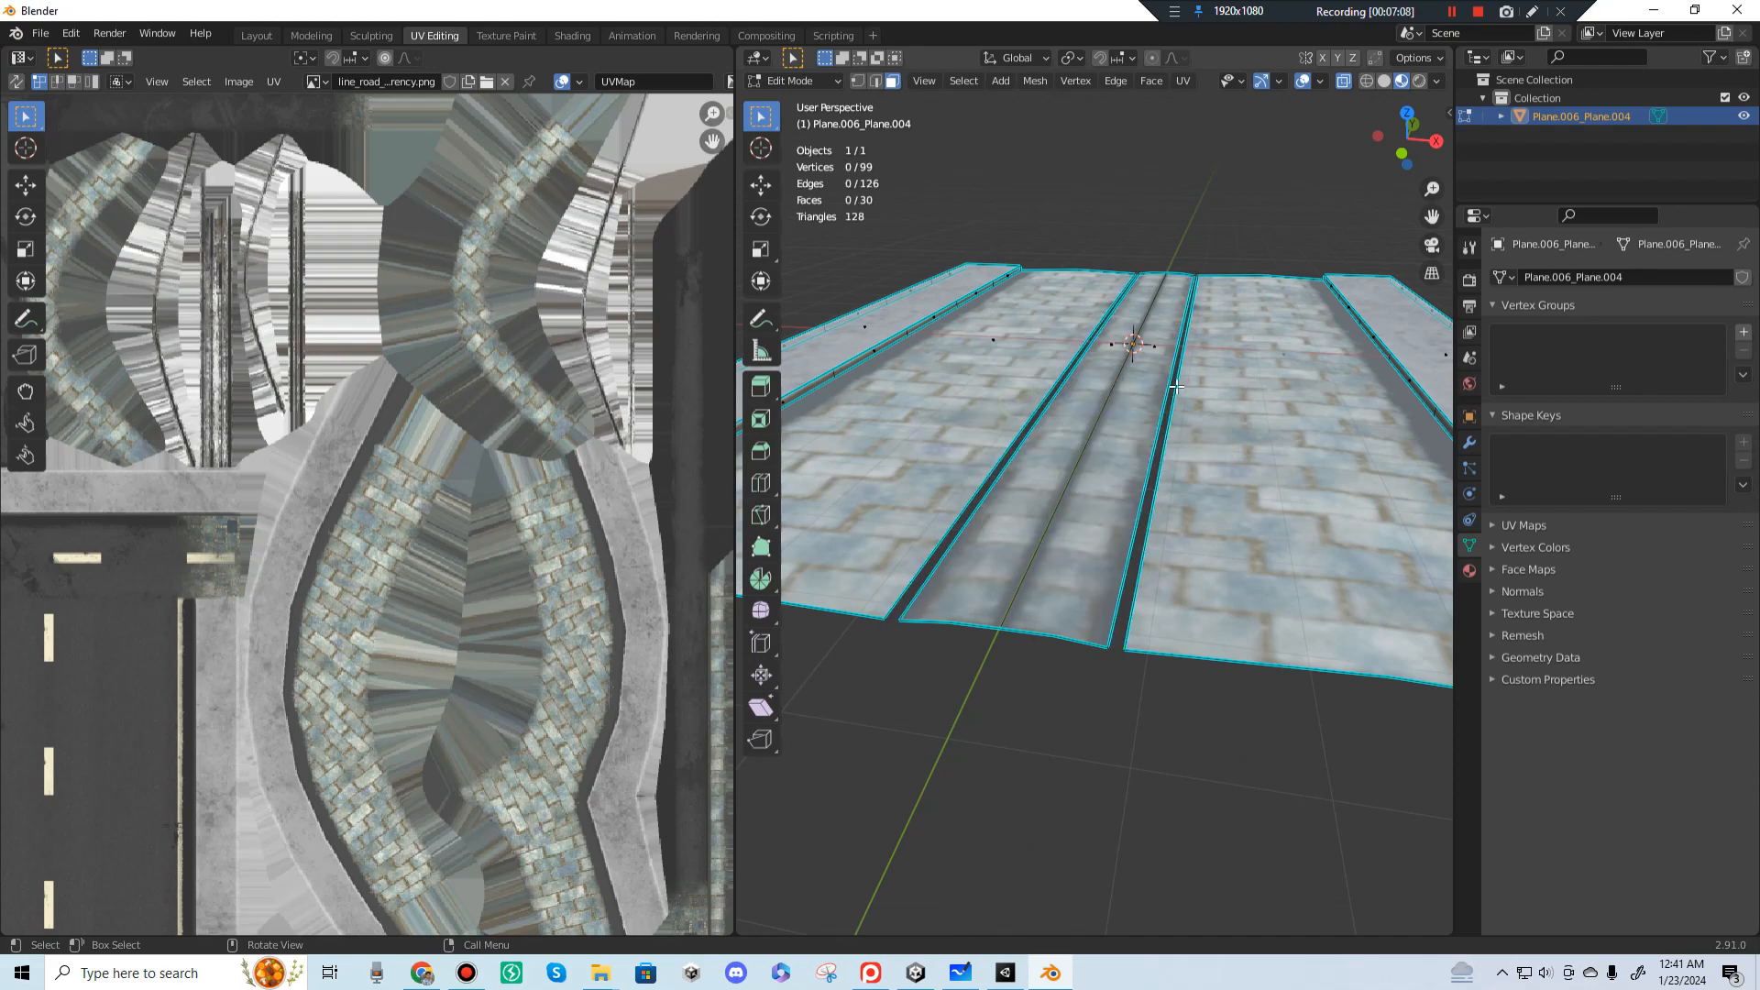
# Step: Select the two facing front corner vertices across the gap between the negative X road surface and the central strip
pyautogui.moveTo(1017, 404); pyautogui.dragTo(1087, 315, button='middle')
pyautogui.scroll(-4, 1077, 341)
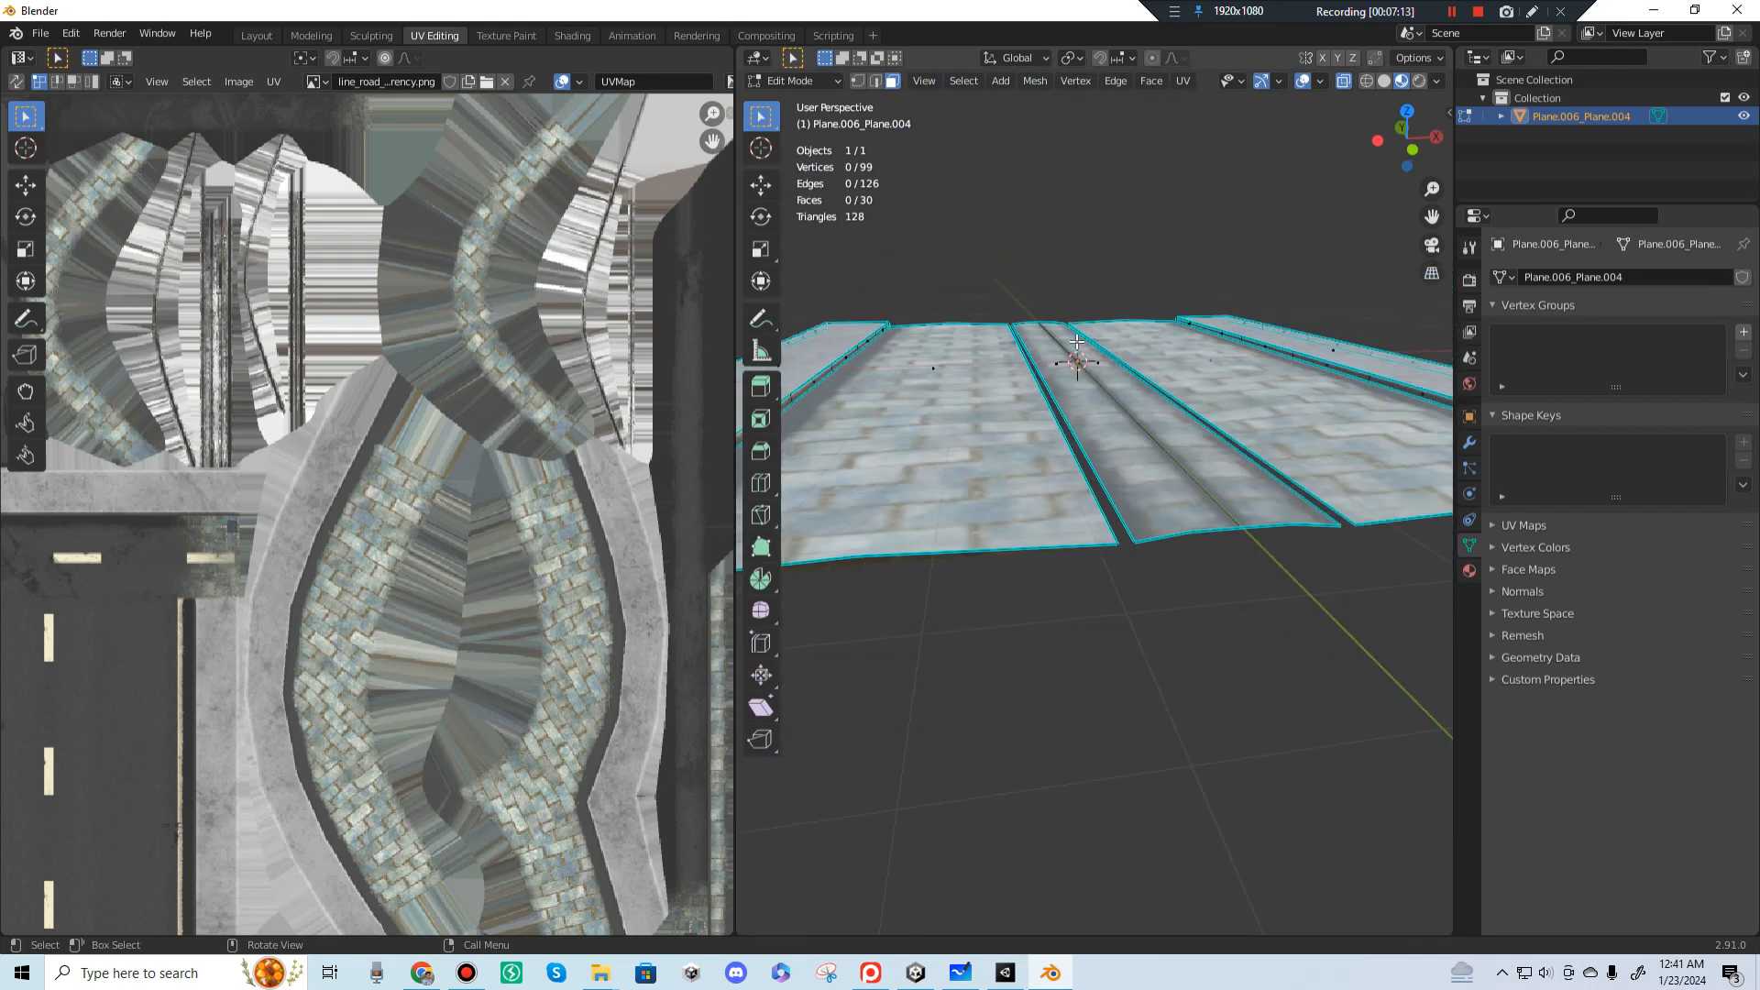
pyautogui.moveTo(1159, 592); pyautogui.dragTo(1047, 612, button='middle')
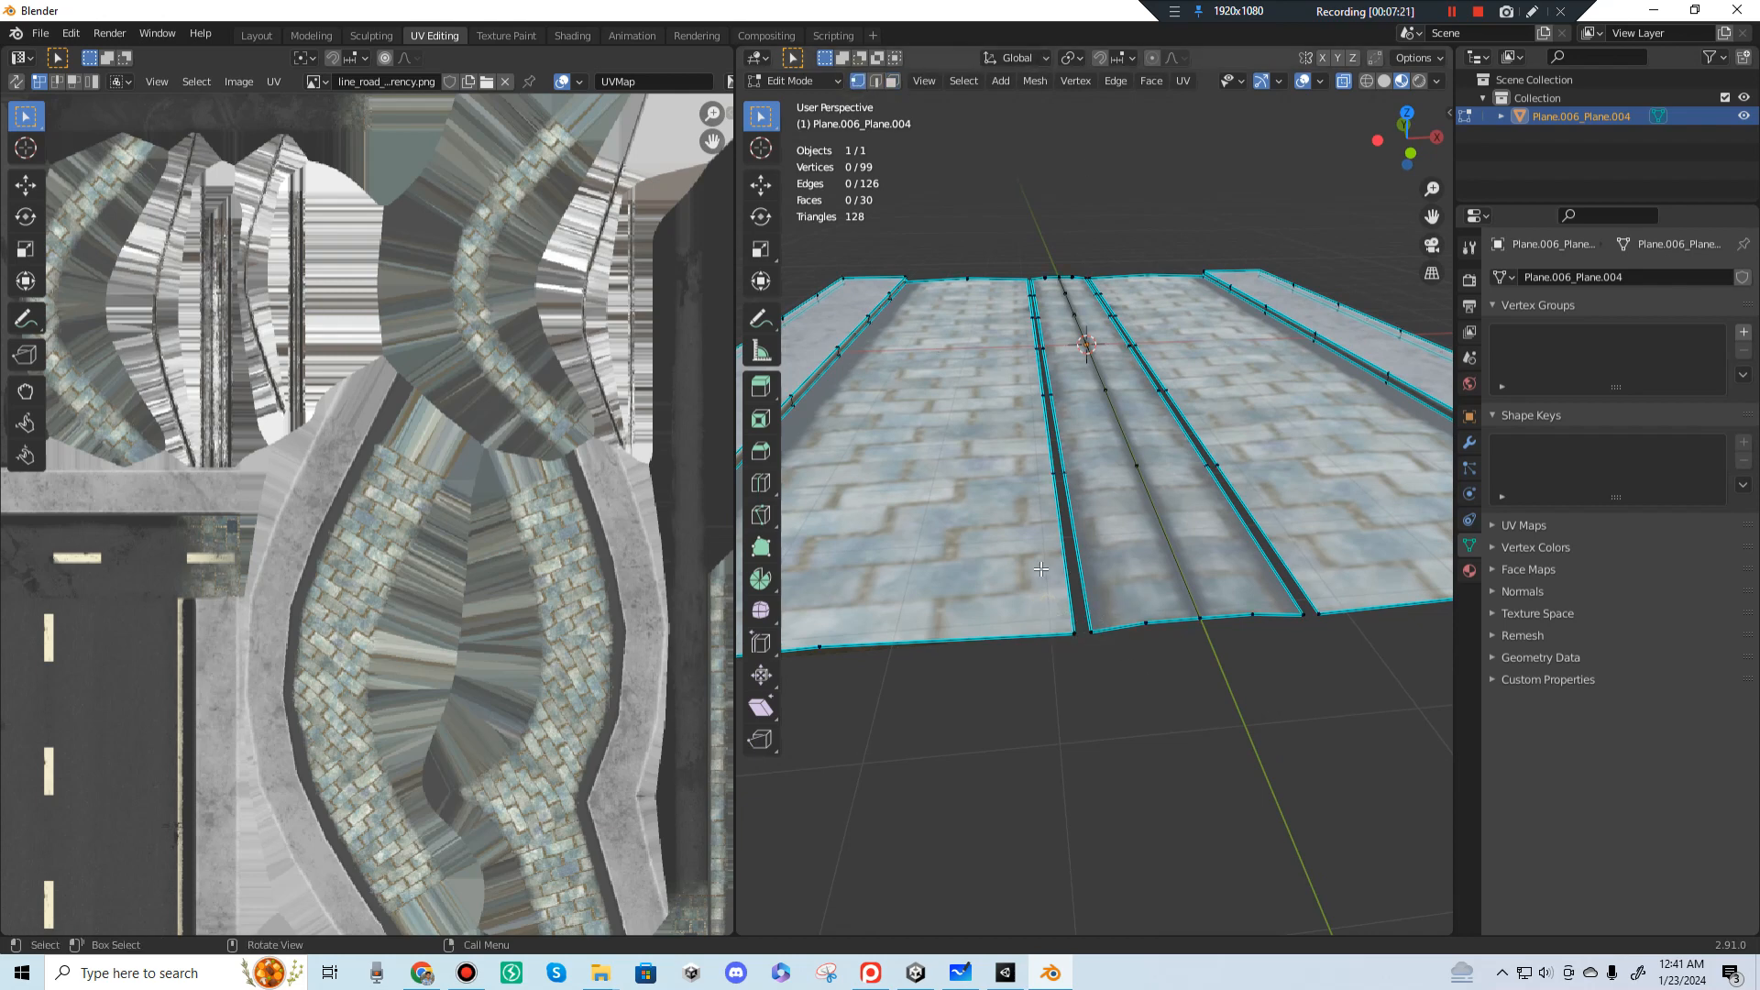
pyautogui.moveTo(1040, 592); pyautogui.dragTo(1121, 672)
pyautogui.scroll(2, 1077, 639)
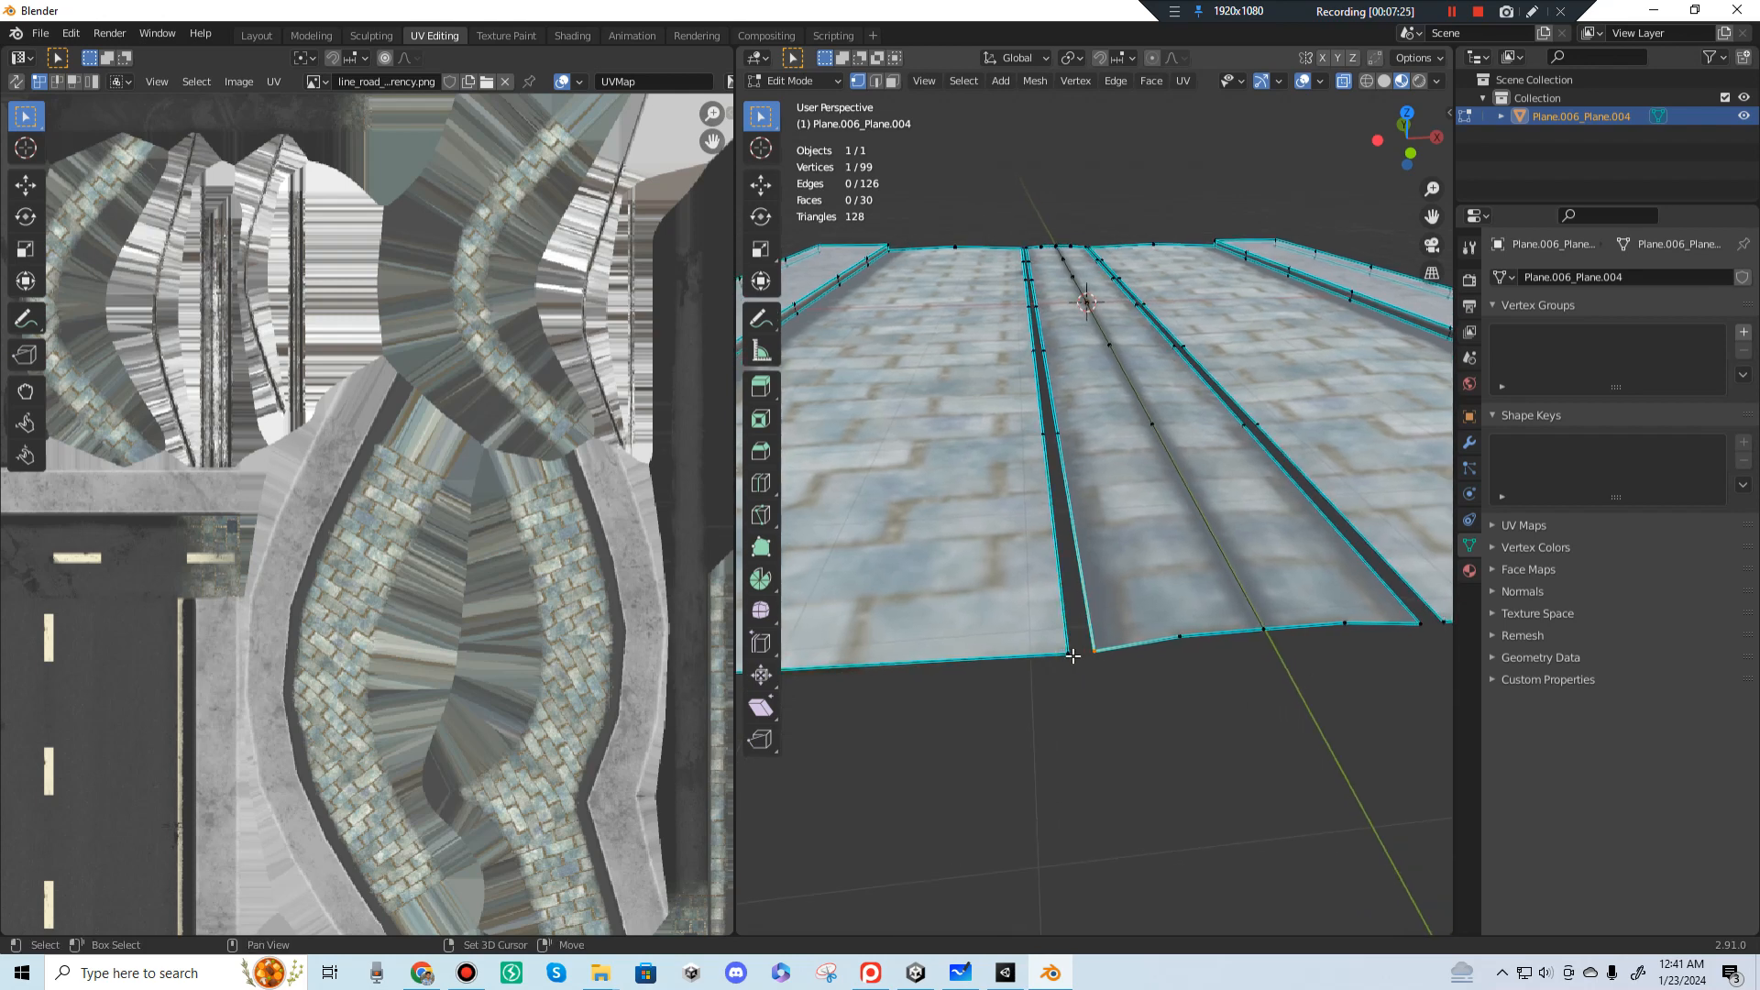
pyautogui.keyDown('shift'); pyautogui.moveTo(1023, 711); pyautogui.dragTo(1035, 640, button='middle'); pyautogui.keyUp('shift')
pyautogui.scroll(2, 1033, 693)
pyautogui.moveTo(1196, 536); pyautogui.dragTo(1072, 542, button='middle')
pyautogui.scroll(-4, 1105, 565)
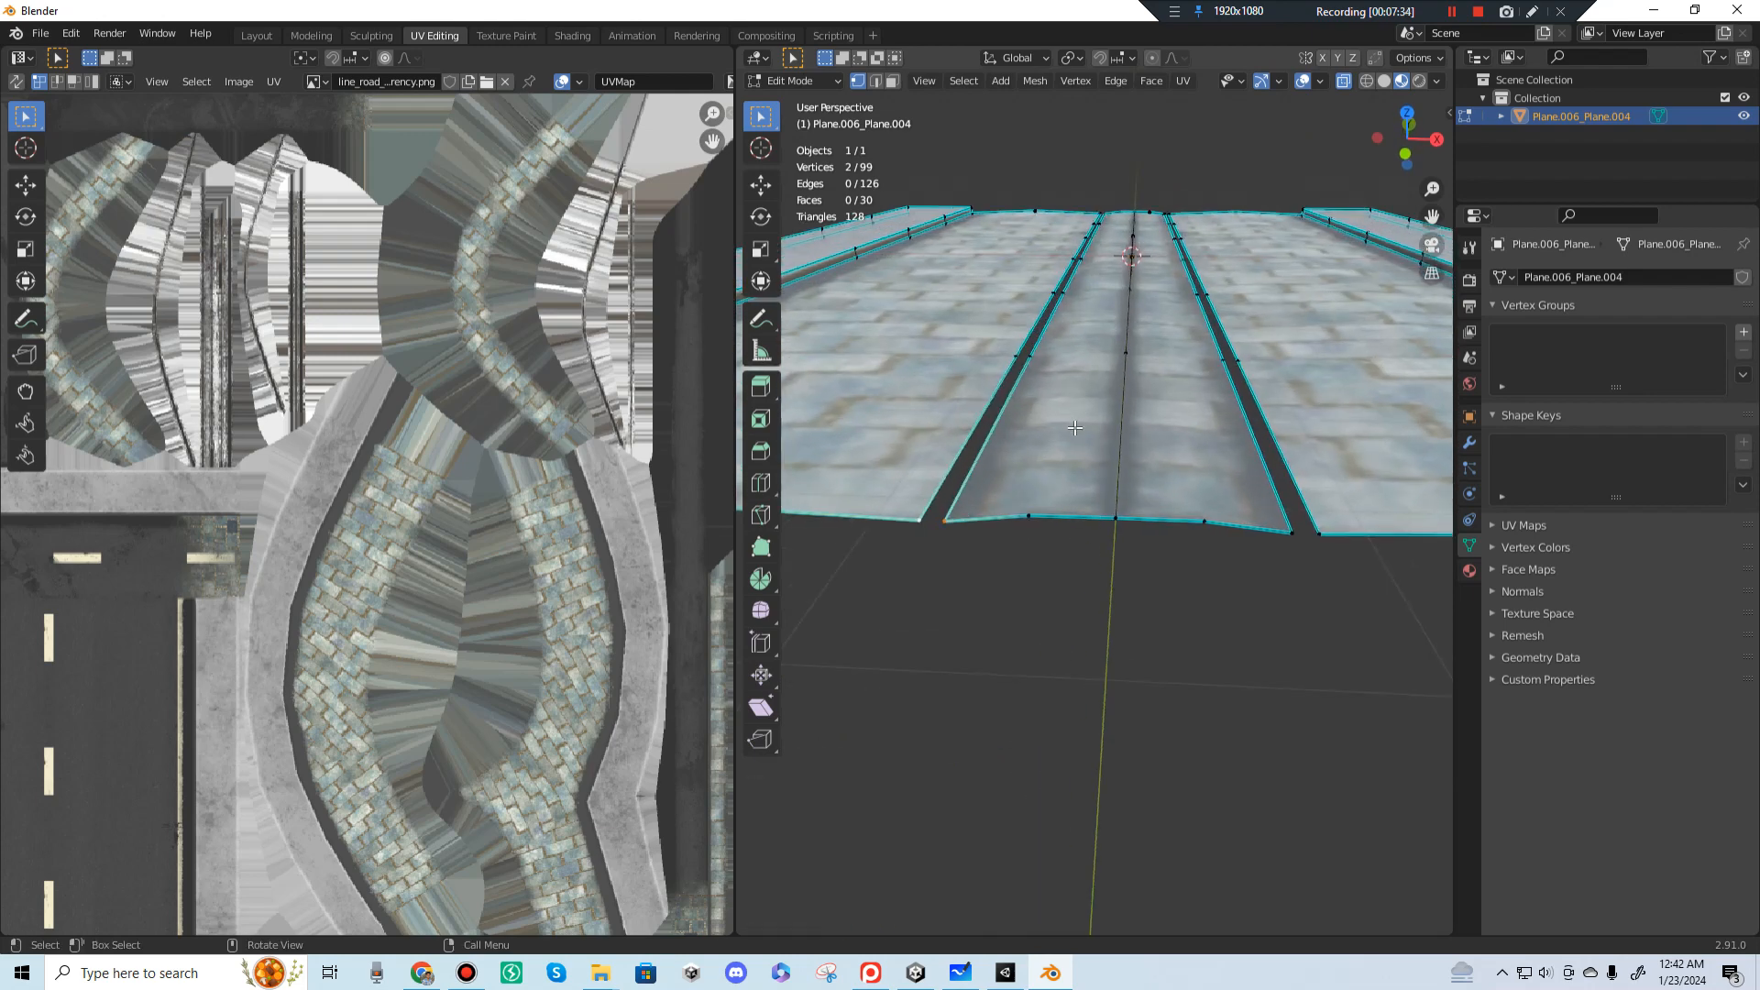
# Step: Try to dissolve the intermediate vertices along the central strip's front edge
pyautogui.moveTo(1074, 427); pyautogui.dragTo(1093, 403, button='middle')
pyautogui.click(1095, 401)
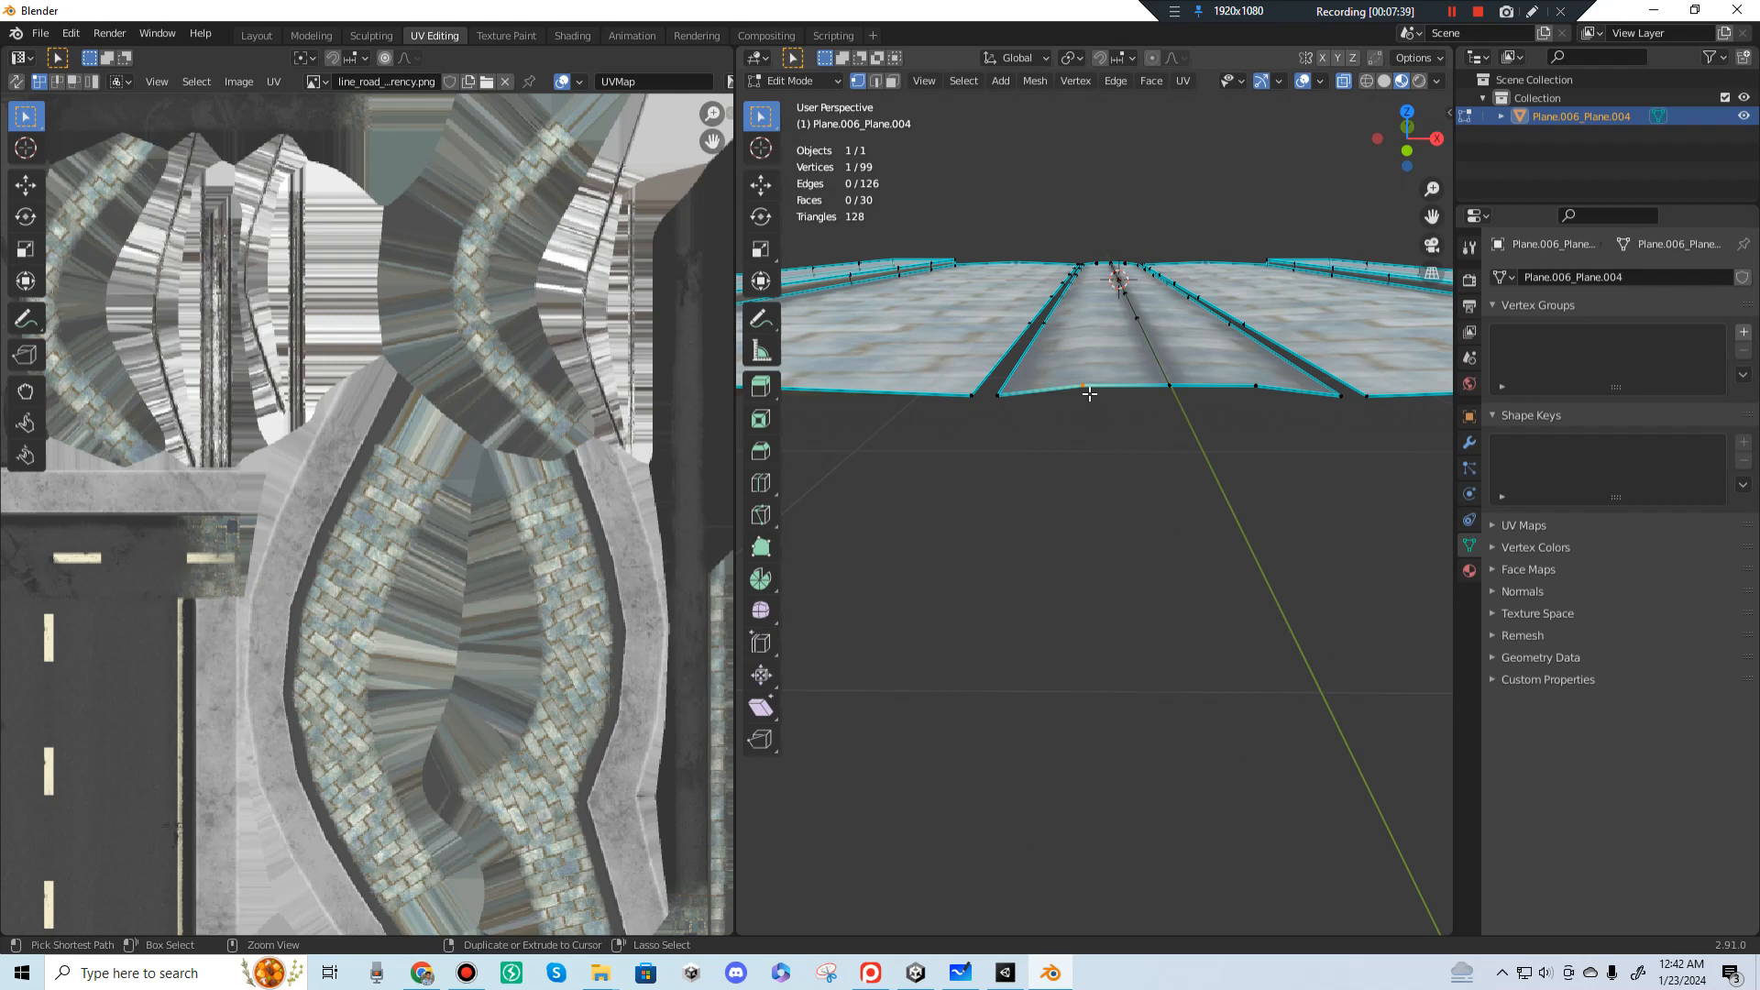
pyautogui.hotkey('ctrl', 'x')
pyautogui.moveTo(1144, 378); pyautogui.dragTo(1278, 410)
pyautogui.hotkey('ctrl', 'x')
pyautogui.hotkey('ctrl', 'x')
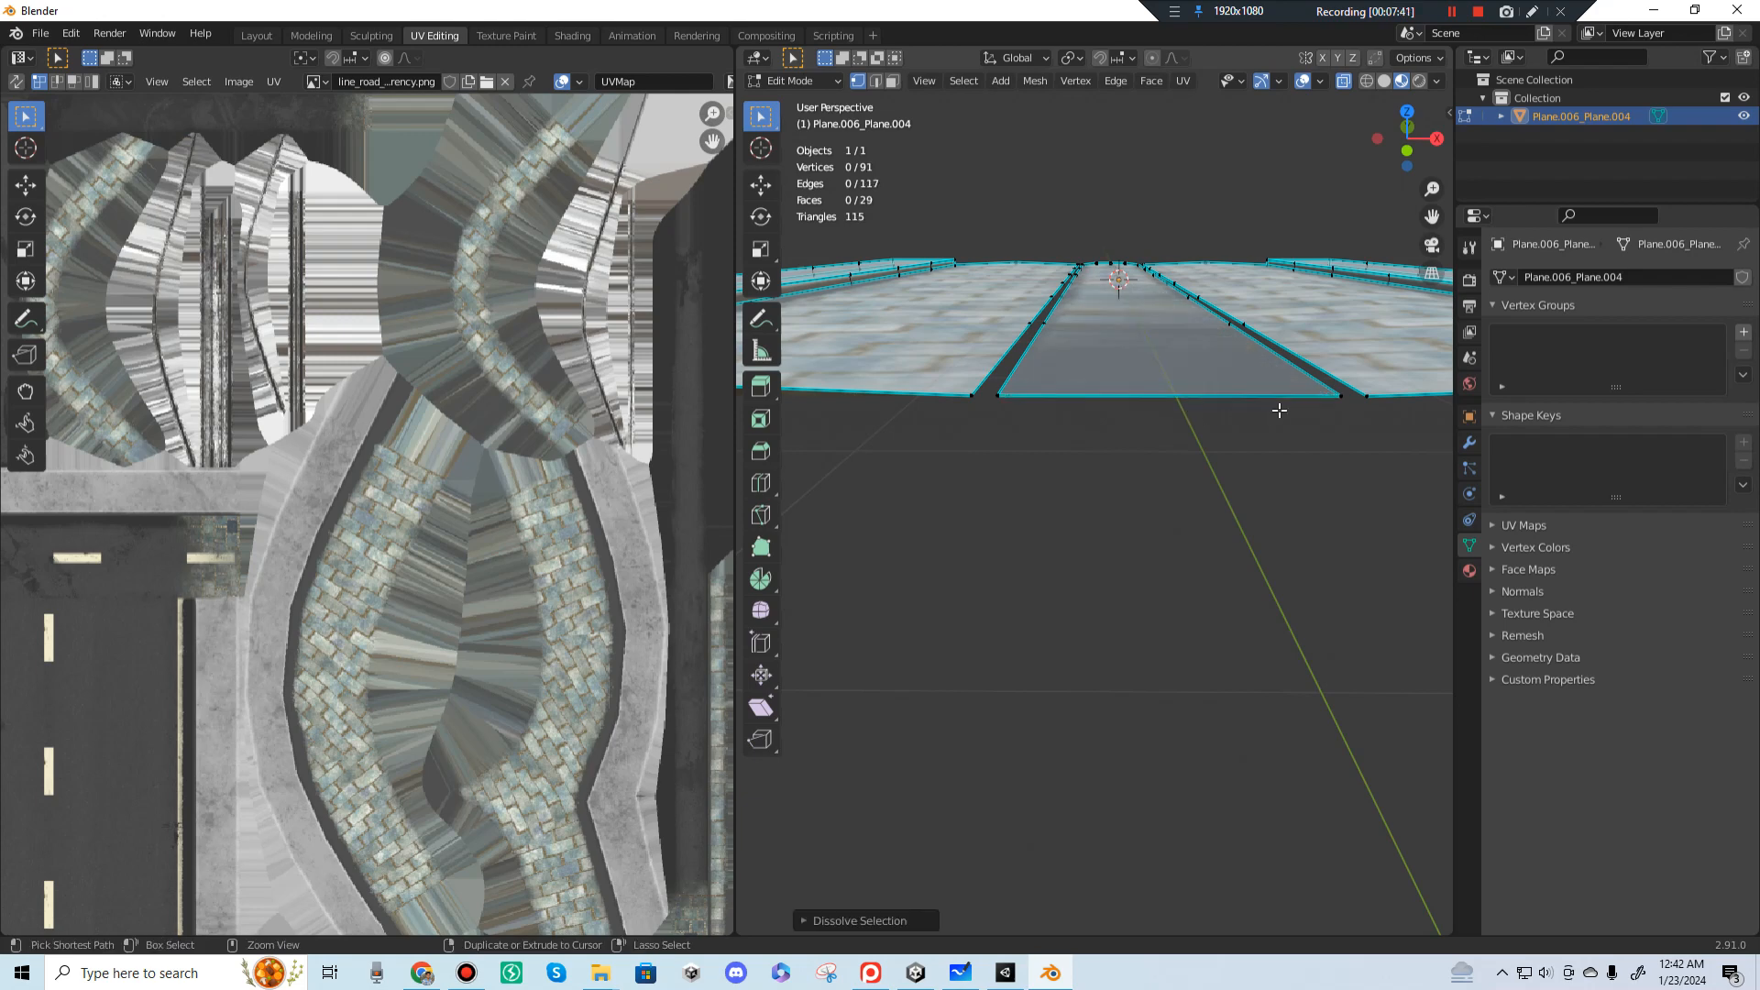
# Step: Undo the vertex dissolves on the central strip's front edge
pyautogui.scroll(4, 1280, 409)
pyautogui.hotkey('ctrl', 'z')
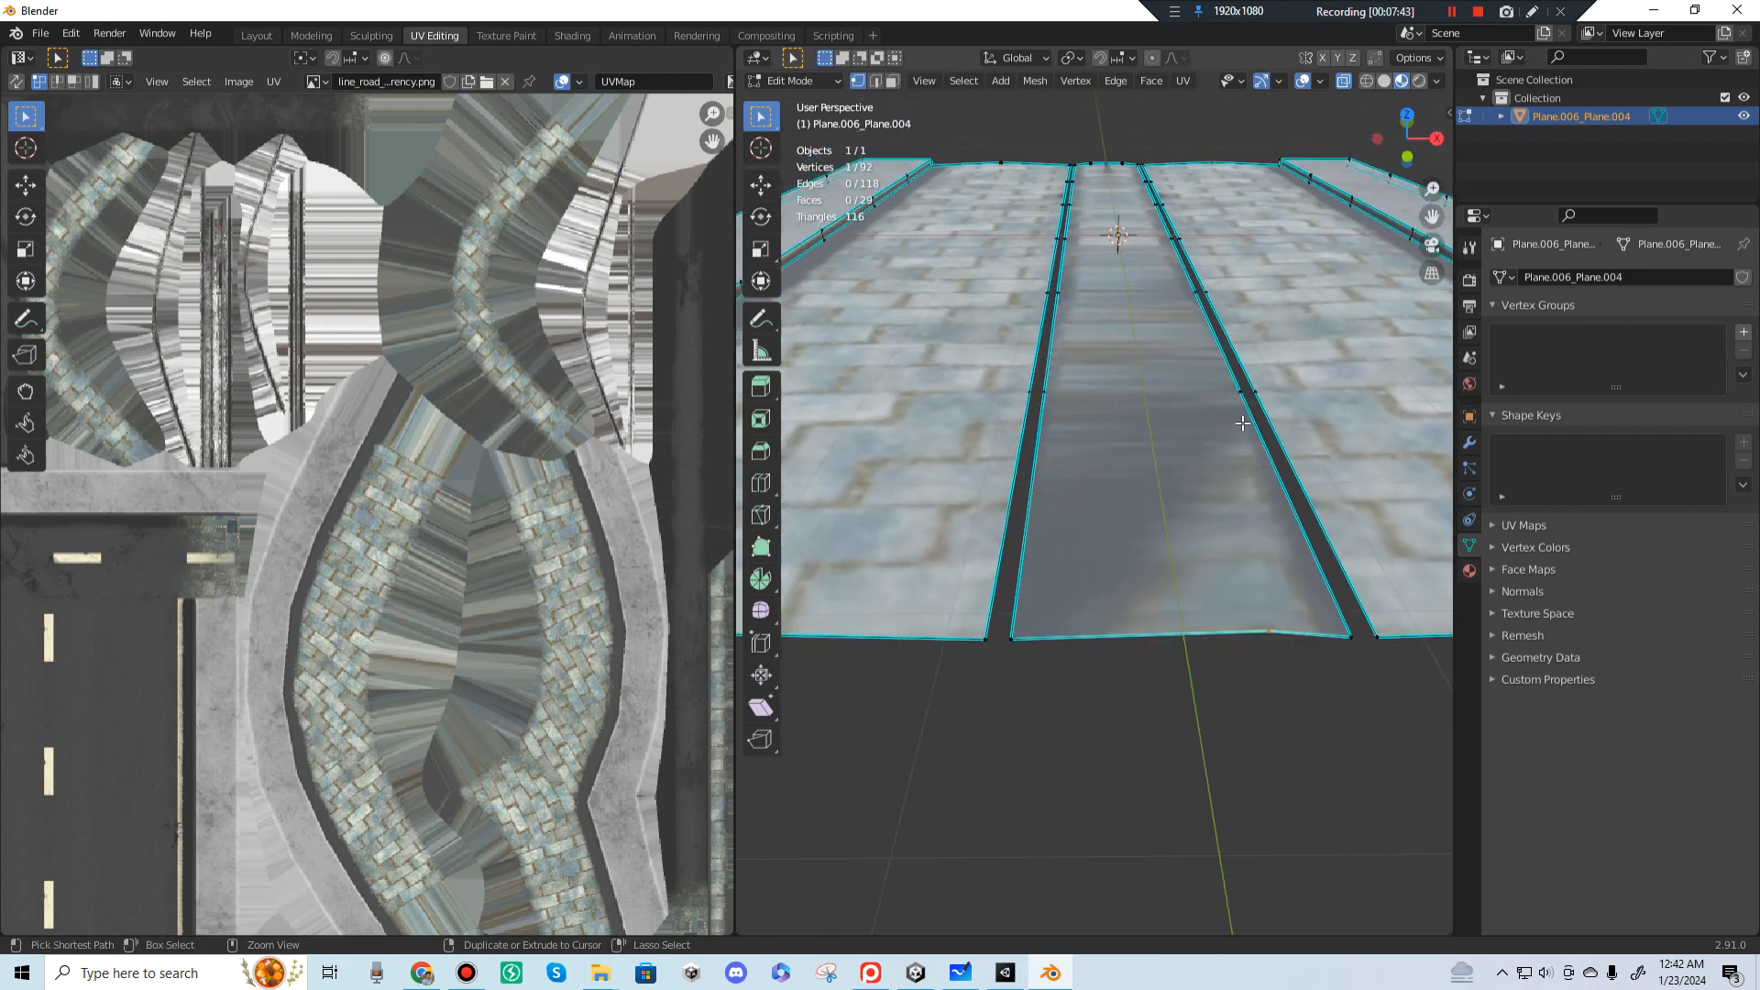
pyautogui.hotkey('ctrl', 'z')
pyautogui.moveTo(1241, 416)
pyautogui.mouseDown(button='middle')
pyautogui.moveTo(1258, 455)
pyautogui.moveTo(1238, 440)
pyautogui.moveTo(1243, 406)
pyautogui.mouseUp(button='middle')
pyautogui.hotkey('ctrl', 'z')
pyautogui.hotkey('ctrl', 'z')
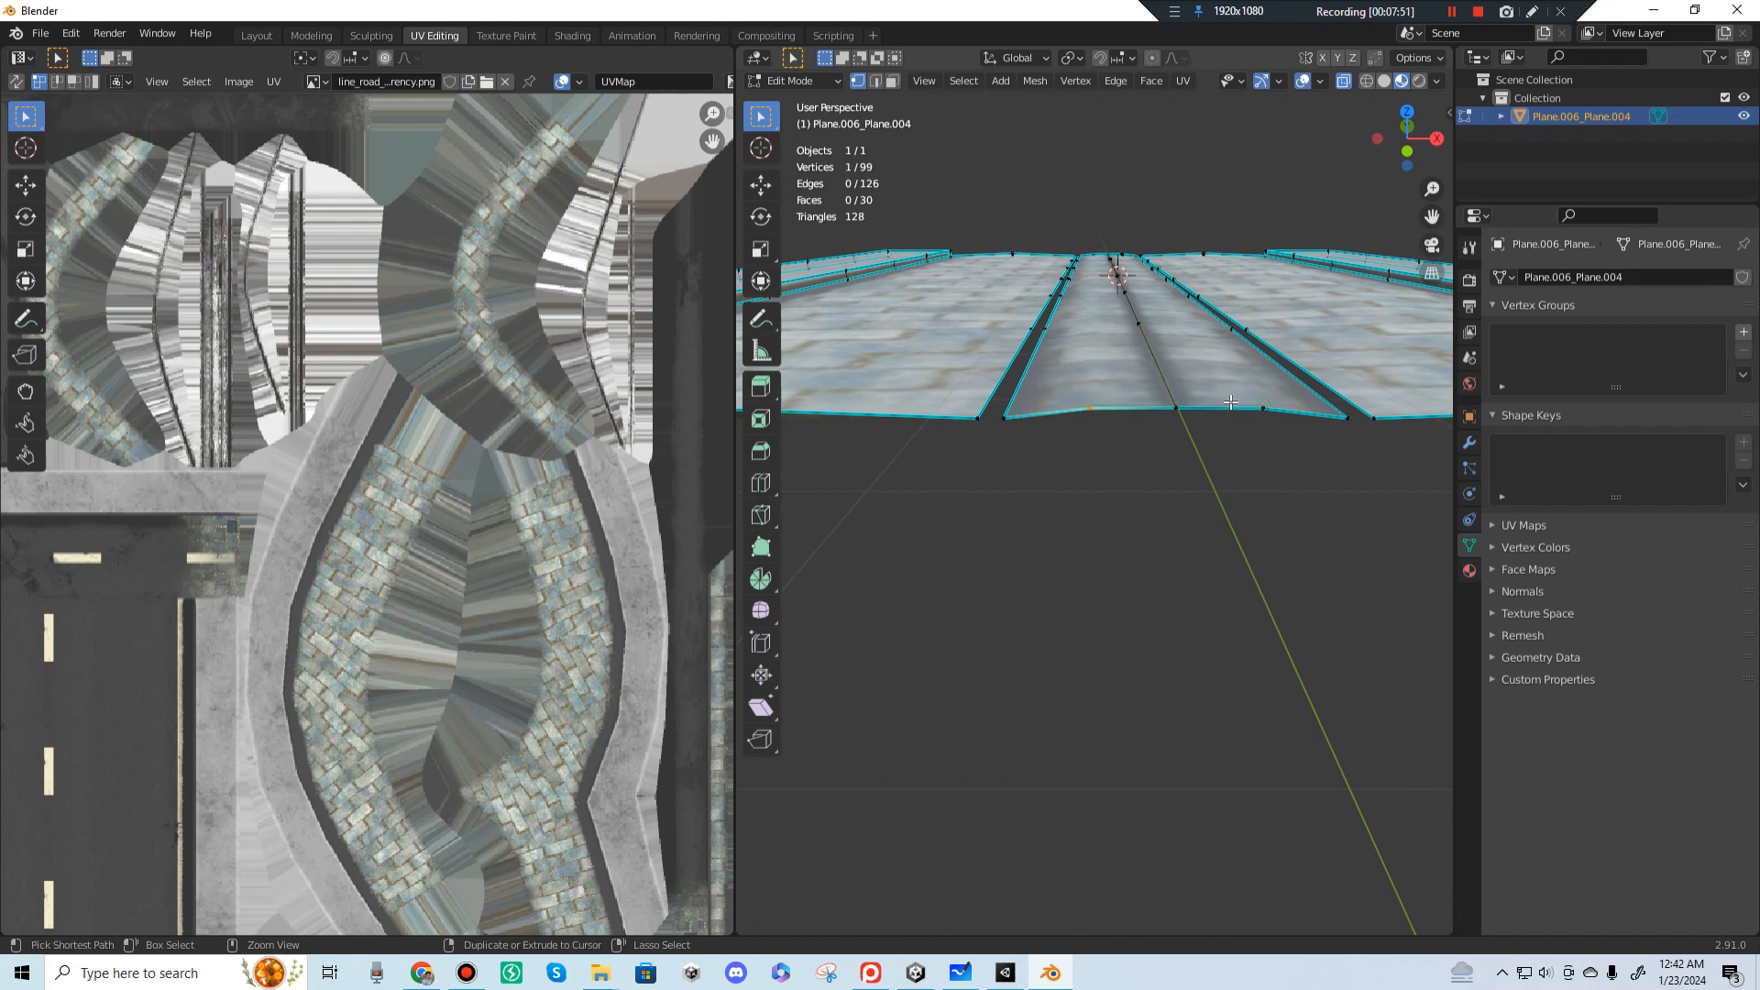
pyautogui.hotkey('ctrl', 'z')
pyautogui.moveTo(1230, 401); pyautogui.dragTo(1141, 457, button='middle')
pyautogui.click(1092, 472)
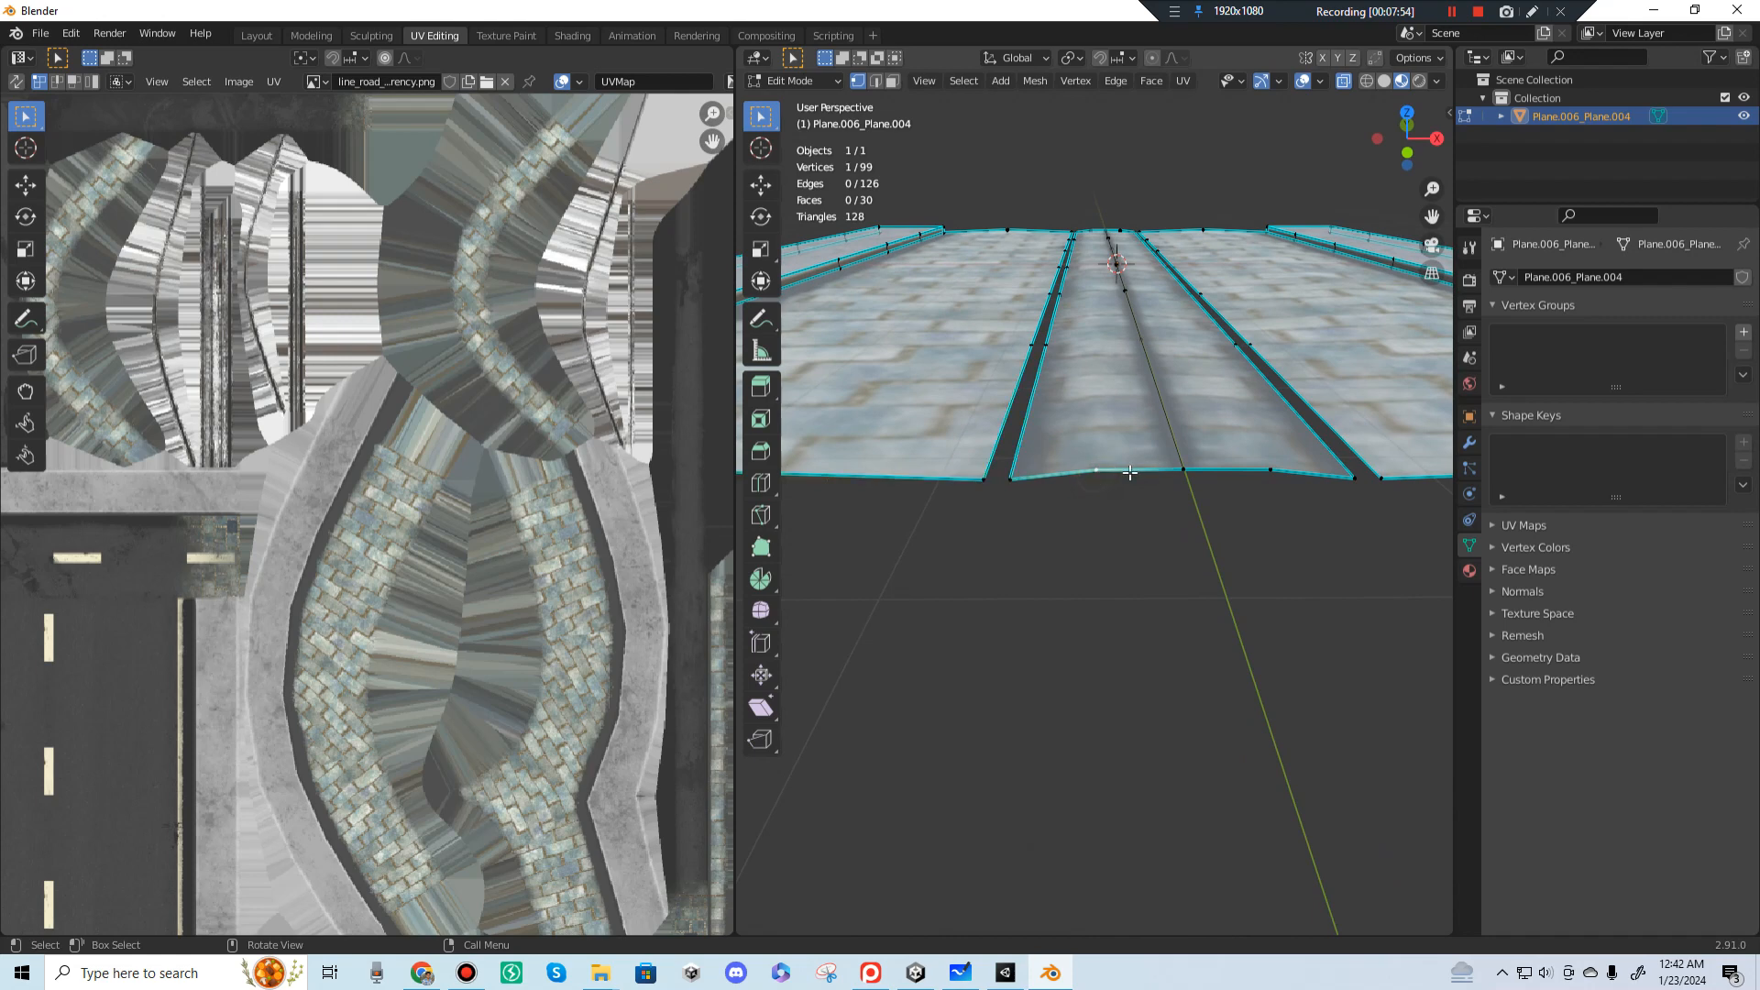
pyautogui.press('x')
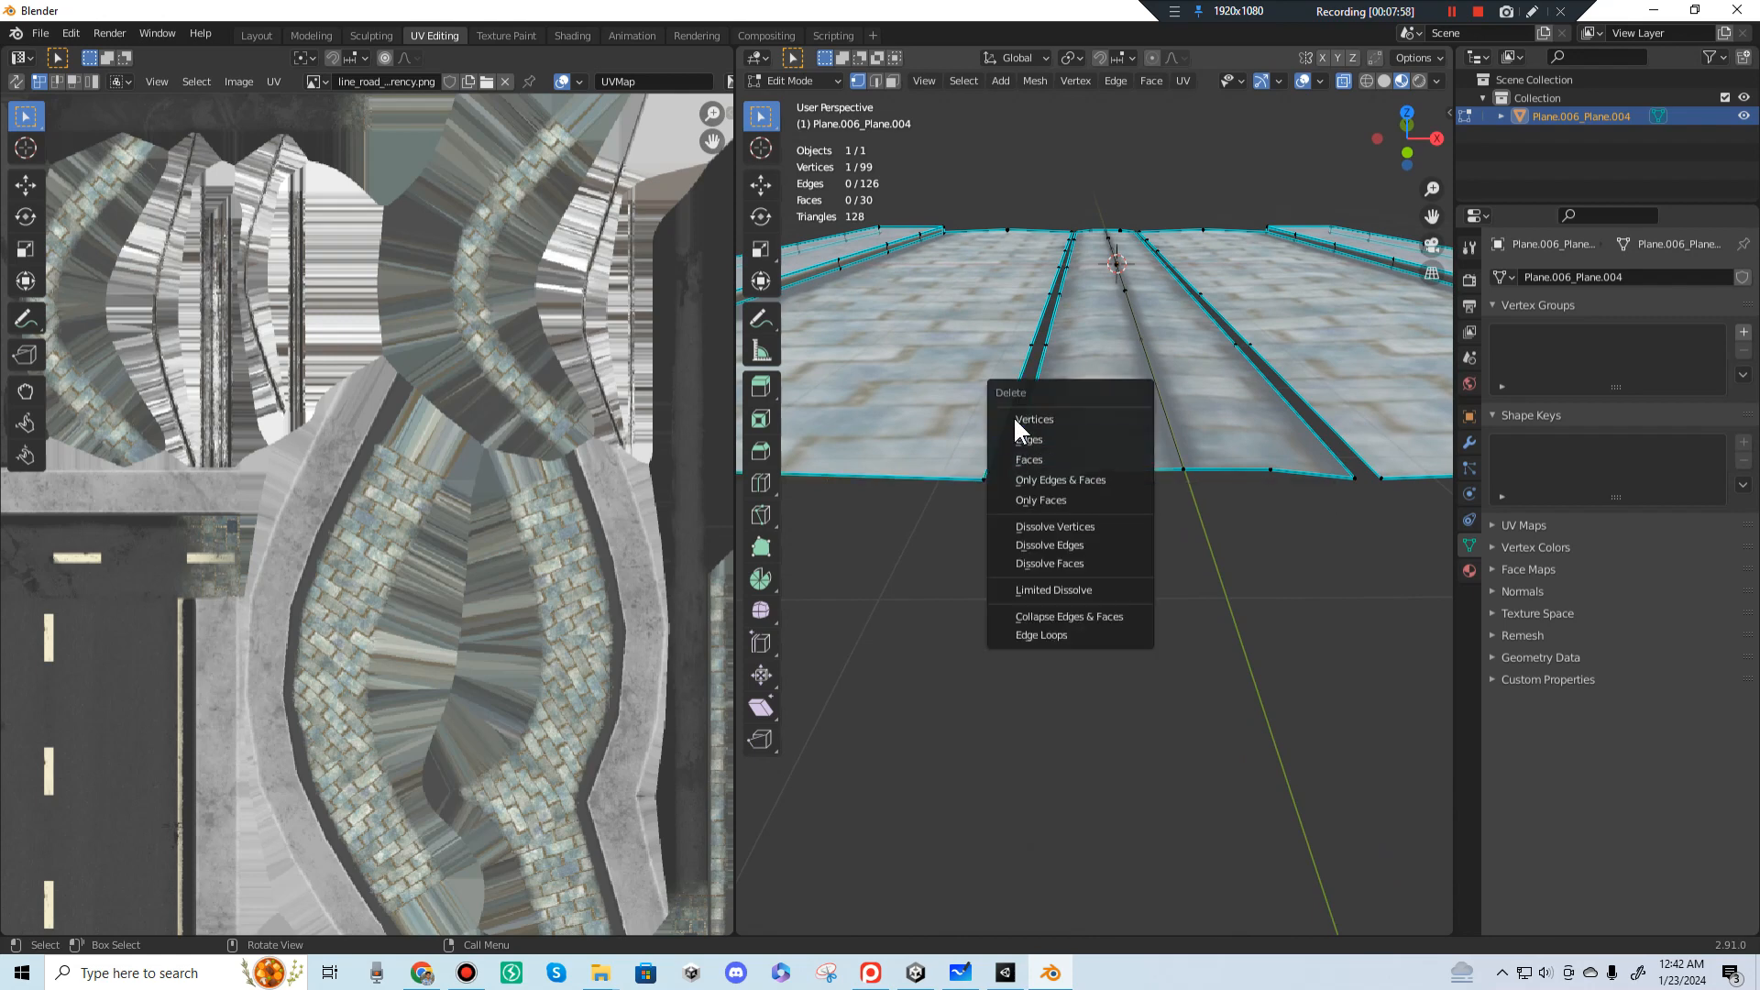
pyautogui.click(1089, 479)
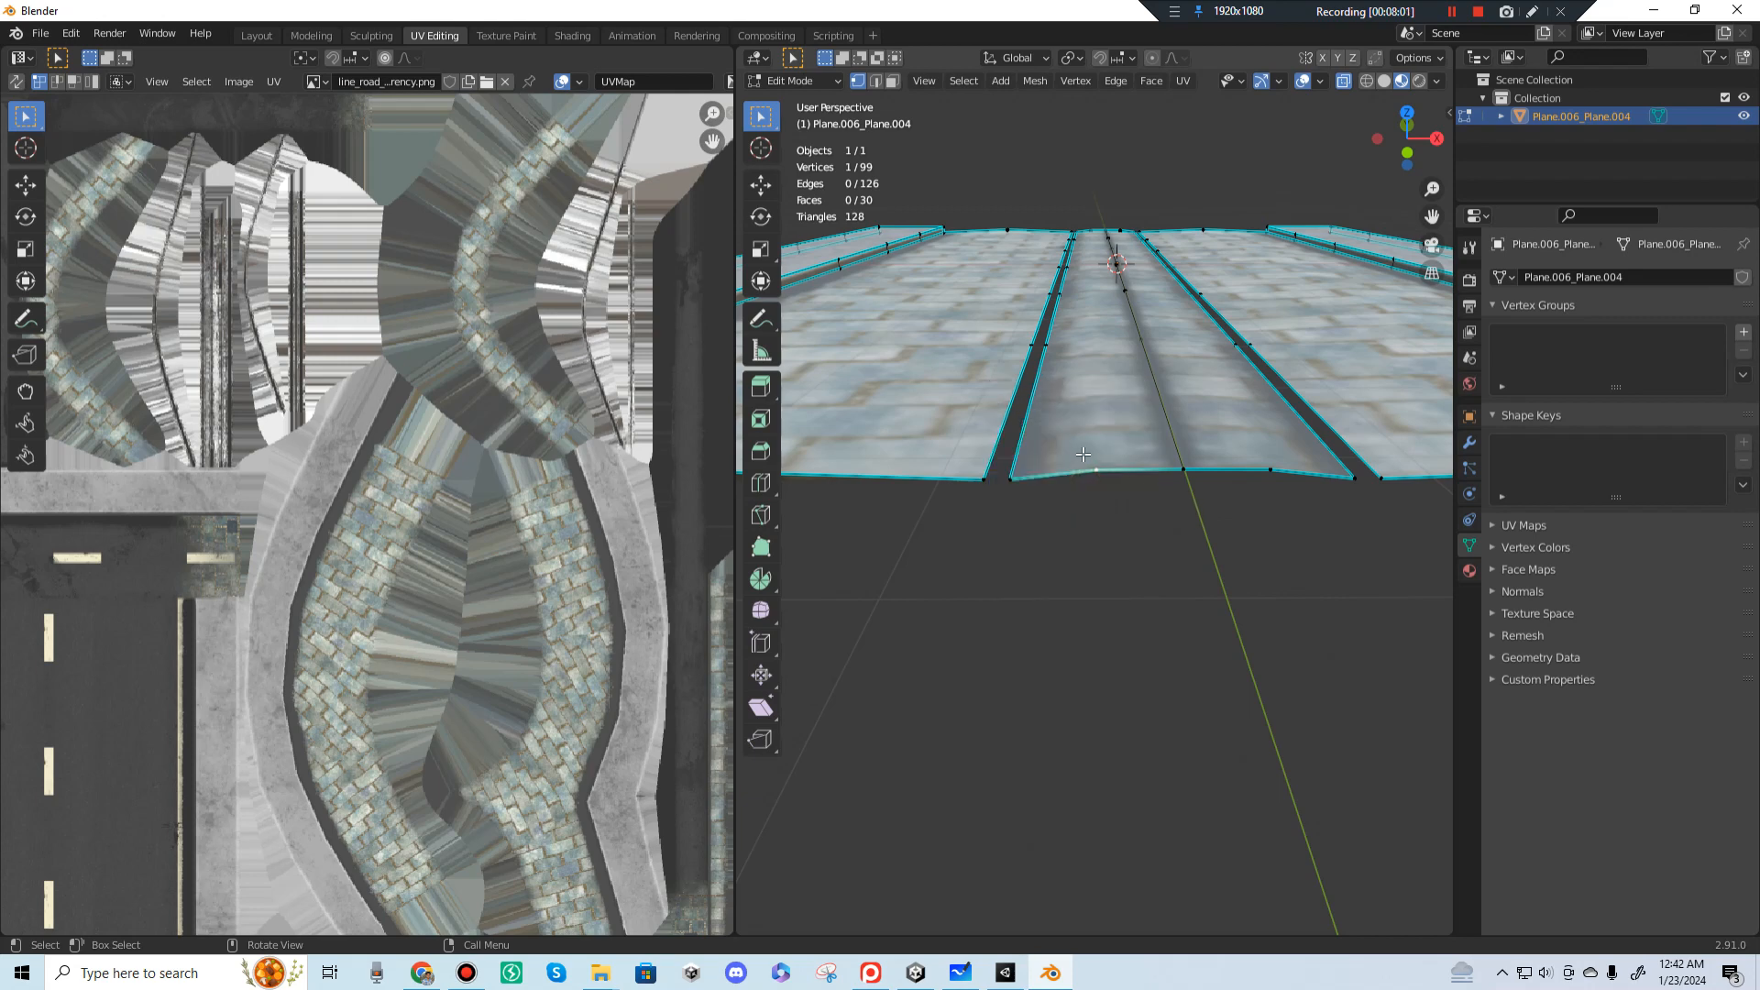
pyautogui.moveTo(1152, 480); pyautogui.dragTo(1154, 490, button='middle')
pyautogui.click(1118, 477)
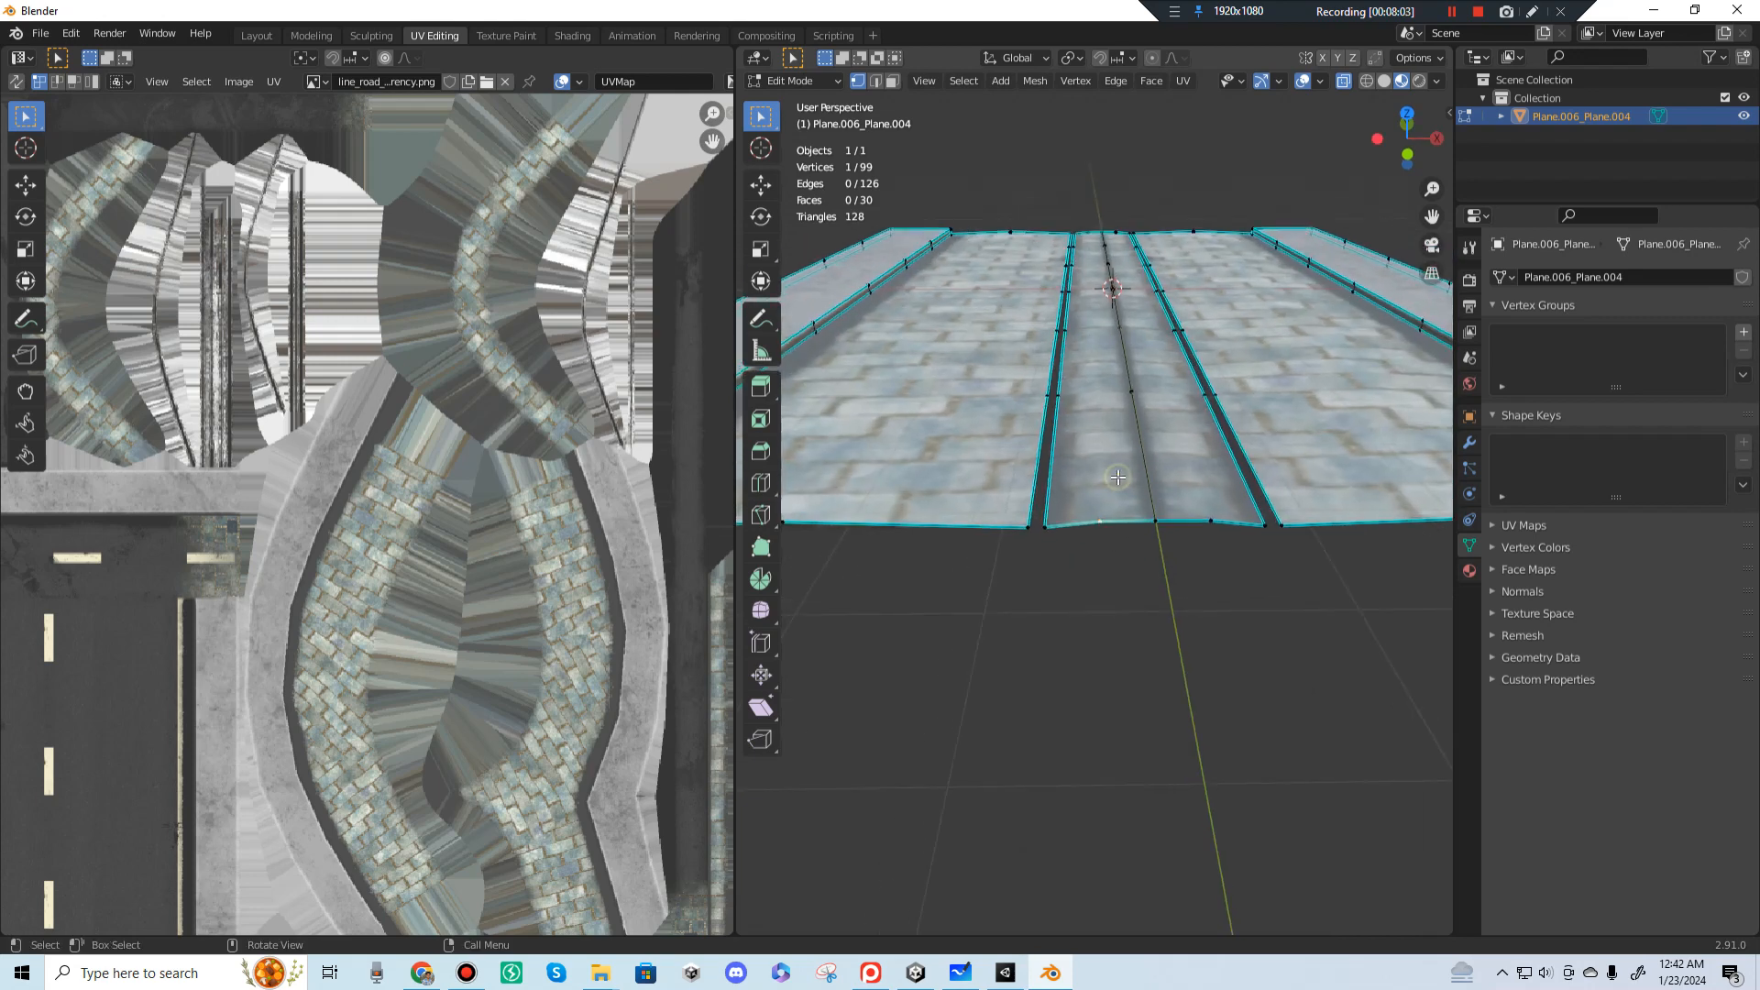
pyautogui.scroll(2, 1108, 520)
pyautogui.moveTo(1101, 561); pyautogui.dragTo(1129, 574)
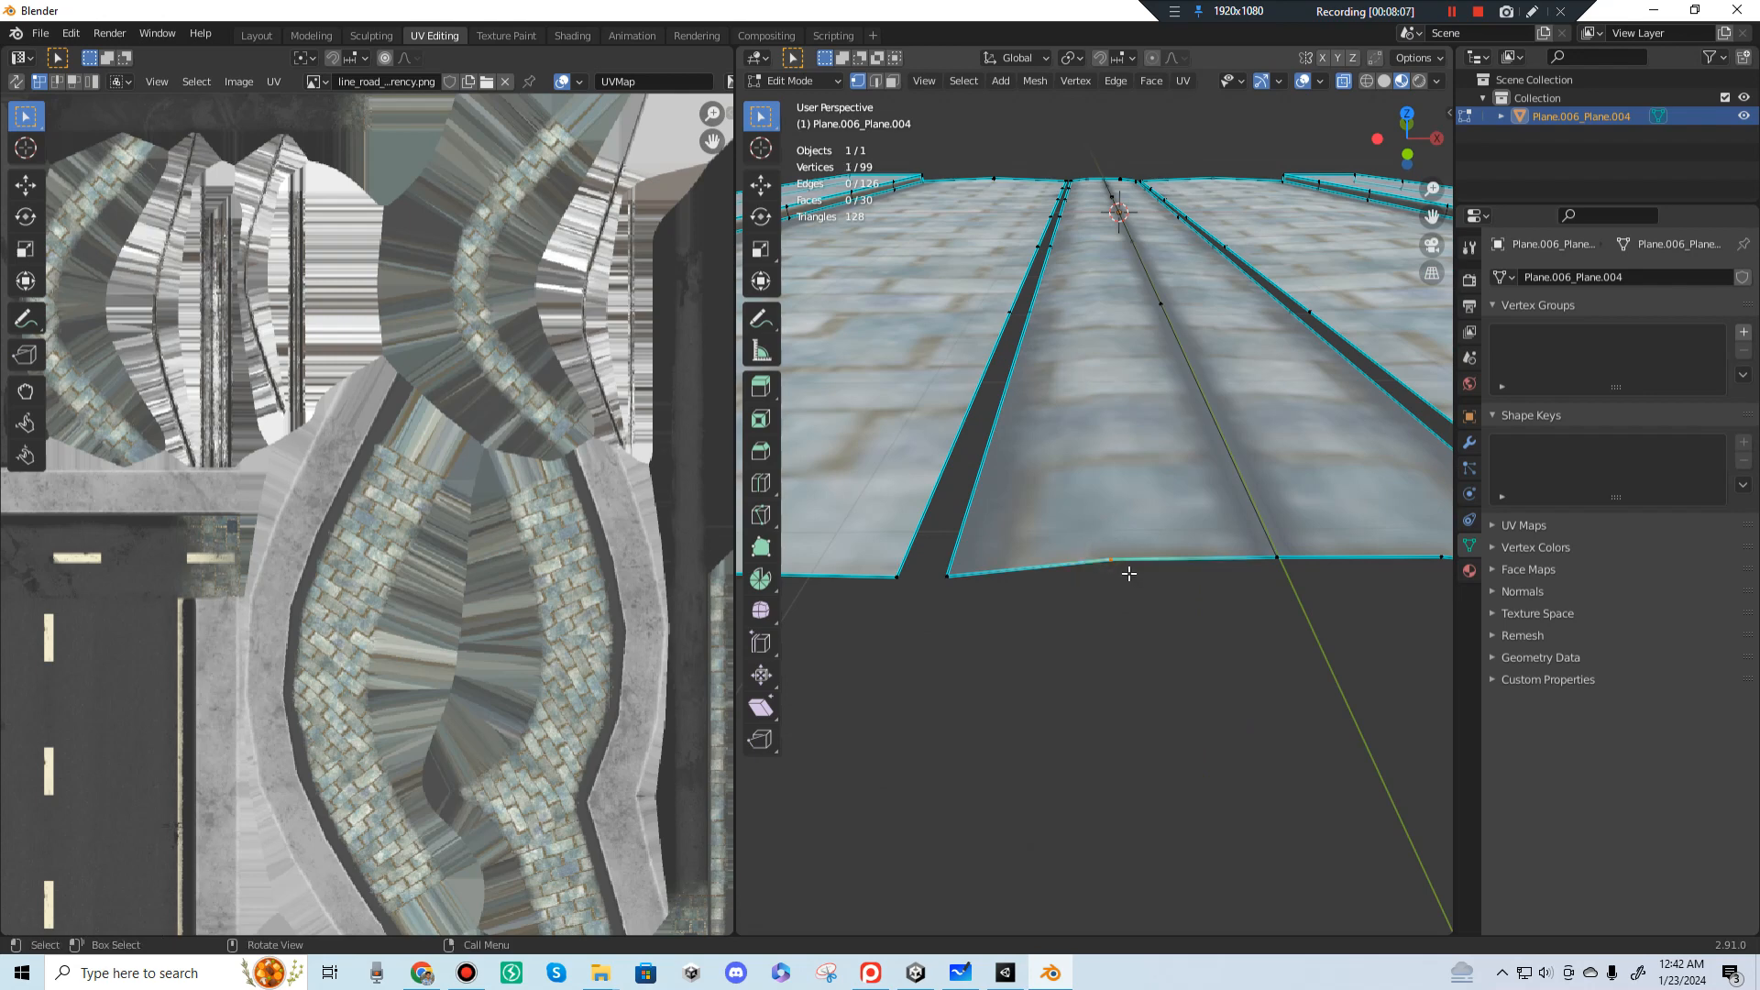
pyautogui.press('x')
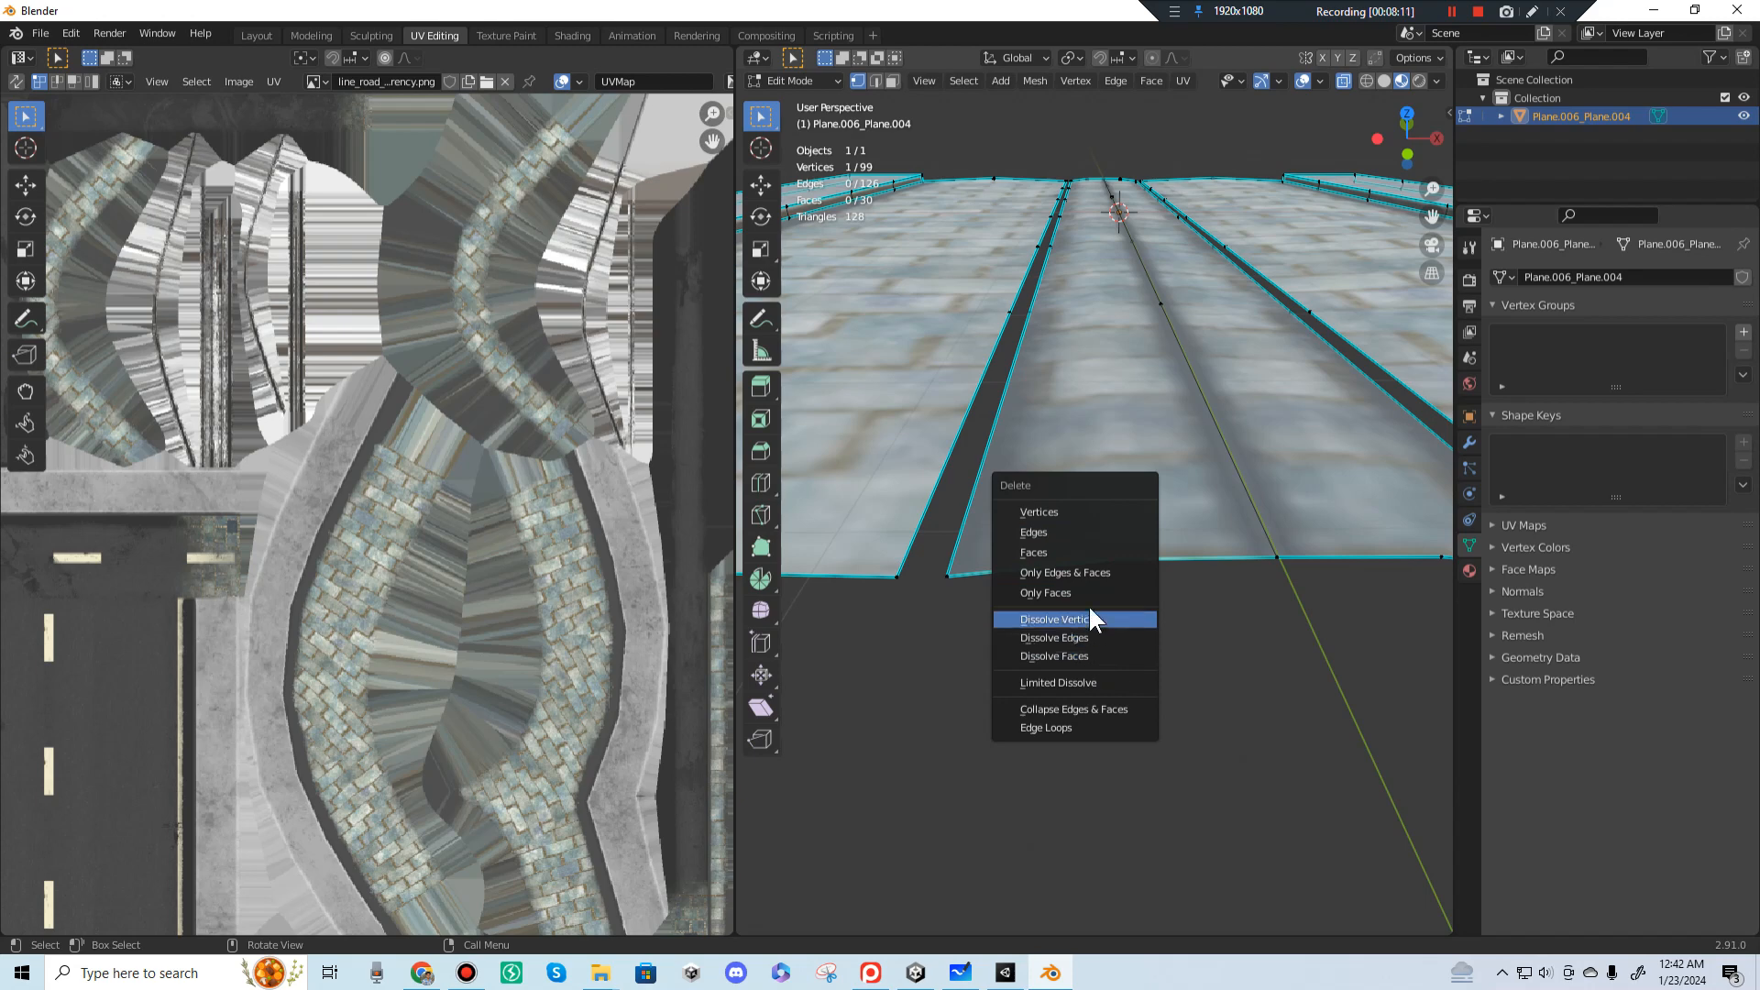
pyautogui.press('Escape')
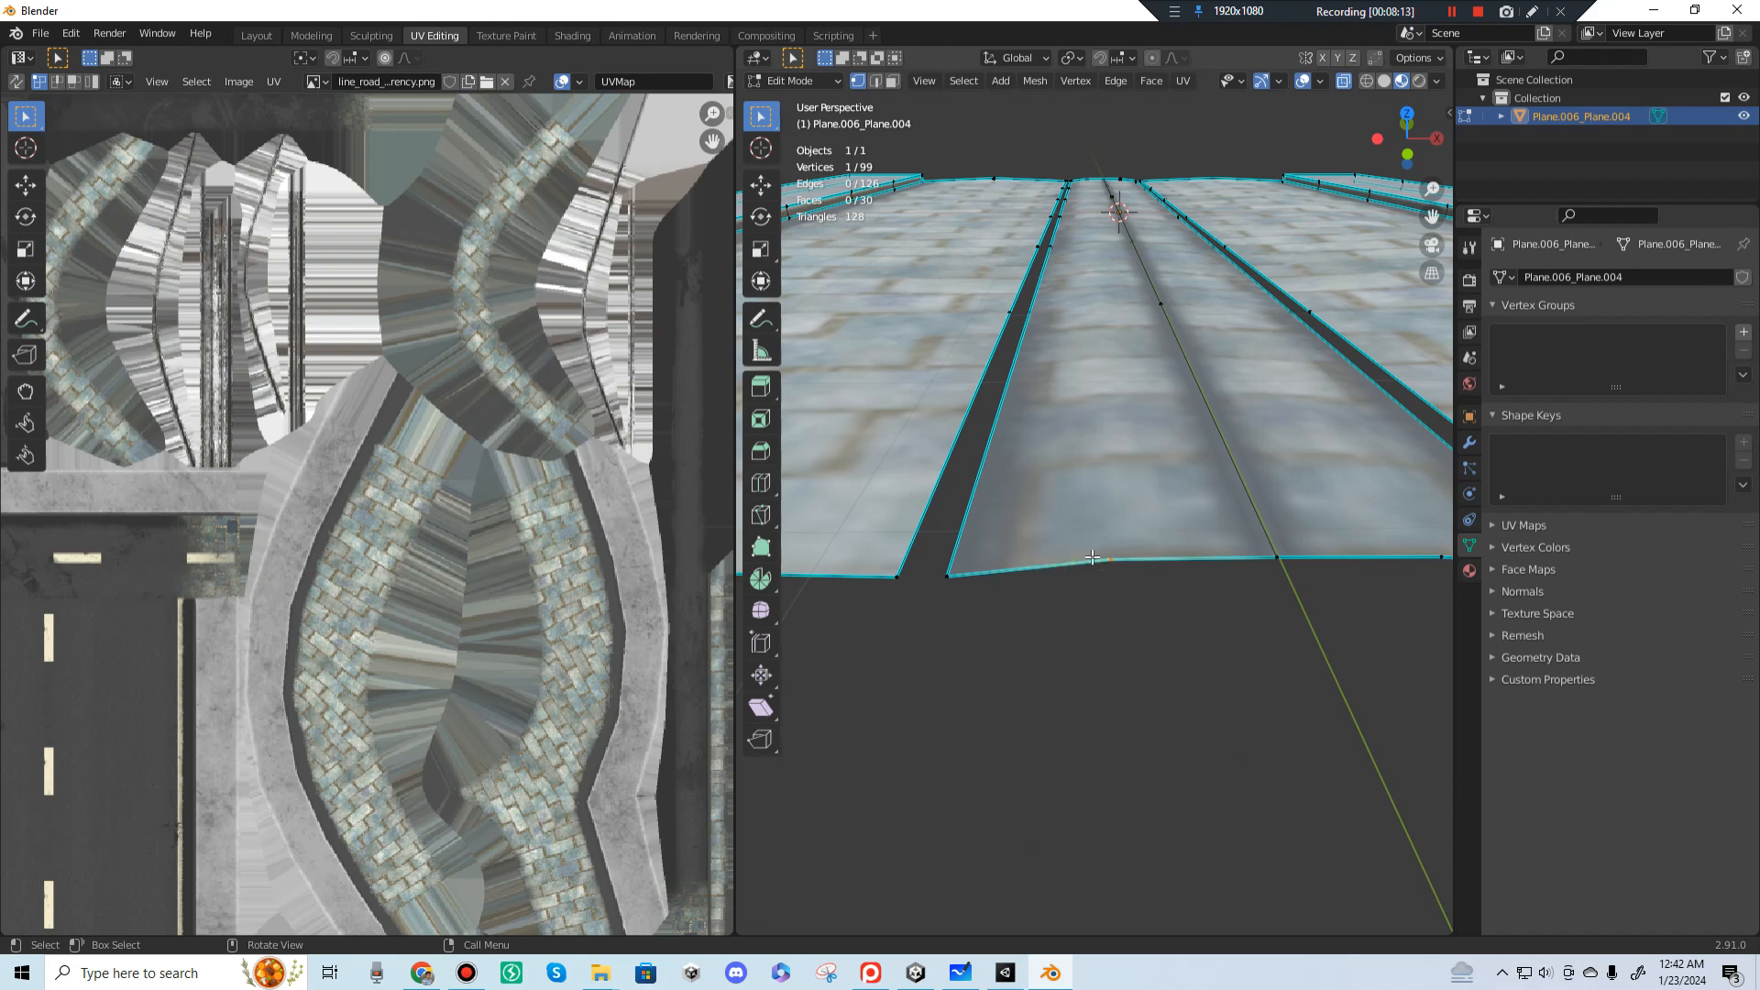
# Step: Try deleting the intermediate front-edge vertex of the central strip's negative X half, and undo the deletion
pyautogui.press('c')
pyautogui.moveTo(1089, 550); pyautogui.dragTo(1093, 553)
pyautogui.scroll(-4, 1306, 520)
pyautogui.scroll(4, 1220, 524)
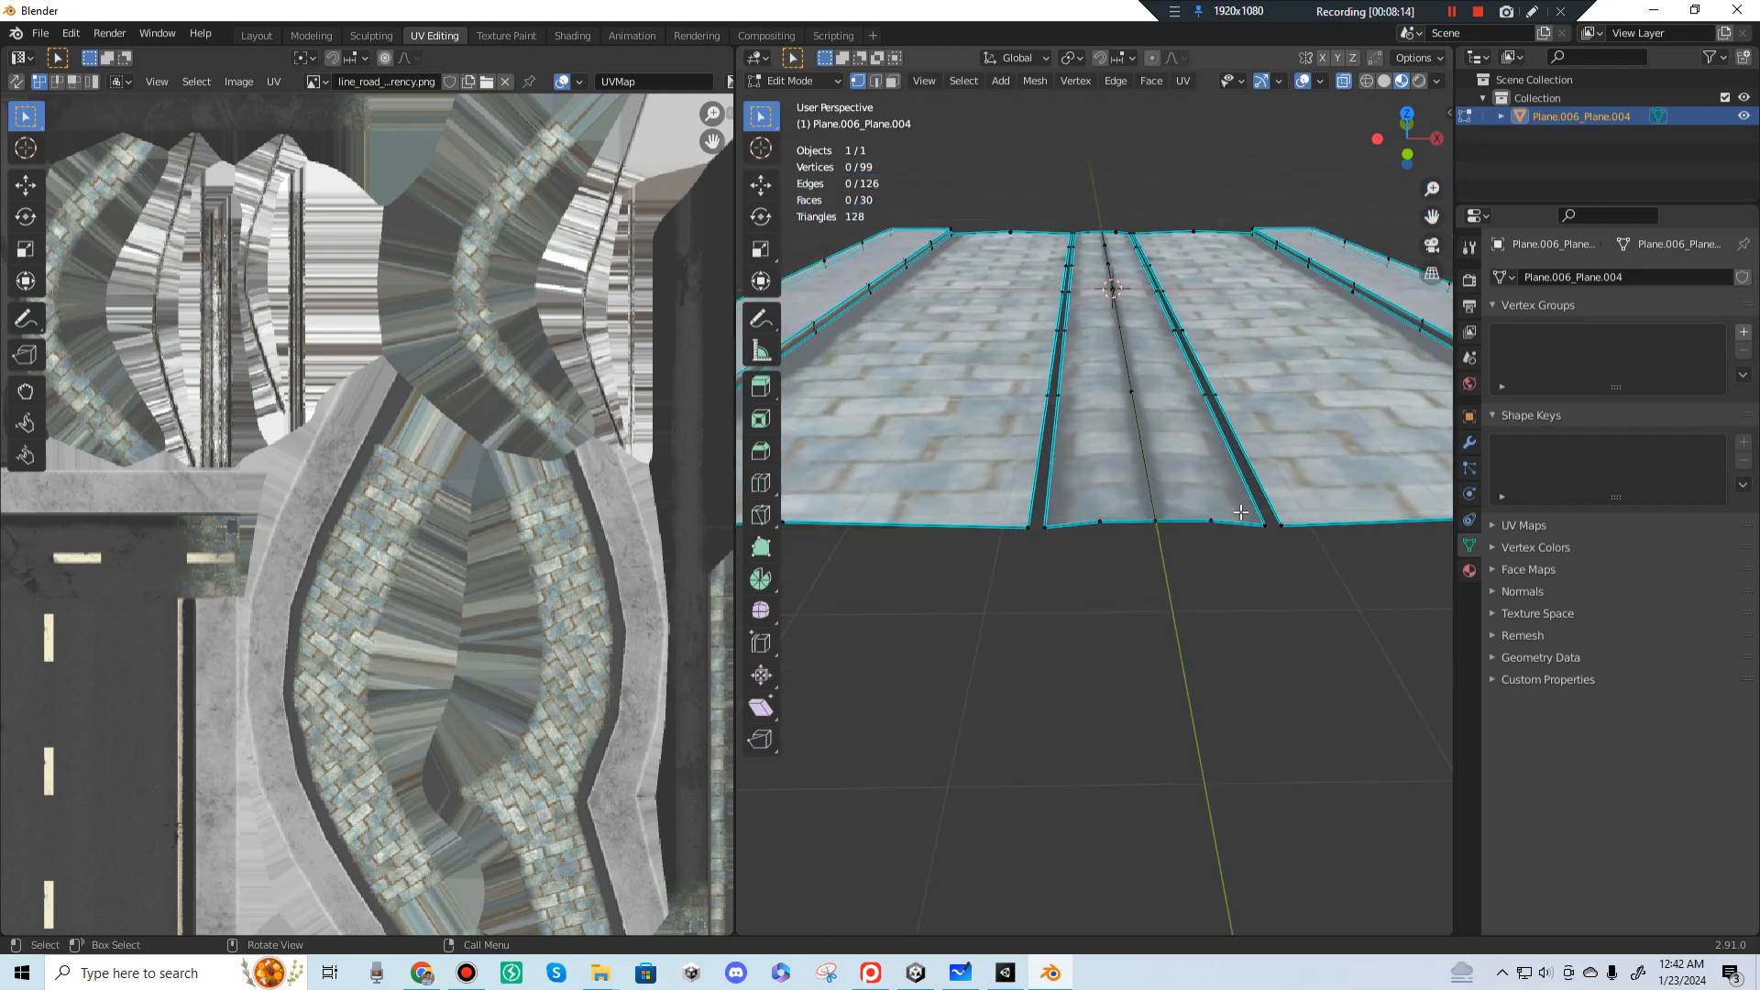
pyautogui.click(1106, 556)
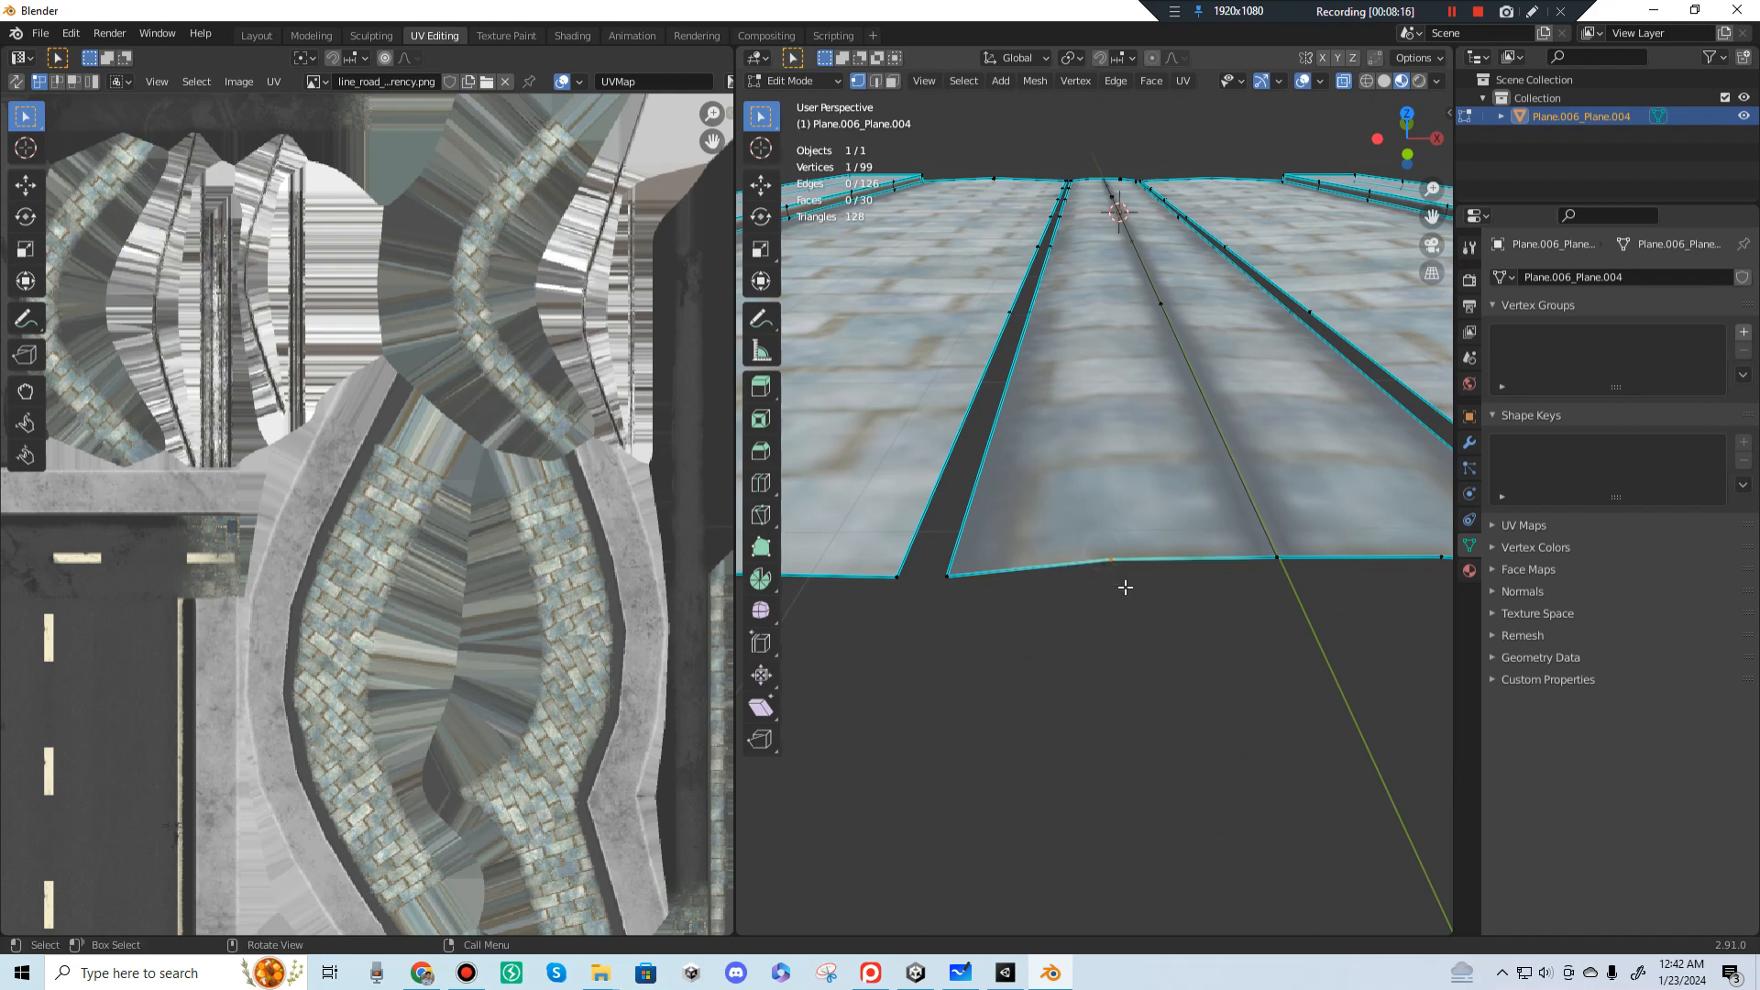
pyautogui.press('x')
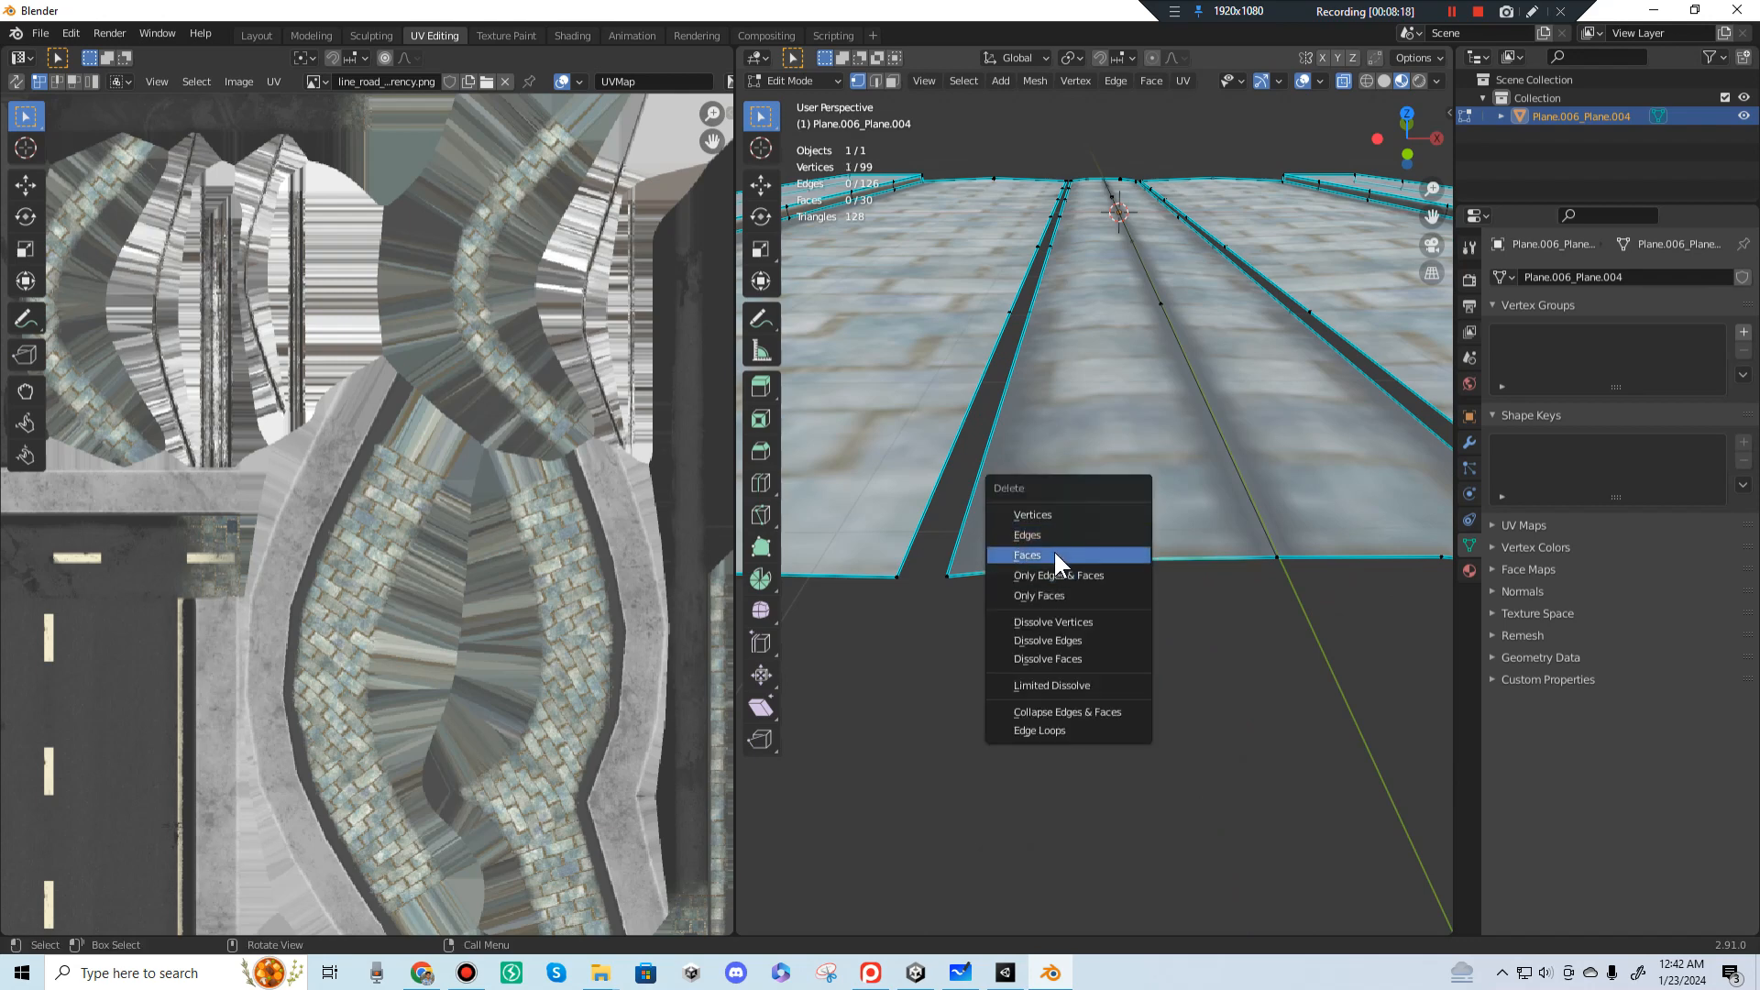
pyautogui.click(1047, 515)
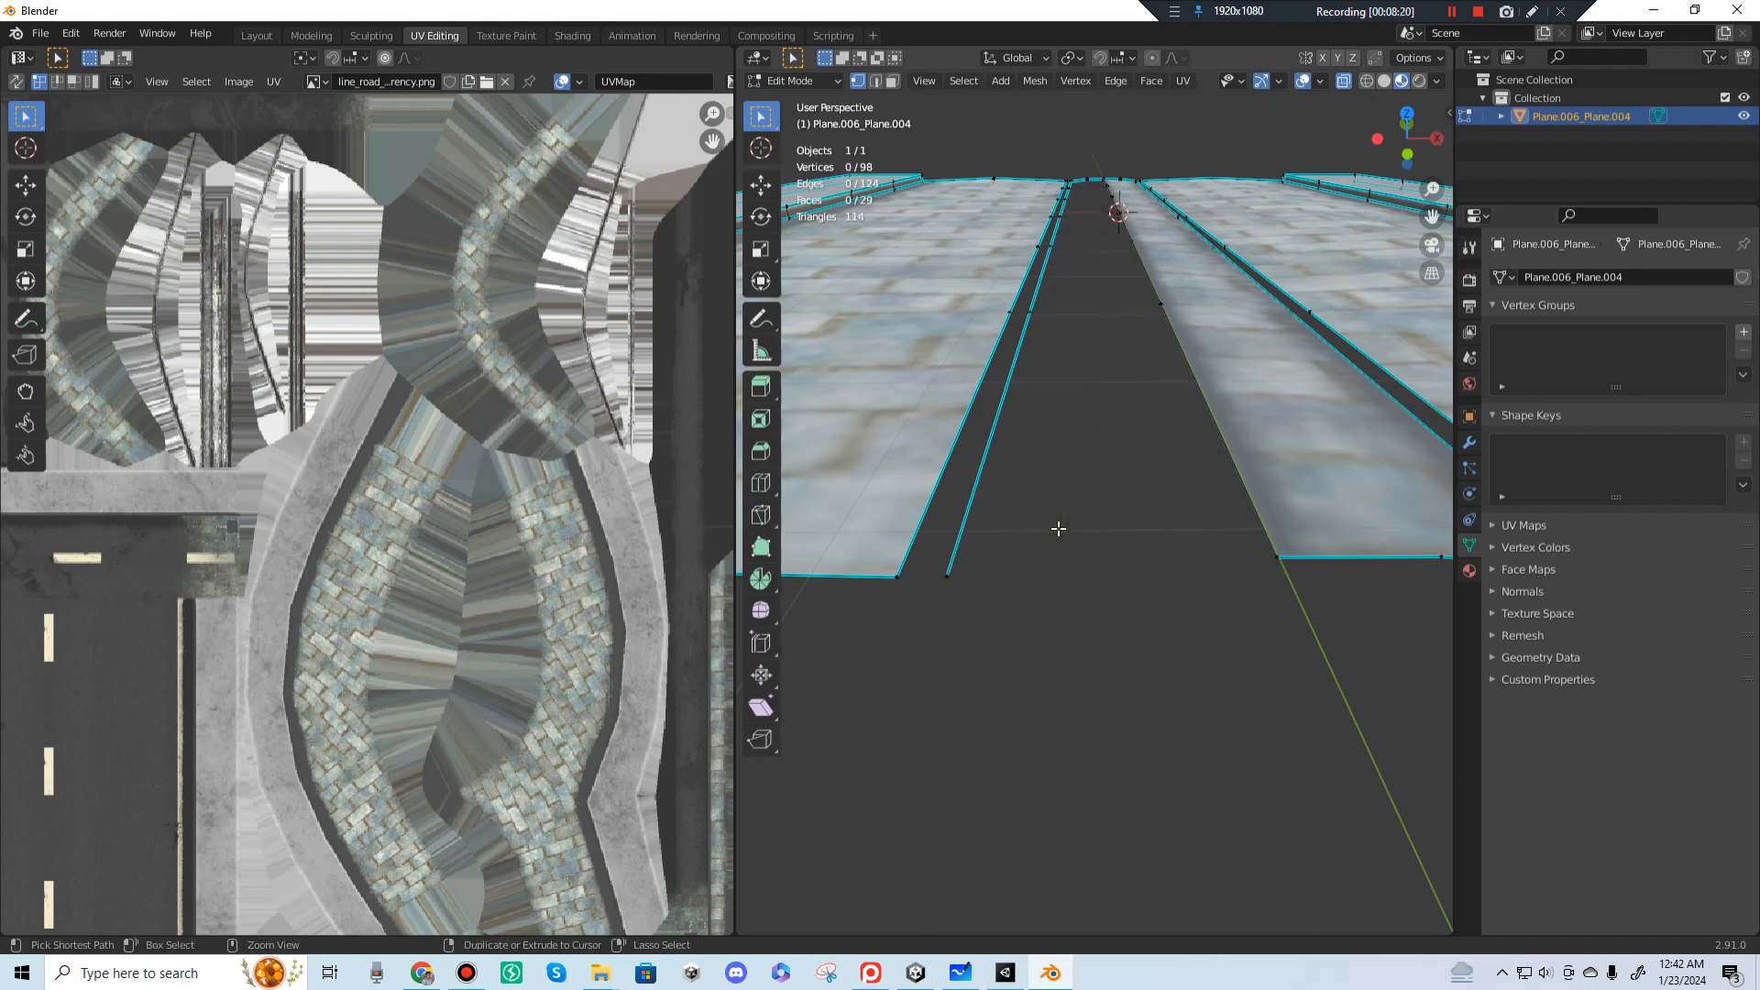
pyautogui.hotkey('ctrl', 'z')
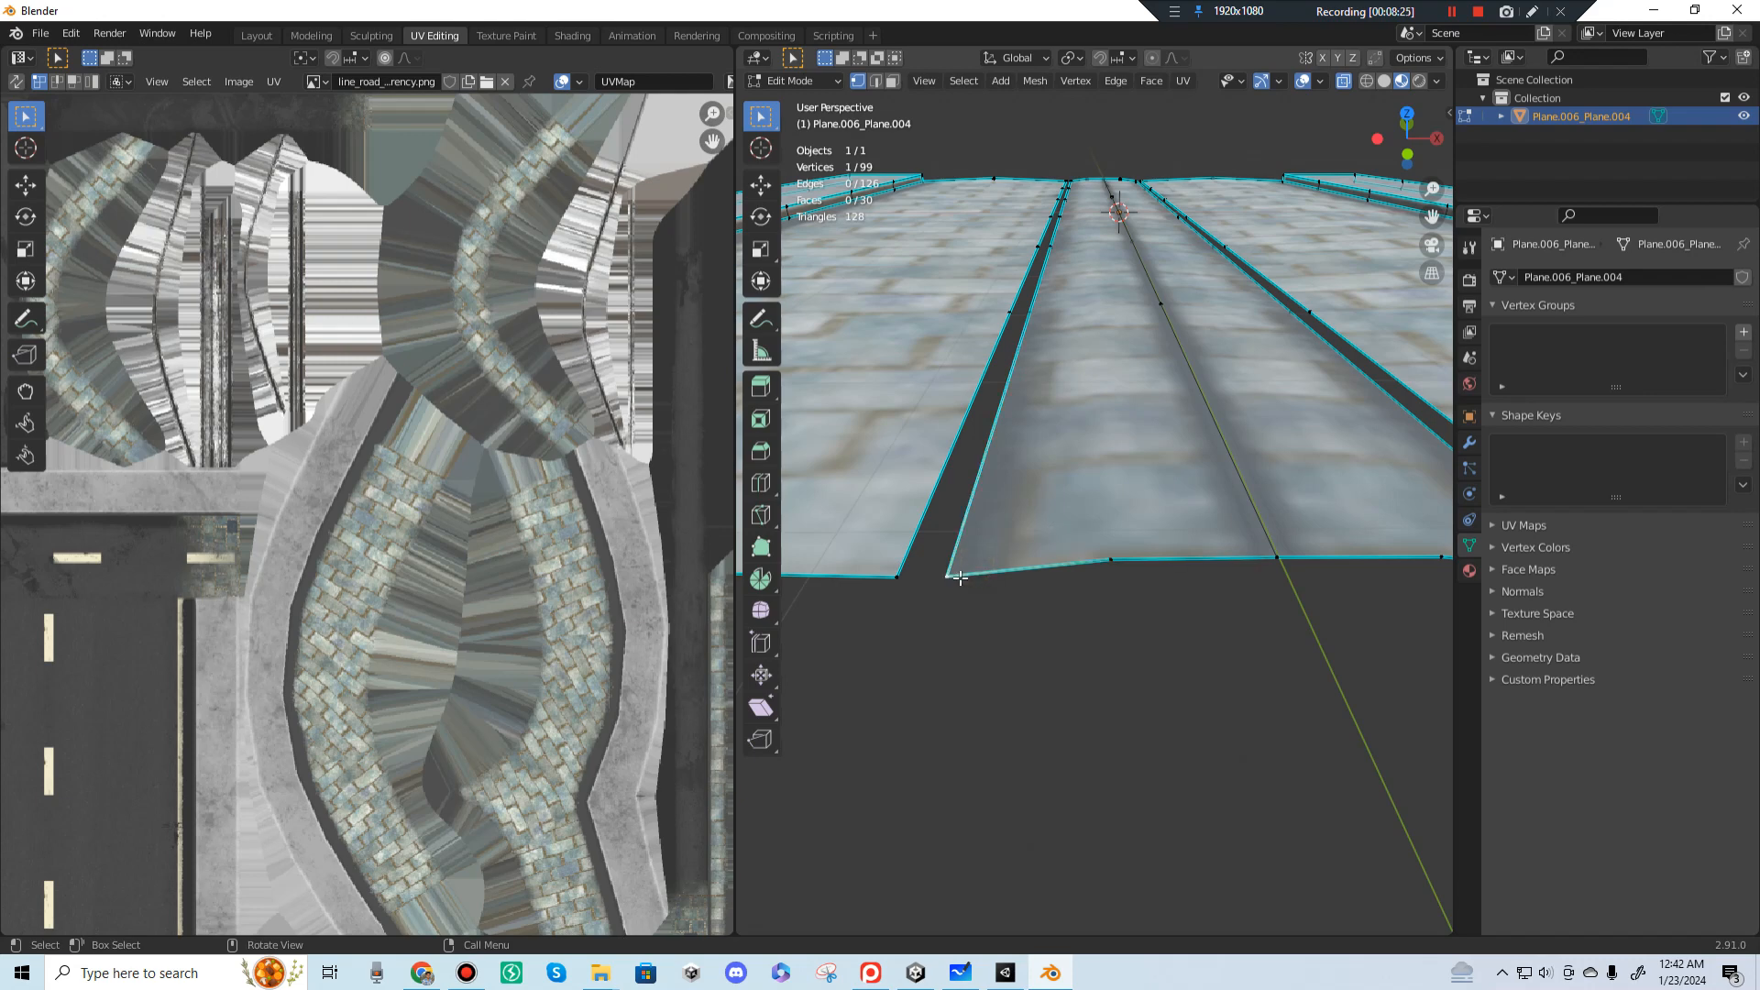
pyautogui.moveTo(1135, 572); pyautogui.dragTo(1280, 569, button='middle')
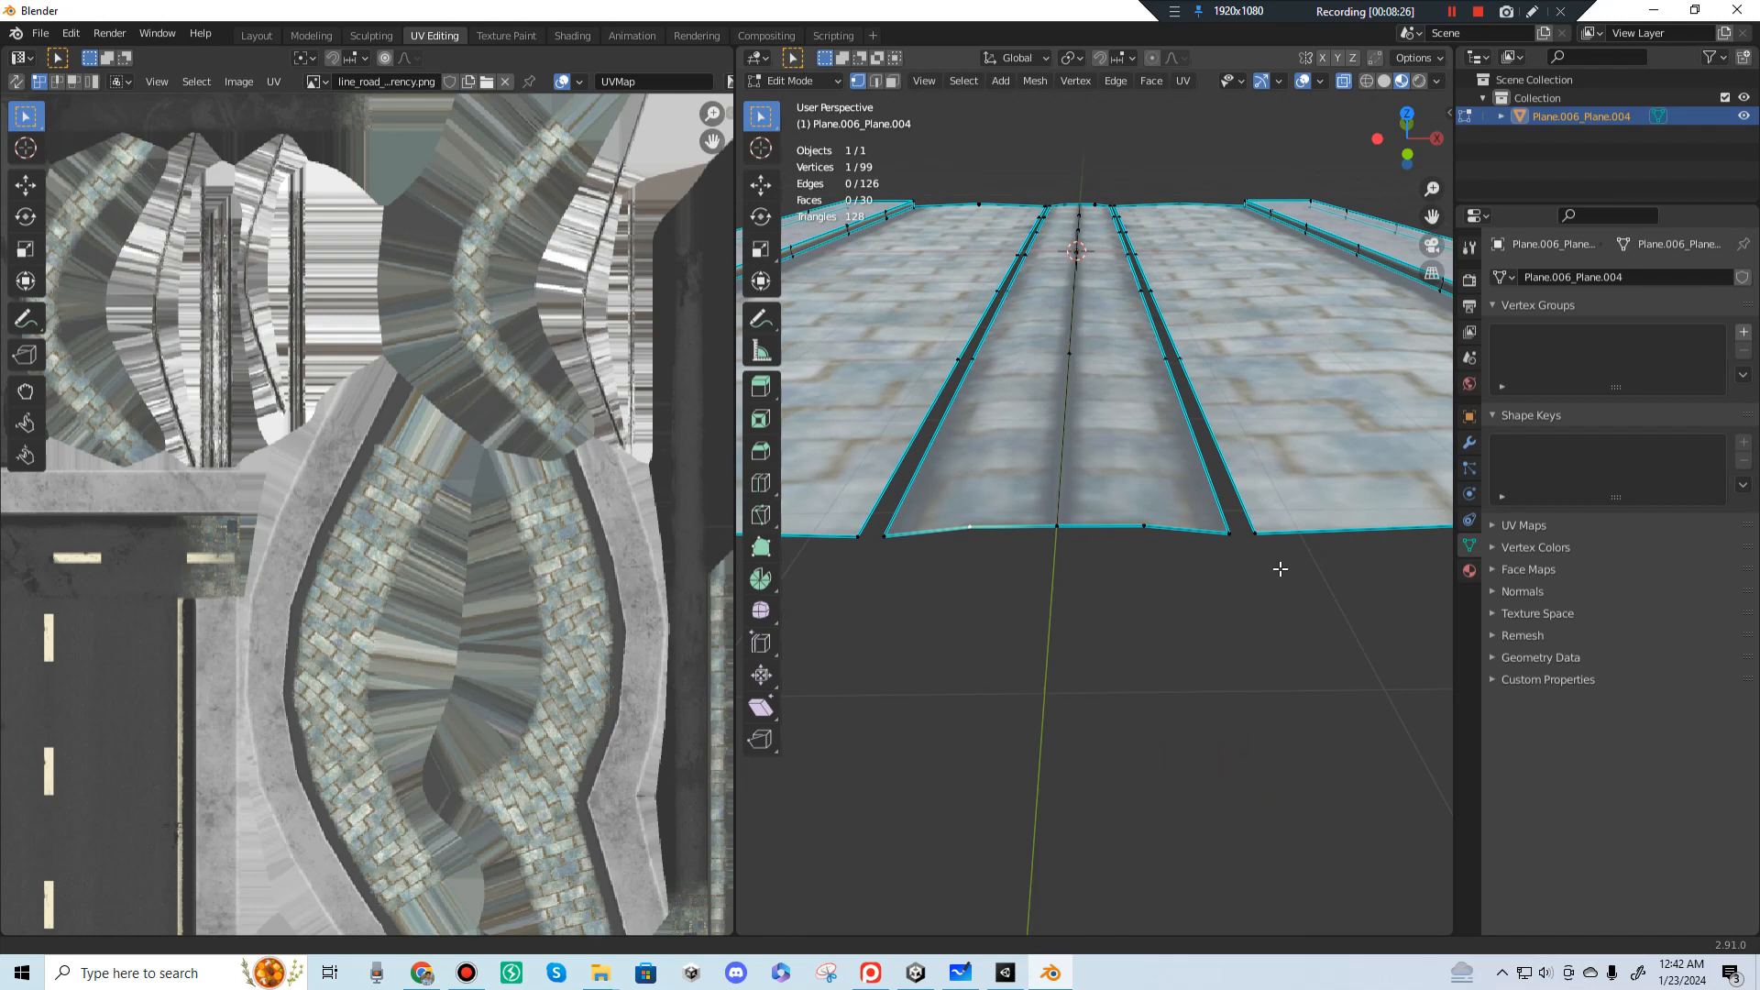
pyautogui.click(1164, 573)
pyautogui.press('x')
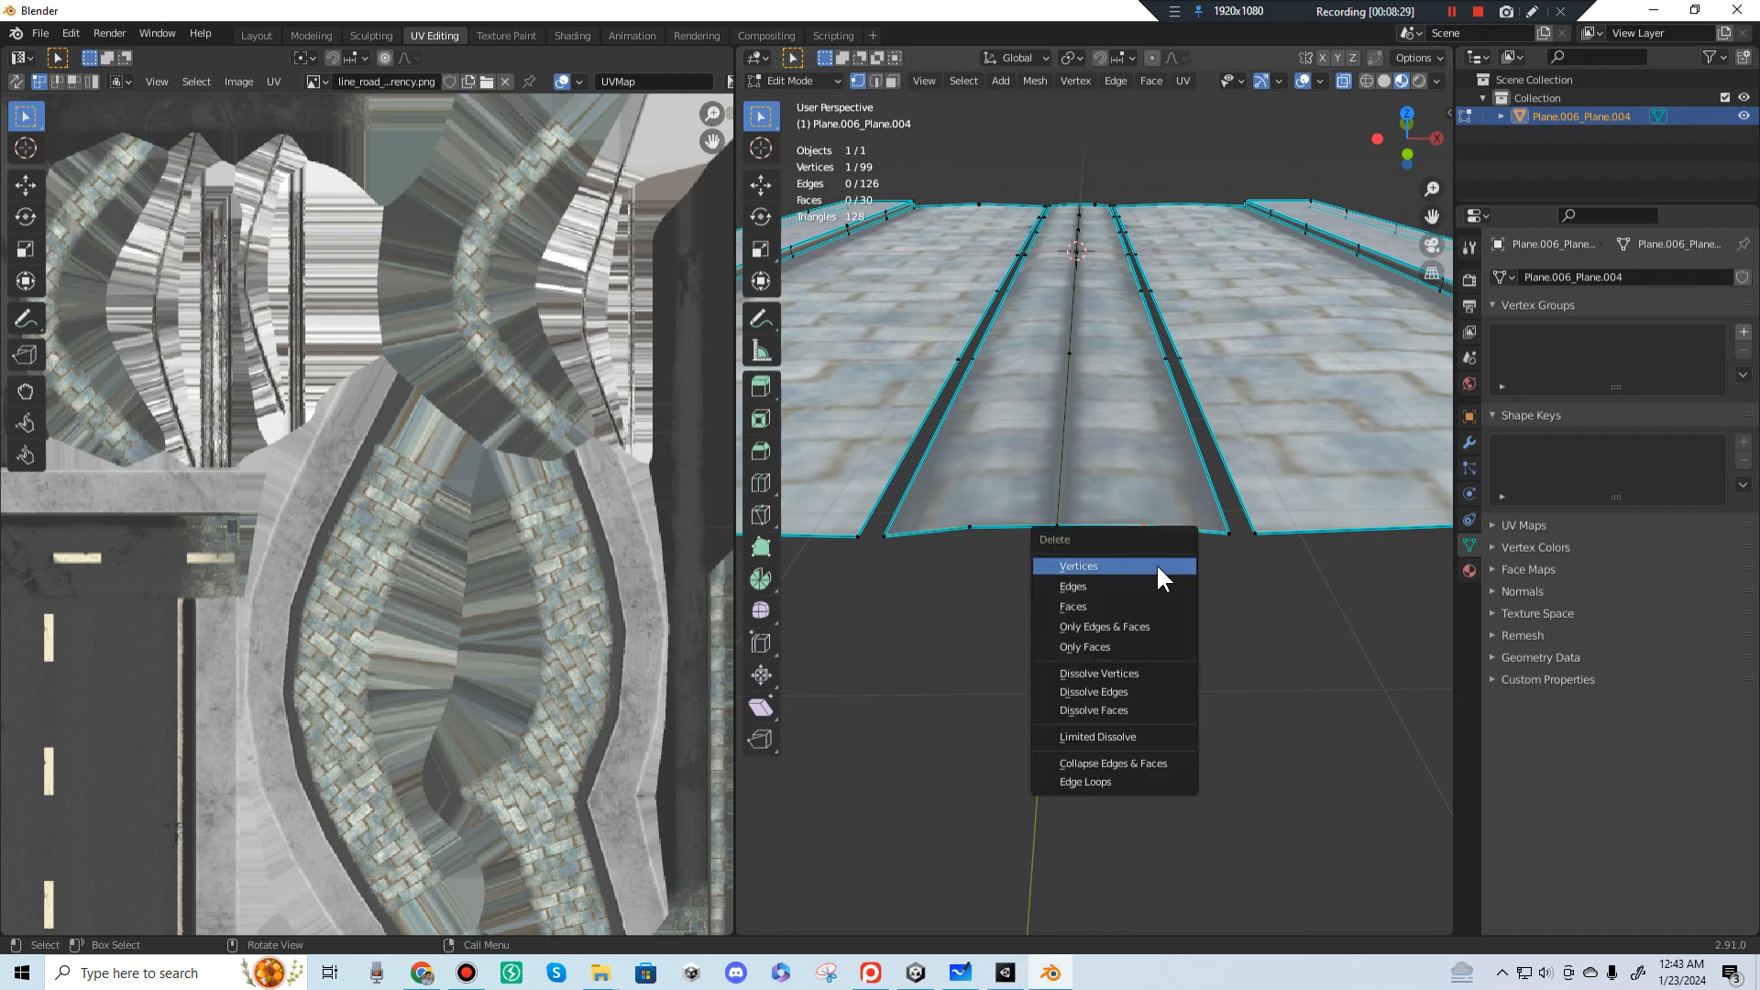
pyautogui.click(1245, 579)
pyautogui.click(1117, 533)
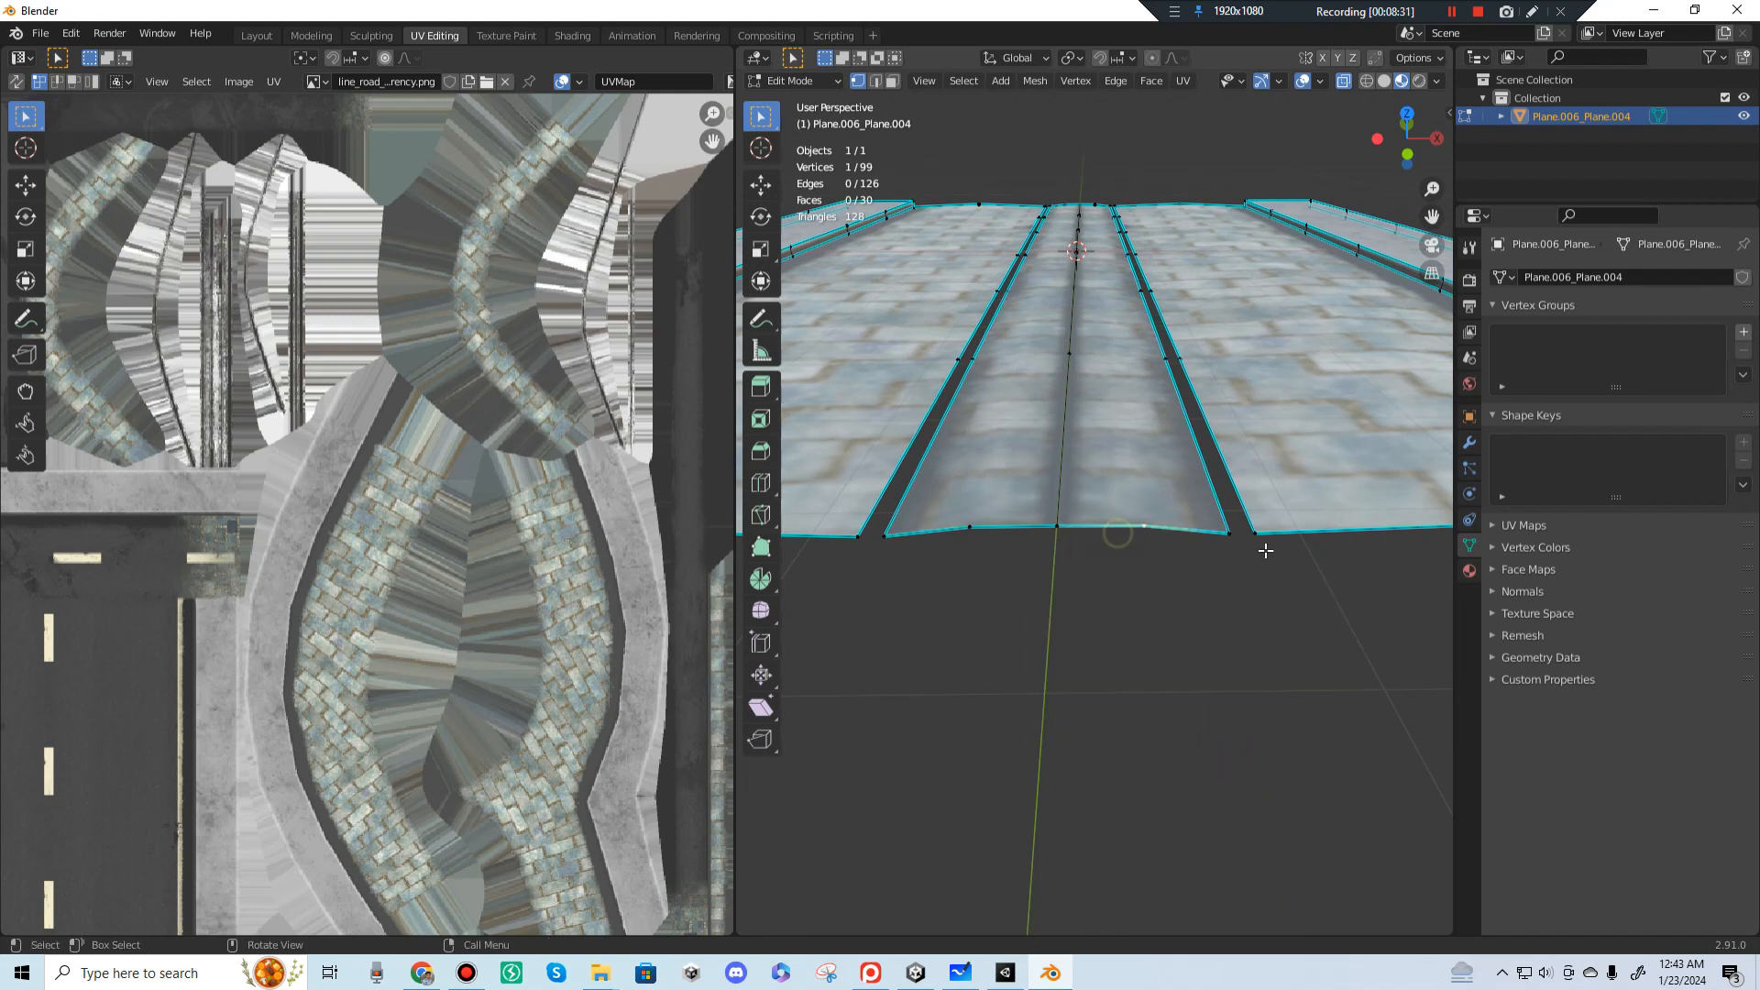
# Step: Try to dissolve the two front edge segments of the central strip's positive X half, with Dissolve Vertices enabled
pyautogui.click(875, 80)
pyautogui.click(1127, 527)
pyautogui.keyDown('shift'); pyautogui.click(1164, 530); pyautogui.keyUp('shift')
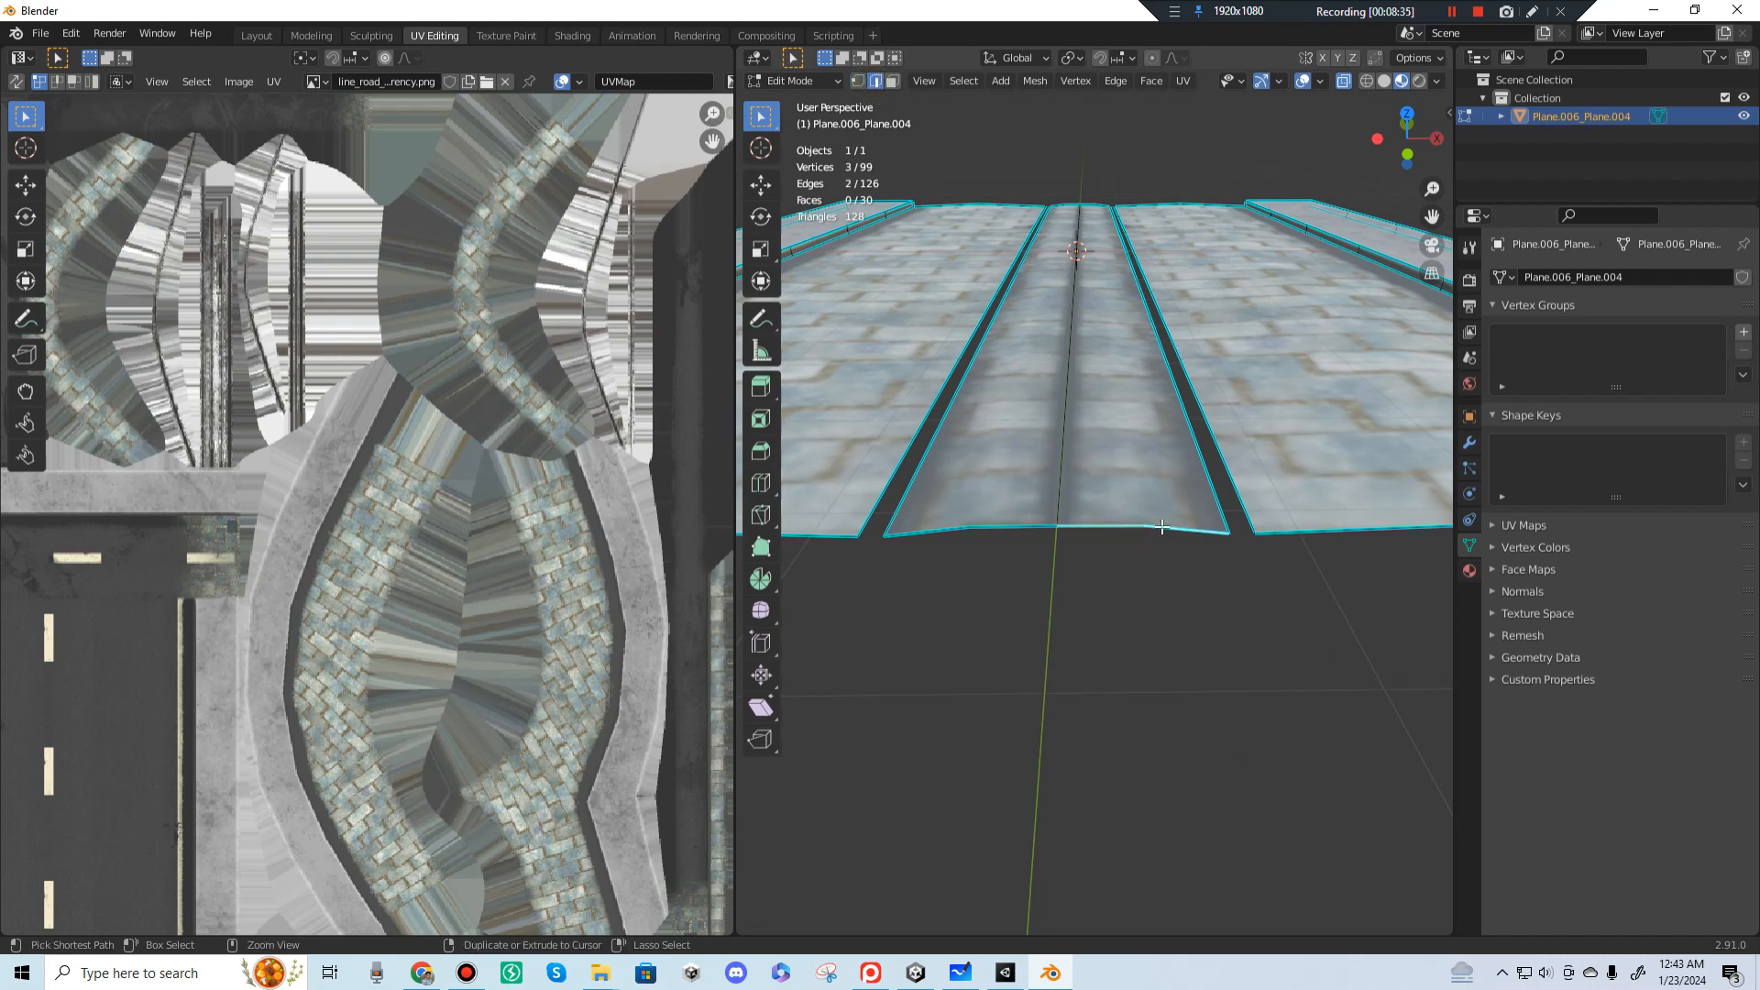
pyautogui.hotkey('ctrl', 'x')
pyautogui.scroll(3, 1175, 535)
pyautogui.scroll(-3, 1235, 564)
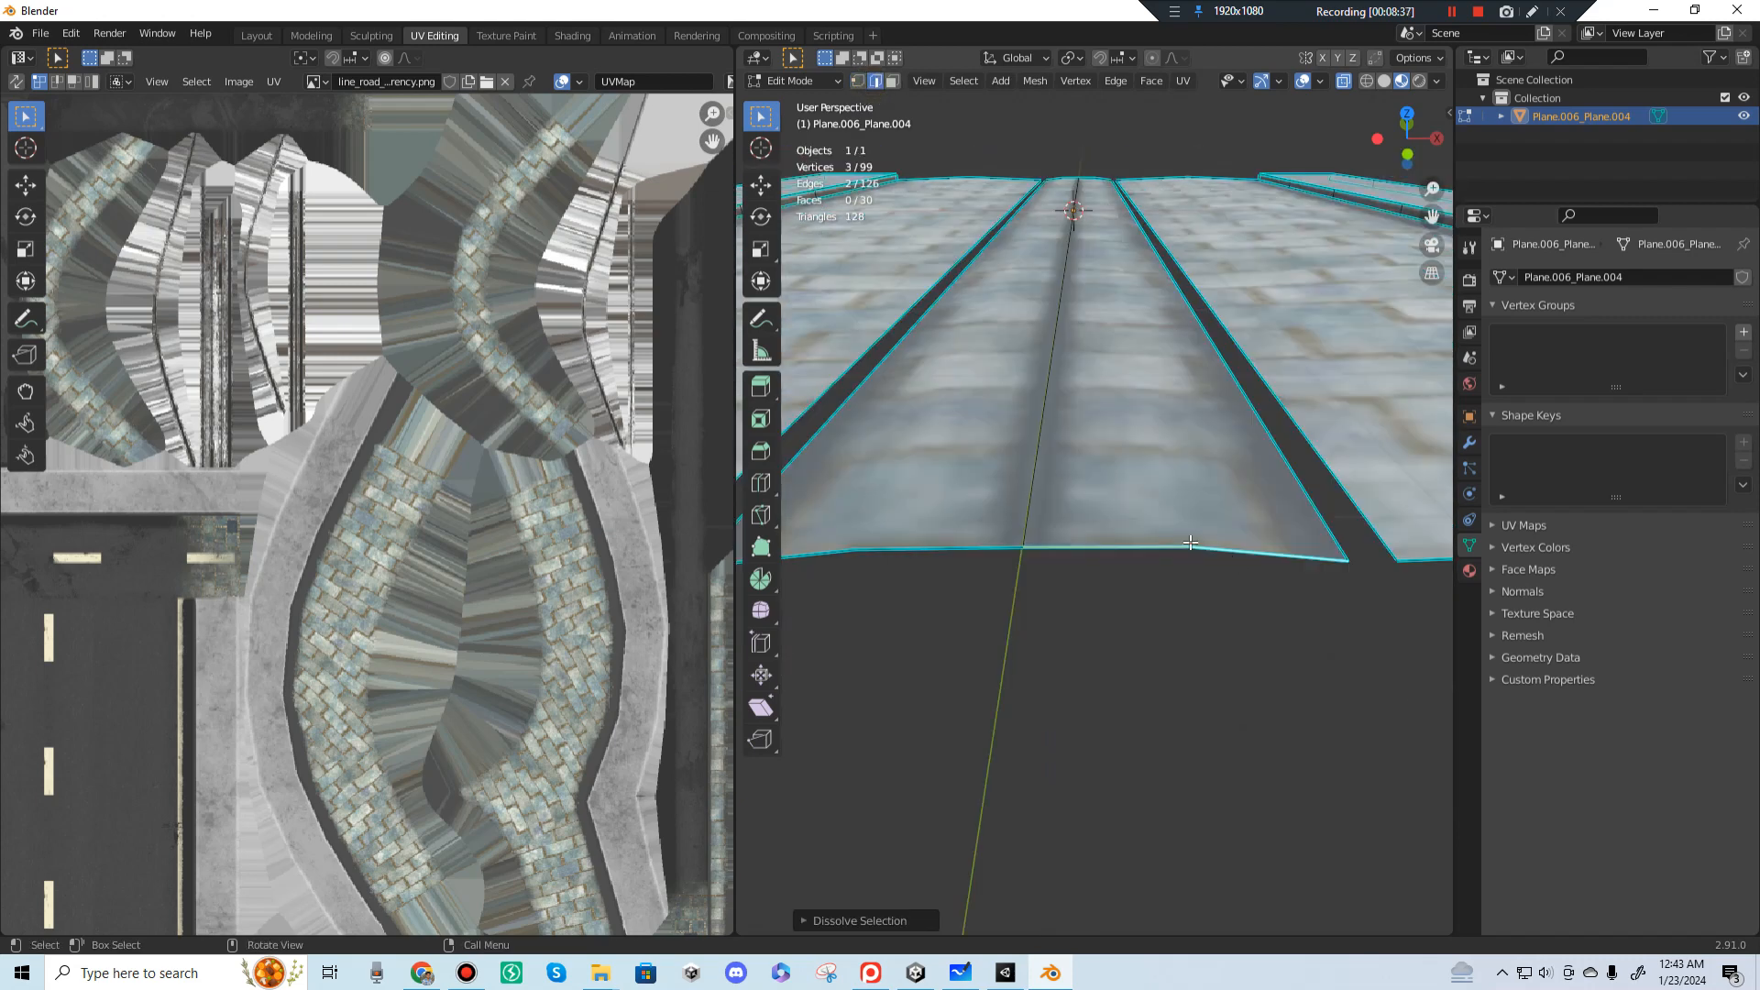
pyautogui.click(875, 919)
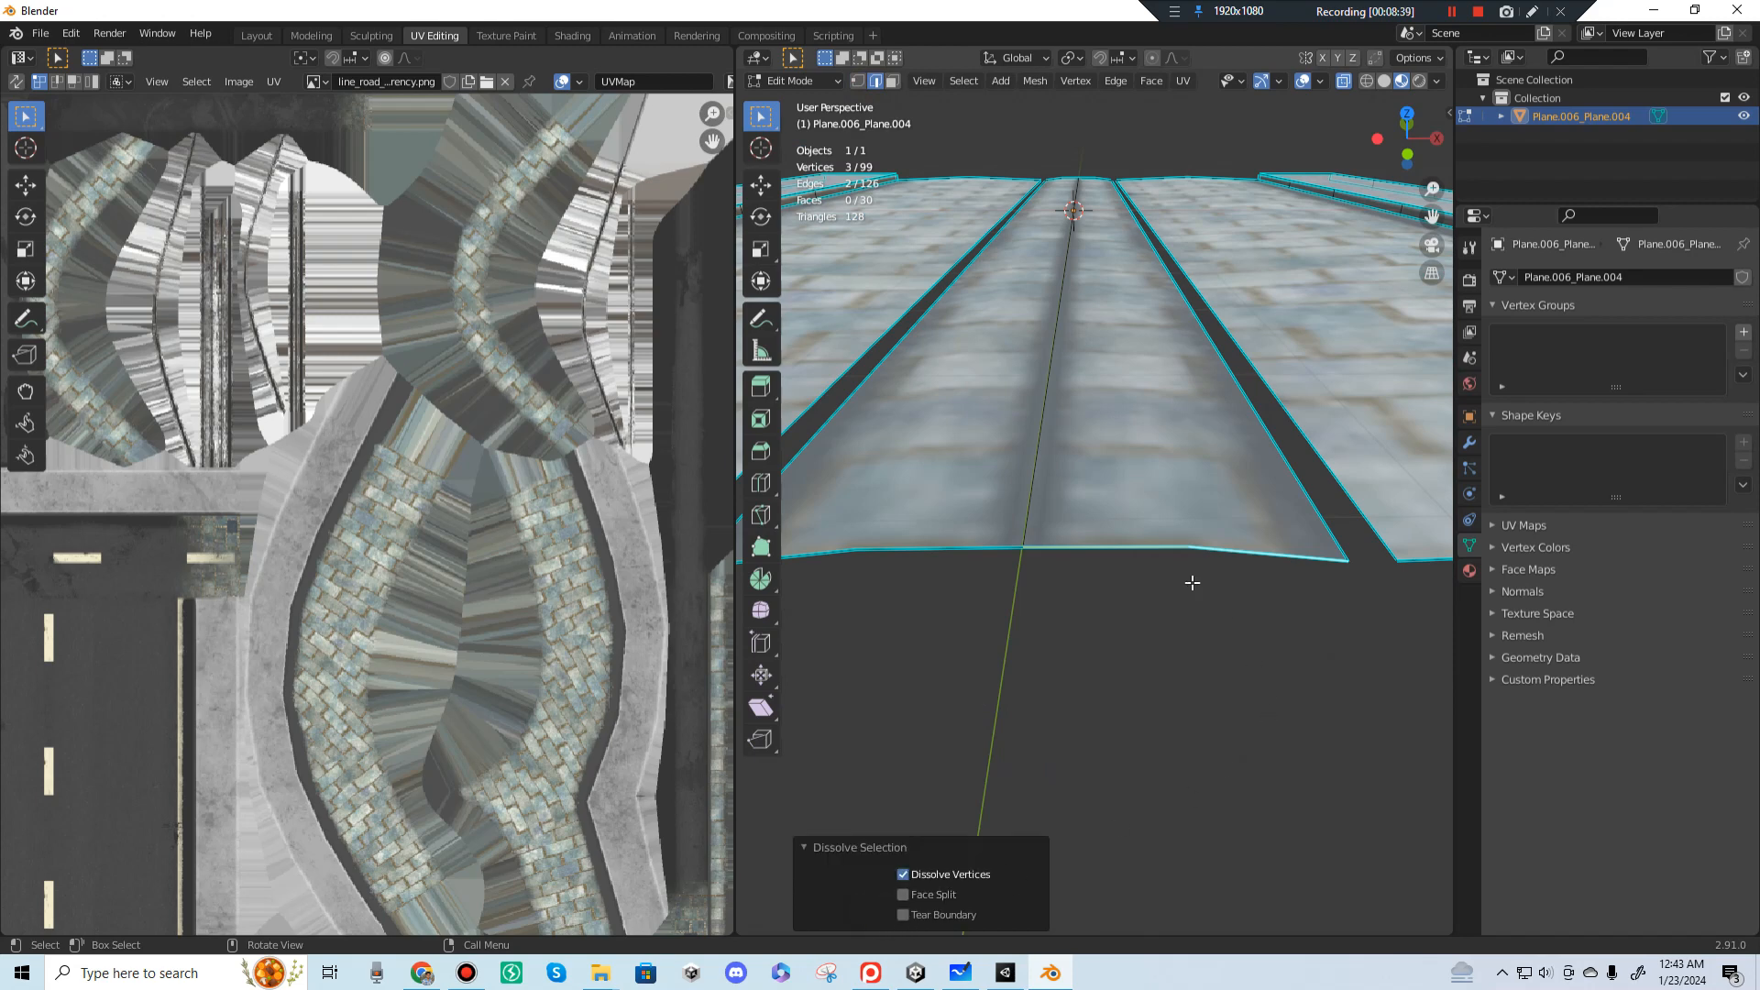
pyautogui.click(1187, 532)
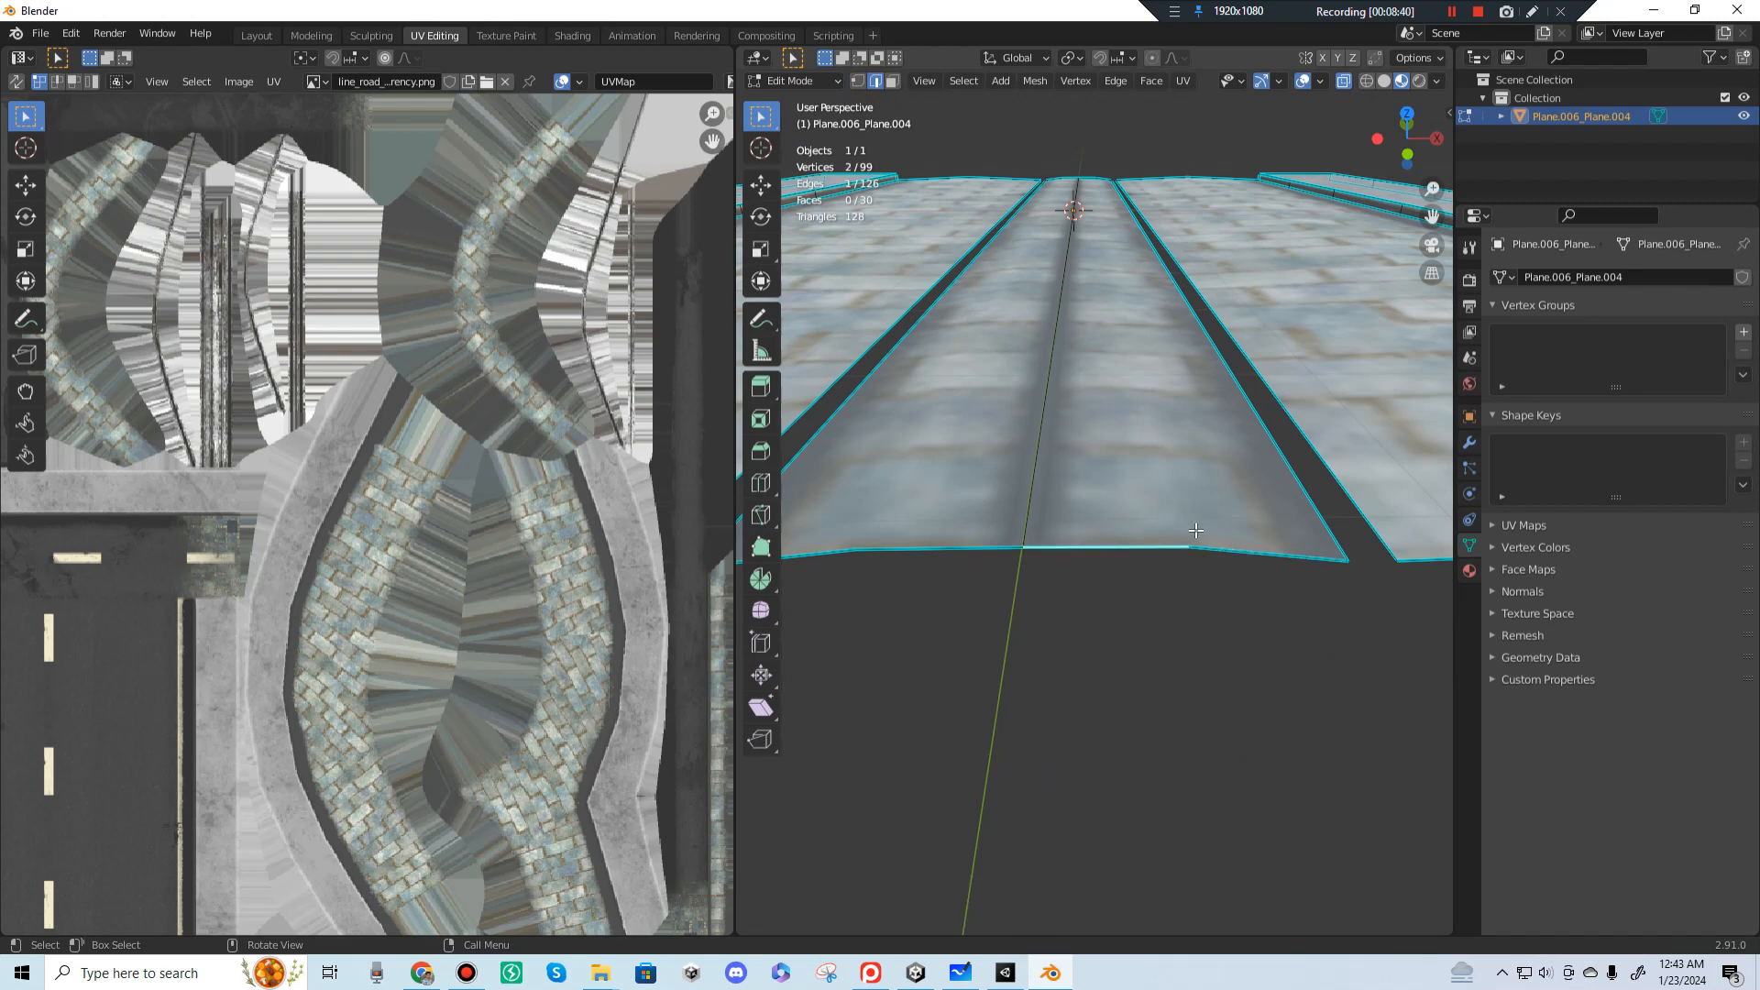
pyautogui.press('Tab')
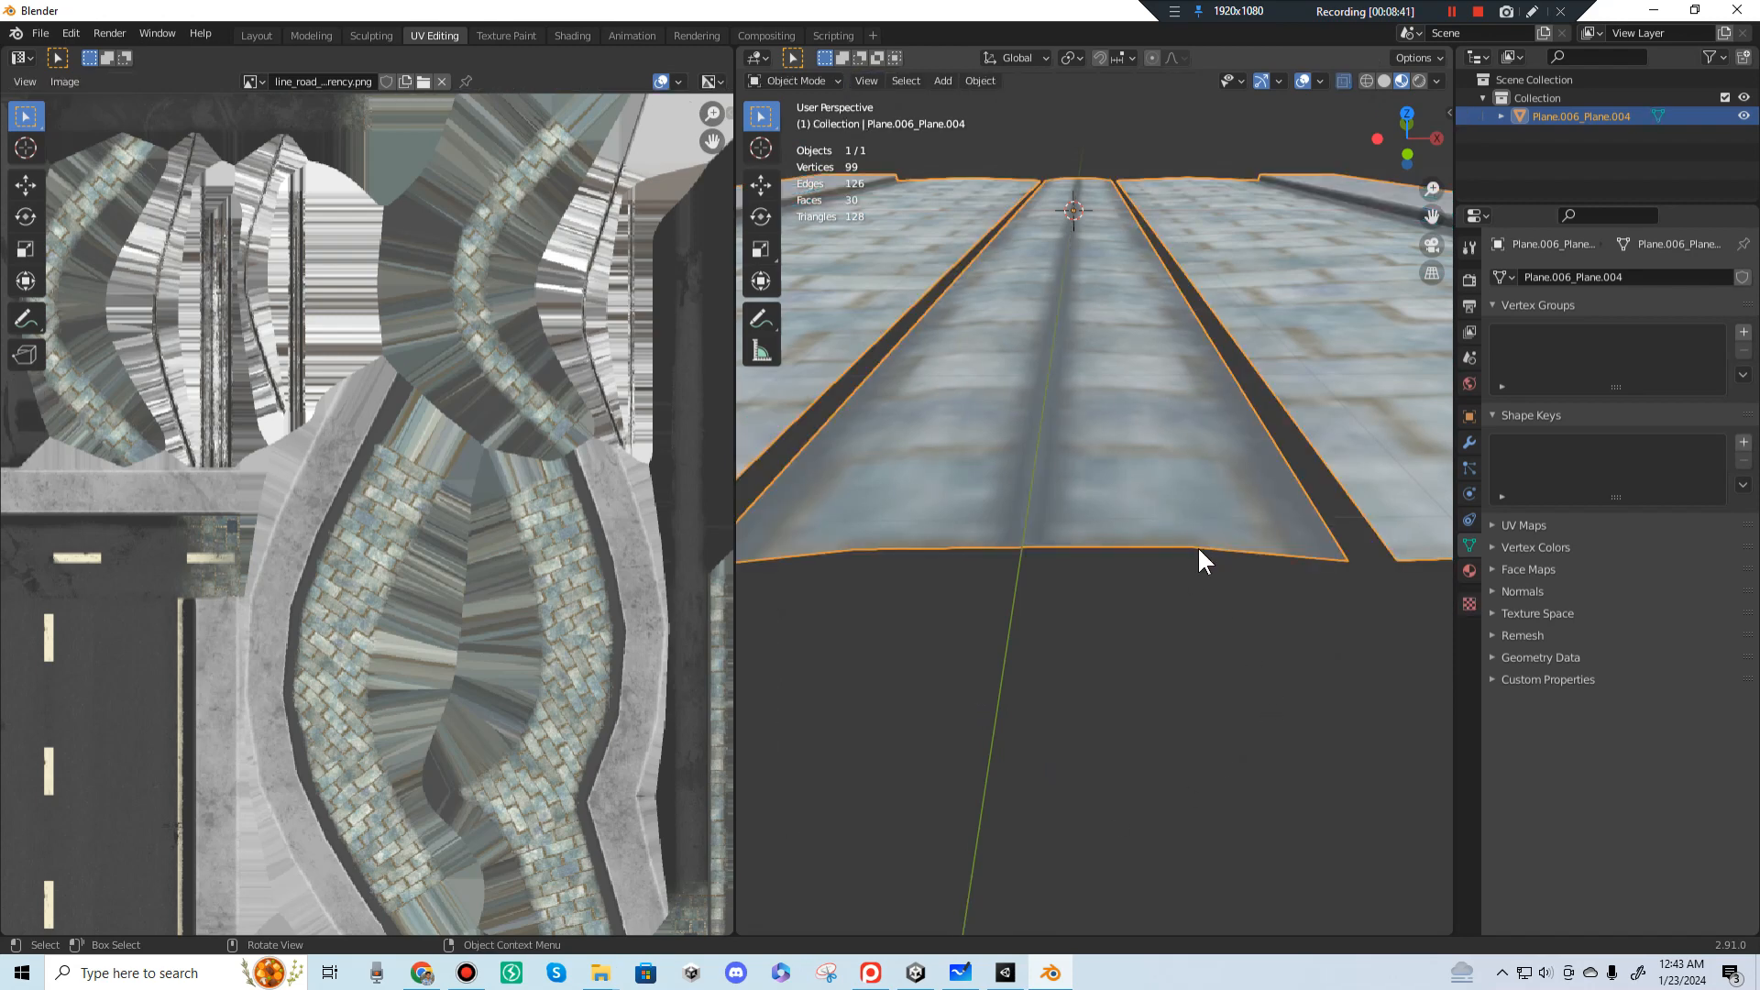
pyautogui.press('Tab')
pyautogui.click(1221, 550)
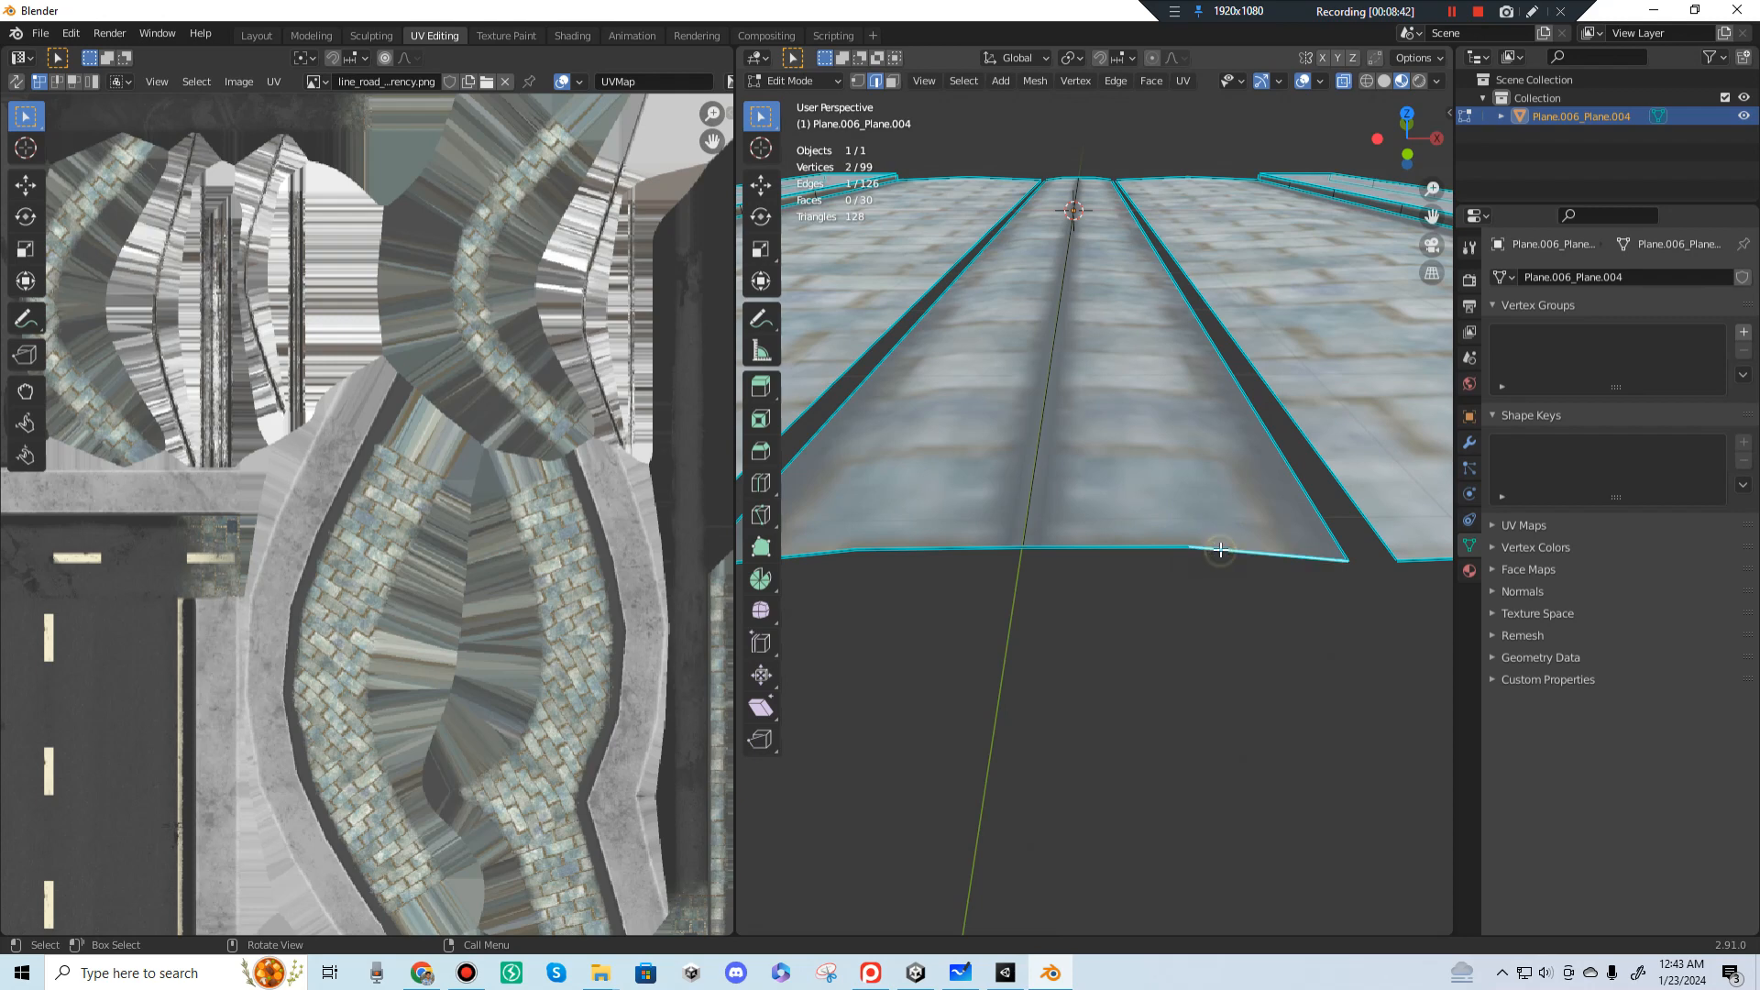
# Step: Merge the two front corner vertices across the gap on the central strip's negative X side, using At First
pyautogui.moveTo(1154, 547); pyautogui.dragTo(1194, 553, button='middle')
pyautogui.scroll(9, 1095, 566)
pyautogui.scroll(-4, 1076, 596)
pyautogui.moveTo(1067, 527); pyautogui.dragTo(1138, 602)
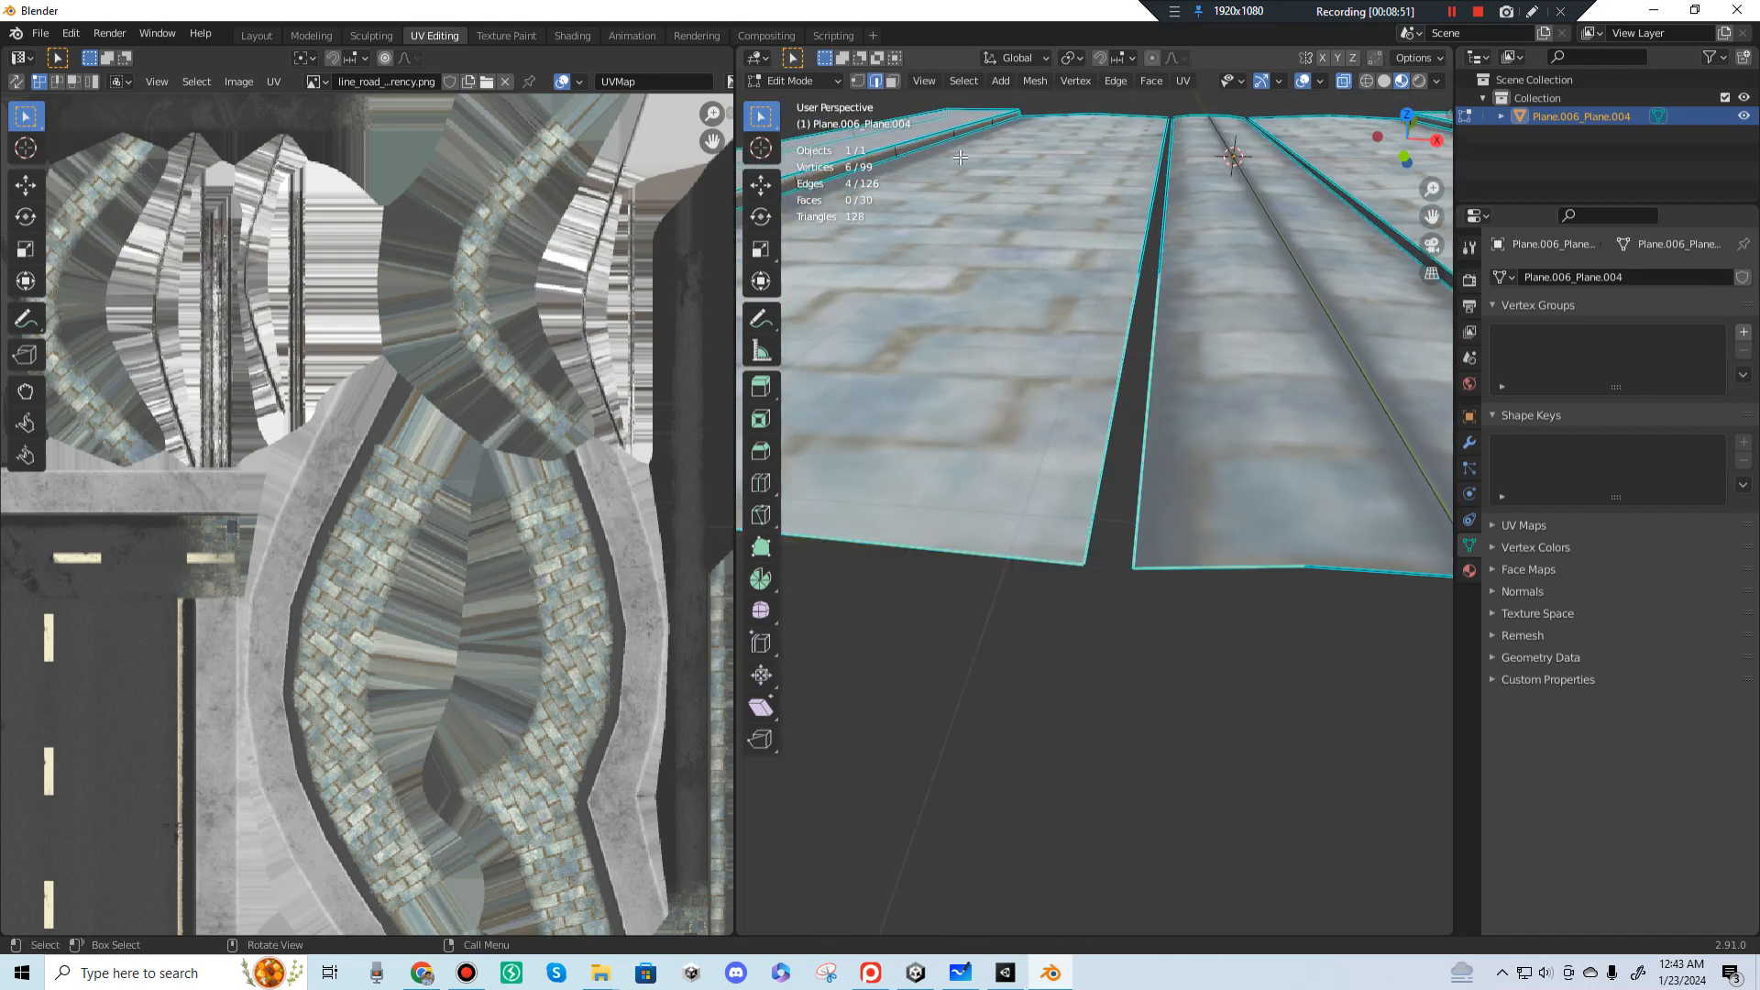
pyautogui.click(857, 81)
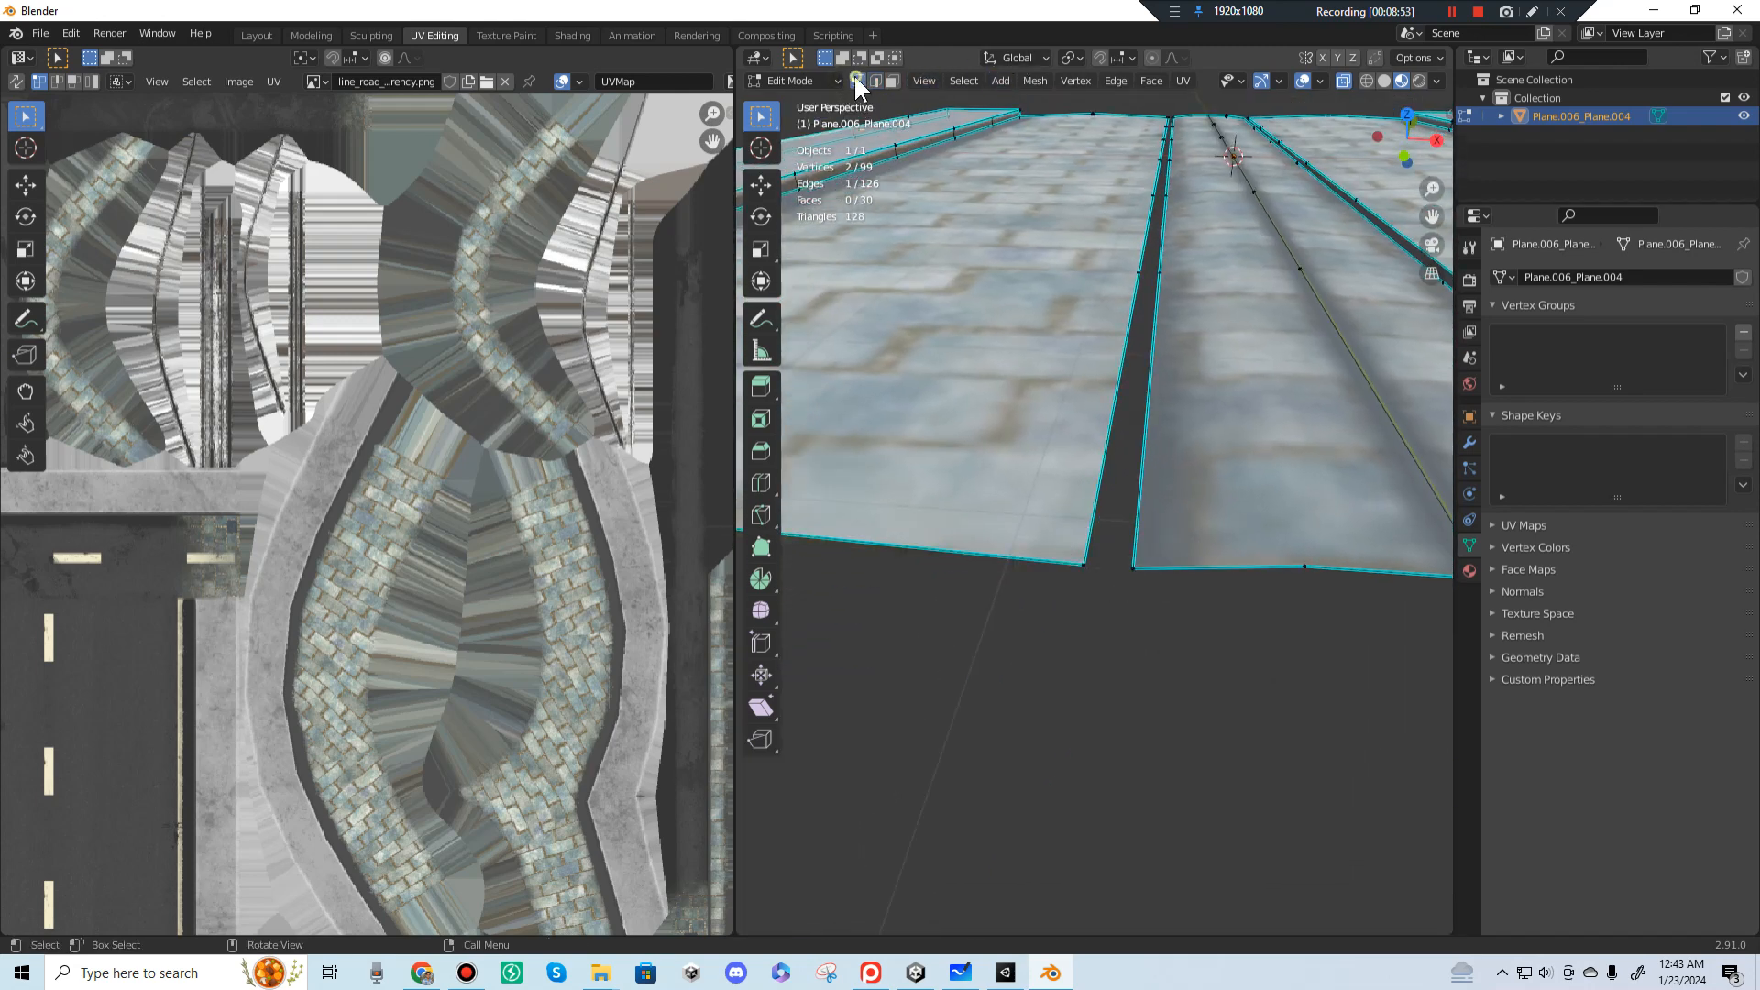
pyautogui.click(1113, 595)
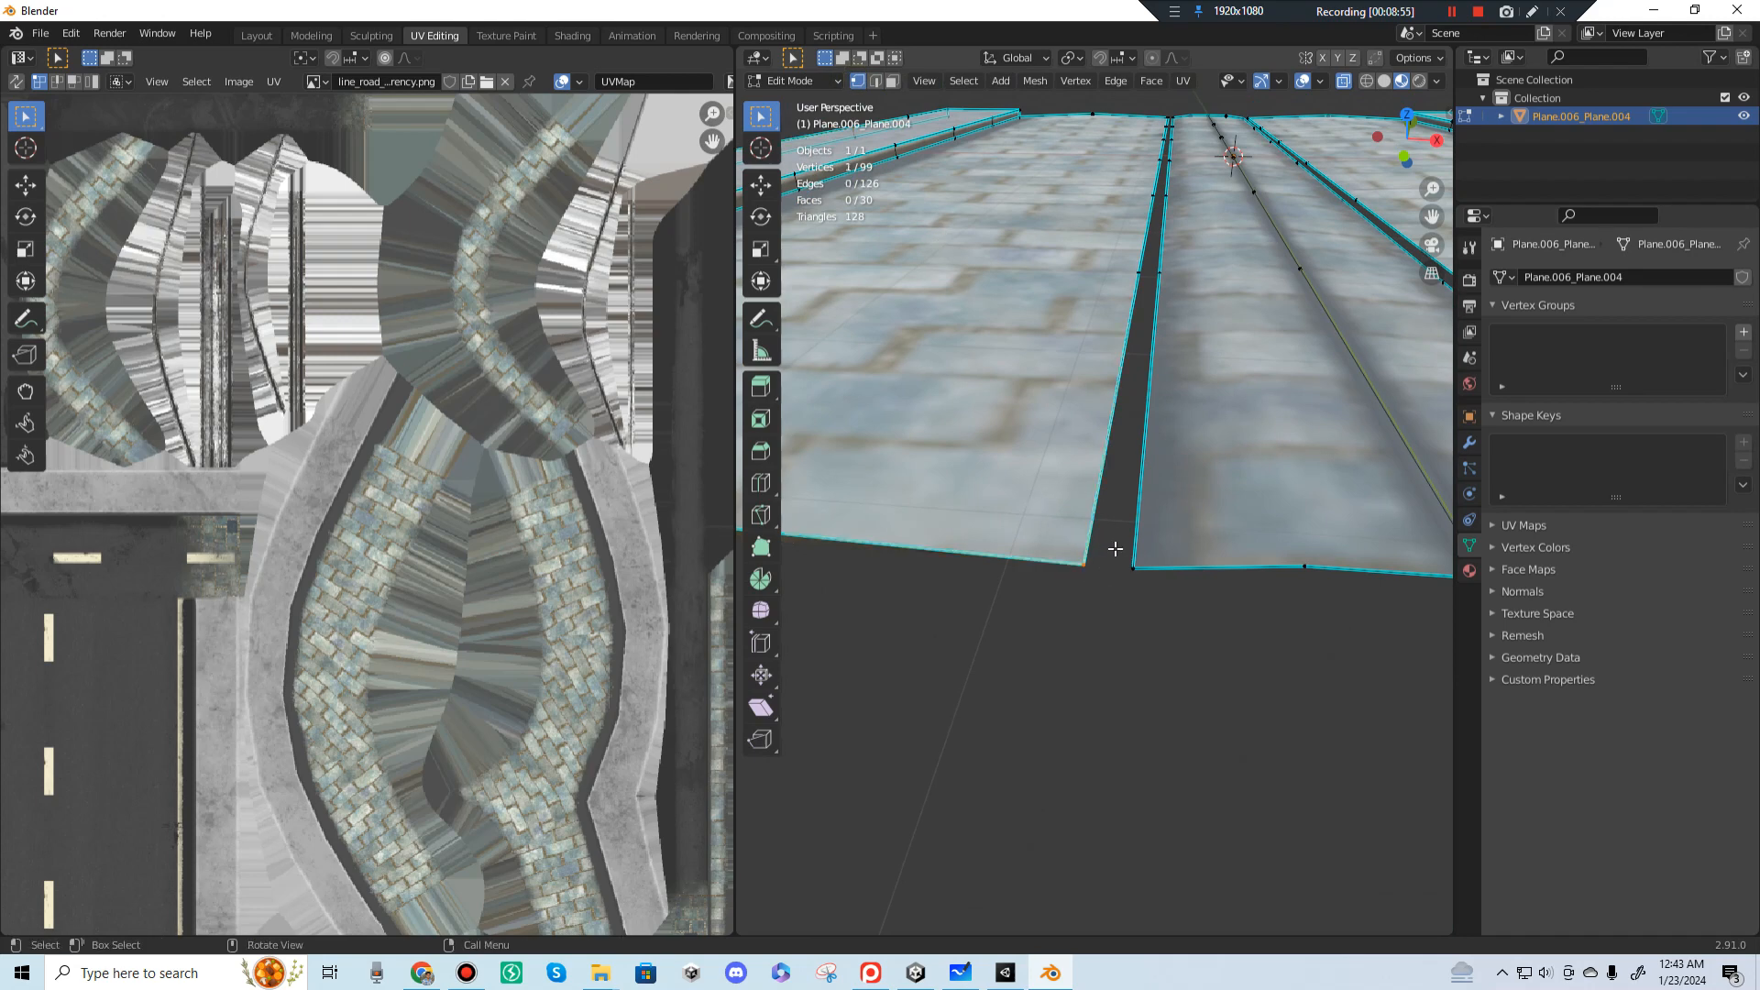
pyautogui.keyDown('shift'); pyautogui.click(1119, 594); pyautogui.keyUp('shift')
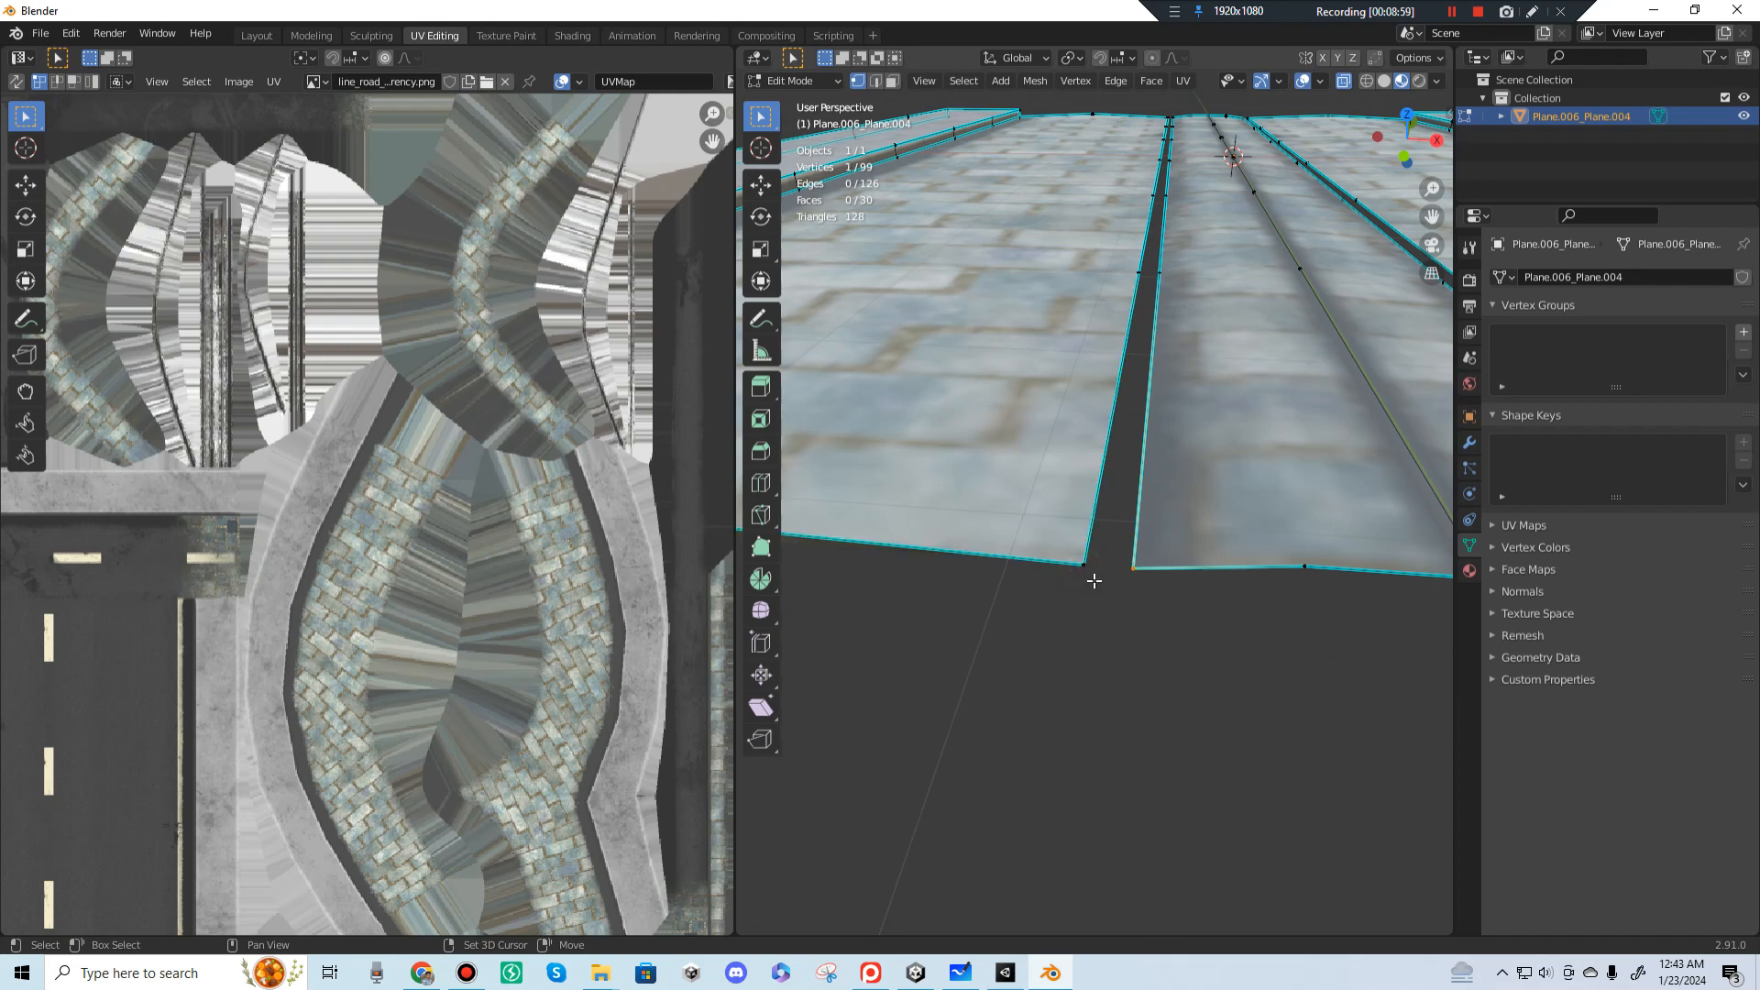
pyautogui.scroll(3, 1129, 614)
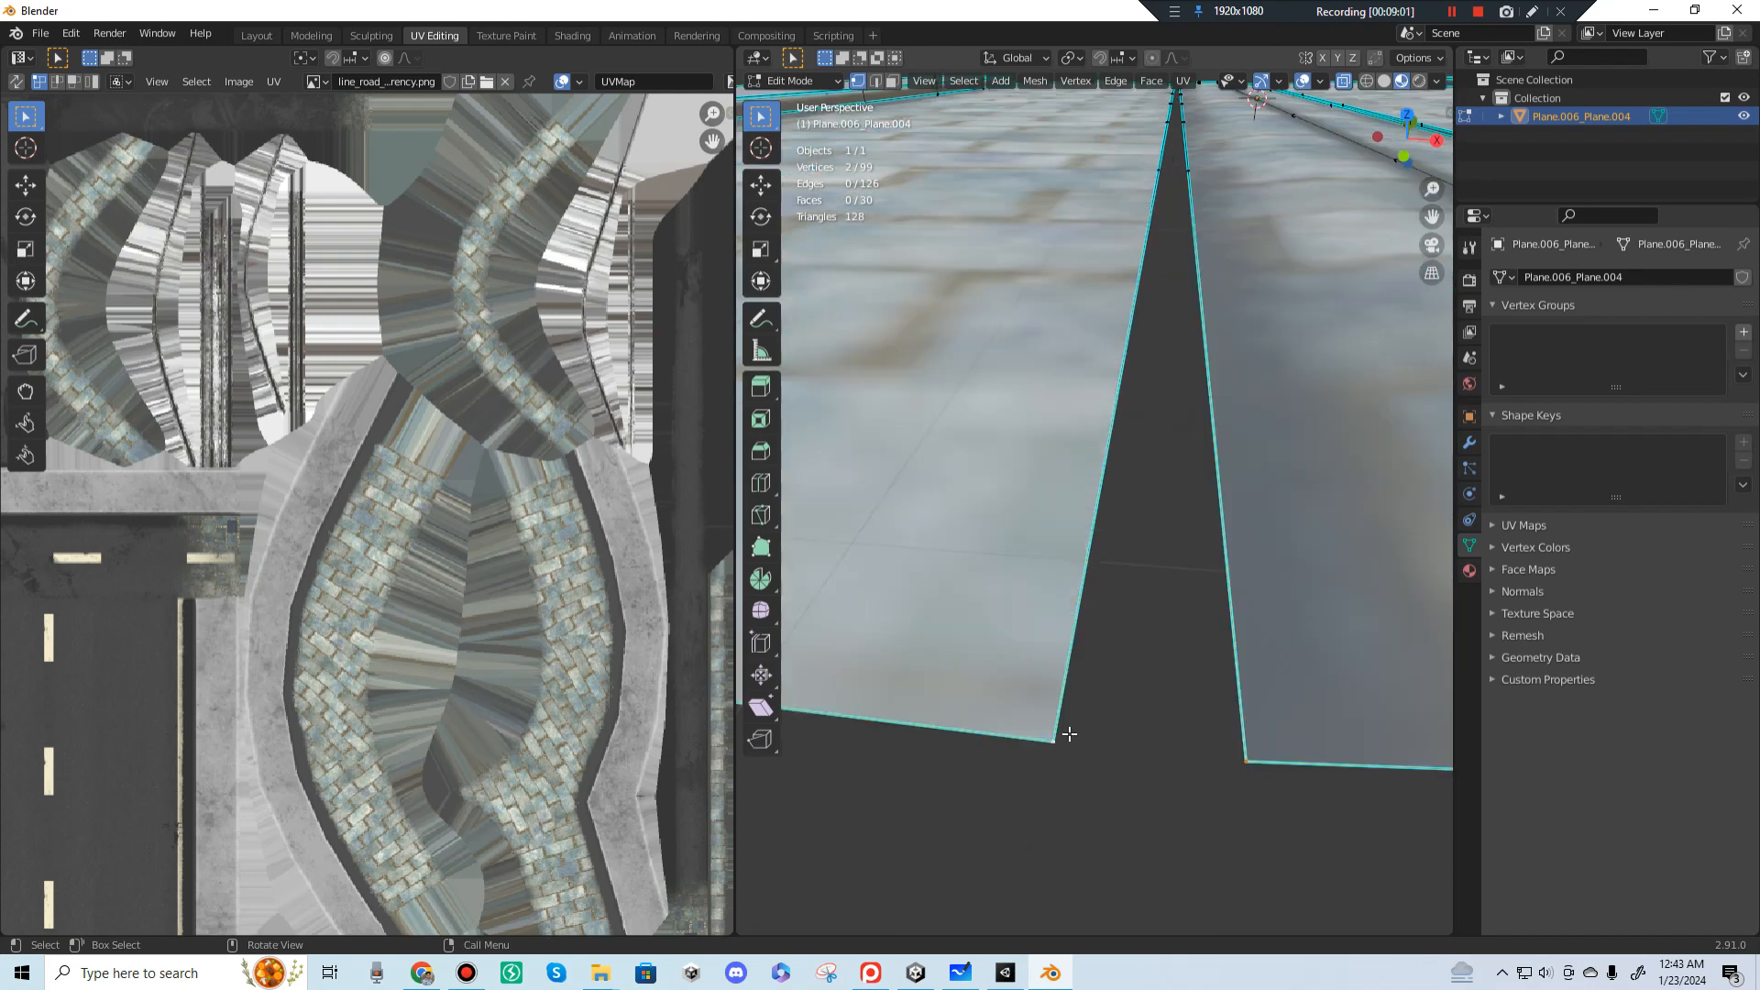
pyautogui.scroll(-3, 1069, 734)
pyautogui.rightClick(1115, 530)
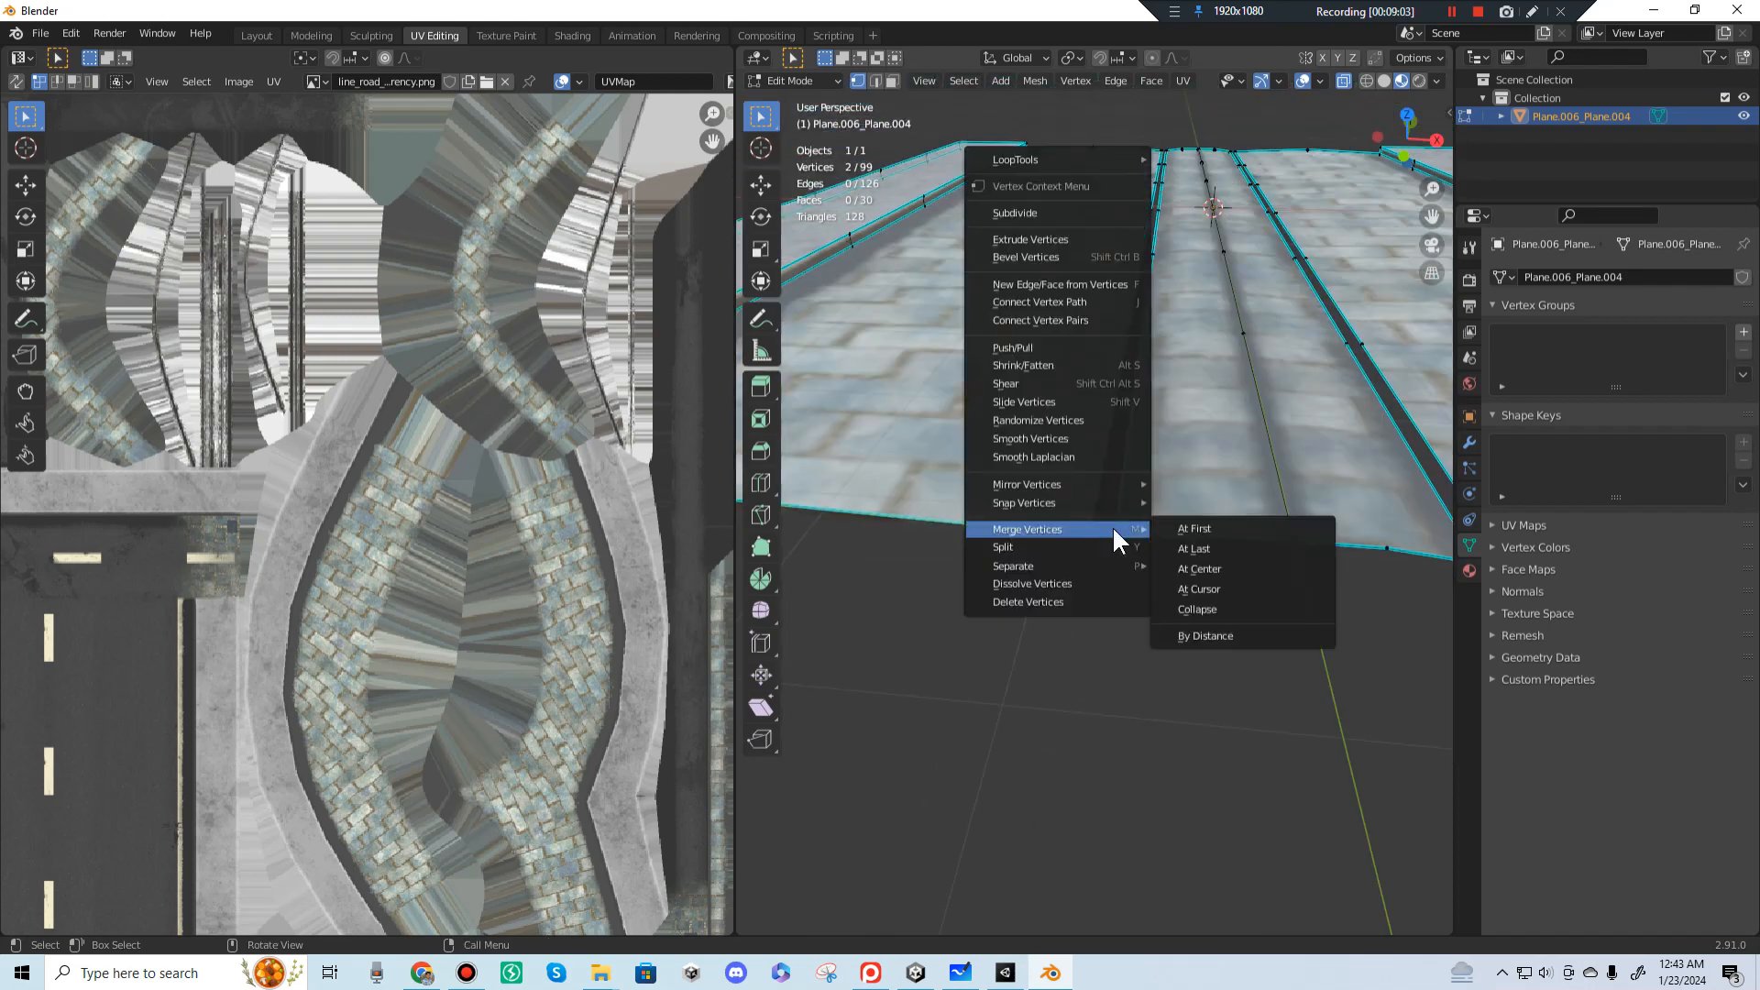
pyautogui.click(1219, 522)
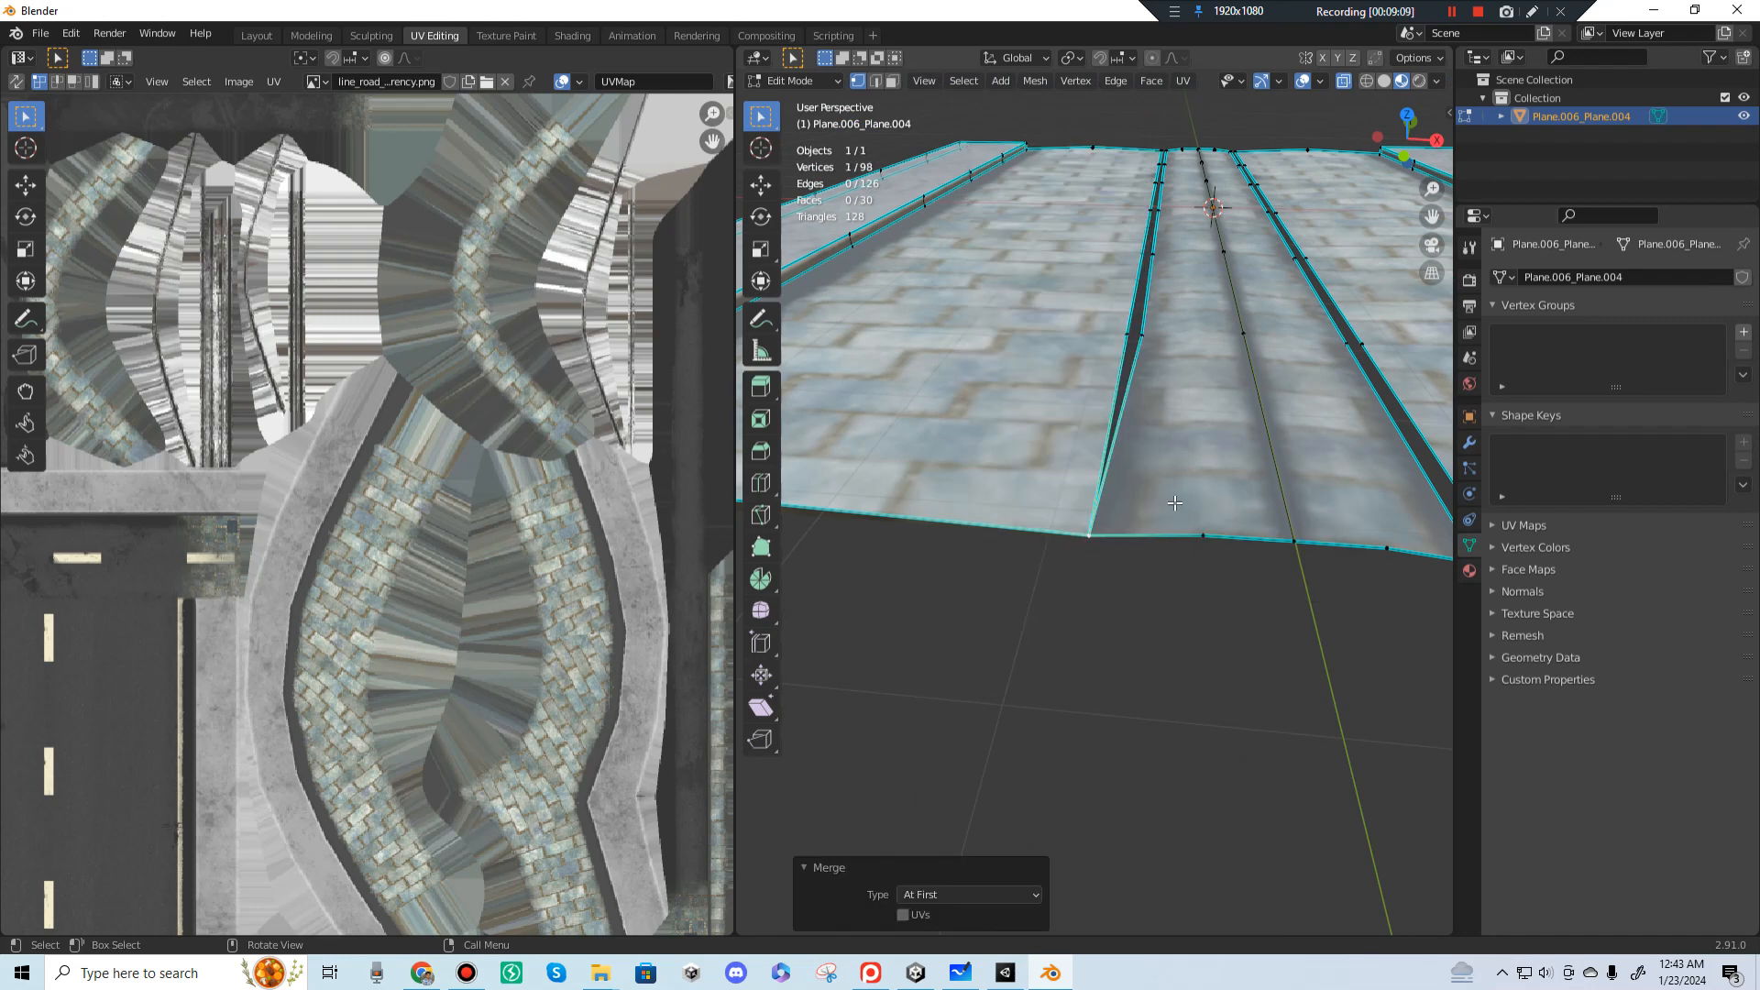
# Step: Dissolve the intermediate vertex pairs along both edges of the gap on the central strip's negative X side
pyautogui.scroll(4, 1175, 503)
pyautogui.moveTo(1054, 447); pyautogui.dragTo(1136, 497)
pyautogui.hotkey('ctrl', 'x')
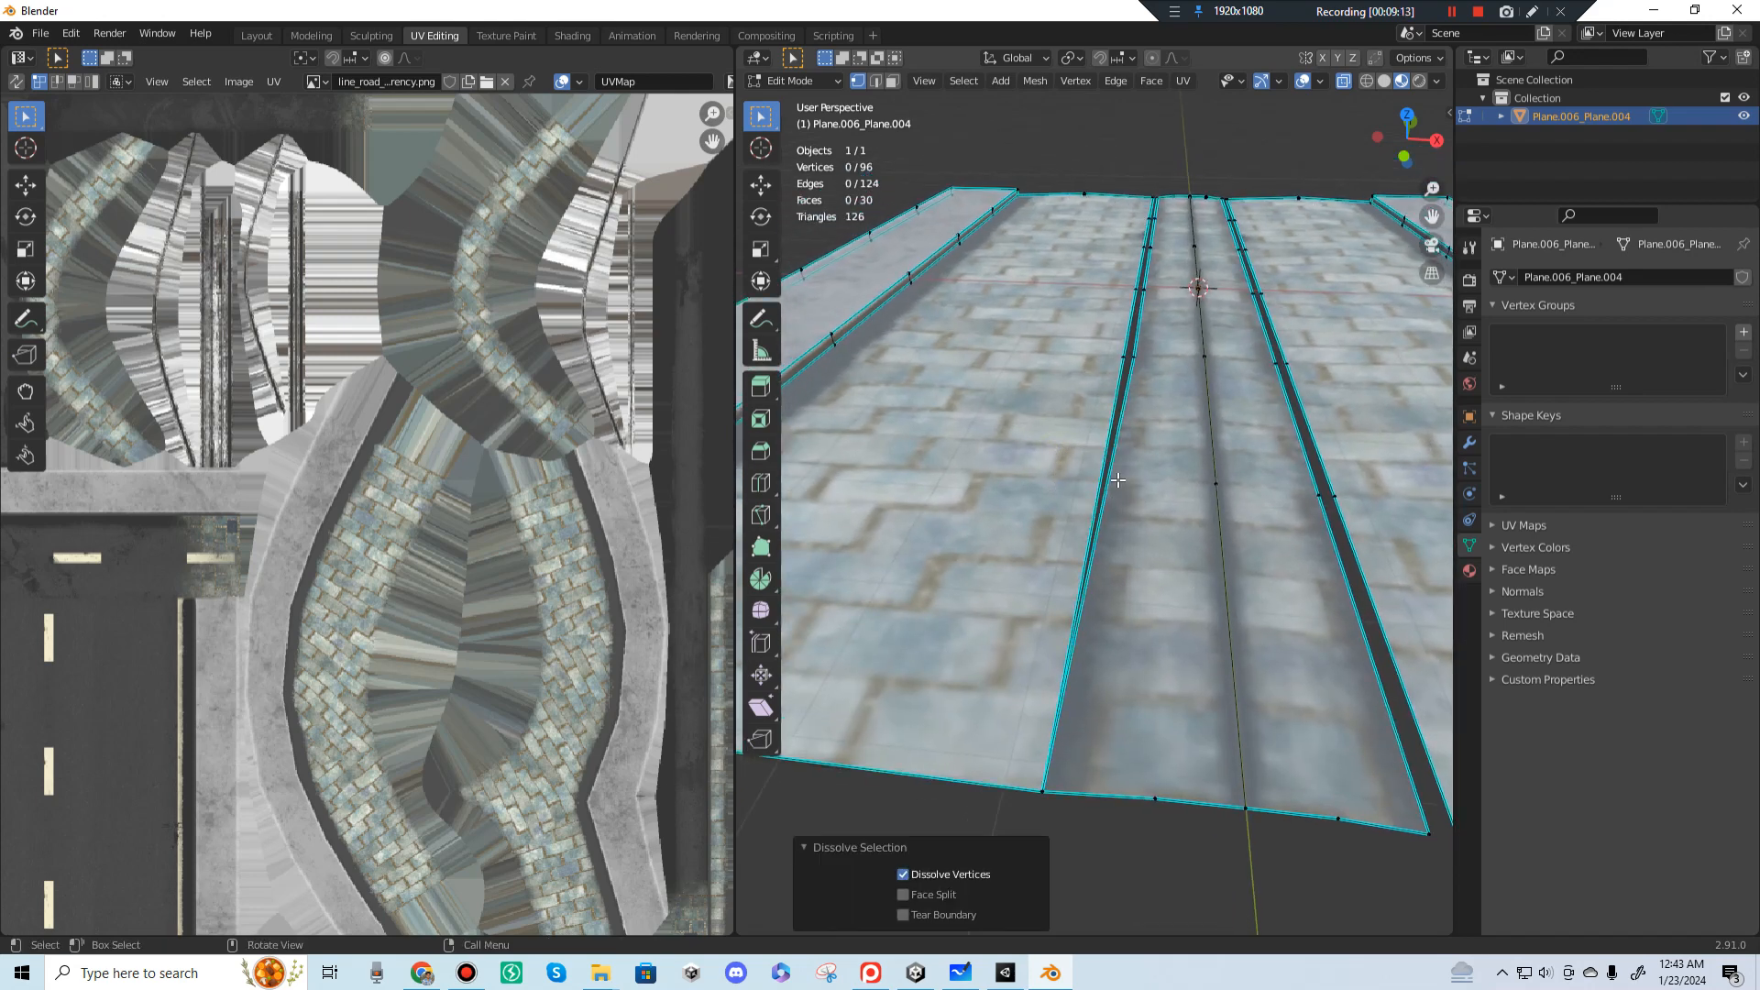
pyautogui.moveTo(1107, 338); pyautogui.dragTo(1145, 371)
pyautogui.hotkey('ctrl', 'x')
pyautogui.keyDown('shift'); pyautogui.moveTo(1136, 367); pyautogui.dragTo(1096, 570, button='middle'); pyautogui.keyUp('shift')
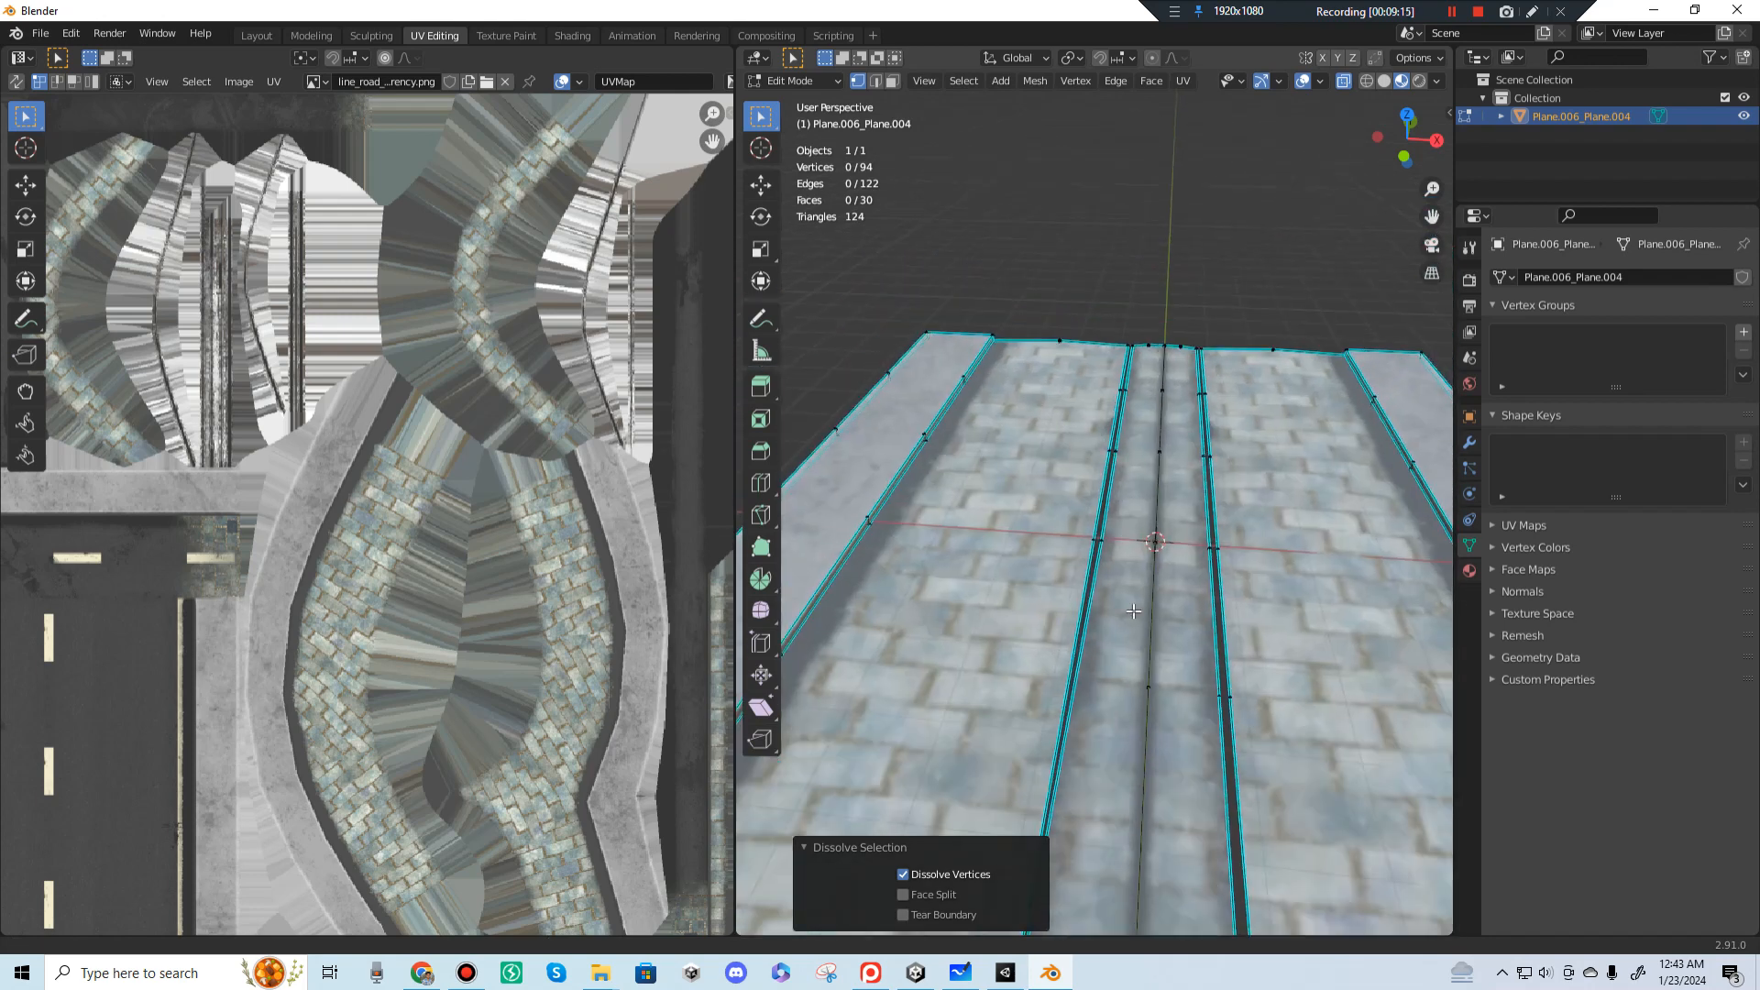
pyautogui.moveTo(1076, 525); pyautogui.dragTo(1122, 551)
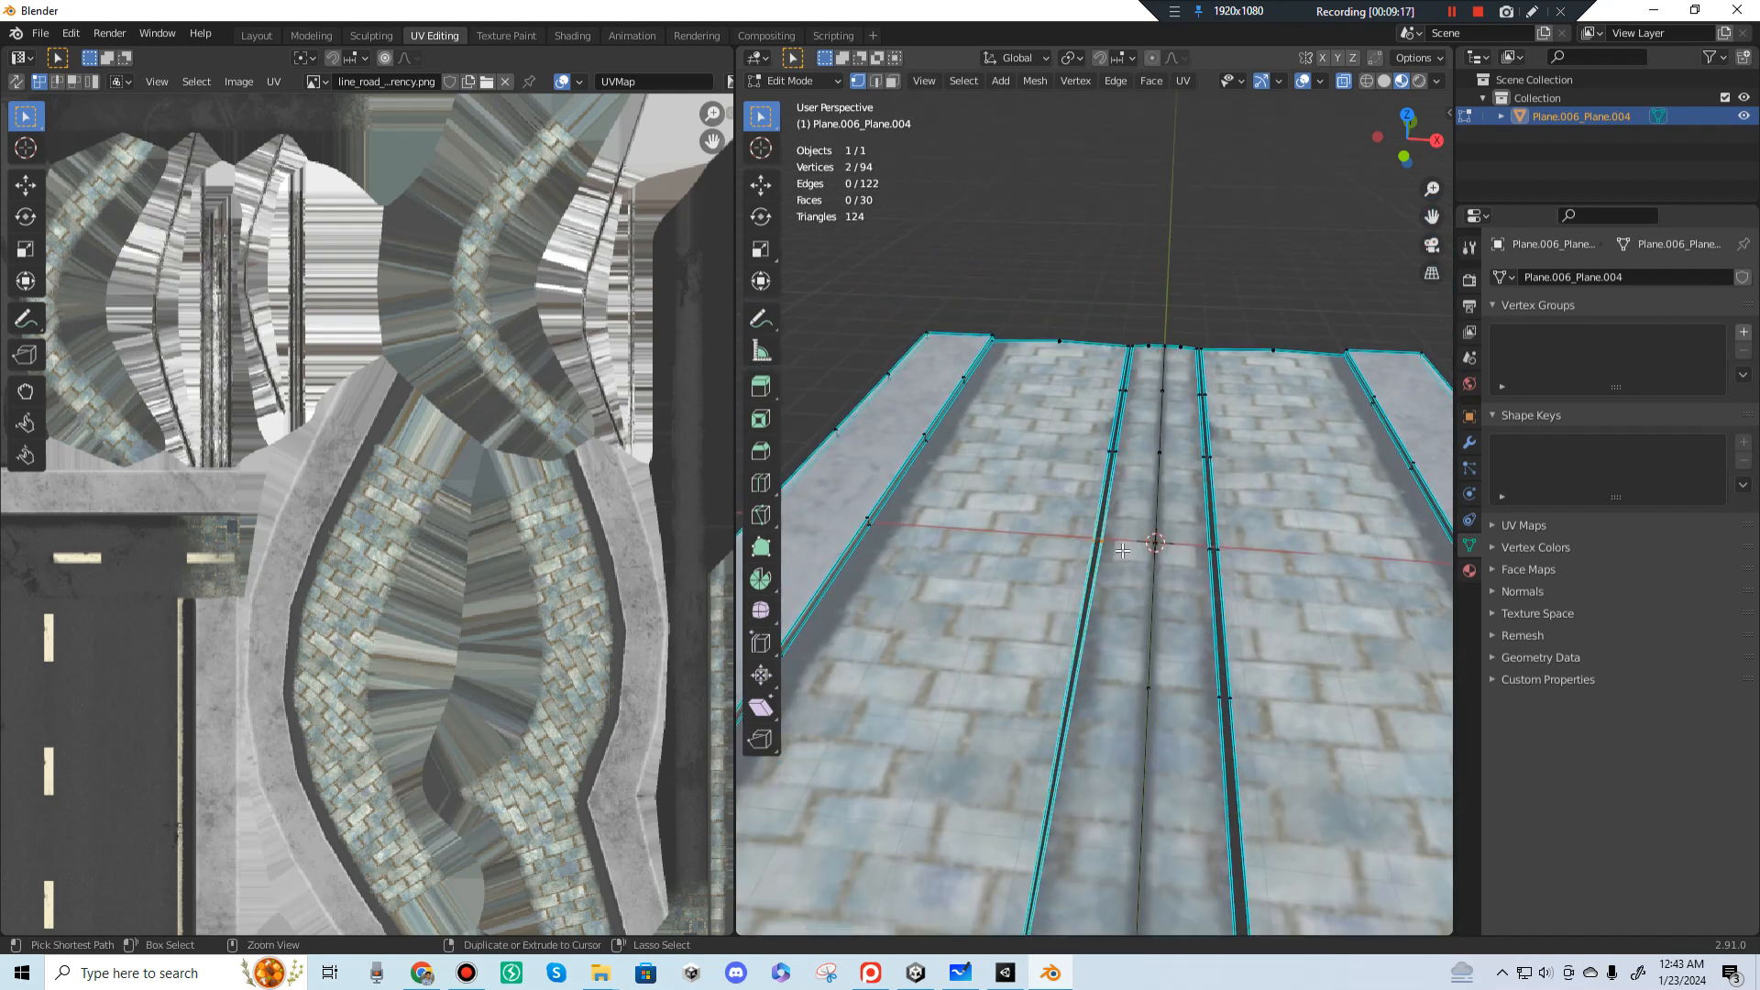
pyautogui.hotkey('ctrl', 'x')
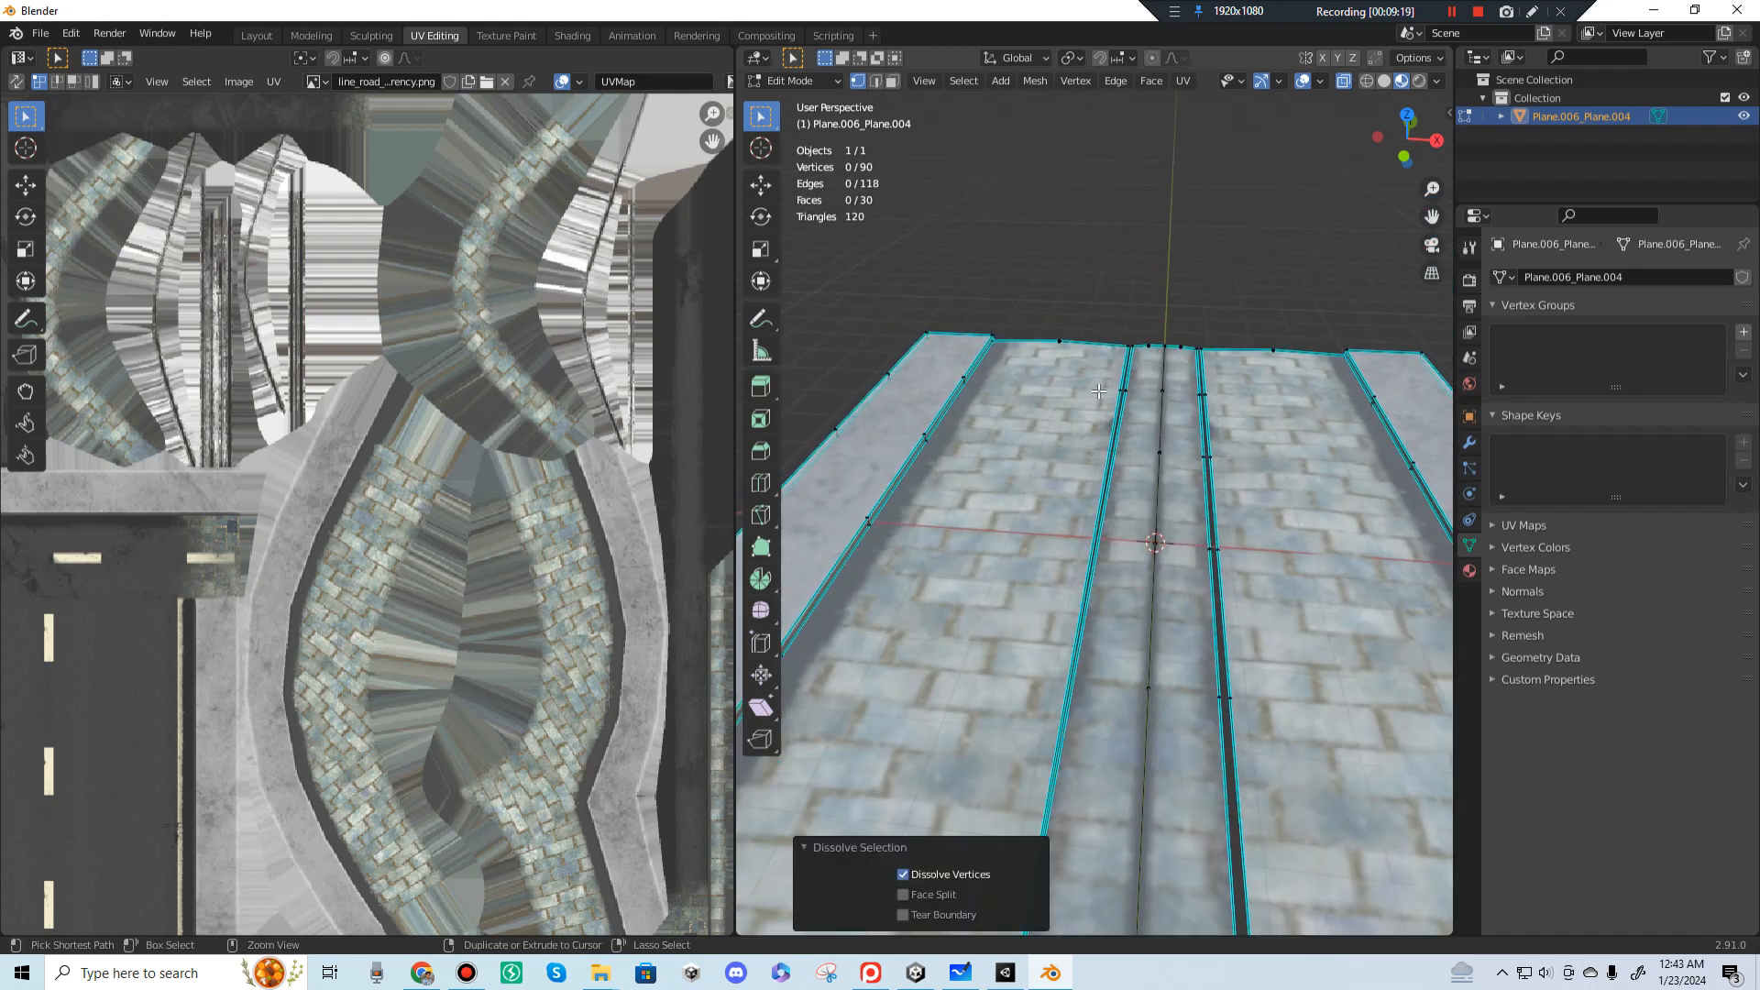
pyautogui.press('b')
pyautogui.moveTo(1137, 403); pyautogui.dragTo(1137, 401)
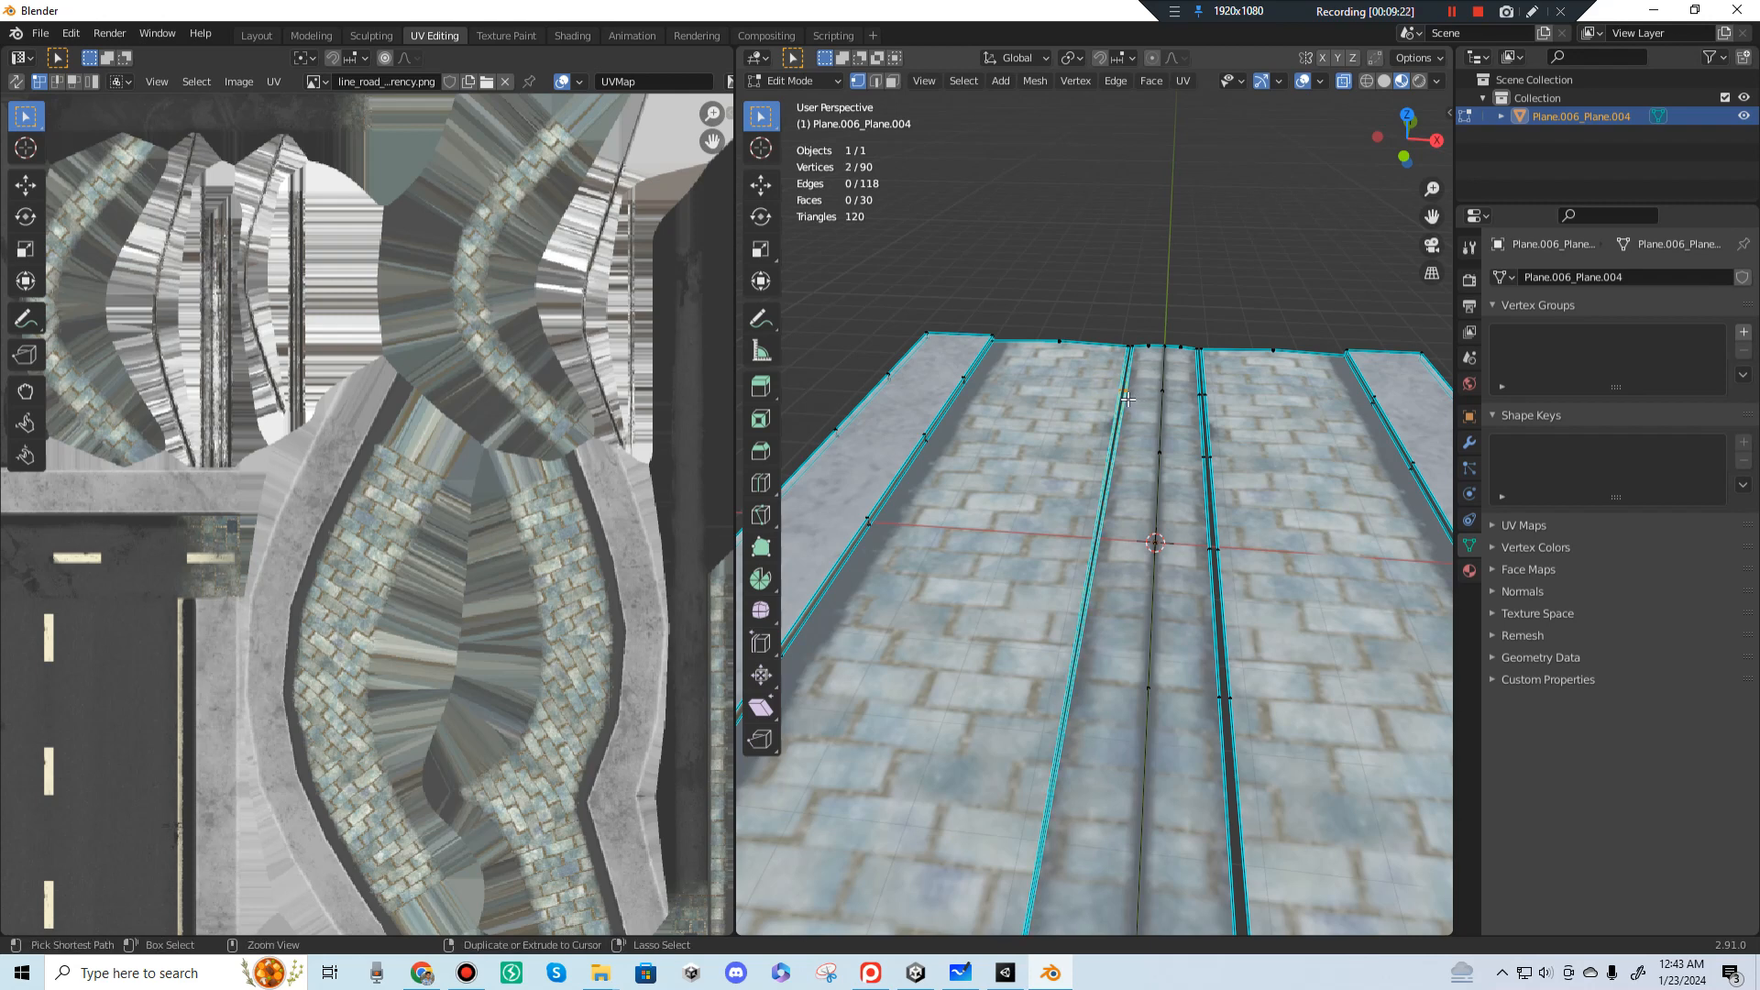
pyautogui.hotkey('ctrl', 'x')
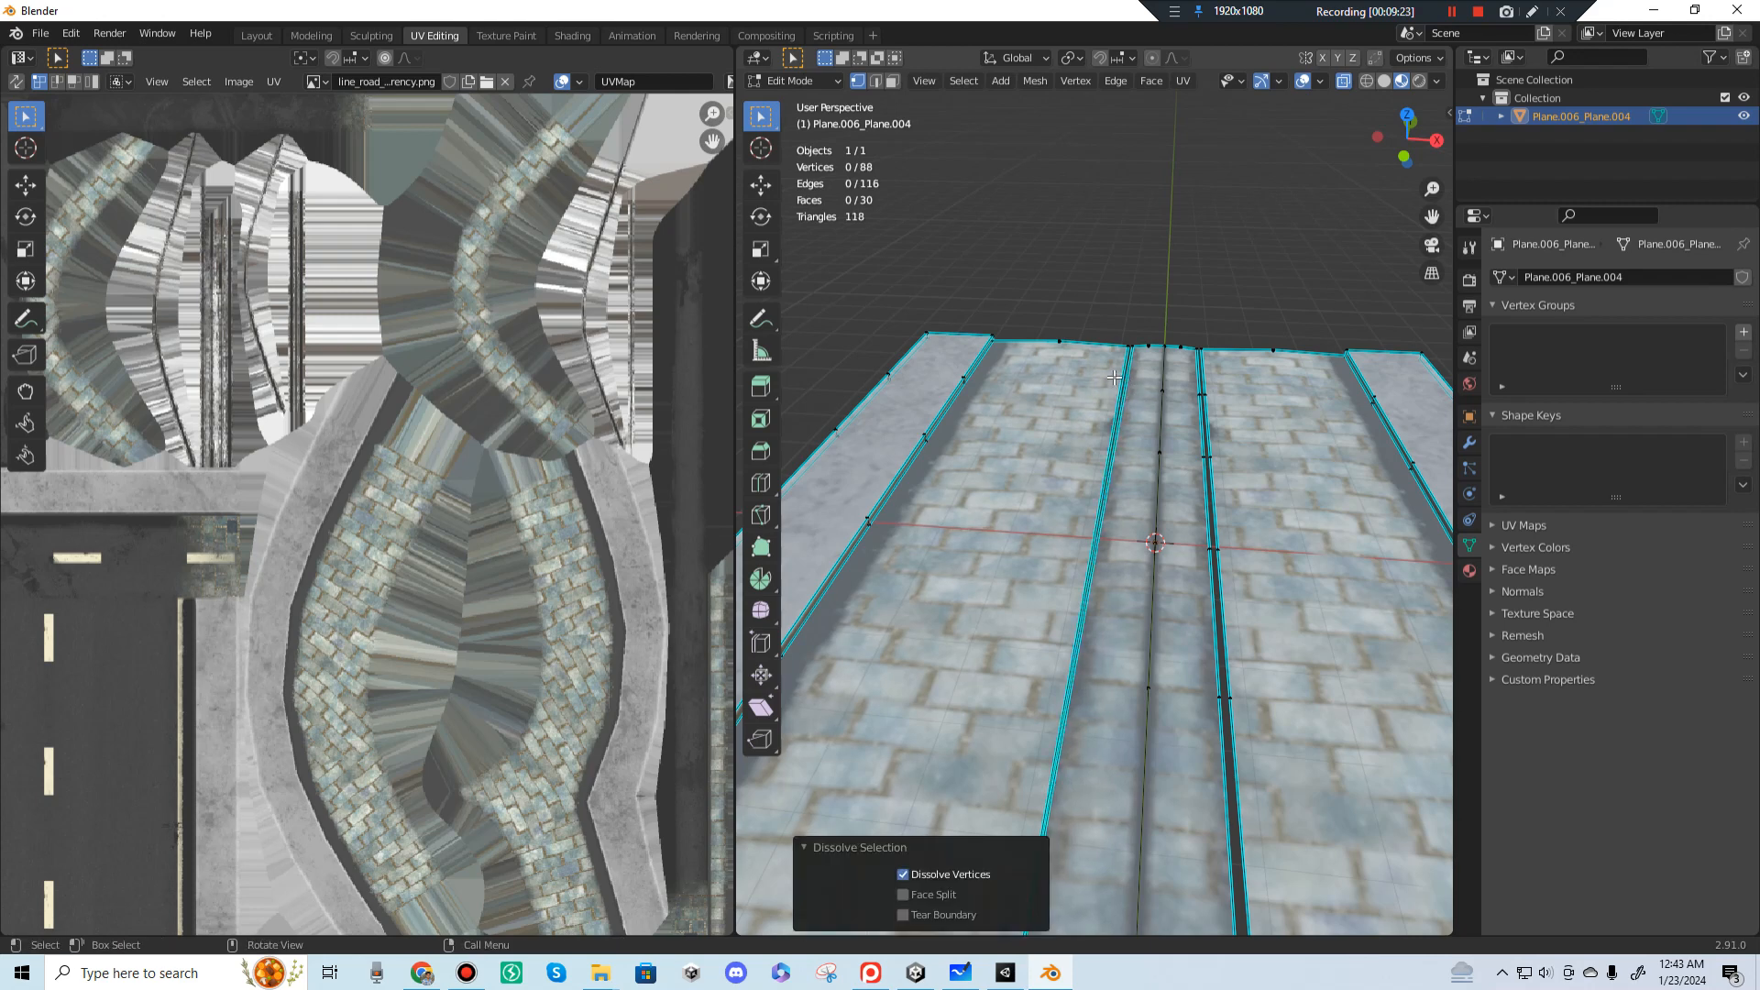
# Step: Dissolve the vertex pairs along the central strip's positive X gap, from the far end to the 3D cursor
pyautogui.scroll(2, 1114, 378)
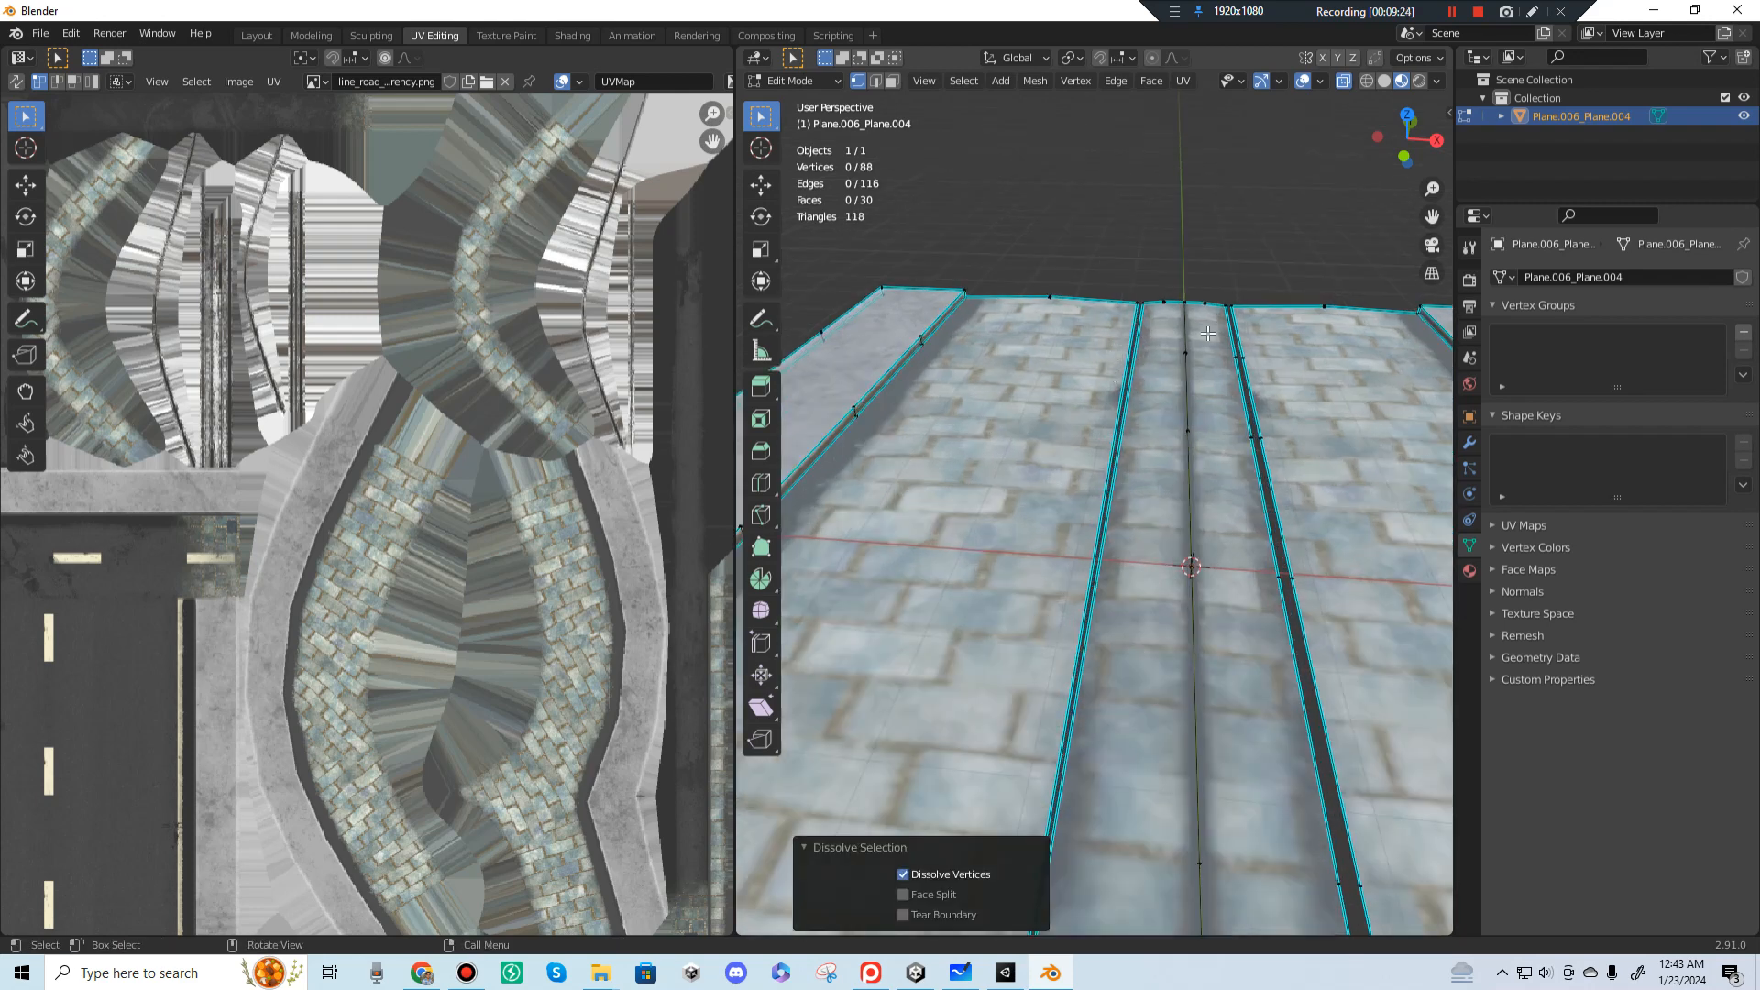
pyautogui.press('b')
pyautogui.moveTo(1208, 332); pyautogui.dragTo(1281, 463)
pyautogui.hotkey('ctrl', 'x')
pyautogui.press('b')
pyautogui.hotkey('ctrl', 'x')
pyautogui.press('b')
pyautogui.moveTo(1246, 544); pyautogui.dragTo(1315, 612)
pyautogui.hotkey('ctrl', 'x')
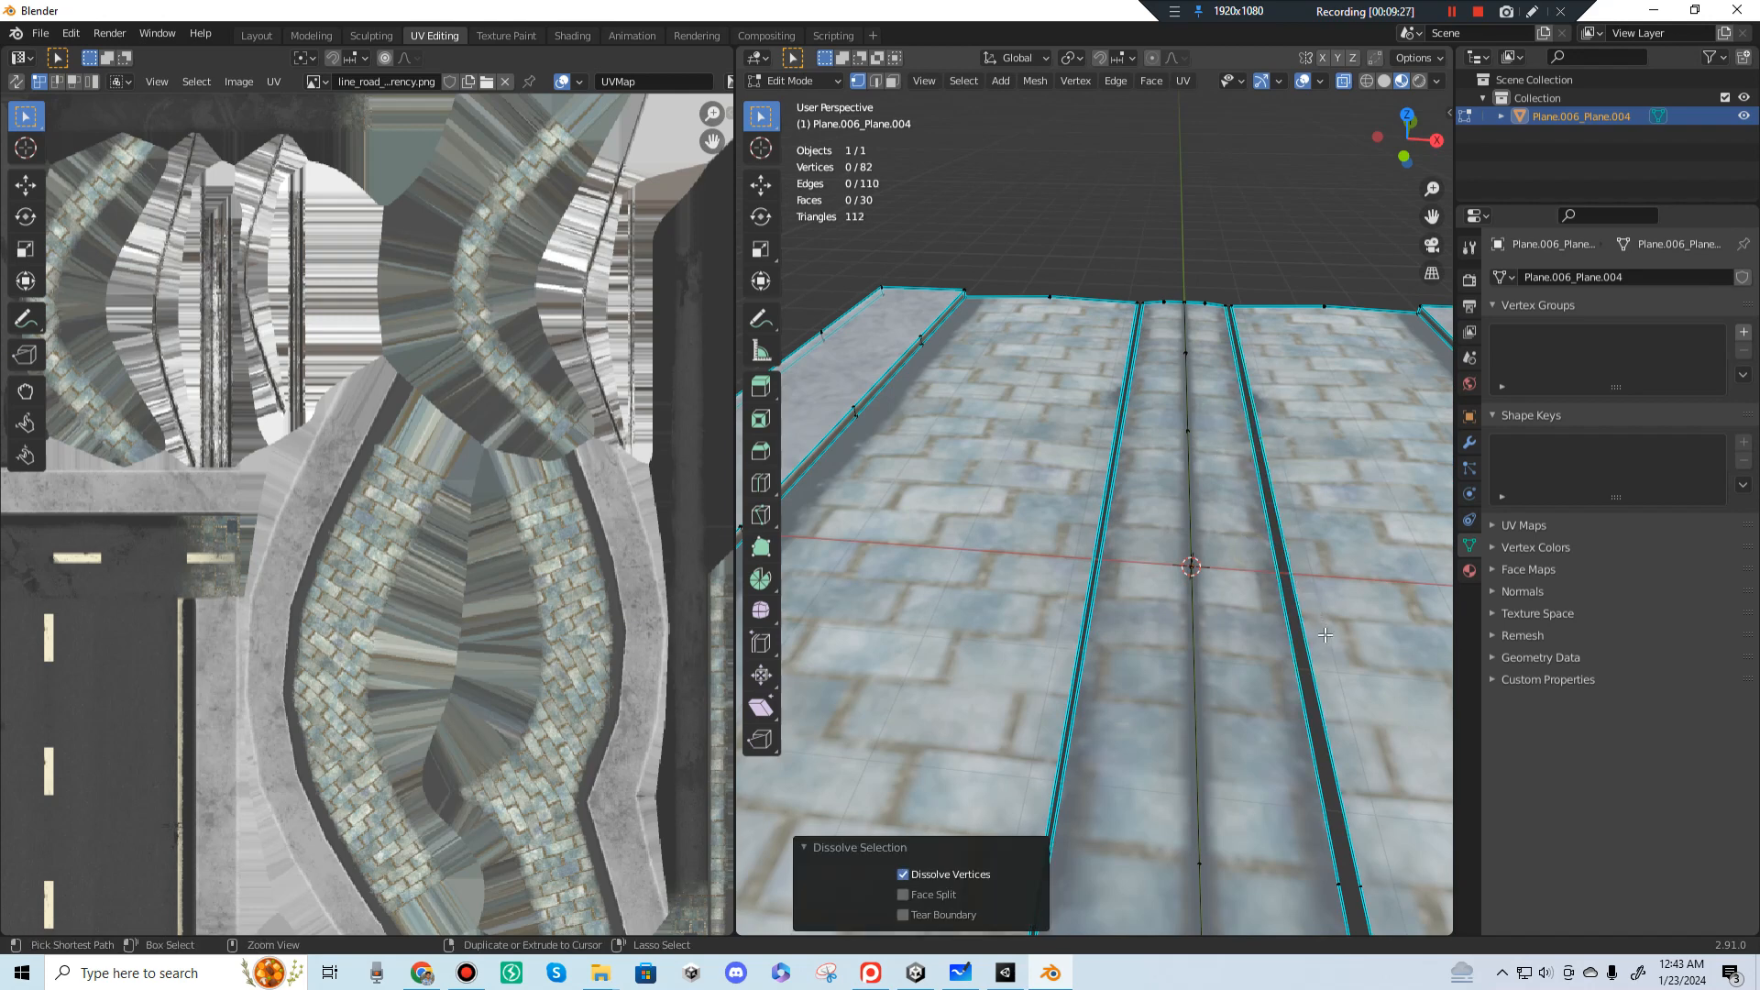
# Step: Dissolve the remaining intermediate vertices along the near half of the central strip's positive X gap
pyautogui.scroll(-2, 1326, 634)
pyautogui.press('b')
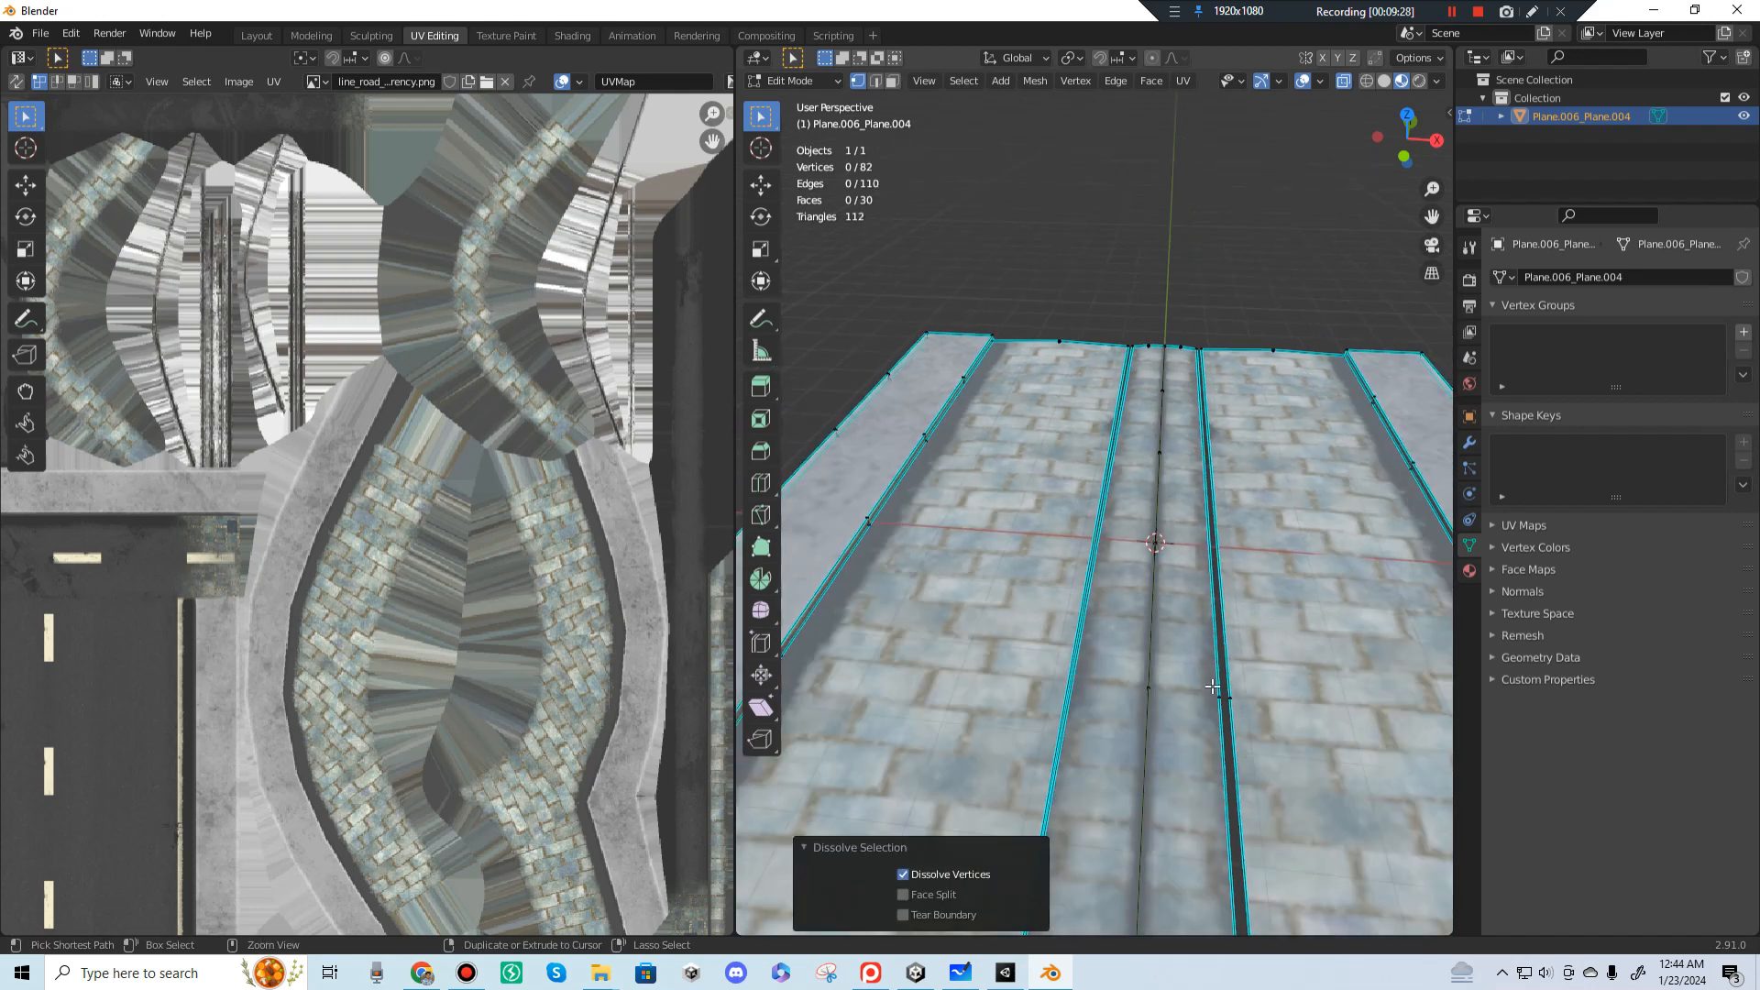
pyautogui.moveTo(1205, 679); pyautogui.dragTo(1248, 733)
pyautogui.hotkey('ctrl', 'x')
pyautogui.press('b')
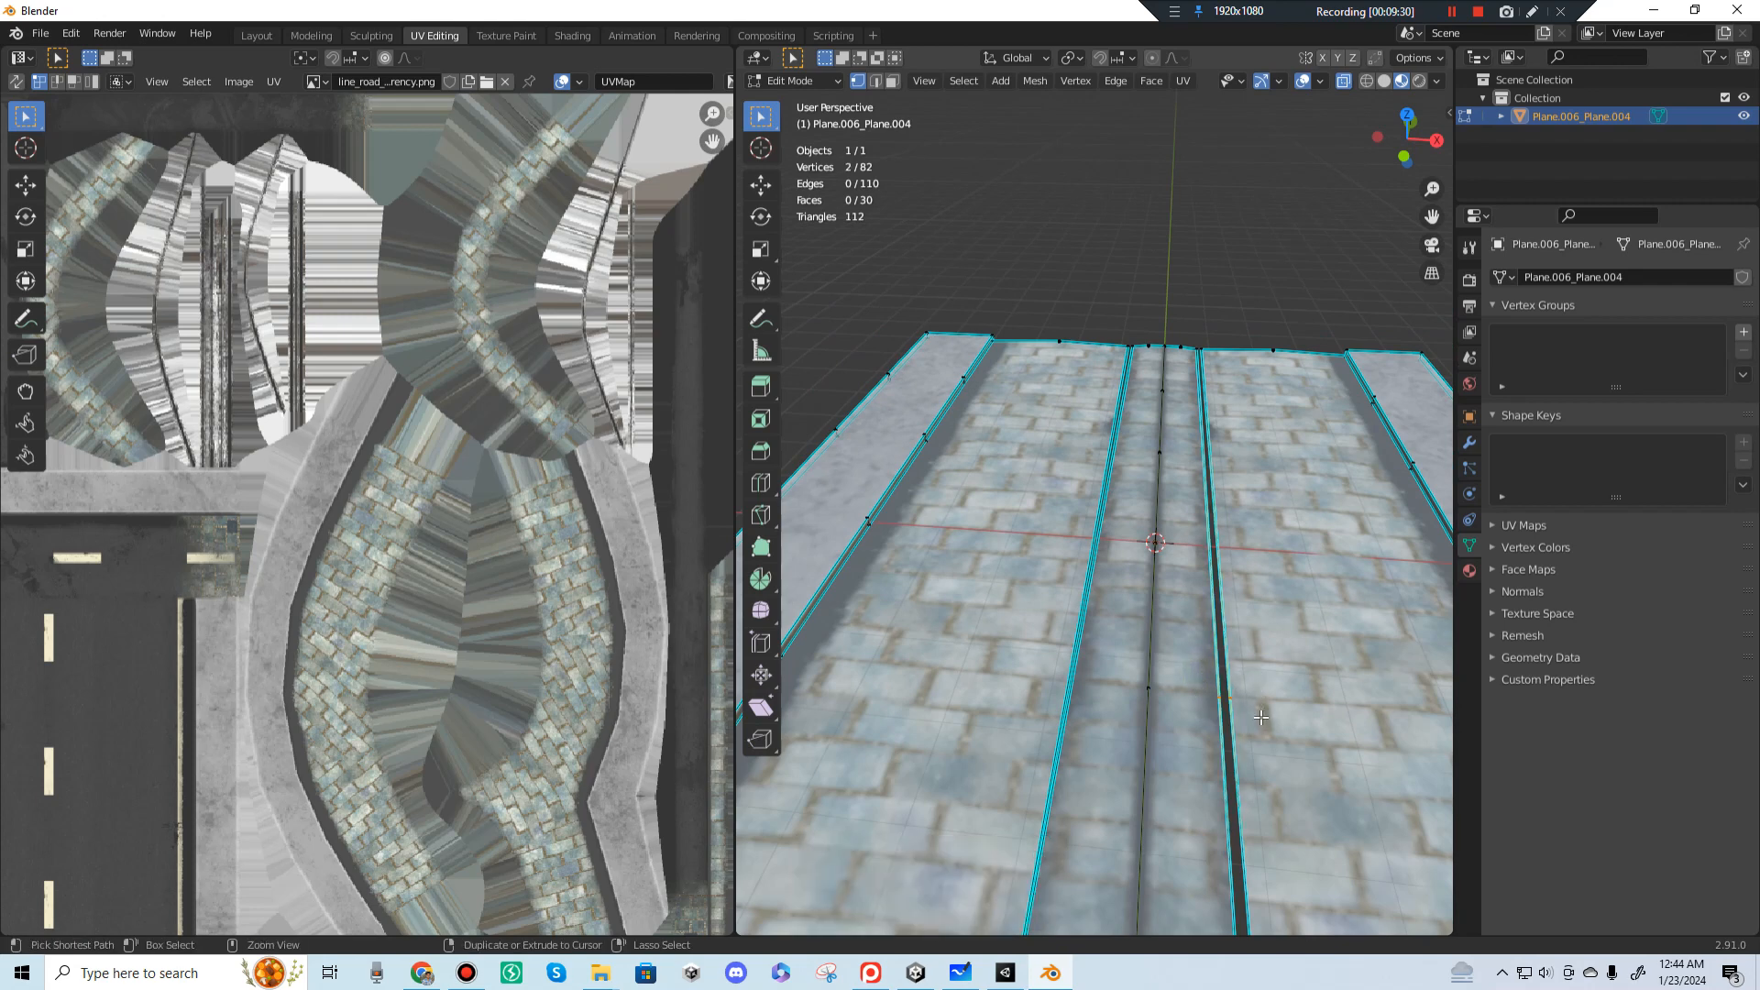
pyautogui.hotkey('ctrl', 'x')
pyautogui.scroll(-3, 1224, 813)
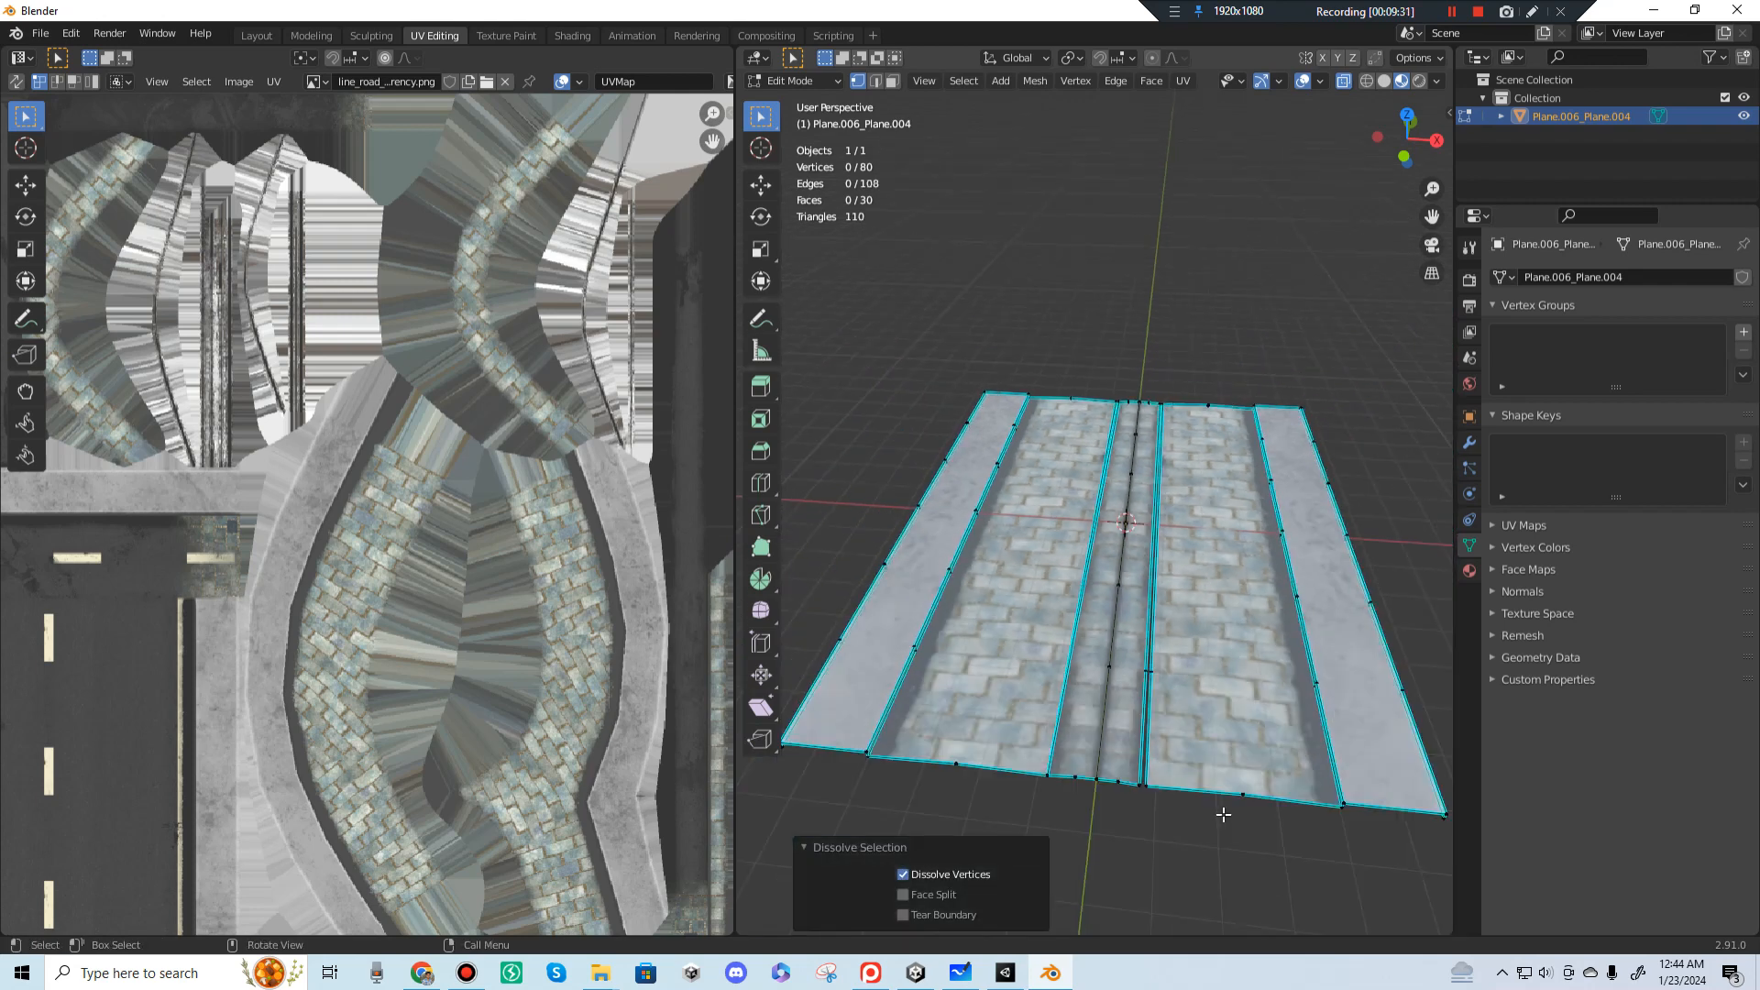
pyautogui.scroll(3, 1214, 807)
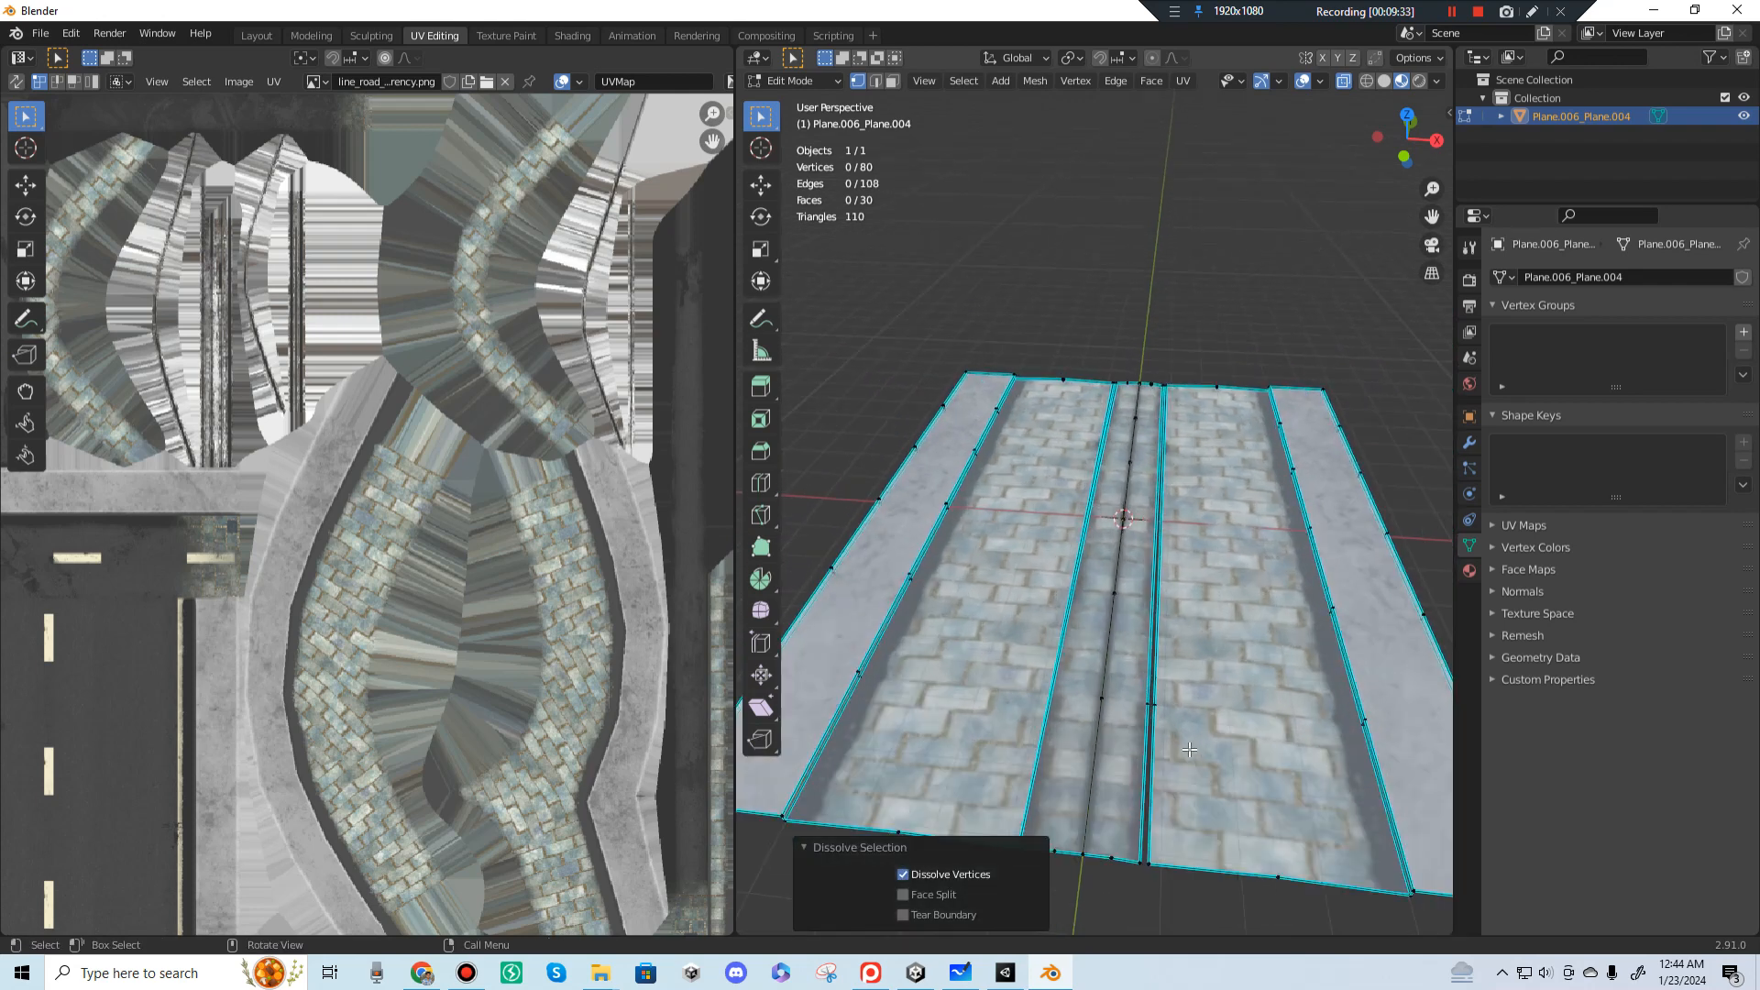
pyautogui.press('b')
pyautogui.moveTo(1161, 646); pyautogui.dragTo(1152, 648)
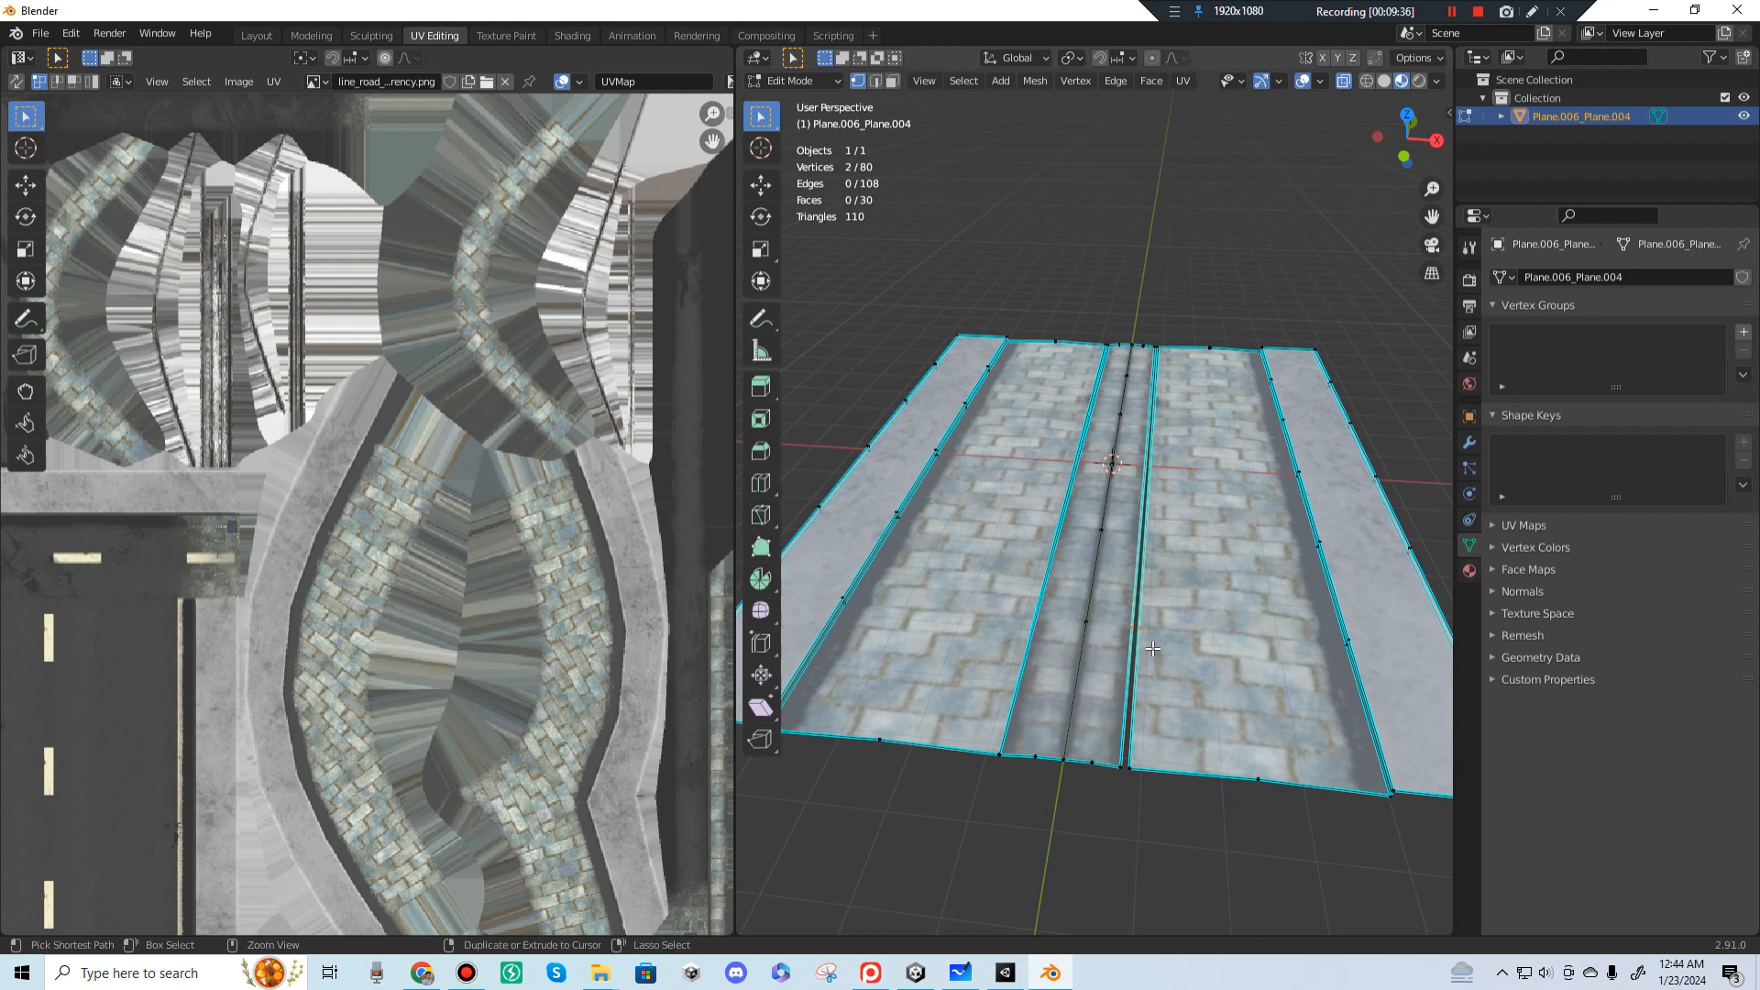
pyautogui.hotkey('ctrl', 'x')
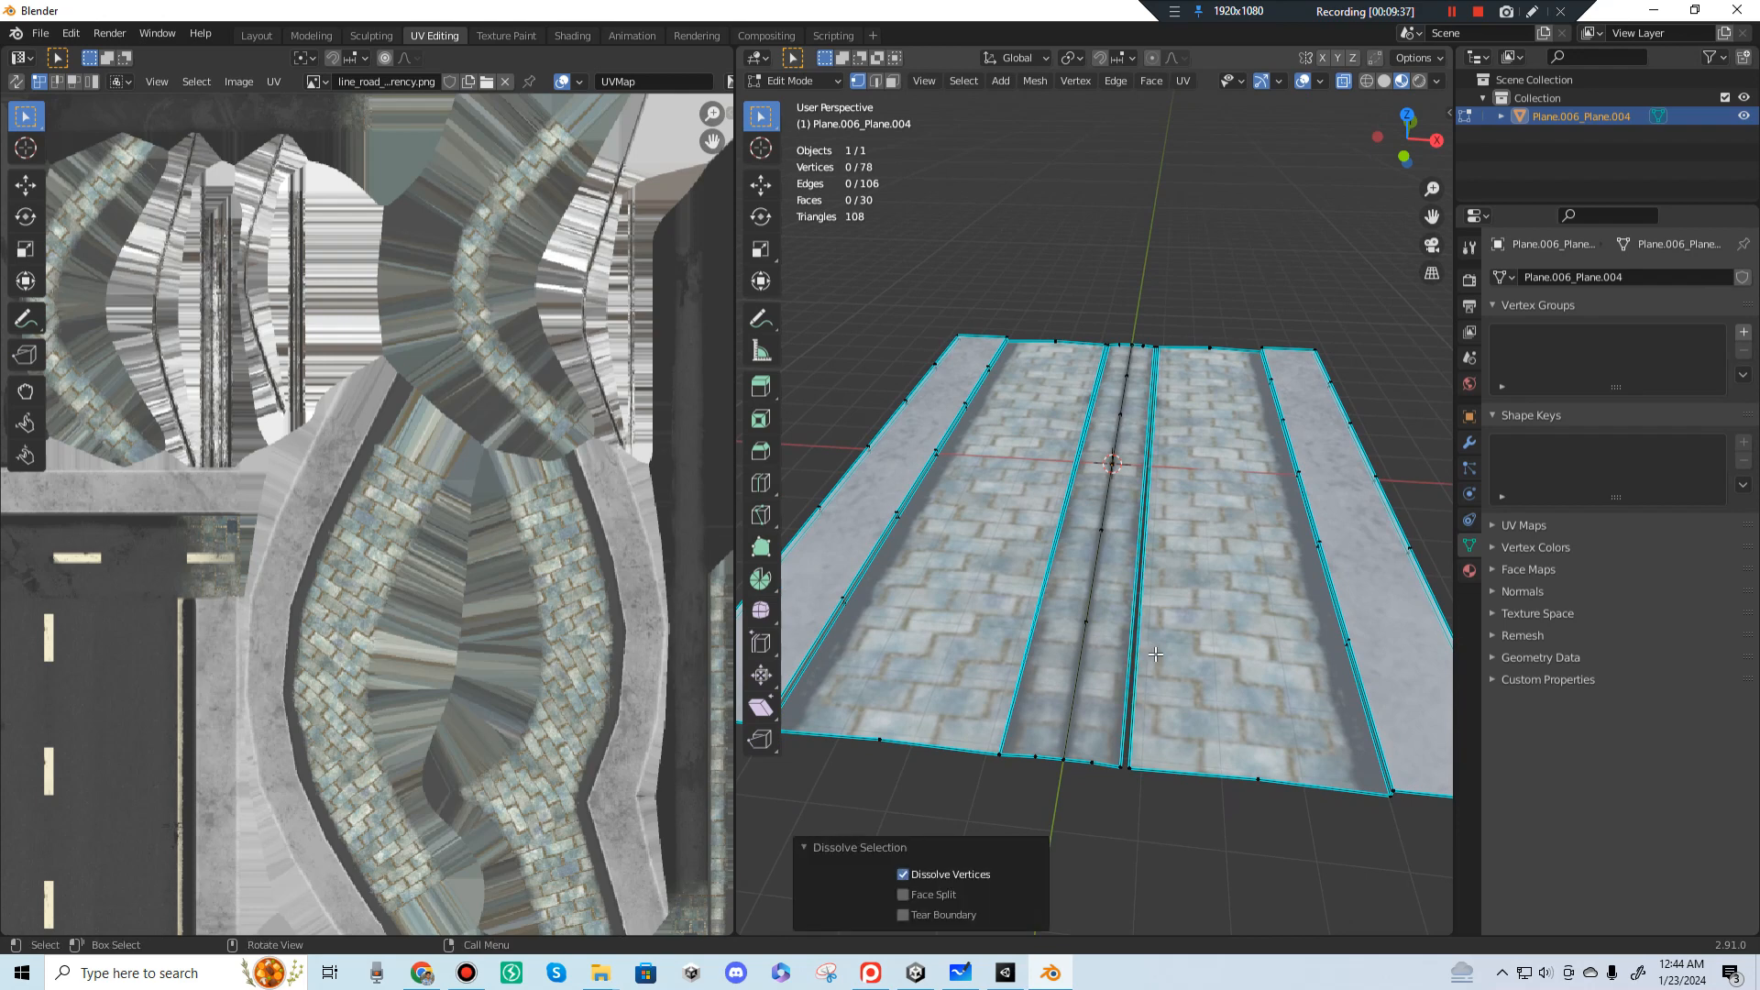
# Step: Select the two front corner vertices facing across the positive X gap, starting with the central strip's corner
pyautogui.moveTo(1183, 701); pyautogui.dragTo(1191, 732, button='middle')
pyautogui.scroll(3, 1257, 797)
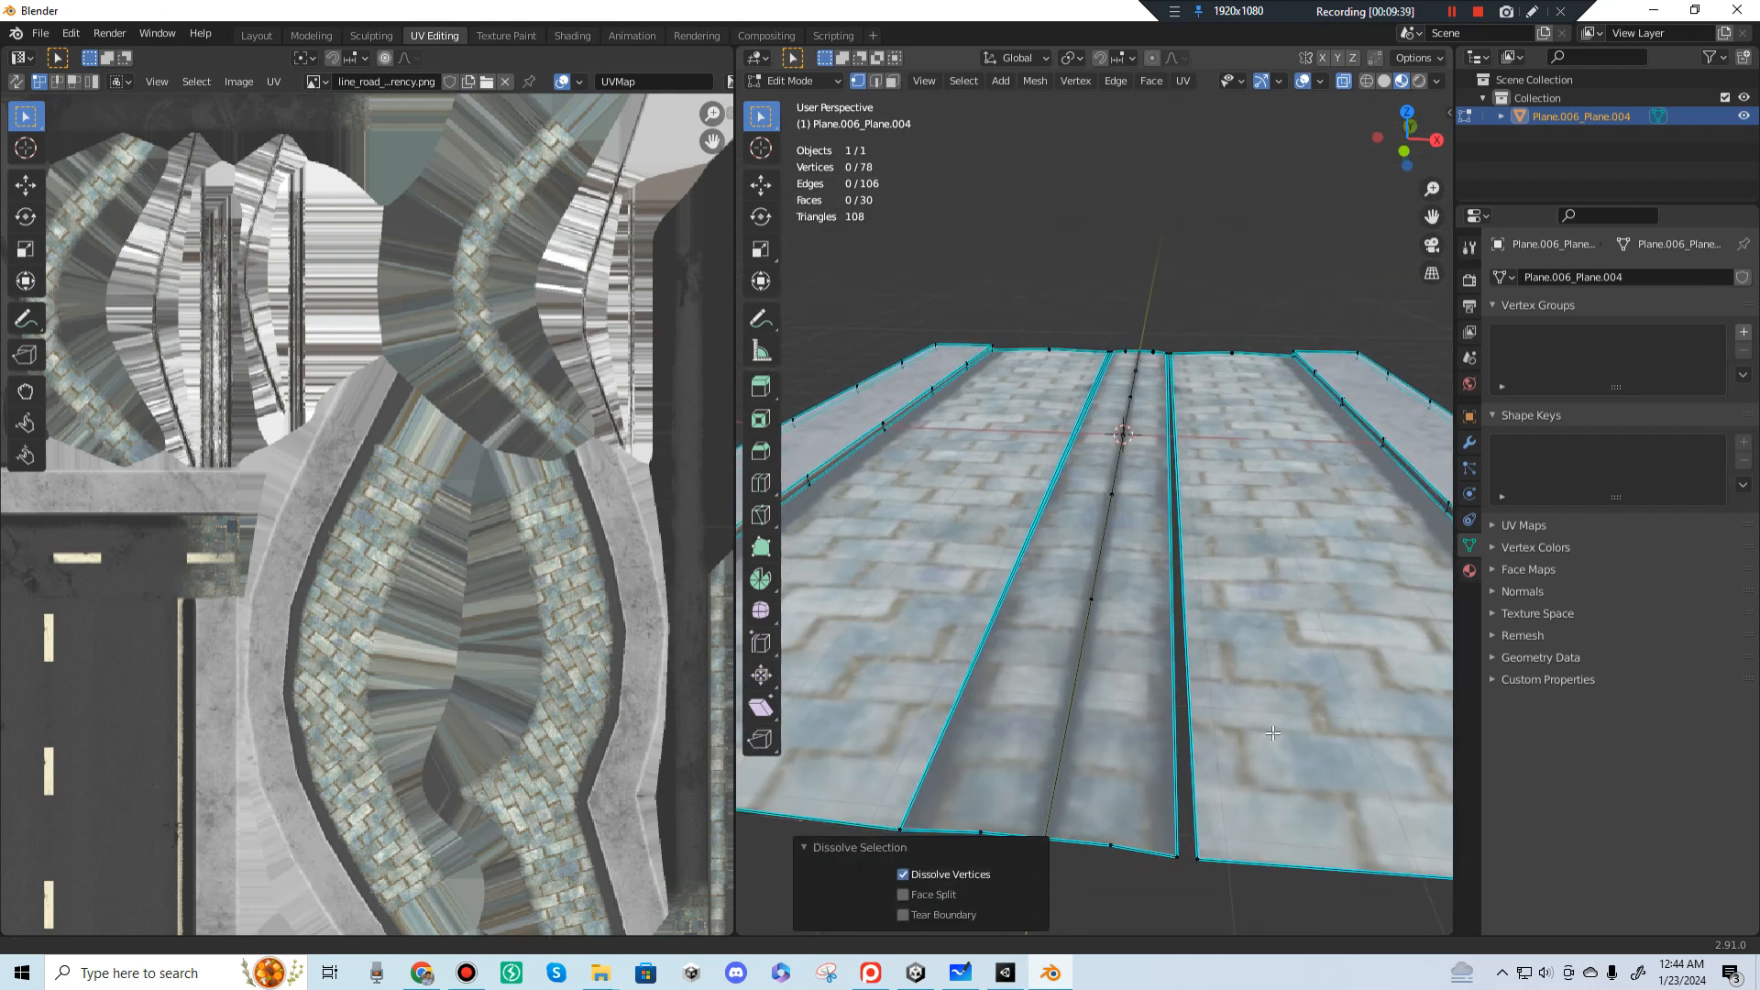
pyautogui.click(1192, 819)
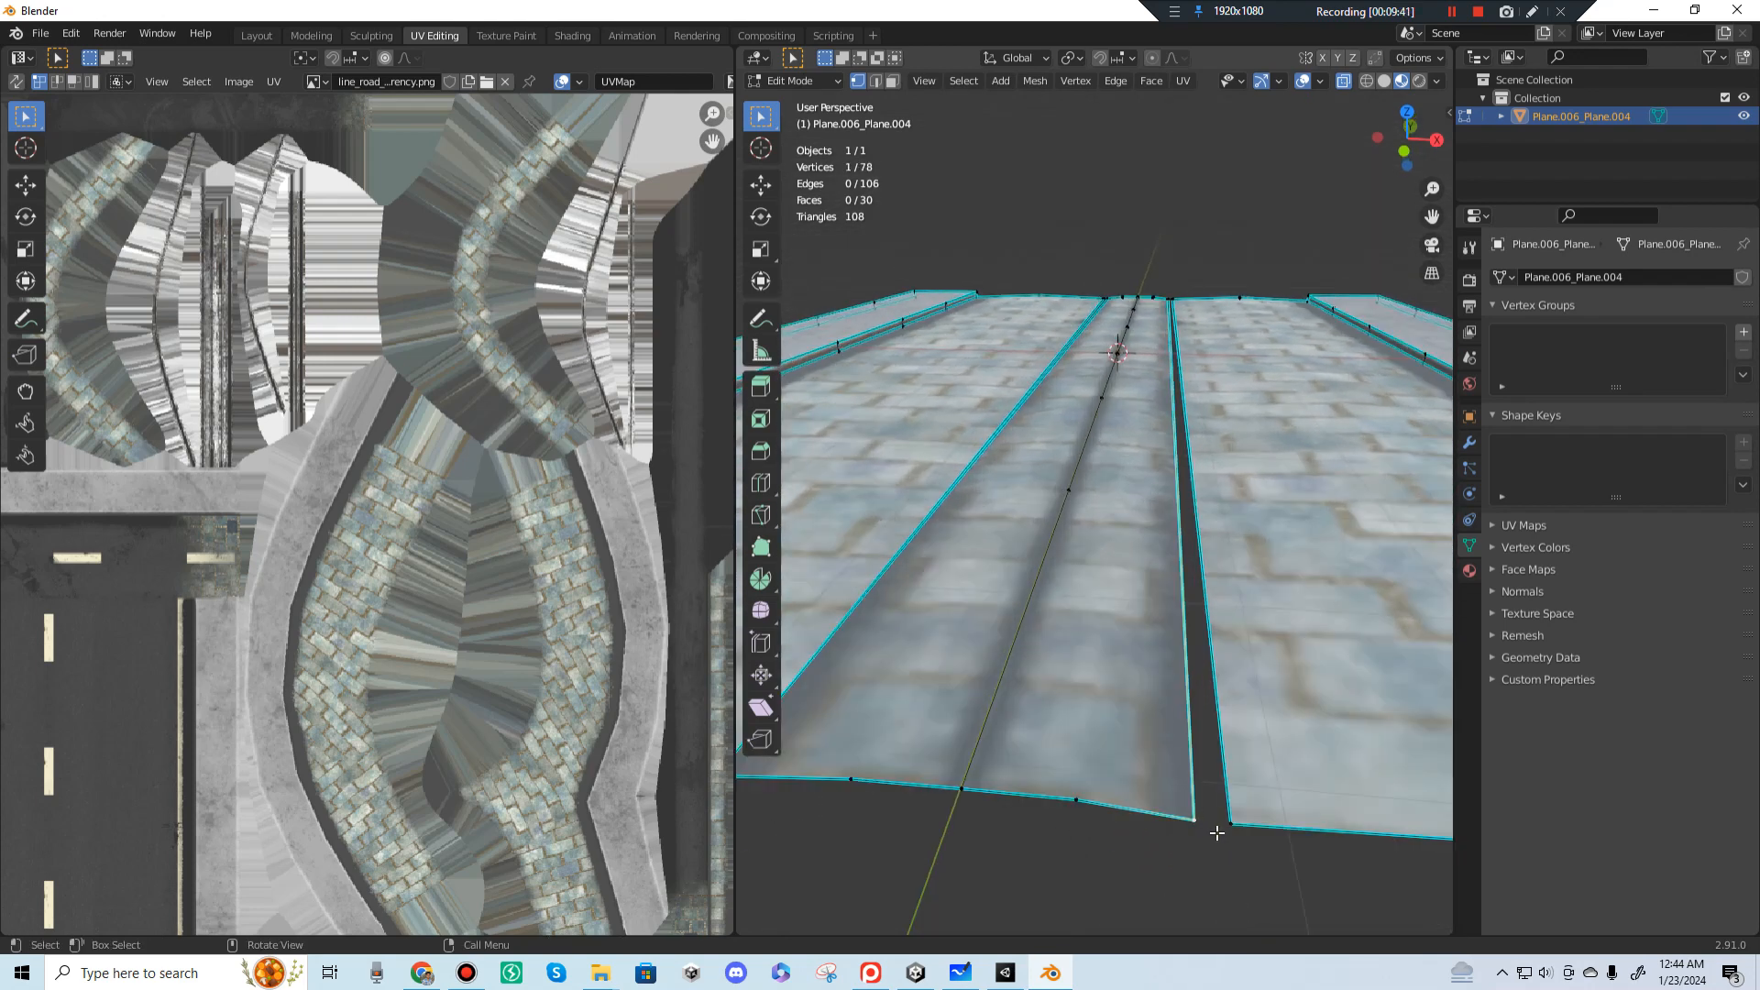
pyautogui.keyDown('shift'); pyautogui.click(1230, 824); pyautogui.keyUp('shift')
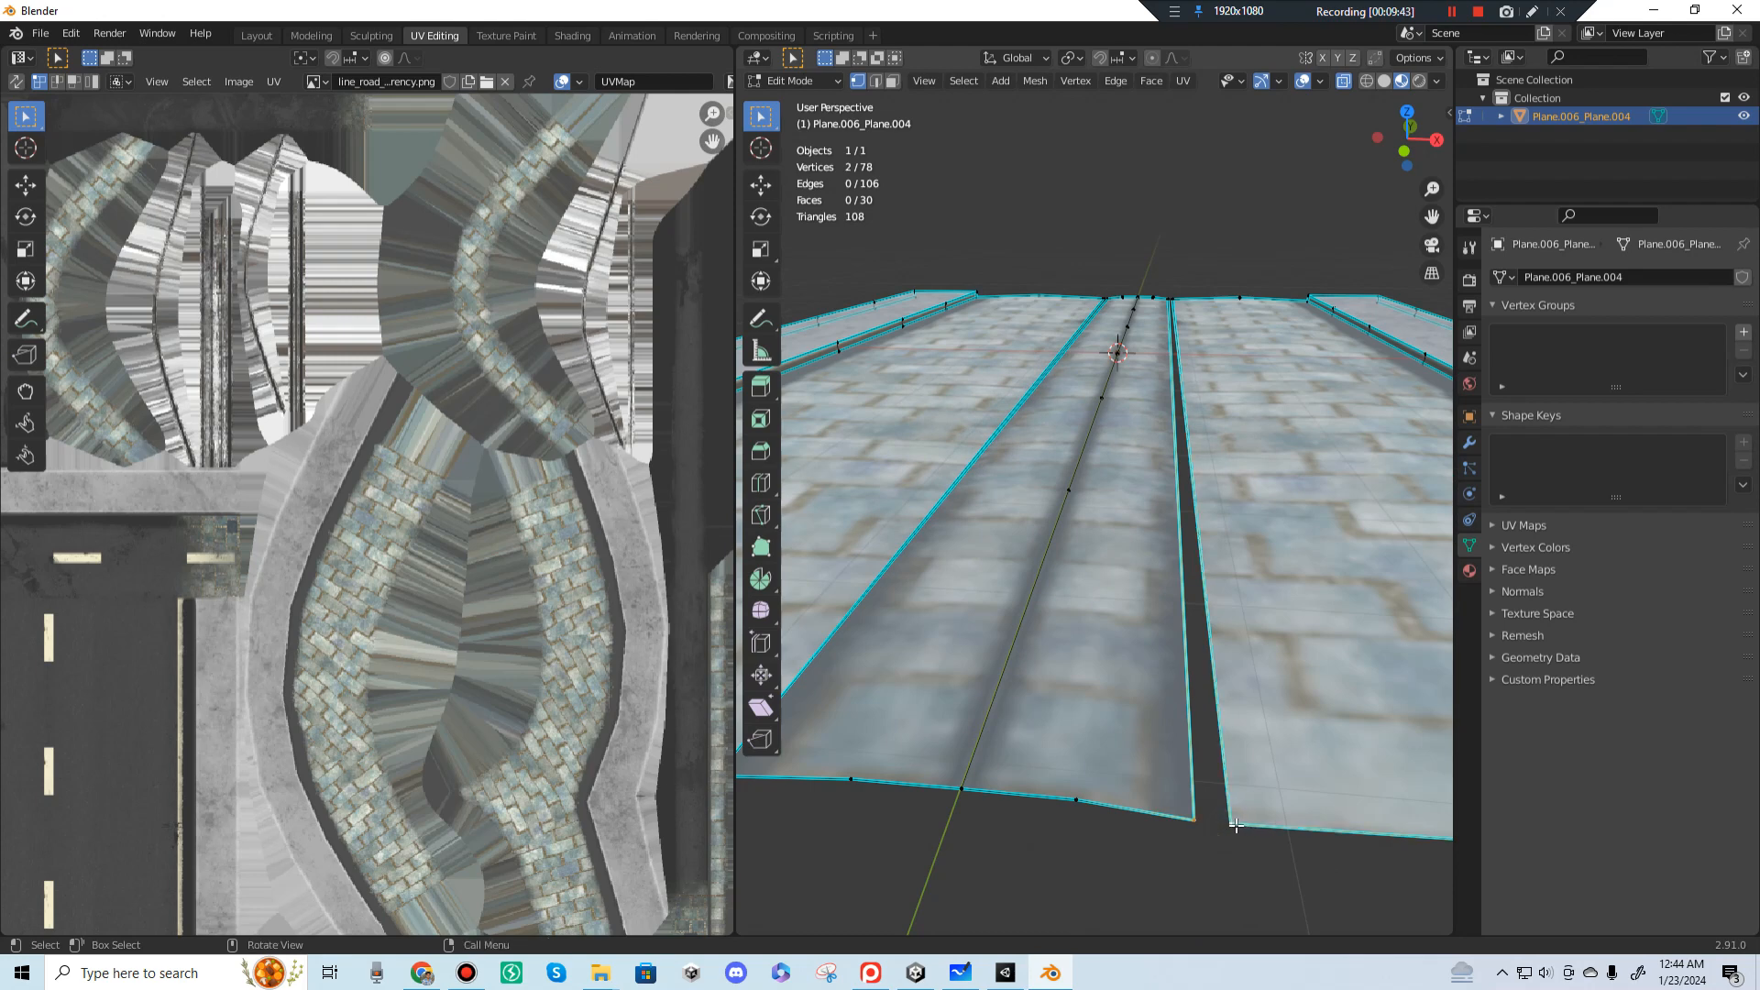
# Step: Try merging the two selected front corner vertices with At First, and undo the merge
pyautogui.rightClick(1224, 819)
pyautogui.moveTo(1230, 819)
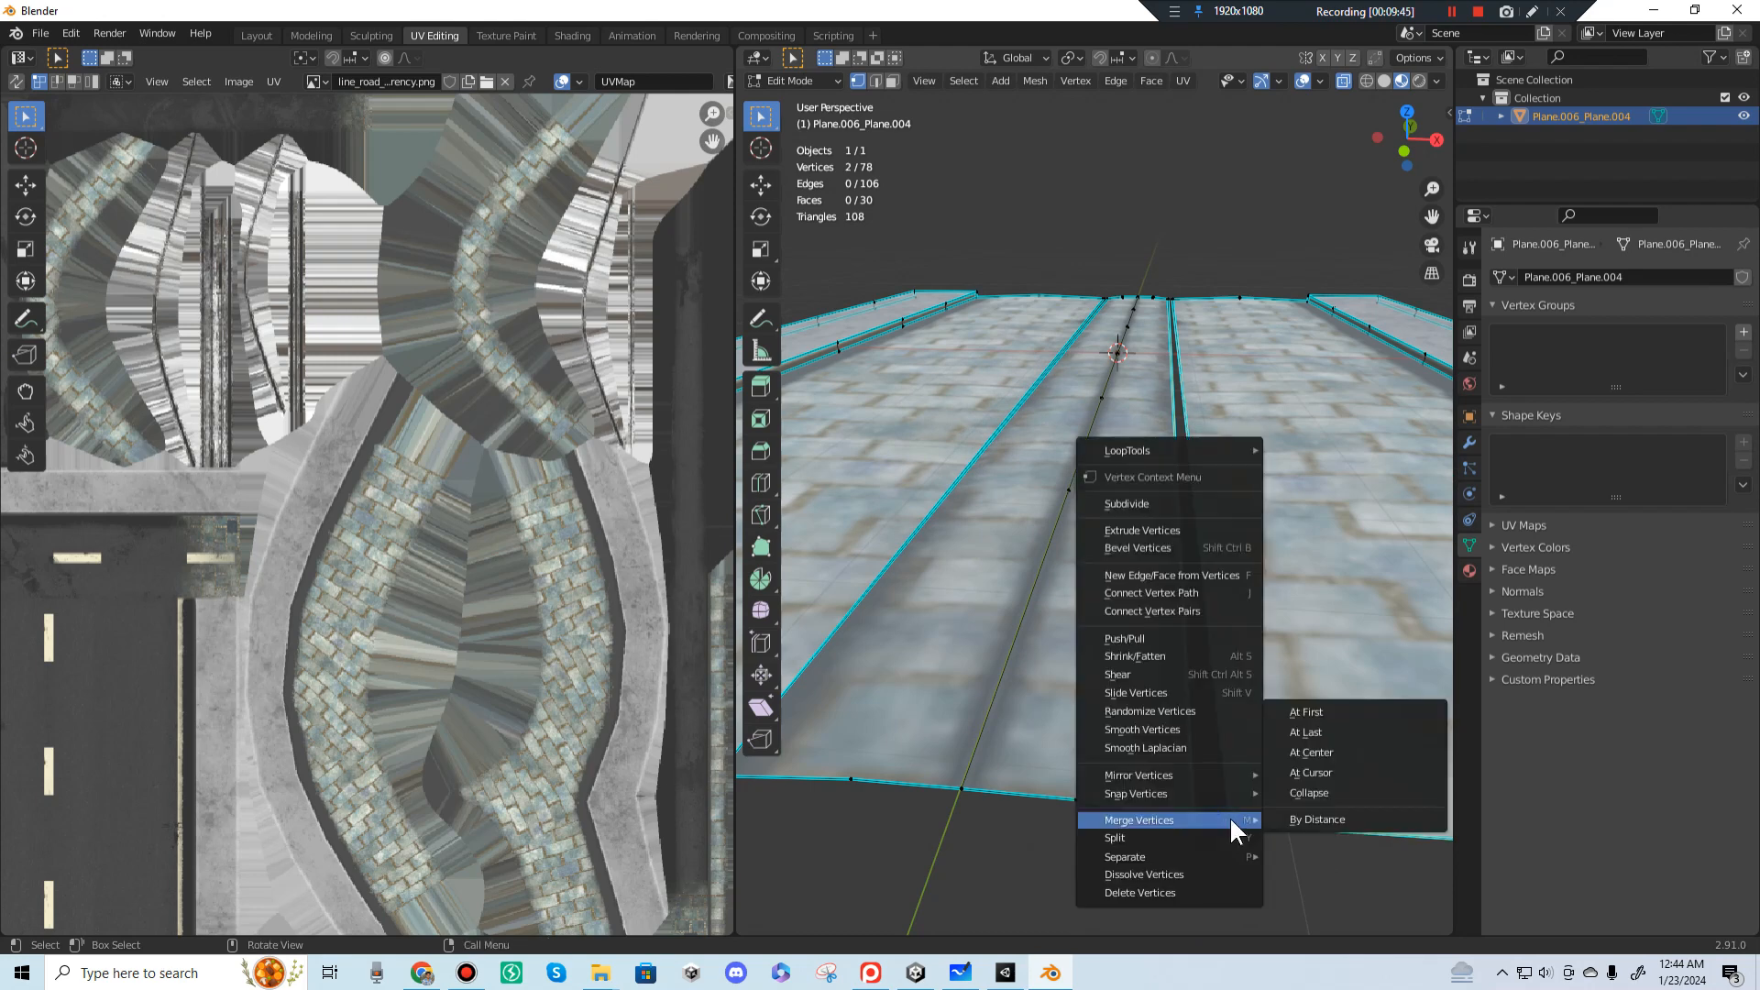
pyautogui.click(1320, 712)
pyautogui.hotkey('ctrl', 'z')
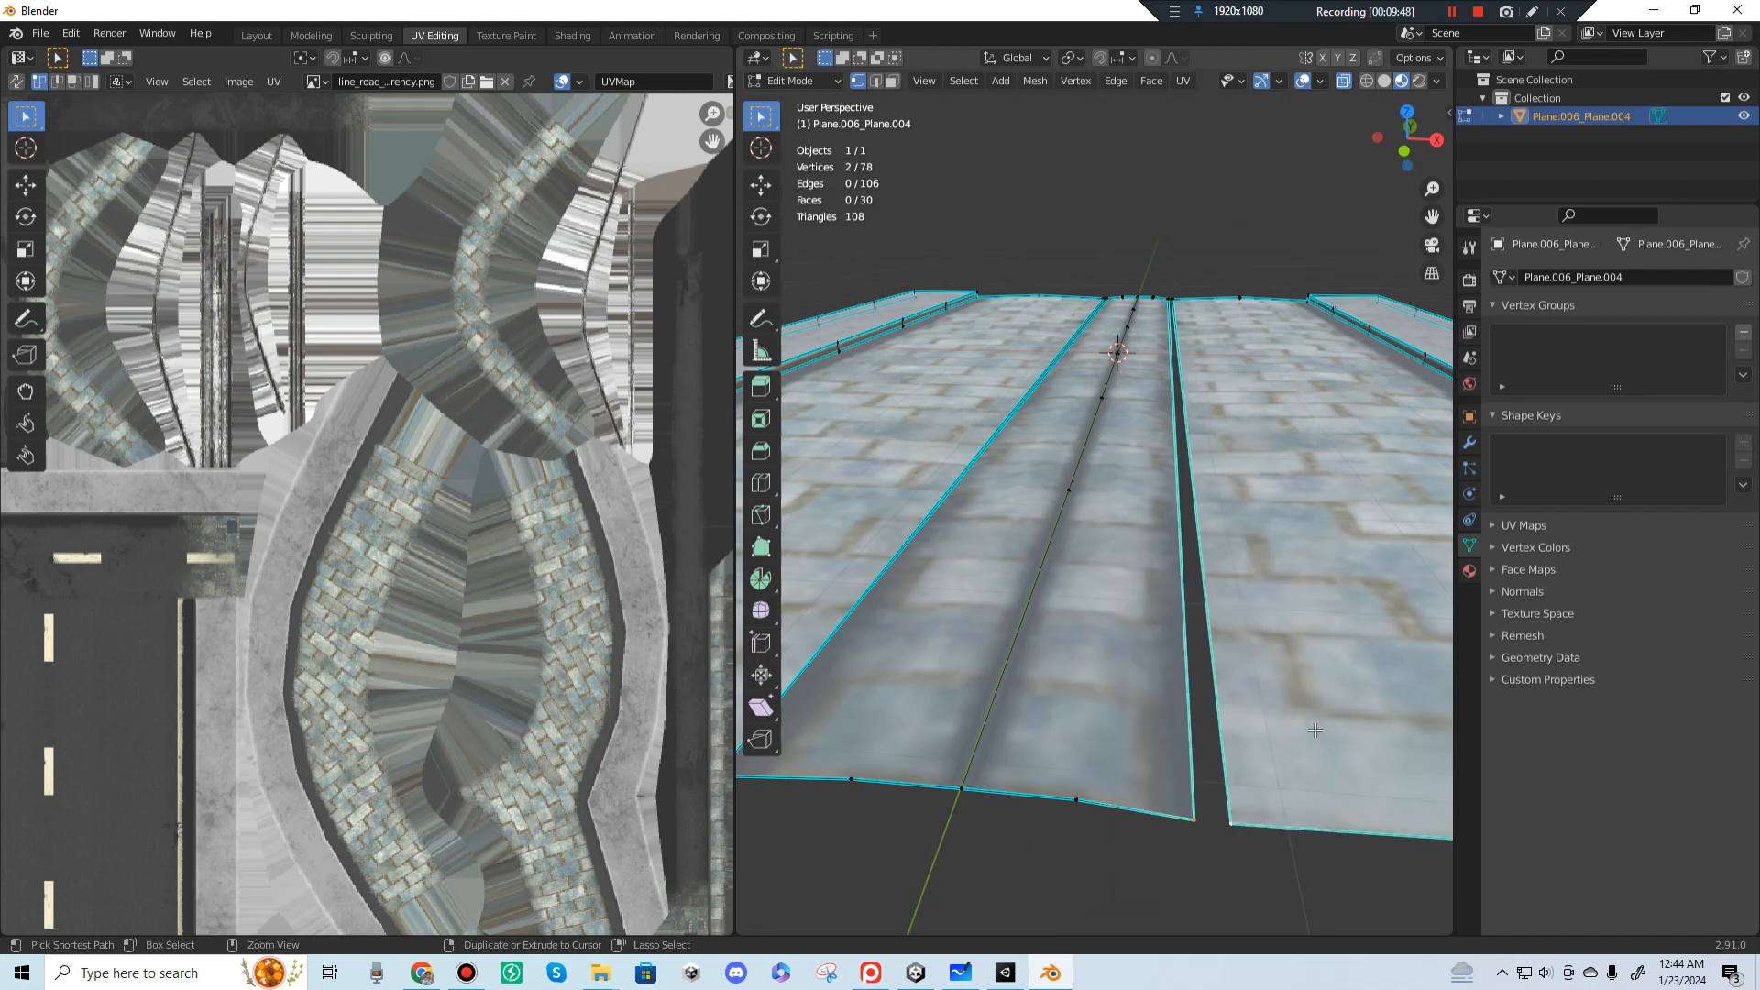
pyautogui.rightClick(1212, 815)
pyautogui.moveTo(1214, 812)
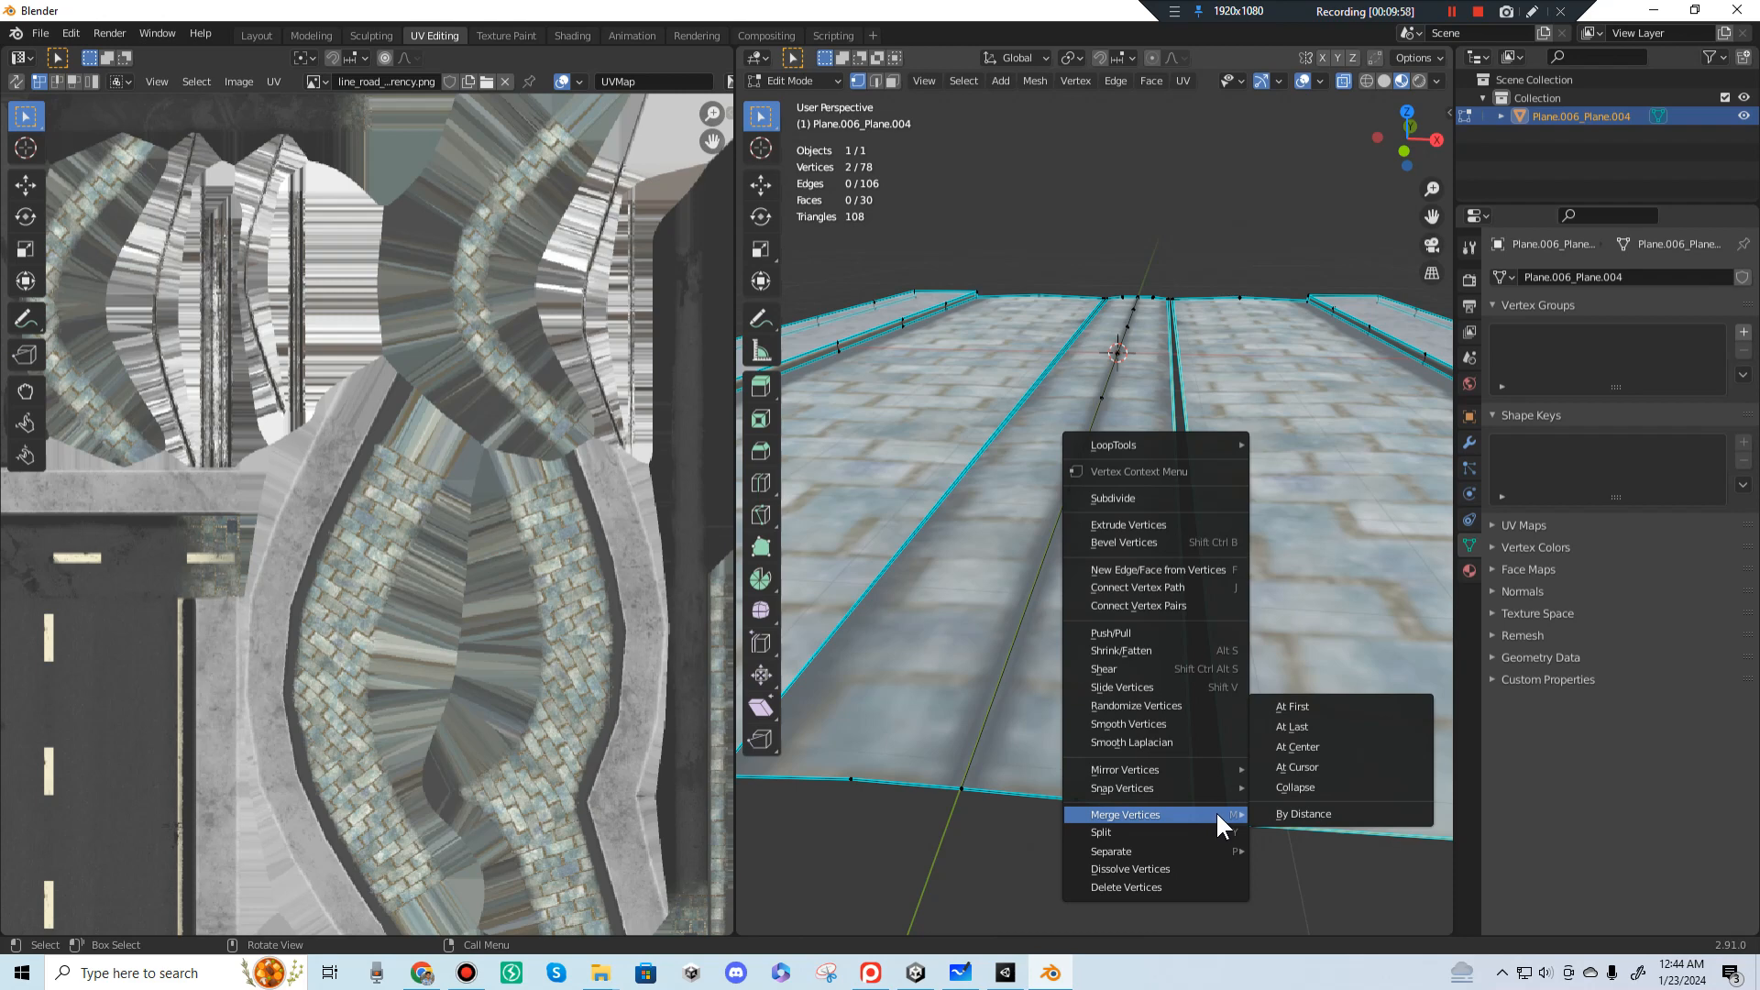
pyautogui.click(1297, 706)
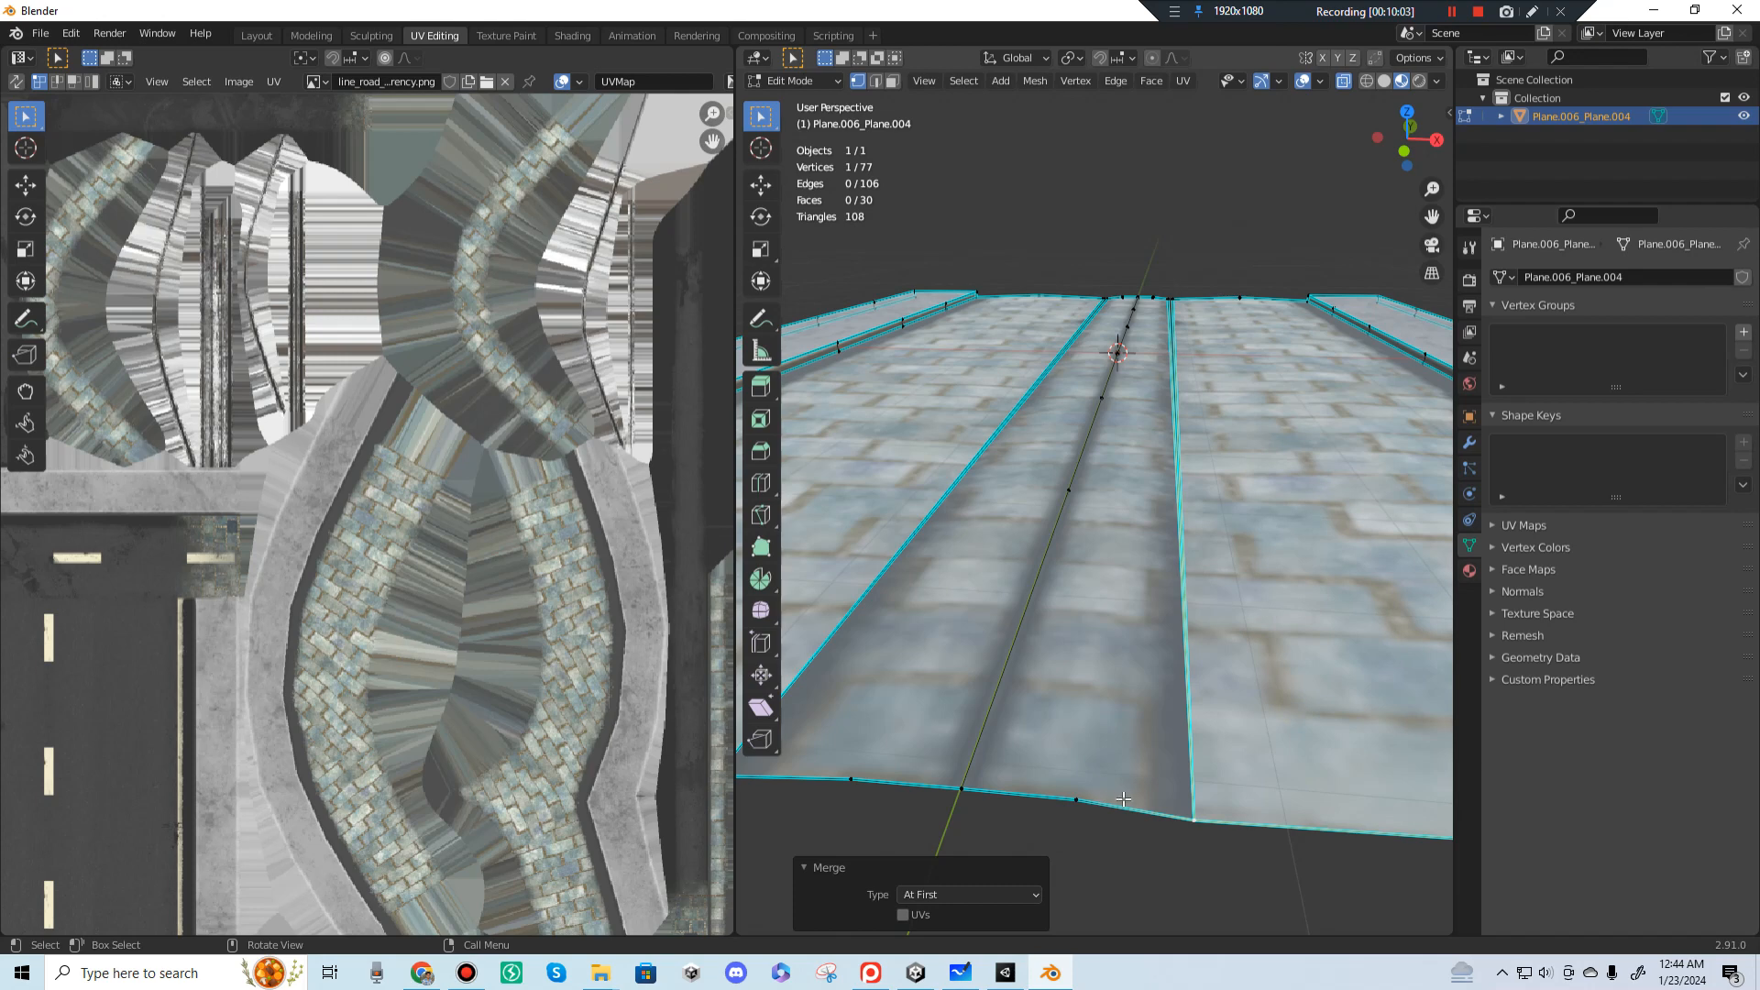
pyautogui.hotkey('ctrl', 'z')
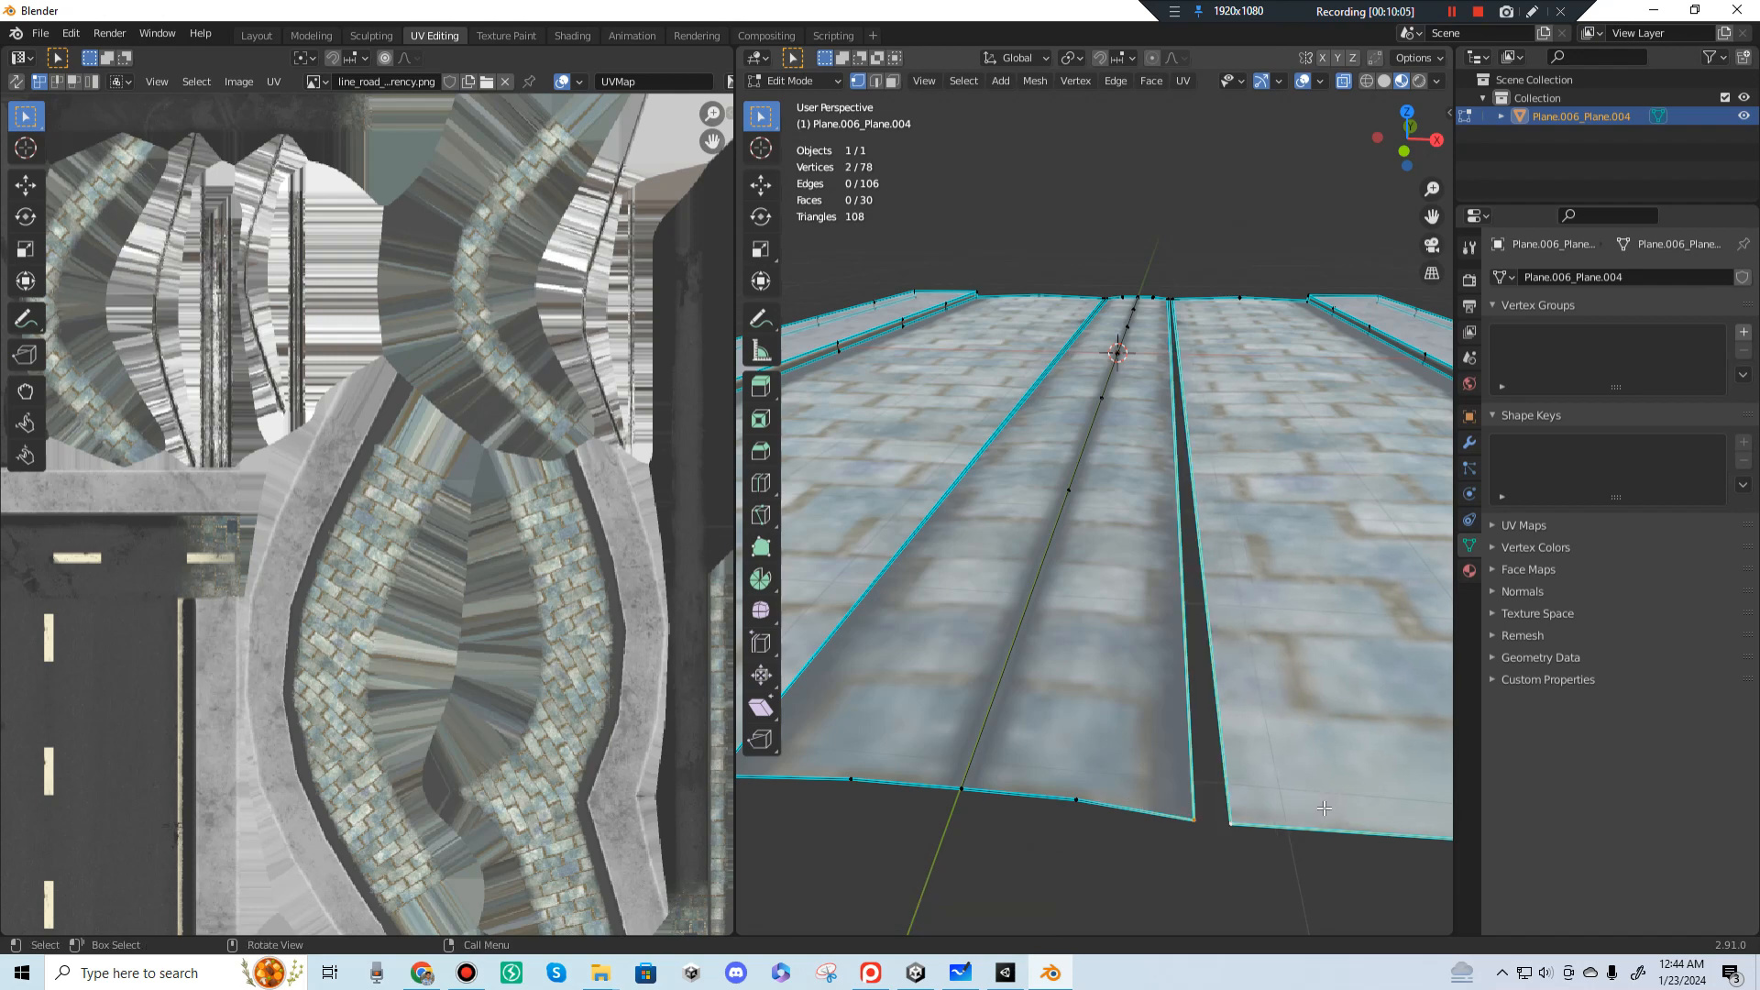
# Step: Merge the two selected front corner vertices with At Last, comparing the result by undoing and redoing the merge
pyautogui.rightClick(1235, 828)
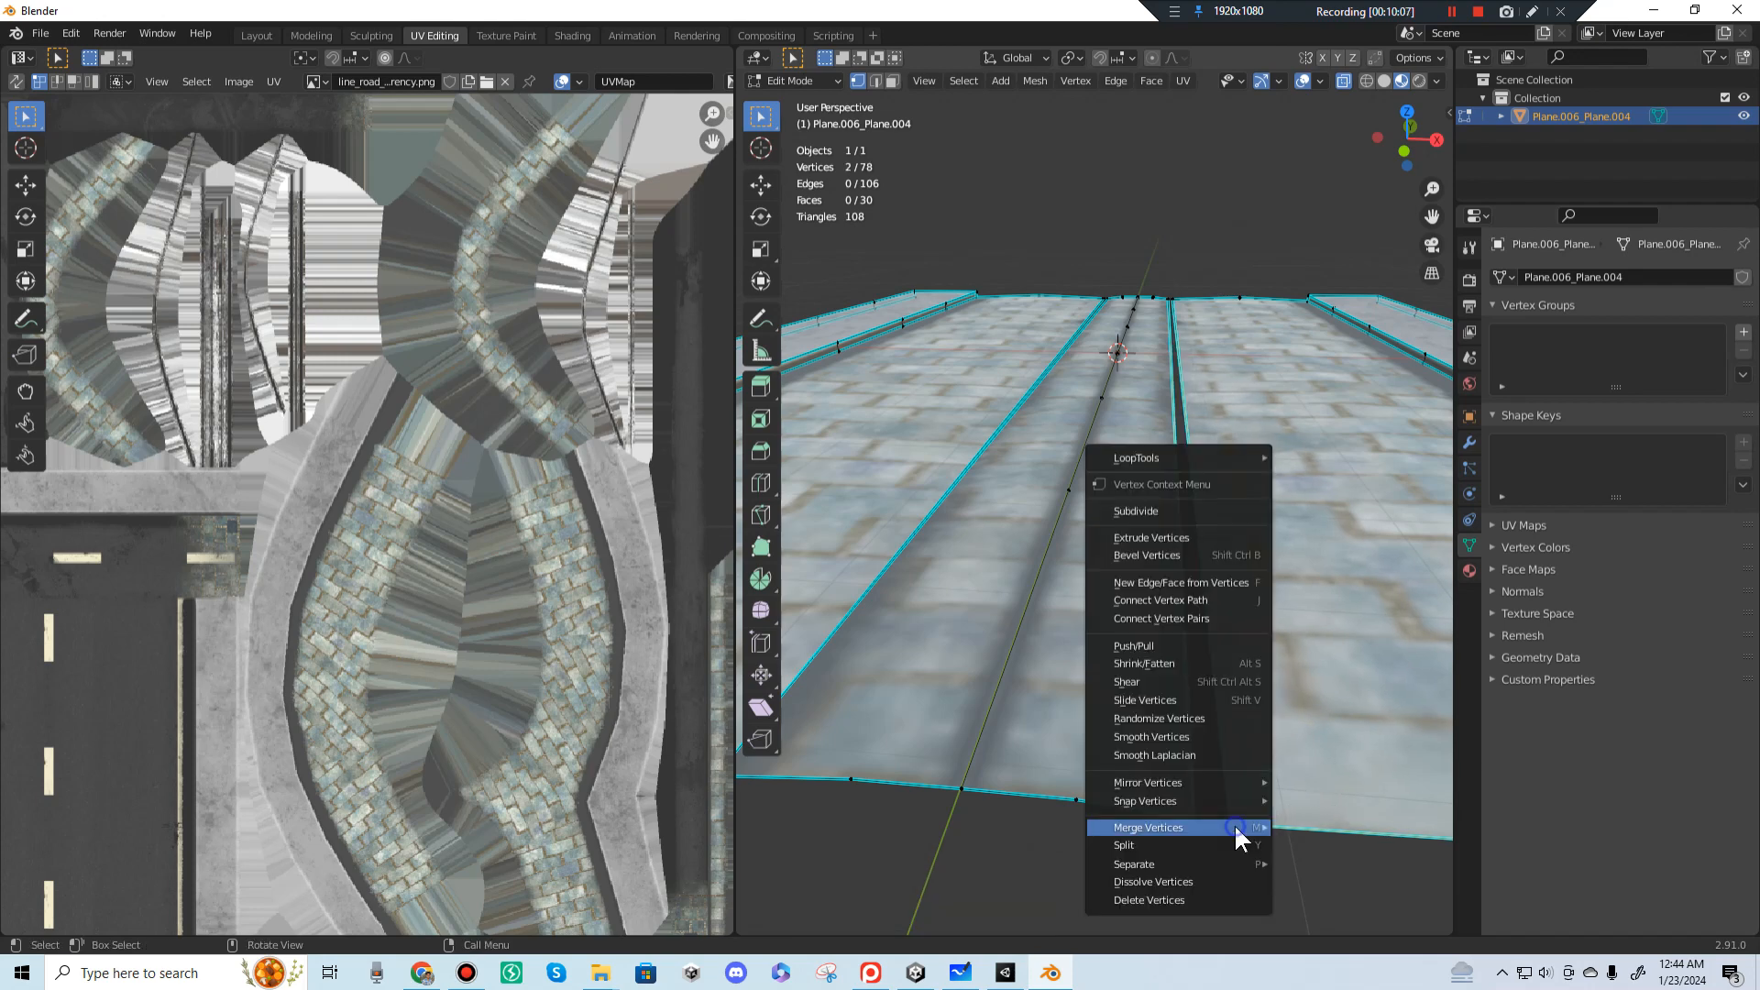
pyautogui.moveTo(1234, 823)
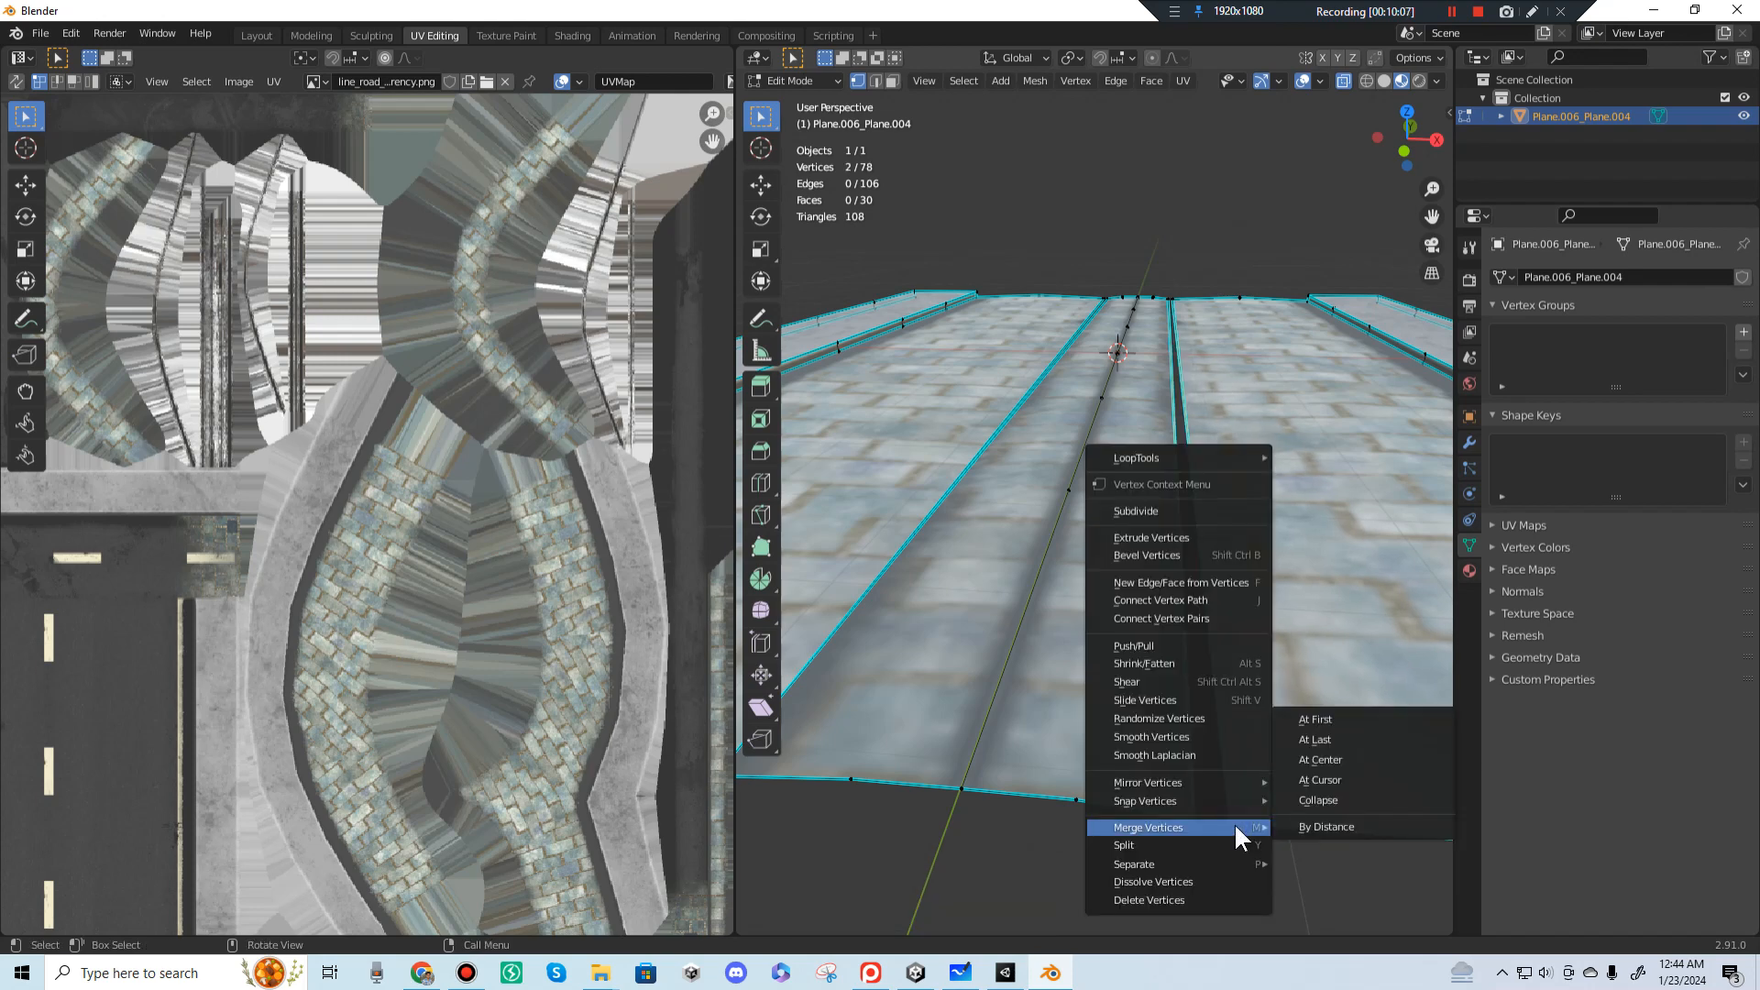
pyautogui.click(1332, 737)
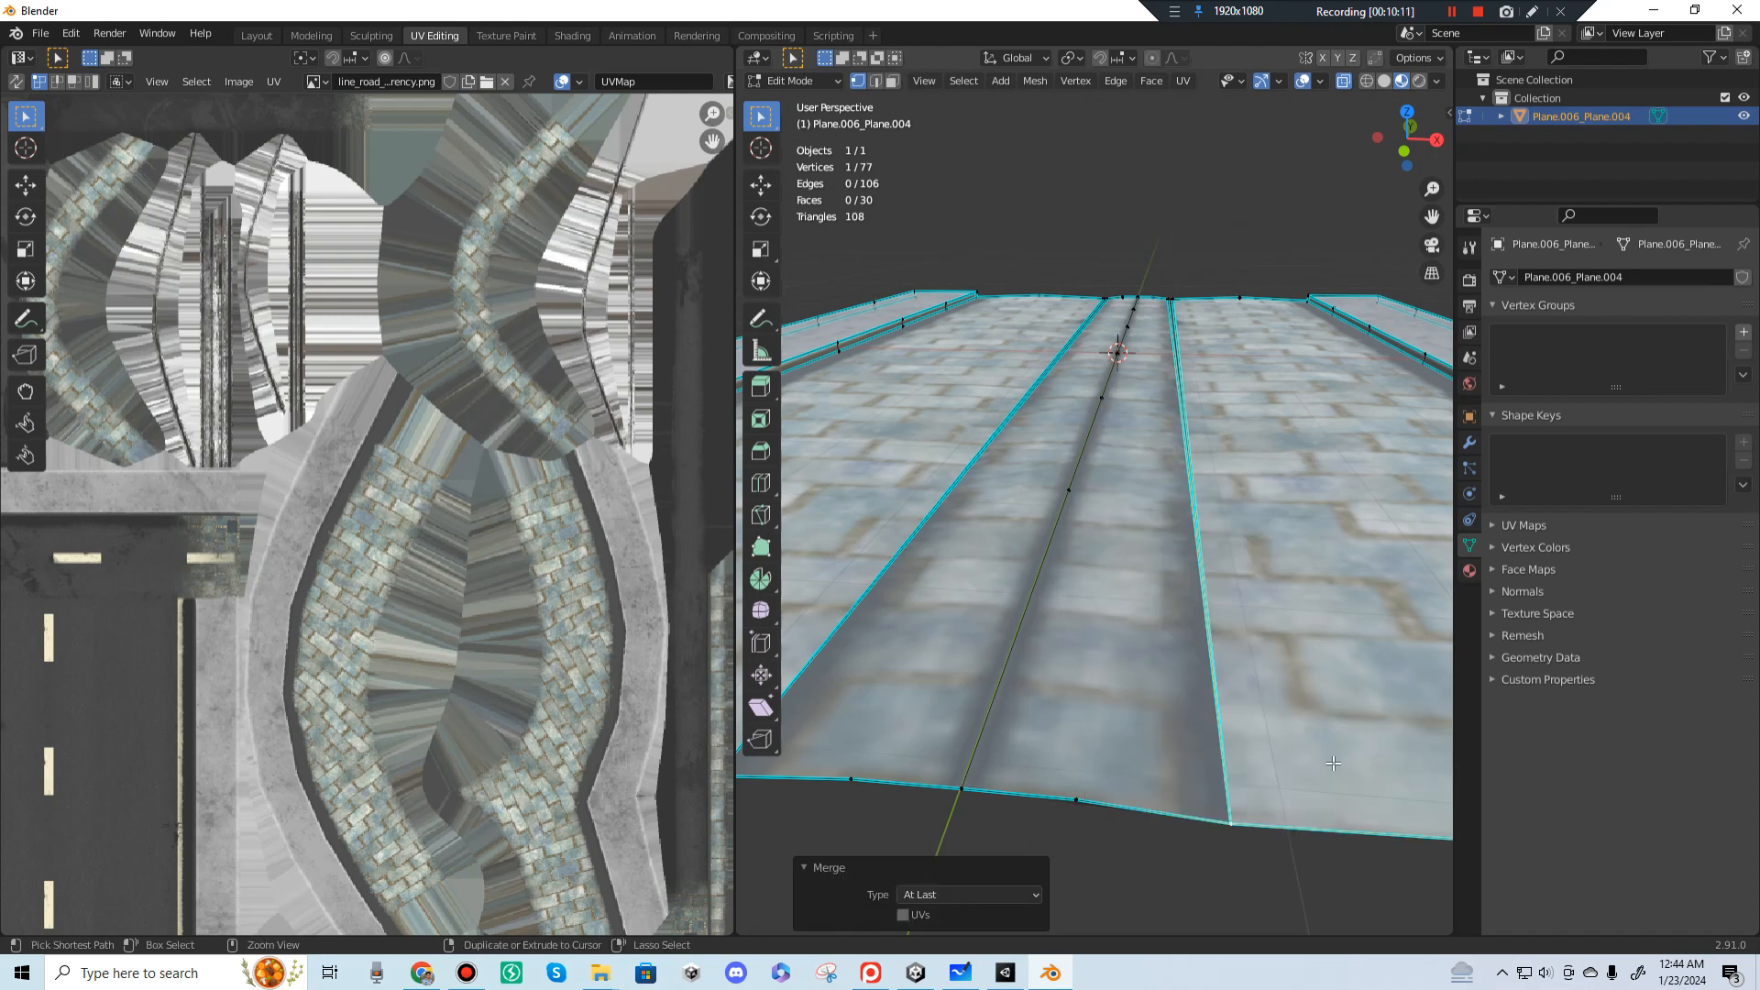
pyautogui.hotkey('ctrl', 'z')
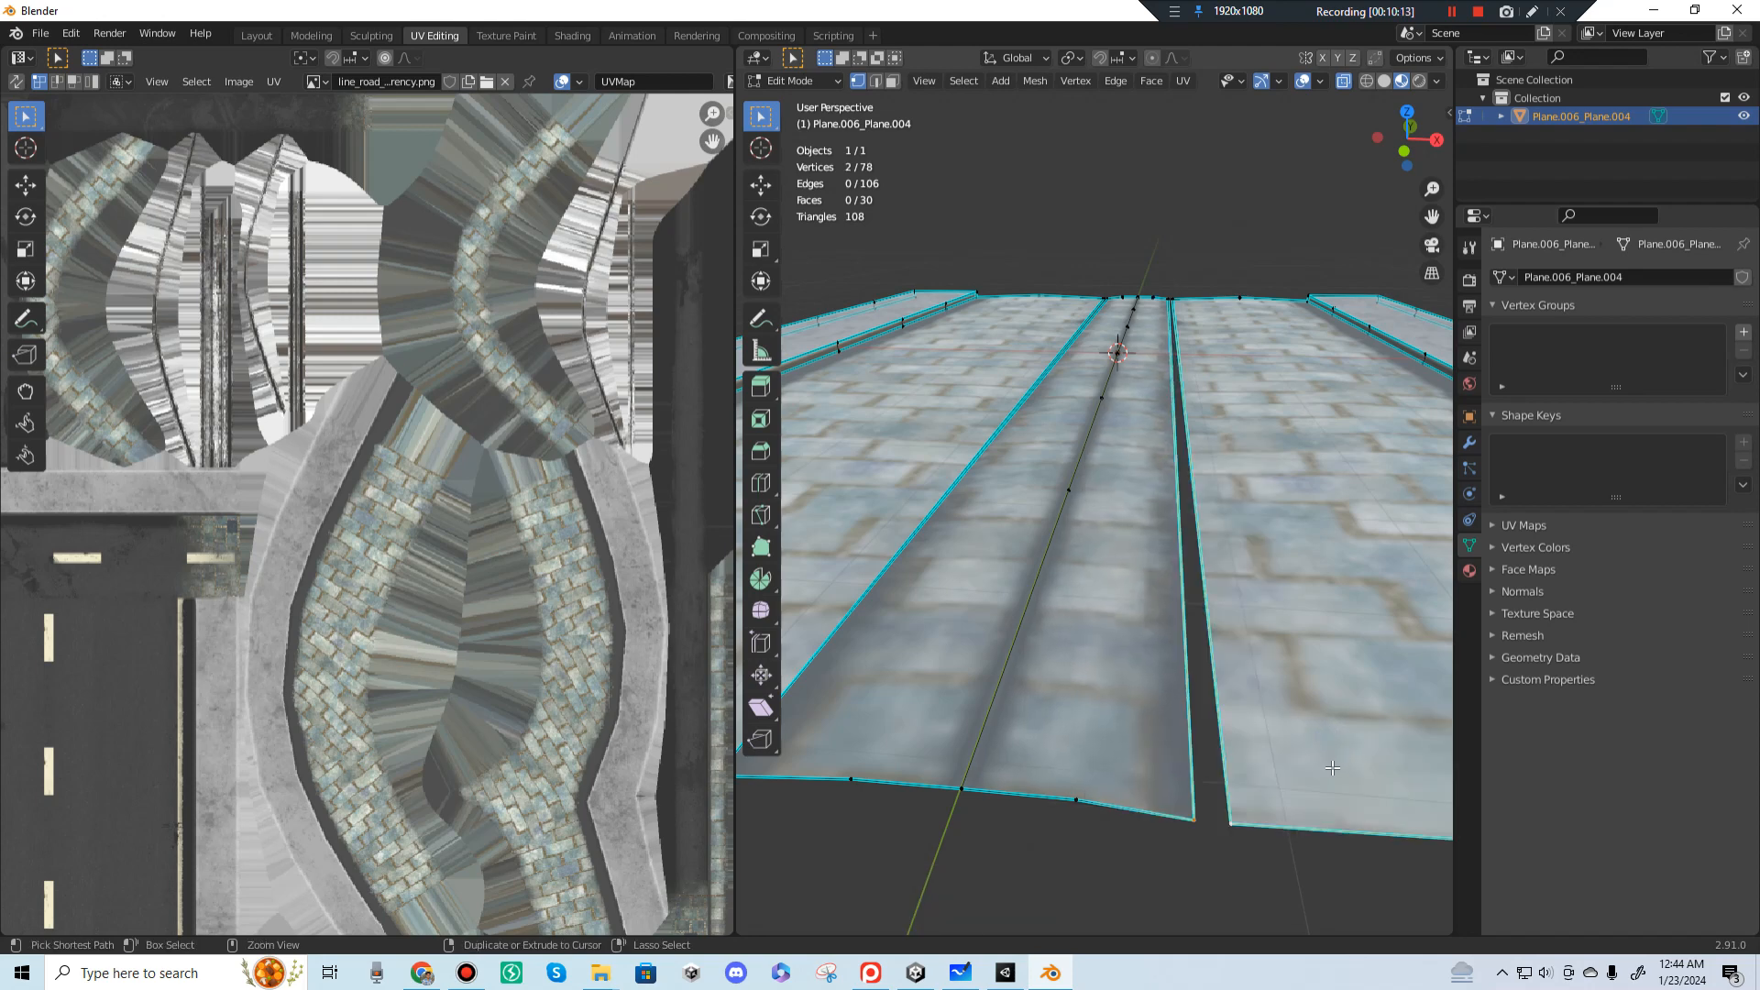
pyautogui.hotkey('ctrl', 'shift', 'z')
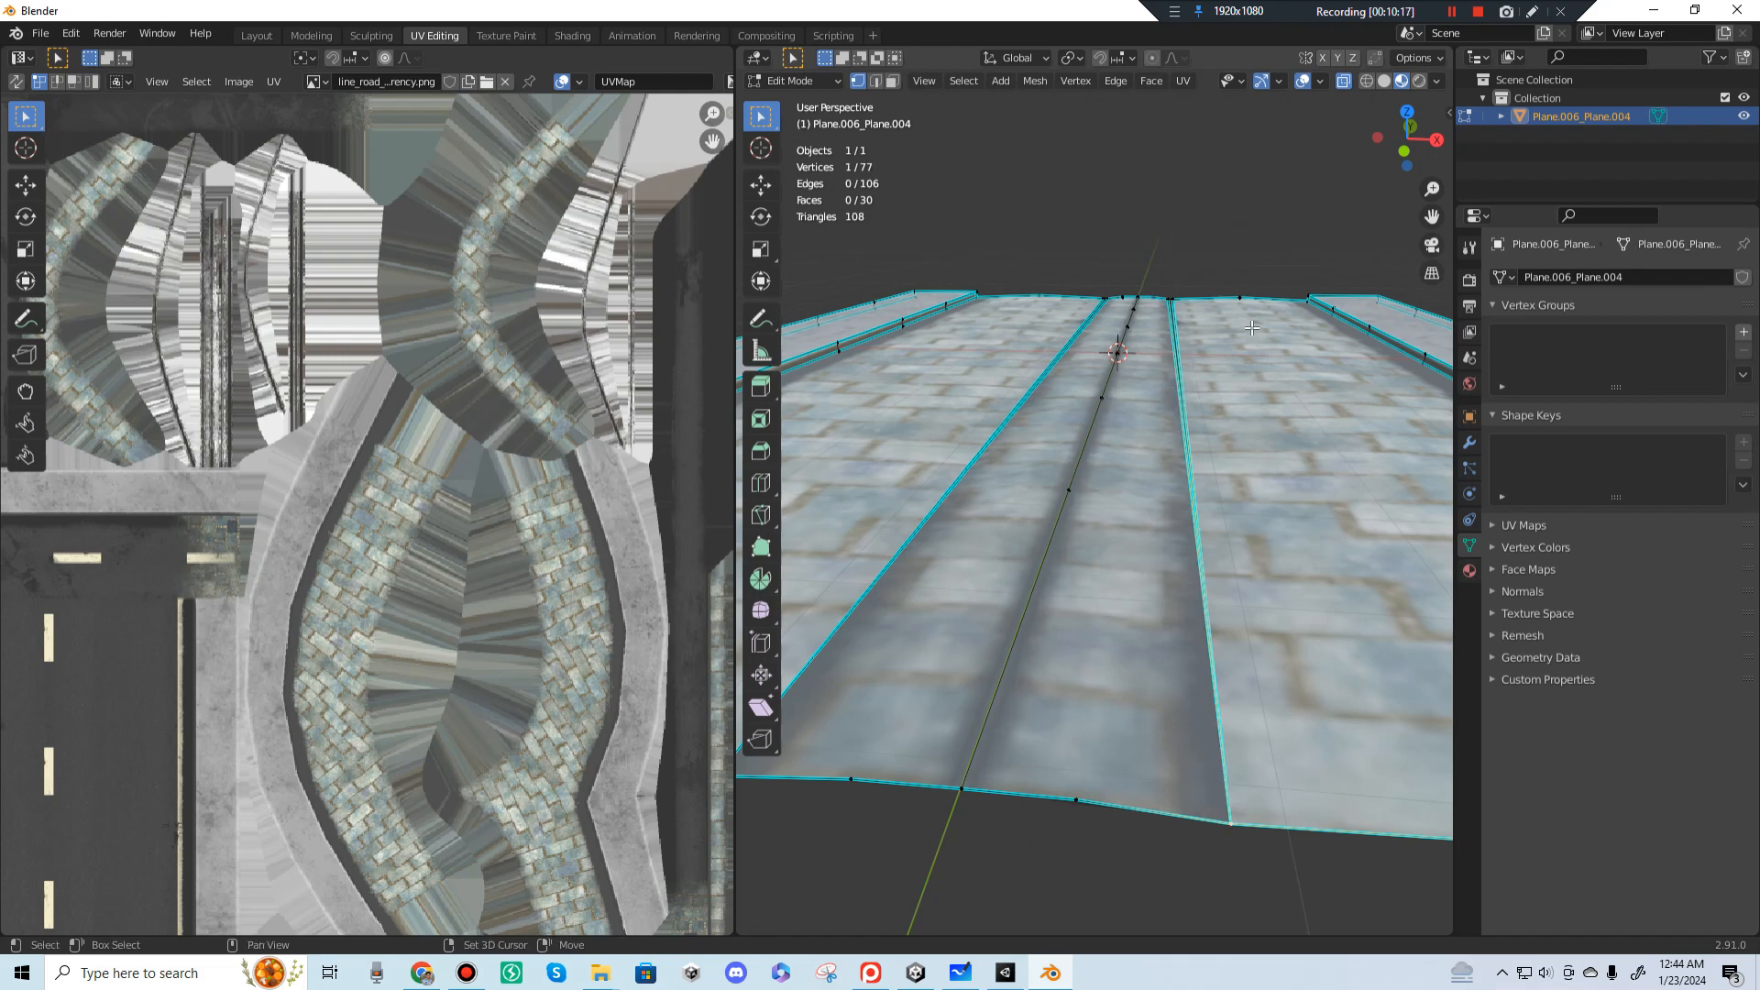
pyautogui.keyDown('shift'); pyautogui.moveTo(1252, 327); pyautogui.dragTo(1181, 445, button='middle'); pyautogui.keyUp('shift')
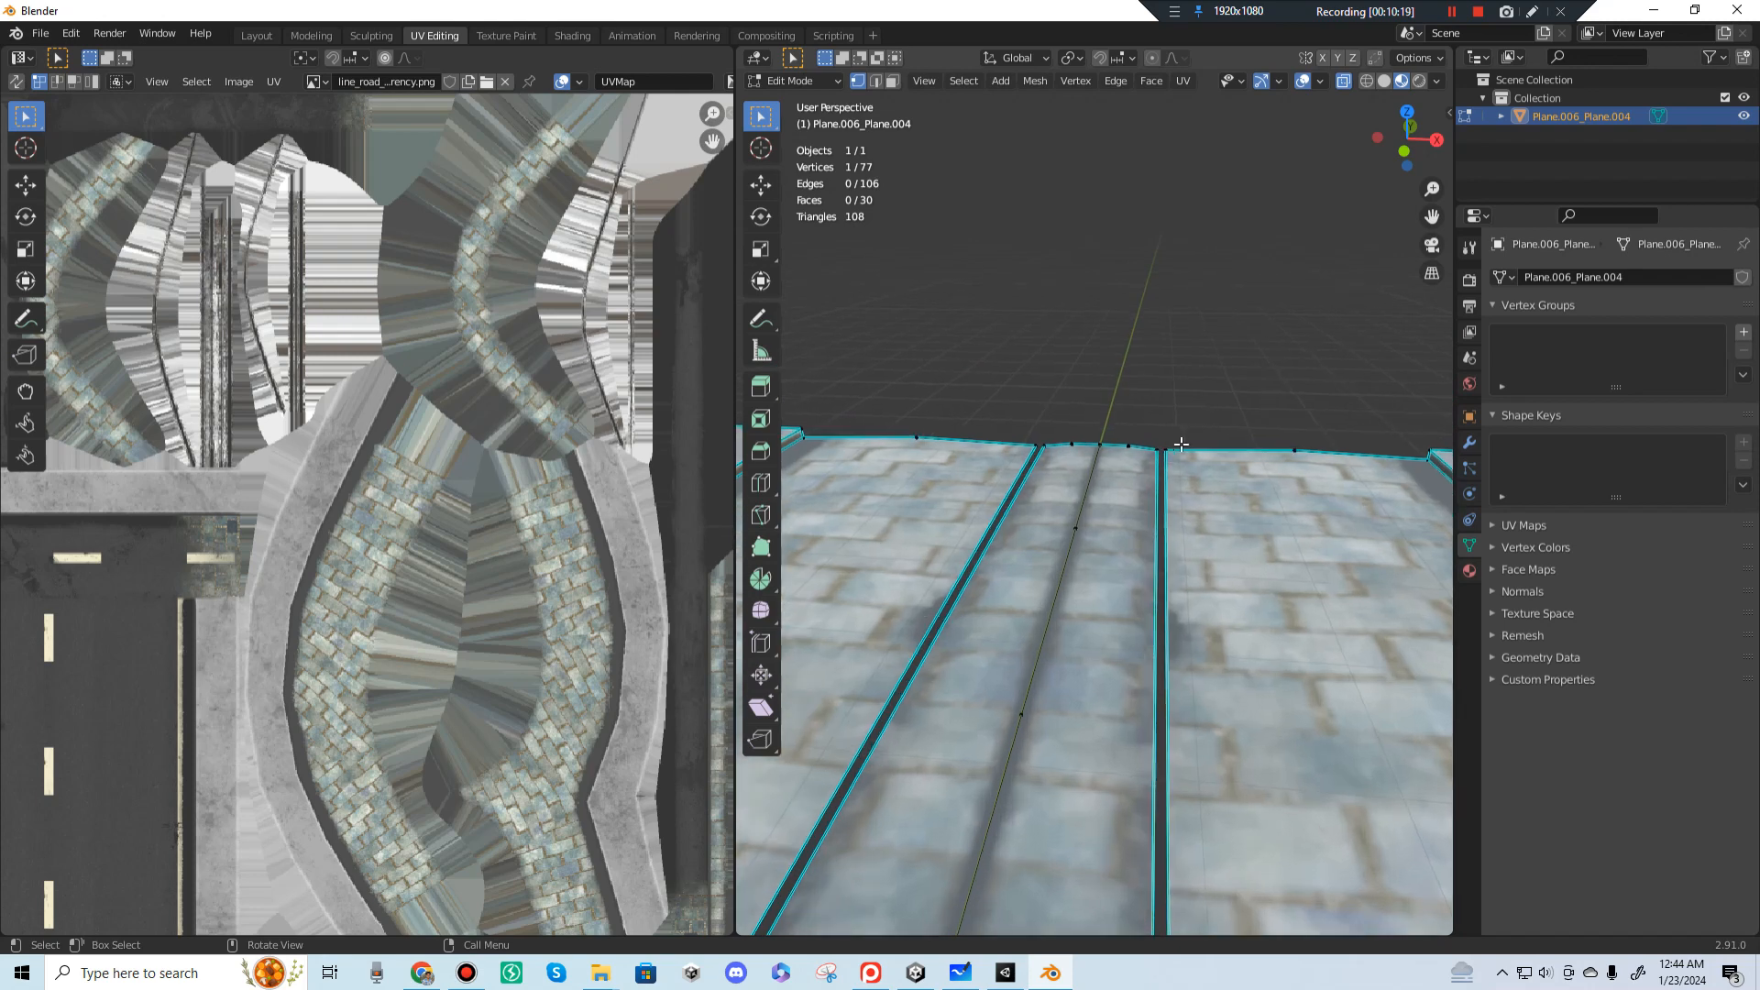
# Step: Select the two corner vertices at the far end of the positive X gap and merge them with At Last
pyautogui.click(1155, 450)
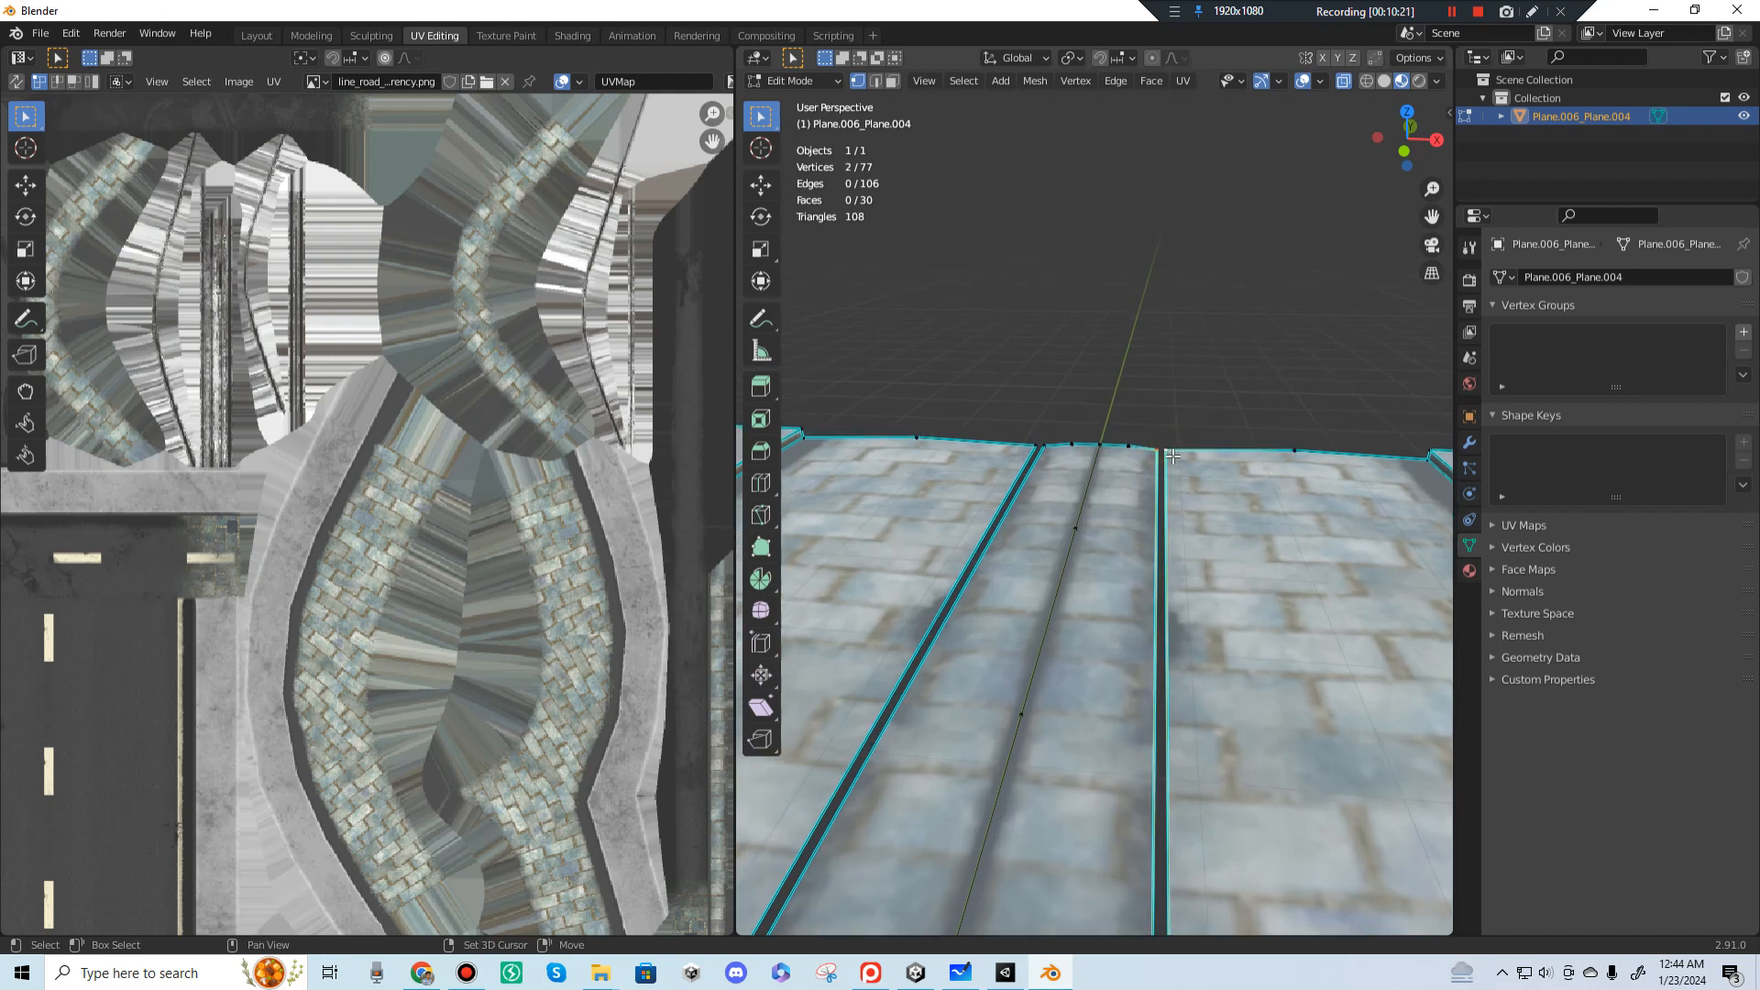
pyautogui.rightClick(1174, 451)
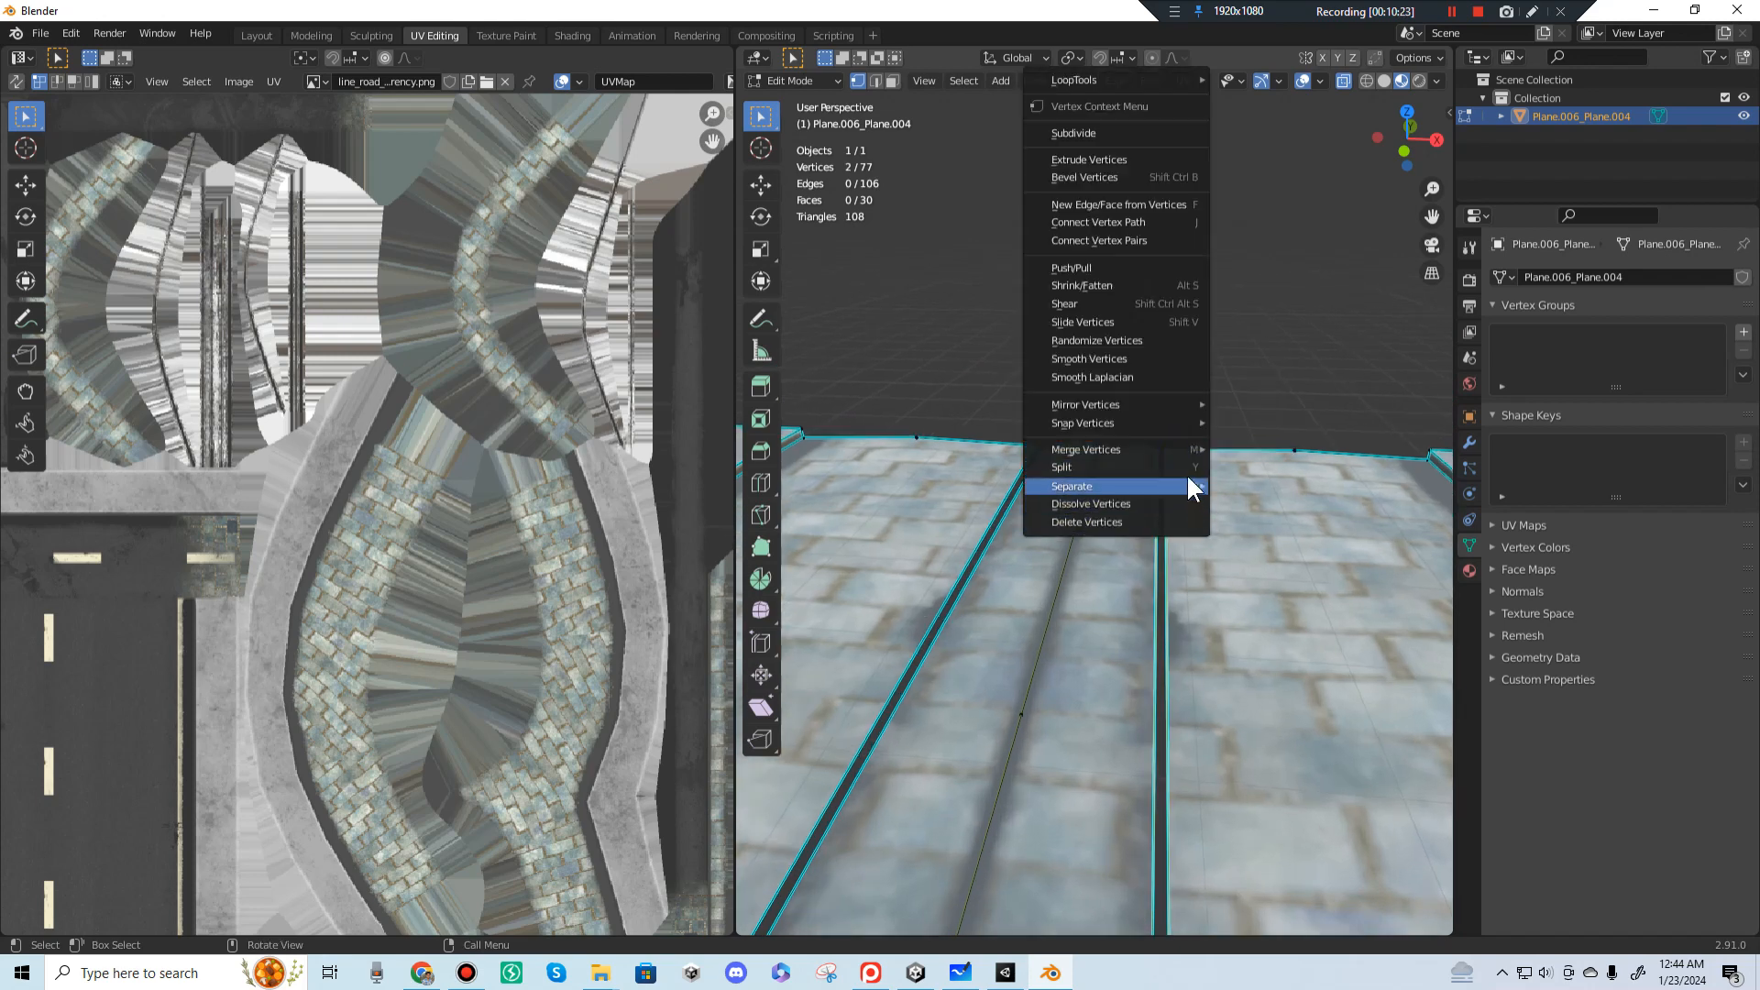
pyautogui.moveTo(1181, 449)
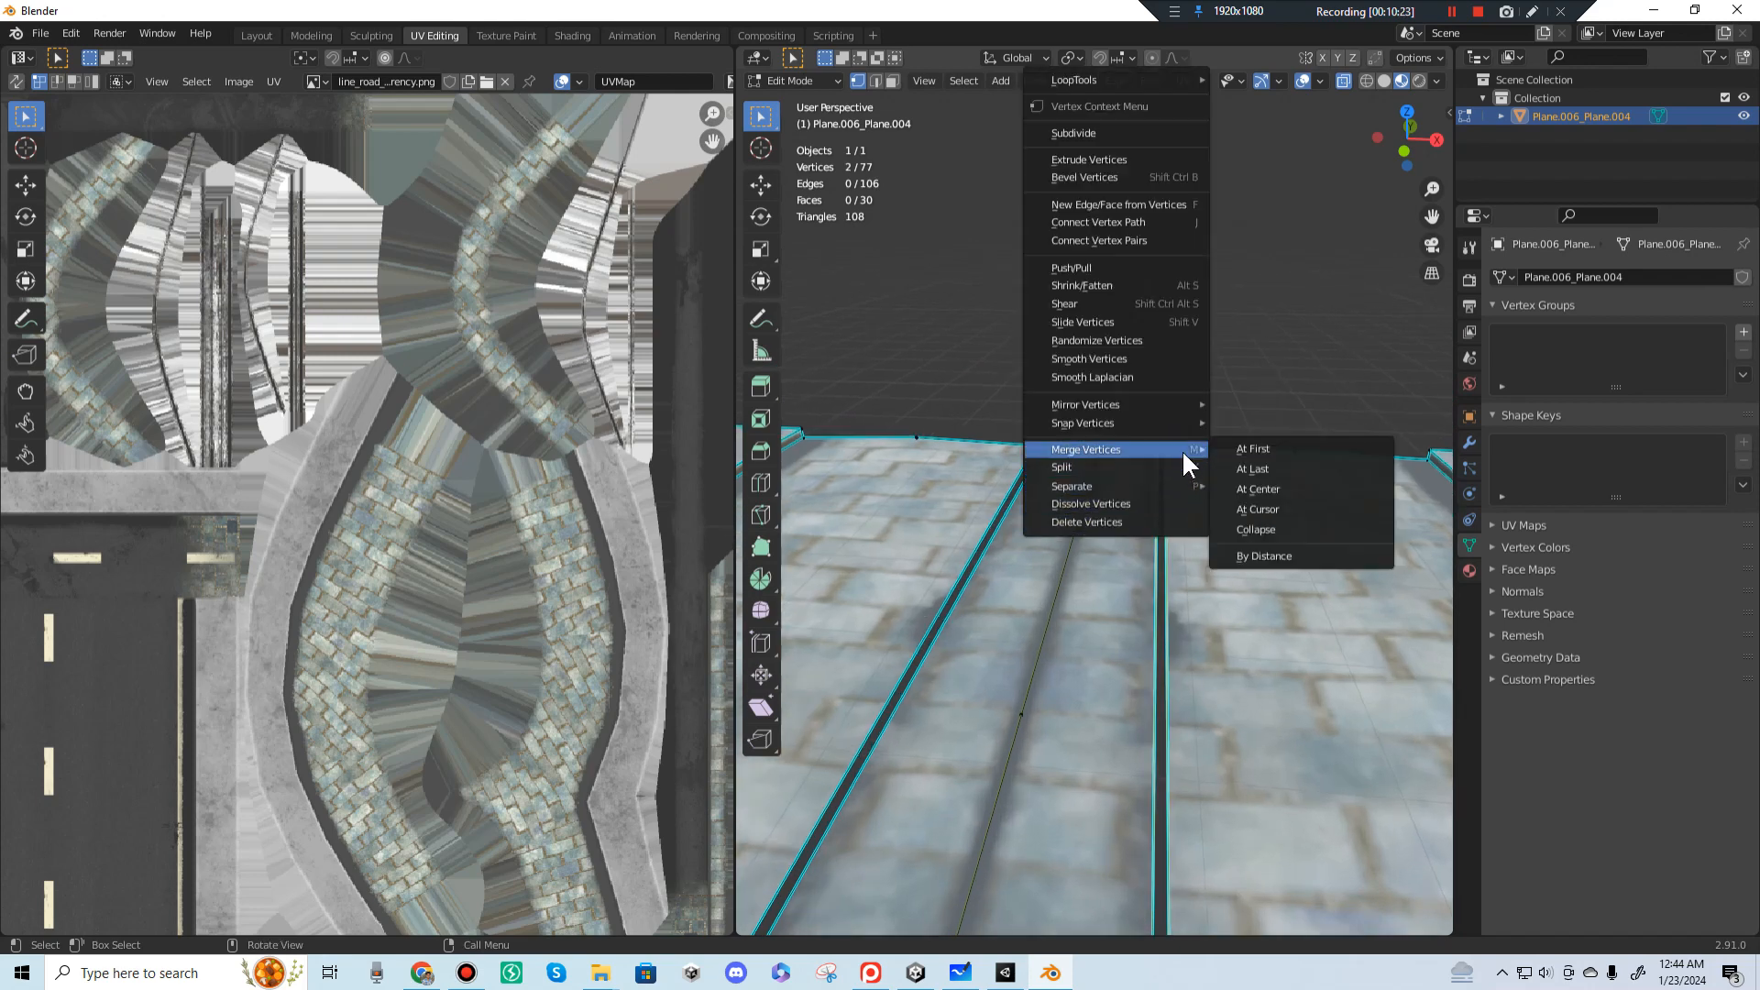
pyautogui.click(1277, 476)
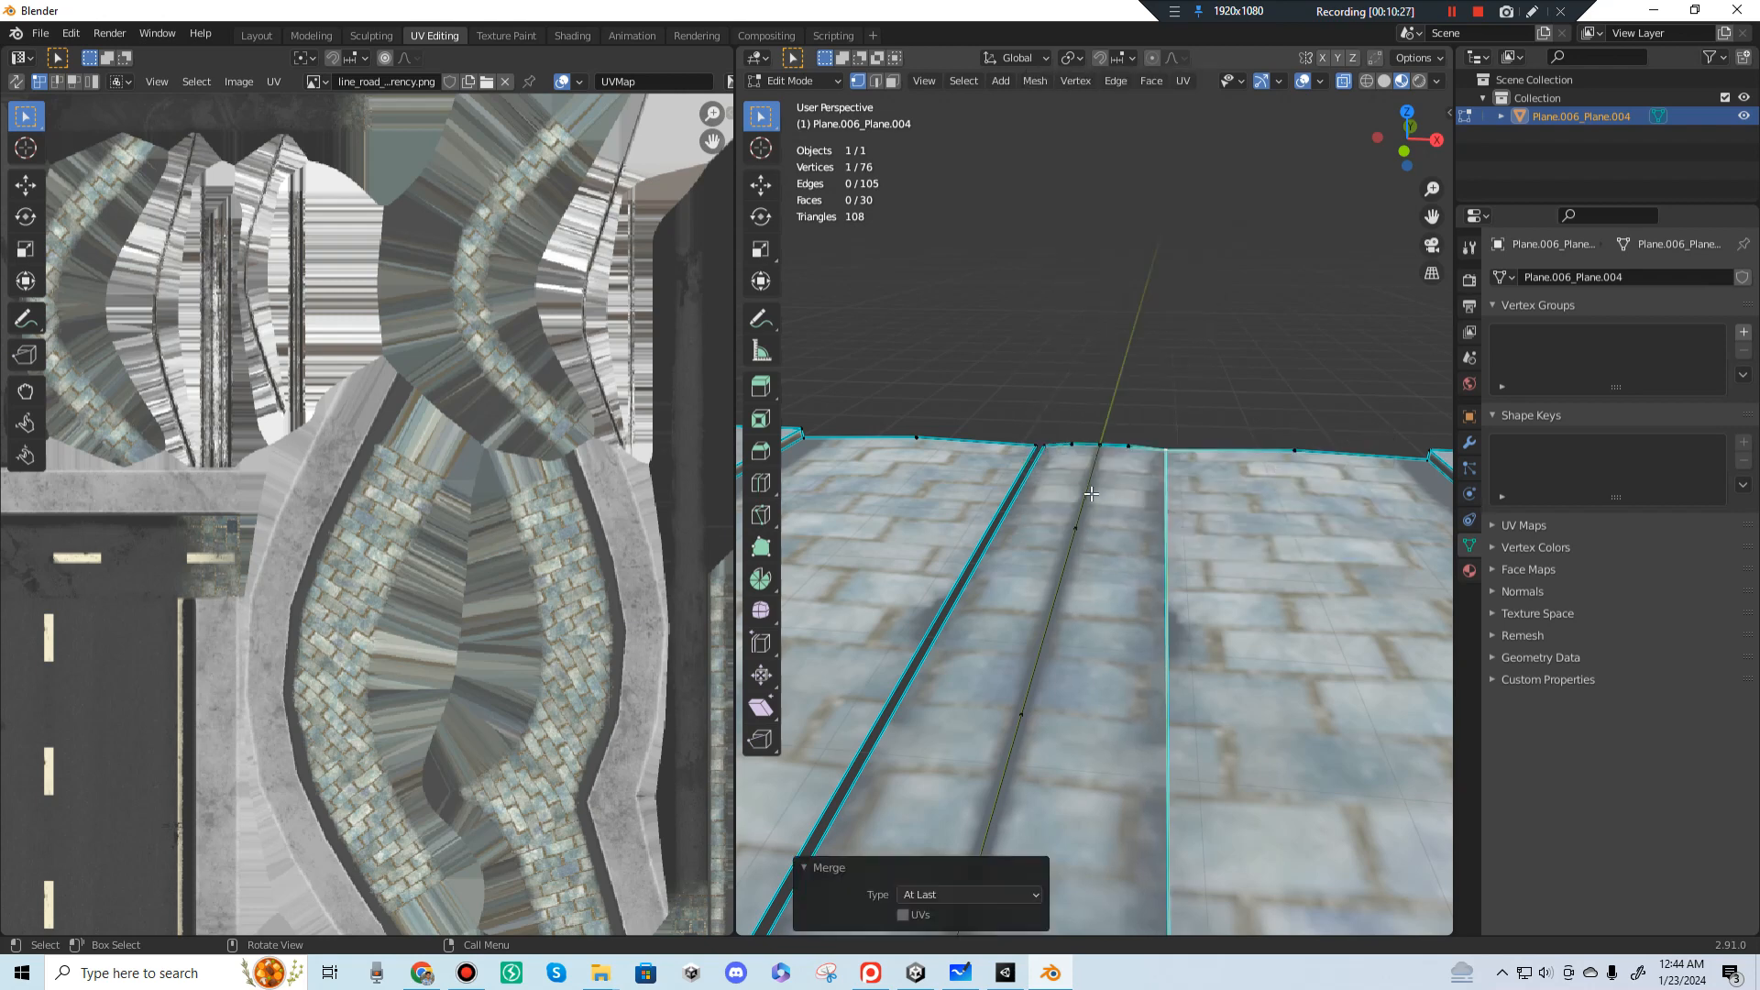
# Step: Select the two far-end corner vertices facing each other across the negative X gap
pyautogui.moveTo(1075, 473); pyautogui.dragTo(1115, 491, button='middle')
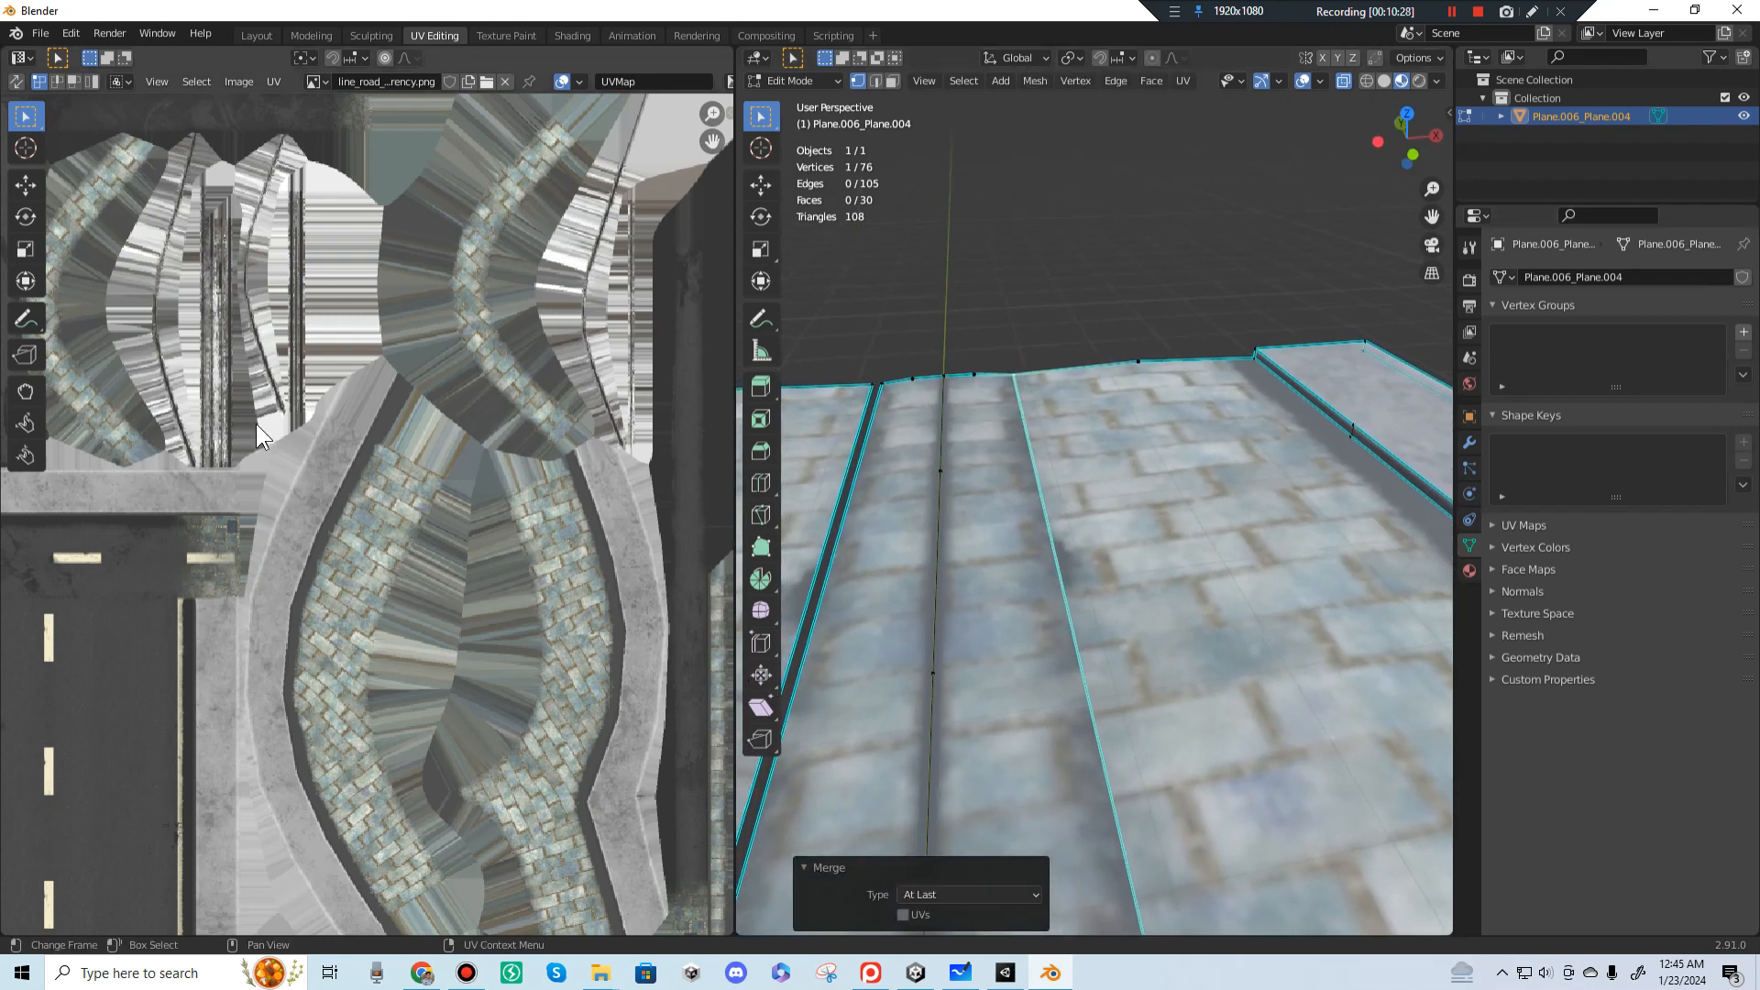
pyautogui.click(870, 392)
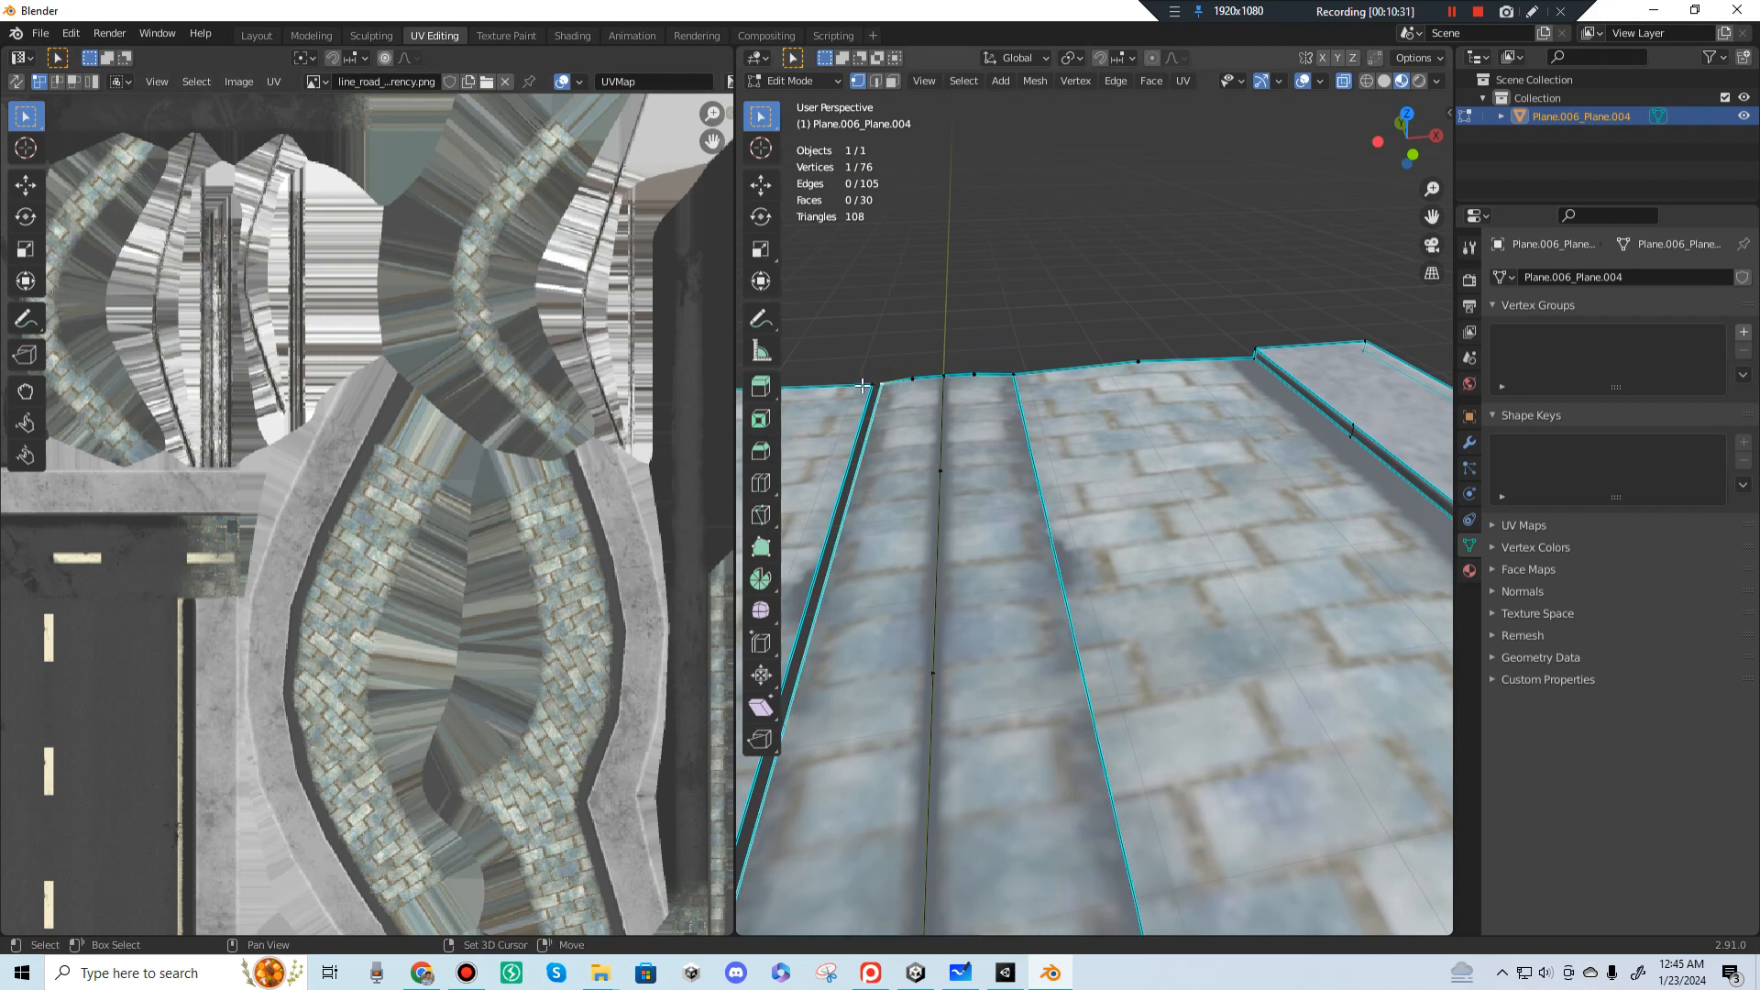
# Step: Try merging the two corner vertices of the negative X gap with At First, and undo the merge
pyautogui.rightClick(867, 383)
pyautogui.moveTo(867, 381)
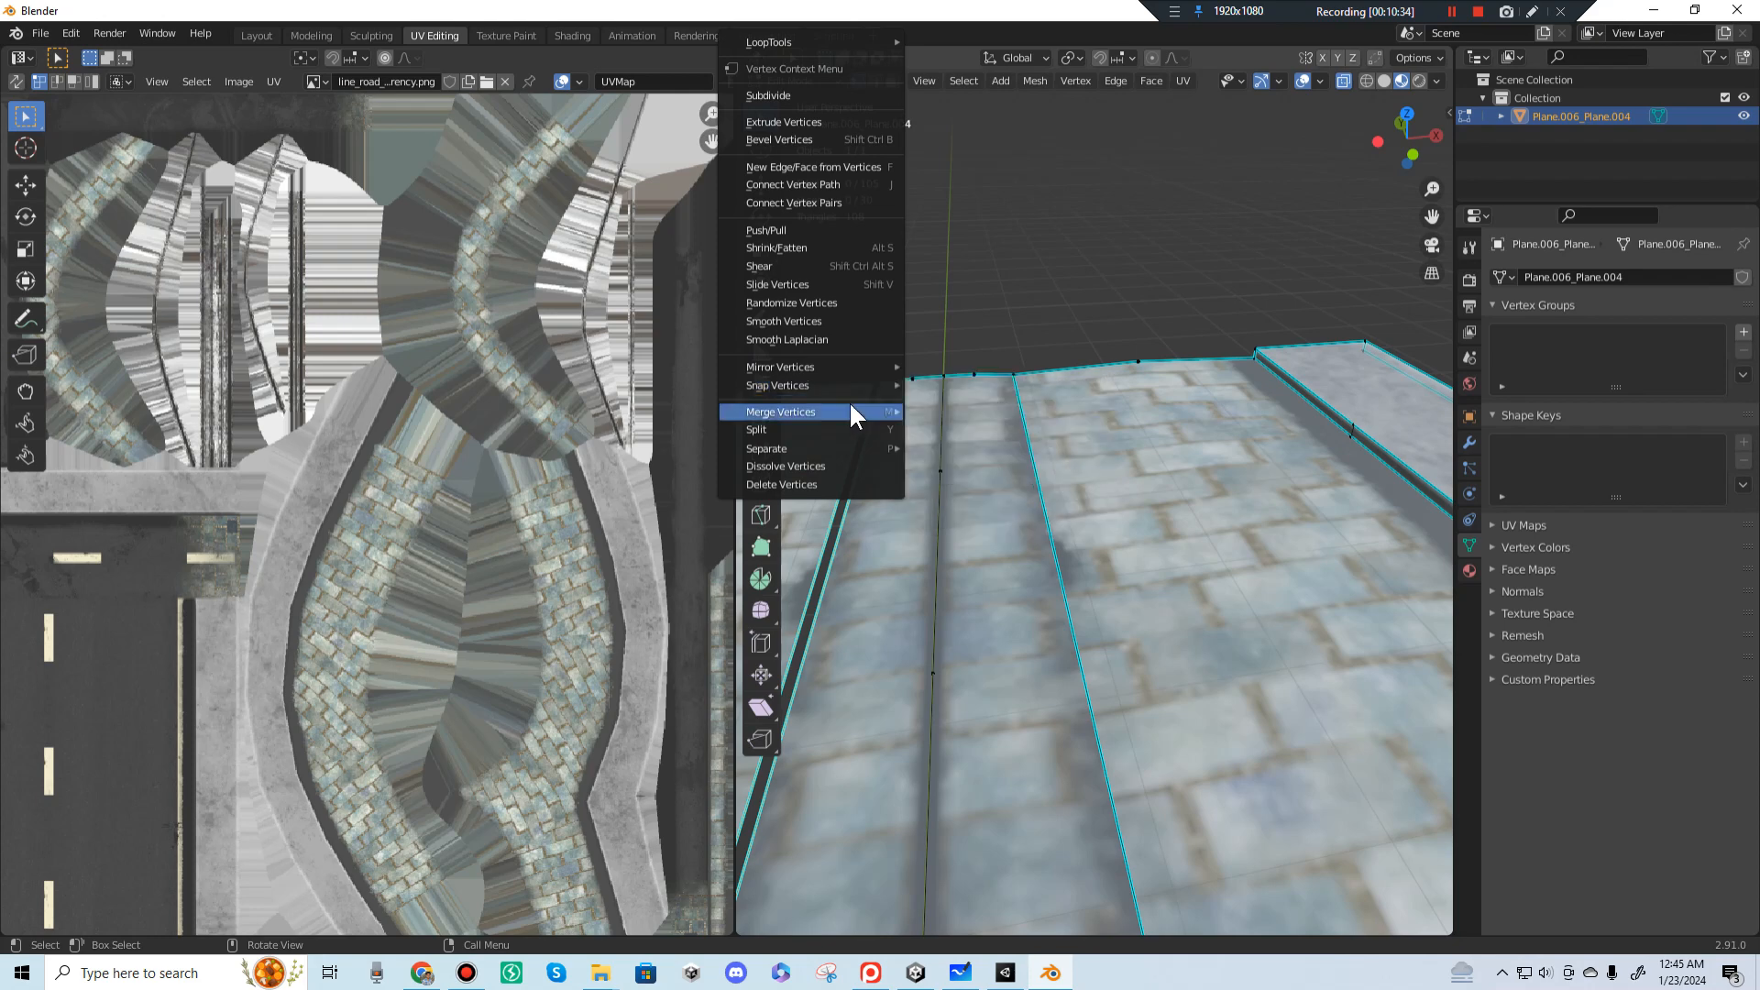
pyautogui.moveTo(878, 411)
pyautogui.click(947, 411)
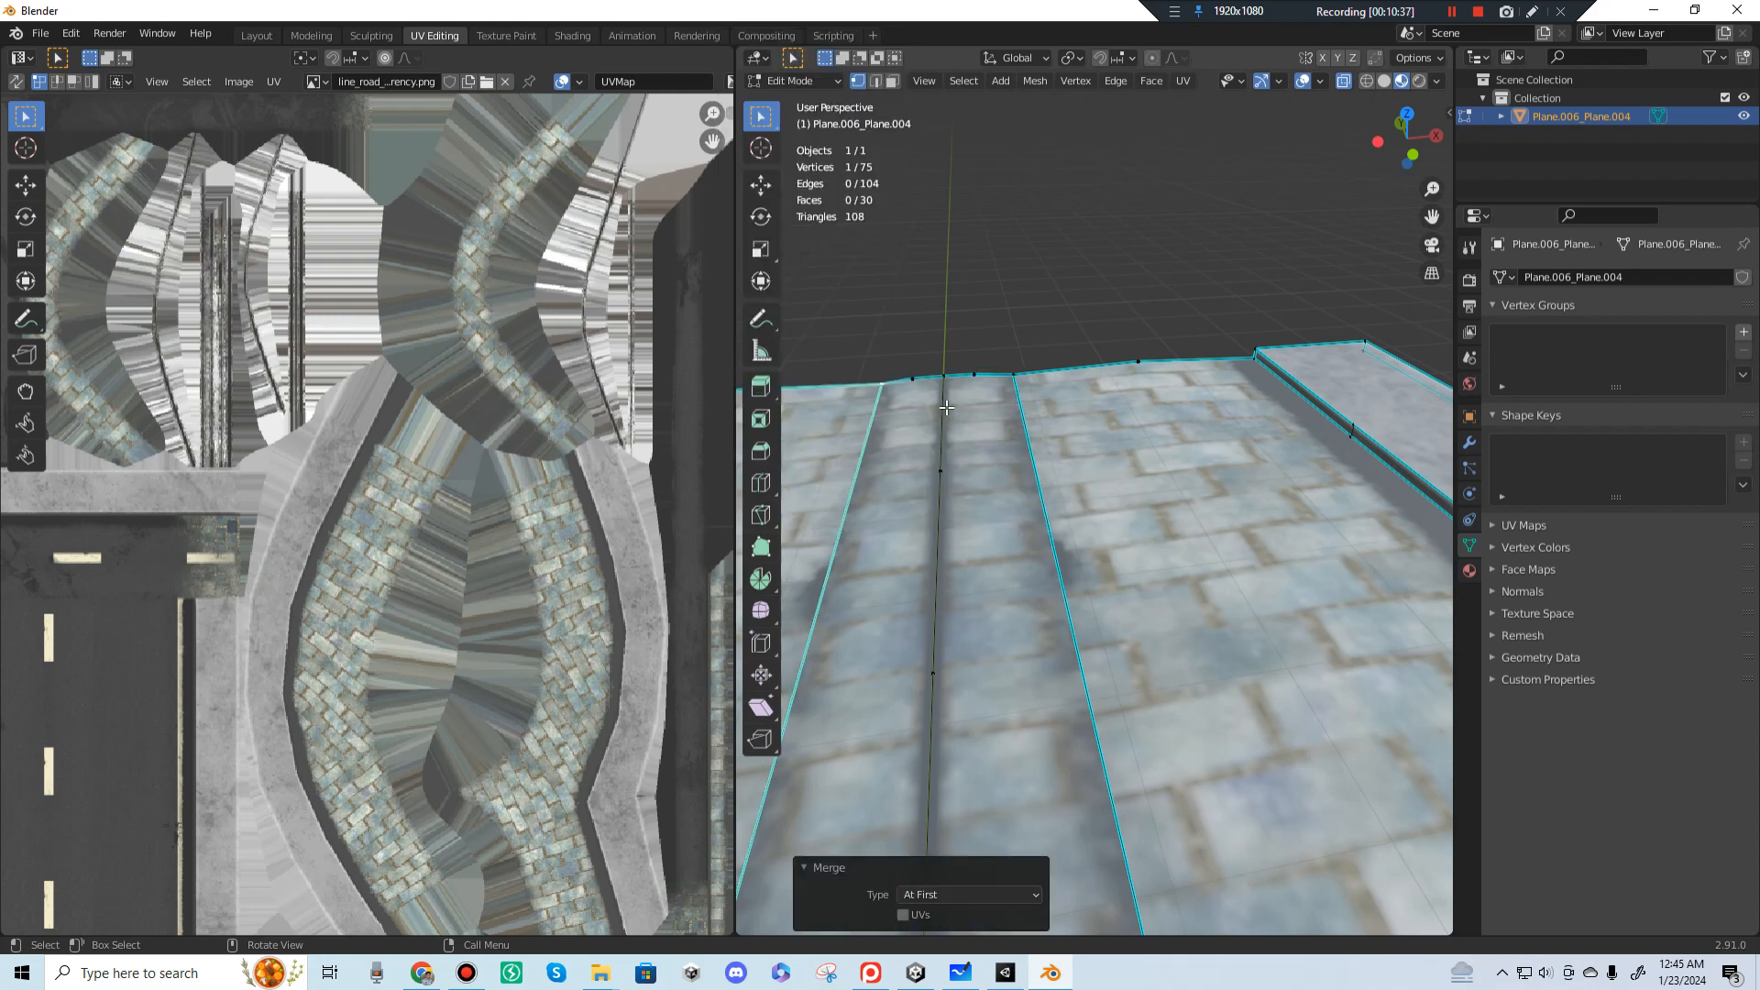
pyautogui.hotkey('ctrl', 'z')
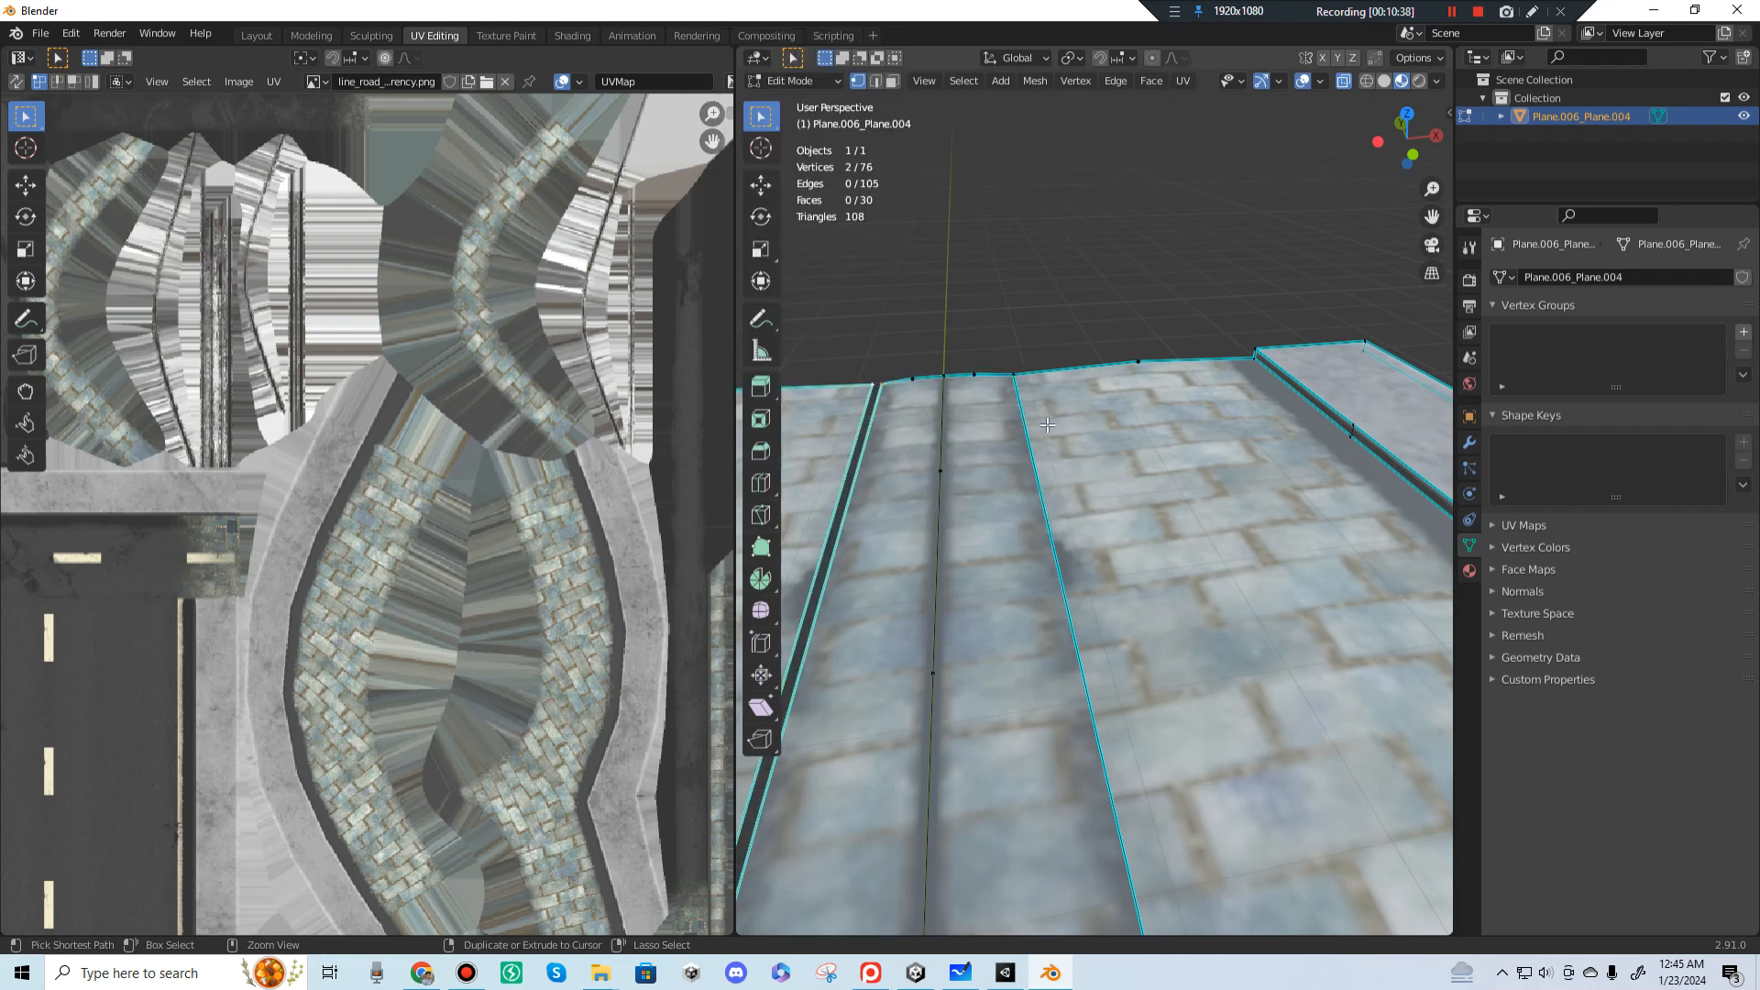
# Step: Merge the two selected corner vertices of the negative X gap with At Last
pyautogui.rightClick(885, 384)
pyautogui.moveTo(889, 393)
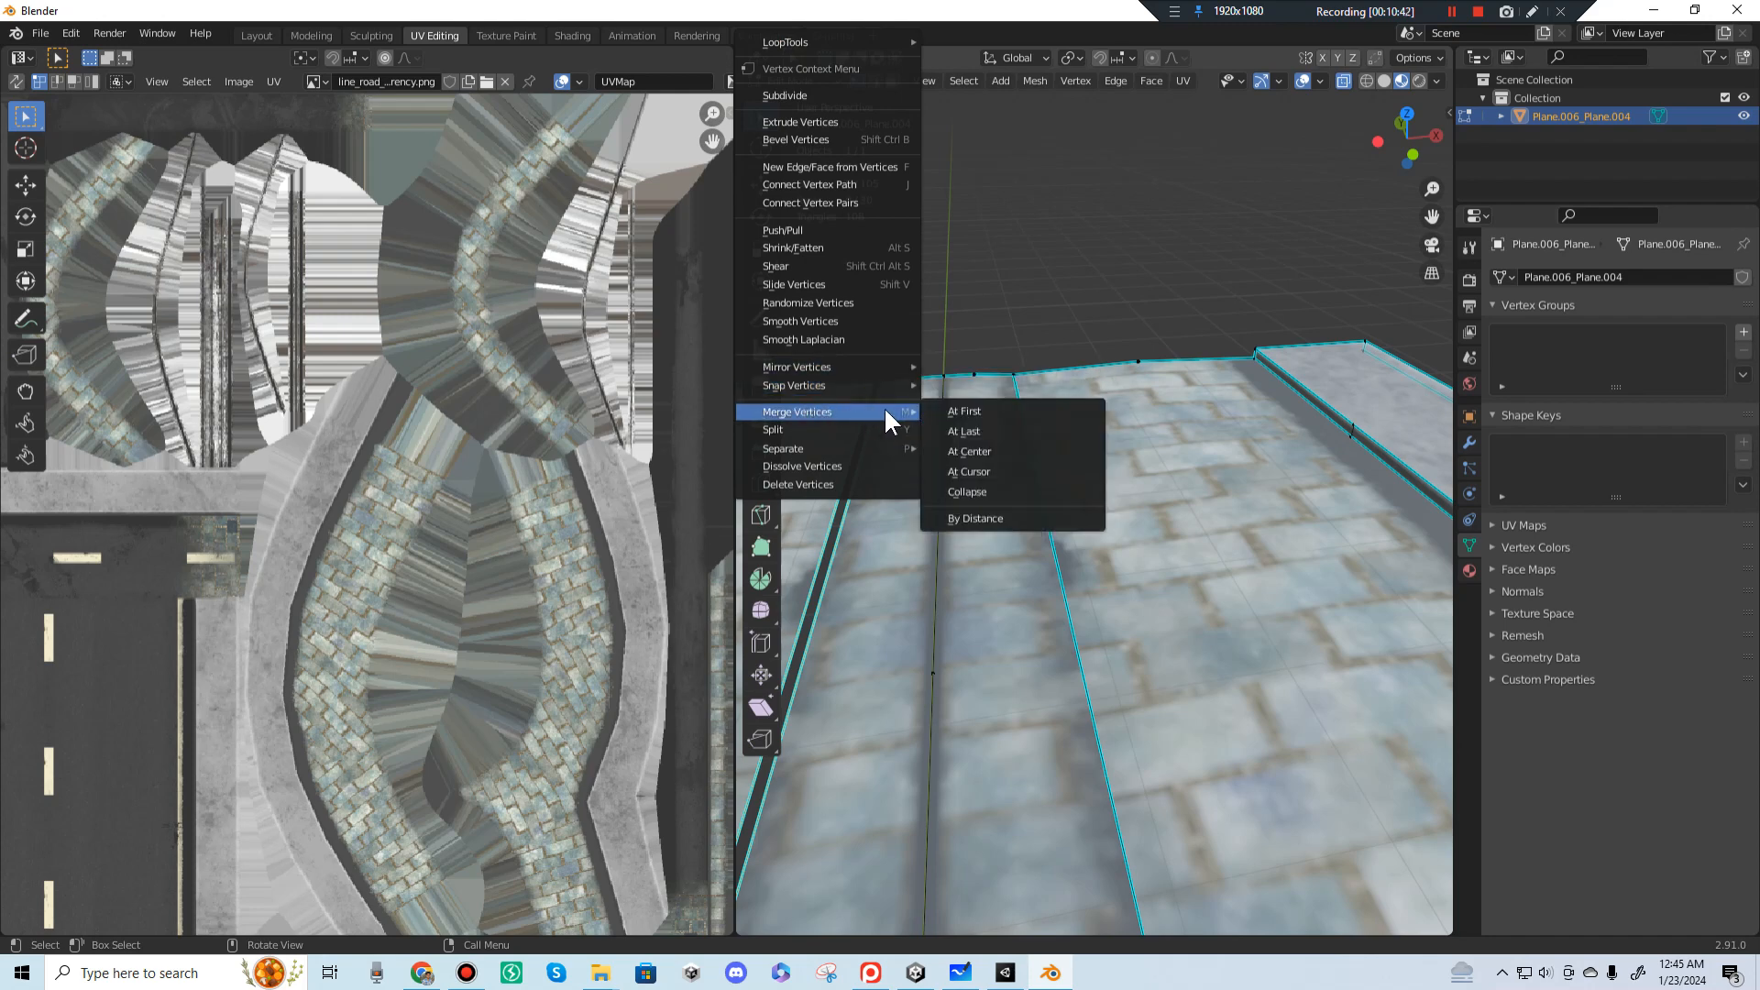
pyautogui.click(970, 429)
# Step: Try dissolving an intermediate vertex pair on the inner side of the curb, and undo the dissolve
pyautogui.moveTo(963, 419); pyautogui.dragTo(972, 594, button='middle')
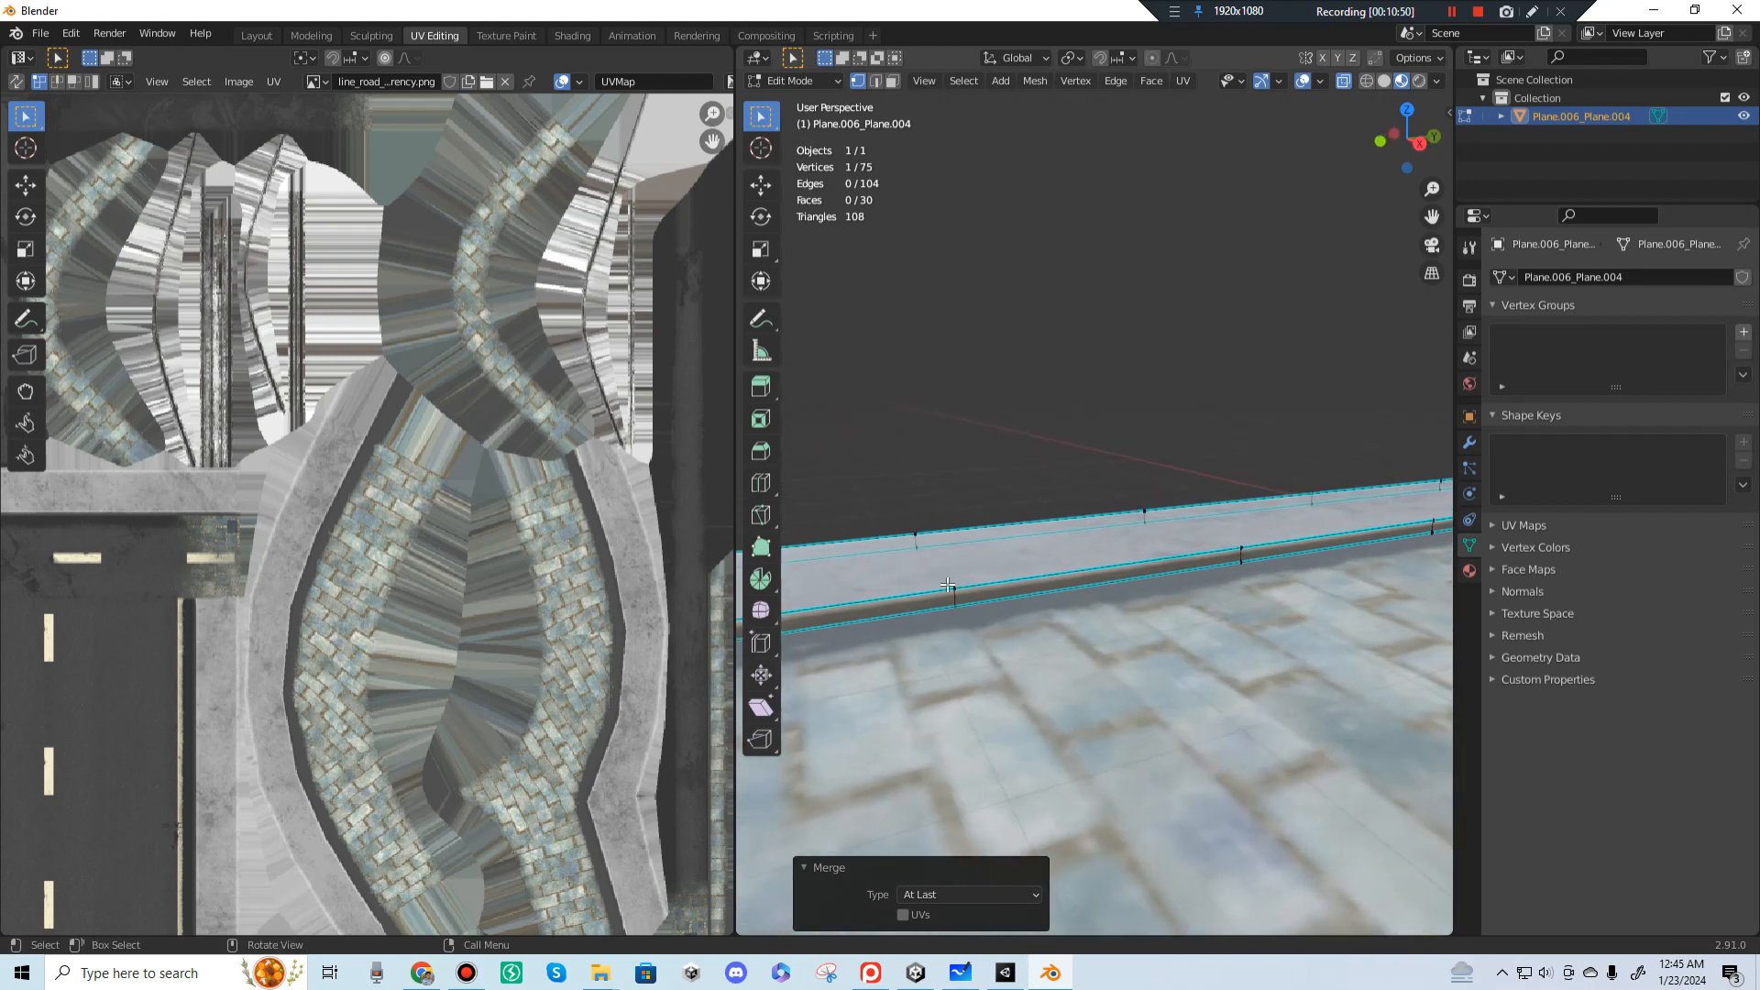
pyautogui.keyDown('shift'); pyautogui.click(954, 600); pyautogui.keyUp('shift')
pyautogui.hotkey('ctrl', 'x')
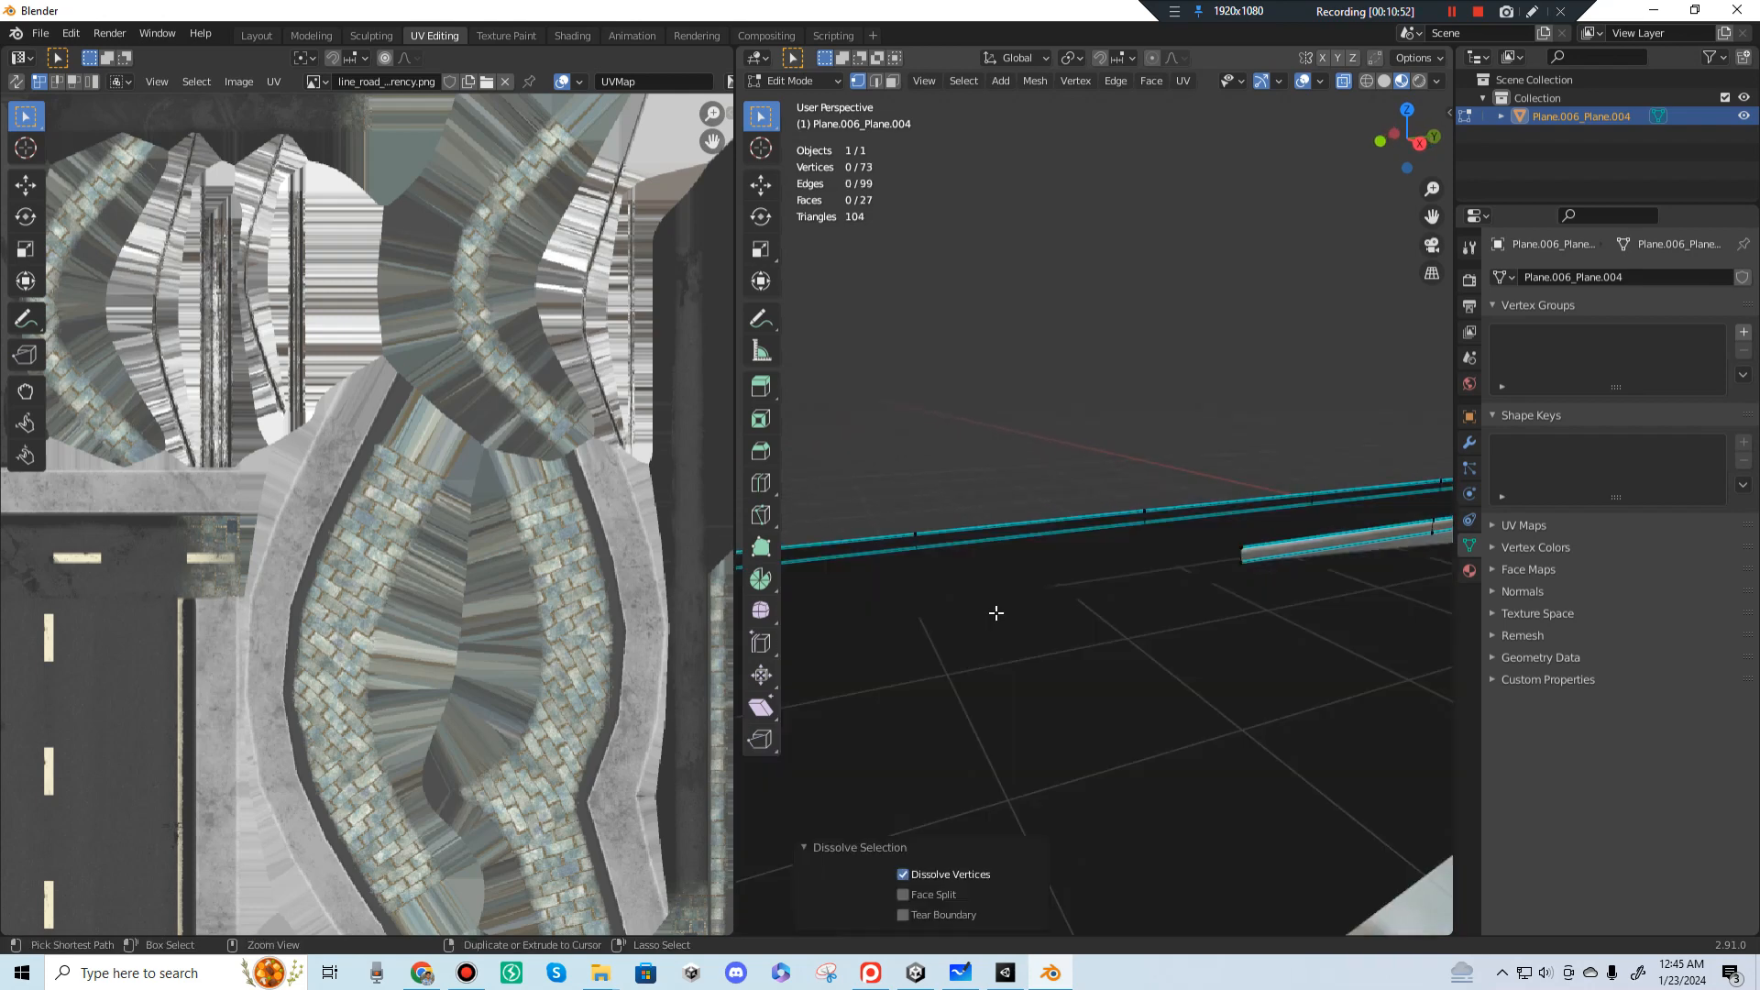
pyautogui.hotkey('ctrl', 'z')
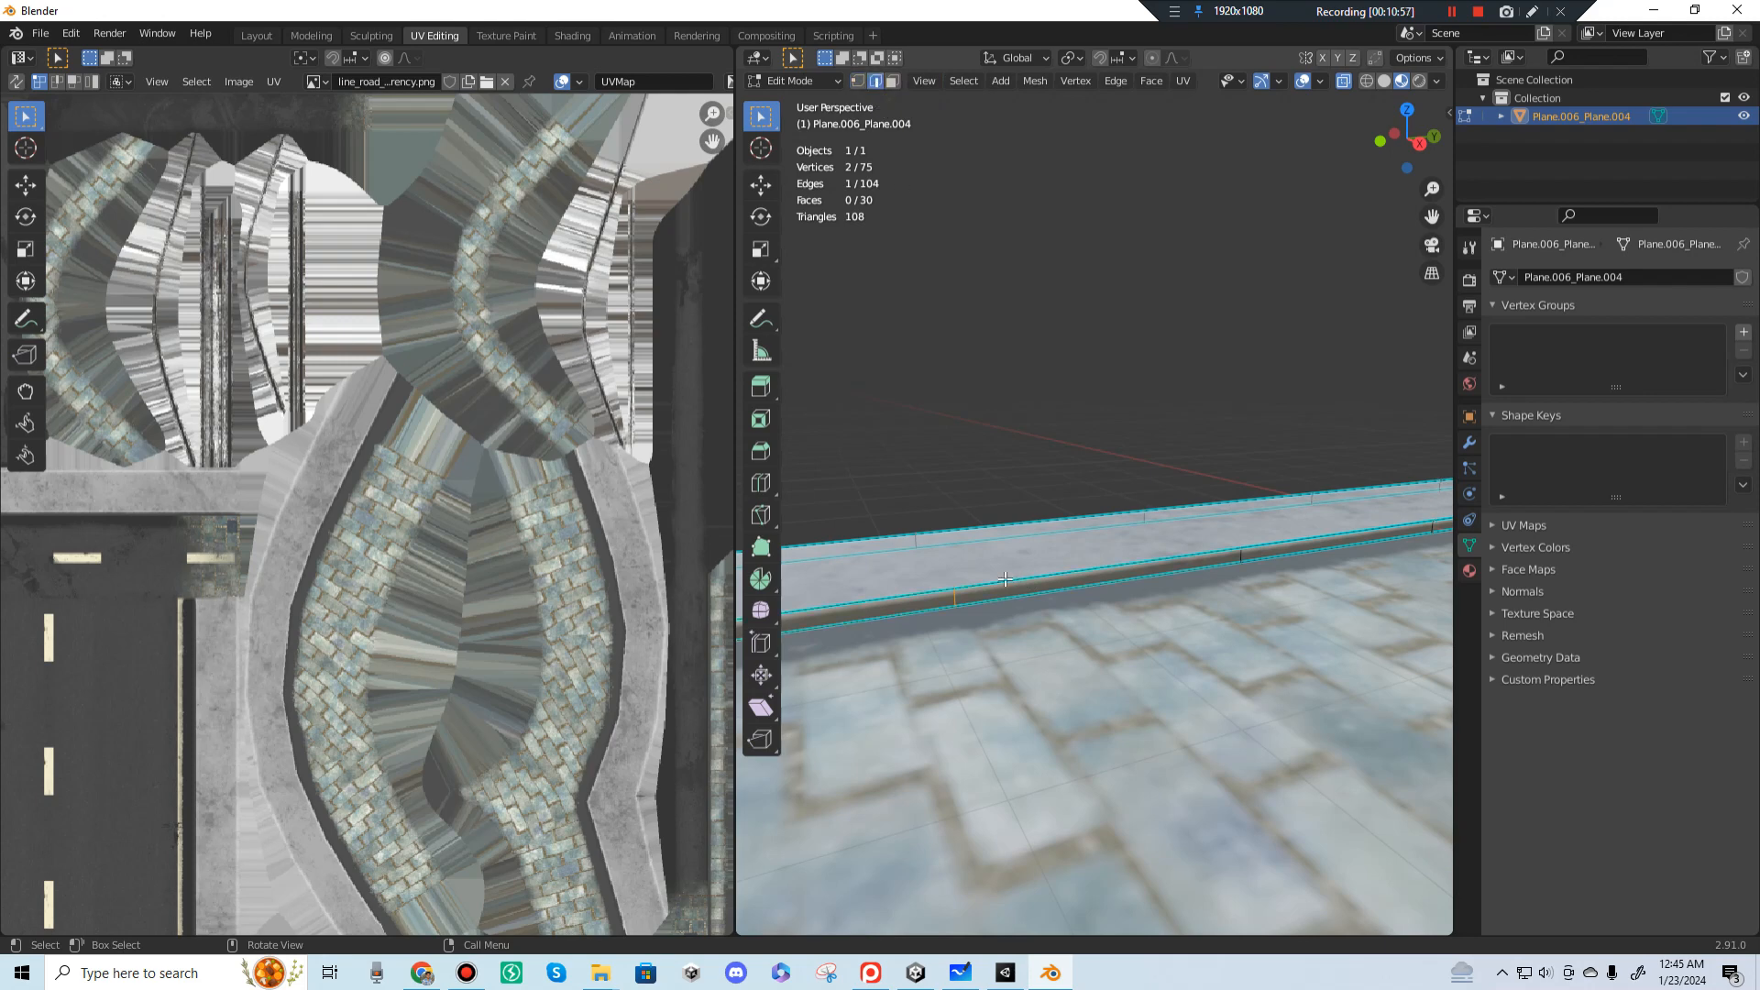
# Step: Select the six narrow faces along the outer side of the negative X curb and dissolve them into one face
pyautogui.click(858, 81)
pyautogui.moveTo(927, 283); pyautogui.dragTo(1118, 562, button='middle')
pyautogui.scroll(6, 1119, 562)
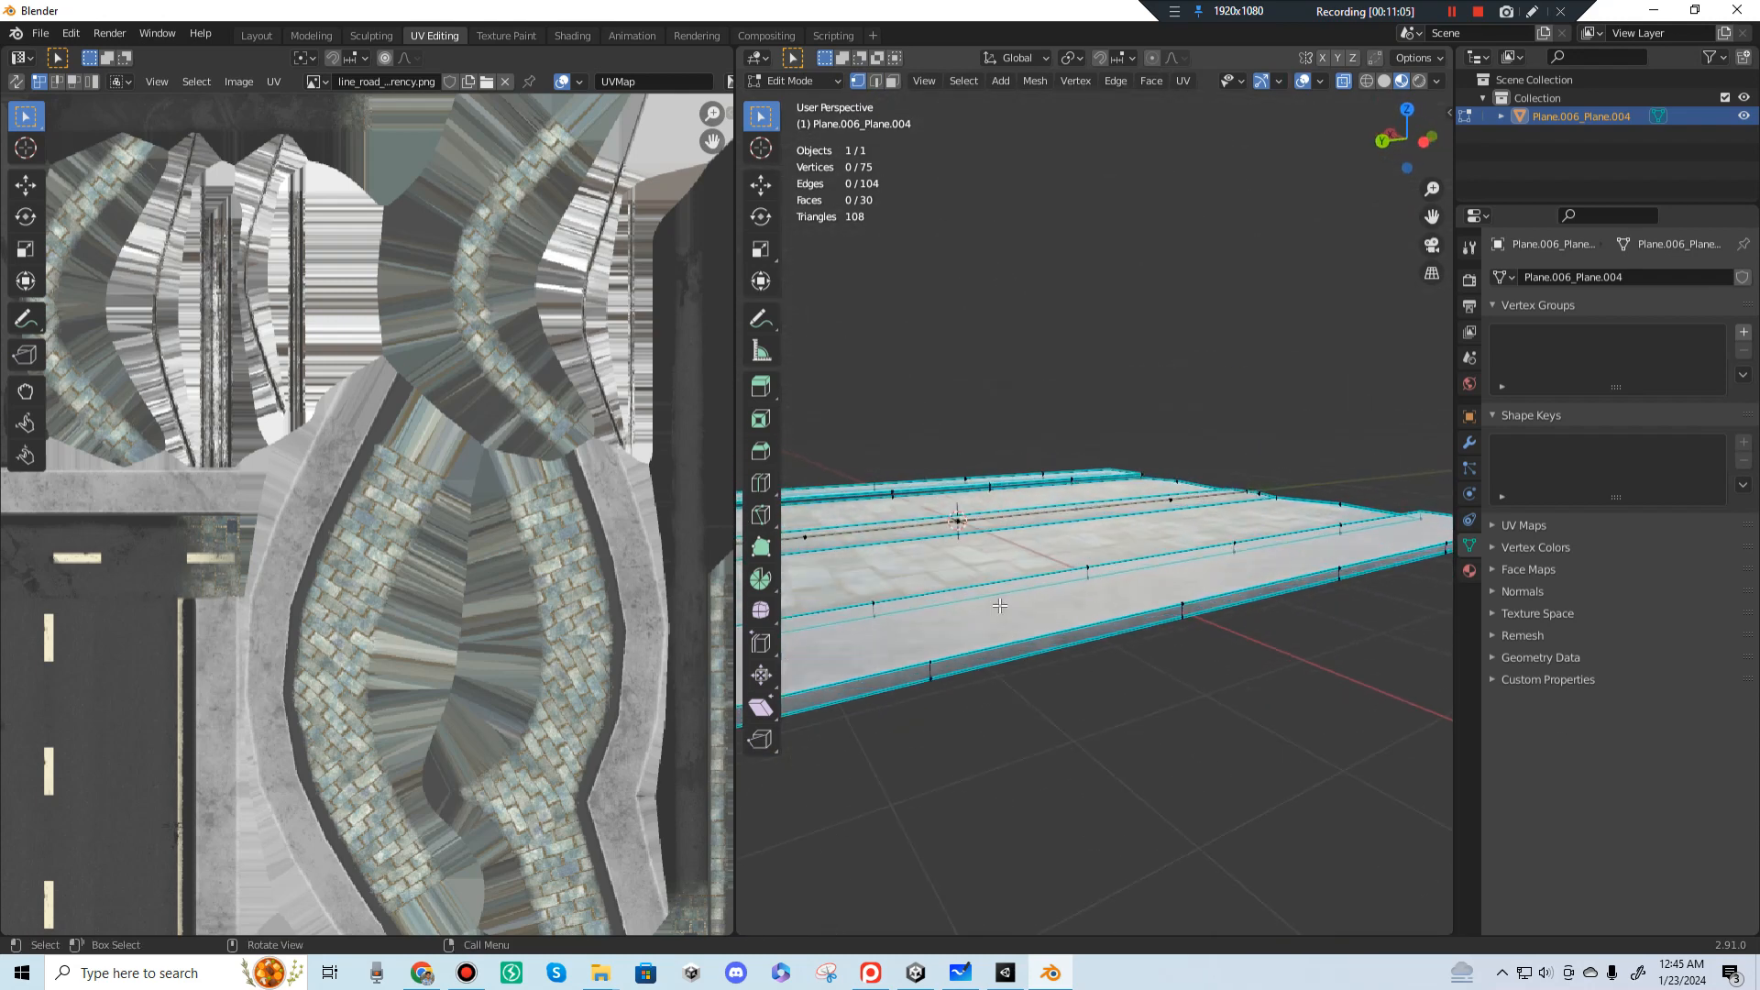
pyautogui.moveTo(1208, 641); pyautogui.dragTo(1155, 723, button='middle')
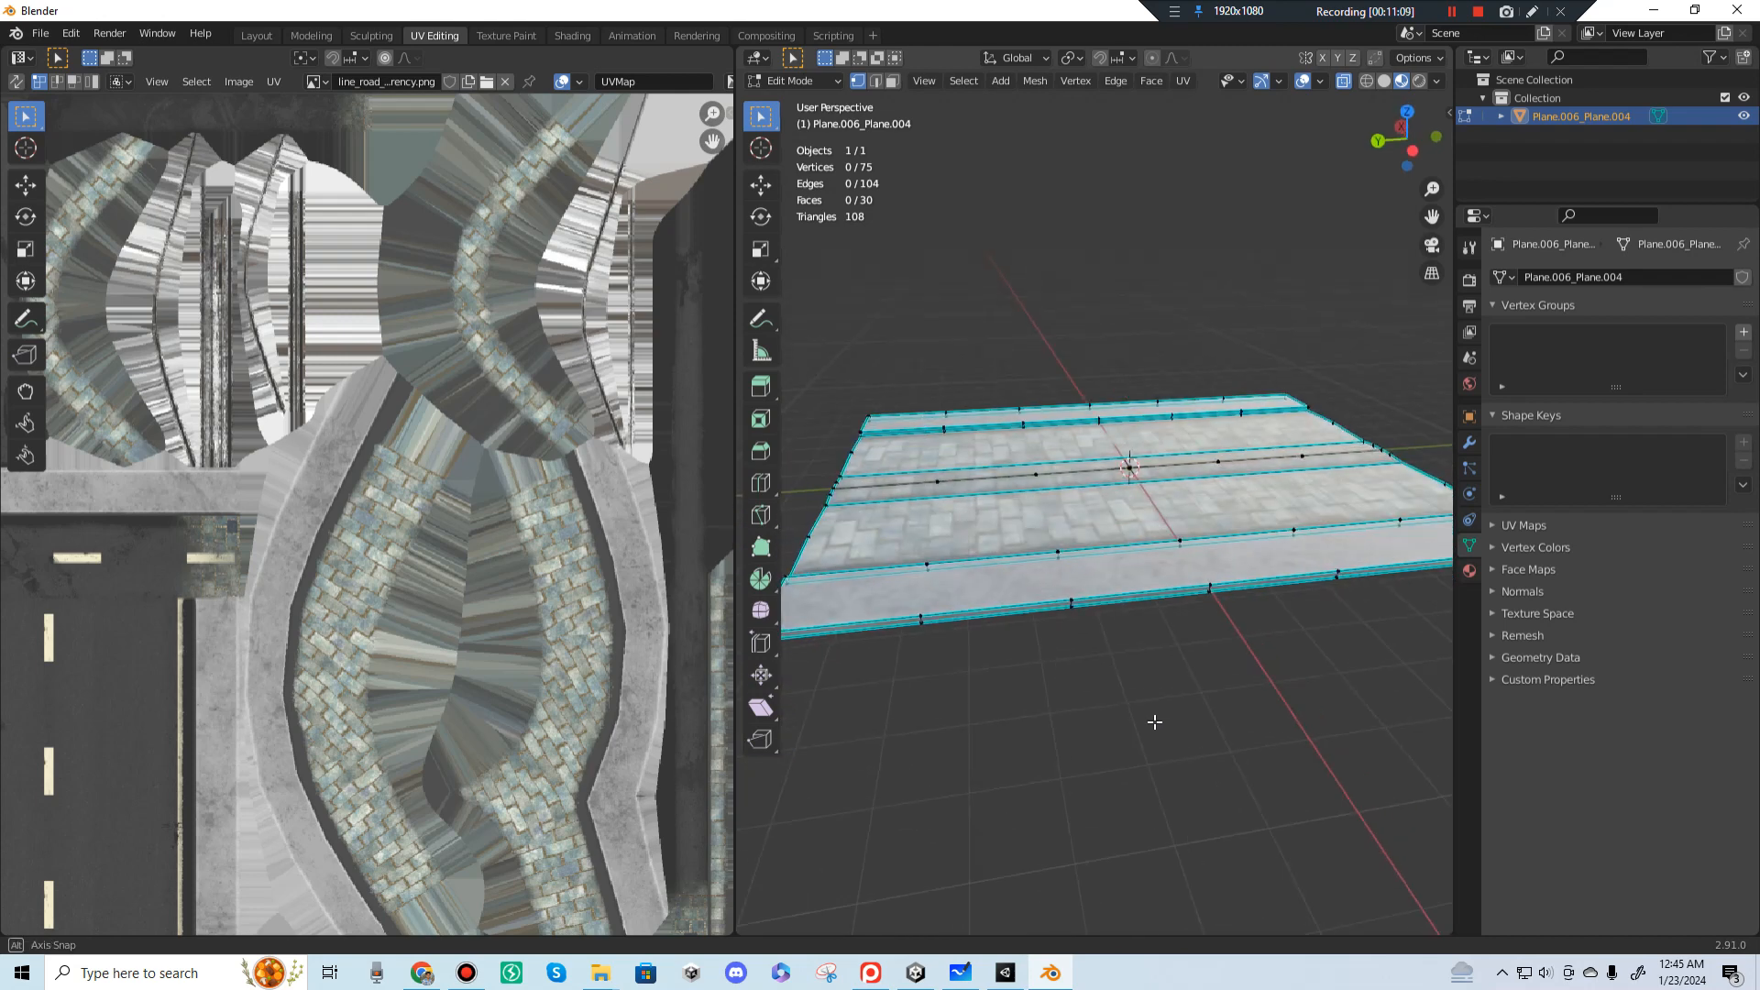
pyautogui.scroll(2, 1155, 723)
pyautogui.keyDown('shift'); pyautogui.moveTo(827, 310); pyautogui.dragTo(931, 288, button='middle'); pyautogui.keyUp('shift')
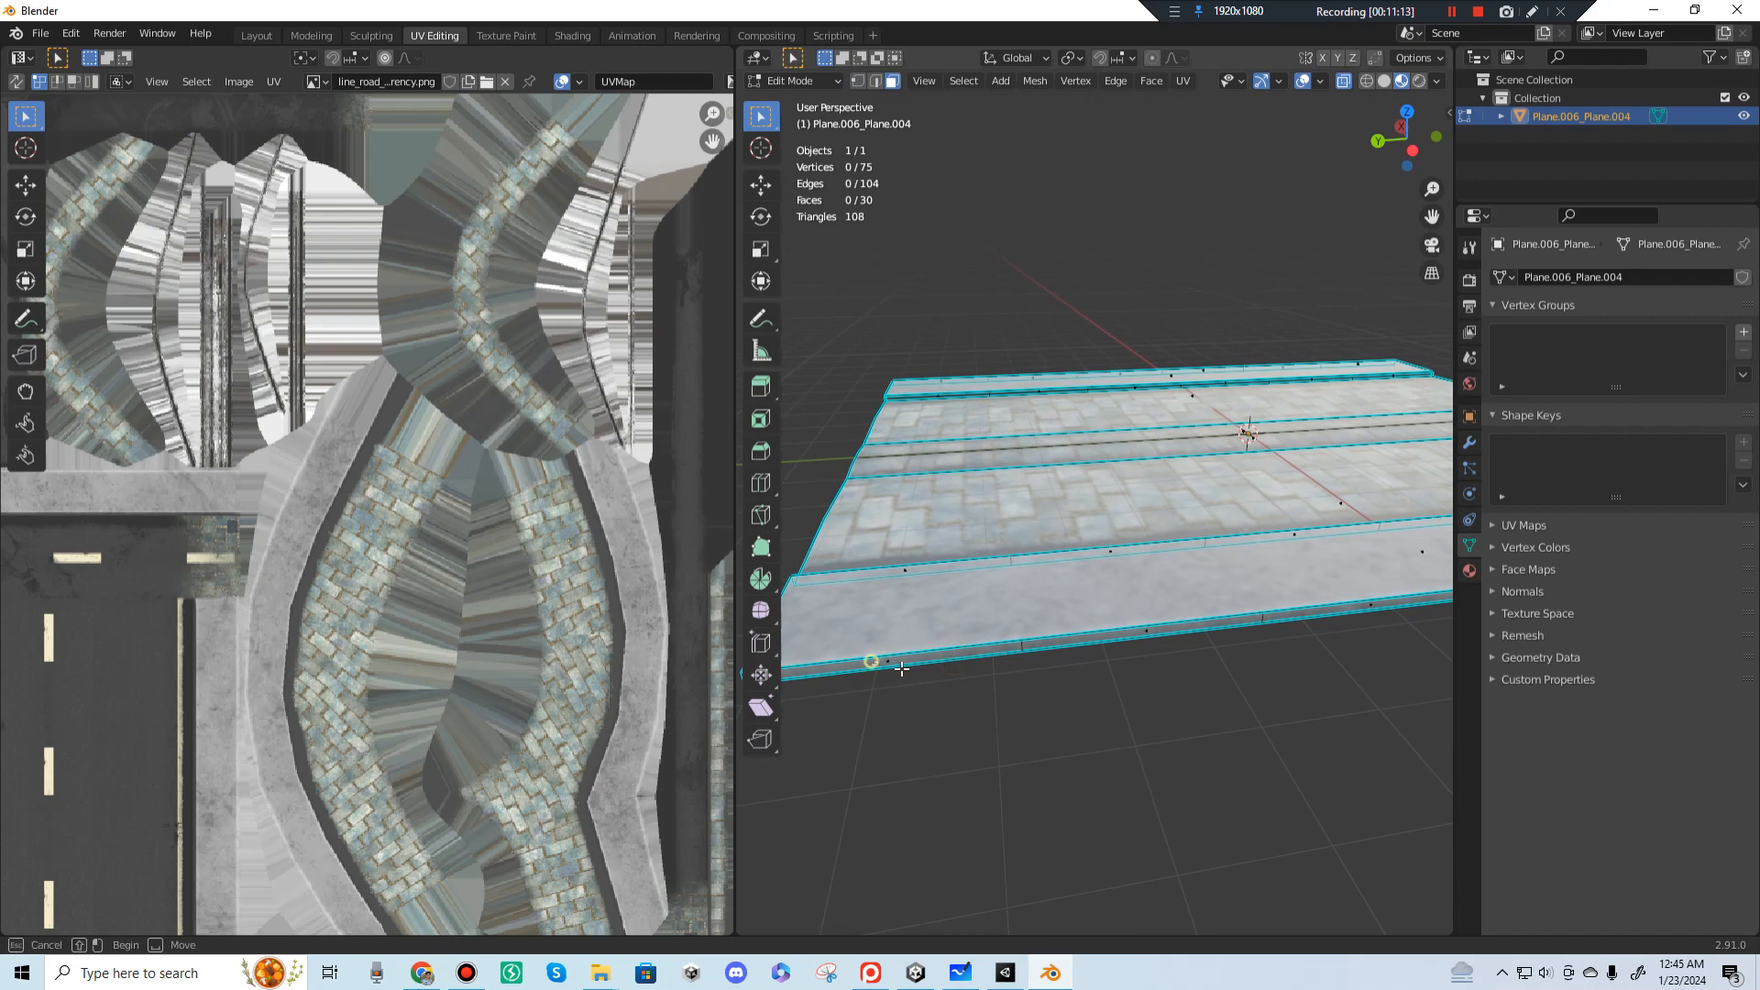
pyautogui.moveTo(923, 639); pyautogui.dragTo(1006, 646, button='middle')
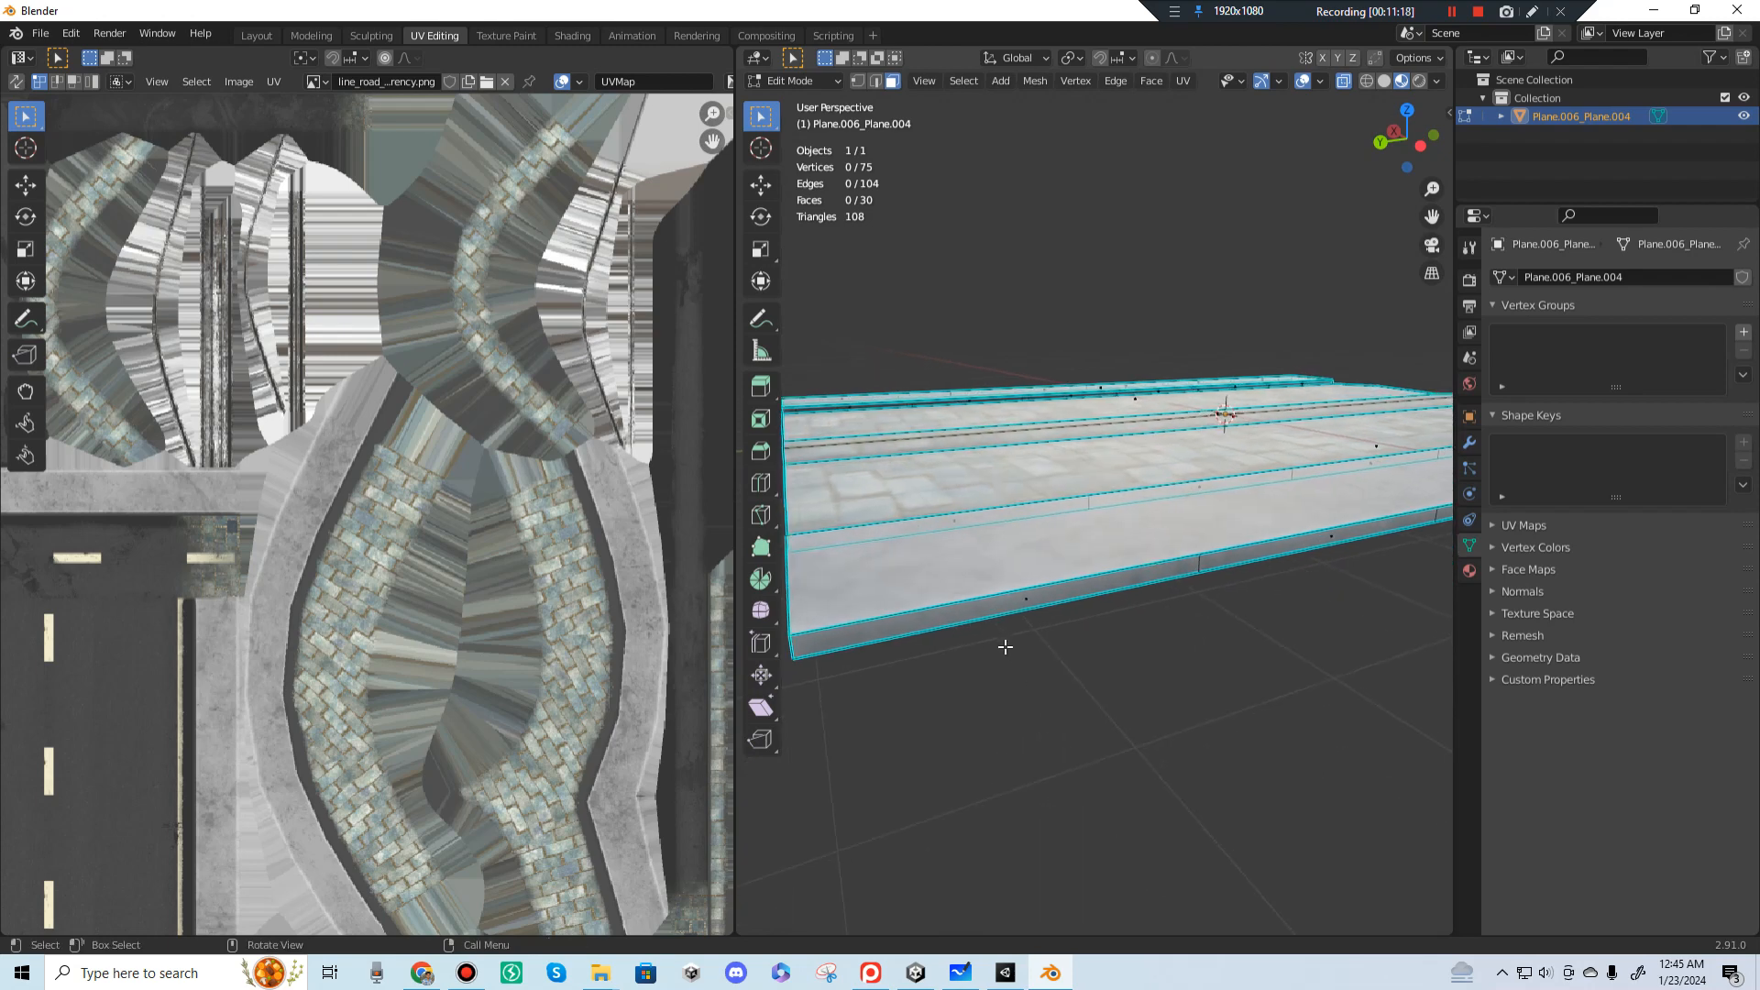
pyautogui.click(1020, 598)
pyautogui.moveTo(1114, 634); pyautogui.dragTo(1011, 559, button='middle')
pyautogui.keyDown('shift'); pyautogui.click(1250, 583); pyautogui.keyUp('shift')
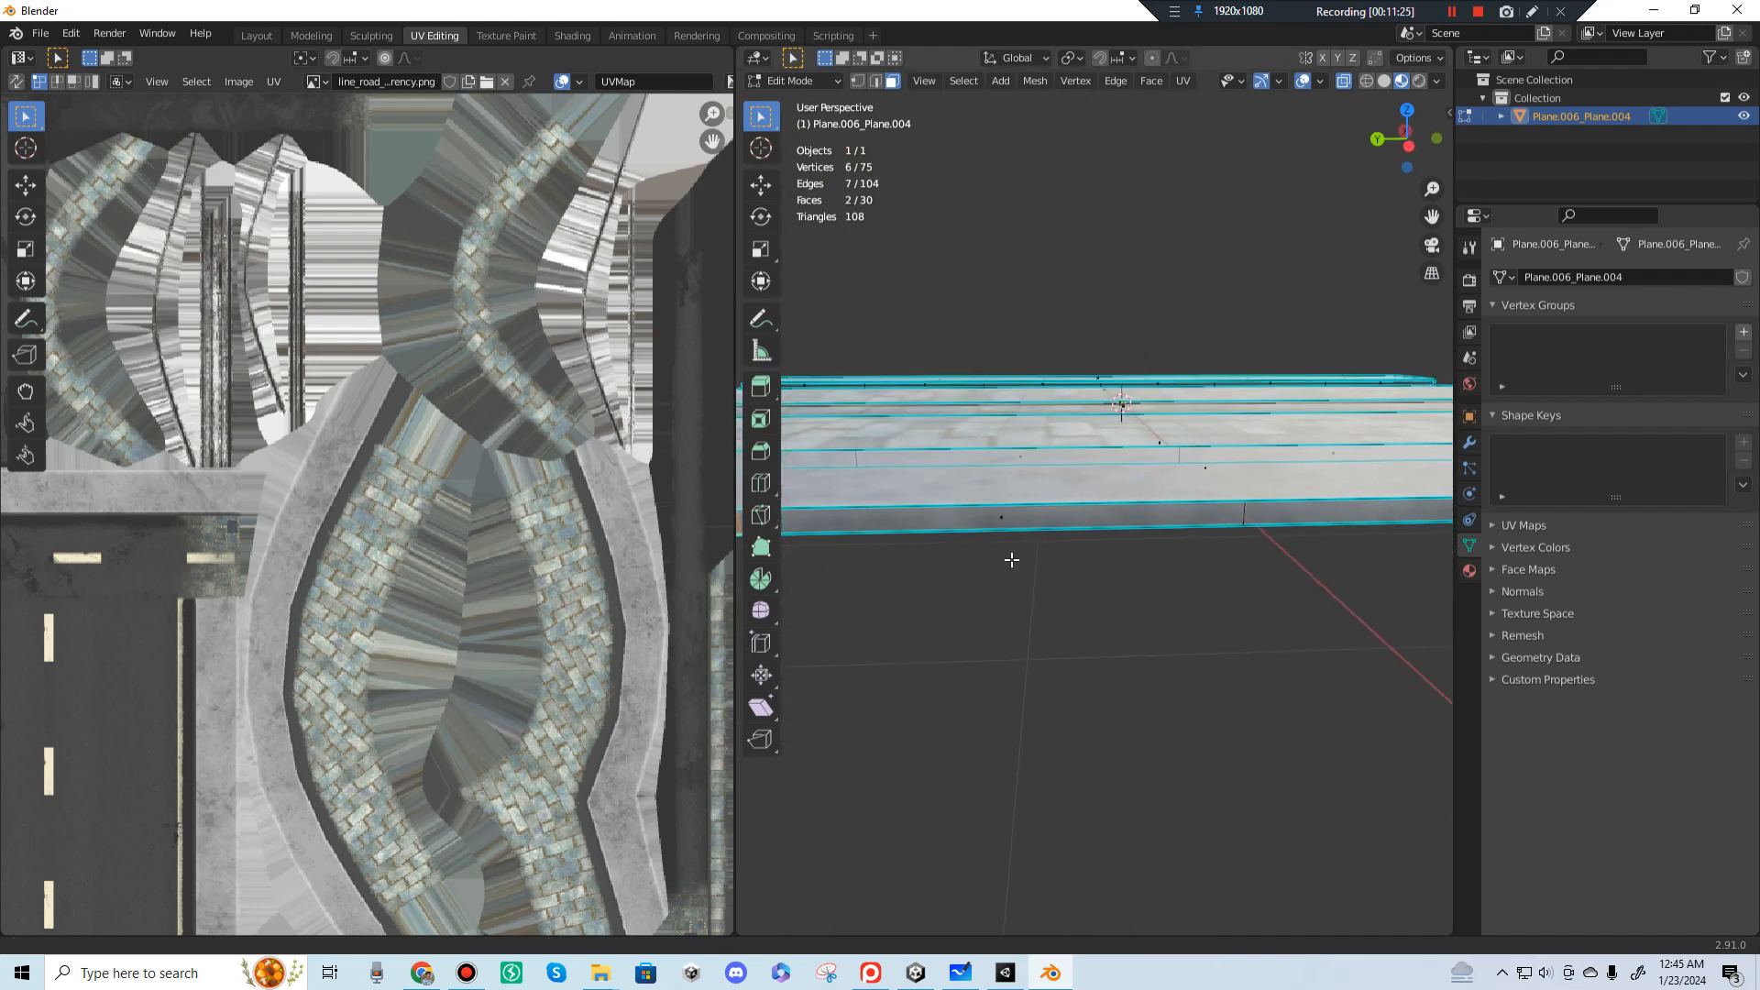
pyautogui.keyDown('shift'); pyautogui.click(1017, 528); pyautogui.keyUp('shift')
pyautogui.moveTo(1347, 636); pyautogui.dragTo(1277, 589, button='middle')
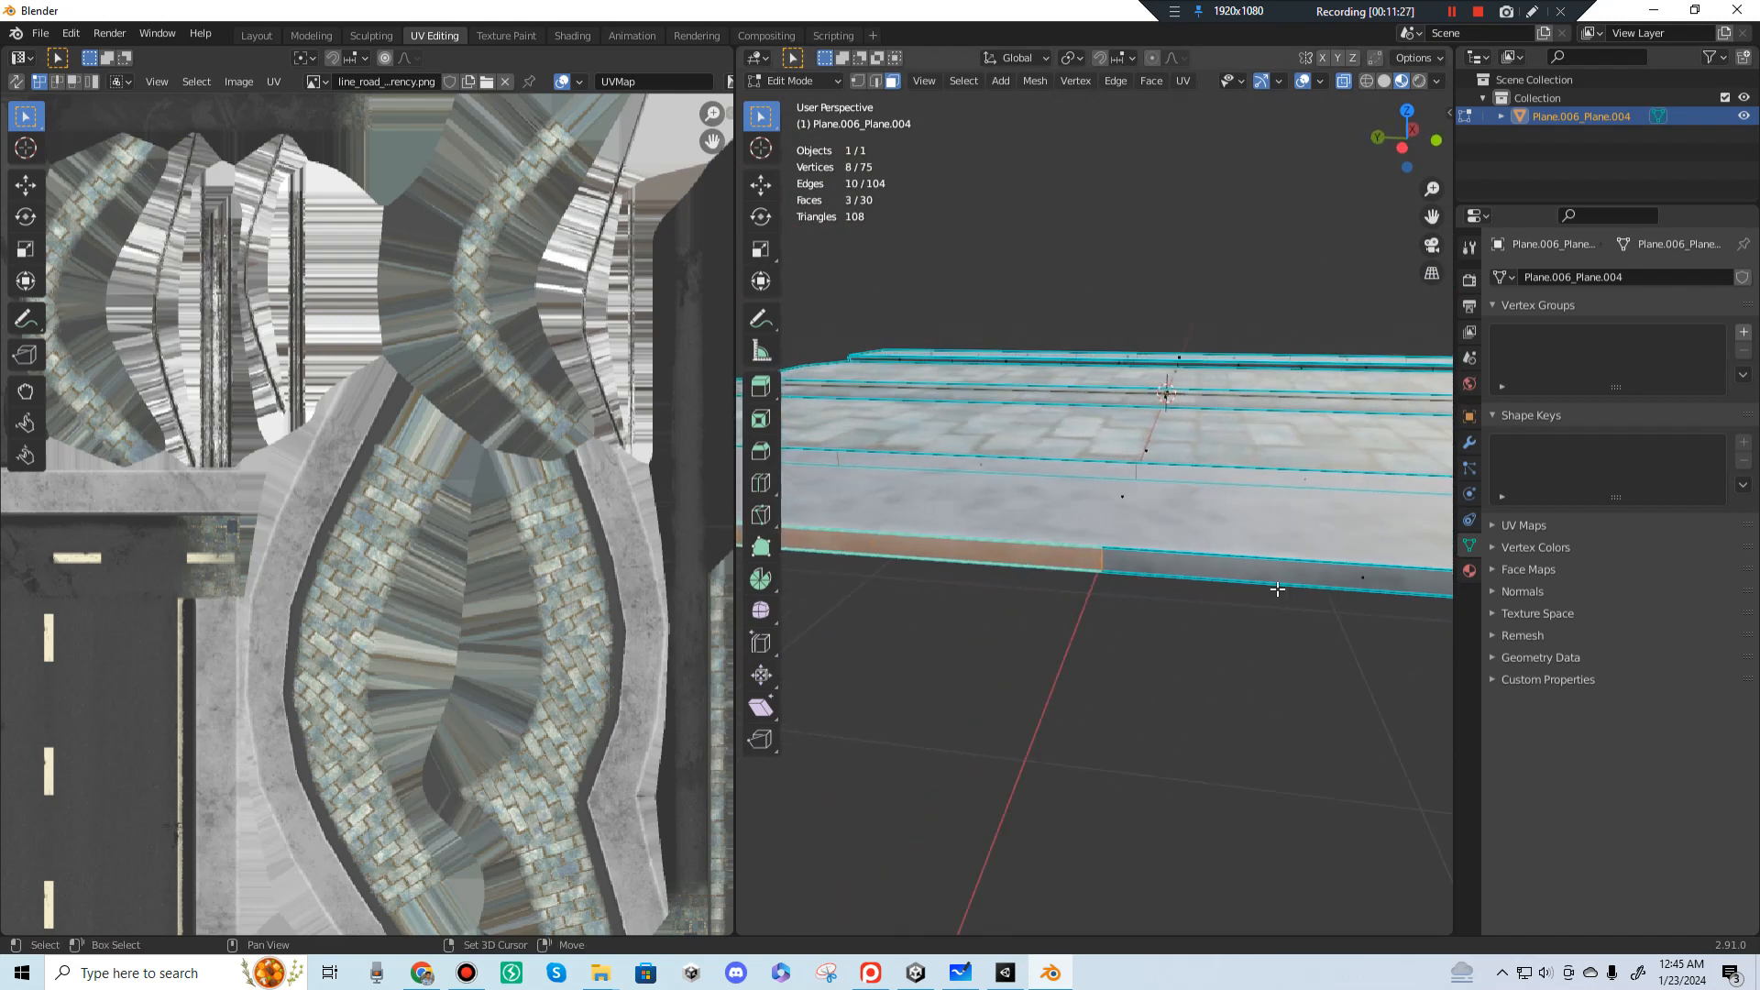
pyautogui.keyDown('shift'); pyautogui.click(1371, 586); pyautogui.keyUp('shift')
pyautogui.moveTo(1382, 605); pyautogui.dragTo(1245, 630, button='middle')
pyautogui.scroll(2, 1198, 597)
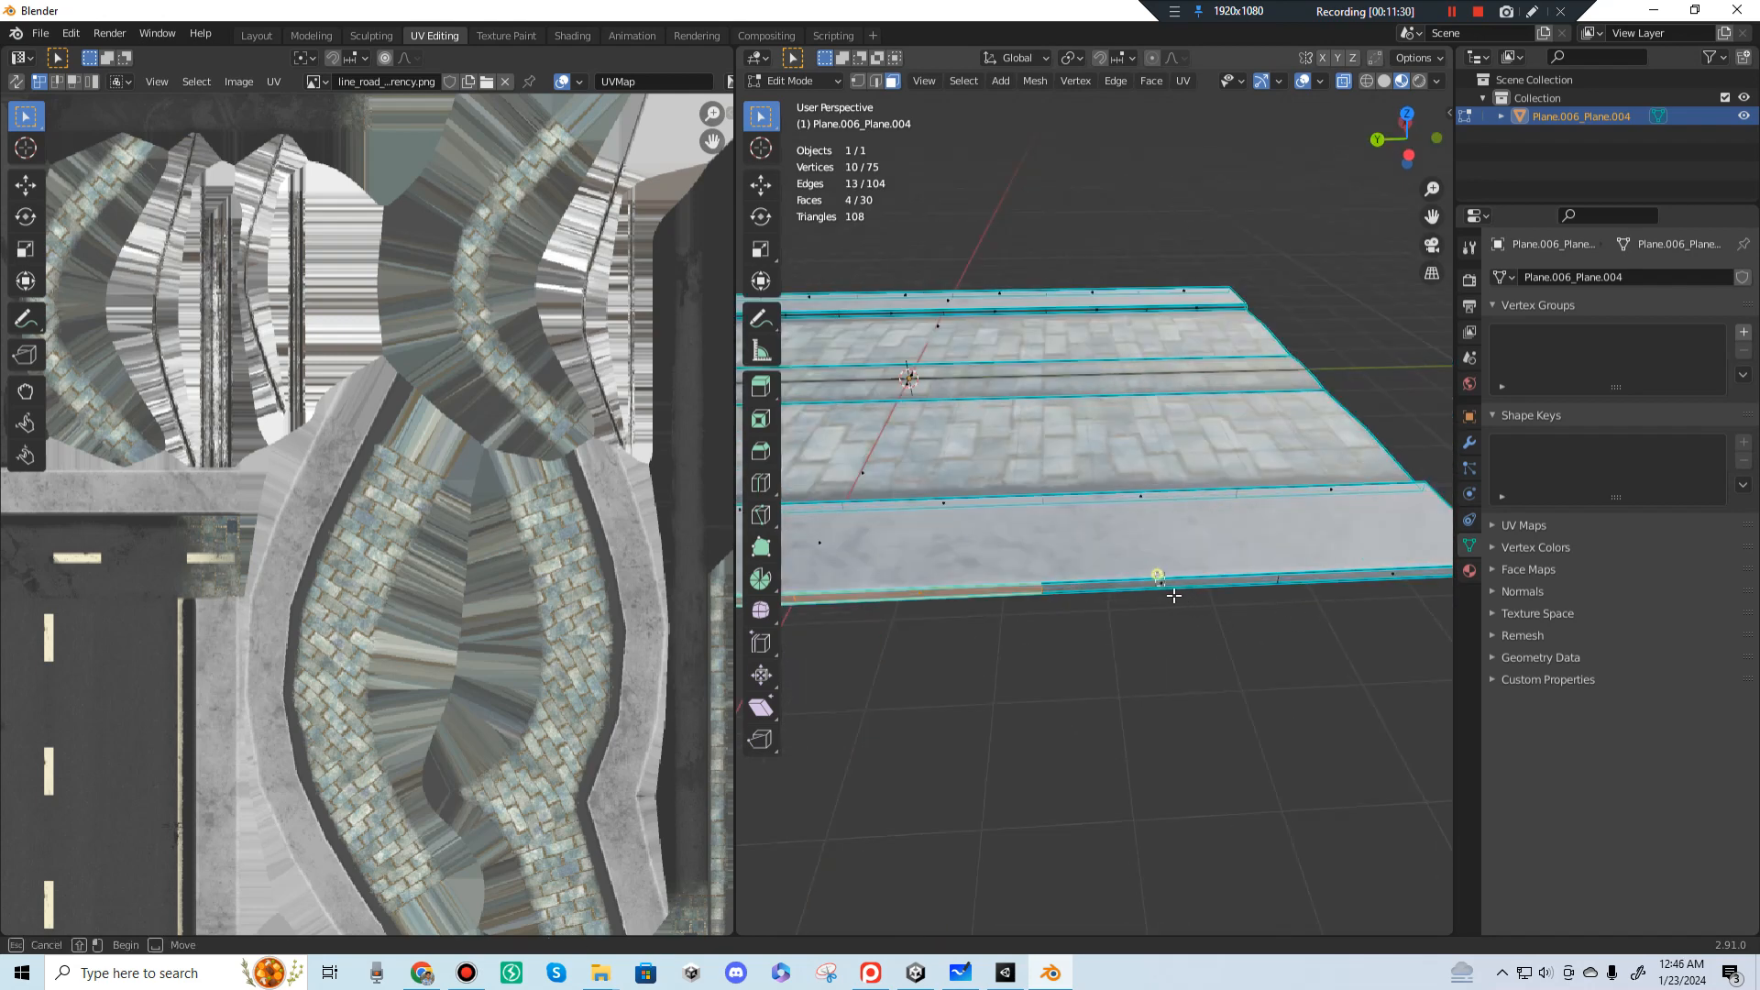
pyautogui.keyDown('shift'); pyautogui.click(1174, 588); pyautogui.keyUp('shift')
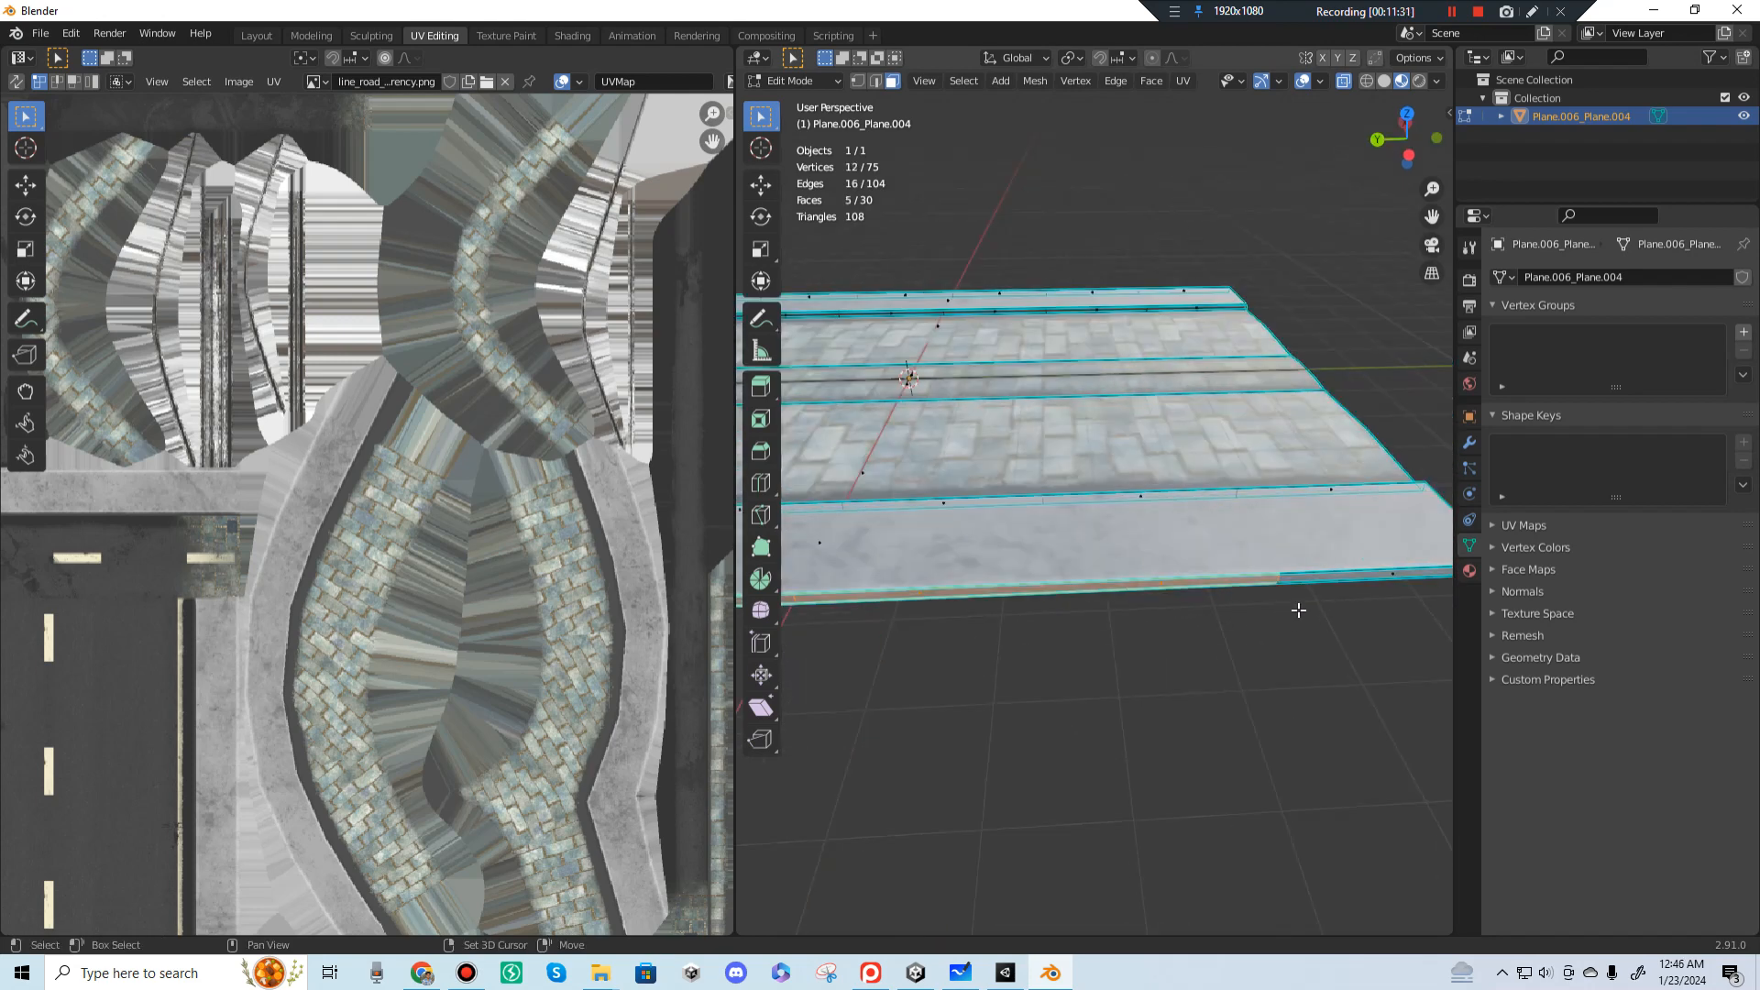
pyautogui.keyDown('shift'); pyautogui.click(1394, 589); pyautogui.keyUp('shift')
pyautogui.hotkey('ctrl', 'x')
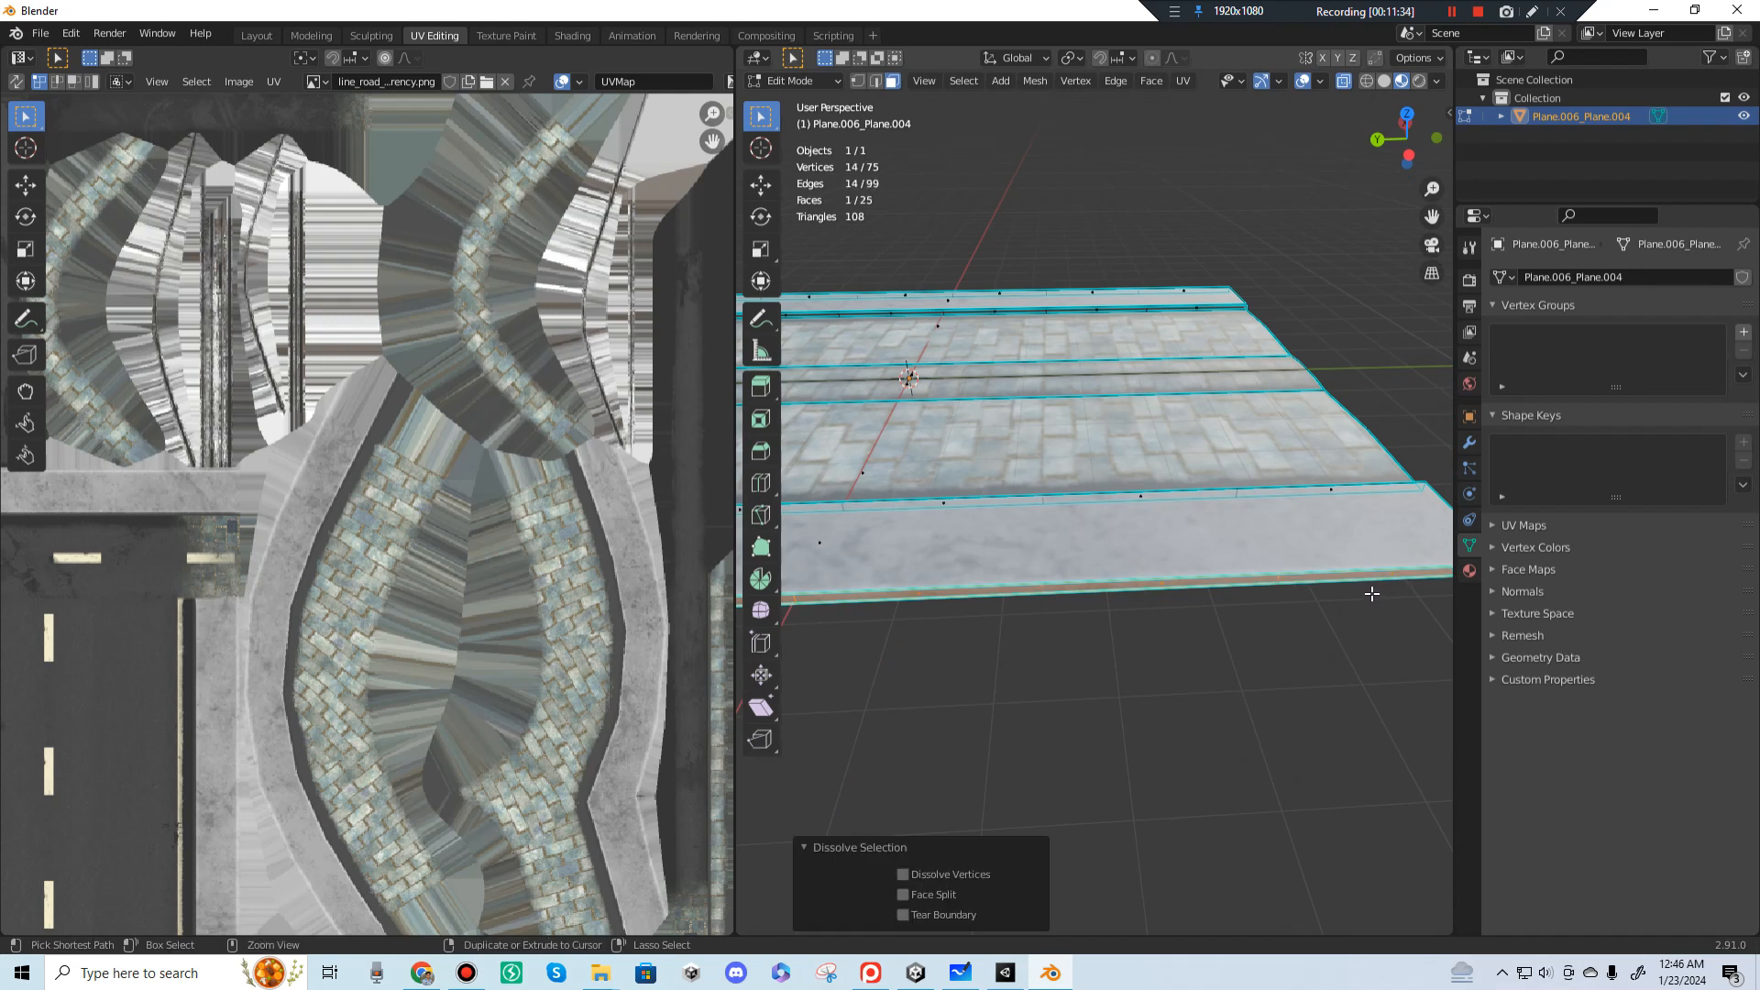
# Step: Clear the selection, select the six narrow faces along the same curb's inner side and dissolve them into one face
pyautogui.moveTo(1371, 597); pyautogui.dragTo(708, 628, button='middle')
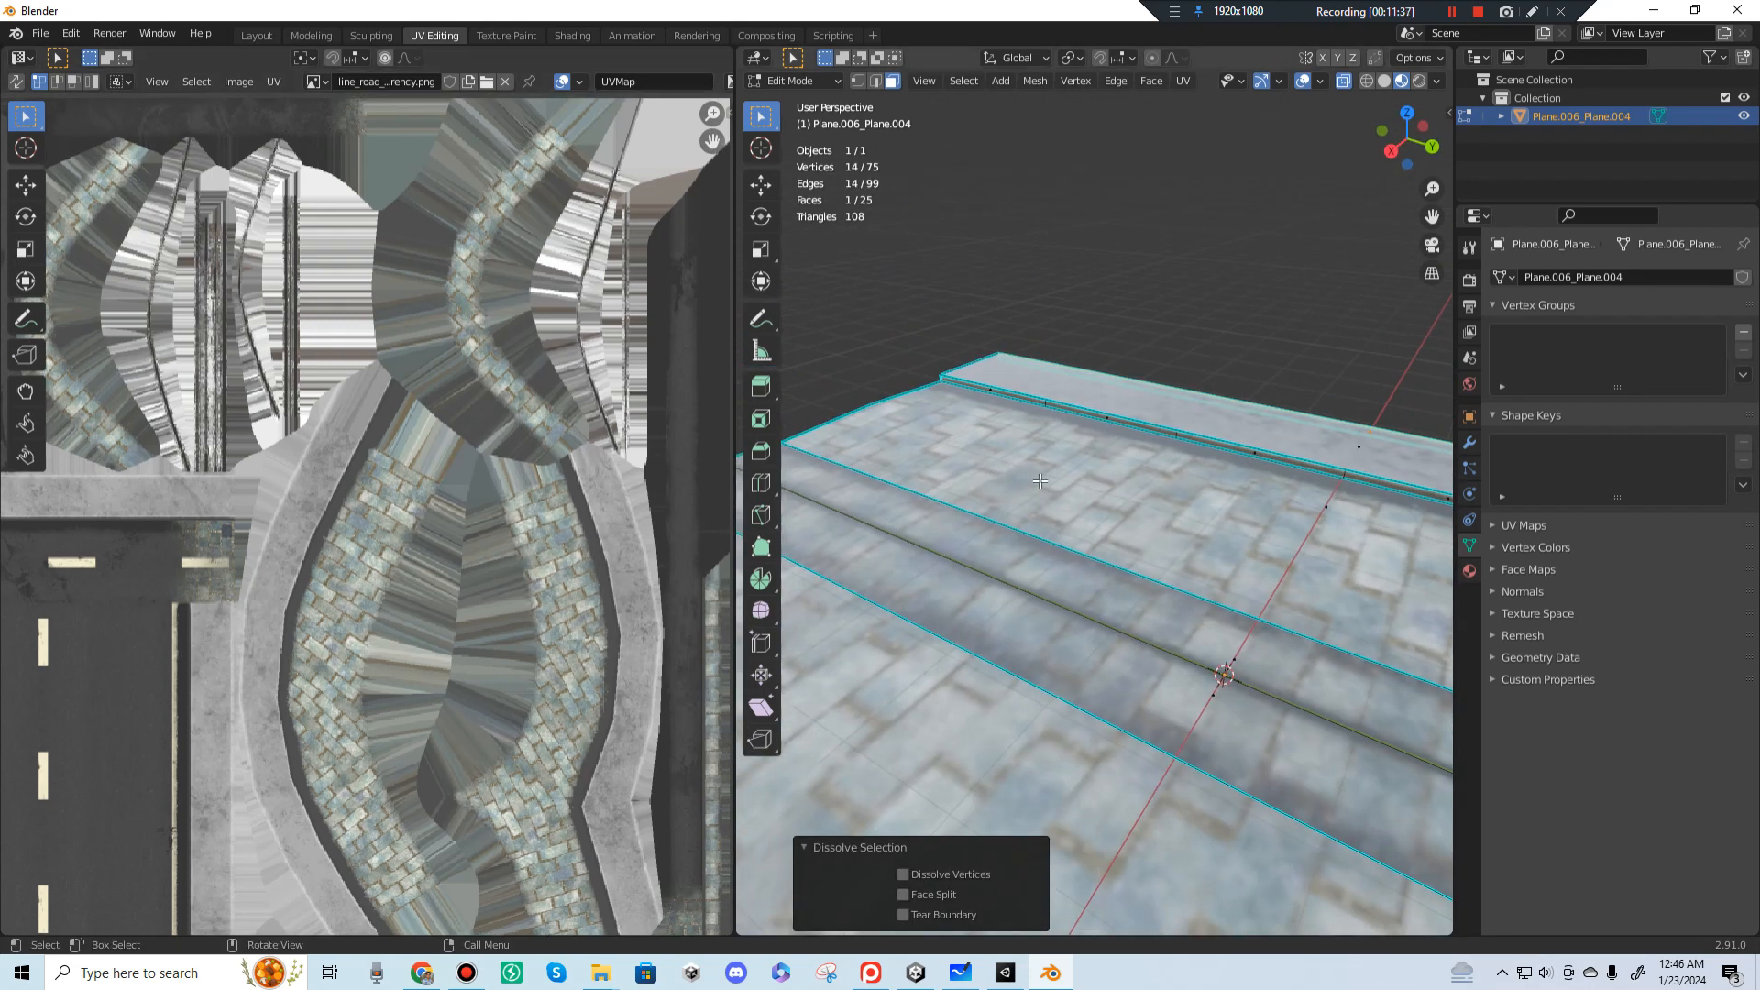
pyautogui.moveTo(1054, 550); pyautogui.dragTo(1000, 471, button='middle')
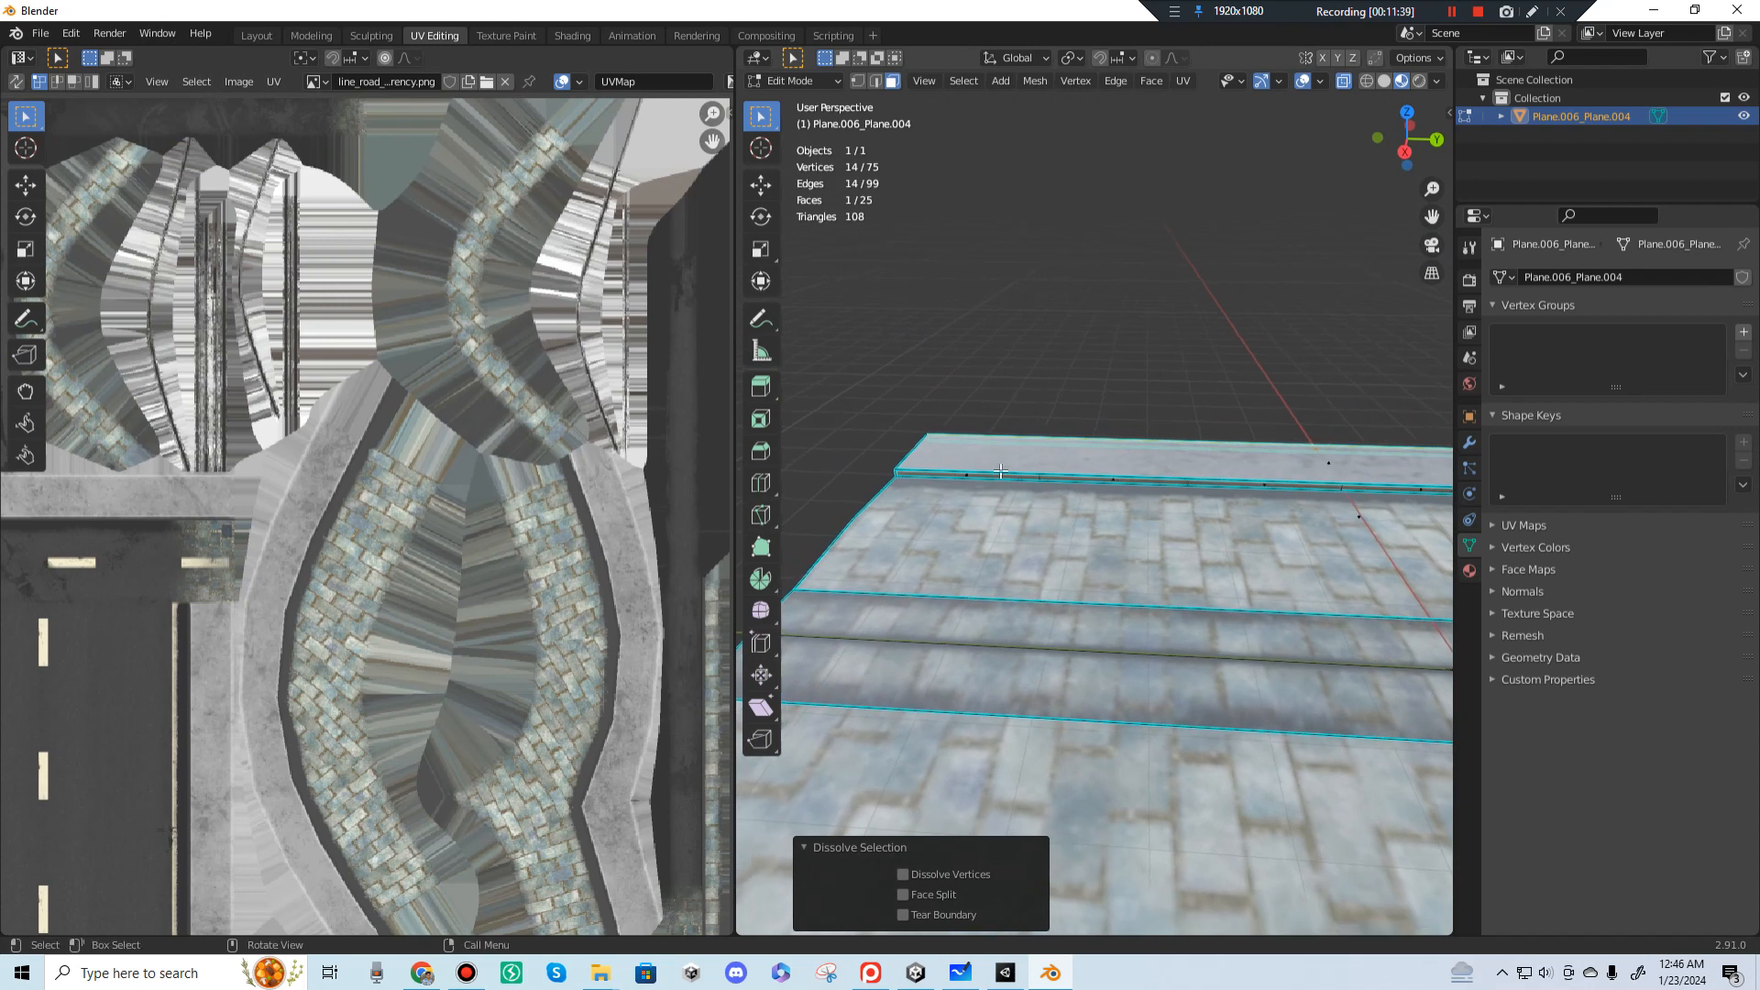
pyautogui.hotkey('alt', 'a')
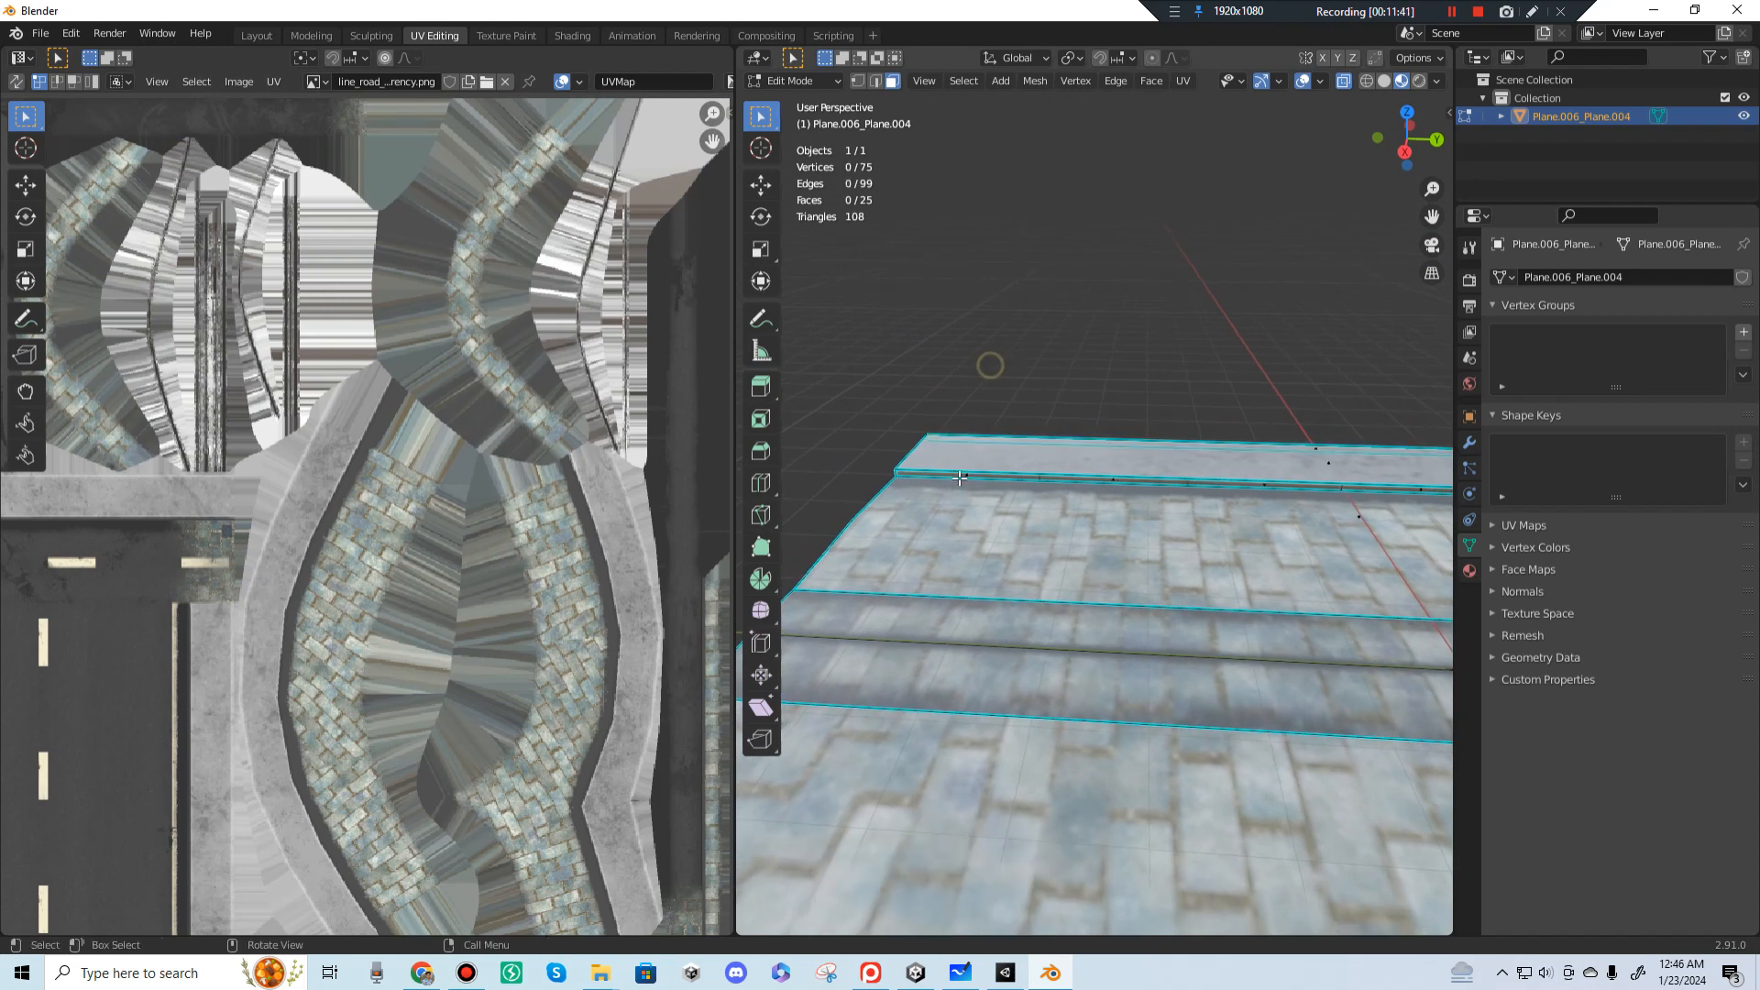
pyautogui.moveTo(1046, 504); pyautogui.dragTo(1345, 523)
pyautogui.keyDown('shift'); pyautogui.moveTo(1345, 523); pyautogui.dragTo(1031, 525, button='middle'); pyautogui.keyUp('shift')
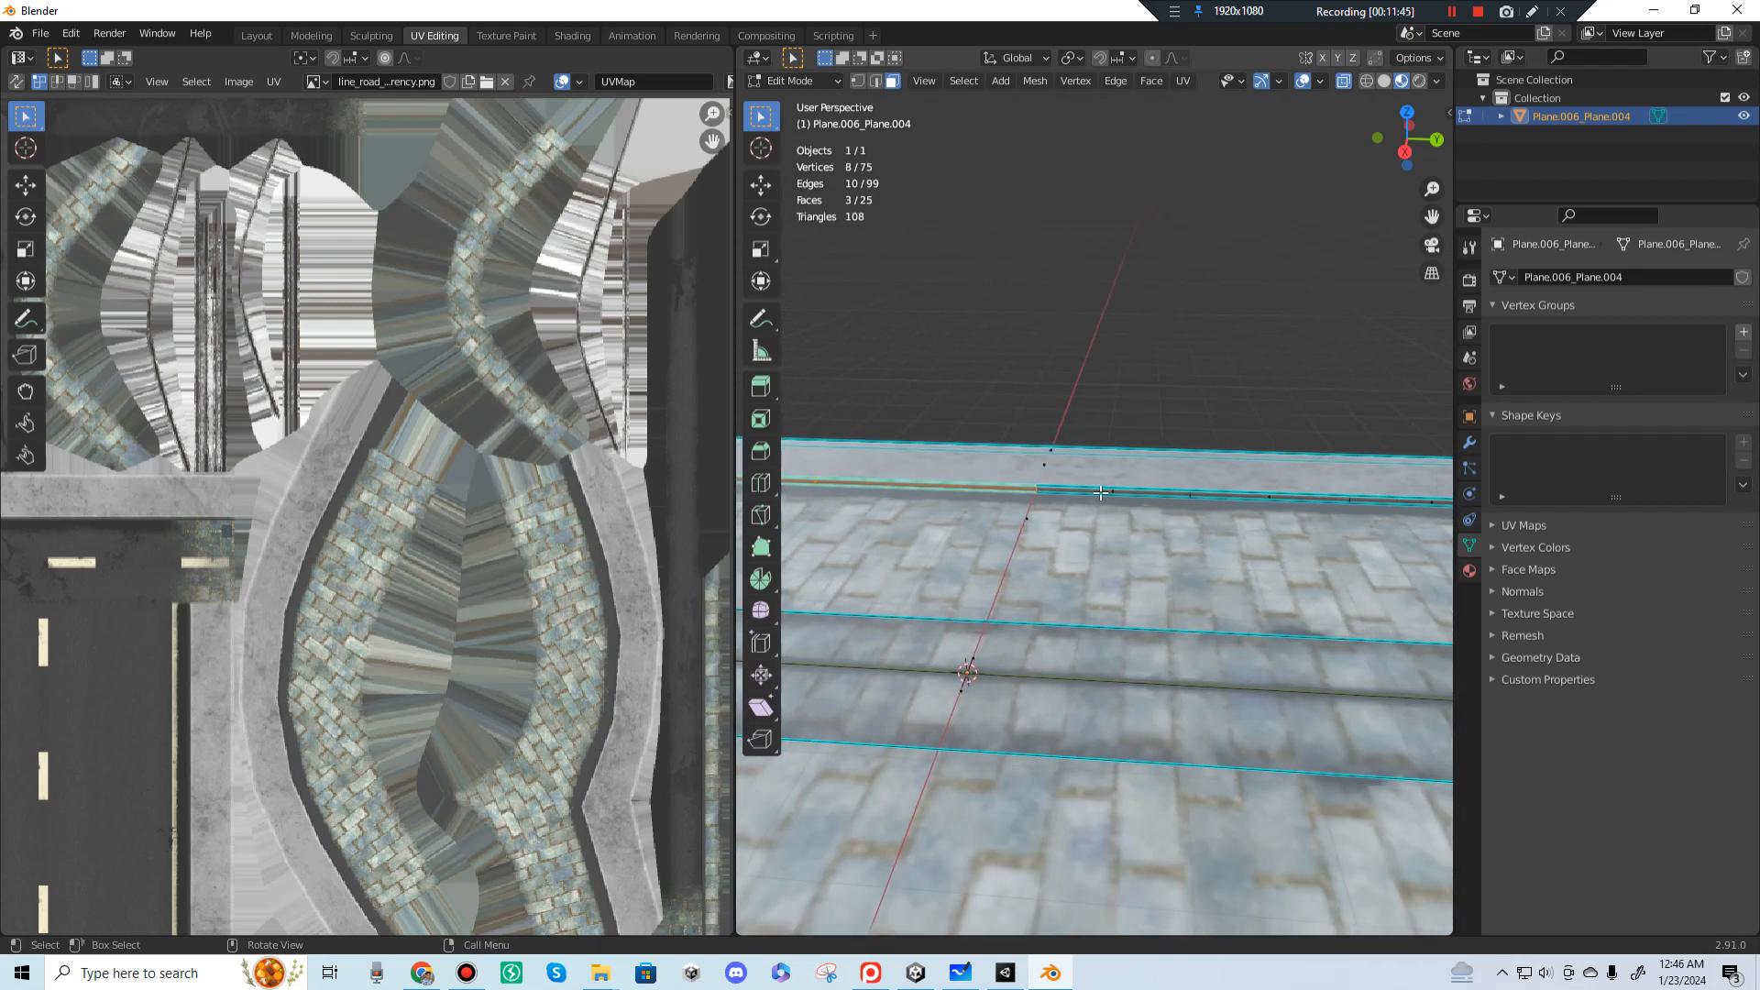
pyautogui.keyDown('shift'); pyautogui.moveTo(1094, 472); pyautogui.dragTo(1135, 506); pyautogui.keyUp('shift')
pyautogui.keyDown('shift'); pyautogui.click(1274, 502); pyautogui.keyUp('shift')
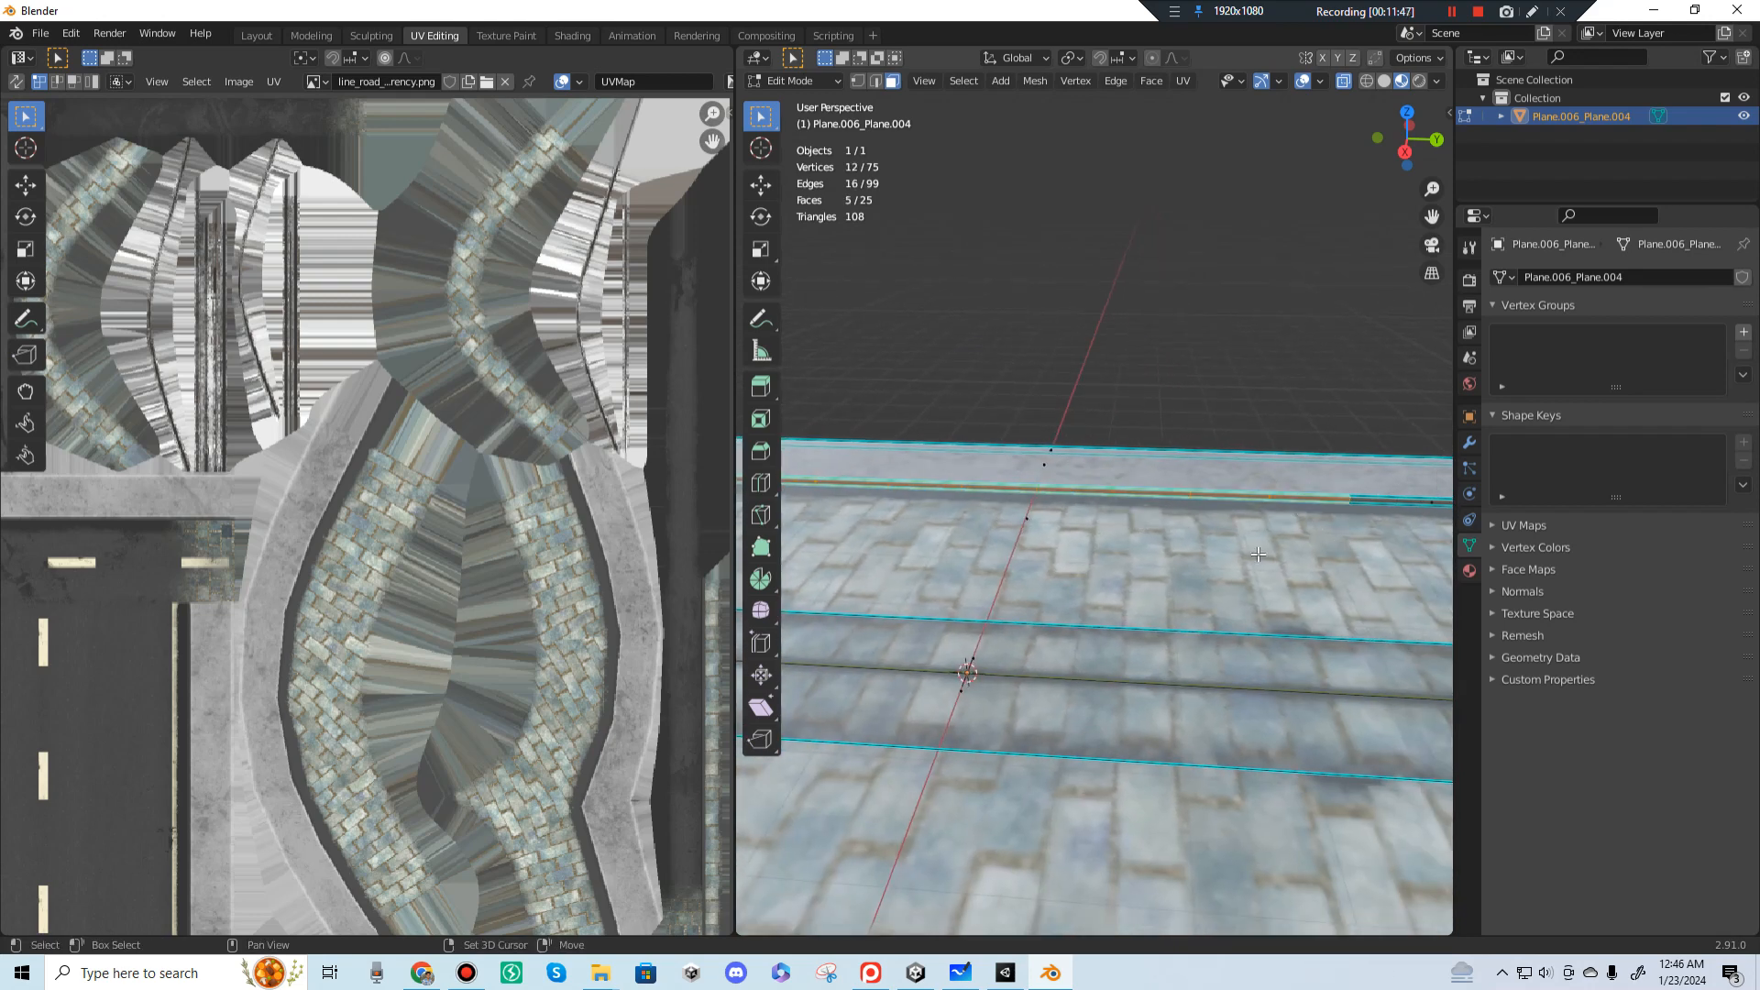
pyautogui.moveTo(1274, 504); pyautogui.dragTo(1154, 522, button='middle')
pyautogui.keyDown('shift'); pyautogui.moveTo(1223, 522); pyautogui.dragTo(1224, 537); pyautogui.keyUp('shift')
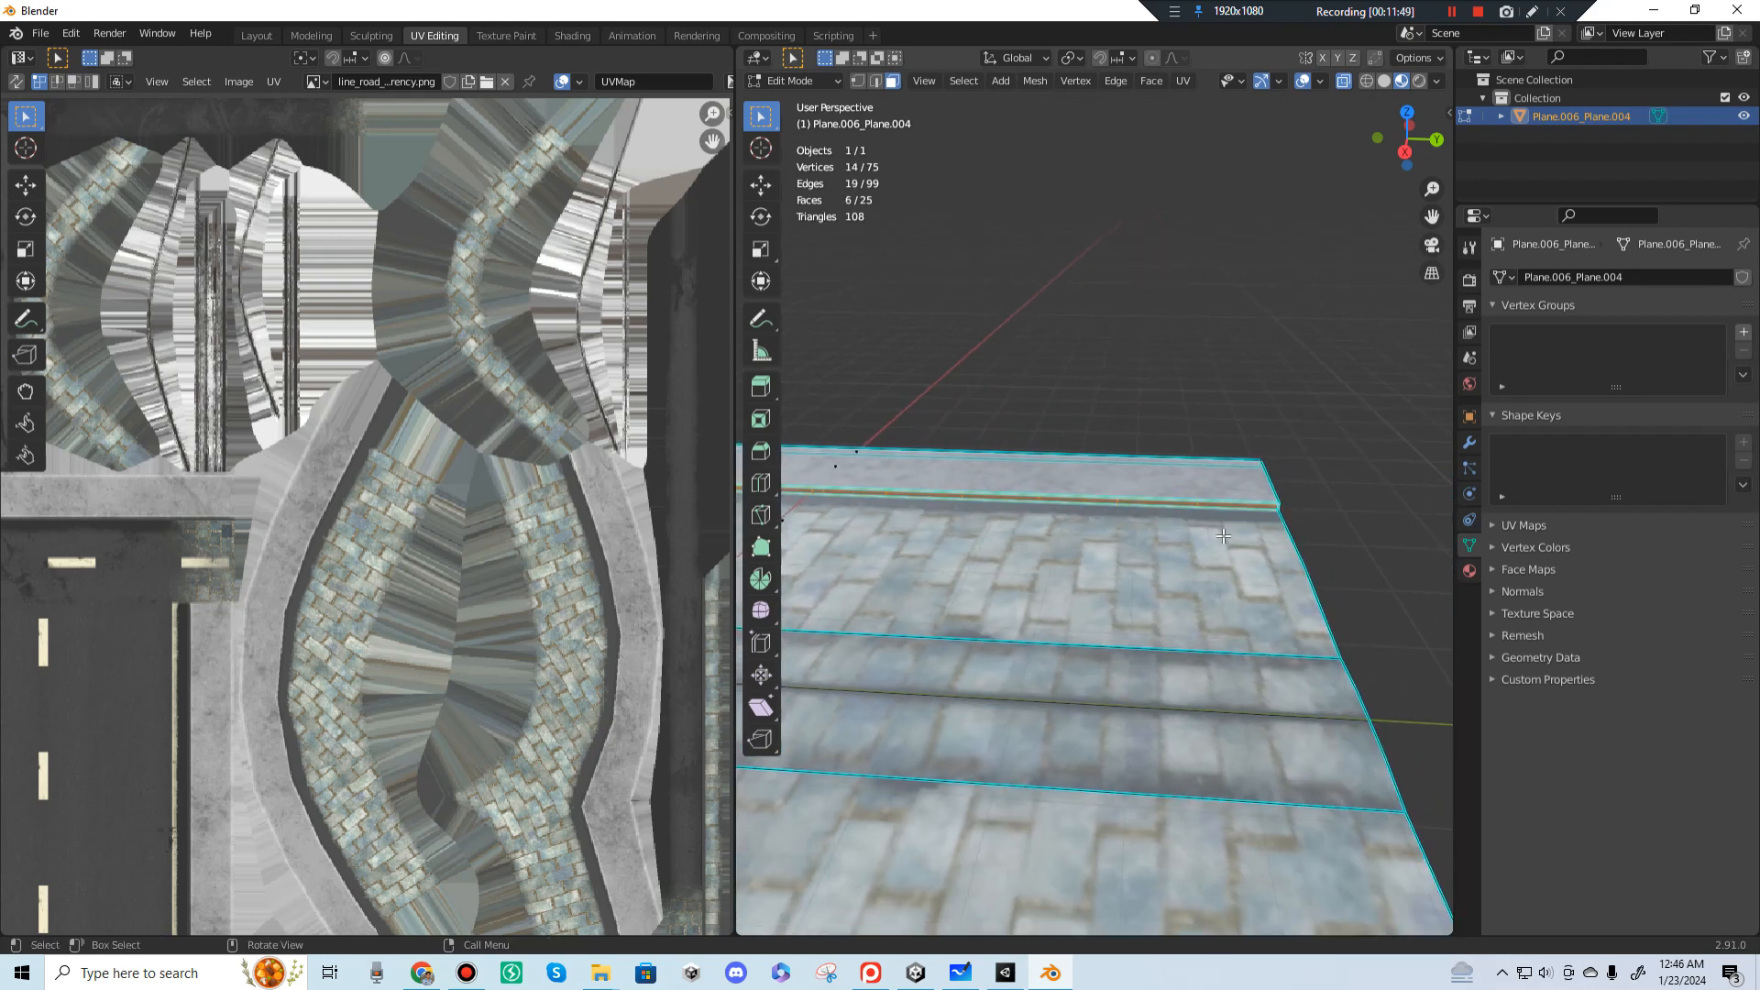
pyautogui.hotkey('ctrl', 'x')
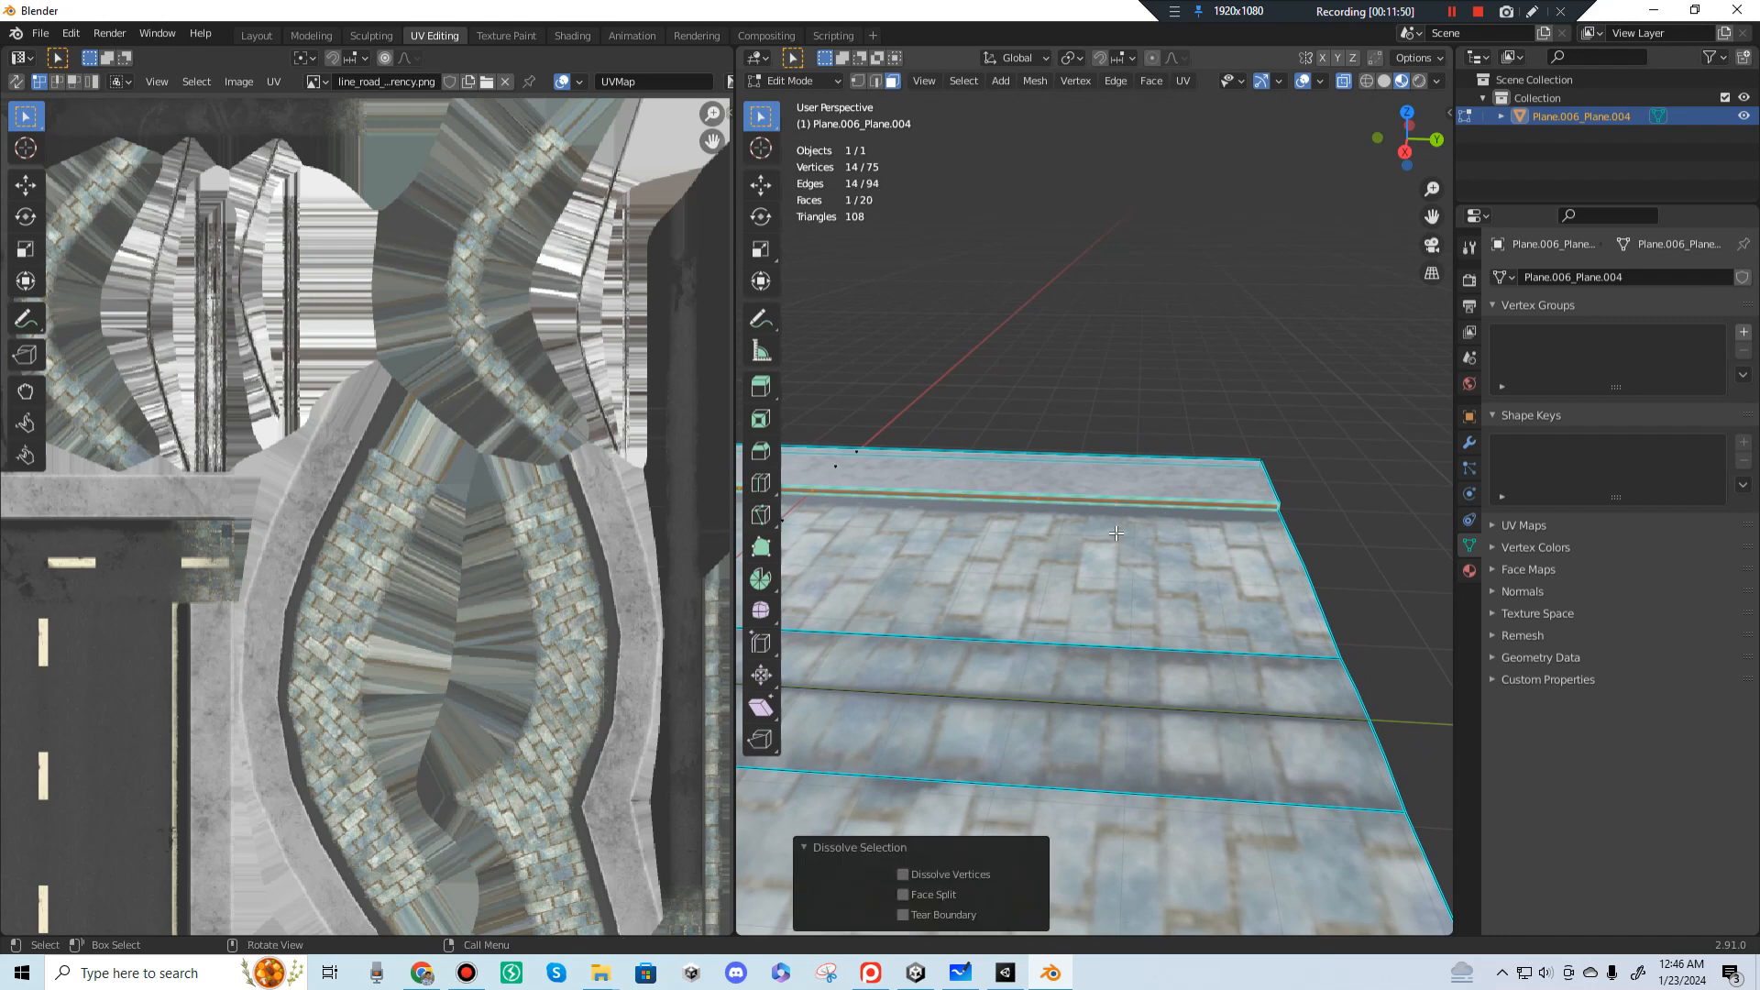
# Step: Deselect the corner vertices at both ends of the curb's inner face and dissolve the remaining intermediate vertices in vertex mode
pyautogui.moveTo(1116, 532); pyautogui.dragTo(853, 107, button='middle')
pyautogui.click(858, 81)
pyautogui.moveTo(917, 275); pyautogui.dragTo(1041, 502, button='middle')
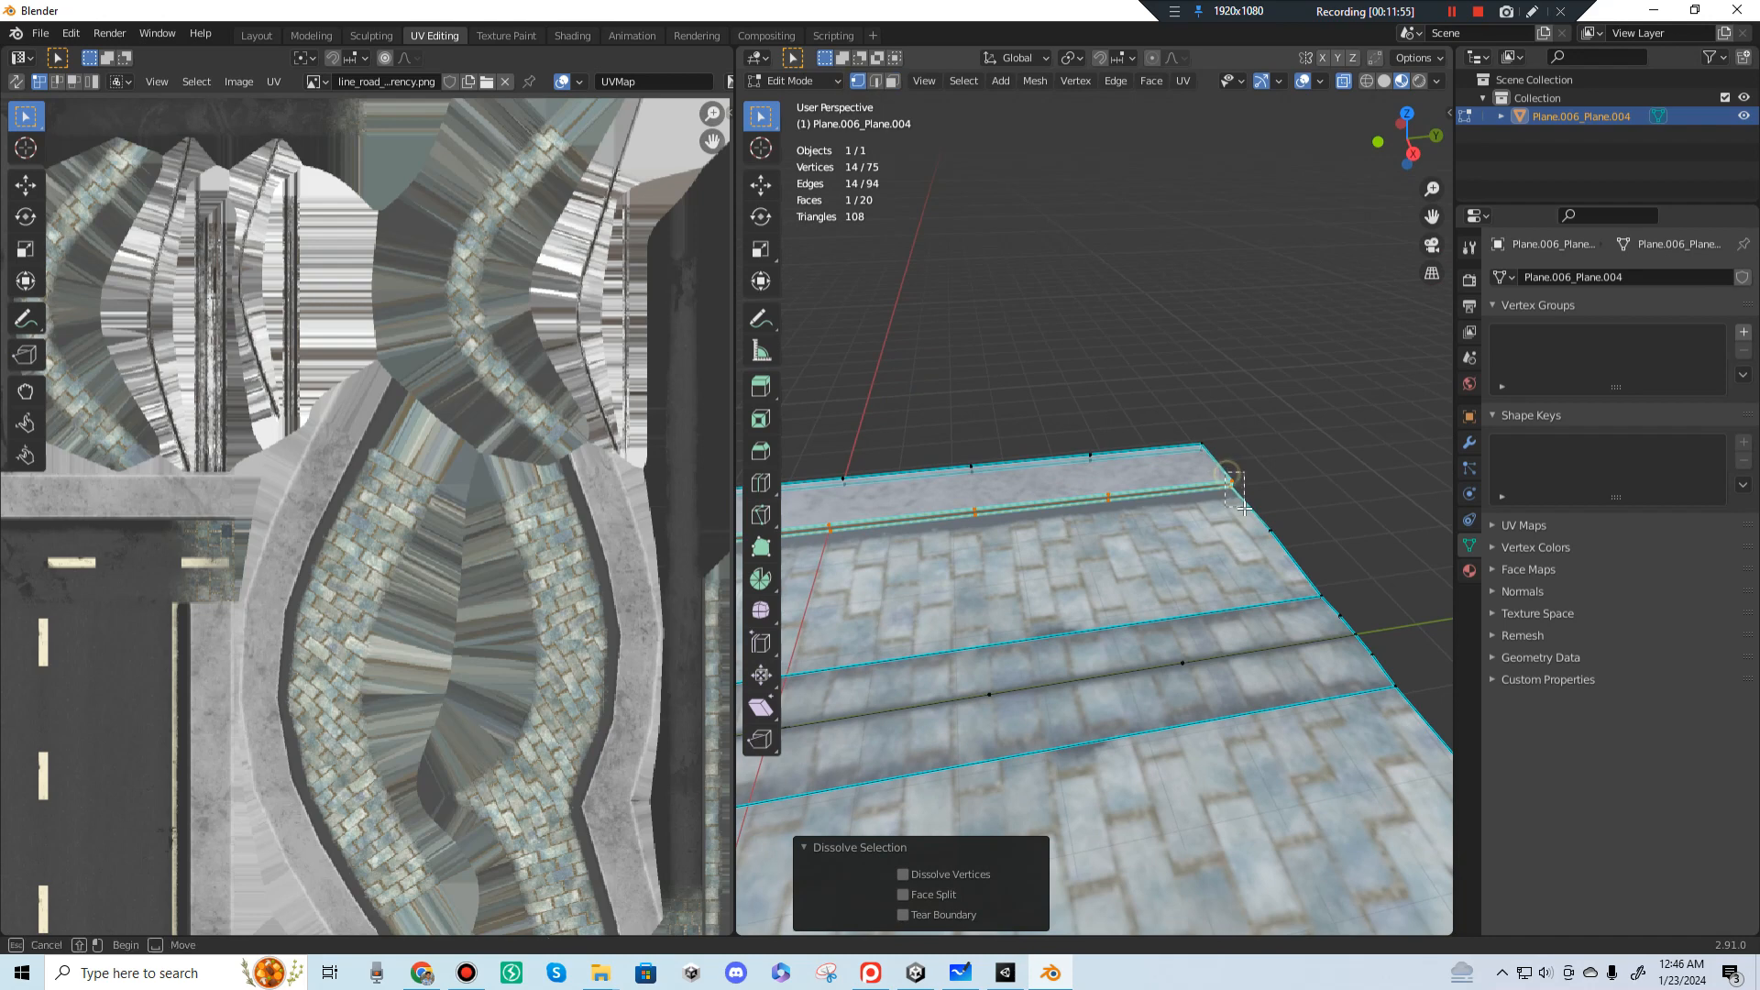
pyautogui.moveTo(1244, 507); pyautogui.dragTo(1213, 500)
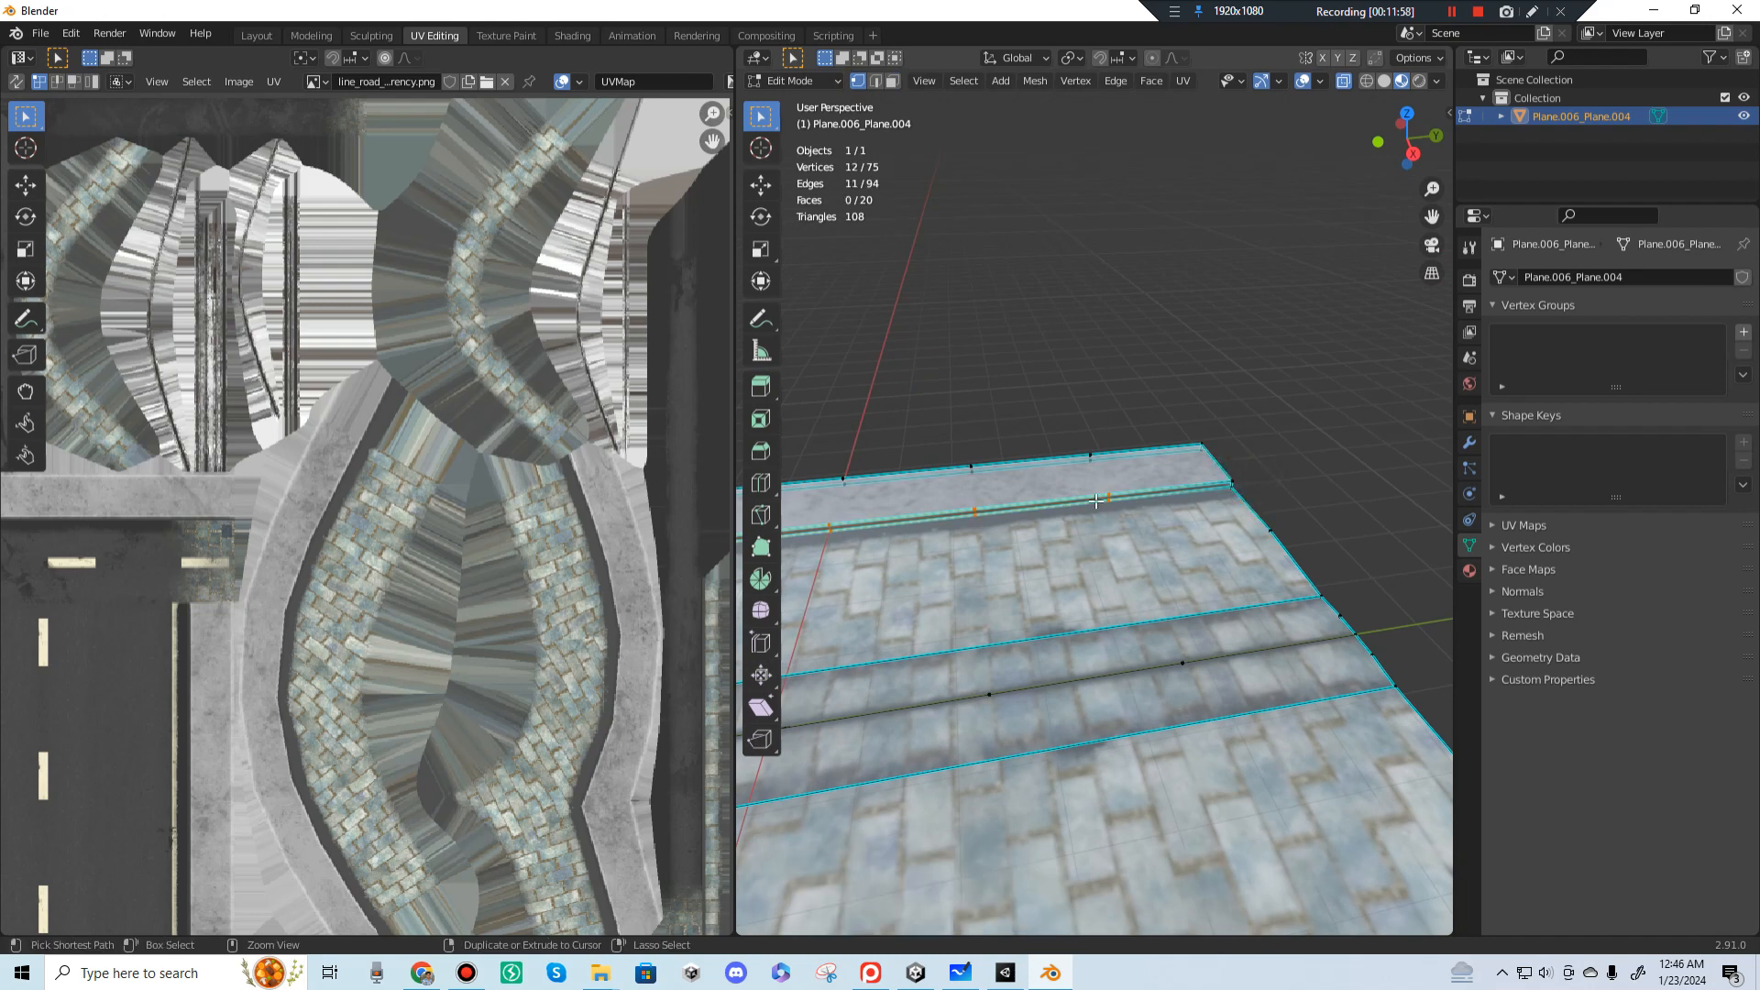
pyautogui.scroll(-1, 1022, 528)
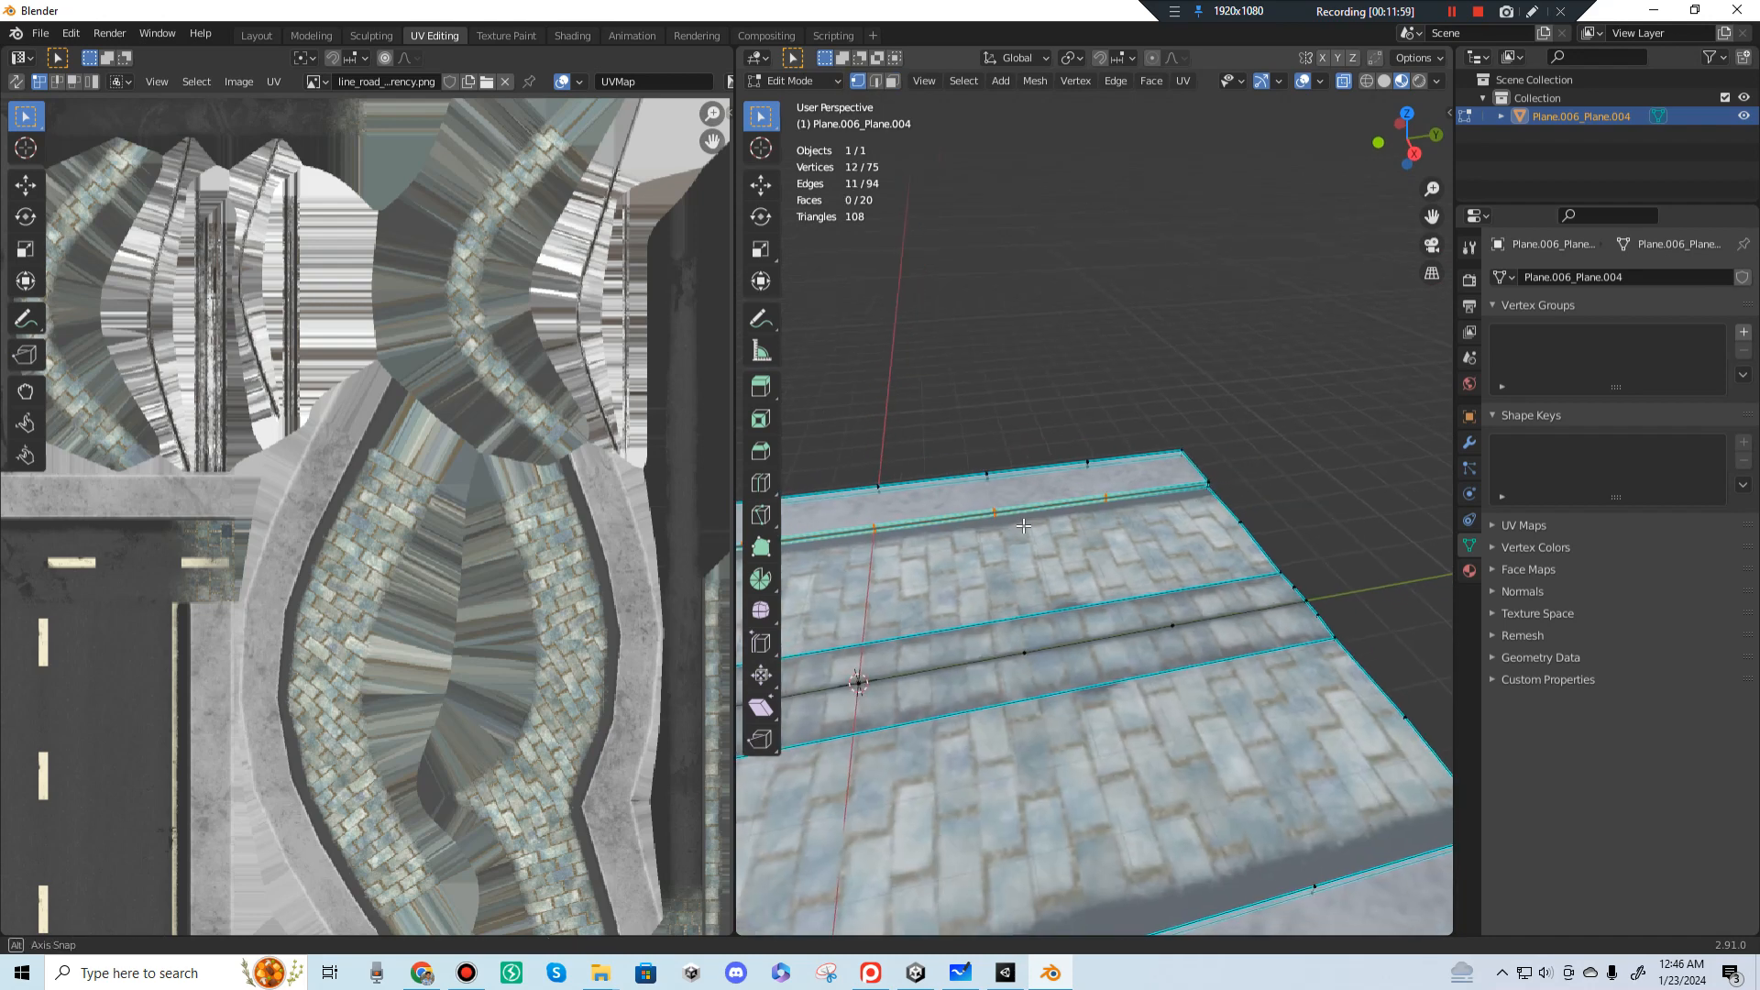
pyautogui.keyDown('shift'); pyautogui.moveTo(983, 530); pyautogui.dragTo(1448, 504, button='middle'); pyautogui.keyUp('shift')
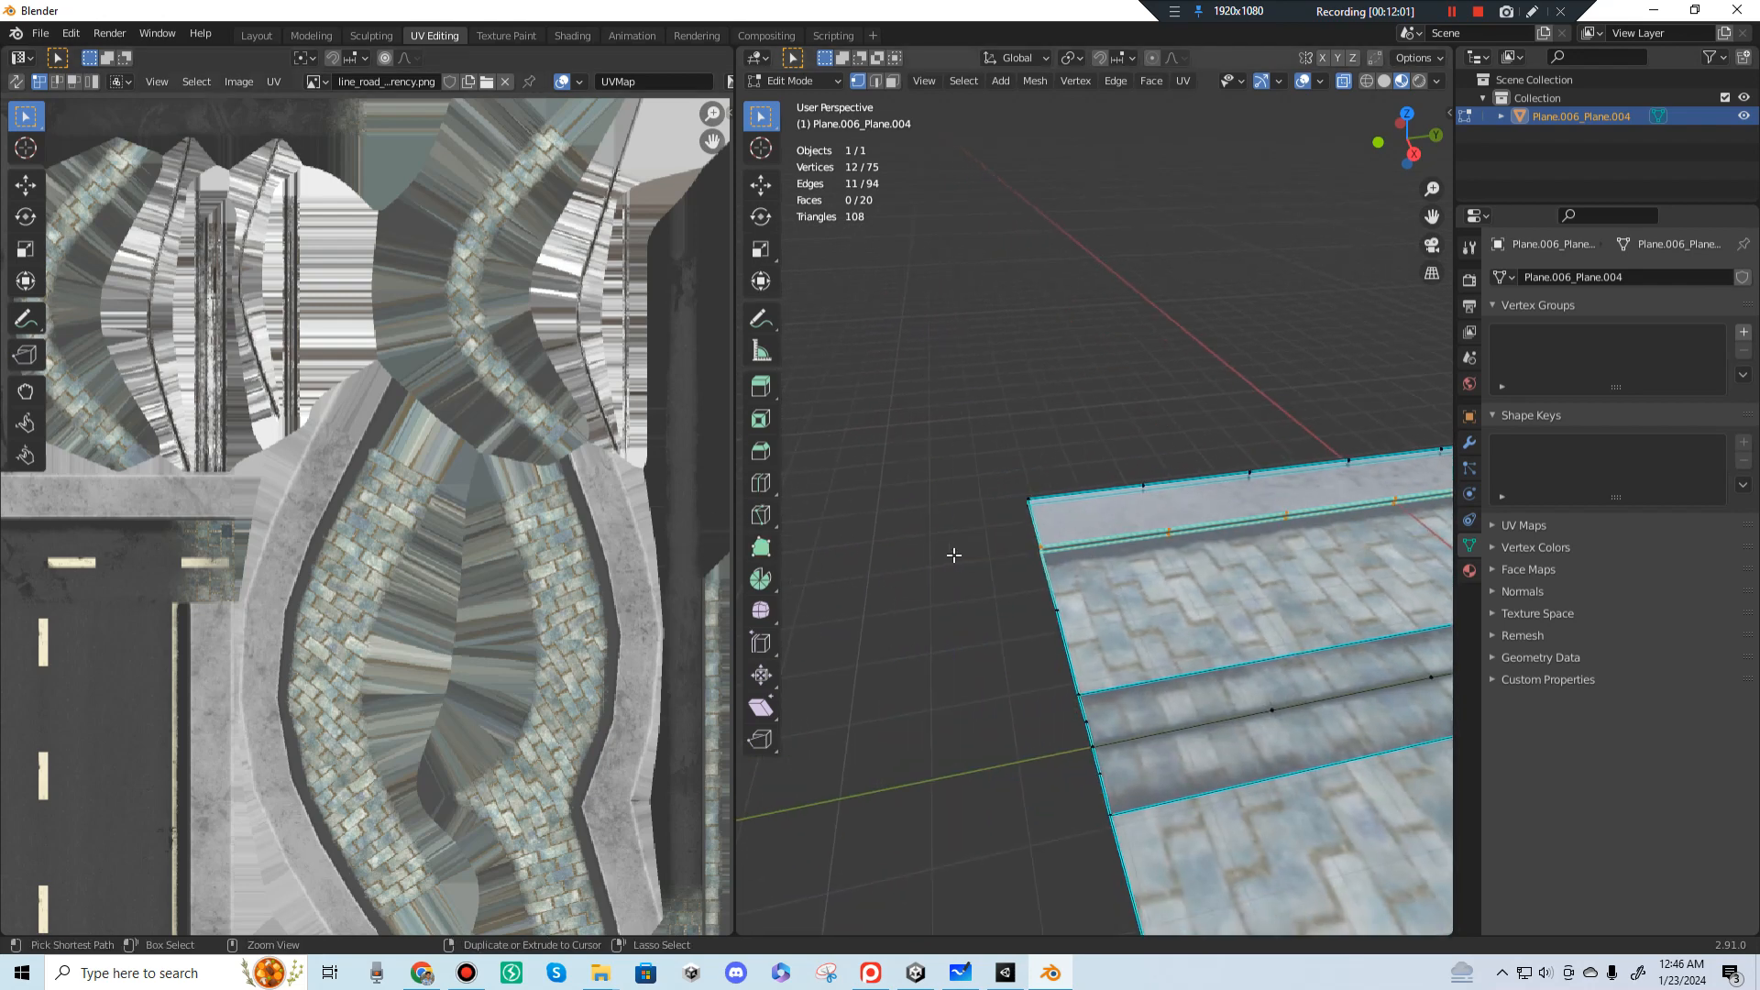
pyautogui.keyDown('ctrl'); pyautogui.moveTo(1025, 546); pyautogui.dragTo(1058, 567); pyautogui.keyUp('ctrl')
pyautogui.moveTo(1196, 515); pyautogui.dragTo(1195, 464, button='middle')
pyautogui.hotkey('ctrl', 'x')
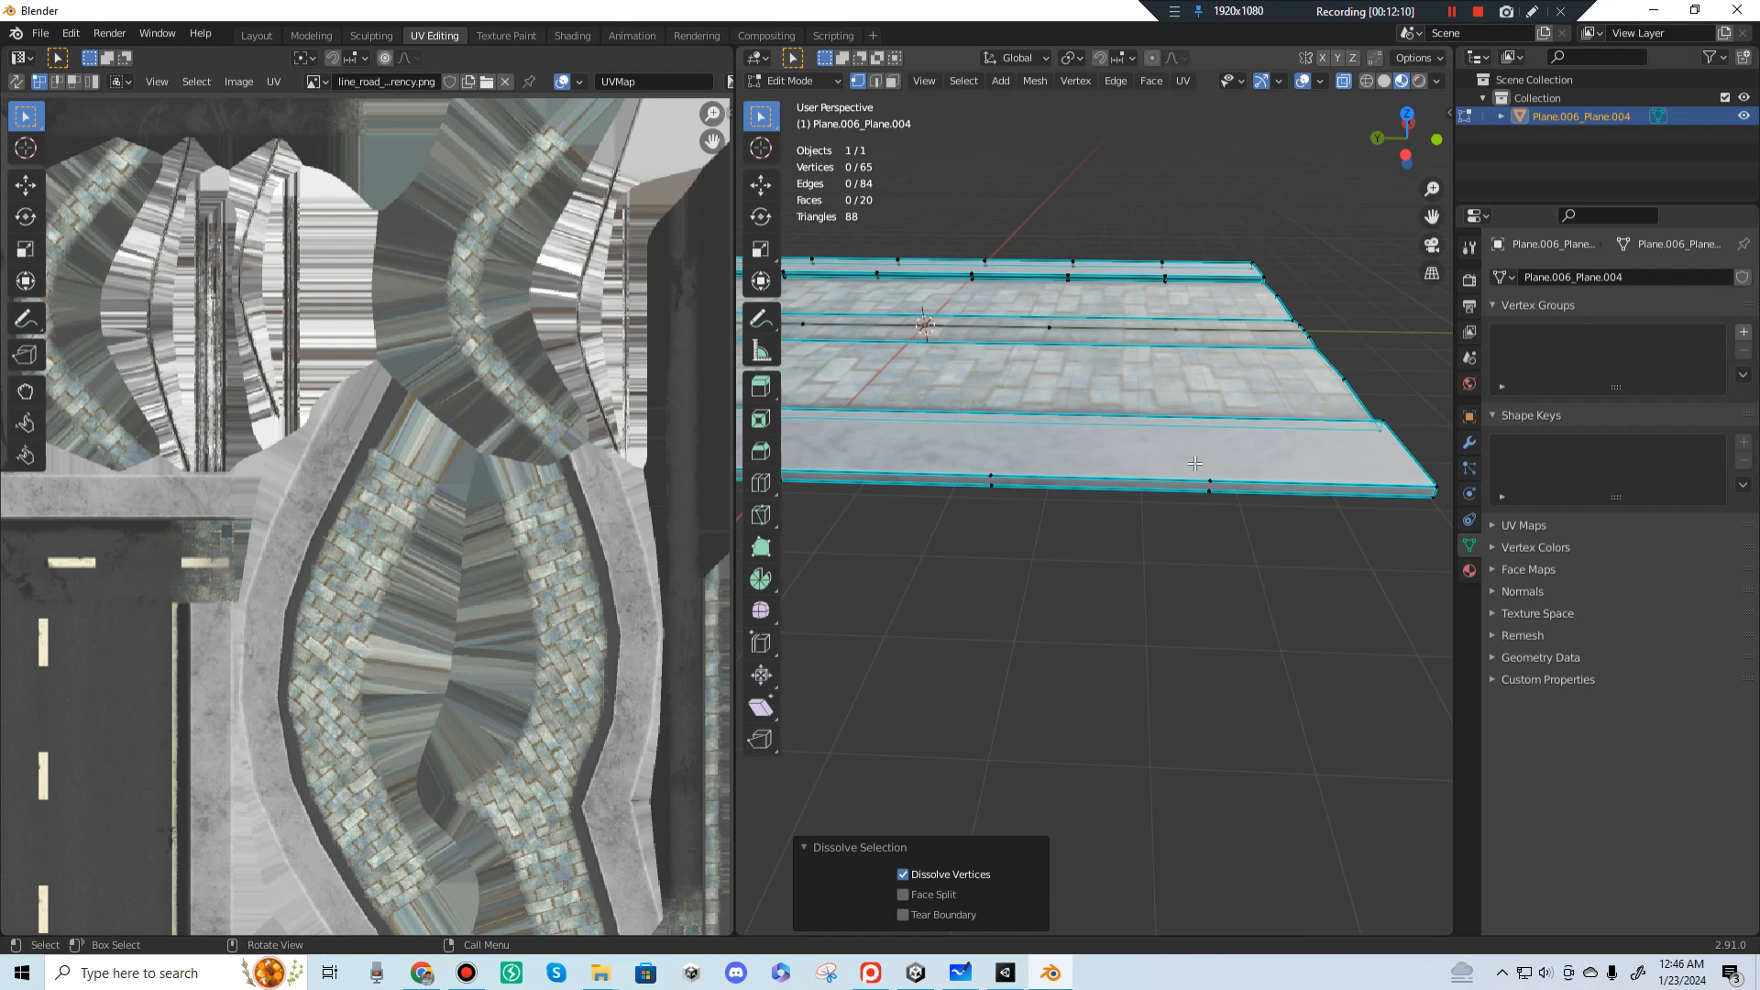
# Step: Select the five intermediate vertex pairs along the outer side of the curb and dissolve them
pyautogui.moveTo(1196, 464); pyautogui.dragTo(1230, 510)
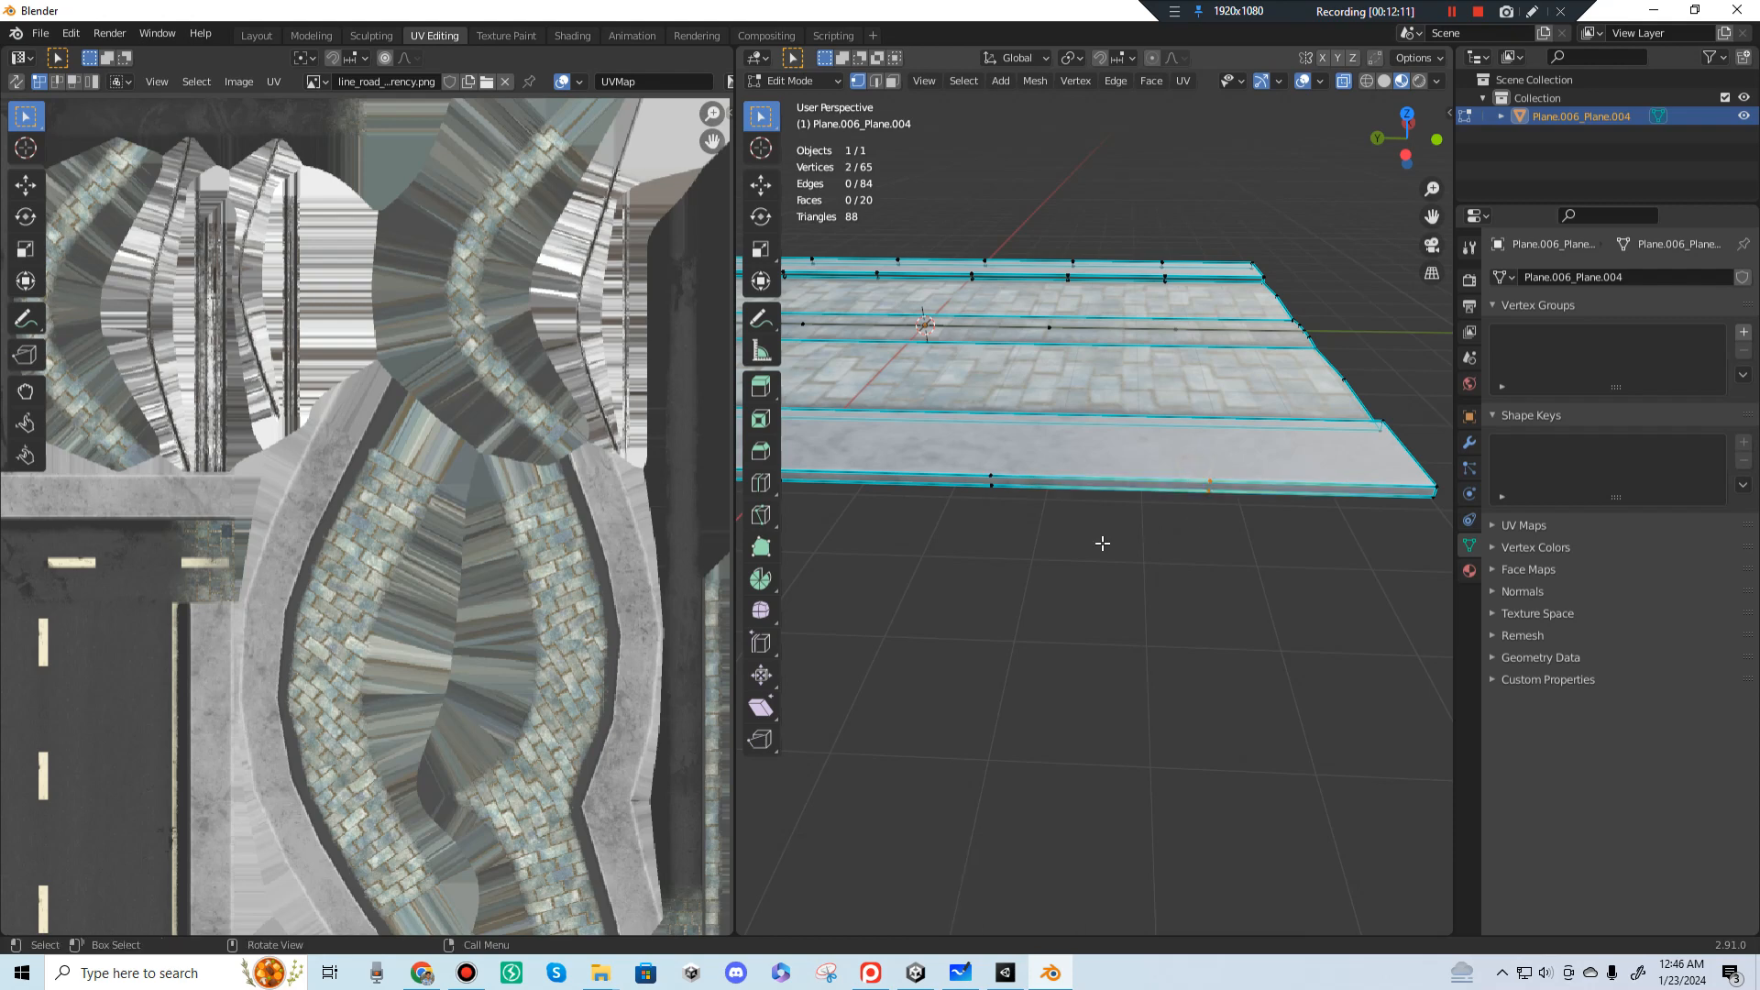
pyautogui.keyDown('shift'); pyautogui.moveTo(1100, 546); pyautogui.dragTo(1177, 567, button='middle'); pyautogui.keyUp('shift')
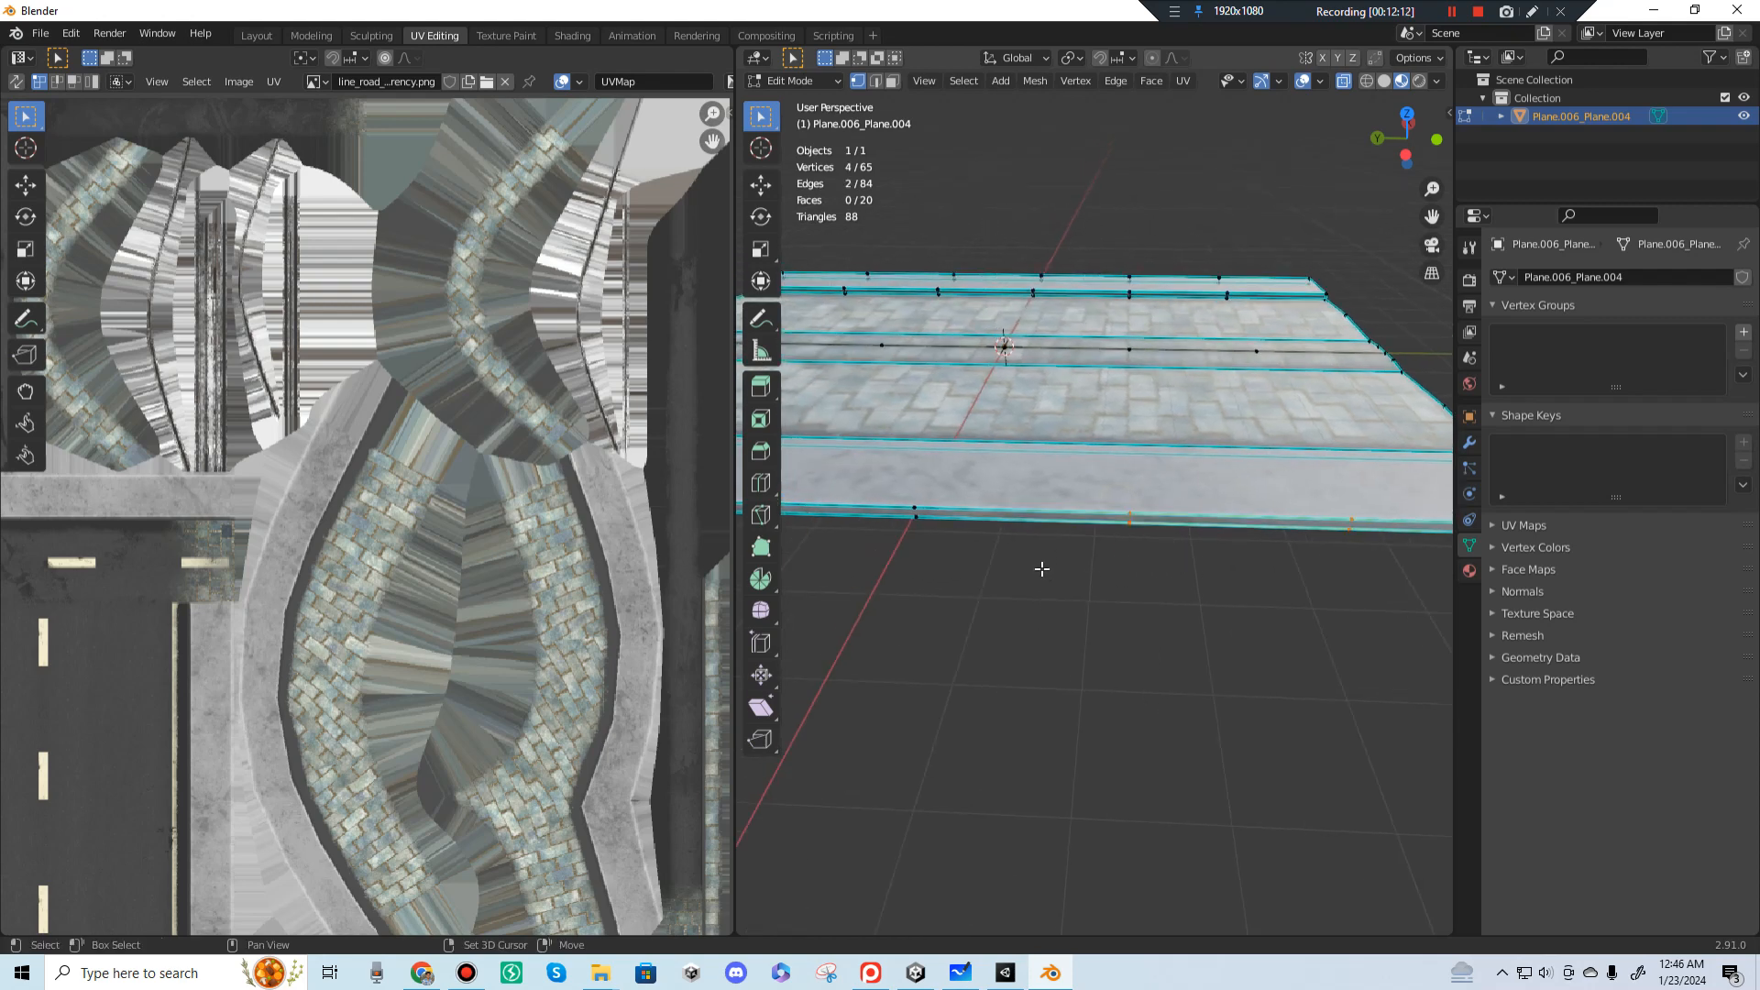
pyautogui.keyDown('shift'); pyautogui.moveTo(1042, 568); pyautogui.dragTo(1279, 600, button='middle'); pyautogui.keyUp('shift')
pyautogui.keyDown('shift'); pyautogui.moveTo(1093, 515); pyautogui.dragTo(1148, 584); pyautogui.keyUp('shift')
pyautogui.keyDown('shift'); pyautogui.moveTo(882, 509); pyautogui.dragTo(921, 577); pyautogui.keyUp('shift')
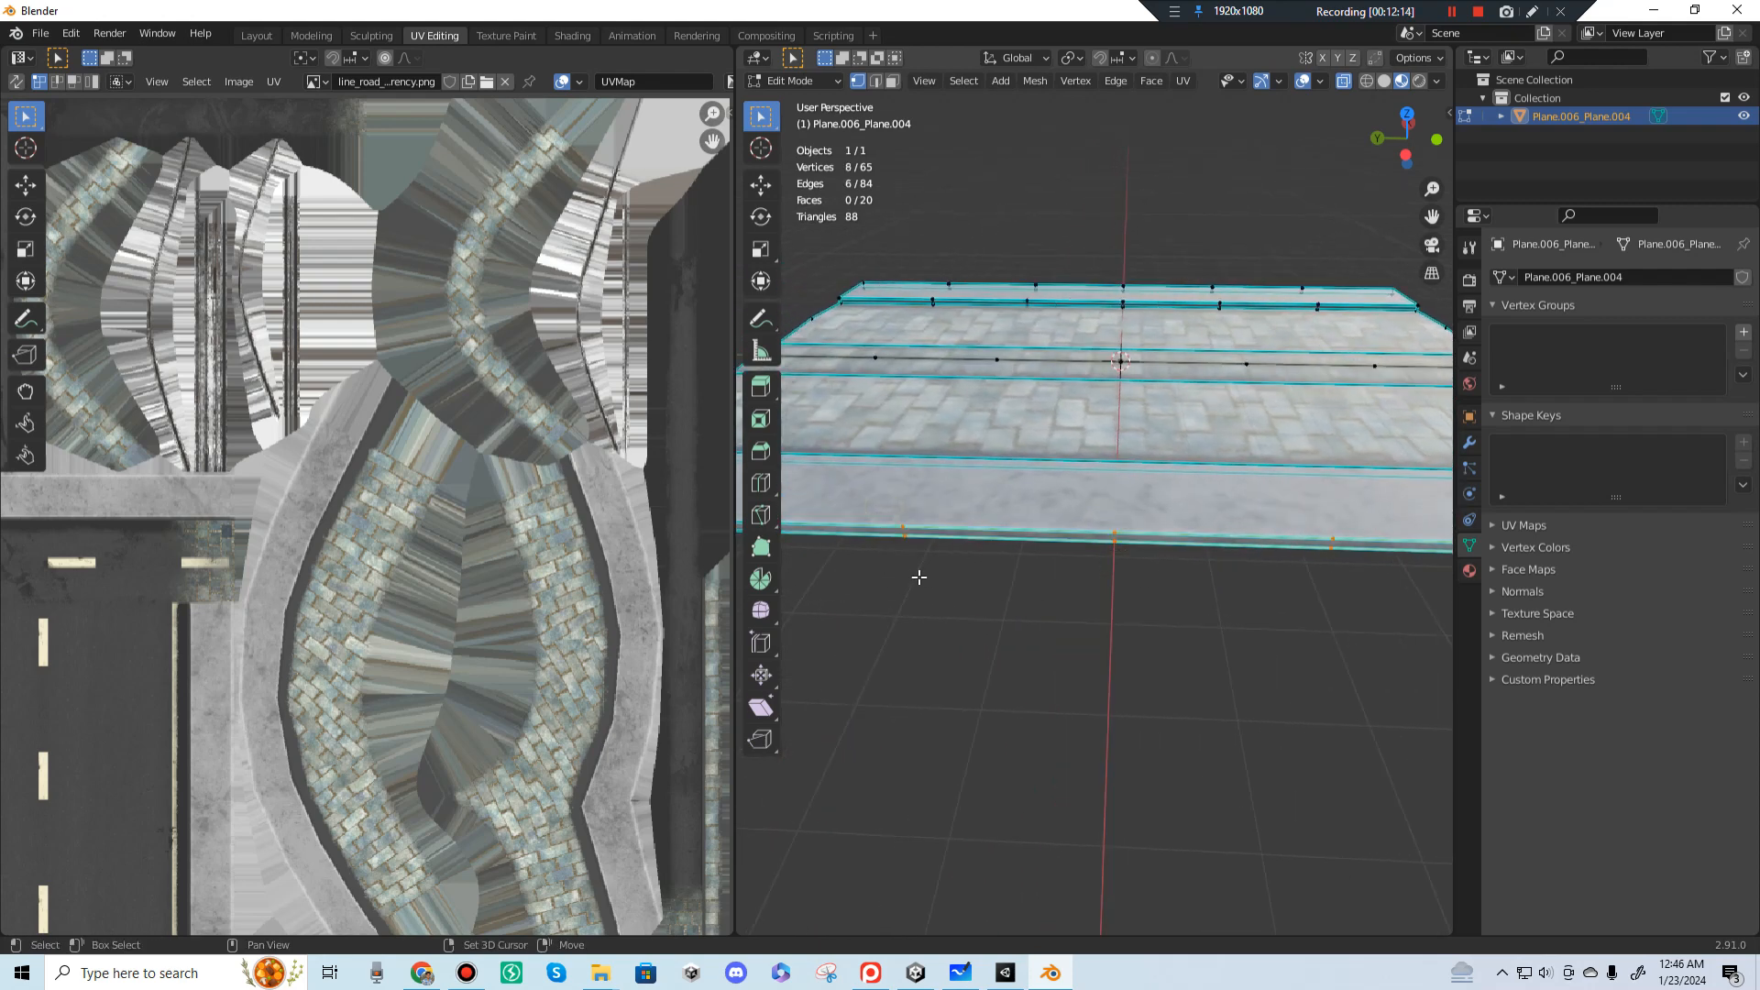
pyautogui.moveTo(916, 577)
pyautogui.mouseDown(button='middle')
pyautogui.moveTo(1026, 586)
pyautogui.moveTo(931, 601)
pyautogui.moveTo(1113, 527)
pyautogui.moveTo(928, 569)
pyautogui.mouseUp(button='middle')
pyautogui.hotkey('ctrl', 'x')
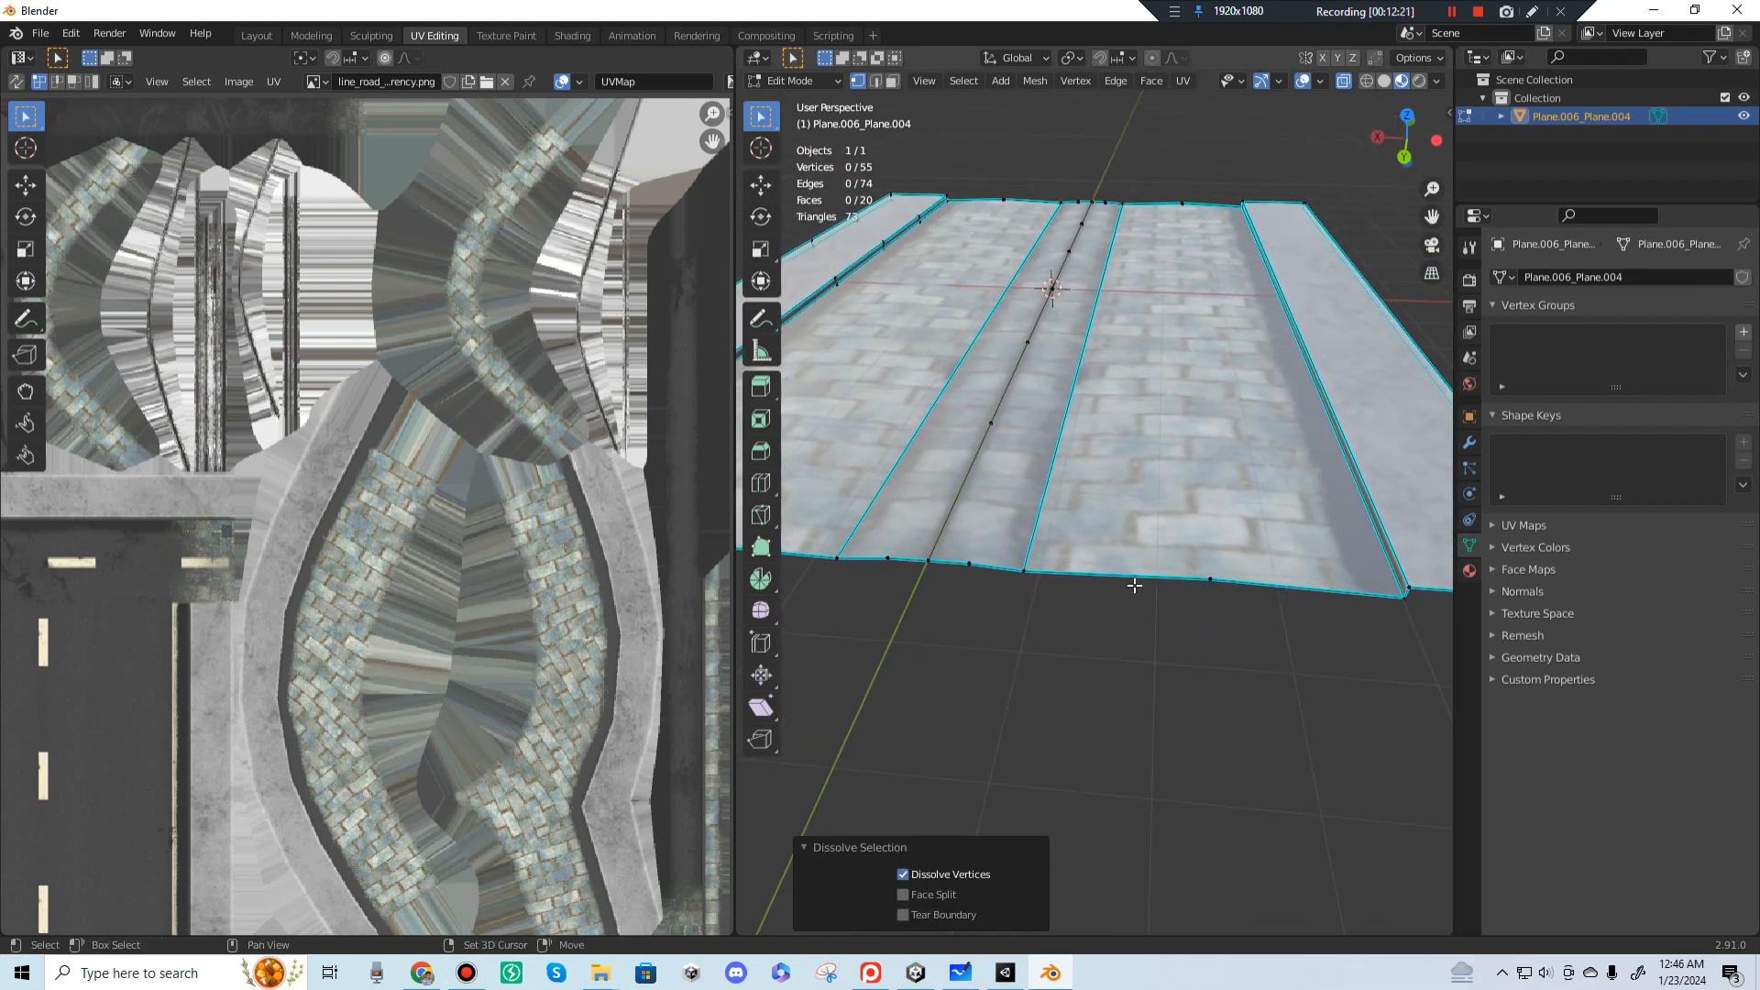
# Step: Dissolve the single middle vertex on the end edge of each brick lane, on both sides of the center strip
pyautogui.moveTo(1135, 585); pyautogui.dragTo(1143, 552, button='middle')
pyautogui.click(1142, 550)
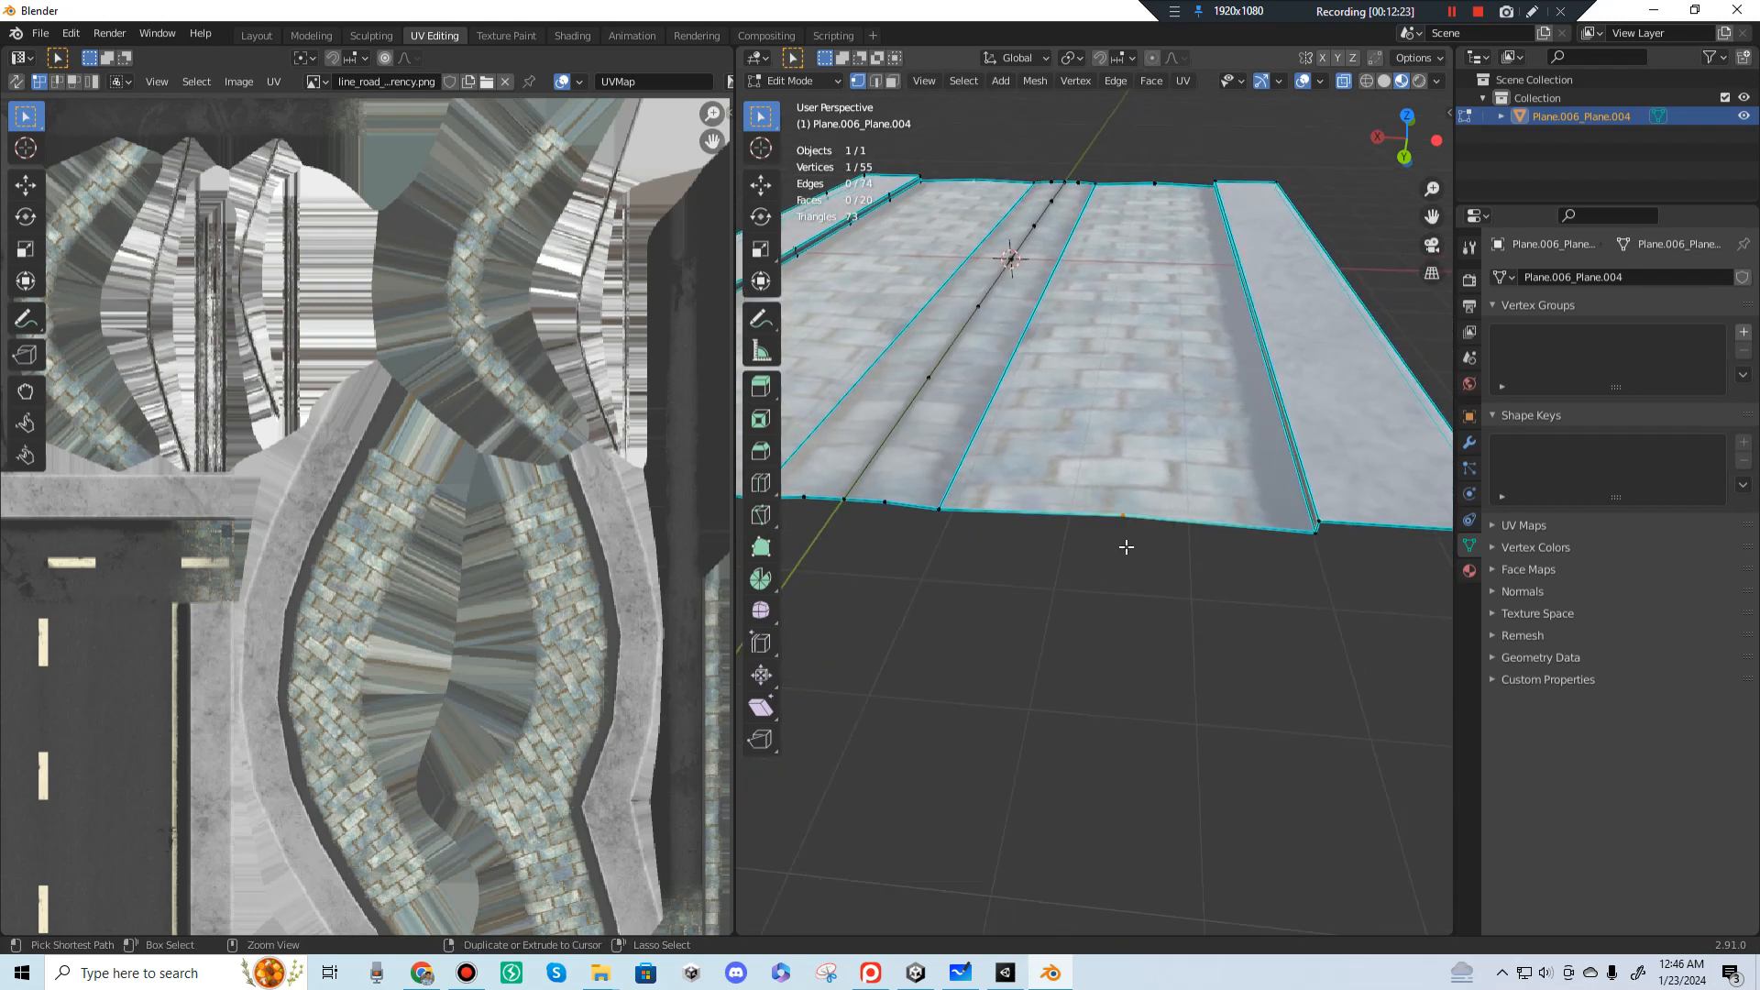
pyautogui.hotkey('ctrl', 'x')
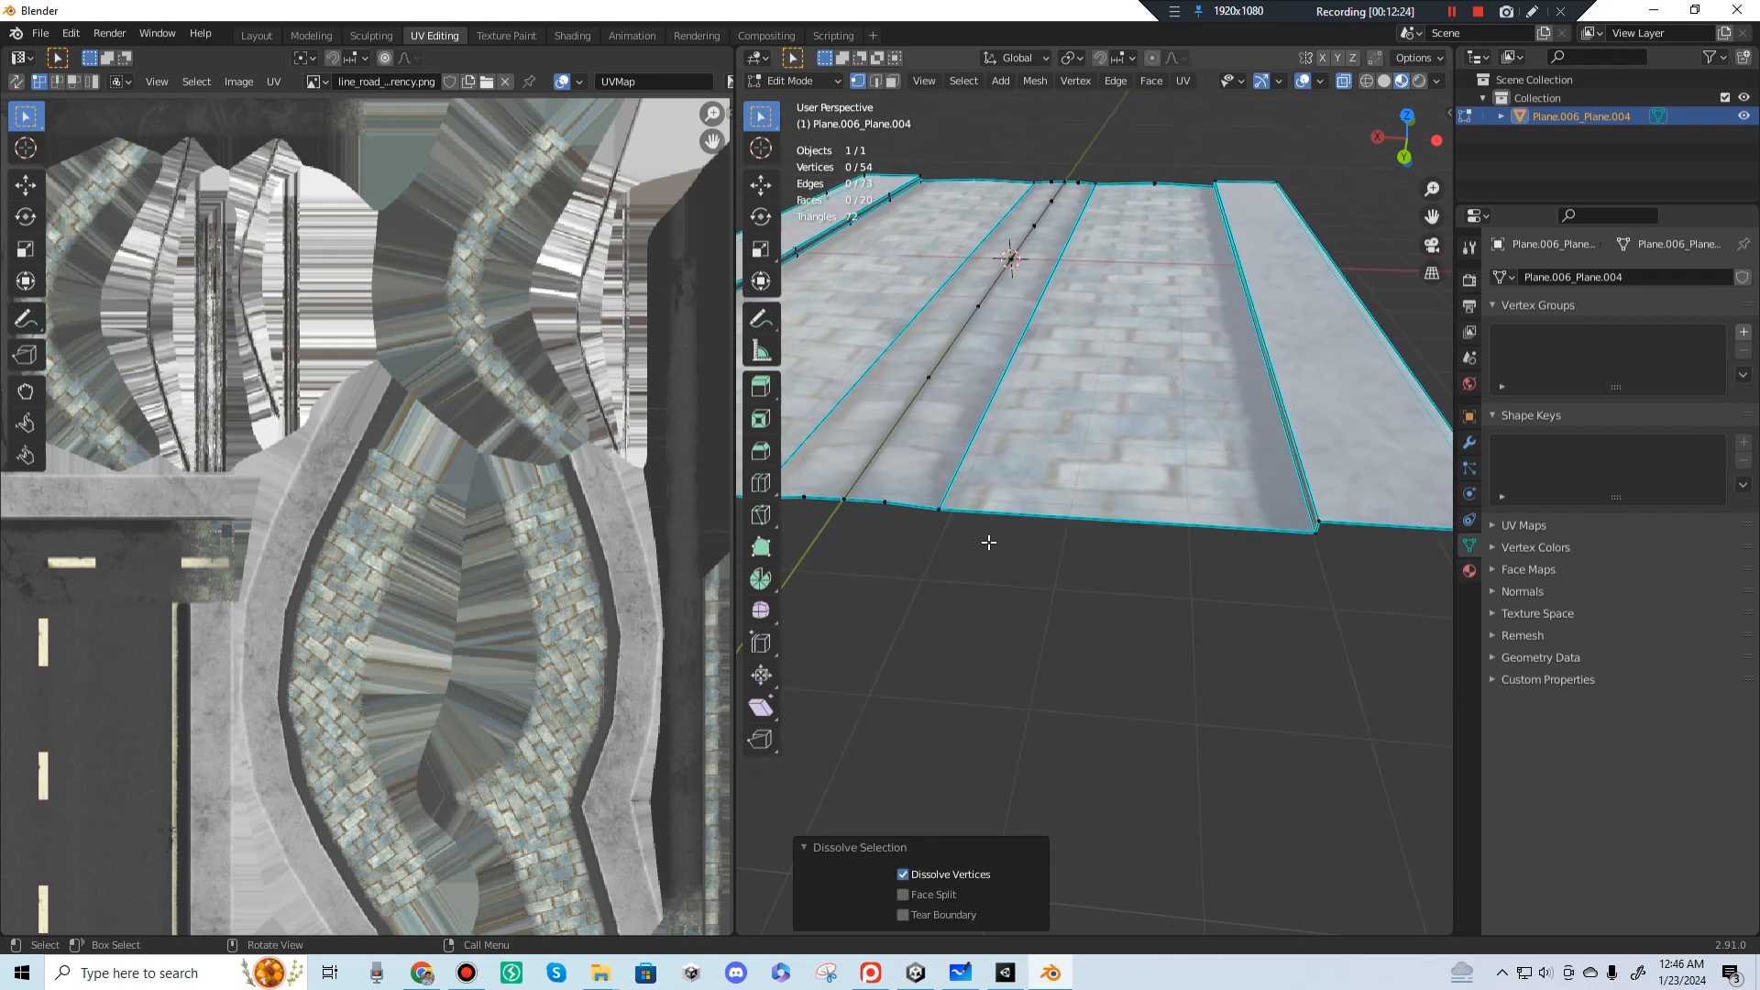
pyautogui.moveTo(989, 542); pyautogui.dragTo(1235, 586, button='middle')
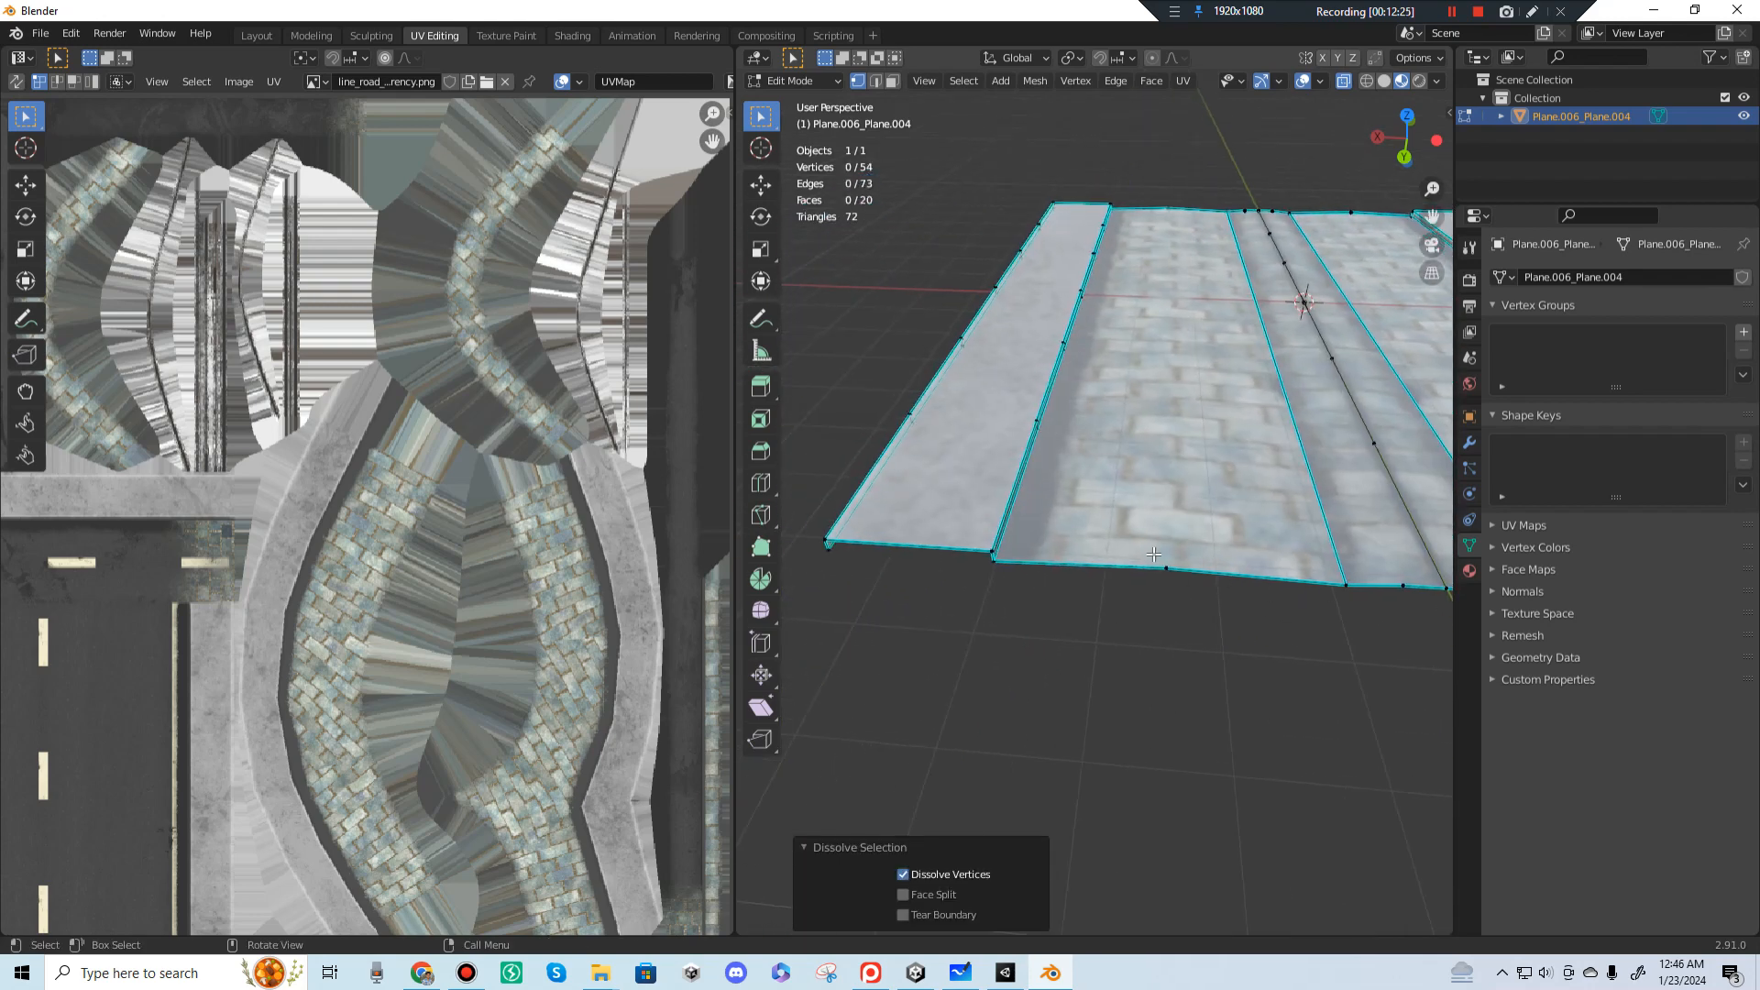
pyautogui.click(1163, 562)
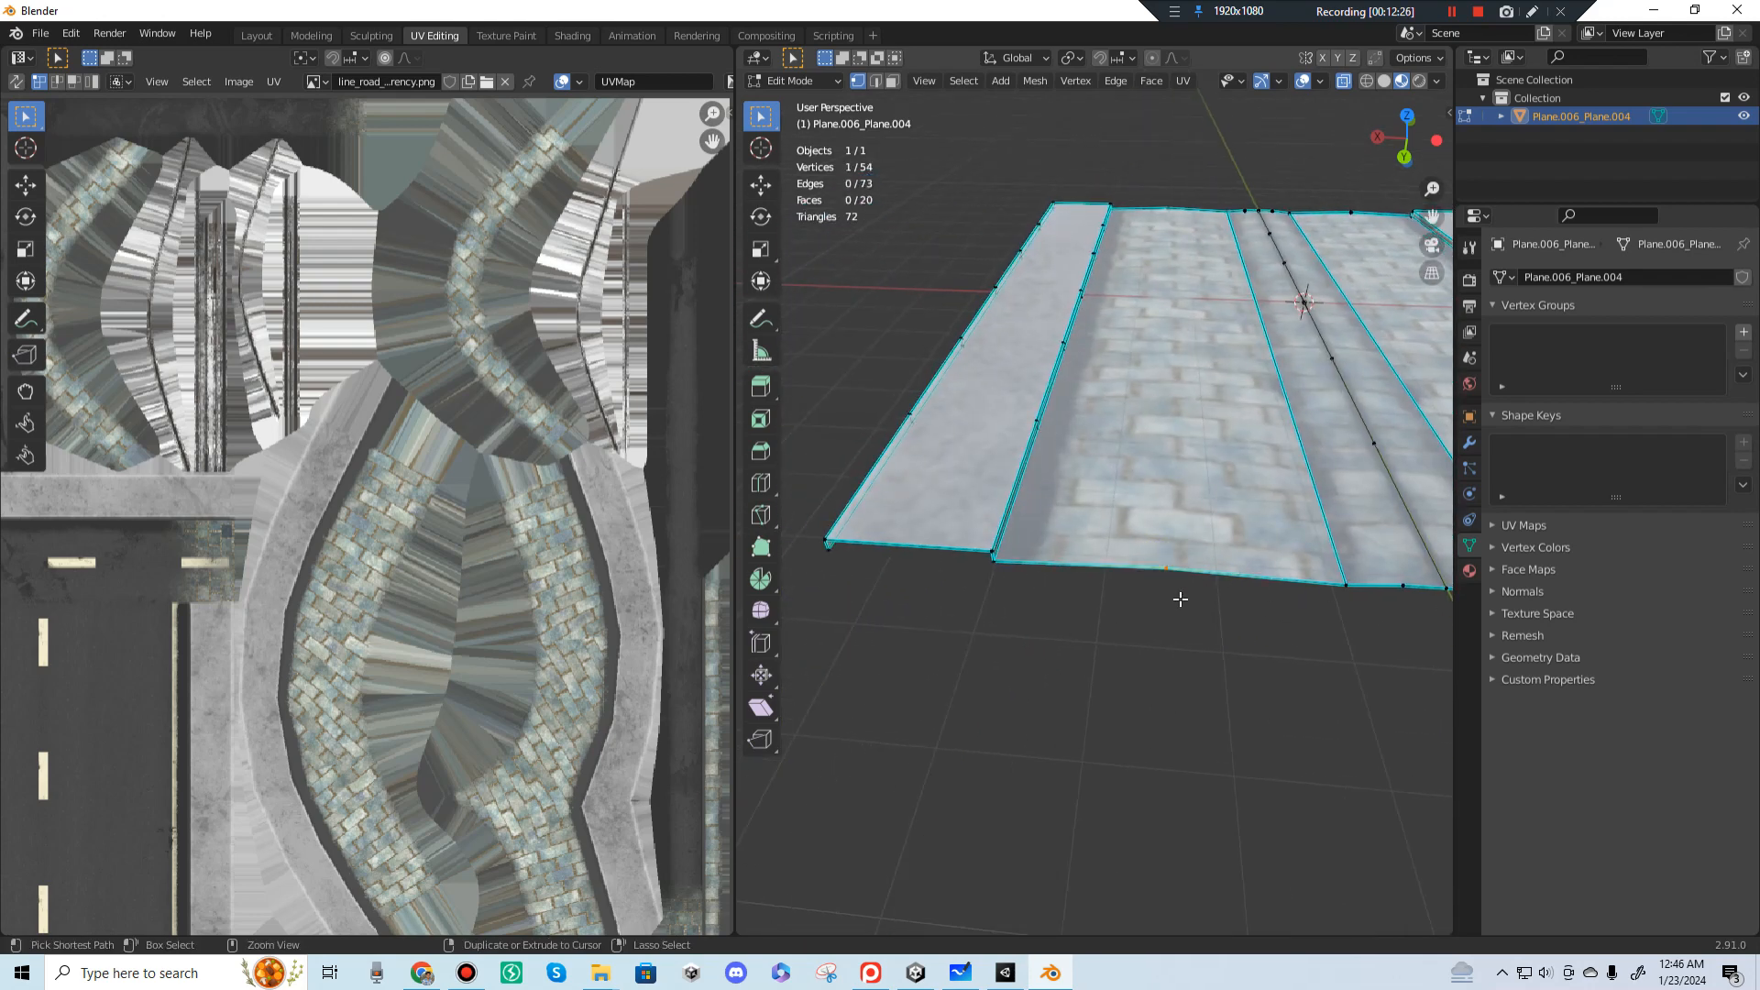
pyautogui.hotkey('ctrl', 'x')
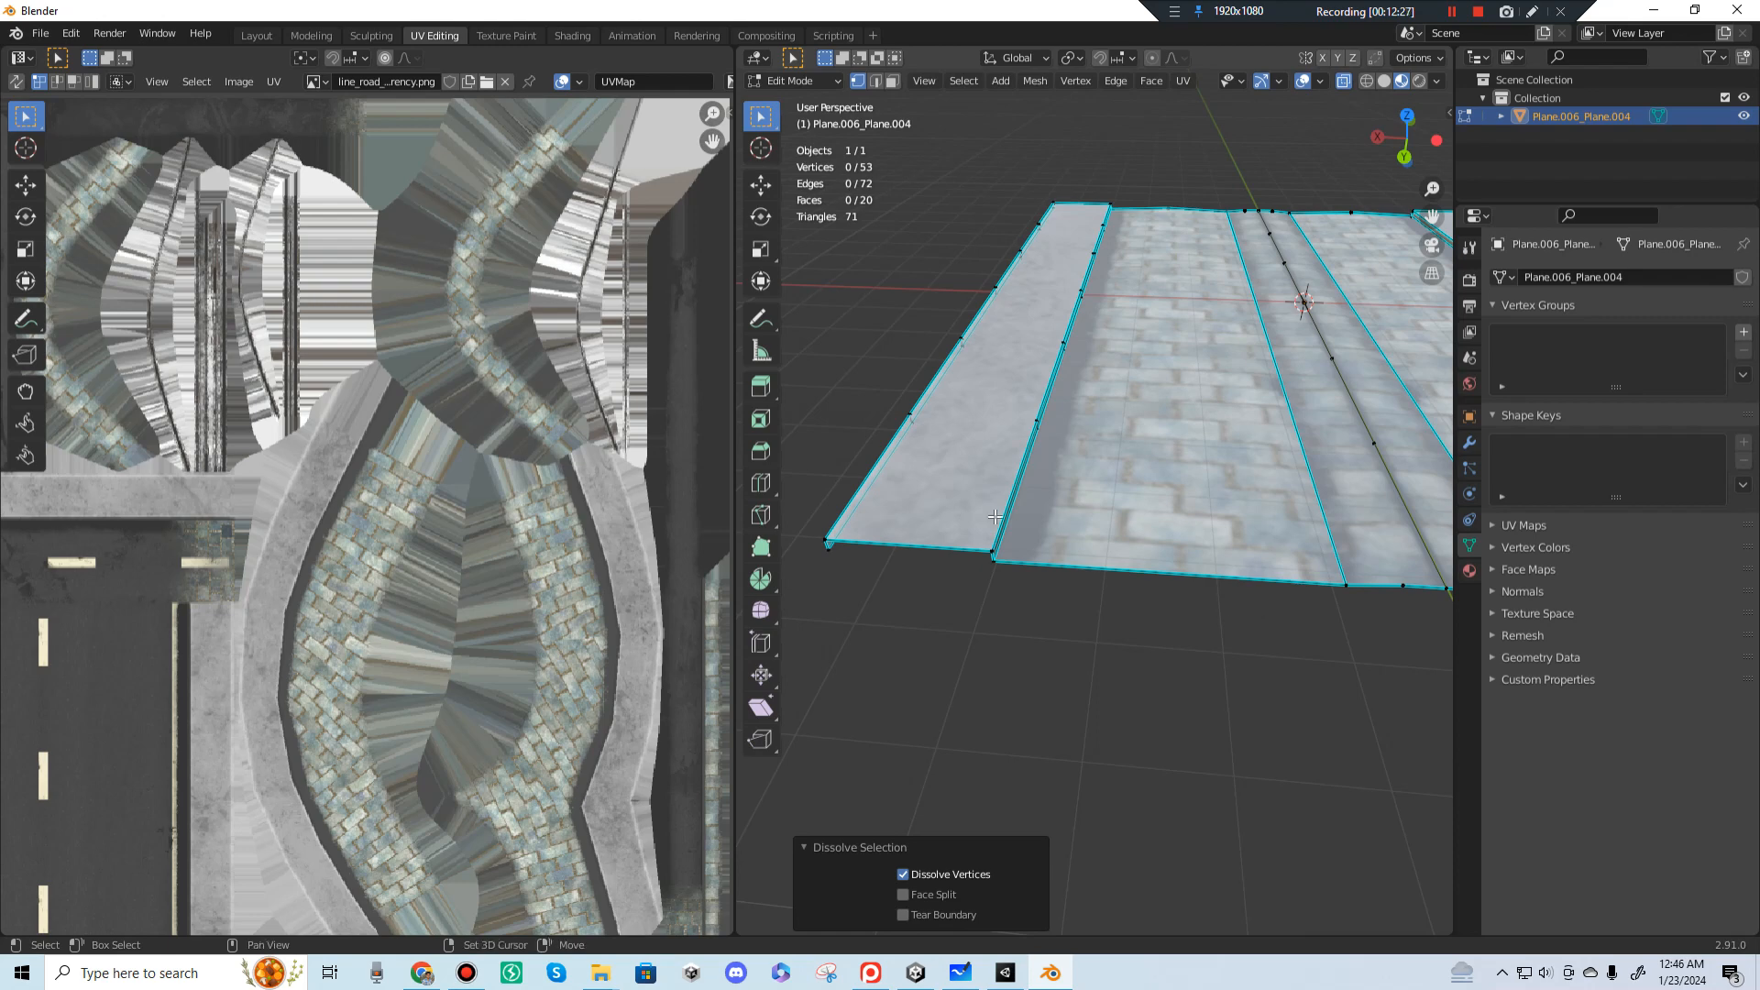
# Step: Dissolve the two extra vertices beside the centre line on the near end edge of the road
pyautogui.moveTo(995, 516); pyautogui.dragTo(1061, 500, button='middle')
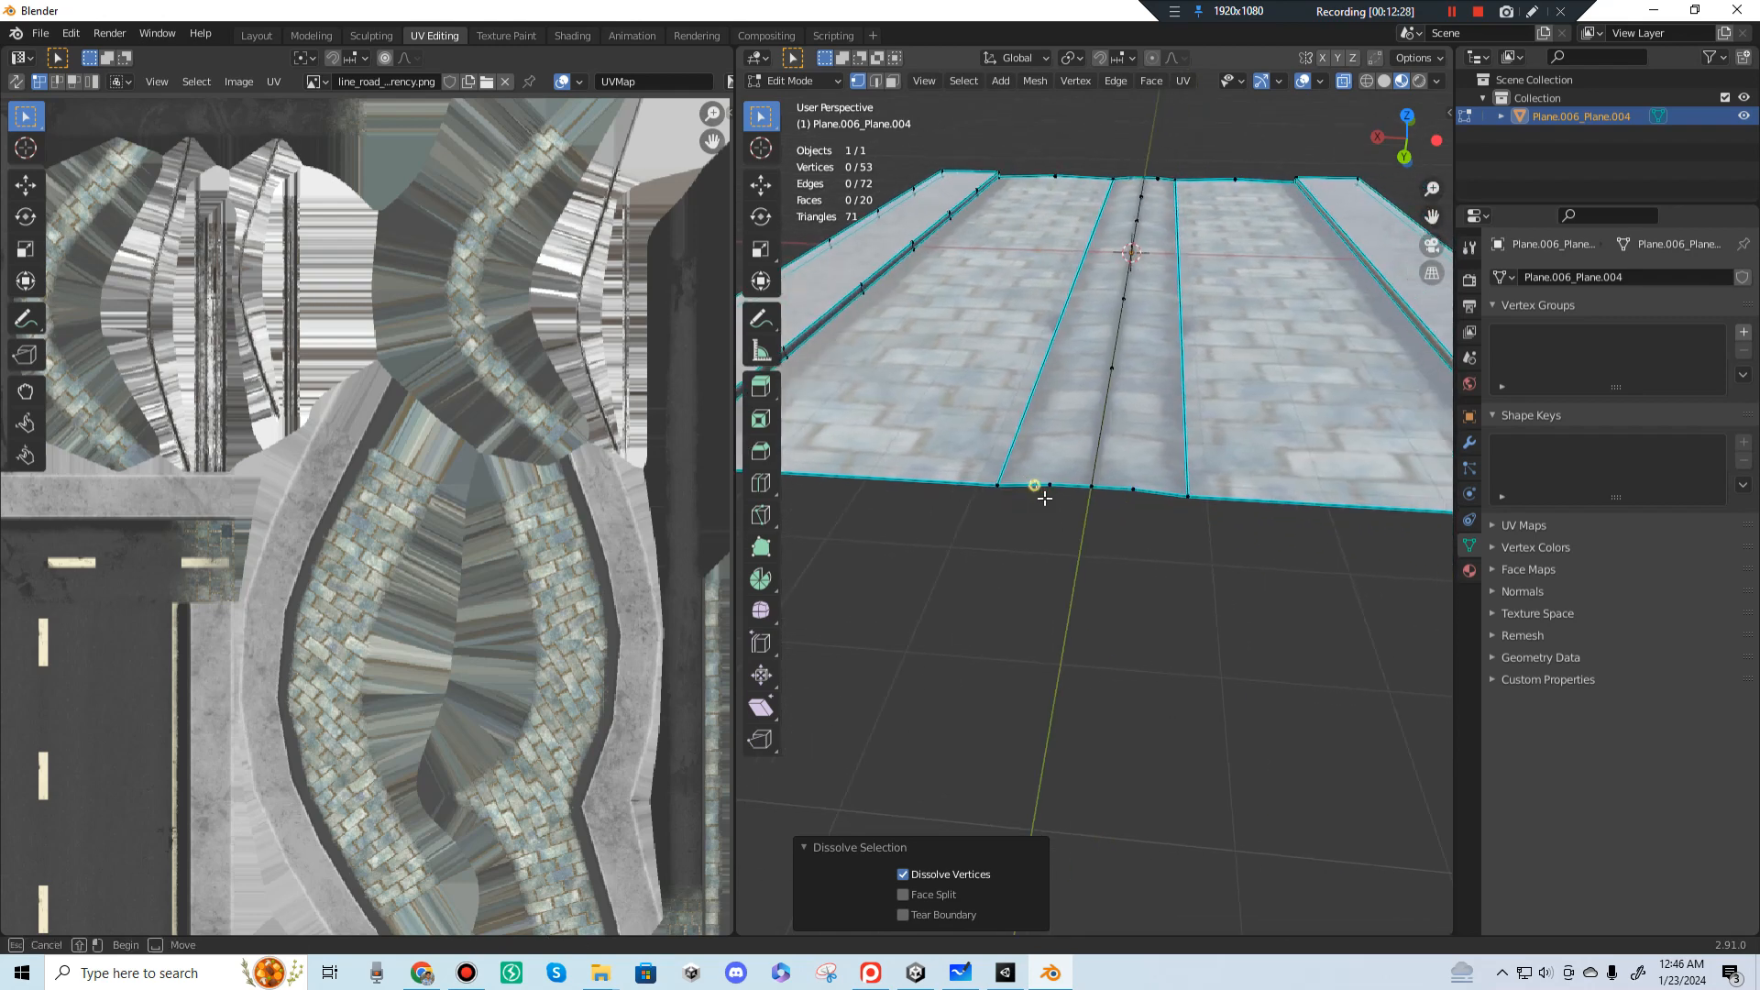
pyautogui.click(1047, 501)
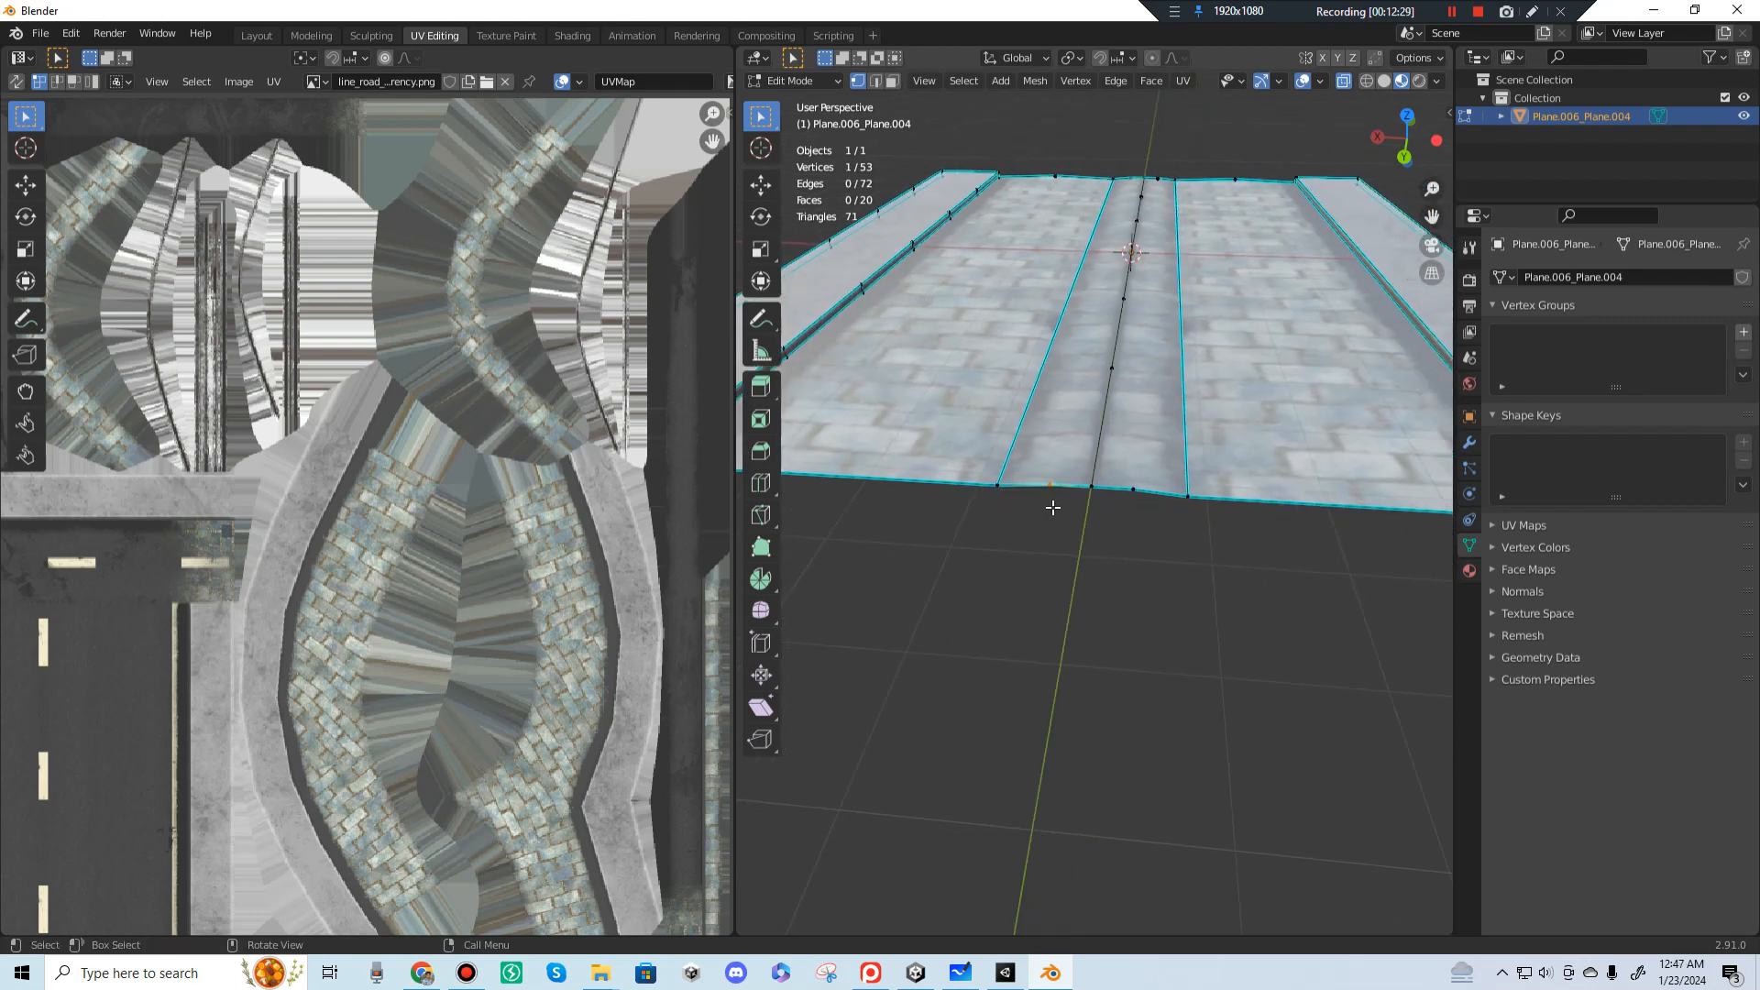
pyautogui.hotkey('ctrl', 'x')
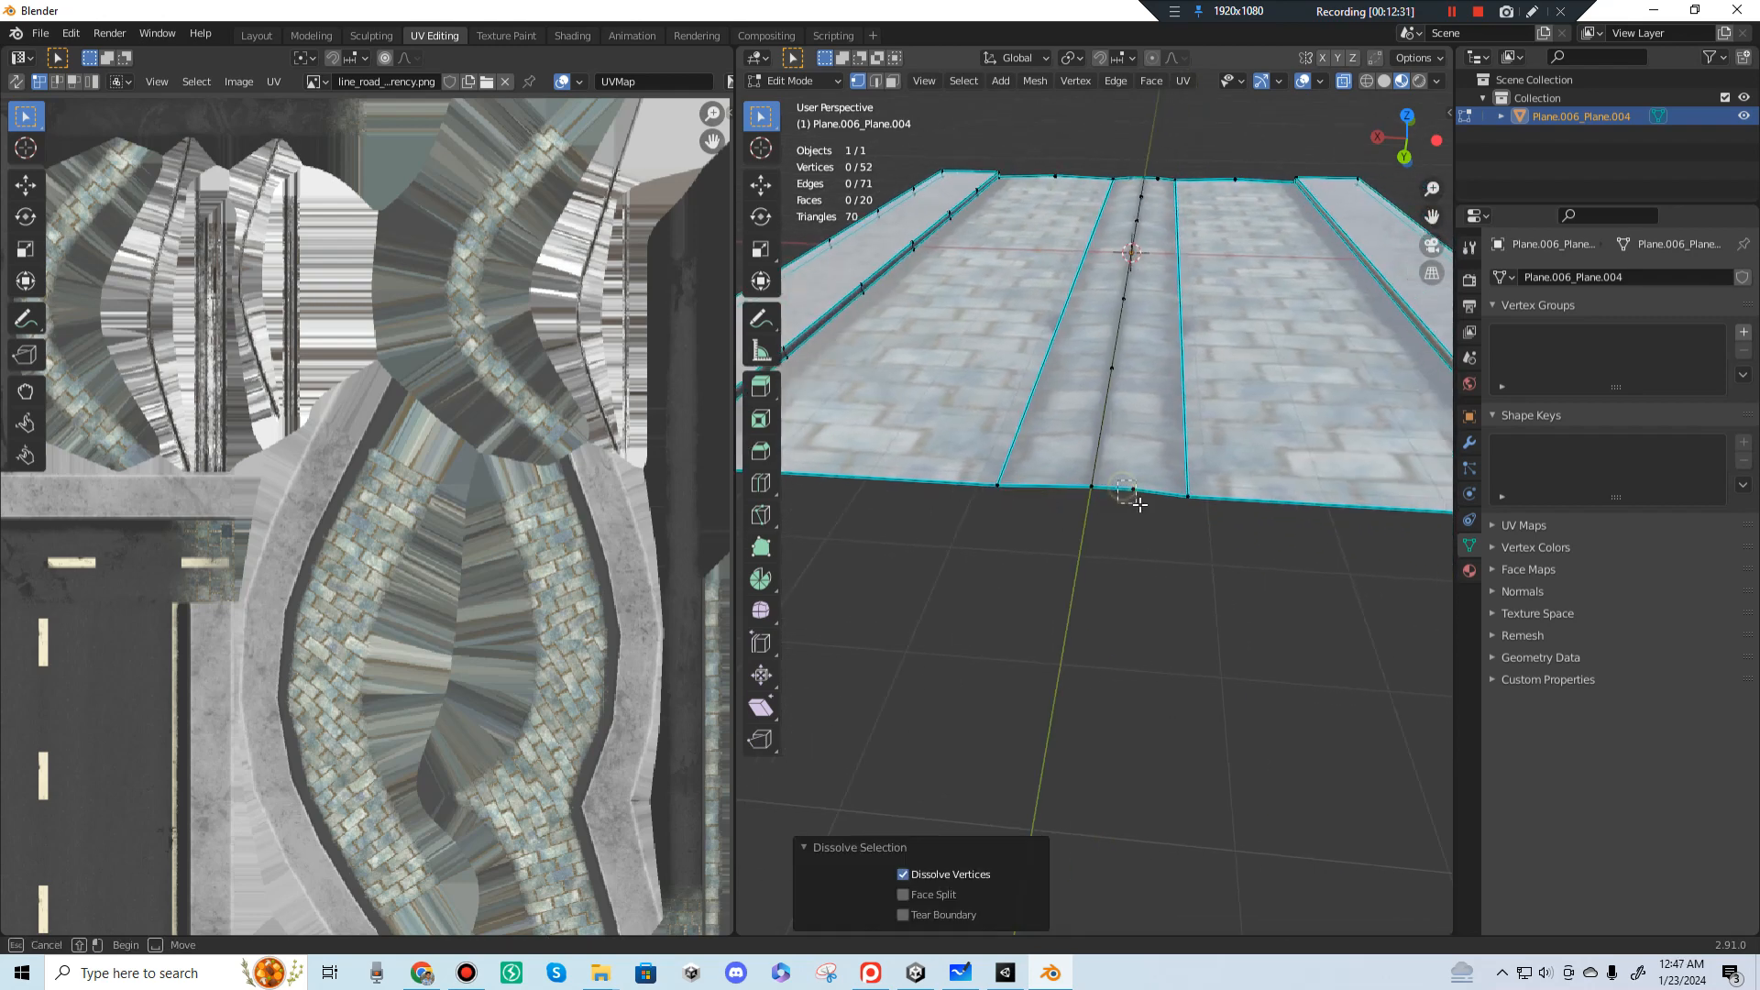
pyautogui.click(1137, 500)
pyautogui.hotkey('ctrl', 'x')
# Step: Try to dissolve the centre-line vertex on the near end edge of the road
pyautogui.moveTo(1056, 512); pyautogui.dragTo(1100, 451, button='middle')
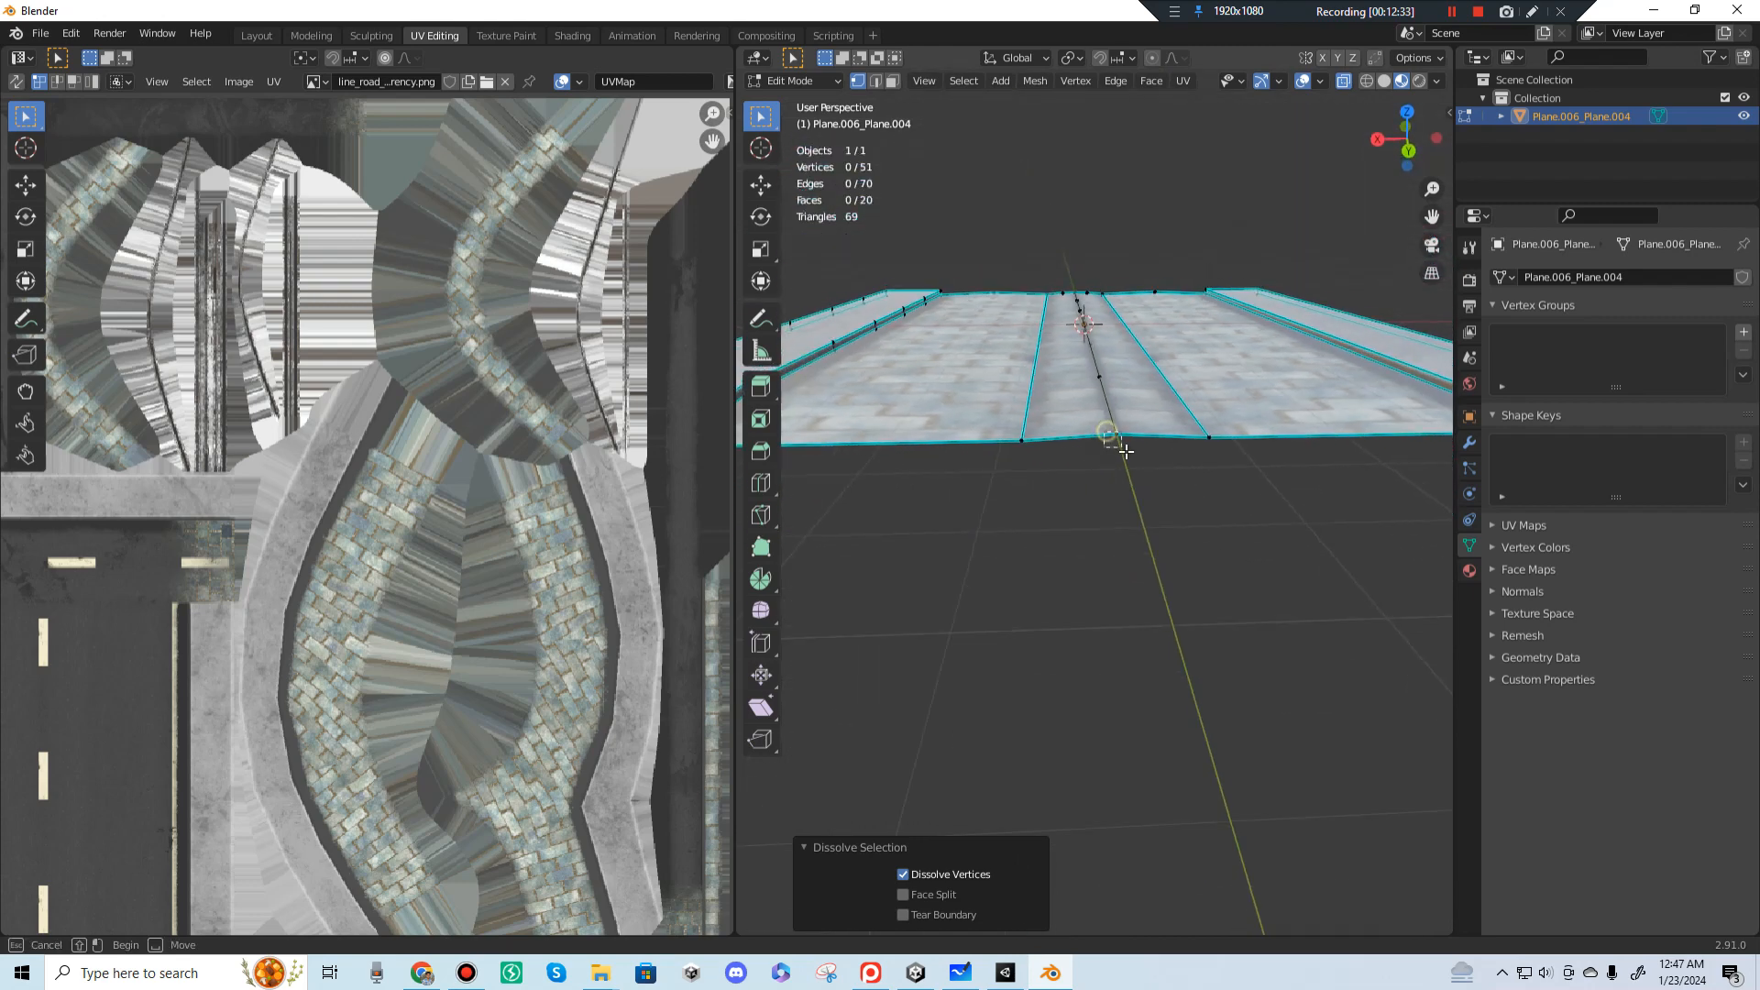
pyautogui.click(1122, 449)
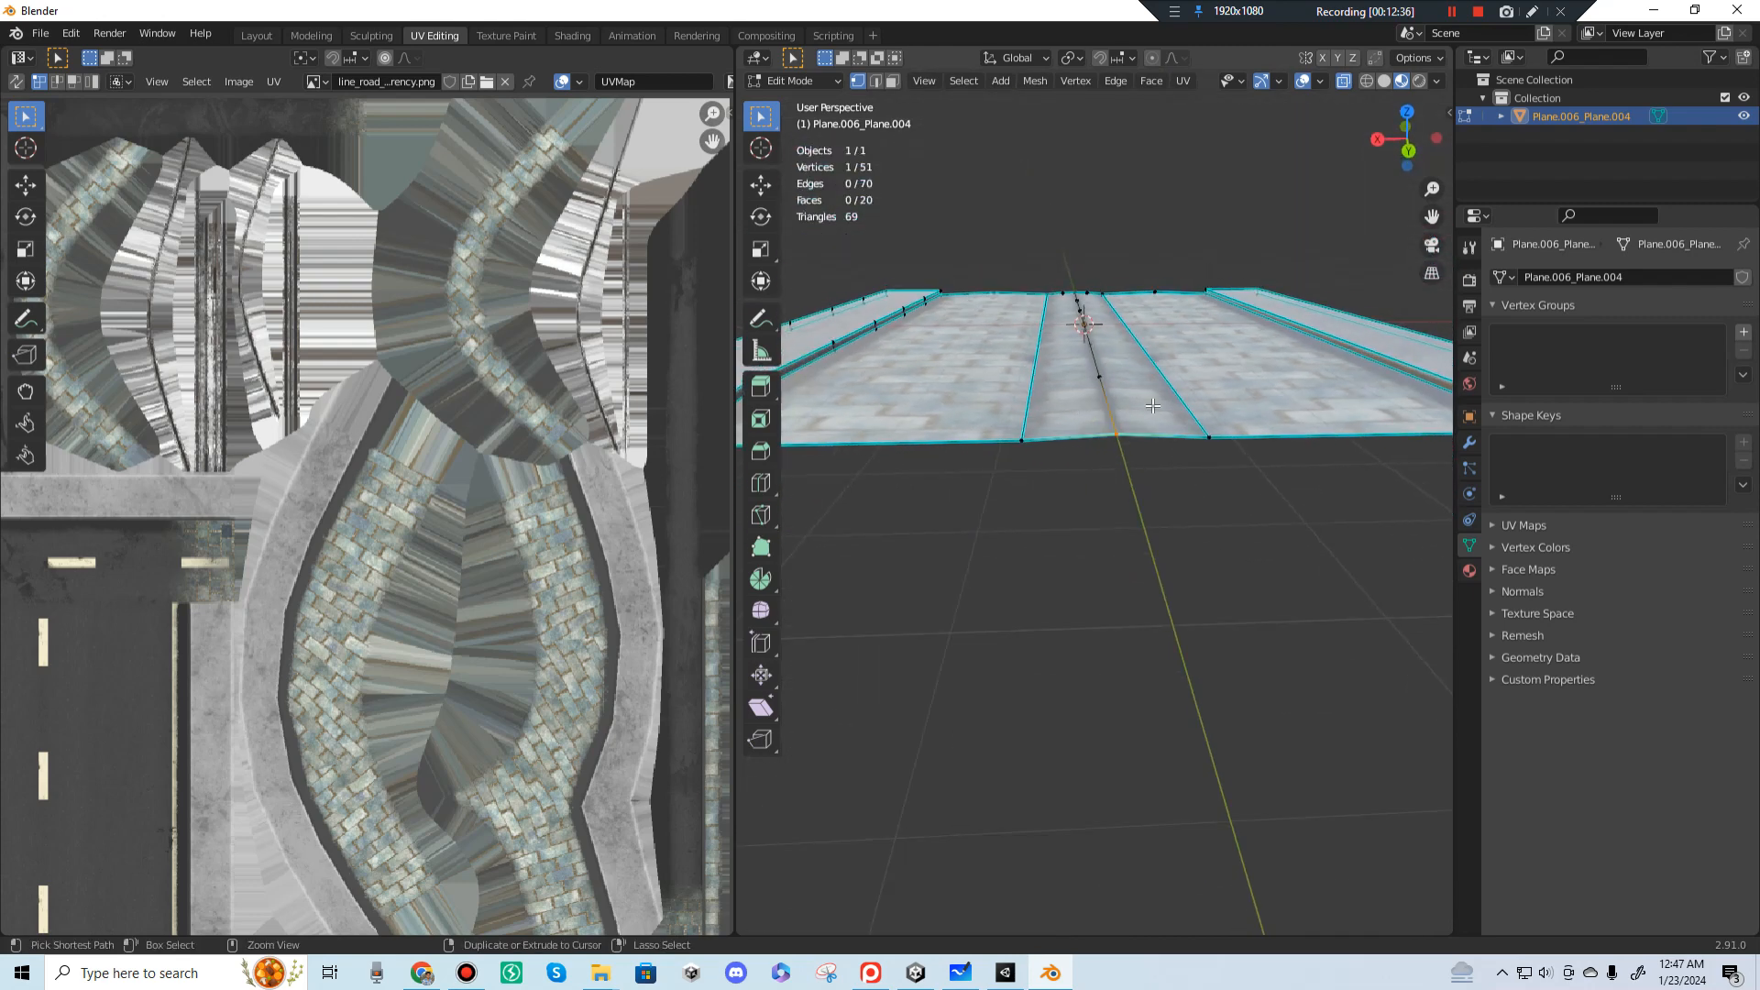
pyautogui.hotkey('ctrl', 'x')
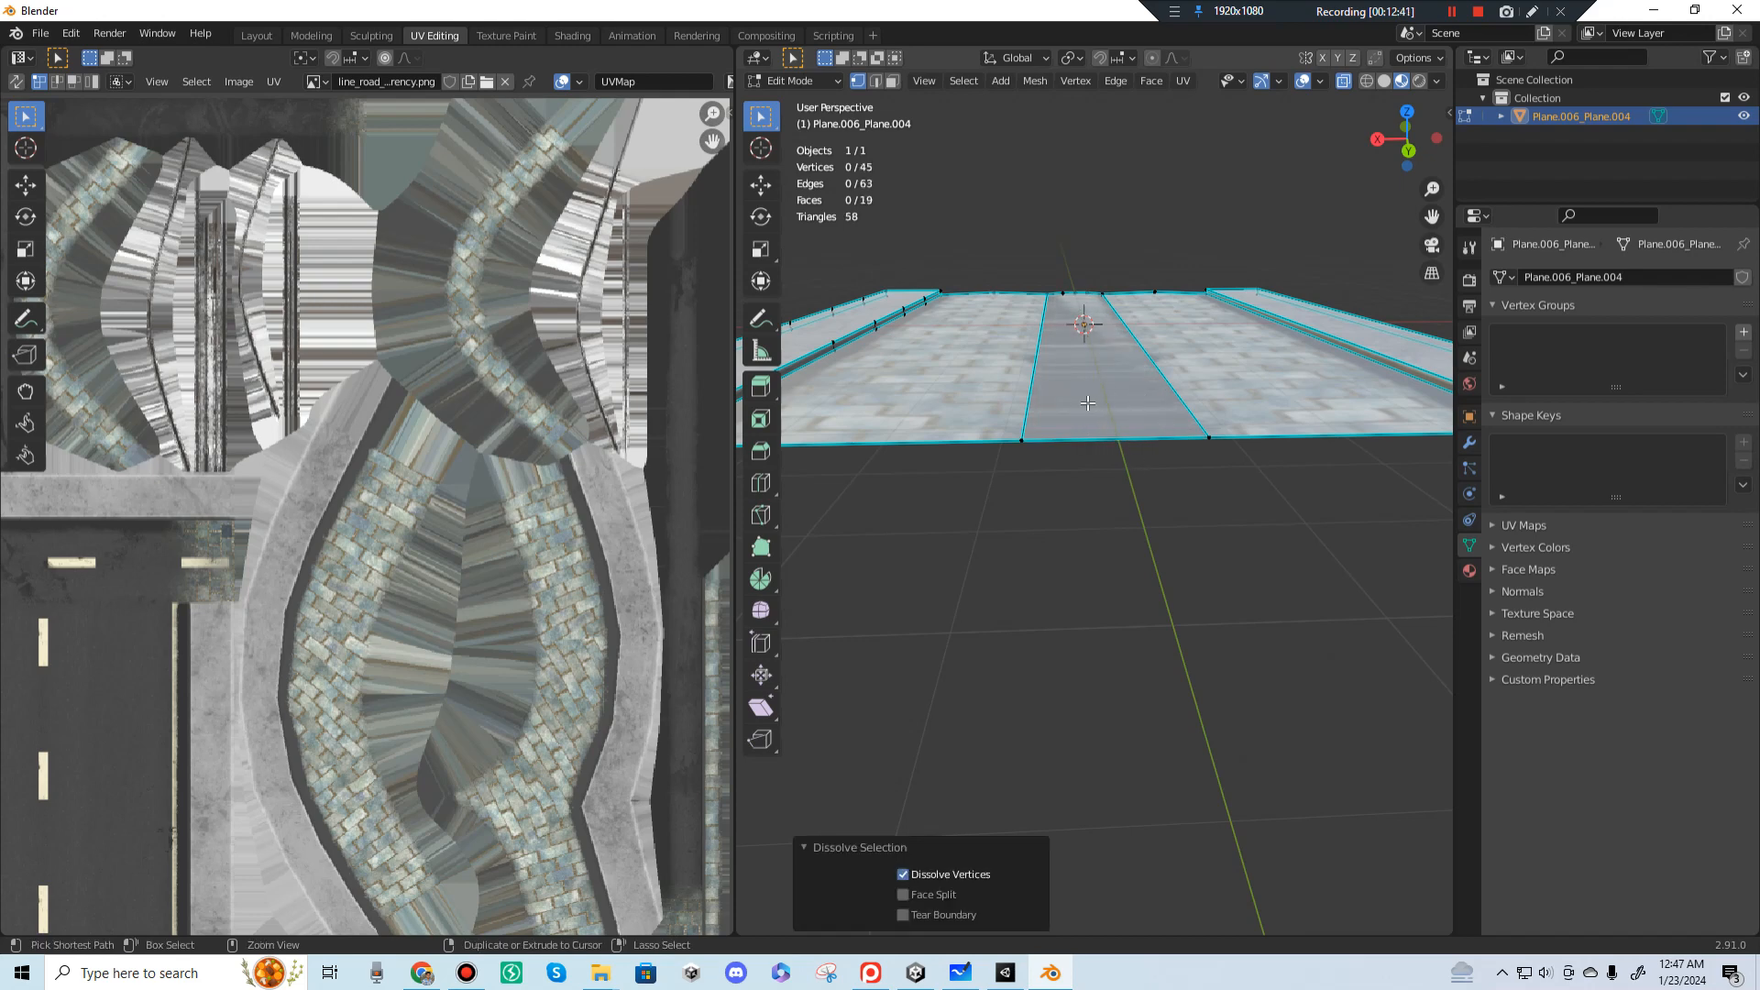
pyautogui.hotkey('ctrl', 'z')
# Step: Dissolve the mid-edge vertices of both brick lanes at the opposite end of the road
pyautogui.keyDown('shift'); pyautogui.scroll(-3, 1132, 443); pyautogui.keyUp('shift')
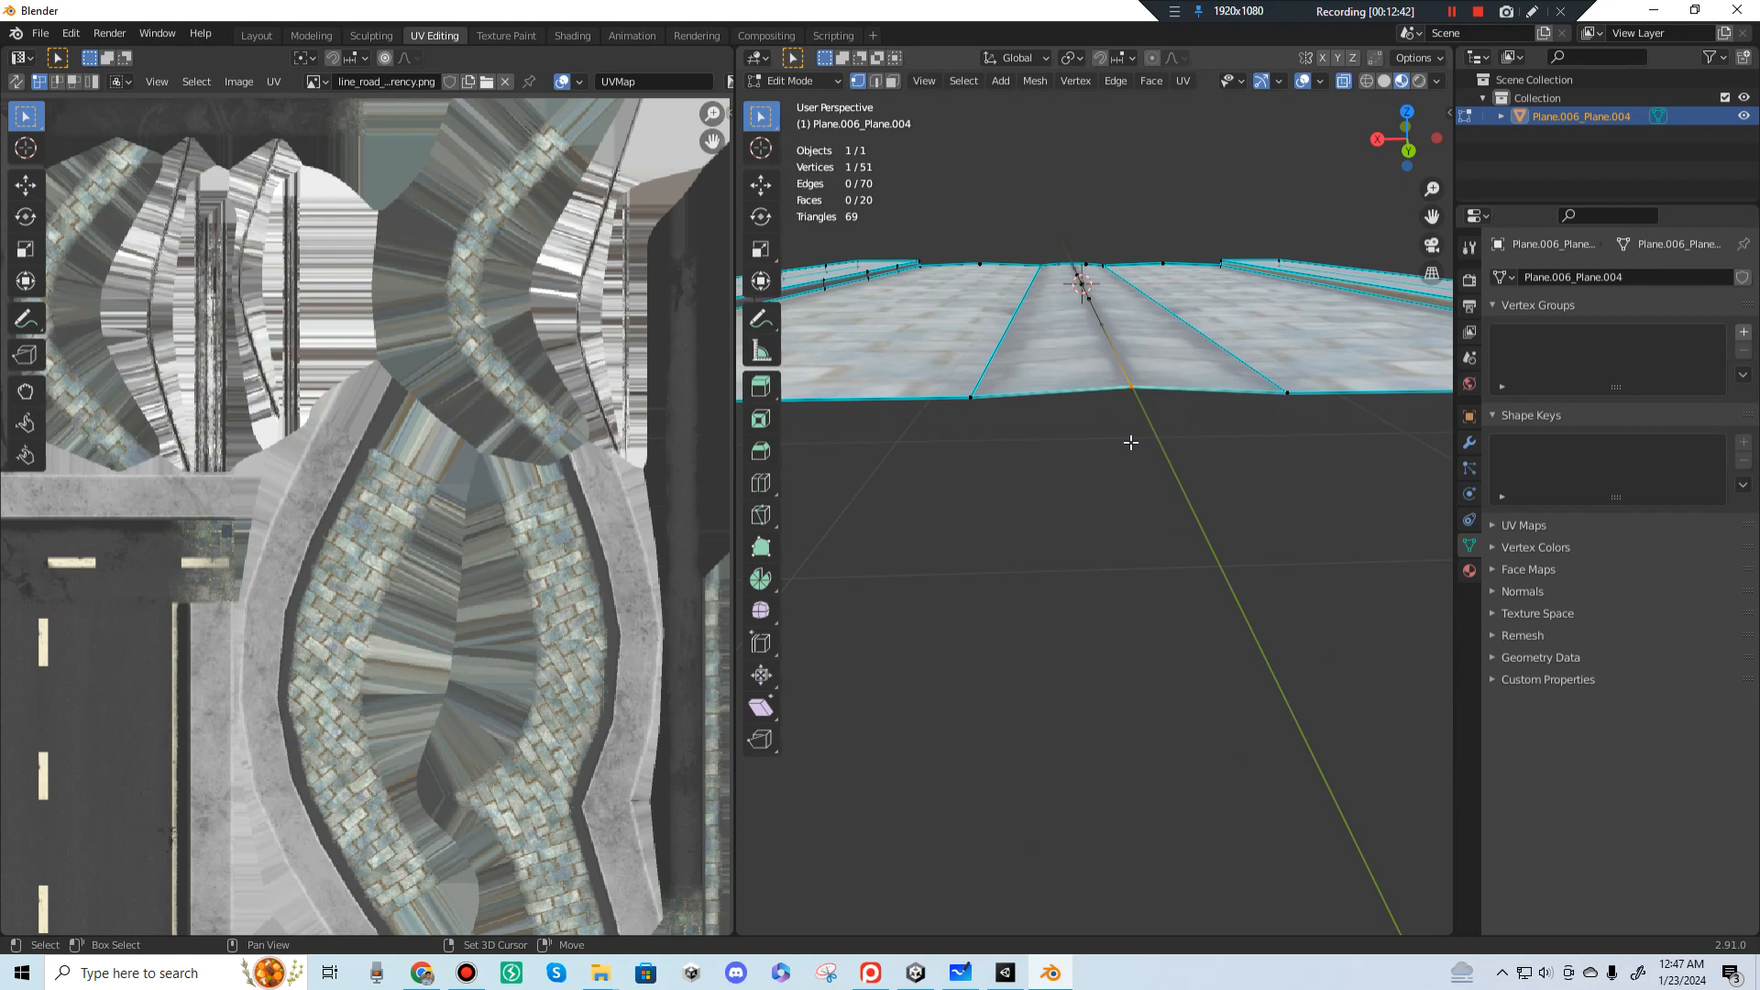
pyautogui.moveTo(1132, 443); pyautogui.dragTo(1210, 578, button='middle')
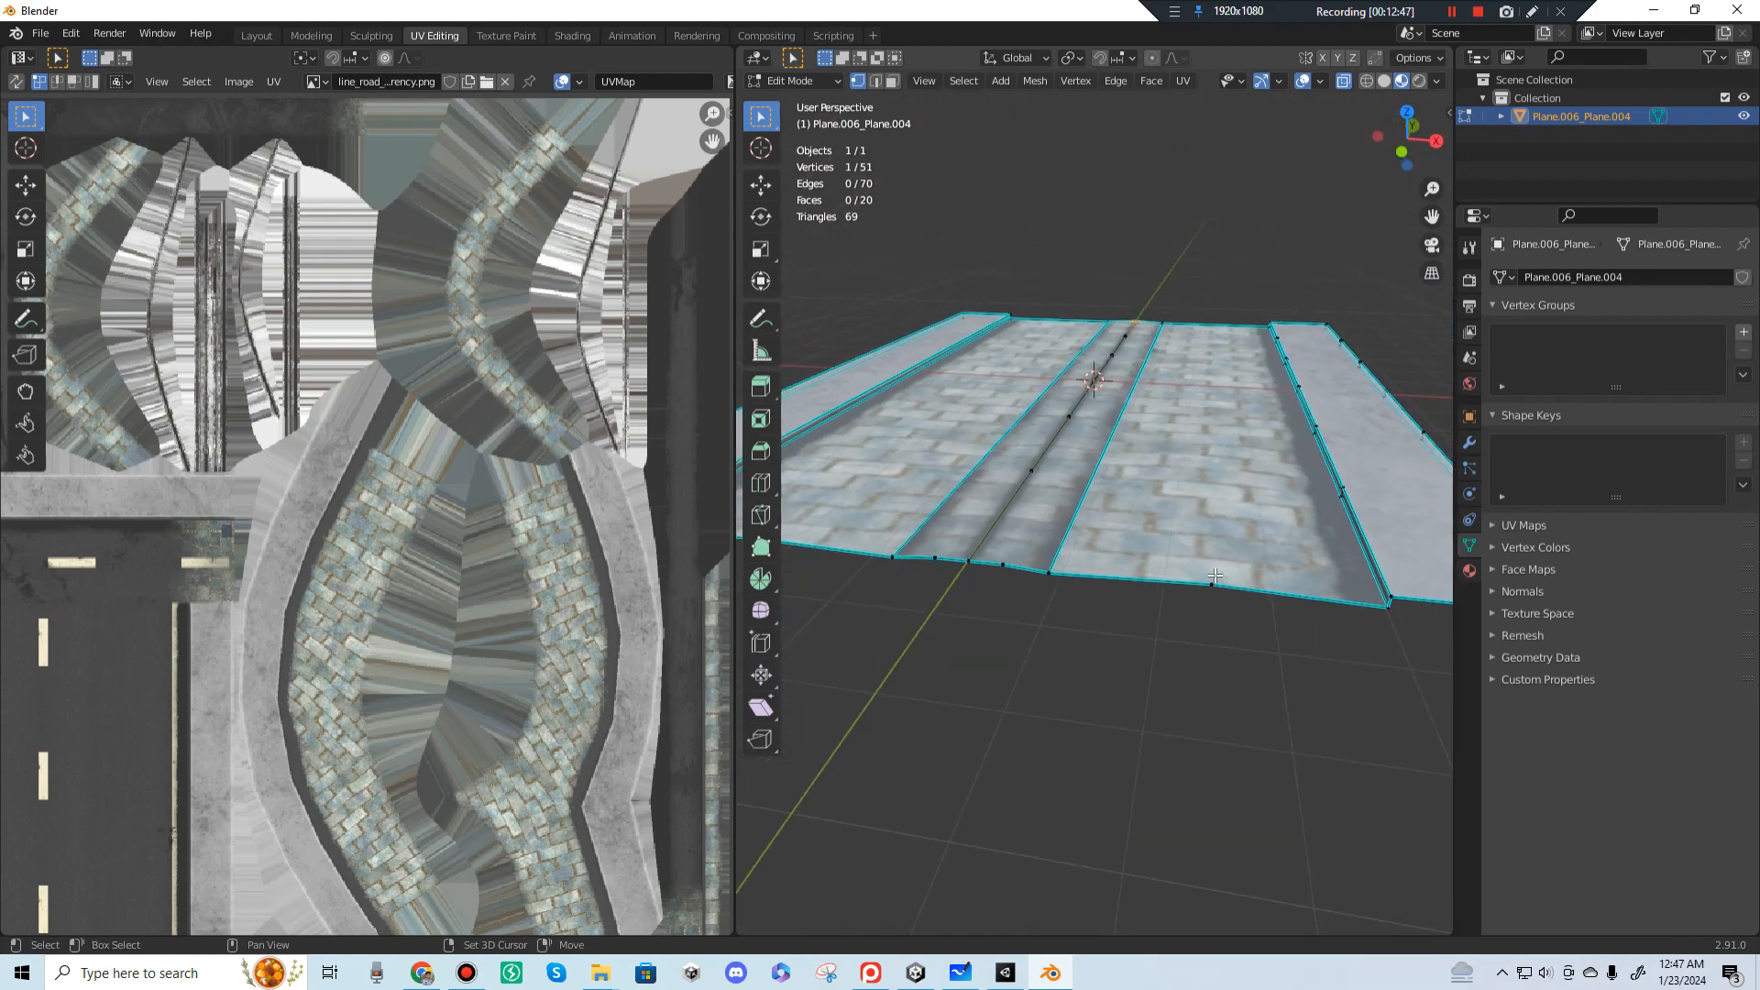
pyautogui.hotkey('ctrl', 'x')
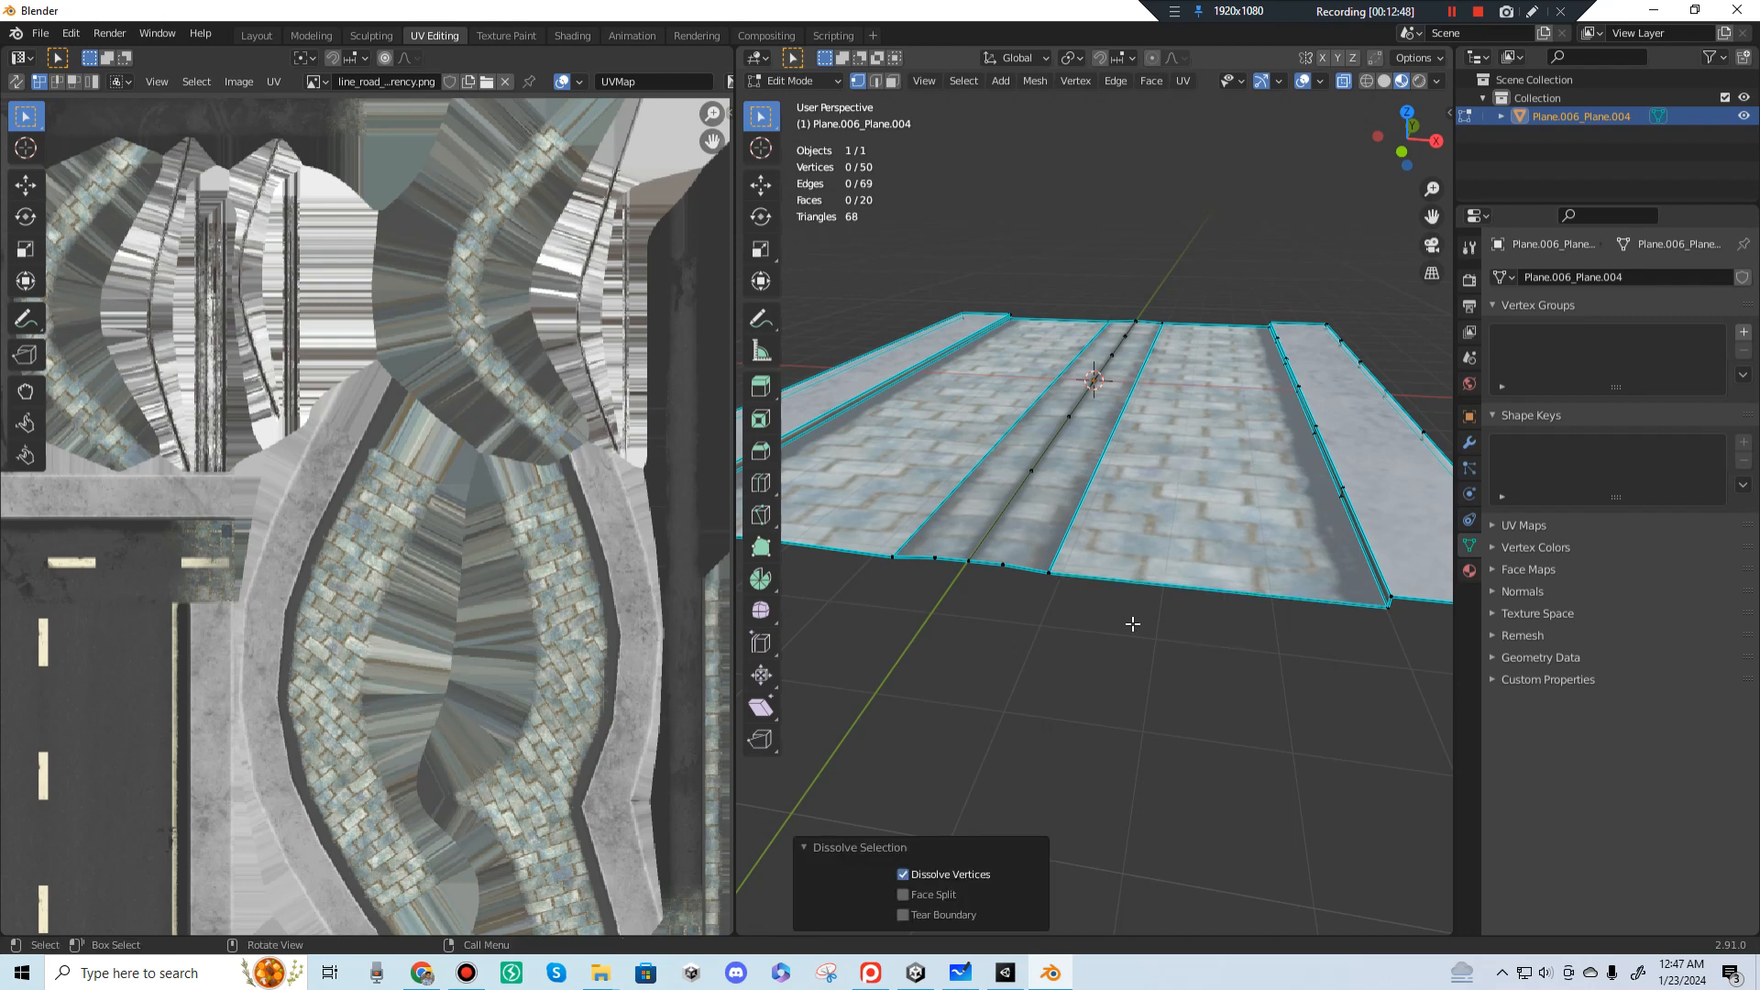
pyautogui.moveTo(1133, 623); pyautogui.dragTo(1053, 546, button='middle')
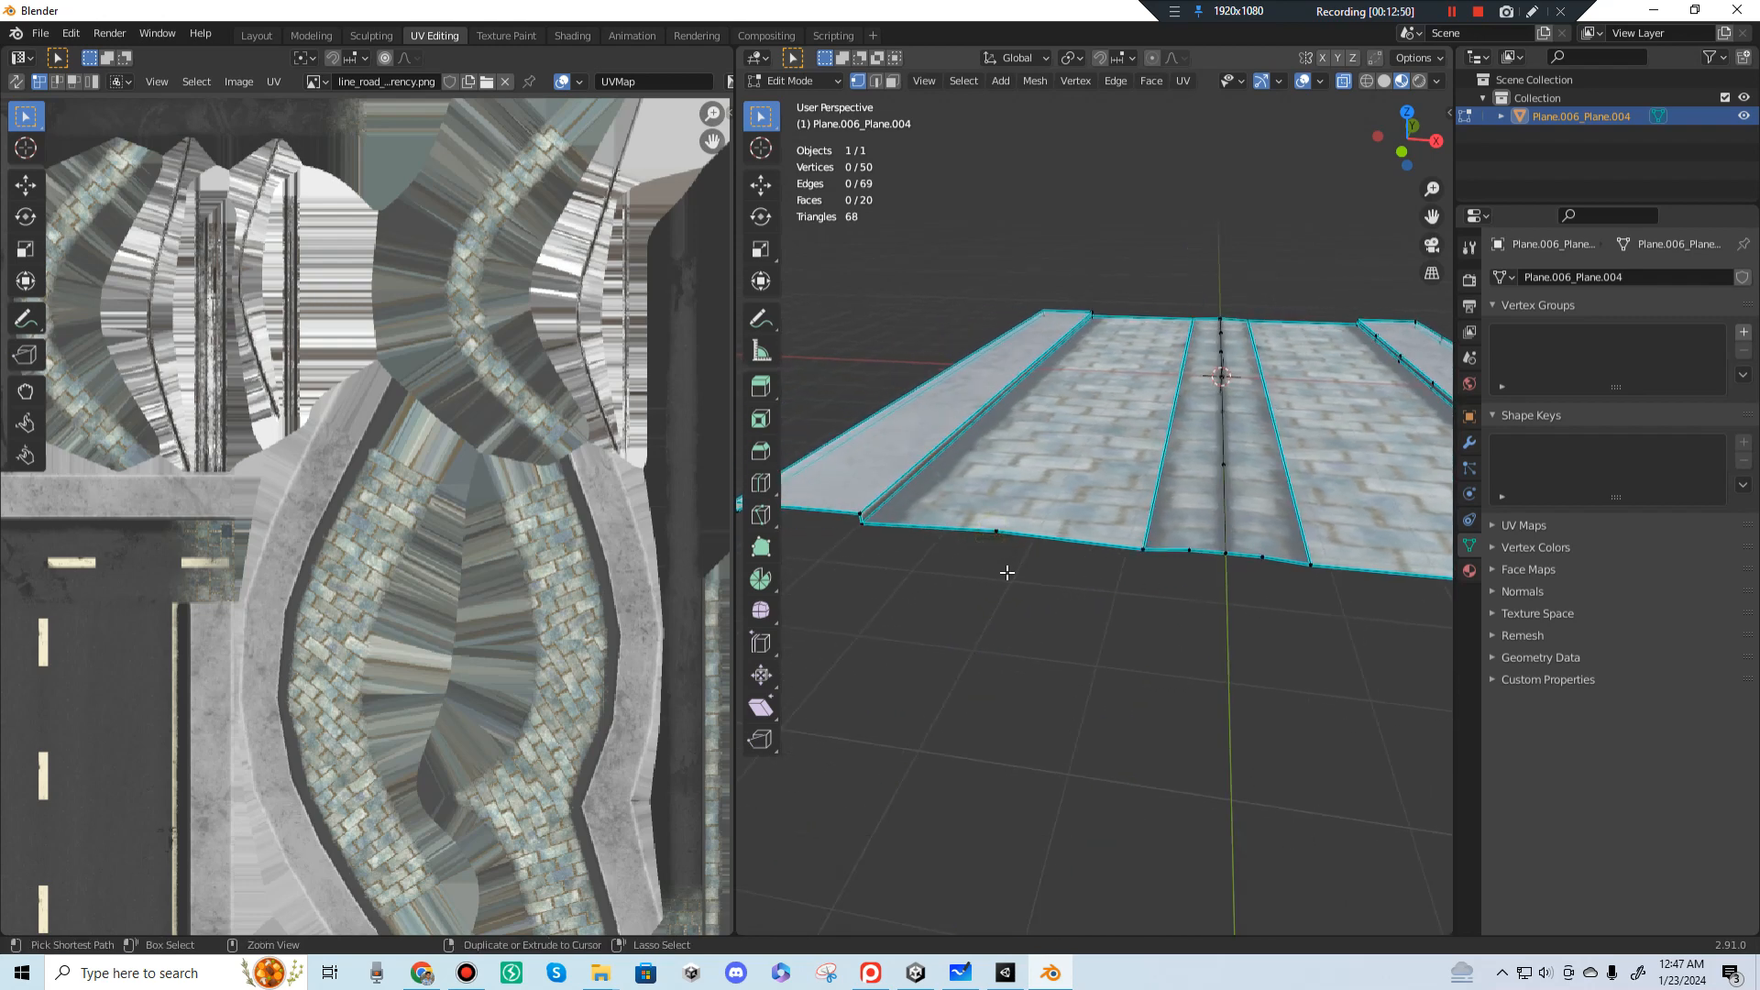
pyautogui.click(996, 534)
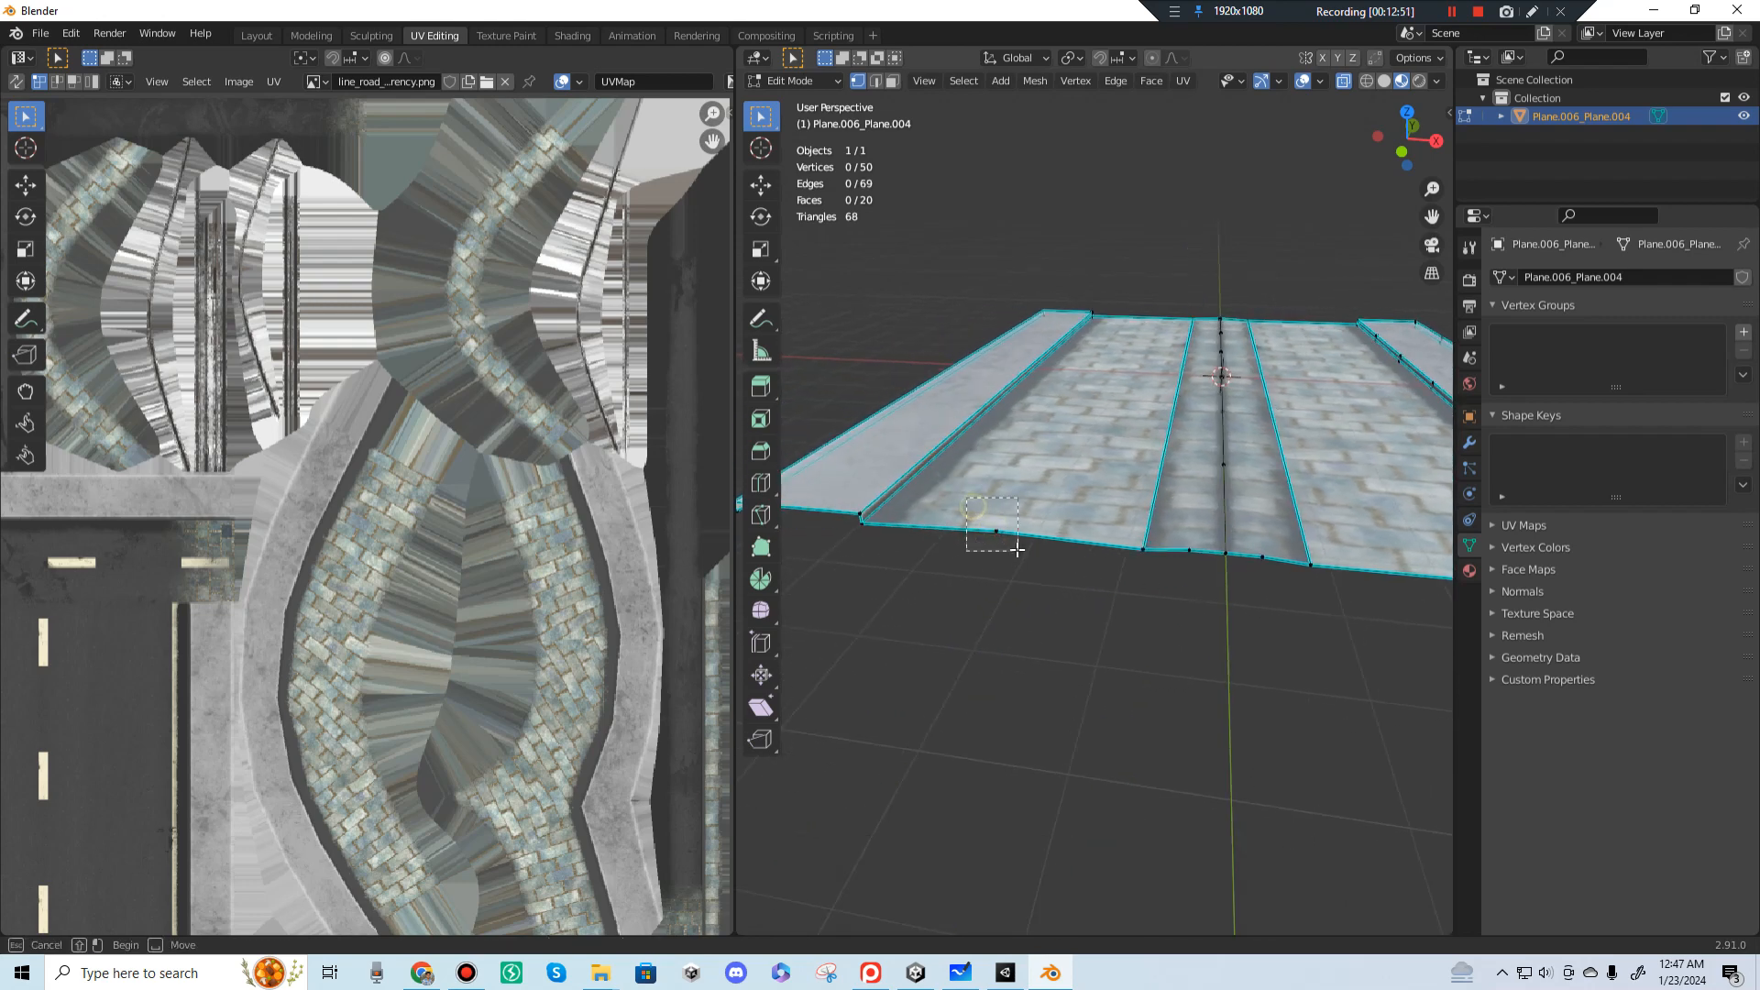
pyautogui.hotkey('ctrl', 'x')
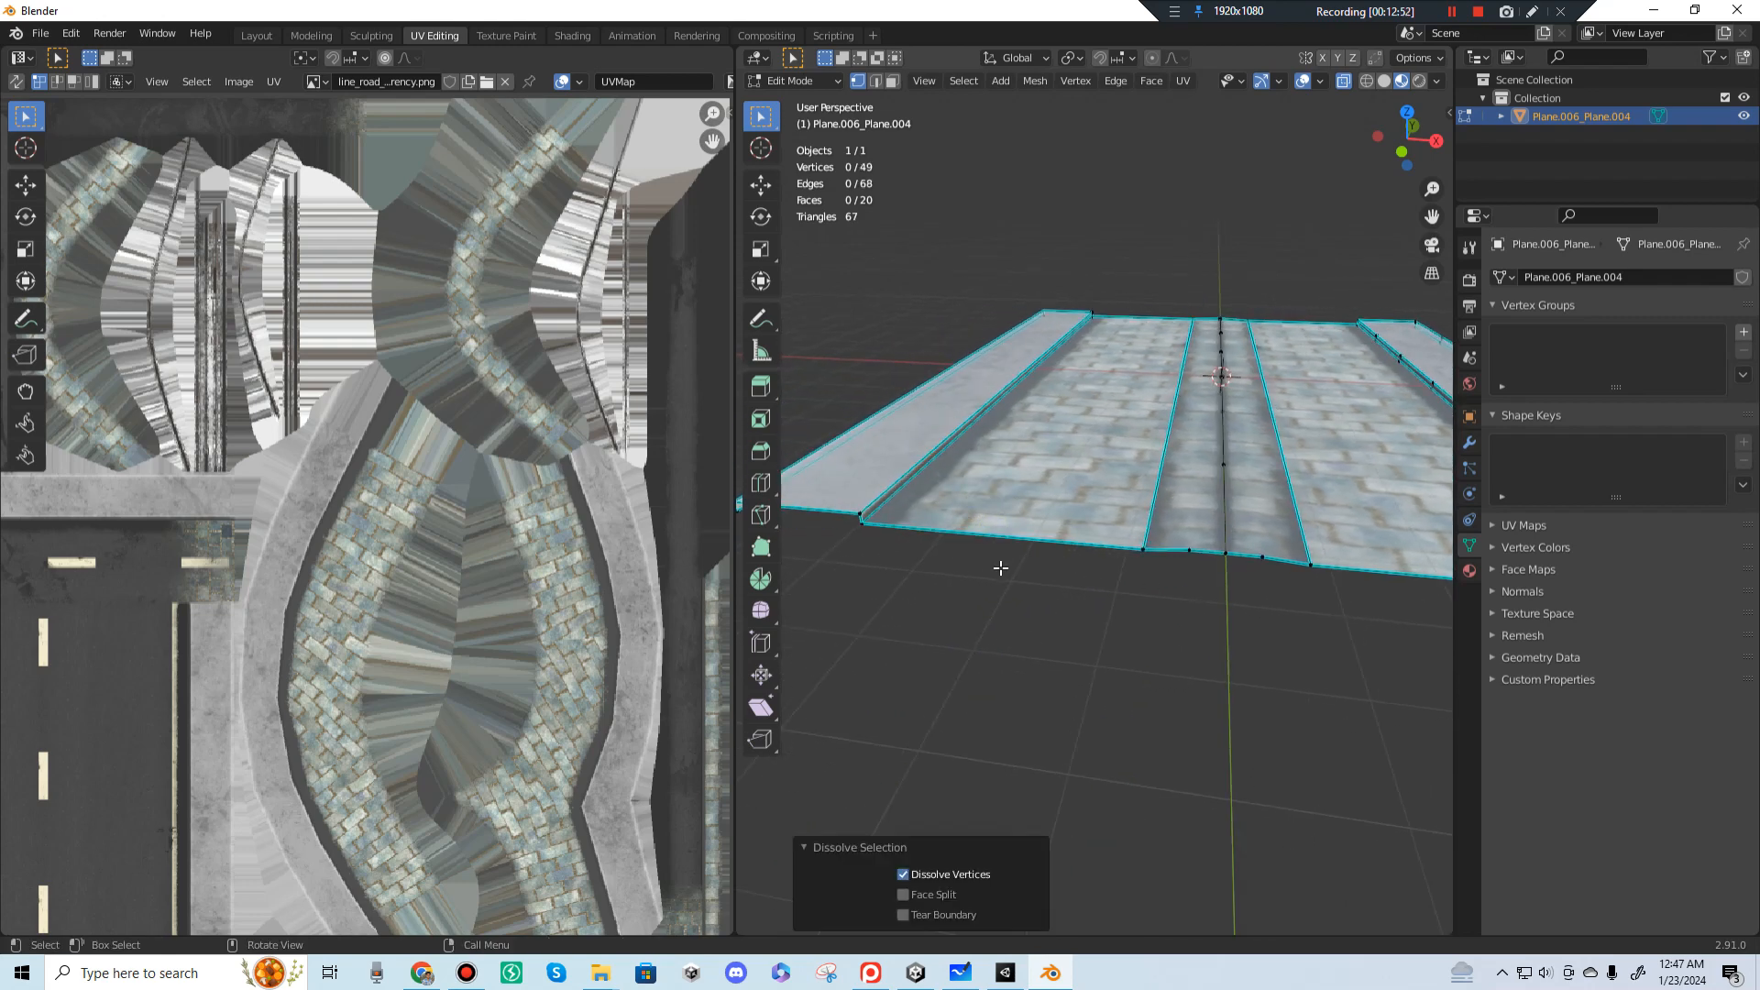
# Step: Dissolve the two extra vertices either side of the centre line at this end of the road
pyautogui.click(1175, 541)
pyautogui.hotkey('ctrl', 'x')
pyautogui.click(1258, 550)
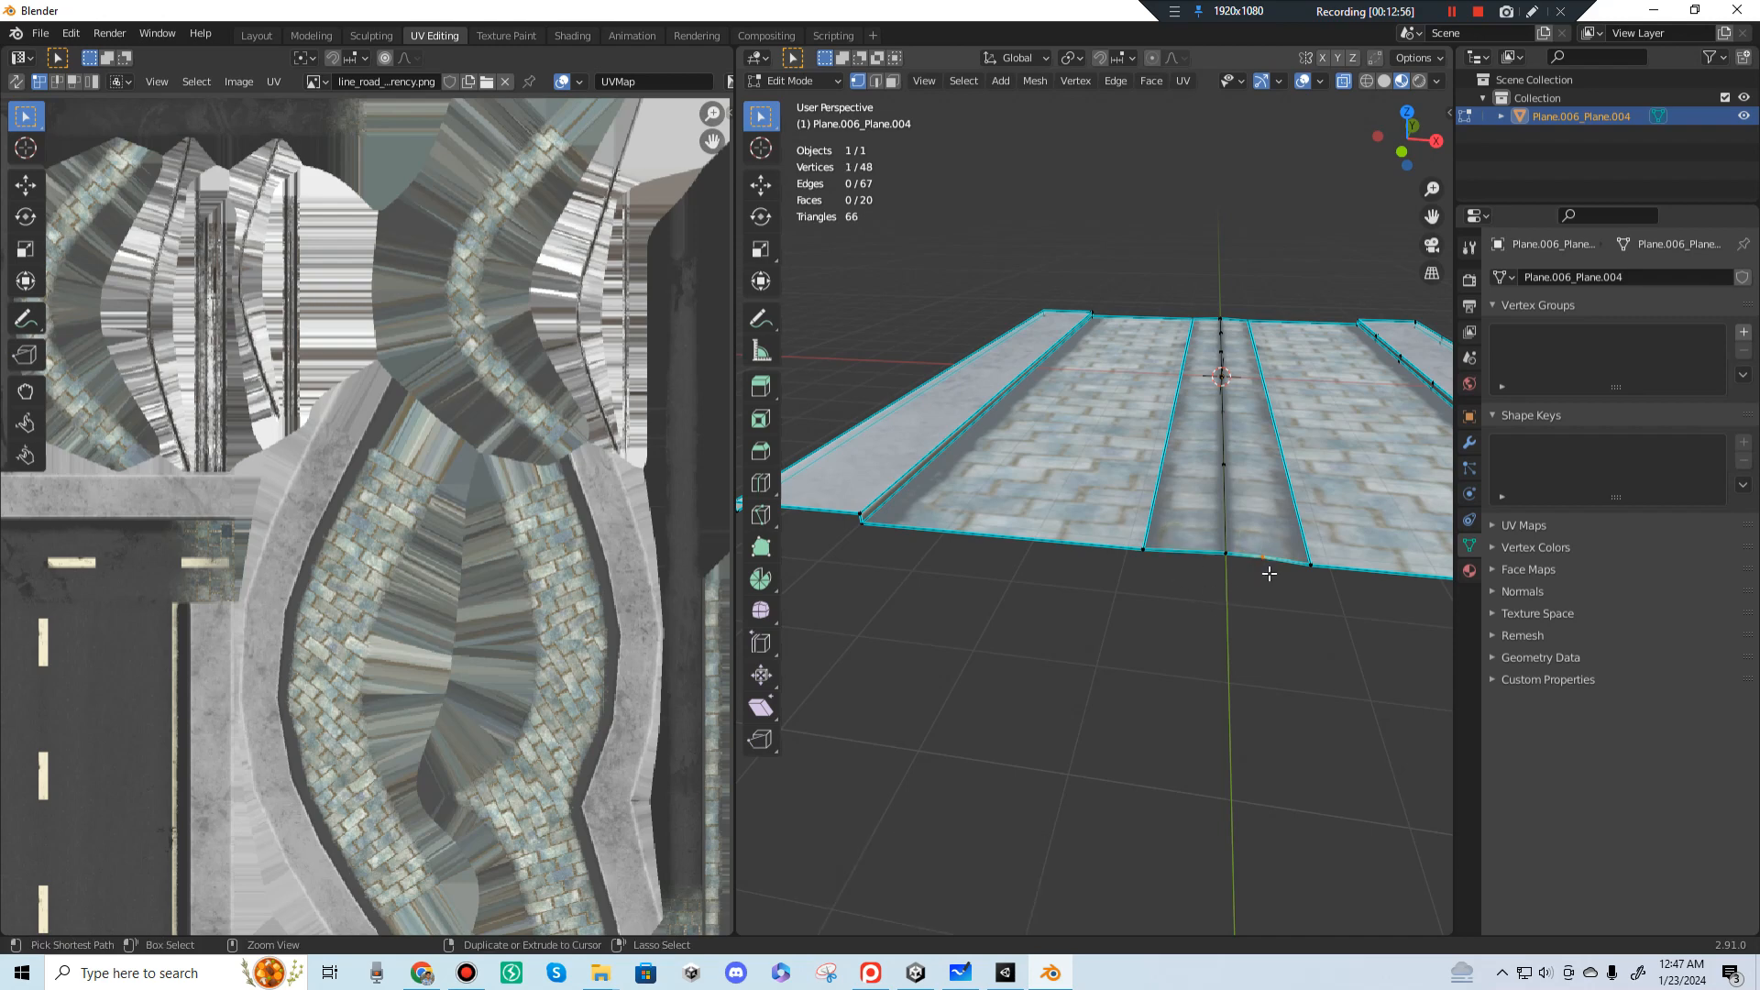
pyautogui.hotkey('ctrl', 'x')
# Step: In edge selection mode, dissolve one short vertical edge on the inner face of the kerb
pyautogui.moveTo(1250, 557); pyautogui.dragTo(1256, 502, button='middle')
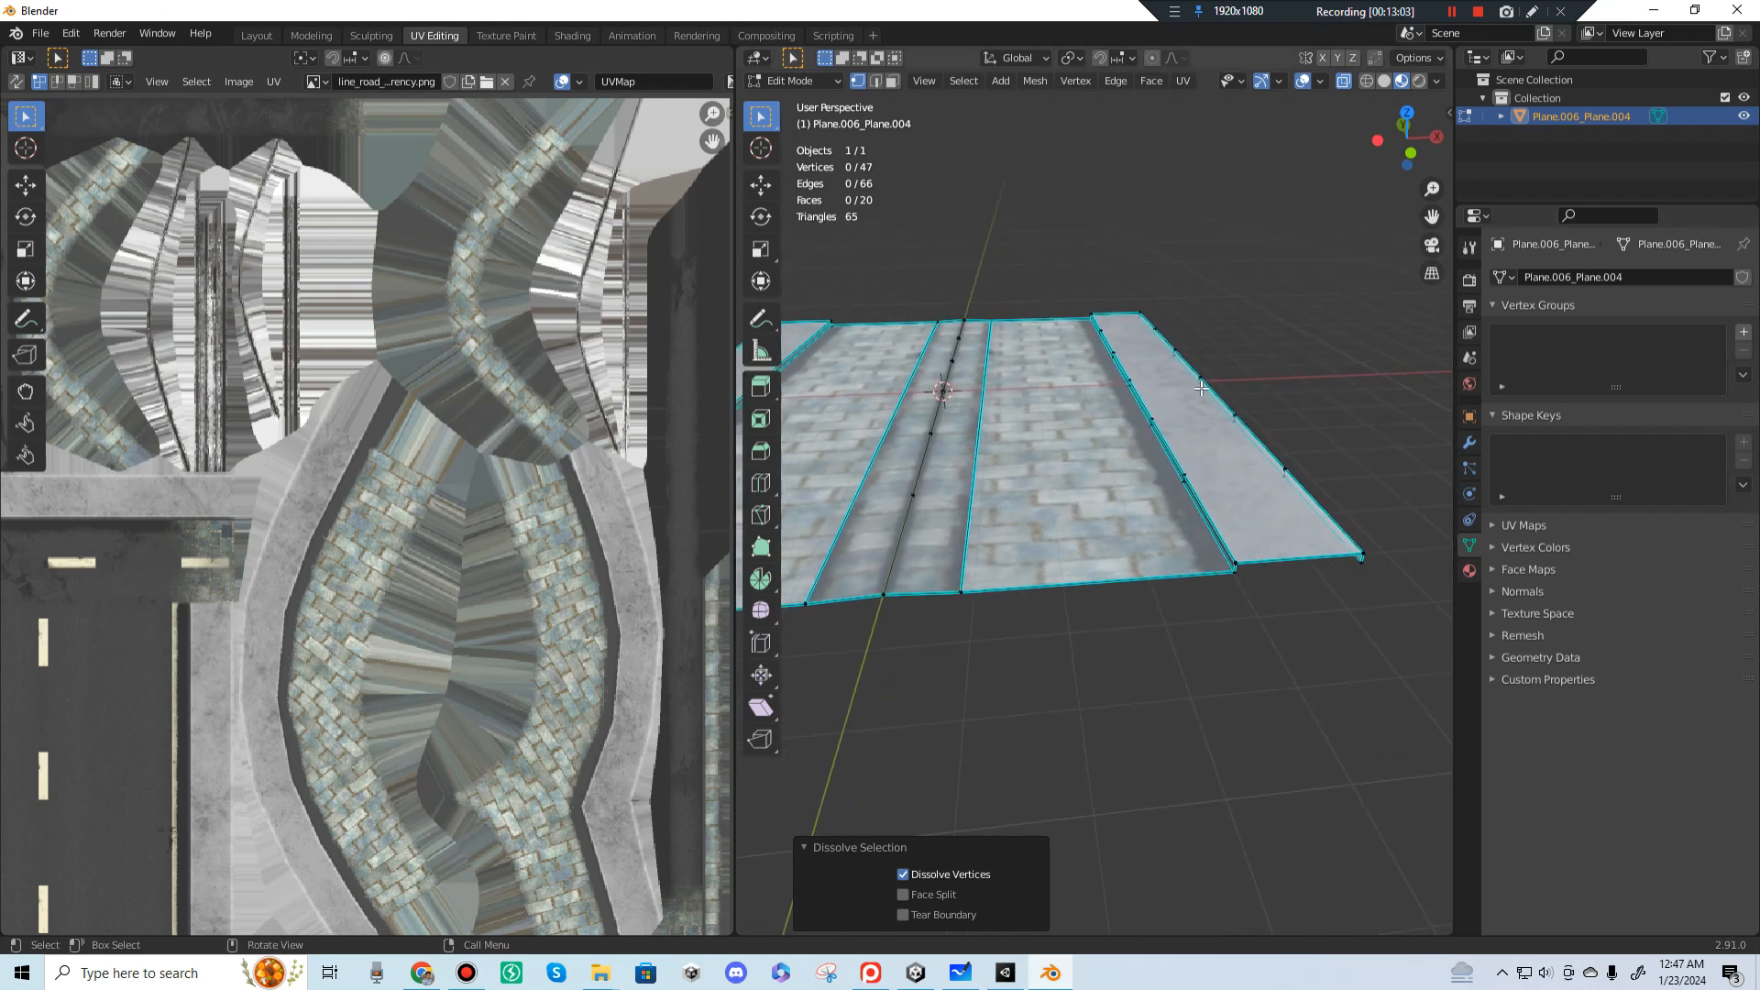
pyautogui.scroll(6, 1228, 392)
pyautogui.scroll(-3, 1329, 412)
pyautogui.keyDown('shift'); pyautogui.moveTo(1336, 409); pyautogui.dragTo(1120, 433, button='middle'); pyautogui.keyUp('shift')
pyautogui.scroll(2, 1053, 431)
pyautogui.moveTo(1133, 437); pyautogui.dragTo(1069, 471)
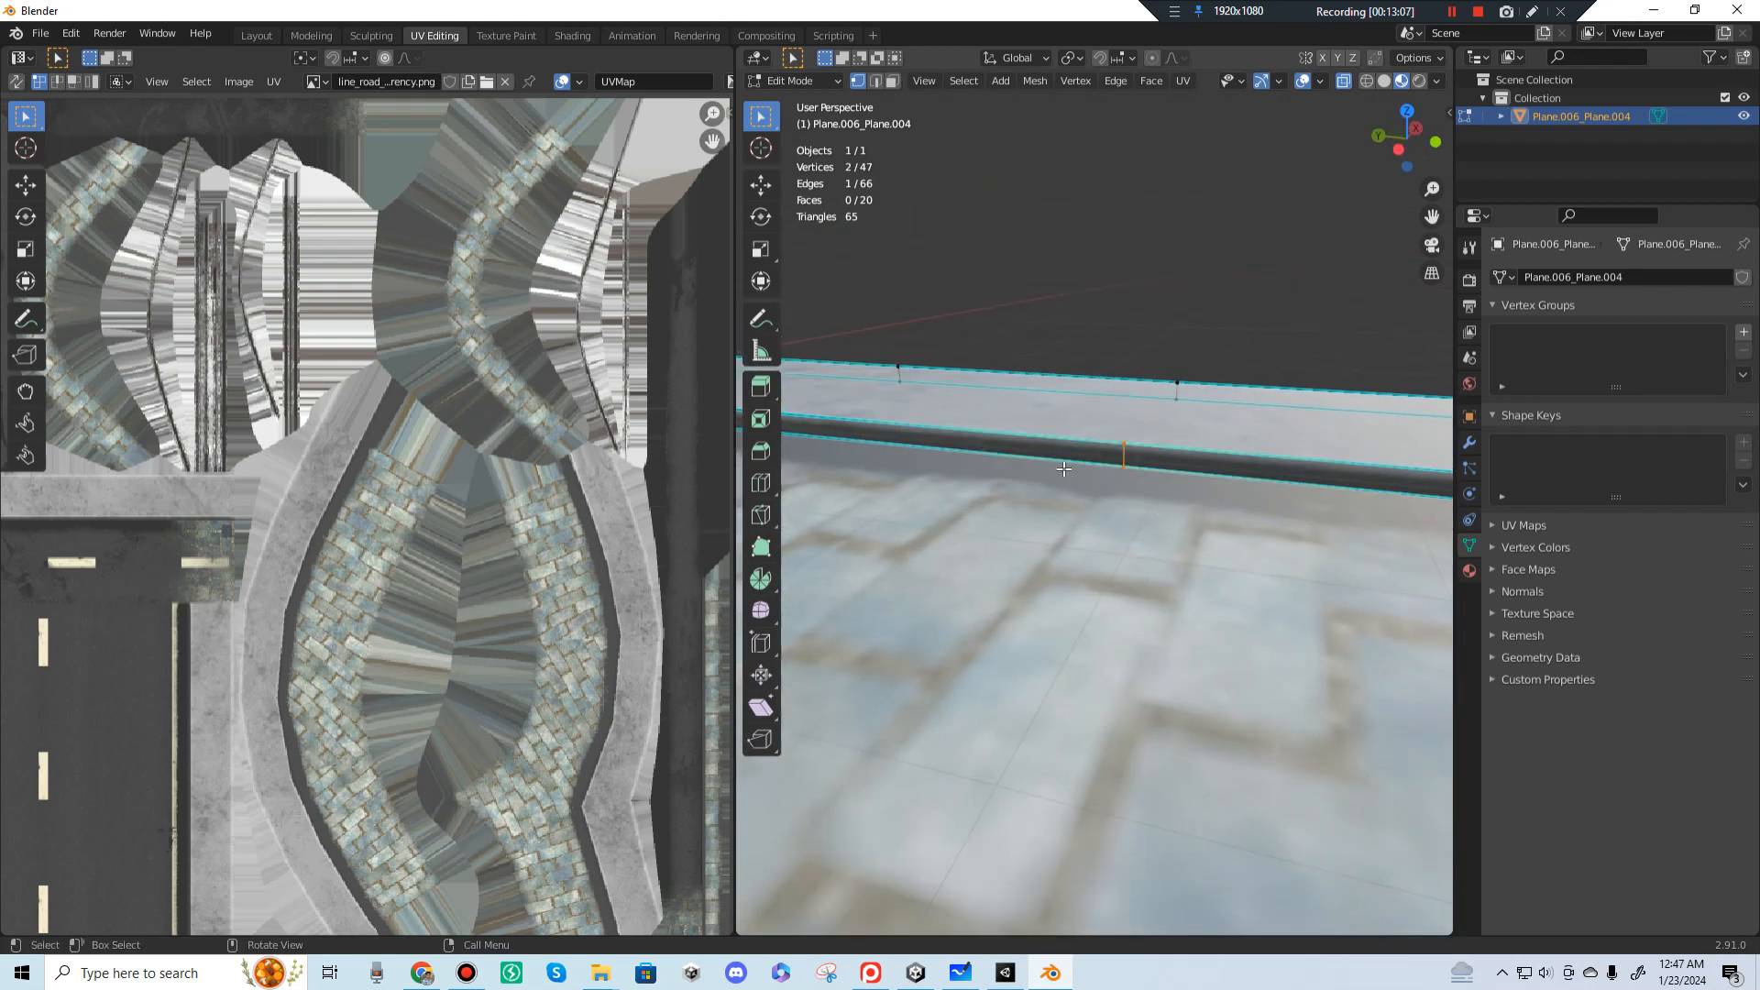
pyautogui.hotkey('ctrl', 'x')
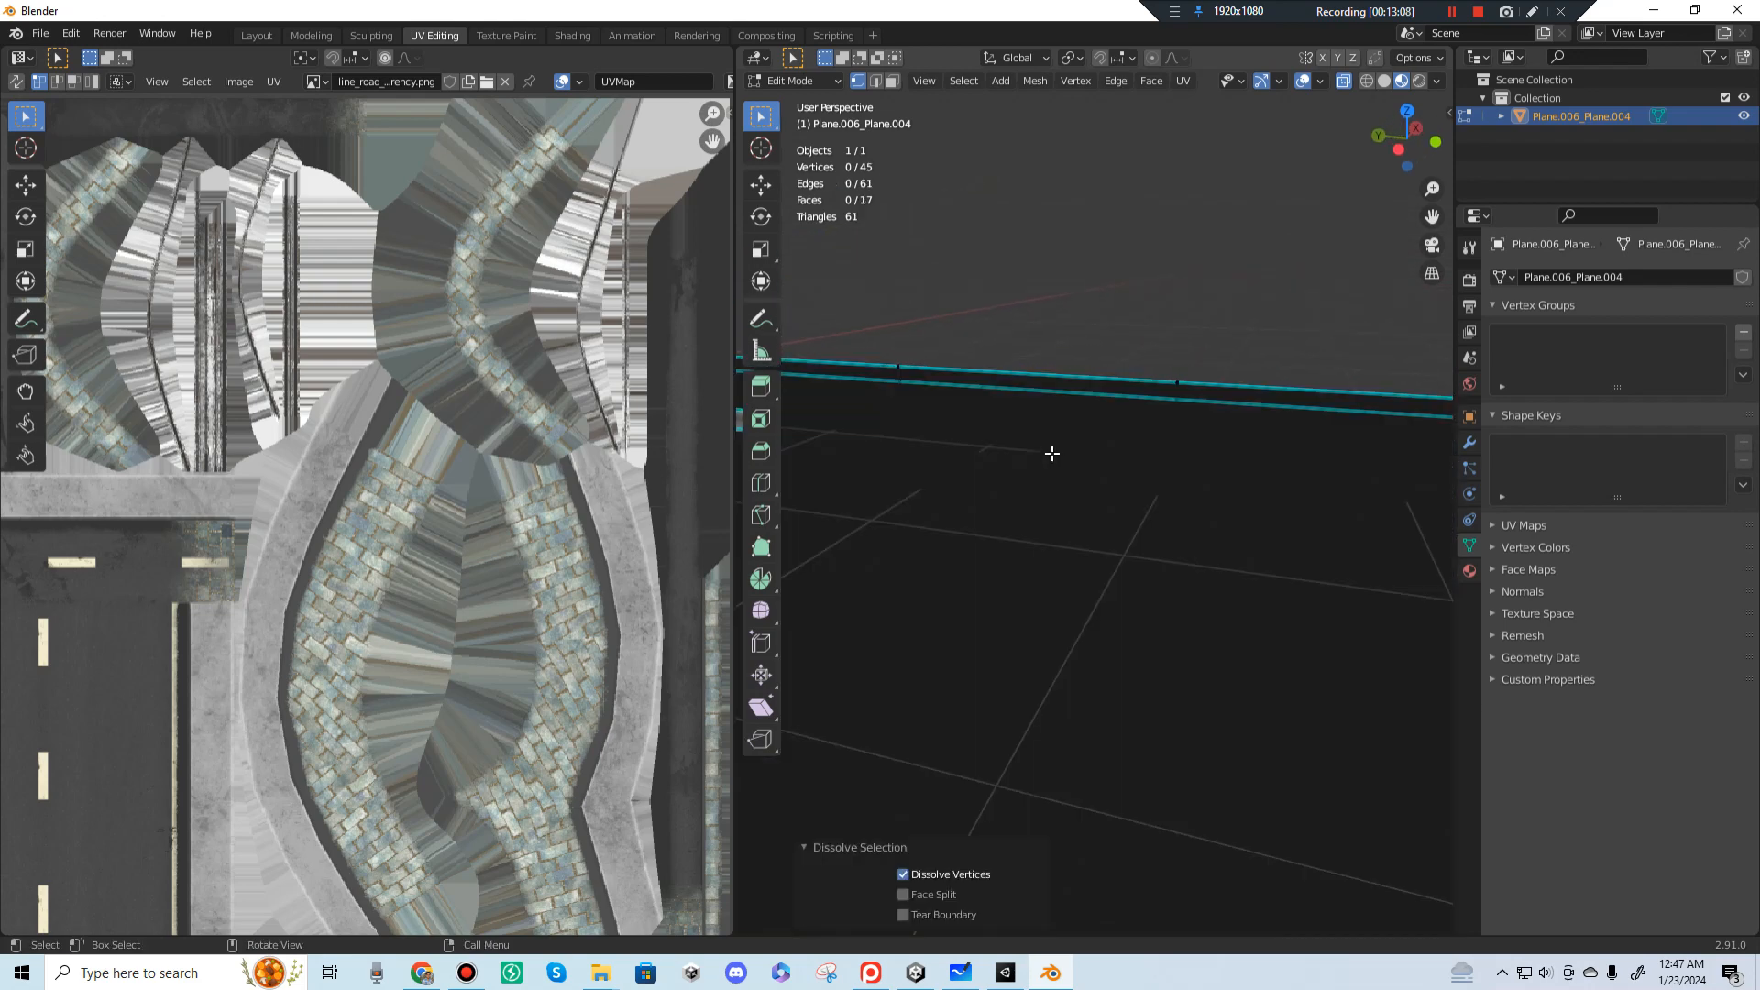
pyautogui.hotkey('ctrl', 'z')
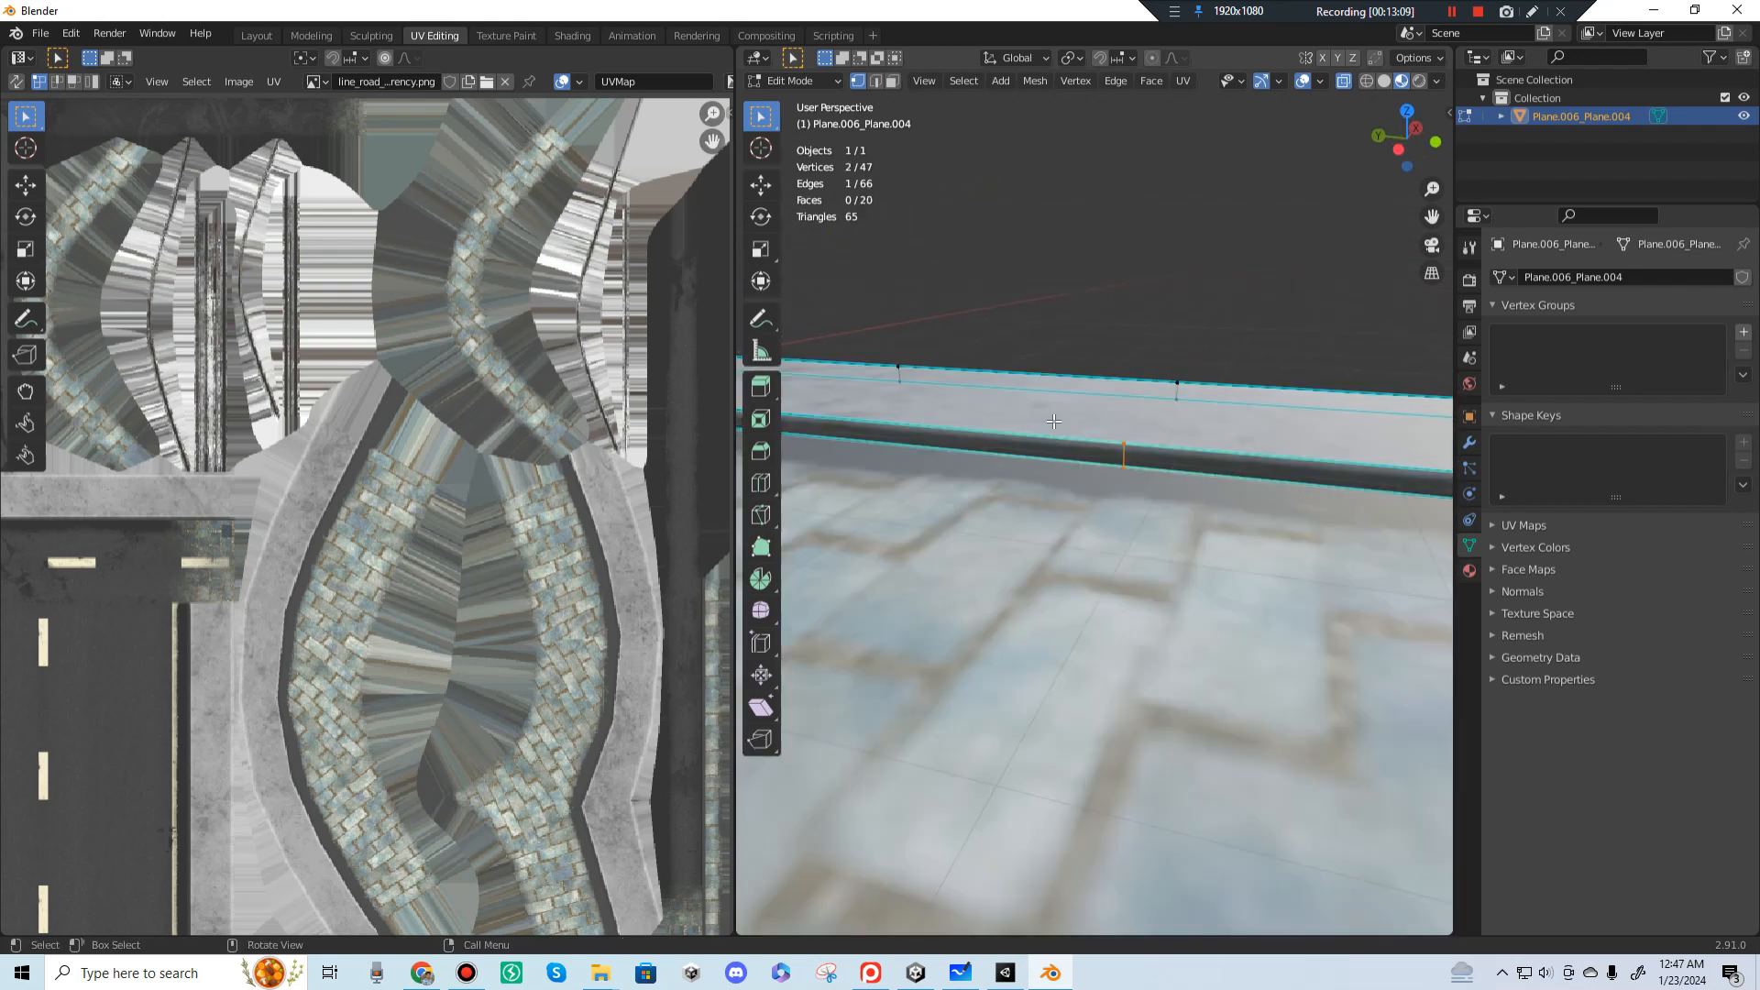
pyautogui.click(876, 81)
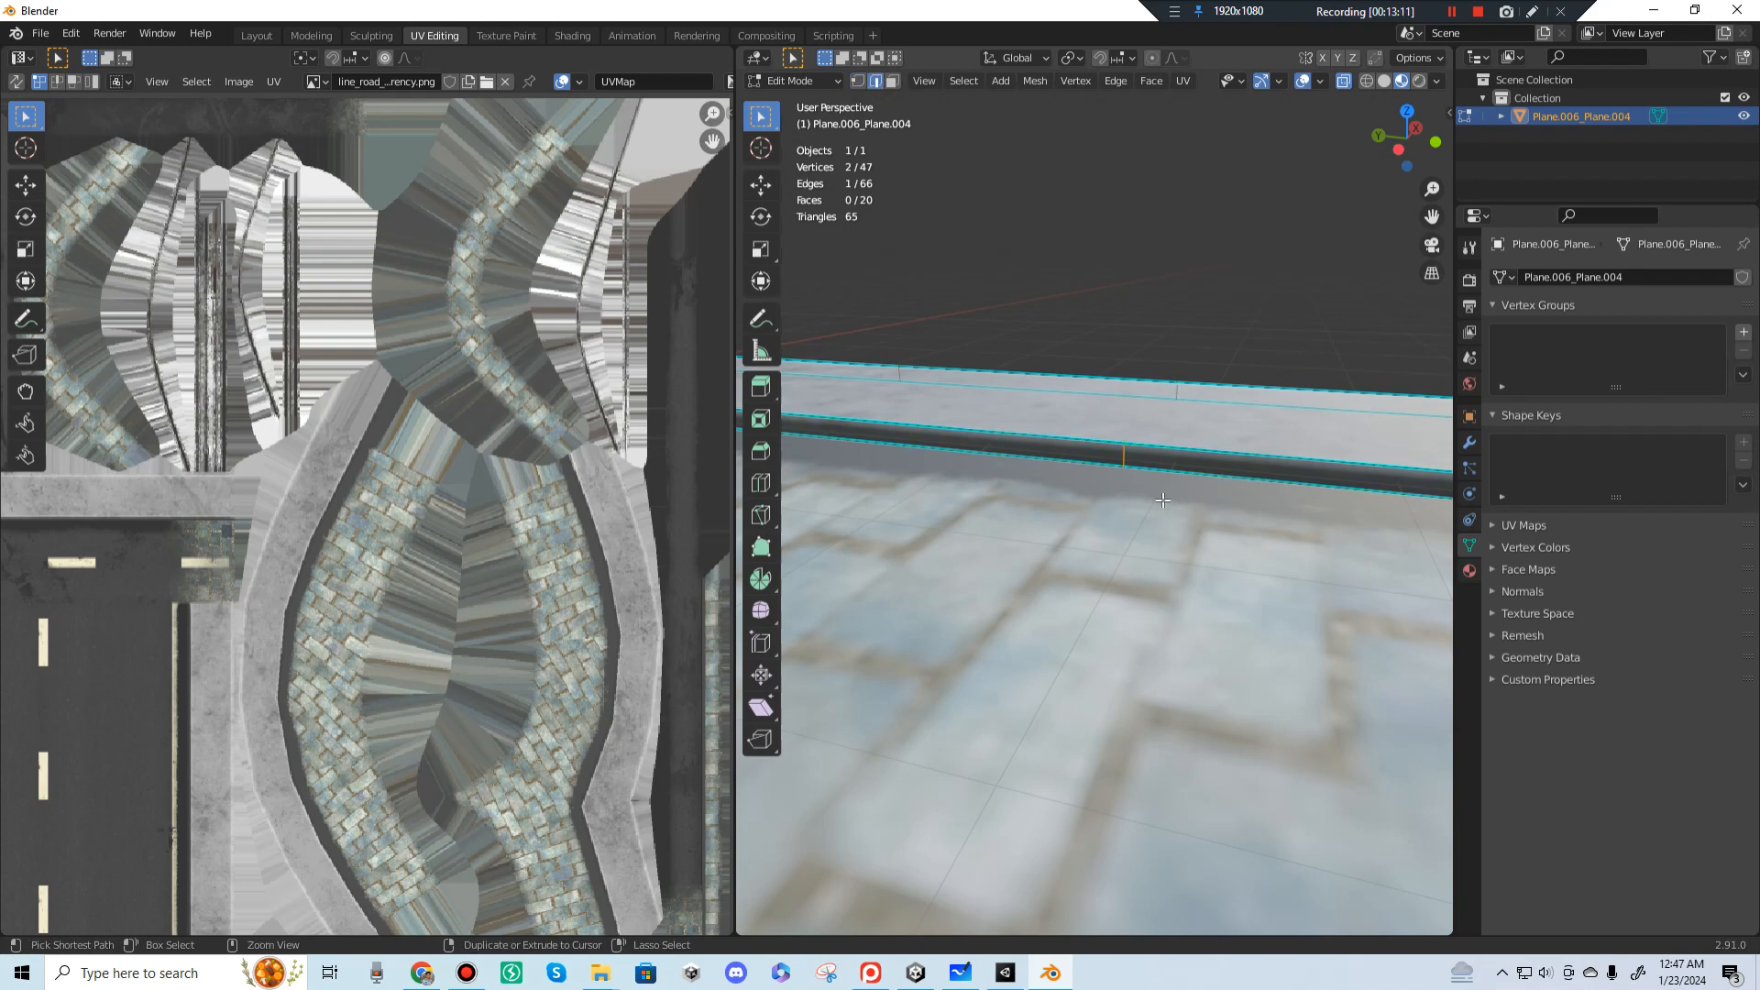
pyautogui.hotkey('ctrl', 'x')
# Step: Select the remaining short vertical edges along both faces of the kerbs and dissolve them together
pyautogui.moveTo(1034, 474); pyautogui.dragTo(1154, 507, button='middle')
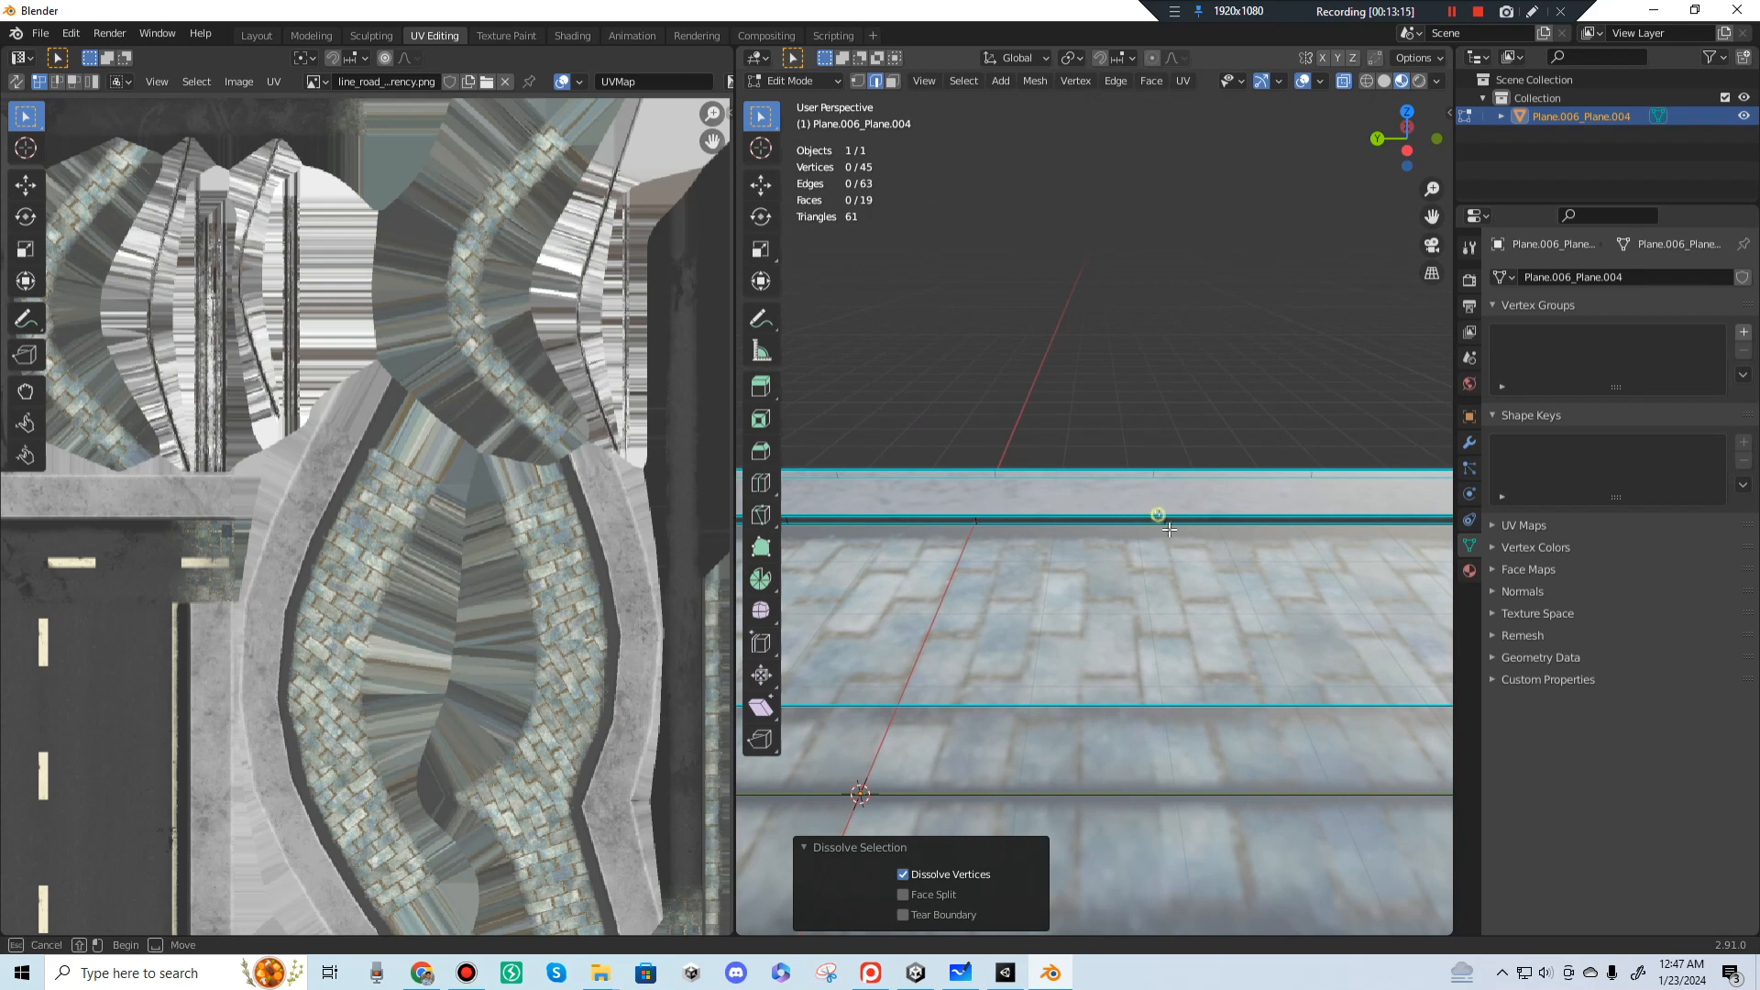
pyautogui.moveTo(1169, 529); pyautogui.dragTo(1177, 537)
pyautogui.keyDown('shift'); pyautogui.moveTo(1121, 446); pyautogui.dragTo(1166, 488); pyautogui.keyUp('shift')
pyautogui.keyDown('shift'); pyautogui.moveTo(1309, 446); pyautogui.dragTo(1336, 495); pyautogui.keyUp('shift')
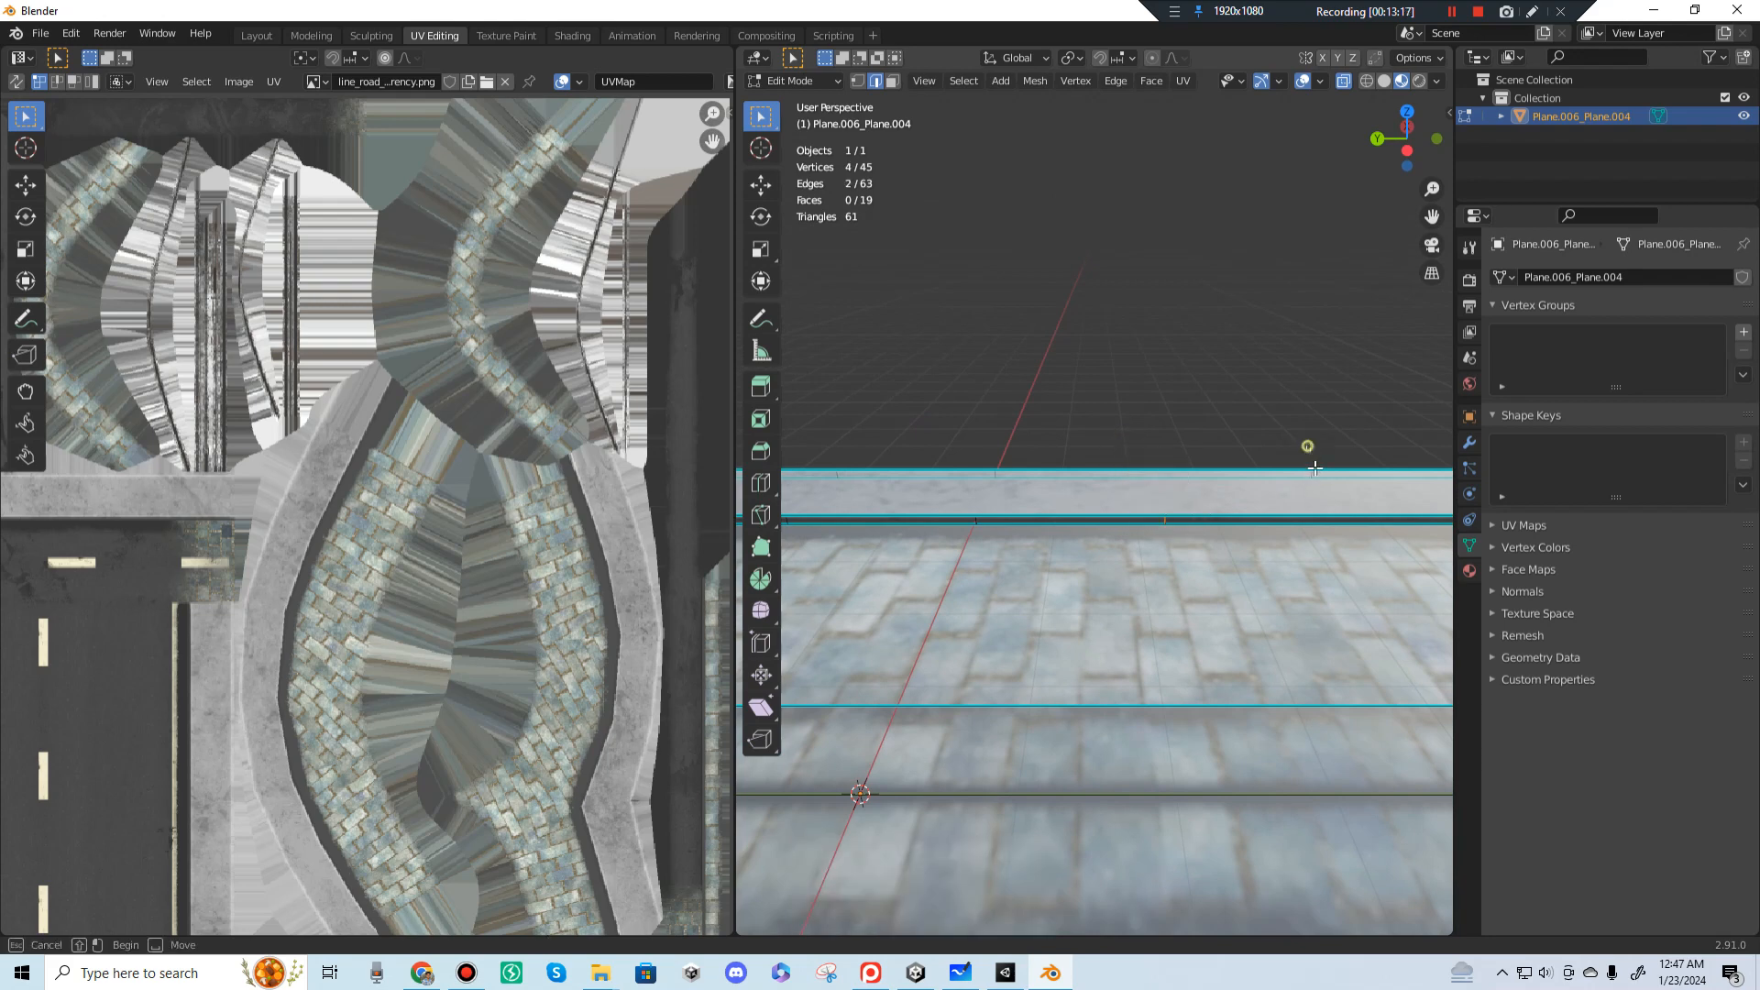
pyautogui.keyDown('shift'); pyautogui.moveTo(1054, 511); pyautogui.dragTo(1153, 516, button='middle'); pyautogui.keyUp('shift')
pyautogui.keyDown('shift'); pyautogui.moveTo(1077, 469); pyautogui.dragTo(1108, 550); pyautogui.keyUp('shift')
pyautogui.keyDown('shift'); pyautogui.moveTo(892, 457); pyautogui.dragTo(962, 489); pyautogui.keyUp('shift')
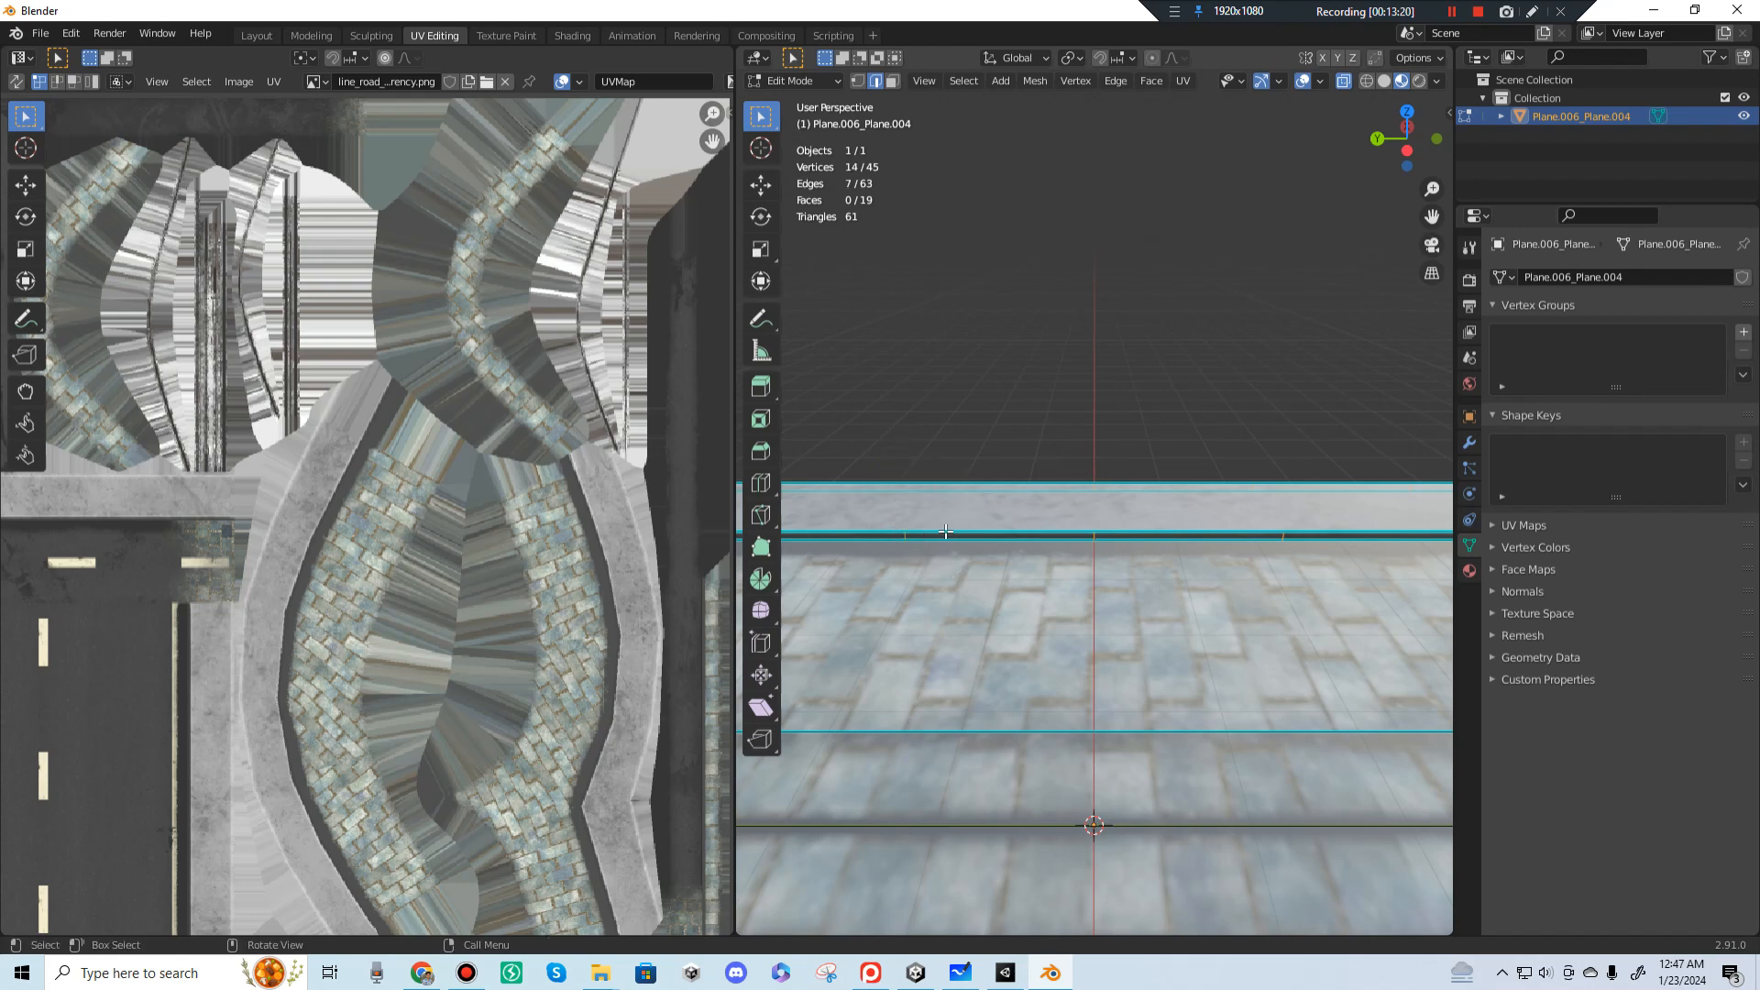
pyautogui.moveTo(963, 489); pyautogui.dragTo(1098, 591, button='middle')
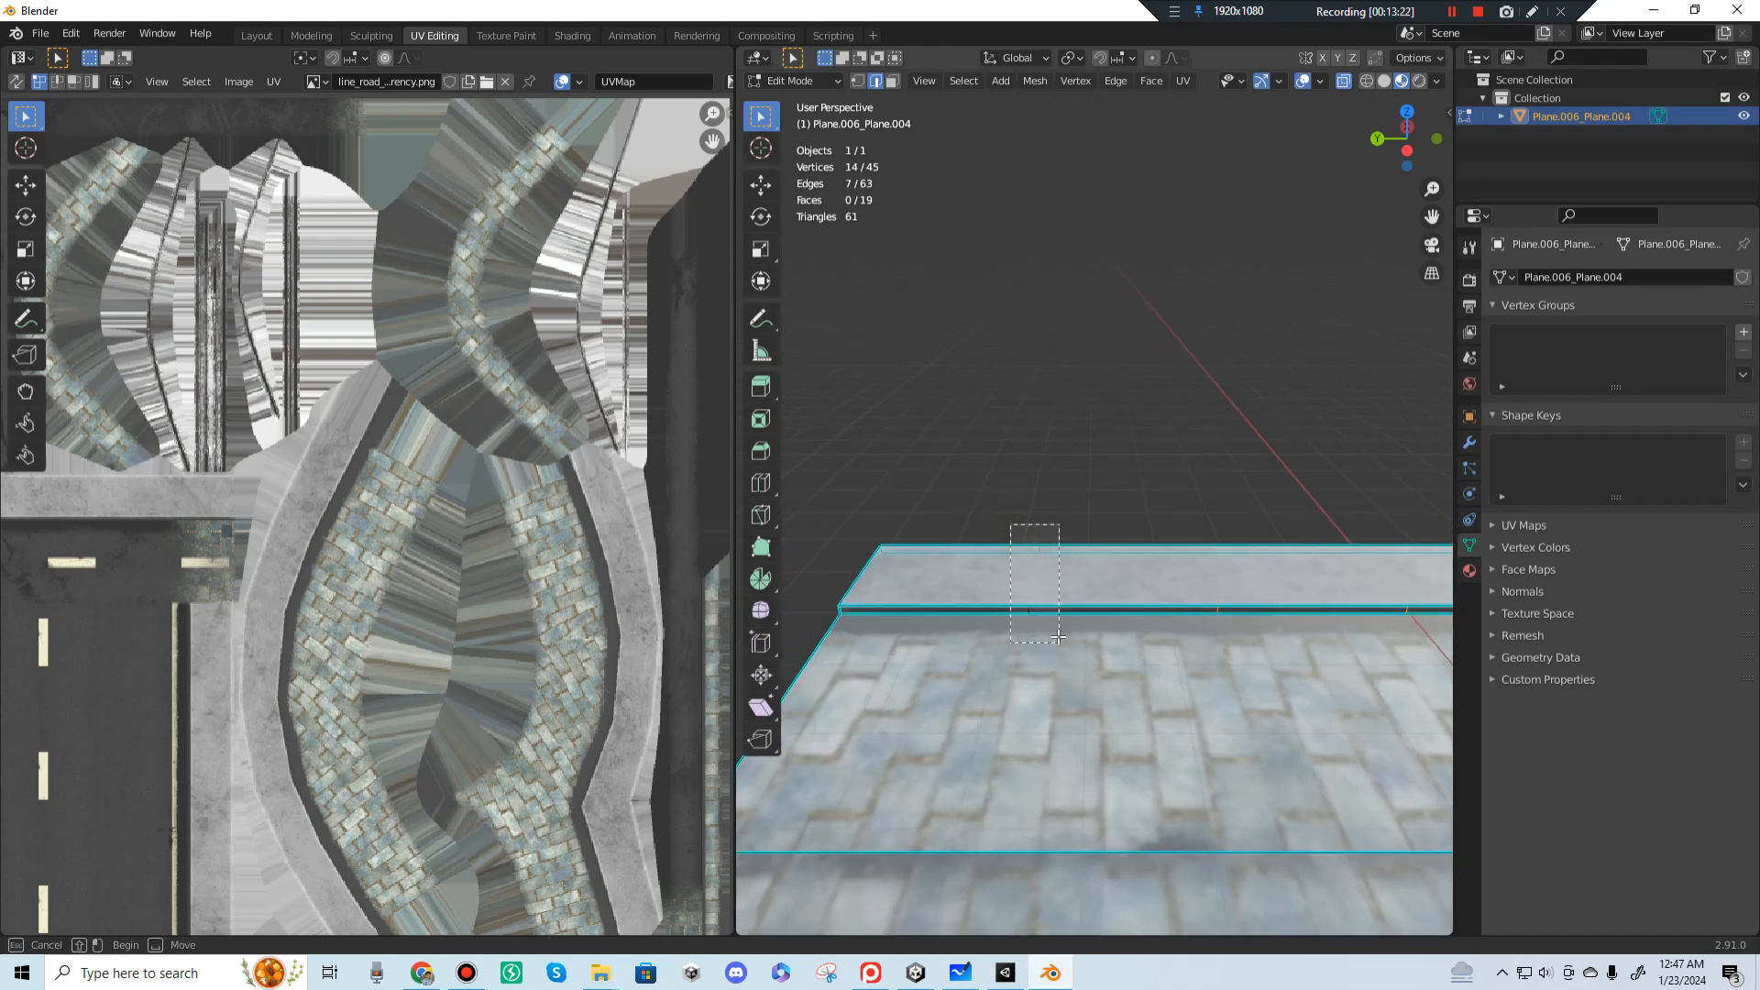
pyautogui.keyDown('shift'); pyautogui.moveTo(1059, 637); pyautogui.dragTo(1059, 639); pyautogui.keyUp('shift')
pyautogui.hotkey('ctrl', 'x')
# Step: Return to Object Mode and examine the simplified road mesh from several angles
pyautogui.moveTo(1058, 637); pyautogui.dragTo(898, 524, button='middle')
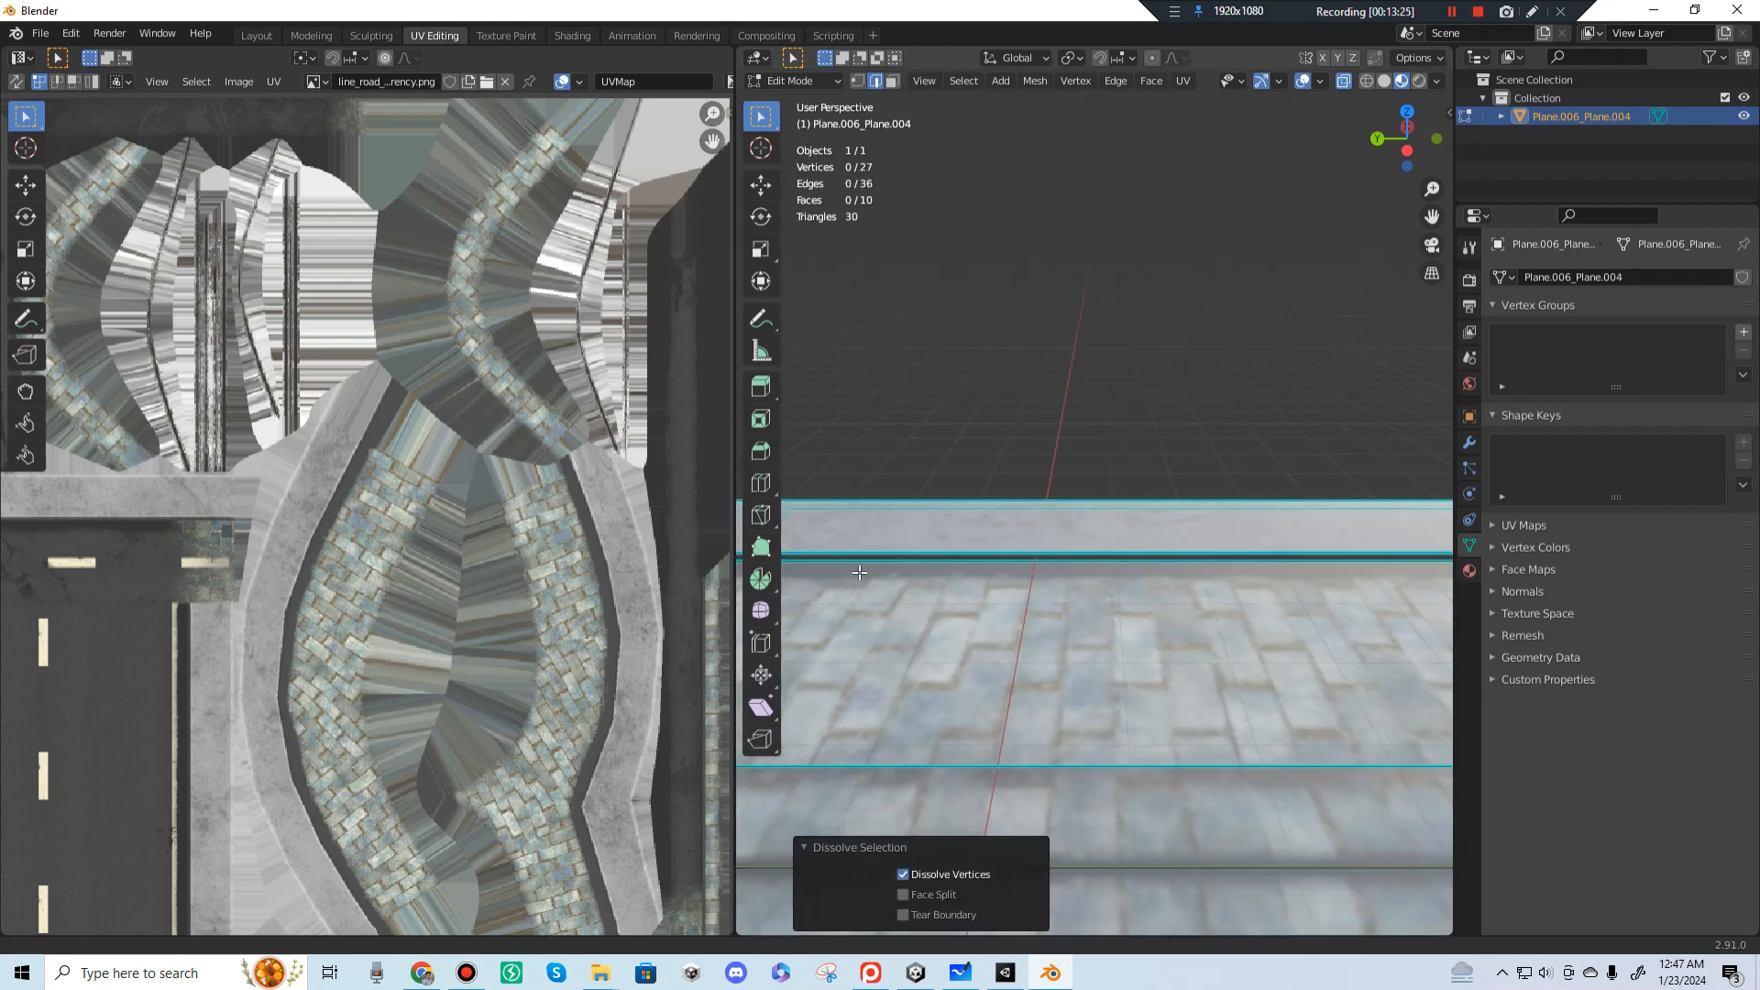
pyautogui.scroll(-1, 1329, 578)
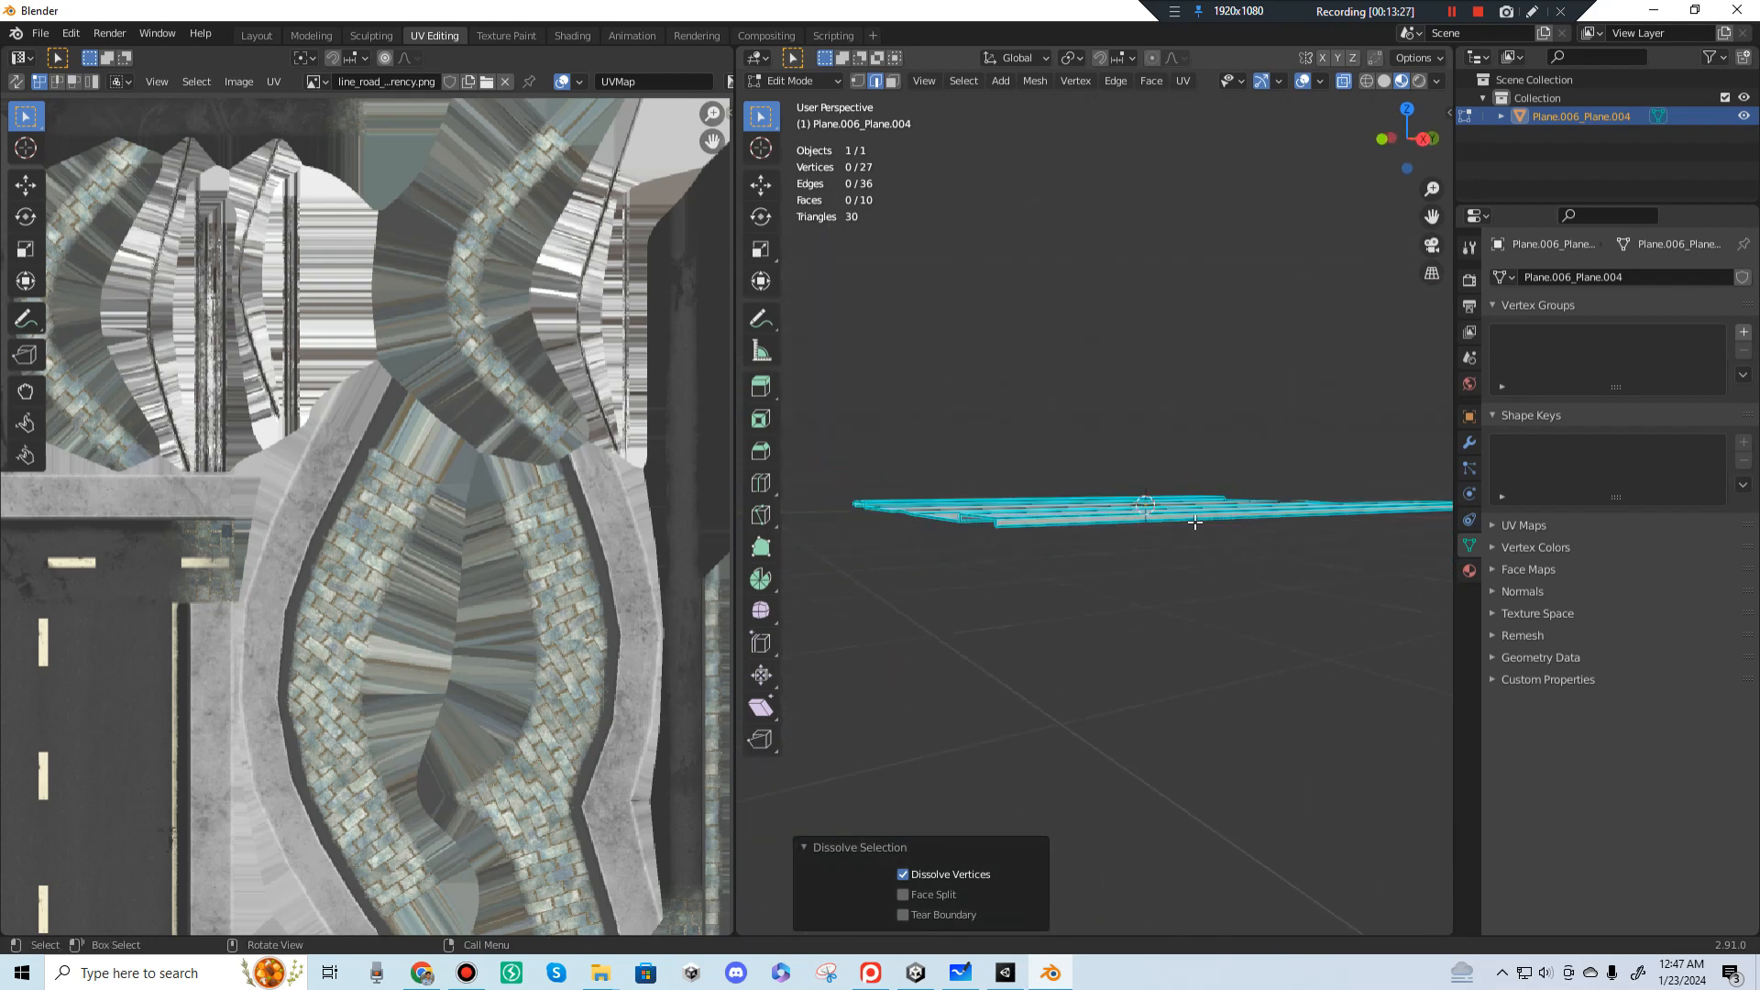
pyautogui.moveTo(1194, 523); pyautogui.dragTo(1239, 547, button='middle')
pyautogui.moveTo(1230, 533); pyautogui.dragTo(876, 241, button='middle')
pyautogui.press('Tab')
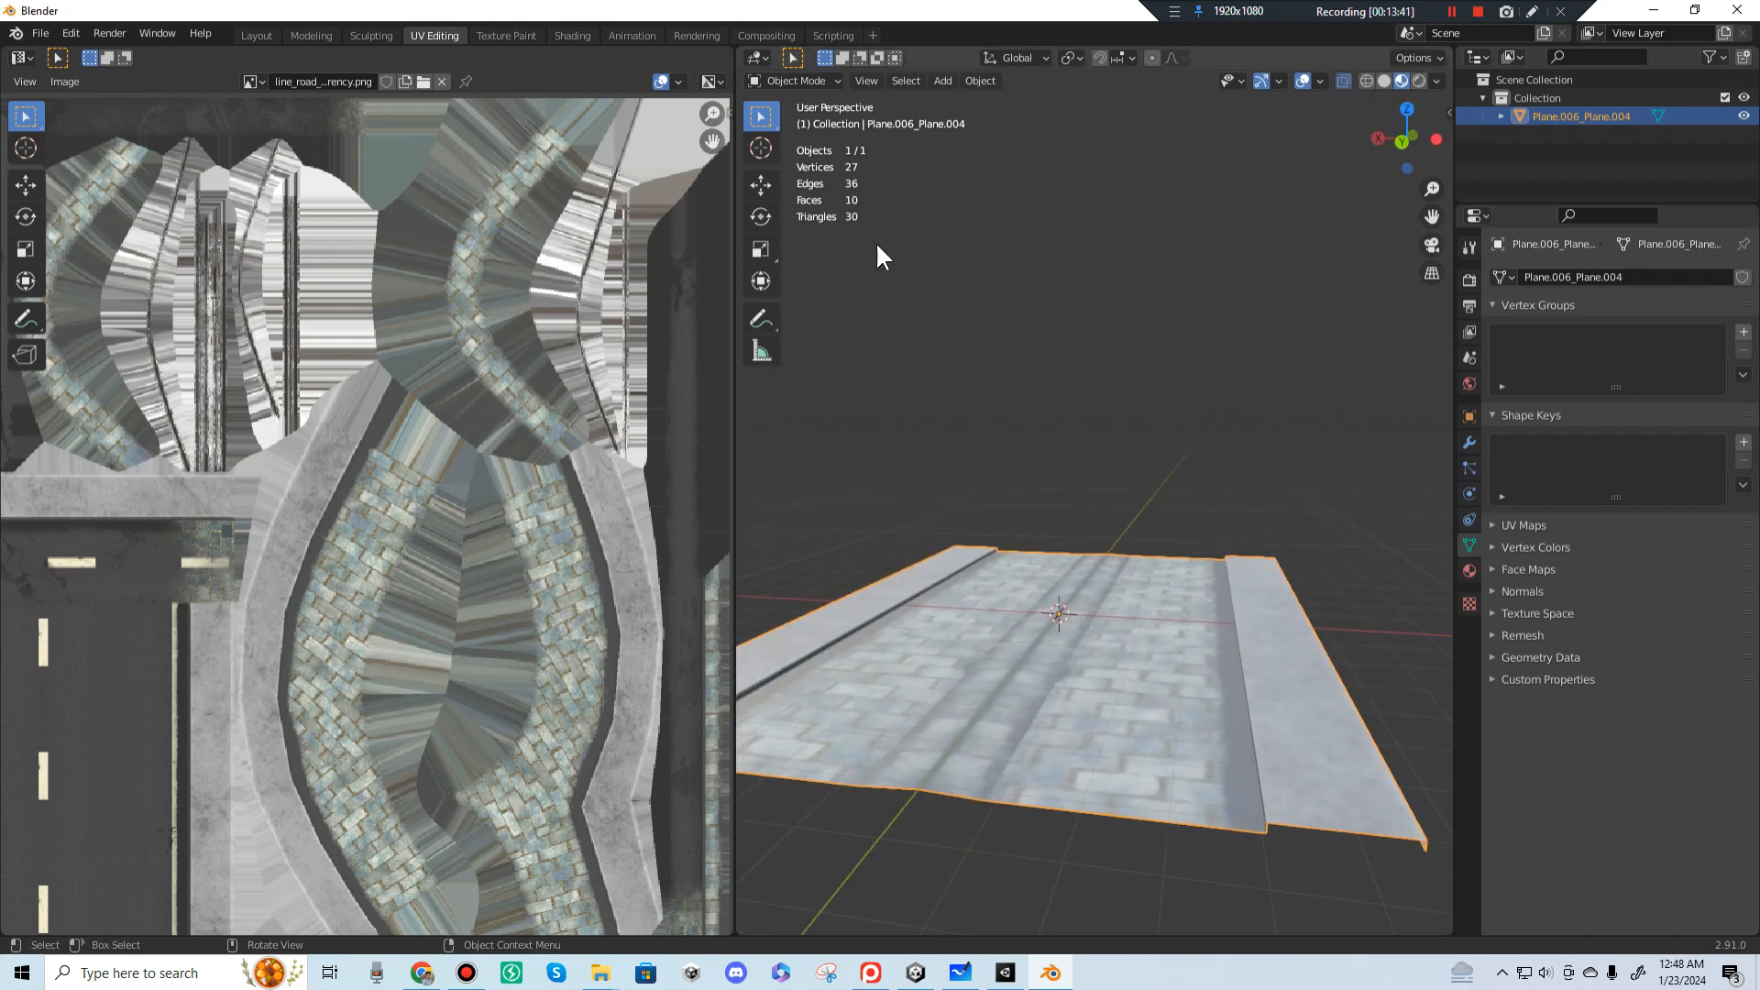
pyautogui.moveTo(1159, 552); pyautogui.dragTo(1218, 593, button='middle')
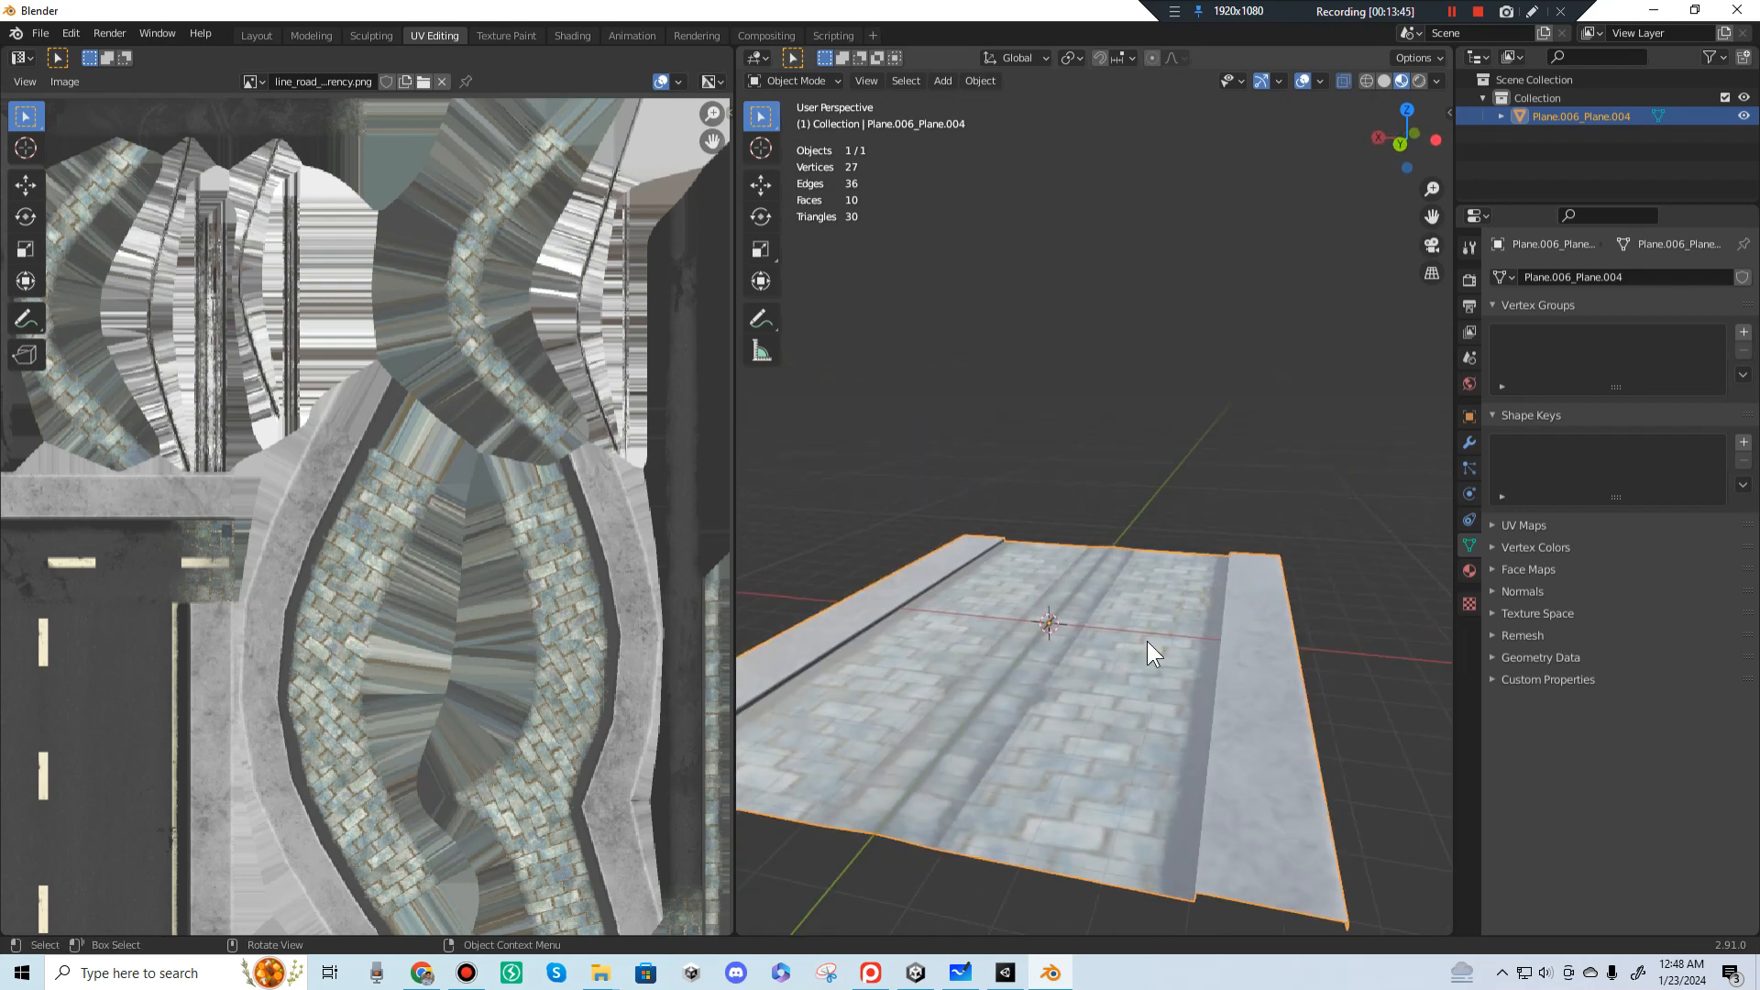
# Step: Switch to Unity's Env Optimization project and view the paved street in the scene for comparison
pyautogui.click(1003, 977)
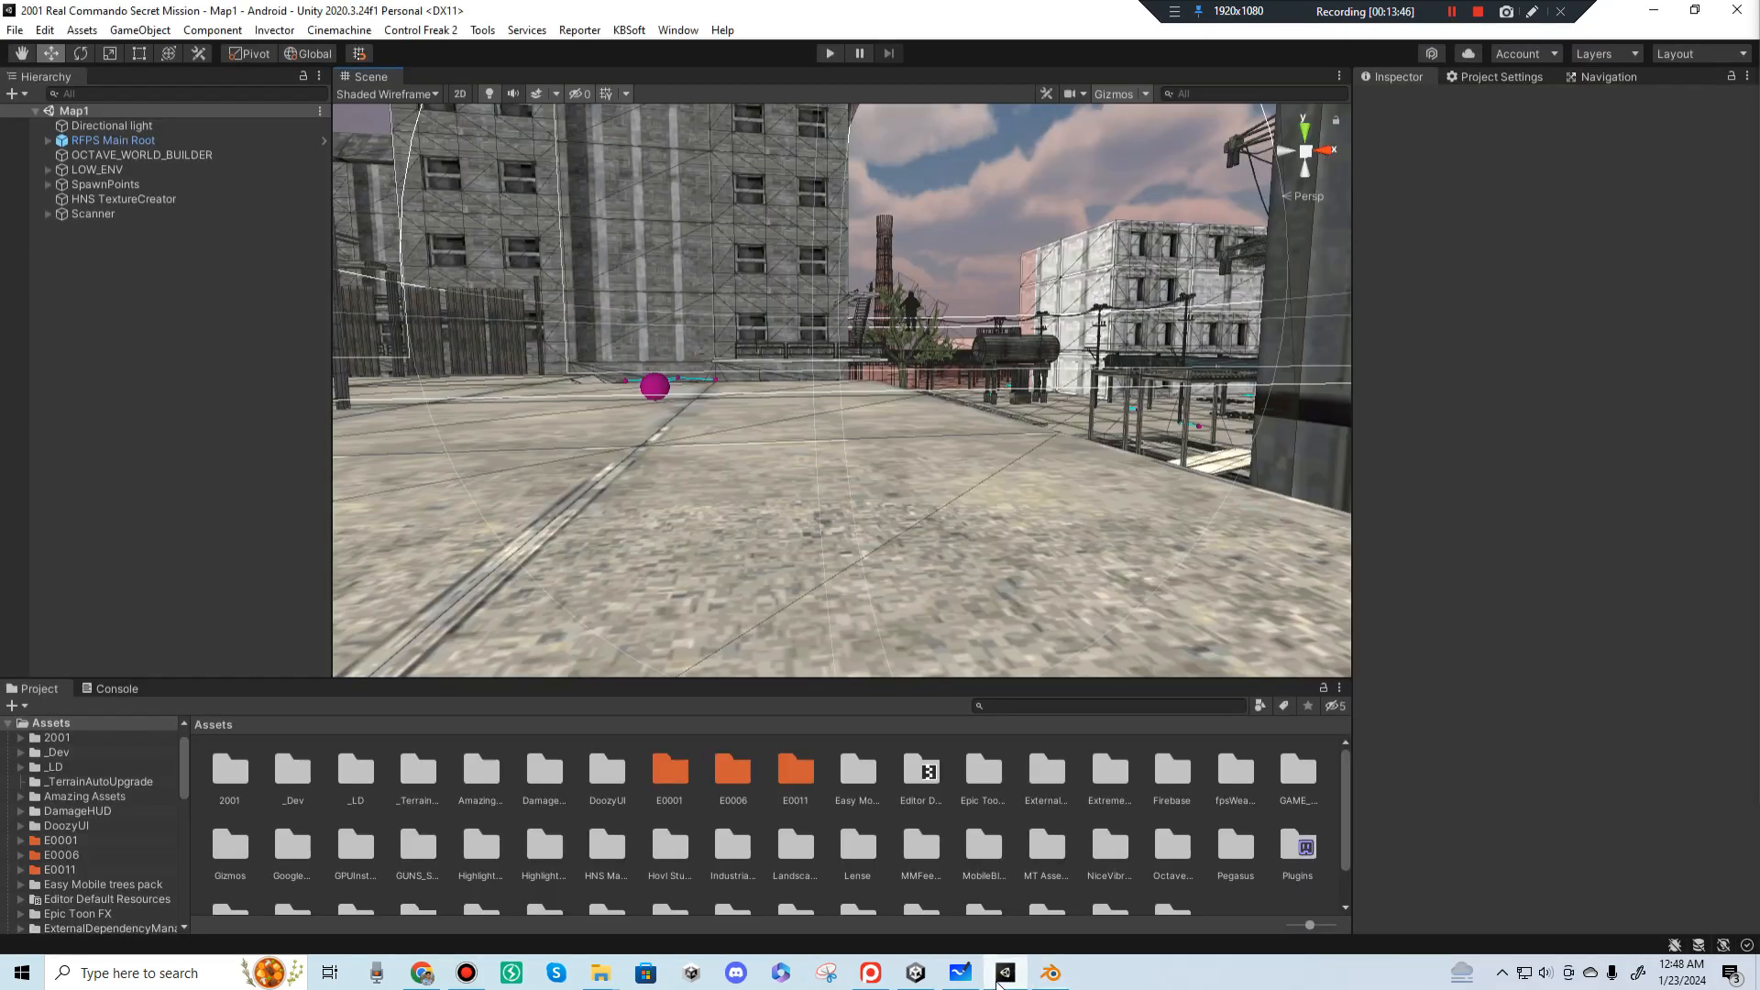
pyautogui.click(1002, 977)
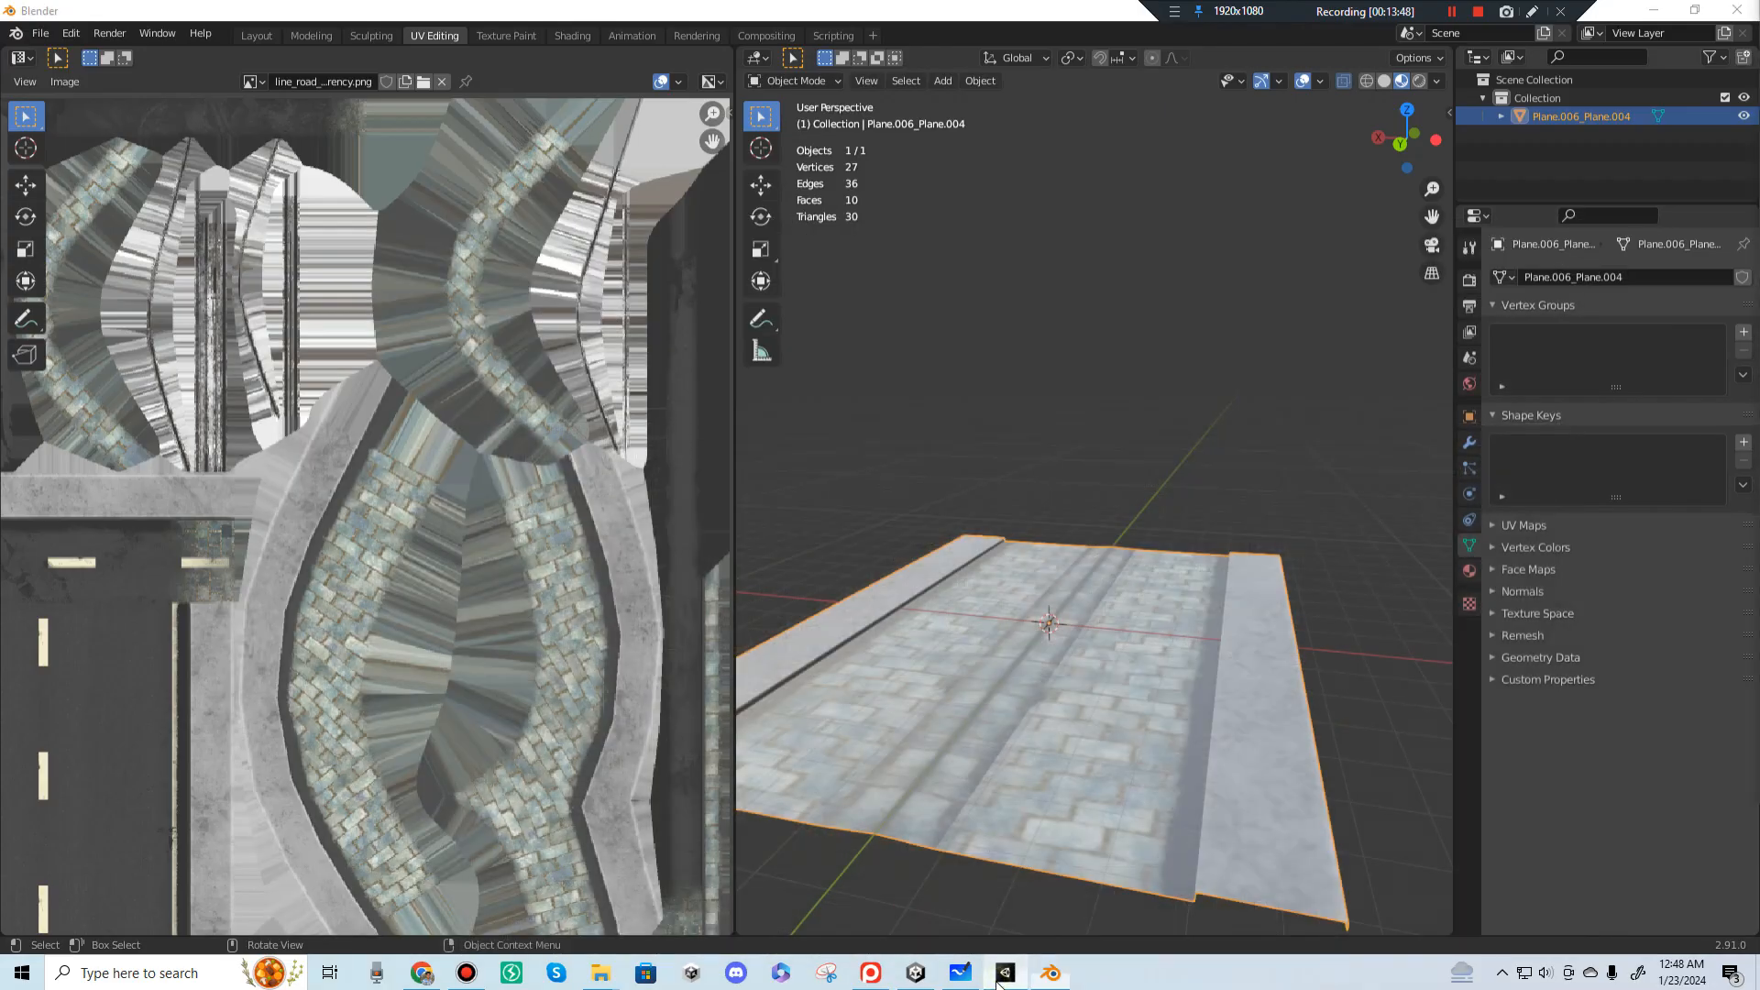
pyautogui.click(1003, 977)
pyautogui.click(1003, 978)
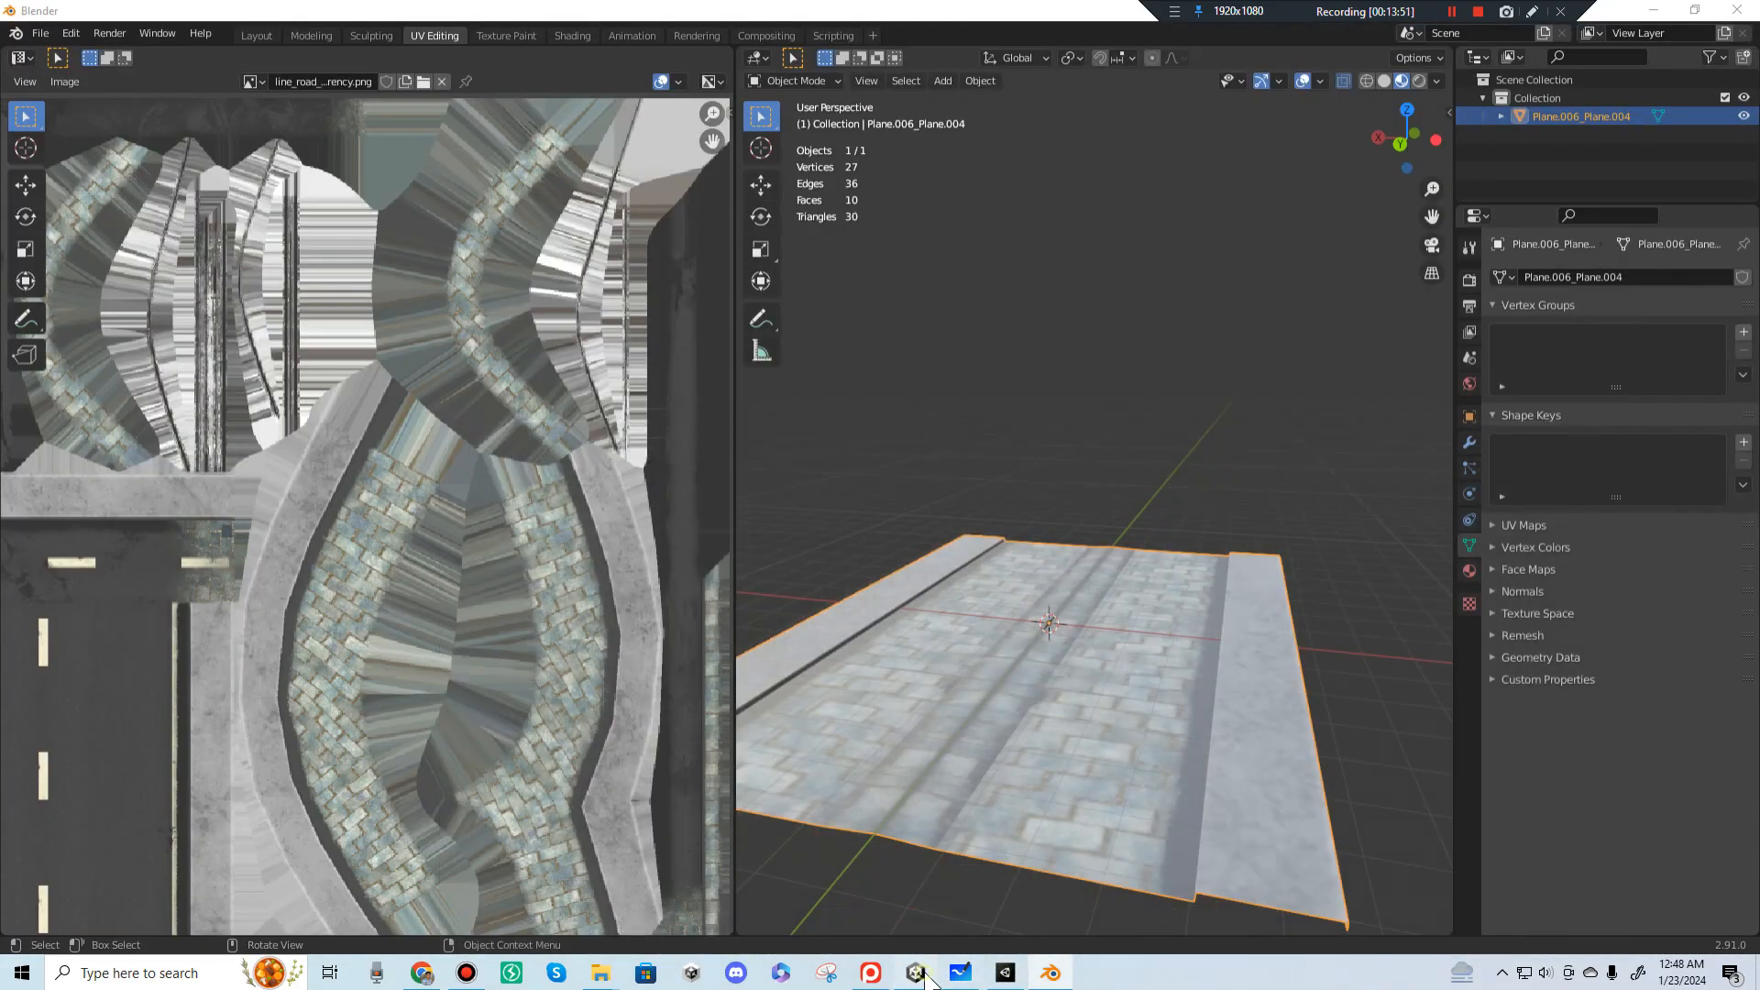
pyautogui.click(921, 975)
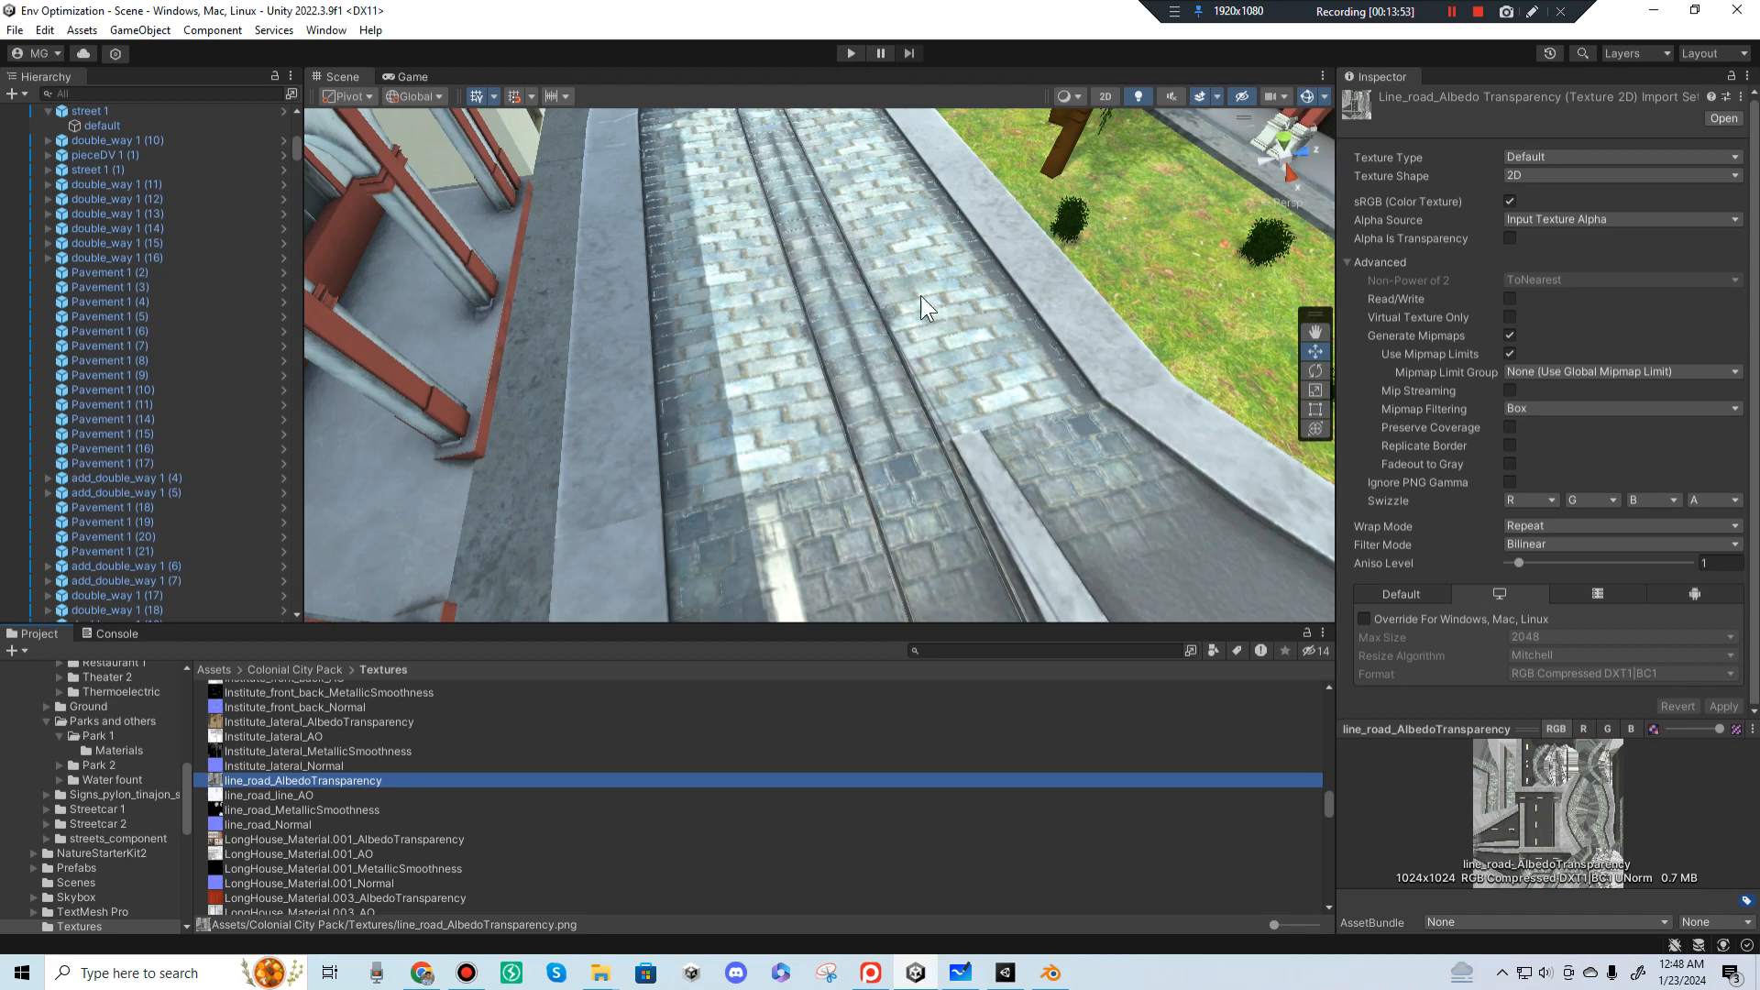
# Step: Switch back to Blender and inspect the road mesh's topology in Edit Mode with Wireframe shading
pyautogui.click(1051, 972)
pyautogui.scroll(-5, 1093, 504)
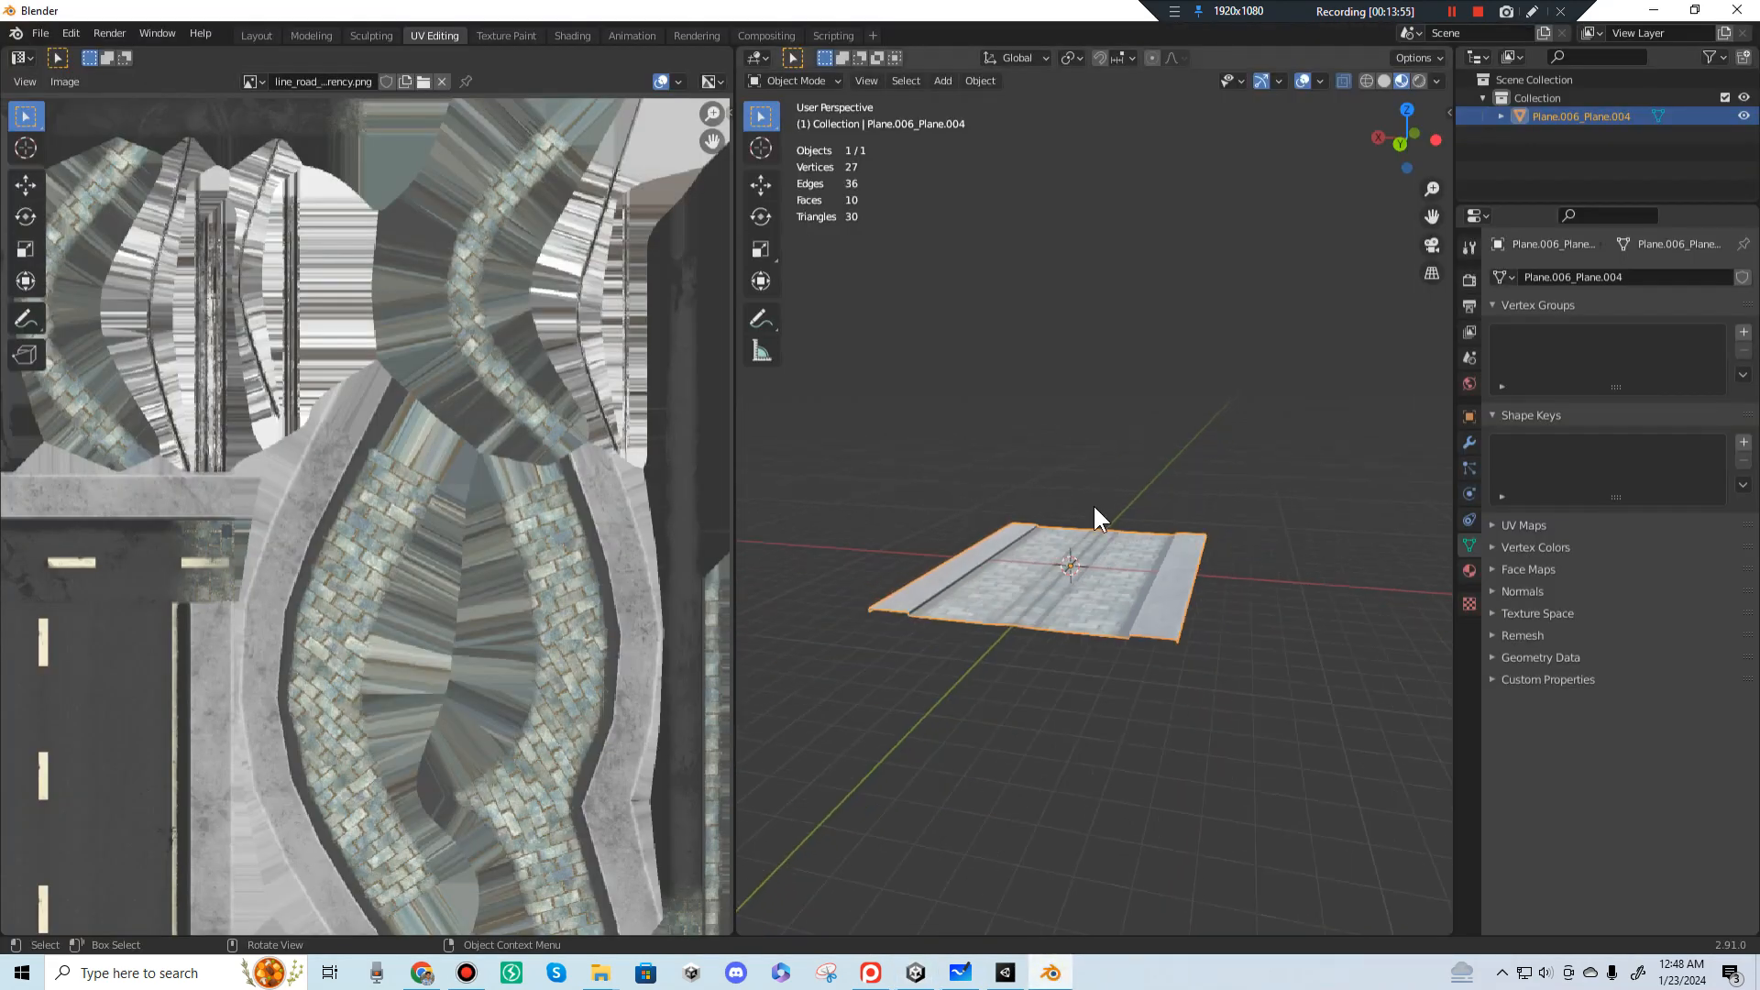
pyautogui.scroll(2, 1141, 526)
pyautogui.moveTo(1141, 526)
pyautogui.mouseDown(button='middle')
pyautogui.moveTo(1074, 578)
pyautogui.moveTo(1129, 477)
pyautogui.moveTo(1298, 473)
pyautogui.moveTo(1241, 464)
pyautogui.moveTo(1122, 493)
pyautogui.moveTo(1063, 547)
pyautogui.moveTo(1202, 548)
pyautogui.moveTo(1143, 554)
pyautogui.moveTo(1164, 562)
pyautogui.moveTo(1121, 510)
pyautogui.mouseUp(button='middle')
pyautogui.scroll(3, 1129, 477)
pyautogui.press('Tab')
pyautogui.press('z')
pyautogui.click(990, 514)
pyautogui.moveTo(990, 514)
pyautogui.mouseDown(button='middle')
pyautogui.moveTo(1241, 535)
pyautogui.moveTo(1152, 508)
pyautogui.moveTo(1152, 487)
pyautogui.moveTo(1249, 464)
pyautogui.moveTo(1296, 500)
pyautogui.moveTo(1371, 499)
pyautogui.moveTo(1338, 514)
pyautogui.moveTo(1297, 499)
pyautogui.mouseUp(button='middle')
pyautogui.moveTo(1004, 469); pyautogui.dragTo(1078, 433, button='middle')
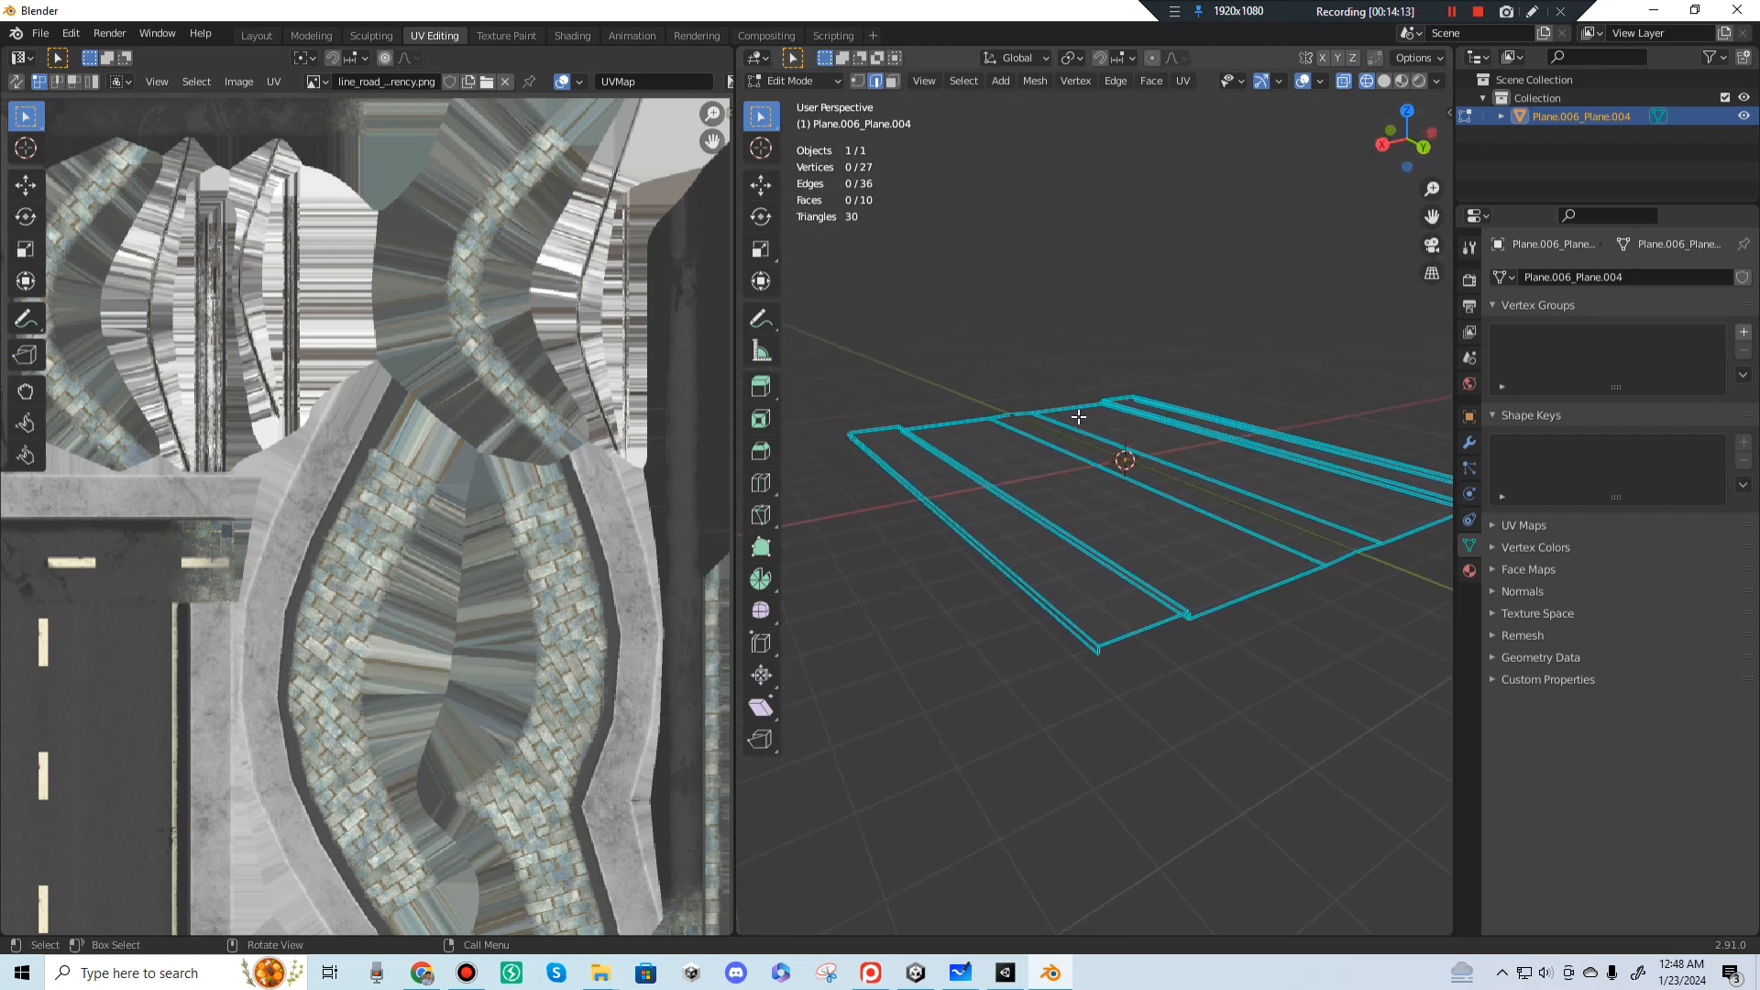
pyautogui.moveTo(1320, 410); pyautogui.dragTo(1233, 437, button='middle')
# Step: Restore Material Preview shading on the road and return to Object Mode
pyautogui.press('z')
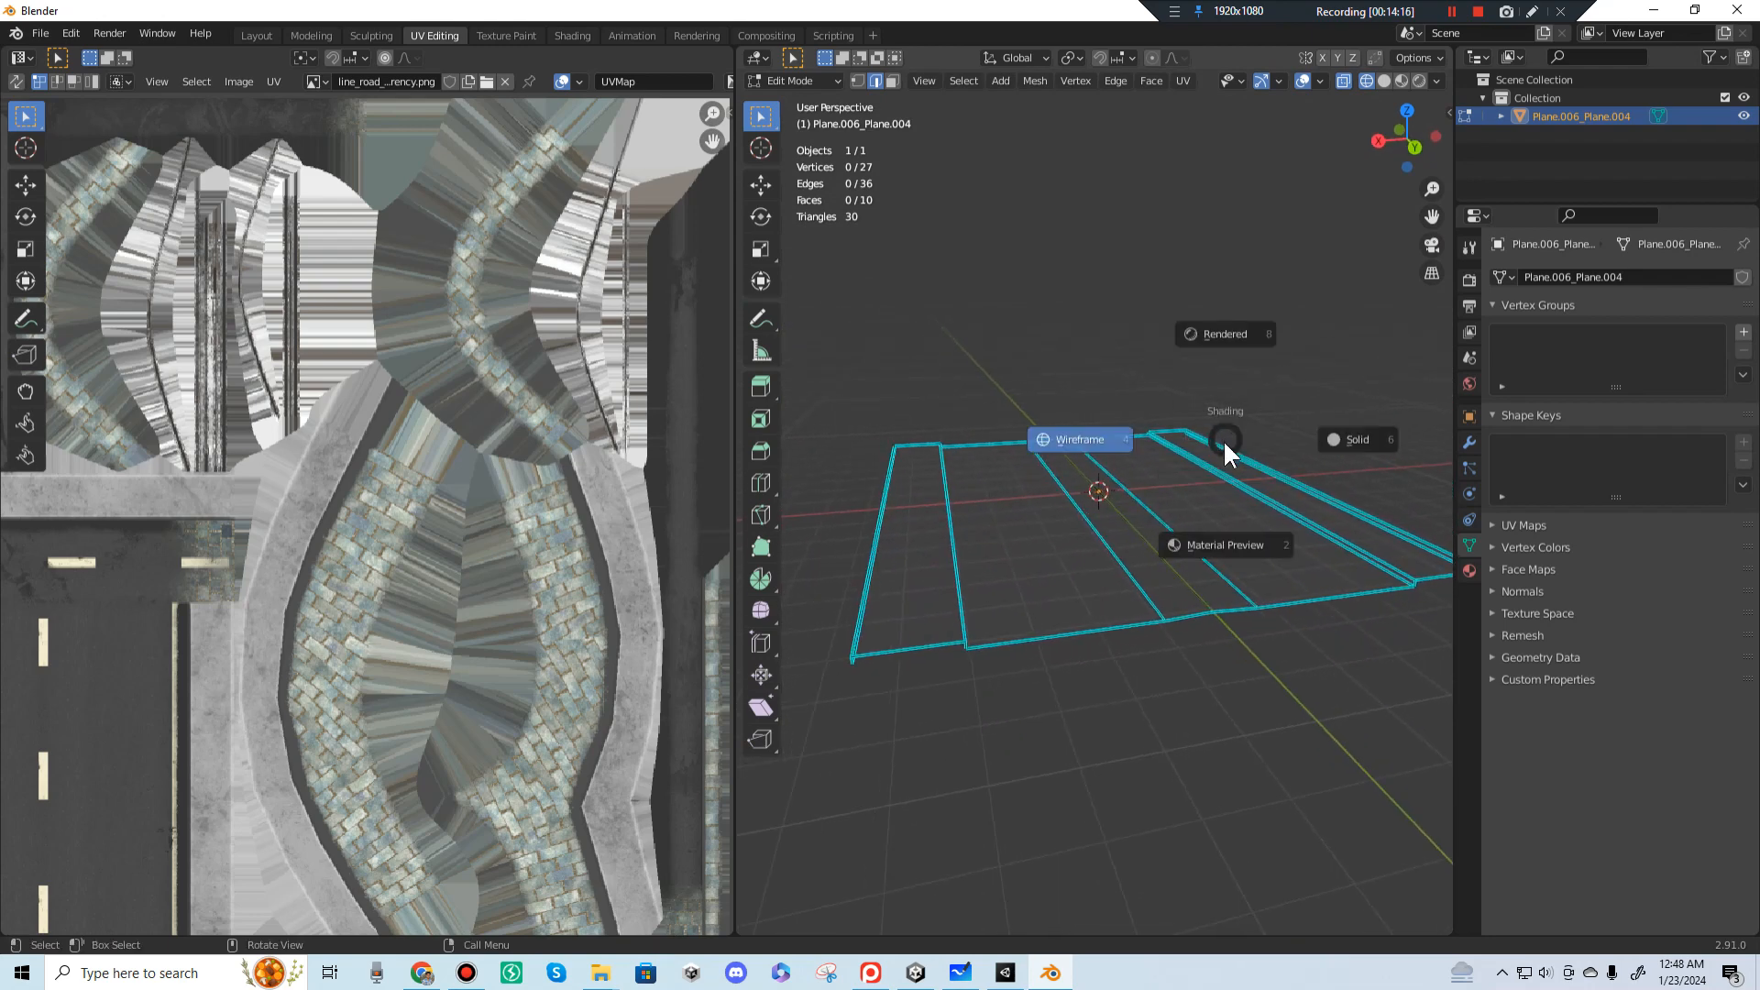
pyautogui.click(1230, 544)
pyautogui.moveTo(1230, 544)
pyautogui.mouseDown(button='middle')
pyautogui.moveTo(1208, 502)
pyautogui.moveTo(1227, 499)
pyautogui.mouseUp(button='middle')
pyautogui.press('Tab')
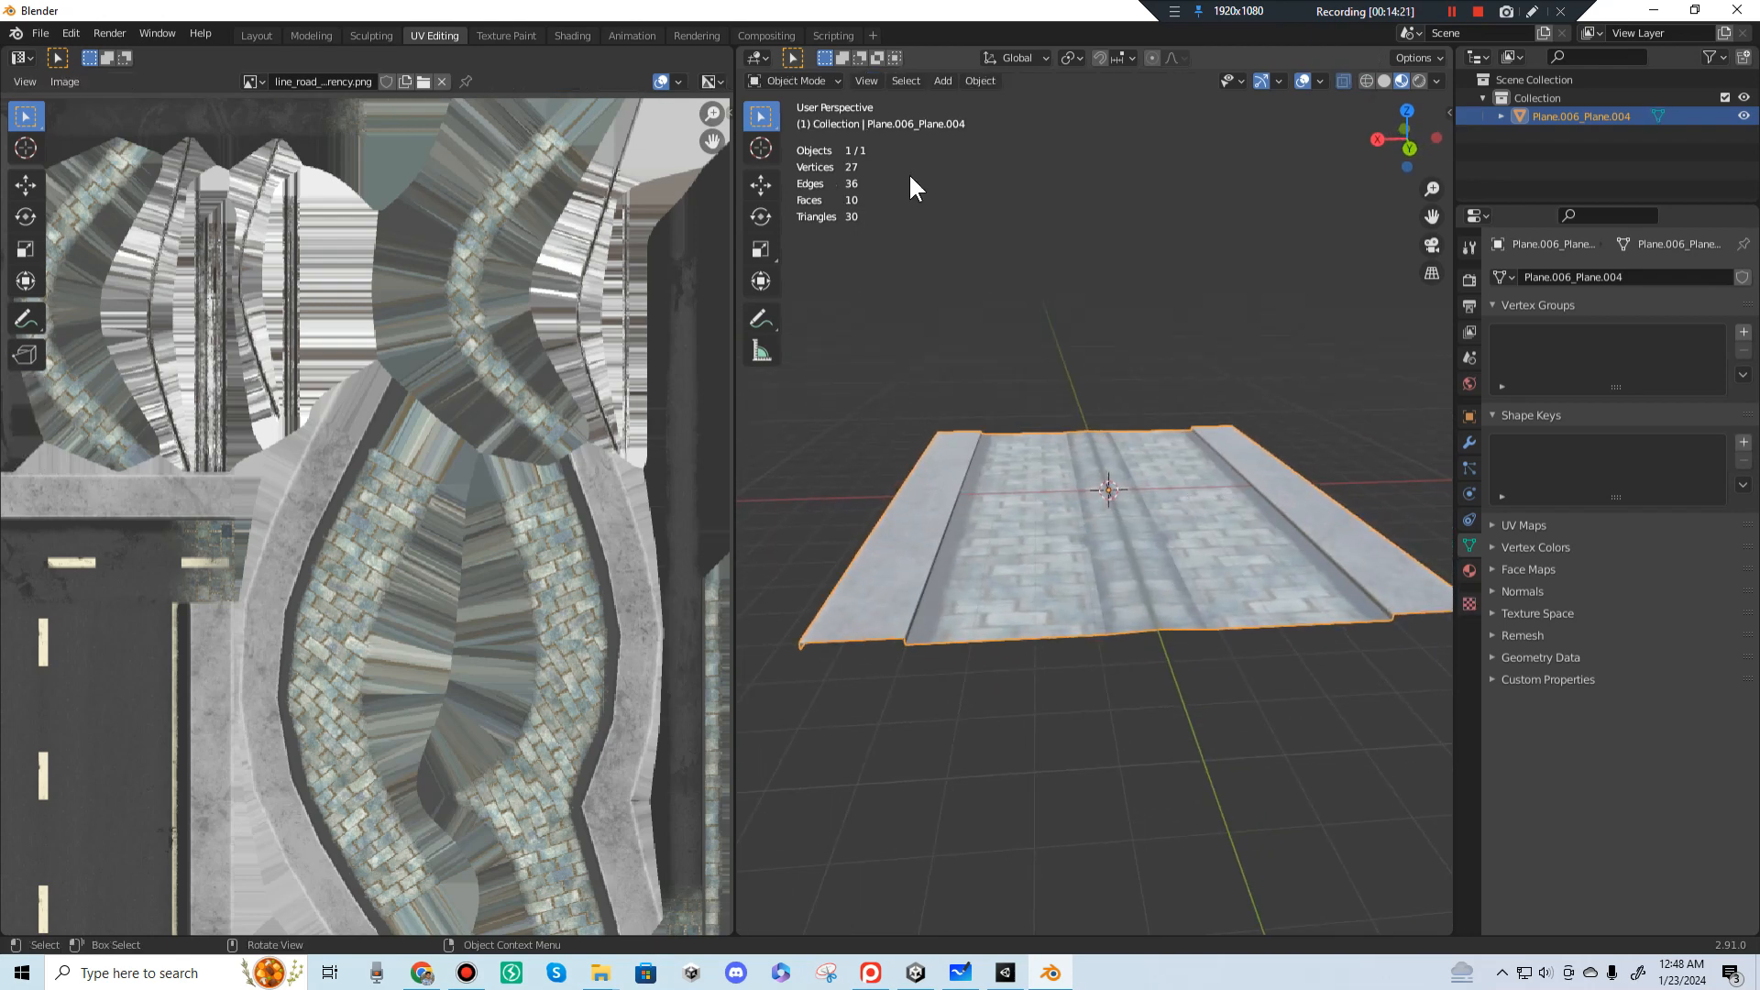
# Step: Start an FBX export of the road mesh and choose the streets_component folder as the destination
pyautogui.click(37, 34)
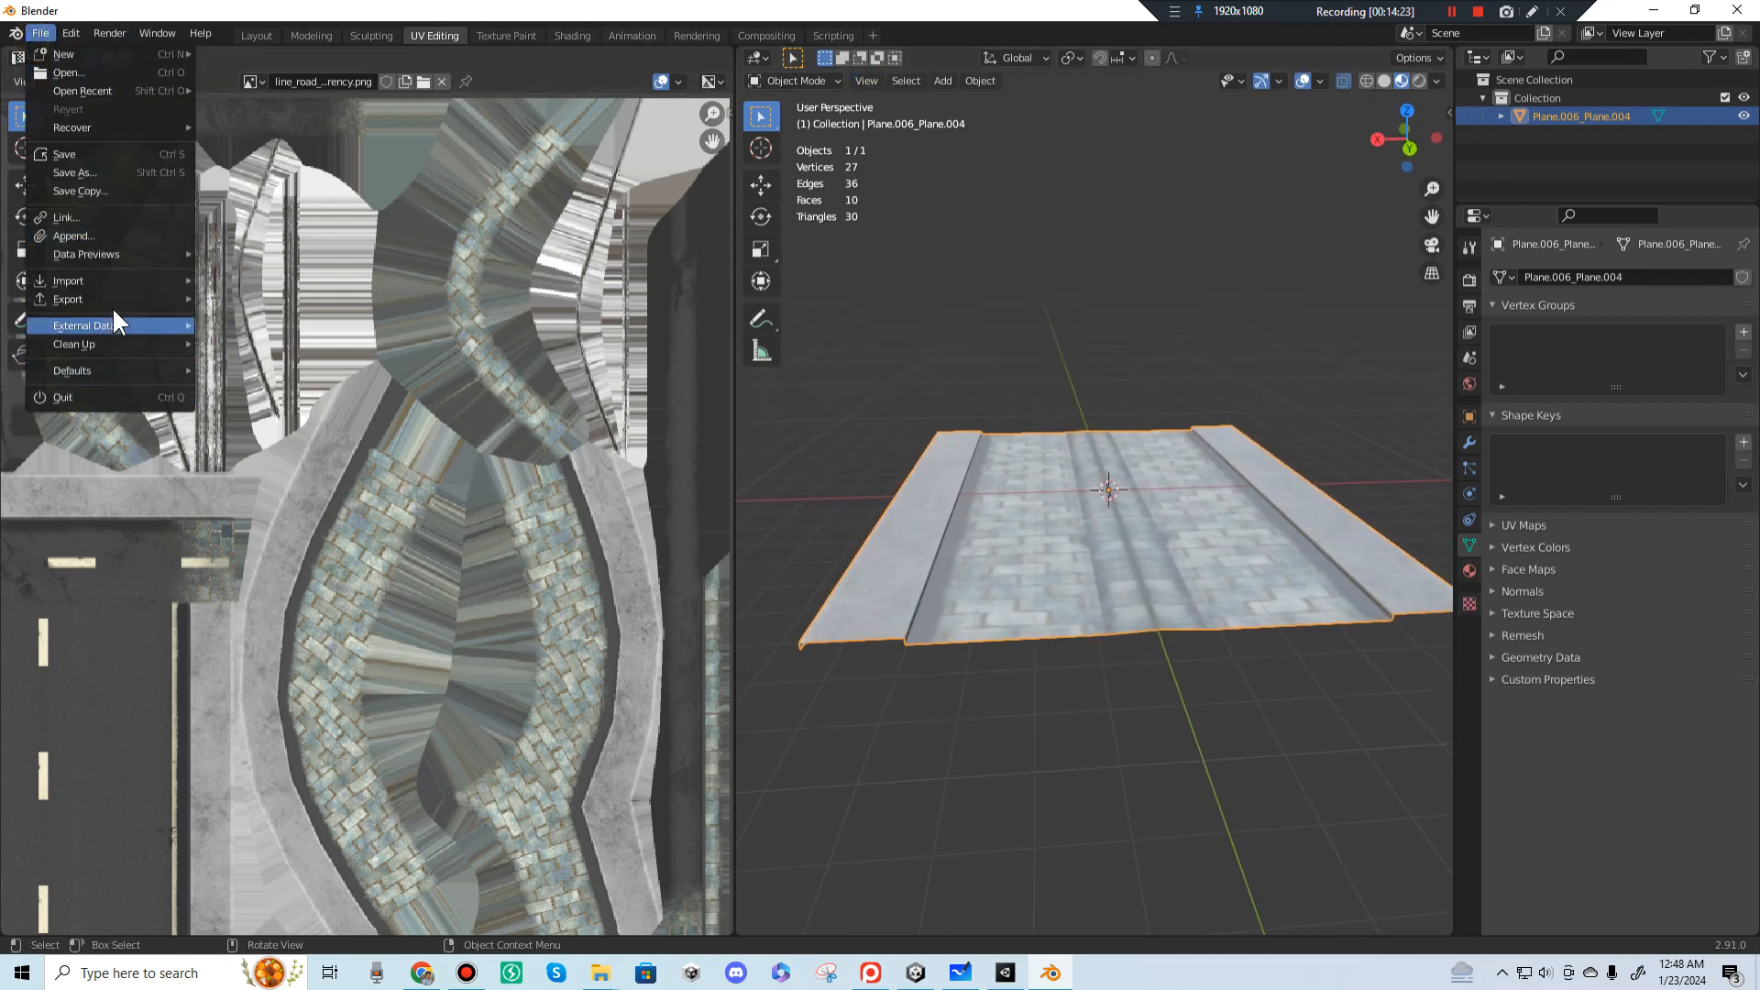
pyautogui.moveTo(140, 295)
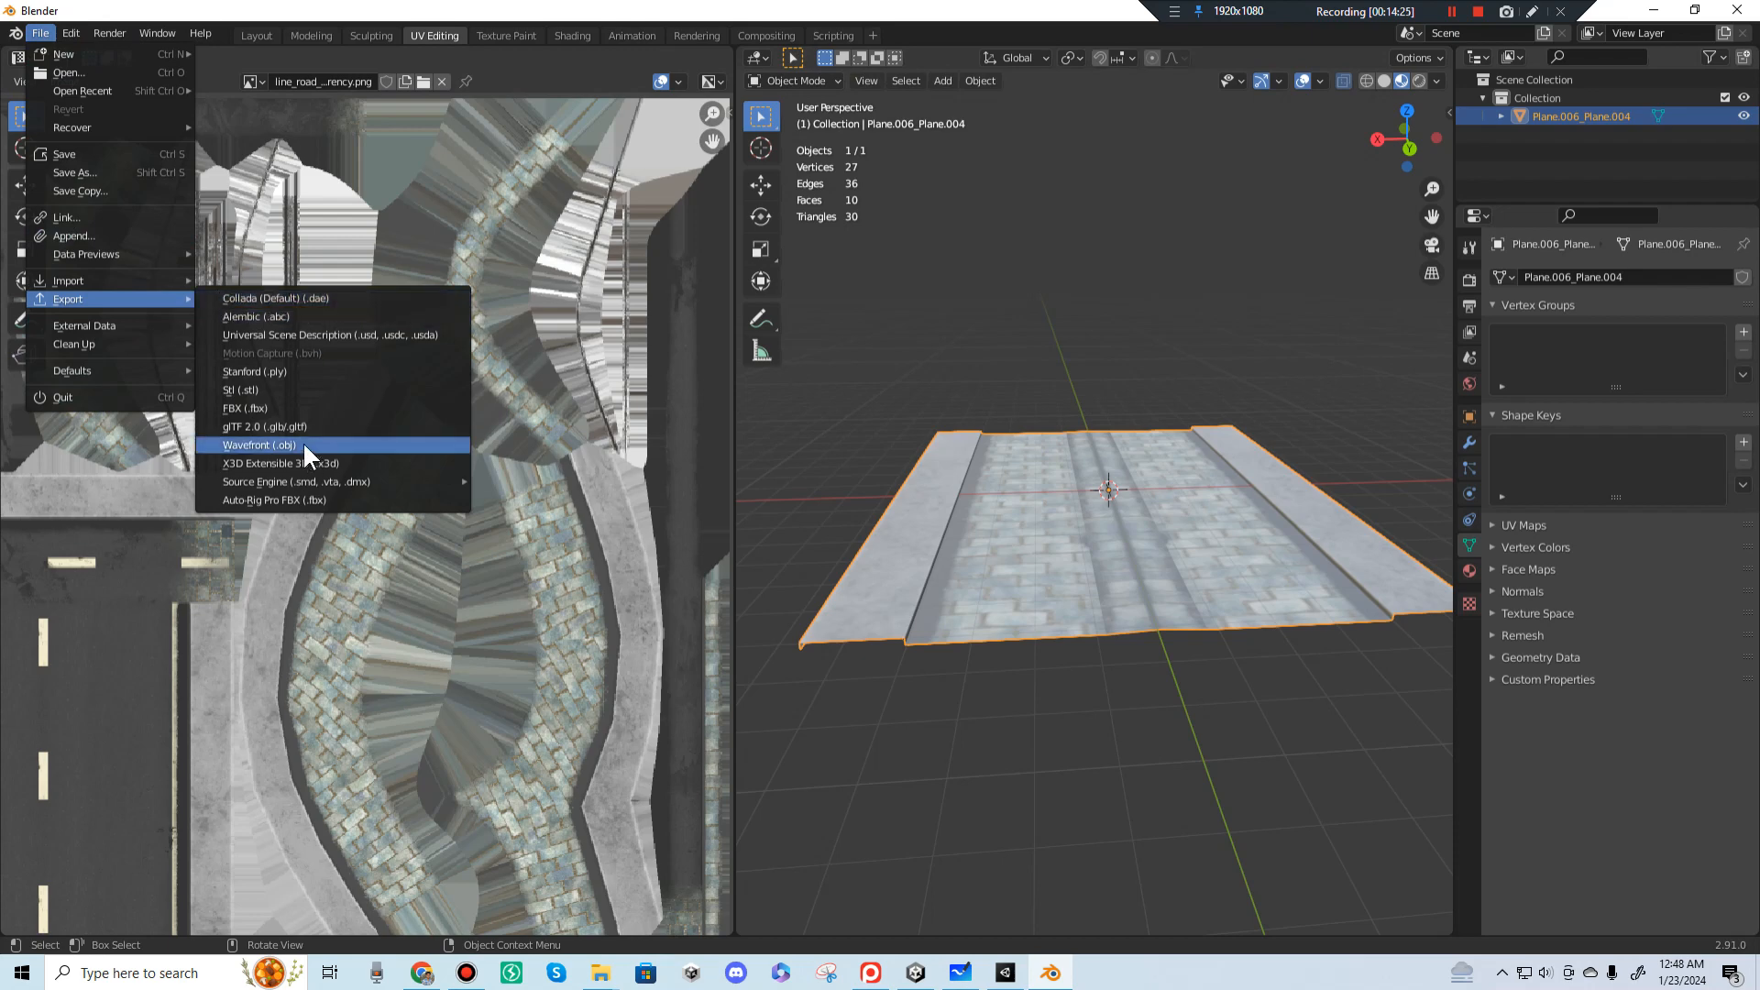
pyautogui.click(379, 408)
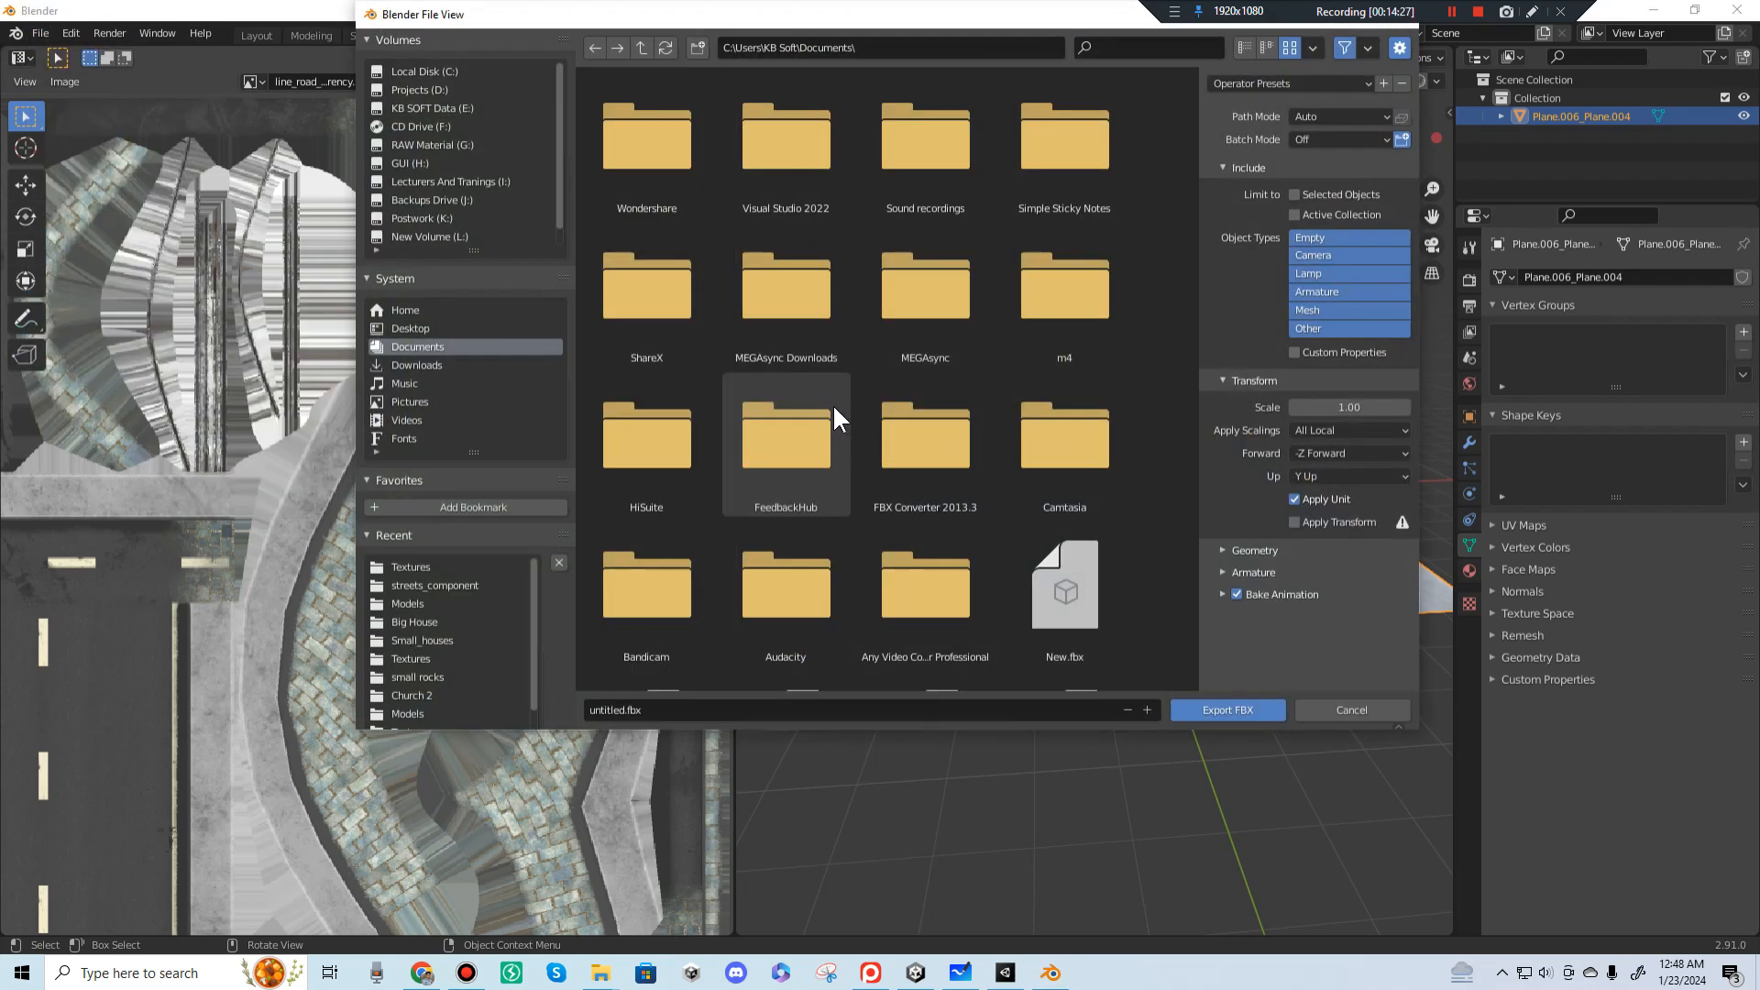
pyautogui.click(449, 585)
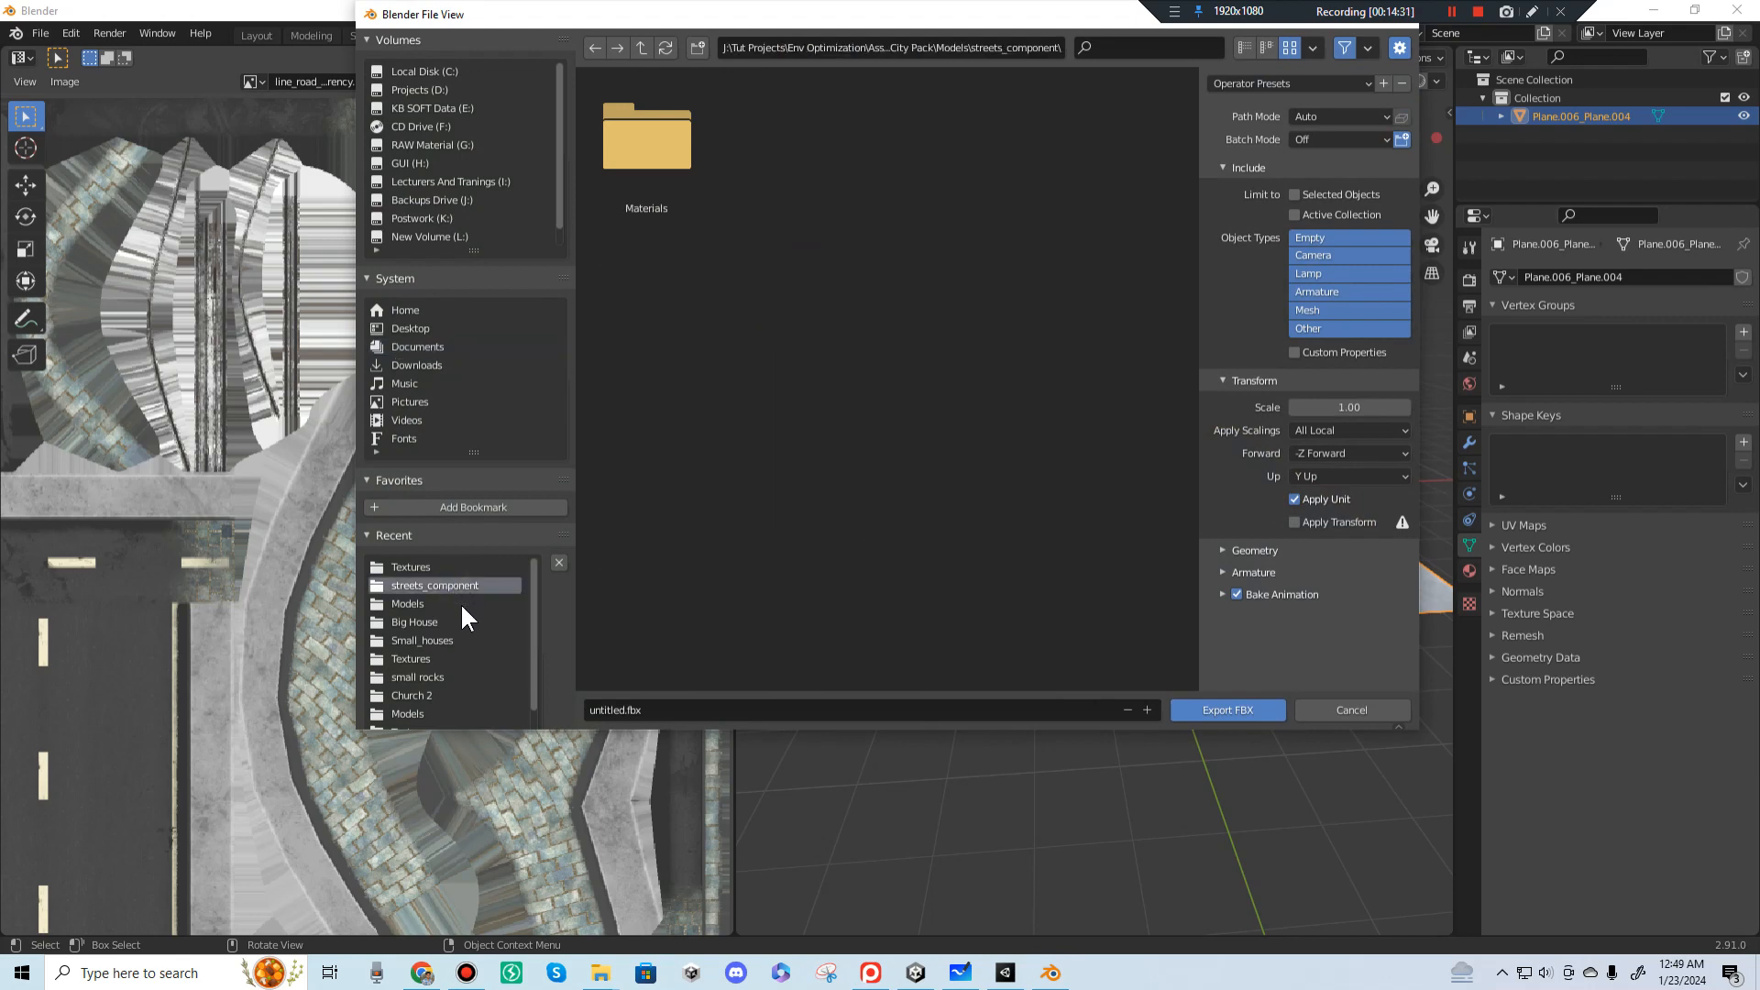
# Step: Switch to Unity and locate the paved street's original model in the streets_component folder to check its file name
pyautogui.click(916, 973)
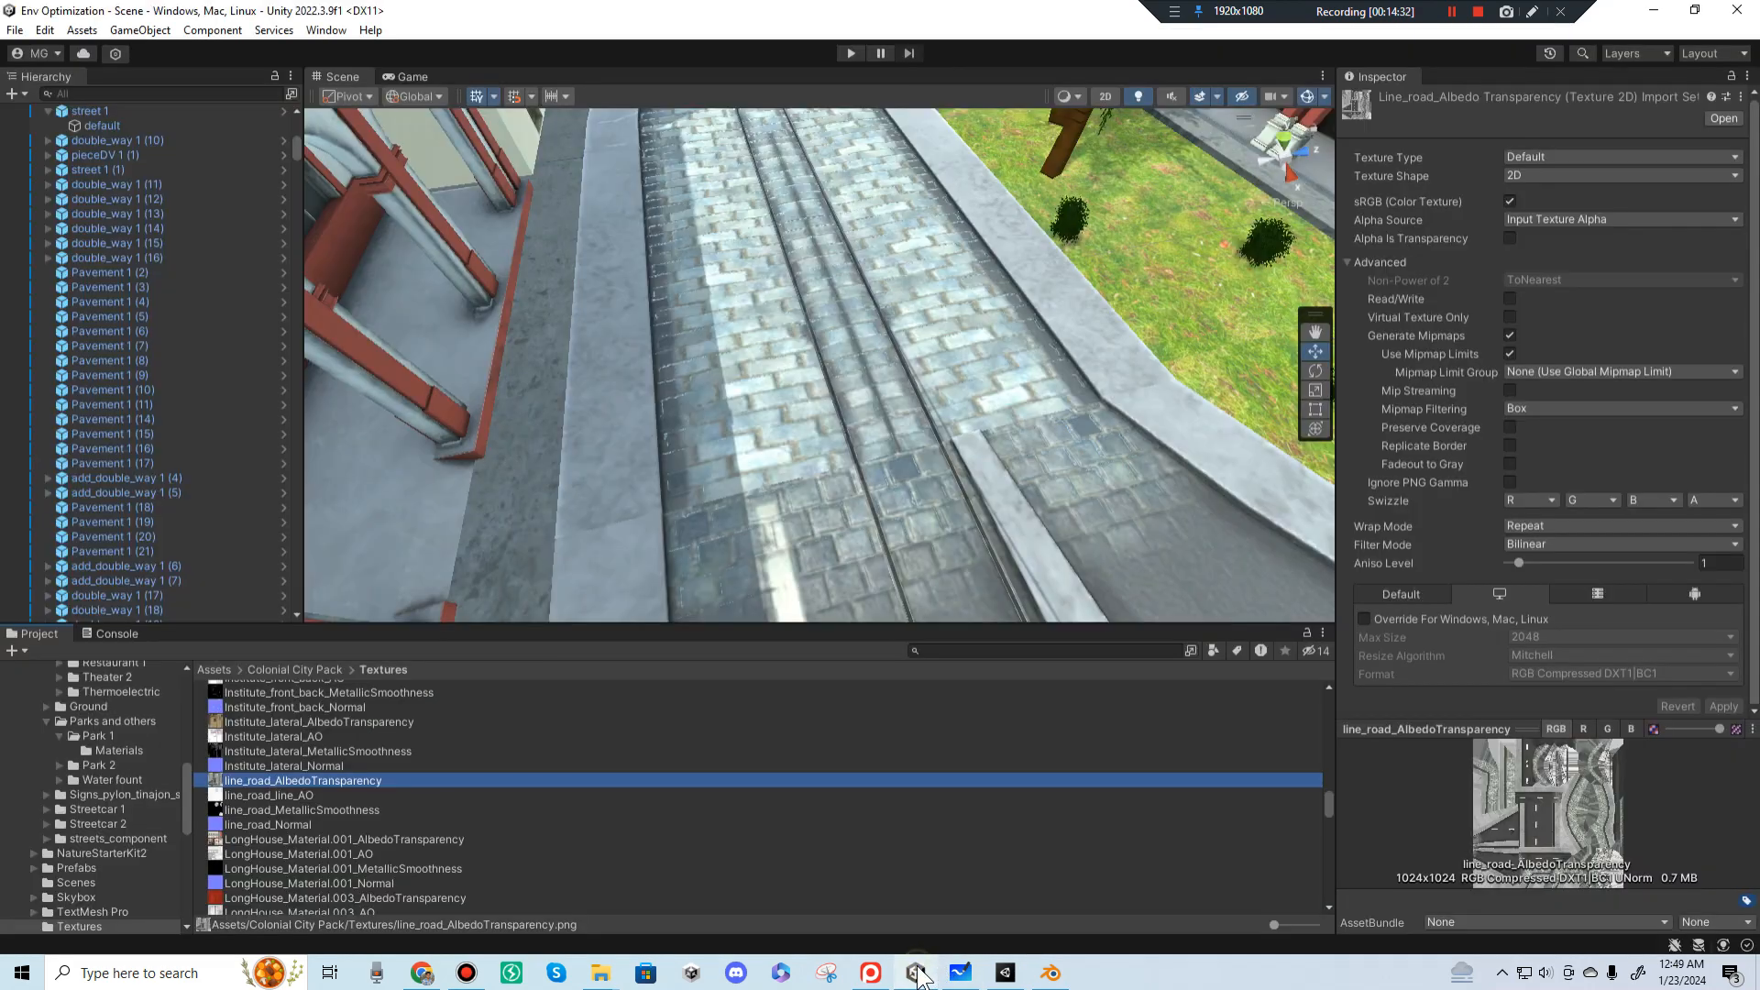
pyautogui.click(1018, 358)
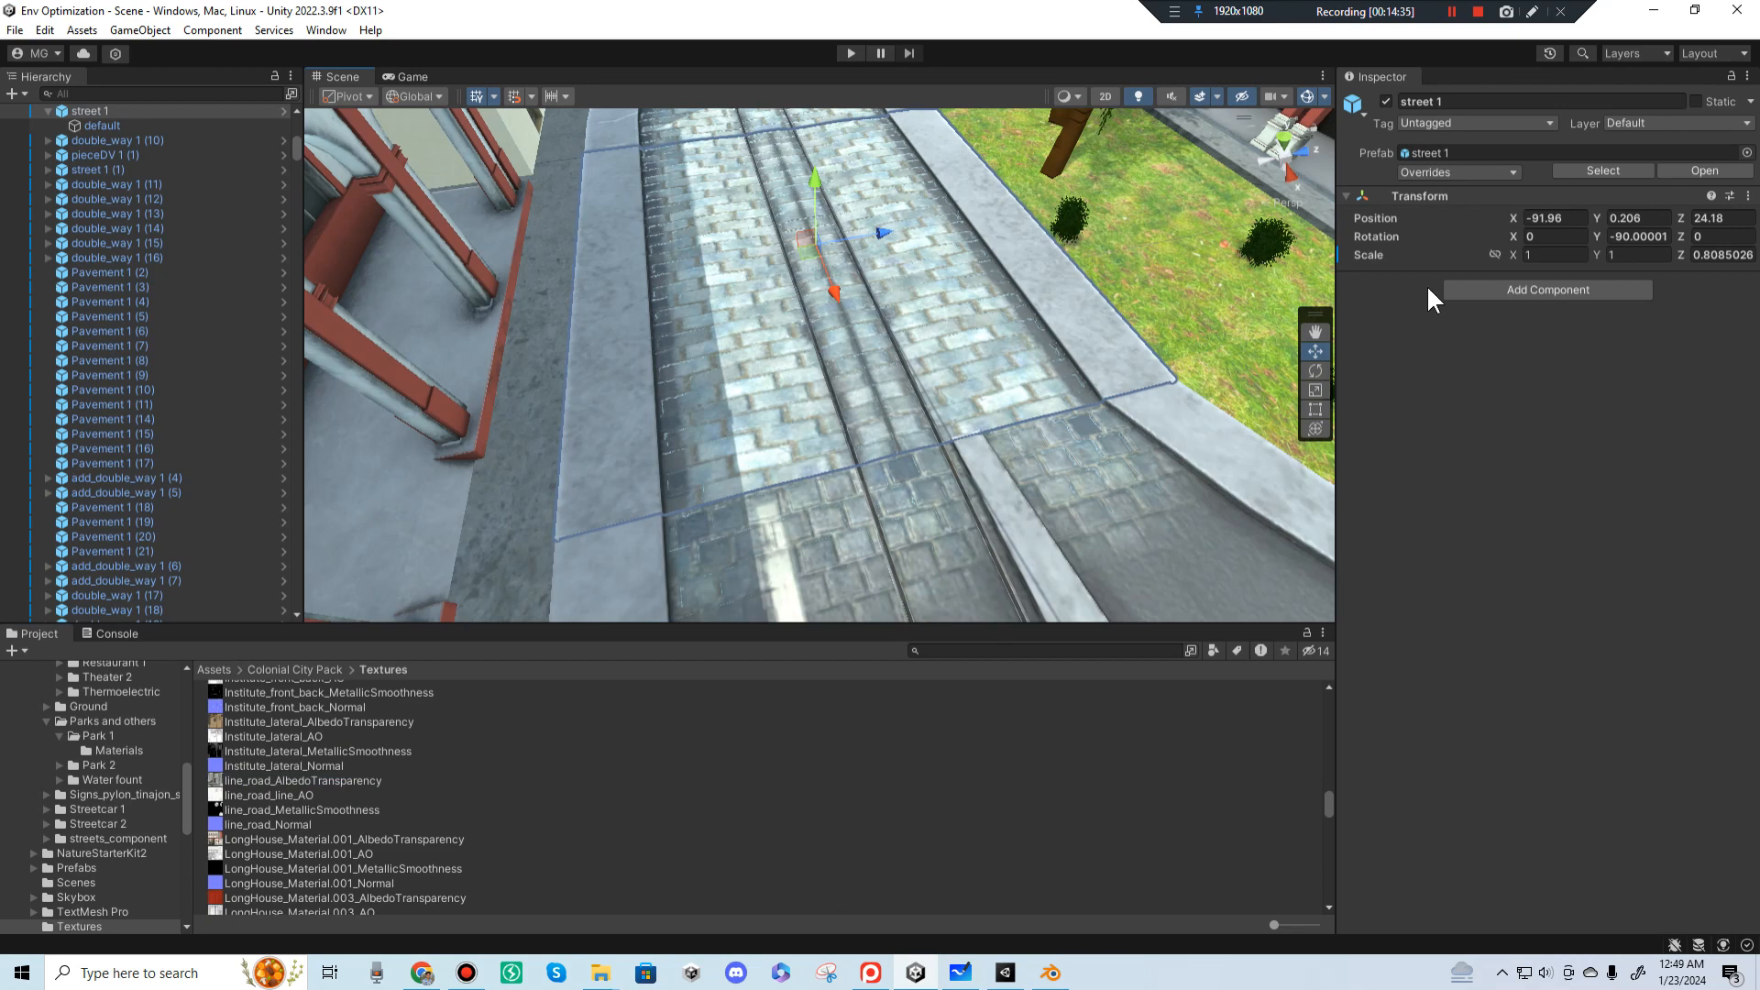
pyautogui.click(891, 372)
pyautogui.click(1532, 327)
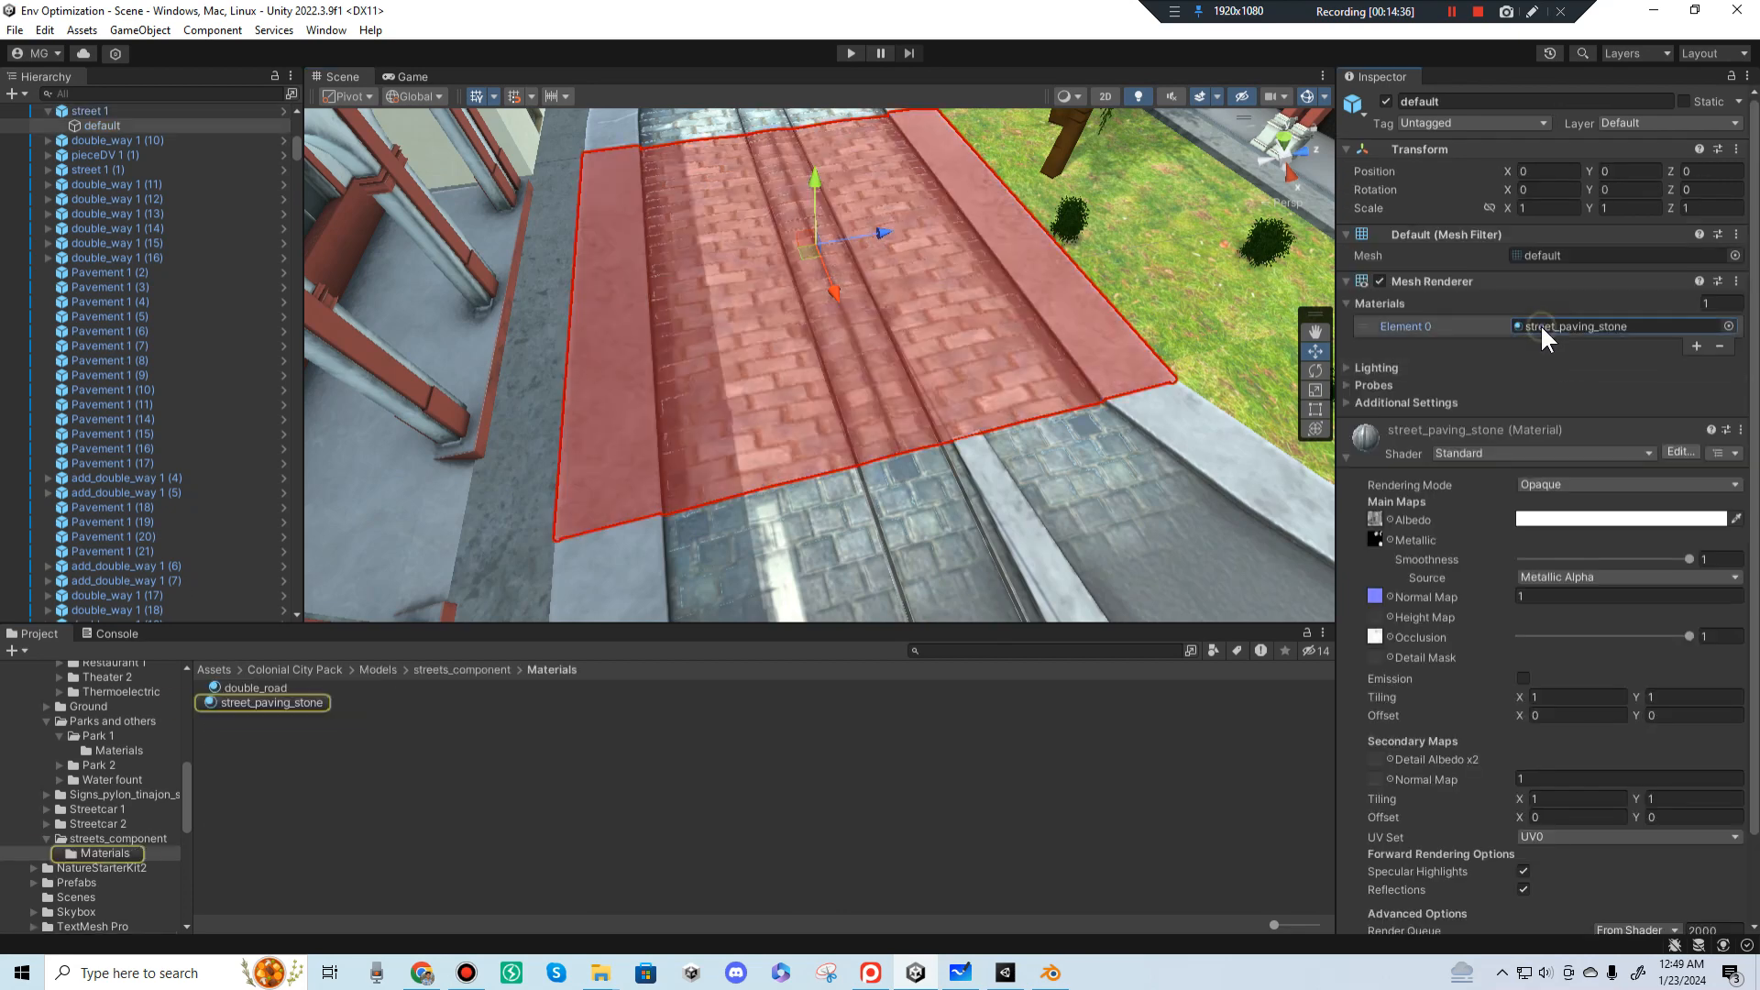
pyautogui.click(469, 671)
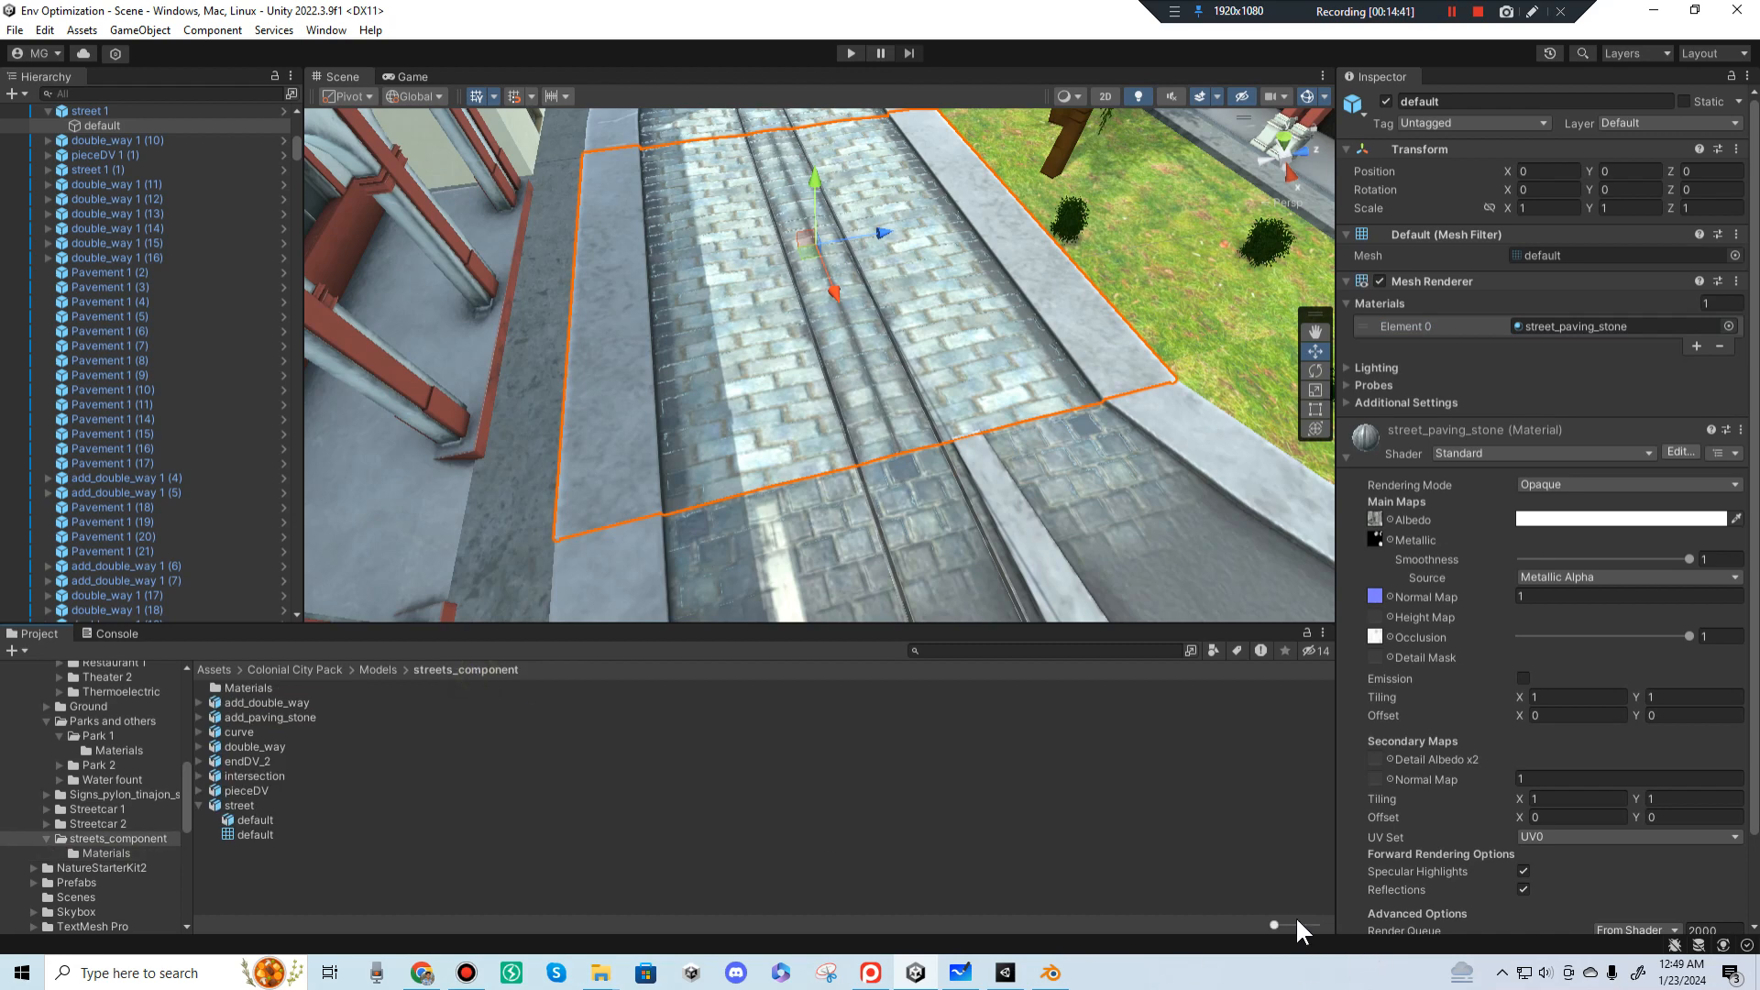
pyautogui.moveTo(1297, 921); pyautogui.dragTo(1330, 921)
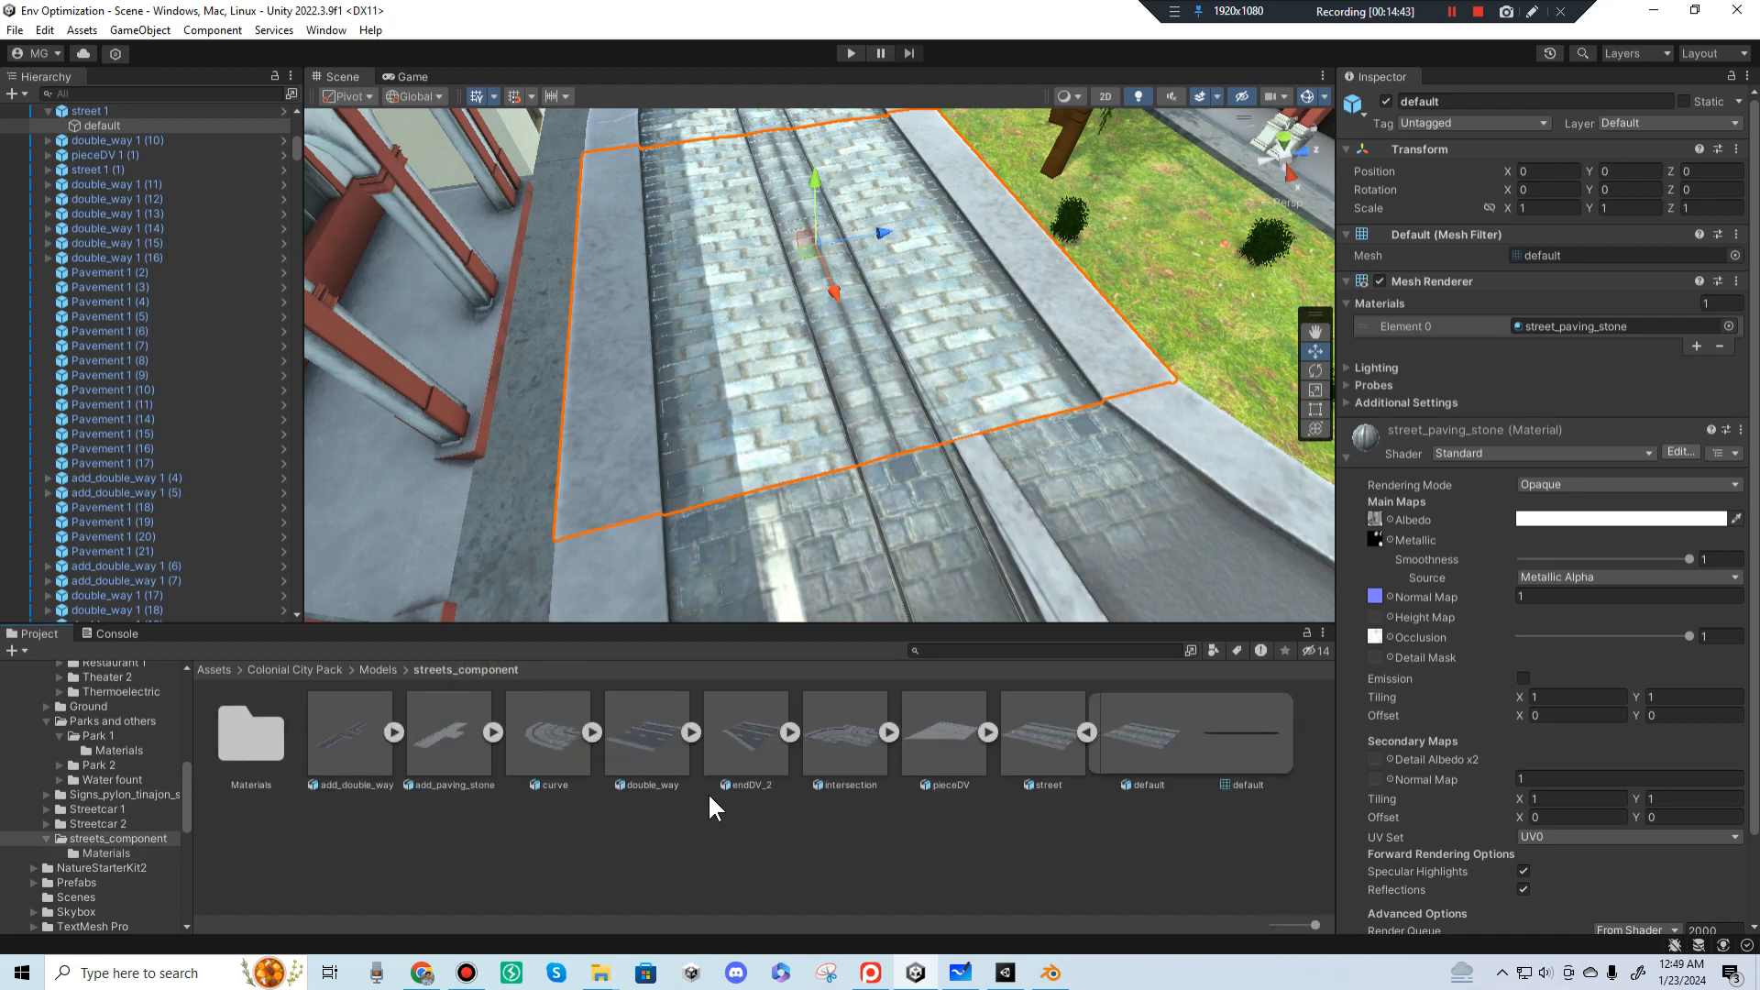
pyautogui.click(1043, 761)
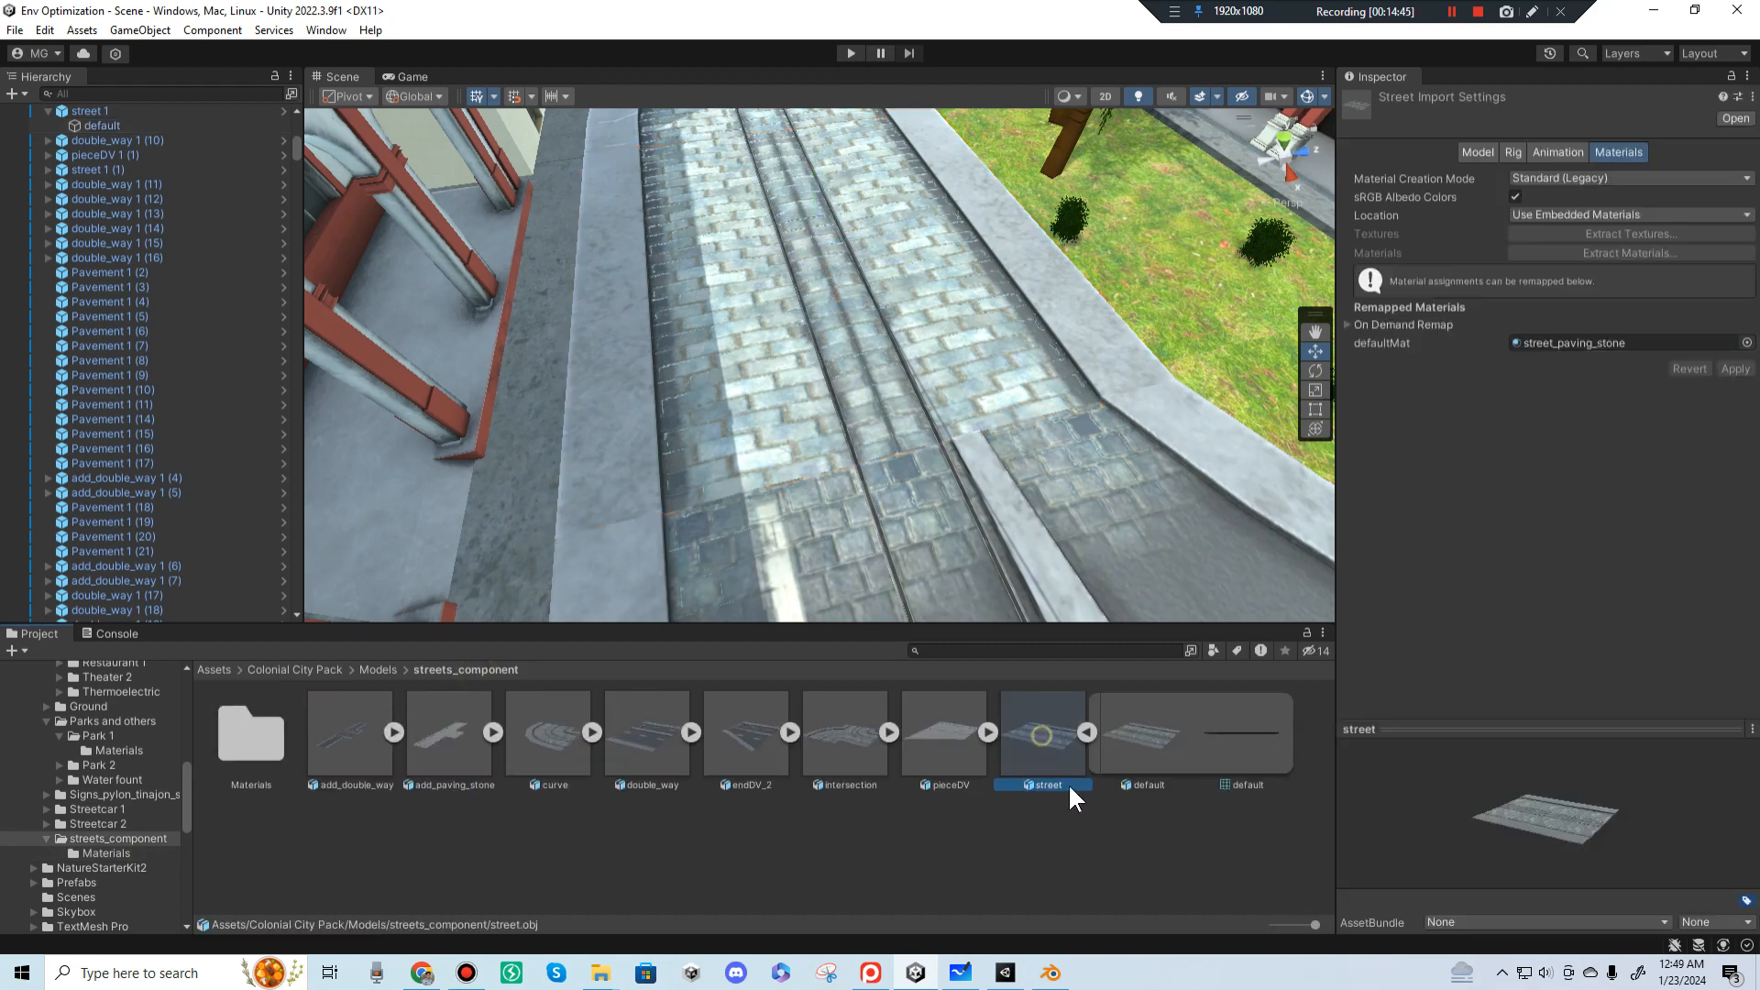
# Step: Switch back to Blender and export the road into streets_component as street.fbx with Apply Transform enabled
pyautogui.click(1053, 972)
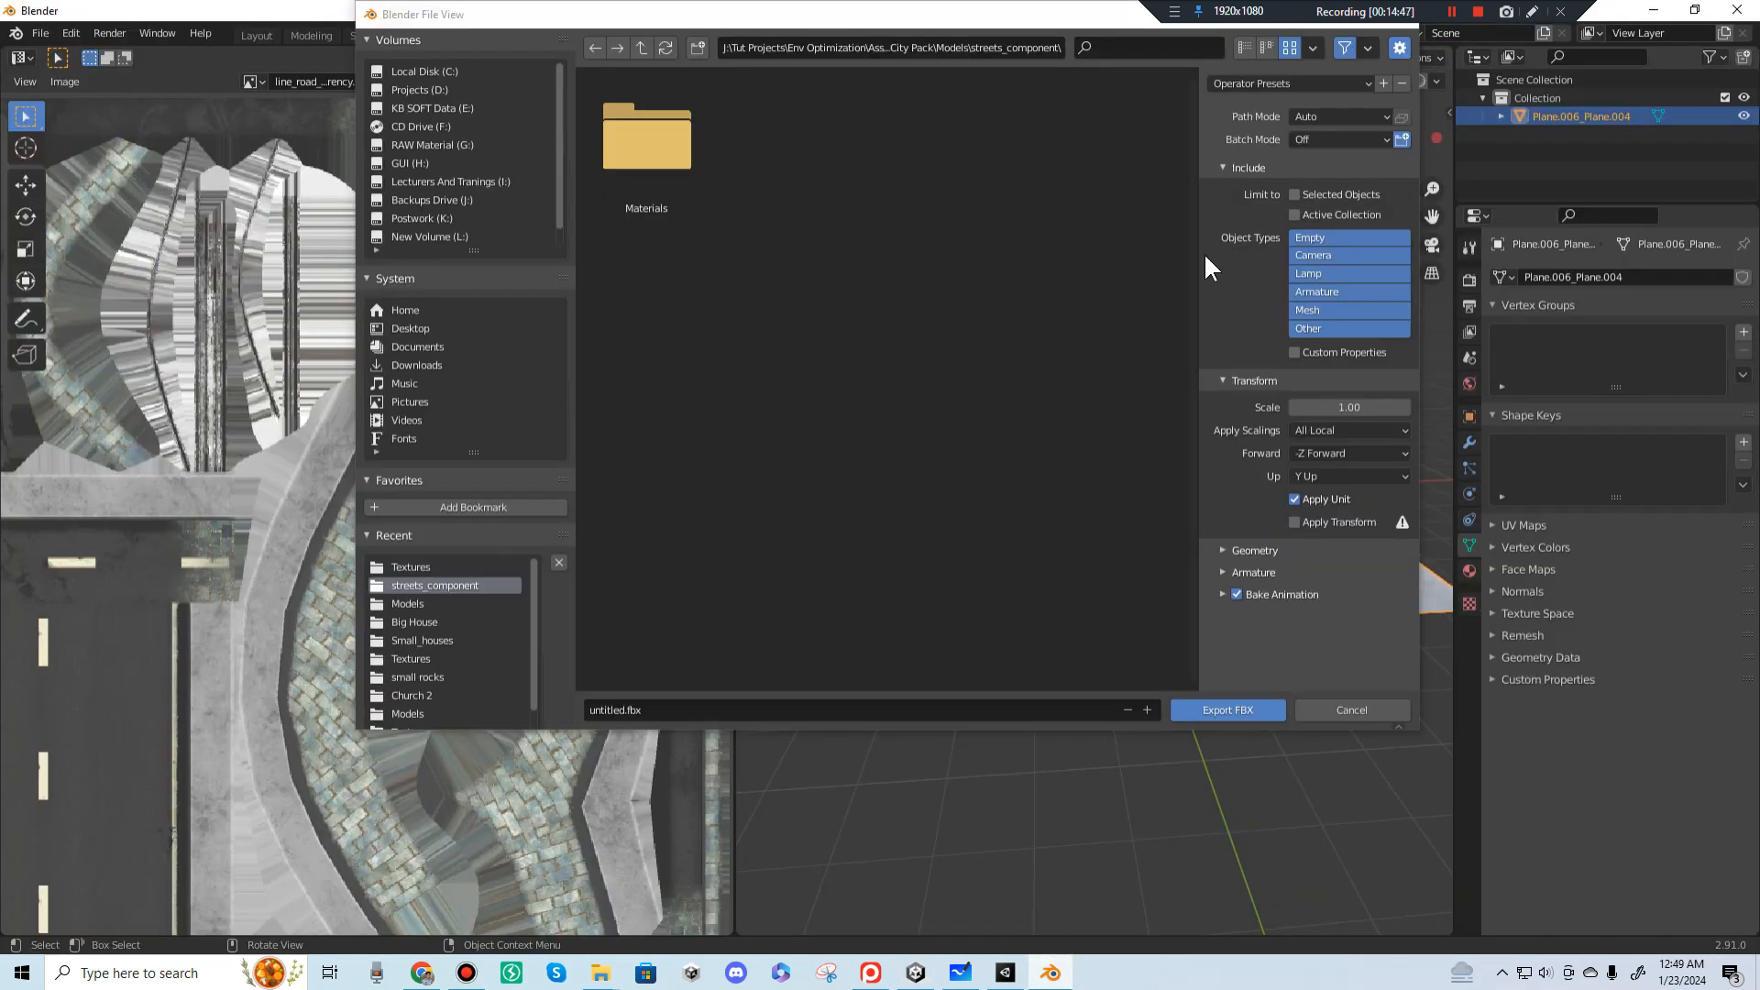
pyautogui.click(642, 49)
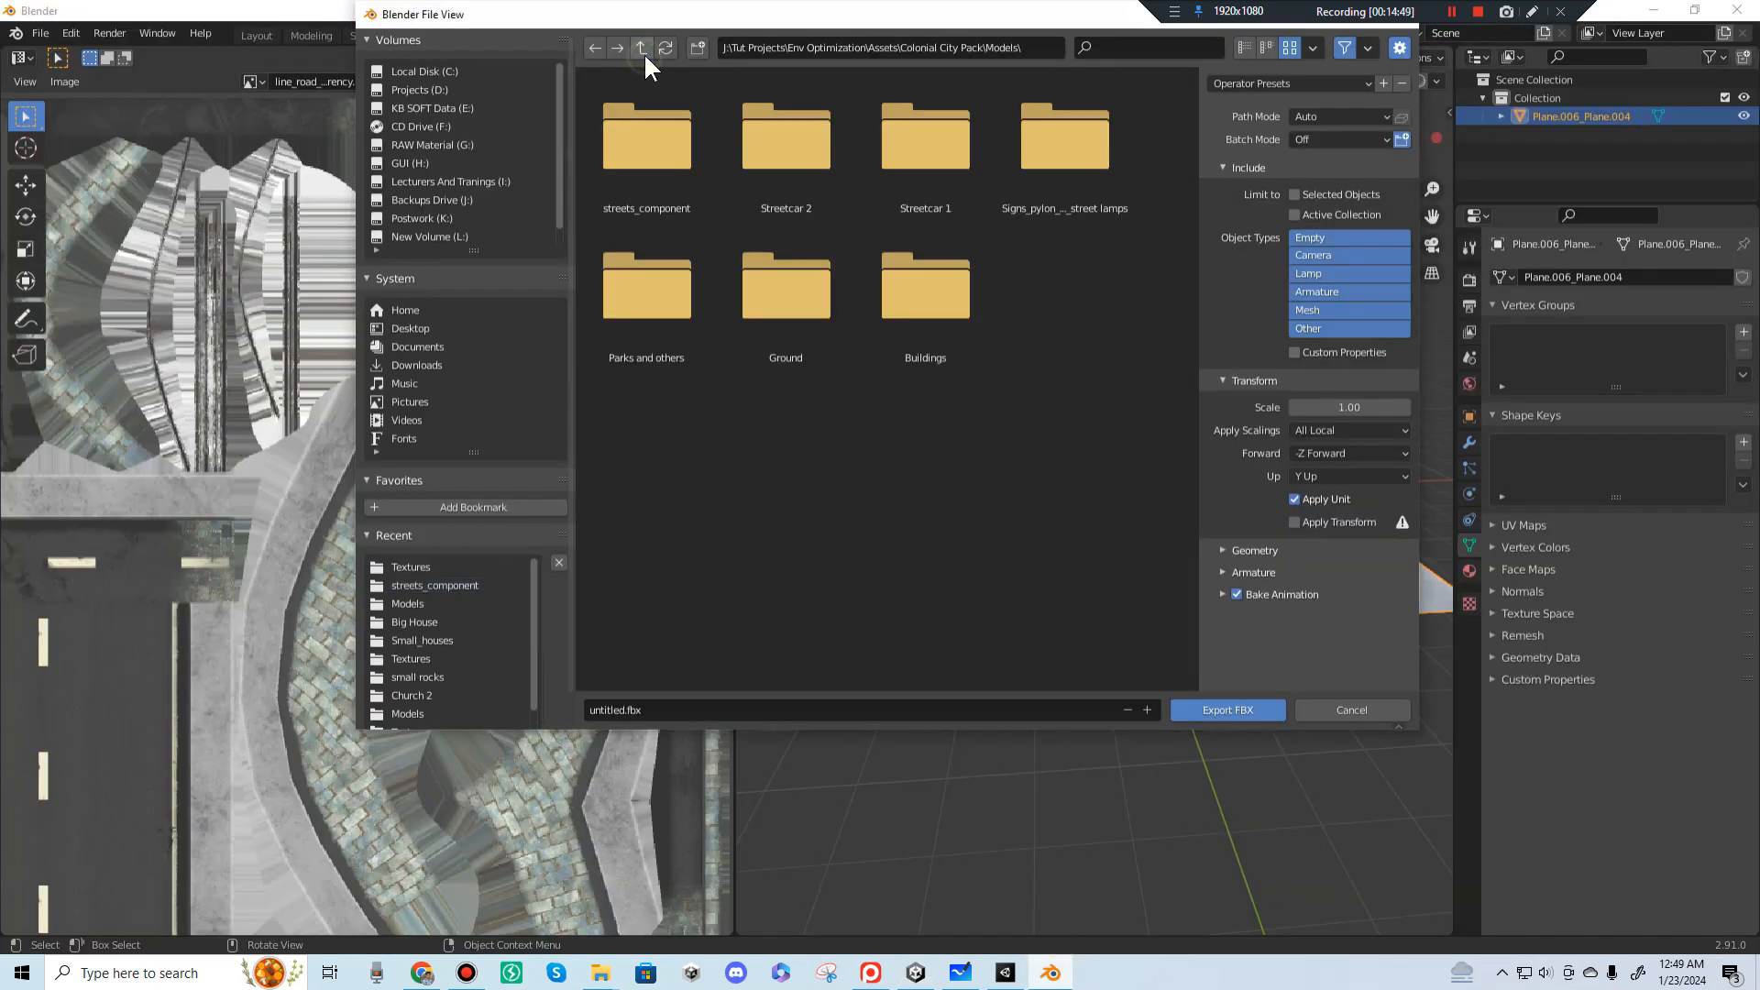
pyautogui.doubleClick(653, 136)
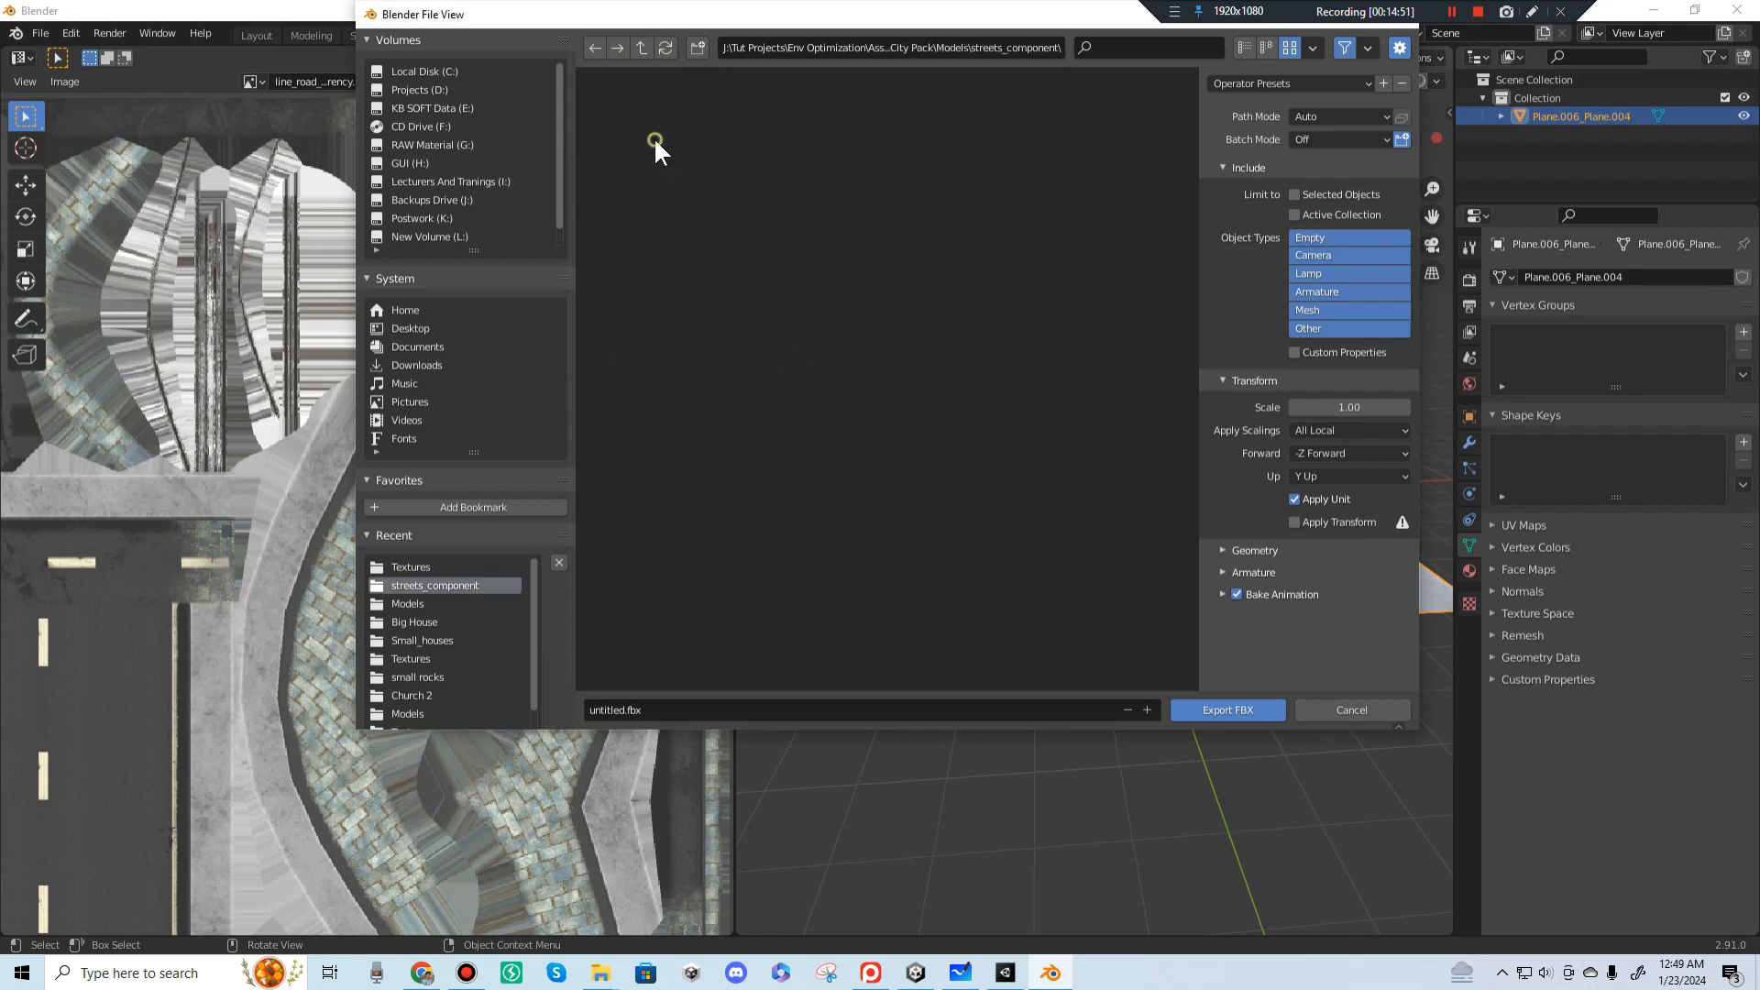
pyautogui.click(614, 710)
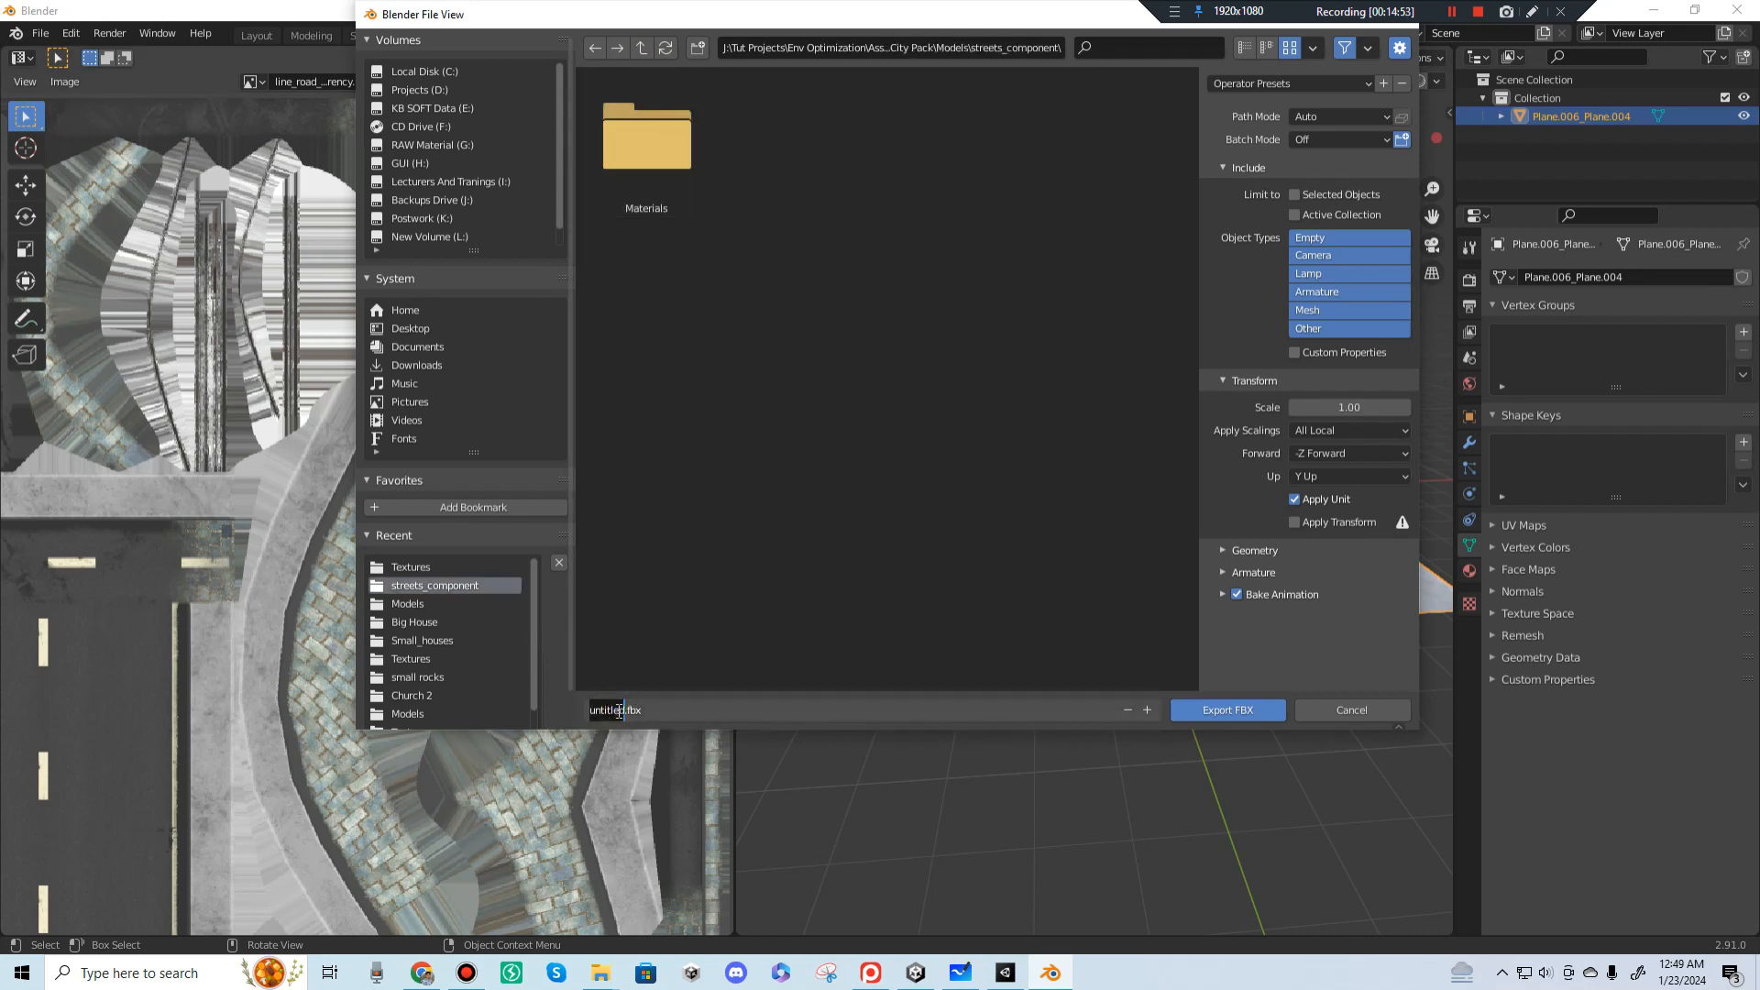
pyautogui.write('stree')
pyautogui.press('Return')
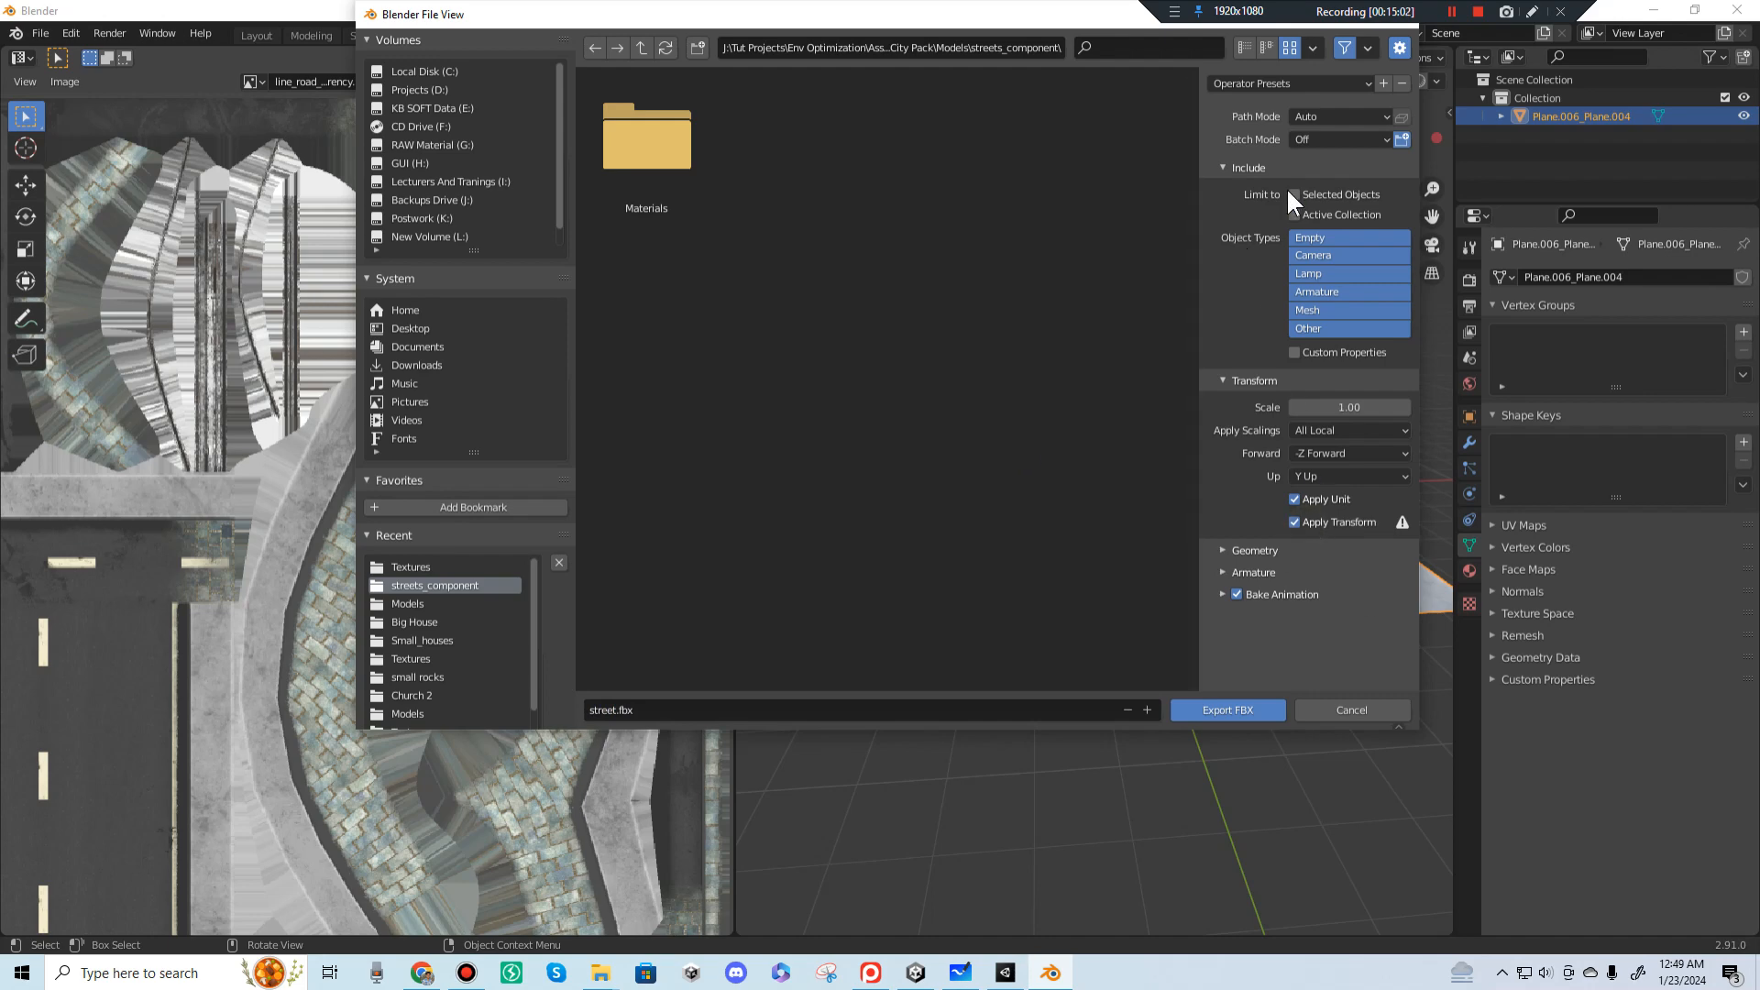
pyautogui.click(1220, 708)
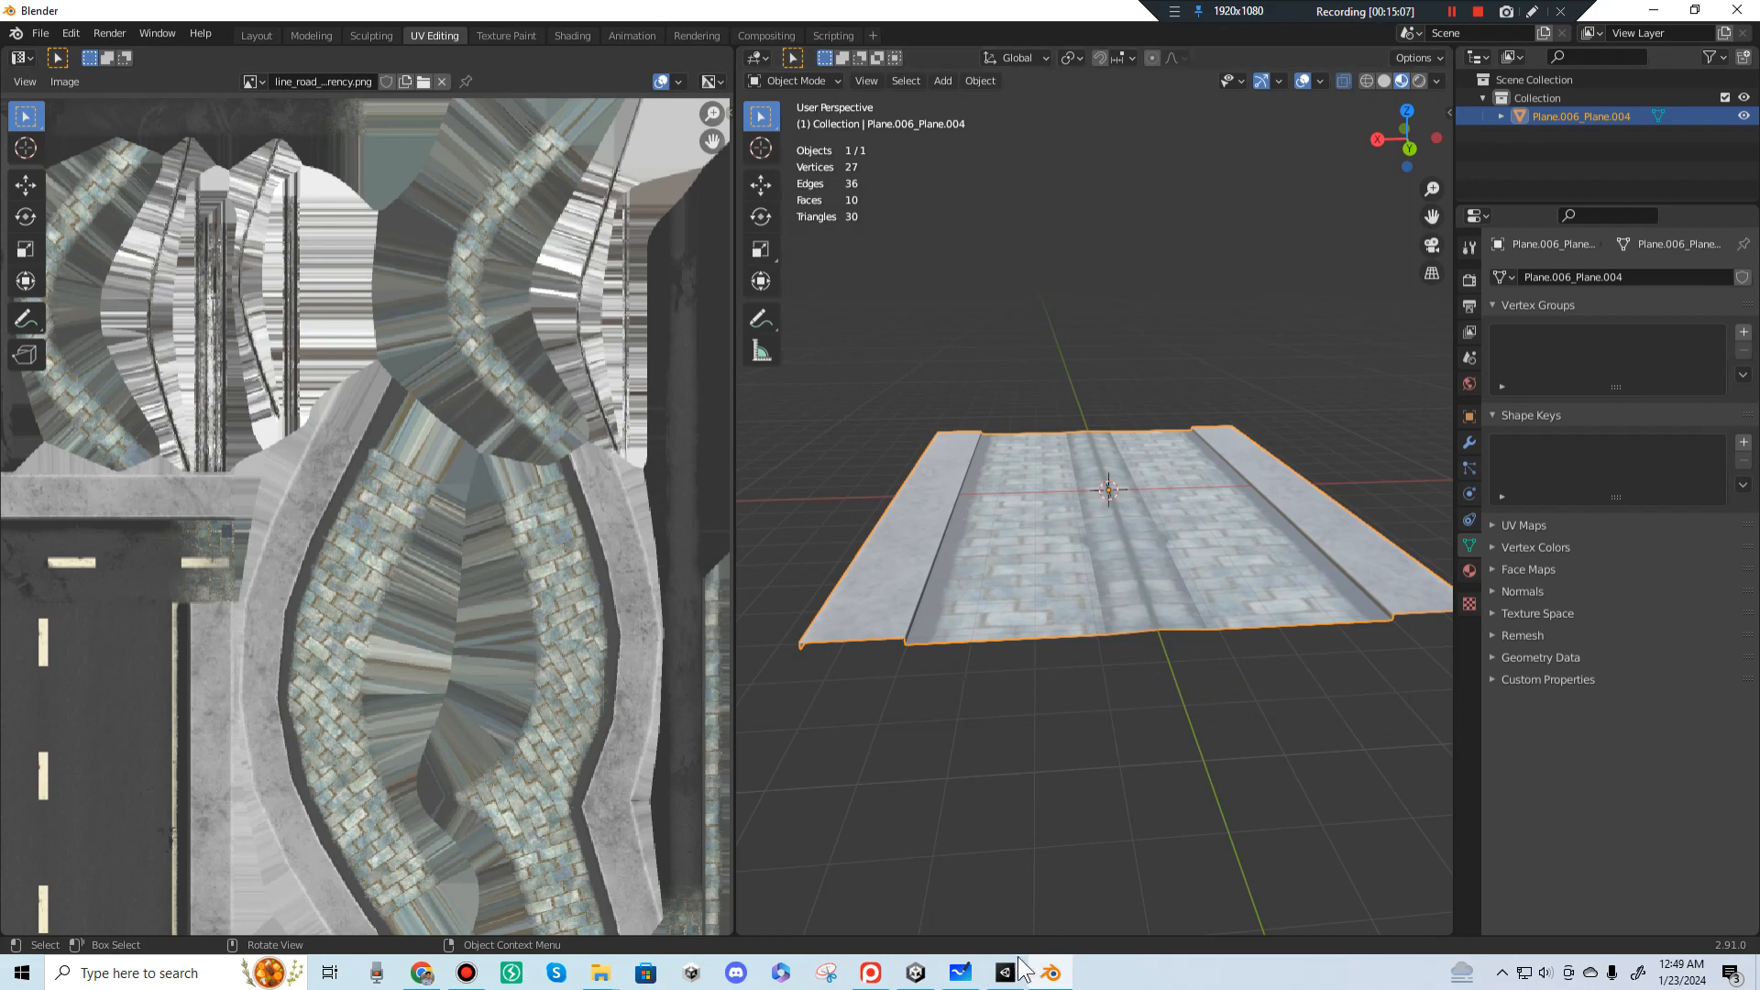
# Step: Switch to Unity's Env Optimization project and preview the imported street.fbx model
pyautogui.click(1009, 972)
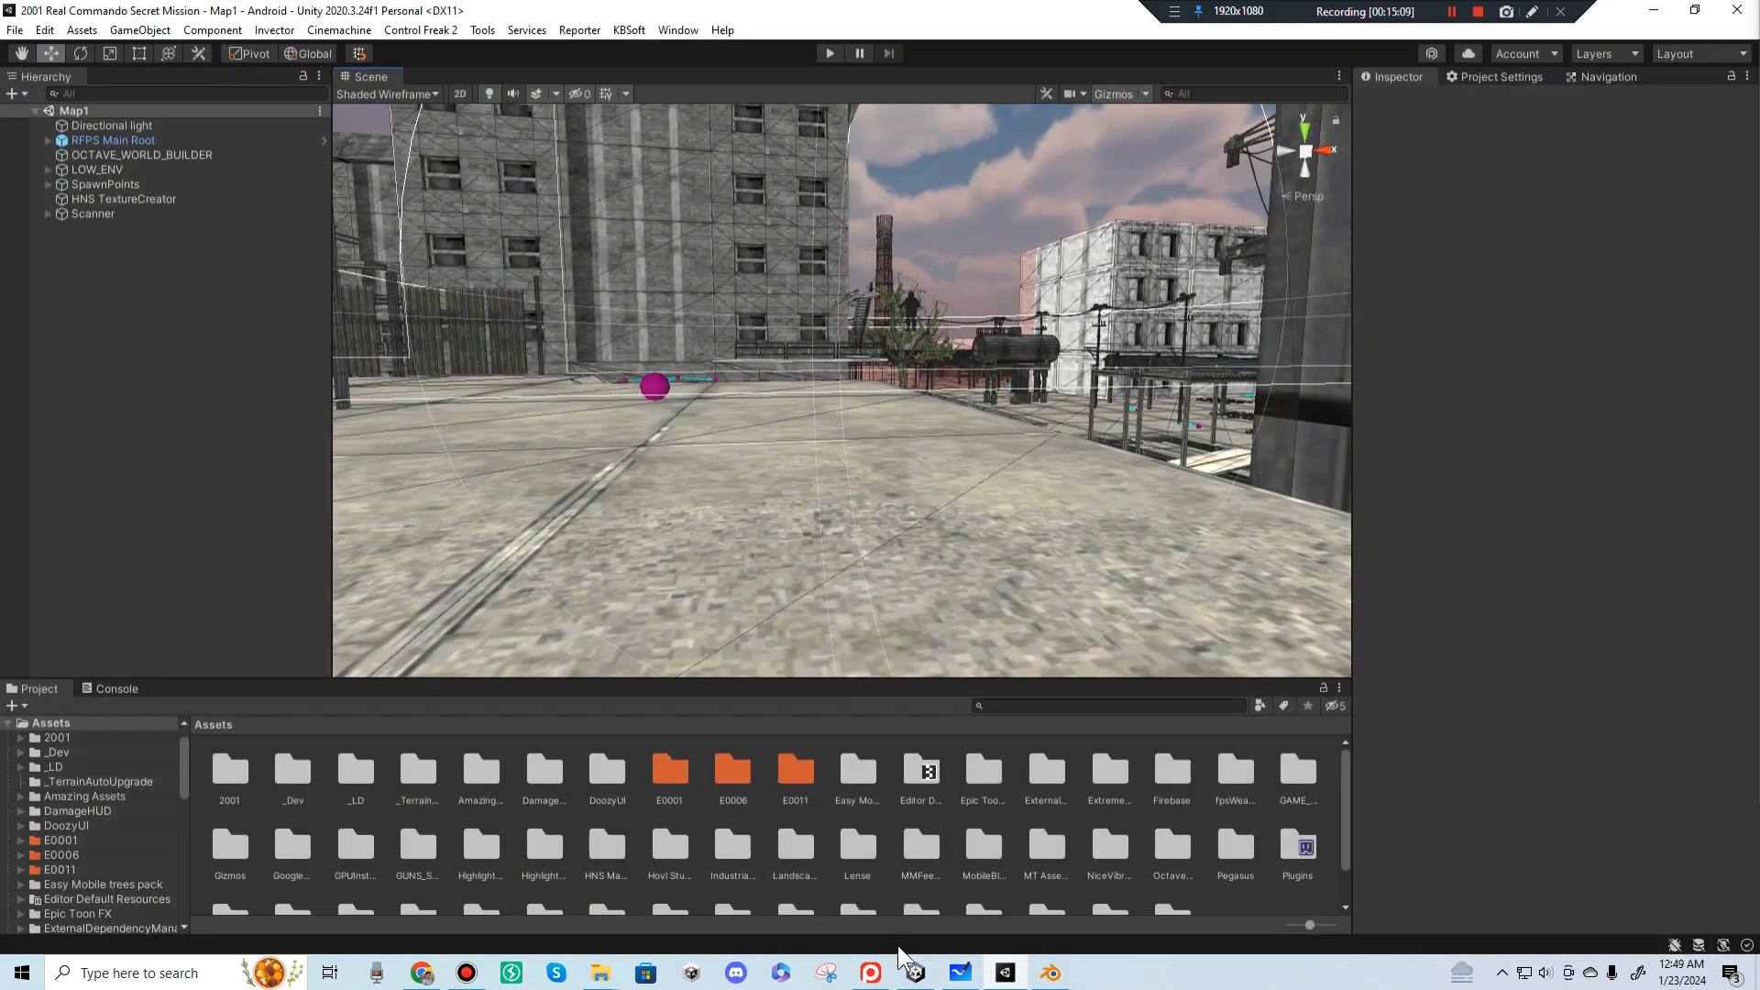
pyautogui.click(915, 972)
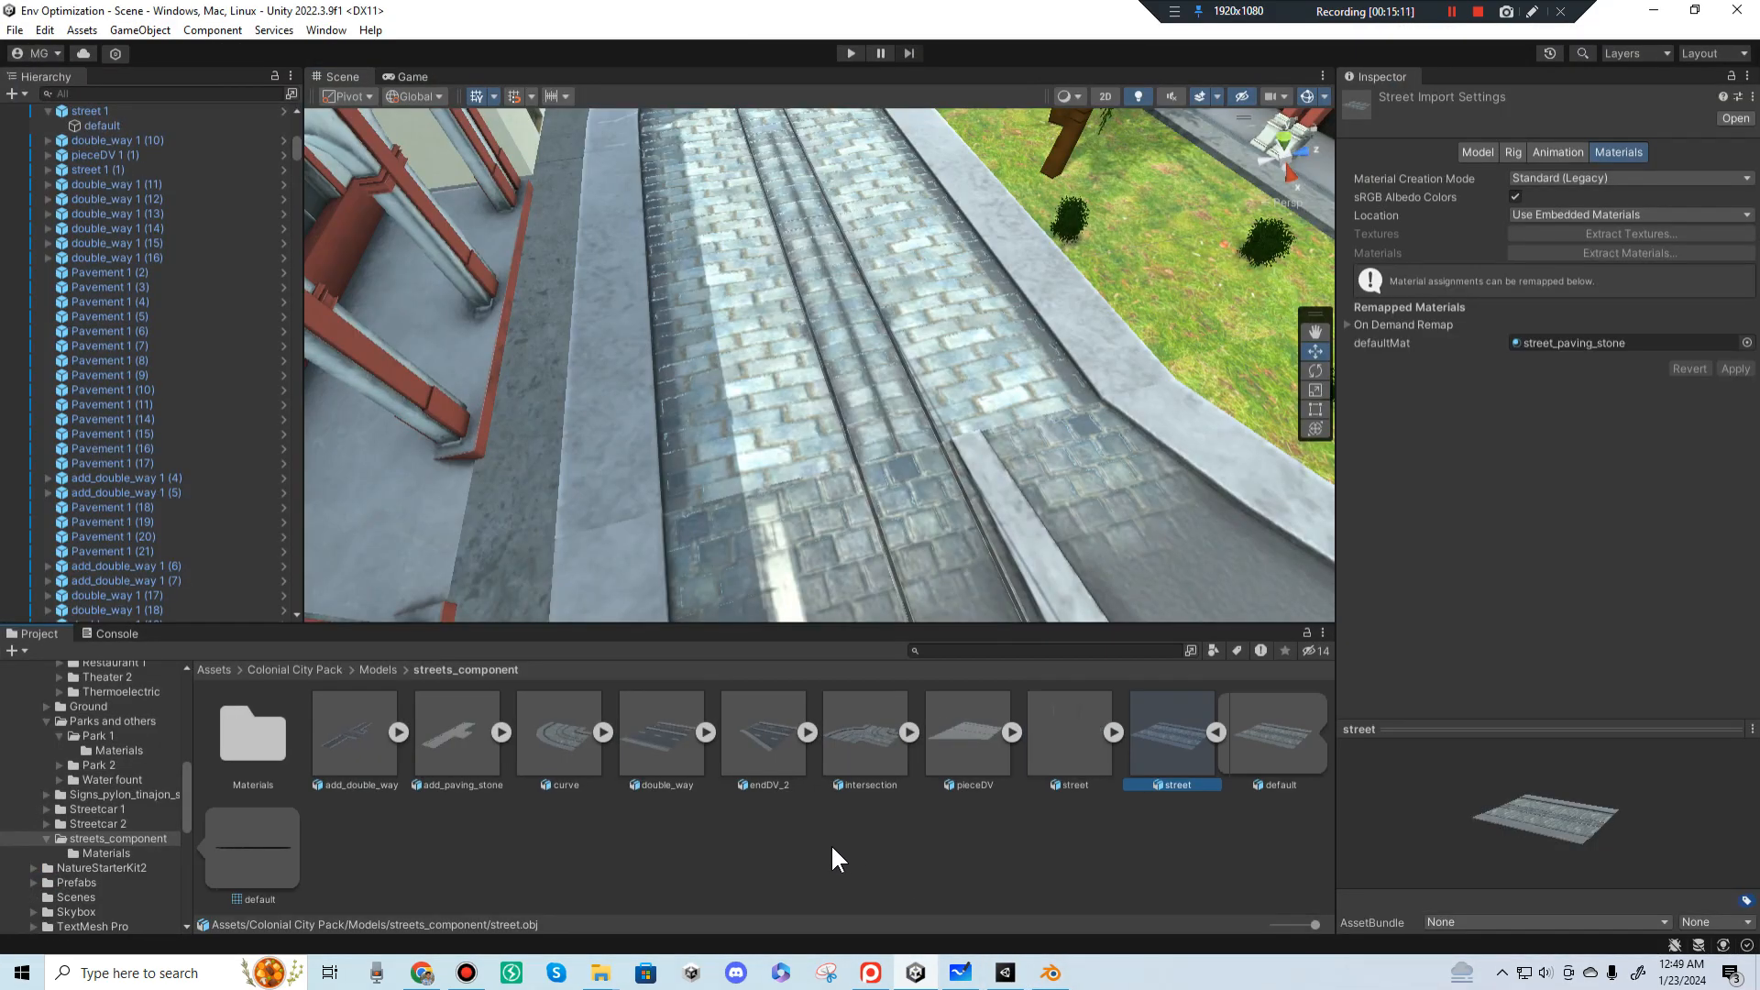
pyautogui.click(1076, 778)
pyautogui.moveTo(1523, 789); pyautogui.dragTo(1643, 778)
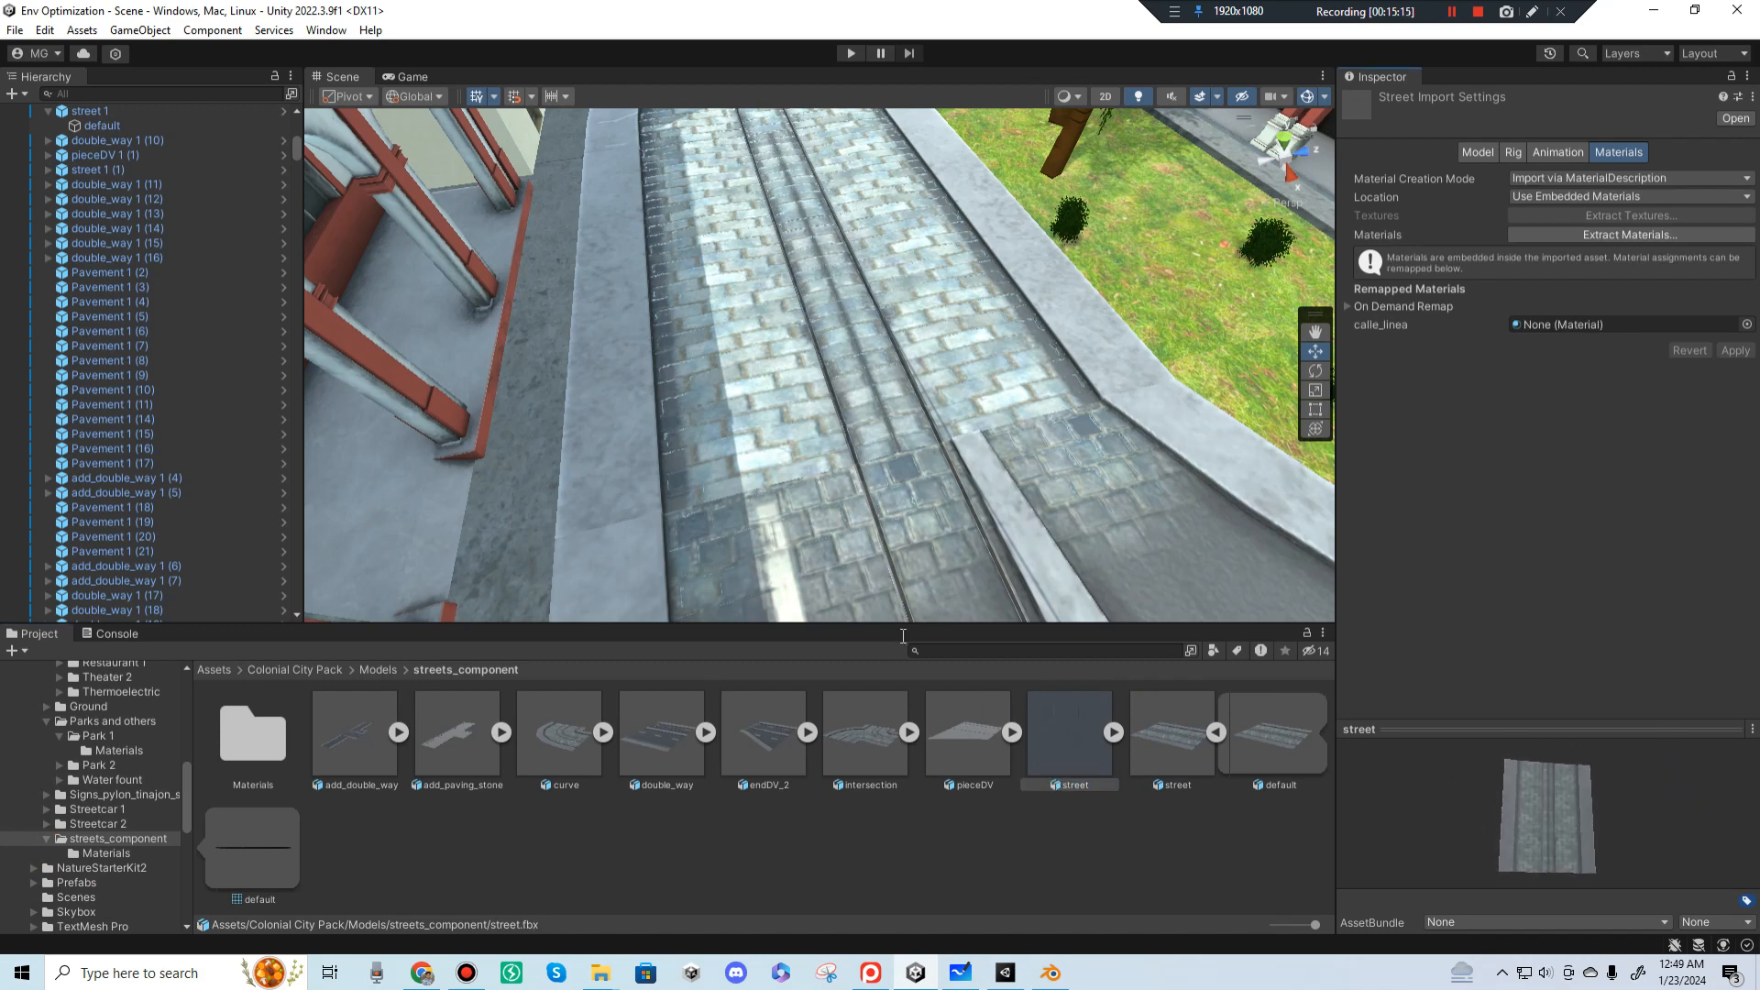
# Step: Assign the Plane.006_Plane.004 mesh from street.fbx to the Mesh Filter of street 1's default child
pyautogui.click(838, 372)
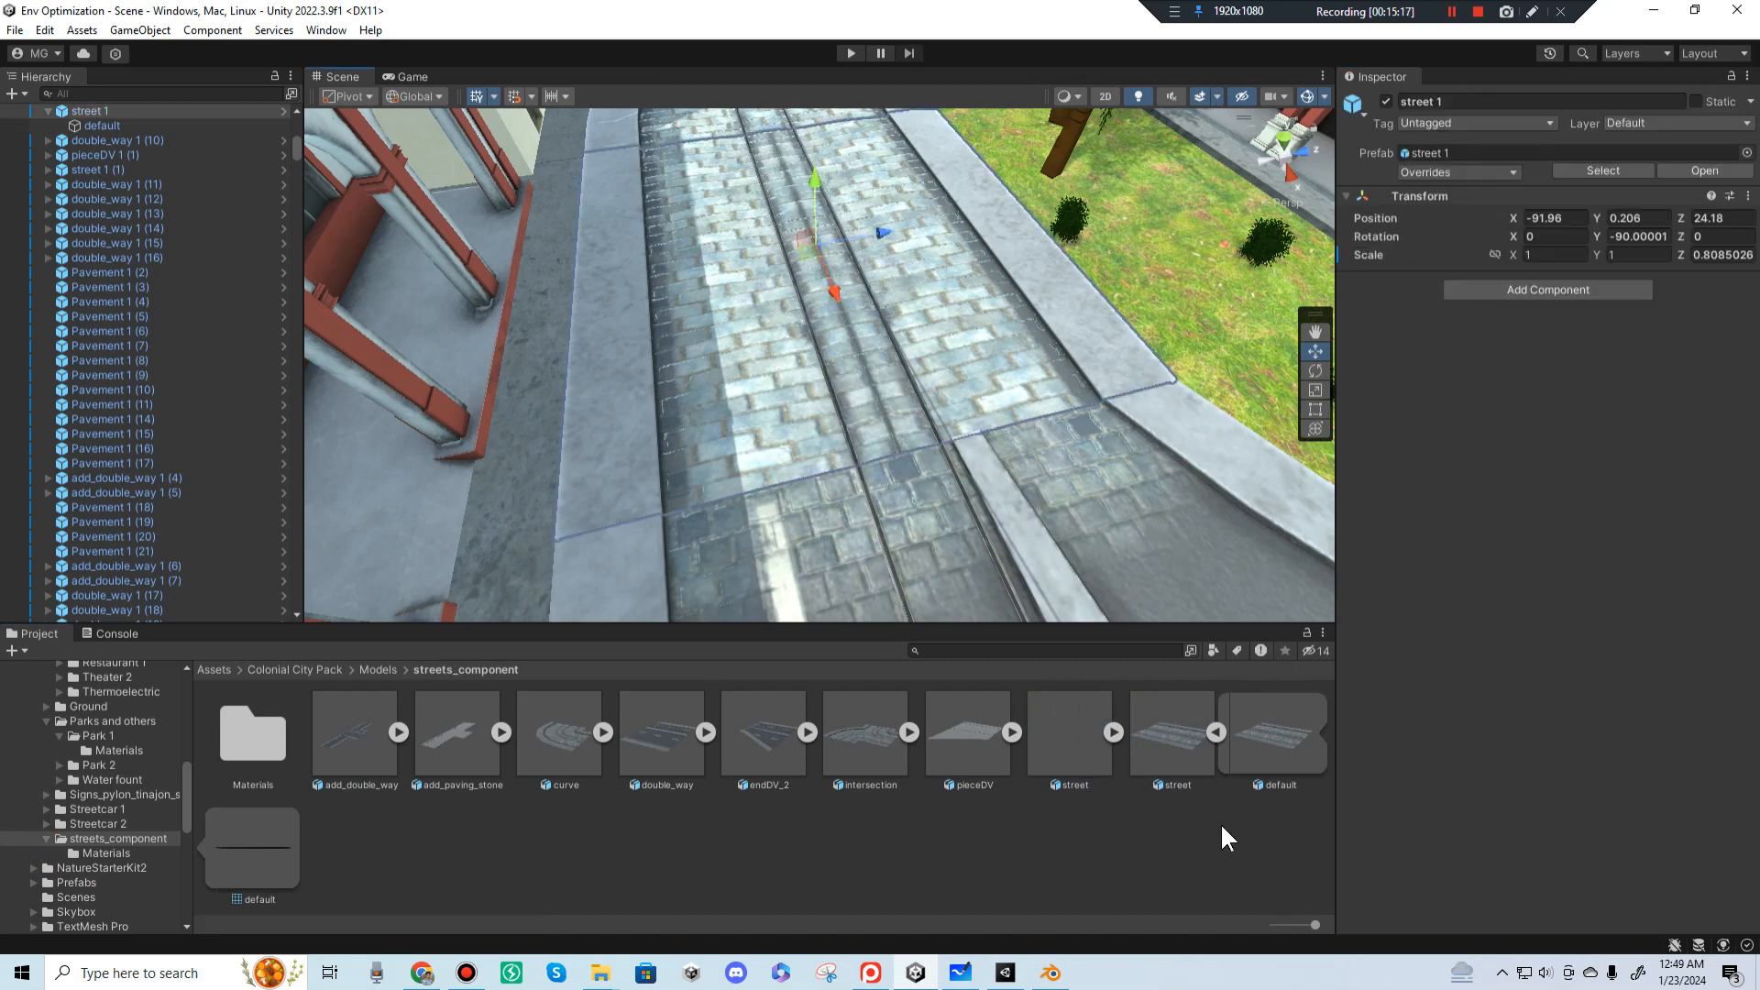
pyautogui.click(761, 310)
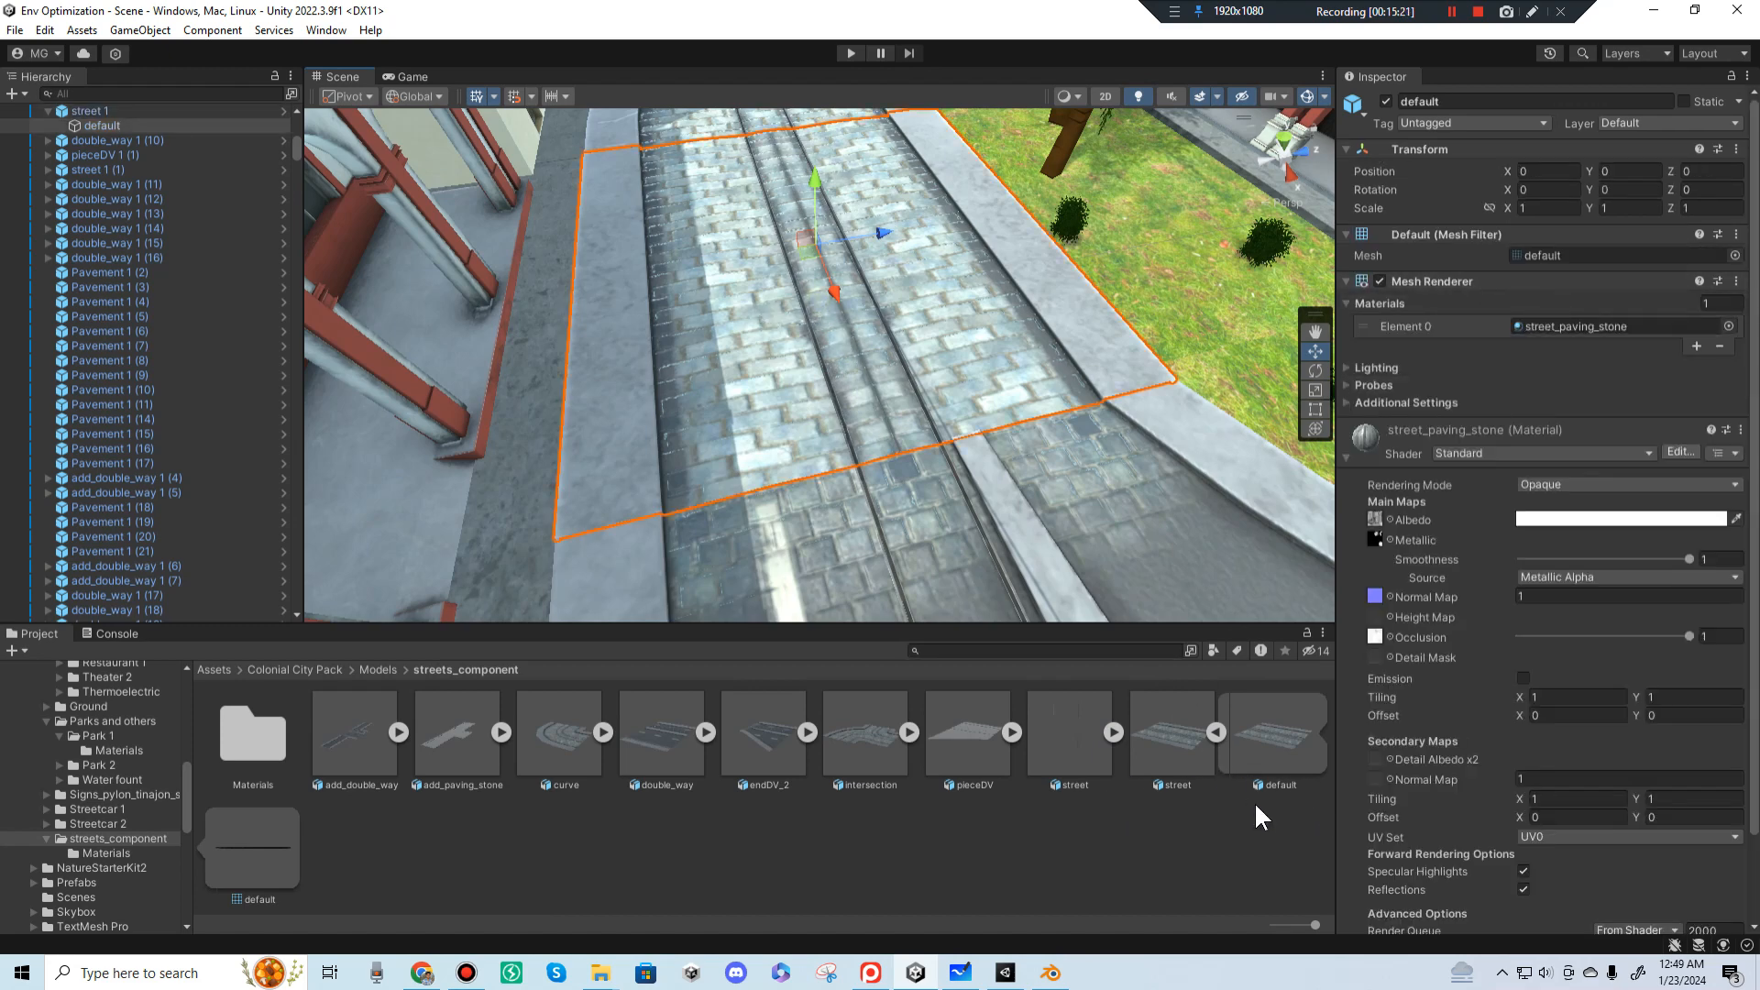
pyautogui.click(1218, 731)
pyautogui.click(1187, 732)
pyautogui.click(1111, 732)
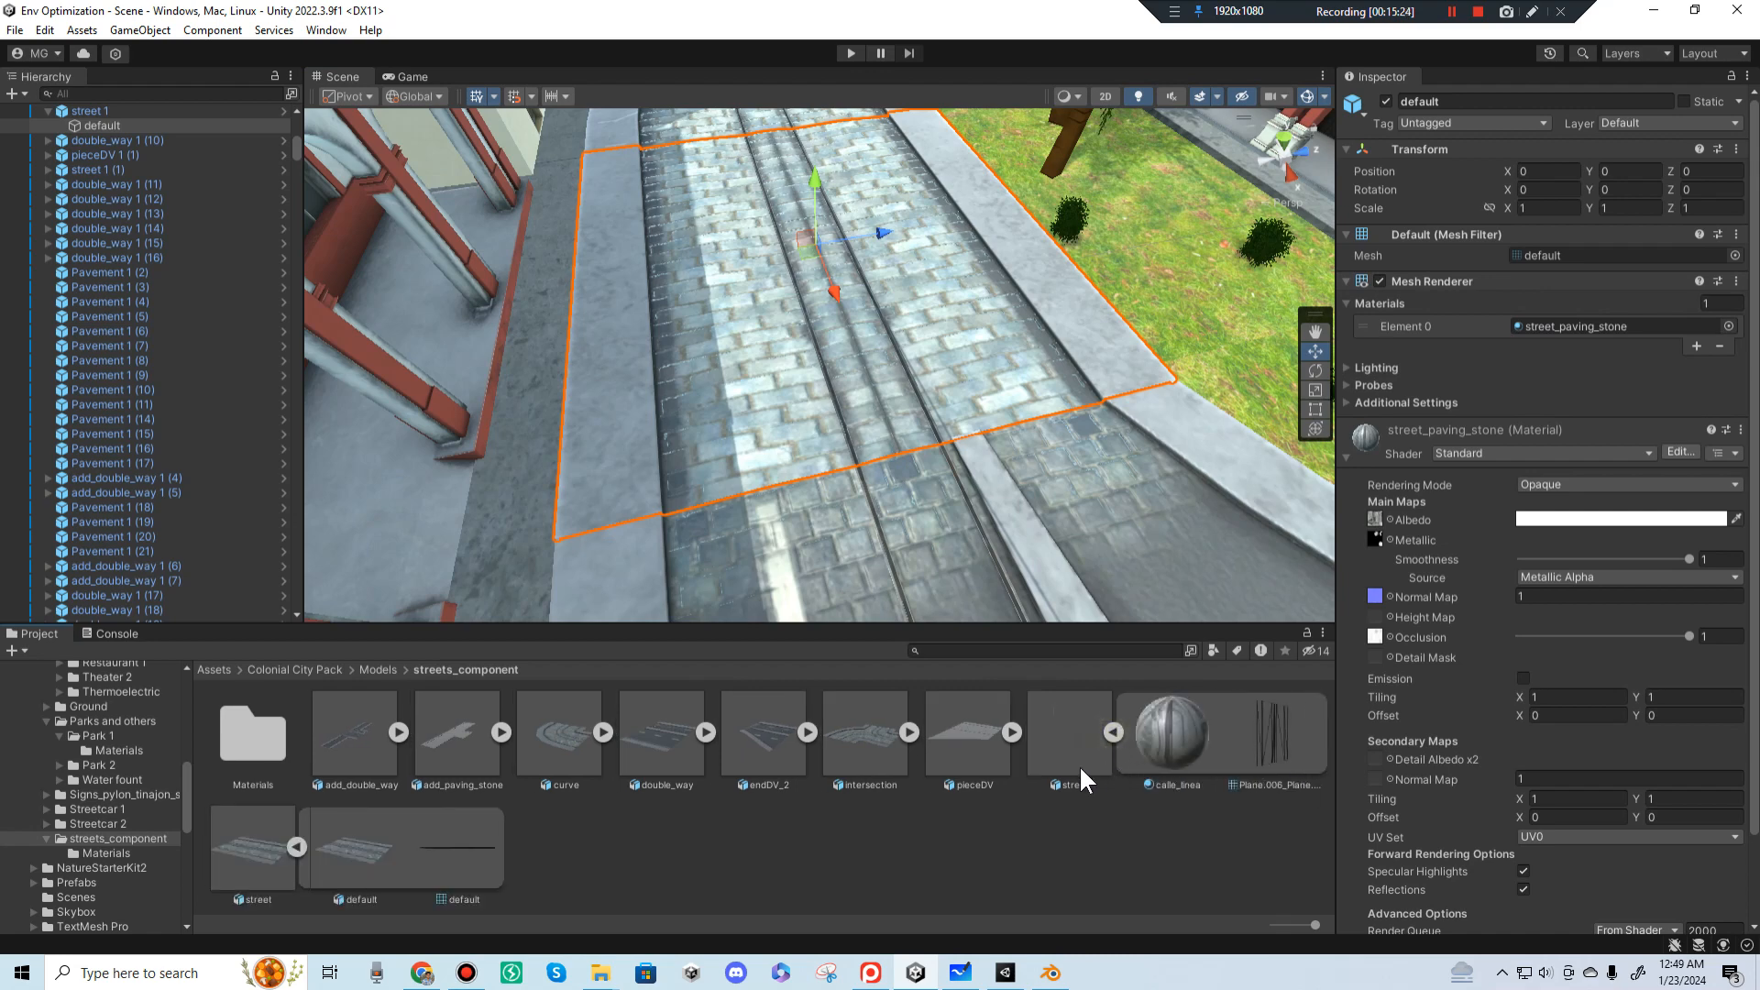
pyautogui.moveTo(1435, 402); pyautogui.dragTo(1562, 259)
pyautogui.scroll(-3, 910, 317)
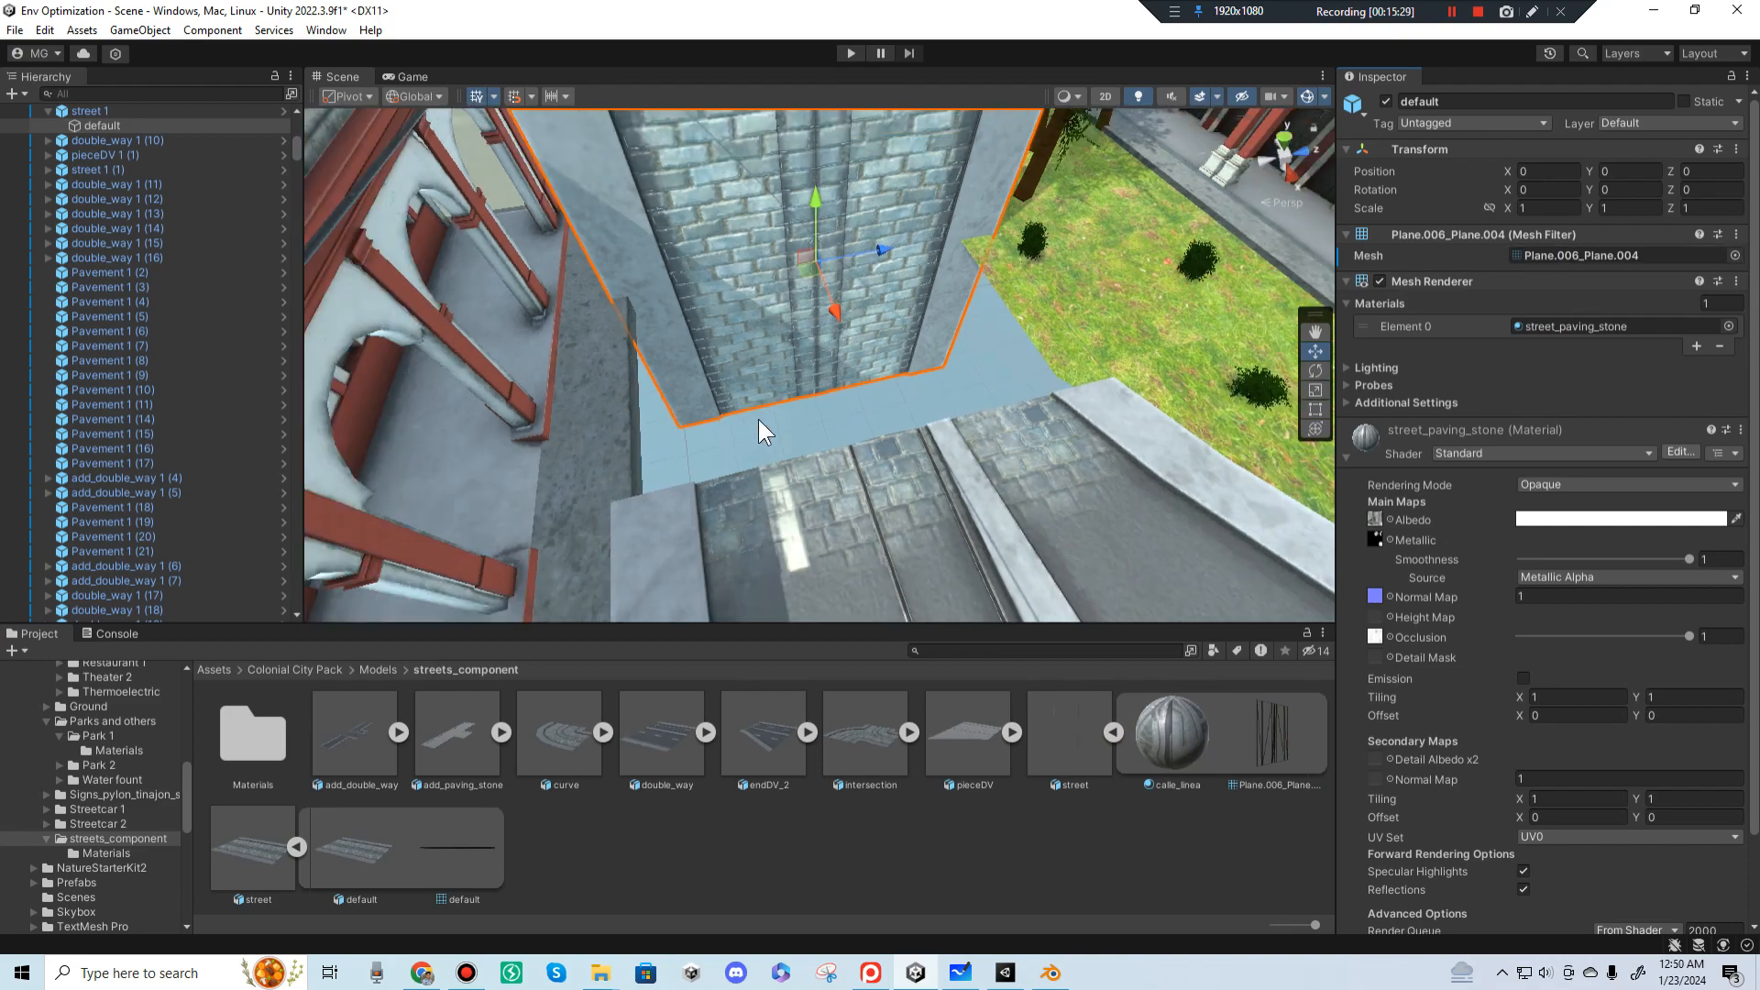
# Step: Lay the replaced street mesh flat by setting the default child's rotation to X 90, Y 0 and Z 0
pyautogui.scroll(4, 234, 409)
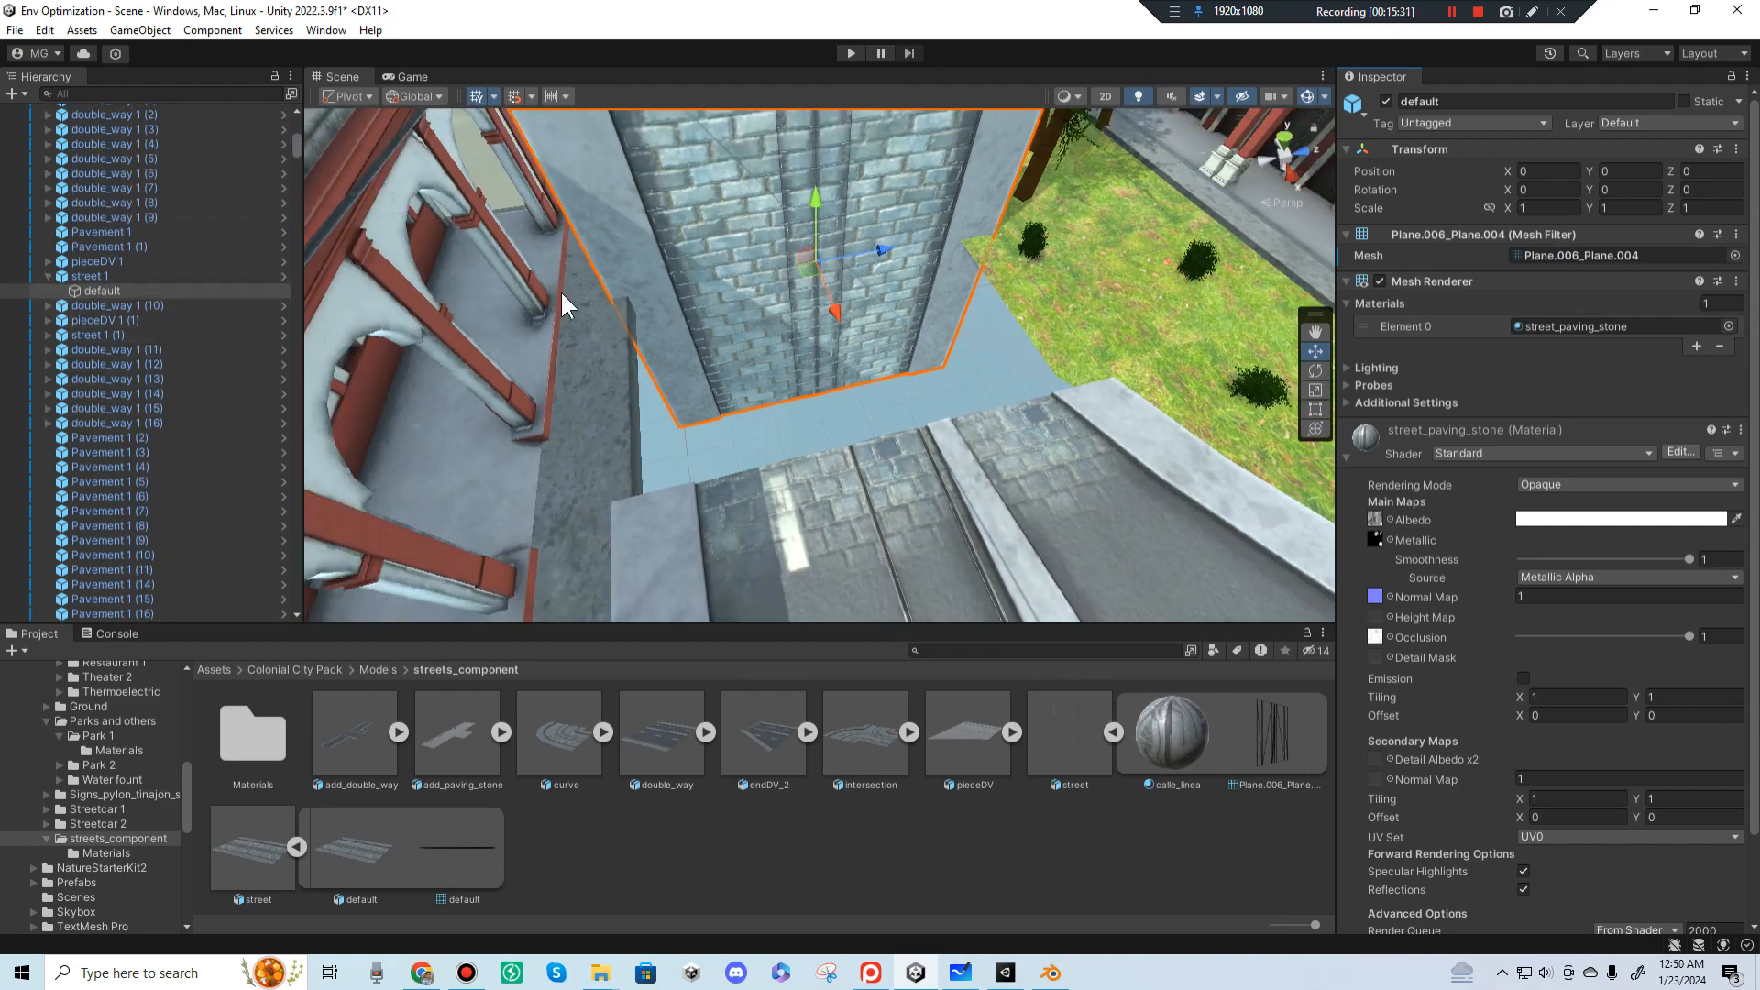
pyautogui.keyDown('alt'); pyautogui.moveTo(816, 338); pyautogui.dragTo(896, 348); pyautogui.keyUp('alt')
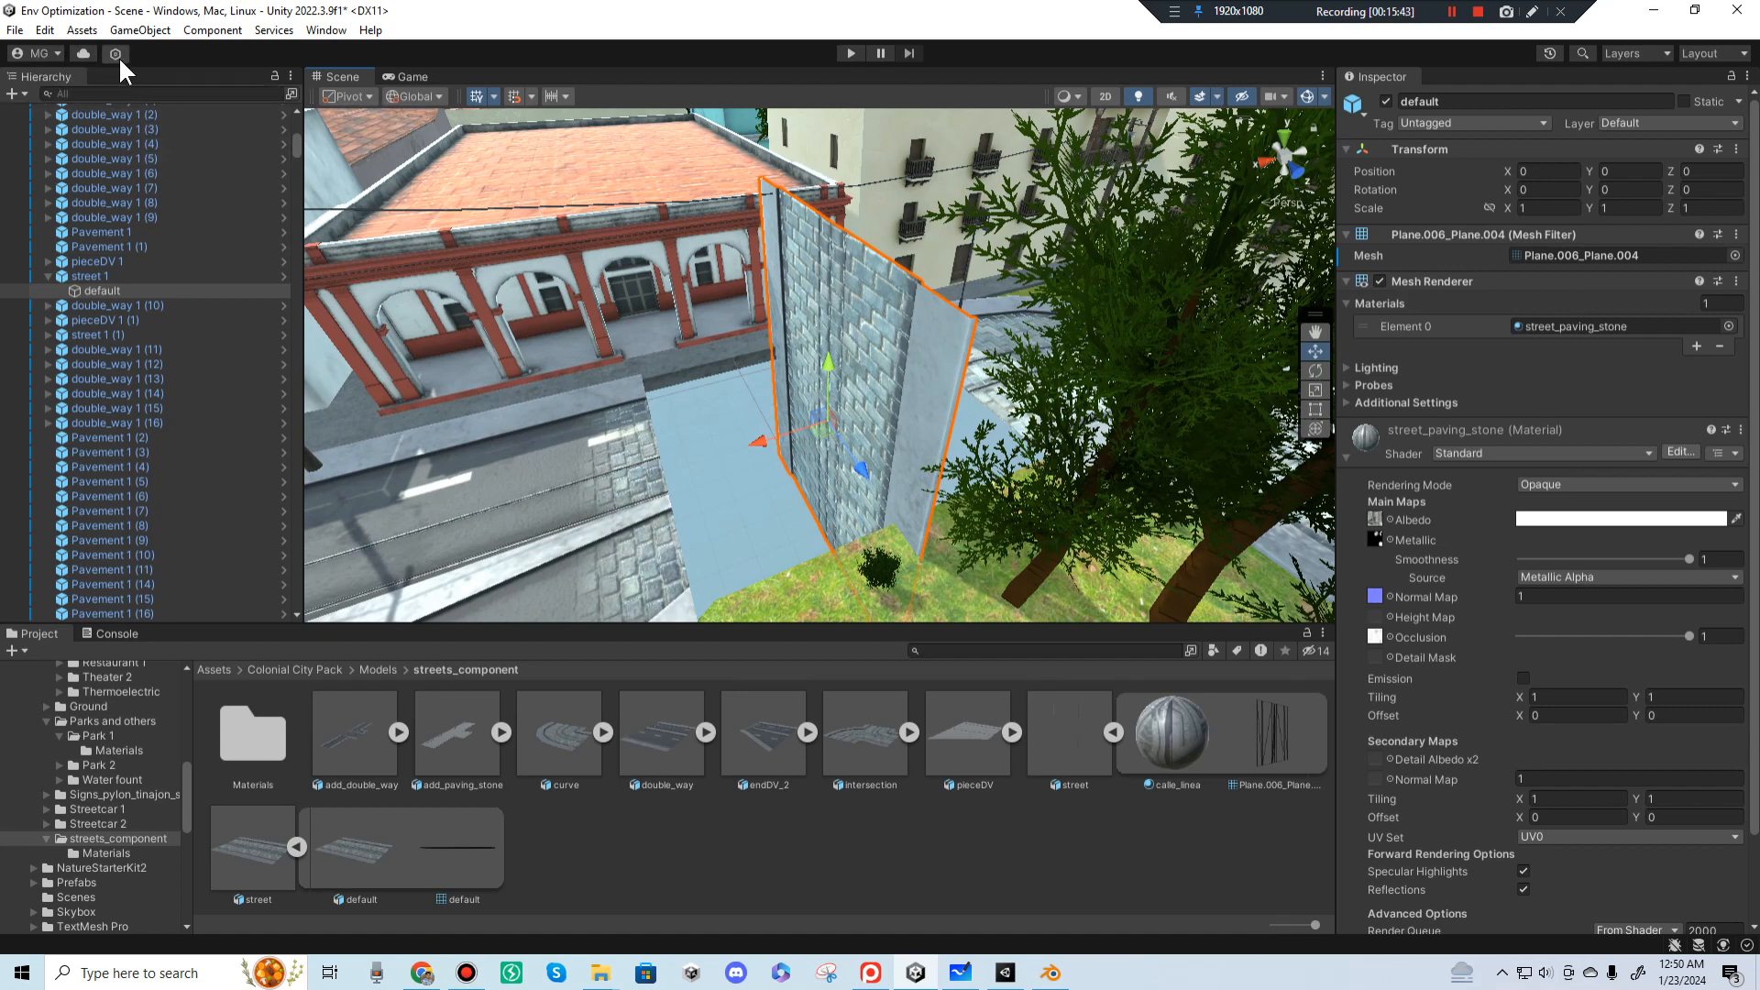
pyautogui.moveTo(845, 281)
pyautogui.keyDown('alt'); pyautogui.mouseDown()
pyautogui.moveTo(827, 268)
pyautogui.moveTo(816, 284)
pyautogui.mouseUp(); pyautogui.keyUp('alt')
pyautogui.press('e')
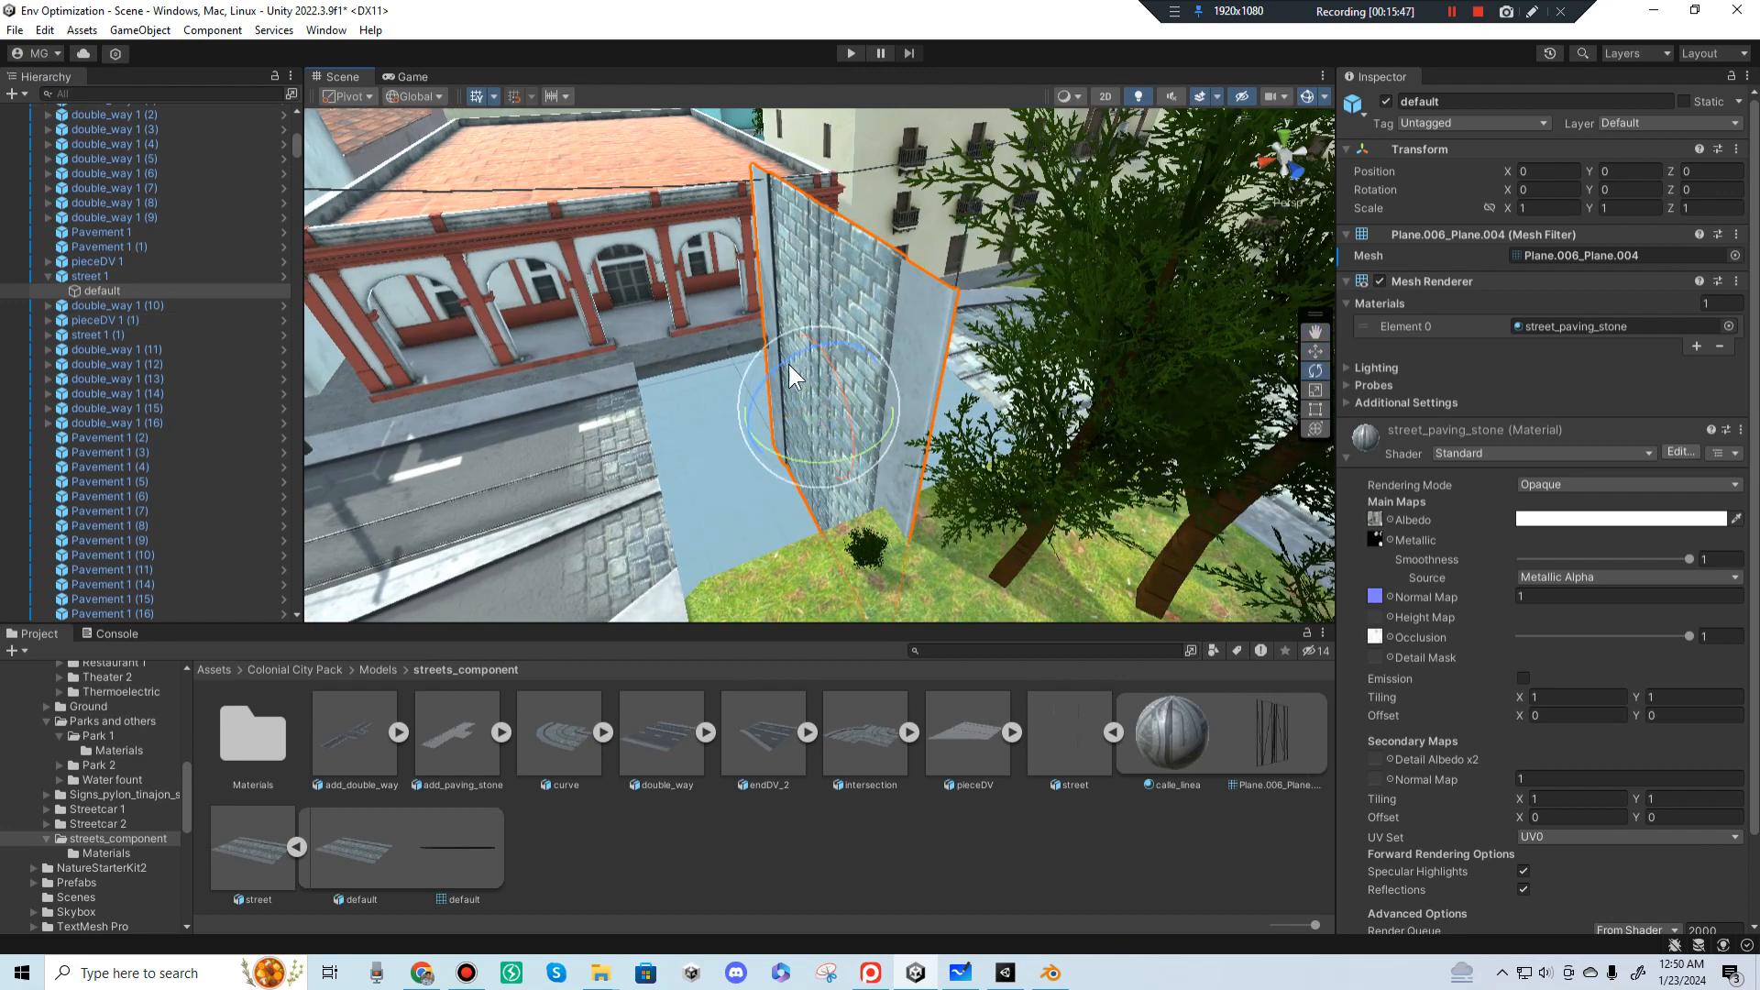
pyautogui.moveTo(789, 365); pyautogui.dragTo(1052, 313)
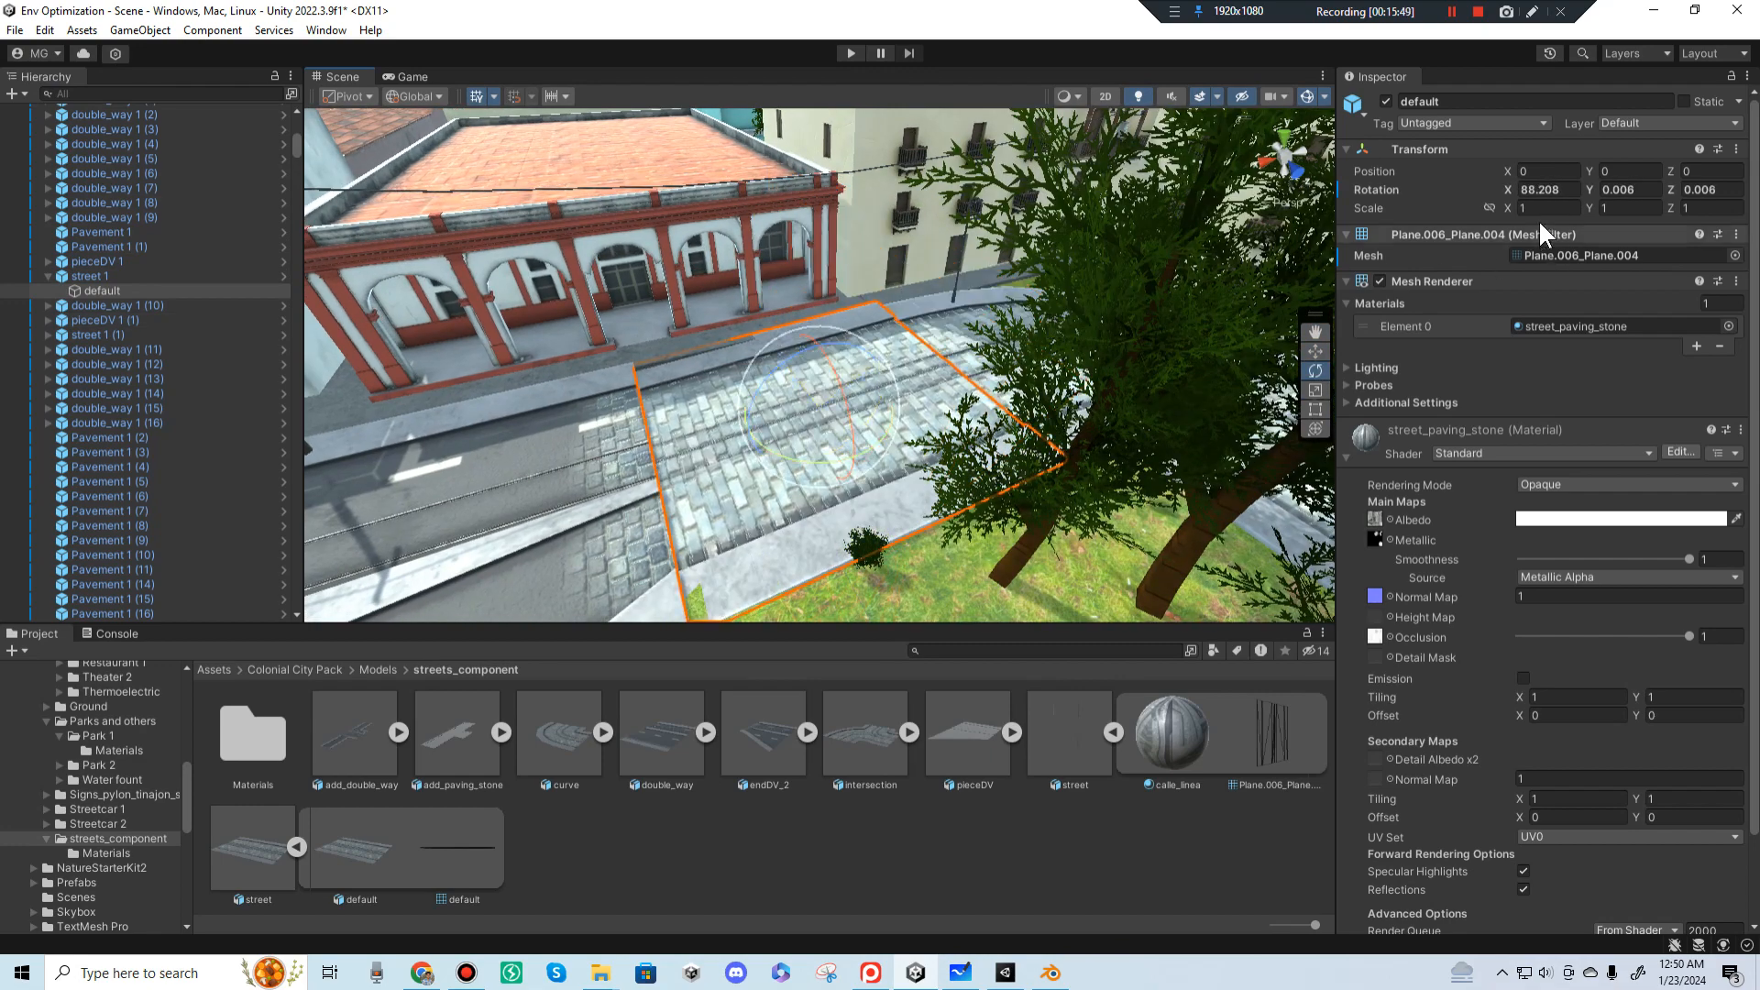
pyautogui.click(1559, 189)
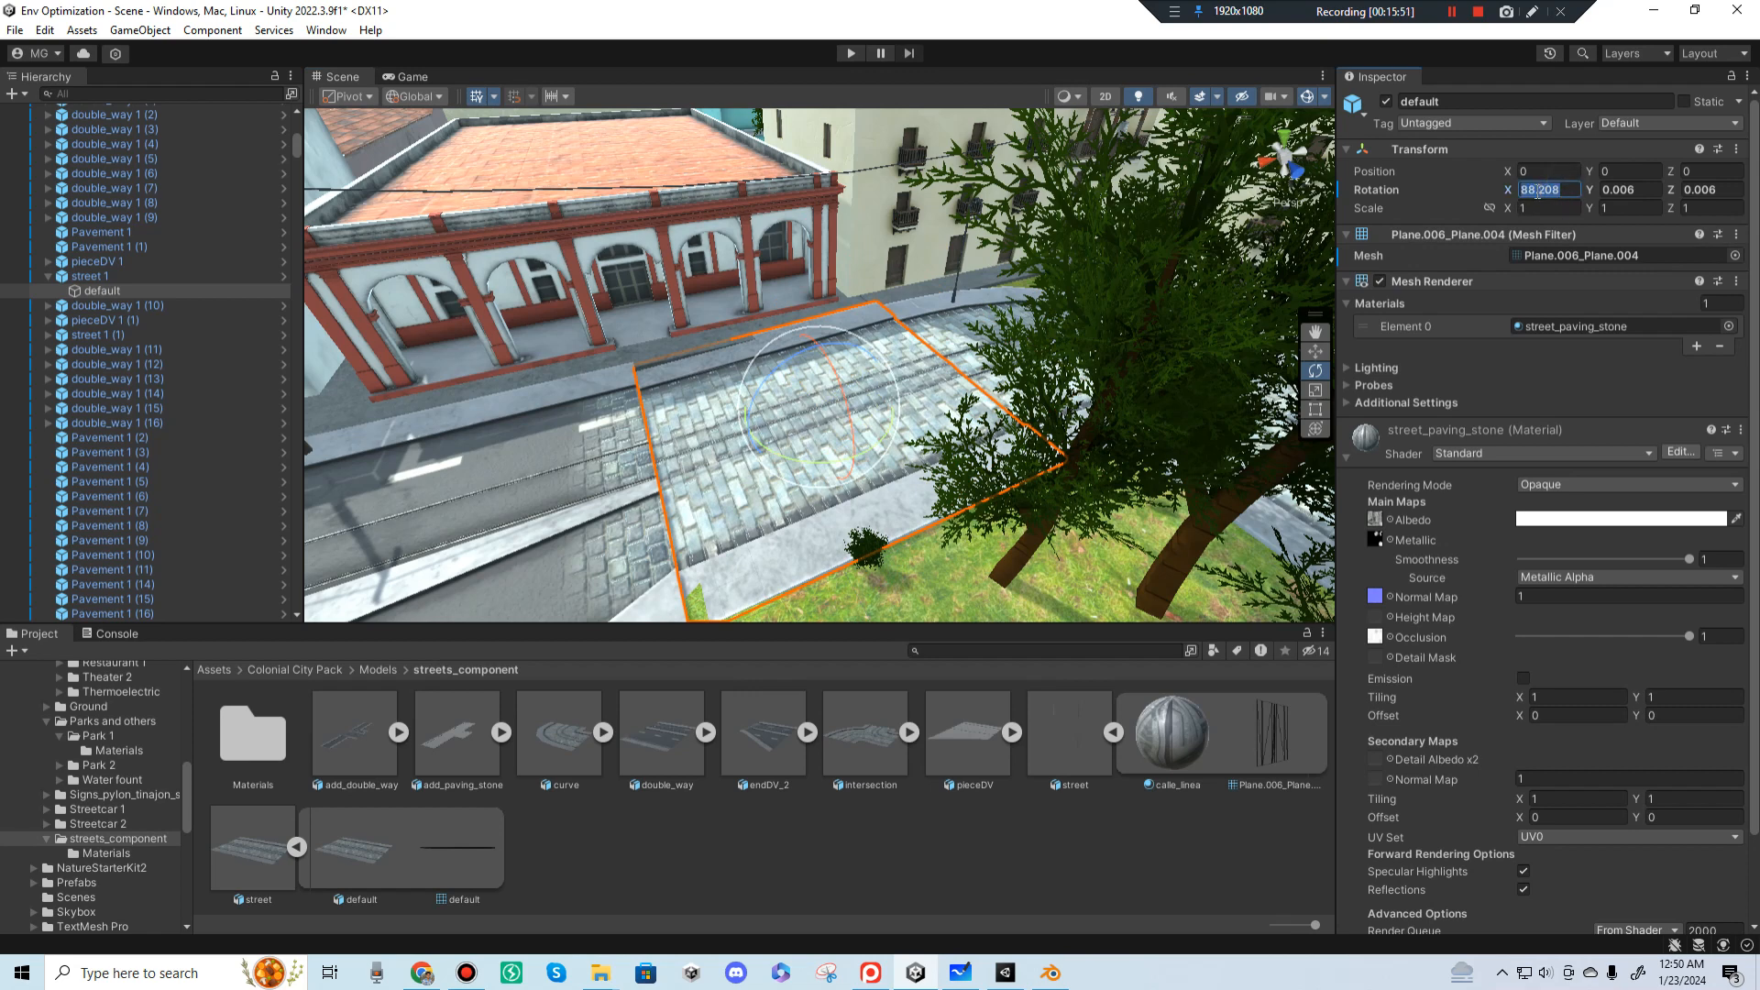
pyautogui.write('90')
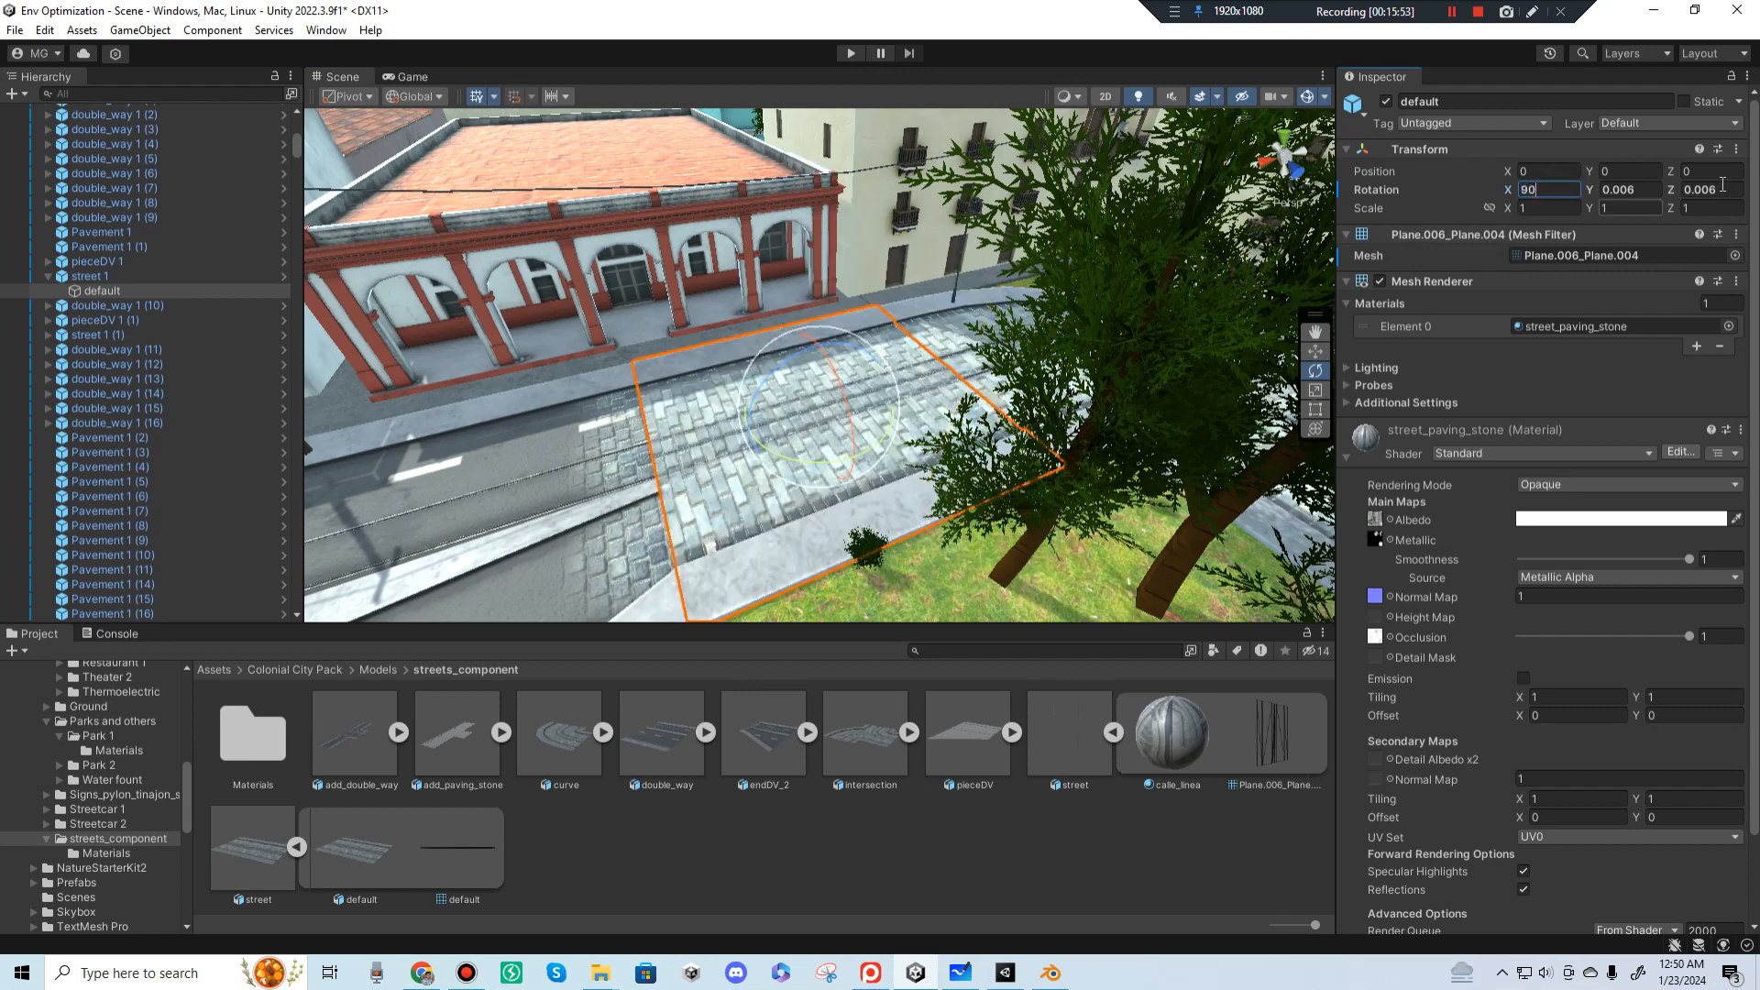
pyautogui.click(1646, 188)
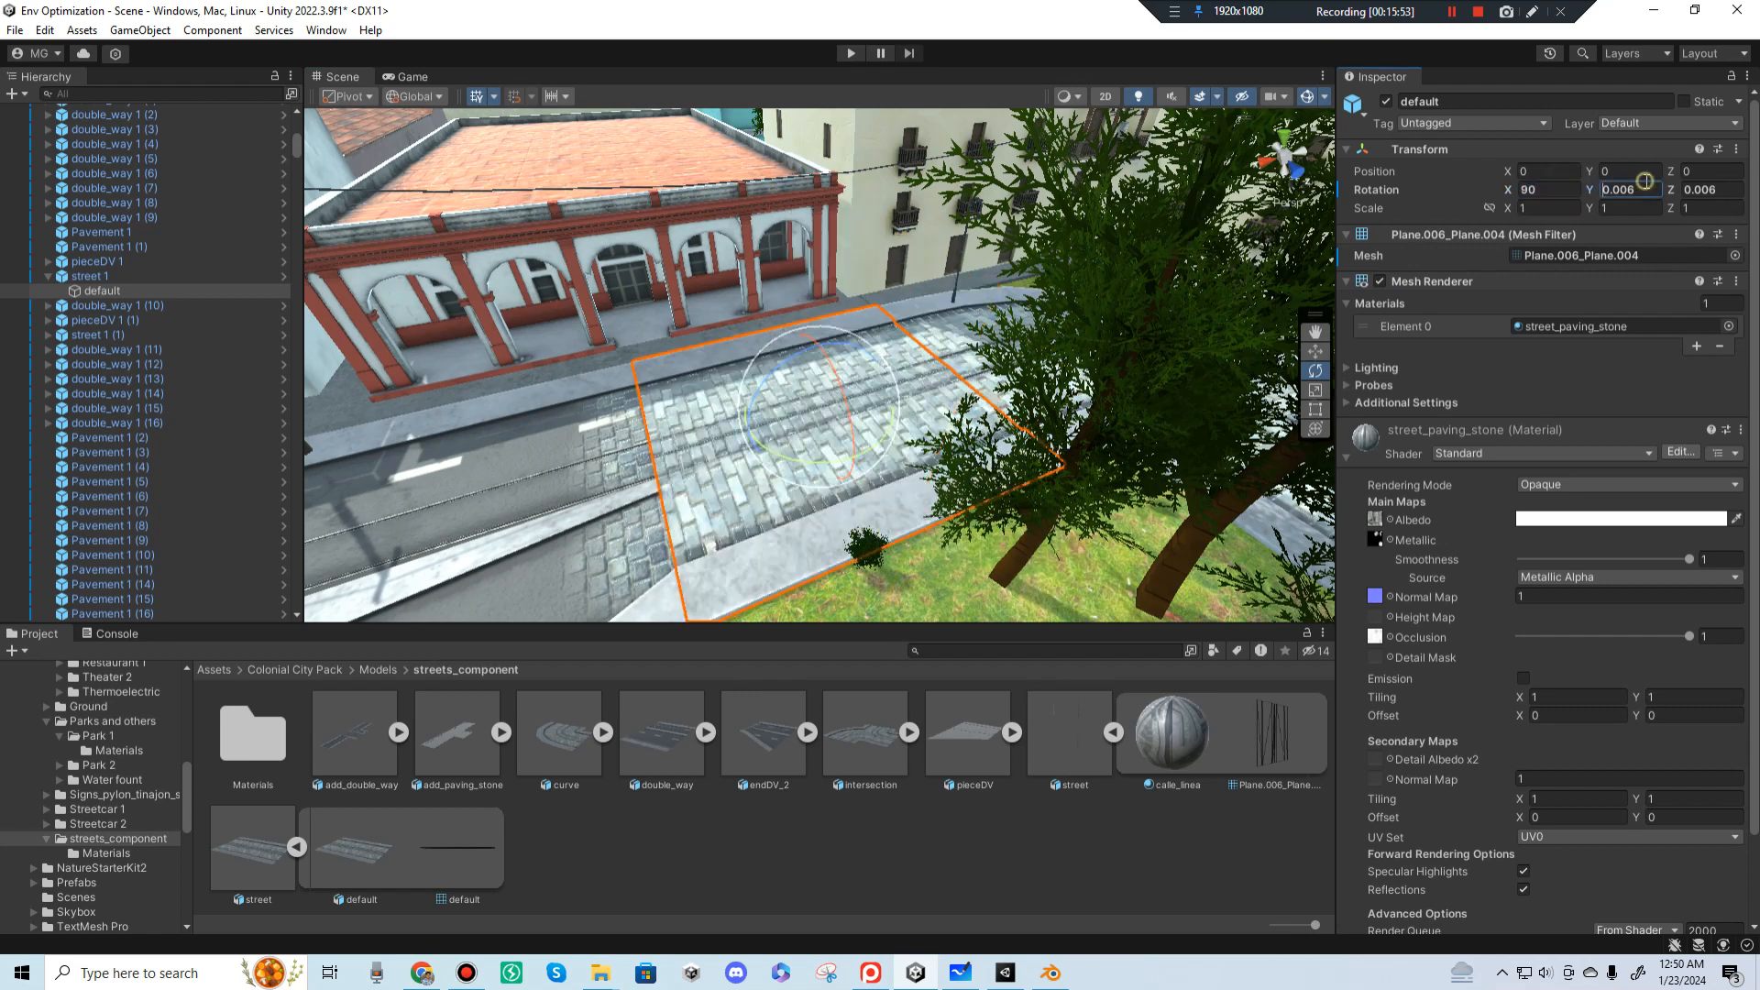
pyautogui.write('0')
pyautogui.click(1700, 190)
pyautogui.keyDown('alt'); pyautogui.moveTo(679, 417); pyautogui.dragTo(985, 406); pyautogui.keyUp('alt')
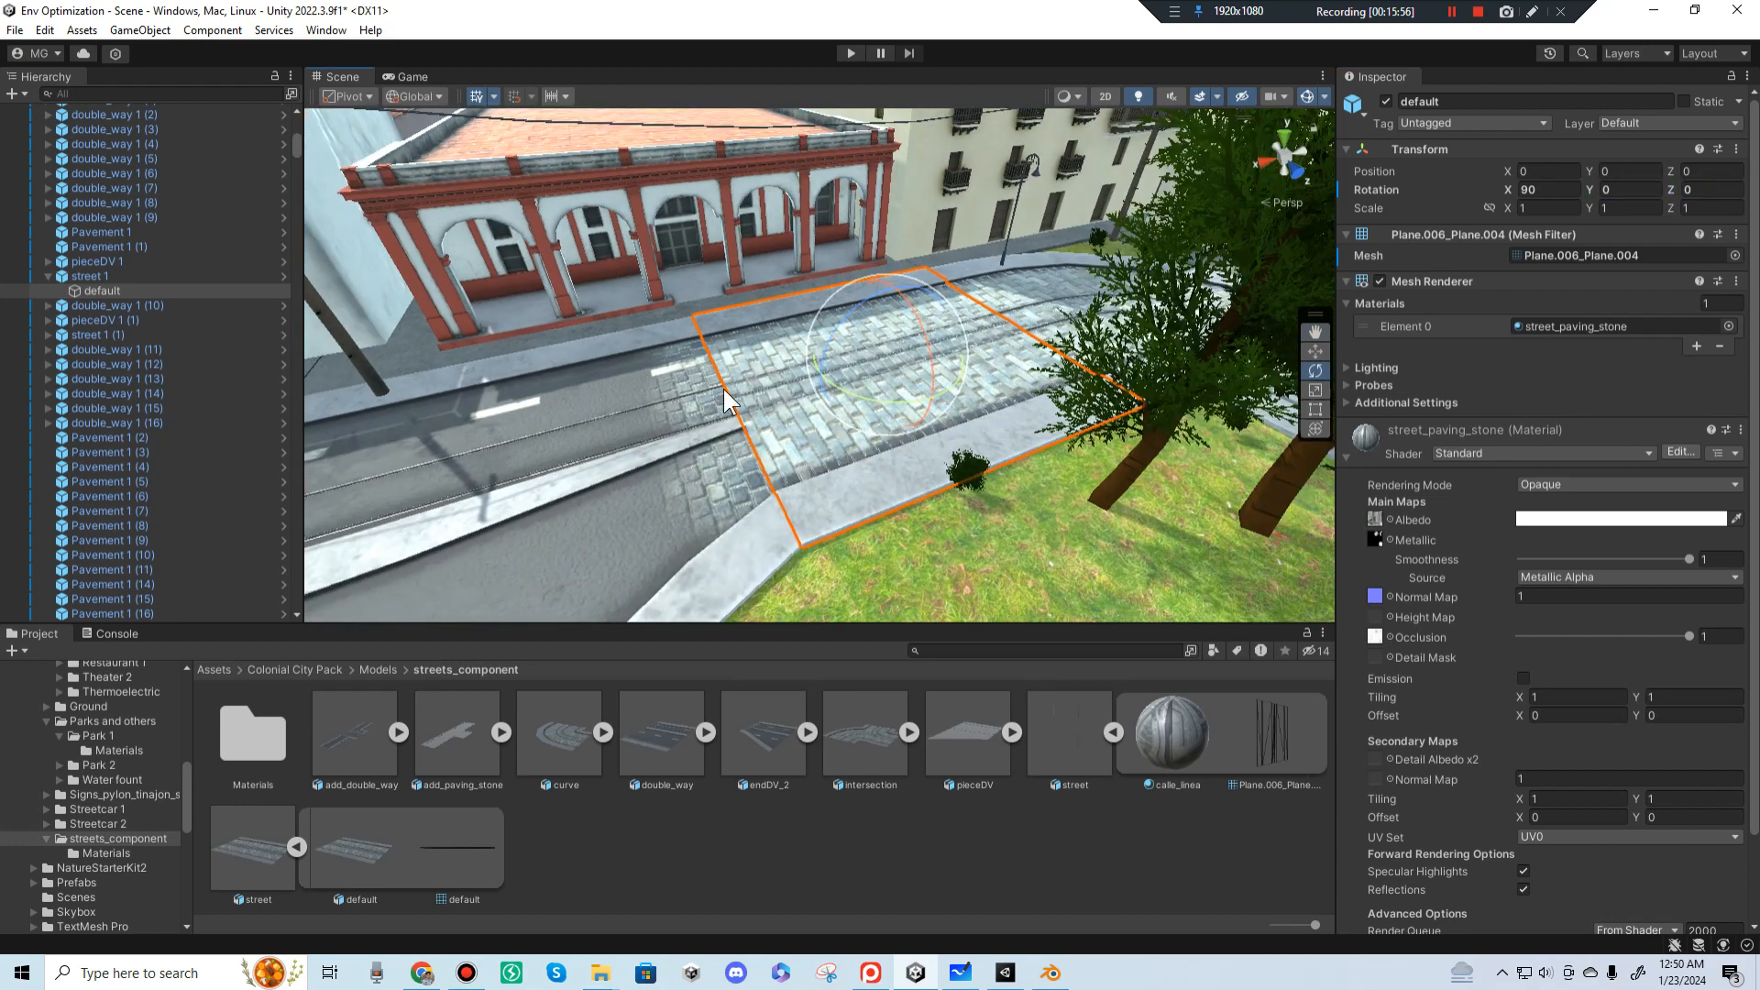
# Step: Examine how the replaced street segment fits the surrounding road and check the transforms of street 1 and its default child
pyautogui.keyDown('alt'); pyautogui.moveTo(814, 338); pyautogui.dragTo(957, 363); pyautogui.keyUp('alt')
pyautogui.scroll(2, 1037, 330)
pyautogui.click(105, 276)
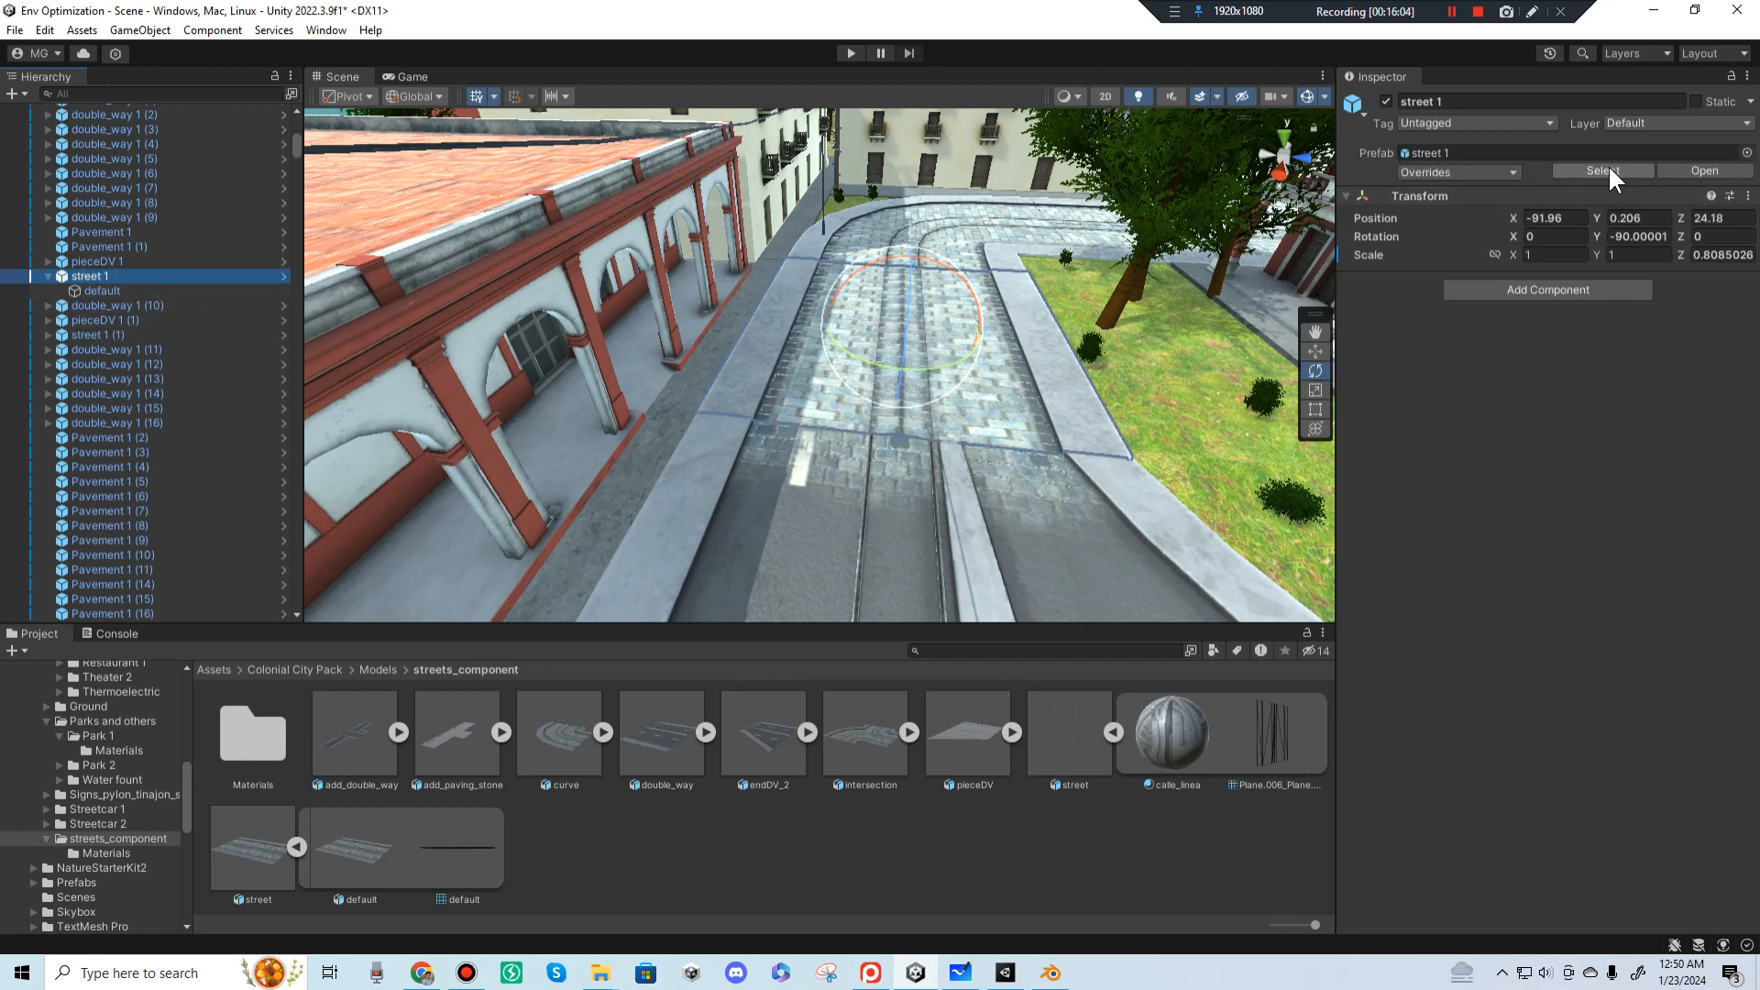
pyautogui.click(180, 335)
pyautogui.click(116, 288)
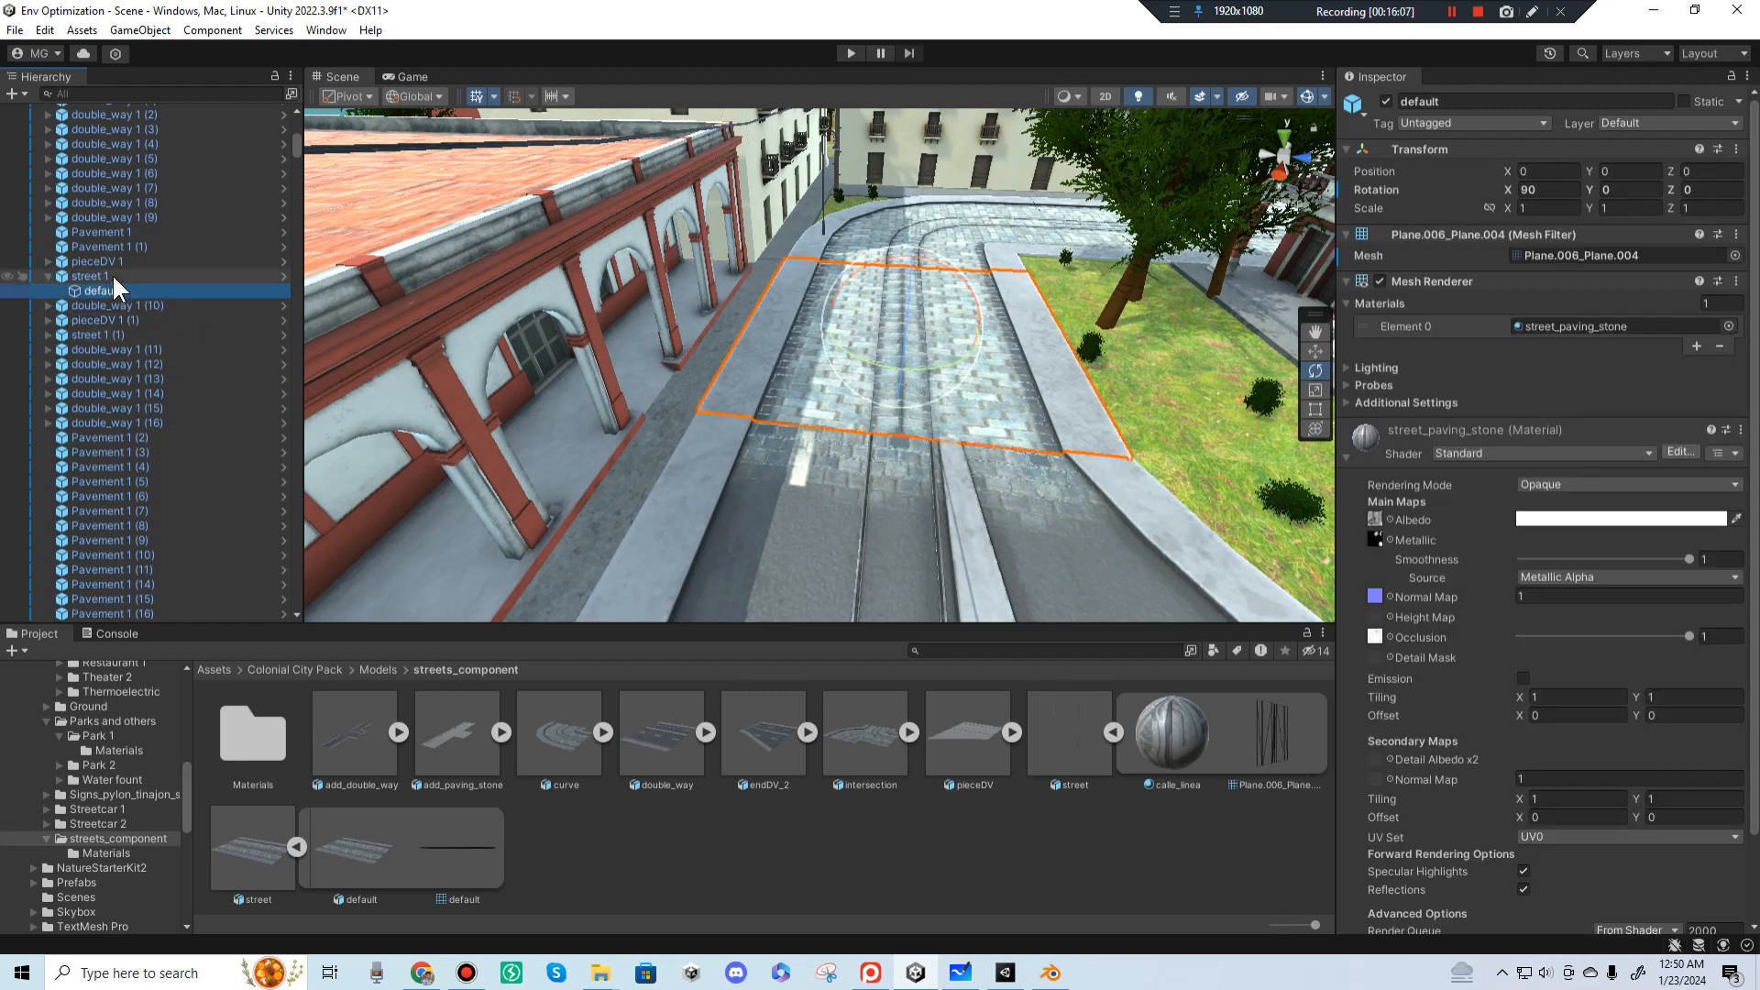
pyautogui.click(113, 276)
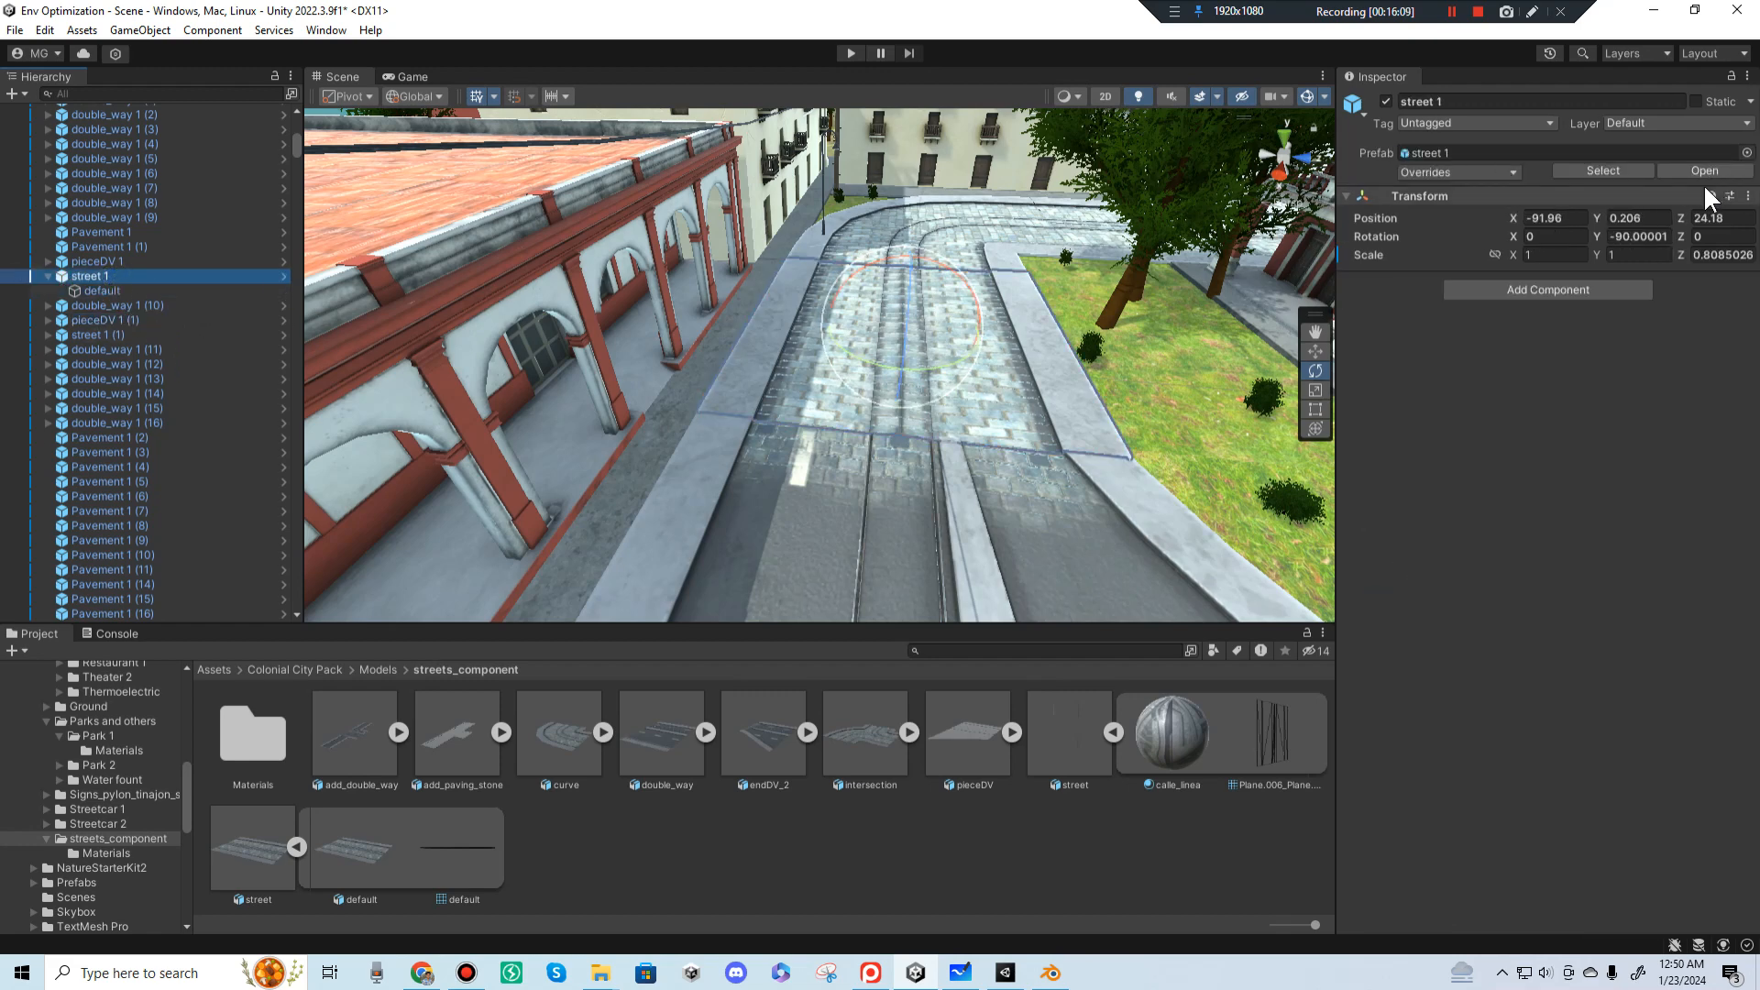
pyautogui.moveTo(751, 275); pyautogui.dragTo(885, 290, button='middle')
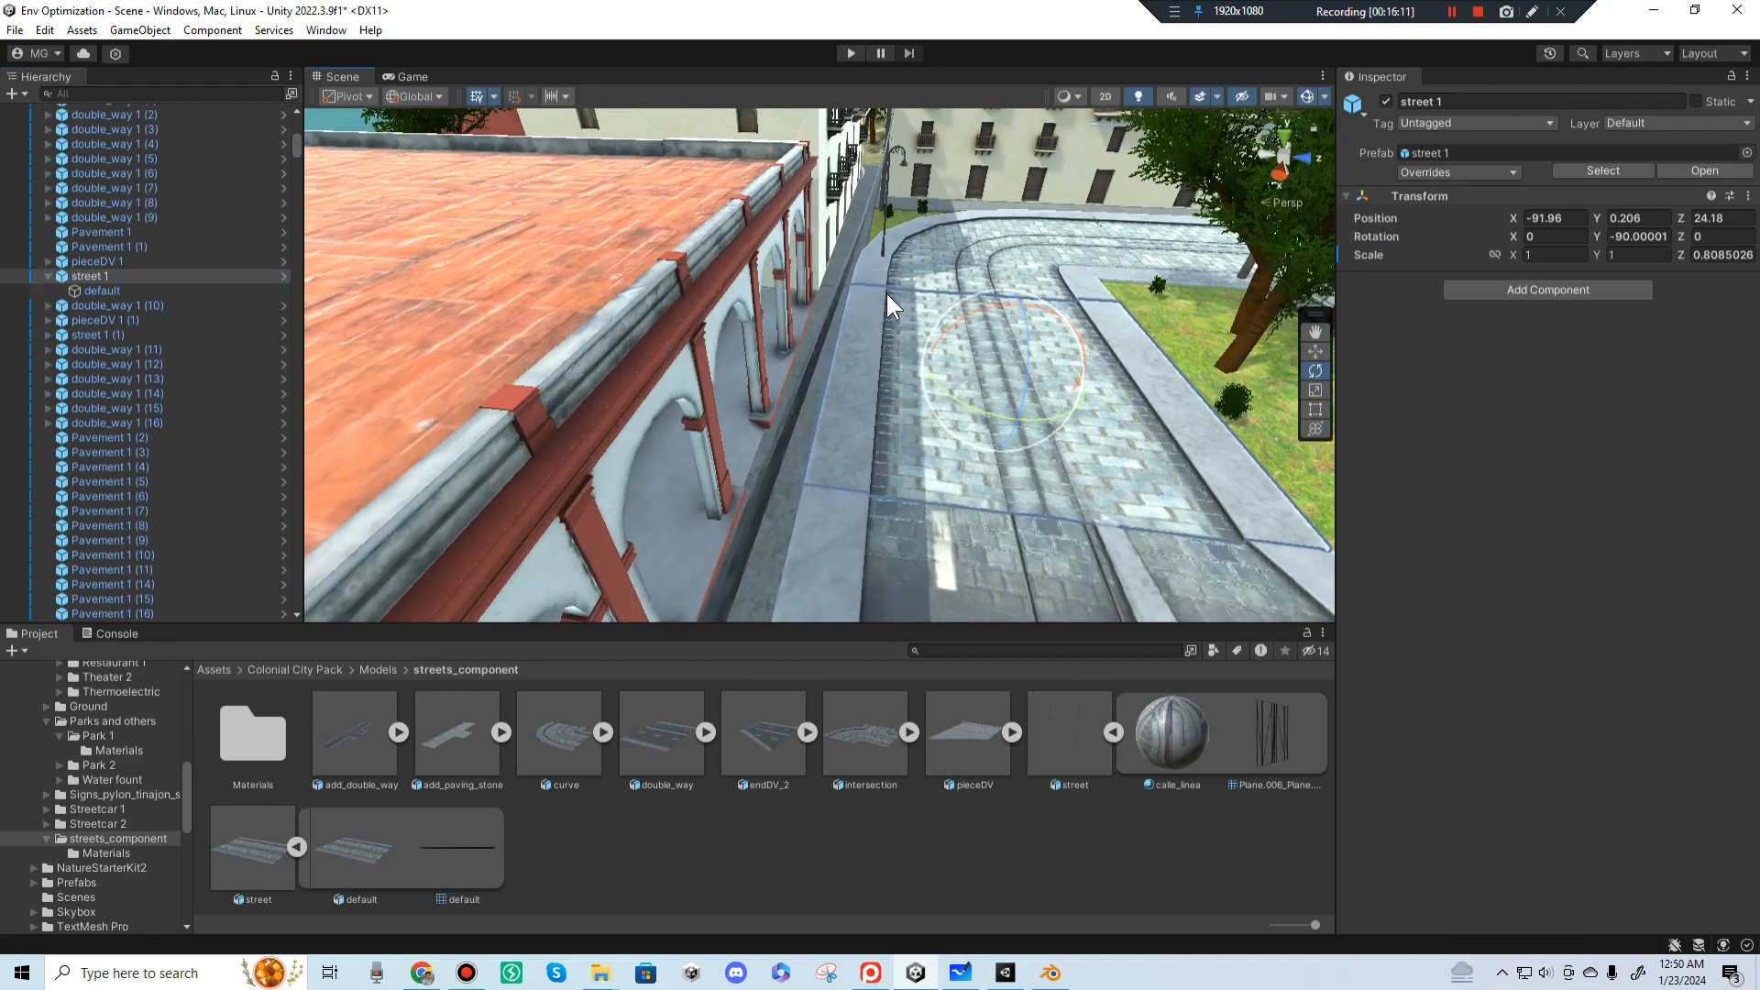
# Step: Apply all prefab overrides on street 1, including its default child's rotation and the Plane.006_Plane.004 mesh, to the source prefab
pyautogui.scroll(4, 1005, 377)
pyautogui.moveTo(1005, 378); pyautogui.dragTo(841, 327, button='middle')
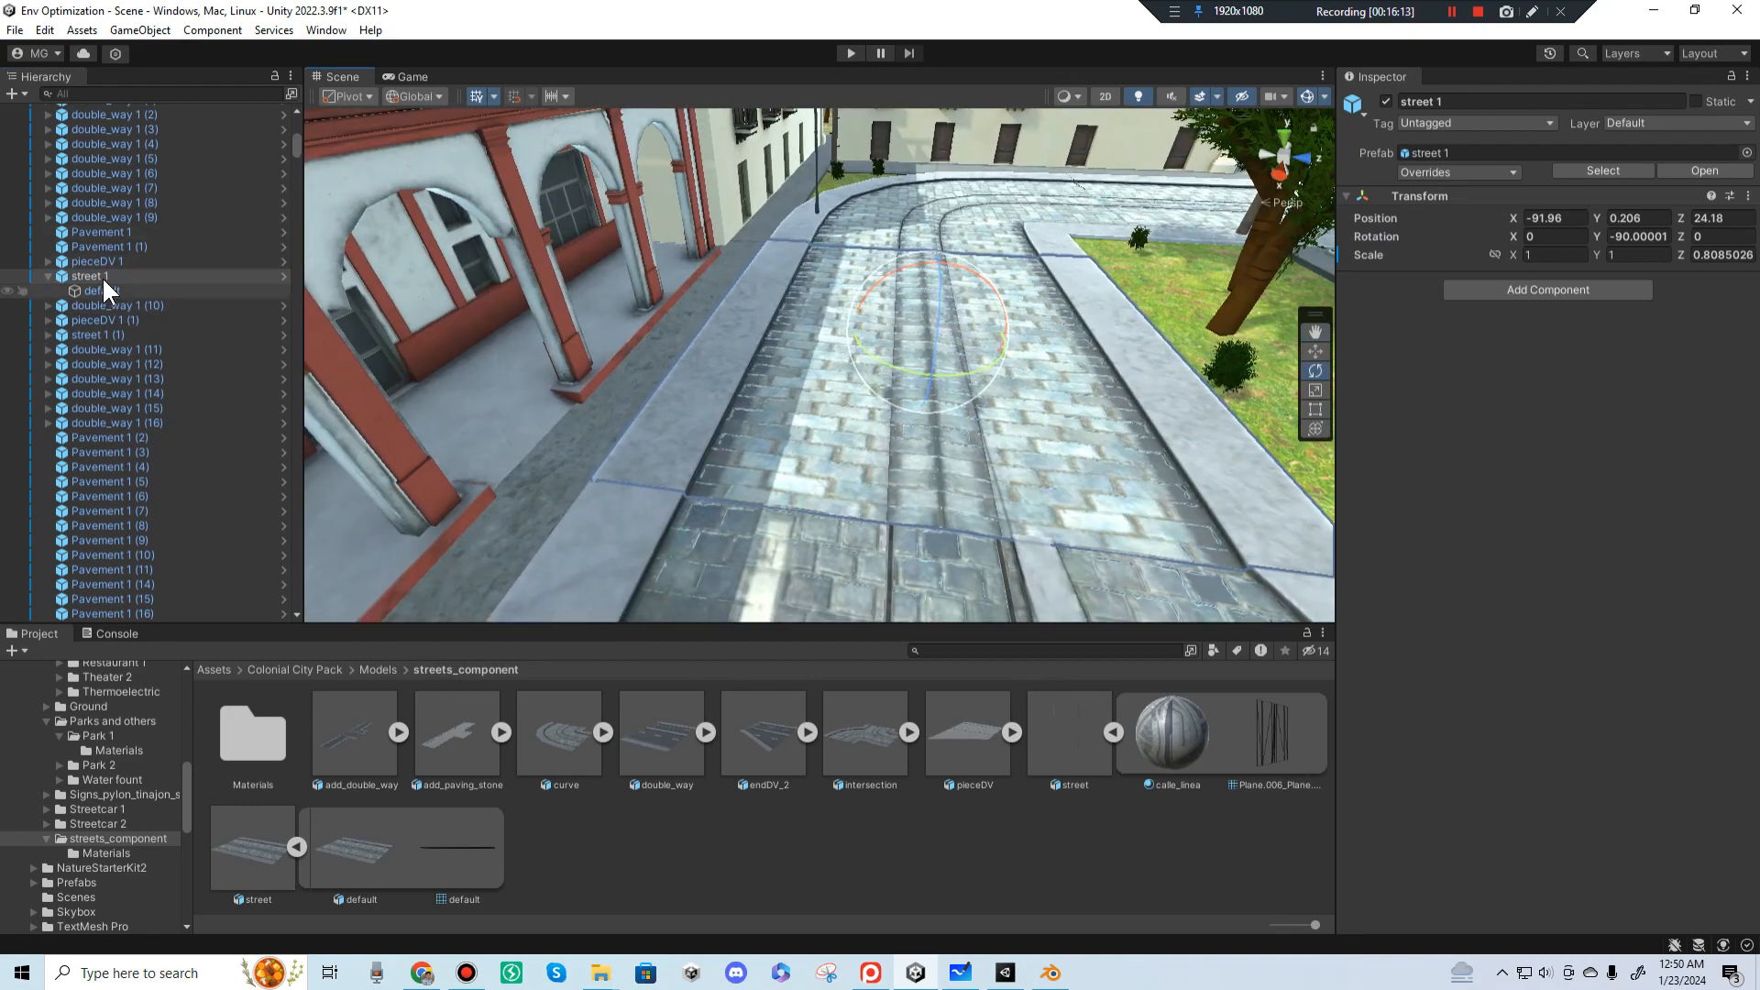
pyautogui.scroll(10, 102, 264)
pyautogui.scroll(-2, 114, 247)
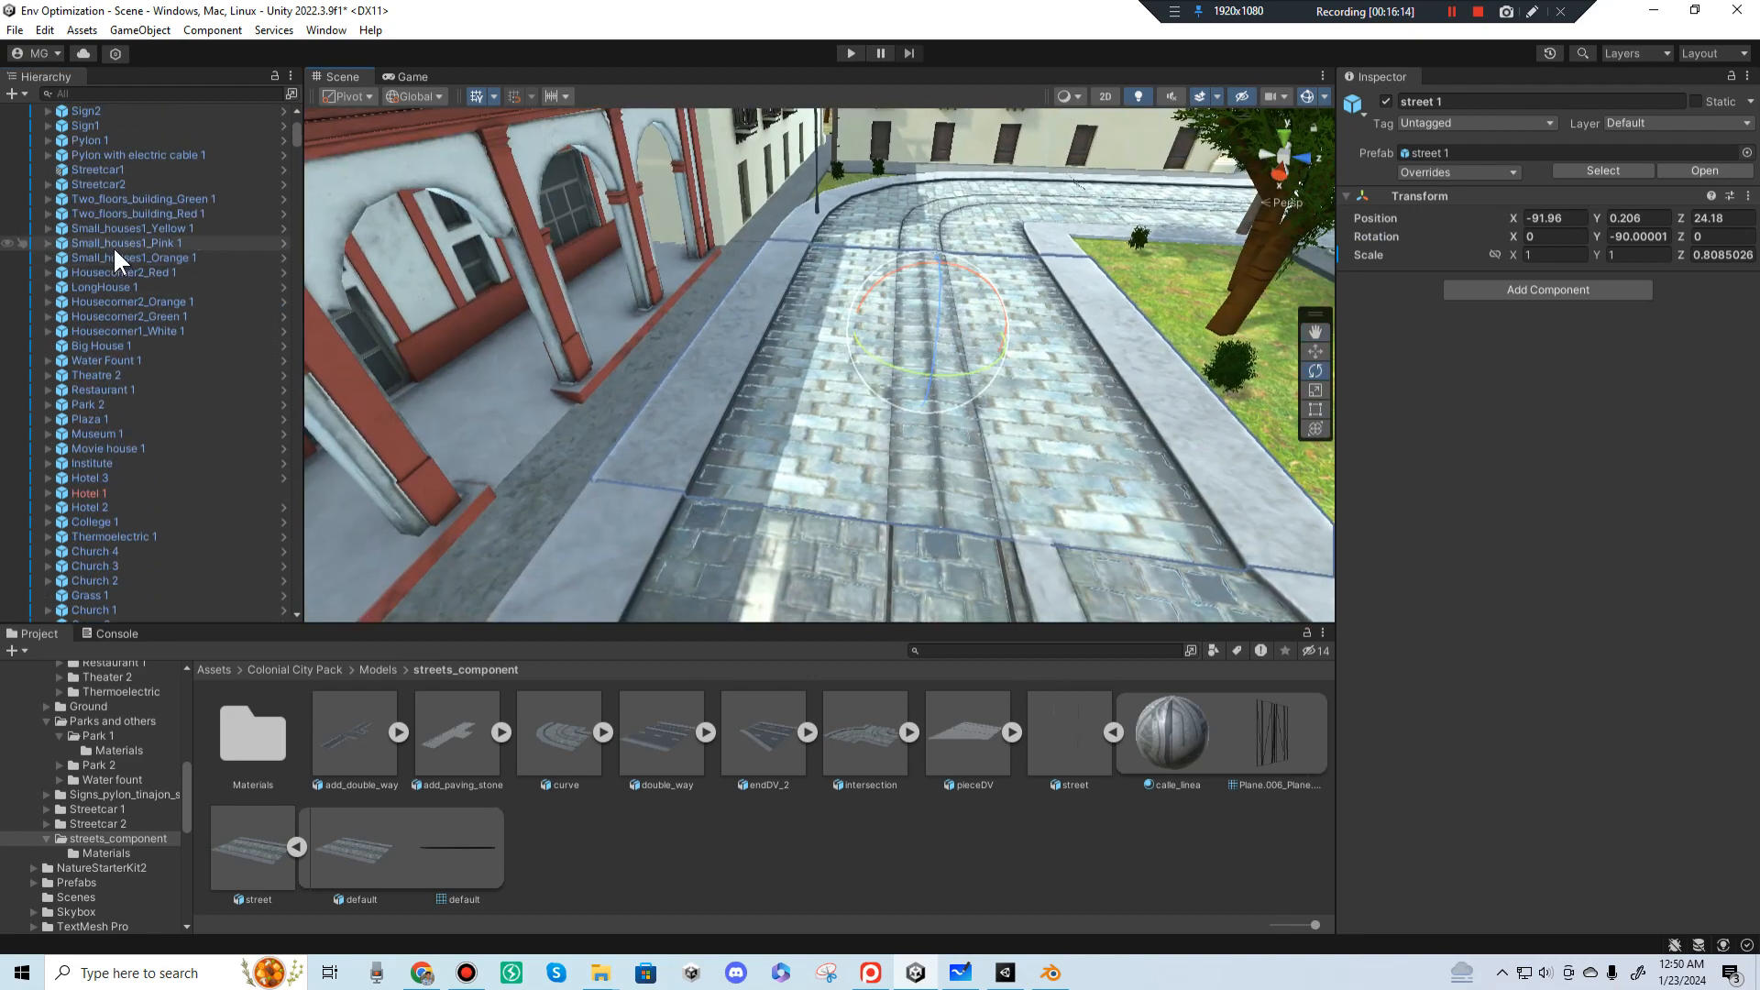
pyautogui.scroll(-7, 122, 249)
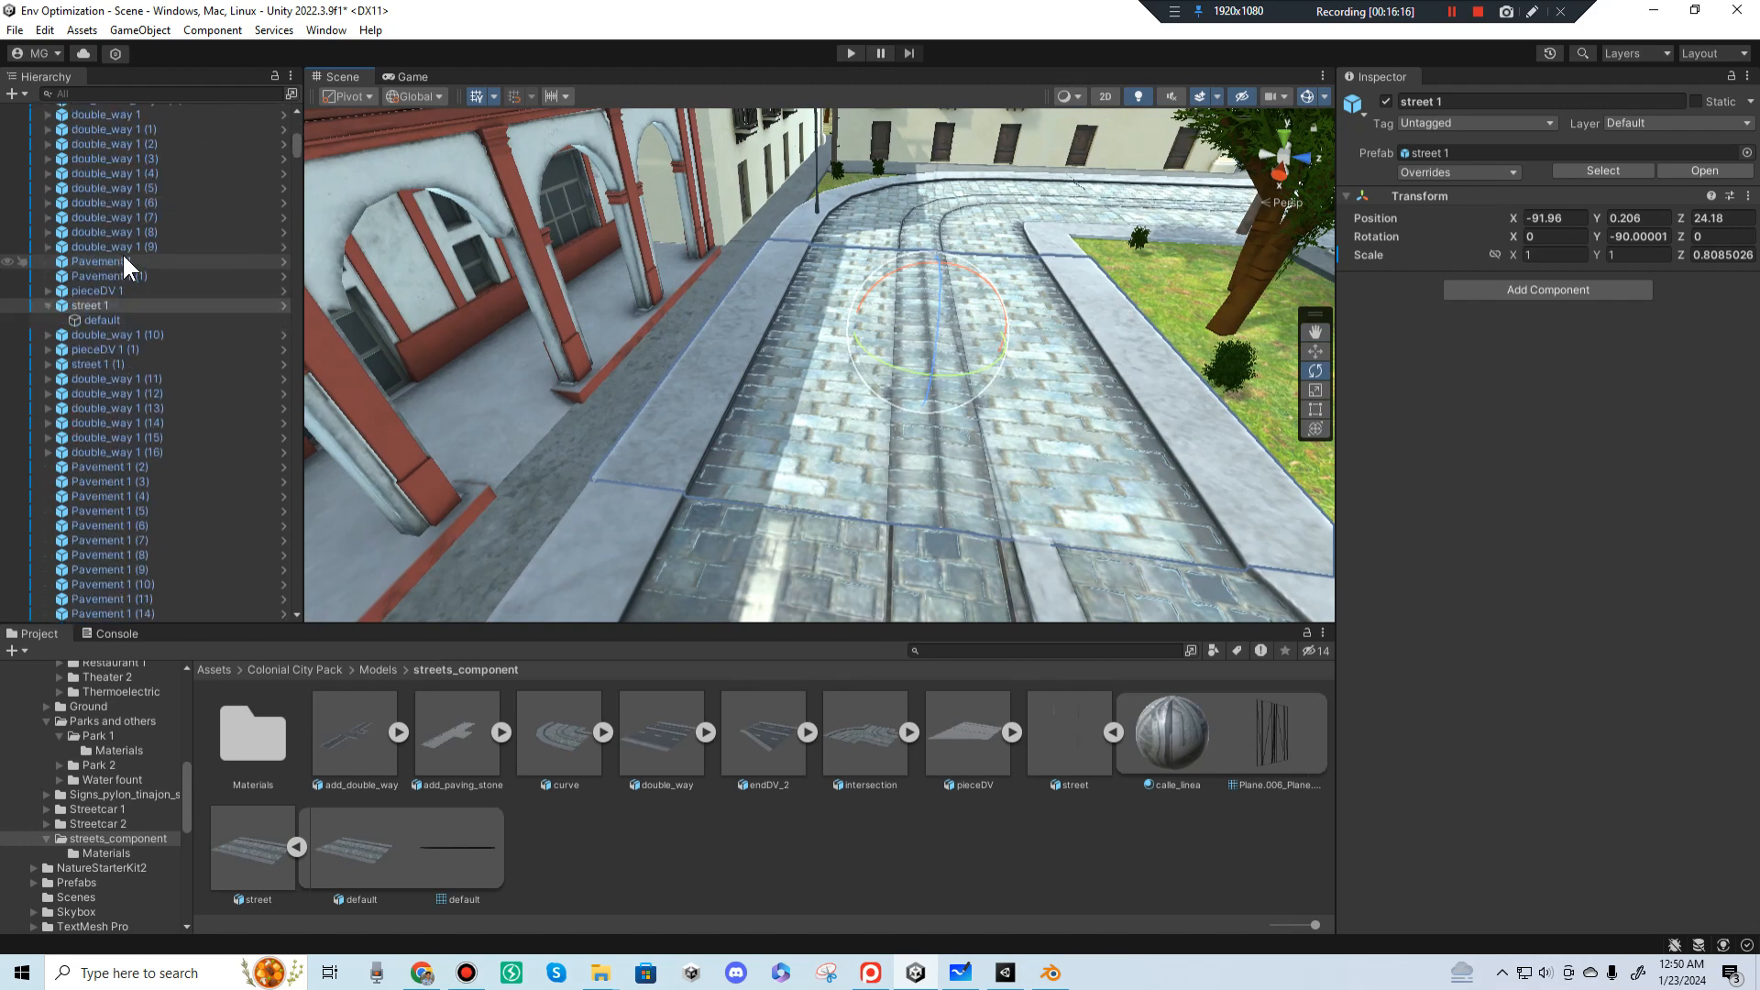
pyautogui.click(108, 320)
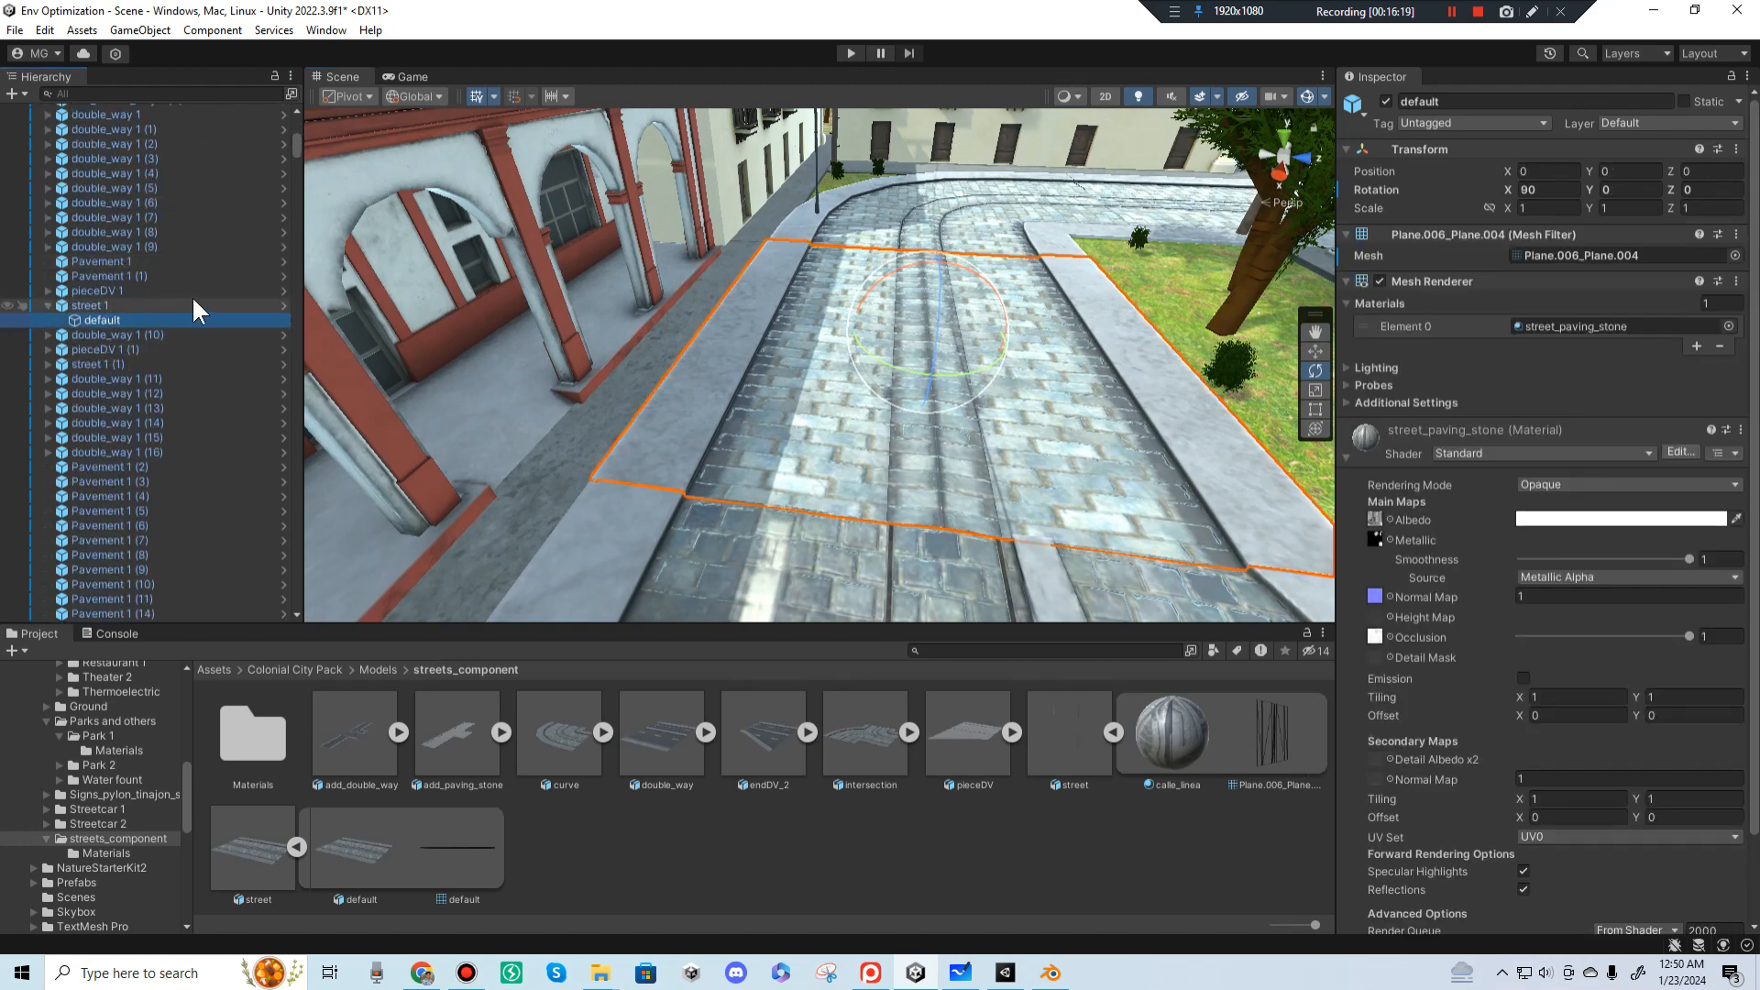
pyautogui.click(246, 306)
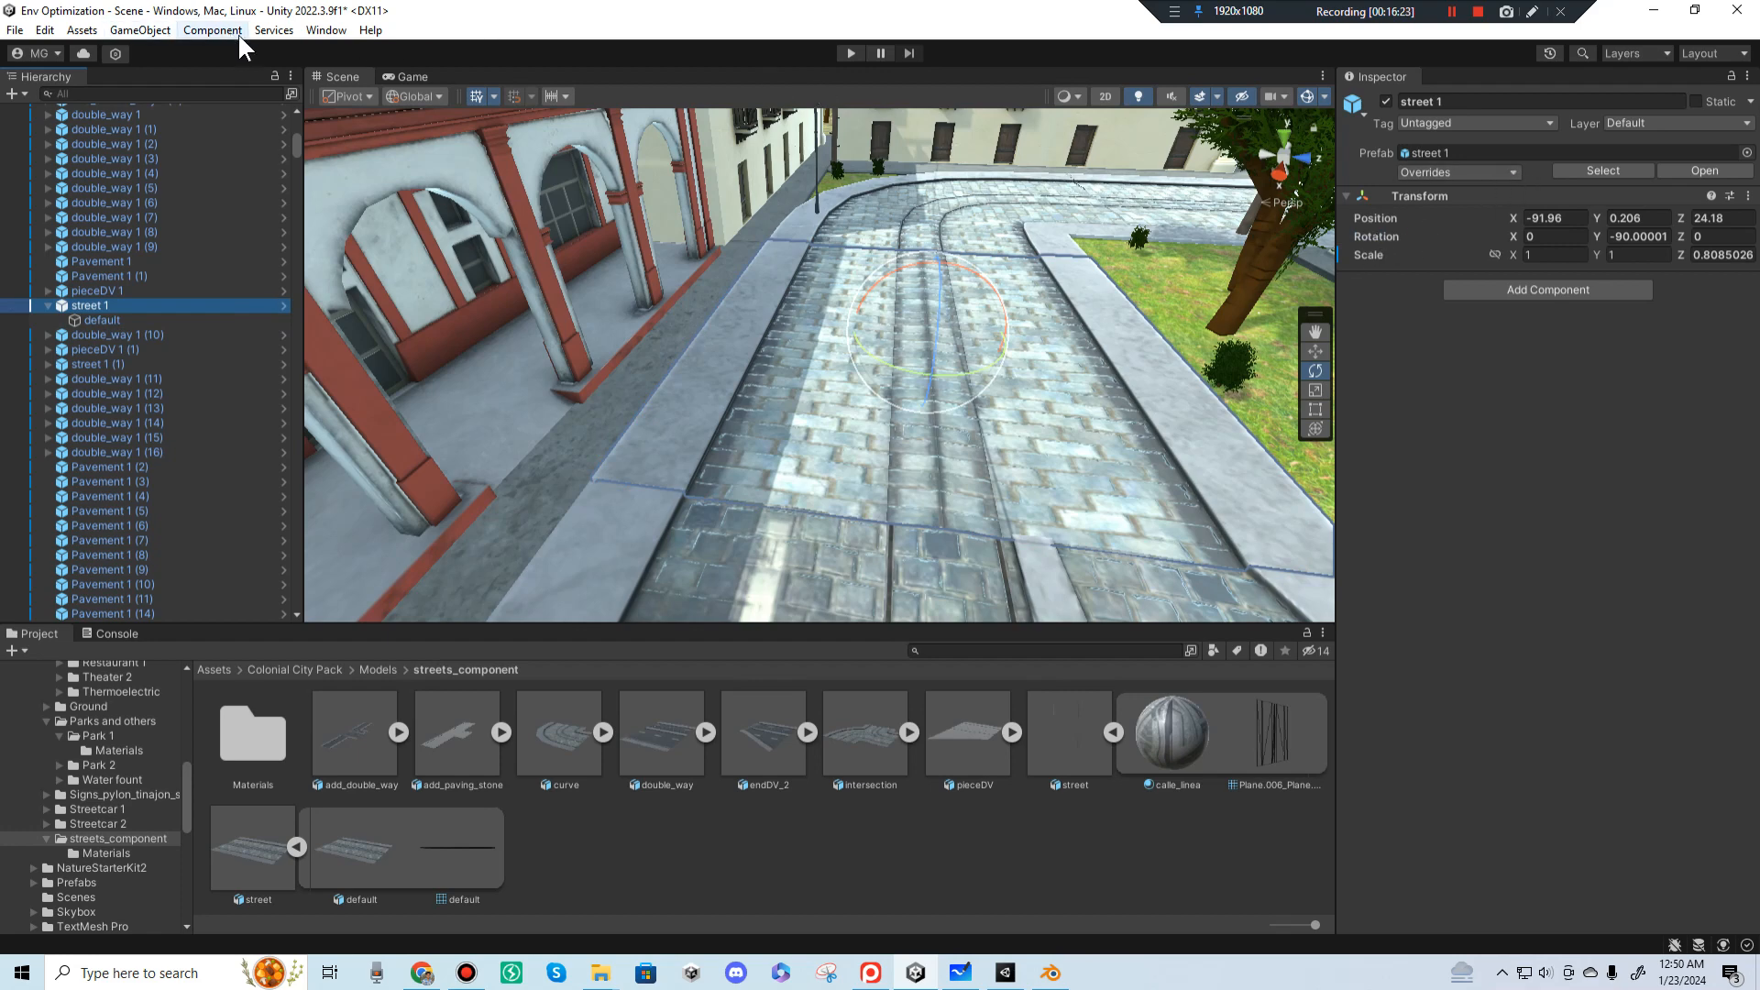
pyautogui.click(1447, 174)
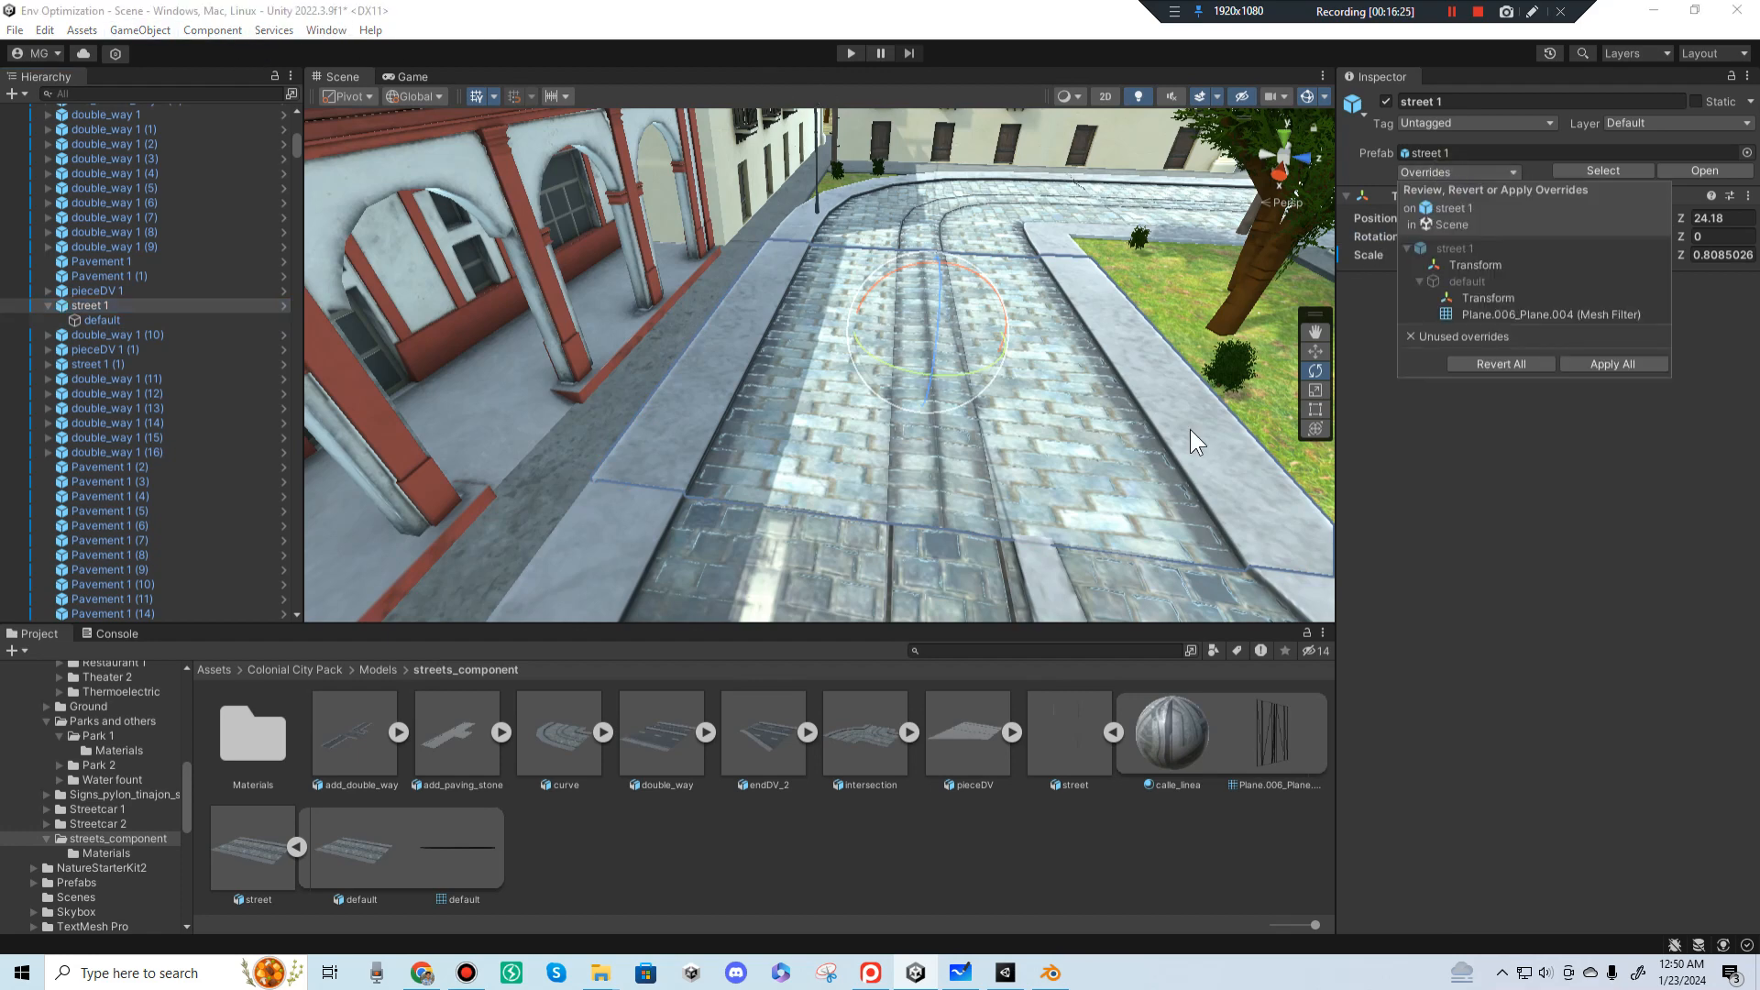
pyautogui.click(1615, 363)
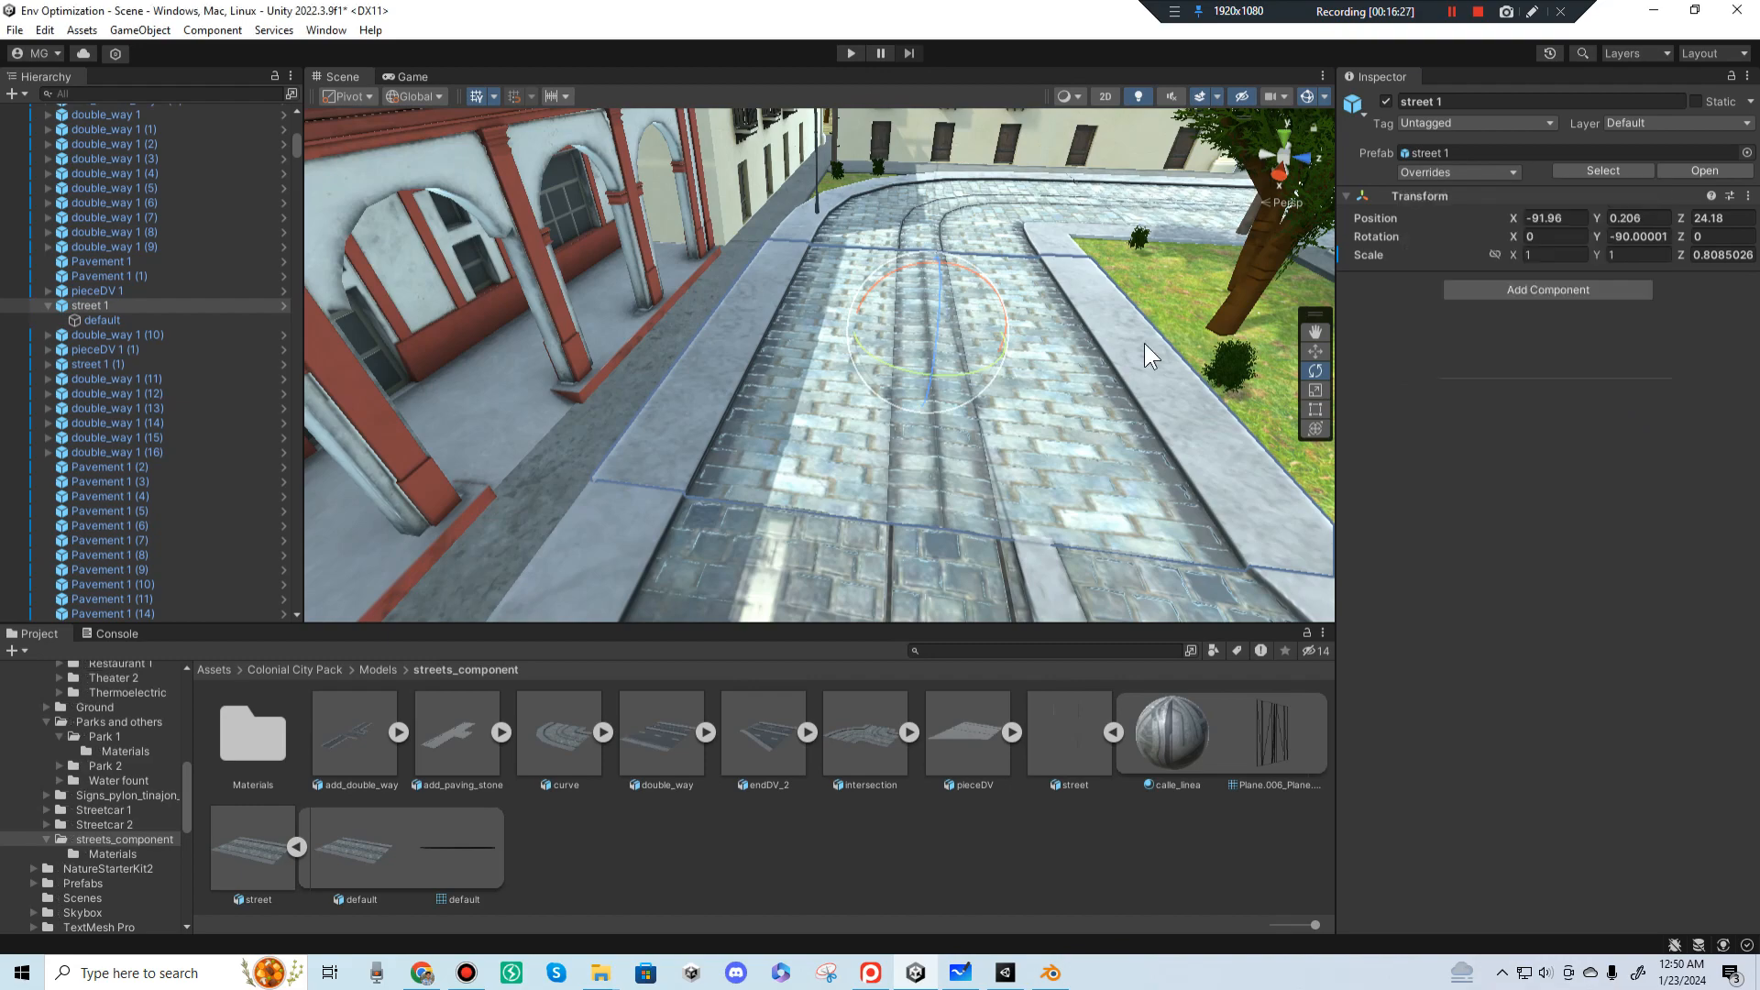
# Step: Examine the updated street 1 segment and how it fits the surrounding road and buildings
pyautogui.moveTo(1096, 354); pyautogui.dragTo(1002, 370, button='middle')
pyautogui.scroll(-2, 1003, 370)
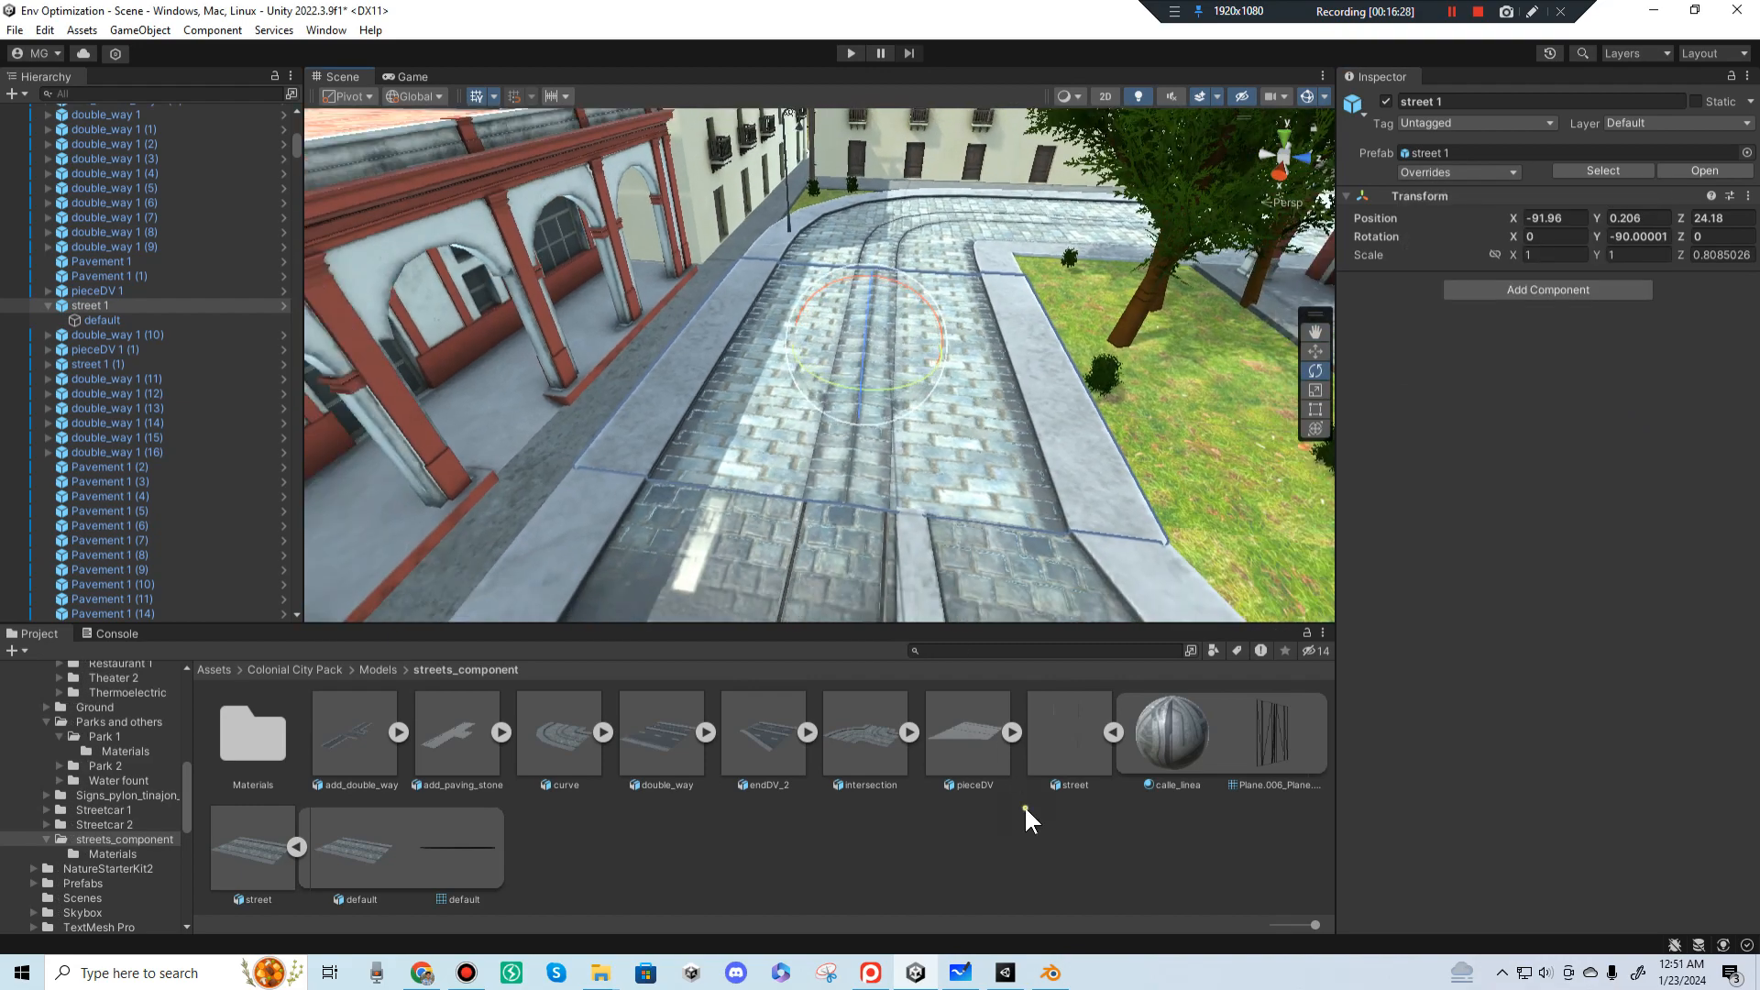
pyautogui.click(1023, 804)
pyautogui.scroll(-2, 792, 341)
pyautogui.moveTo(785, 332); pyautogui.dragTo(1031, 163, button='right')
pyautogui.press('2')
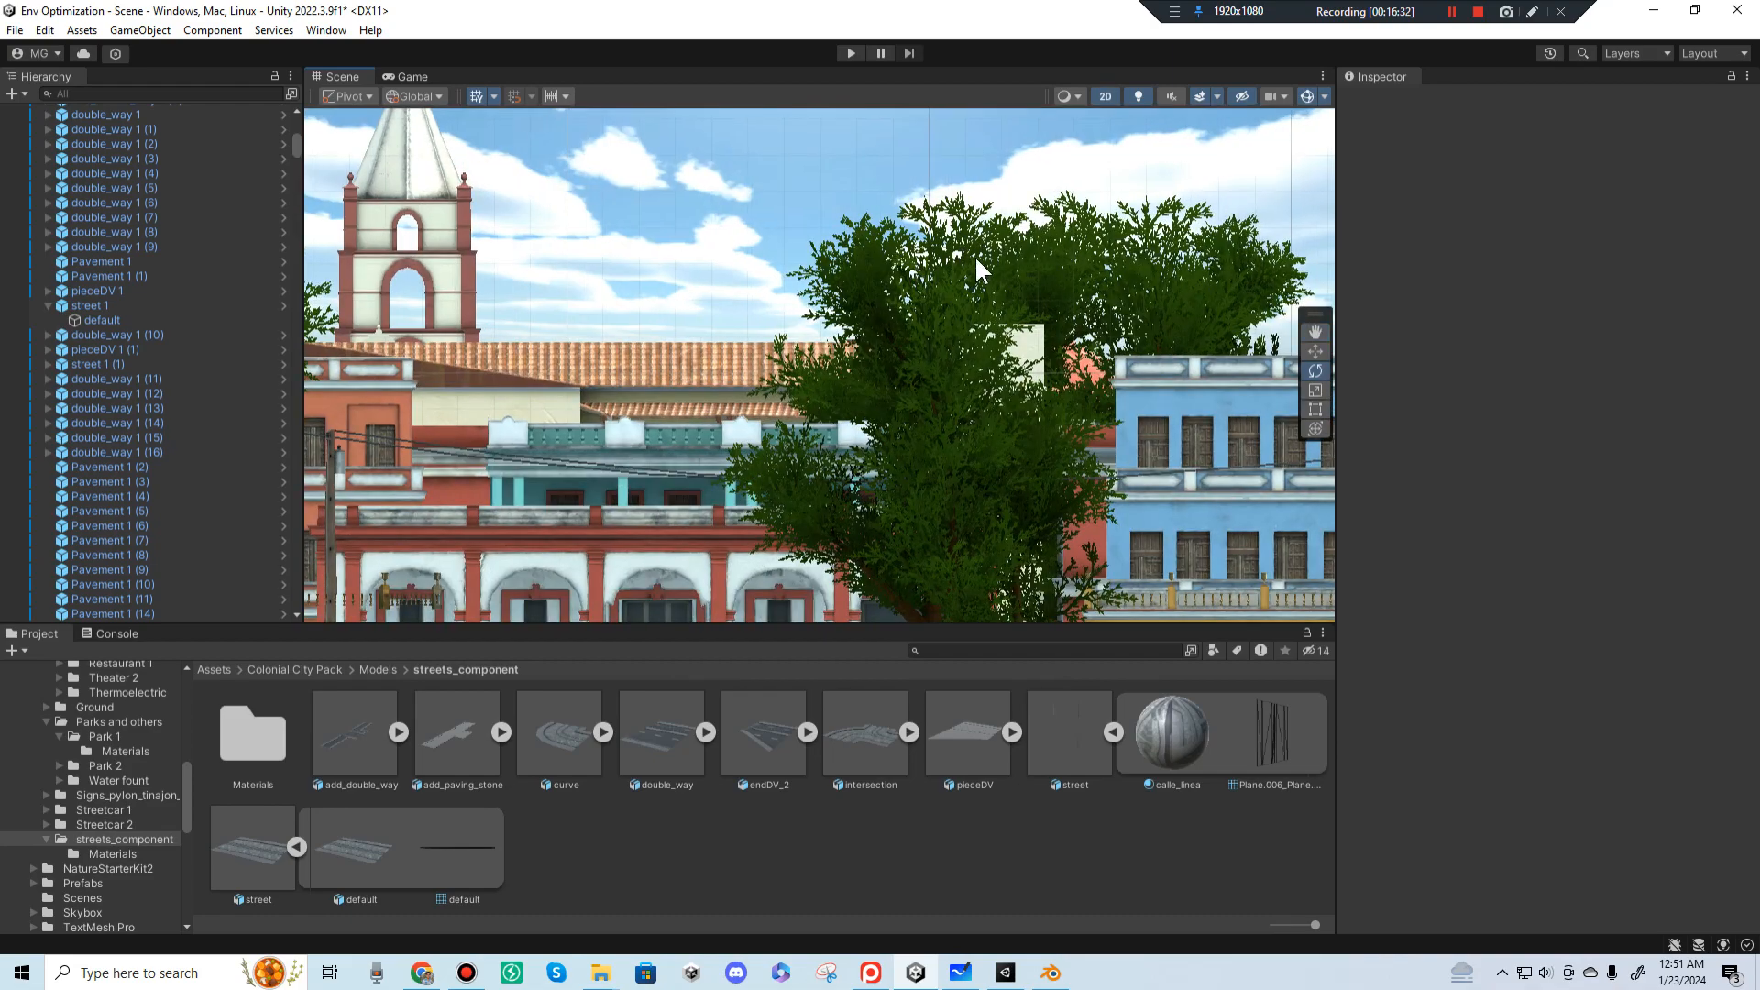
pyautogui.moveTo(975, 255); pyautogui.dragTo(831, 363, button='right')
pyautogui.scroll(-1, 831, 363)
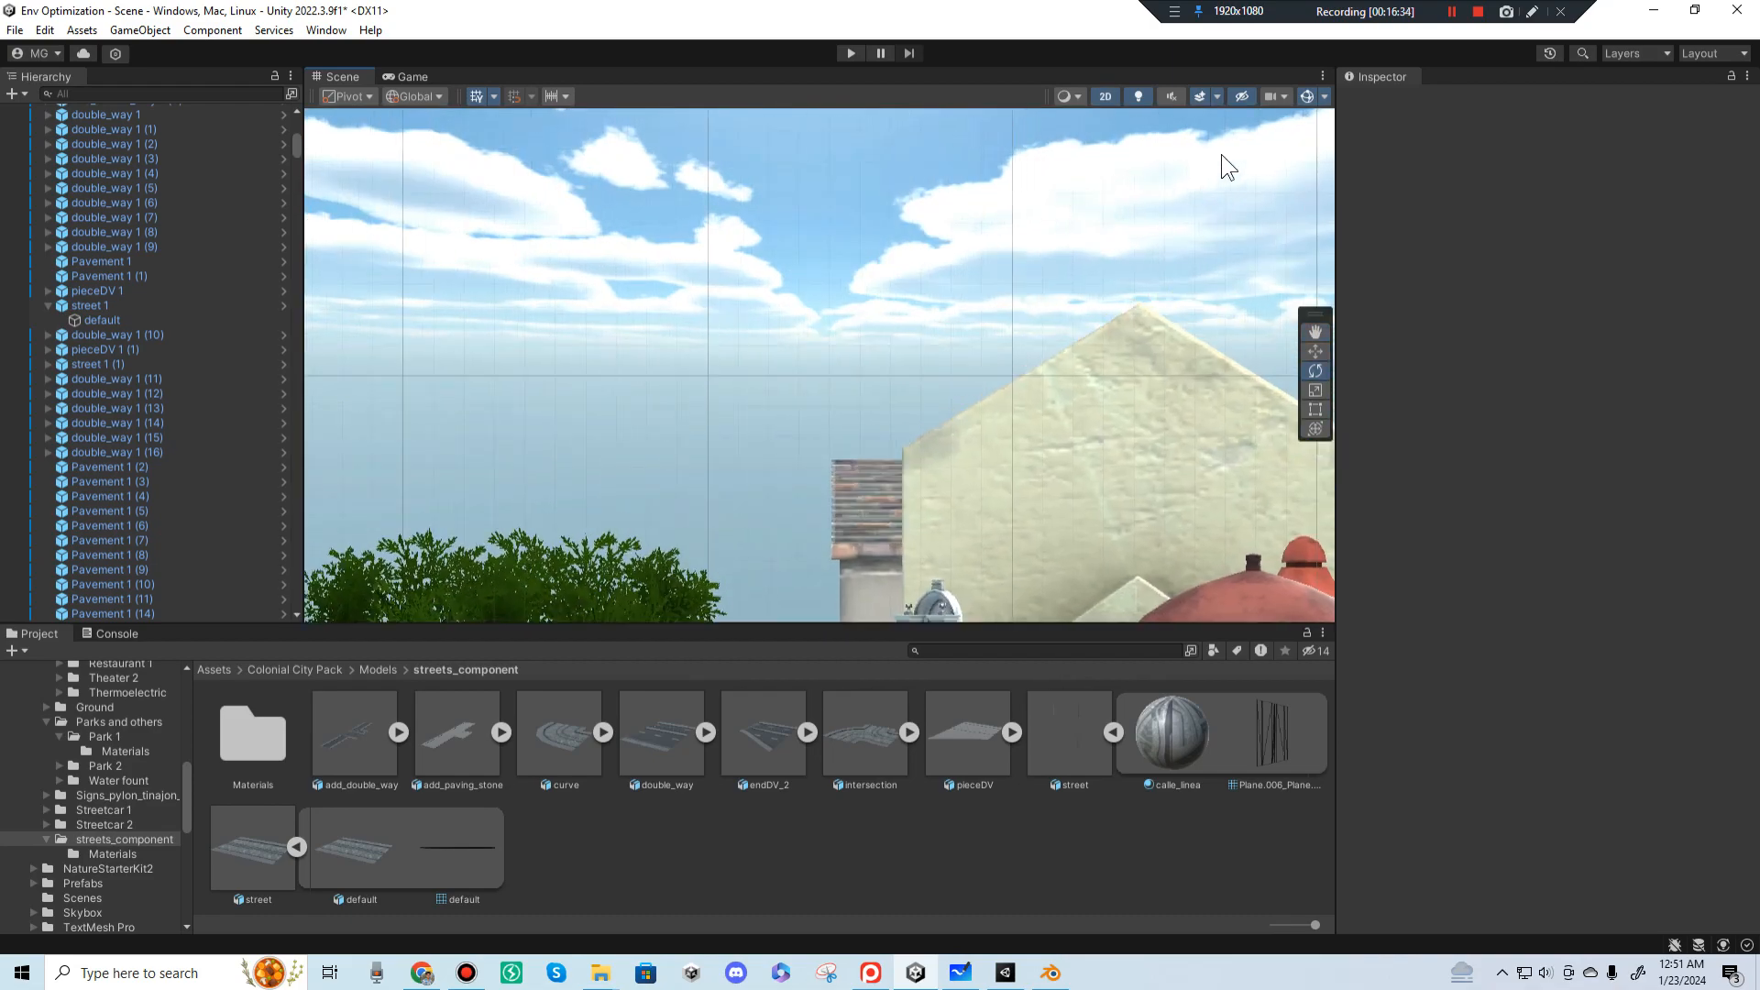
pyautogui.click(1104, 96)
pyautogui.moveTo(1022, 430); pyautogui.dragTo(823, 406, button='right')
pyautogui.press('w')
pyautogui.press('s')
pyautogui.click(822, 408)
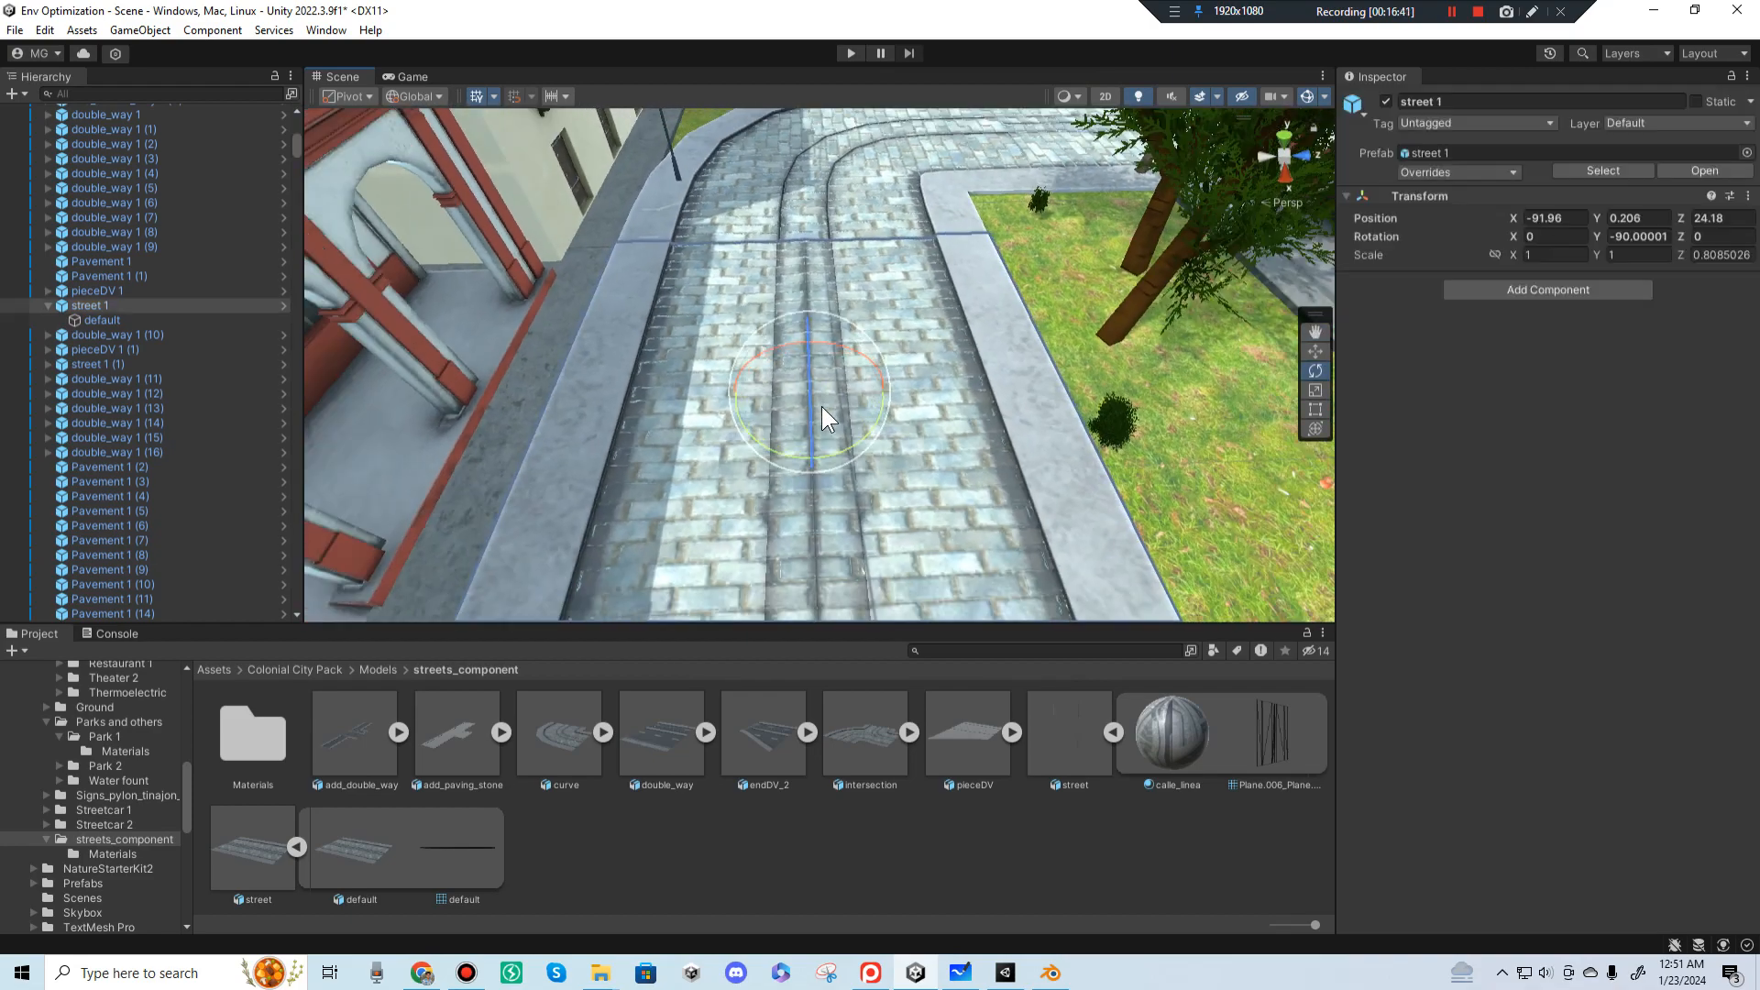
# Step: Show the scene in wireframe and compare the mesh density of street 1 with the neighbouring road segments
pyautogui.moveTo(822, 405); pyautogui.dragTo(830, 440, button='middle')
pyautogui.press('z')
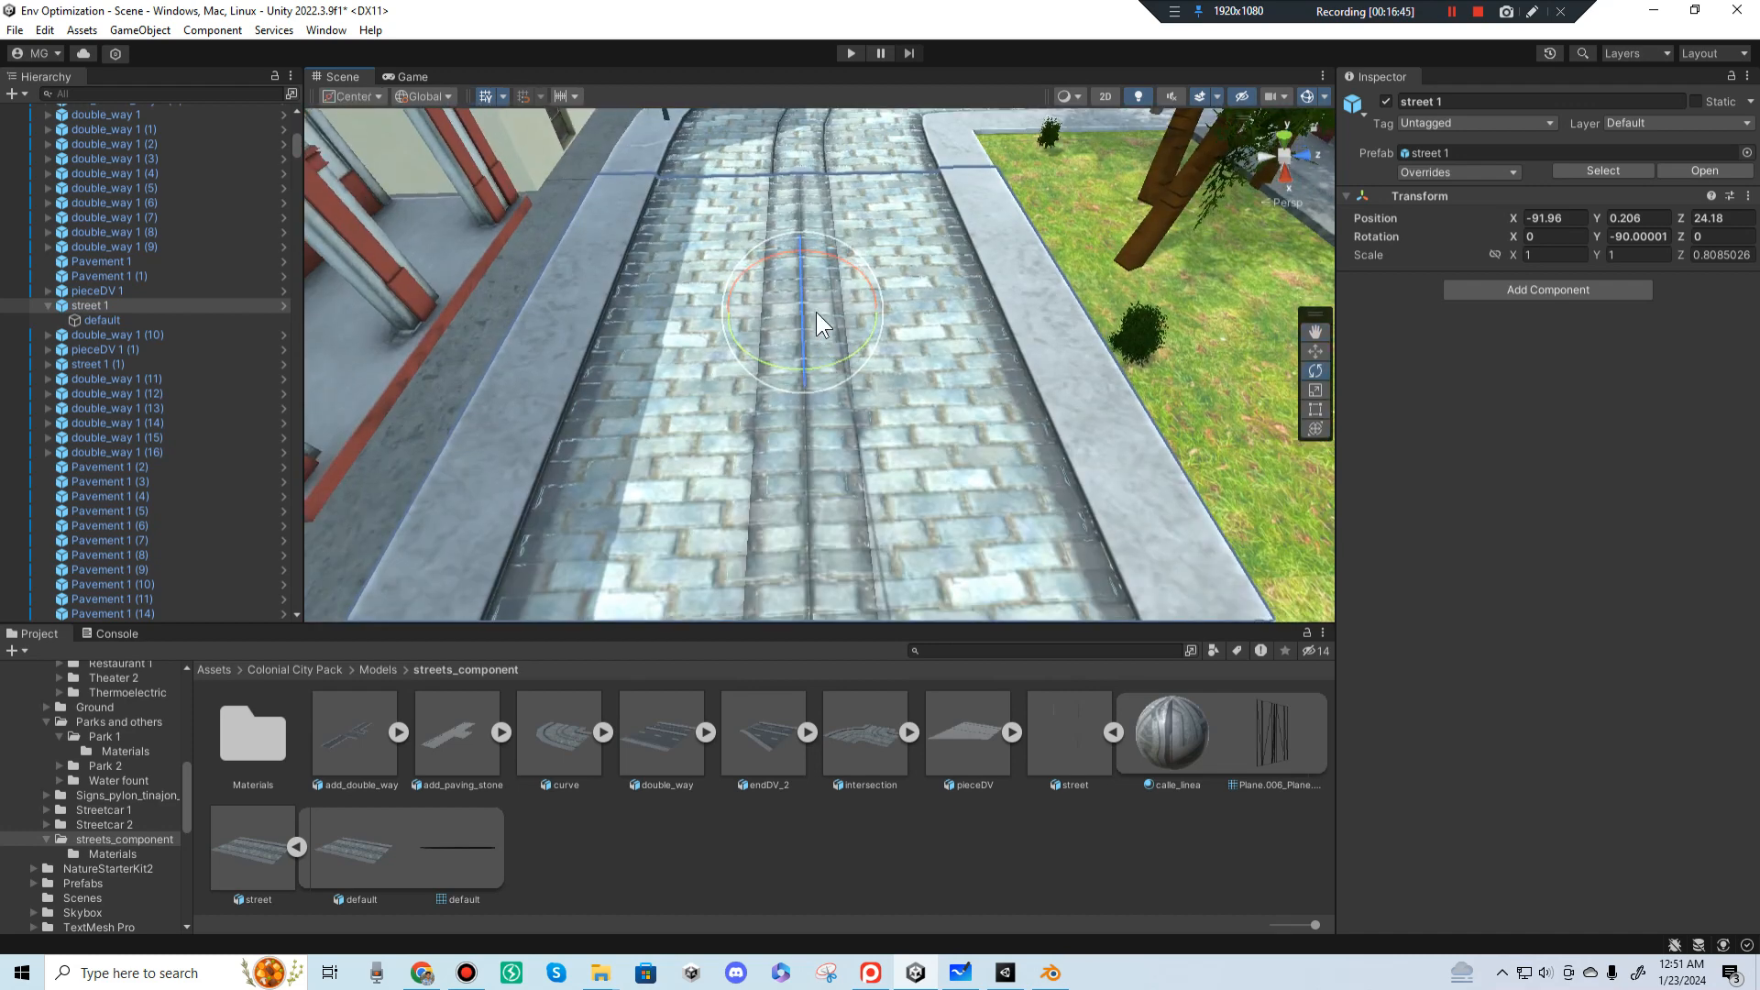
pyautogui.click(1081, 96)
pyautogui.click(1099, 146)
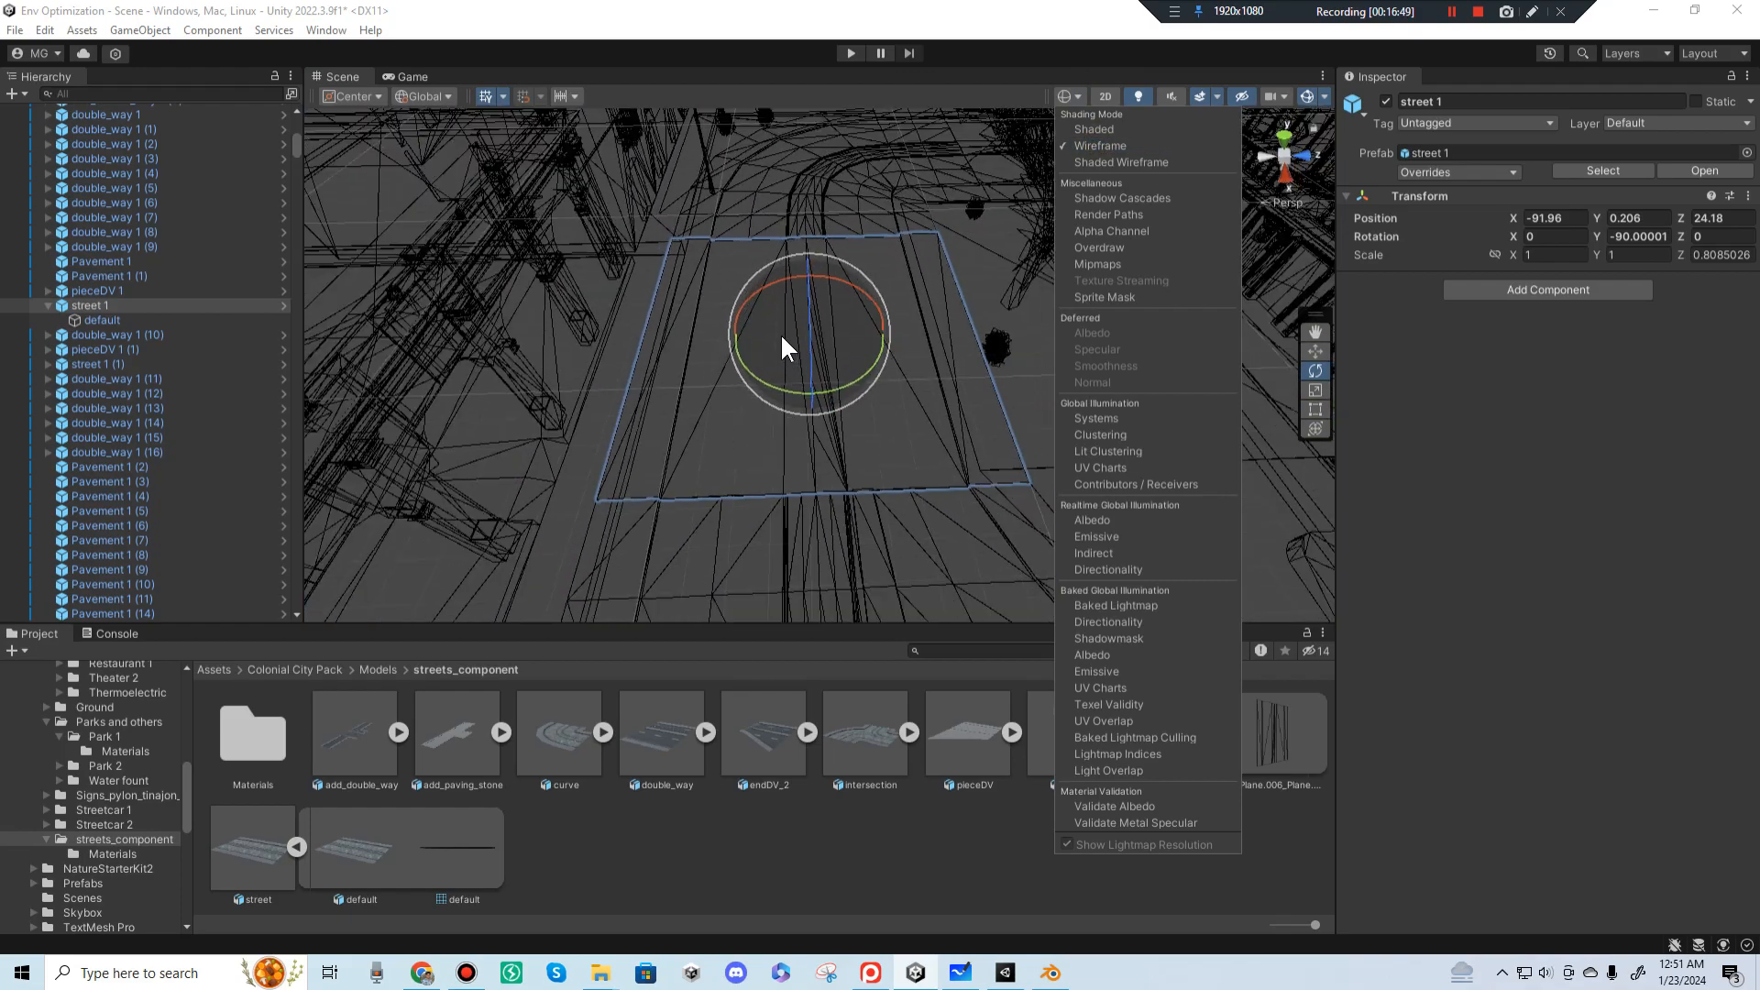
pyautogui.scroll(-3, 784, 348)
pyautogui.moveTo(650, 639); pyautogui.dragTo(679, 500, button='middle')
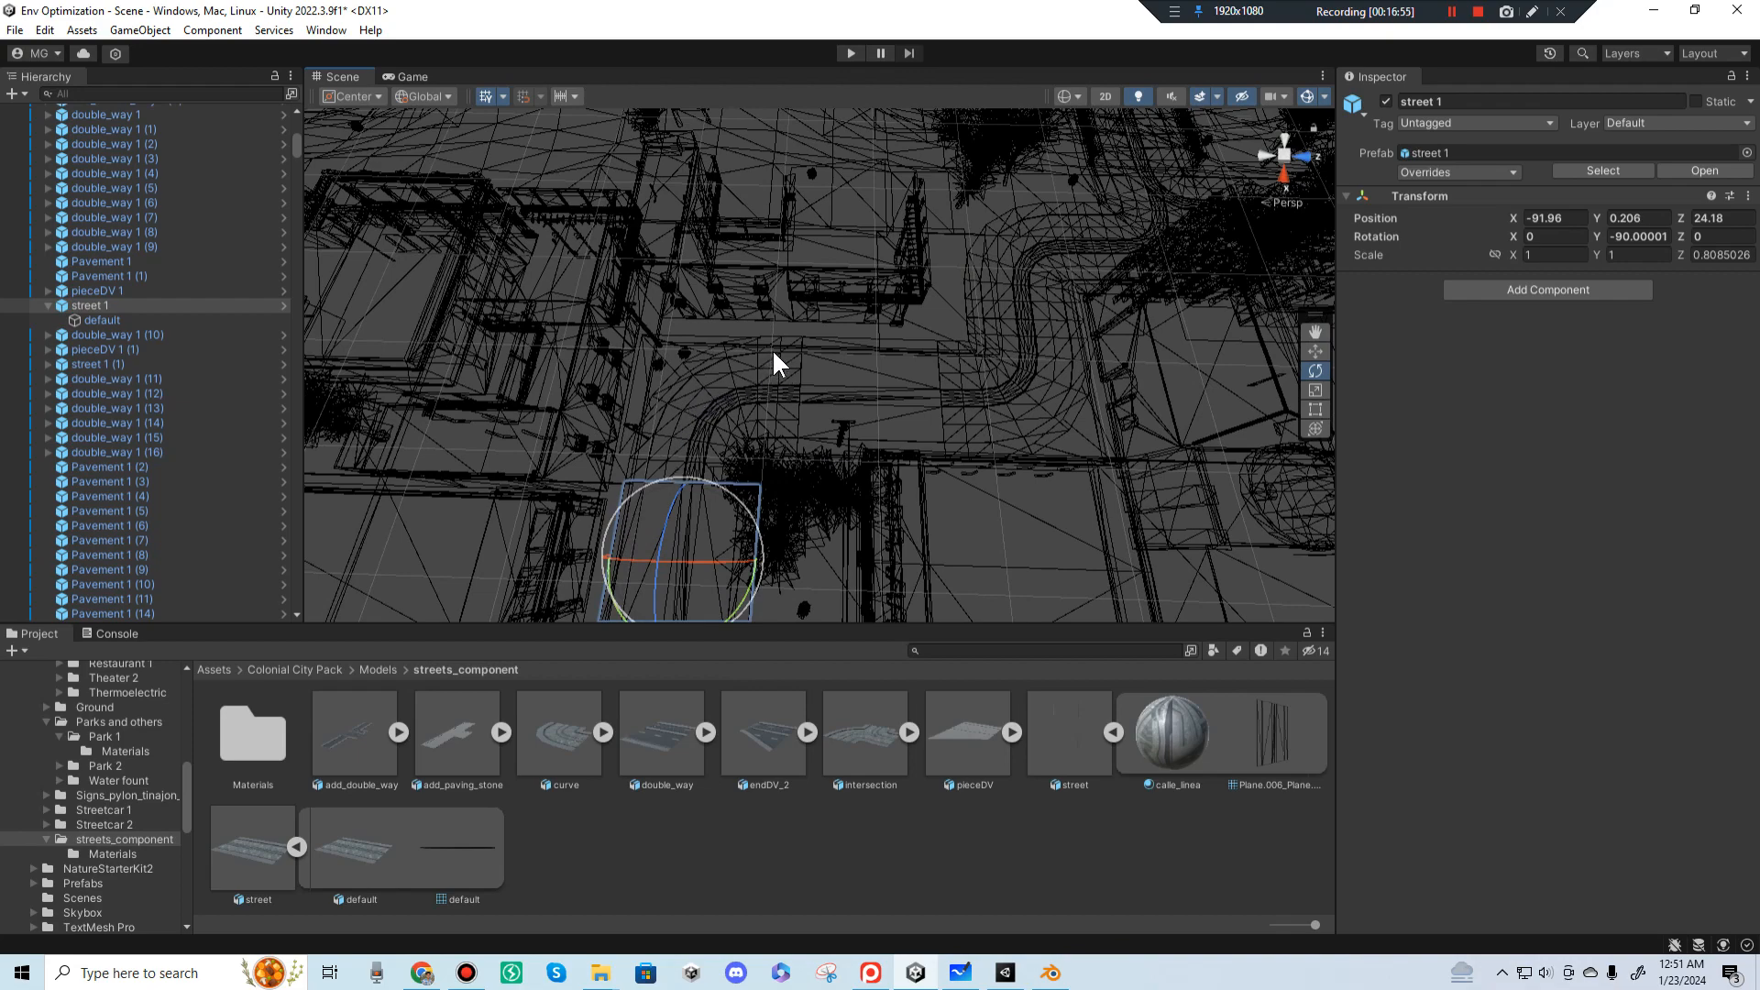
pyautogui.moveTo(1191, 271); pyautogui.dragTo(1278, 111, button='middle')
pyautogui.moveTo(1030, 274); pyautogui.dragTo(903, 364, button='middle')
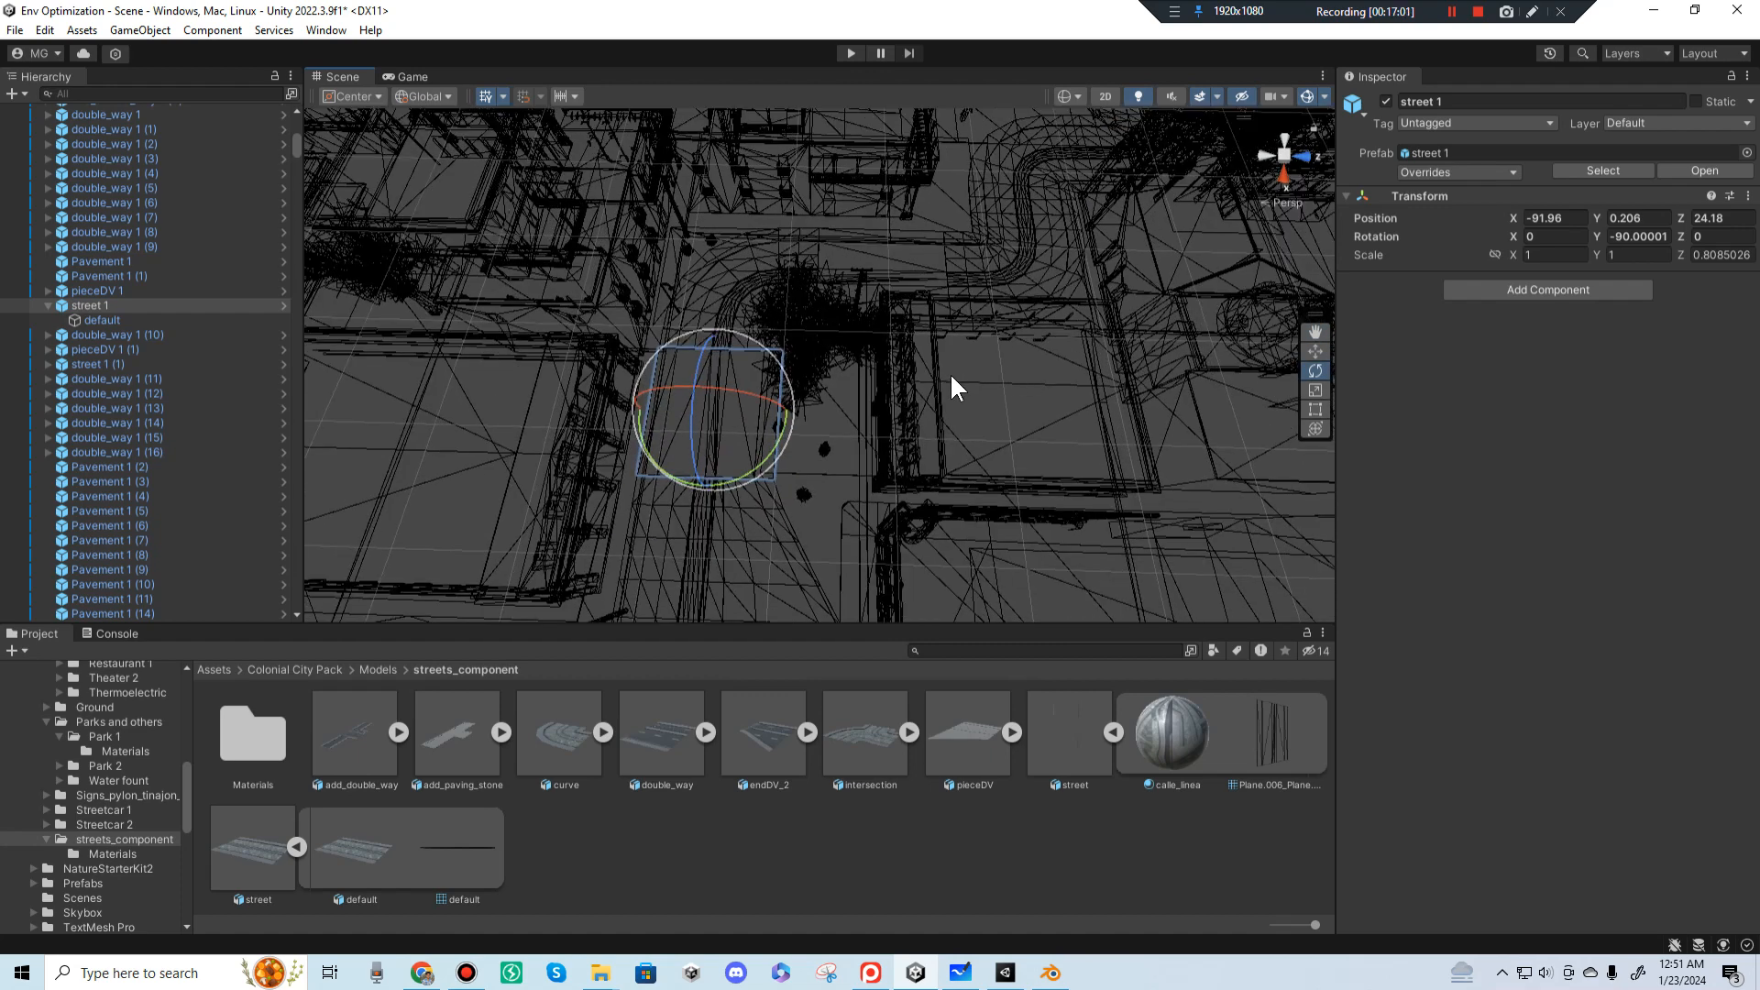
# Step: Create a new Basic (Built-in) scene without saving the current one, and add the simplified street model to it
pyautogui.hotkey('ctrl', 'n')
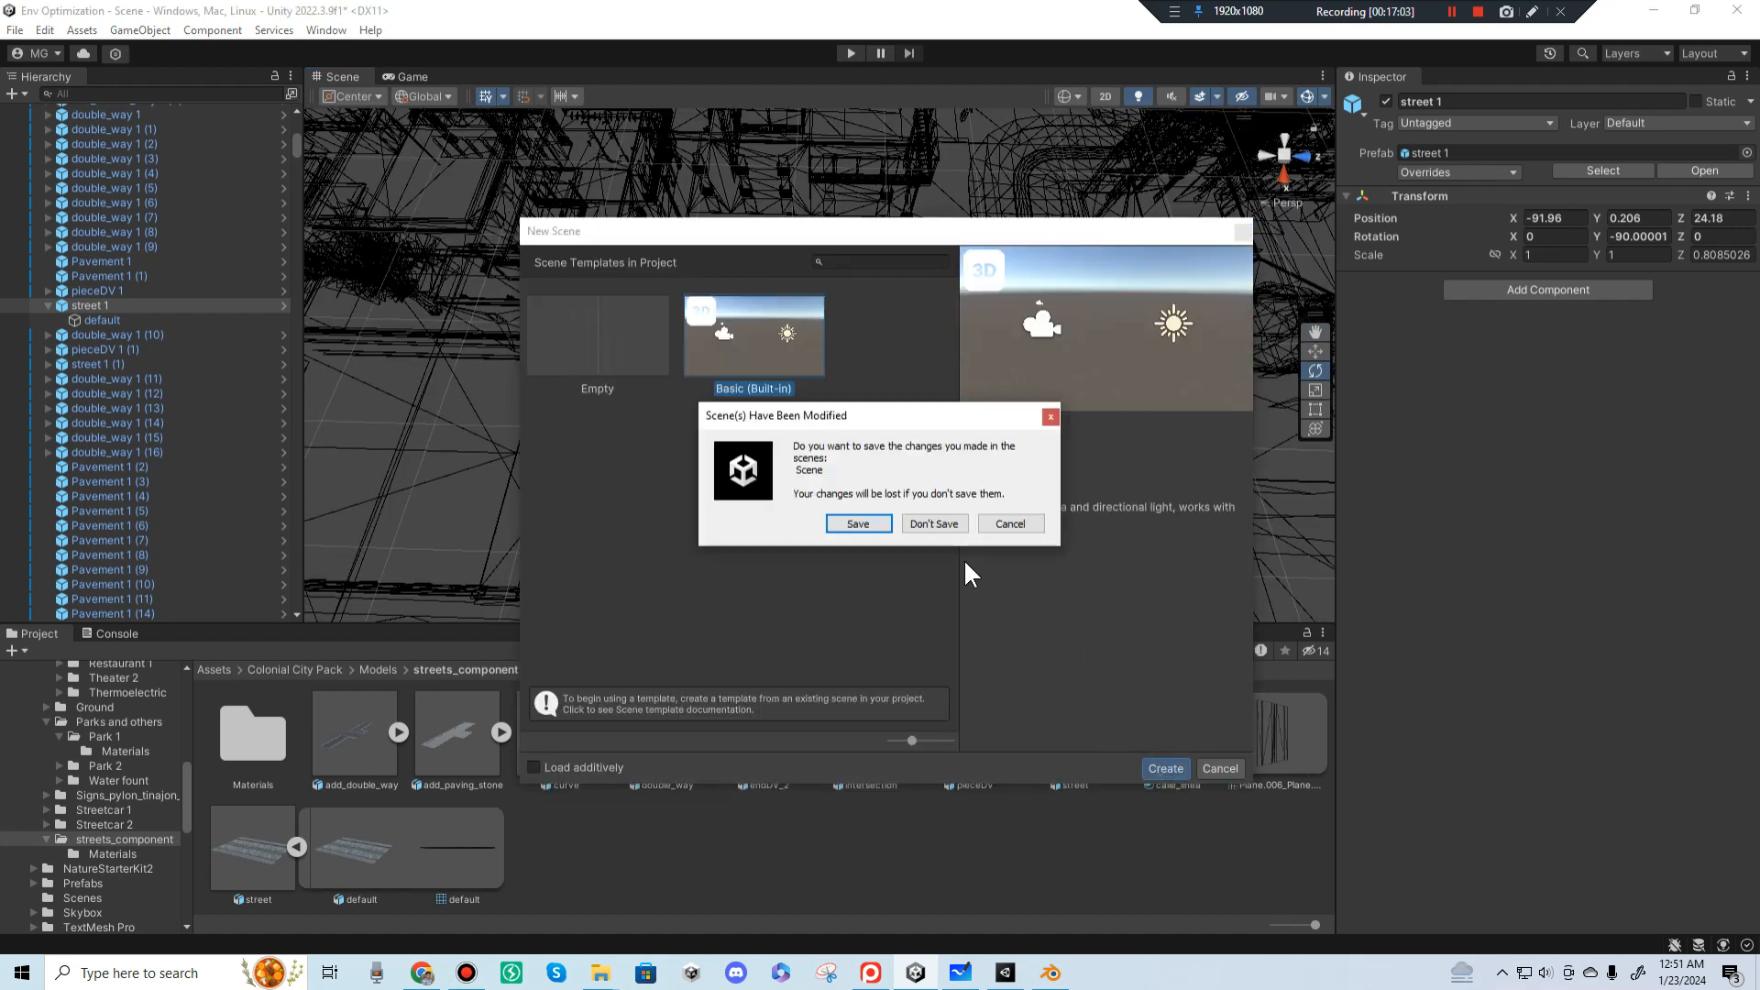
pyautogui.click(938, 524)
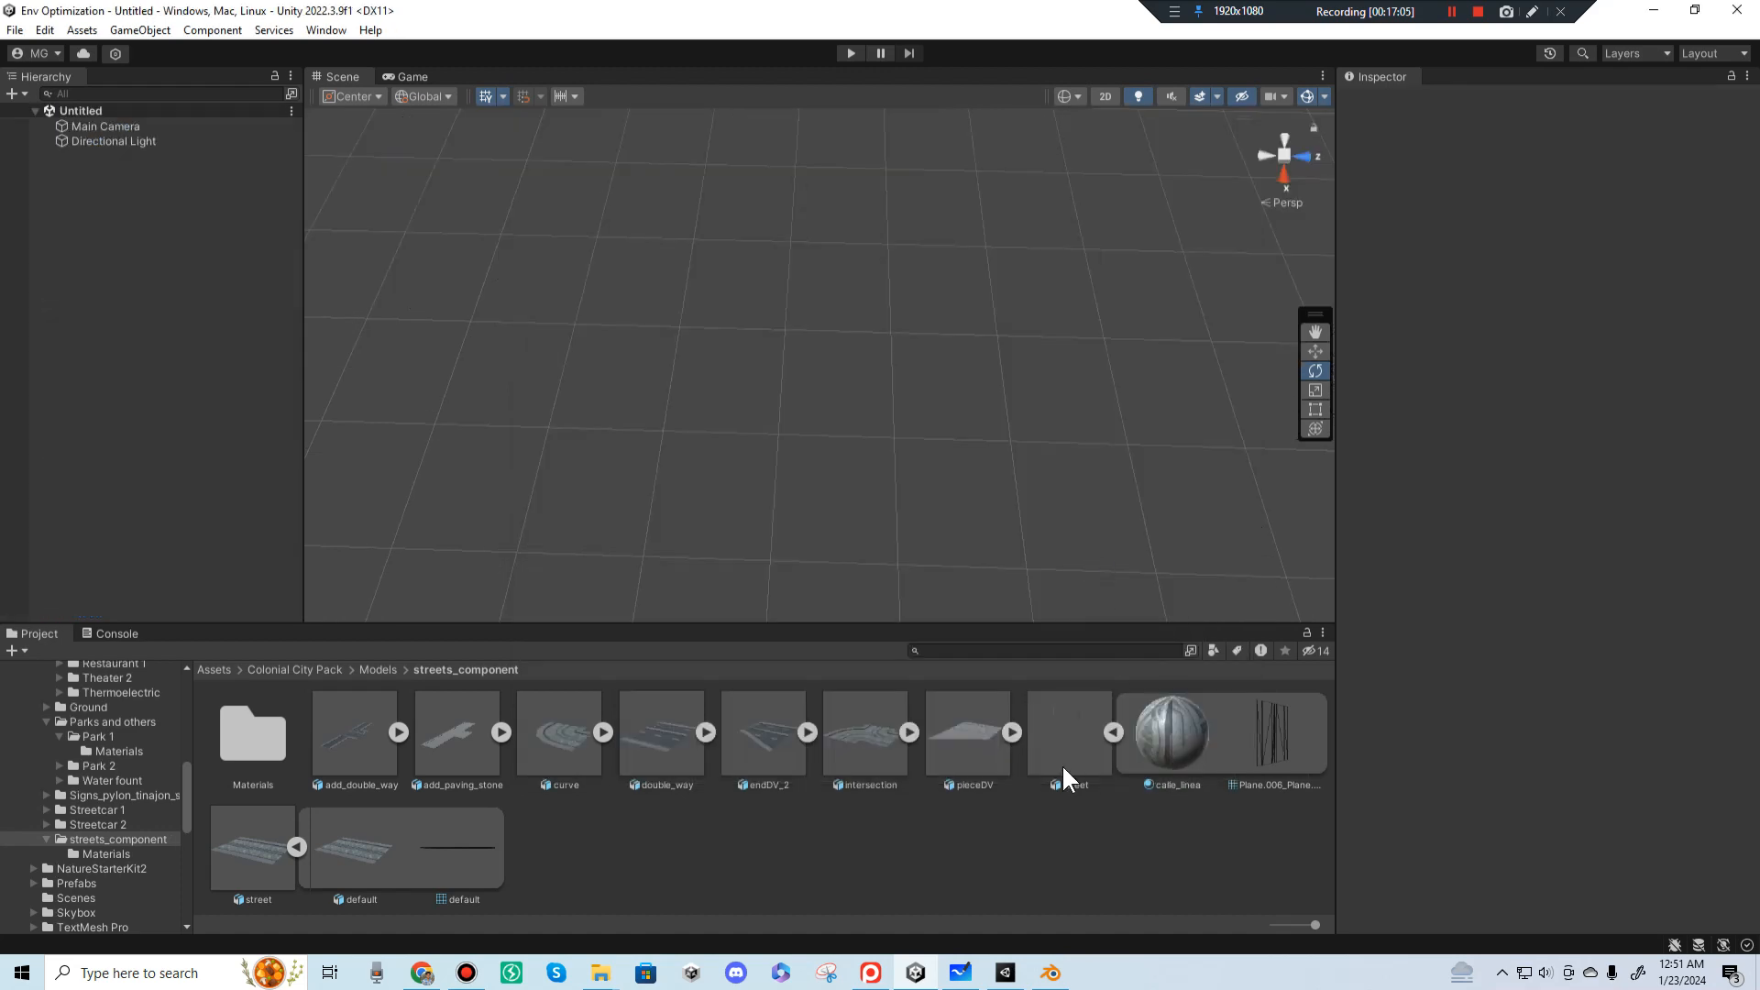
pyautogui.click(1113, 734)
pyautogui.moveTo(1074, 744); pyautogui.dragTo(201, 395)
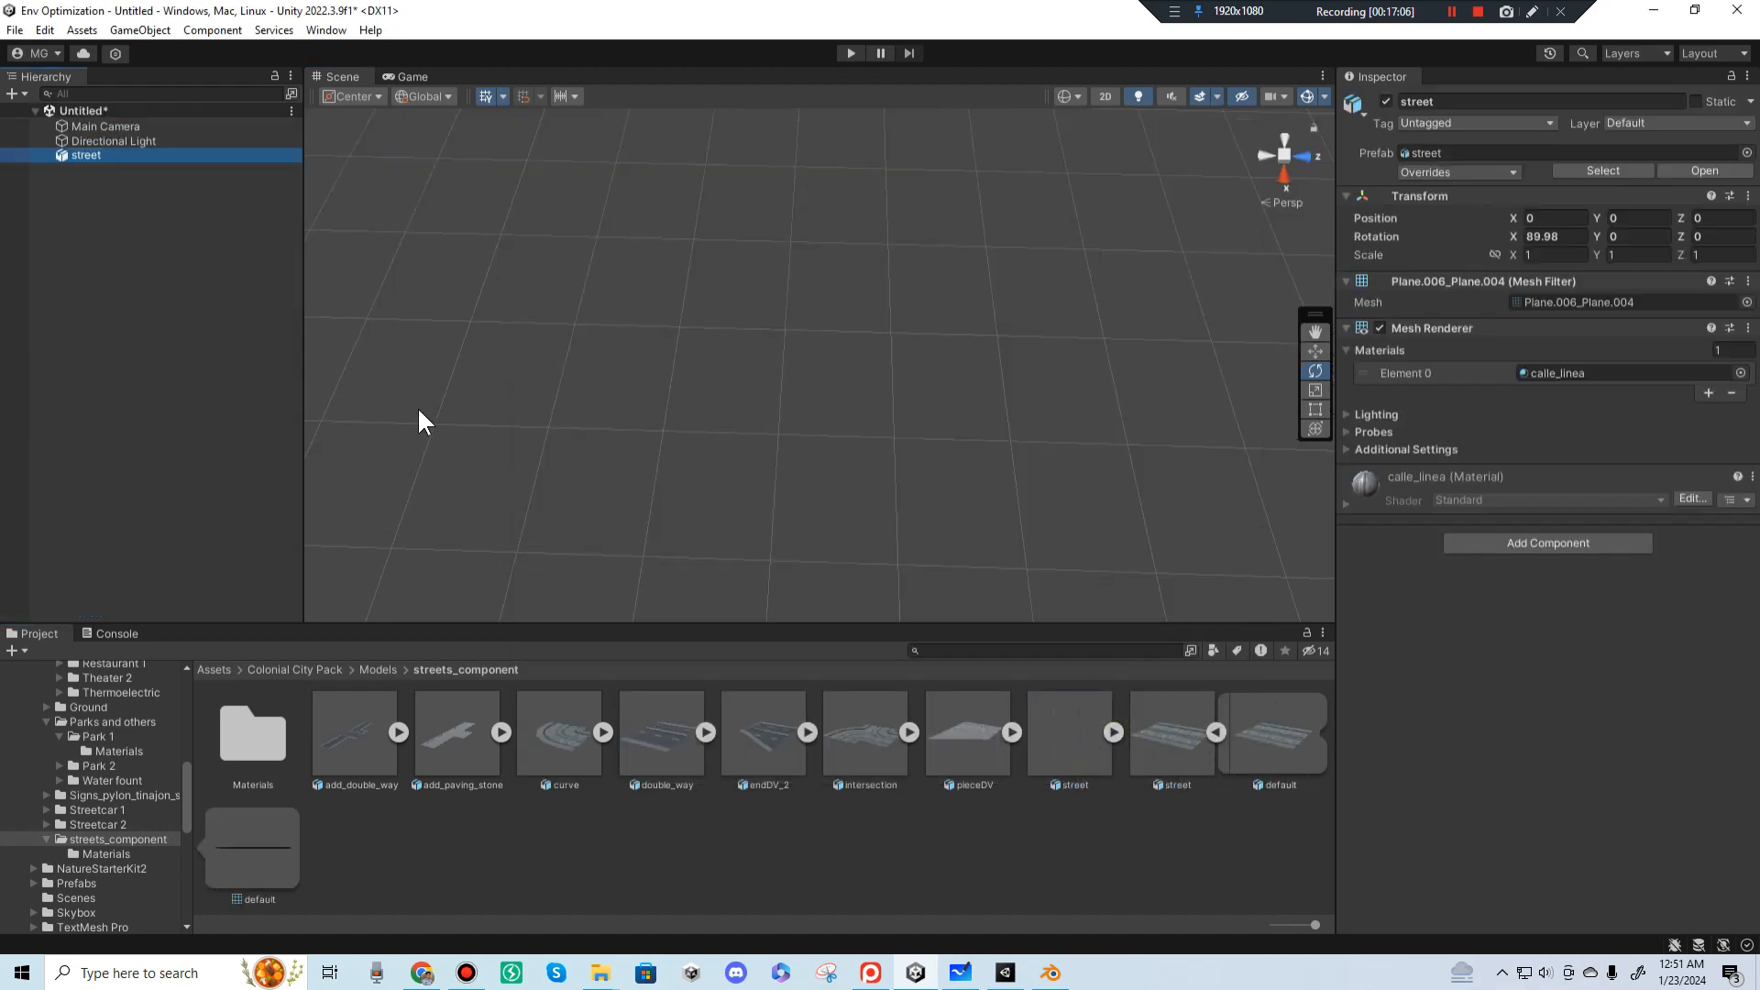
pyautogui.press('e')
pyautogui.press('f')
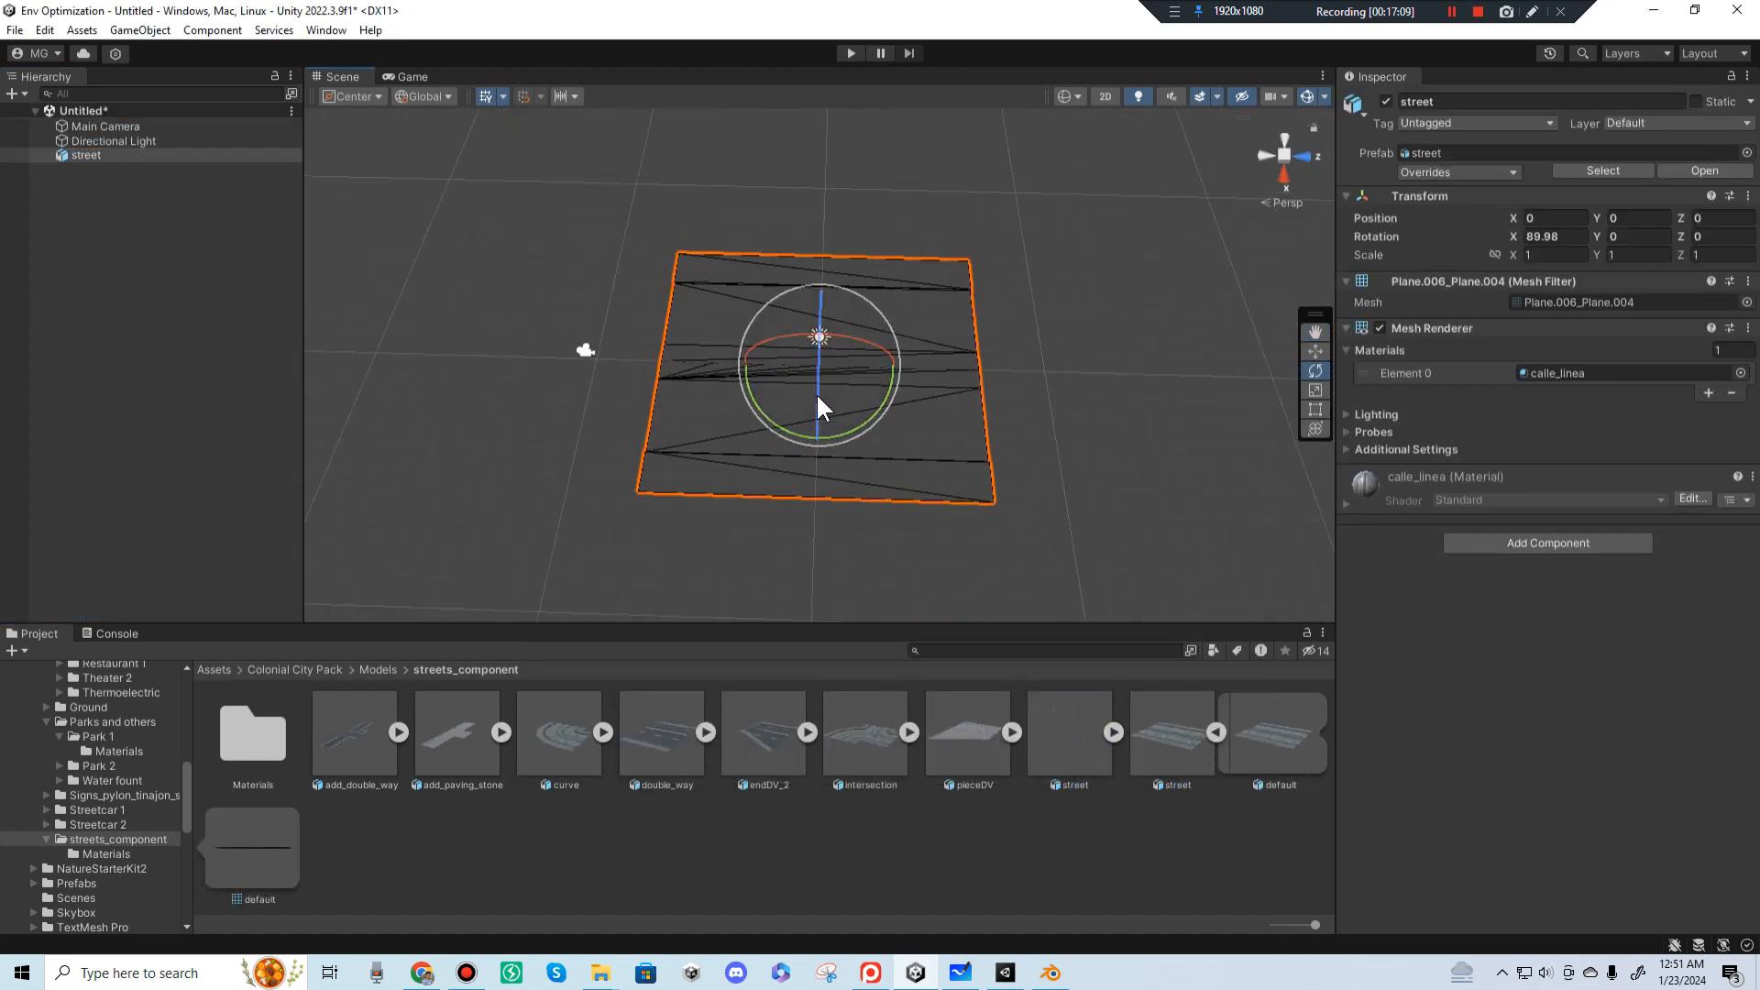
# Step: Return the Scene view to shaded display and check the material import settings of the double_way model
pyautogui.click(1073, 96)
pyautogui.click(1096, 129)
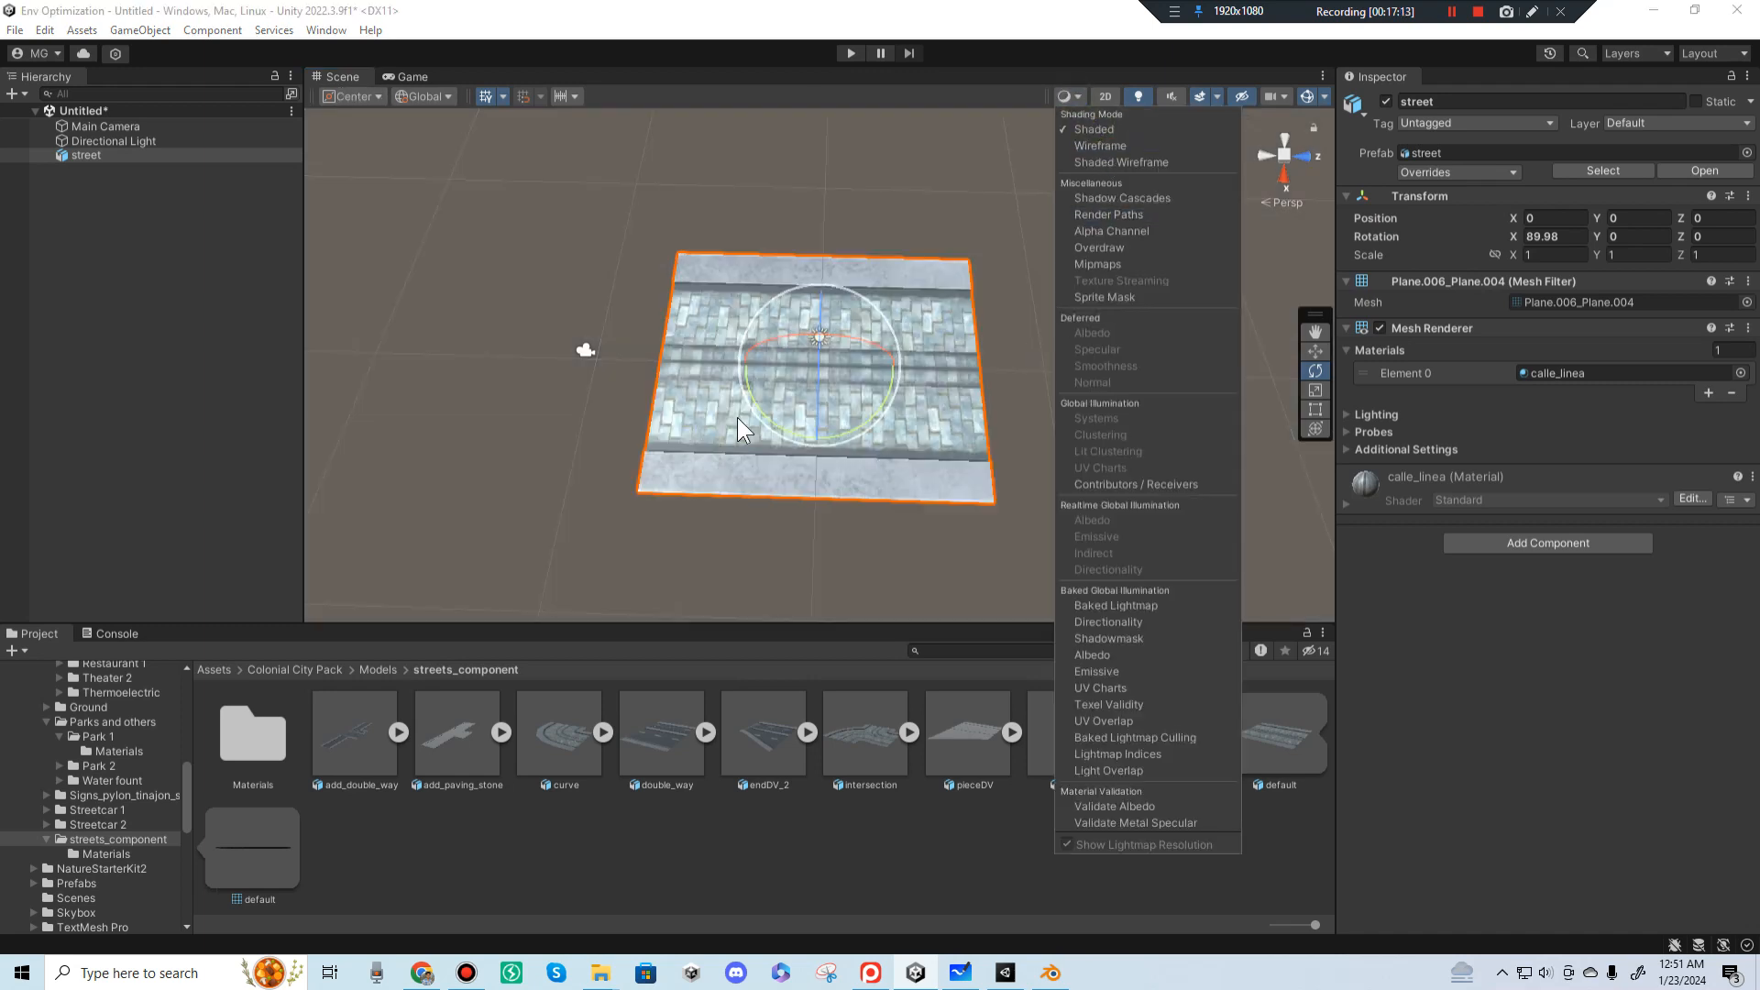
pyautogui.click(648, 737)
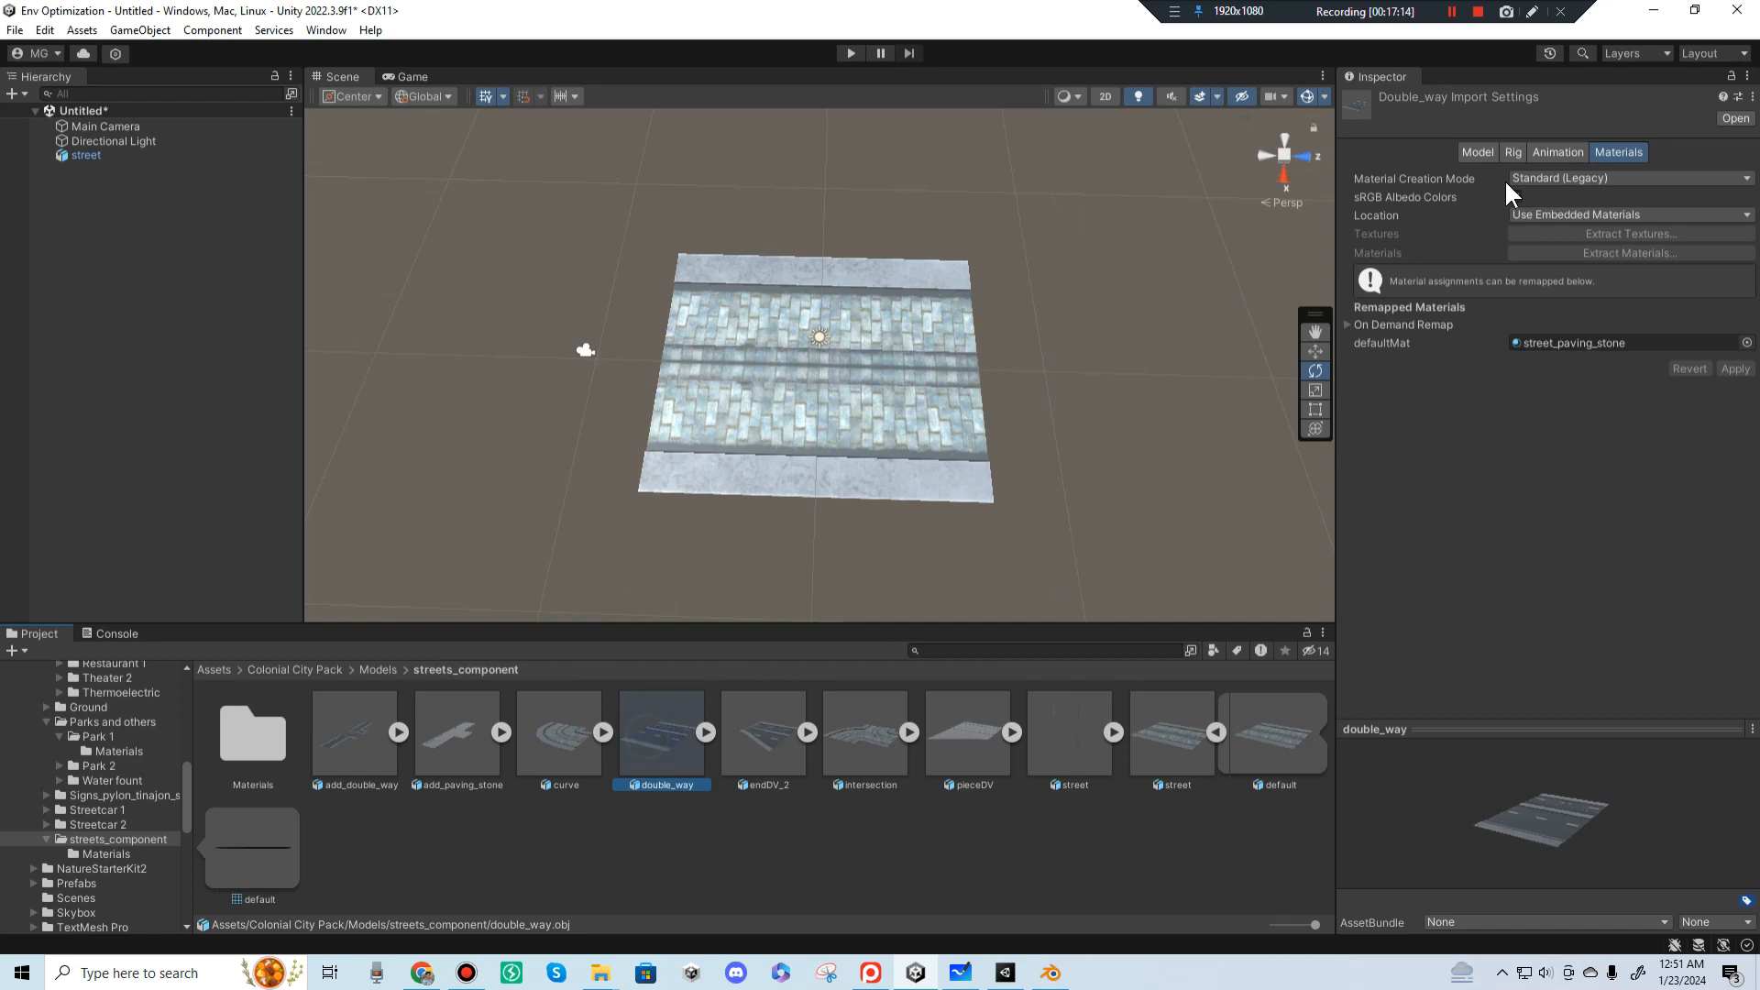
pyautogui.click(107, 155)
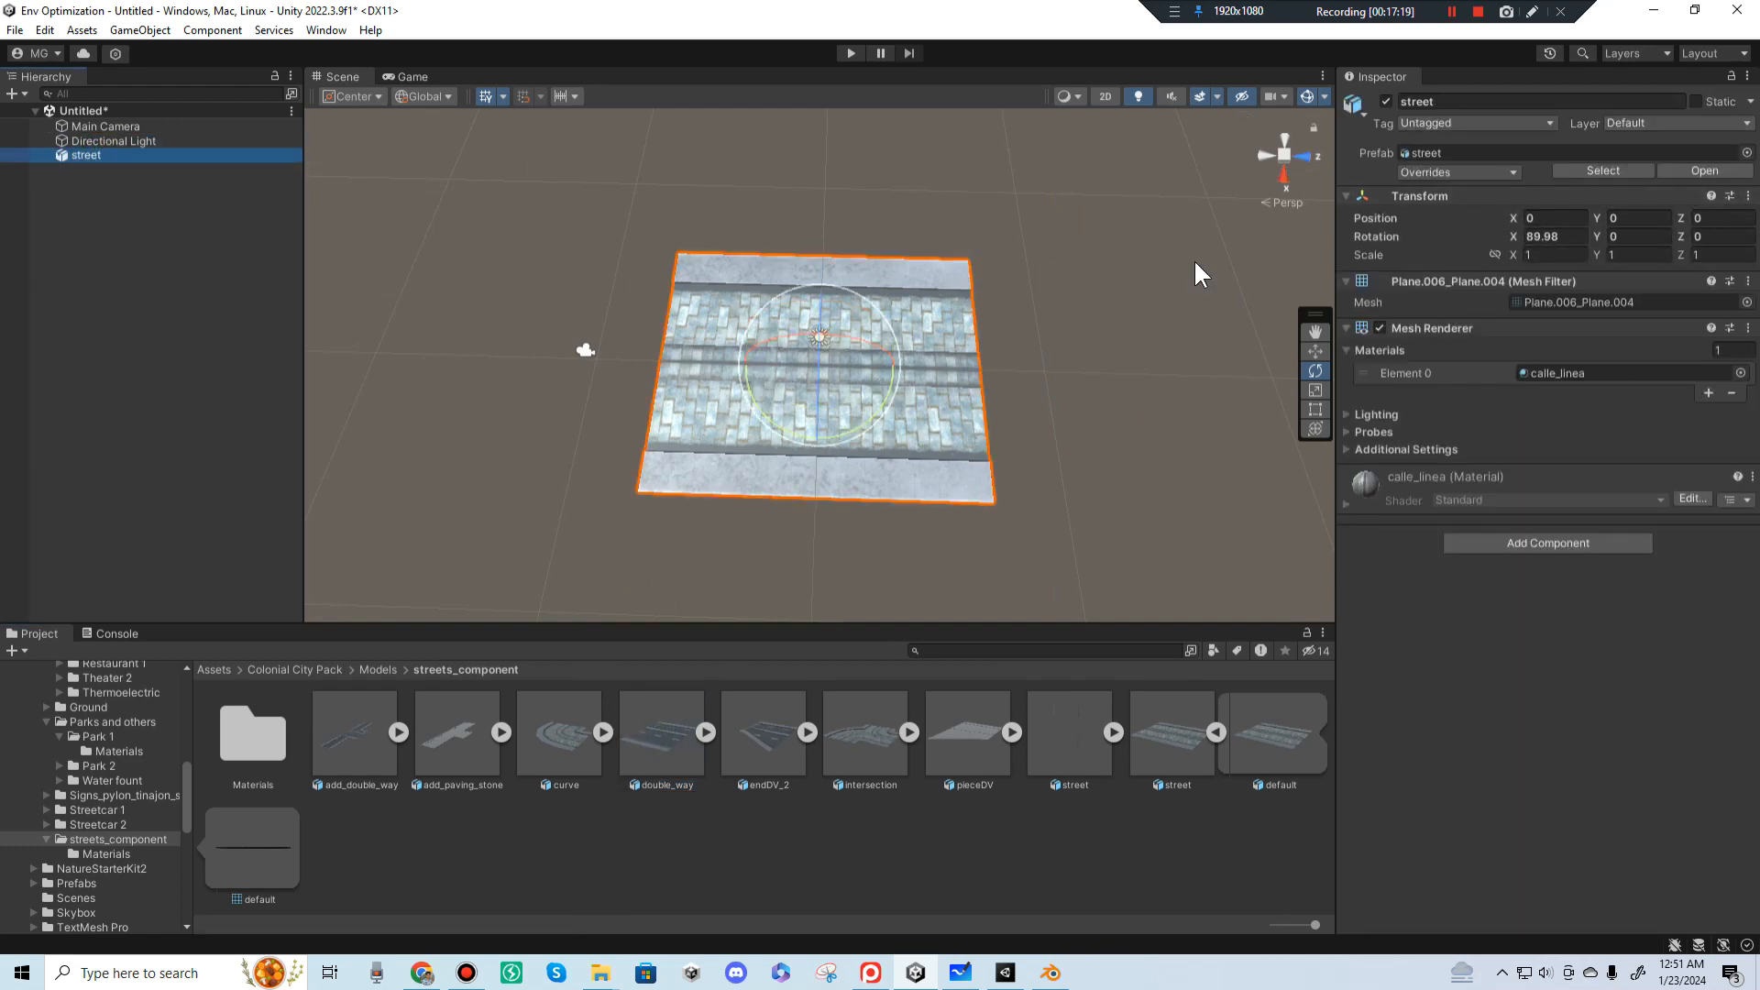
pyautogui.scroll(-2, 1054, 504)
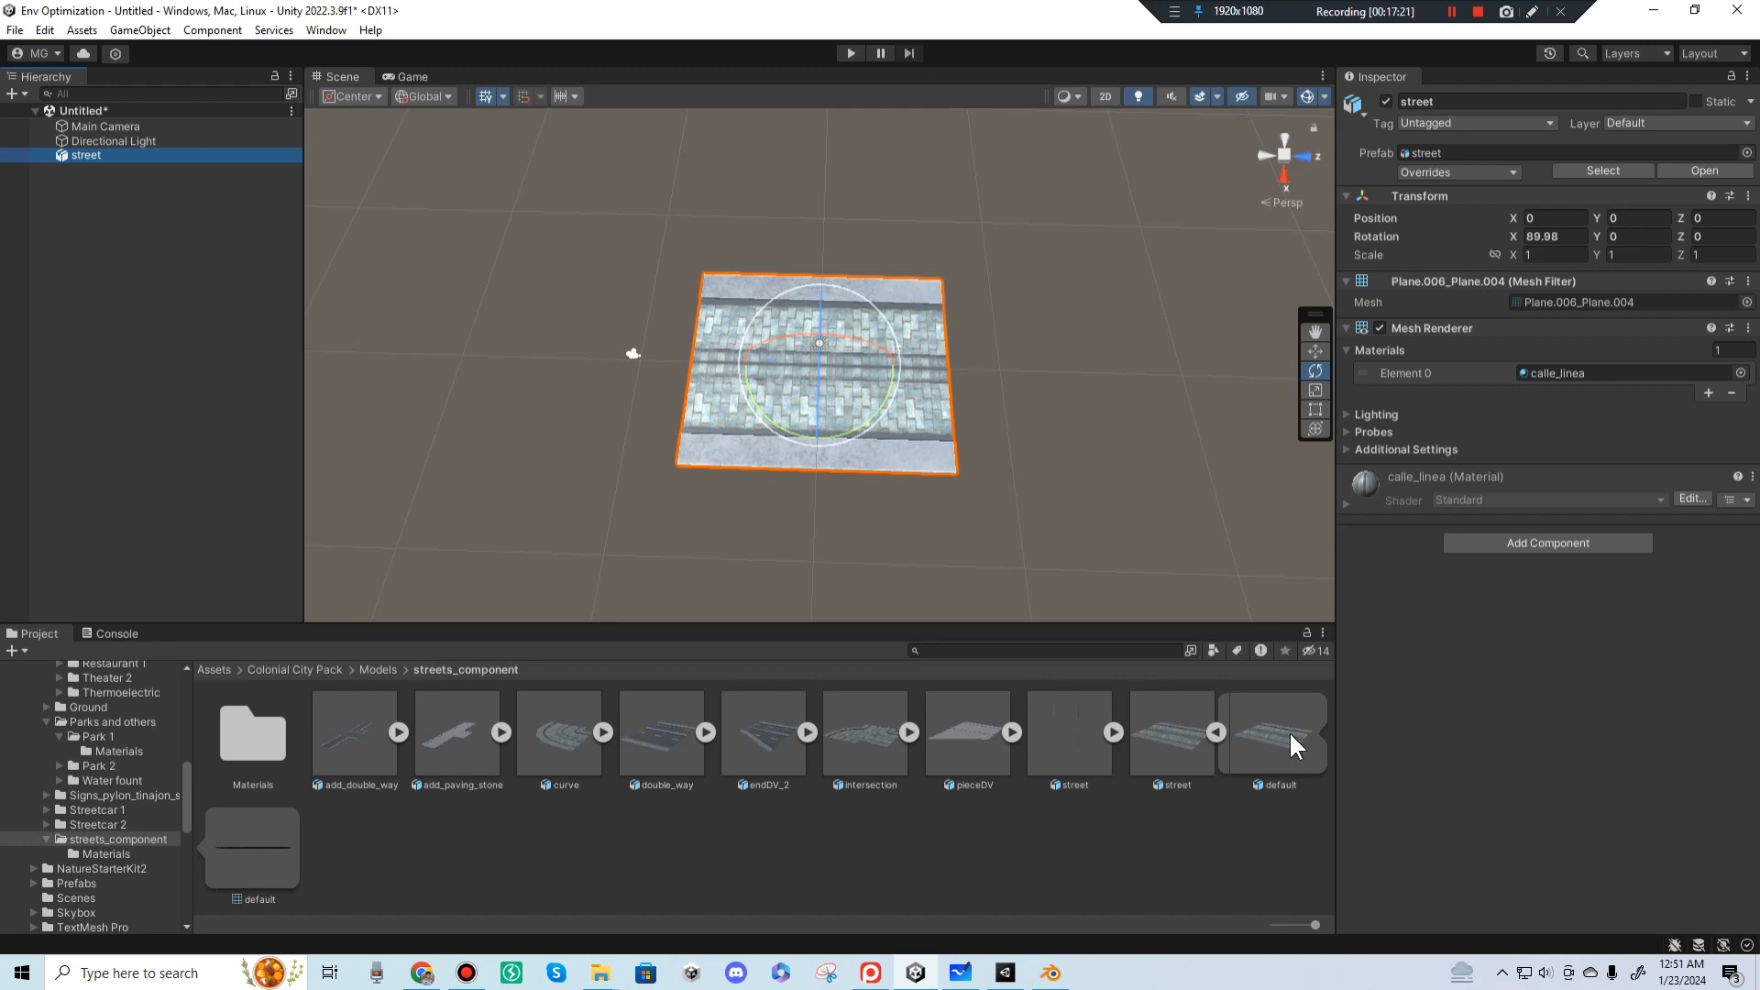
# Step: Add the original street model to the scene and move it beside the simplified one, to Z 17.59
pyautogui.click(1216, 731)
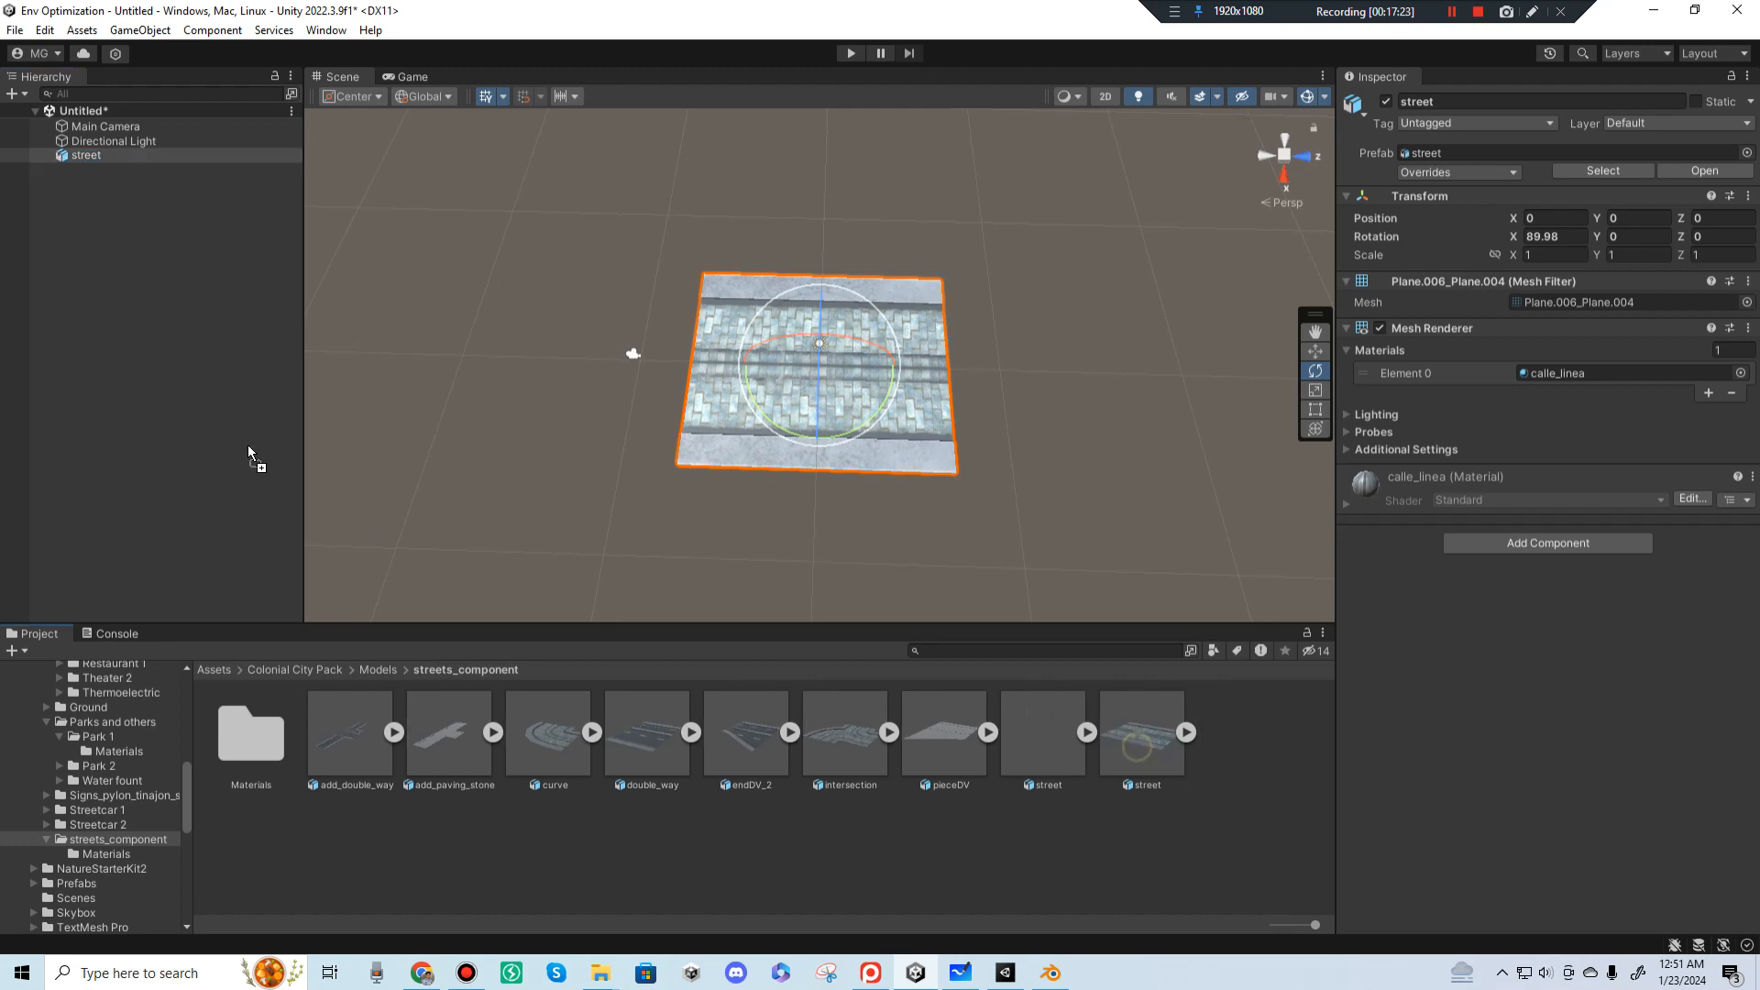
pyautogui.moveTo(248, 454); pyautogui.dragTo(177, 393)
pyautogui.press('w')
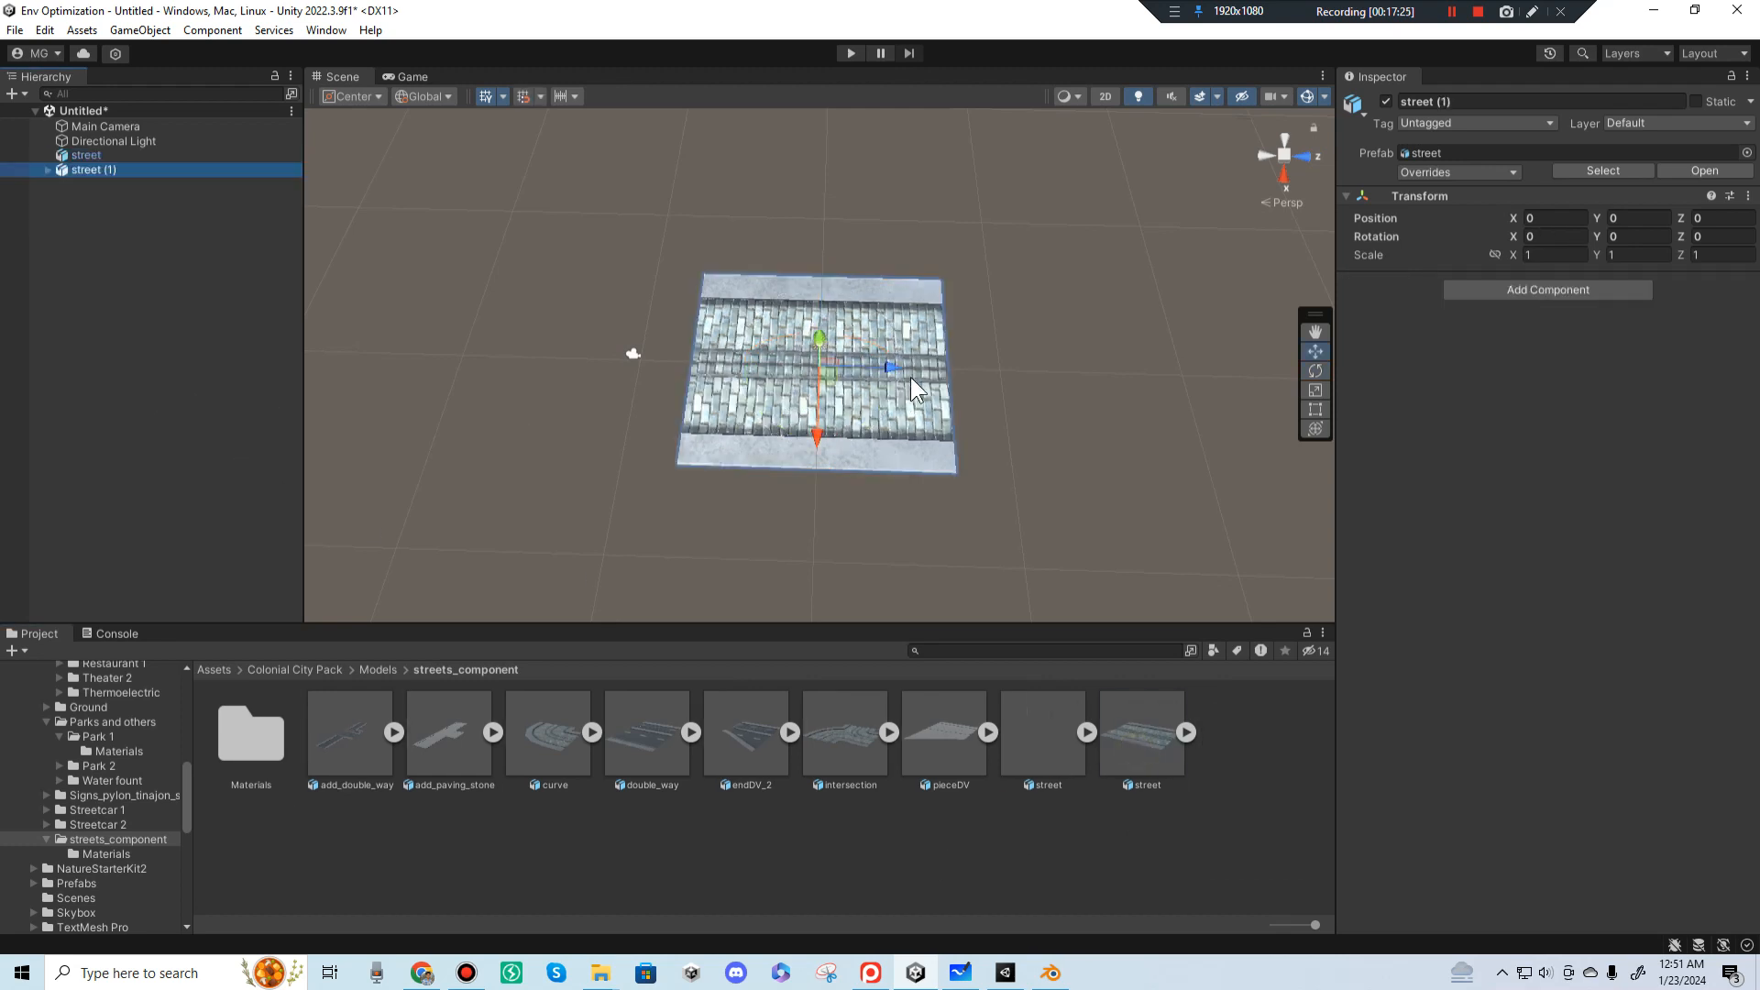
pyautogui.moveTo(893, 367); pyautogui.dragTo(1208, 378)
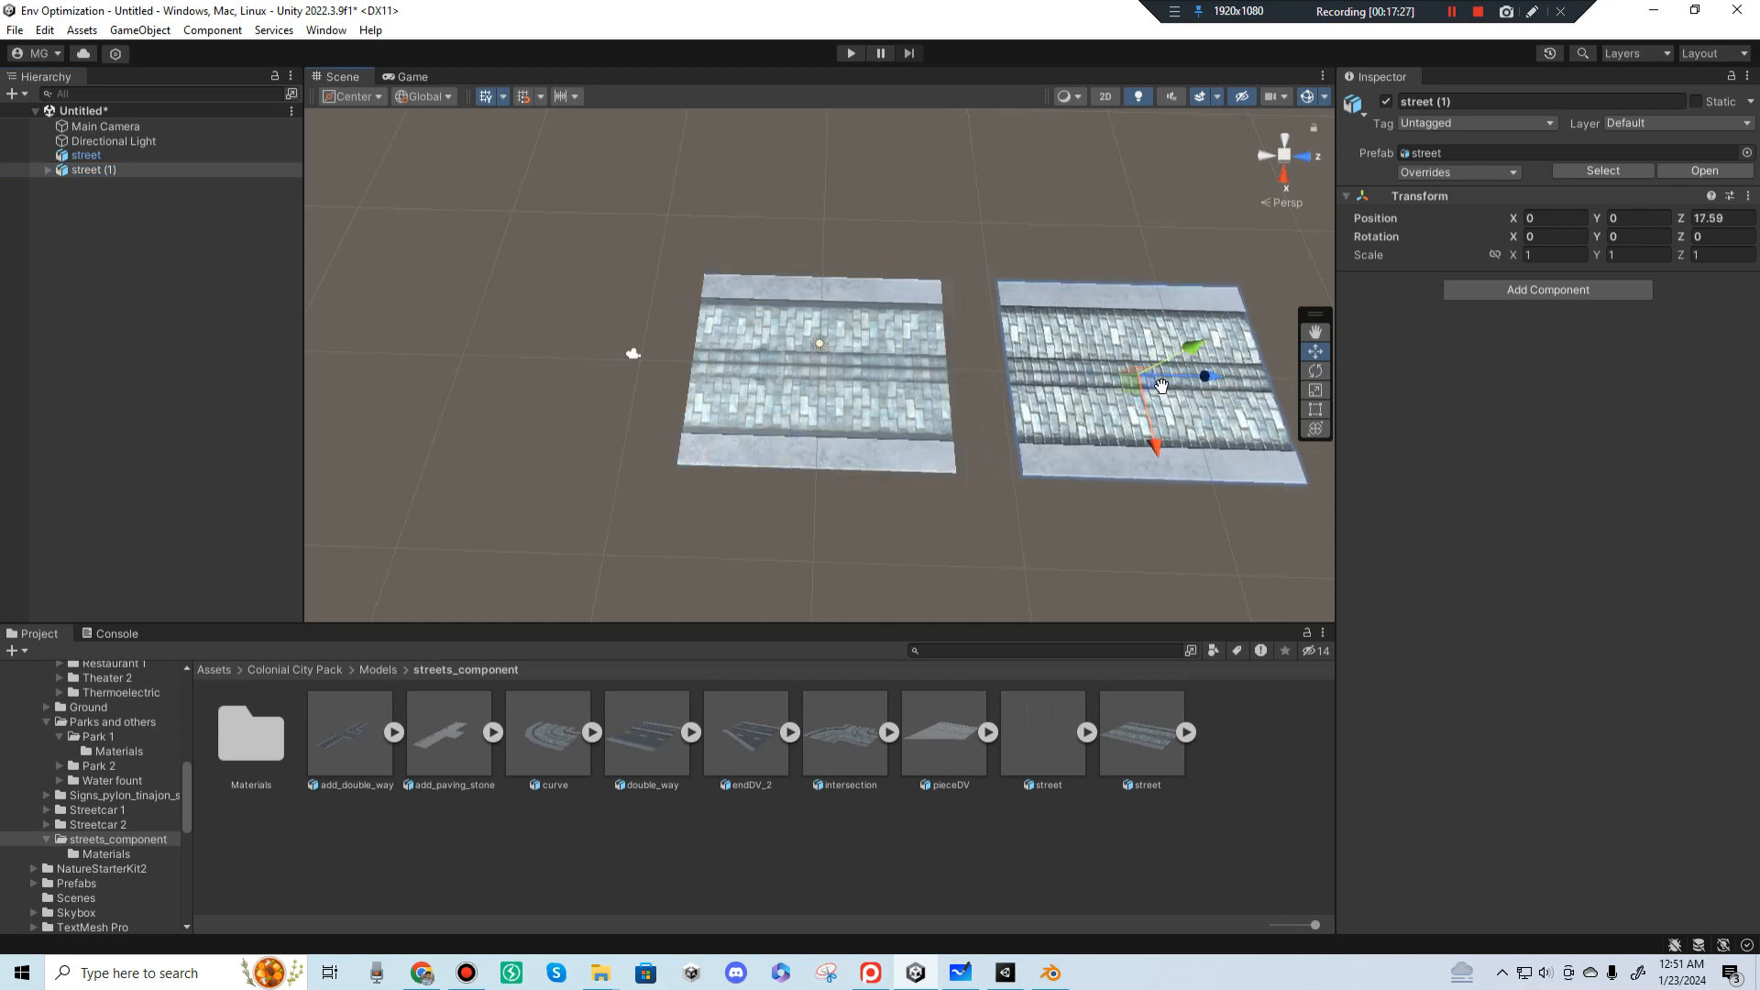
pyautogui.moveTo(1161, 385); pyautogui.dragTo(1059, 383, button='middle')
# Step: Compare the materials of the two street models and assign the street_paving_stone material to the simplified one
pyautogui.click(690, 408)
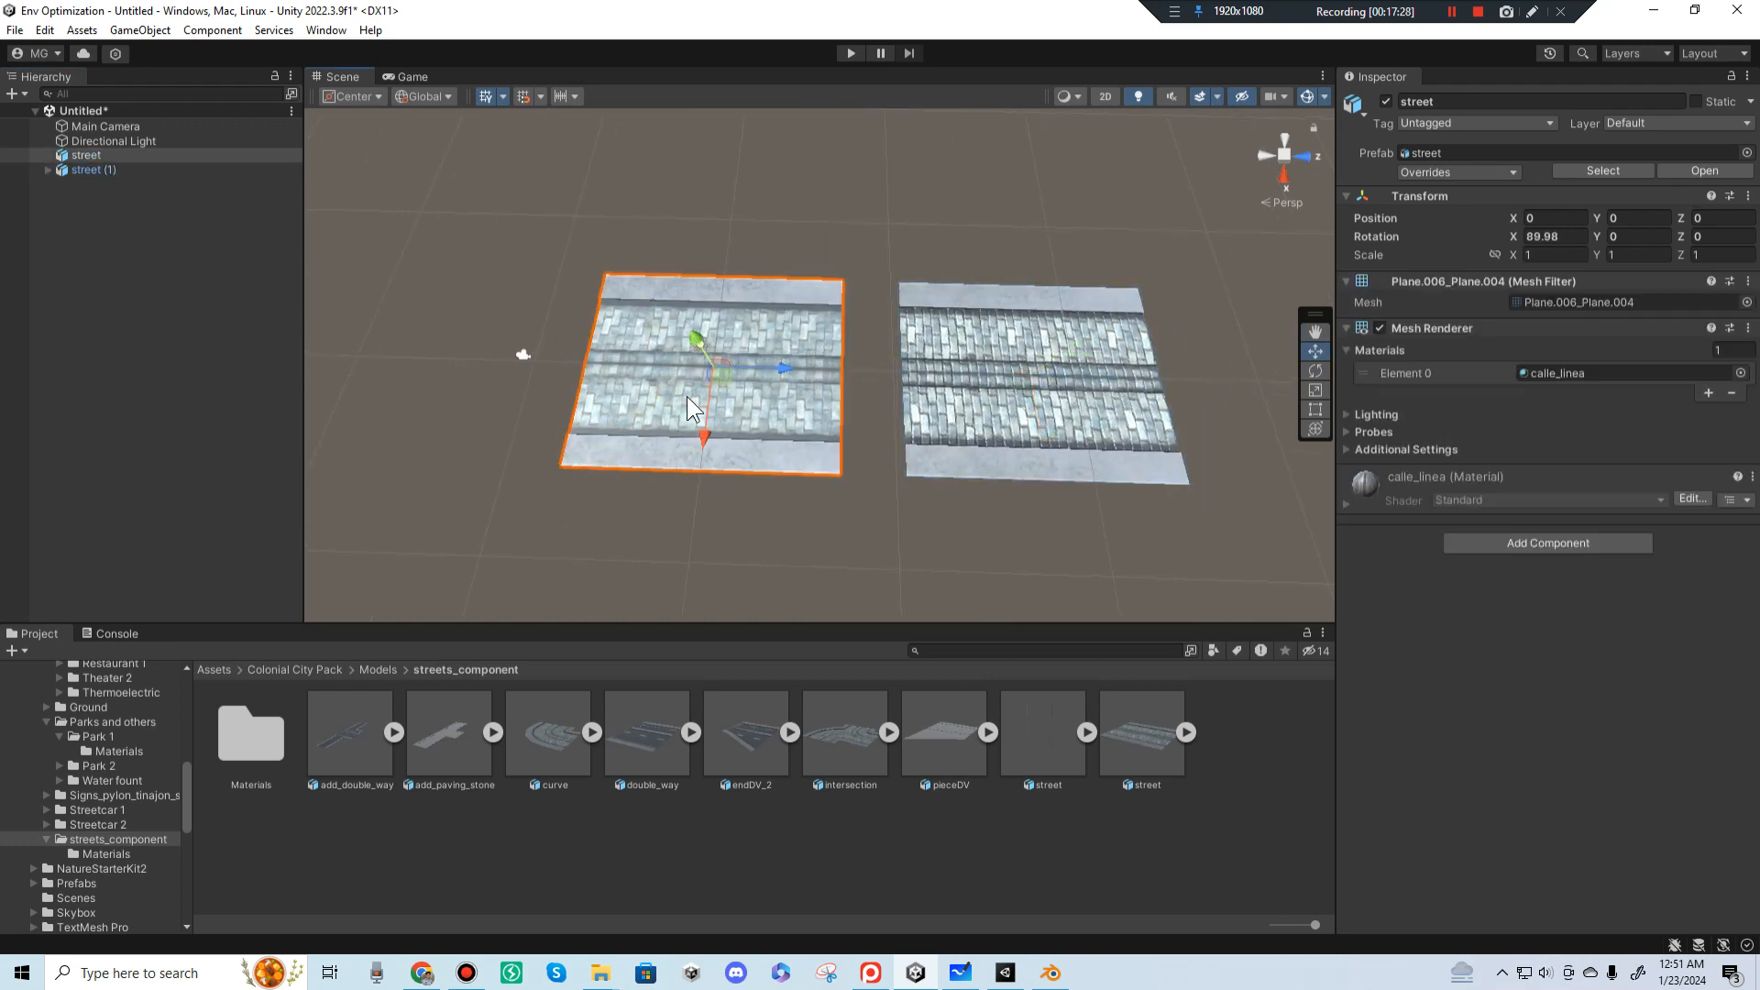
pyautogui.click(1377, 499)
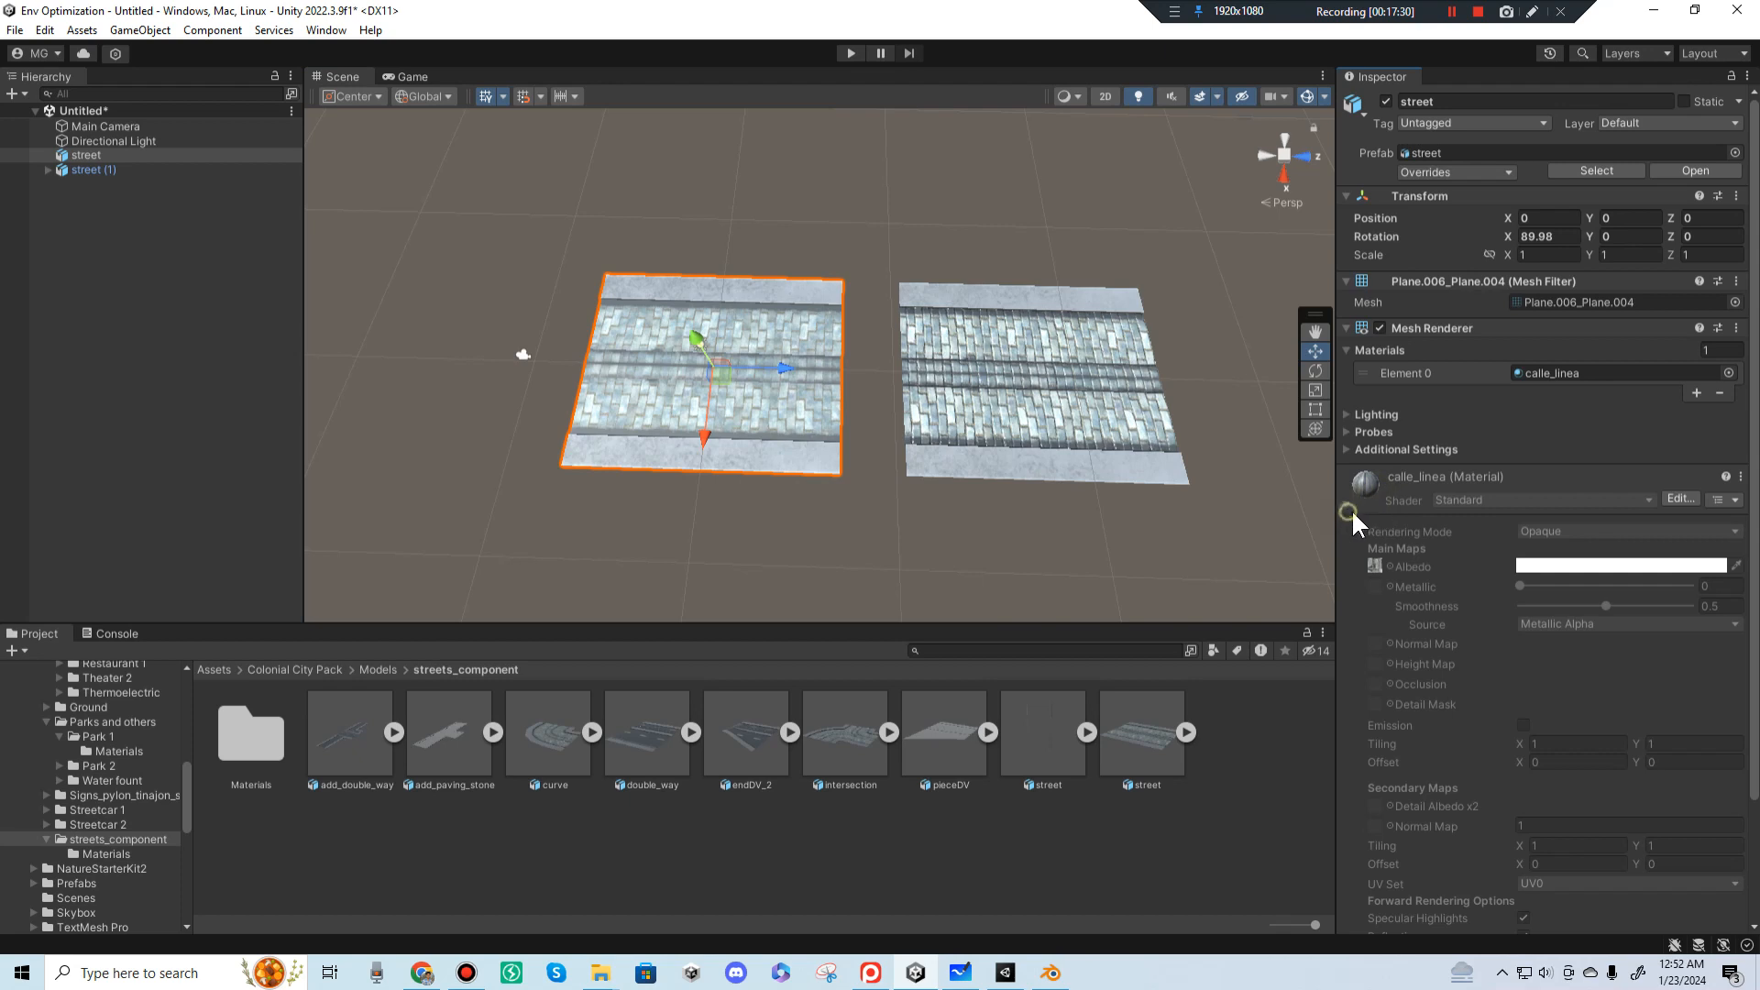
pyautogui.click(1351, 509)
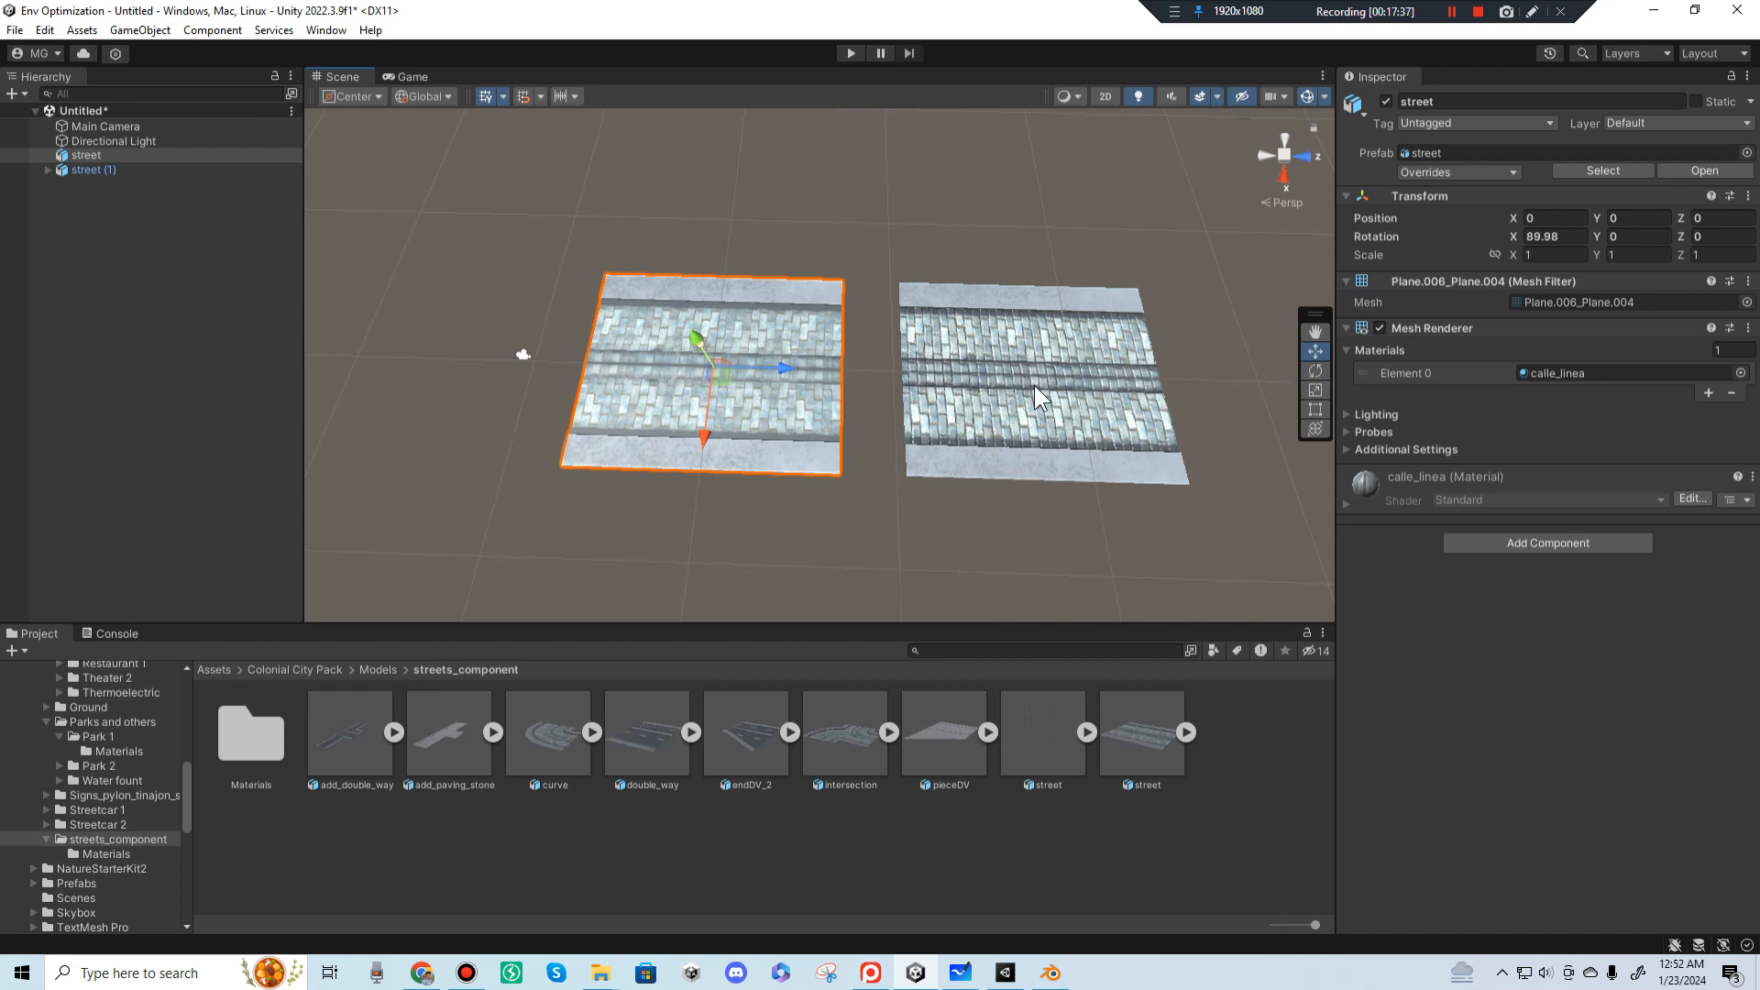
pyautogui.click(1089, 448)
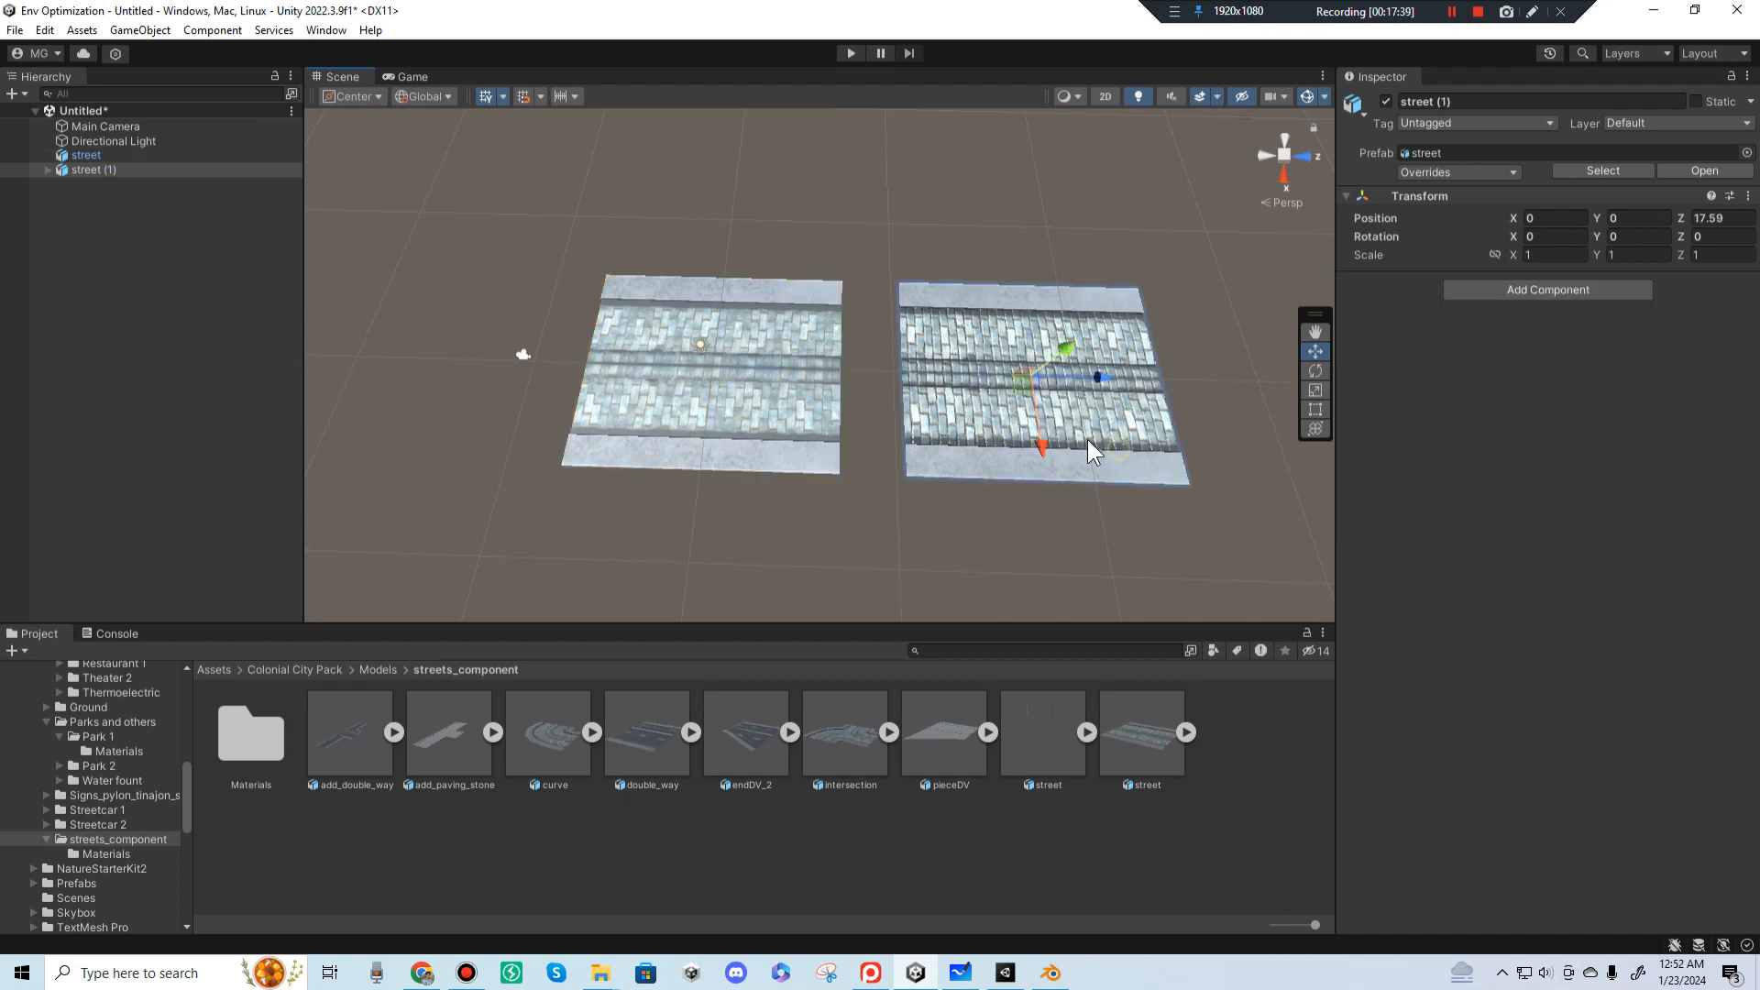
pyautogui.click(955, 415)
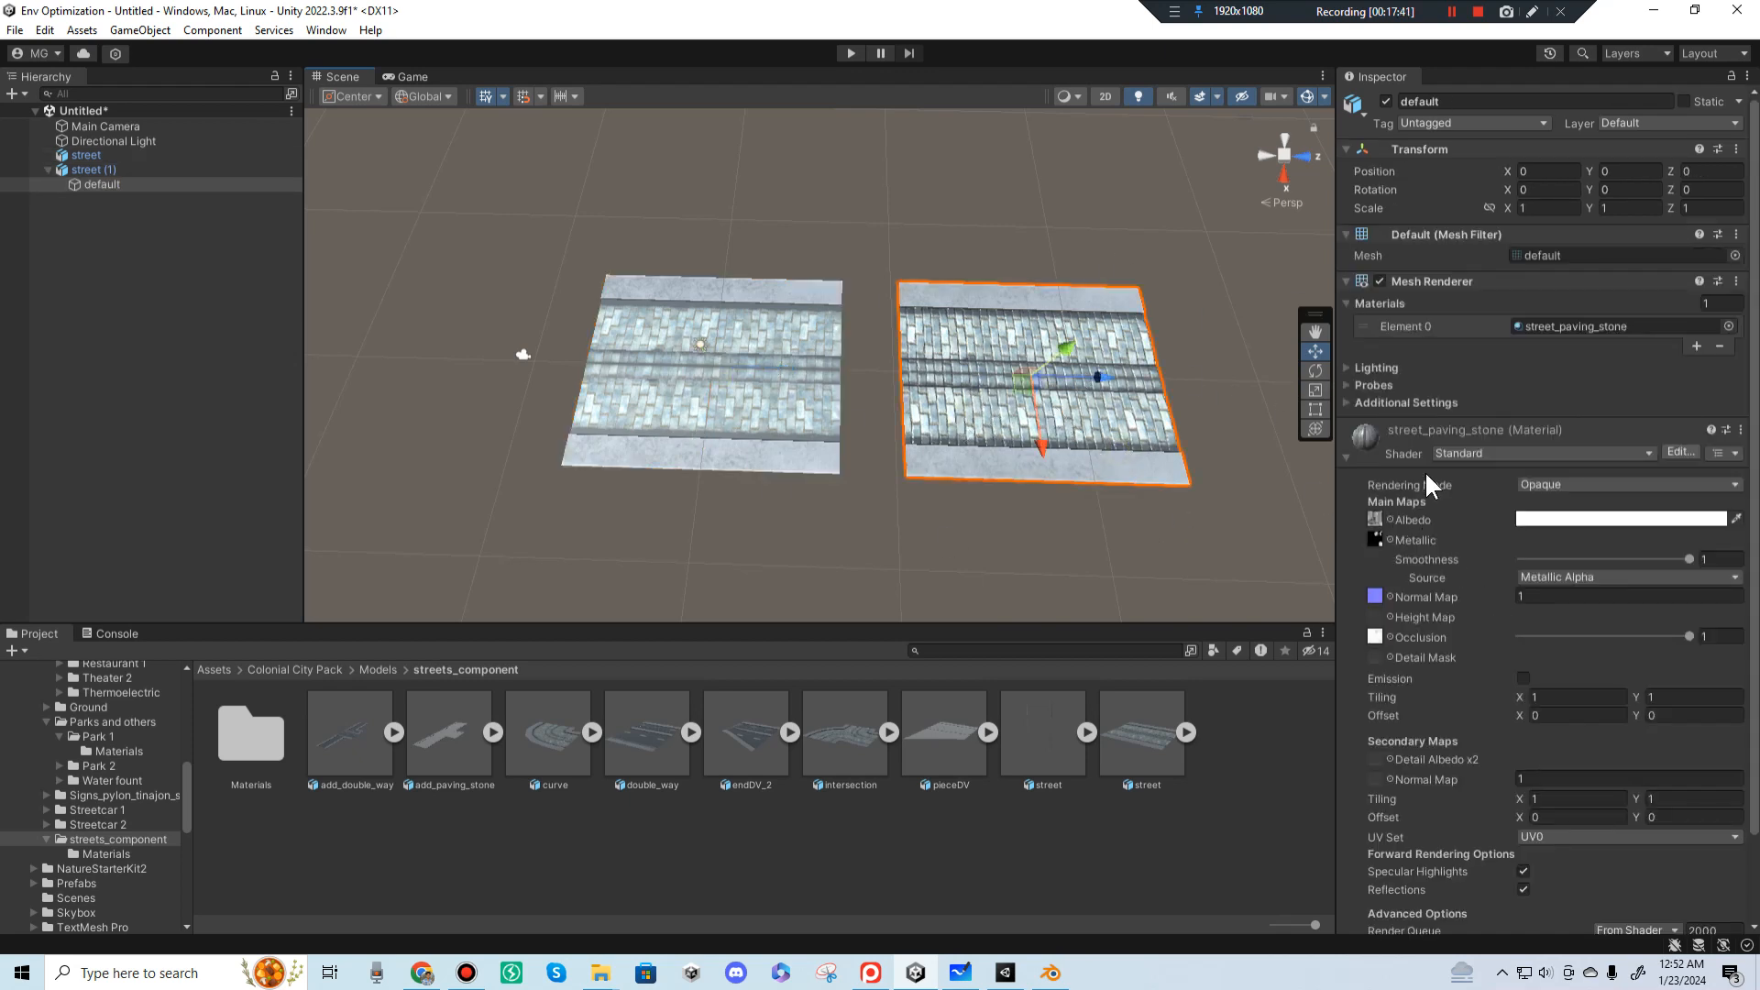
pyautogui.click(1572, 326)
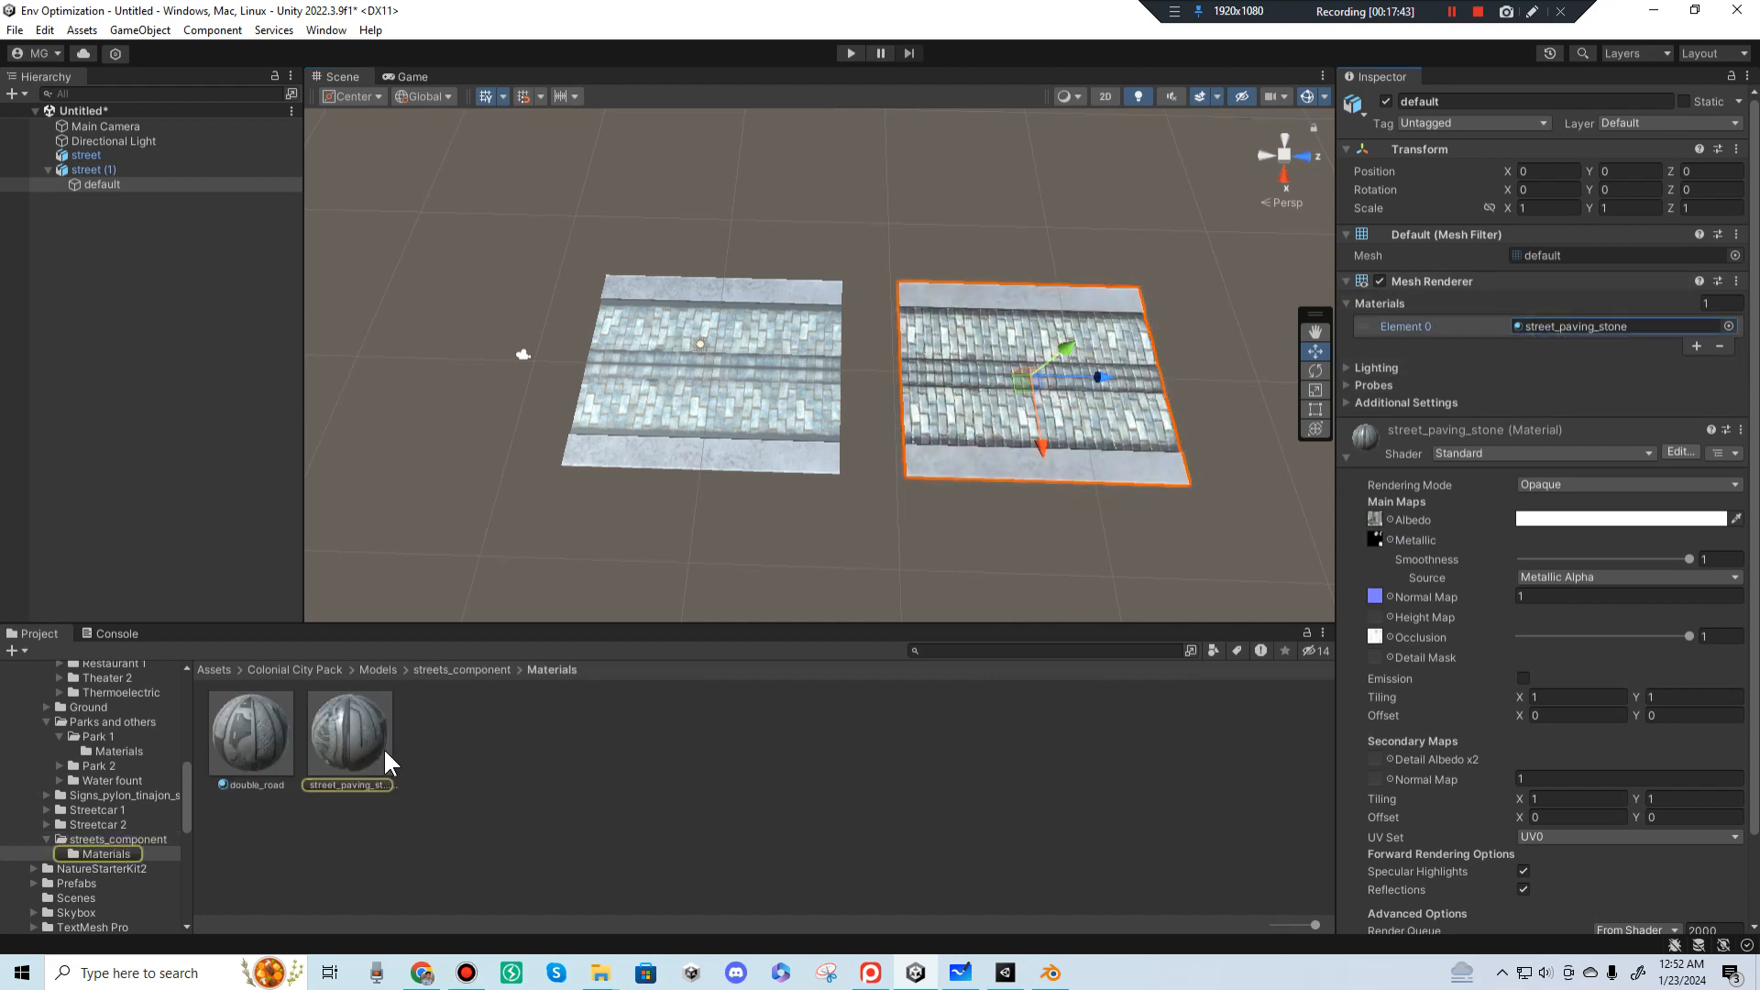
pyautogui.moveTo(385, 763); pyautogui.dragTo(999, 408)
pyautogui.moveTo(999, 408); pyautogui.dragTo(982, 379, button='middle')
pyautogui.click(1171, 523)
pyautogui.moveTo(1007, 517); pyautogui.dragTo(992, 515, button='middle')
pyautogui.click(964, 269)
pyautogui.click(698, 466)
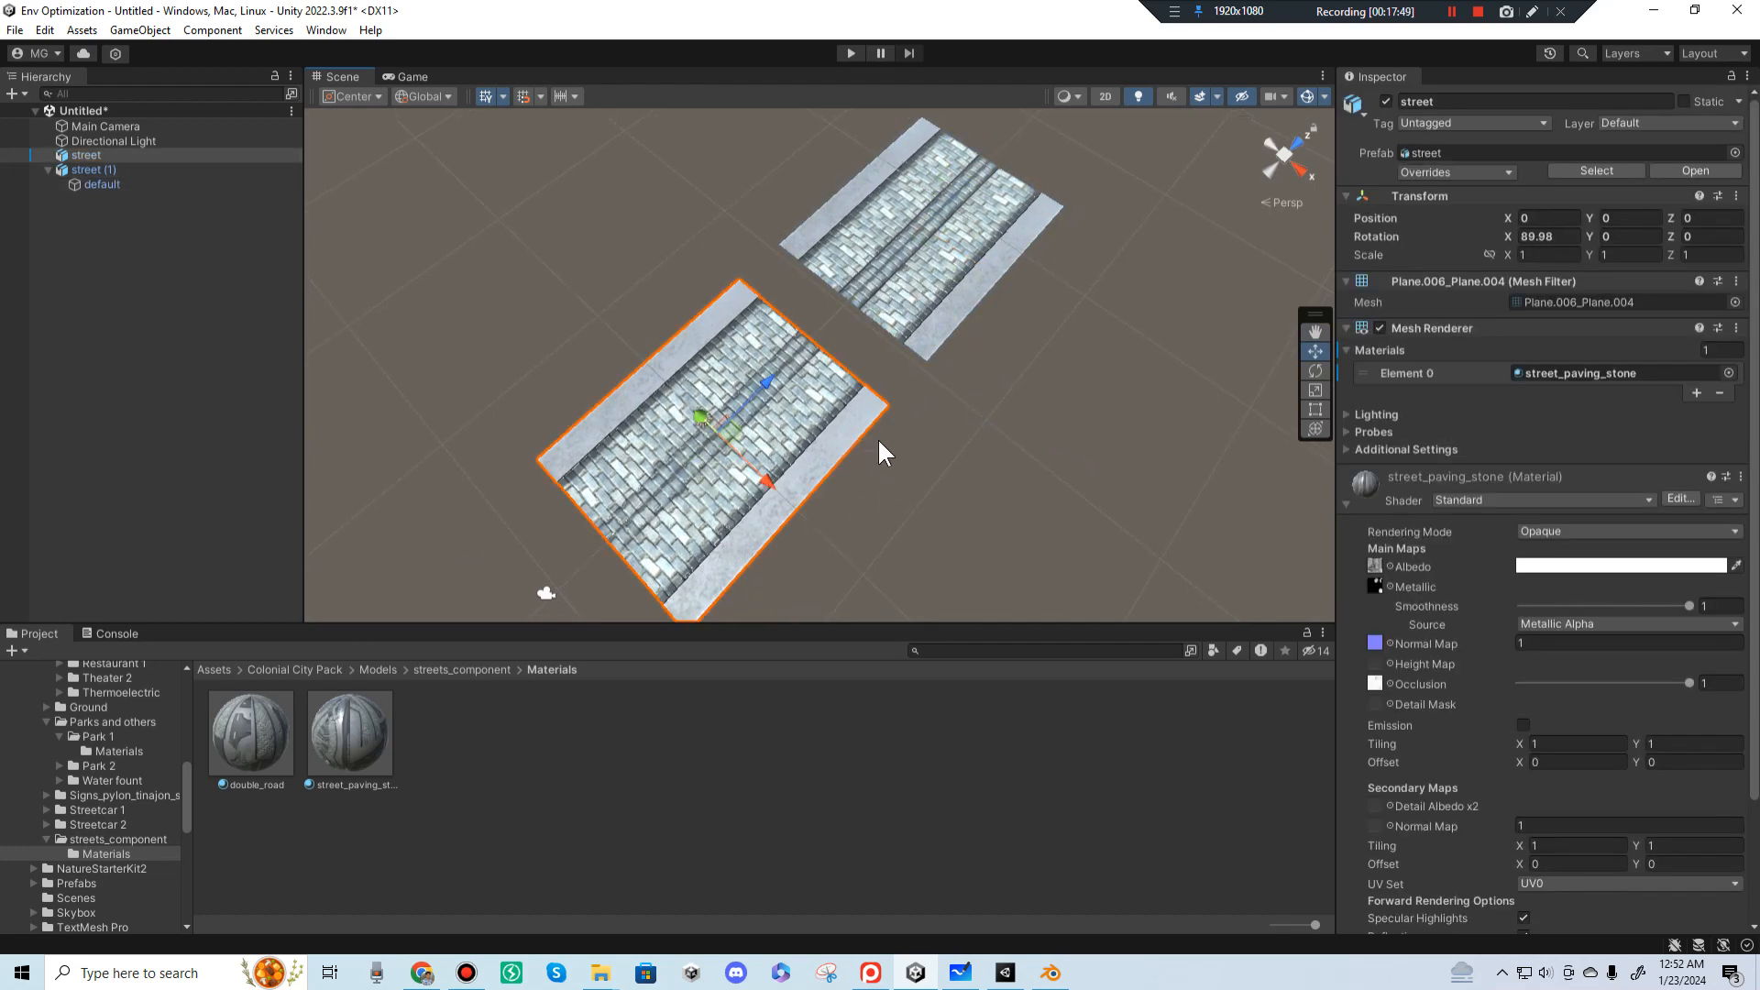
# Step: Switch the Scene view to wireframe and compare the polygon density of the simplified and original streets from above
pyautogui.moveTo(879, 441); pyautogui.dragTo(698, 404, button='middle')
pyautogui.click(1074, 96)
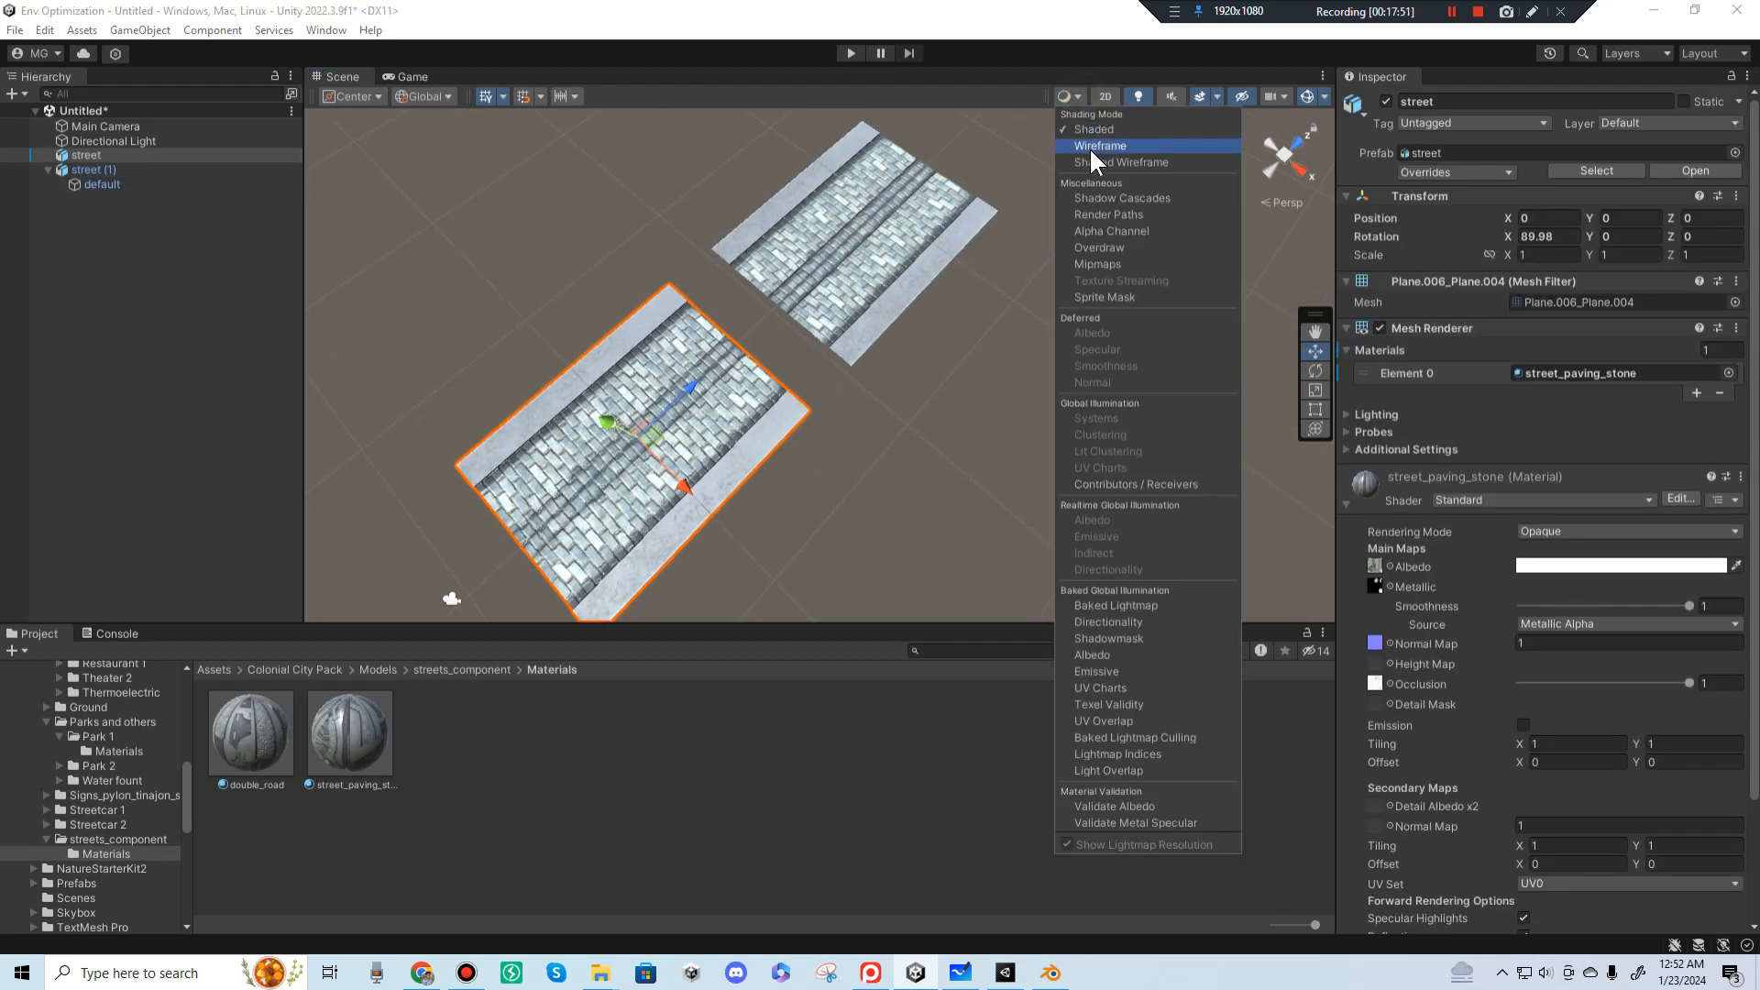
pyautogui.click(1089, 147)
pyautogui.click(1045, 445)
pyautogui.keyDown('alt'); pyautogui.moveTo(1018, 458); pyautogui.dragTo(864, 437); pyautogui.keyUp('alt')
pyautogui.moveTo(865, 436); pyautogui.dragTo(848, 435, button='right')
pyautogui.moveTo(972, 426); pyautogui.dragTo(941, 330, button='middle')
pyautogui.scroll(3, 925, 400)
pyautogui.moveTo(982, 393); pyautogui.dragTo(768, 381, button='right')
pyautogui.moveTo(839, 380); pyautogui.dragTo(855, 433, button='middle')
pyautogui.click(1287, 146)
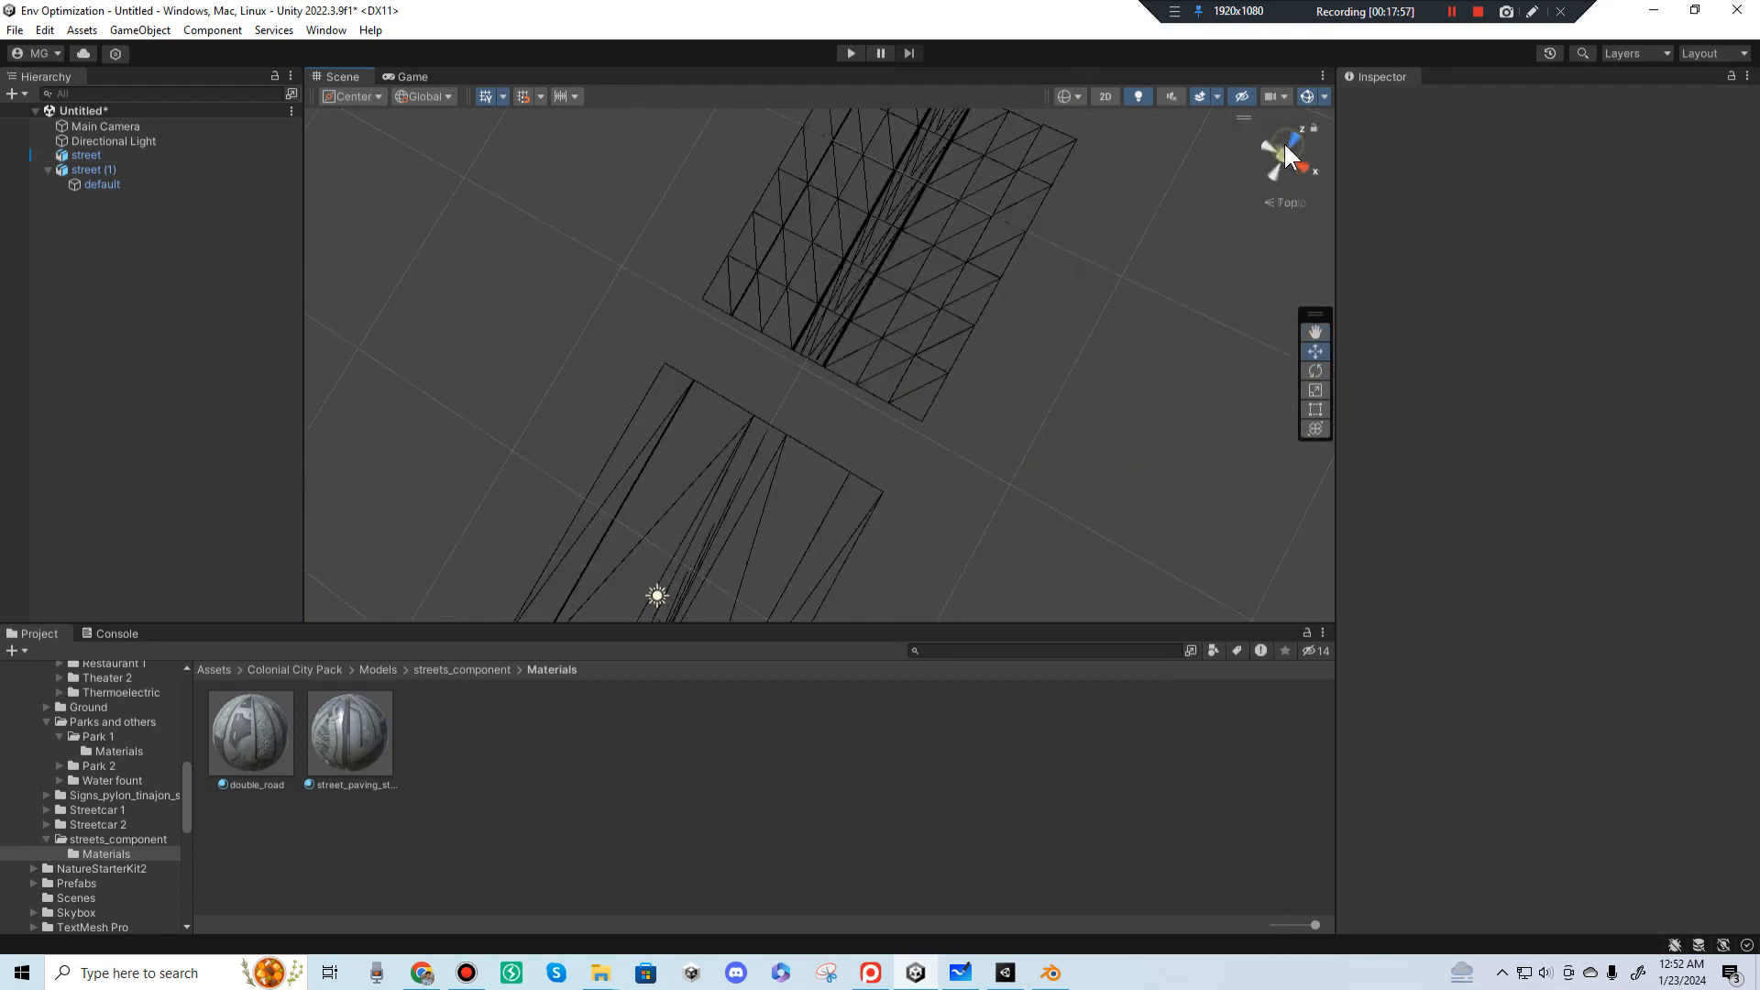
# Step: Compare the wireframes of the two streets from directly above and return the Scene view to shaded display
pyautogui.scroll(-4, 969, 380)
pyautogui.moveTo(1067, 431); pyautogui.dragTo(1113, 362, button='middle')
pyautogui.moveTo(962, 182); pyautogui.dragTo(961, 302, button='middle')
pyautogui.scroll(-1, 907, 362)
pyautogui.moveTo(911, 355); pyautogui.dragTo(893, 264, button='middle')
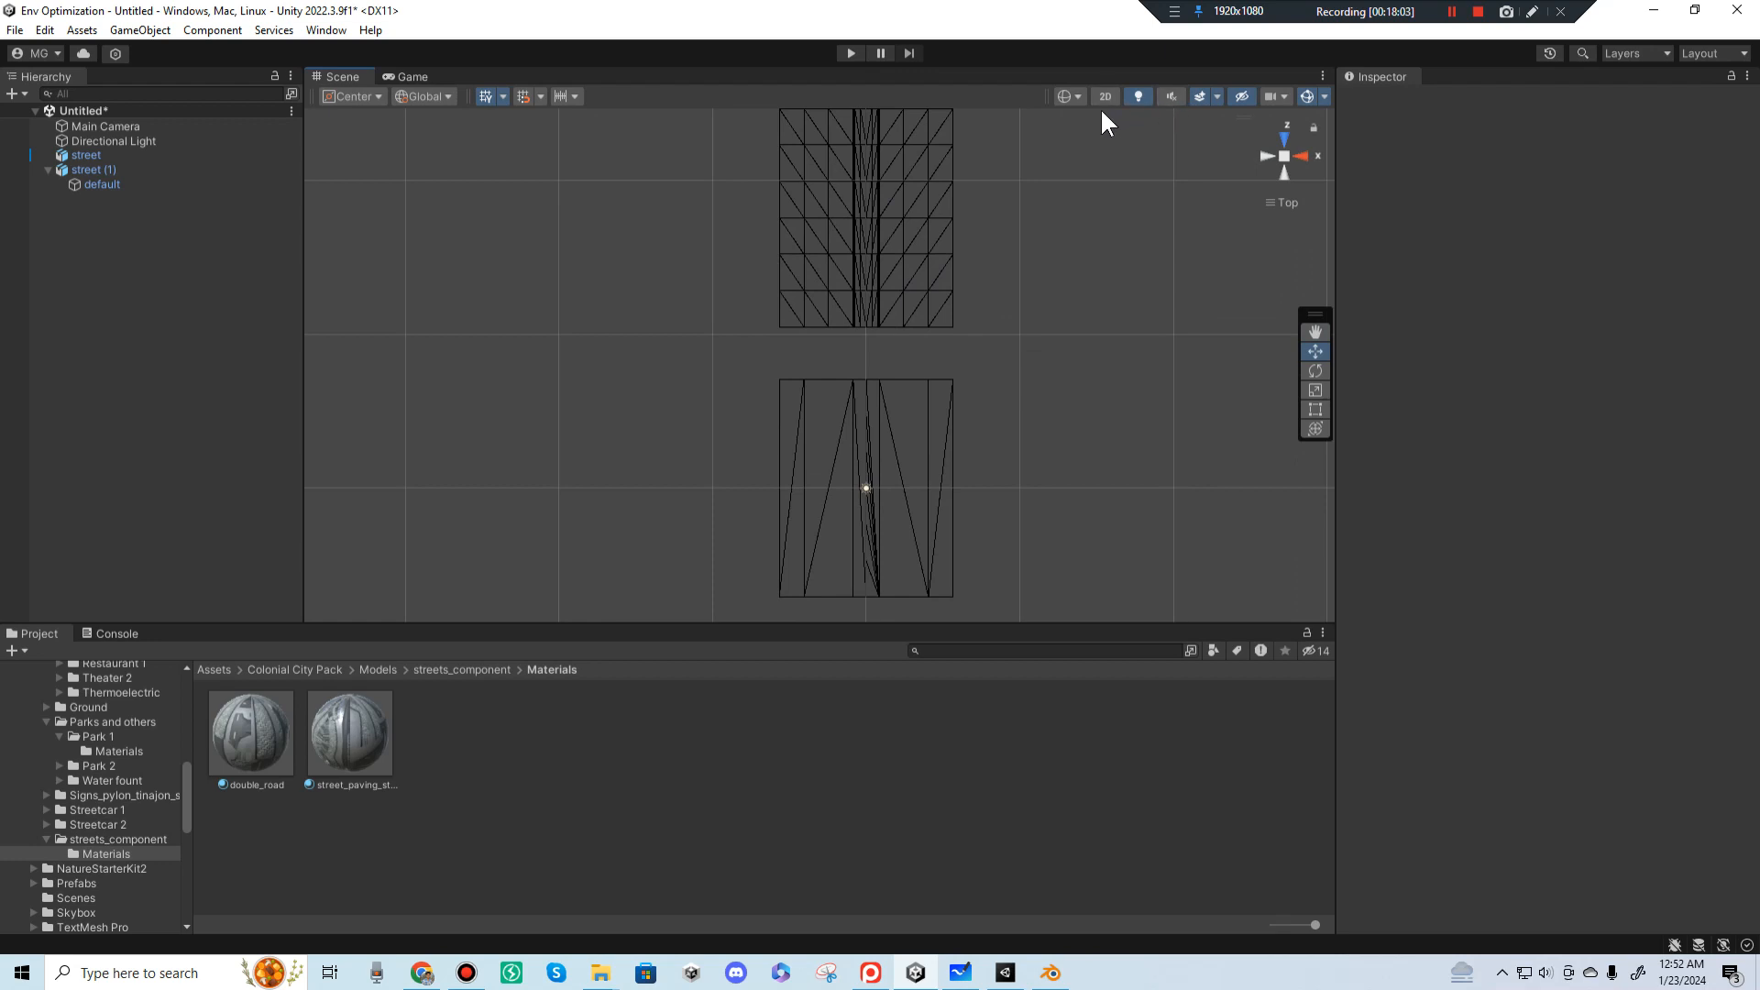
pyautogui.click(1068, 97)
pyautogui.click(1081, 132)
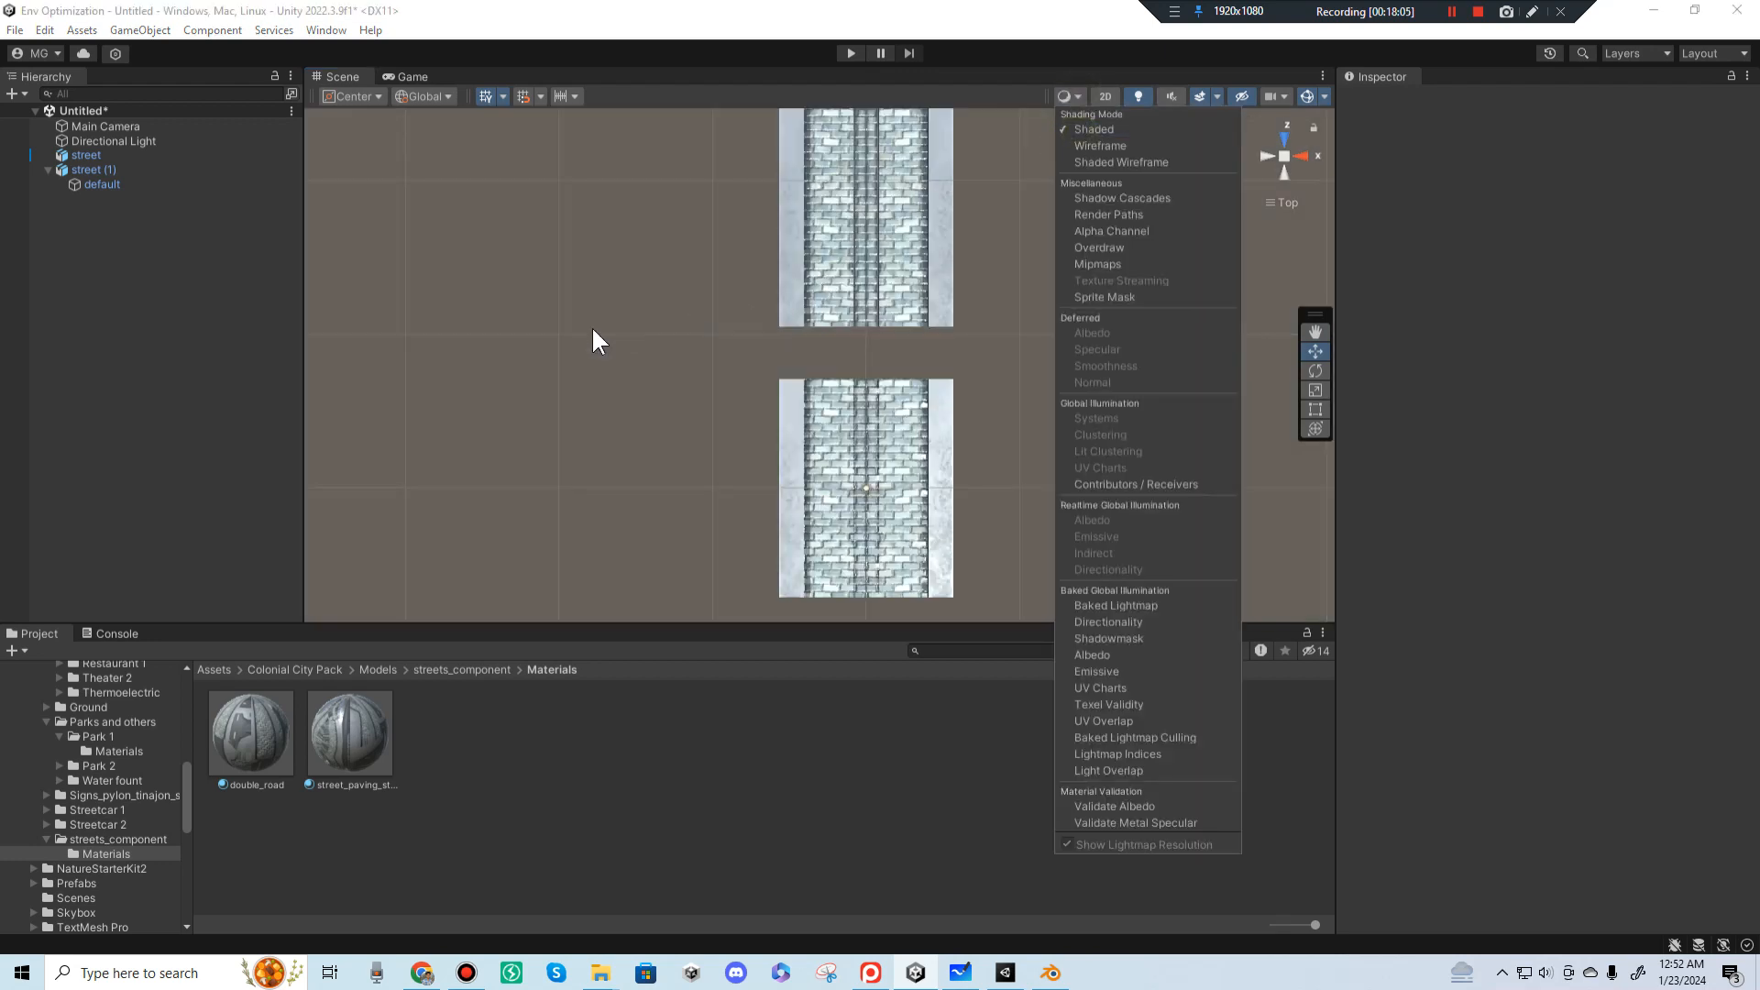
# Step: Compare the shaded paving and sidewalks of the simplified and original streets in perspective
pyautogui.moveTo(853, 366)
pyautogui.keyDown('alt'); pyautogui.mouseDown()
pyautogui.moveTo(1116, 339)
pyautogui.moveTo(1124, 158)
pyautogui.mouseUp(); pyautogui.keyUp('alt')
pyautogui.scroll(3, 878, 350)
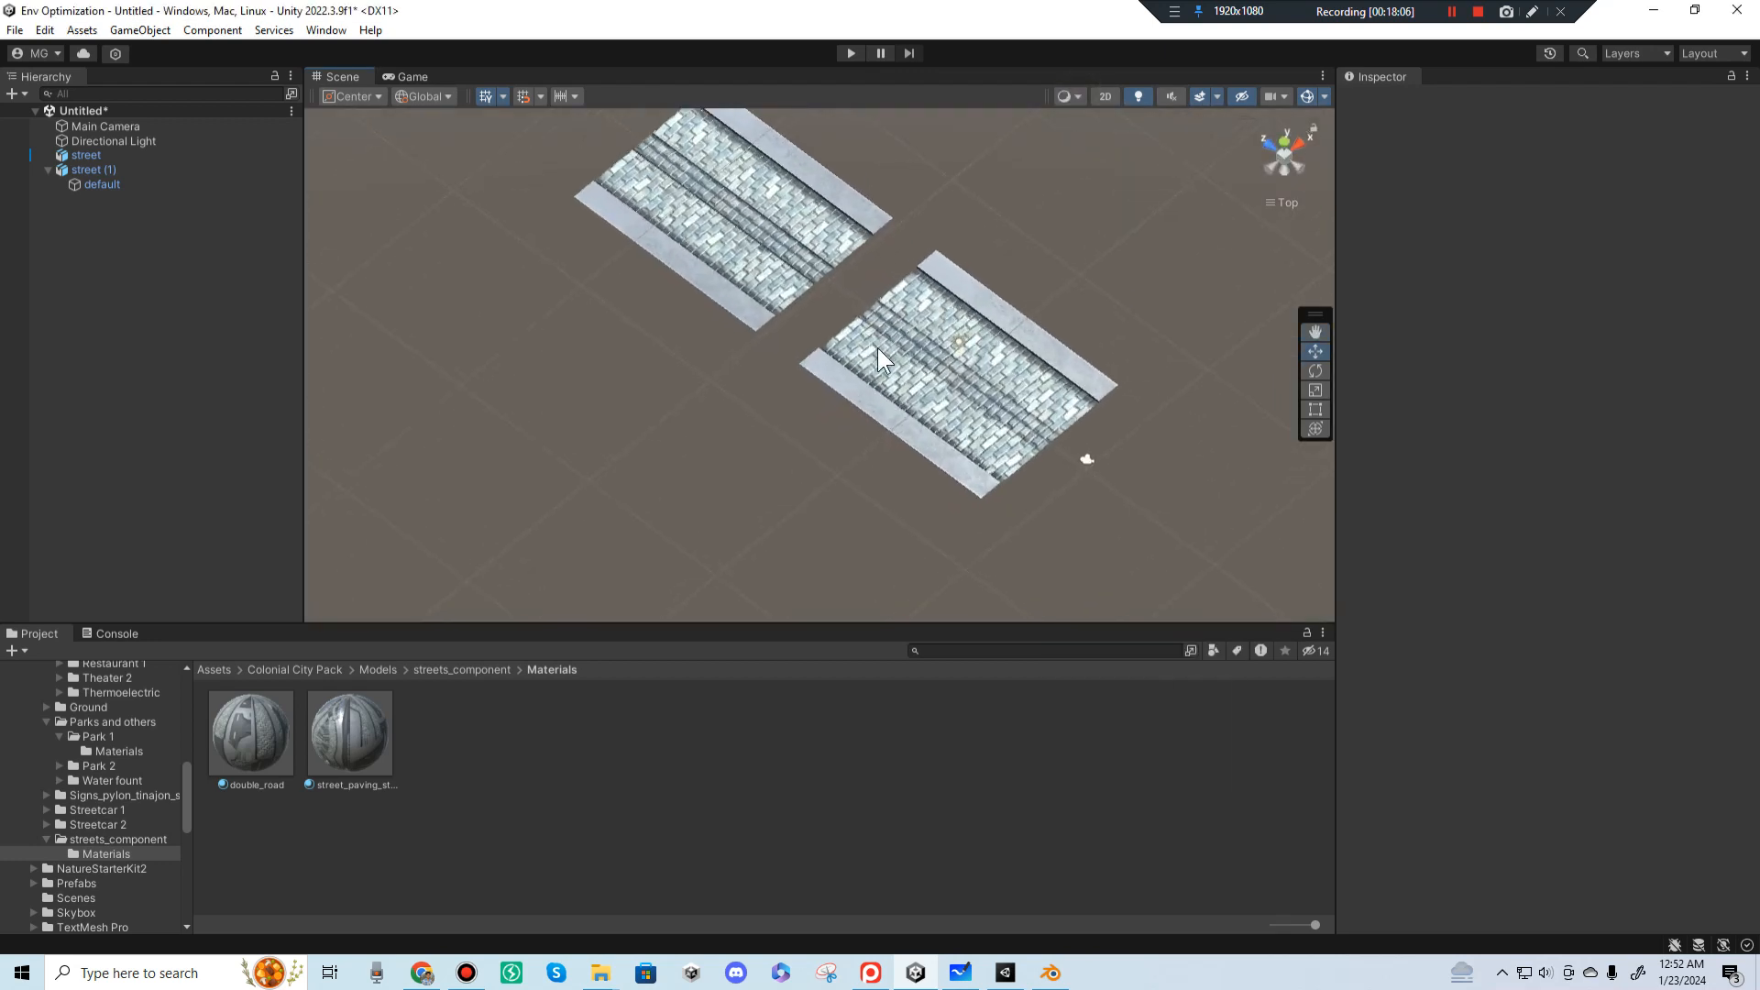
pyautogui.click(1283, 157)
pyautogui.scroll(3, 898, 362)
pyautogui.moveTo(900, 360); pyautogui.dragTo(885, 415, button='middle')
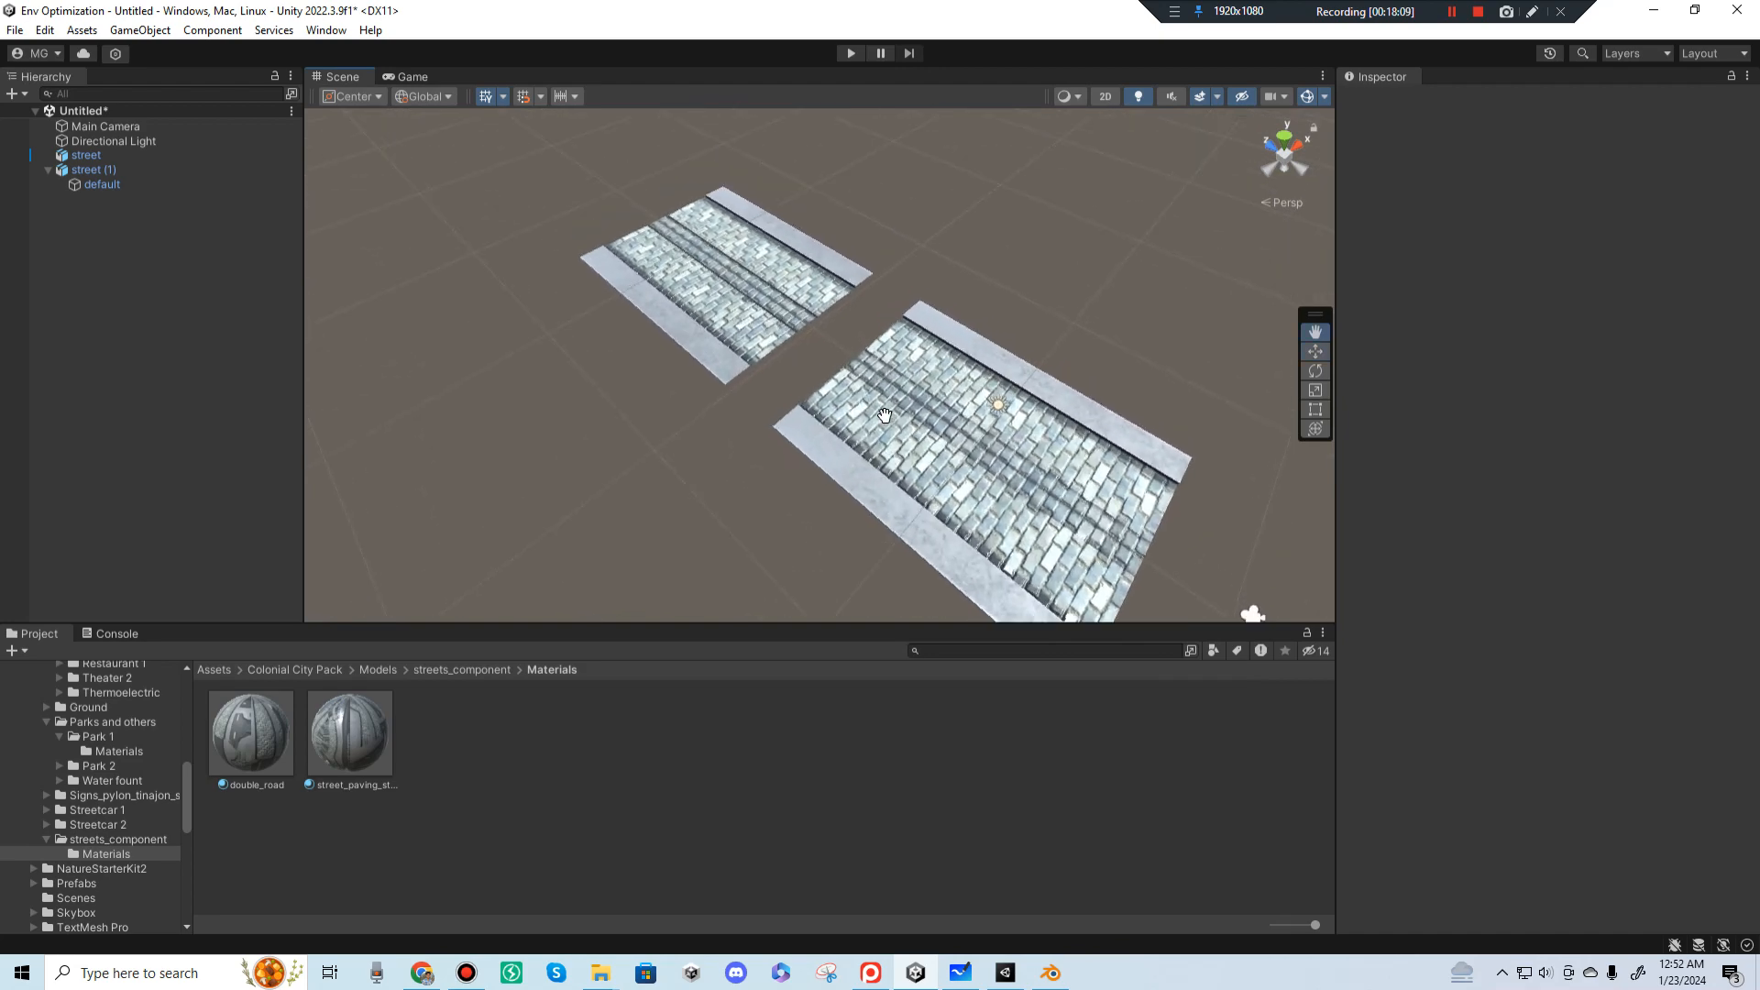
pyautogui.scroll(2, 884, 415)
pyautogui.keyDown('alt'); pyautogui.moveTo(776, 421); pyautogui.dragTo(951, 369); pyautogui.keyUp('alt')
pyautogui.moveTo(674, 437); pyautogui.dragTo(872, 460, button='middle')
pyautogui.scroll(3, 872, 460)
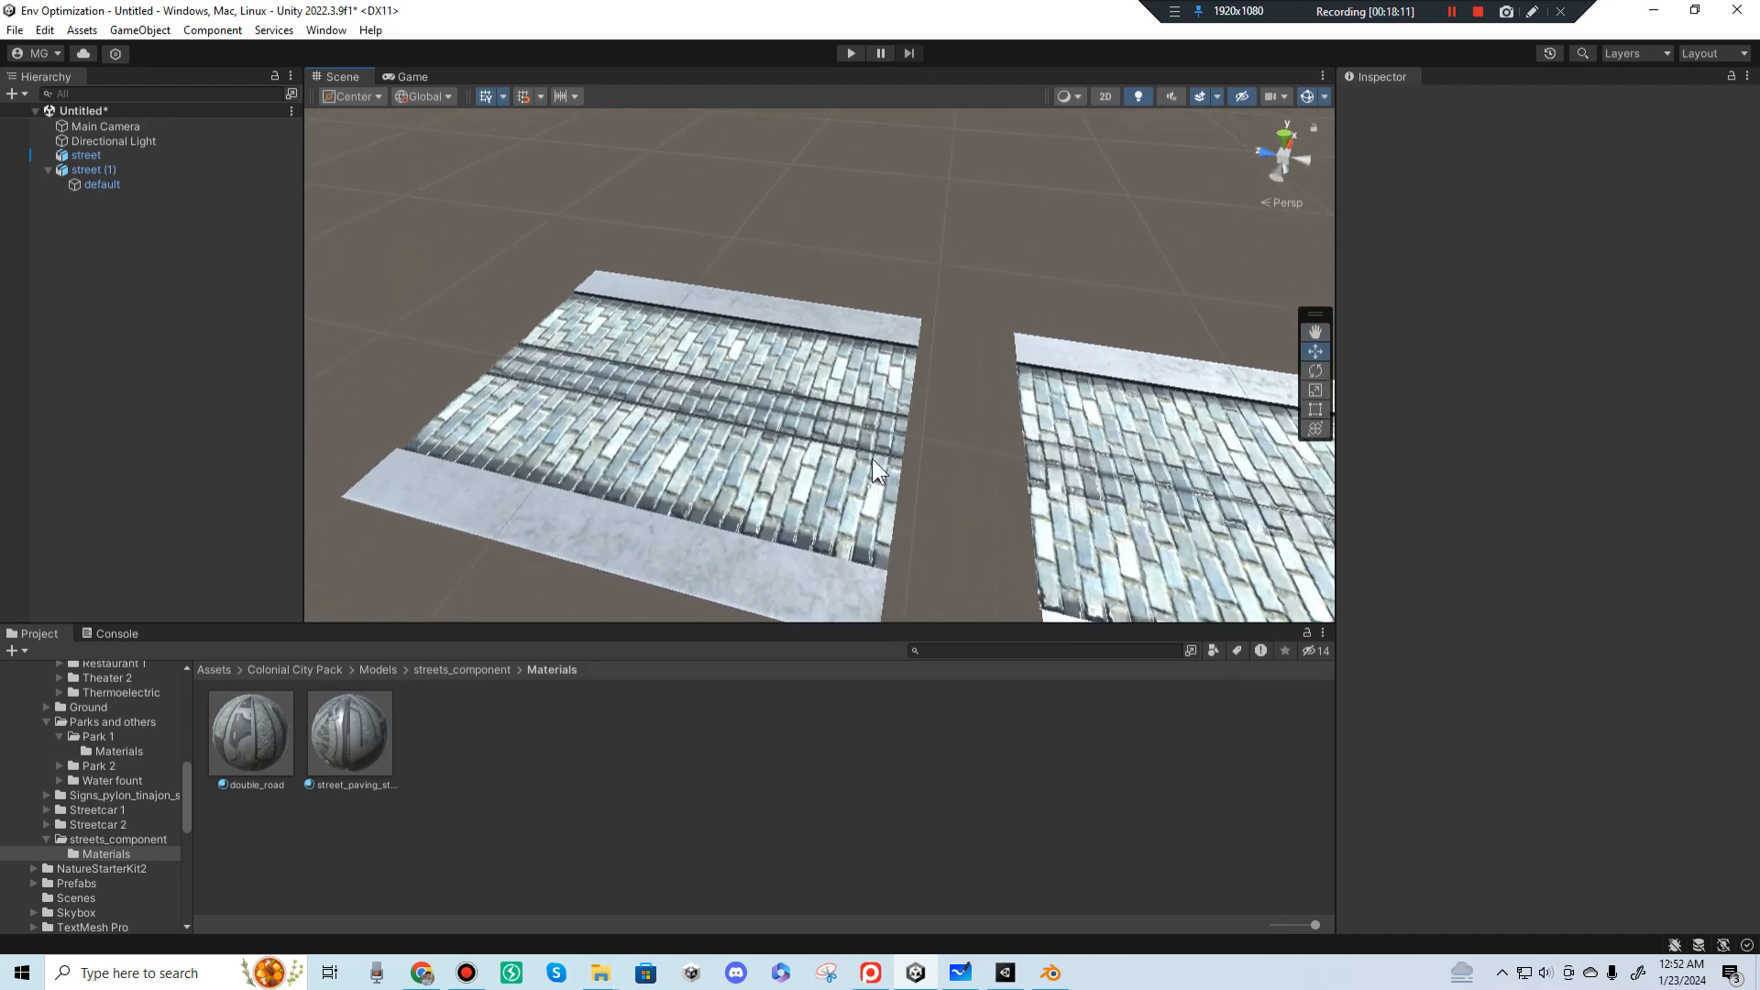
pyautogui.keyDown('alt'); pyautogui.moveTo(878, 472); pyautogui.dragTo(781, 351); pyautogui.keyUp('alt')
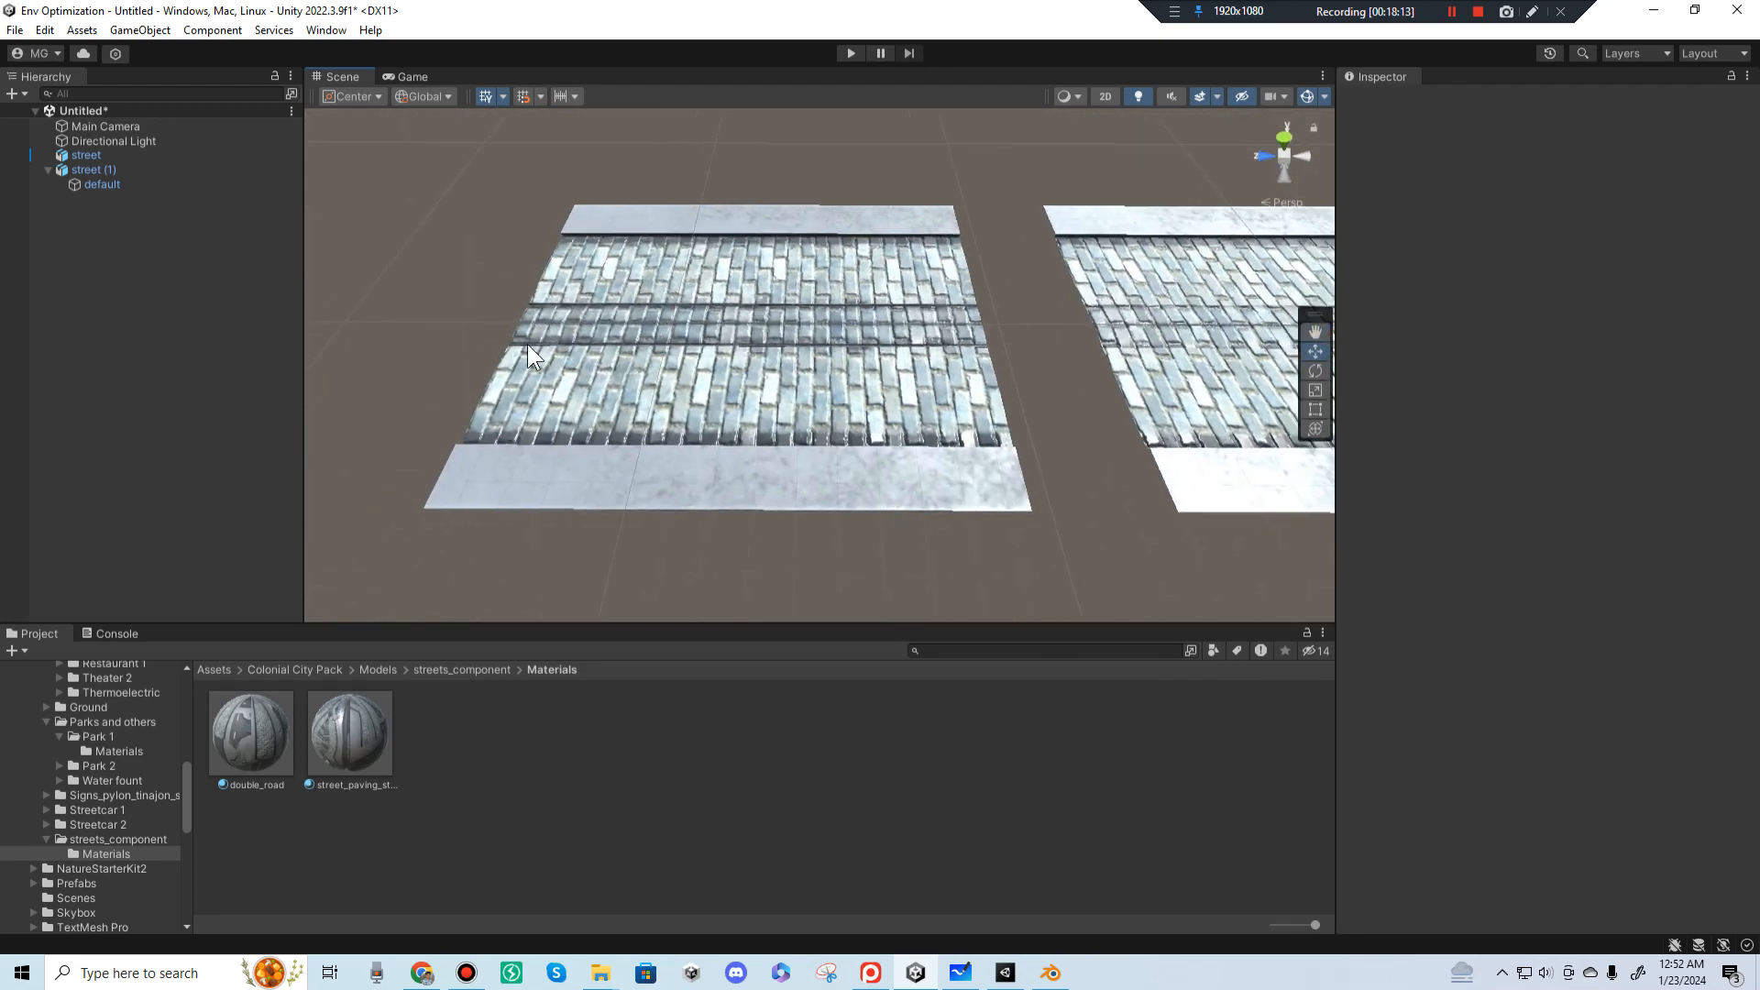
pyautogui.moveTo(1072, 314); pyautogui.dragTo(557, 328, button='middle')
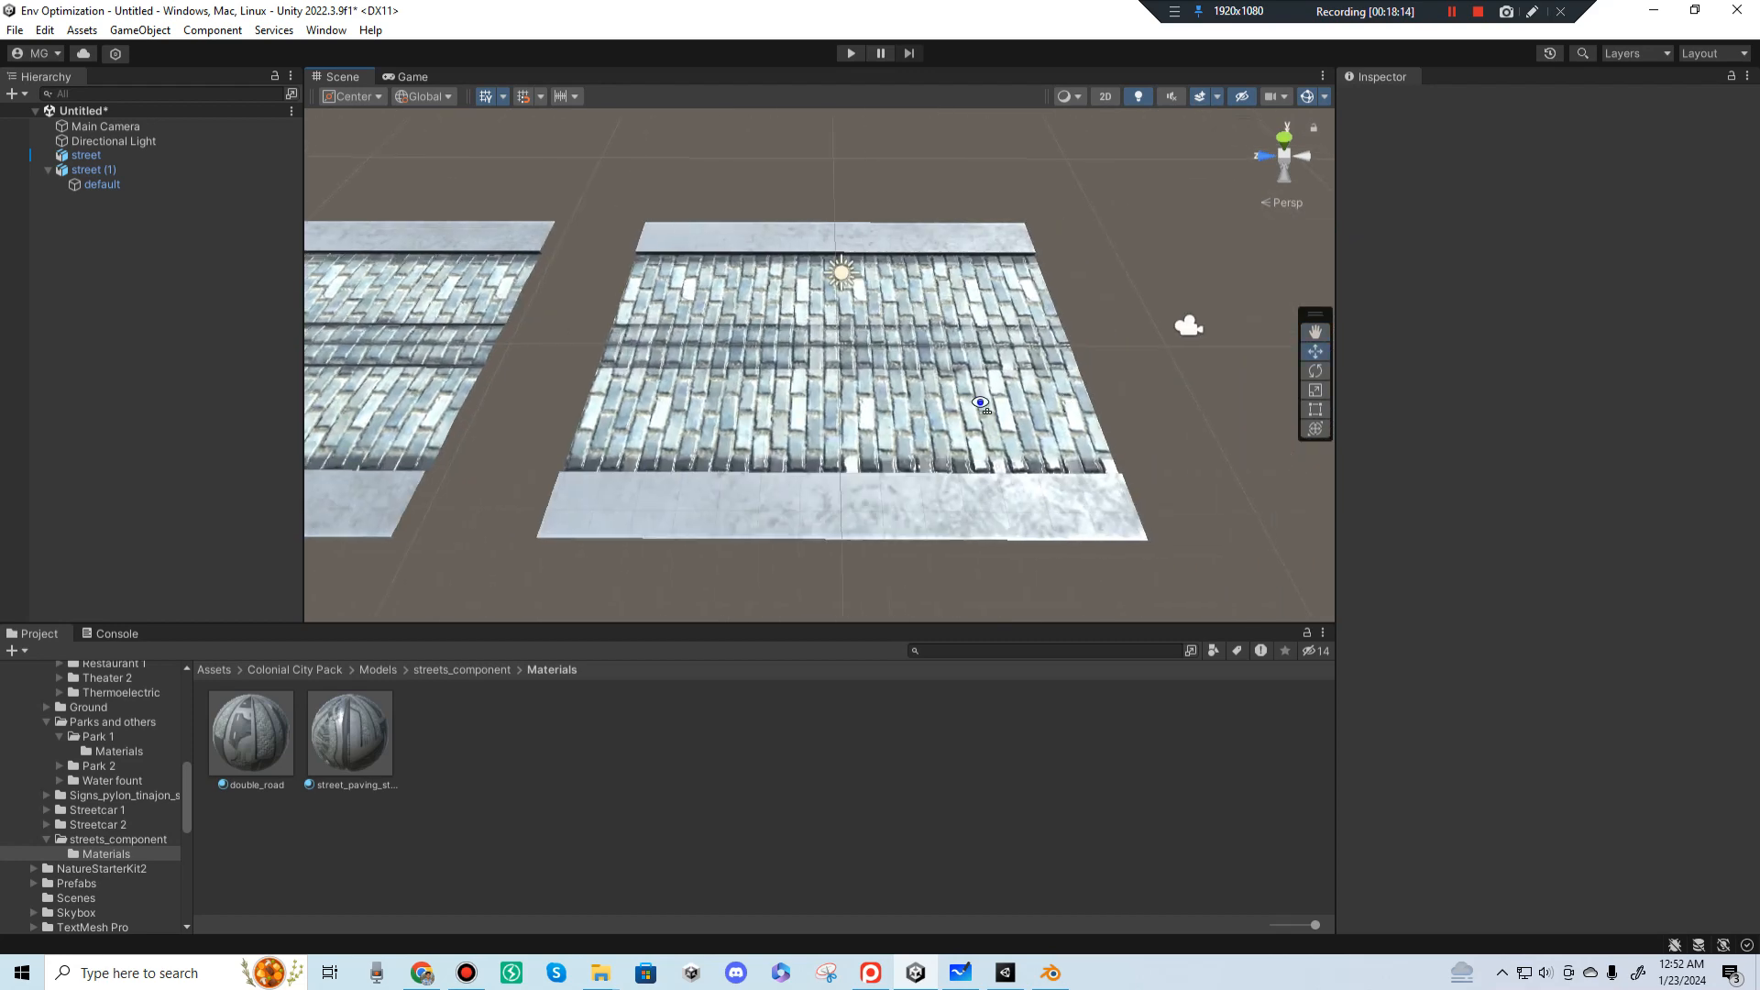
# Step: Examine the simplified street's paving and central track grooves up close from several angles
pyautogui.keyDown('alt'); pyautogui.moveTo(971, 392); pyautogui.dragTo(688, 377); pyautogui.keyUp('alt')
pyautogui.moveTo(872, 345); pyautogui.dragTo(752, 206, button='middle')
pyautogui.keyDown('alt'); pyautogui.moveTo(1044, 419); pyautogui.dragTo(843, 458); pyautogui.keyUp('alt')
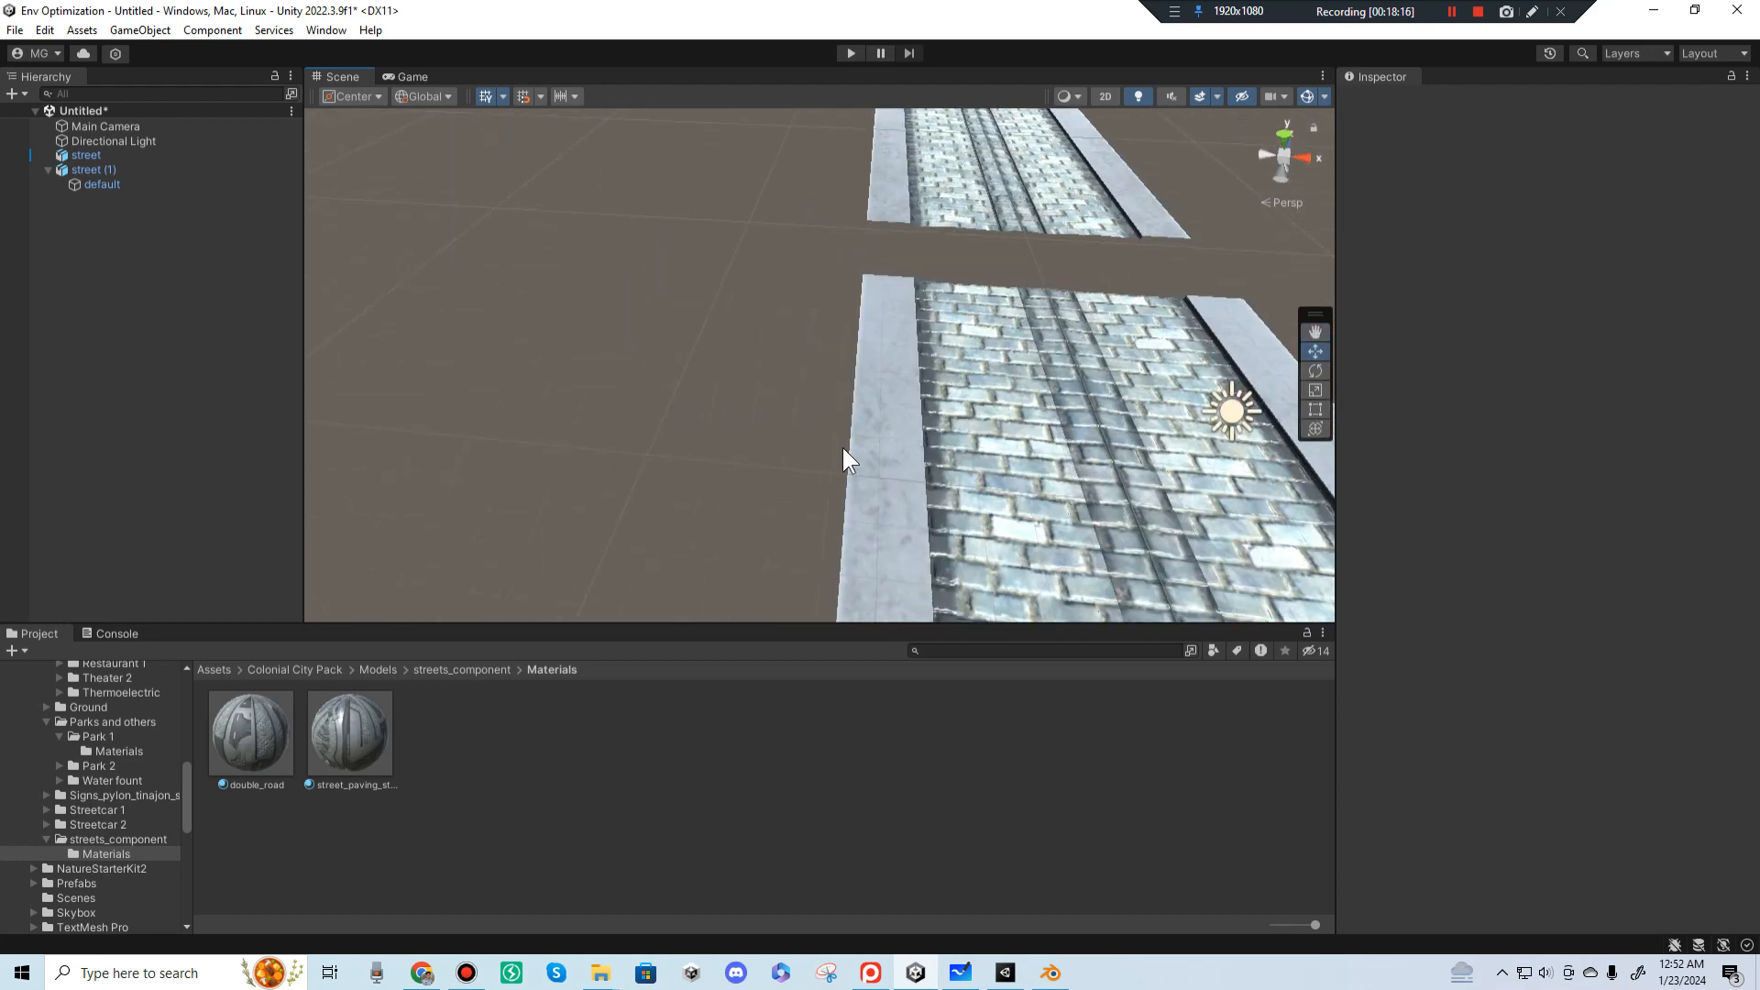
pyautogui.moveTo(908, 449); pyautogui.dragTo(1008, 467, button='right')
pyautogui.scroll(-2, 1004, 472)
pyautogui.moveTo(981, 527); pyautogui.dragTo(834, 375, button='middle')
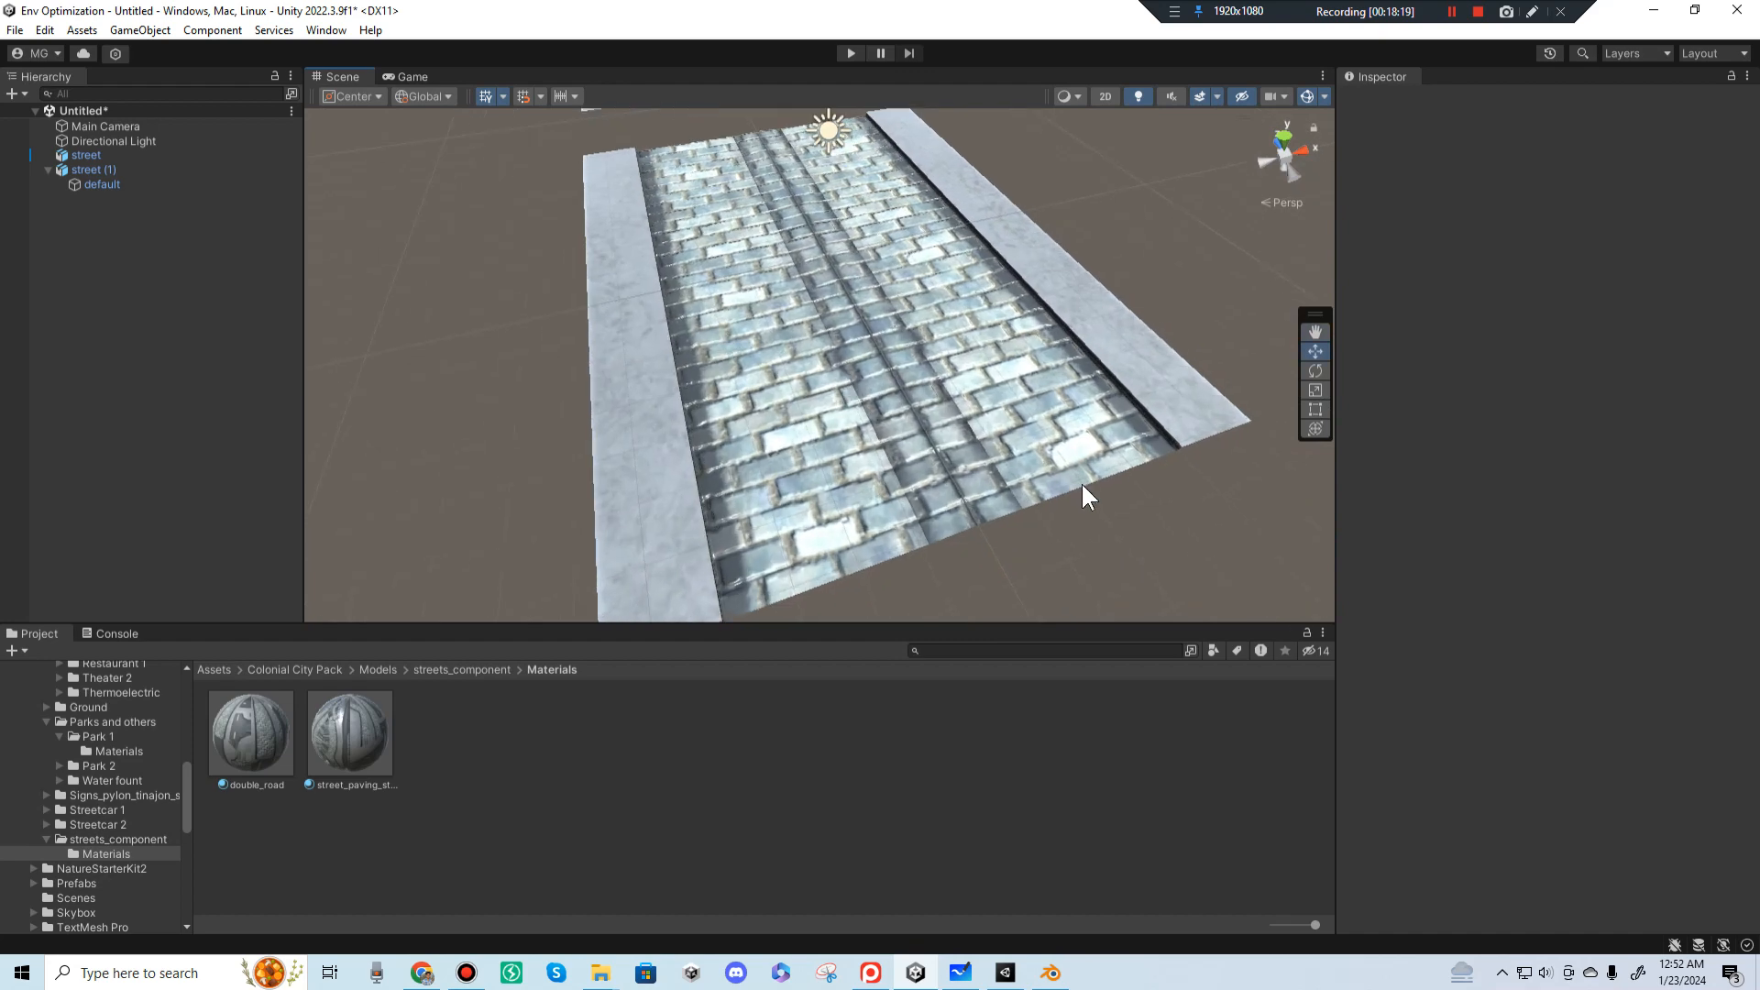
pyautogui.scroll(2, 1082, 486)
pyautogui.moveTo(1061, 486); pyautogui.dragTo(843, 536, button='right')
pyautogui.scroll(-3, 938, 239)
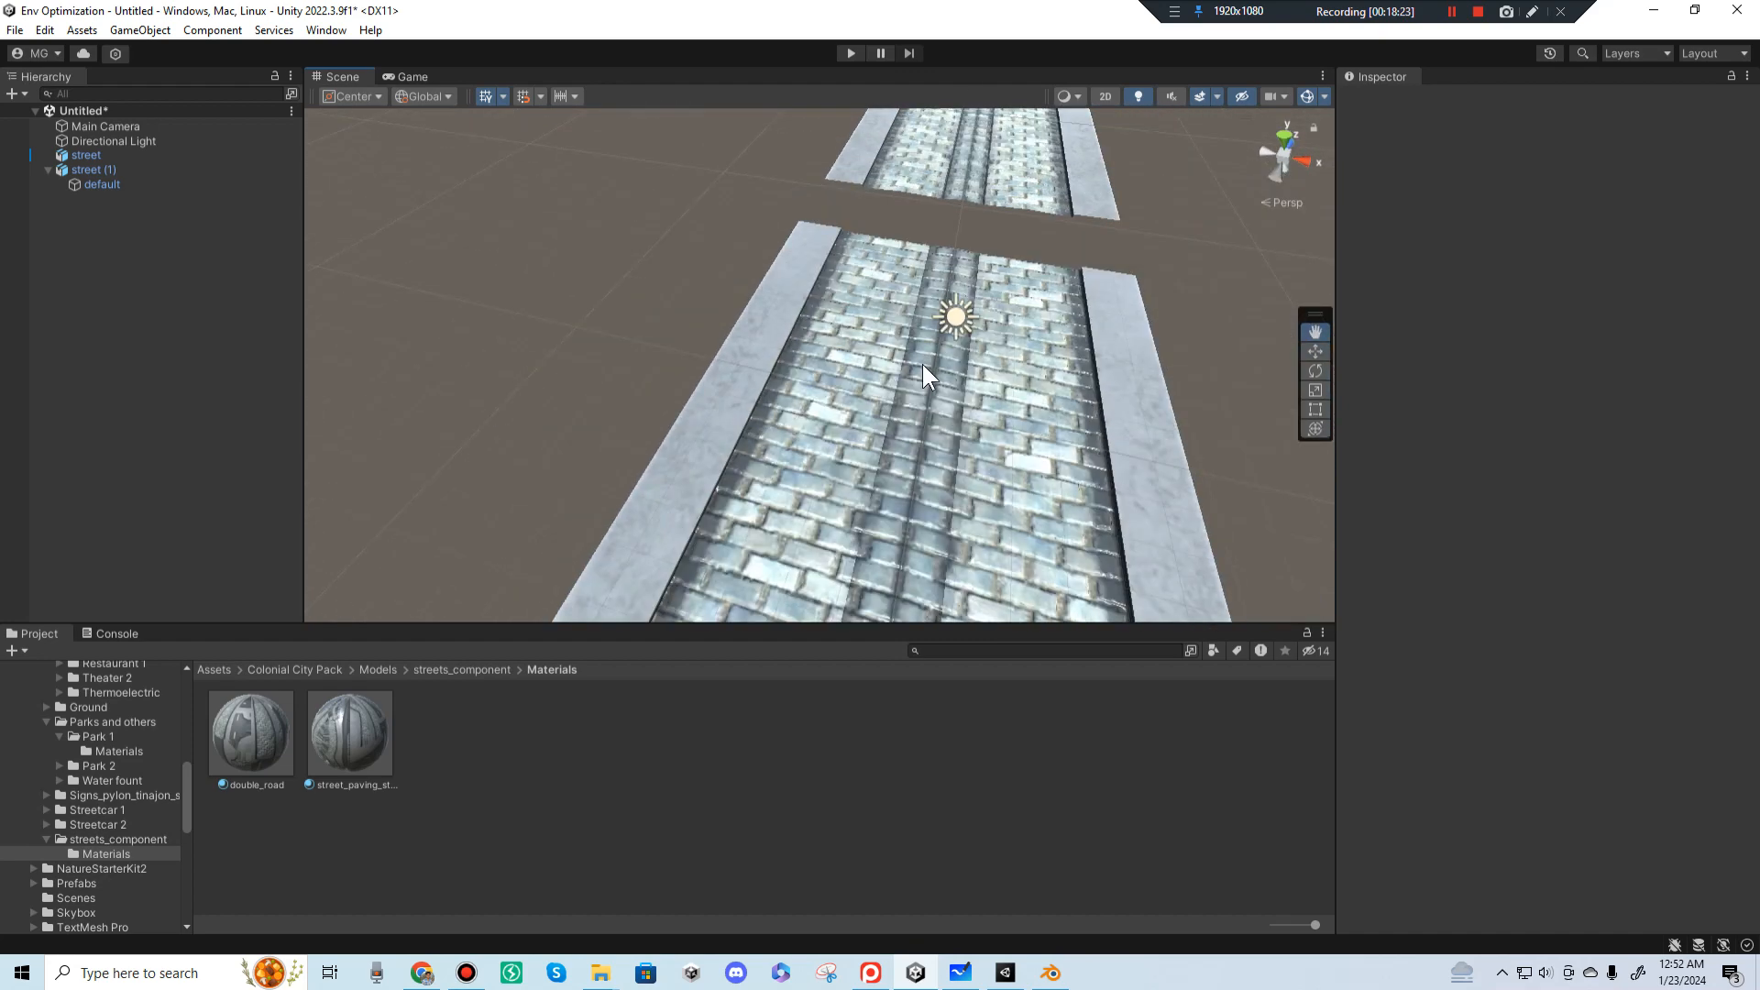
pyautogui.scroll(-2, 845, 594)
pyautogui.moveTo(979, 321); pyautogui.dragTo(978, 192, button='middle')
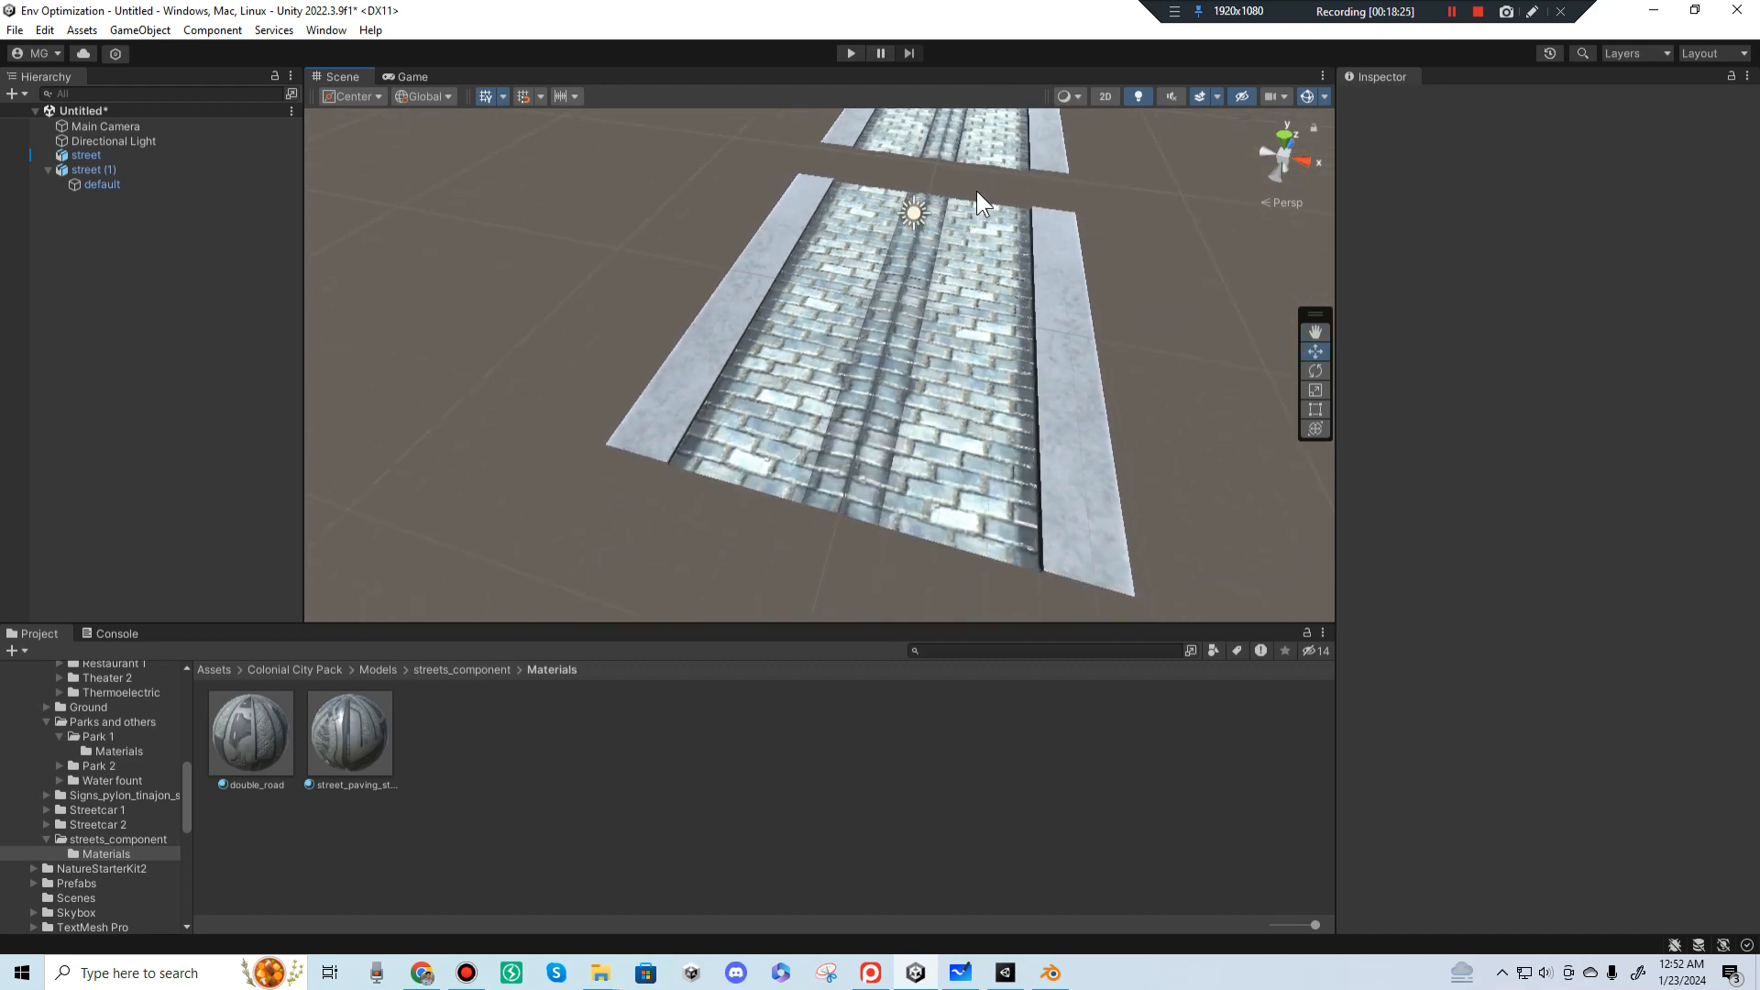
# Step: Switch to Blender and add a plane mesh at the centre of the simplified street
pyautogui.click(1050, 973)
pyautogui.scroll(4, 1069, 486)
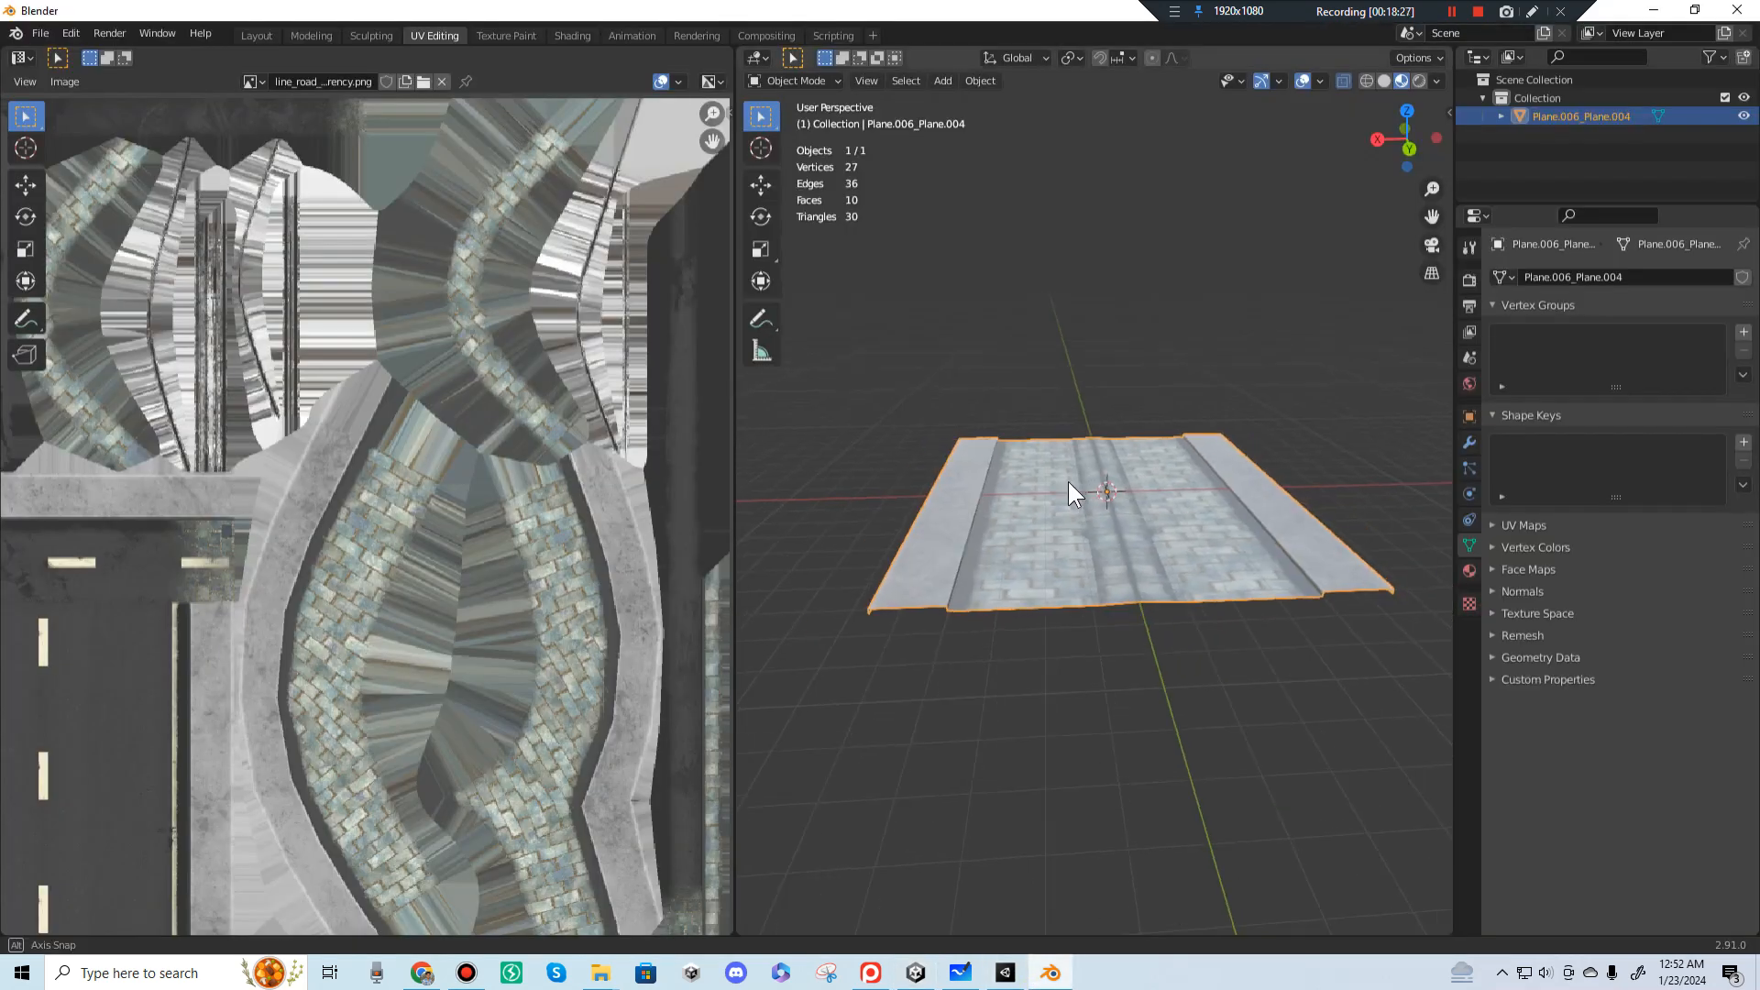
pyautogui.scroll(3, 1097, 535)
pyautogui.scroll(-3, 1091, 536)
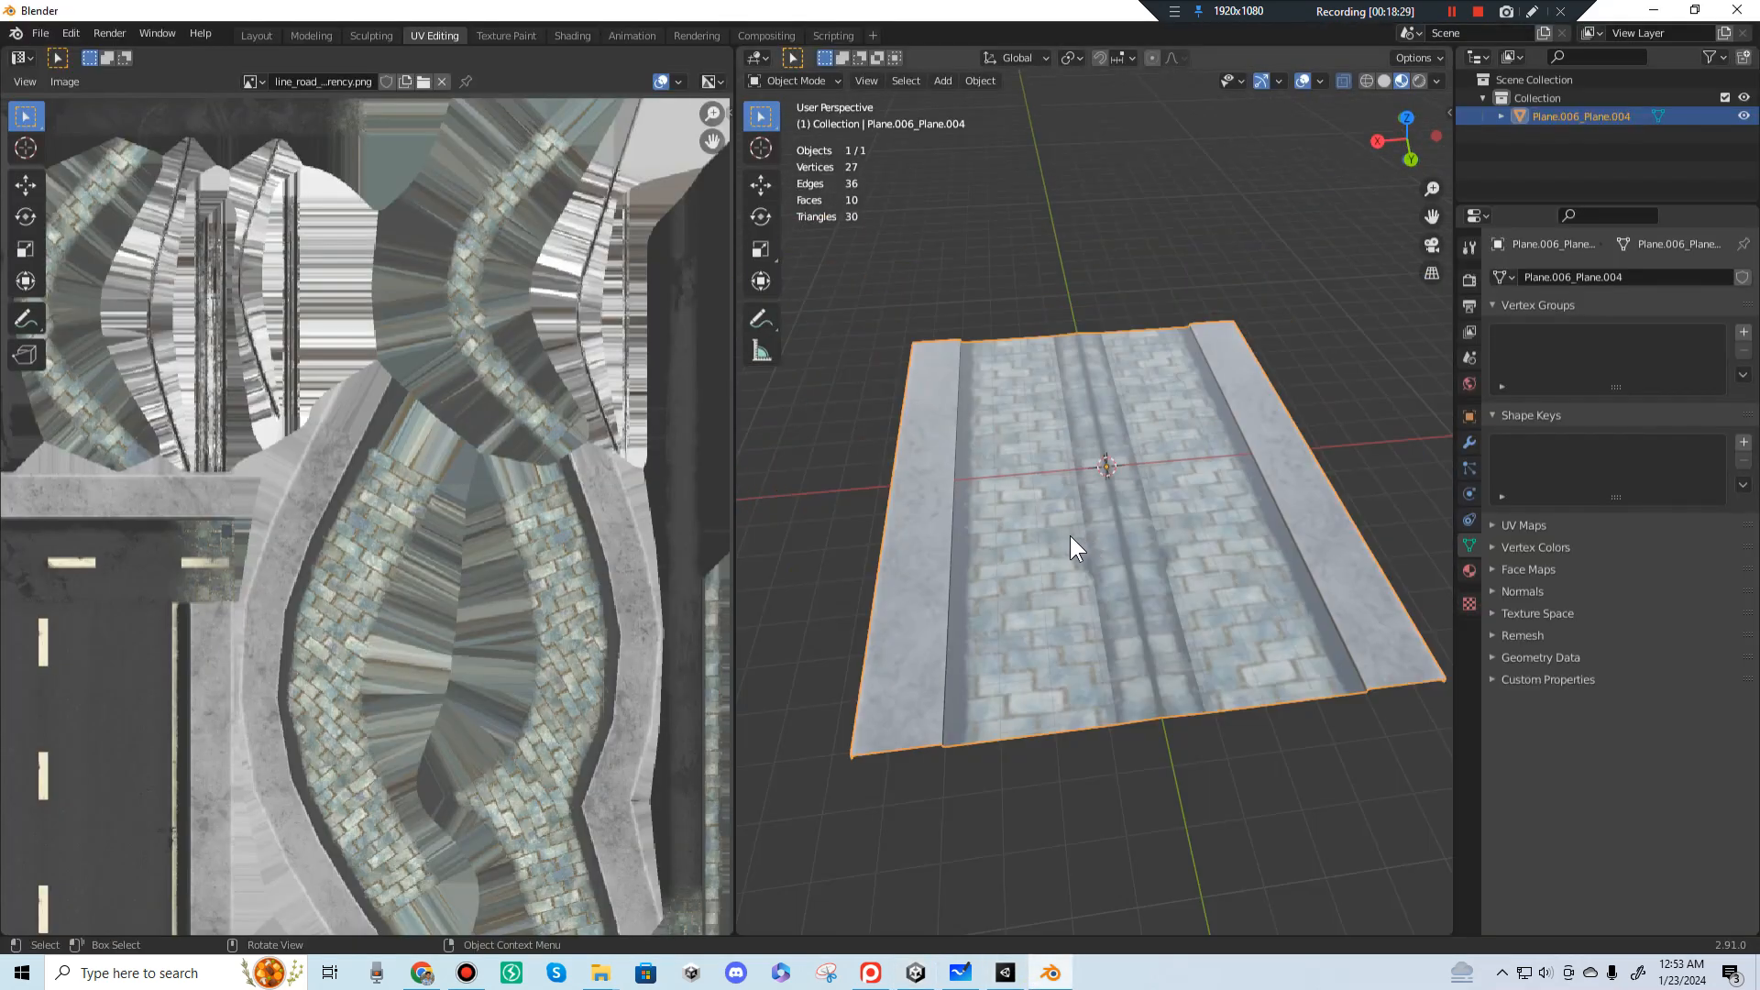
pyautogui.hotkey('shift', 'a')
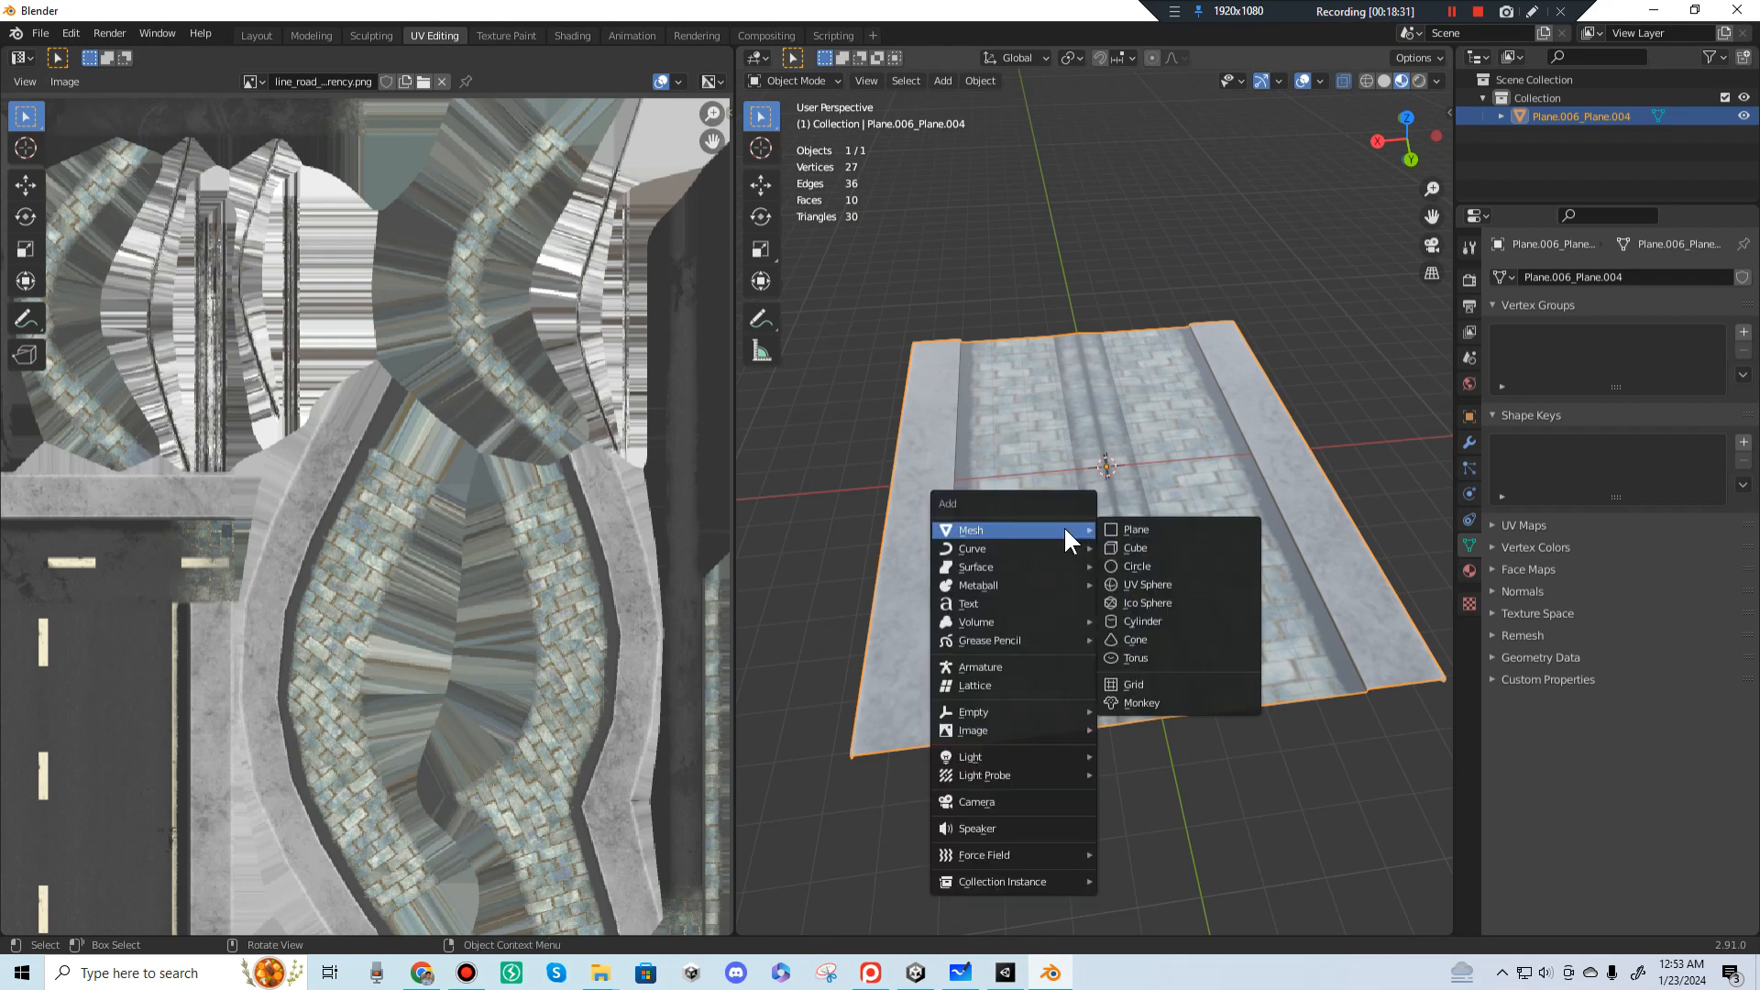
pyautogui.click(1154, 529)
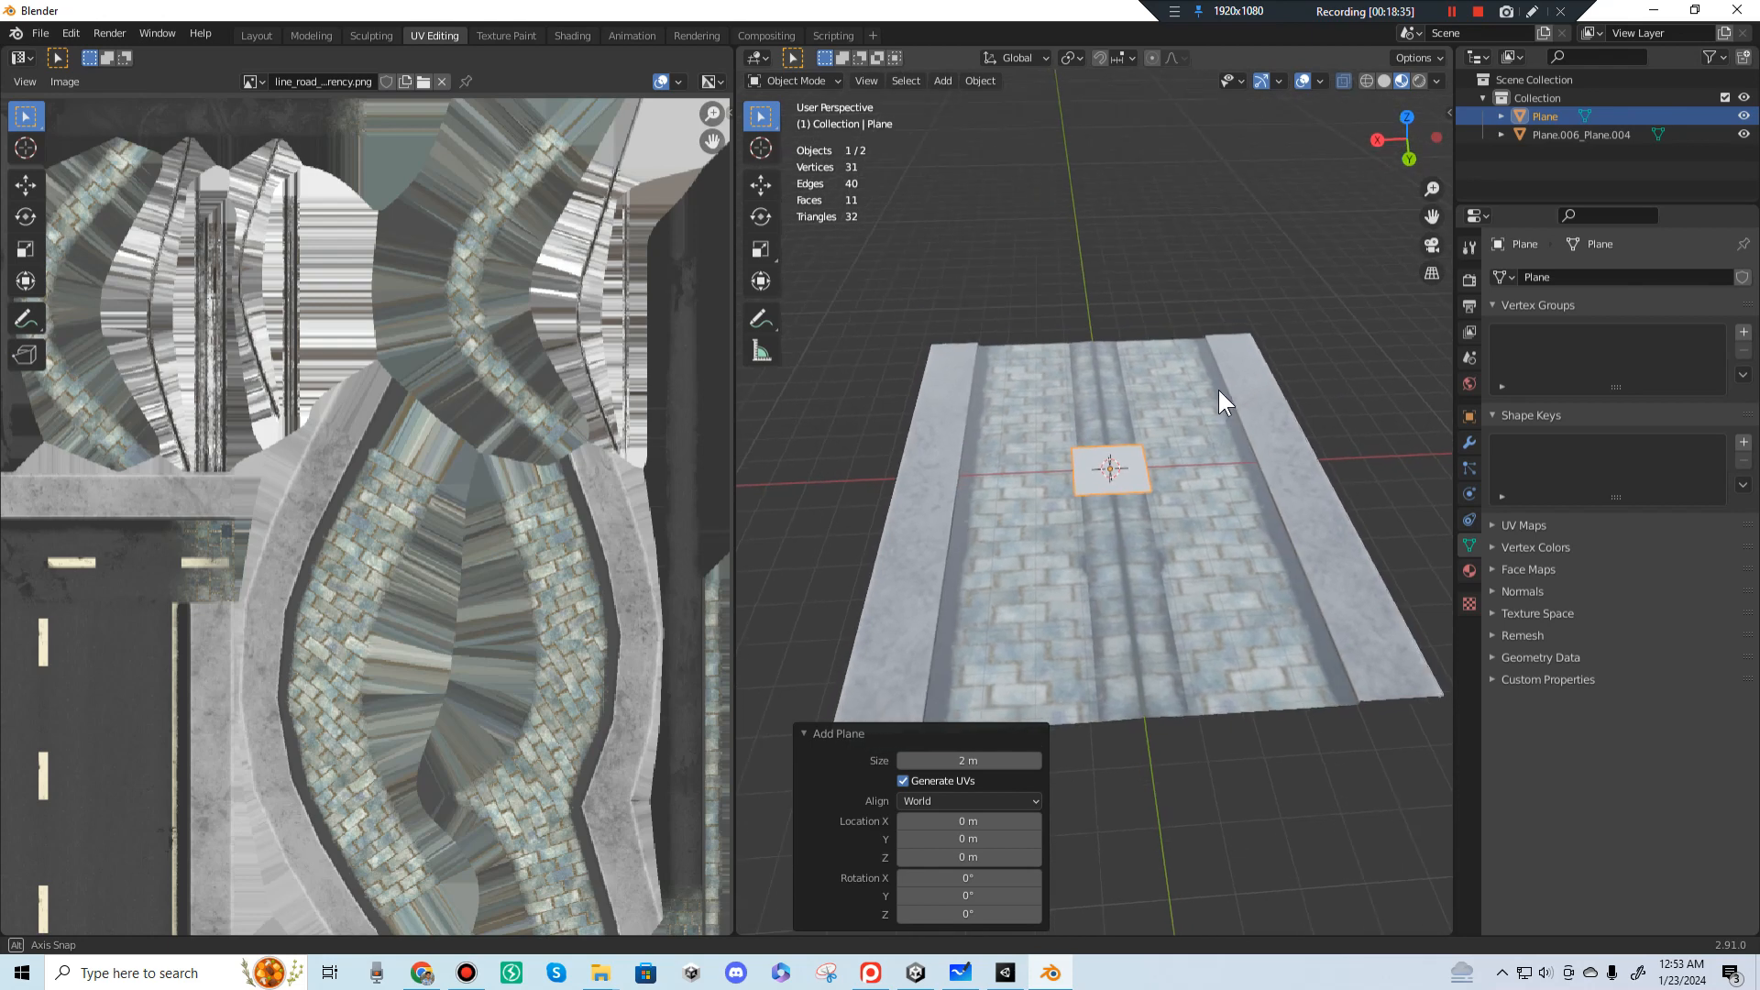
# Step: Scale the new plane down uniformly to about 0.188 in the top orthographic view
pyautogui.press('KP_7')
pyautogui.press('KP_7')
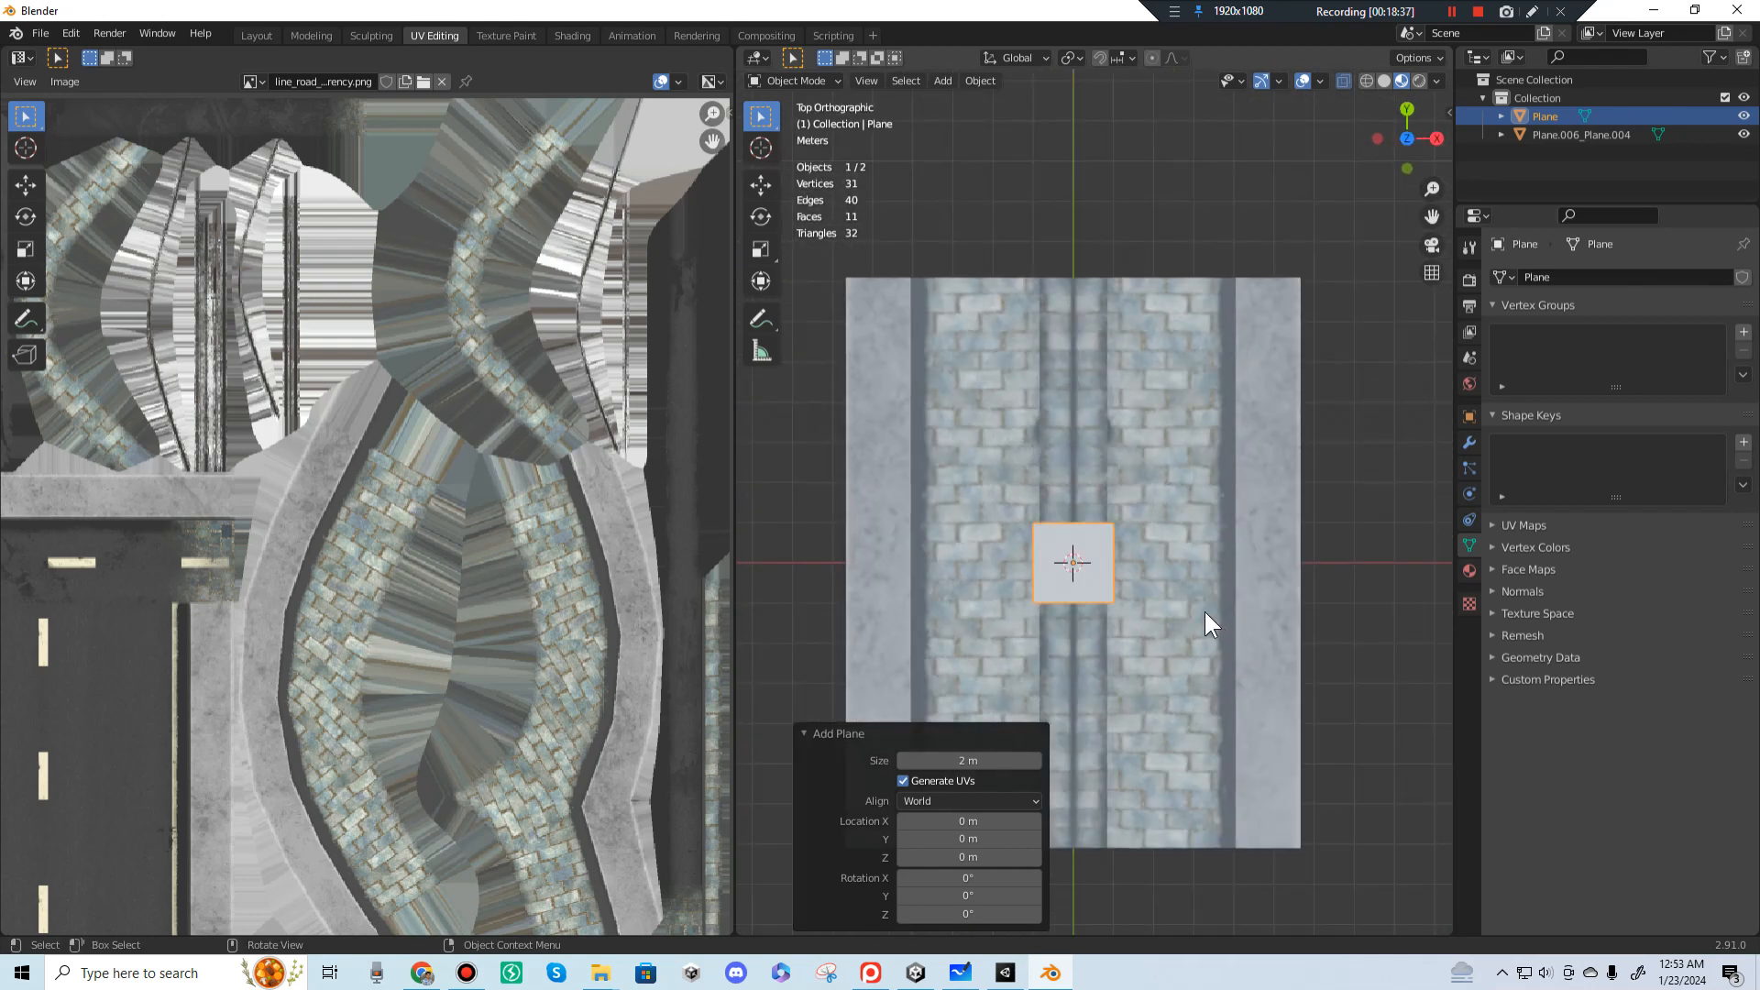
pyautogui.press('s')
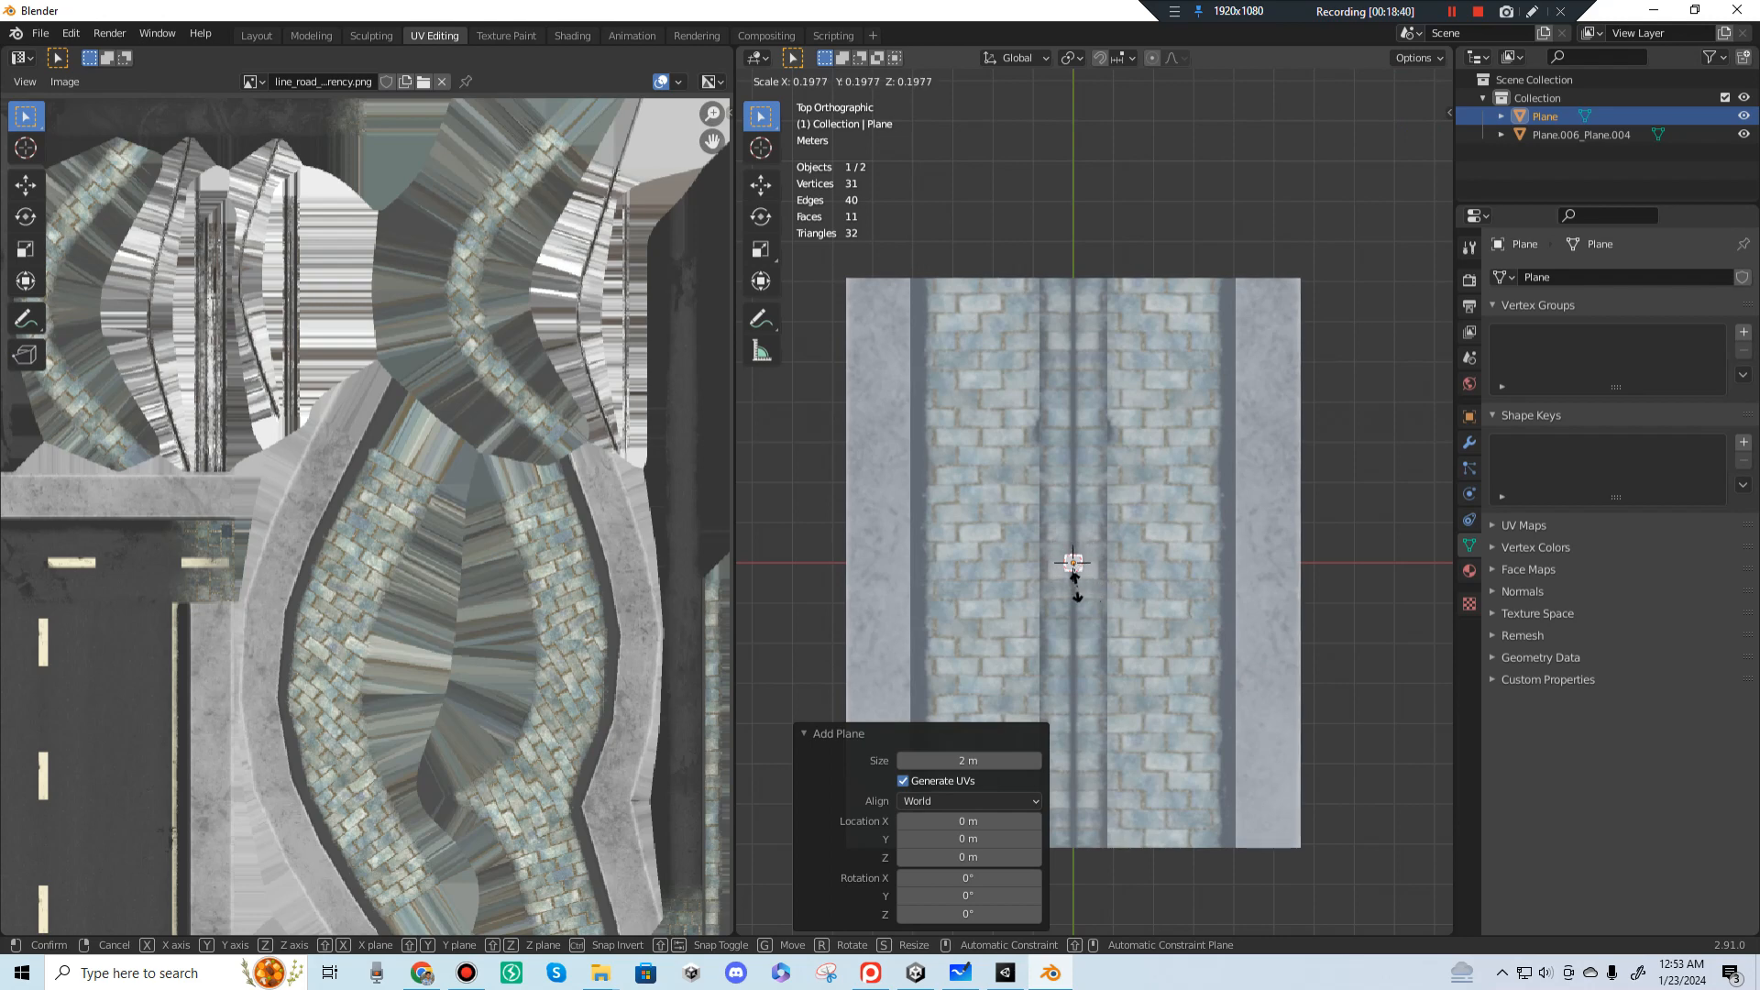
pyautogui.click(1078, 590)
# Step: Stretch the plane along Y by about 37.58 to span the street's length and narrow it along X to about 0.42
pyautogui.scroll(2, 1078, 590)
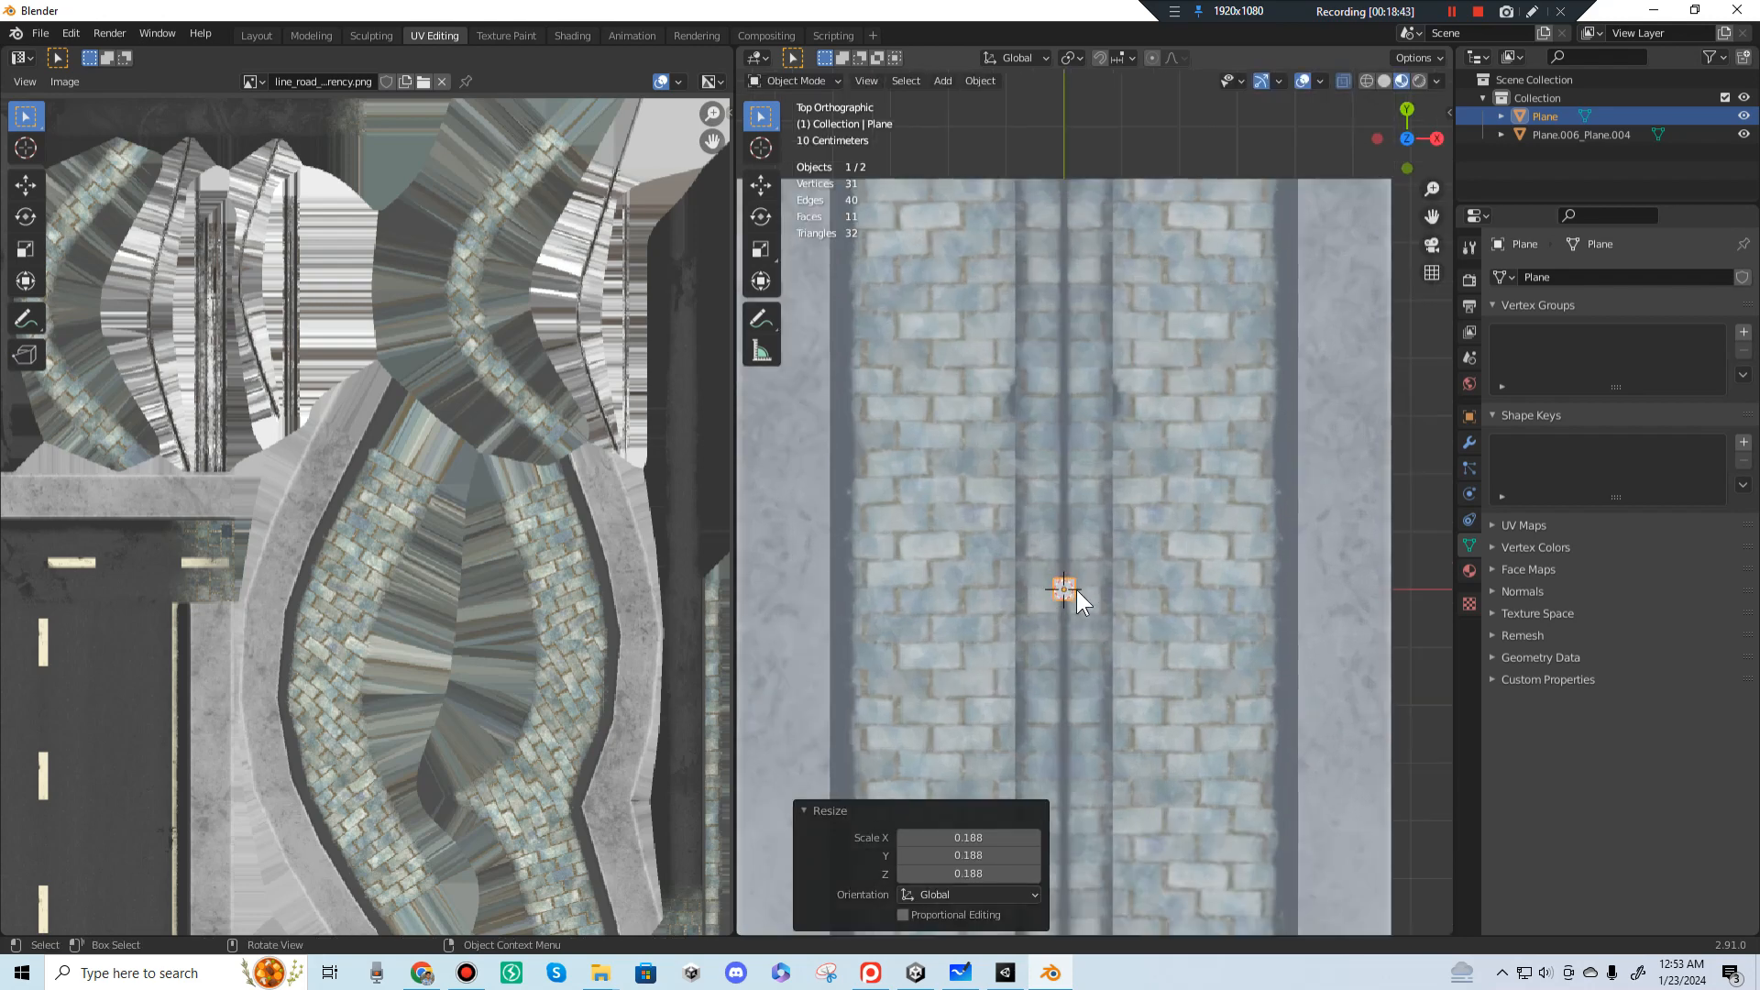
pyautogui.scroll(-2, 1076, 590)
pyautogui.press('s')
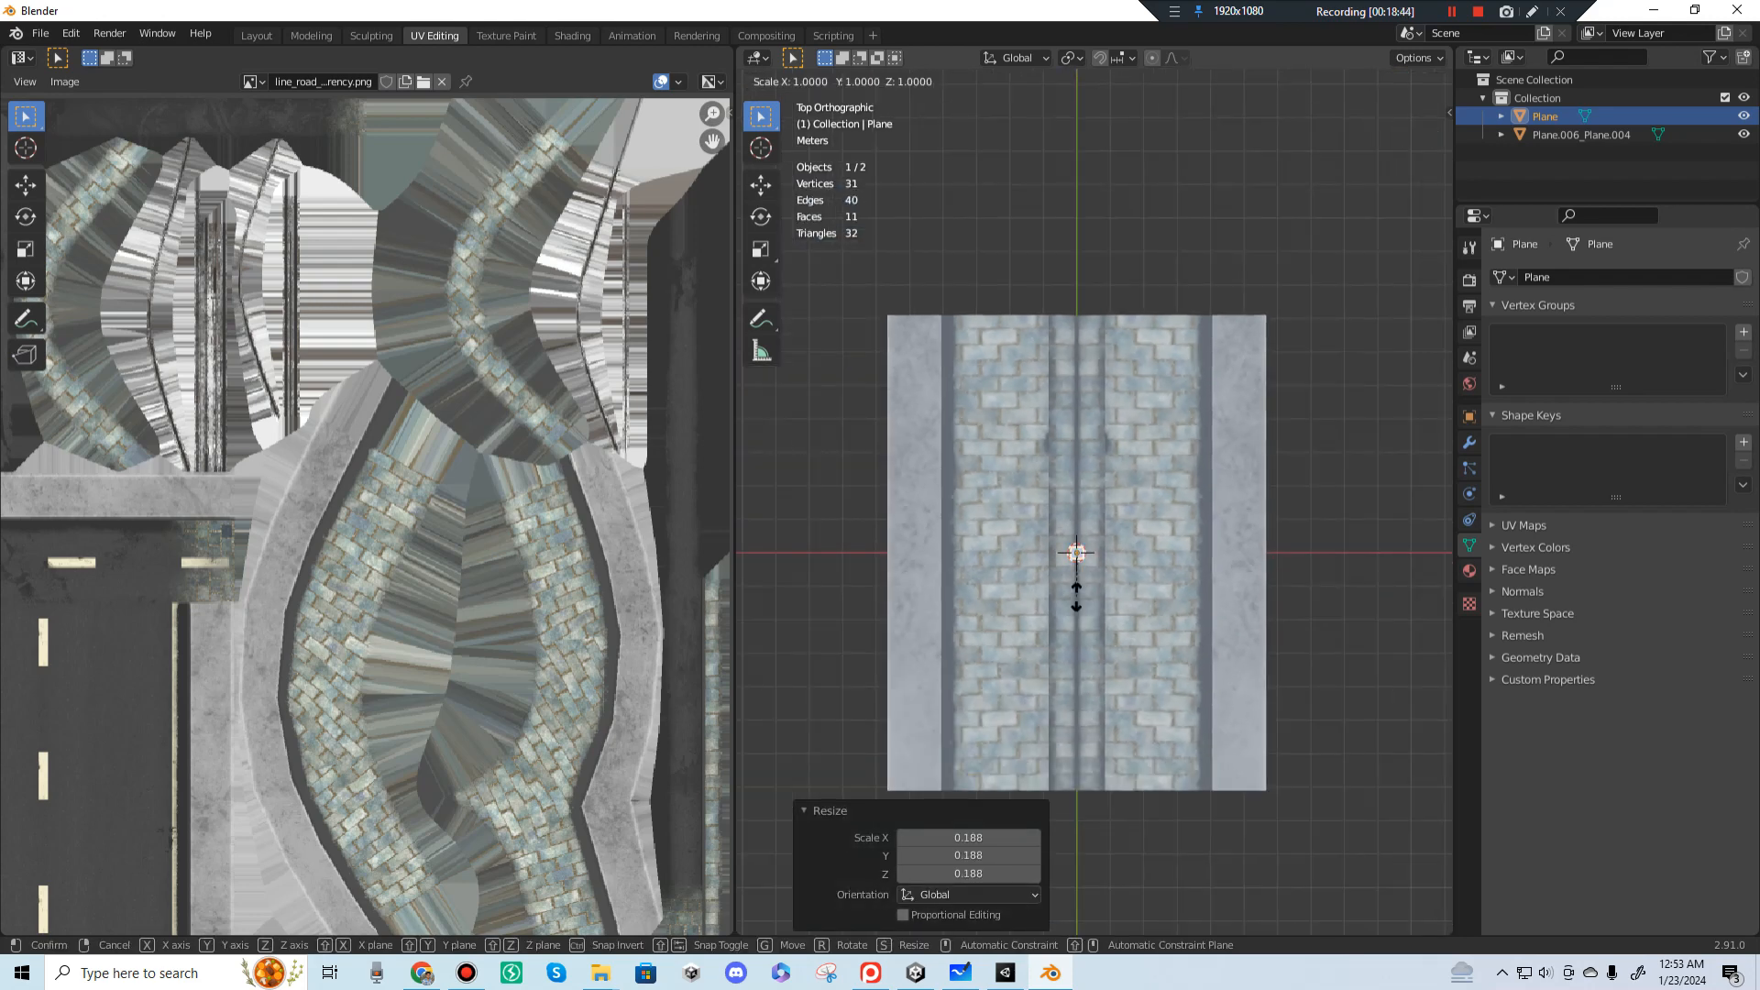
pyautogui.press('y')
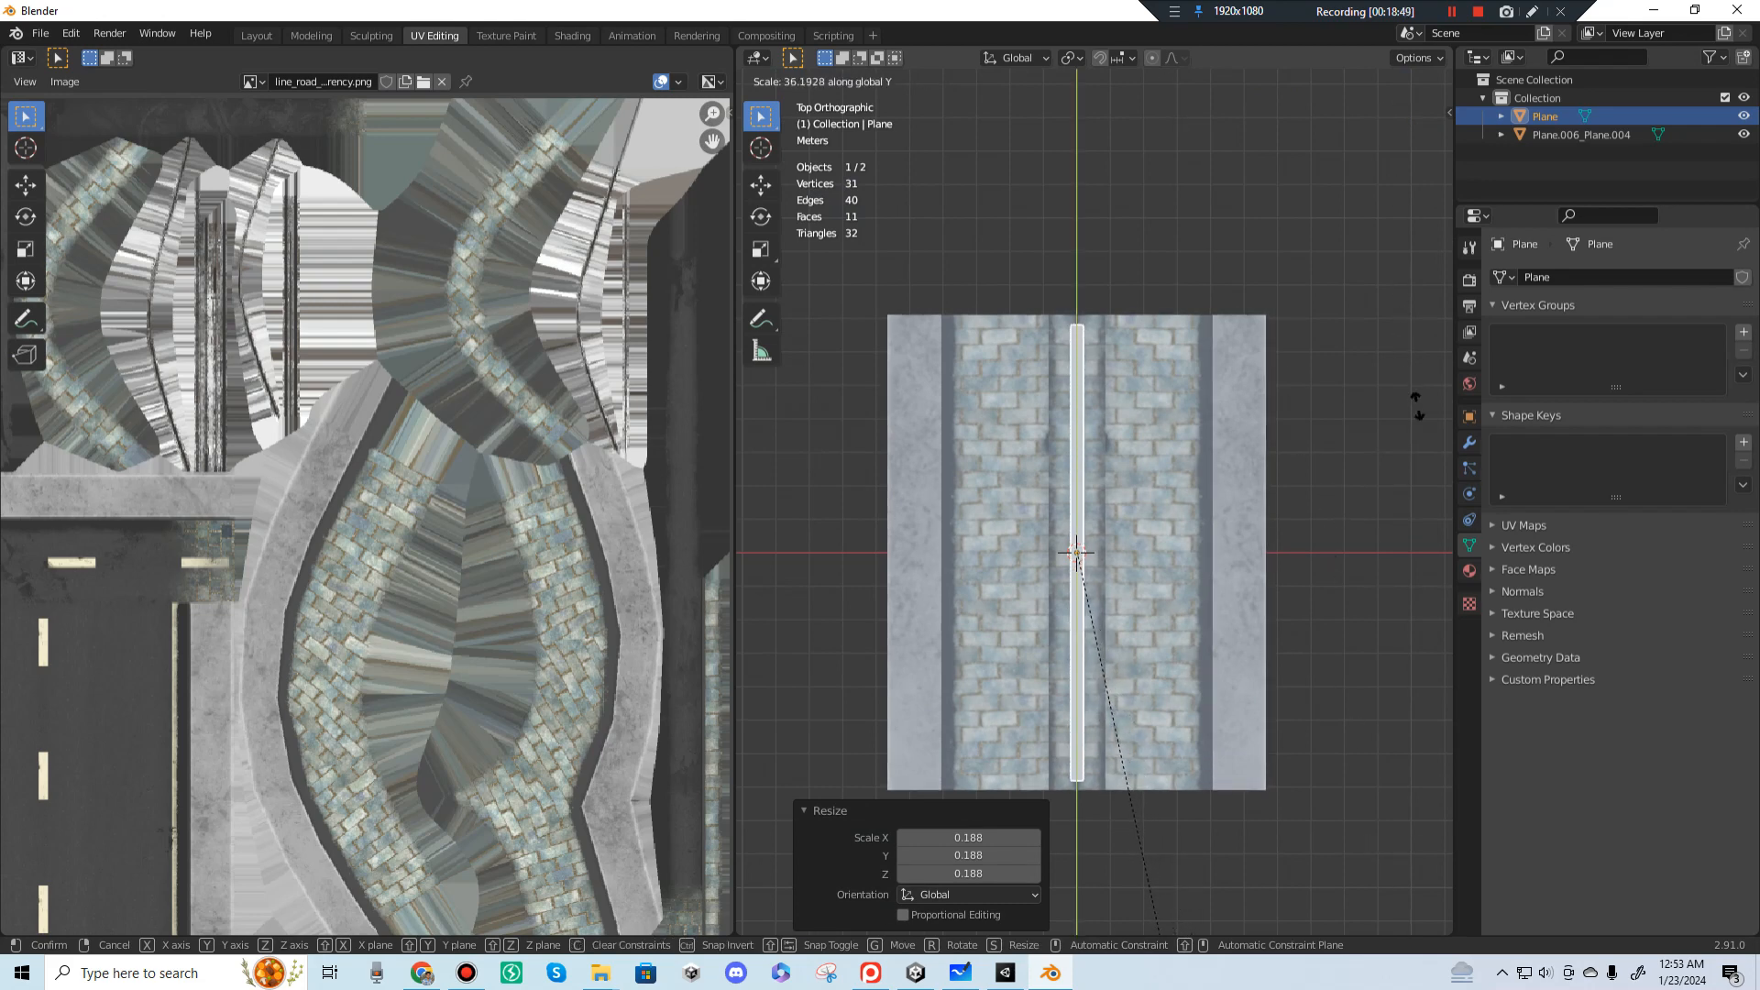
pyautogui.click(1417, 465)
pyautogui.press('s')
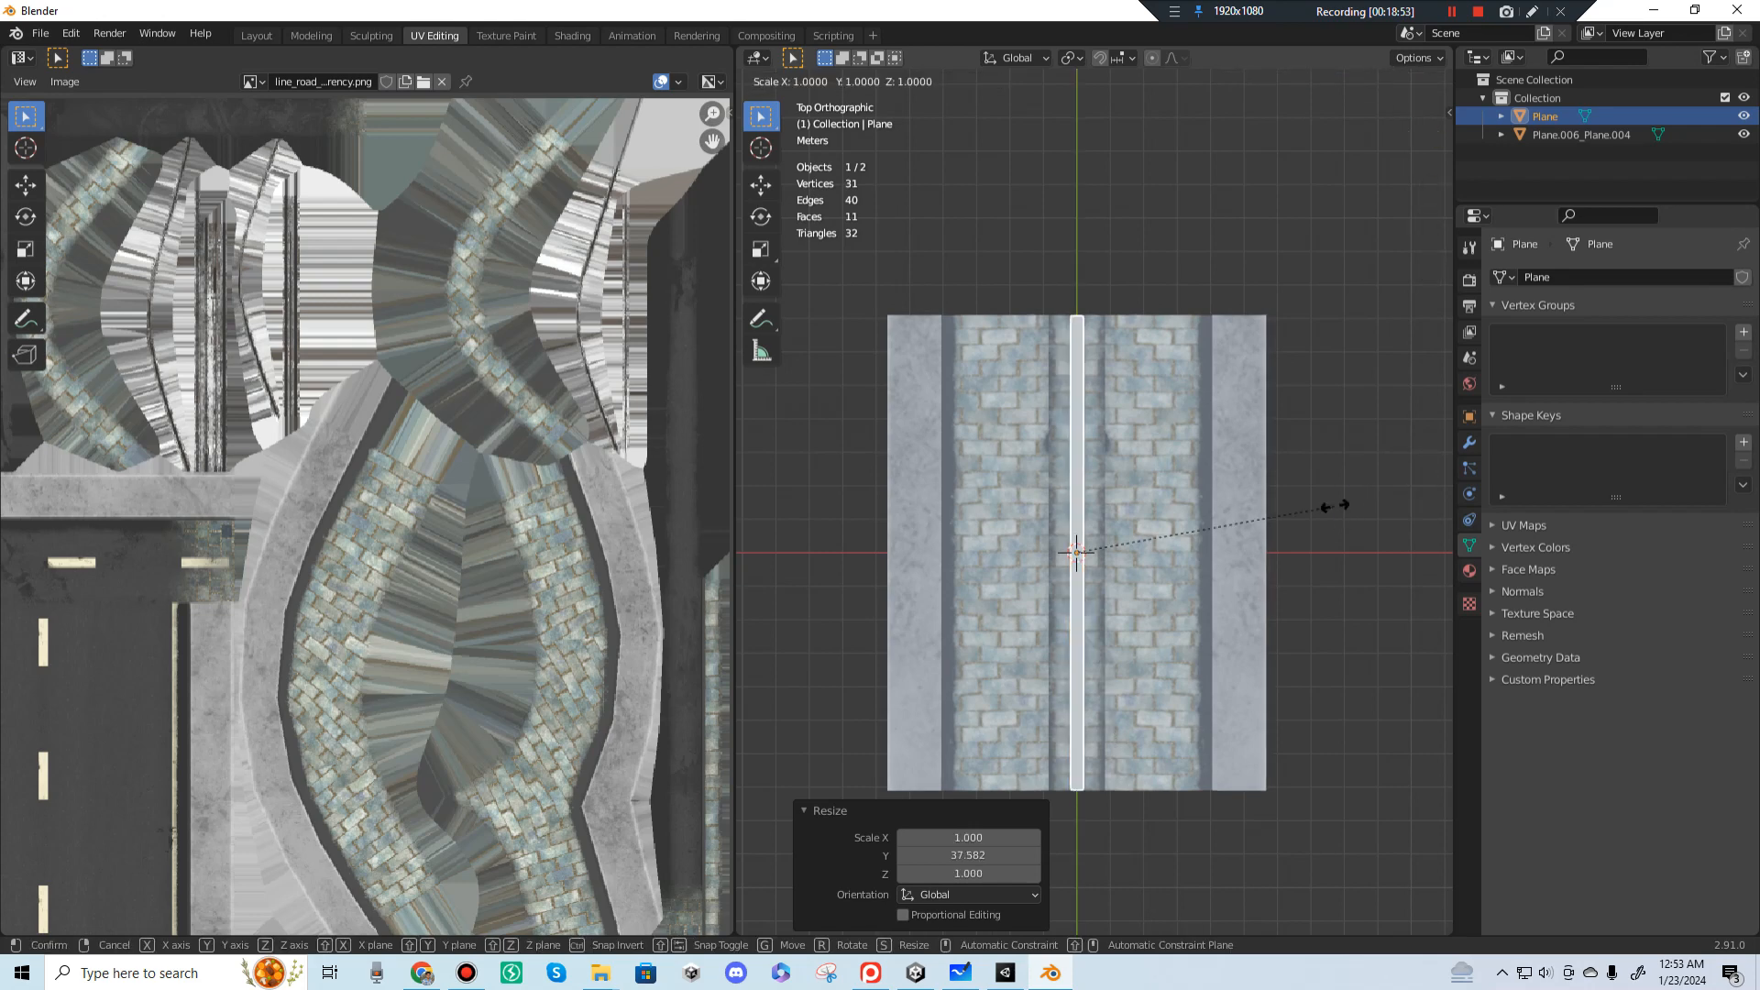
pyautogui.press('x')
pyautogui.click(1186, 537)
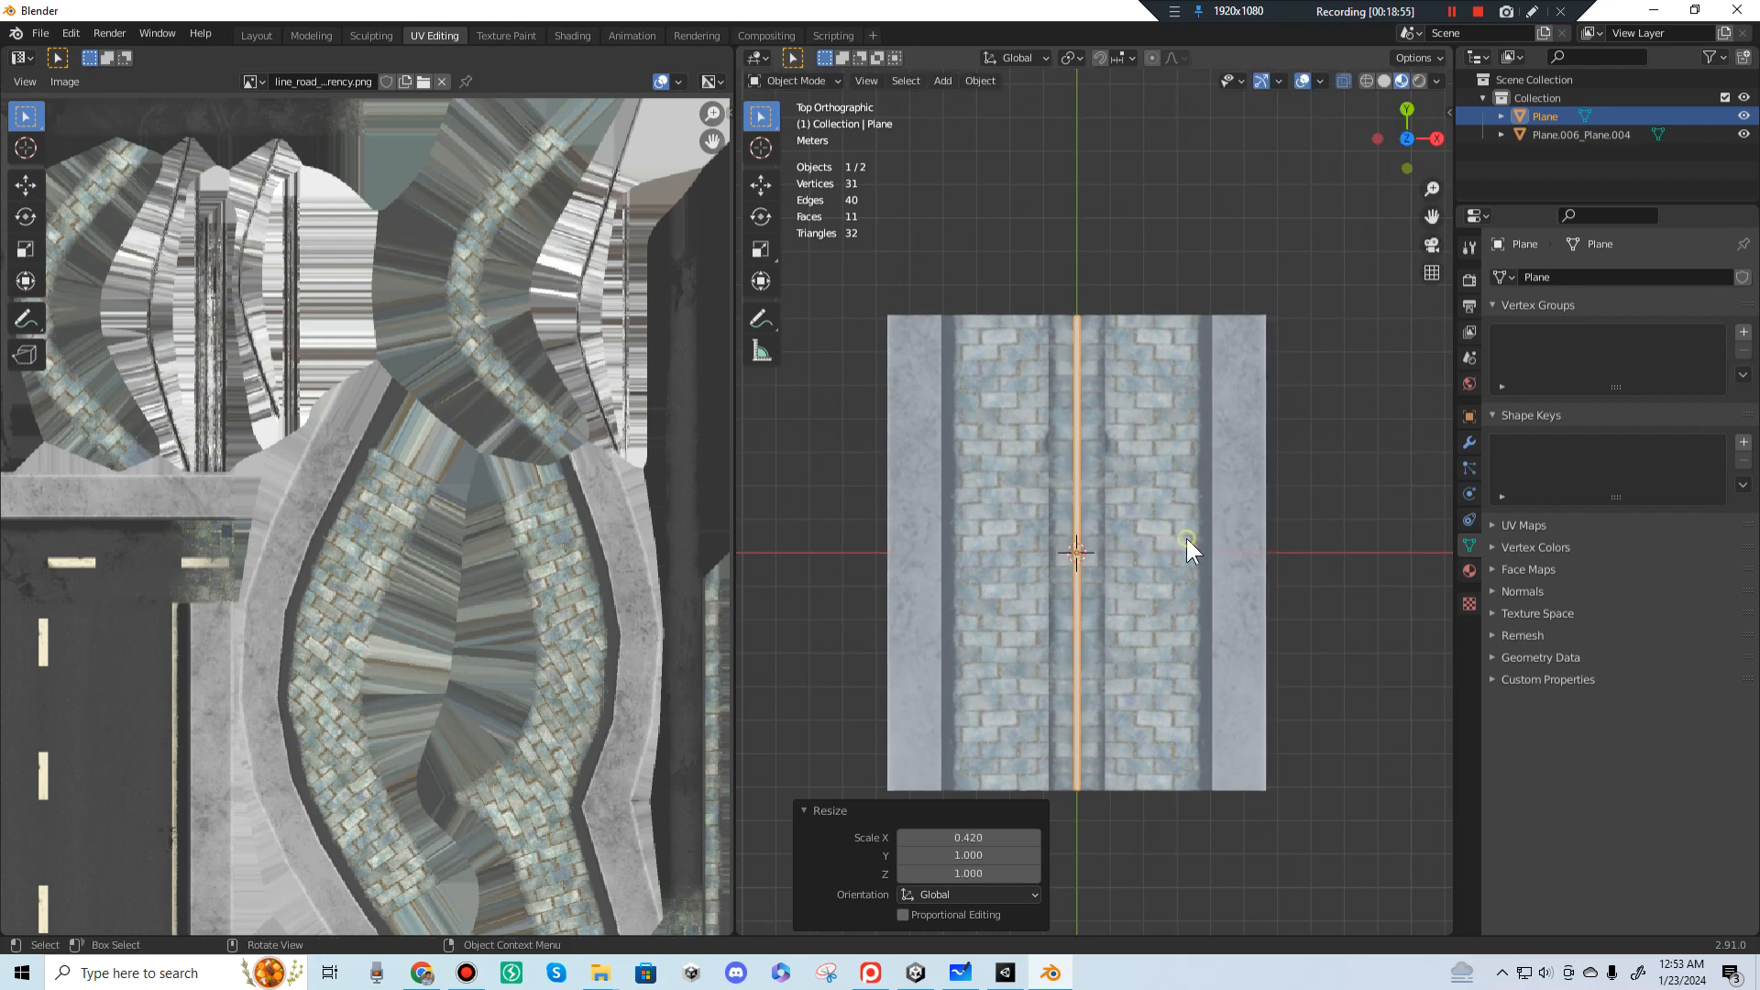
# Step: Move the narrow strip about -0.777 m along X onto the left edge of the street's central track
pyautogui.scroll(1, 1064, 568)
pyautogui.keyDown('shift'); pyautogui.moveTo(1093, 557); pyautogui.dragTo(1122, 472, button='middle'); pyautogui.keyUp('shift')
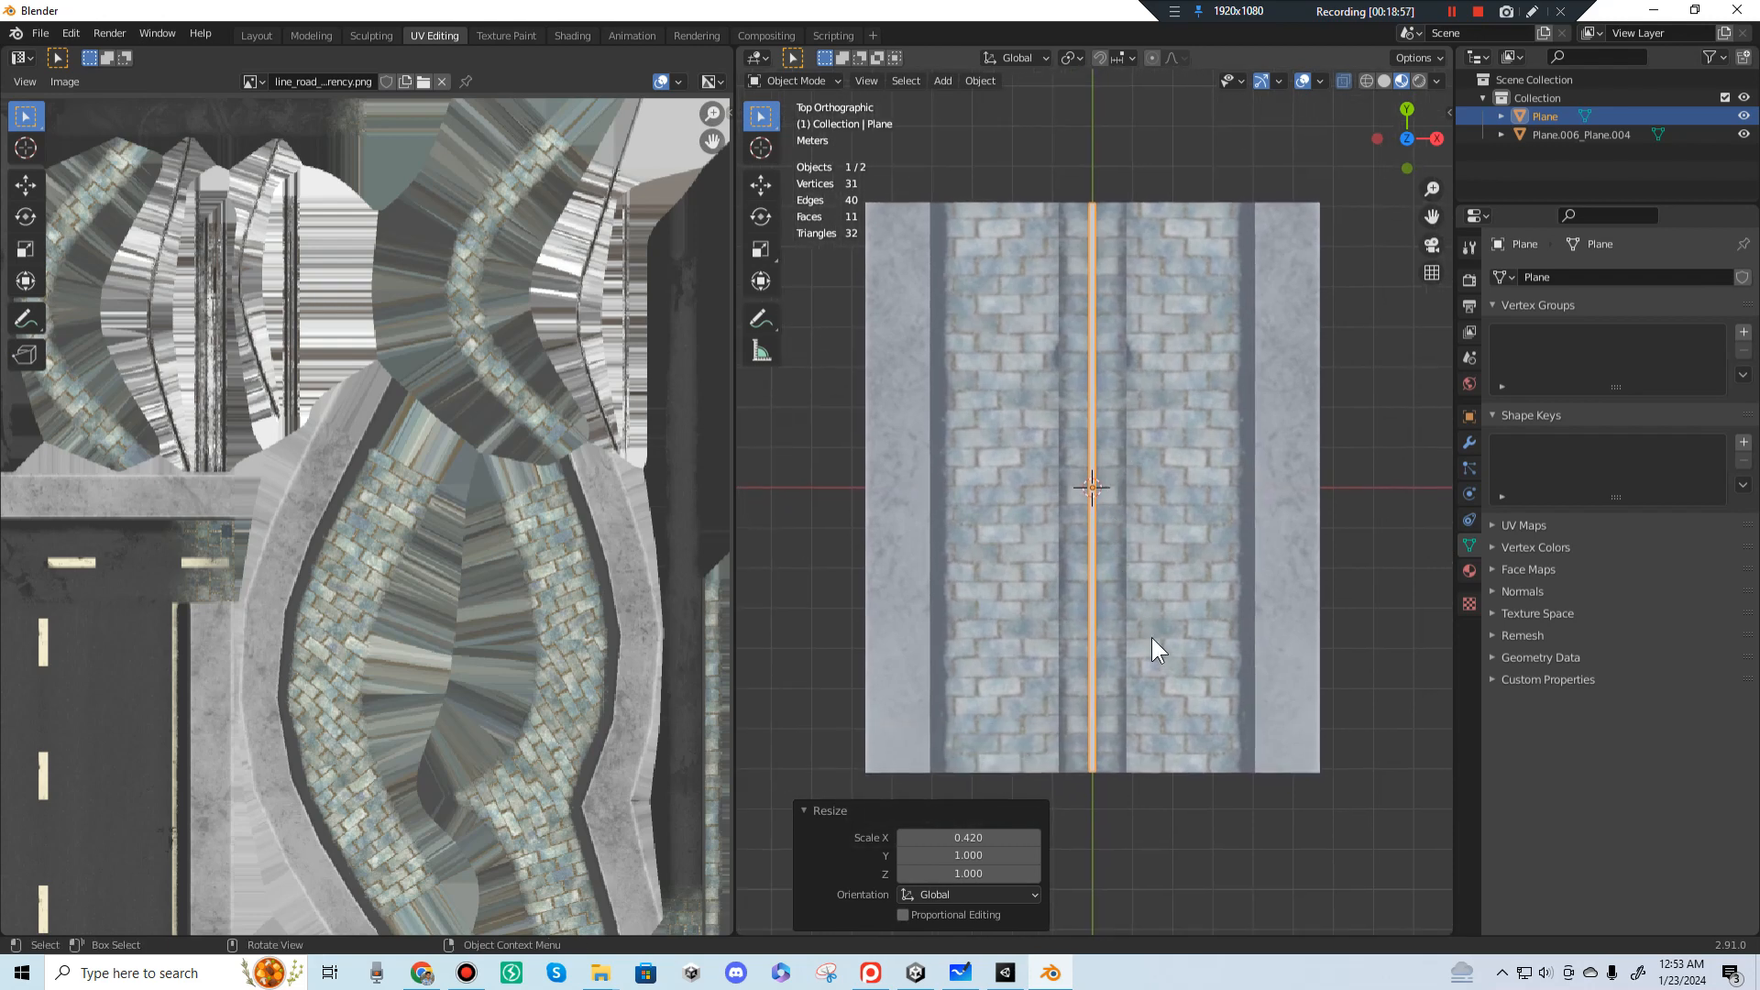
pyautogui.press('g')
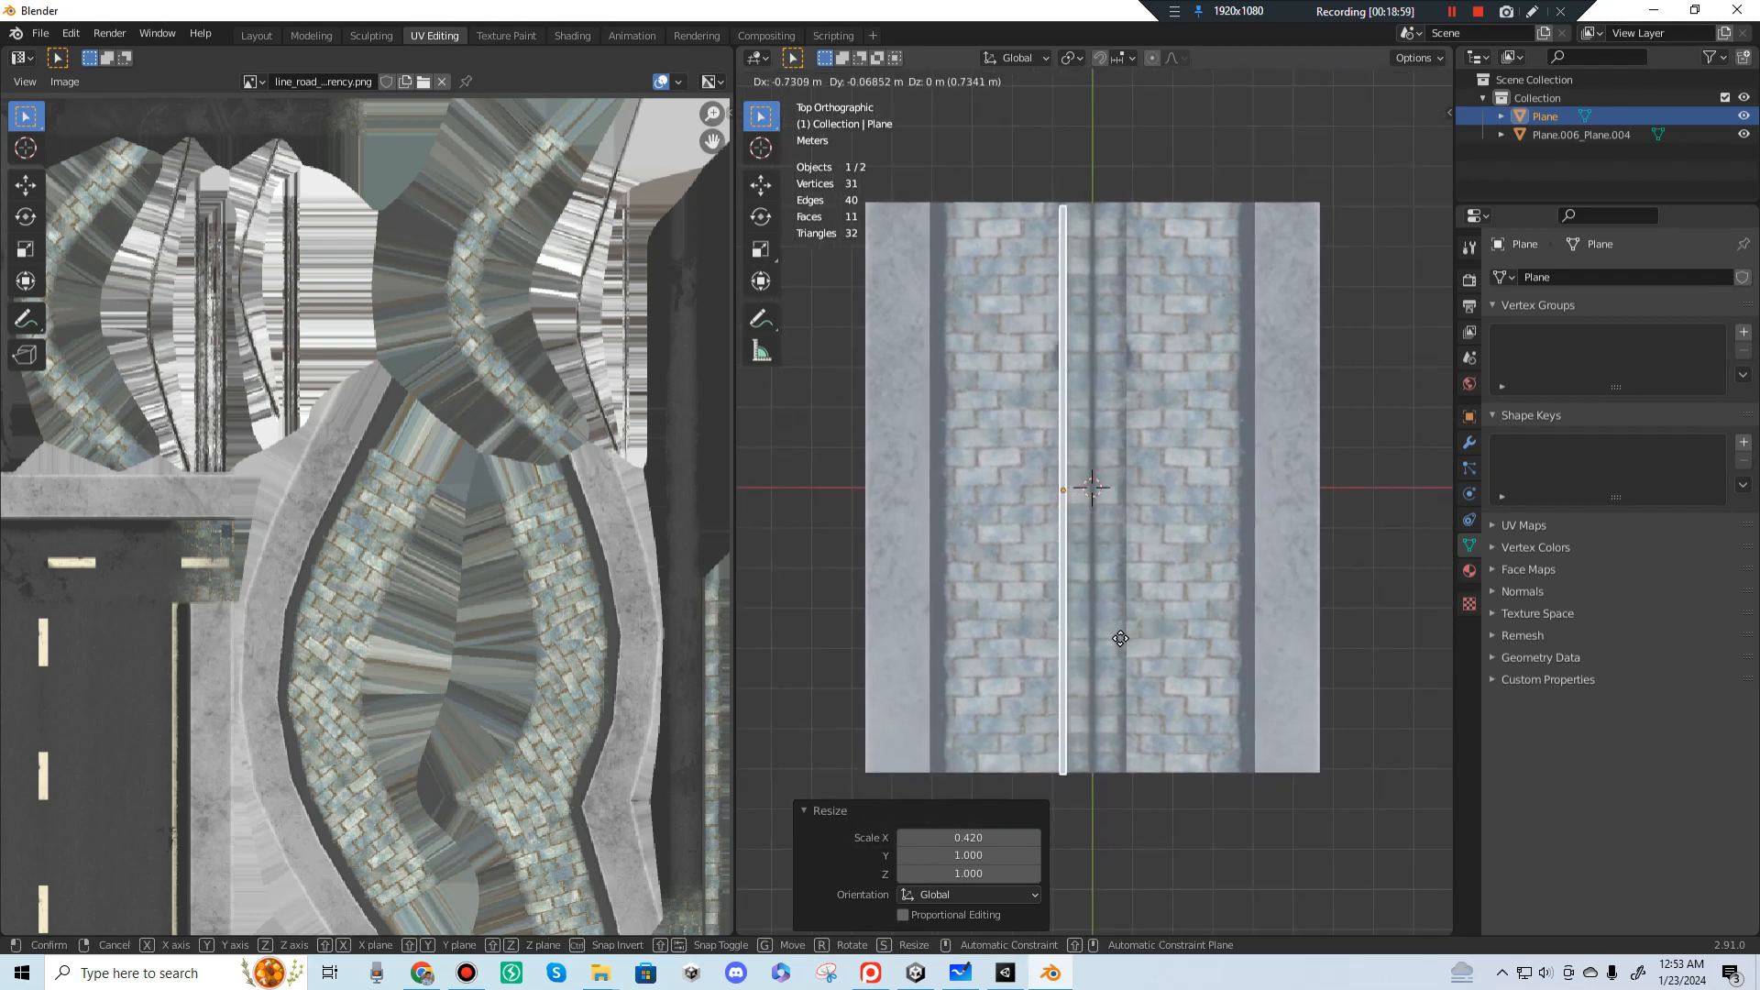
pyautogui.press('x')
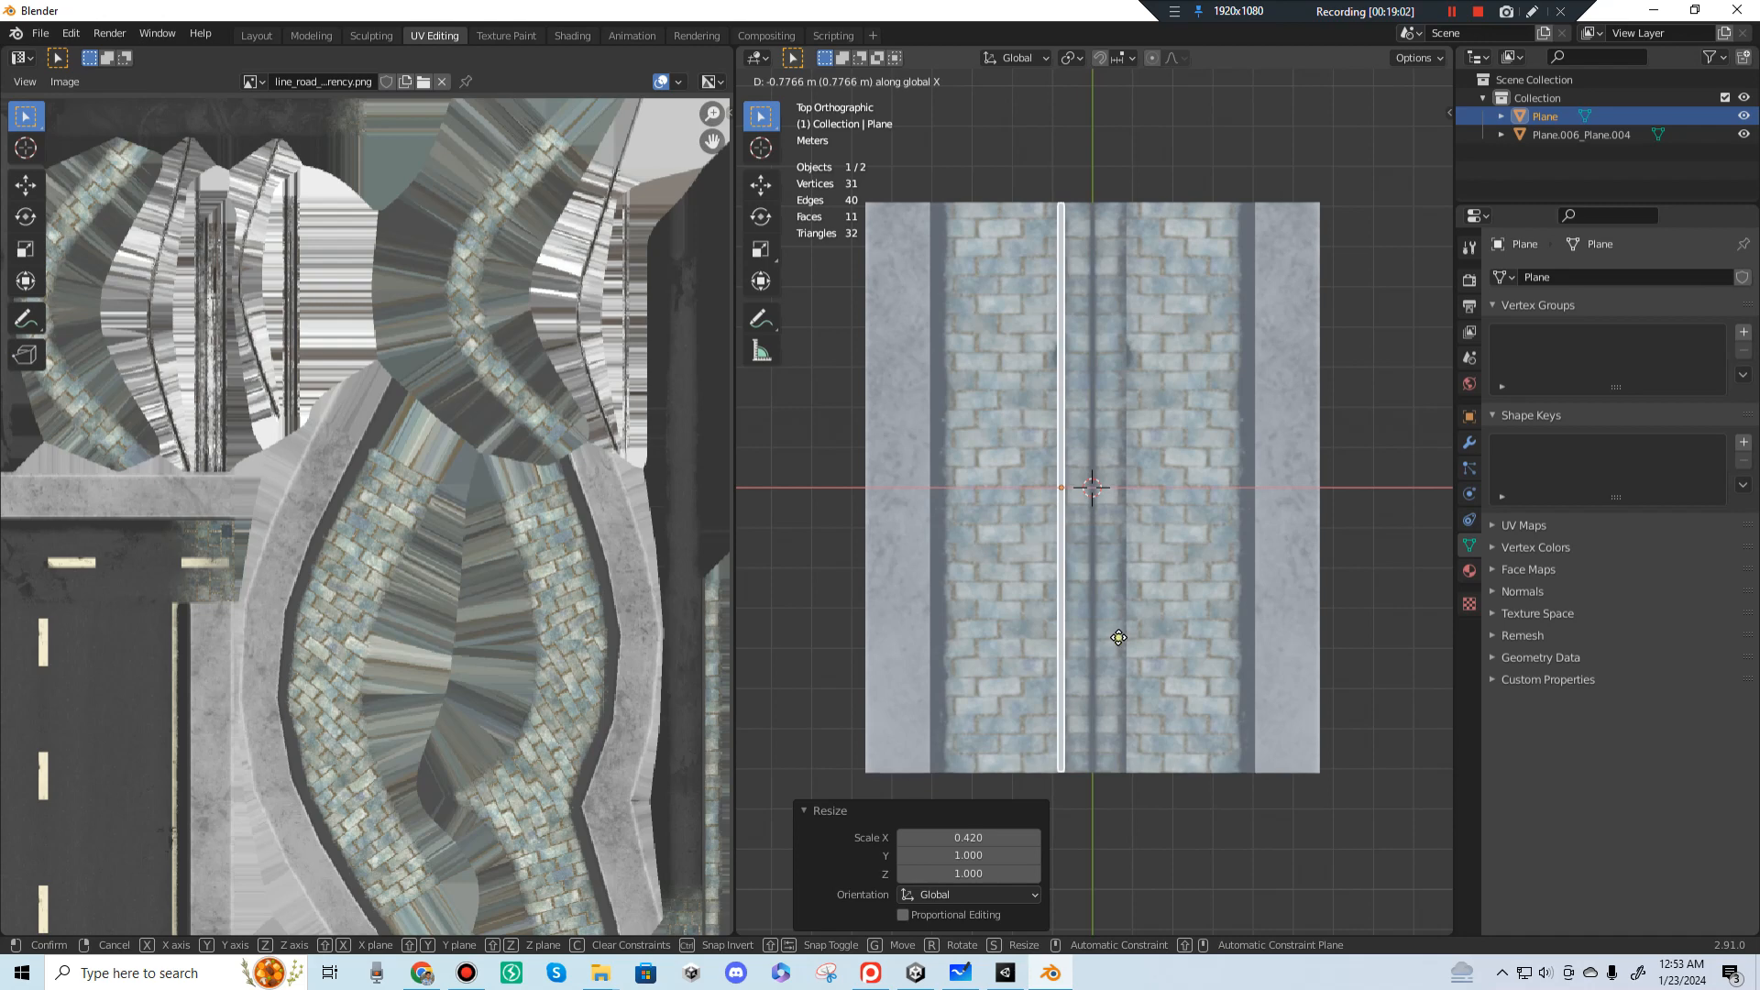
pyautogui.click(1118, 637)
# Step: Assign the existing calle_linea material to the strip
pyautogui.scroll(-5, 458, 473)
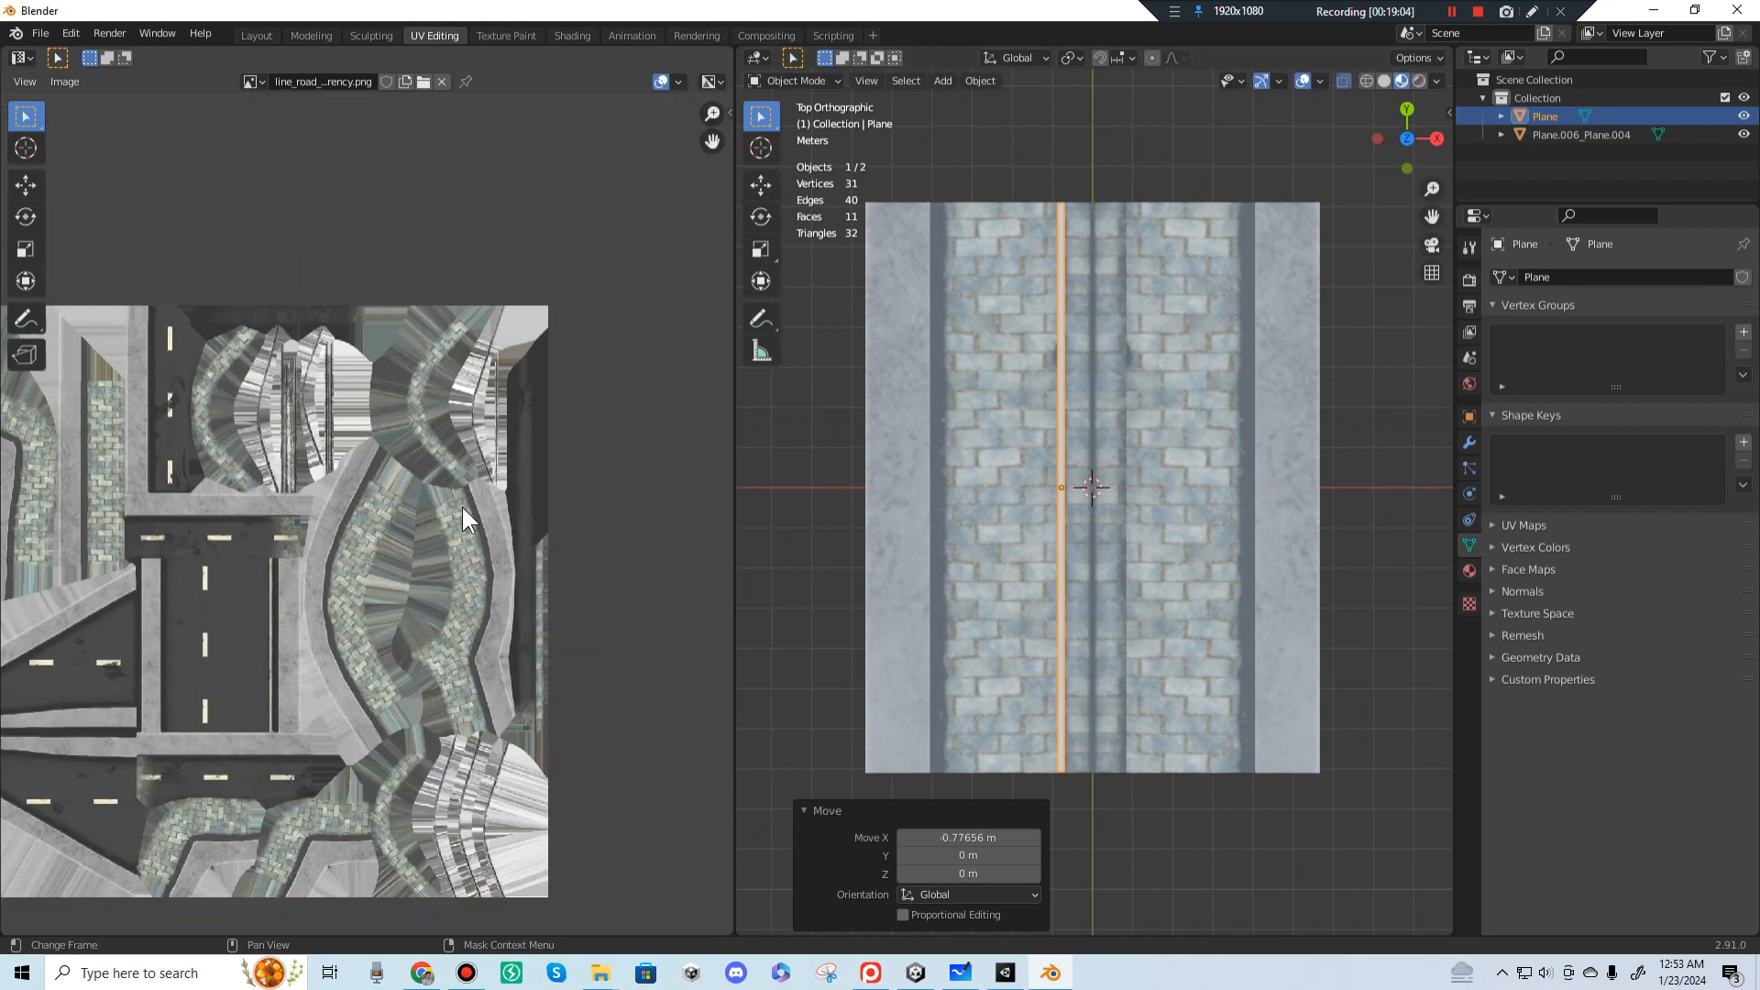
pyautogui.scroll(-3, 409, 512)
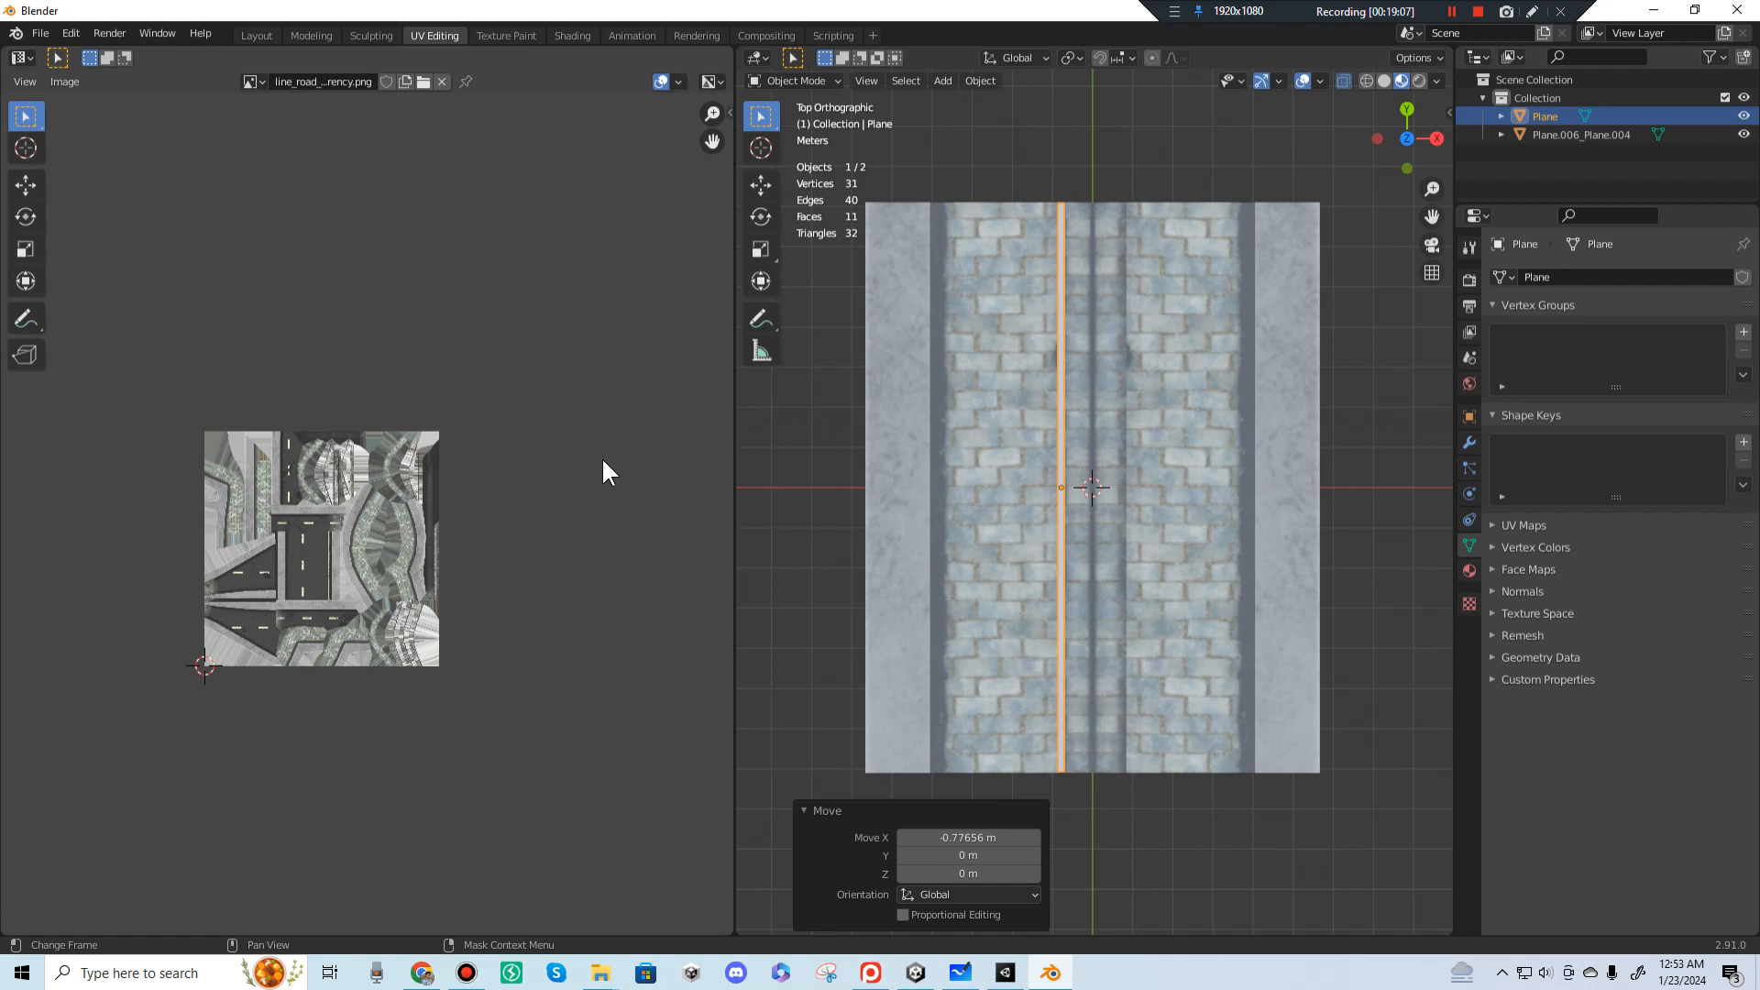
pyautogui.click(1470, 569)
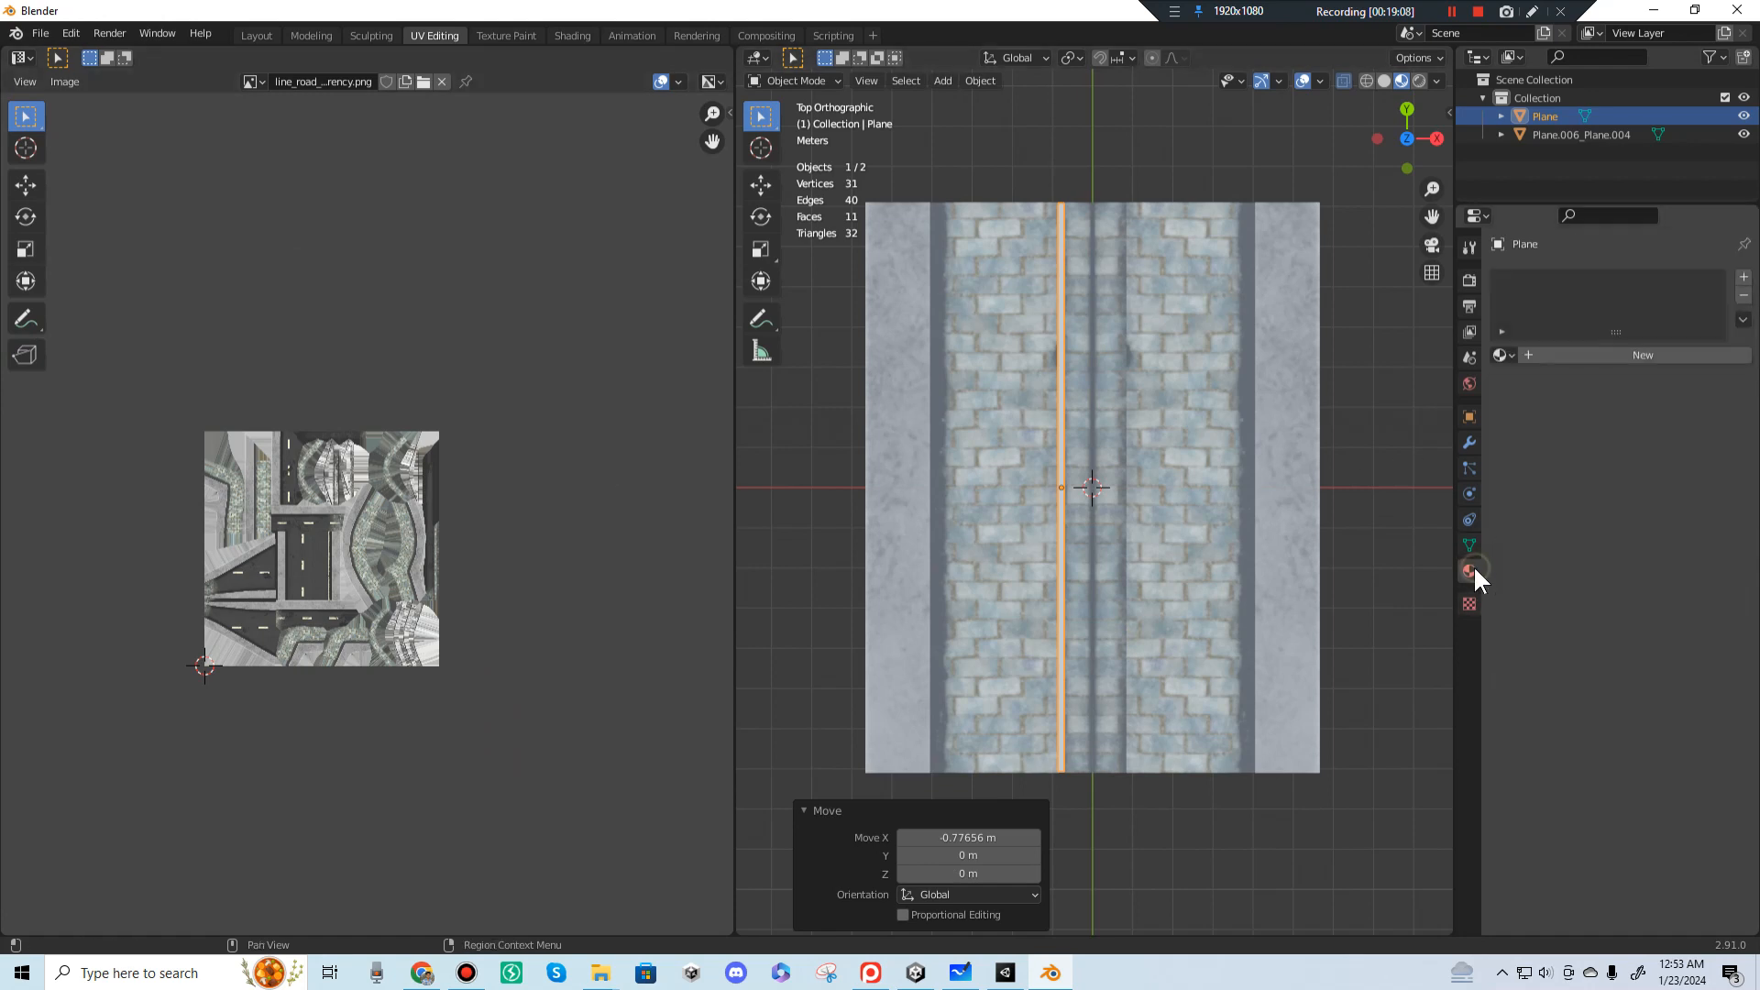
pyautogui.click(1508, 355)
pyautogui.click(1545, 383)
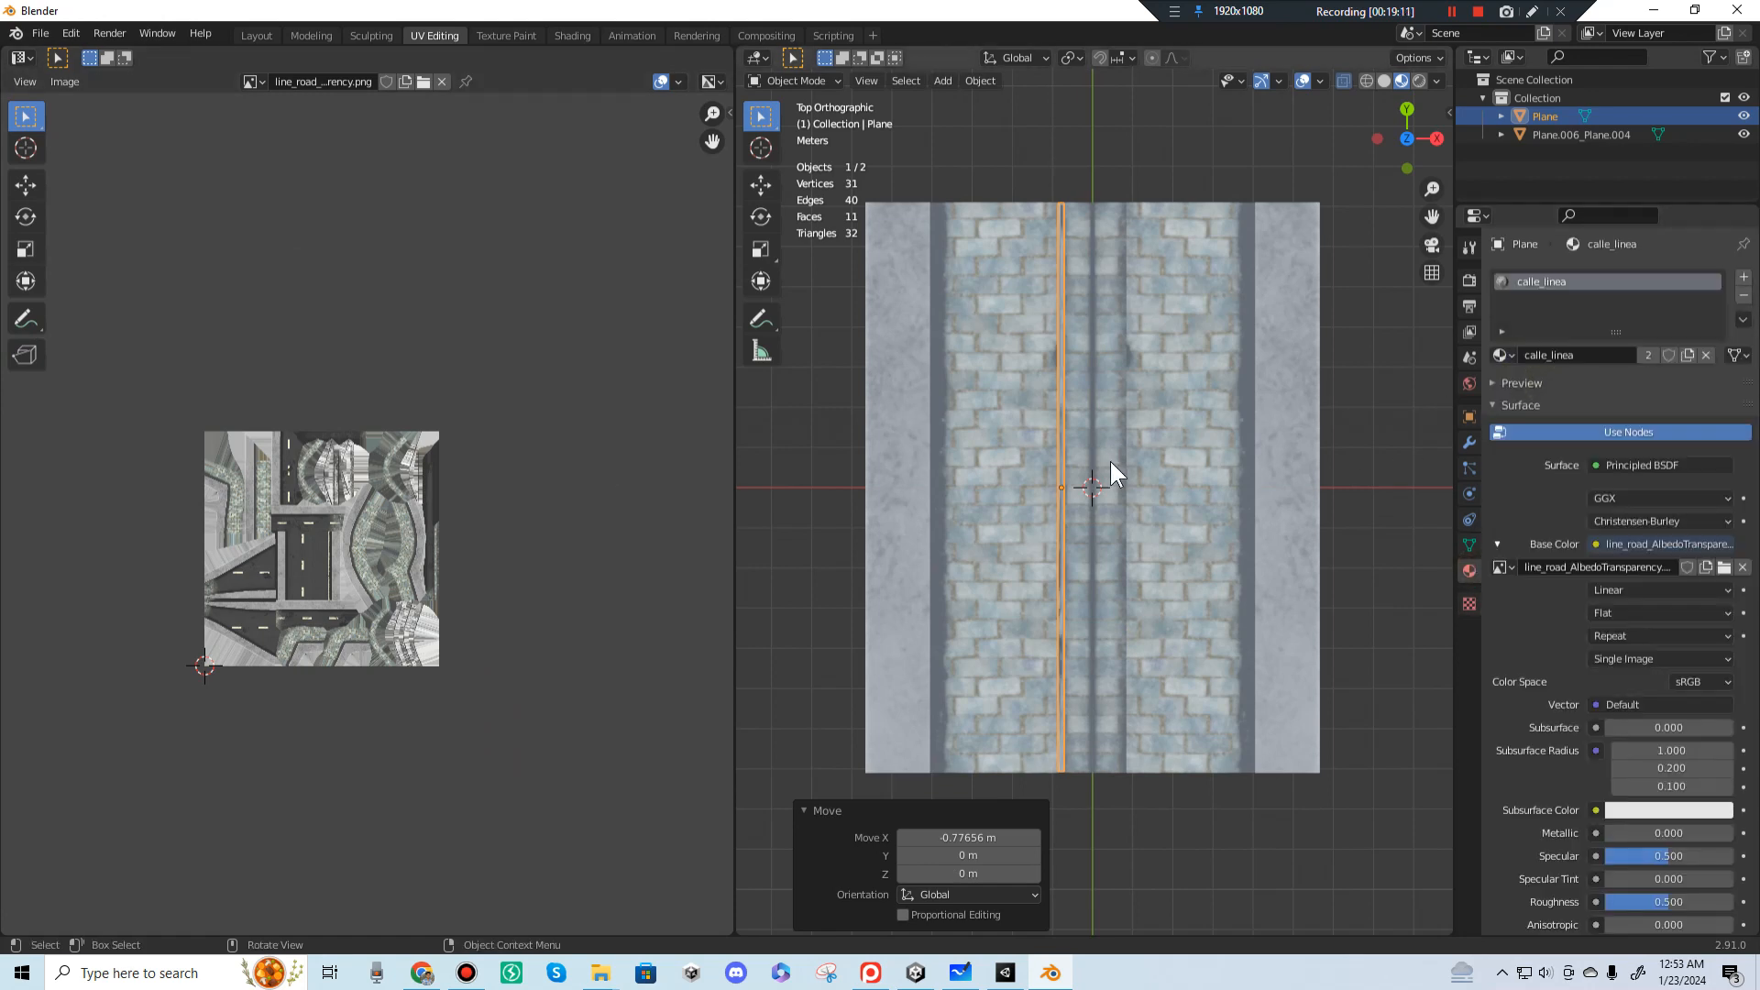
# Step: Put the strip in Edit Mode and shrink its UV face to a small square over the dark road texture
pyautogui.scroll(6, 303, 467)
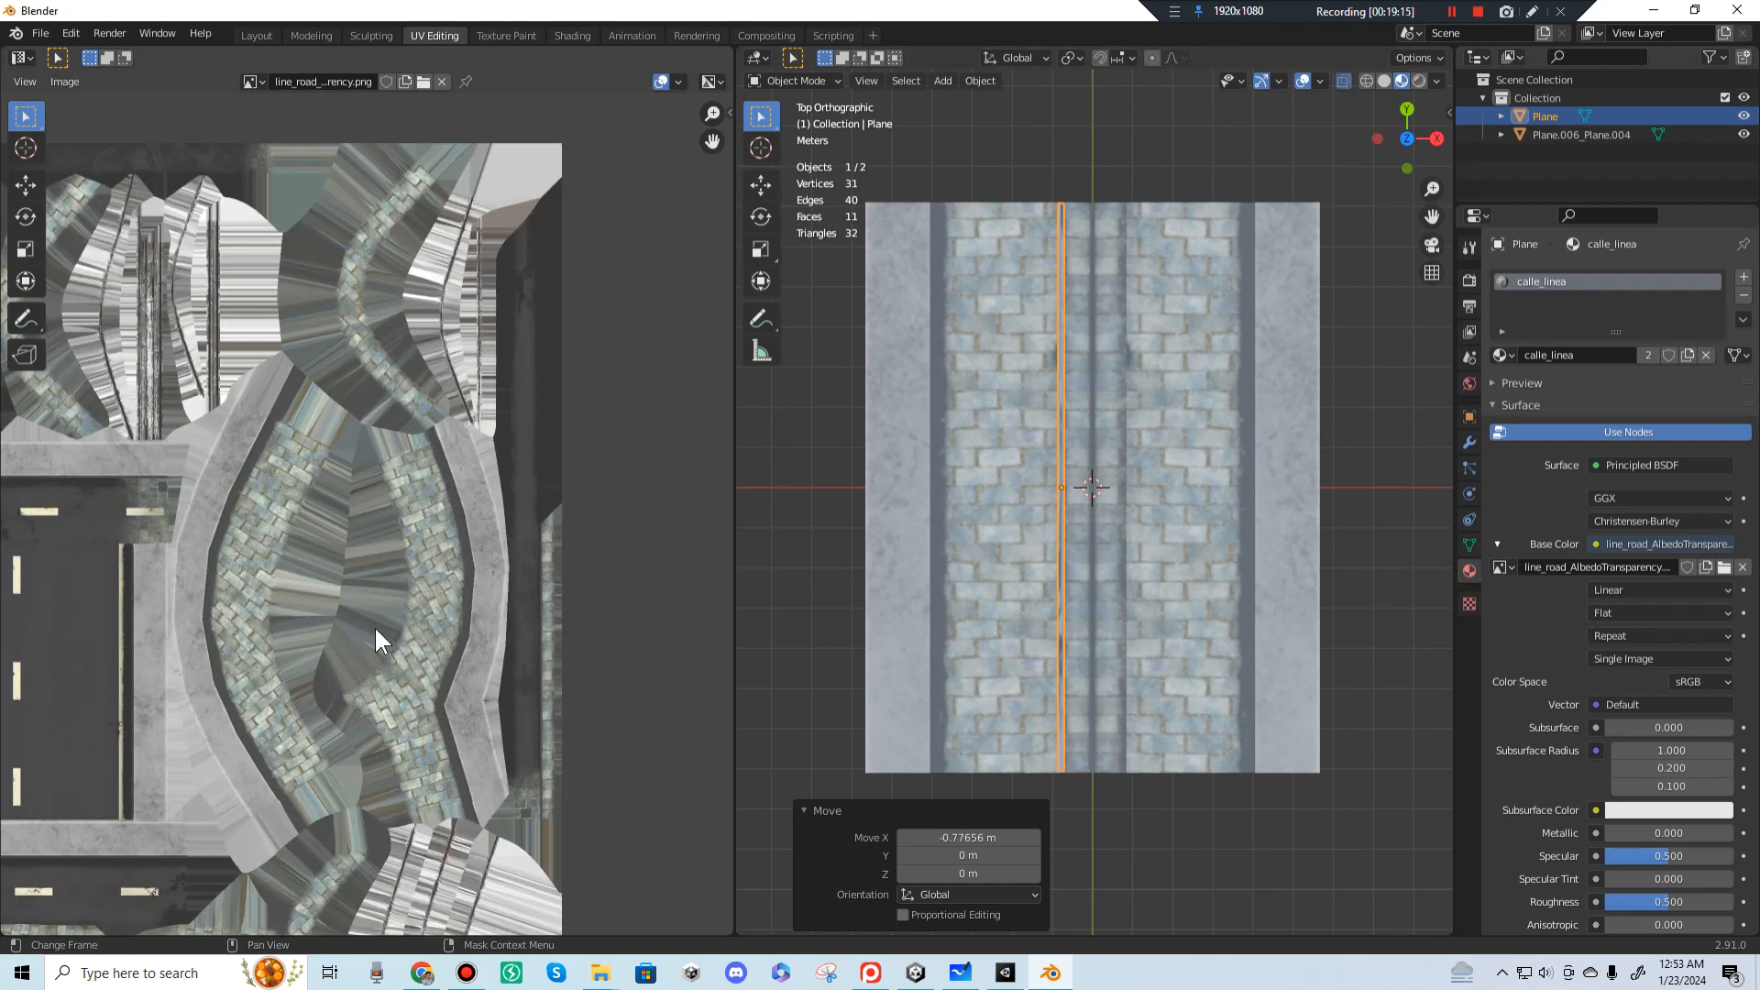
pyautogui.scroll(-2, 317, 620)
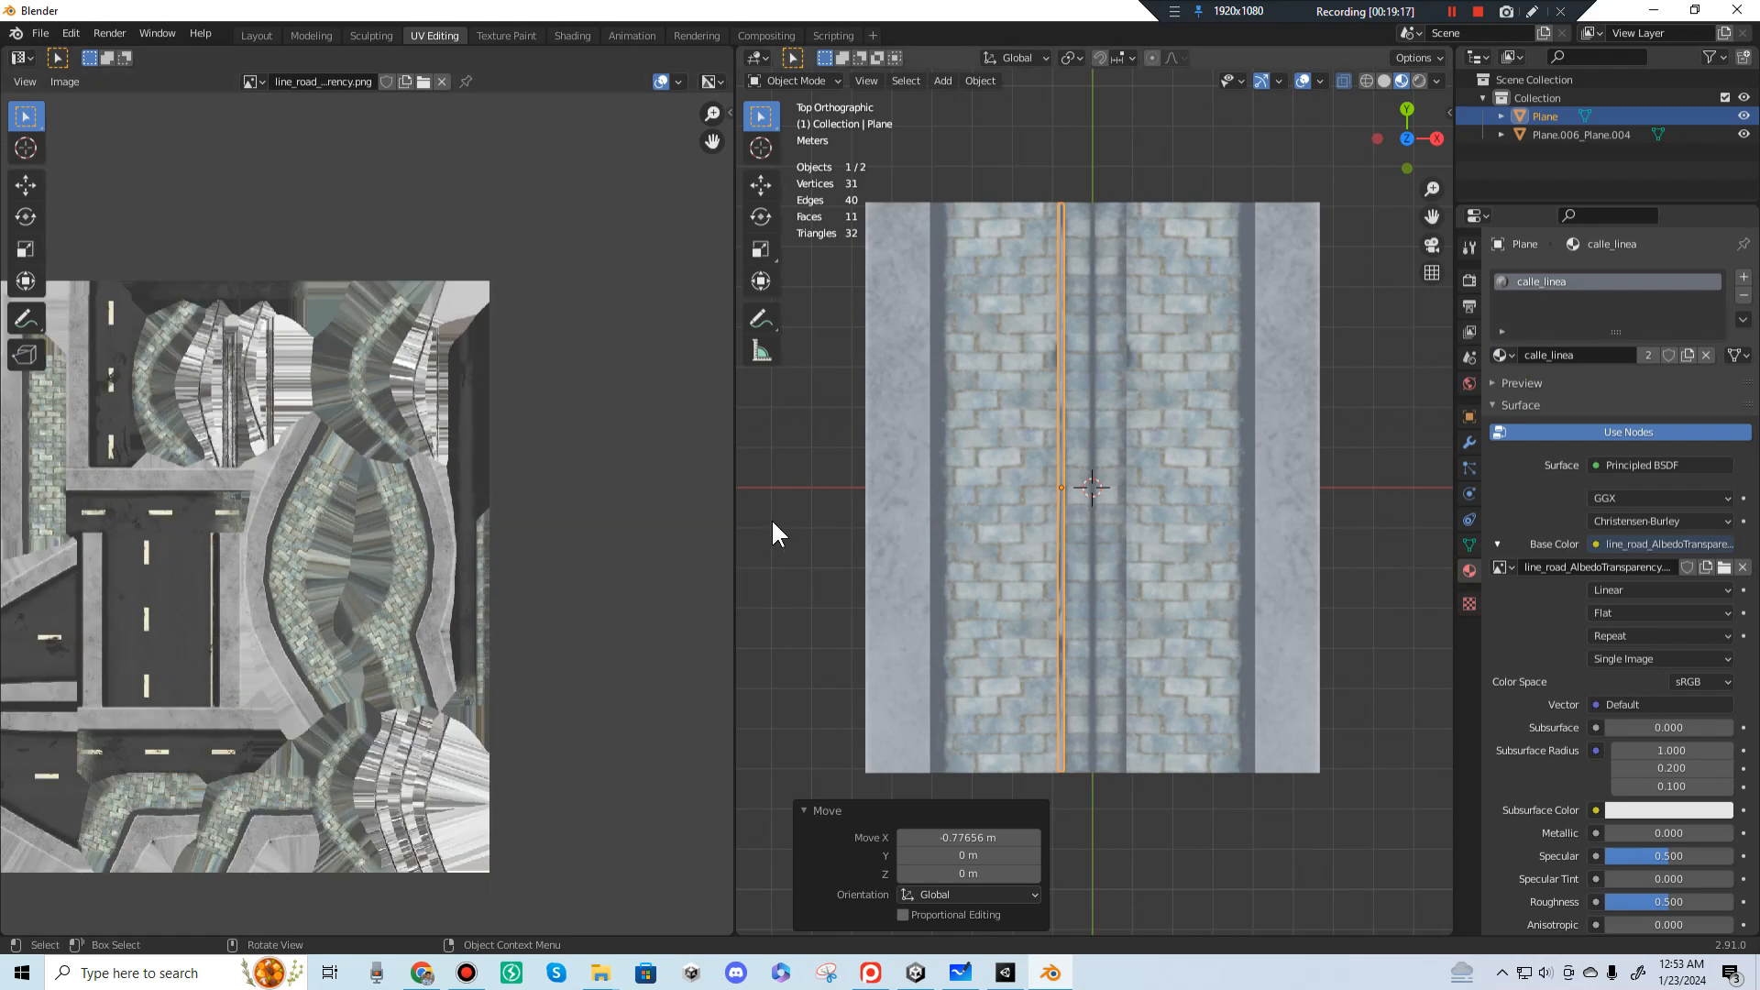
pyautogui.press('Tab')
pyautogui.scroll(-4, 360, 548)
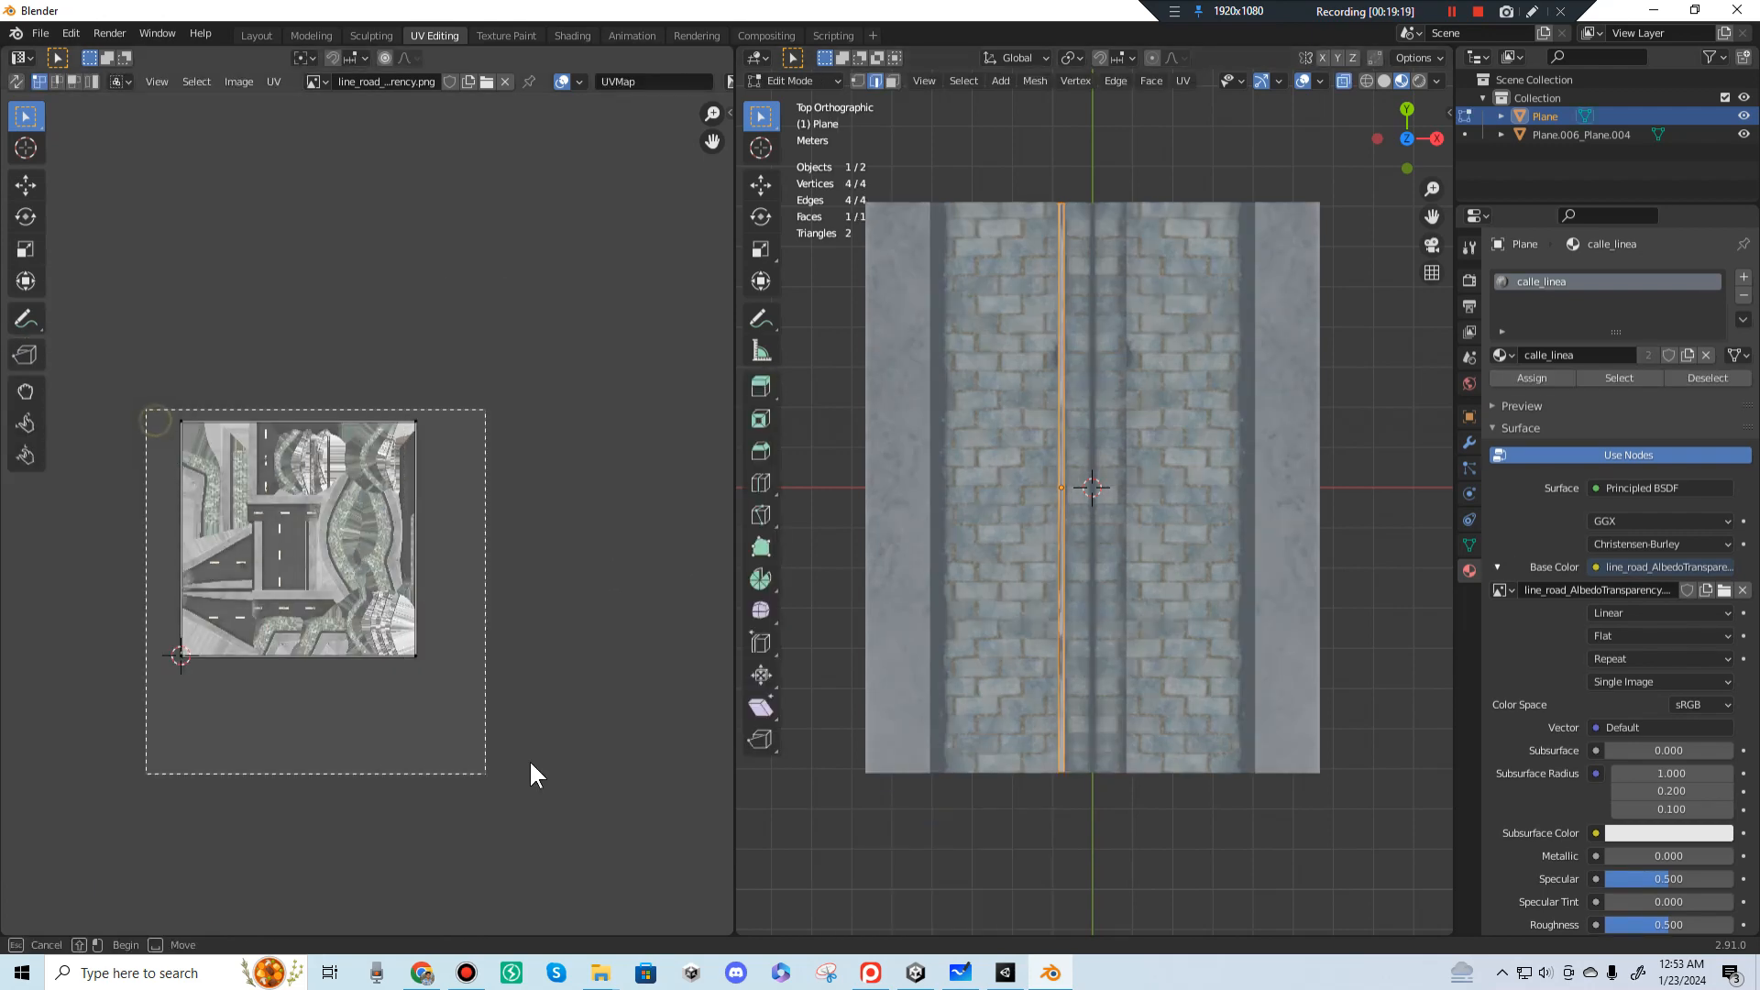
pyautogui.moveTo(530, 762); pyautogui.dragTo(533, 762)
pyautogui.moveTo(472, 684); pyautogui.dragTo(546, 671, button='middle')
pyautogui.press('s')
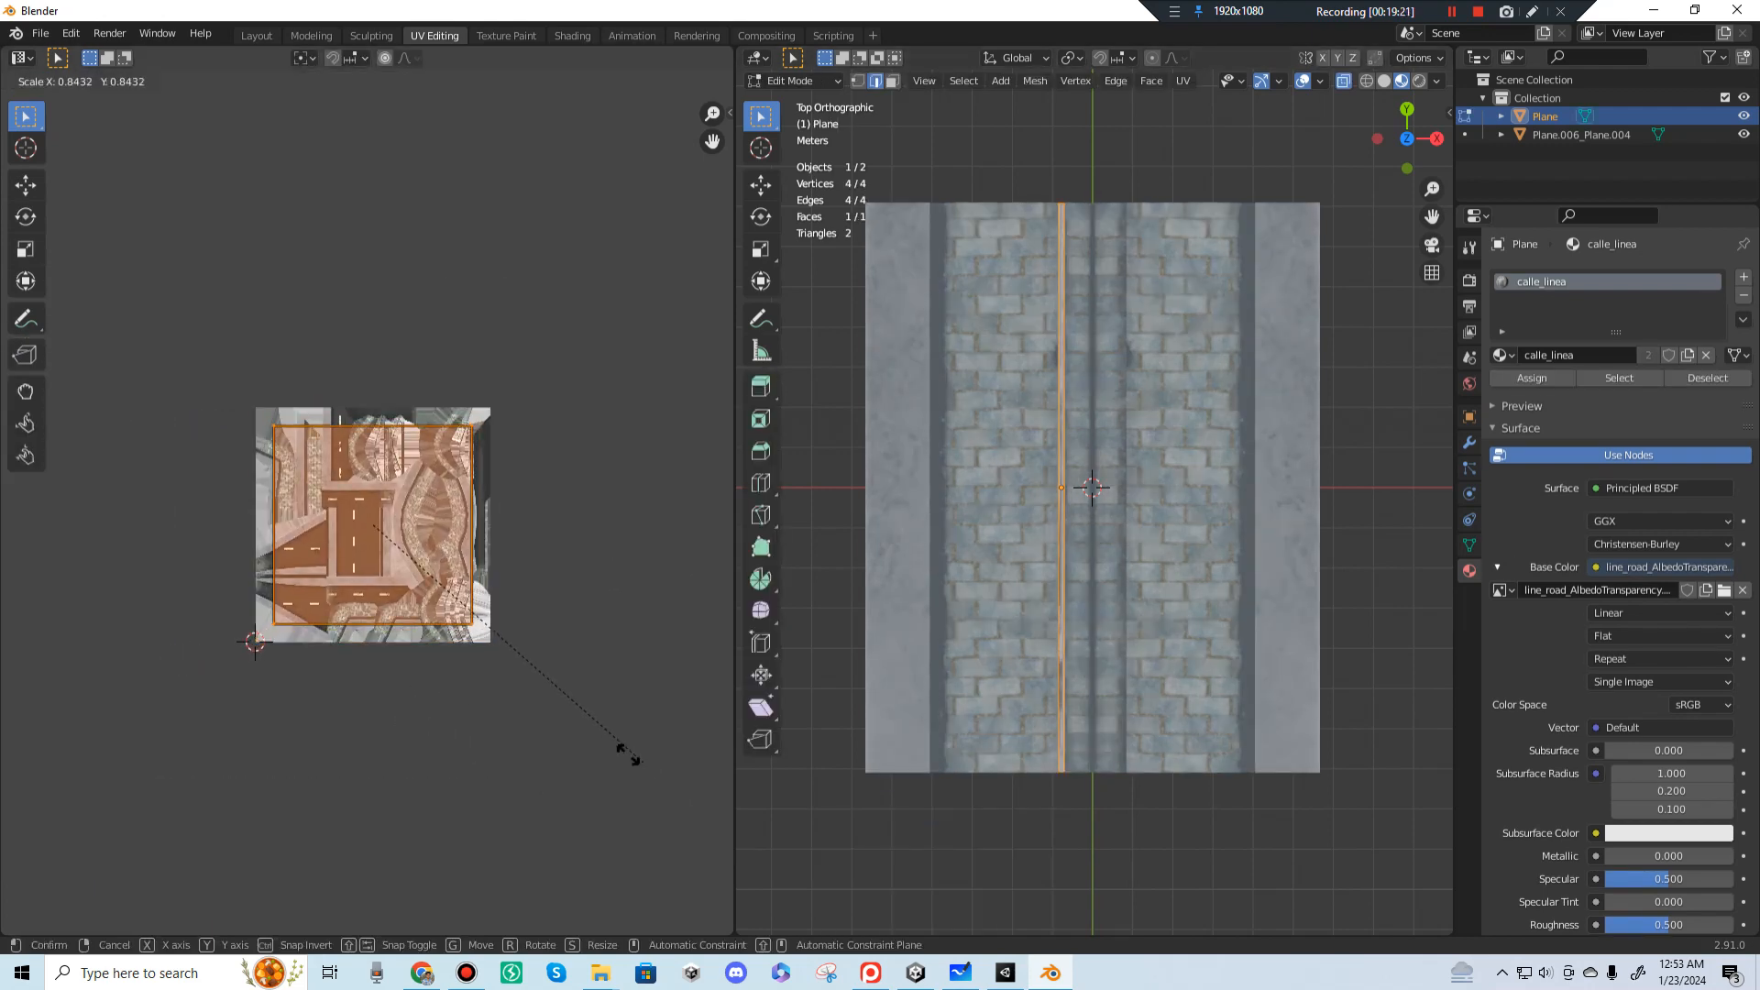
pyautogui.click(374, 559)
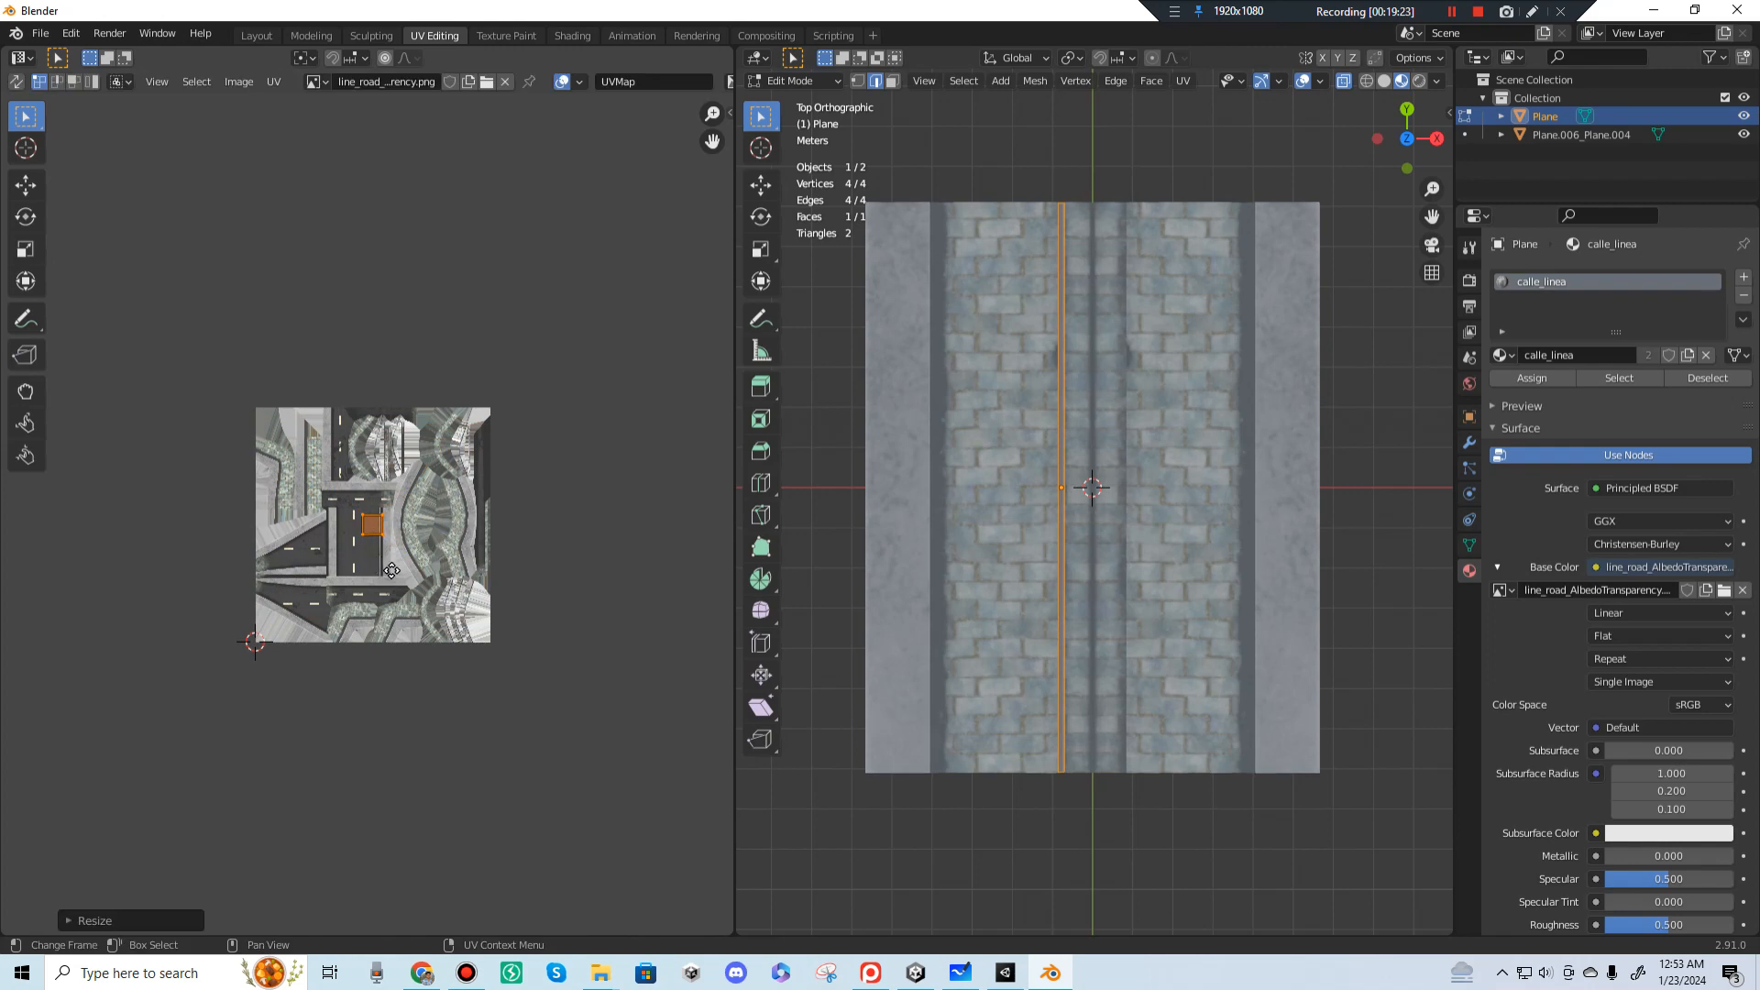
pyautogui.scroll(6, 420, 568)
pyautogui.moveTo(658, 612); pyautogui.dragTo(569, 557, button='middle')
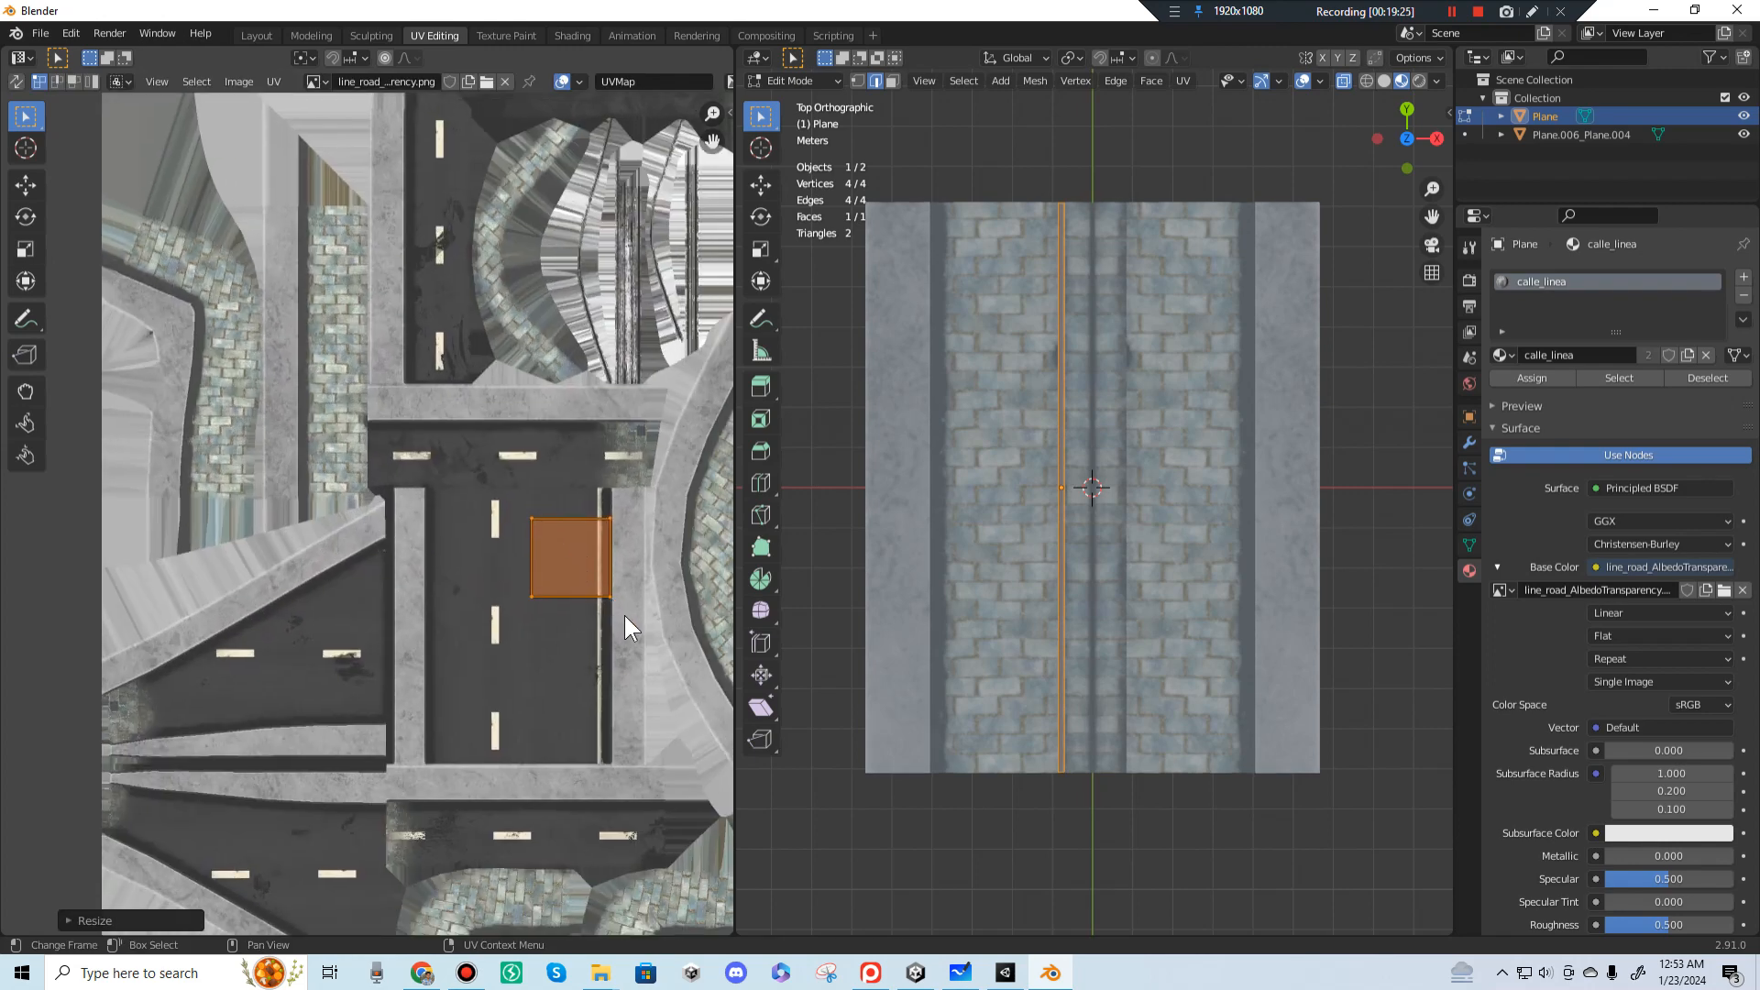
# Step: Shrink the strip's UV face further, move it onto the dark band beside the road's edge line, and leave Edit Mode
pyautogui.moveTo(636, 618); pyautogui.dragTo(554, 583, button='middle')
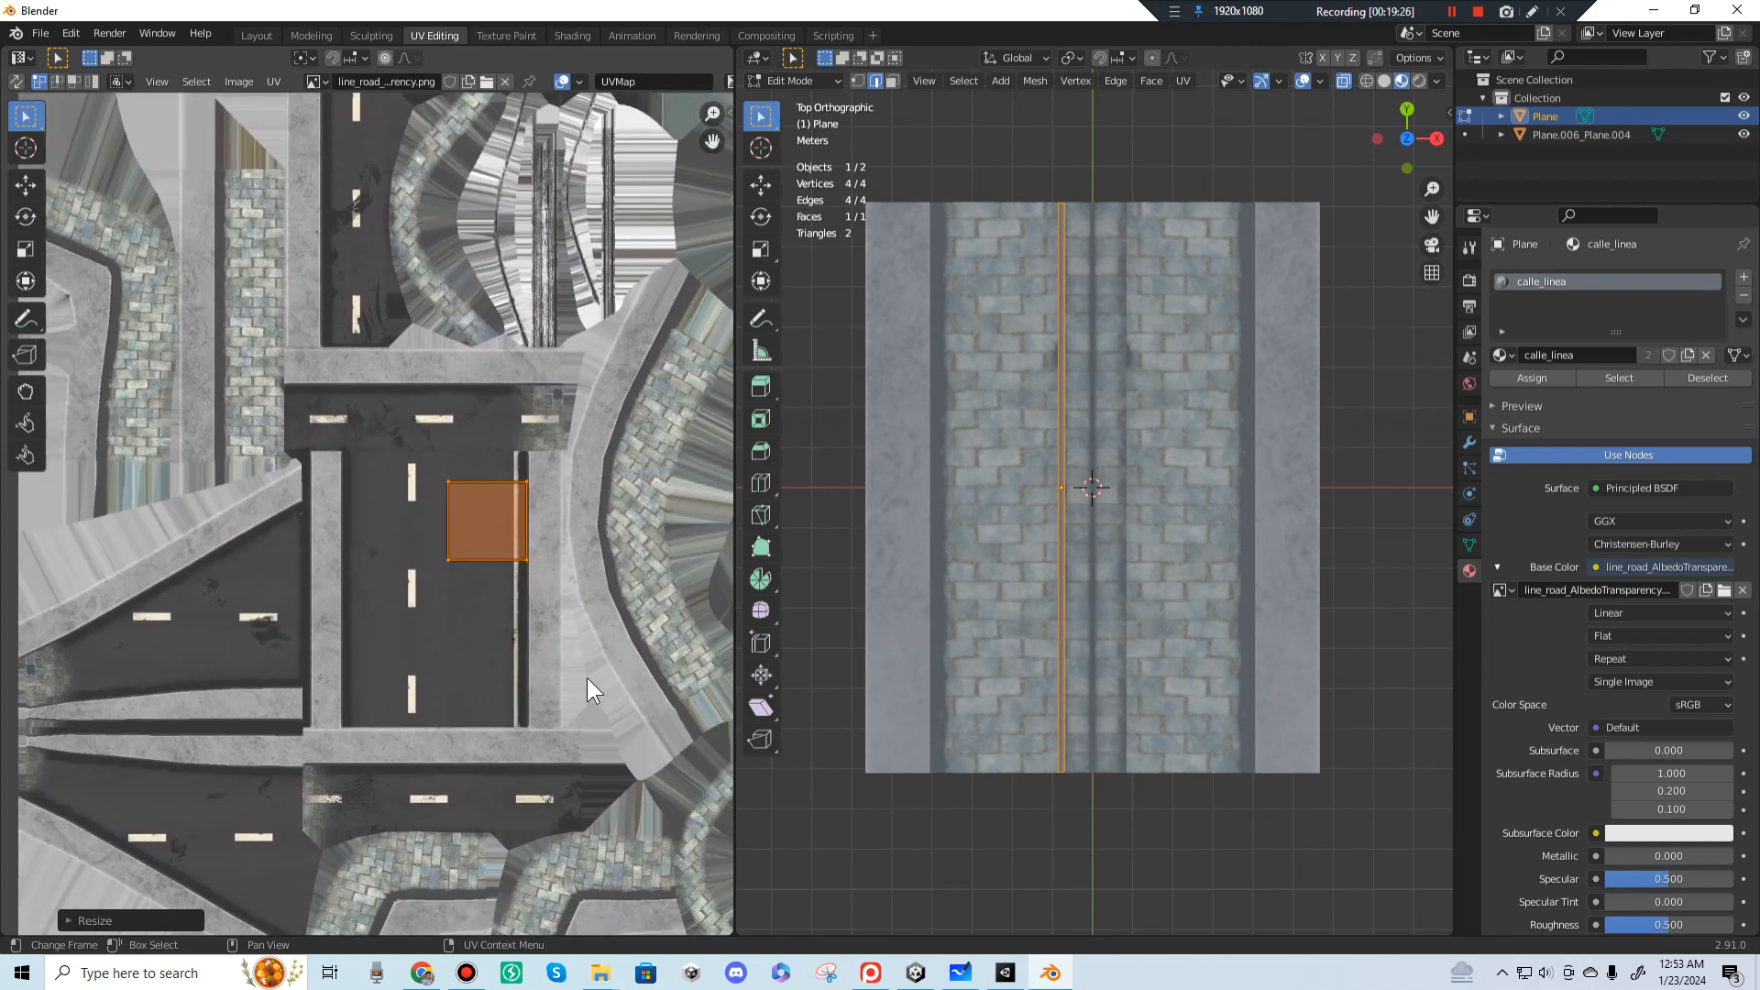
pyautogui.press('s')
pyautogui.click(517, 570)
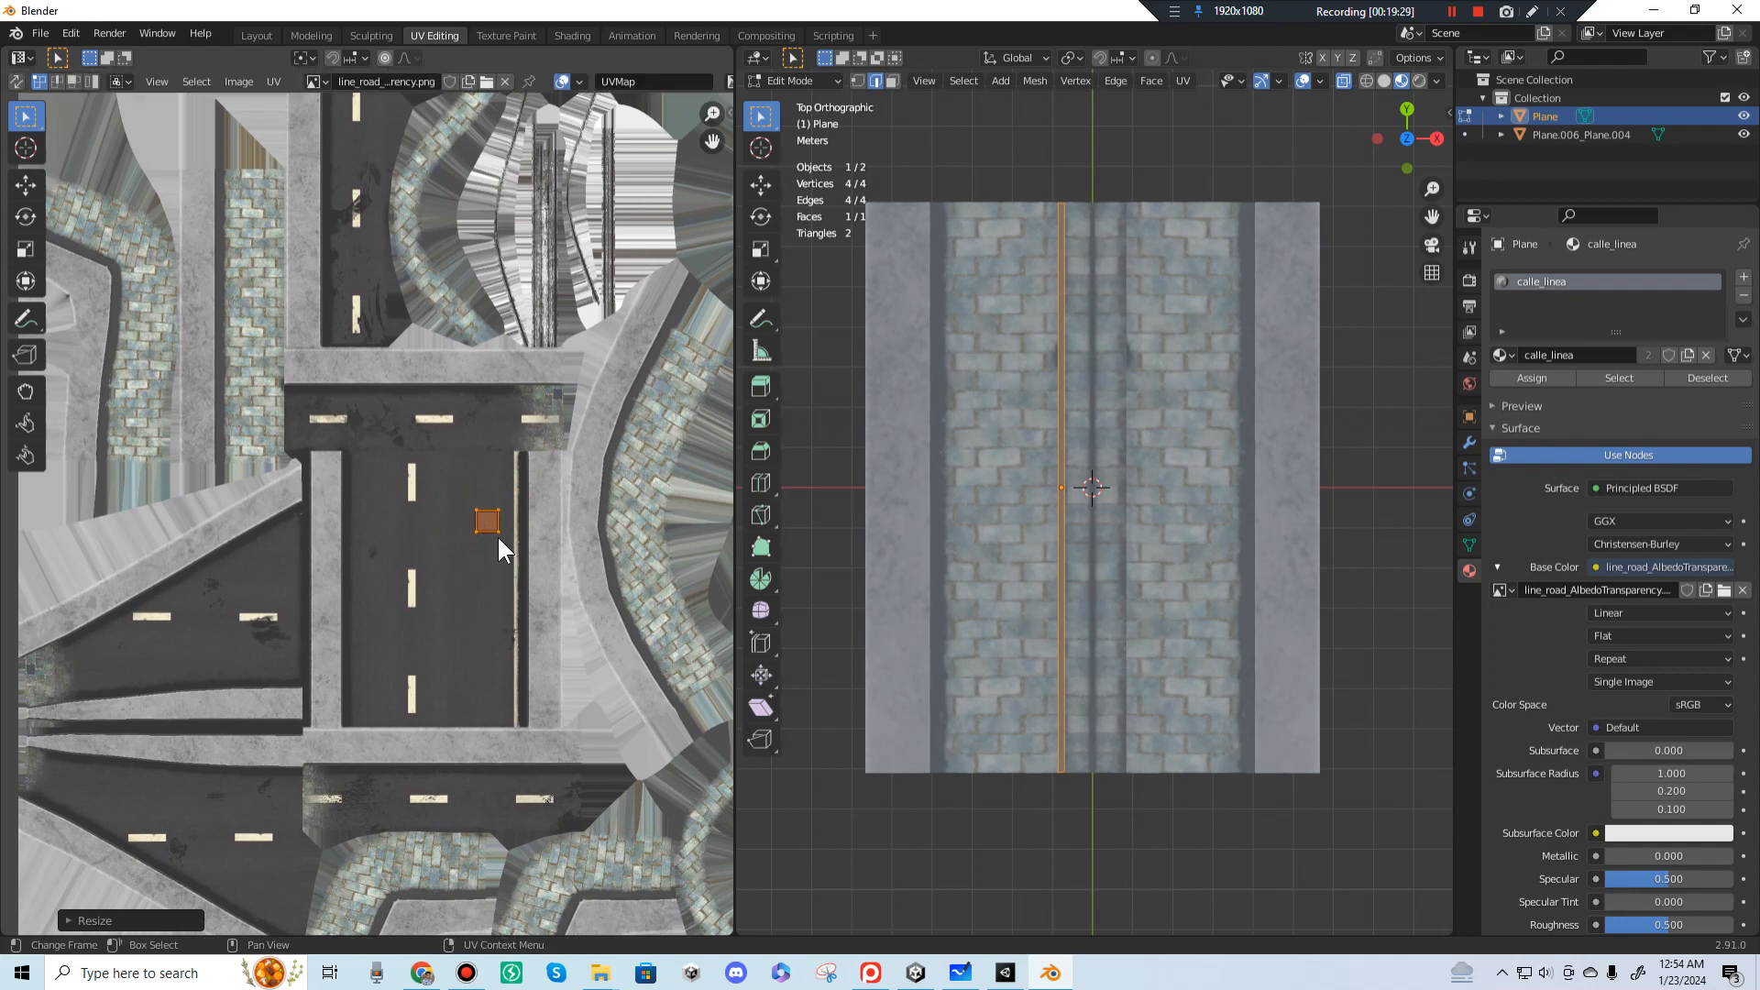
pyautogui.scroll(4, 497, 535)
pyautogui.moveTo(636, 628); pyautogui.dragTo(416, 519, button='middle')
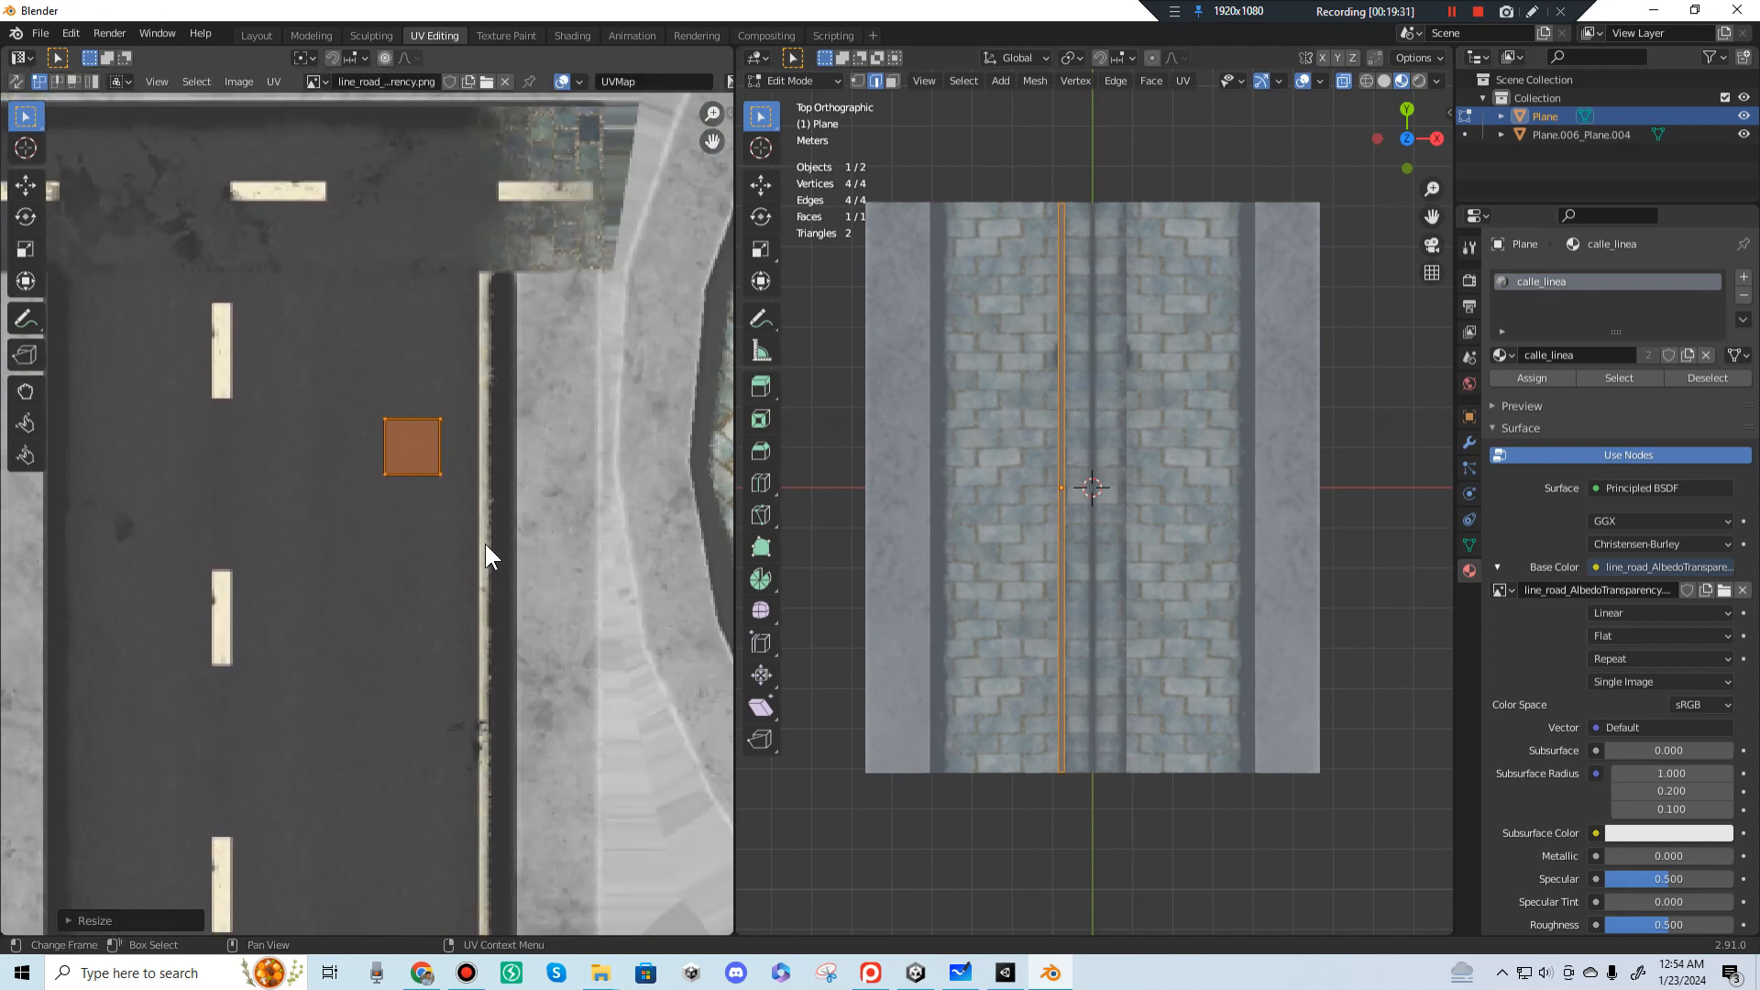
pyautogui.press('s')
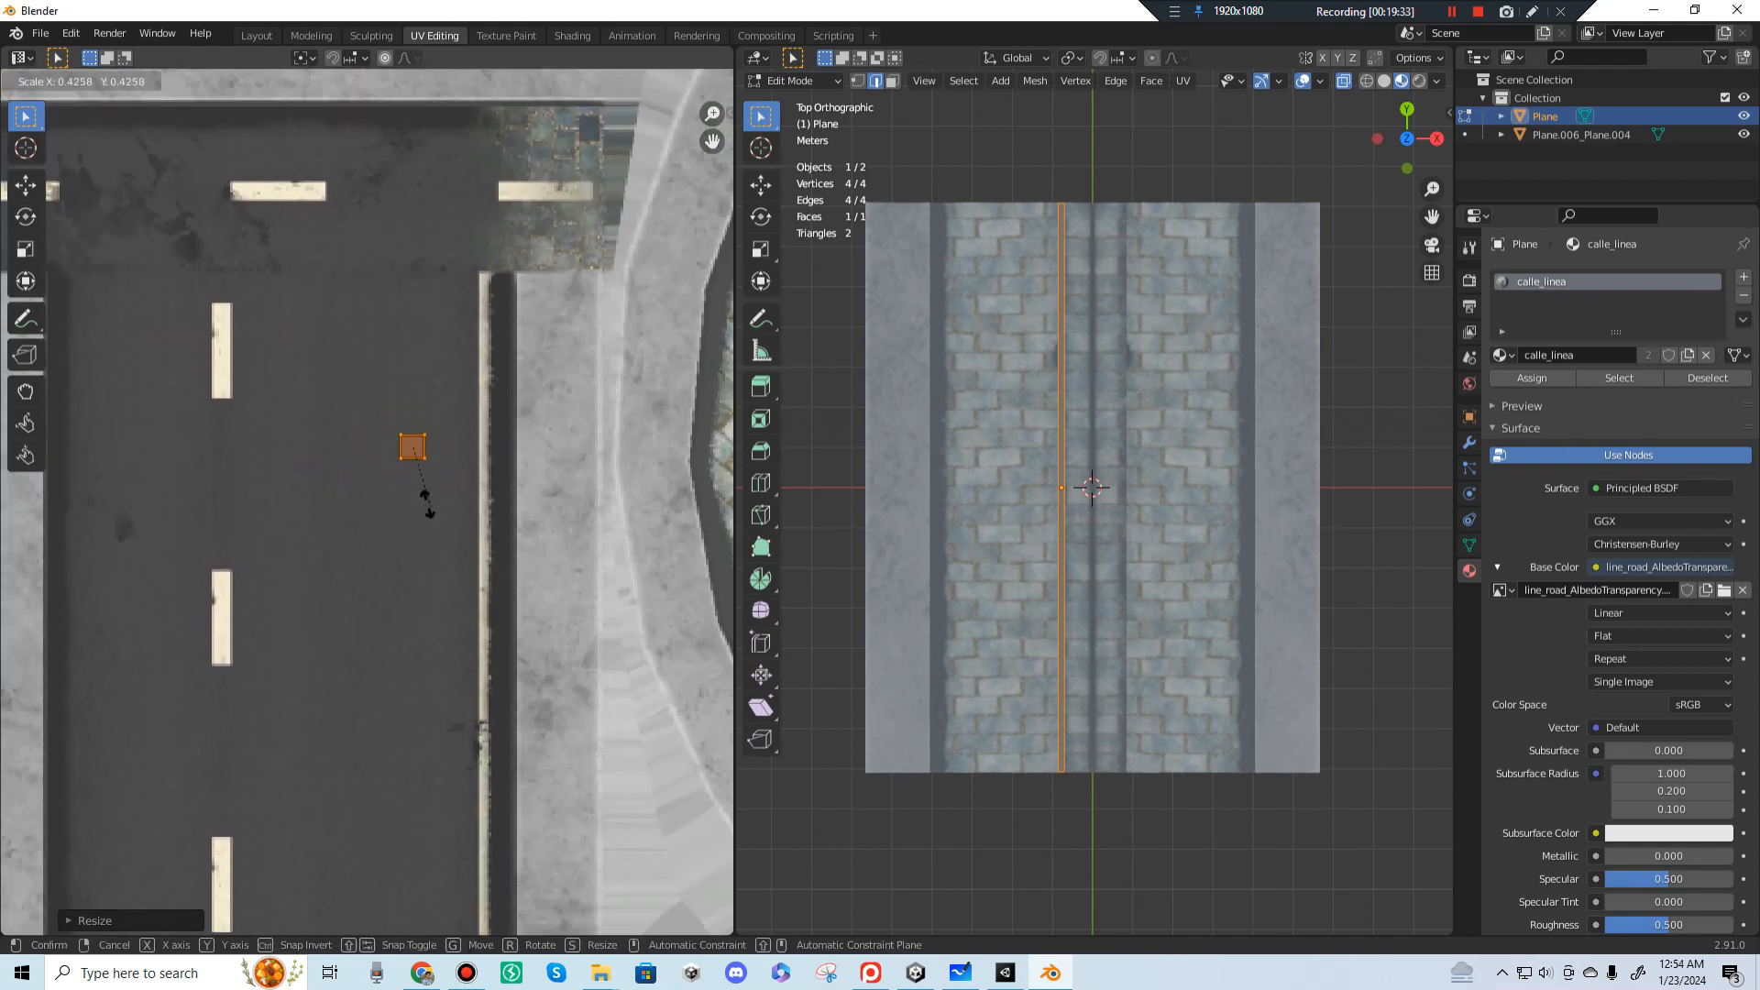
pyautogui.click(421, 476)
pyautogui.press('g')
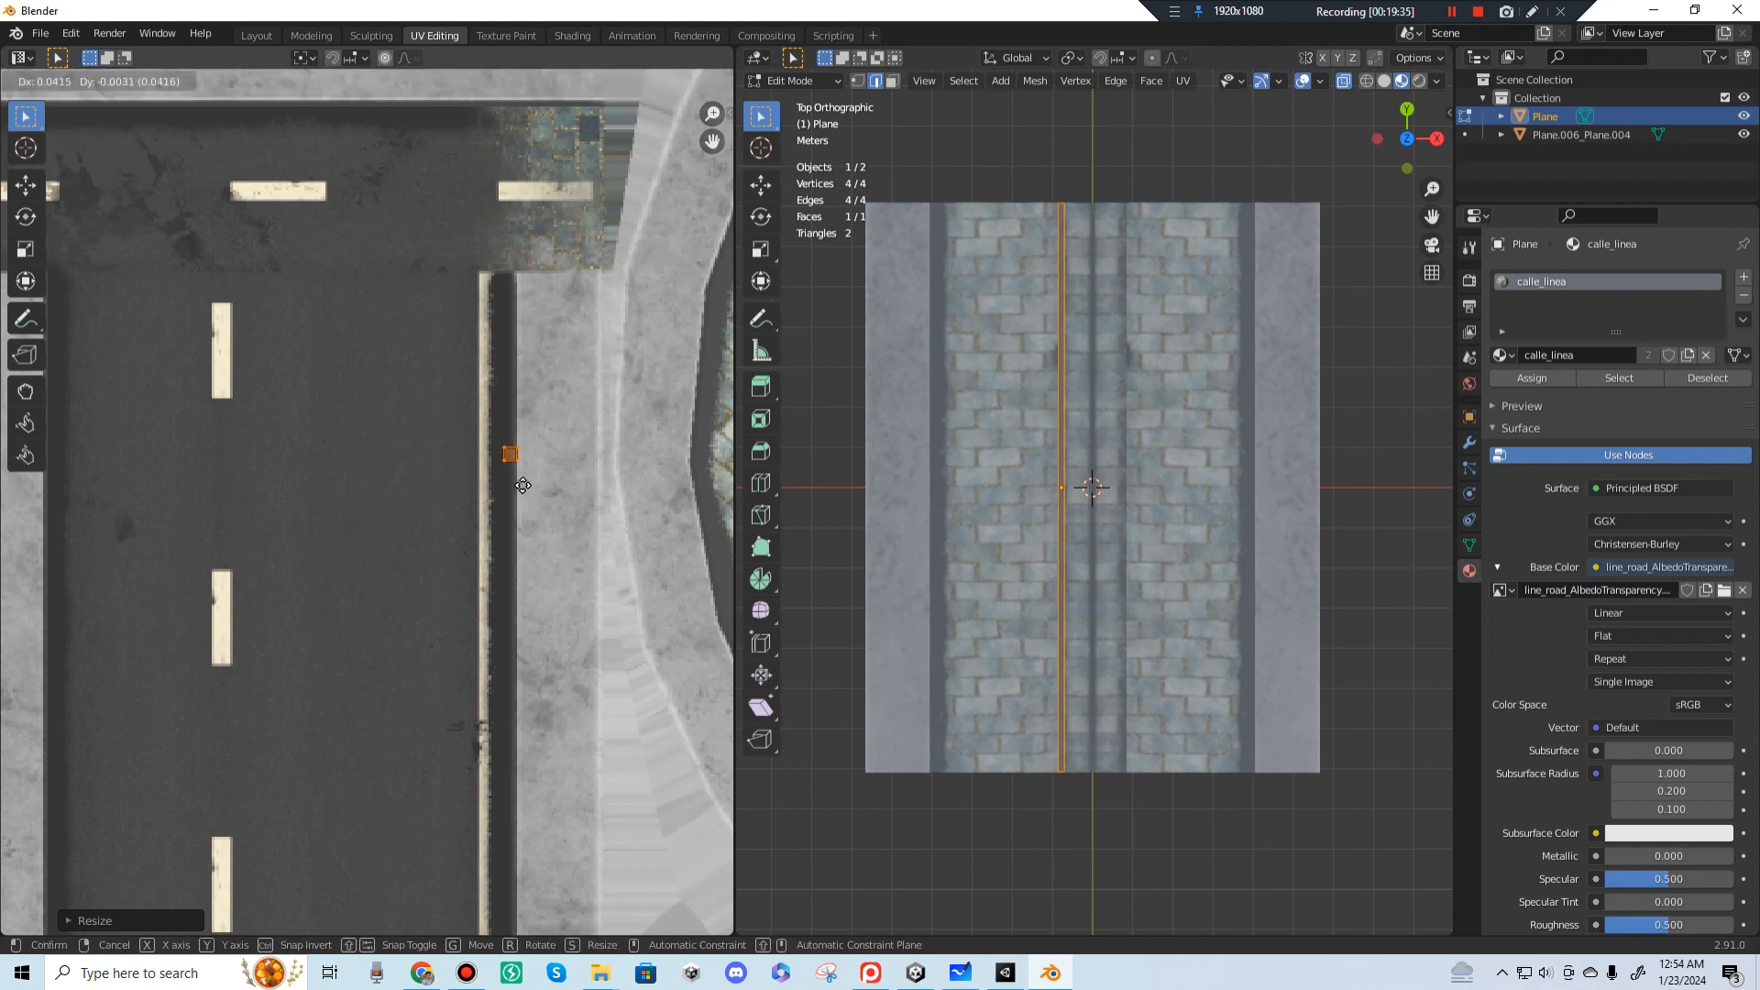
pyautogui.click(514, 481)
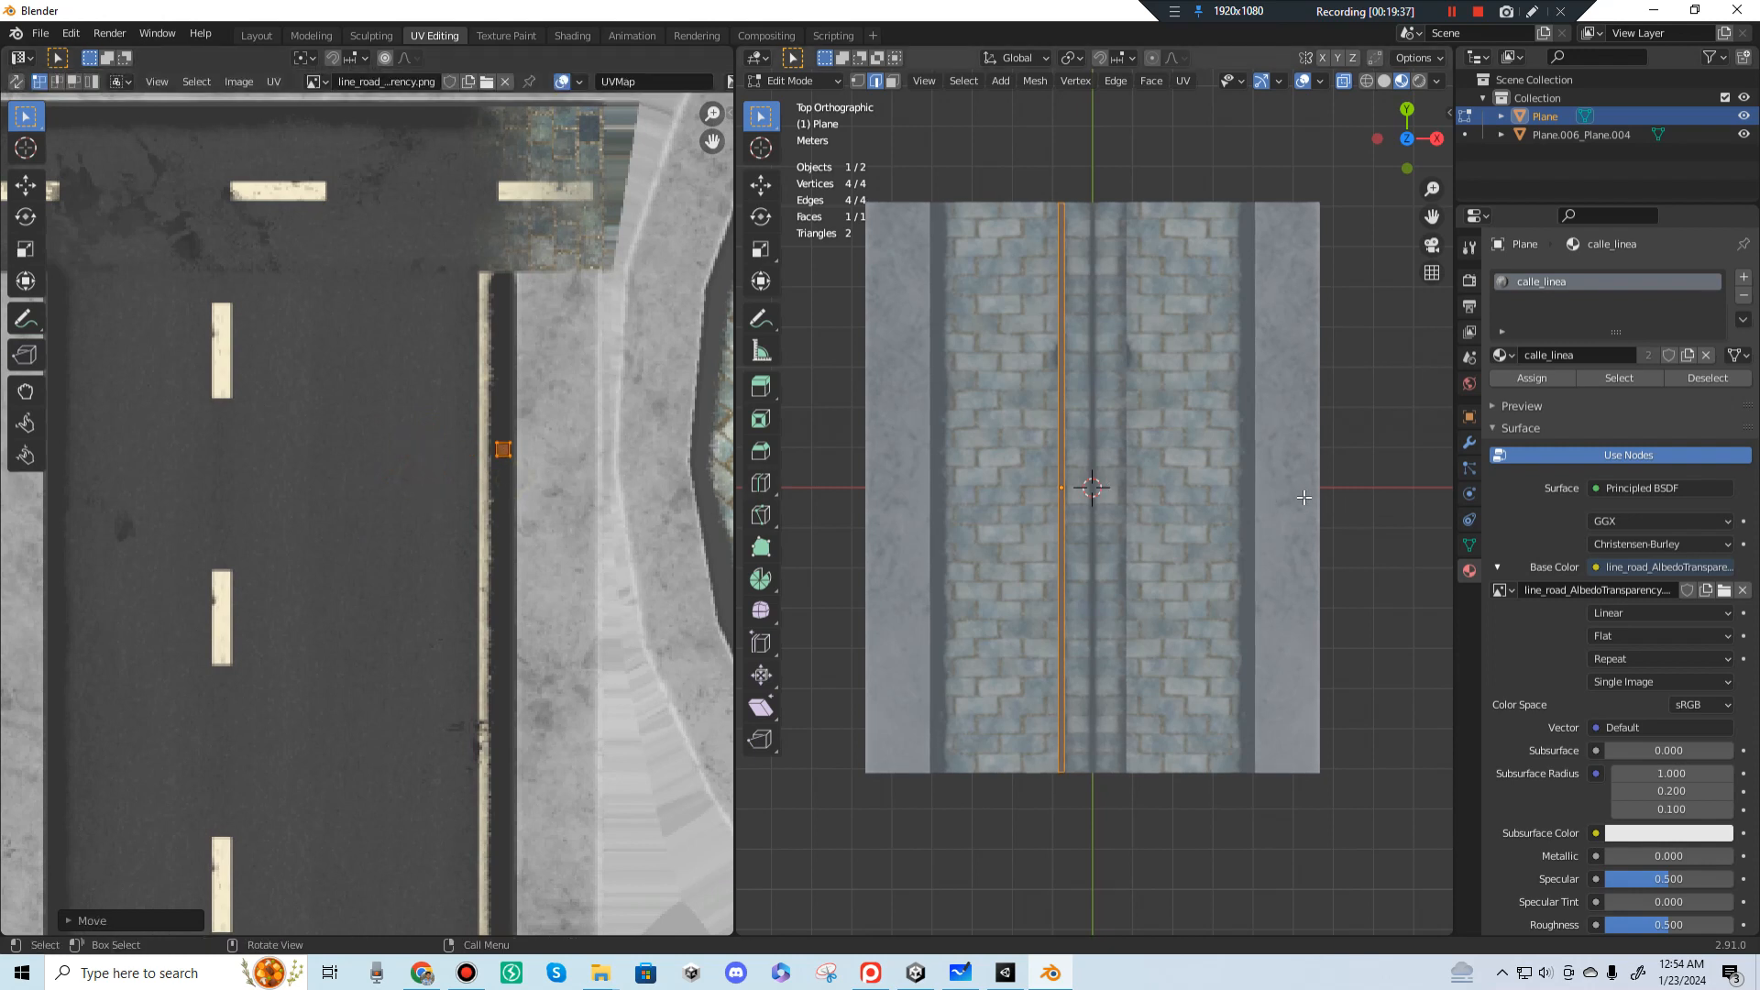
pyautogui.press('Tab')
# Step: Duplicate the narrow strip and offset the copy about 0.813 m along X
pyautogui.moveTo(1192, 453); pyautogui.dragTo(1129, 435, button='middle')
pyautogui.click(1099, 547)
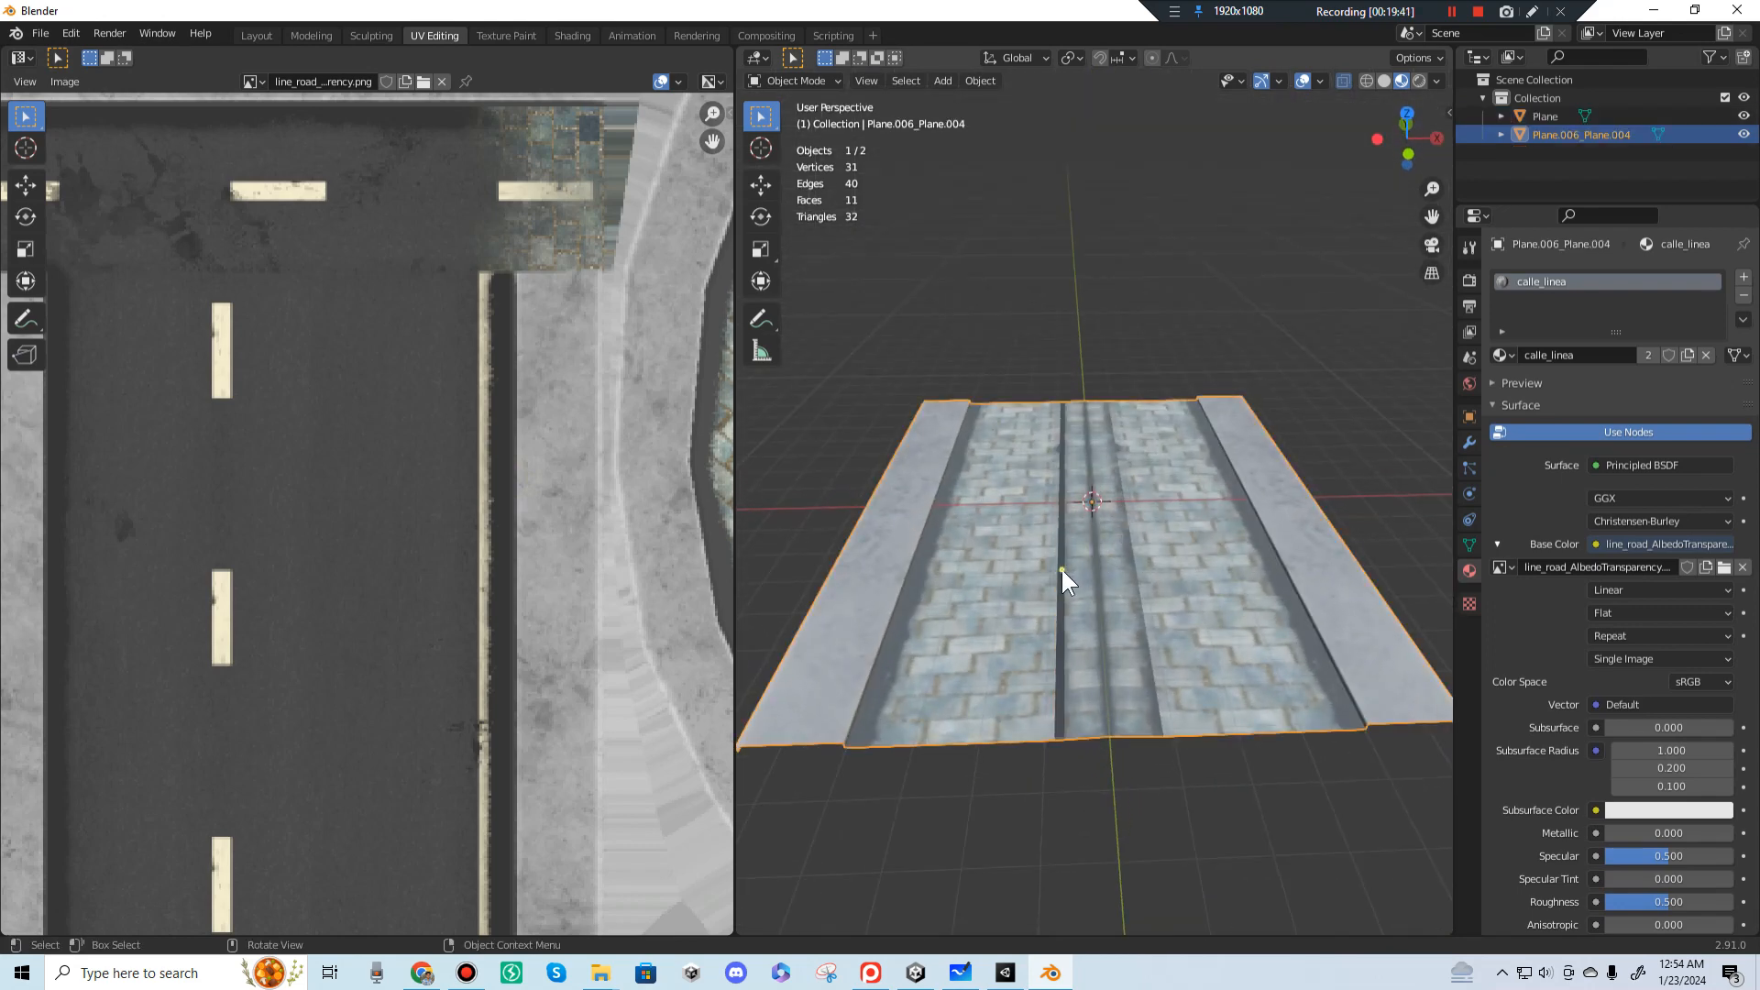
pyautogui.click(1062, 569)
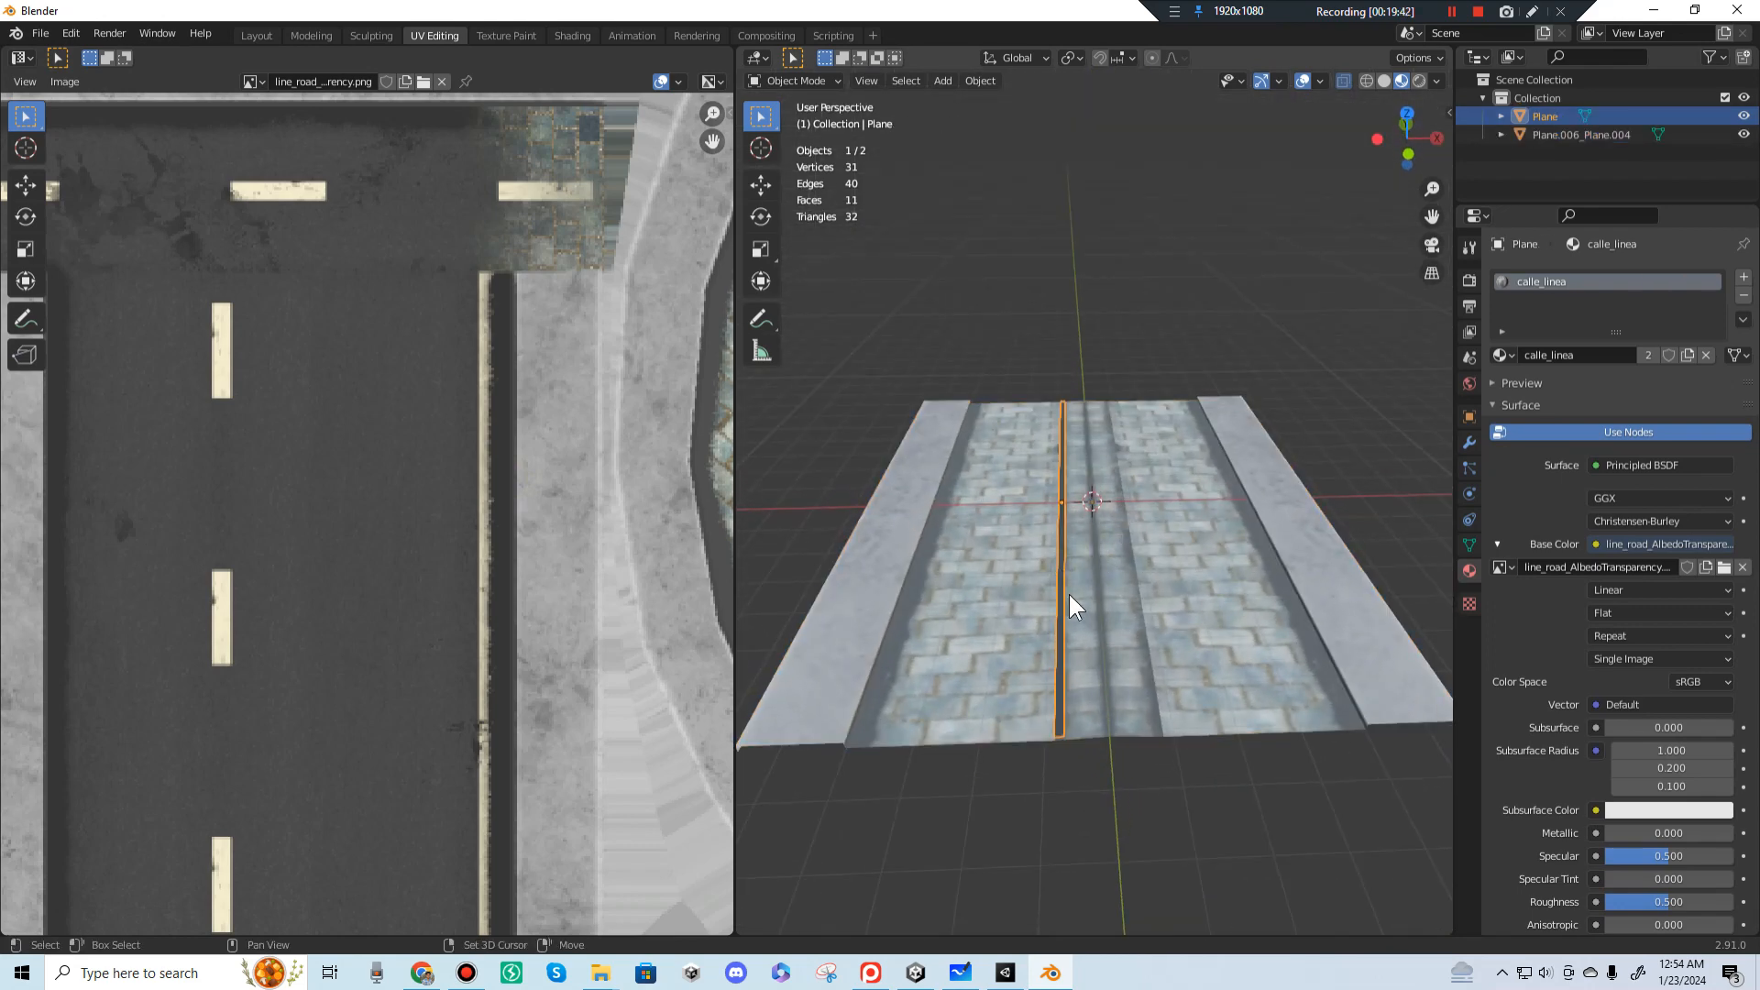
pyautogui.hotkey('shift', 'd')
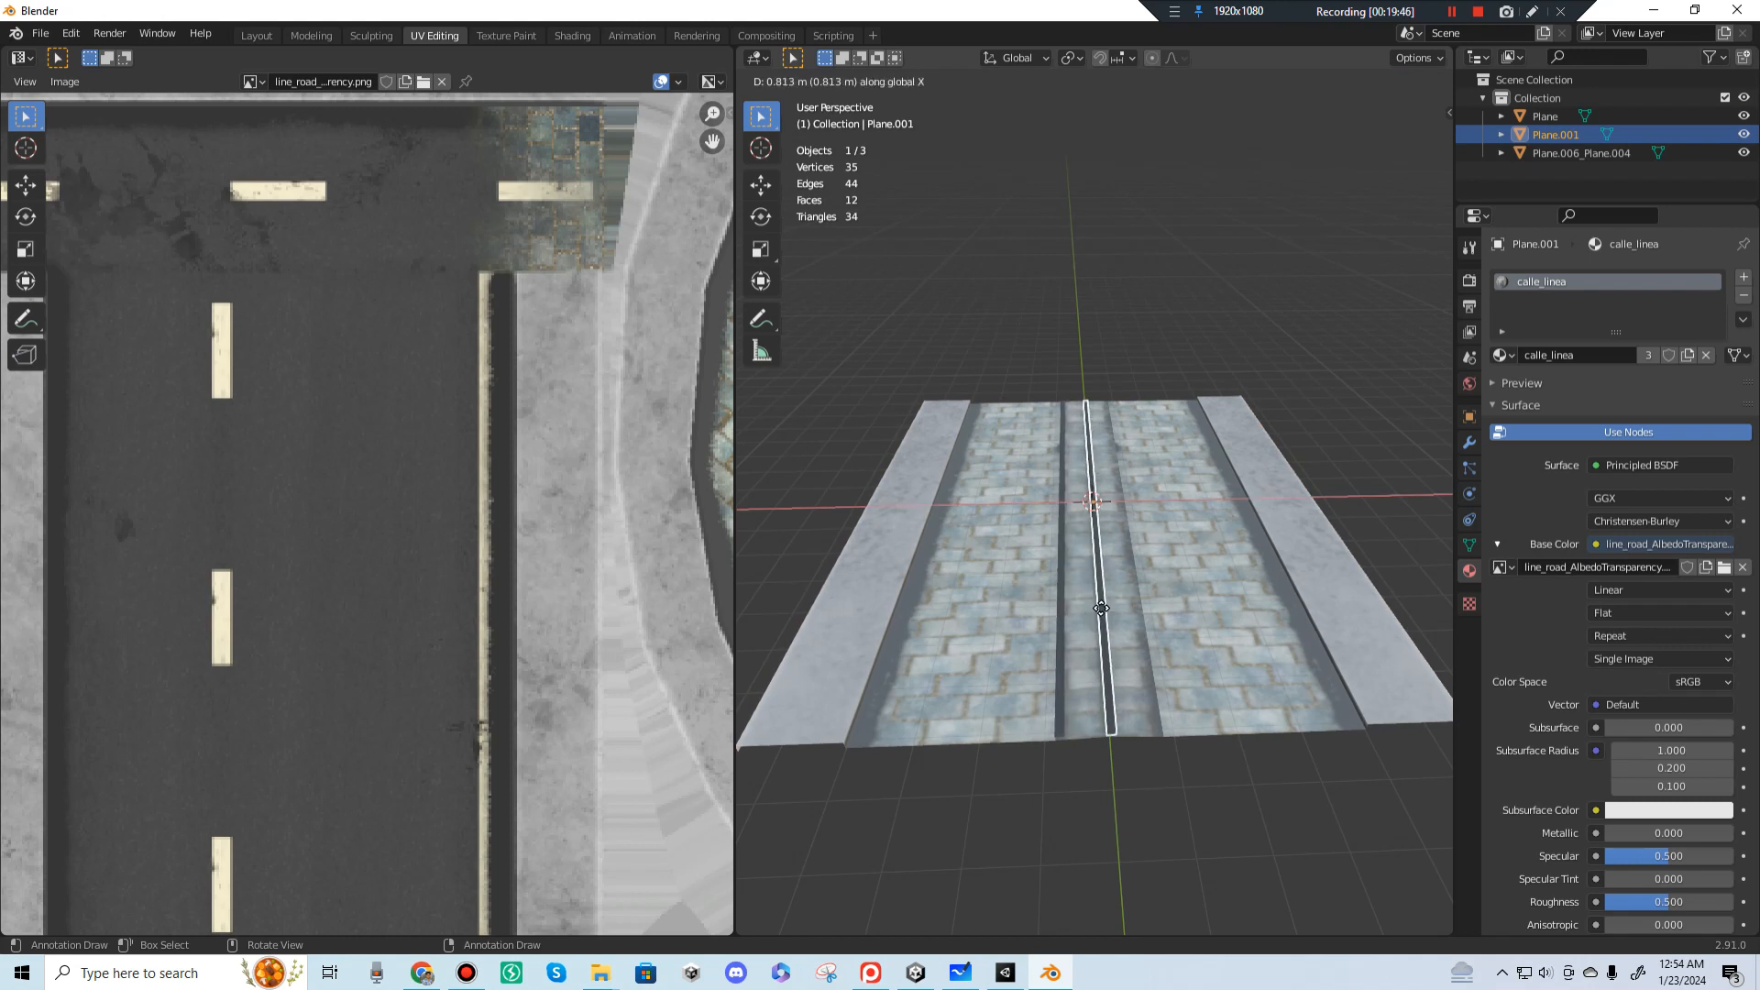
pyautogui.click(1119, 614)
# Step: Move the duplicated strip about 0.75 m further along X onto the right edge of the street's central track
pyautogui.moveTo(1119, 614)
pyautogui.mouseDown(button='middle')
pyautogui.moveTo(1133, 658)
pyautogui.moveTo(1120, 629)
pyautogui.mouseUp(button='middle')
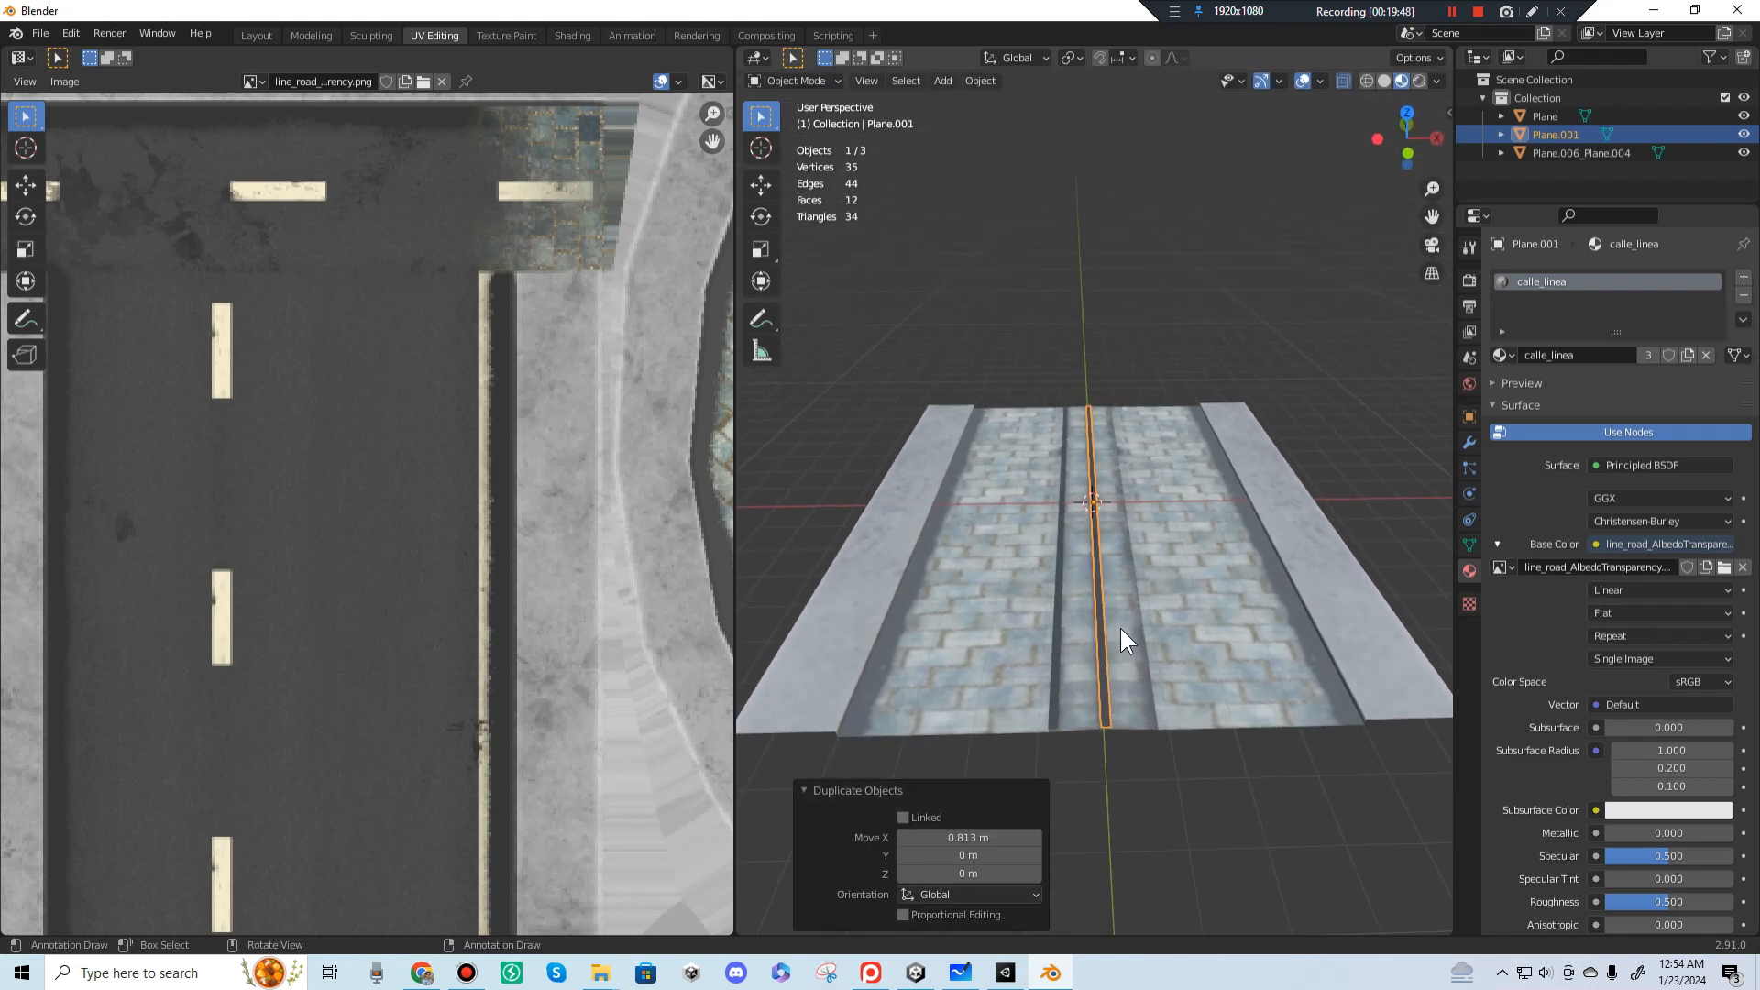
pyautogui.press('g')
pyautogui.press('x')
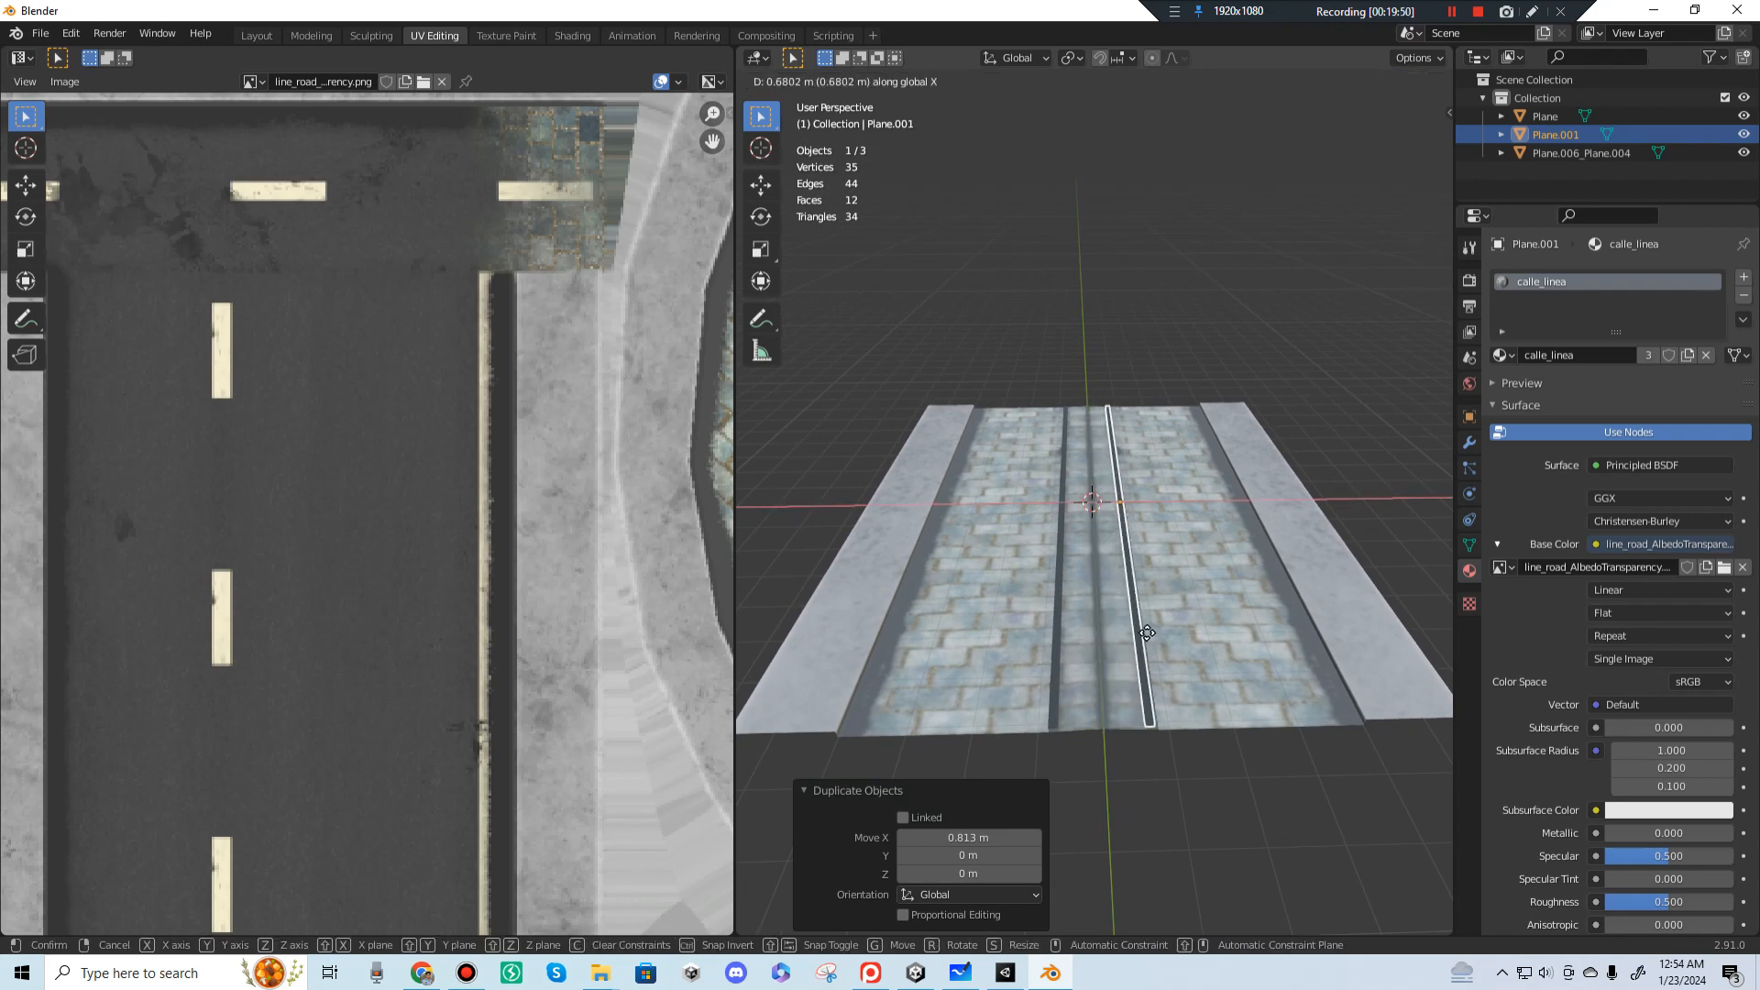
pyautogui.click(1149, 636)
pyautogui.moveTo(1165, 511); pyautogui.dragTo(1146, 582, button='middle')
pyautogui.scroll(2, 1192, 641)
pyautogui.moveTo(1191, 642); pyautogui.dragTo(1129, 567, button='middle')
pyautogui.scroll(-10, 1124, 556)
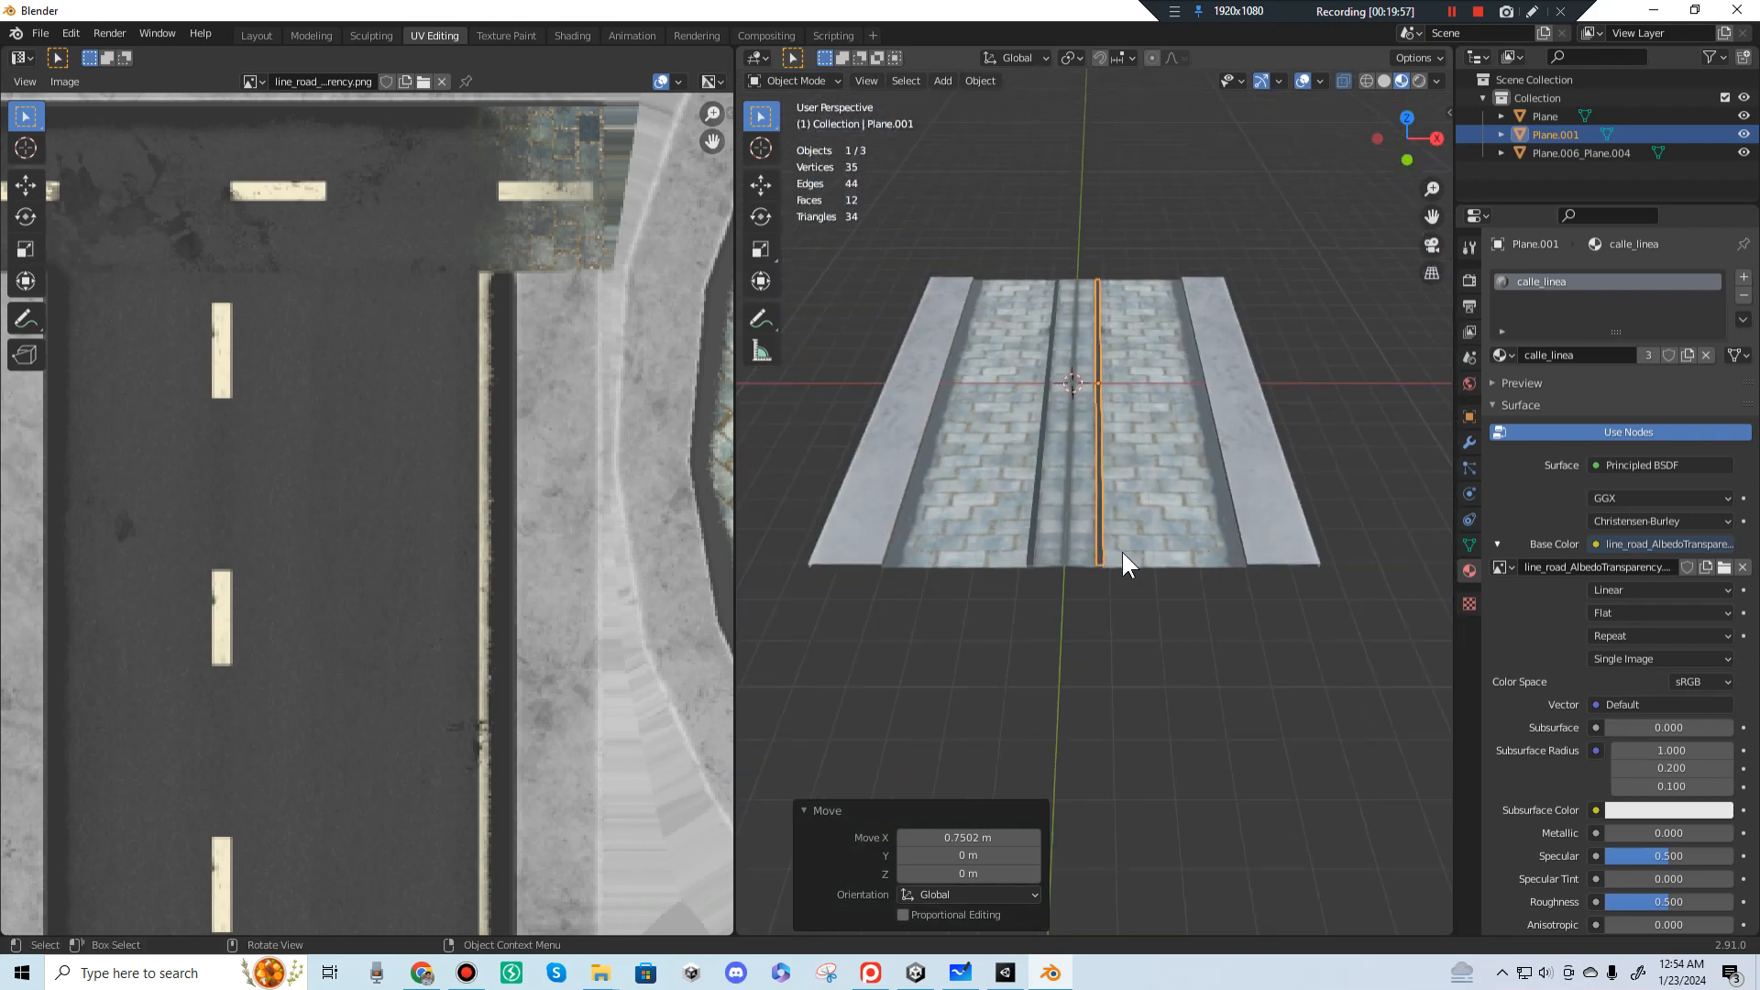
# Step: Join both strips and the street into a single object, with the street as the active object
pyautogui.press('a')
pyautogui.scroll(3, 1103, 414)
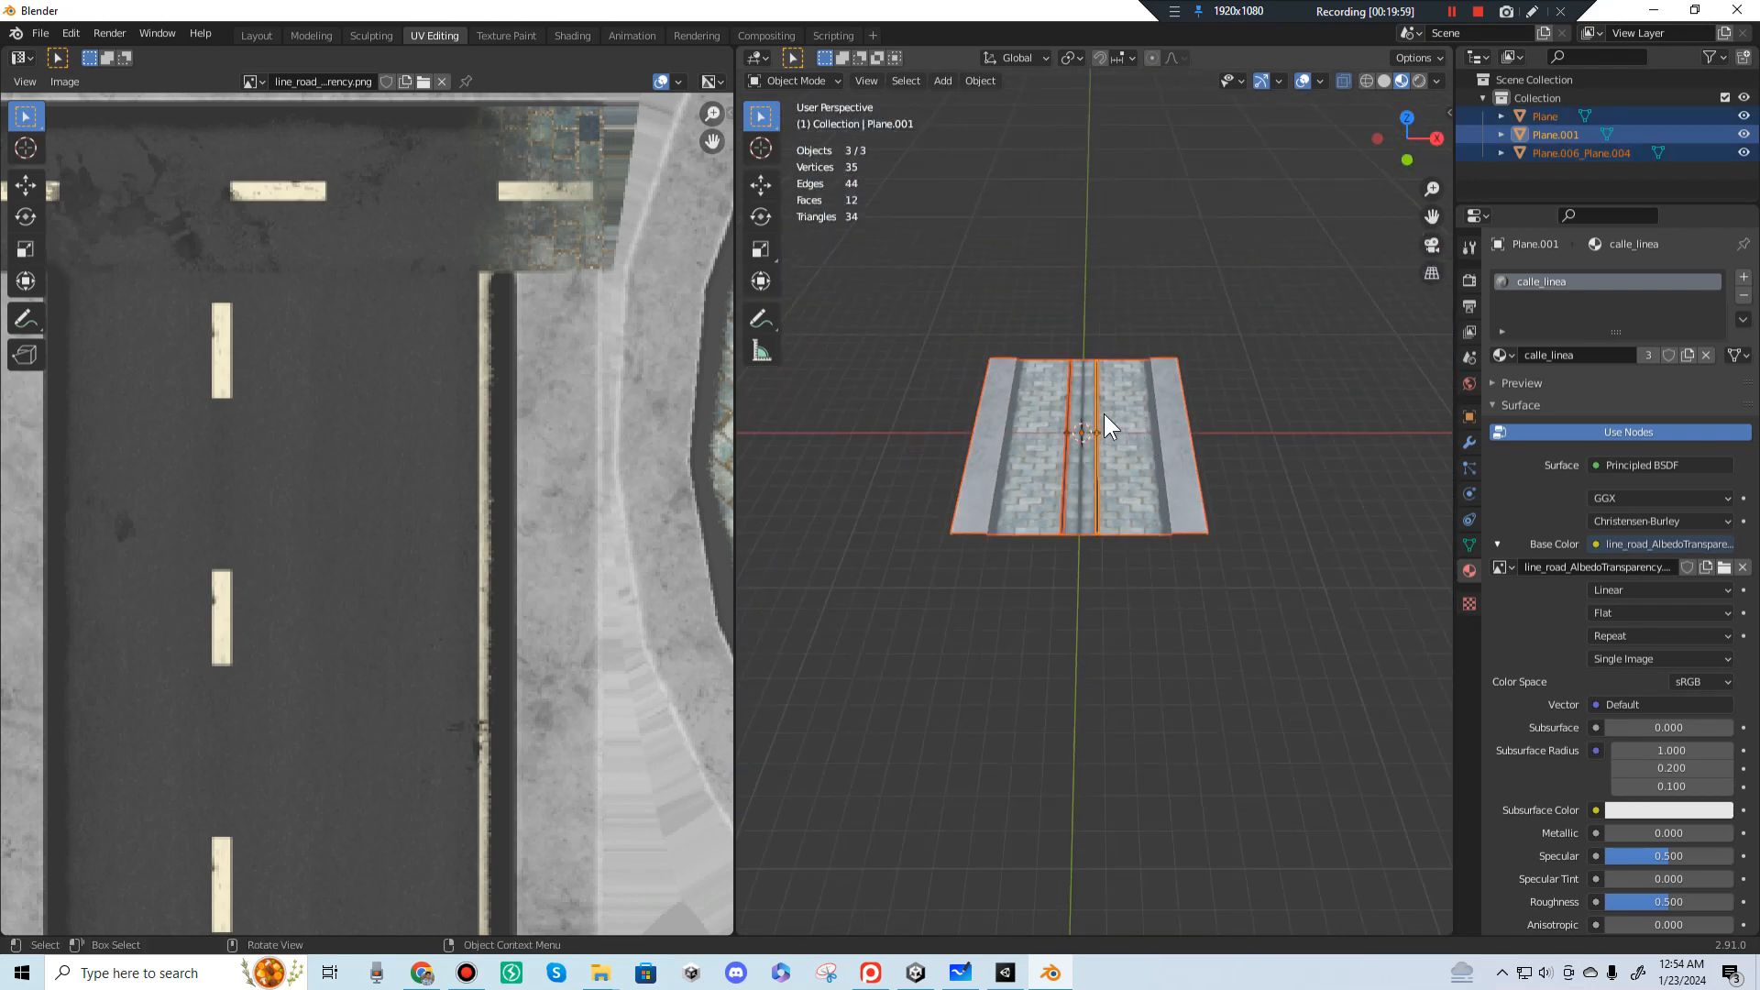
pyautogui.keyDown('ctrl'); pyautogui.click(1151, 421); pyautogui.keyUp('ctrl')
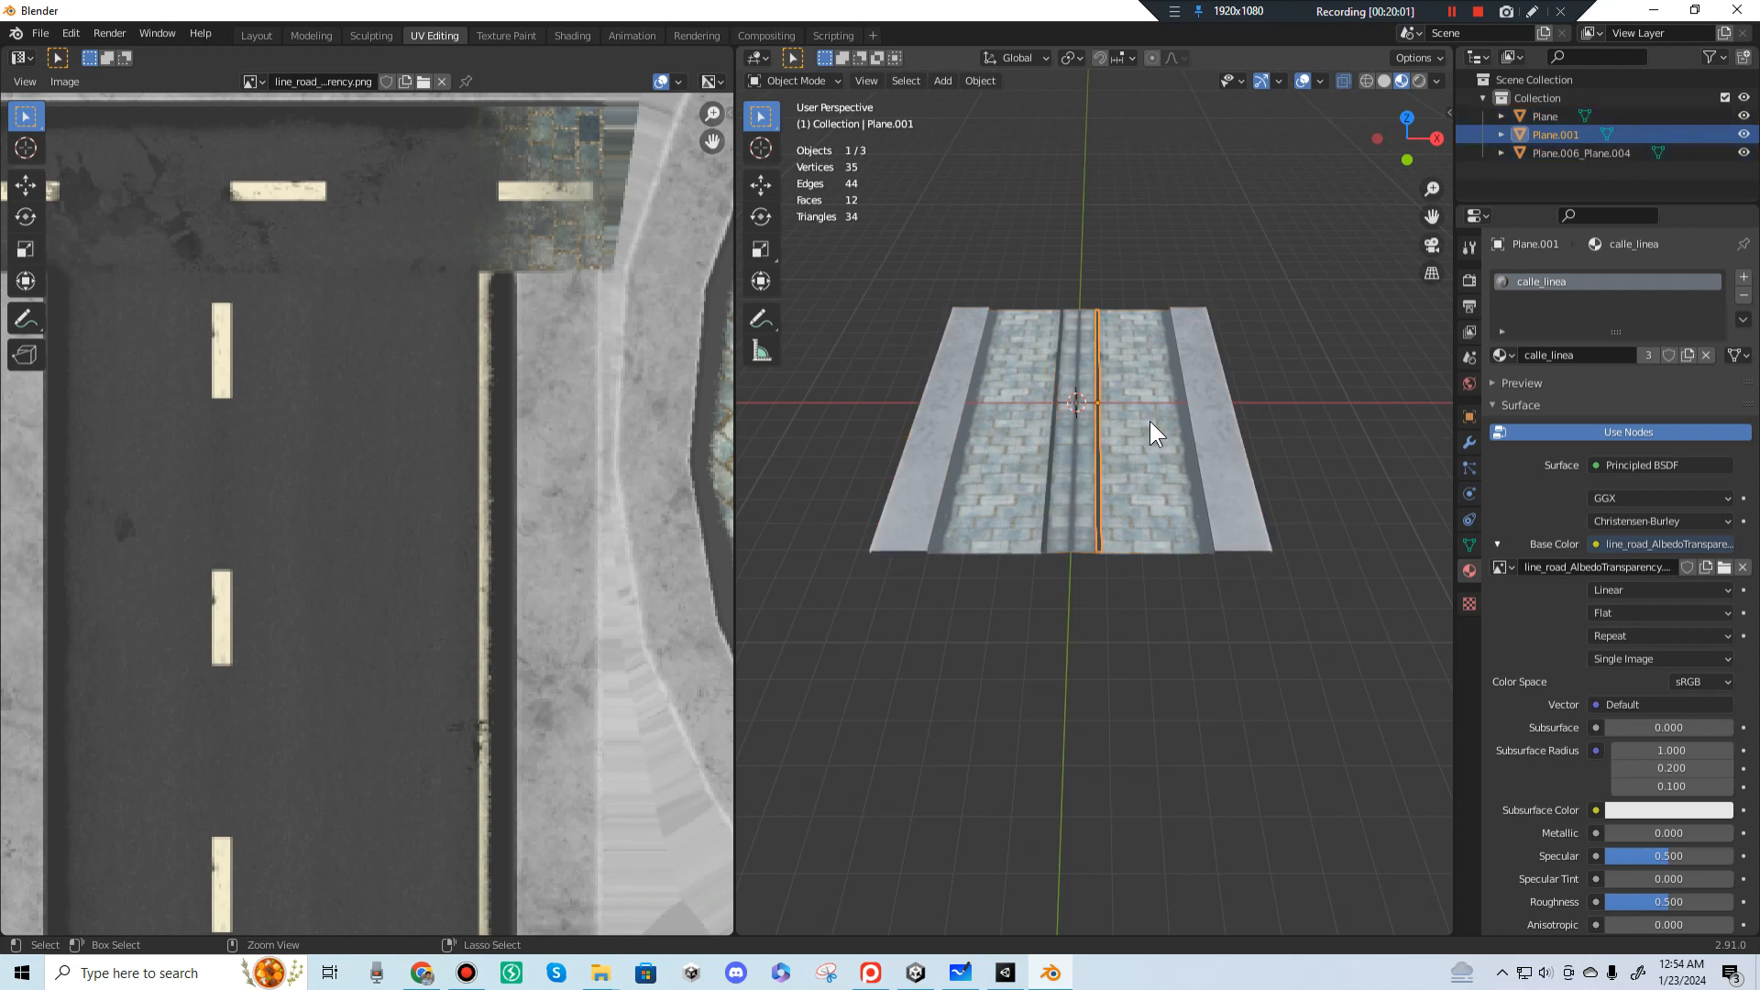
pyautogui.press('a')
pyautogui.keyDown('shift'); pyautogui.click(1134, 416); pyautogui.keyUp('shift')
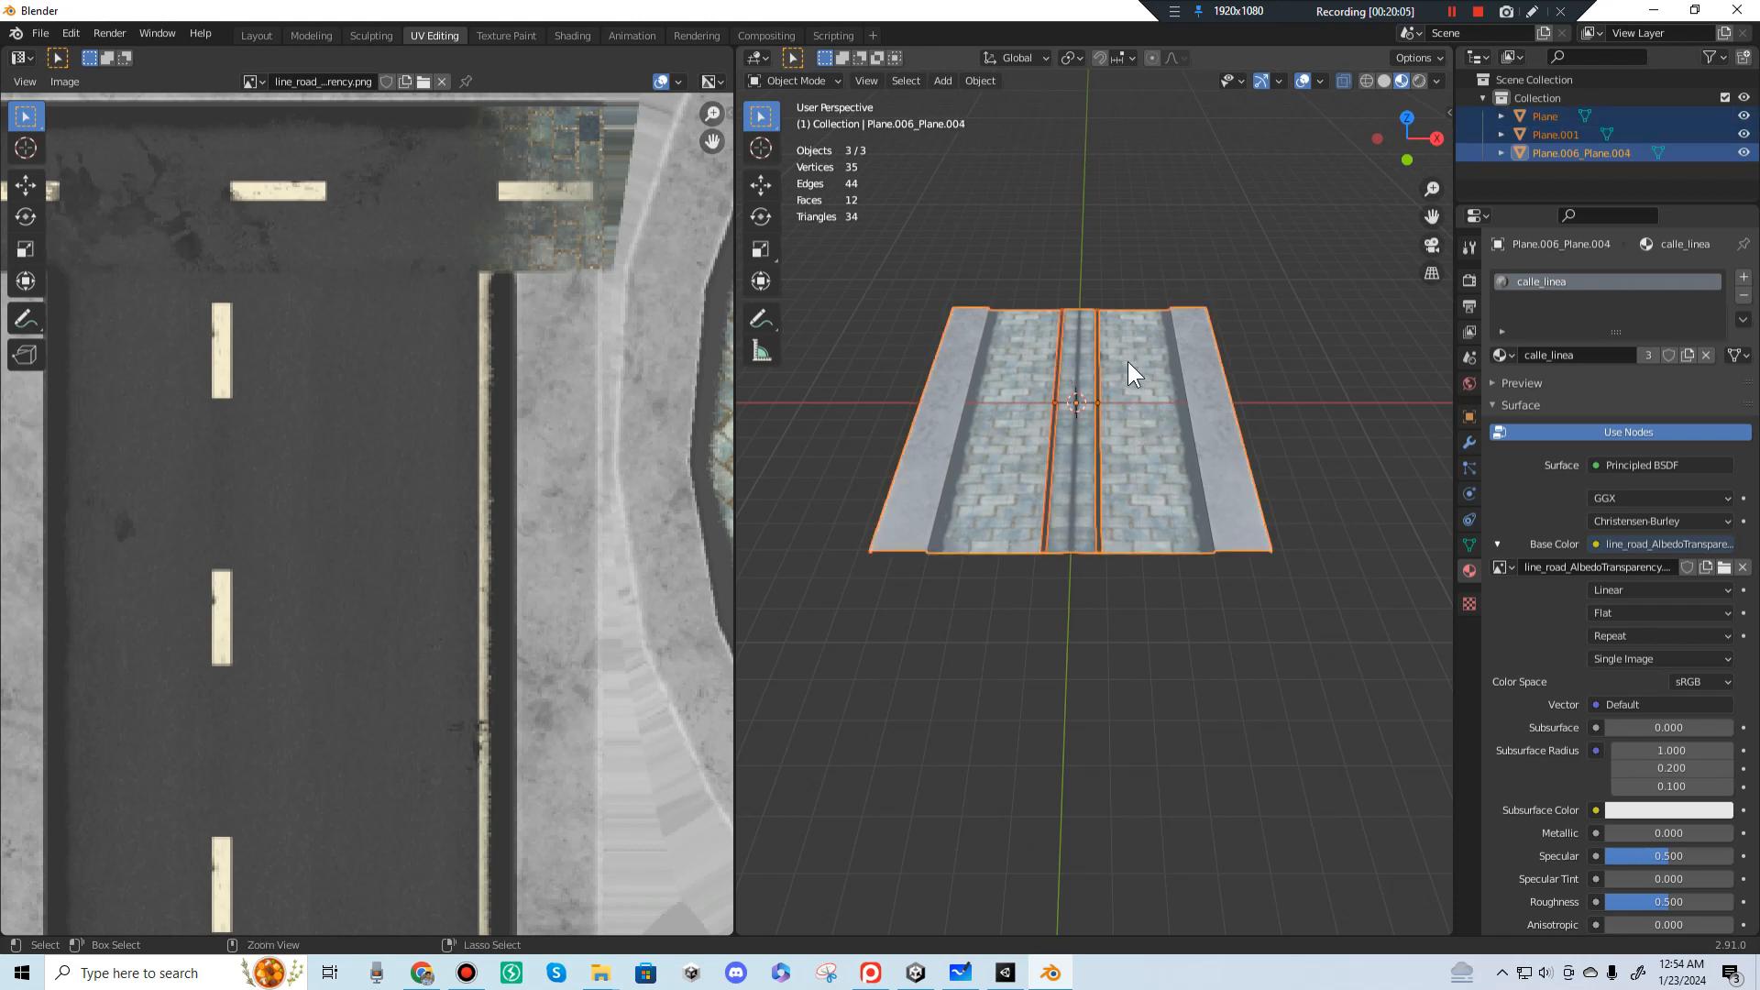
pyautogui.hotkey('ctrl', 'j')
pyautogui.scroll(3, 1100, 412)
pyautogui.moveTo(1100, 470)
pyautogui.mouseDown(button='middle')
pyautogui.moveTo(1091, 455)
pyautogui.moveTo(1167, 495)
pyautogui.moveTo(1081, 471)
pyautogui.moveTo(1084, 452)
pyautogui.mouseUp(button='middle')
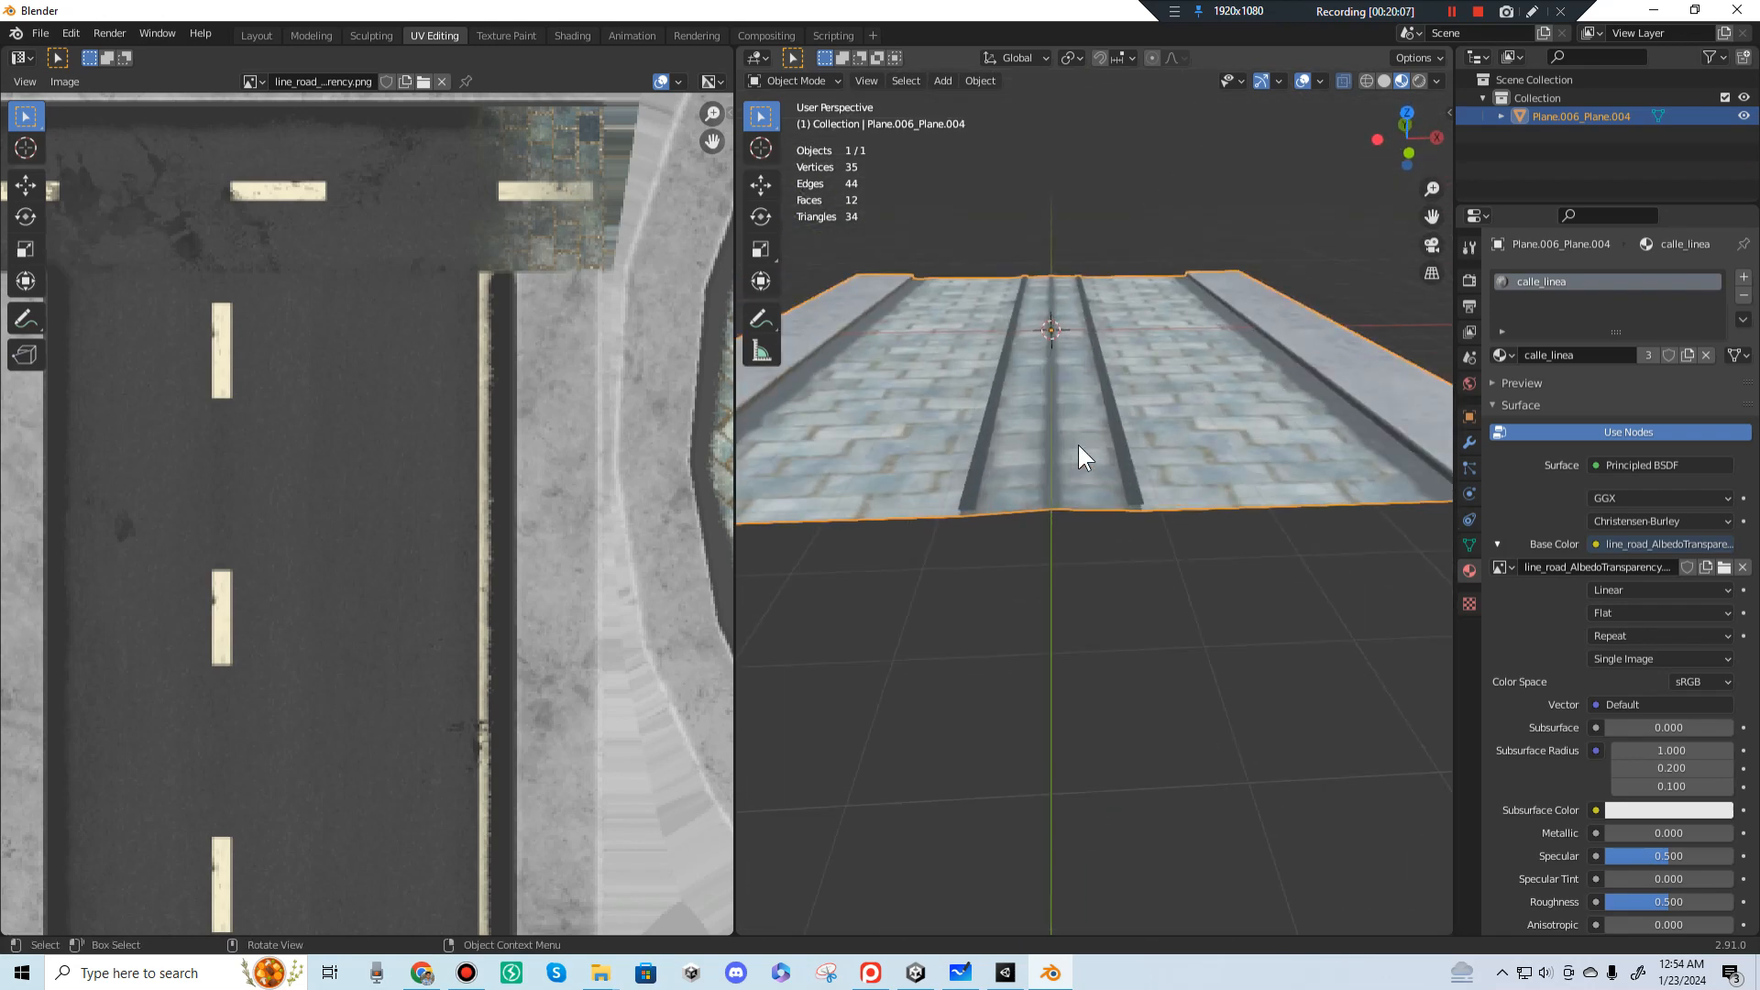
pyautogui.click(856, 217)
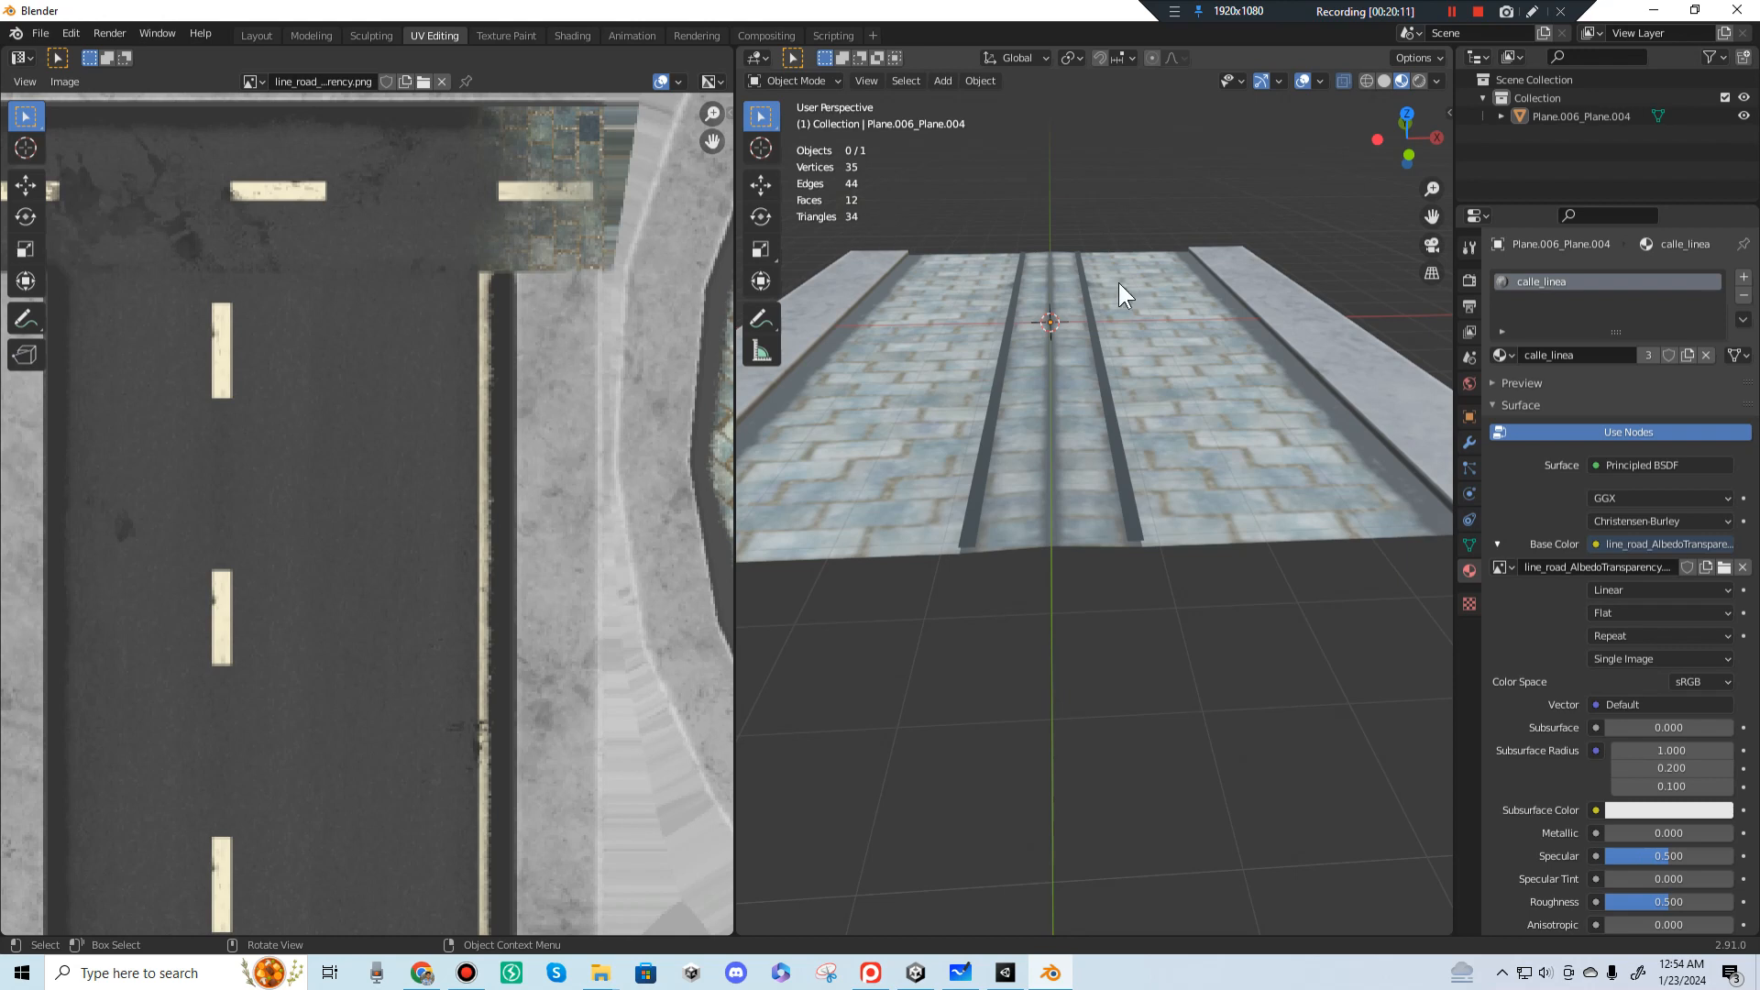
pyautogui.moveTo(1119, 282); pyautogui.dragTo(854, 257, button='middle')
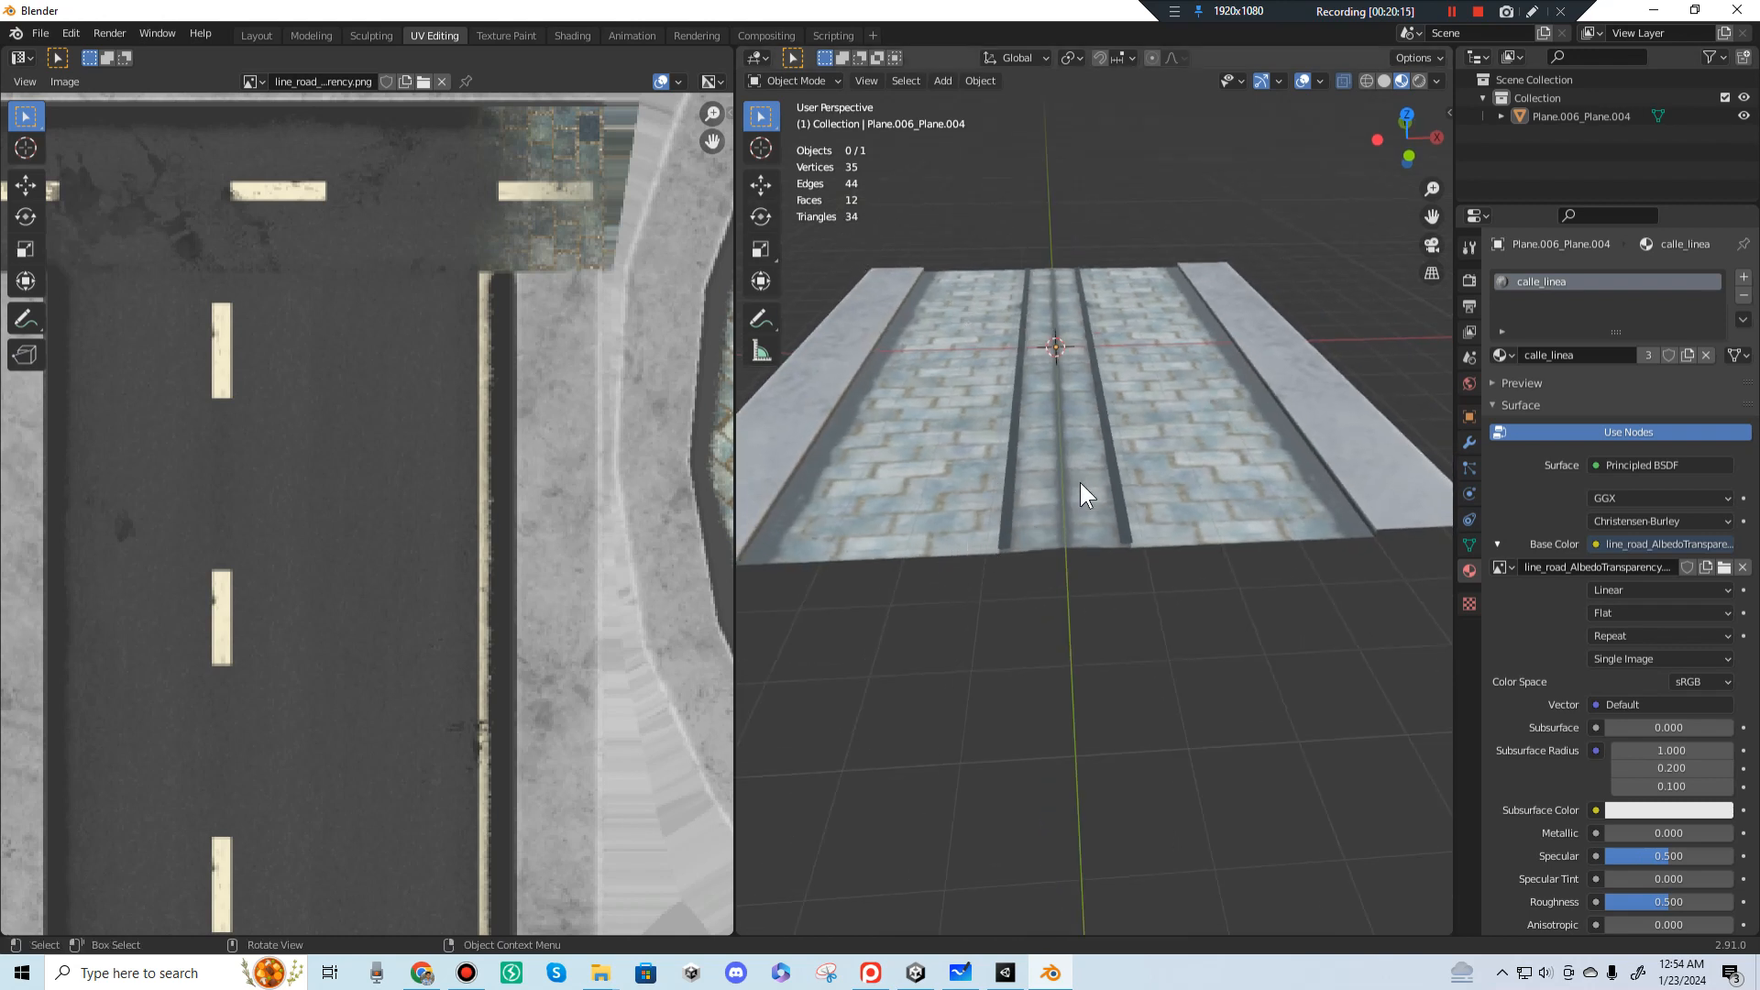
pyautogui.moveTo(1080, 482); pyautogui.dragTo(1061, 519, button='middle')
# Step: Export the joined street as FBX, overwriting street.fbx in the streets_component folder
pyautogui.click(1085, 420)
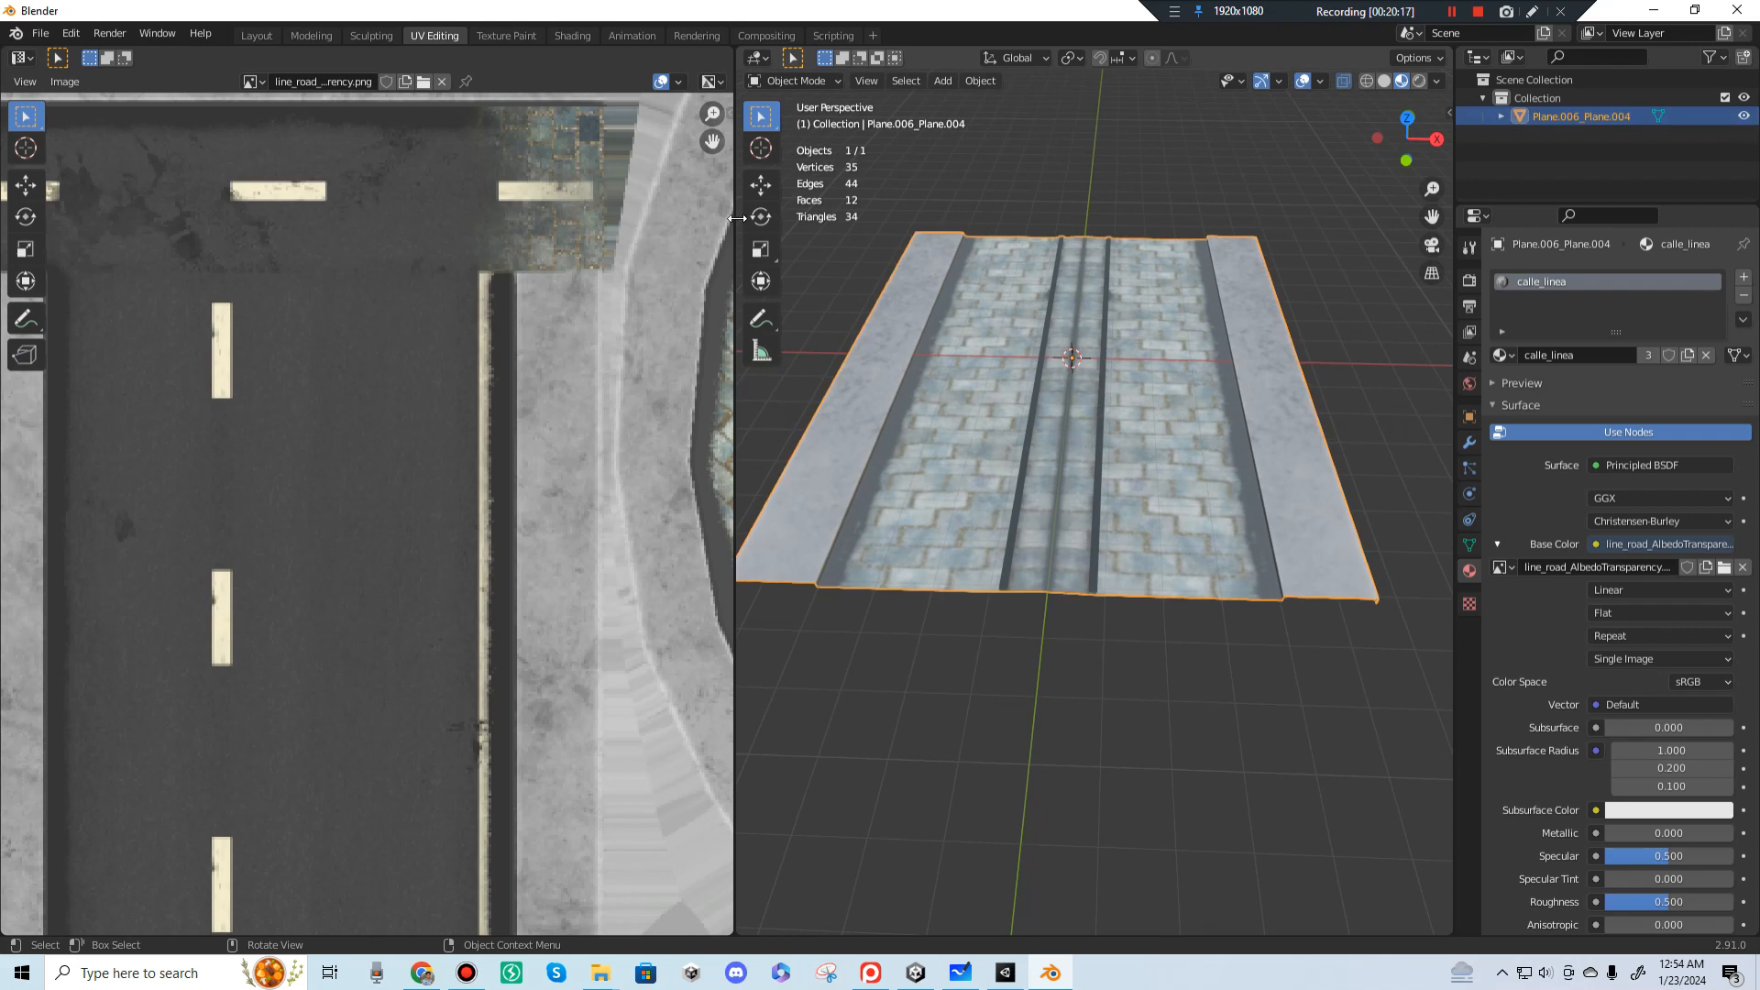
pyautogui.click(40, 33)
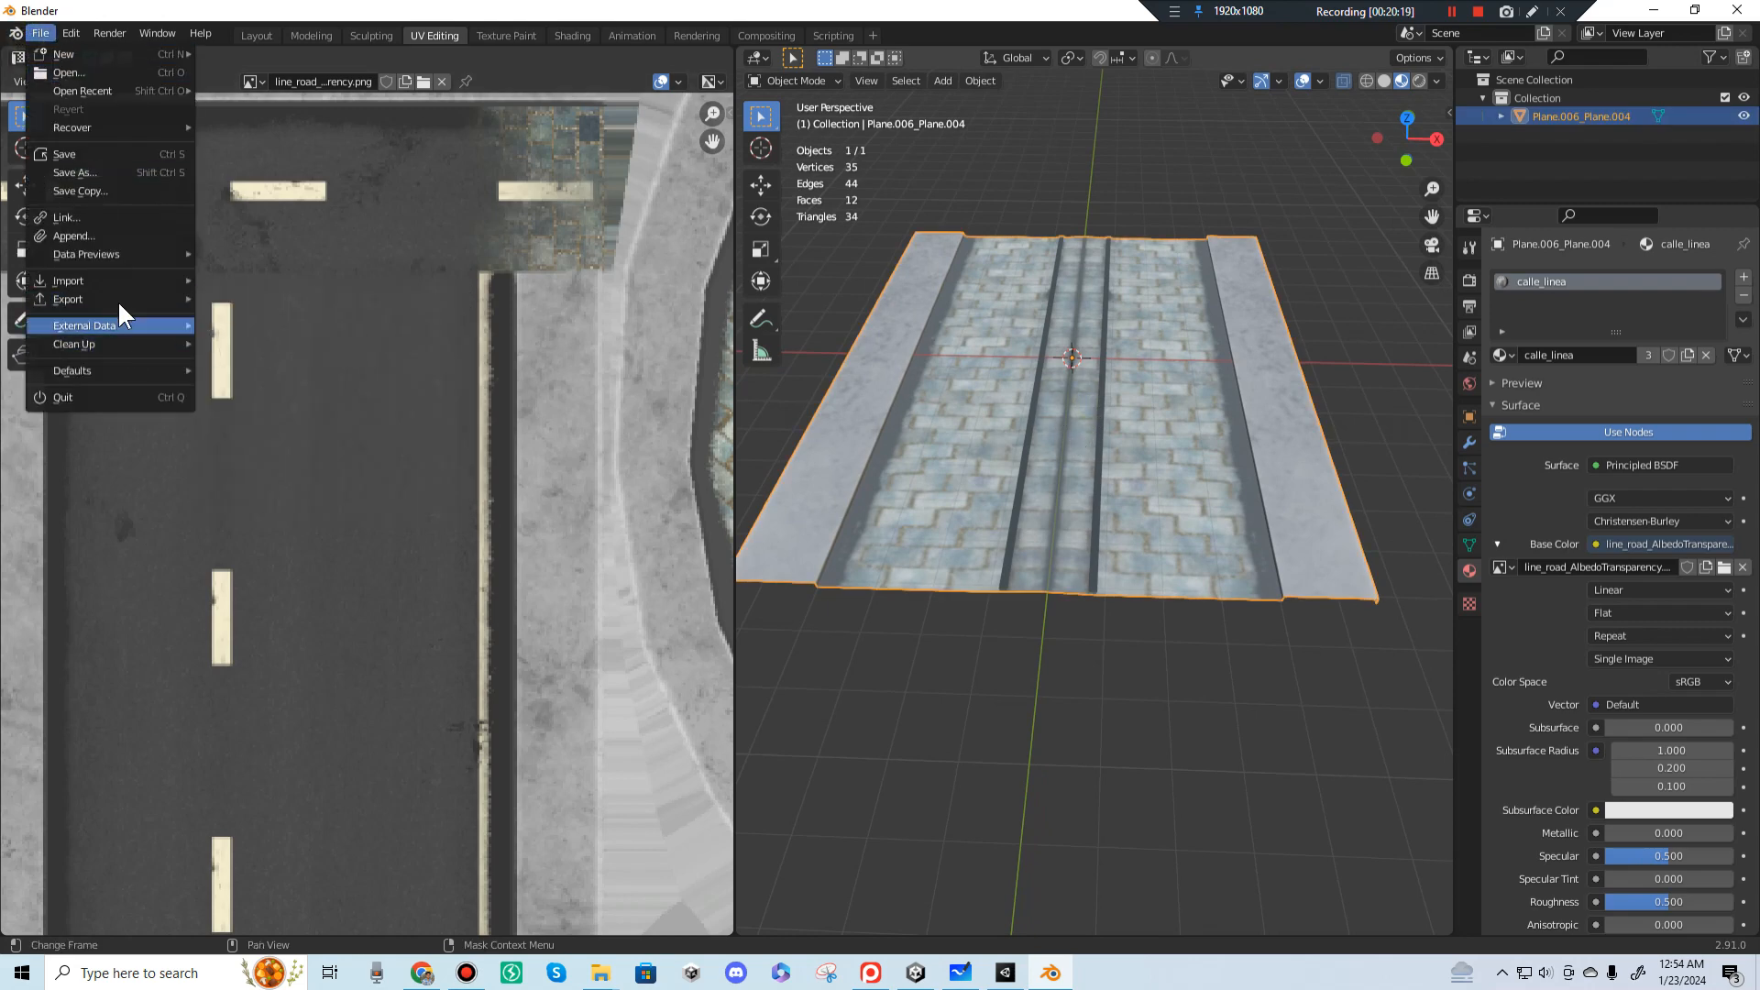
pyautogui.moveTo(130, 297)
pyautogui.click(245, 407)
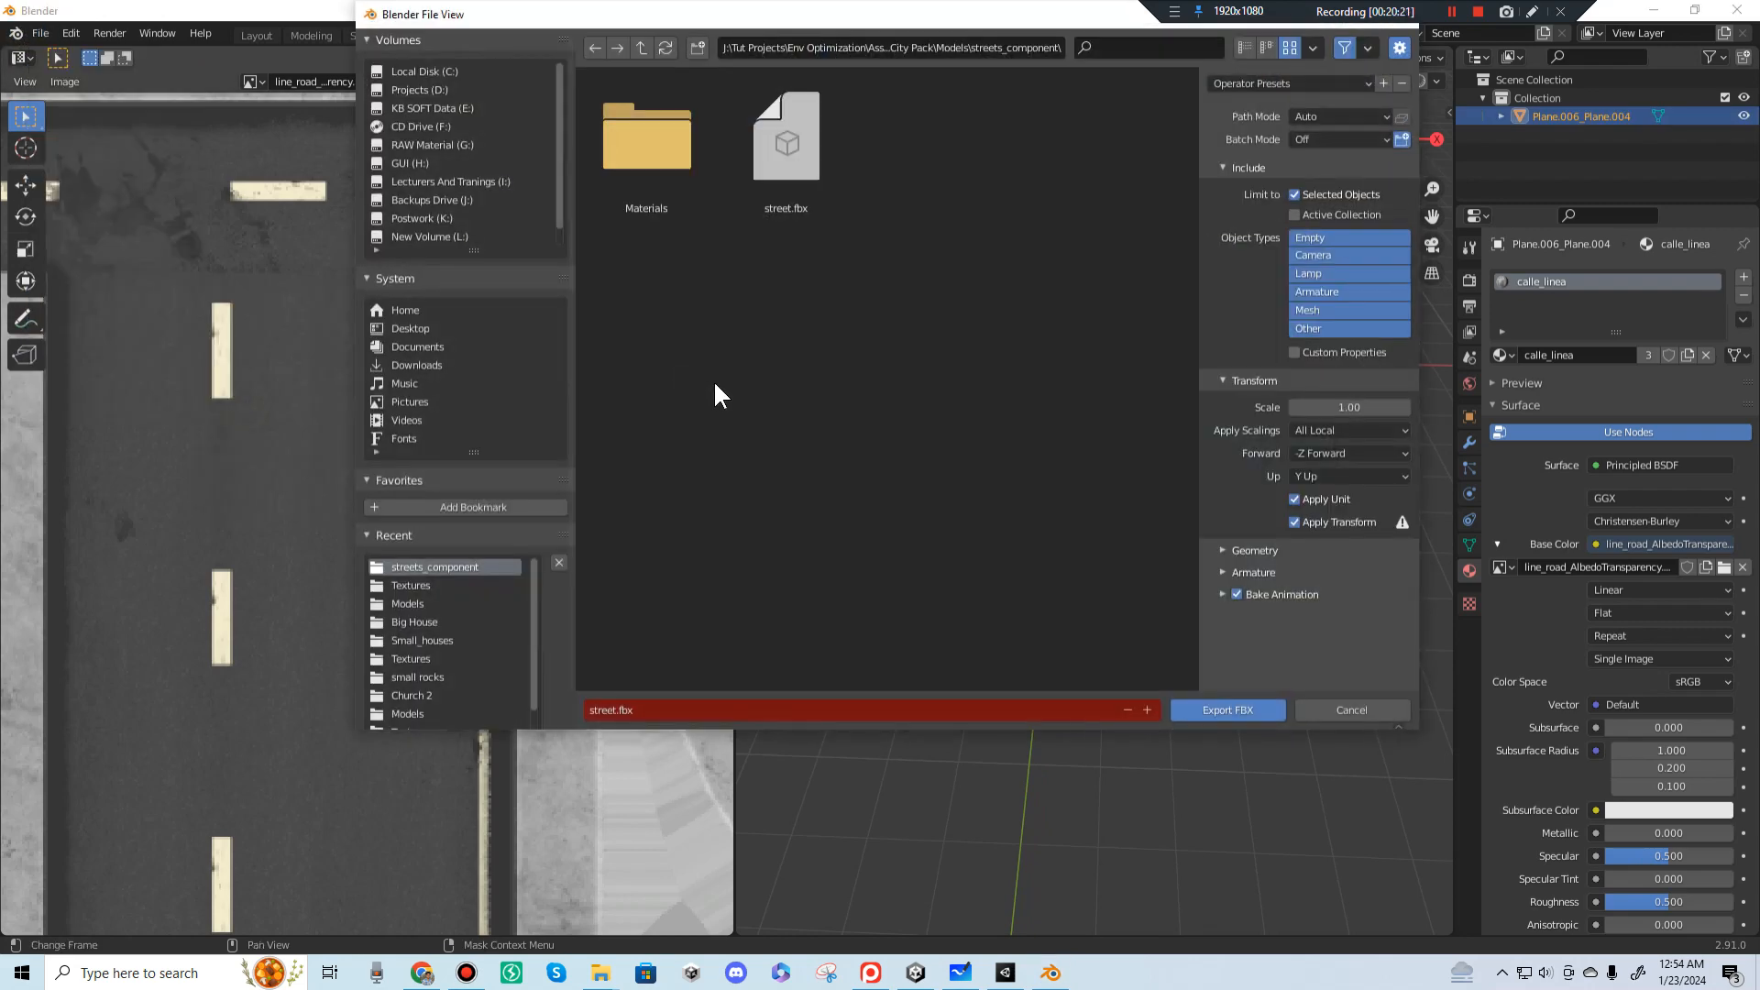
pyautogui.click(786, 146)
pyautogui.click(1228, 711)
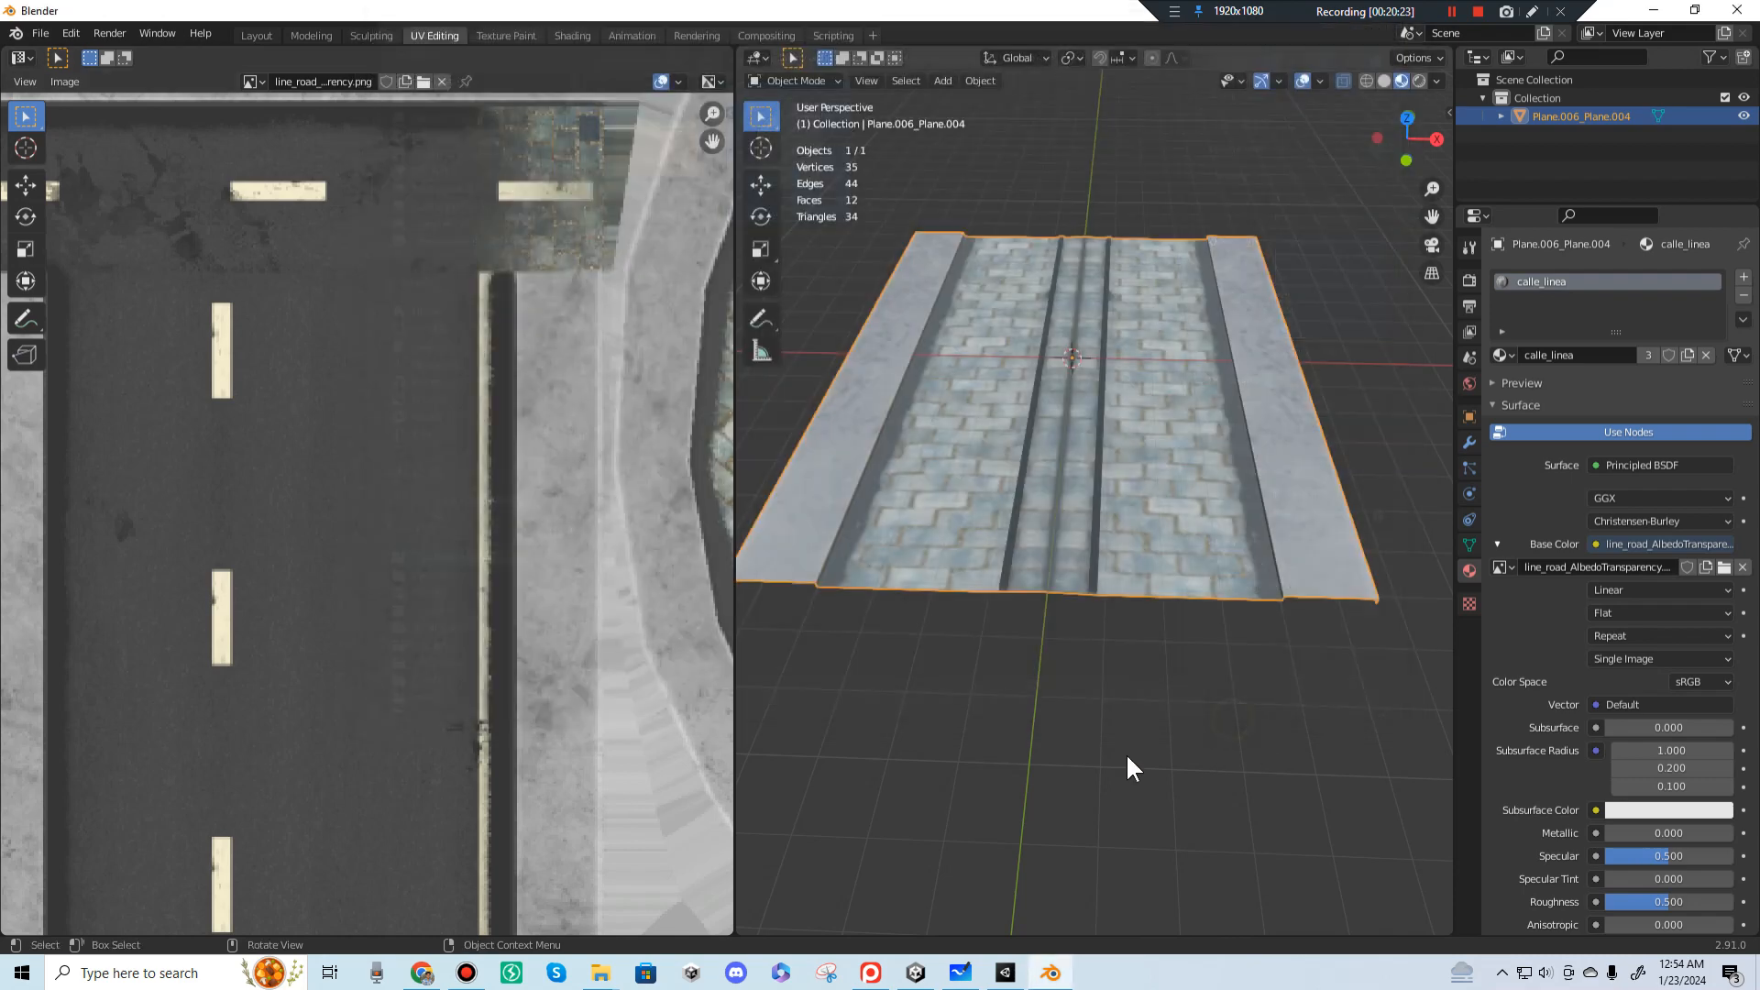
# Step: Switch to the Env Optimization project in Unity and examine the updated street's track strips beside the original street
pyautogui.click(1005, 972)
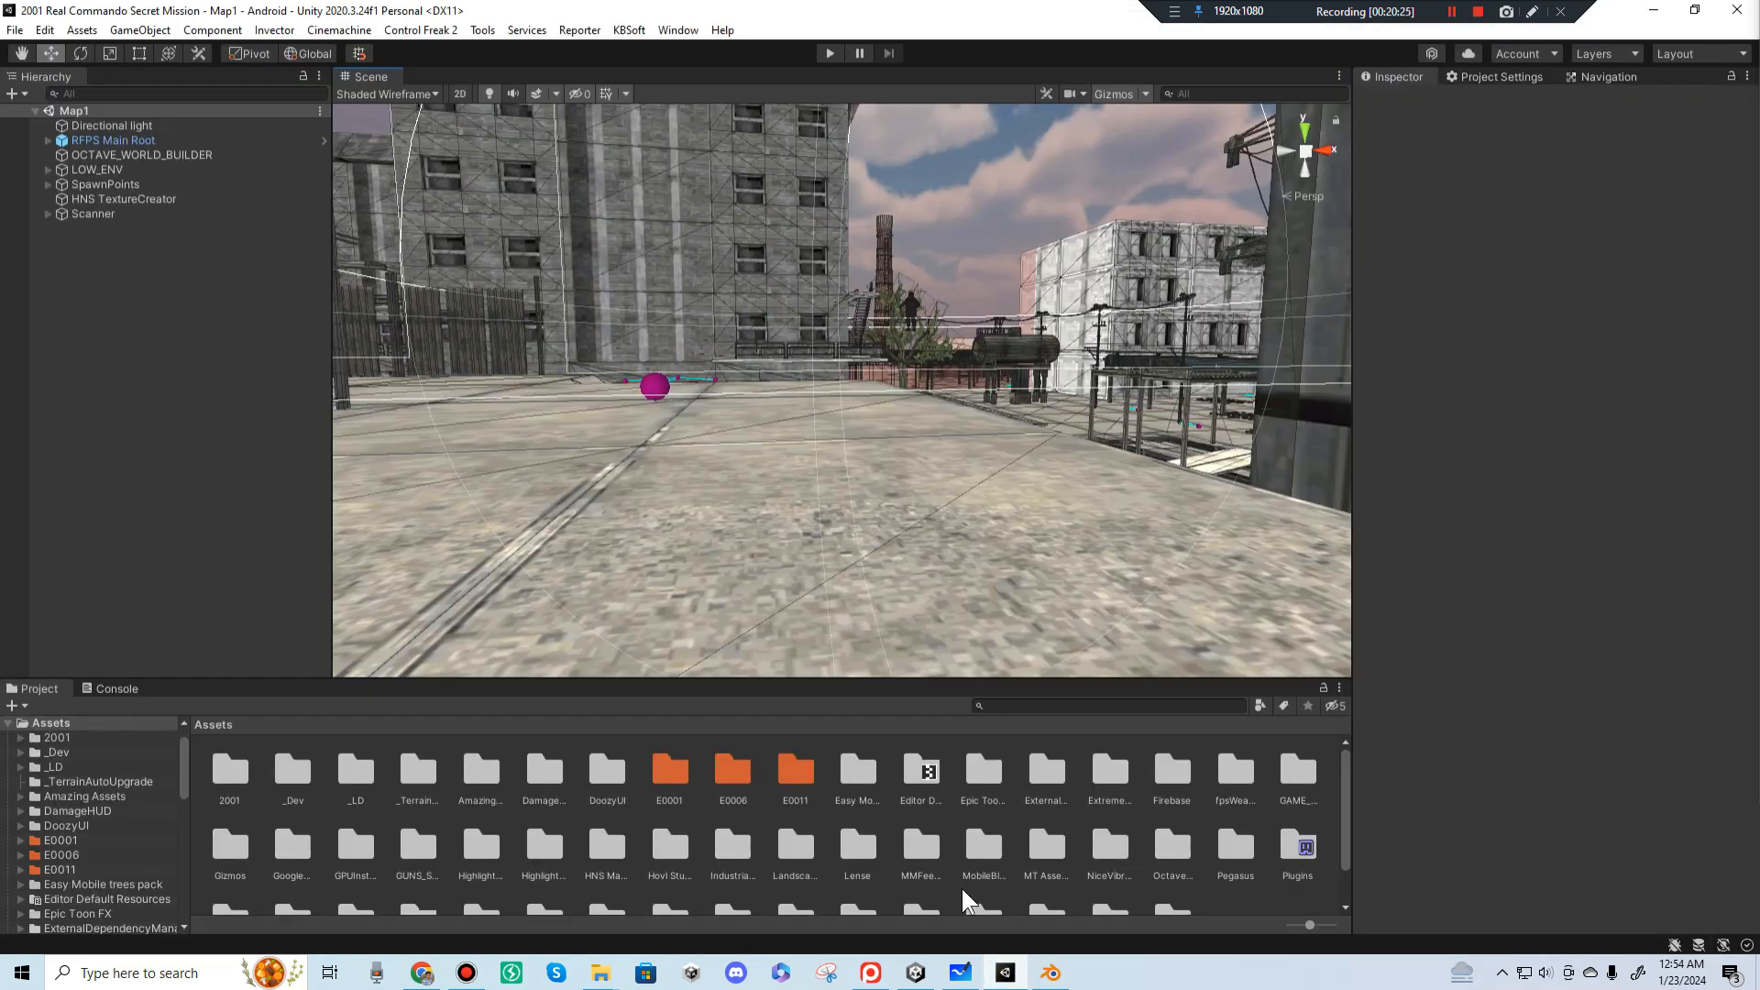
pyautogui.click(915, 973)
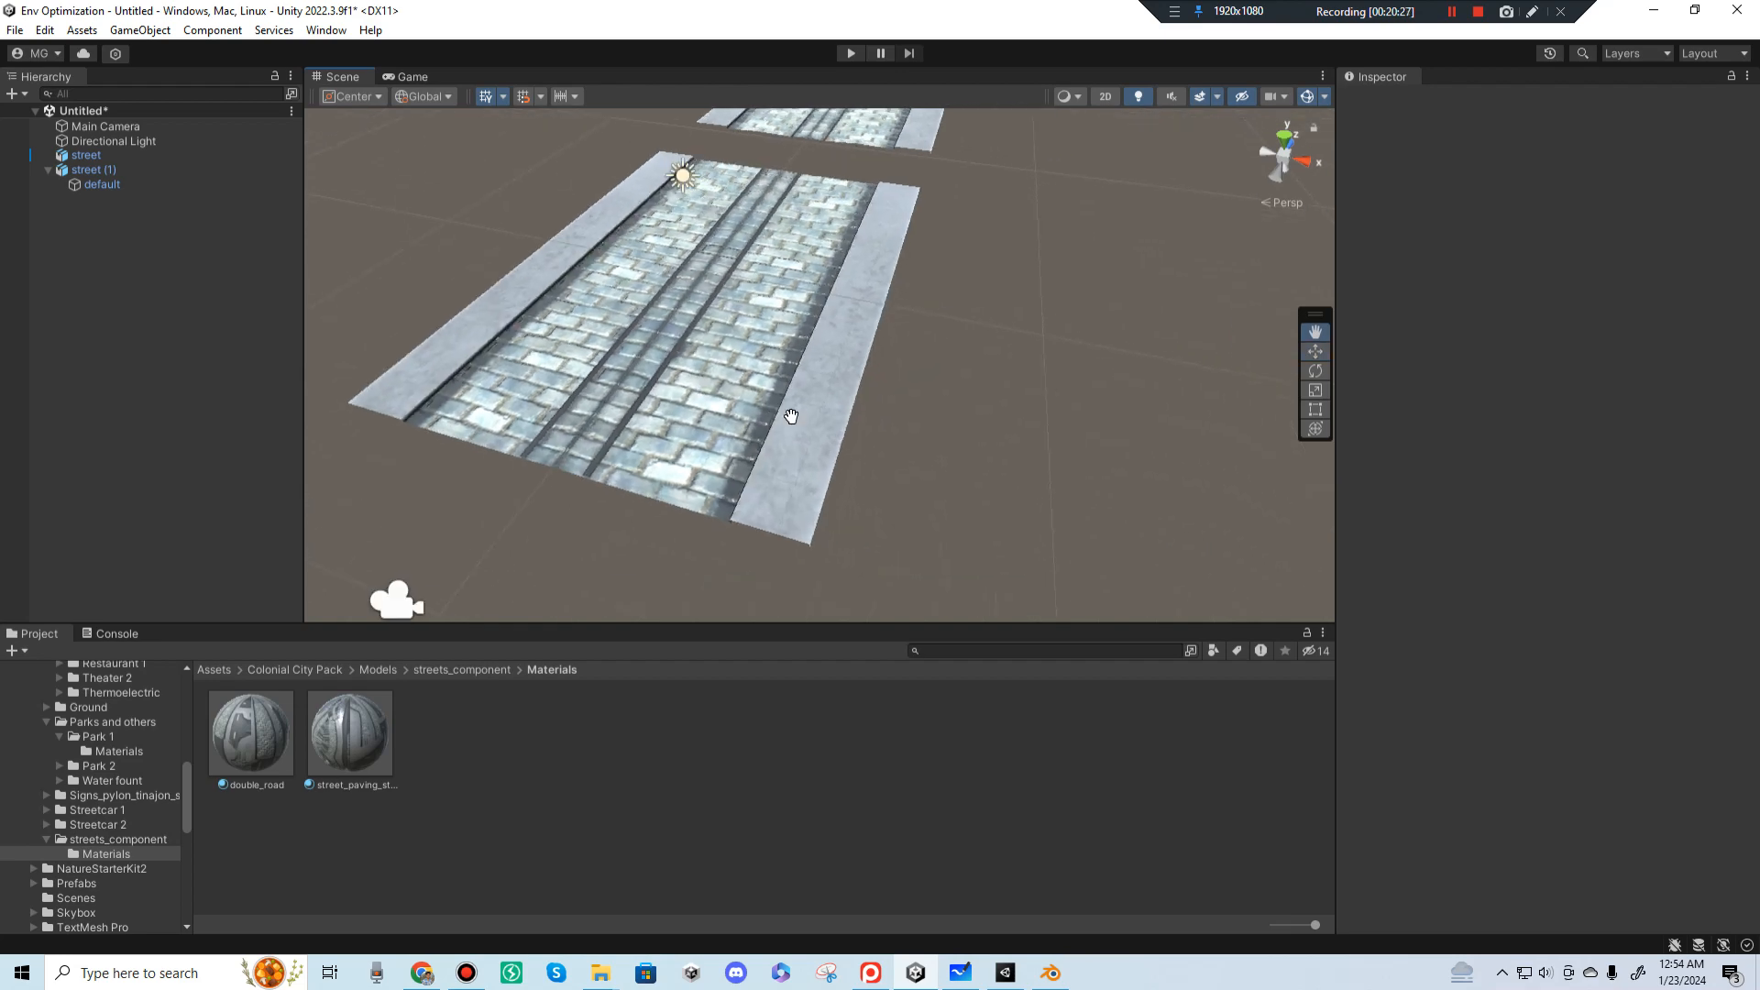
pyautogui.scroll(3, 926, 484)
pyautogui.moveTo(952, 459); pyautogui.dragTo(859, 456, button='right')
pyautogui.scroll(-3, 866, 447)
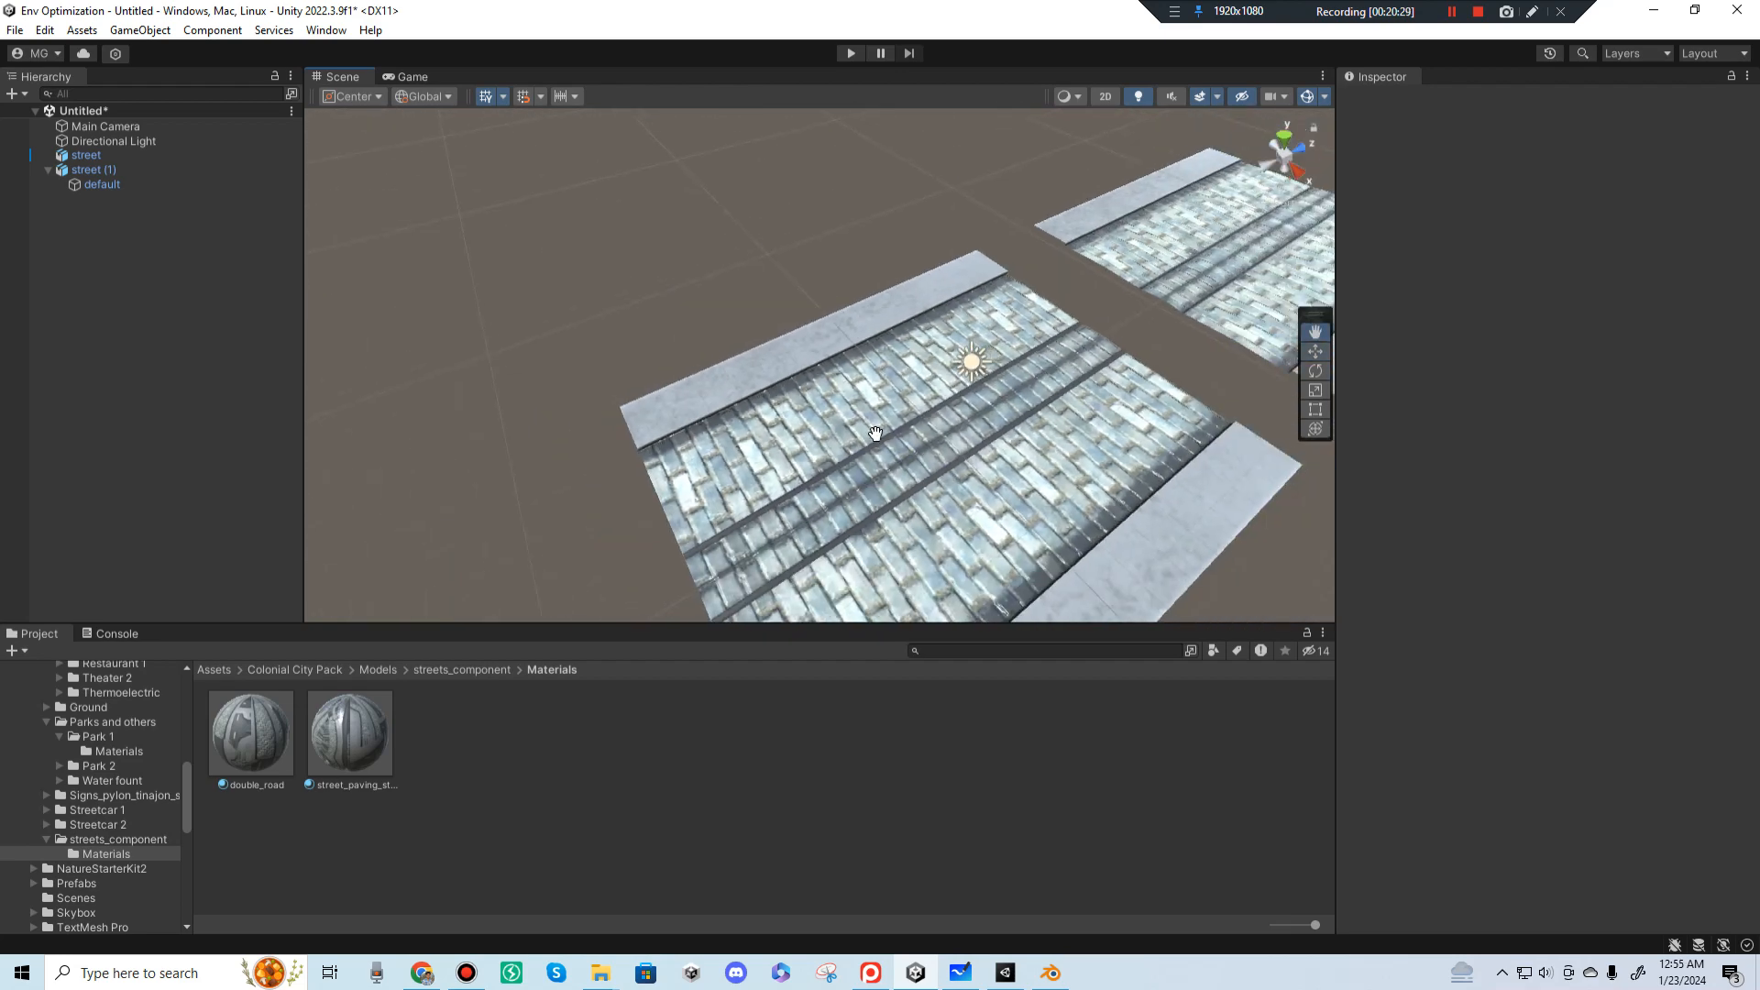
pyautogui.moveTo(876, 431); pyautogui.dragTo(683, 353, button='middle')
pyautogui.press('super')
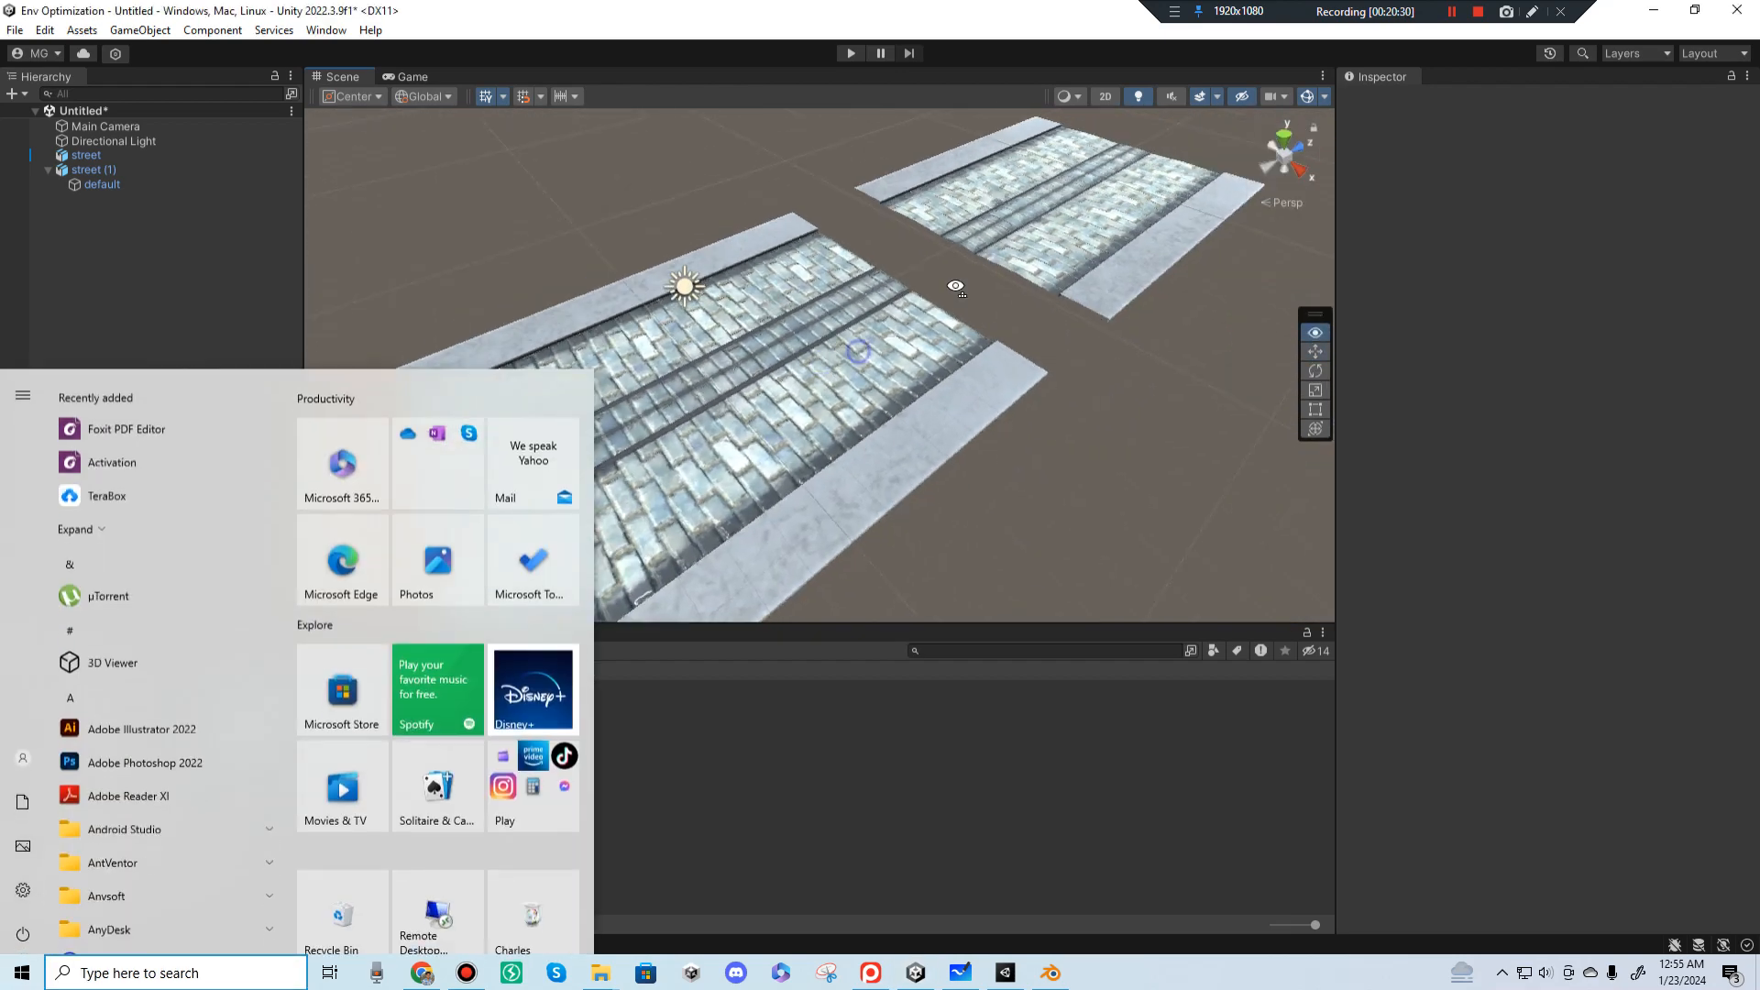
pyautogui.moveTo(1041, 306)
pyautogui.mouseDown(button='right')
pyautogui.moveTo(896, 374)
pyautogui.moveTo(975, 371)
pyautogui.moveTo(1082, 412)
pyautogui.moveTo(1243, 527)
pyautogui.moveTo(1521, 504)
pyautogui.moveTo(1289, 471)
pyautogui.moveTo(1194, 421)
pyautogui.moveTo(1102, 556)
pyautogui.moveTo(1167, 416)
pyautogui.moveTo(1174, 514)
pyautogui.moveTo(1663, 563)
pyautogui.moveTo(1503, 535)
pyautogui.moveTo(1347, 609)
pyautogui.moveTo(1426, 617)
pyautogui.moveTo(1626, 579)
pyautogui.moveTo(24, 522)
pyautogui.moveTo(157, 444)
pyautogui.moveTo(1449, 464)
pyautogui.moveTo(1262, 403)
pyautogui.moveTo(1009, 394)
pyautogui.moveTo(1257, 330)
pyautogui.moveTo(1241, 267)
pyautogui.moveTo(883, 431)
pyautogui.moveTo(1241, 373)
pyautogui.moveTo(1311, 475)
pyautogui.moveTo(1641, 464)
pyautogui.moveTo(1059, 538)
pyautogui.moveTo(1174, 409)
pyautogui.moveTo(990, 267)
pyautogui.moveTo(1045, 304)
pyautogui.mouseUp(button='right')
pyautogui.press('w')
pyautogui.press('w')
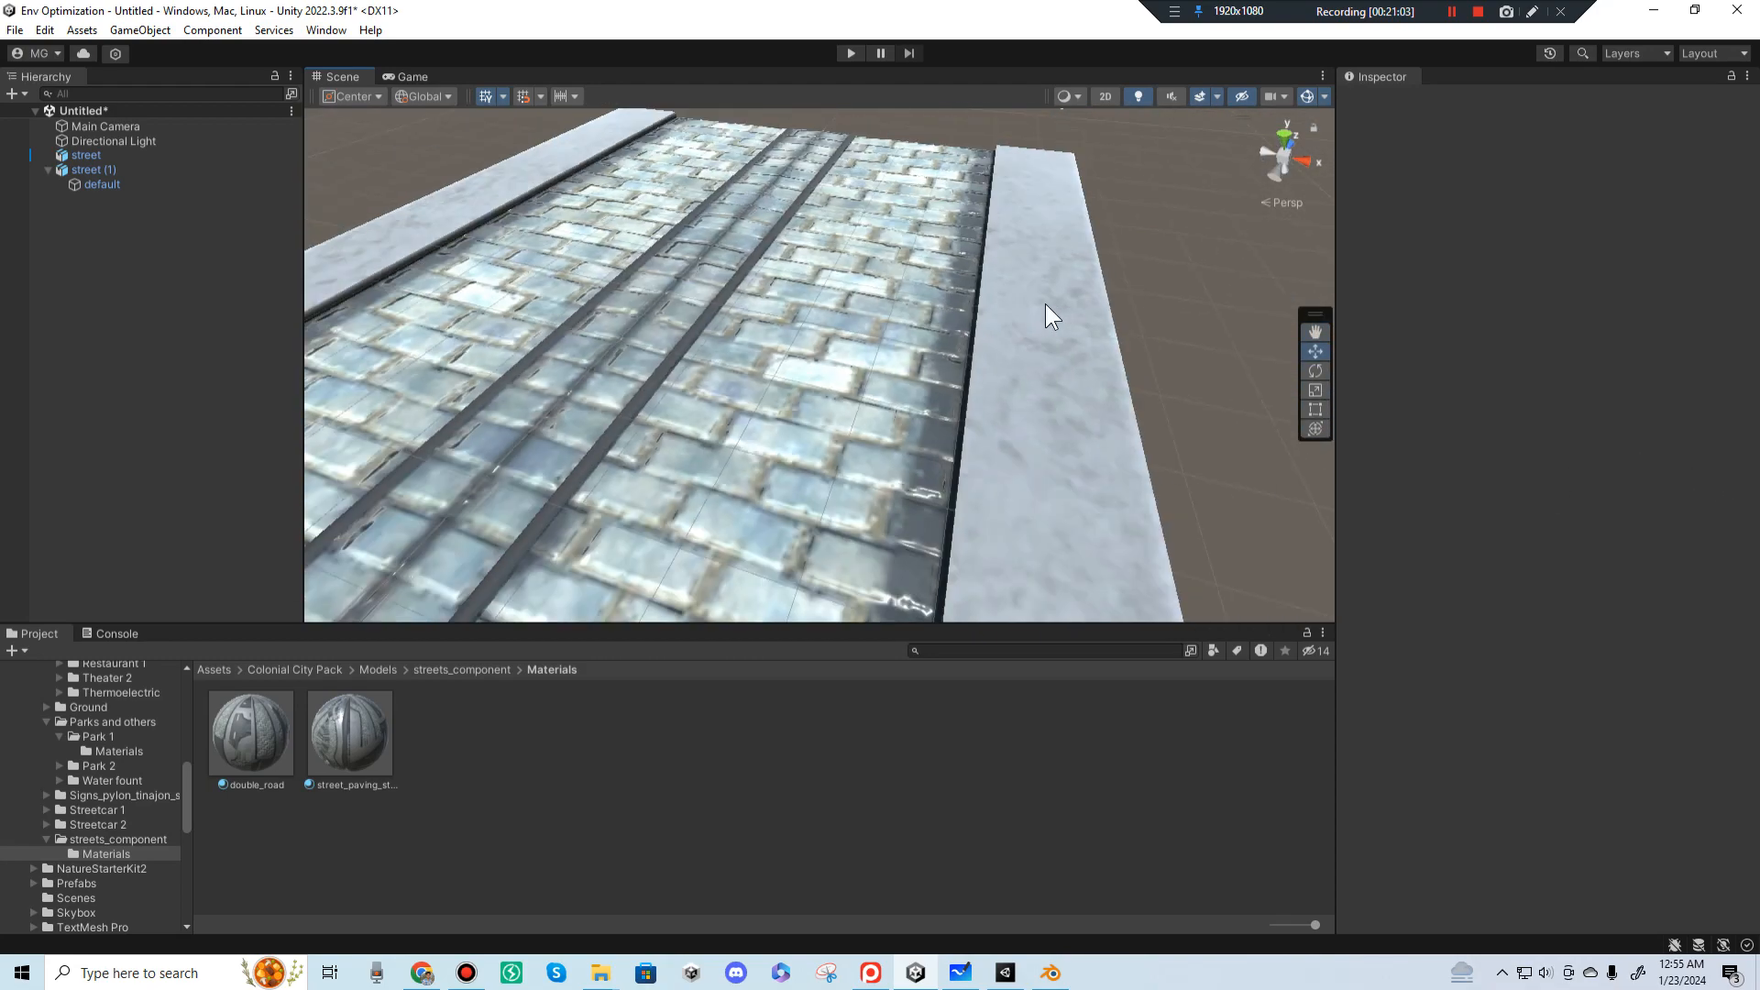
pyautogui.scroll(-3, 1041, 320)
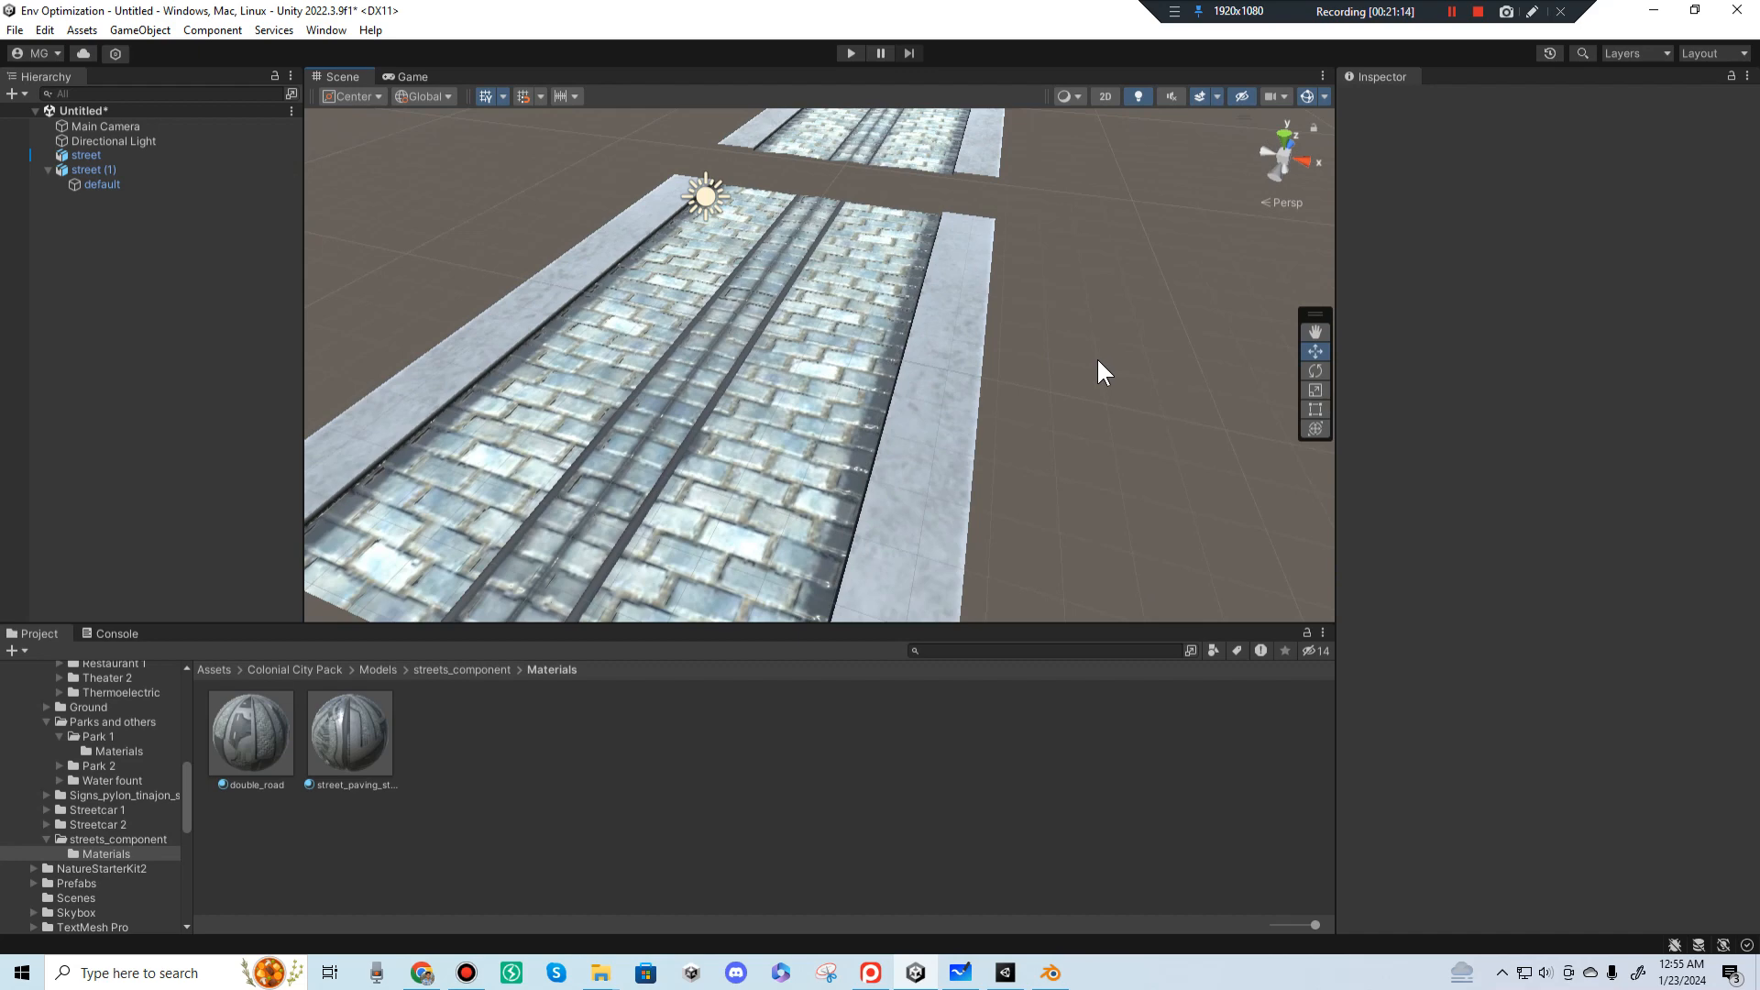
pyautogui.scroll(-3, 953, 282)
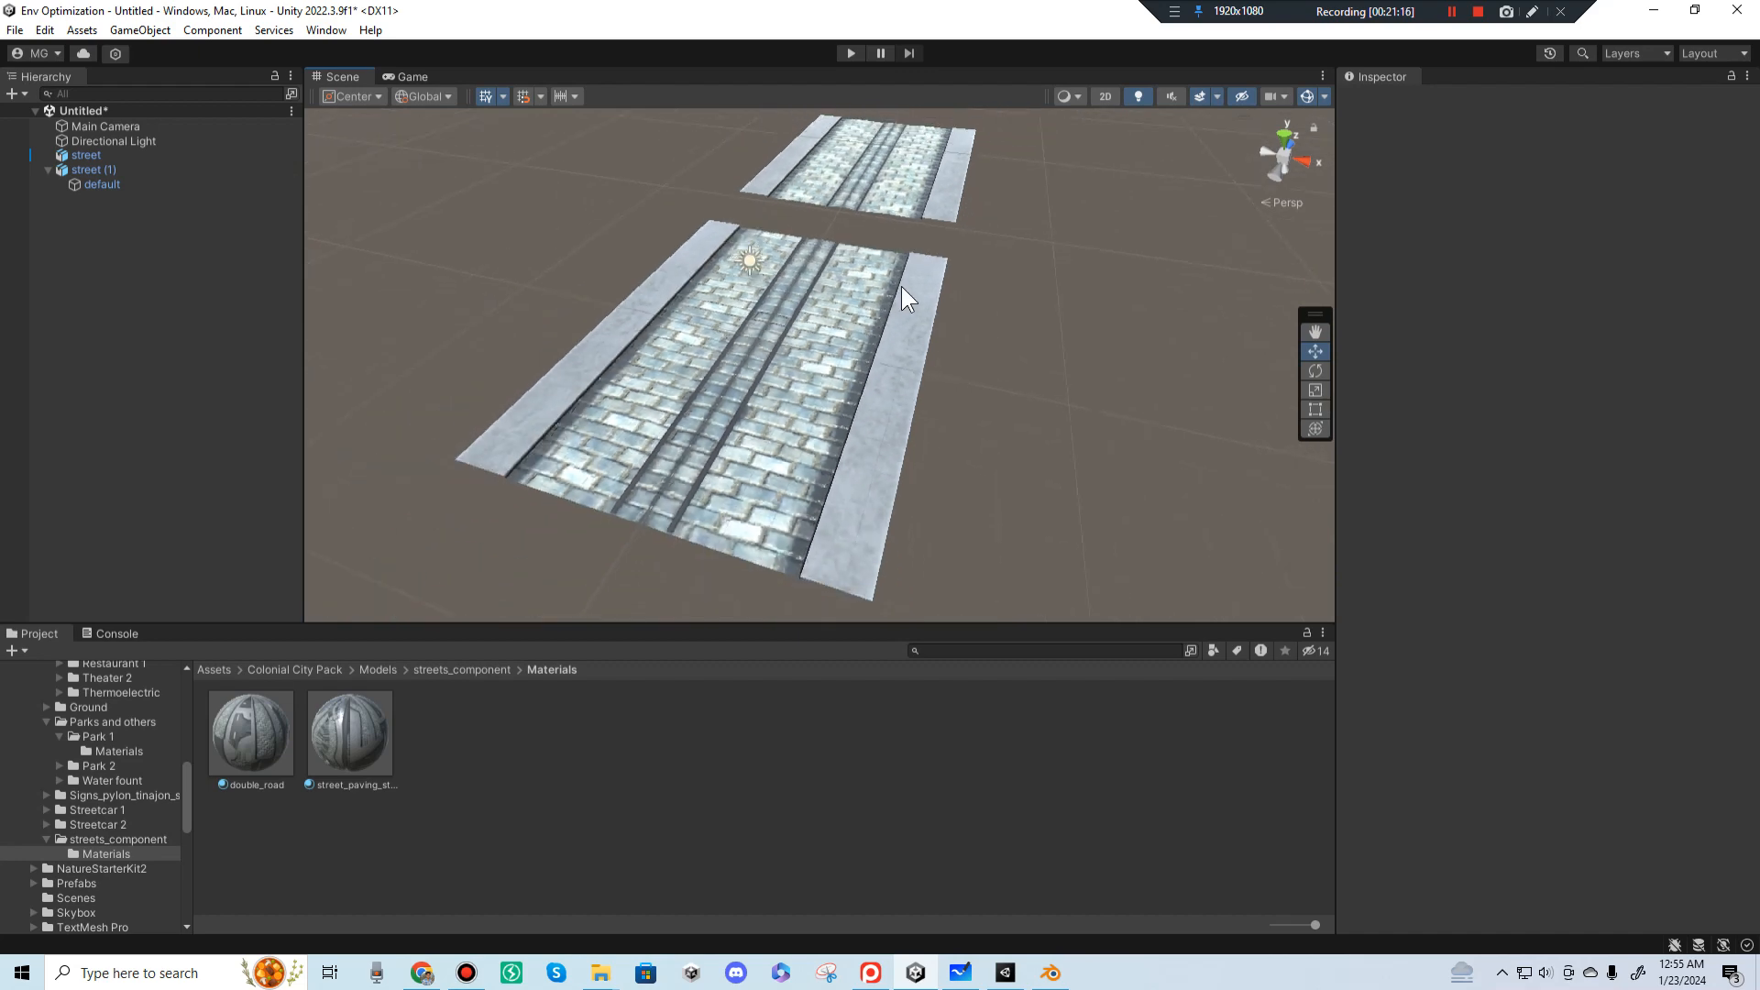
pyautogui.keyDown('alt'); pyautogui.moveTo(724, 360); pyautogui.dragTo(646, 125); pyautogui.keyUp('alt')
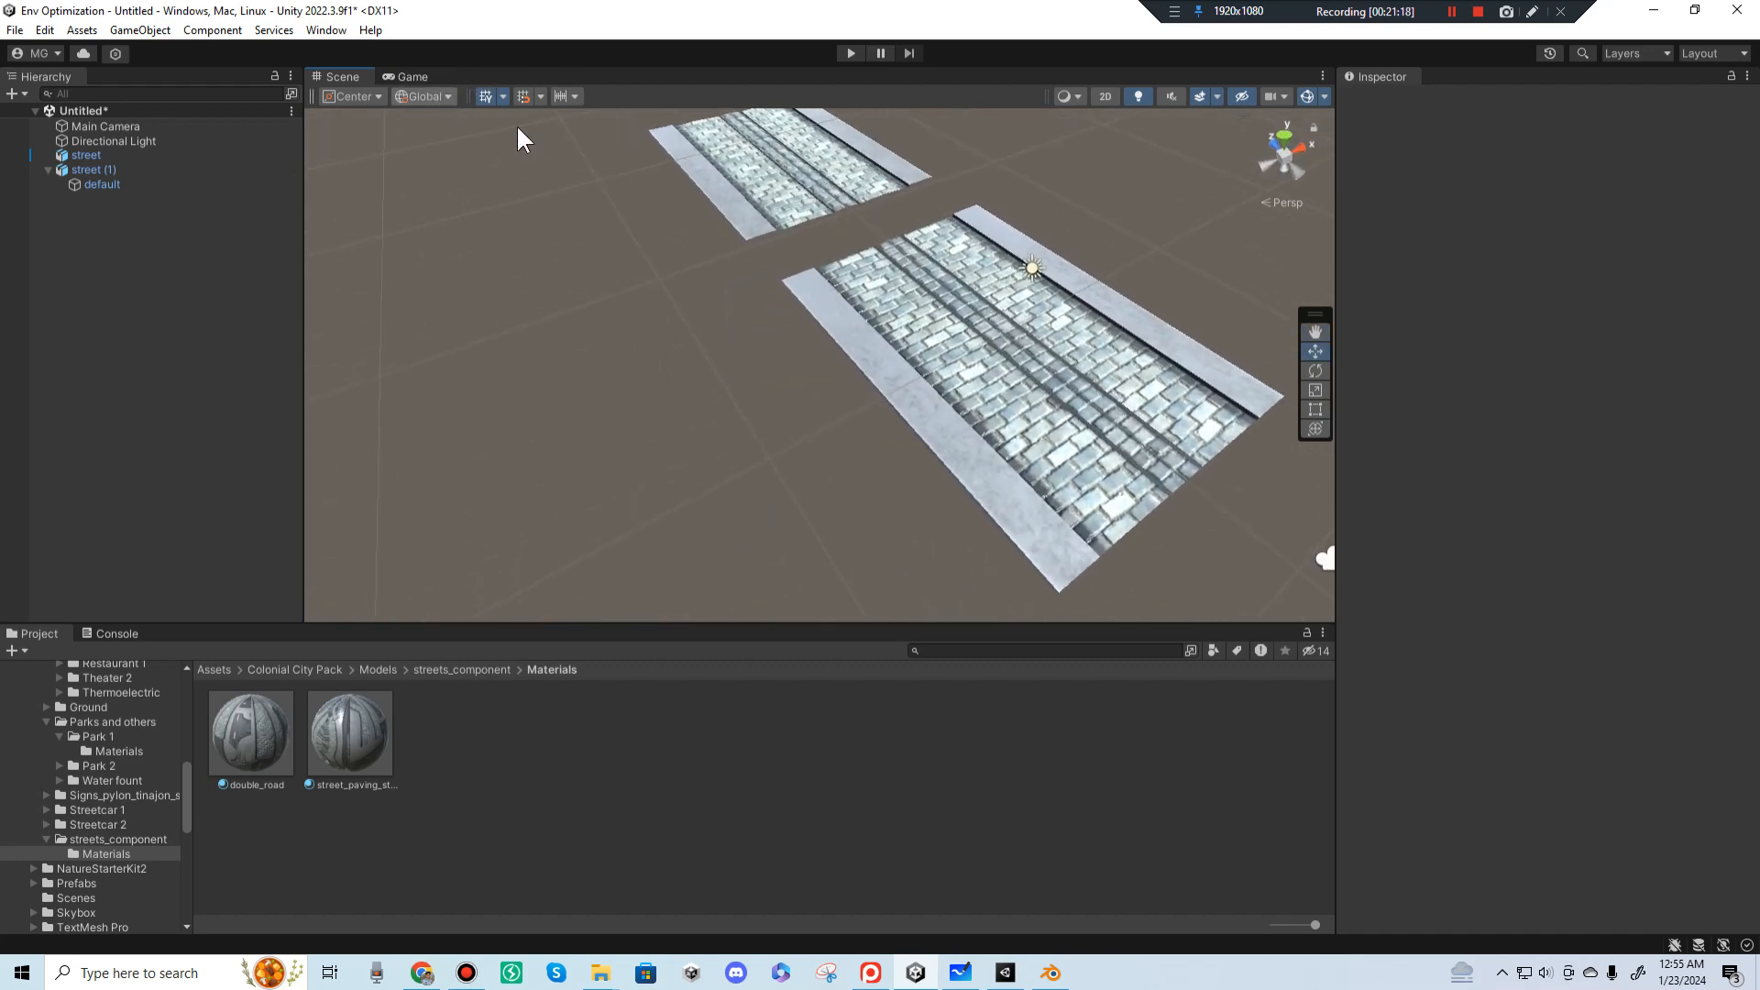
# Step: Display the scene in Wireframe shading and compare the mesh density of the simplified and original streets
pyautogui.click(1069, 97)
pyautogui.click(1100, 146)
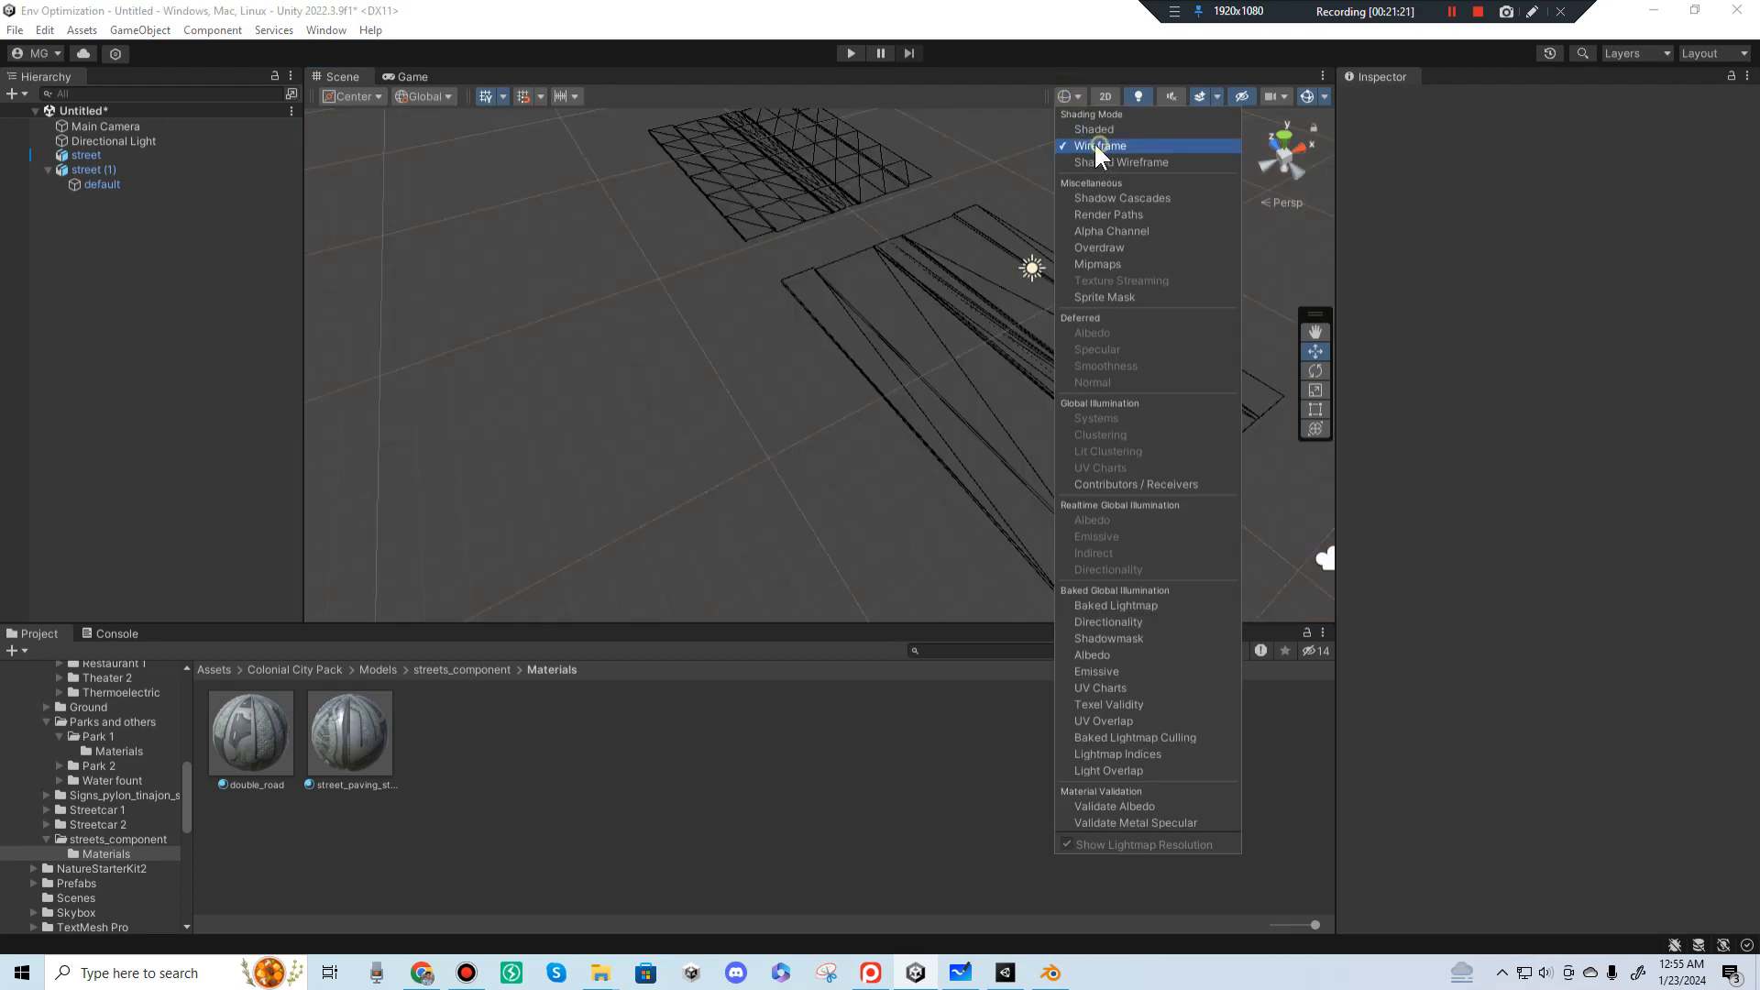
pyautogui.keyDown('alt'); pyautogui.moveTo(779, 314); pyautogui.dragTo(998, 330); pyautogui.keyUp('alt')
pyautogui.moveTo(998, 330)
pyautogui.mouseDown(button='middle')
pyautogui.moveTo(963, 392)
pyautogui.moveTo(999, 449)
pyautogui.mouseUp(button='middle')
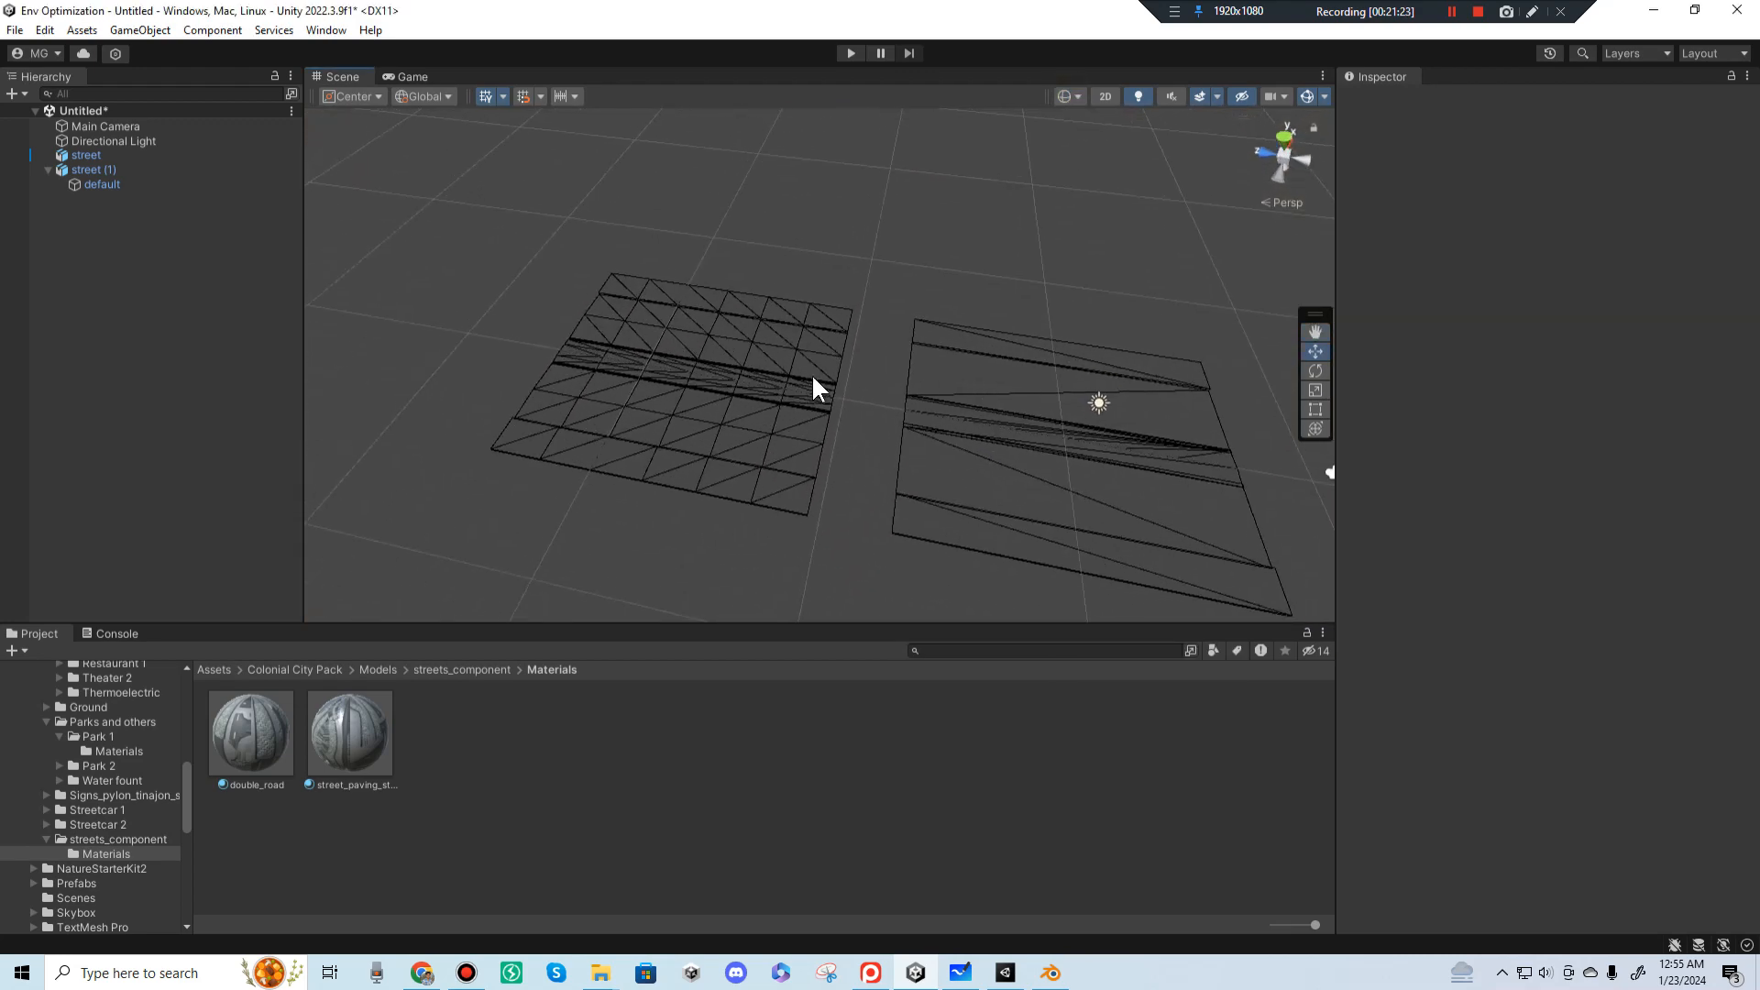
pyautogui.moveTo(817, 385)
pyautogui.keyDown('alt'); pyautogui.mouseDown()
pyautogui.moveTo(1196, 301)
pyautogui.moveTo(1136, 244)
pyautogui.moveTo(857, 298)
pyautogui.mouseUp(); pyautogui.keyUp('alt')
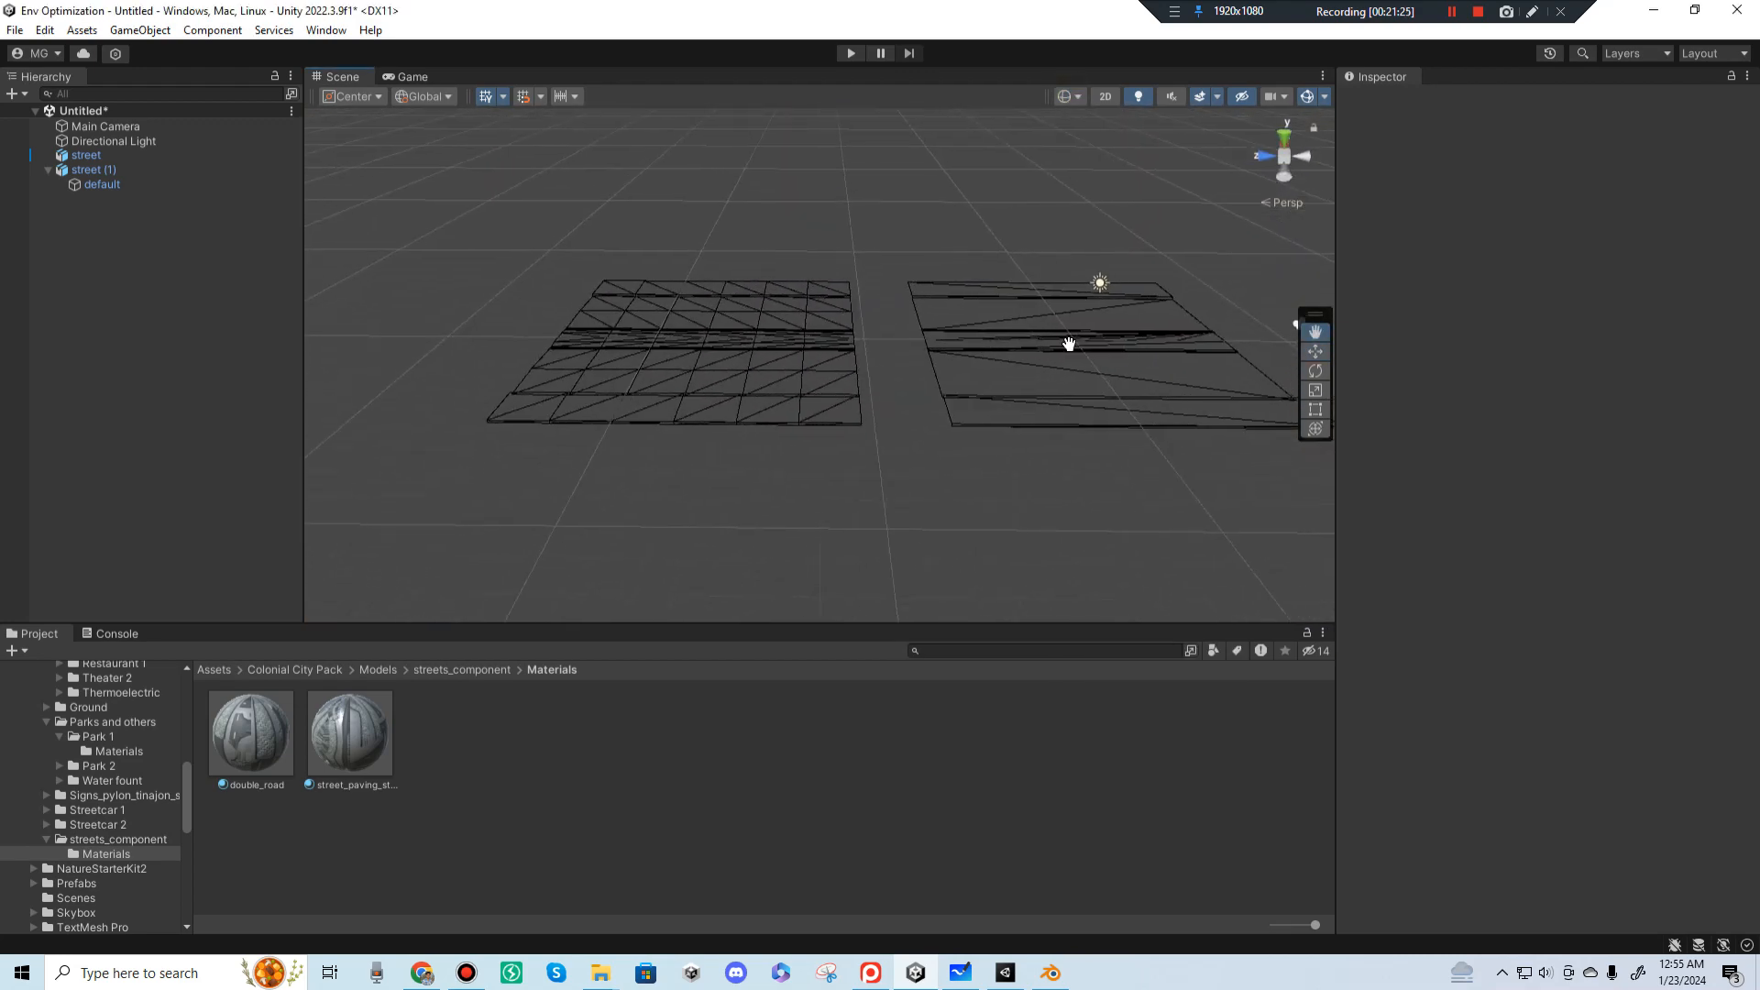
pyautogui.moveTo(1064, 342); pyautogui.dragTo(957, 353, button='middle')
pyautogui.scroll(3, 956, 353)
pyautogui.keyDown('alt'); pyautogui.moveTo(957, 353); pyautogui.dragTo(602, 348); pyautogui.keyUp('alt')
pyautogui.moveTo(598, 335); pyautogui.dragTo(634, 315, button='middle')
pyautogui.scroll(2, 634, 315)
pyautogui.moveTo(831, 341)
pyautogui.keyDown('alt'); pyautogui.mouseDown()
pyautogui.moveTo(829, 416)
pyautogui.moveTo(880, 448)
pyautogui.moveTo(1015, 472)
pyautogui.moveTo(871, 366)
pyautogui.moveTo(786, 251)
pyautogui.moveTo(837, 397)
pyautogui.moveTo(806, 298)
pyautogui.moveTo(807, 330)
pyautogui.mouseUp(); pyautogui.keyUp('alt')
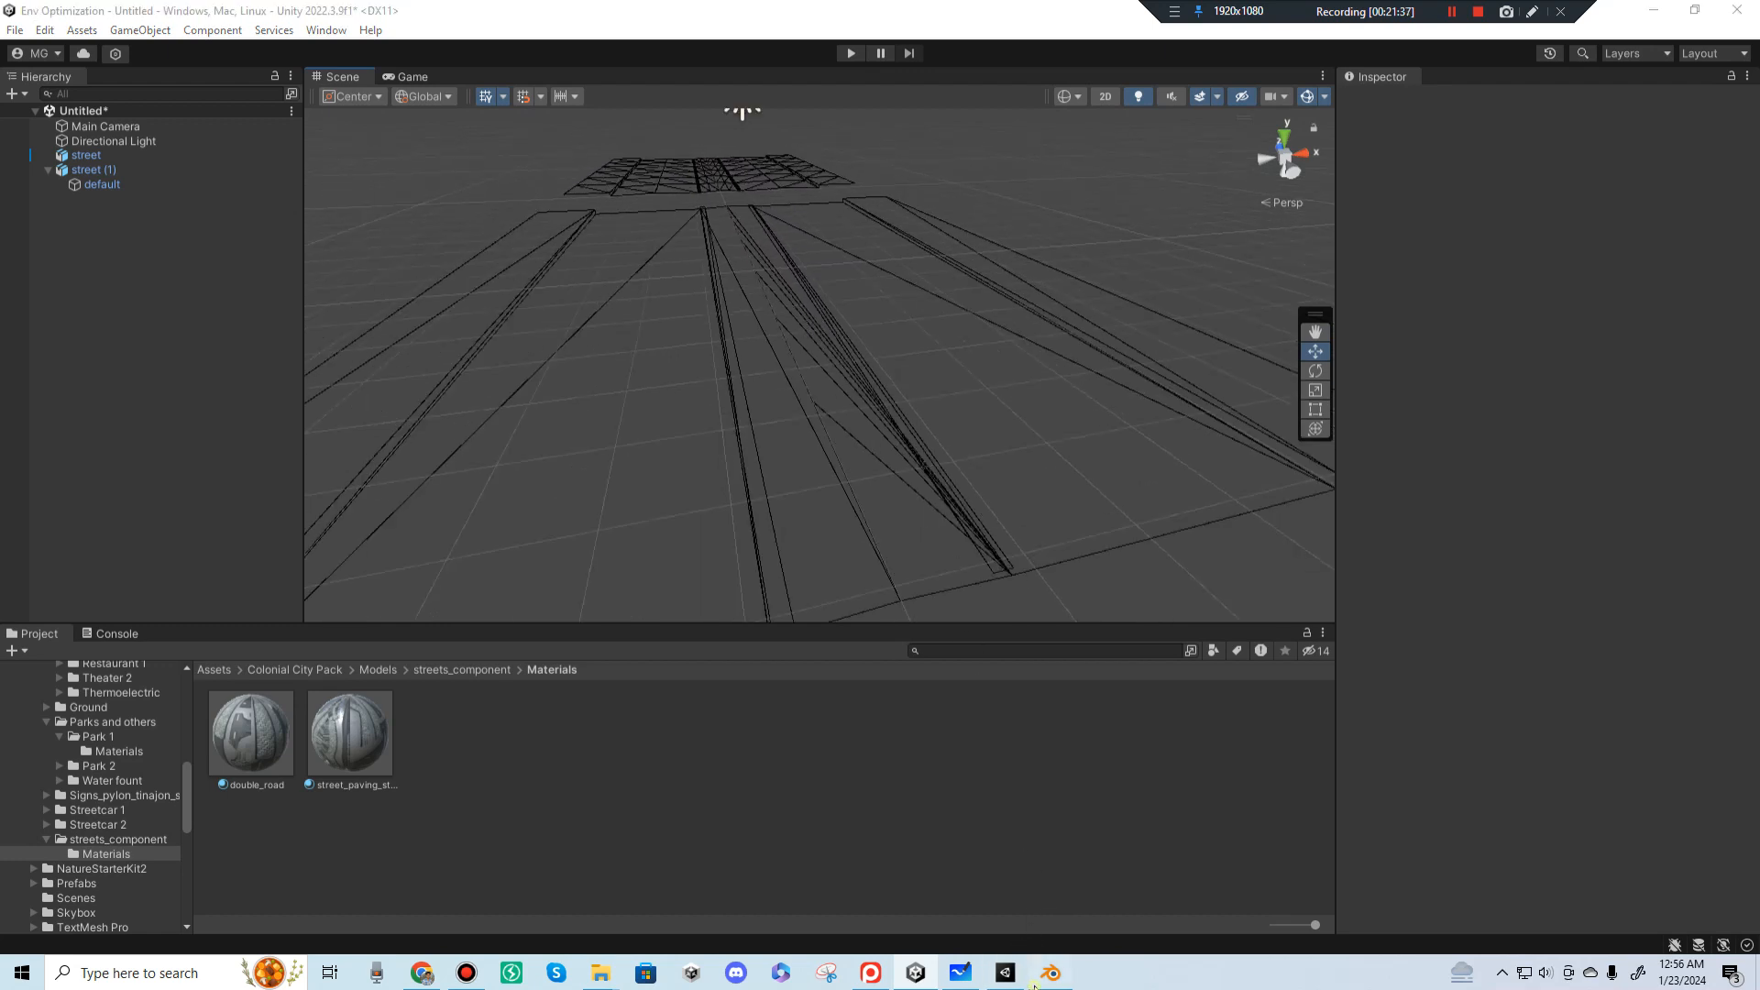
# Step: Switch to Blender and undo the join and the strip edits back to the small untextured plane on the street
pyautogui.click(1051, 972)
pyautogui.hotkey('ctrl', 'z')
pyautogui.hotkey('ctrl', 'z')
pyautogui.hotkey('ctrl', 'z')
pyautogui.hotkey('ctrl', 'z')
pyautogui.hotkey('ctrl', 'z')
pyautogui.hotkey('ctrl', 'z')
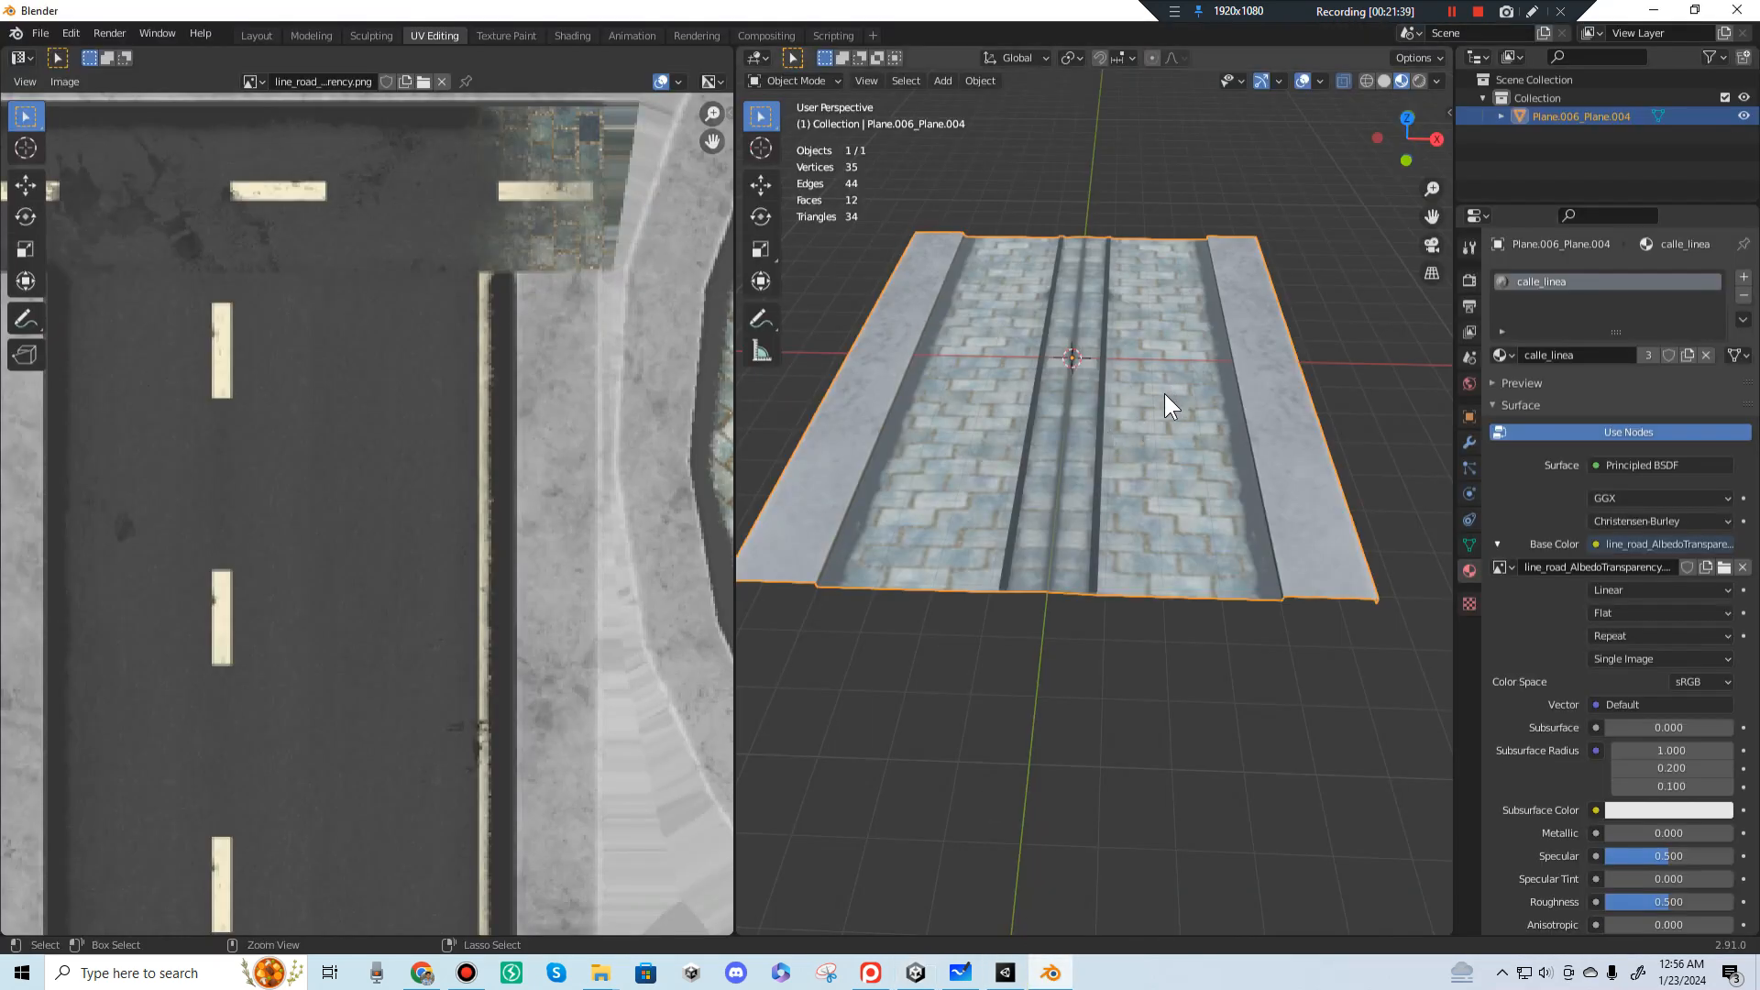
pyautogui.hotkey('ctrl', 'z')
pyautogui.hotkey('ctrl', 'z')
pyautogui.hotkey('ctrl', 'z')
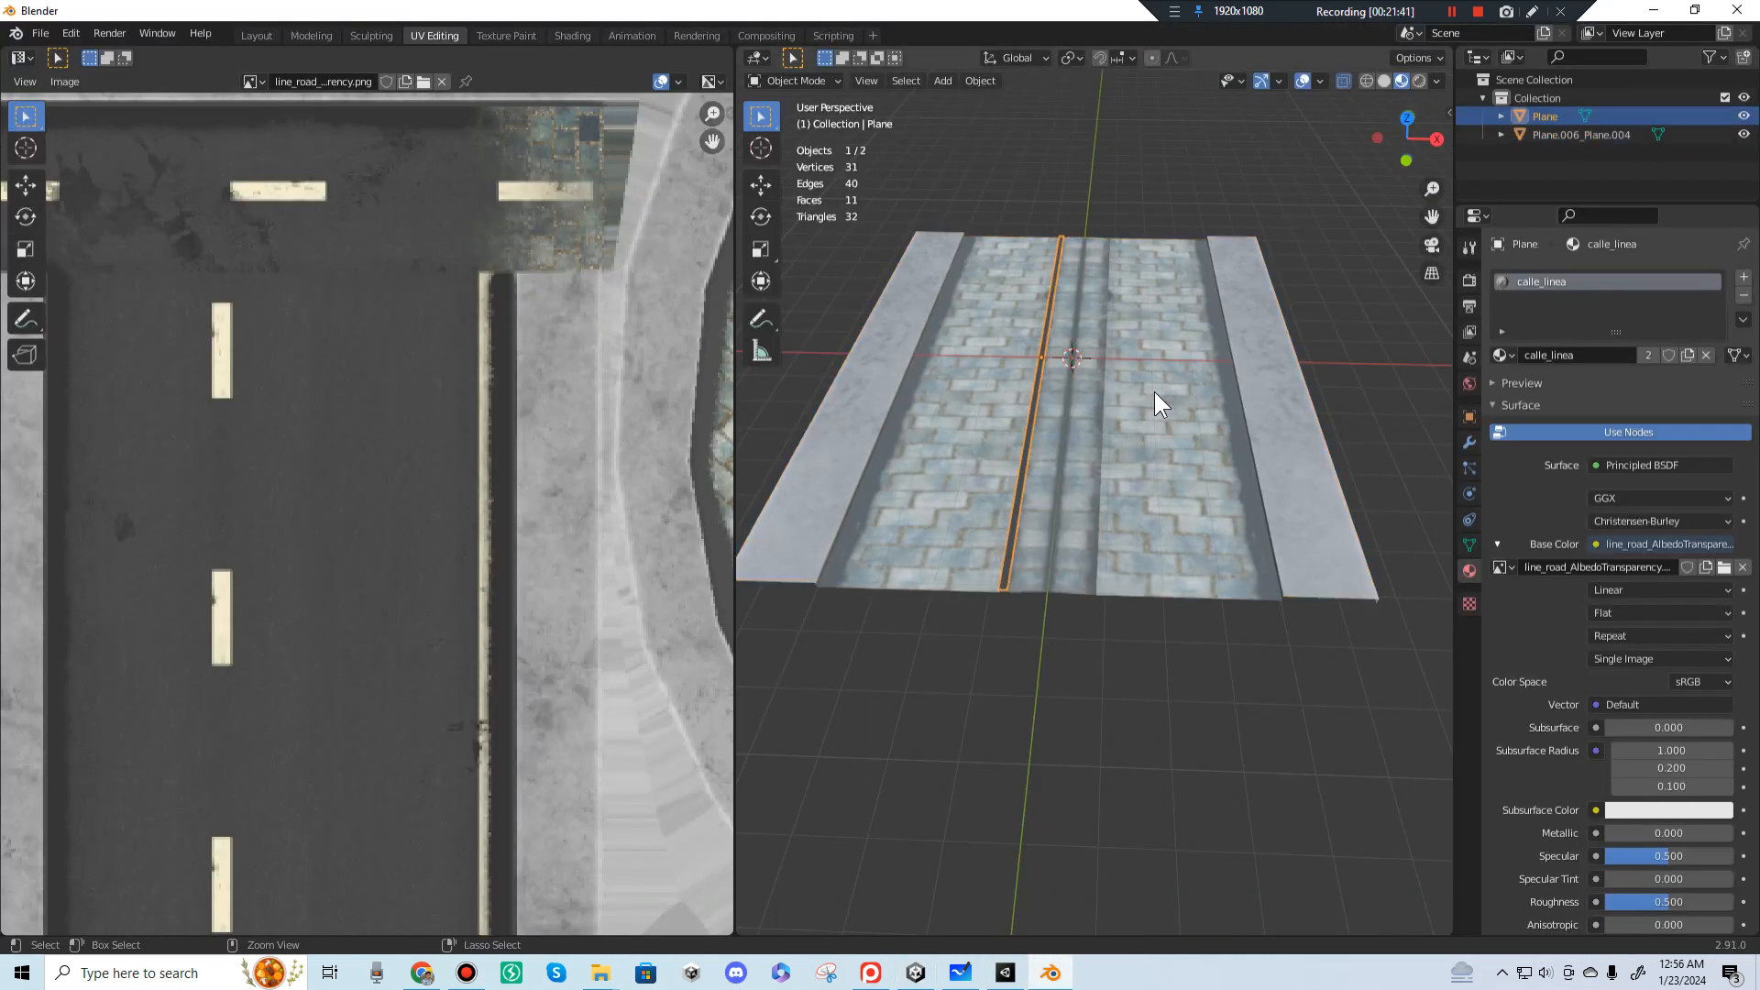
pyautogui.hotkey('ctrl', 'z')
pyautogui.hotkey('ctrl', 'z')
pyautogui.hotkey('ctrl', 'z')
pyautogui.hotkey('ctrl', 'z')
pyautogui.hotkey('ctrl', 'z')
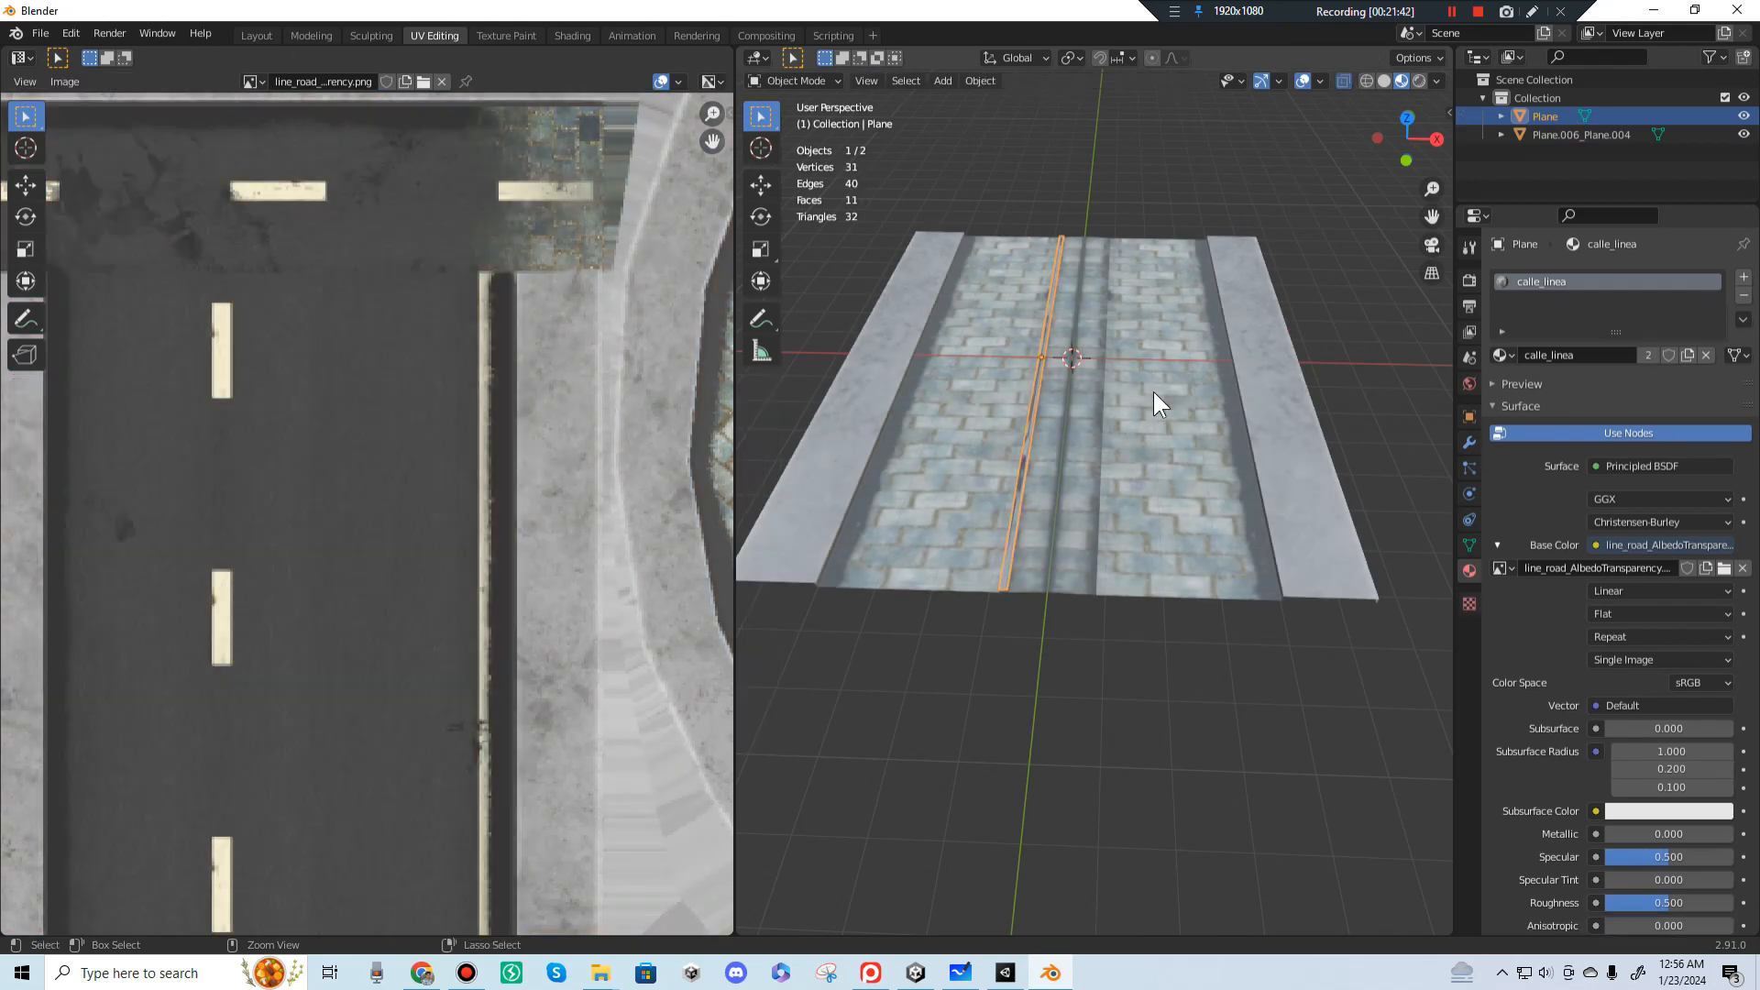
pyautogui.hotkey('ctrl', 'z')
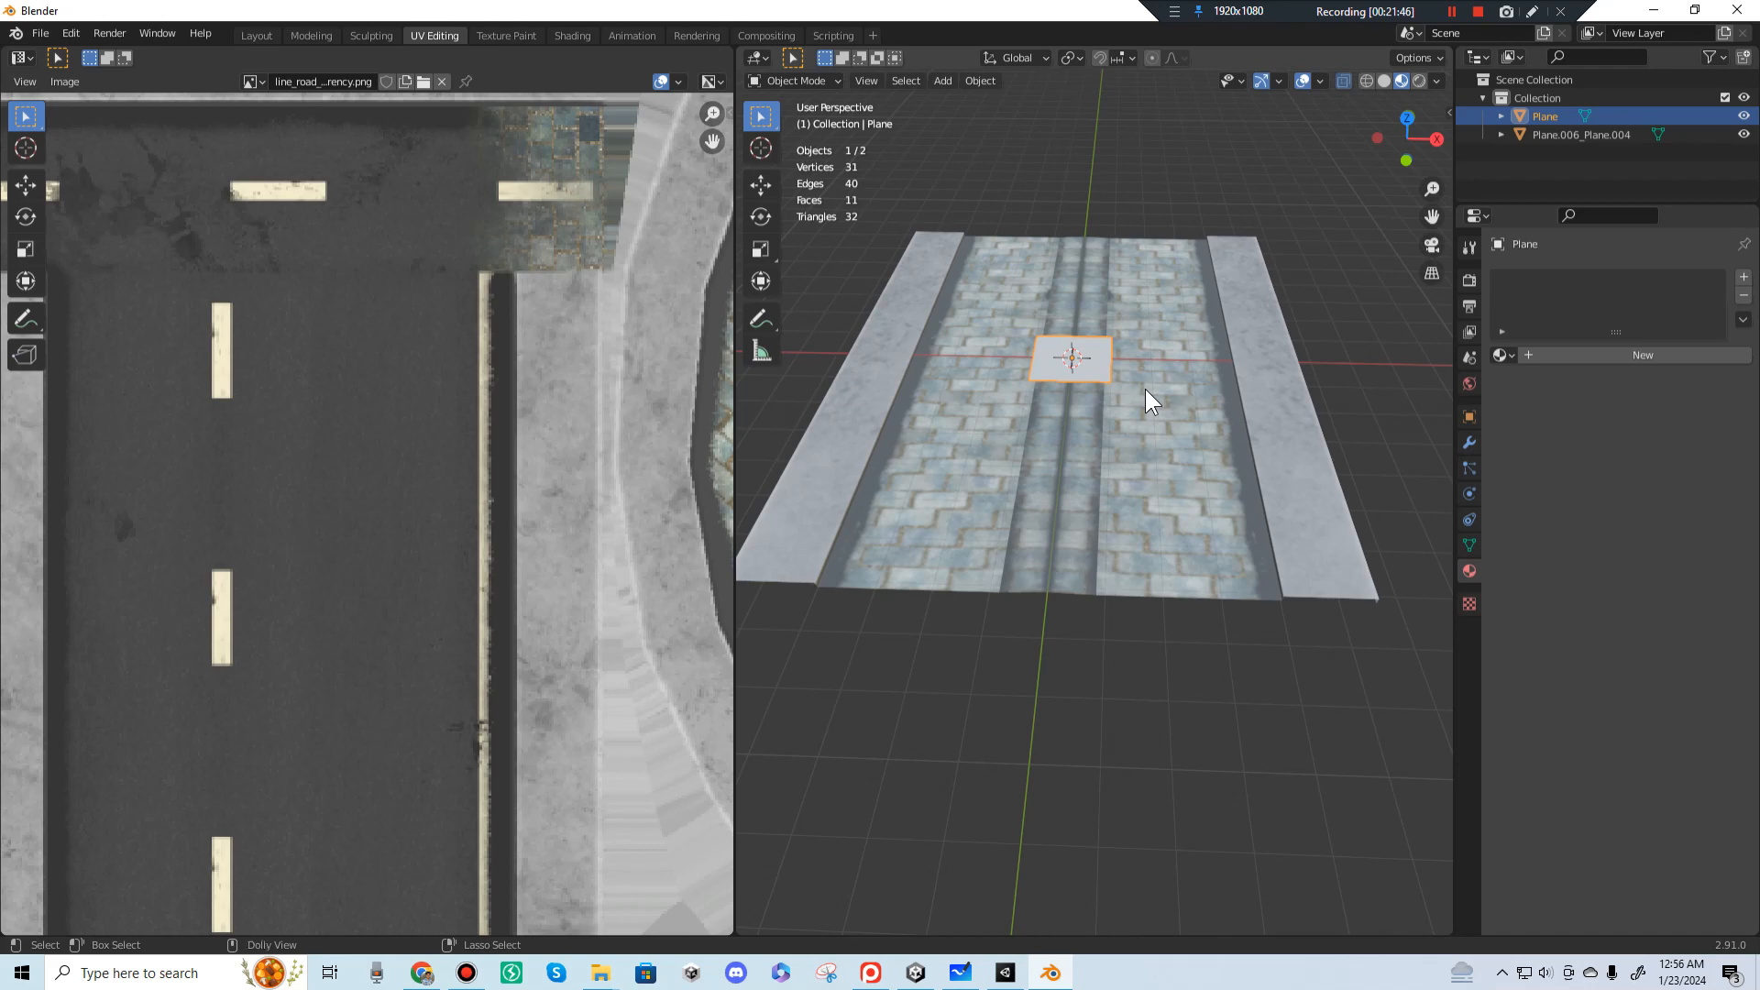
pyautogui.hotkey('ctrl', 'z')
# Step: Open the street for mesh editing and try to dissolve the chain of edges along the track's centre line
pyautogui.click(1081, 438)
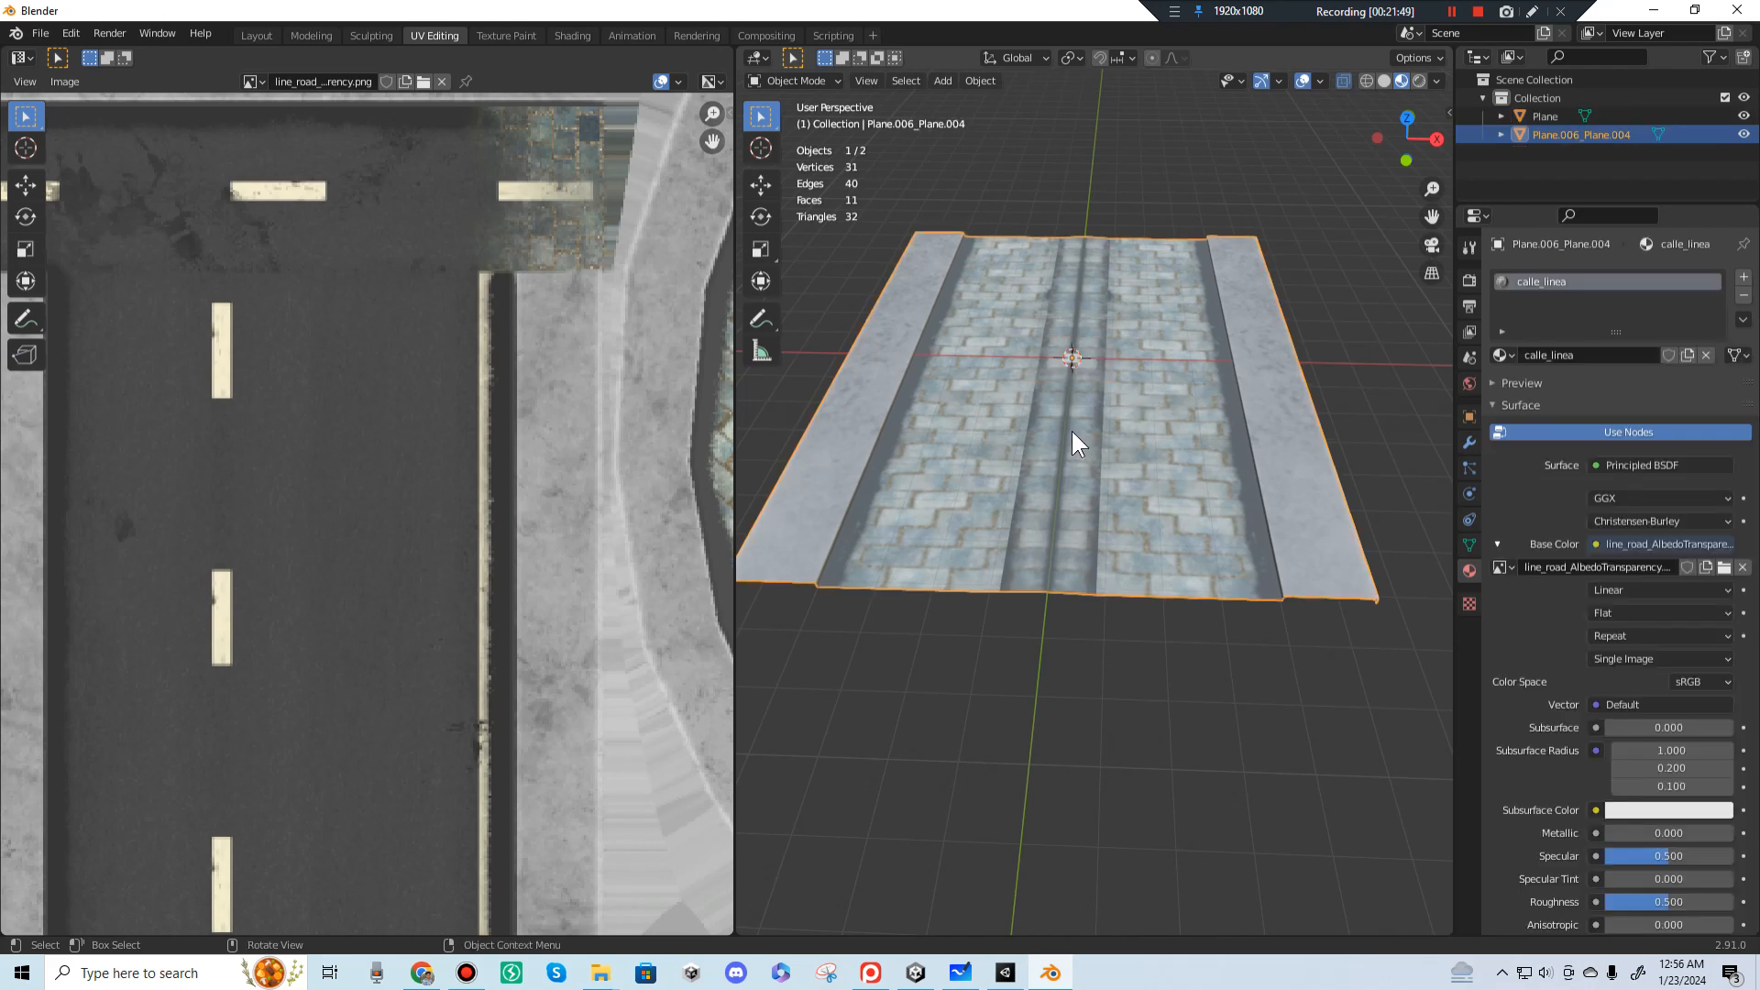
pyautogui.press('Tab')
pyautogui.click(1086, 420)
pyautogui.scroll(4, 1087, 418)
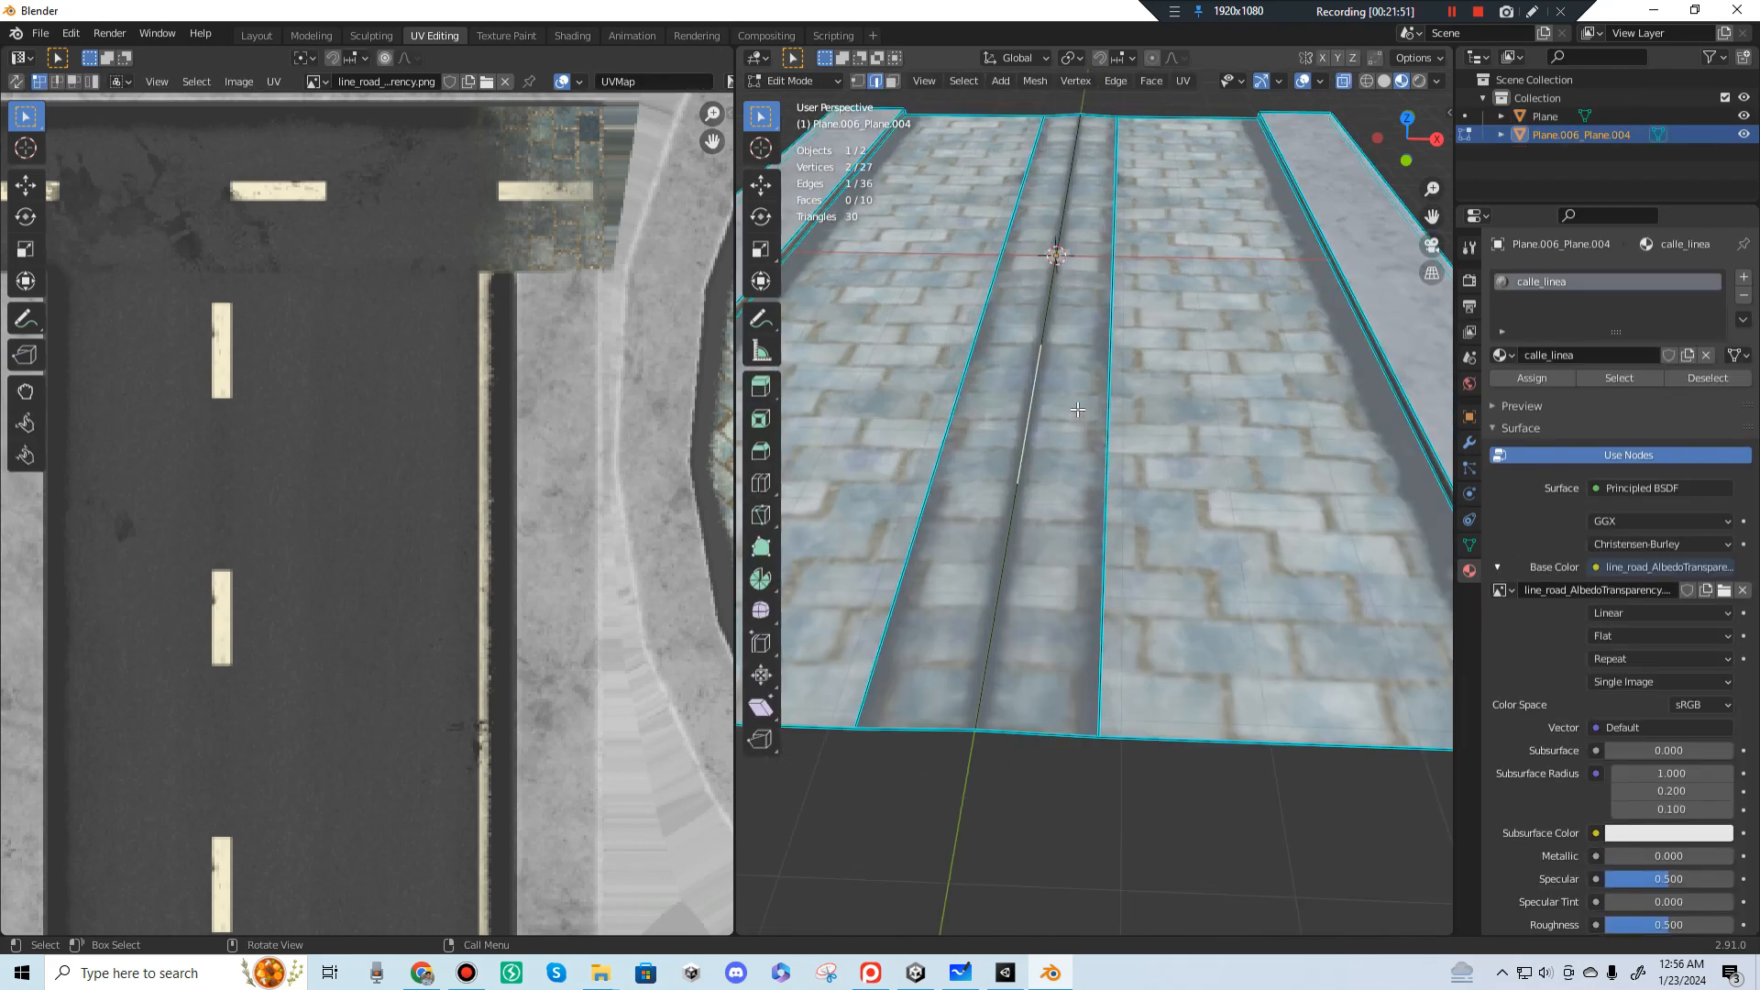
pyautogui.moveTo(1086, 418); pyautogui.dragTo(1013, 406, button='middle')
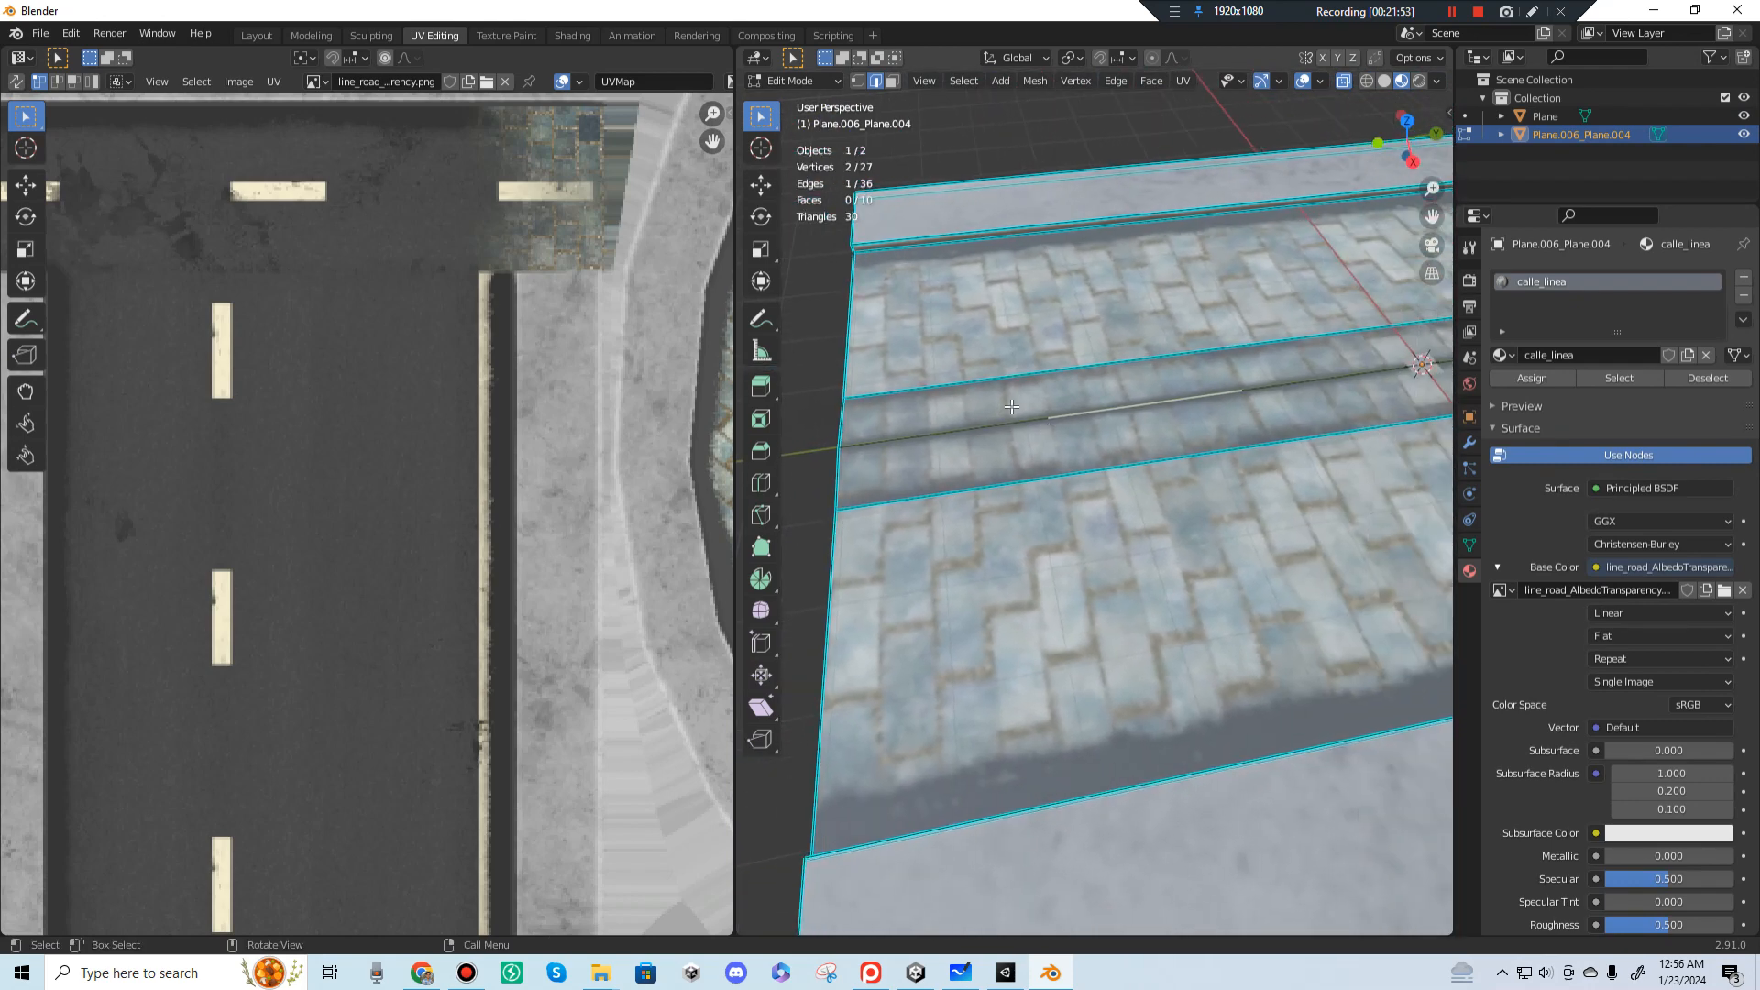
pyautogui.keyDown('shift'); pyautogui.moveTo(1320, 430); pyautogui.dragTo(1076, 428, button='middle'); pyautogui.keyUp('shift')
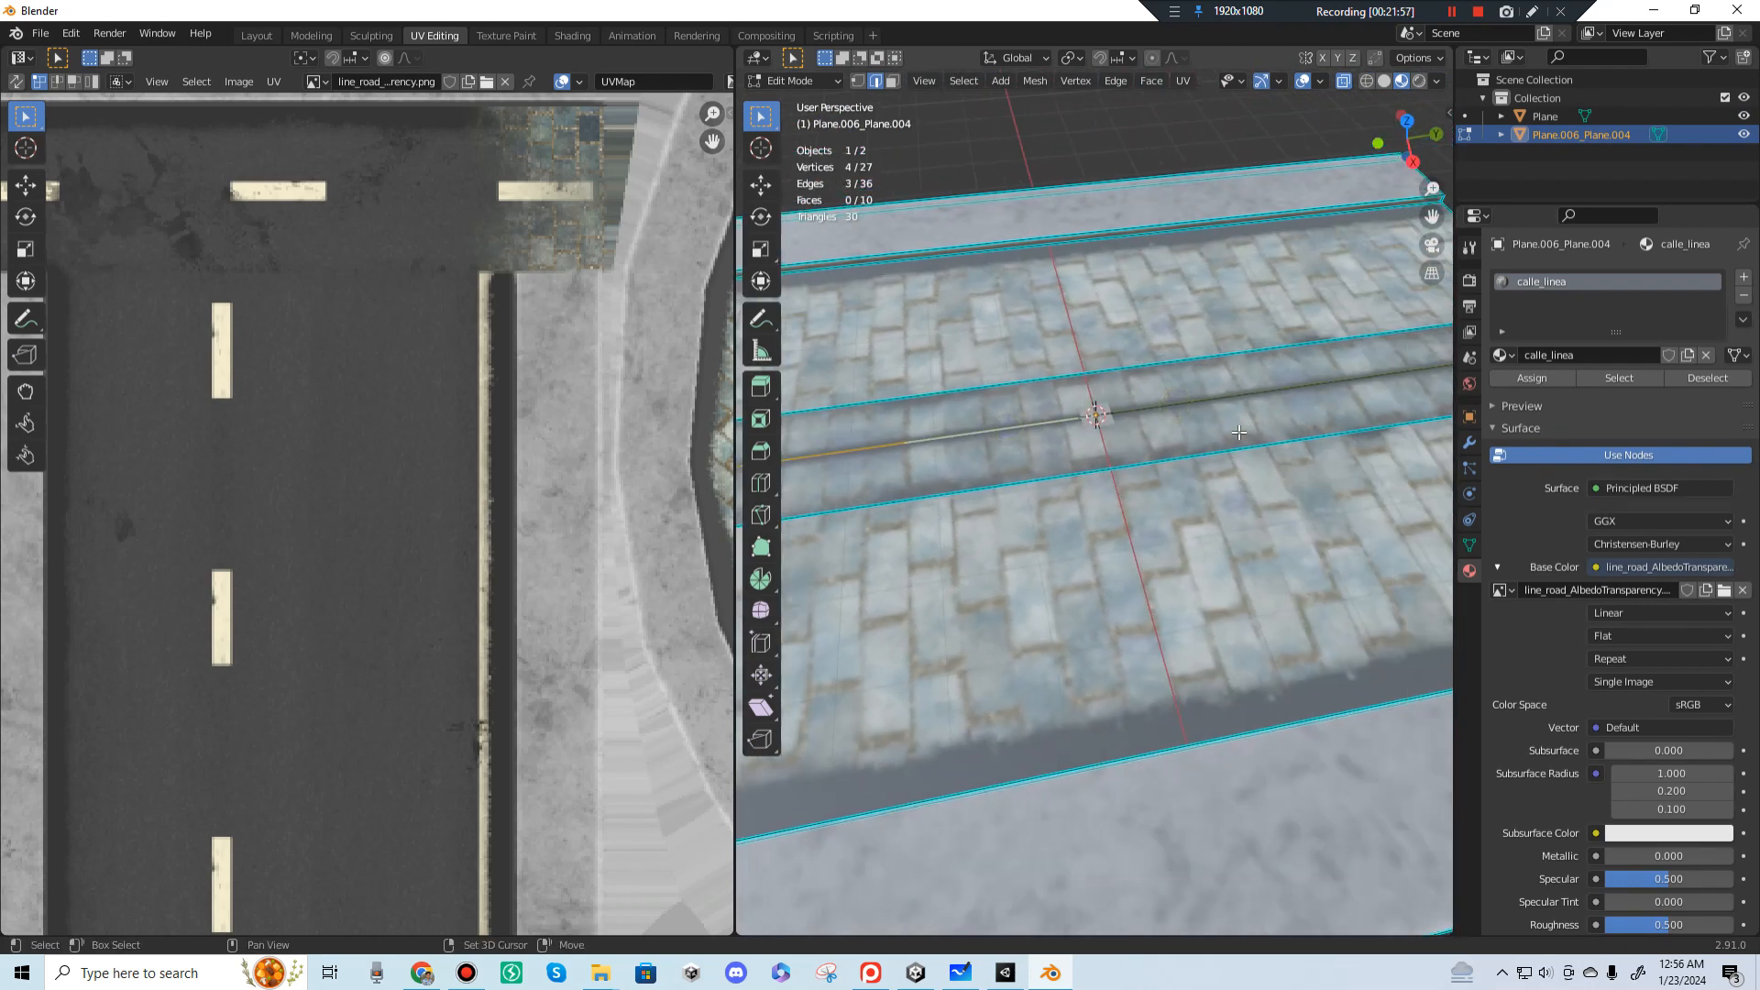
pyautogui.keyDown('shift'); pyautogui.moveTo(1238, 432); pyautogui.dragTo(1203, 457, button='middle'); pyautogui.keyUp('shift')
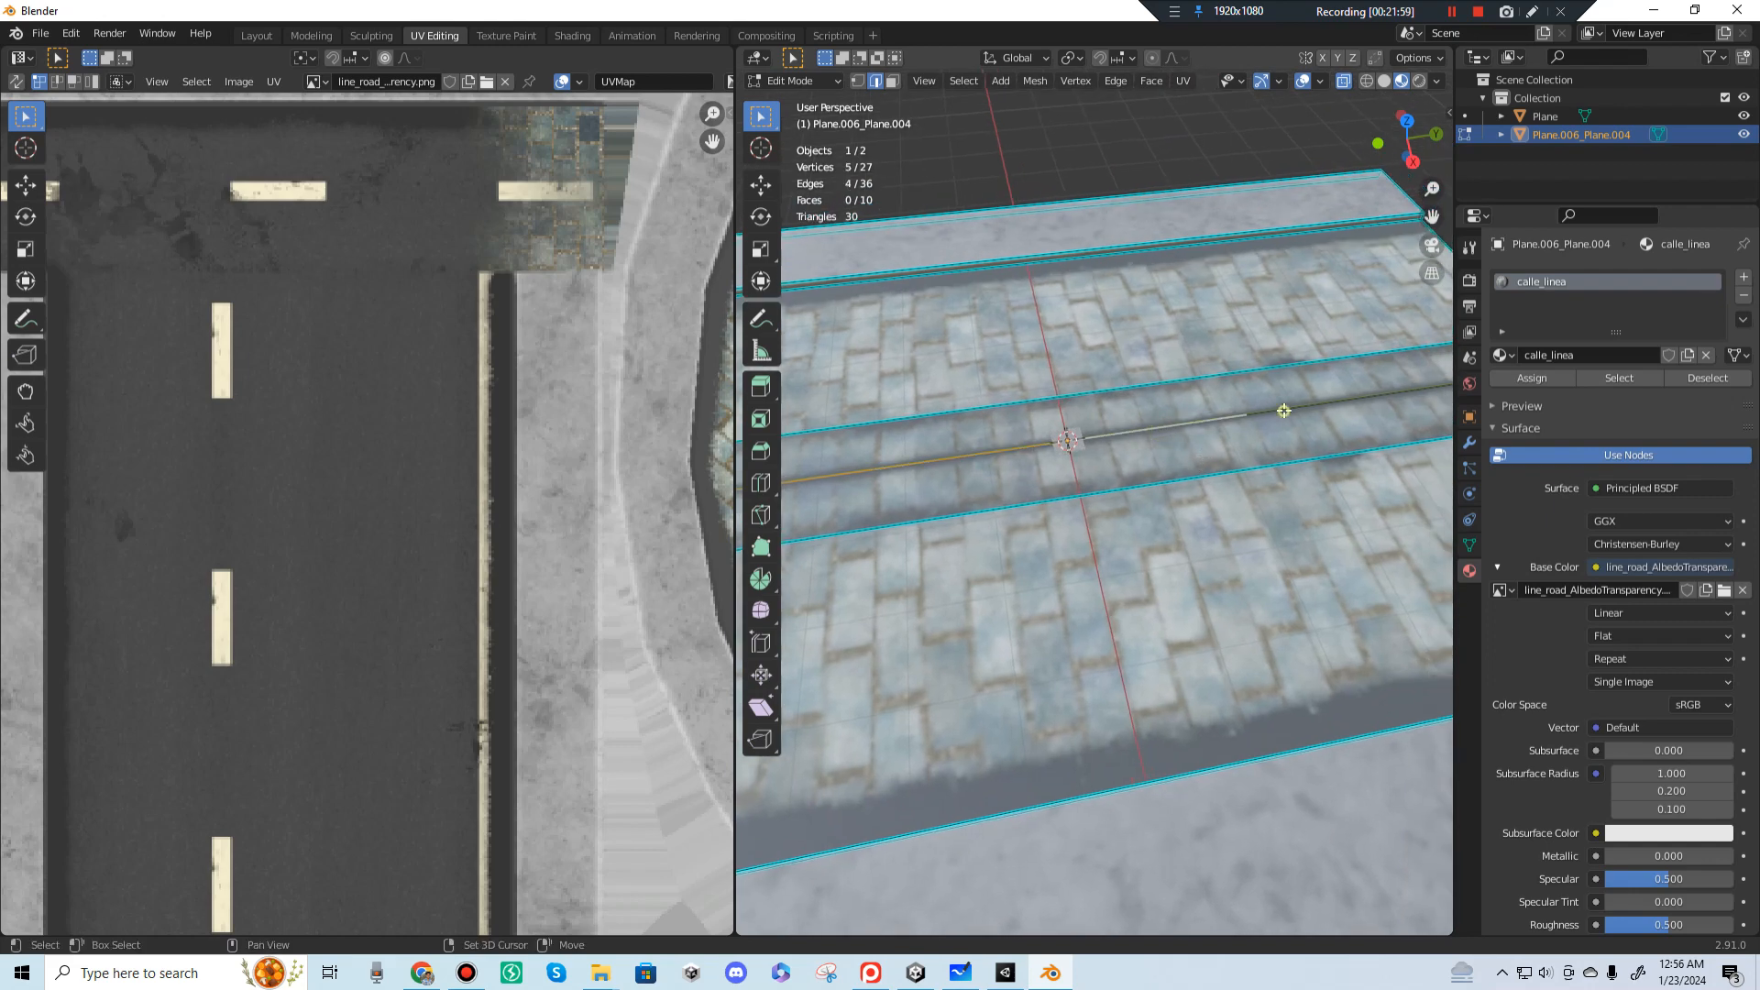
pyautogui.keyDown('shift'); pyautogui.moveTo(1349, 441); pyautogui.dragTo(1204, 425, button='middle'); pyautogui.keyUp('shift')
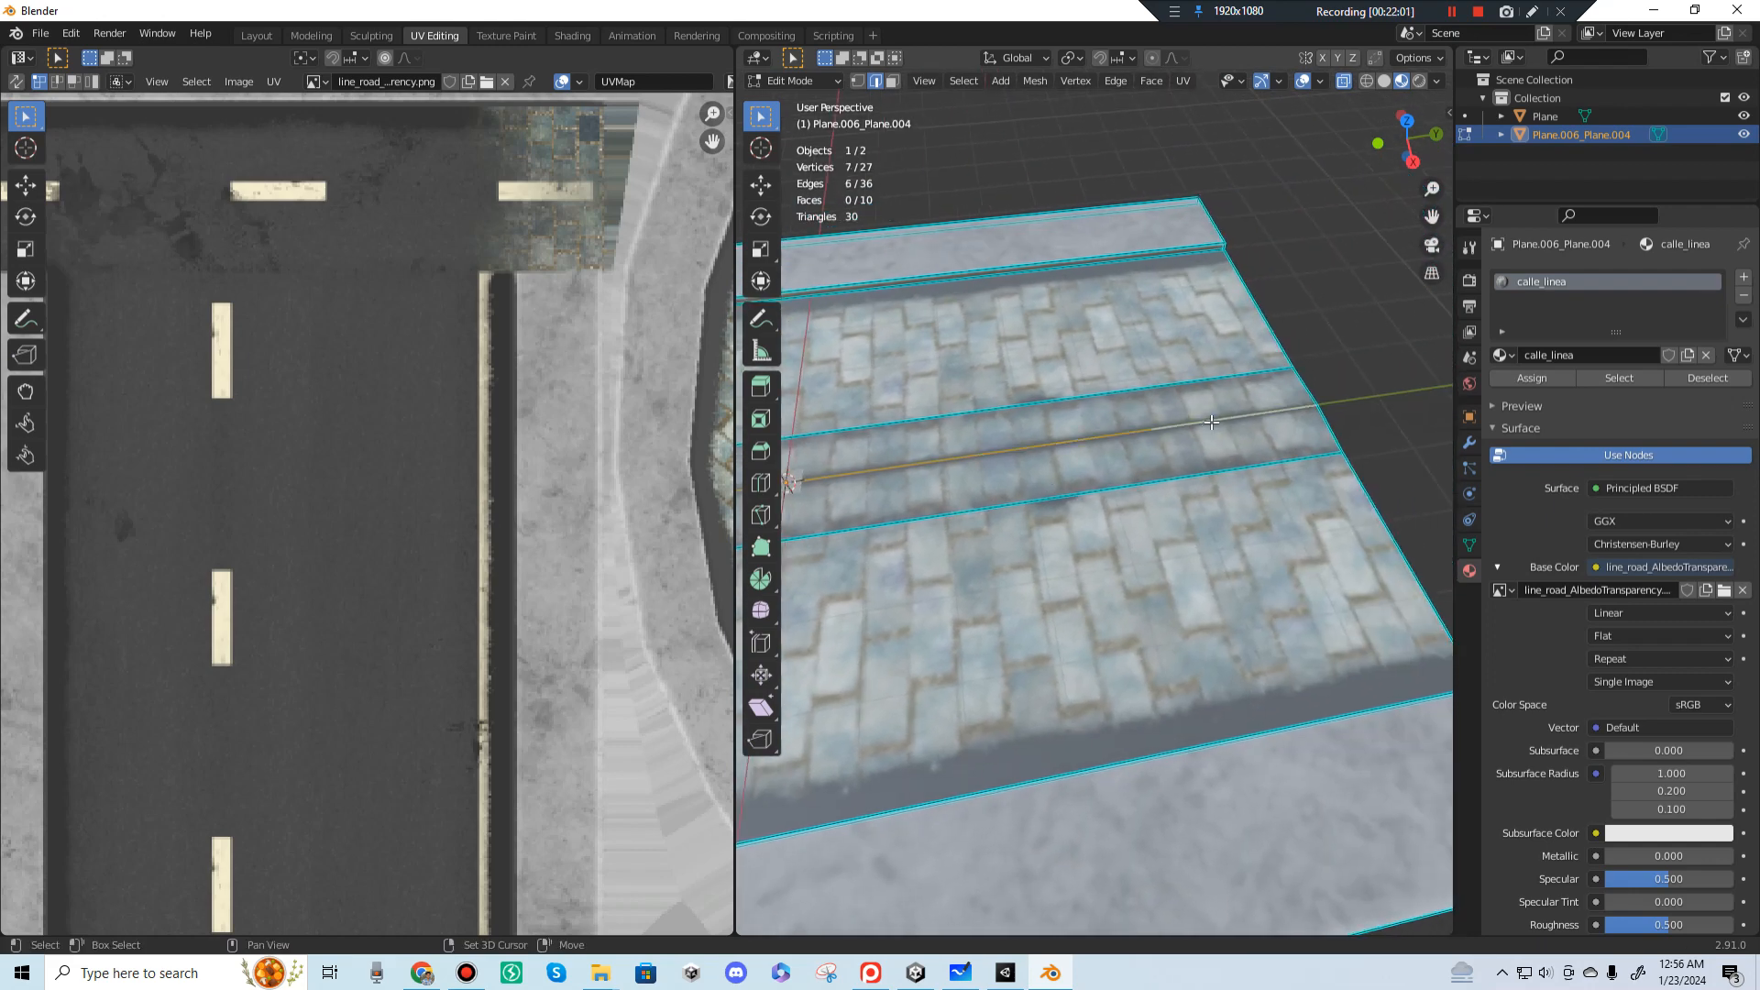
pyautogui.hotkey('ctrl', 'x')
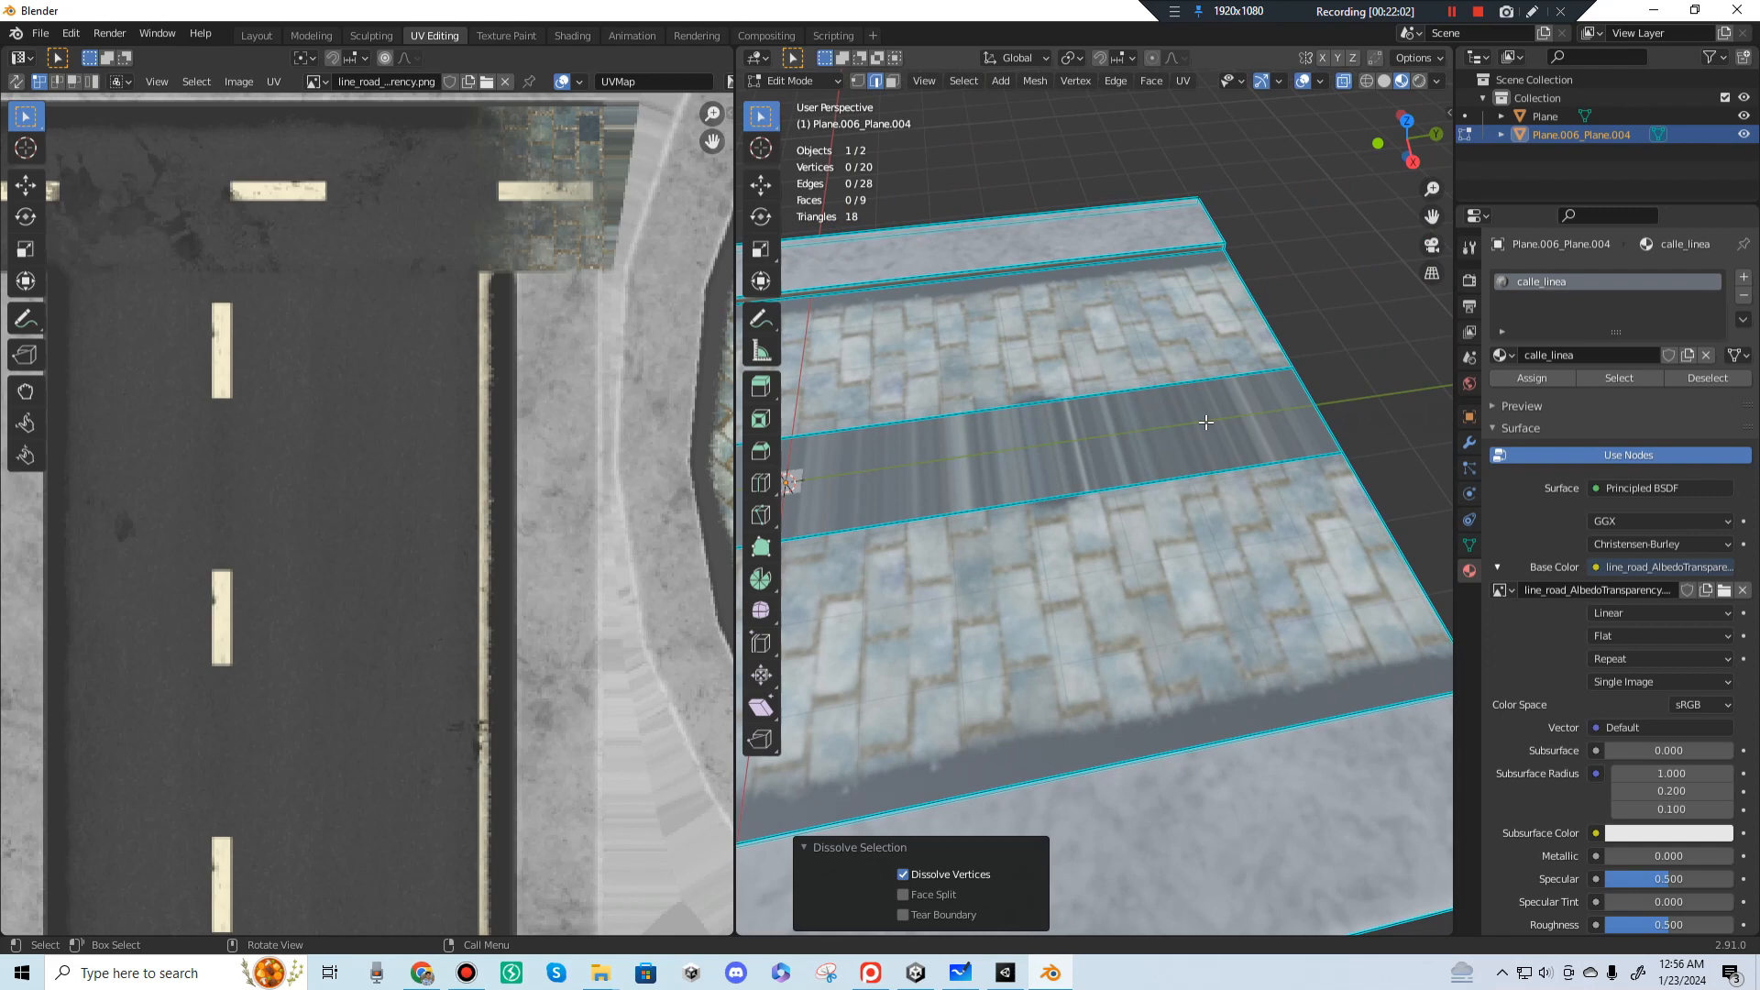
pyautogui.hotkey('ctrl', 'z')
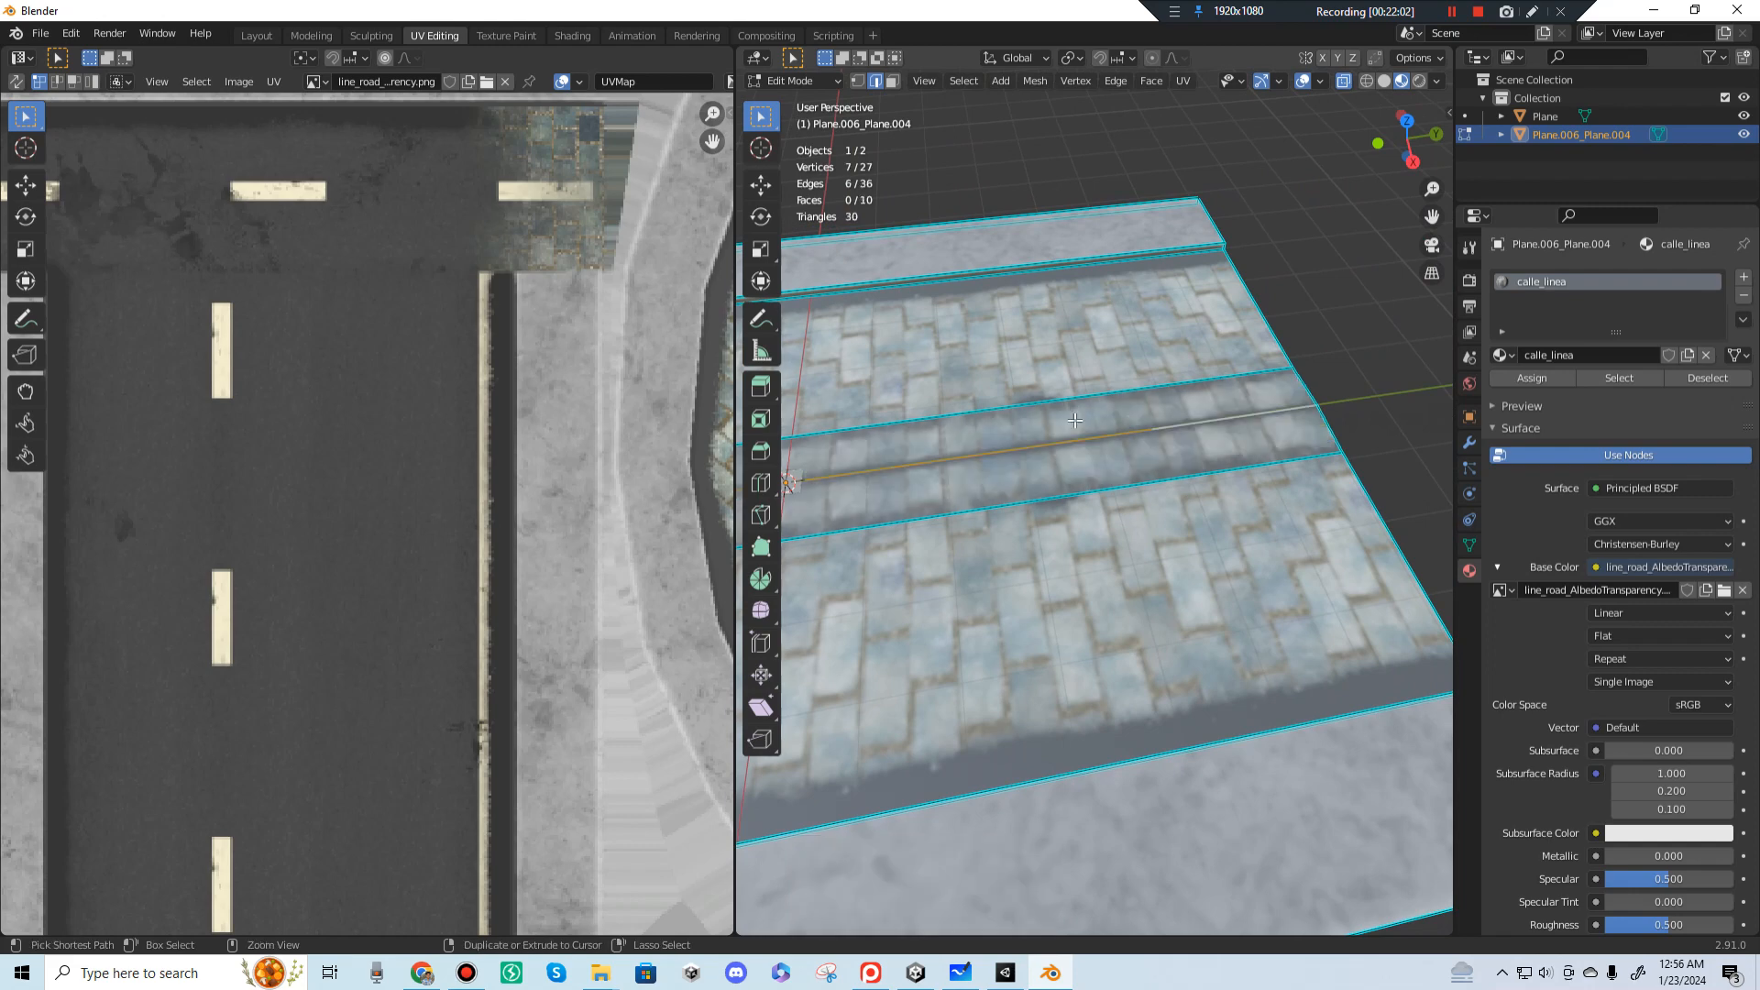
# Step: Try to dissolve the selected centre-line chain in vertex selection mode
pyautogui.moveTo(1205, 421); pyautogui.dragTo(893, 96, button='middle')
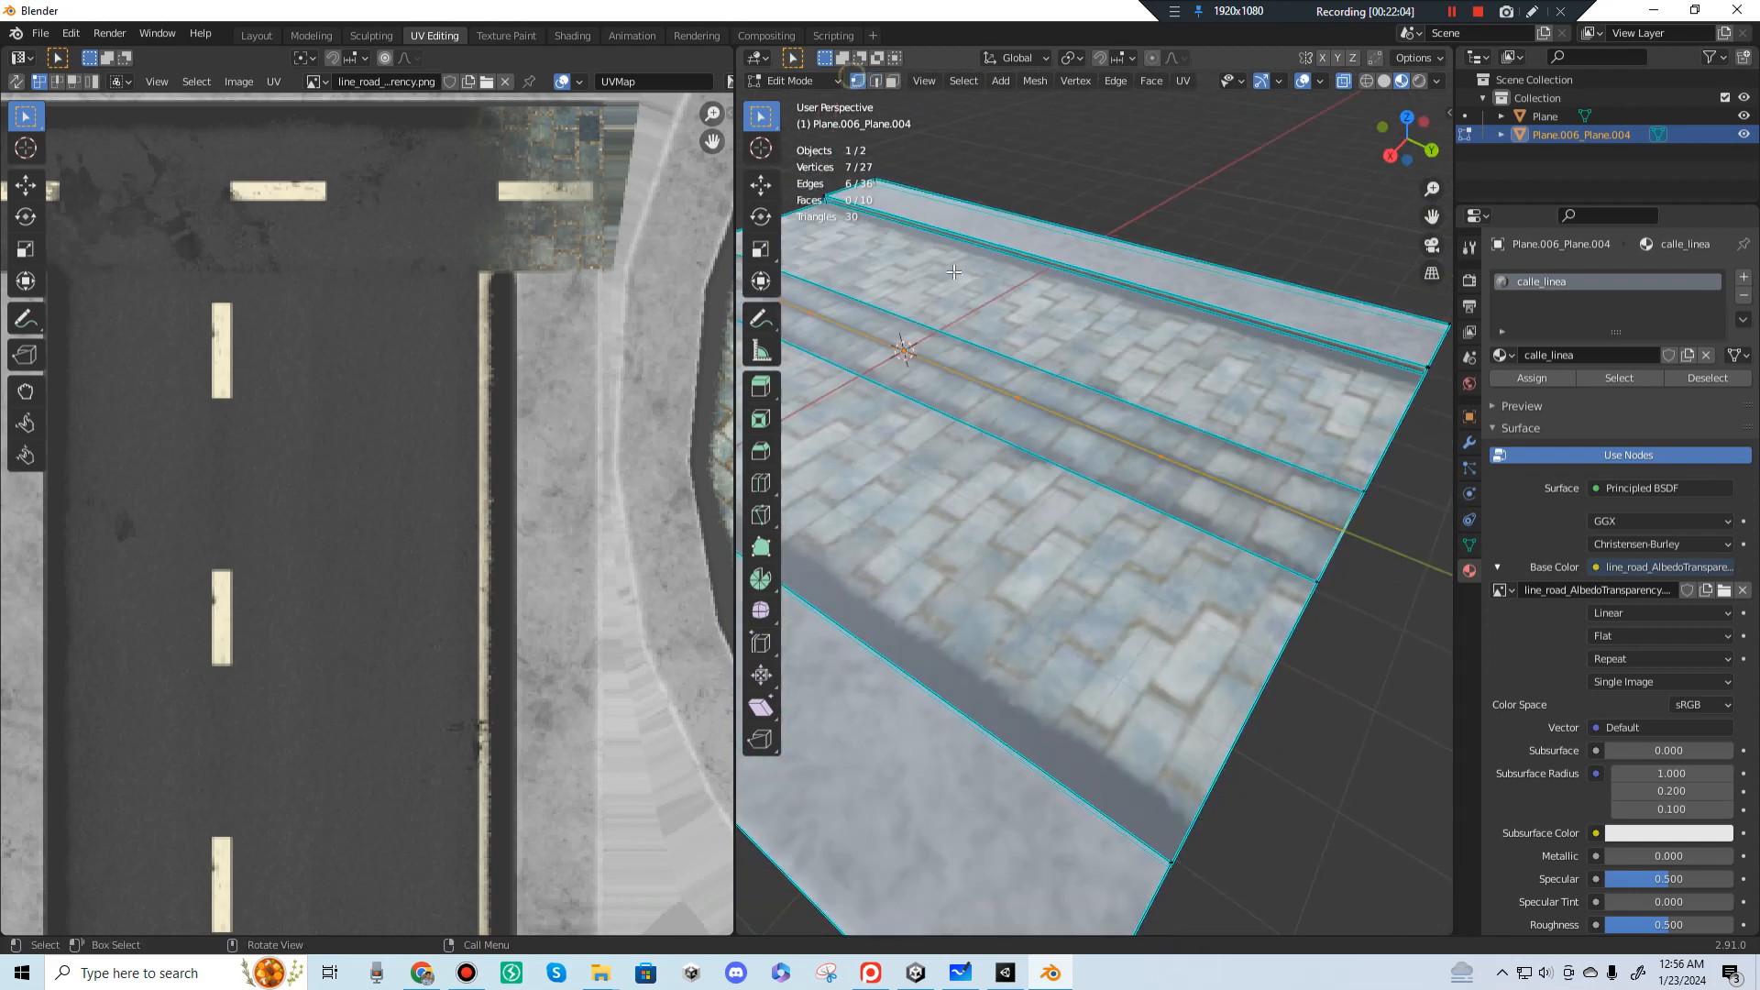
pyautogui.moveTo(1098, 458); pyautogui.dragTo(1082, 344, button='middle')
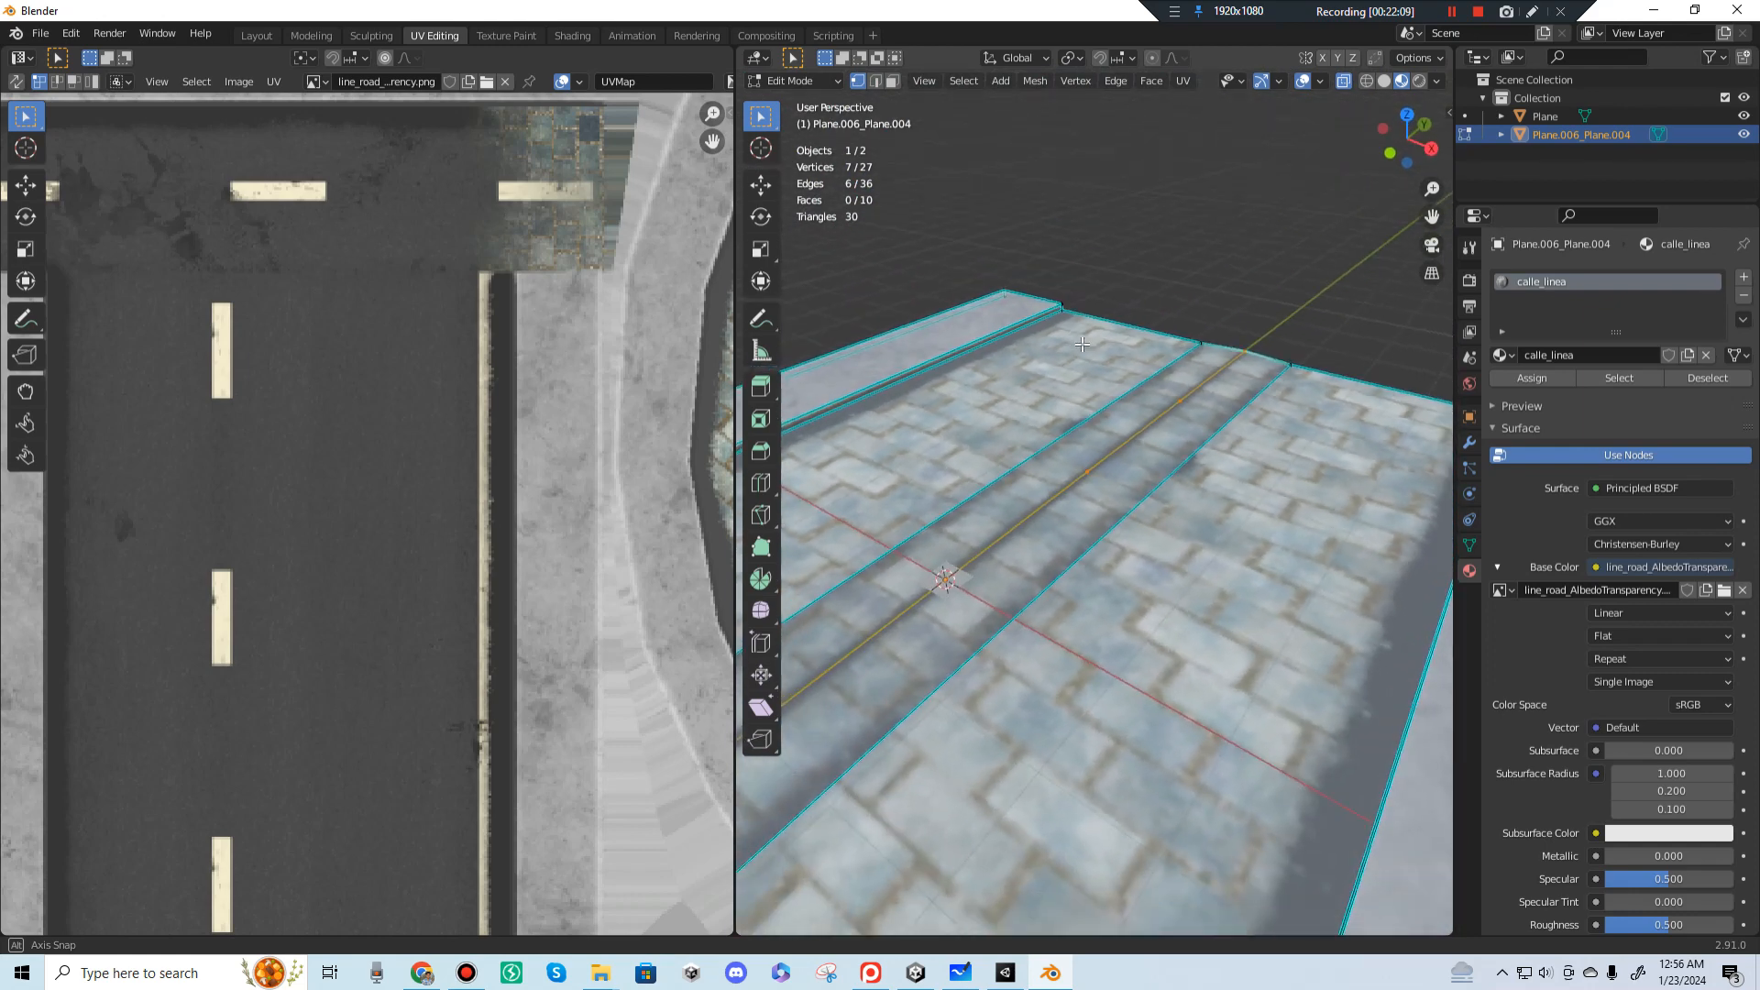
pyautogui.hotkey('ctrl', 'x')
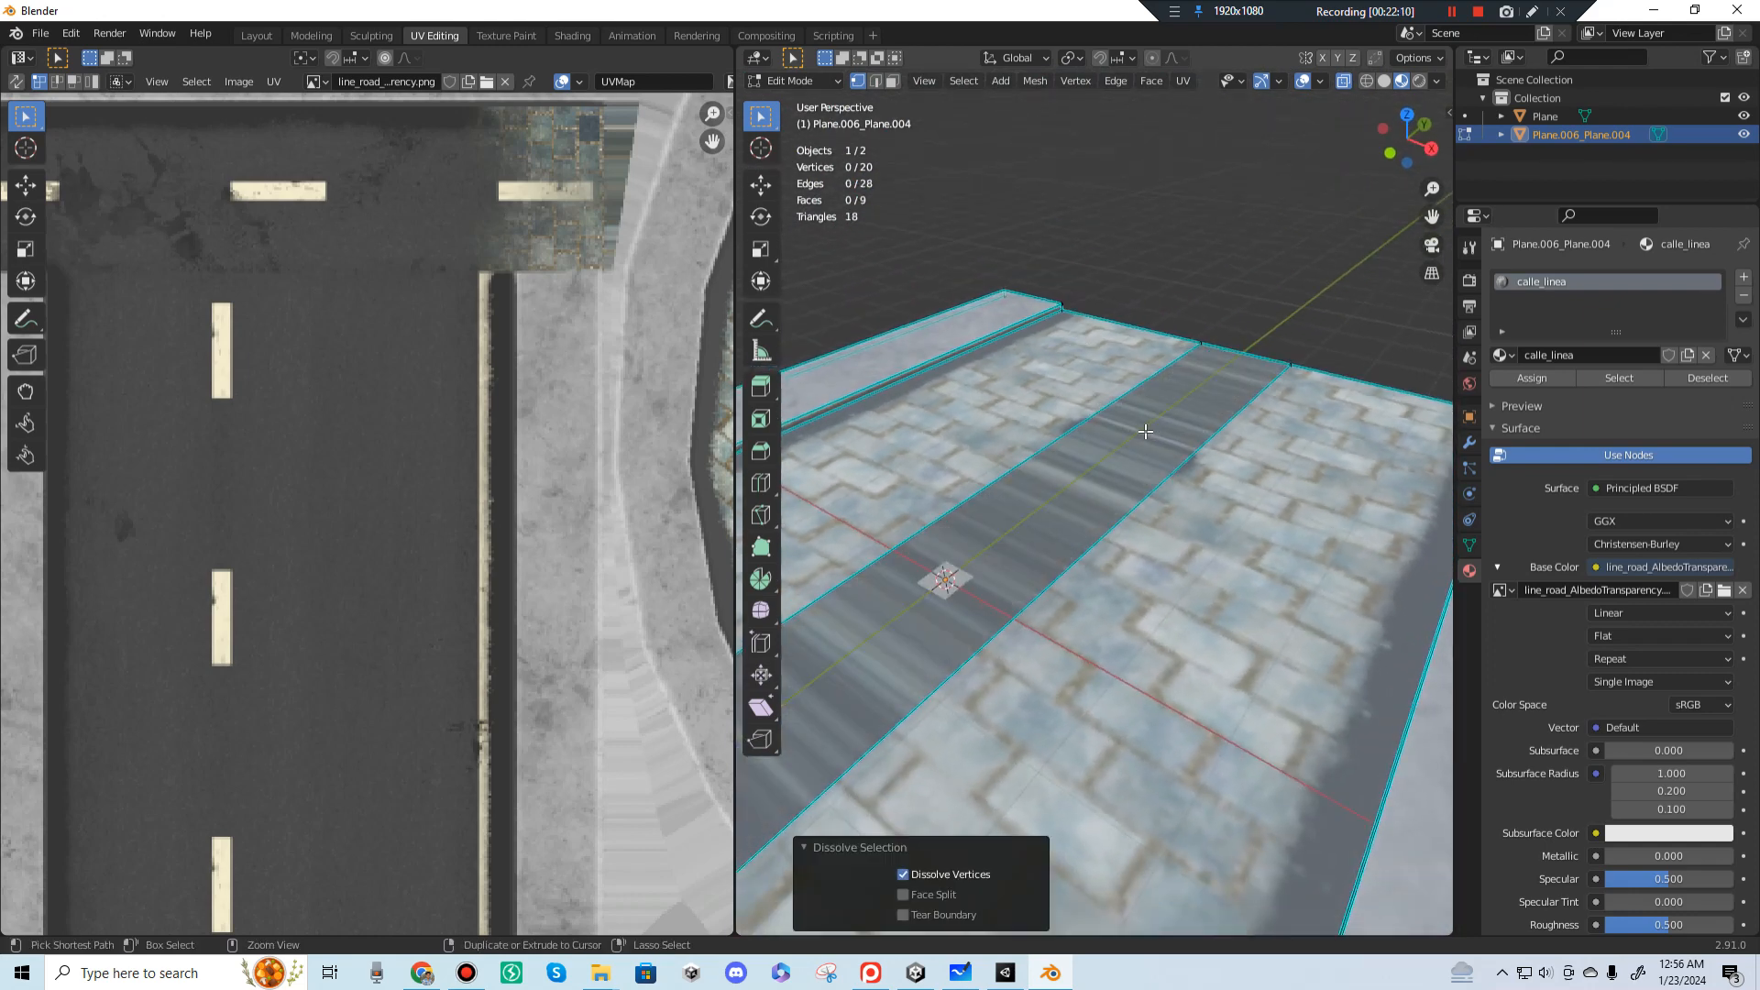
pyautogui.hotkey('ctrl', 'z')
# Step: Examine the two faces beside the track's centre line and their UV placement in face selection mode
pyautogui.moveTo(1254, 446); pyautogui.dragTo(1120, 383, button='middle')
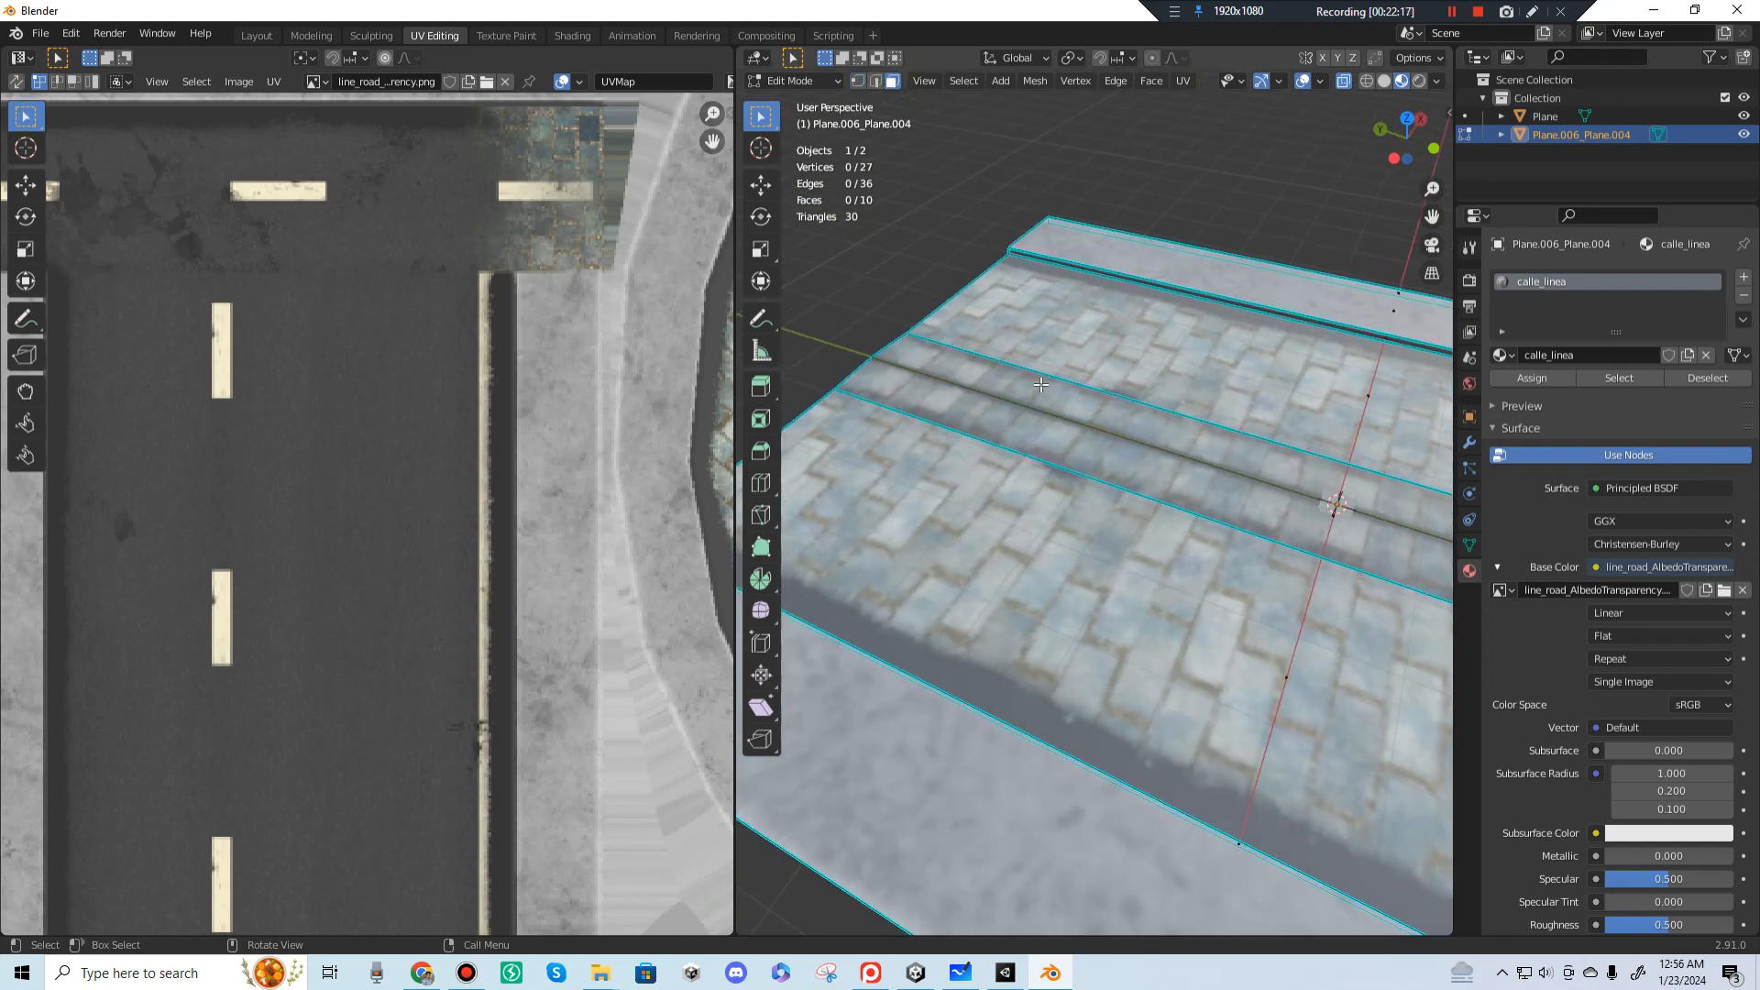
pyautogui.moveTo(941, 146); pyautogui.dragTo(1097, 433, button='middle')
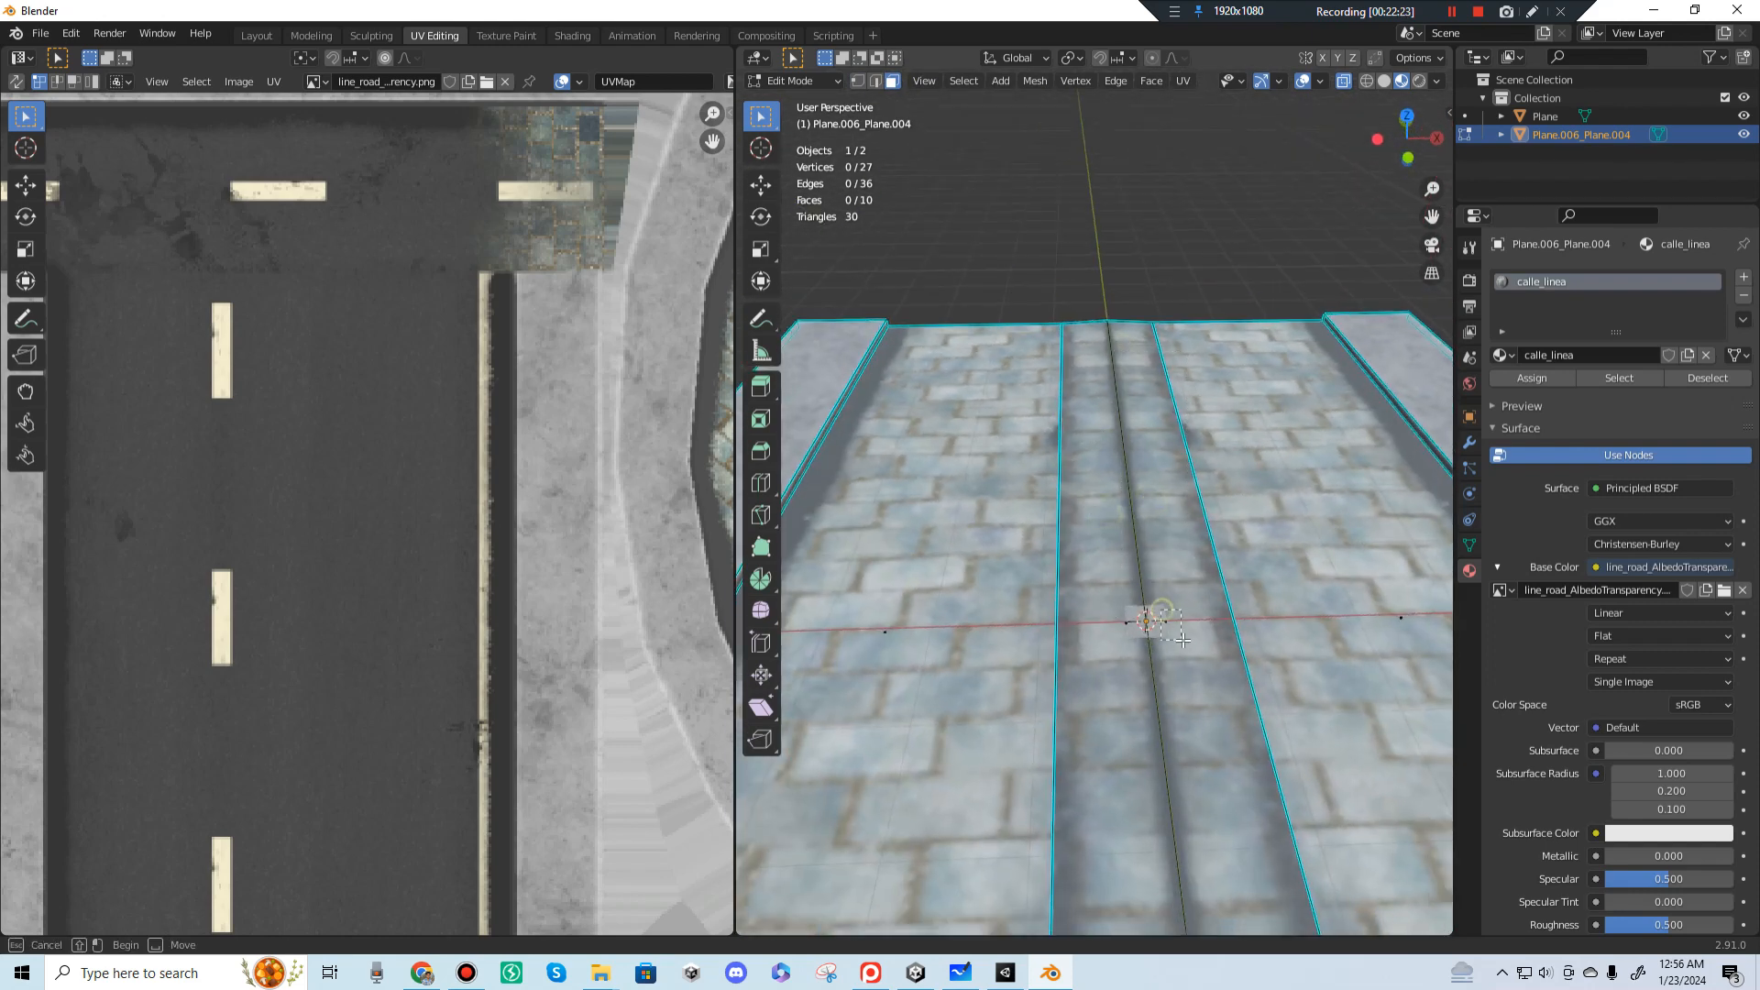
pyautogui.click(1182, 639)
pyautogui.moveTo(1182, 640); pyautogui.dragTo(1122, 586, button='middle')
pyautogui.scroll(-4, 562, 522)
pyautogui.moveTo(561, 552); pyautogui.dragTo(258, 443, button='middle')
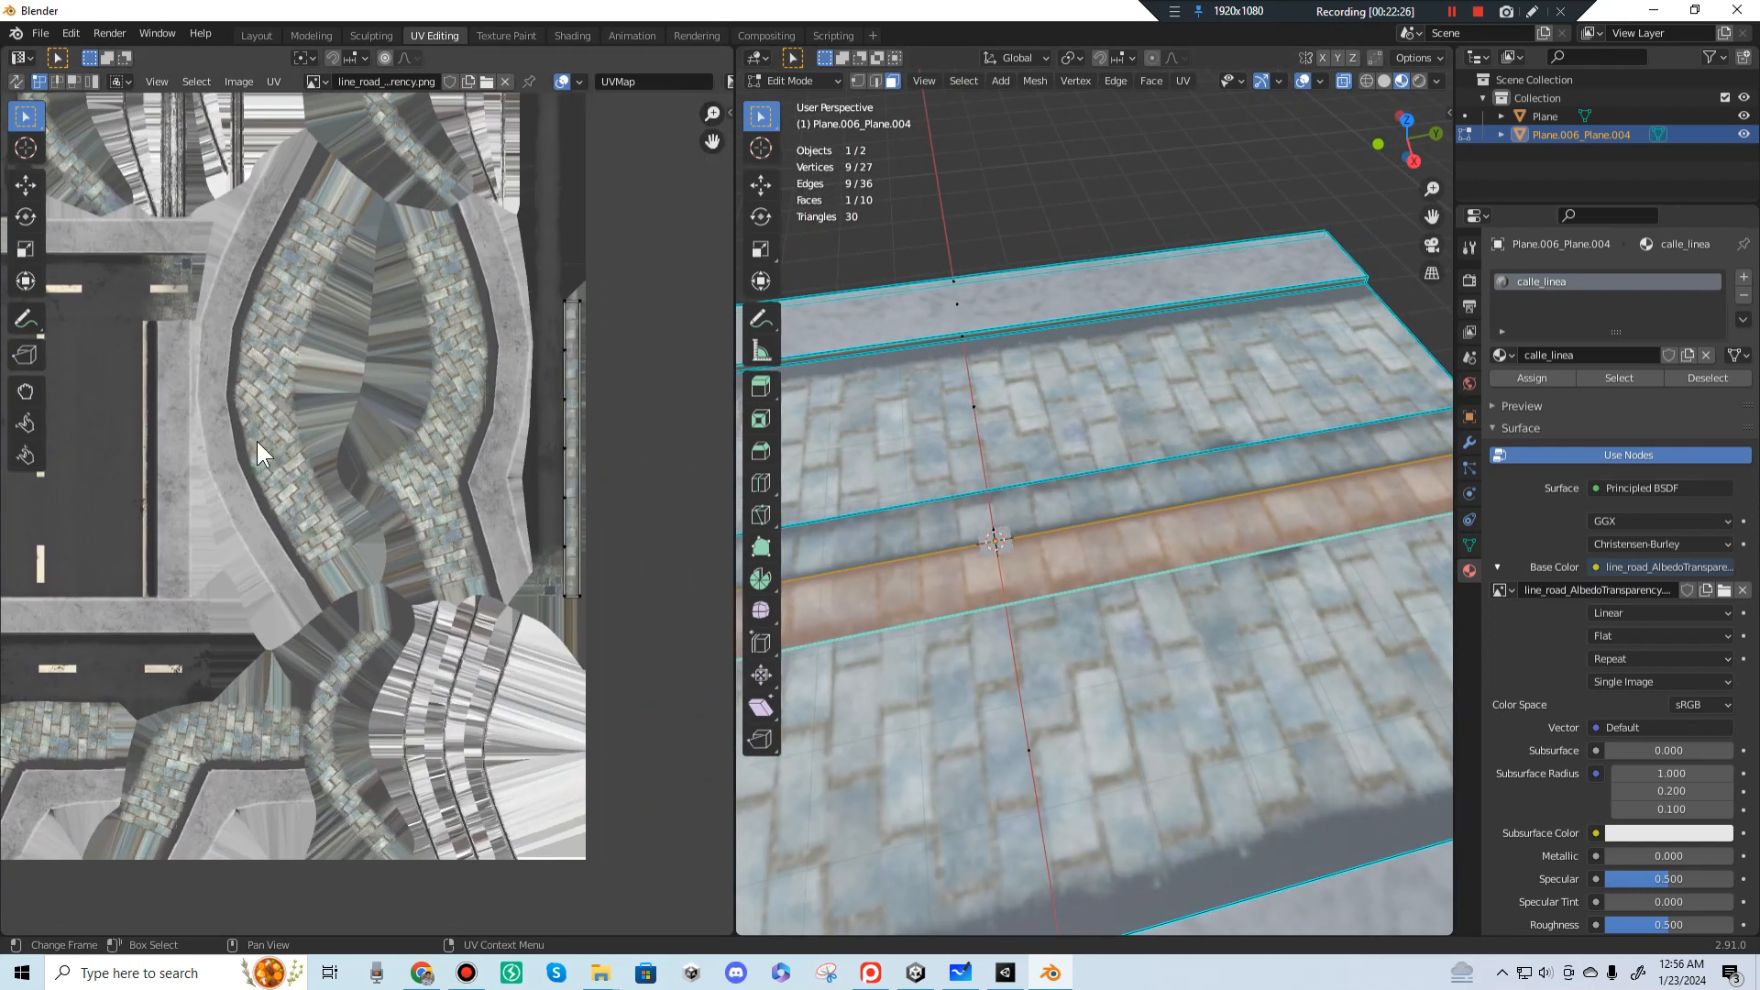
pyautogui.scroll(-5, 219, 453)
pyautogui.moveTo(990, 550); pyautogui.dragTo(1099, 564, button='middle')
pyautogui.hotkey('alt', 'a')
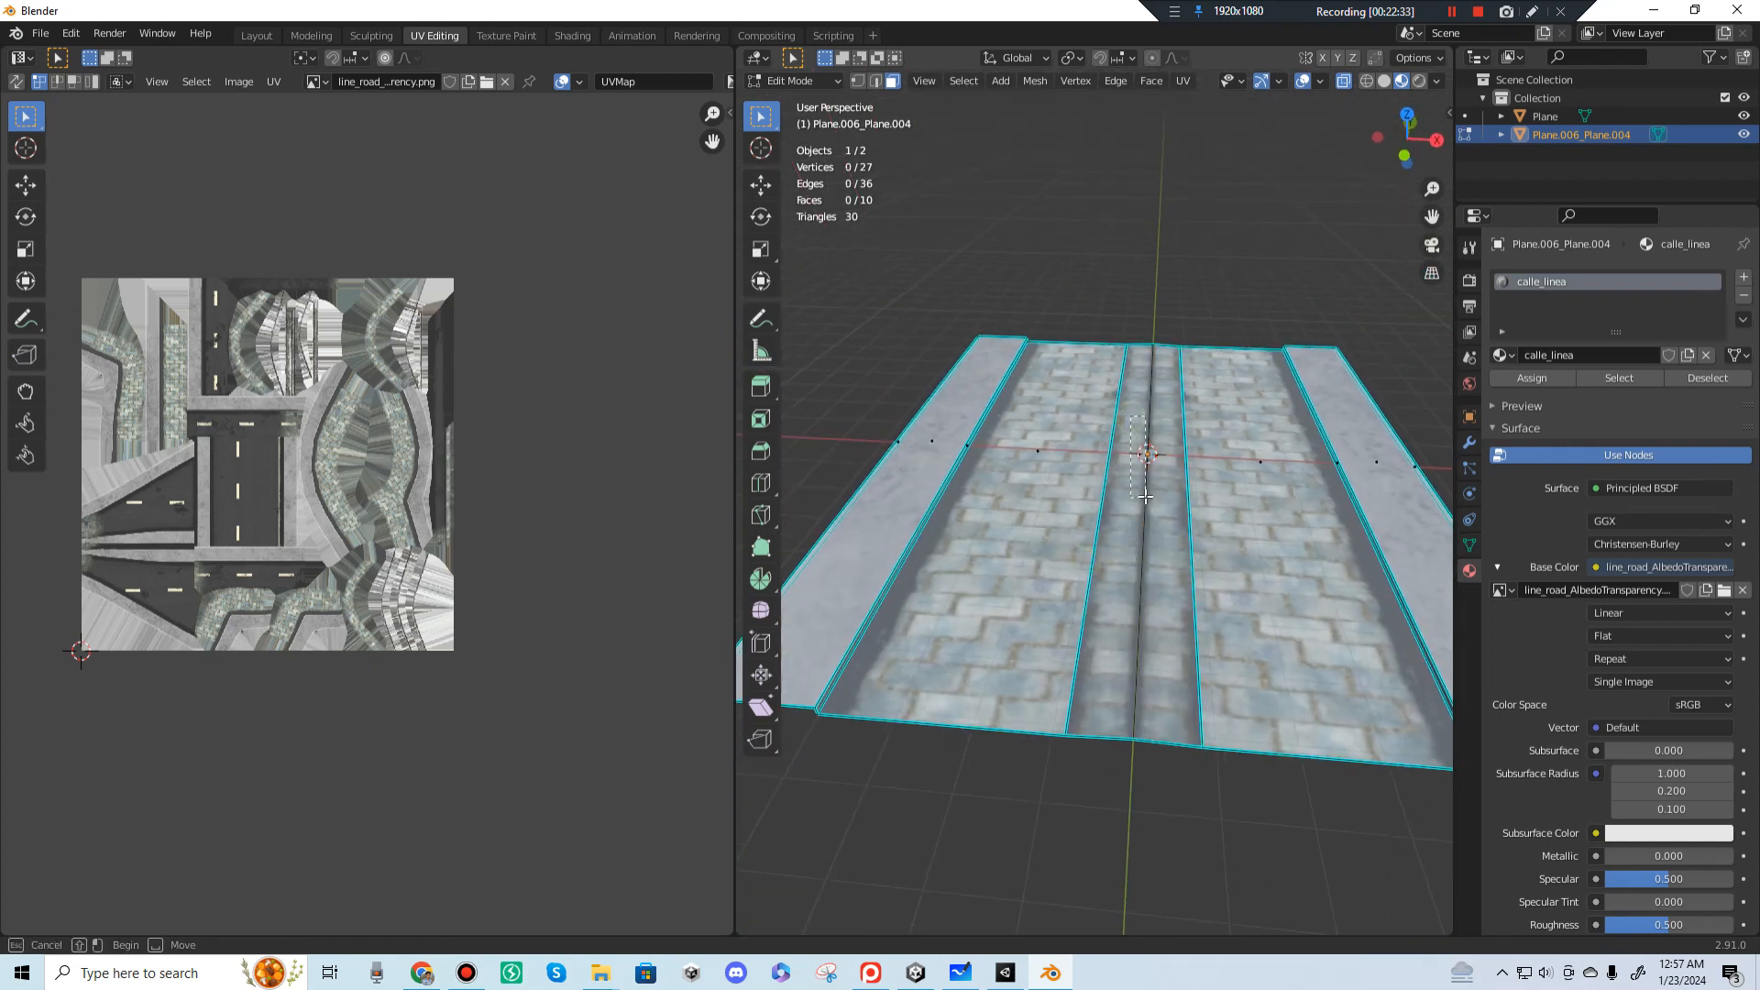
pyautogui.moveTo(1145, 496); pyautogui.dragTo(1145, 496)
pyautogui.moveTo(1145, 496); pyautogui.dragTo(1031, 451, button='middle')
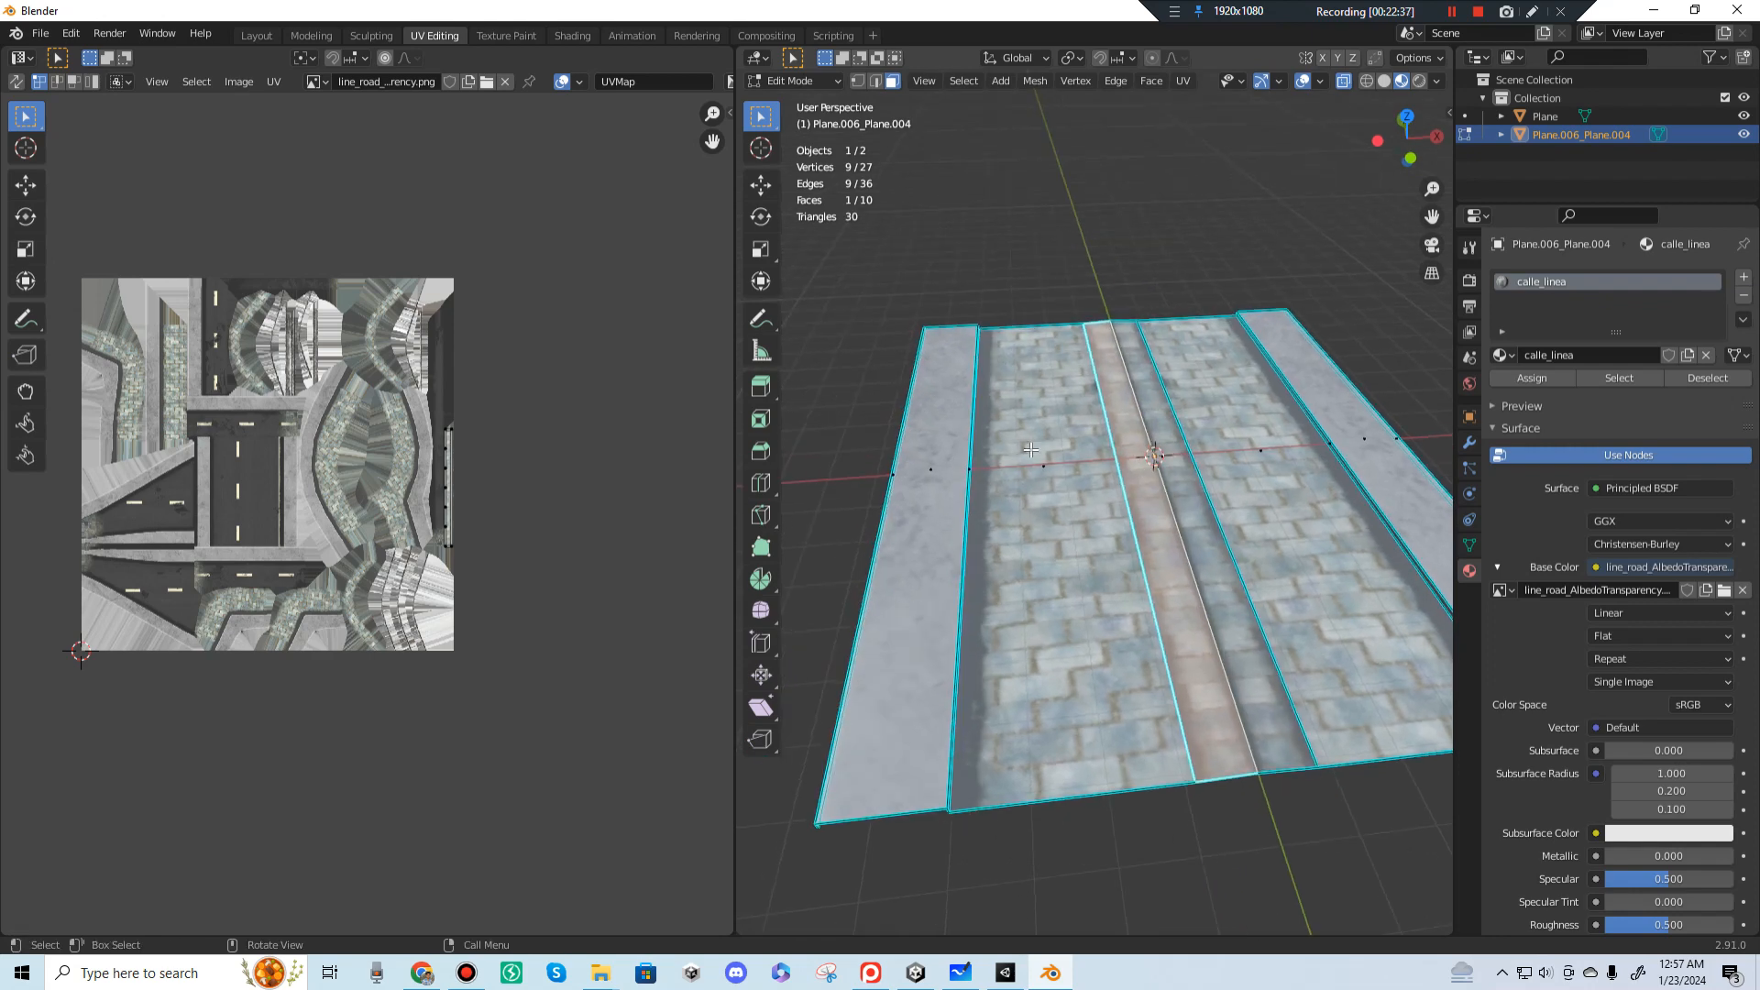
# Step: Examine the paving faces on both sides of the track and their UV placement on the road texture
pyautogui.click(1054, 479)
pyautogui.moveTo(205, 404); pyautogui.dragTo(256, 431, button='middle')
pyautogui.moveTo(1054, 461); pyautogui.dragTo(1053, 459)
pyautogui.click(1055, 471)
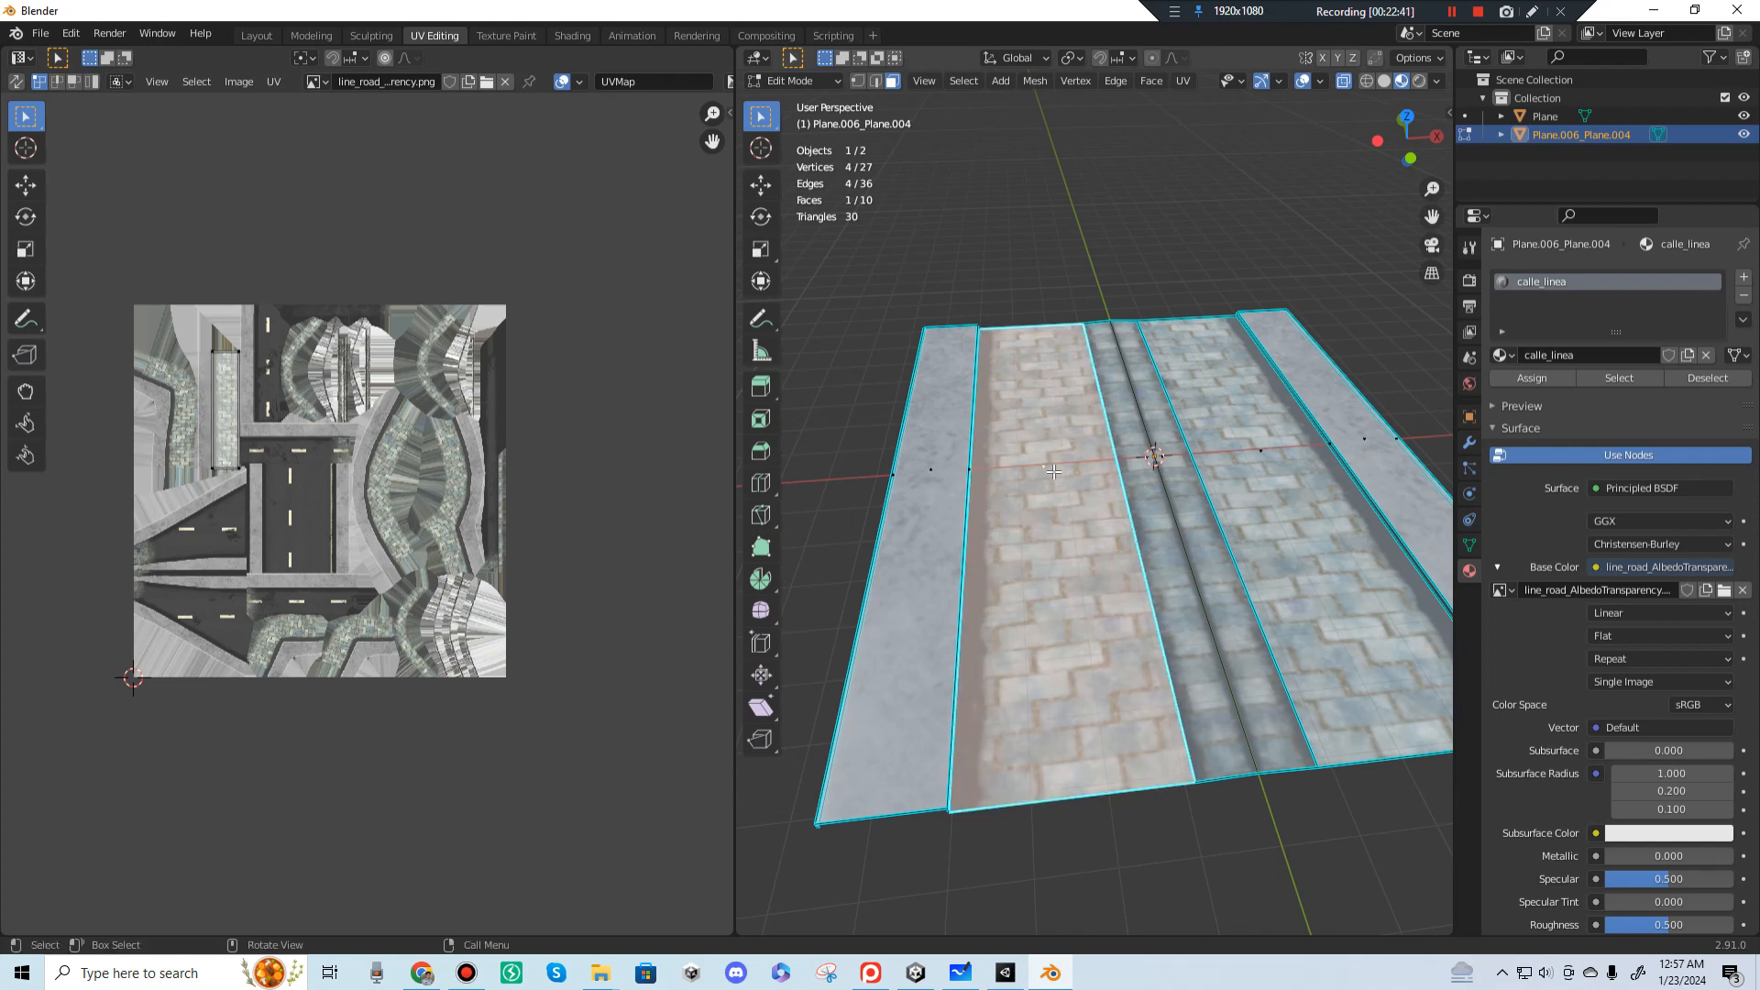
pyautogui.scroll(4, 994, 464)
pyautogui.scroll(-5, 1001, 463)
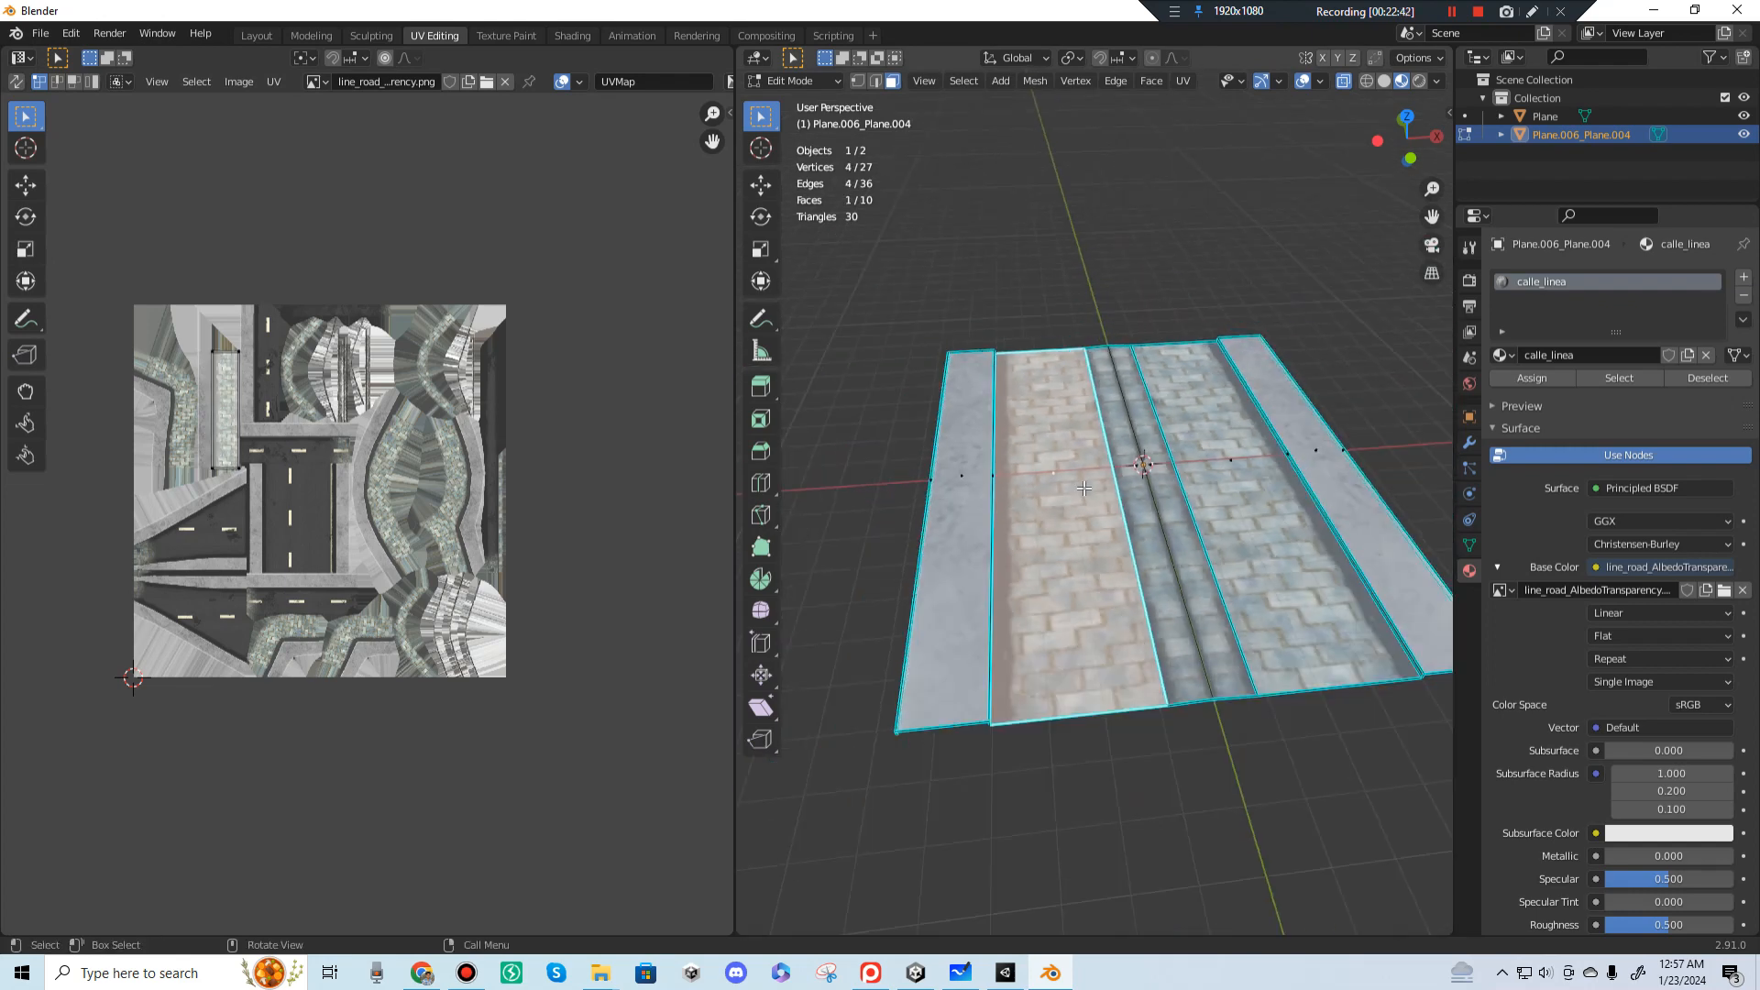
pyautogui.moveTo(1124, 487); pyautogui.dragTo(1102, 481, button='middle')
pyautogui.click(1234, 489)
pyautogui.hotkey('alt', 'a')
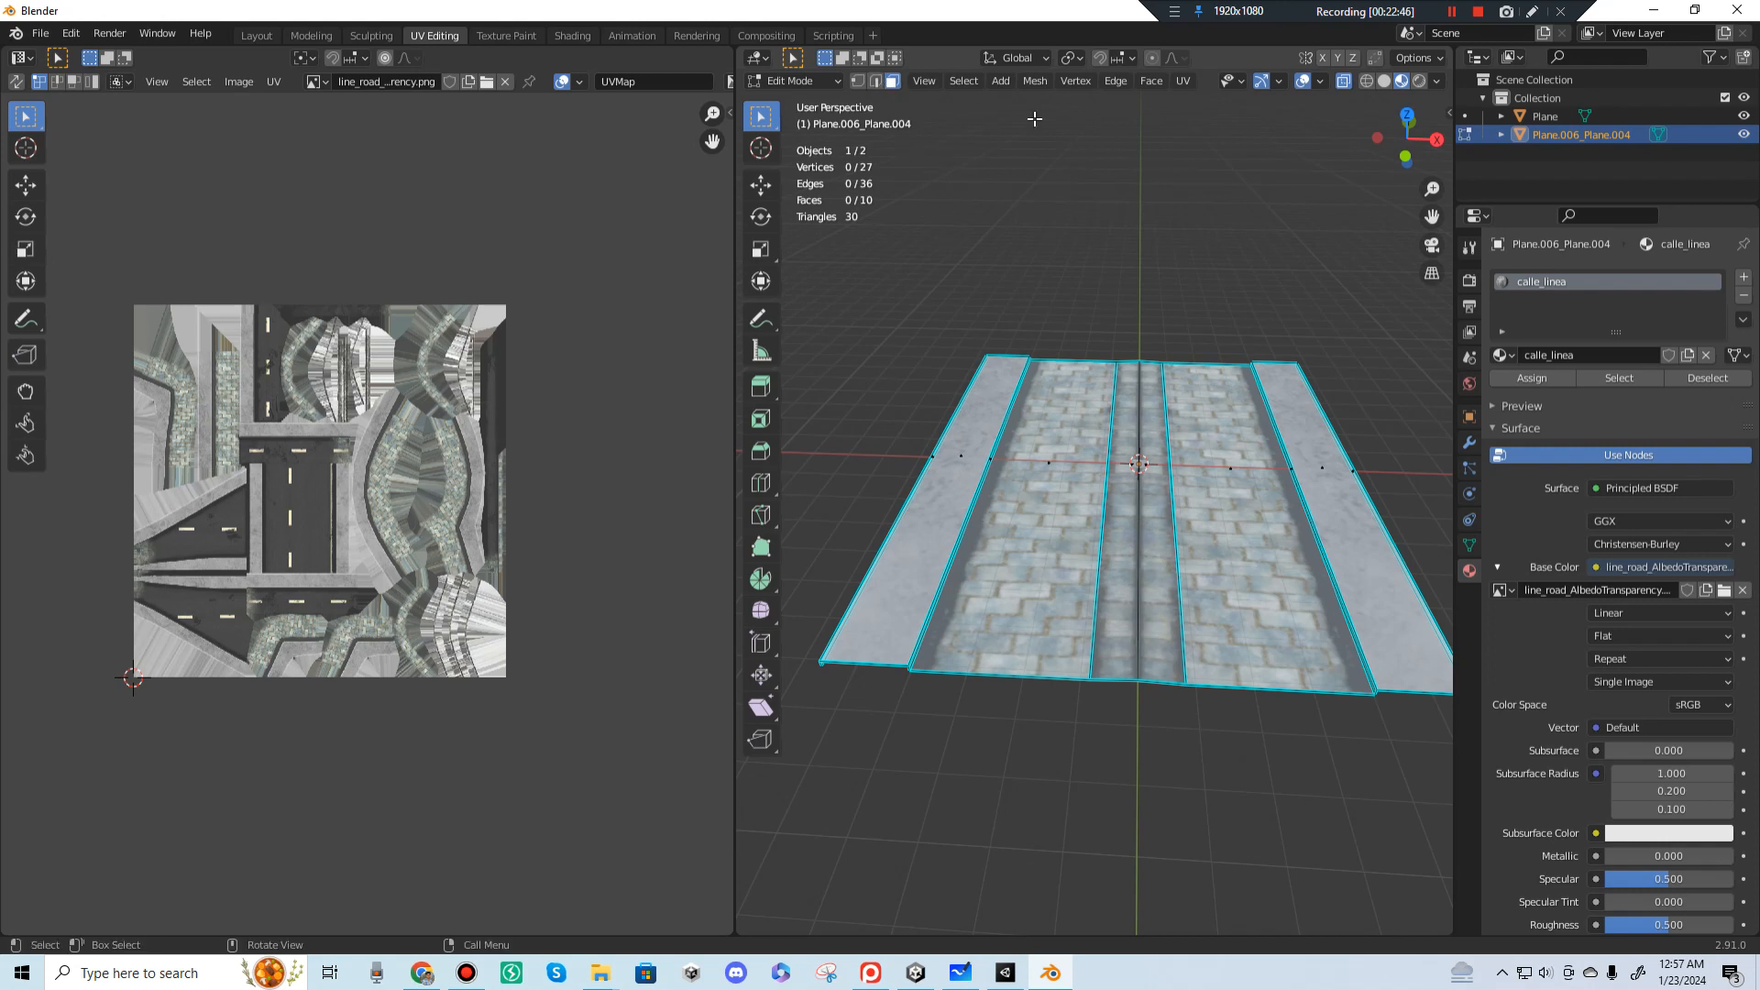
# Step: Compare the faces on either side of the track's centre line by selecting each in turn
pyautogui.click(1146, 564)
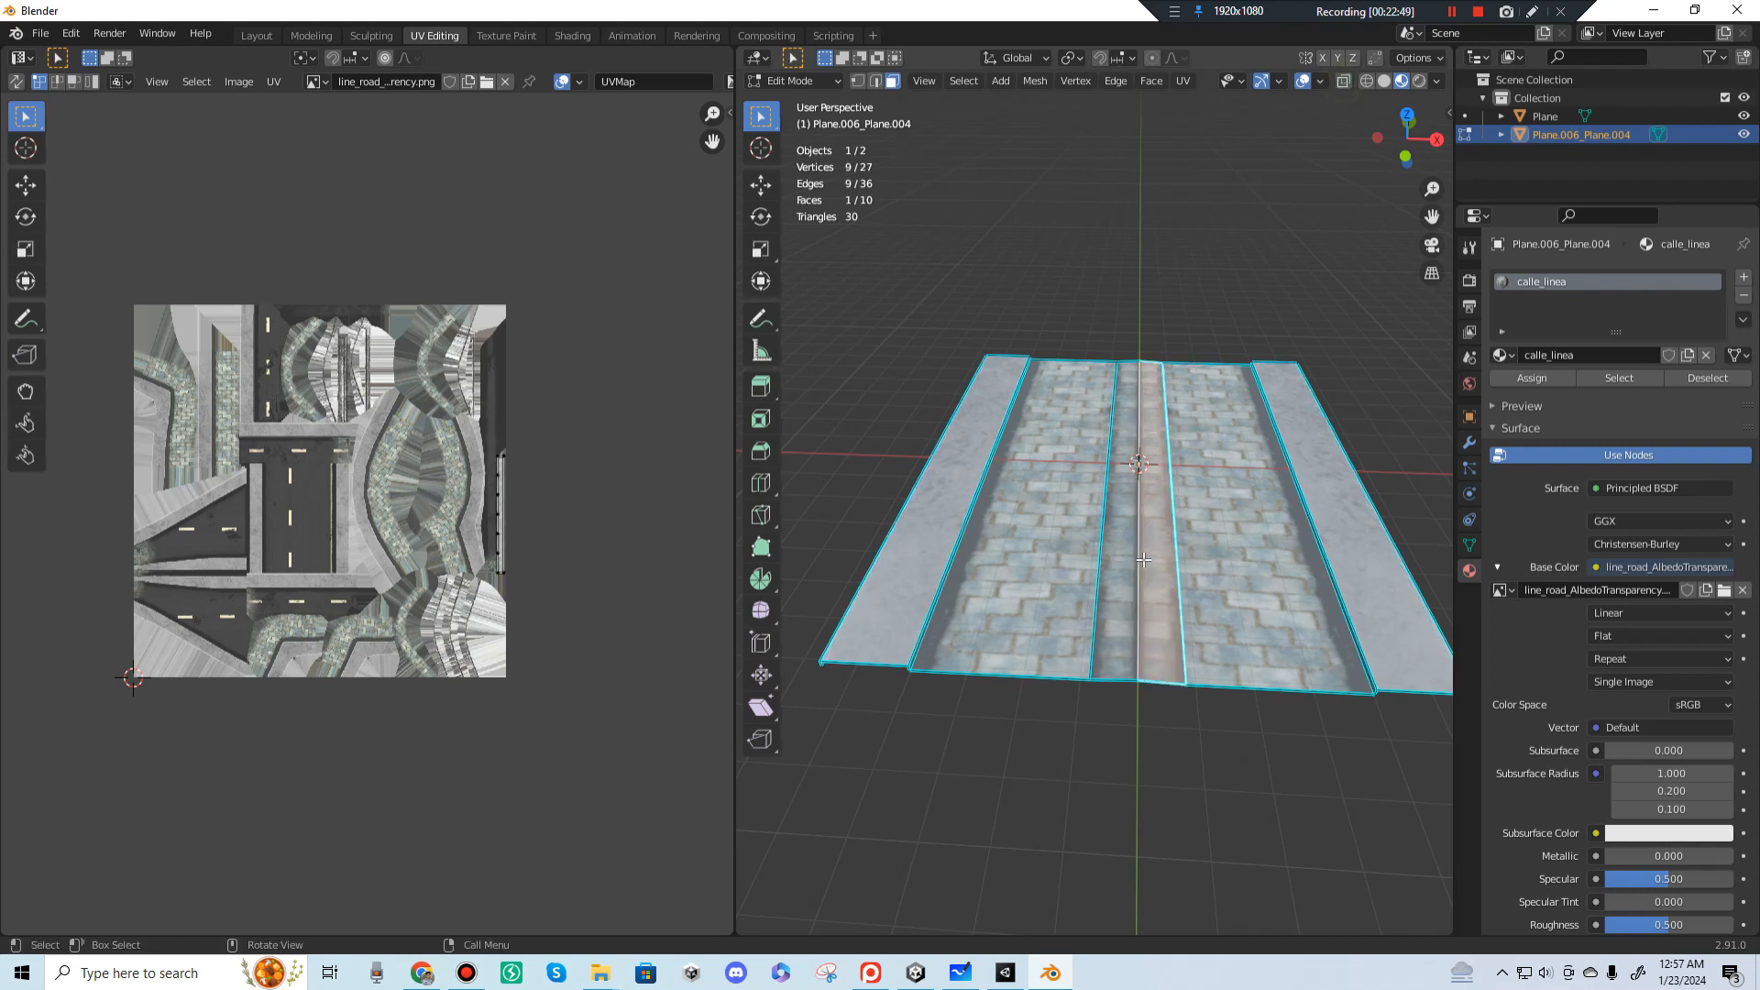
pyautogui.click(1126, 548)
pyautogui.moveTo(1091, 527); pyautogui.dragTo(1045, 527, button='middle')
pyautogui.scroll(5, 1068, 525)
pyautogui.scroll(-1, 1075, 525)
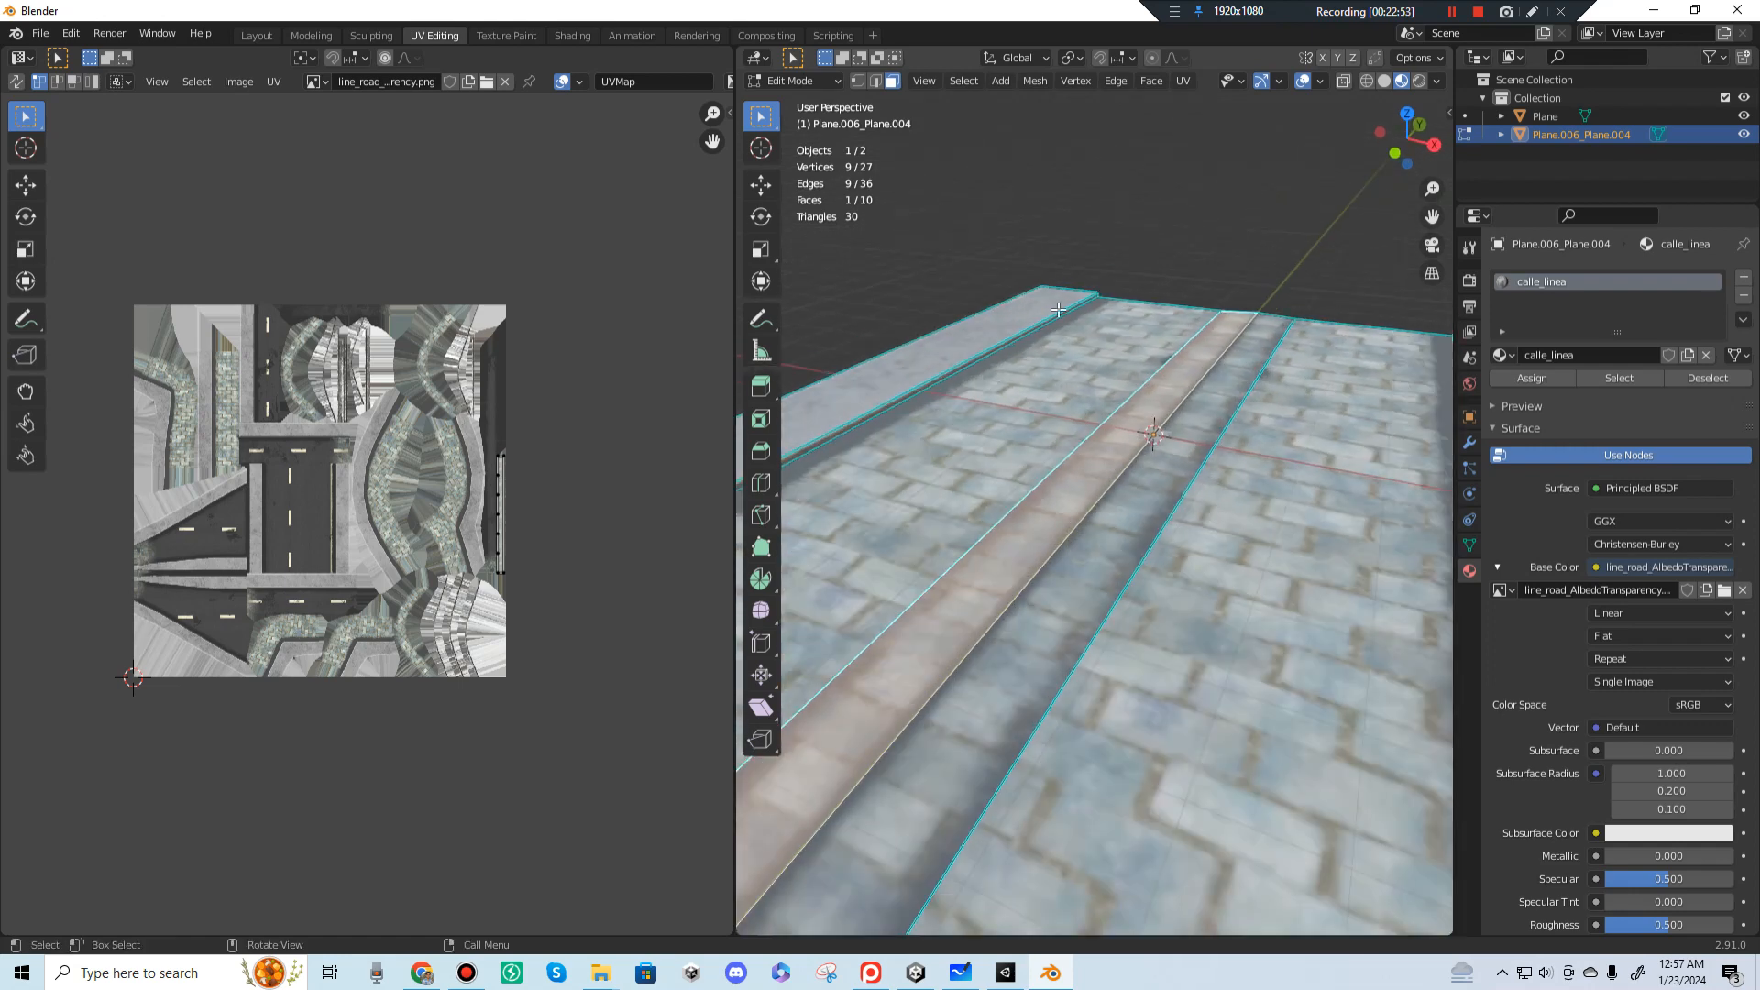
# Step: Dissolve the first intermediate vertex on the track's centre line in vertex selection mode
pyautogui.click(876, 80)
pyautogui.click(1035, 573)
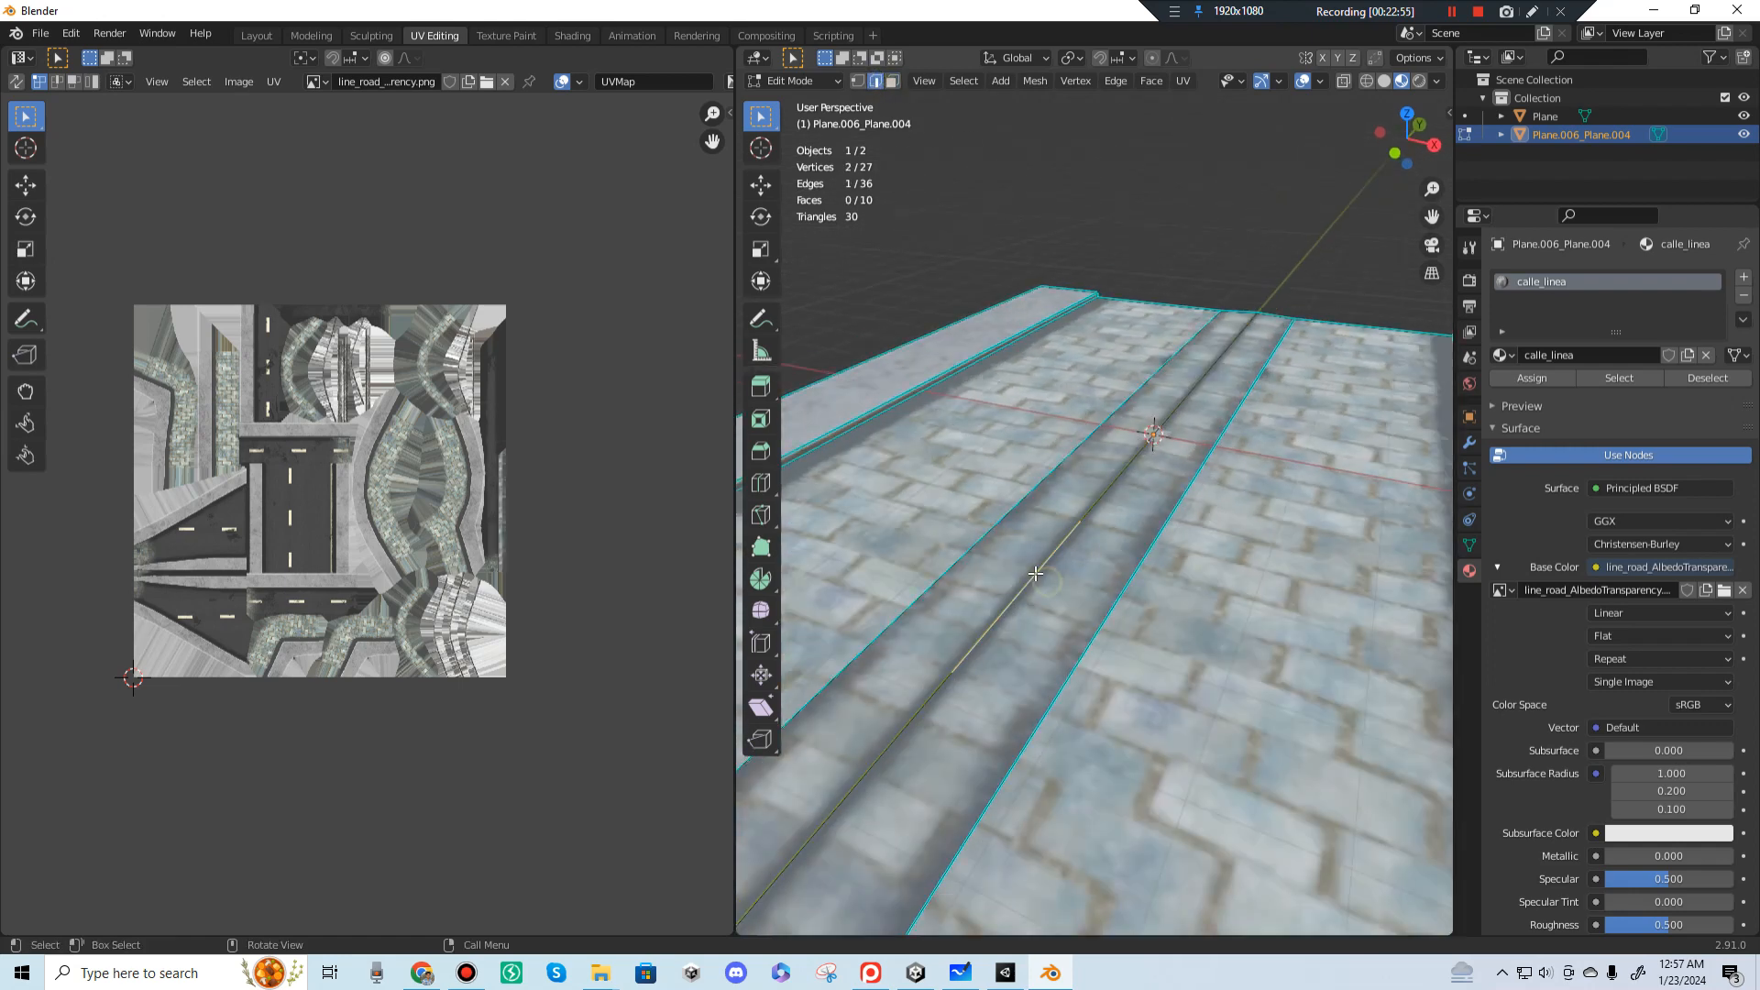
pyautogui.moveTo(961, 631); pyautogui.dragTo(933, 621, button='middle')
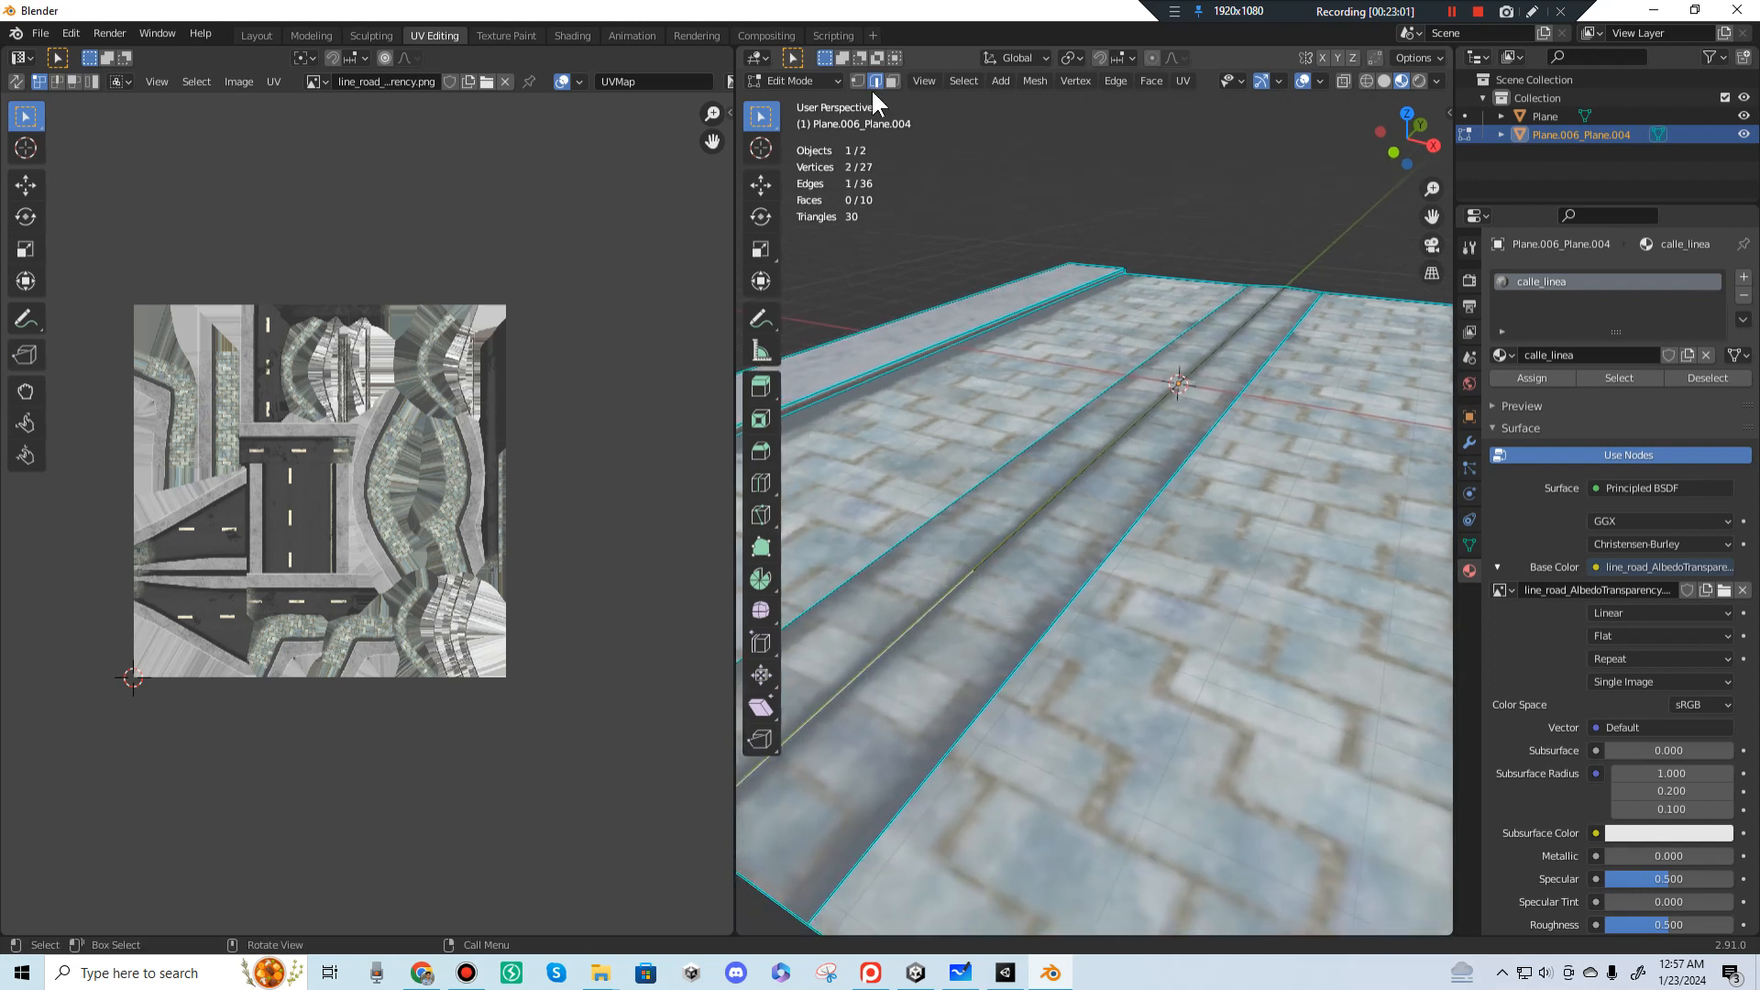
pyautogui.click(973, 571)
pyautogui.press('x')
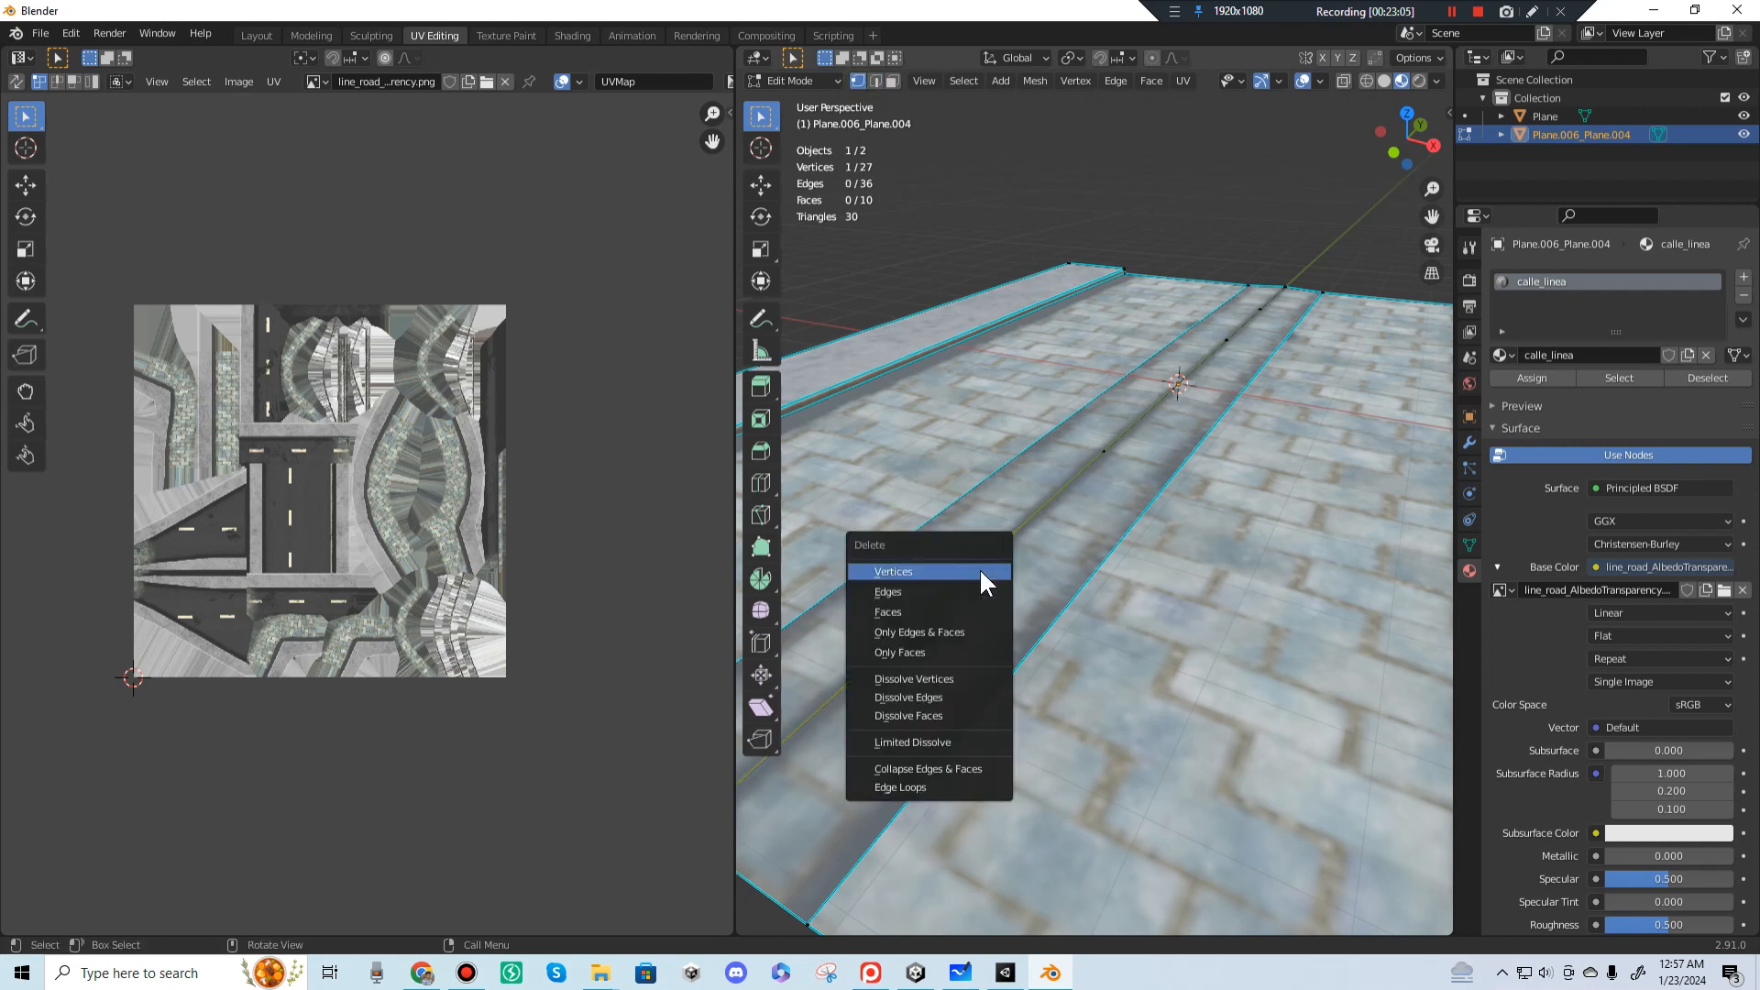
pyautogui.click(939, 628)
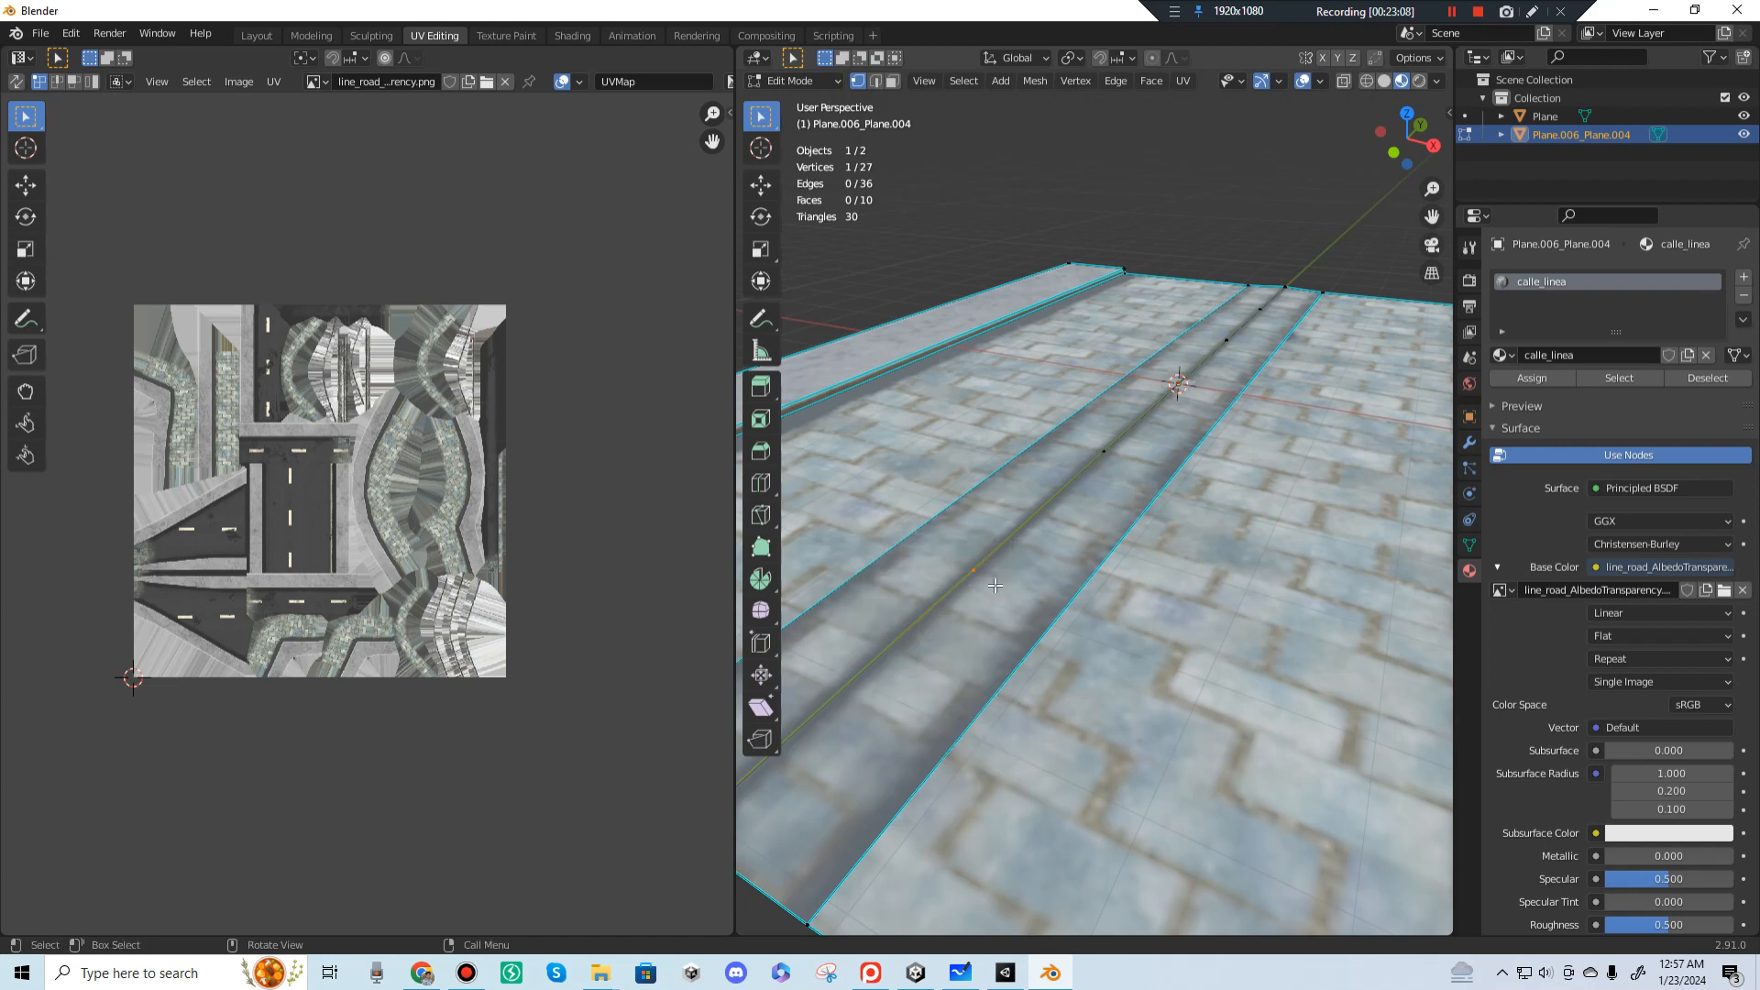
pyautogui.scroll(-2, 949, 588)
pyautogui.moveTo(949, 588); pyautogui.dragTo(944, 463, button='middle')
pyautogui.hotkey('ctrl', 'x')
# Step: Dissolve the remaining four intermediate vertices along the track's centre line one at a time and check the strip's shape
pyautogui.click(951, 461)
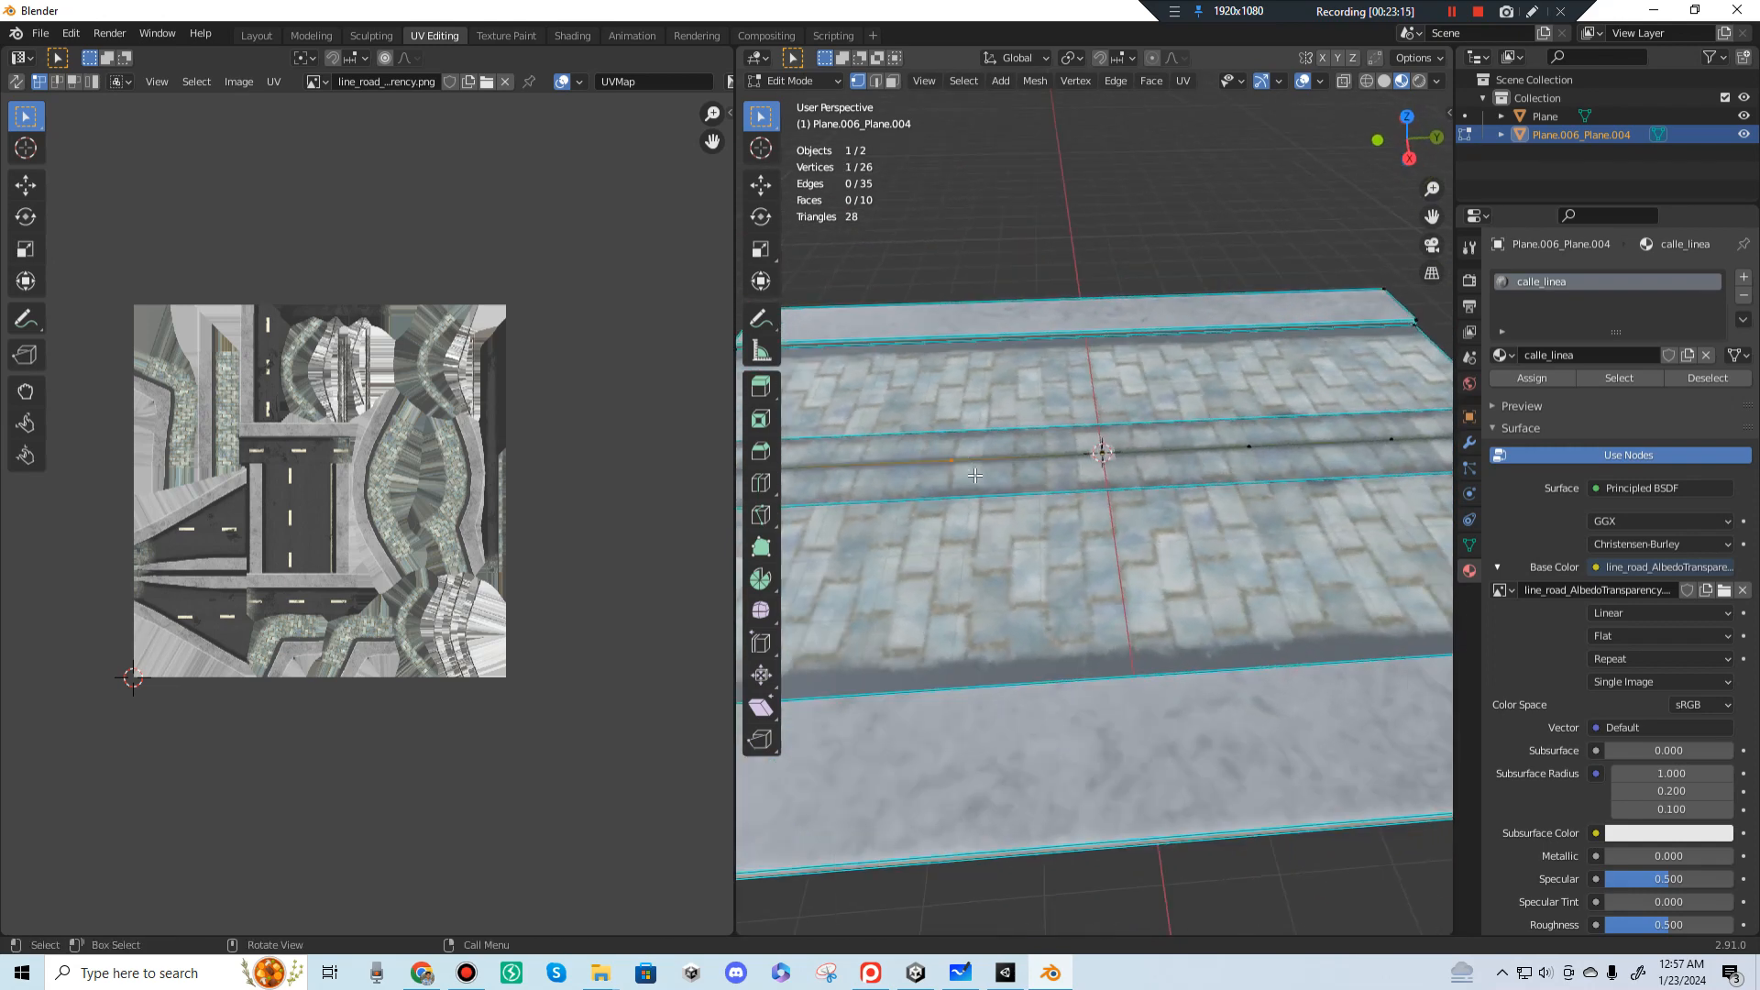
pyautogui.hotkey('ctrl', 'x')
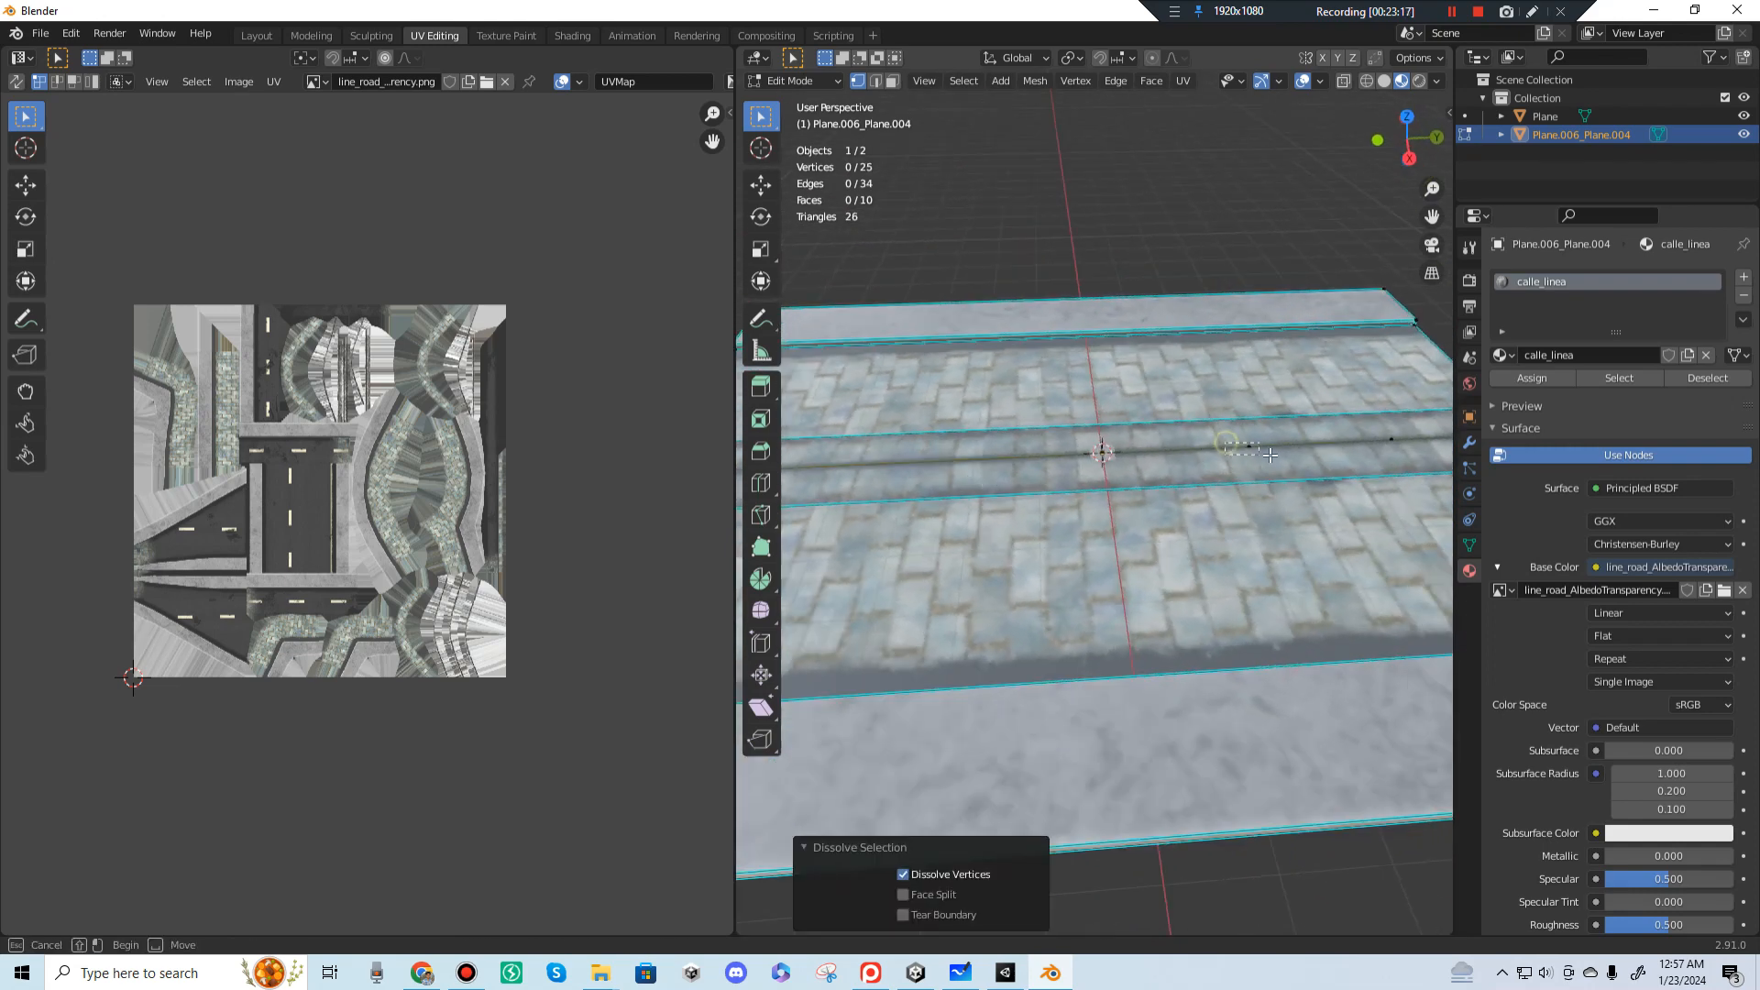
pyautogui.click(1260, 454)
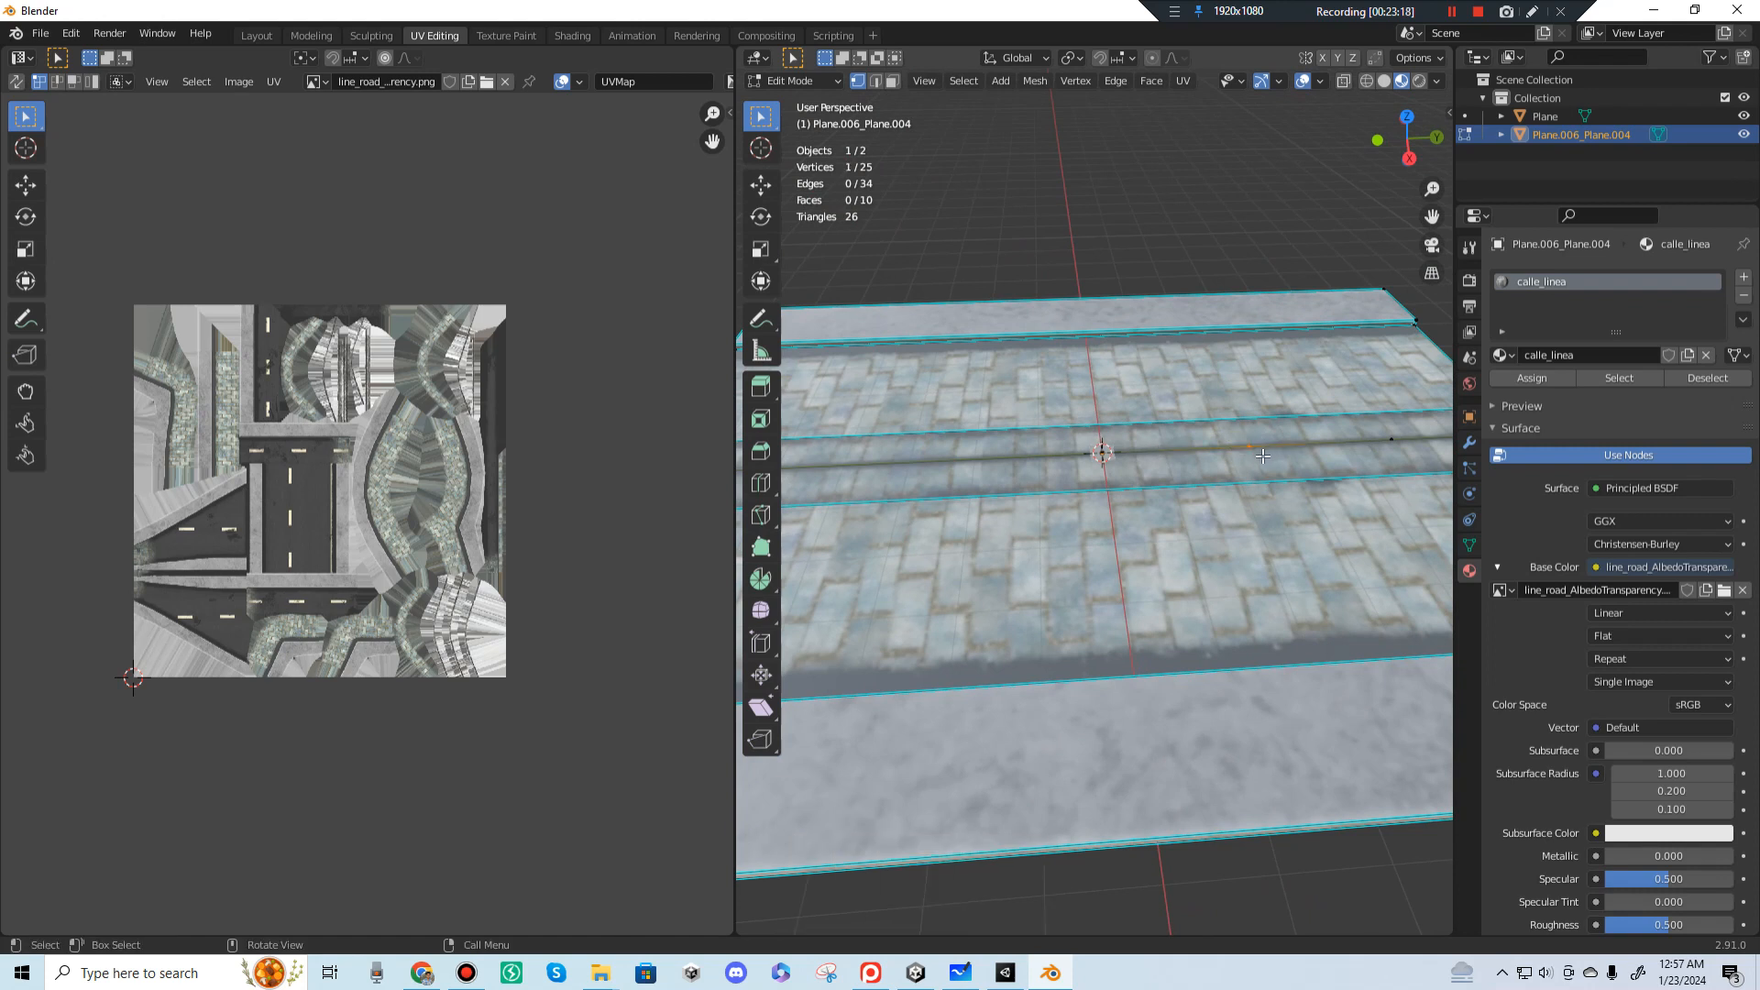
pyautogui.hotkey('ctrl', 'x')
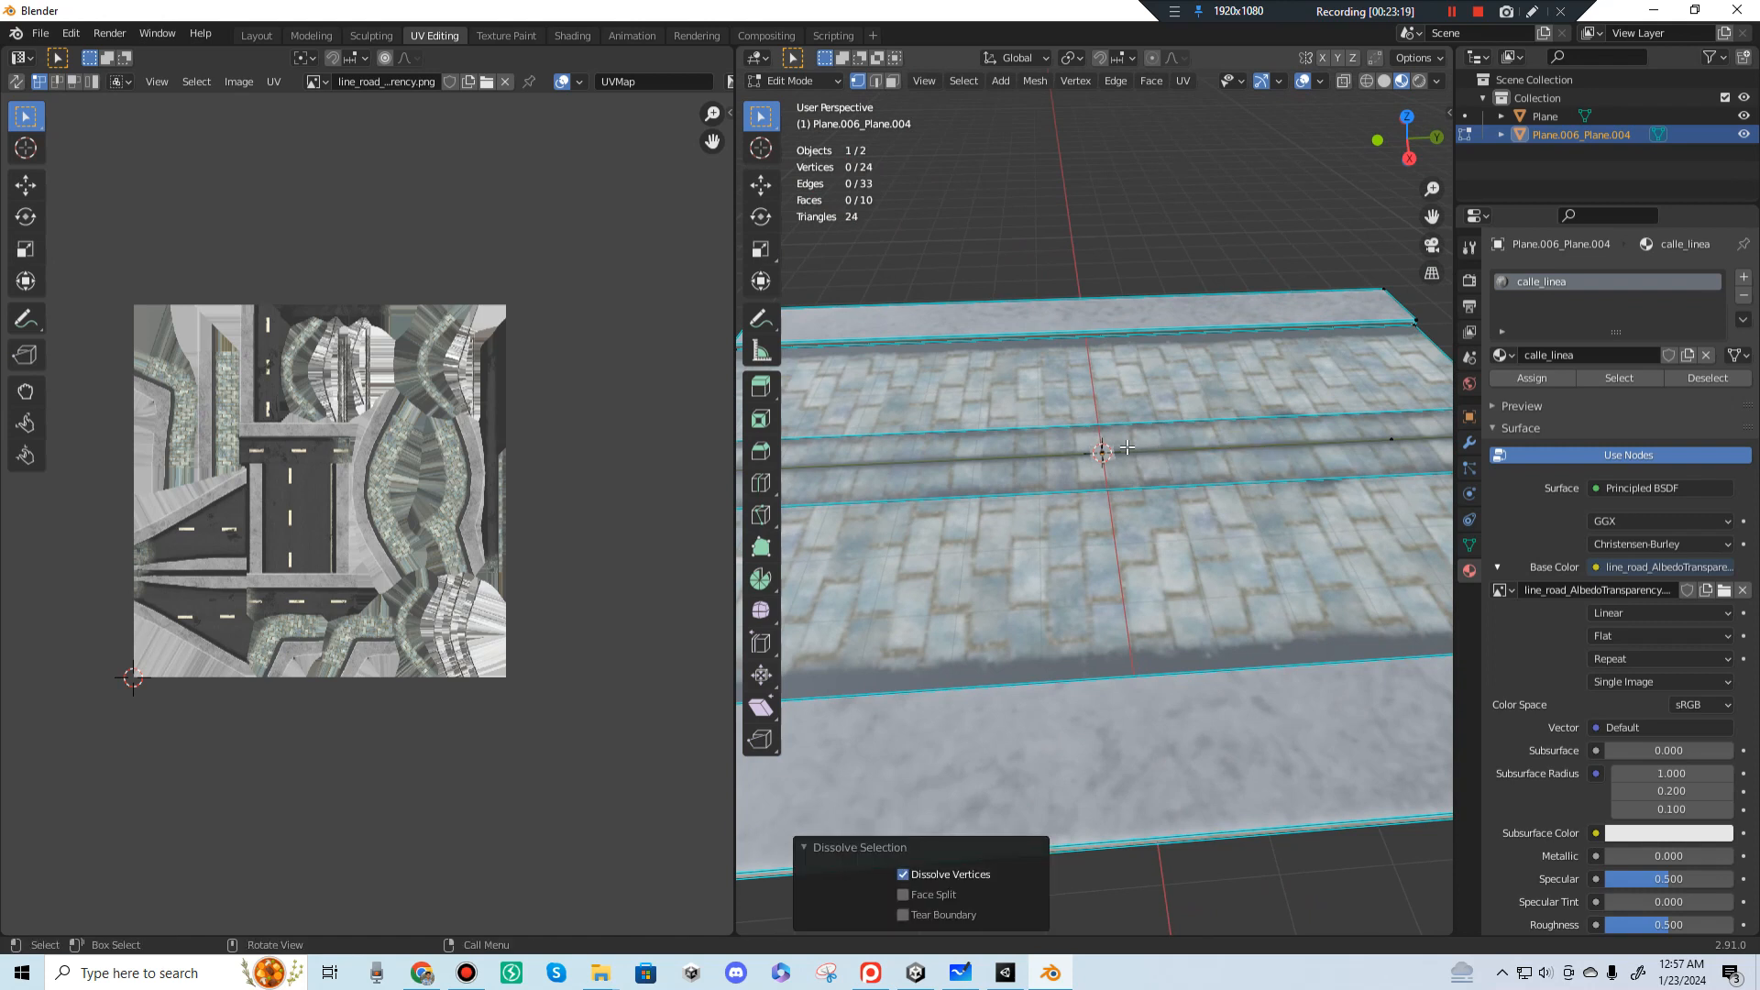
pyautogui.click(1106, 455)
pyautogui.hotkey('ctrl', 'x')
pyautogui.click(1386, 435)
pyautogui.hotkey('ctrl', 'x')
pyautogui.moveTo(1393, 470); pyautogui.dragTo(1135, 578, button='middle')
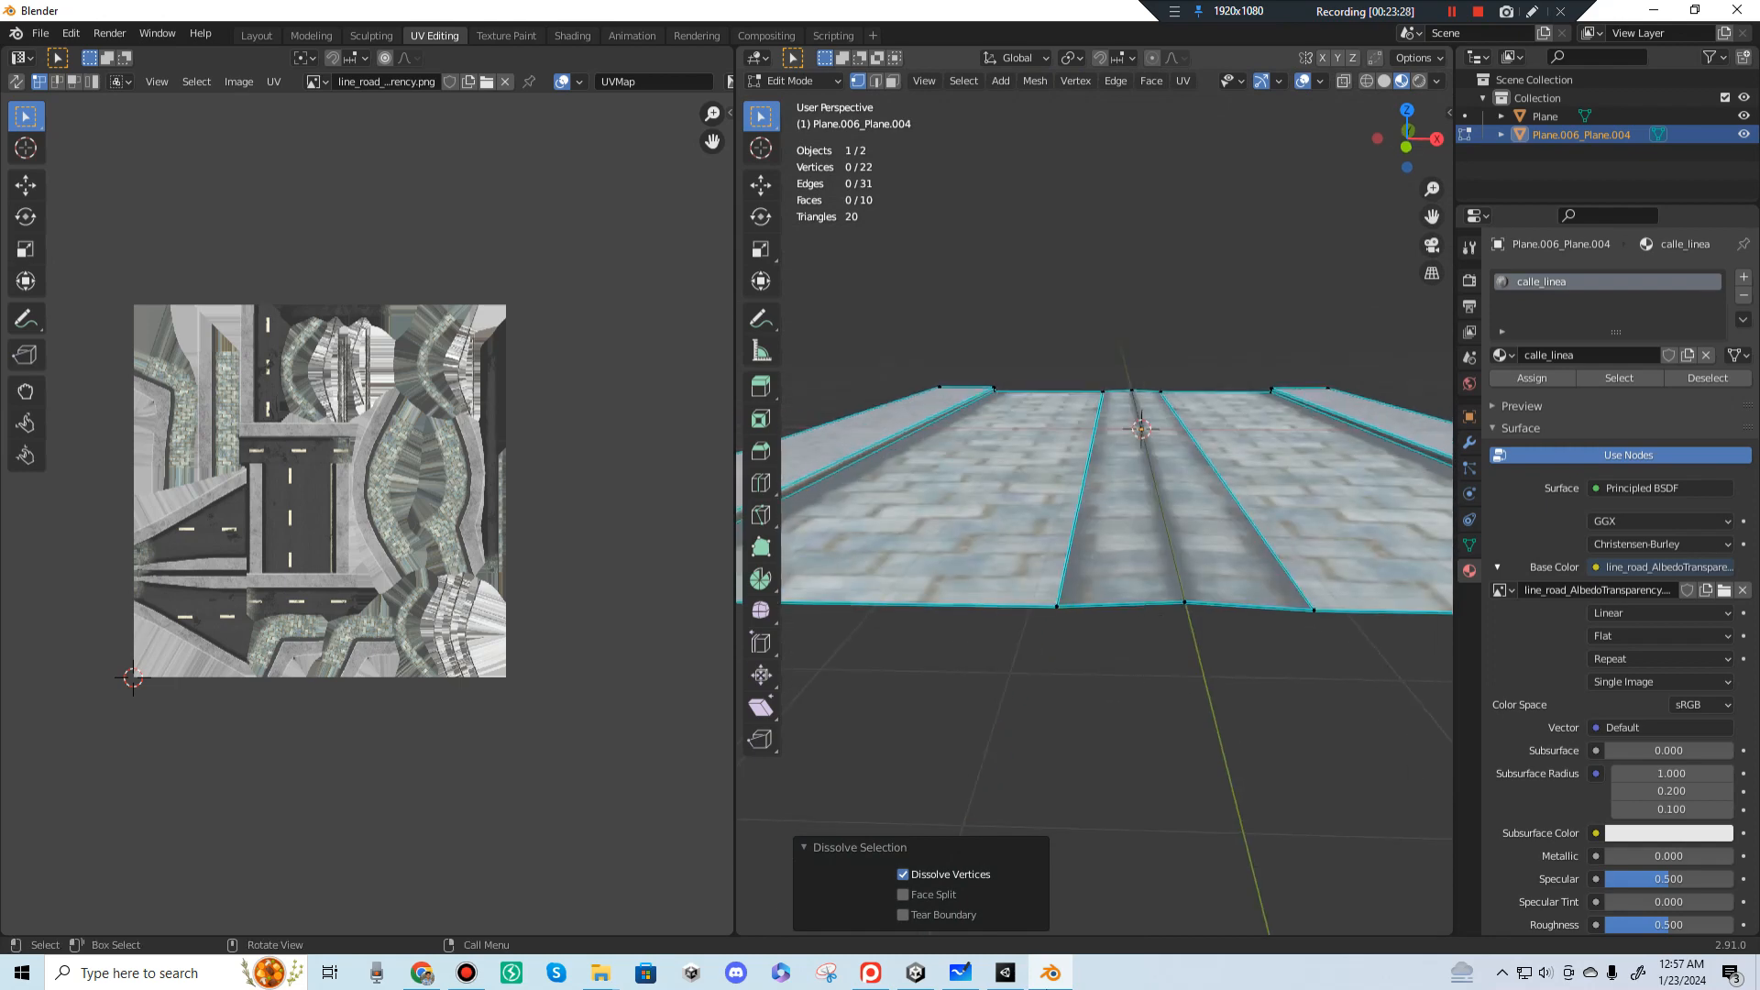
# Step: Switch to Unity and examine the wireframe of the simplified street, especially the triangles along its centre strip
pyautogui.click(1003, 973)
pyautogui.click(914, 973)
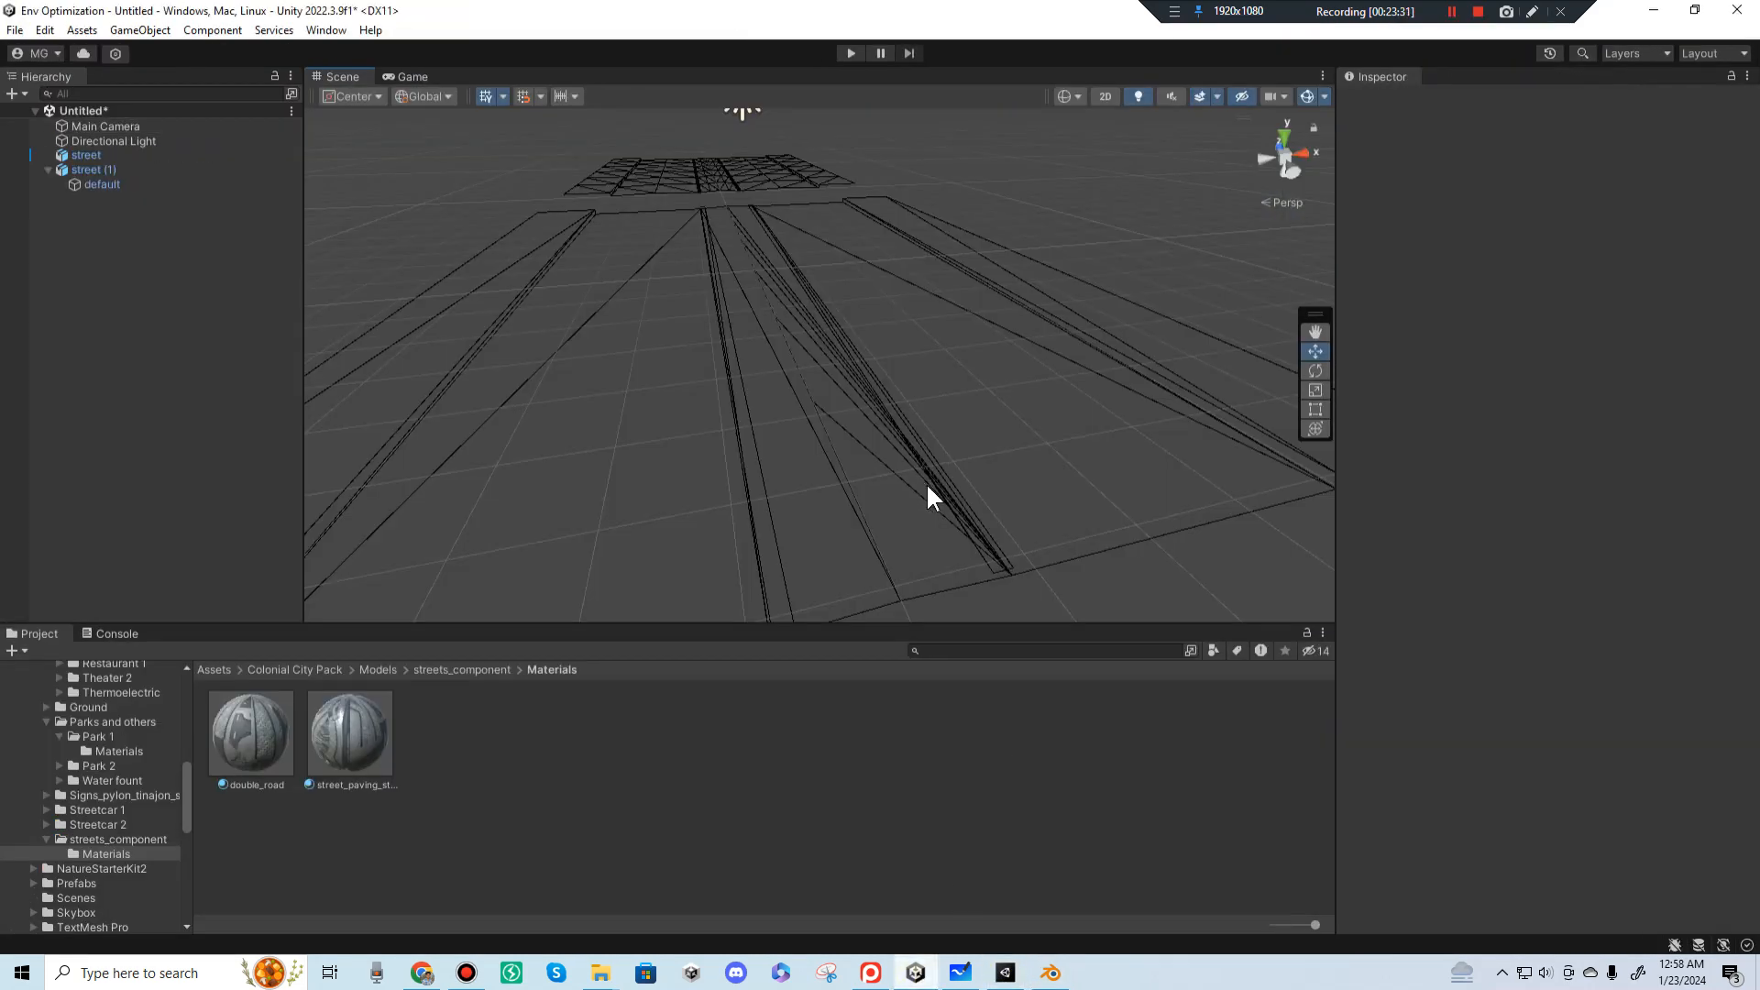
pyautogui.scroll(3, 859, 383)
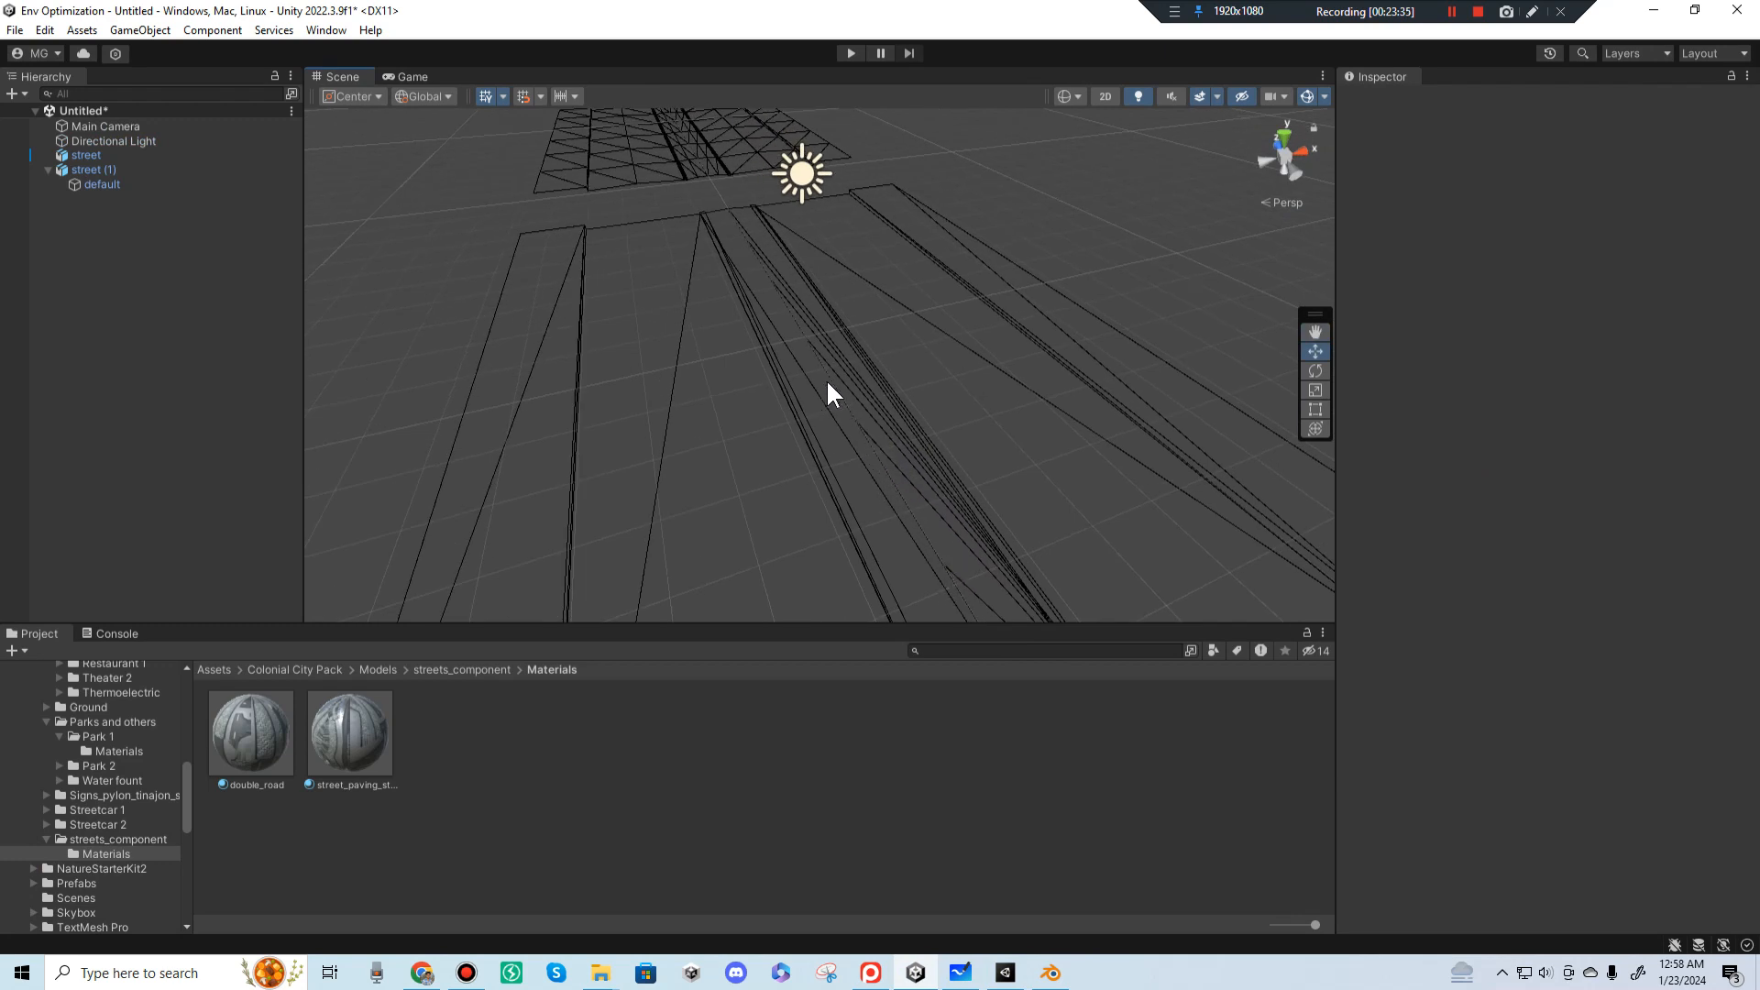
pyautogui.keyDown('alt'); pyautogui.moveTo(866, 353); pyautogui.dragTo(866, 486); pyautogui.keyUp('alt')
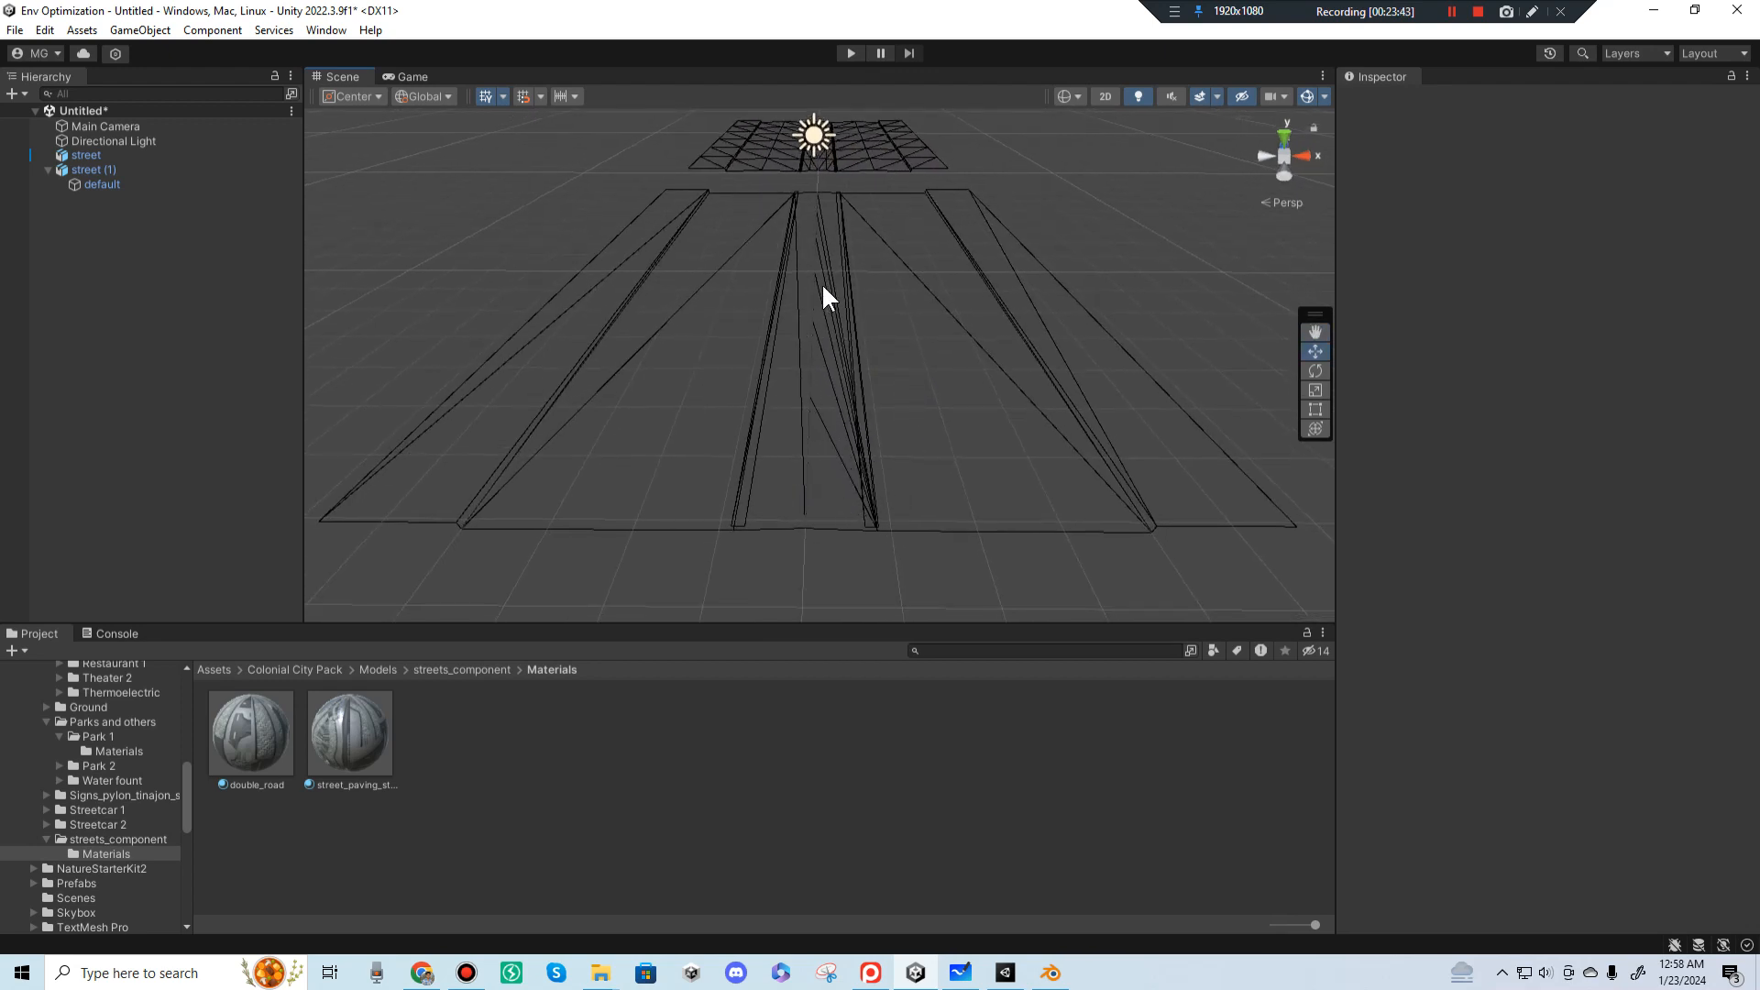
# Step: Back in Blender, leave edit mode, select all objects and export them as FBX over street.fbx in the streets_component folder
pyautogui.click(1051, 972)
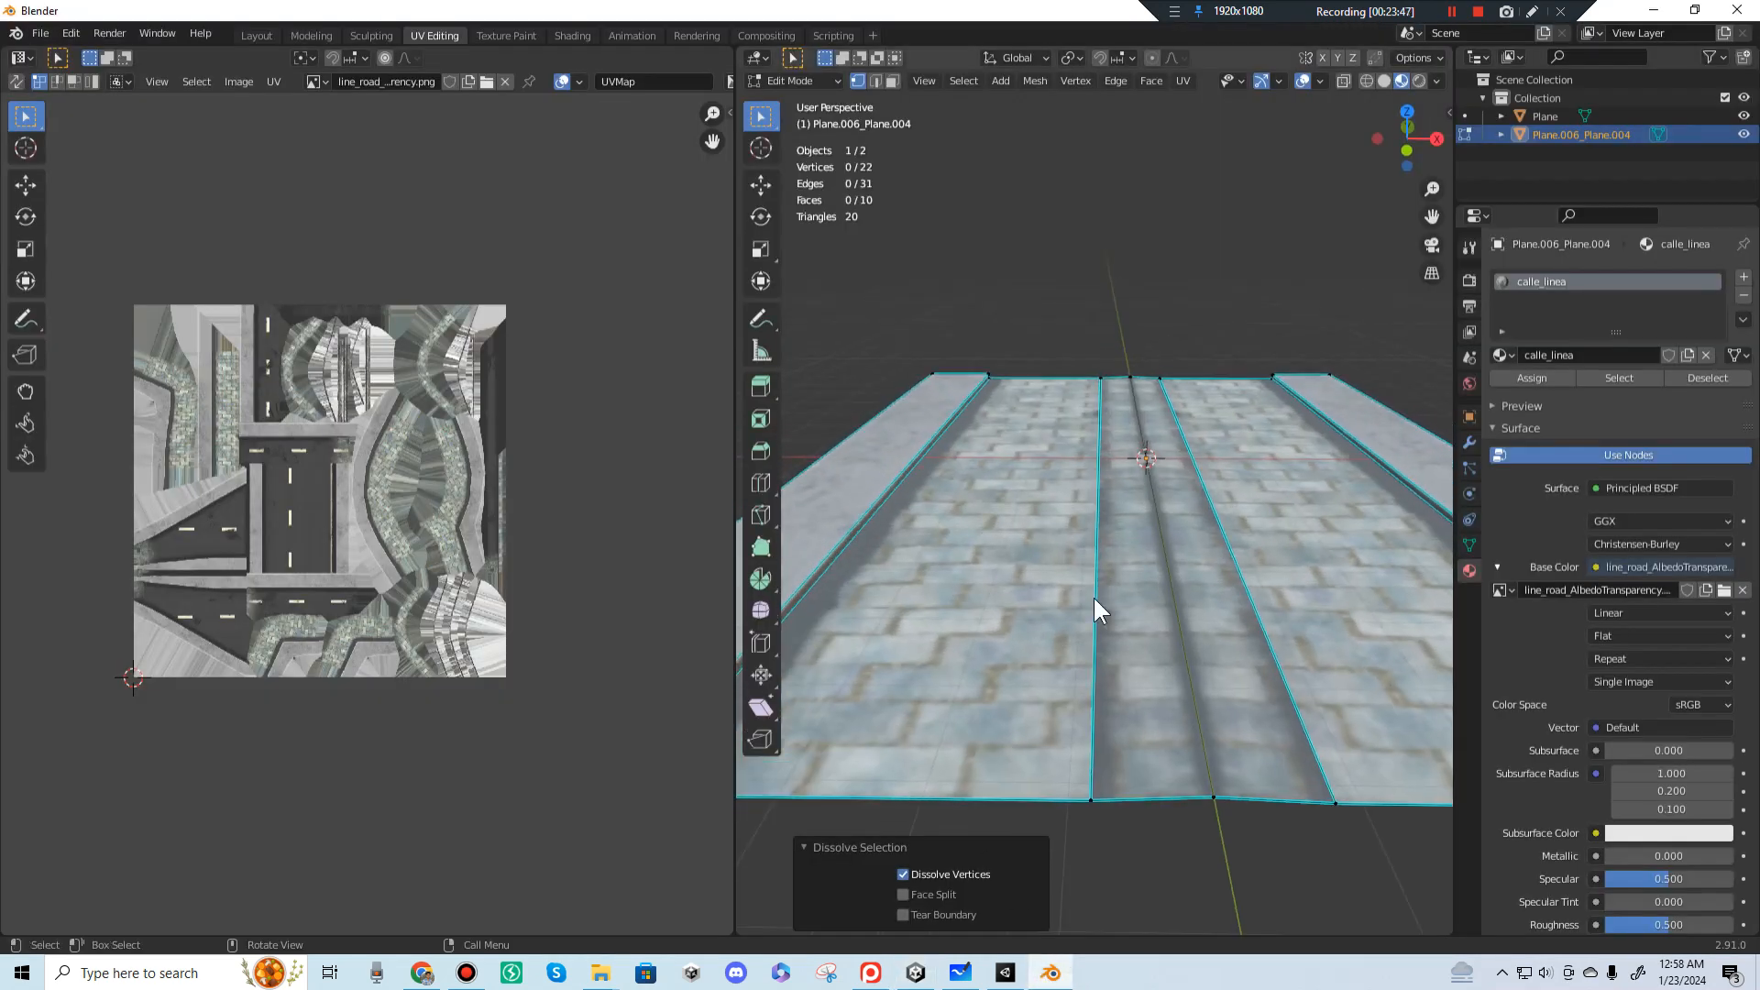
pyautogui.press('Tab')
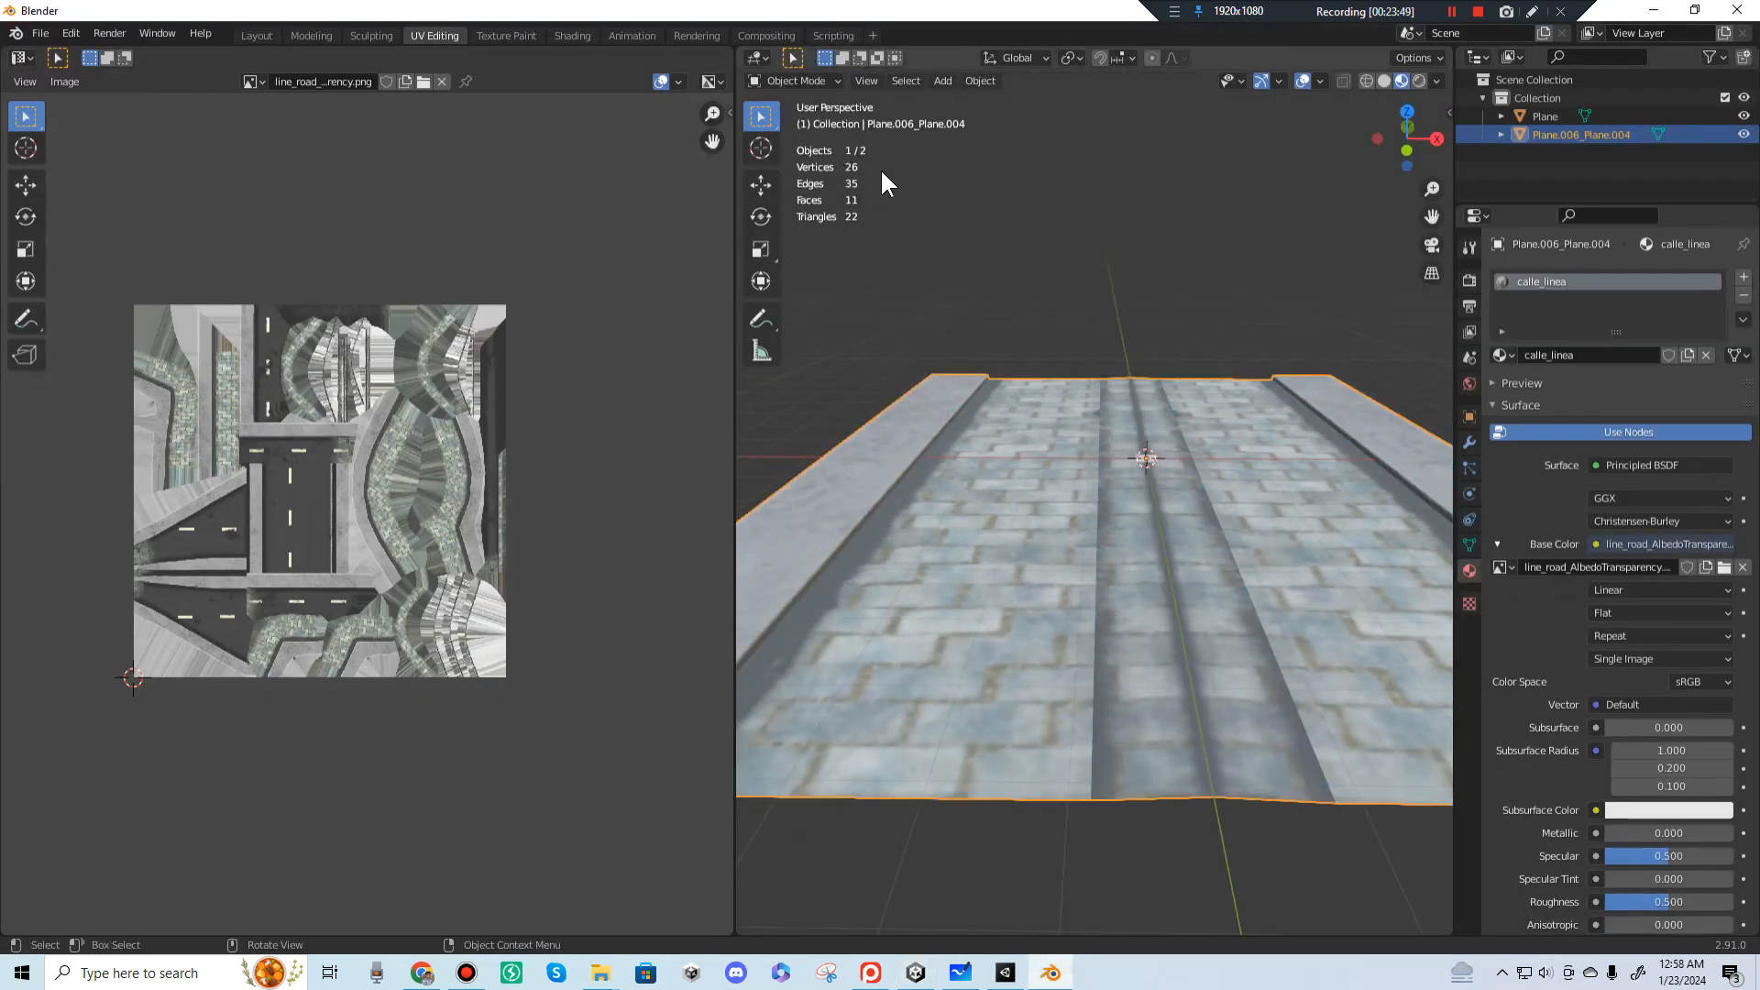
pyautogui.press('a')
pyautogui.click(41, 33)
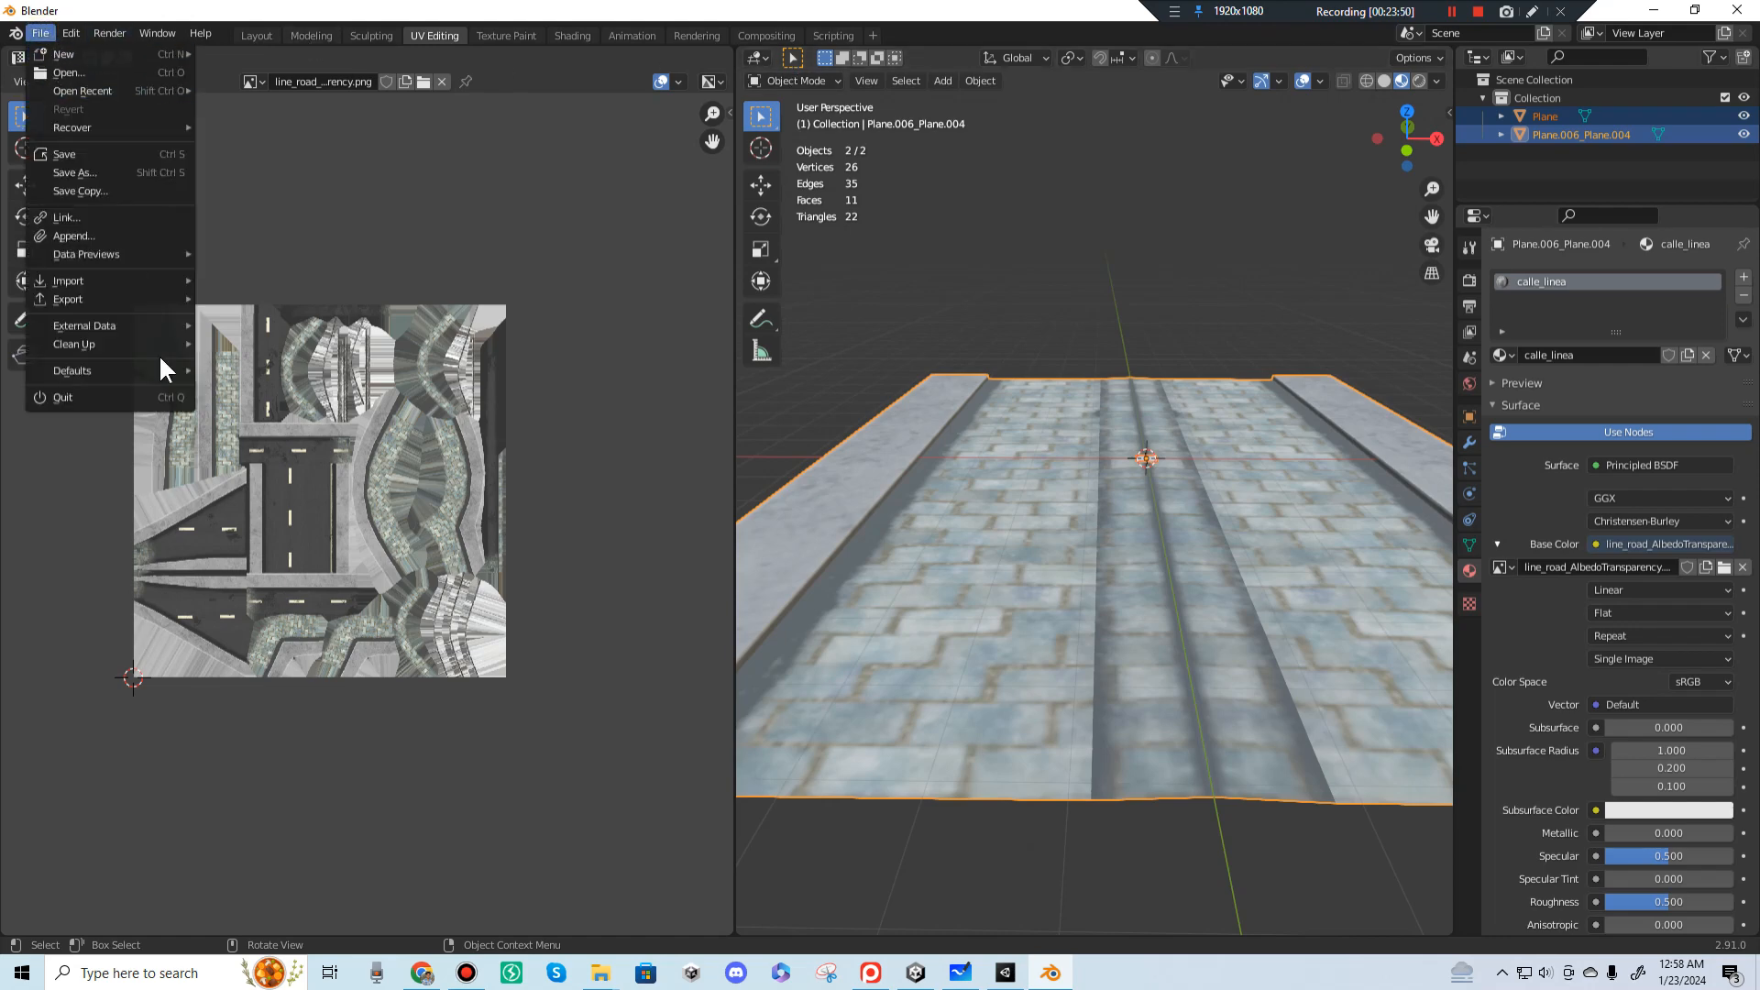
pyautogui.moveTo(149, 297)
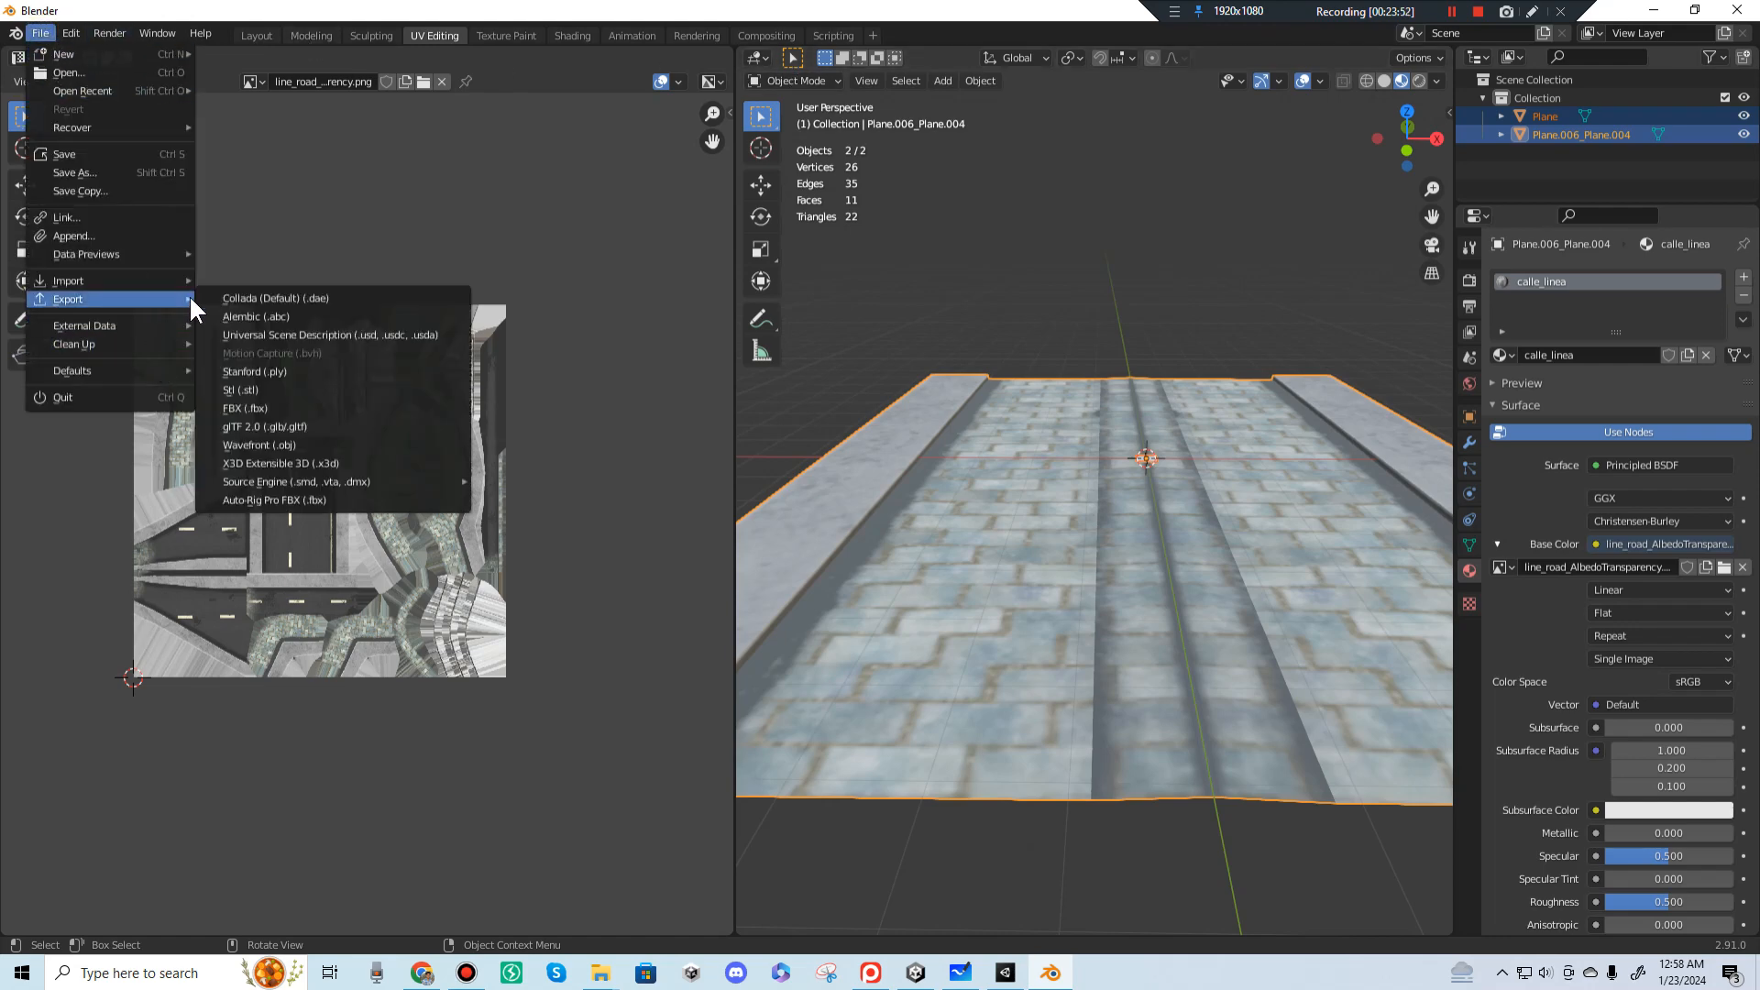
pyautogui.click(295, 410)
pyautogui.click(797, 156)
pyautogui.click(1236, 716)
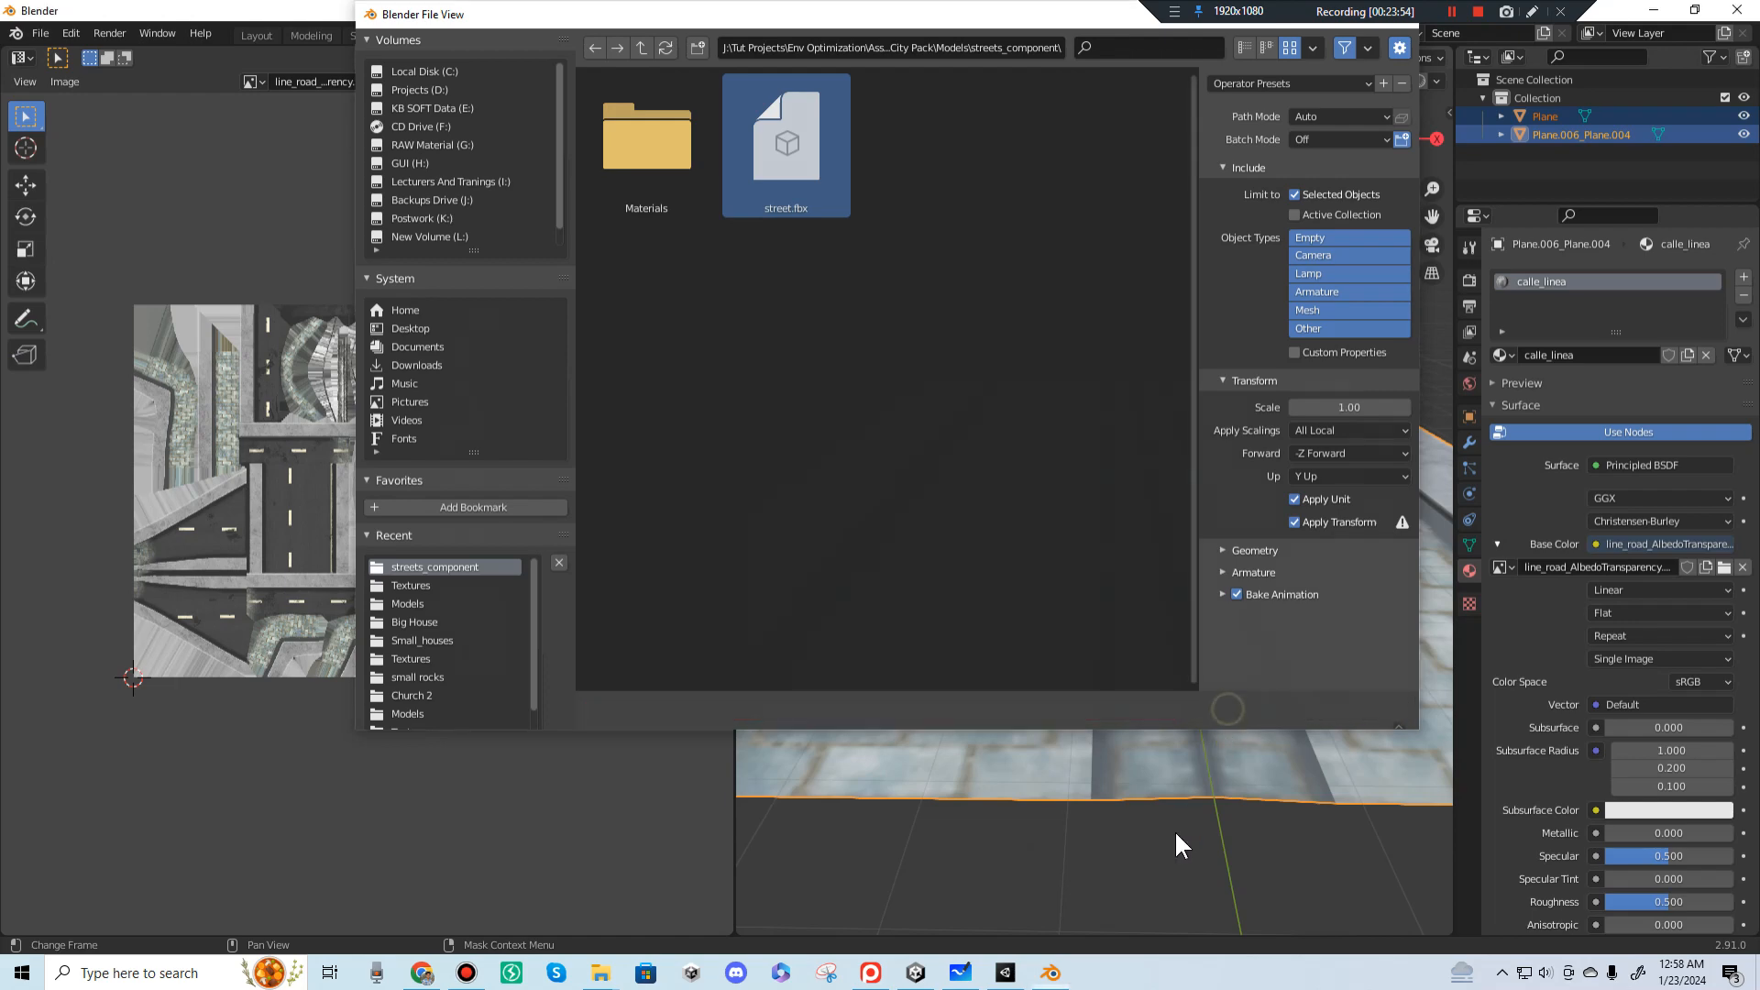
# Step: Return to Unity and inspect the re-imported street's wireframe next to the original street from several angles
pyautogui.click(916, 973)
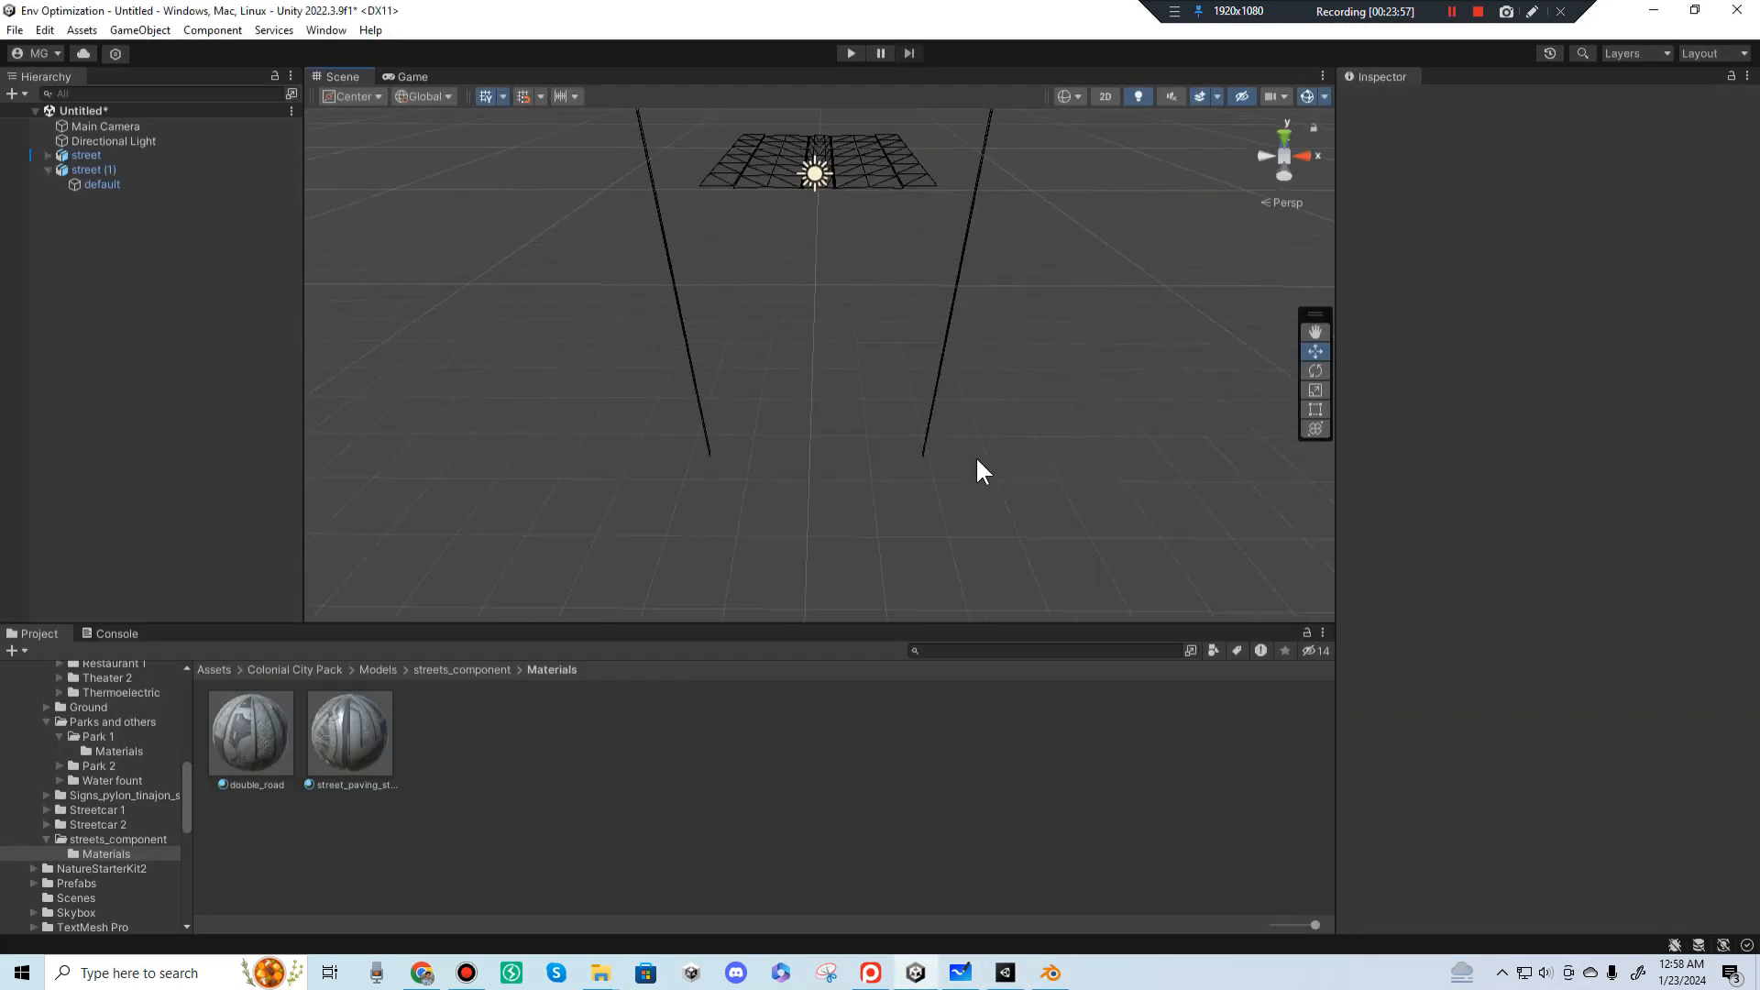
pyautogui.scroll(-4, 977, 461)
pyautogui.moveTo(992, 487); pyautogui.dragTo(1007, 506, button='middle')
pyautogui.keyDown('alt'); pyautogui.moveTo(866, 381); pyautogui.dragTo(973, 403); pyautogui.keyUp('alt')
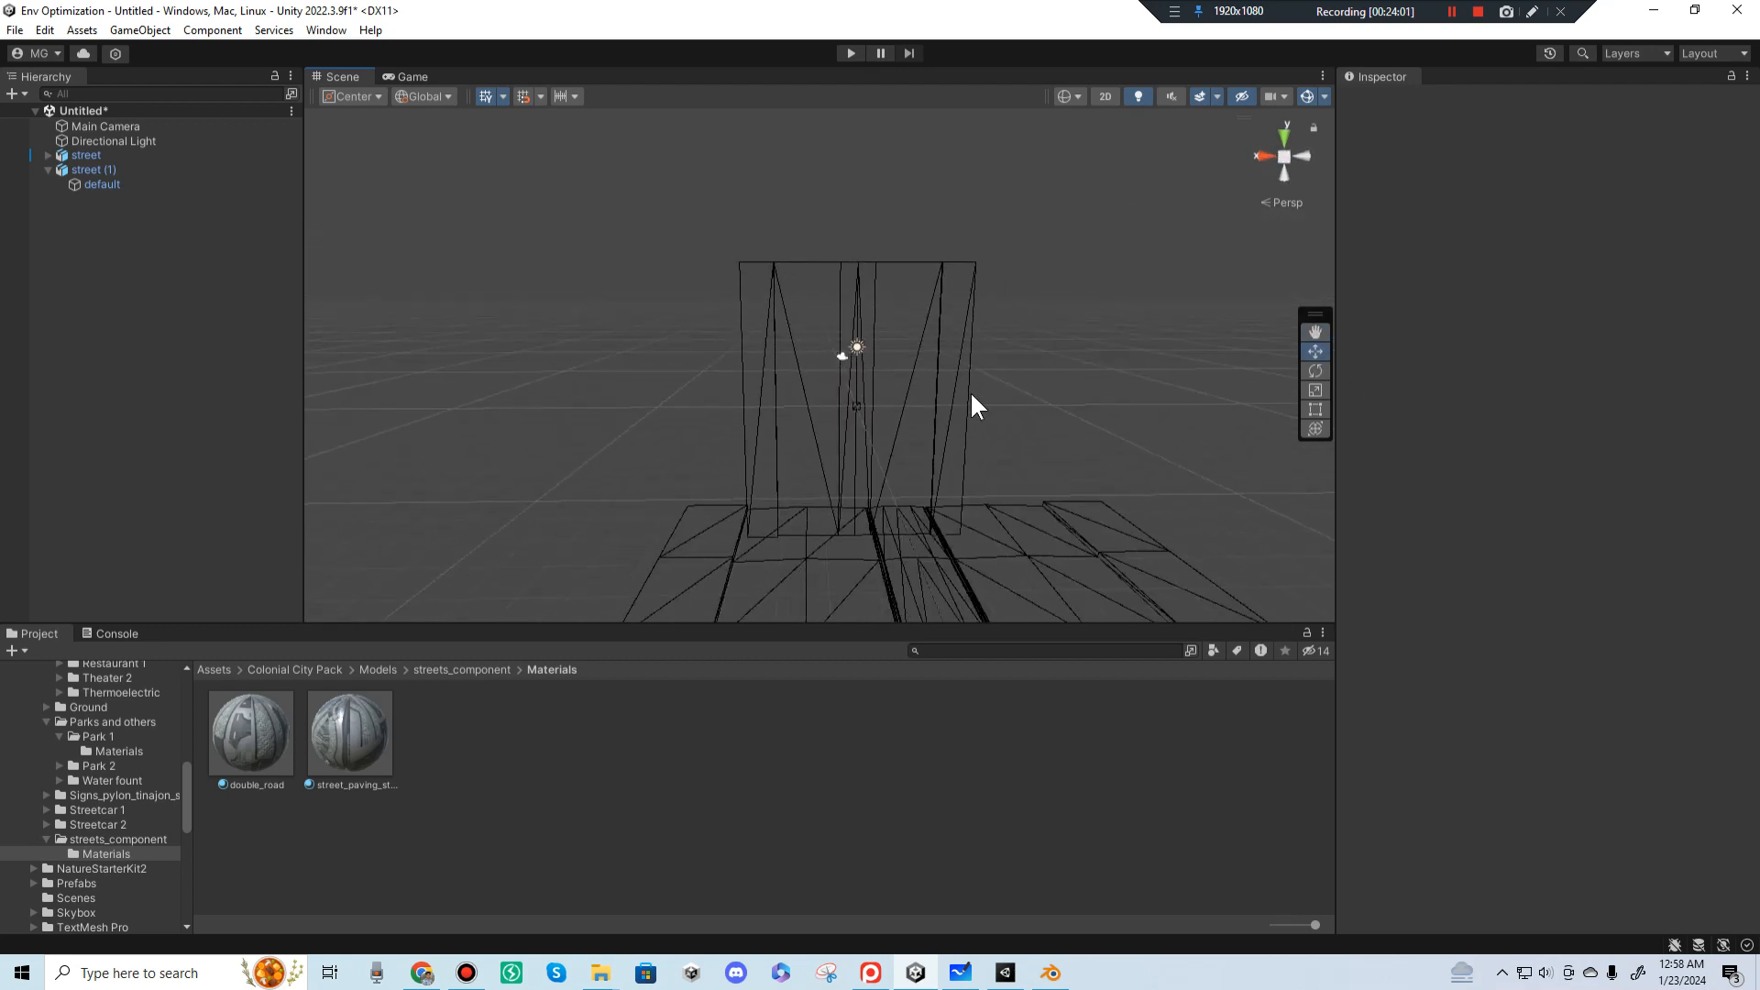
pyautogui.keyDown('alt'); pyautogui.moveTo(1115, 365); pyautogui.dragTo(900, 342); pyautogui.keyUp('alt')
# Step: Switch to Blender, enter edit mode on the street object and undo the vertex dissolves along the track's centre line
pyautogui.hotkey('alt', 'Tab')
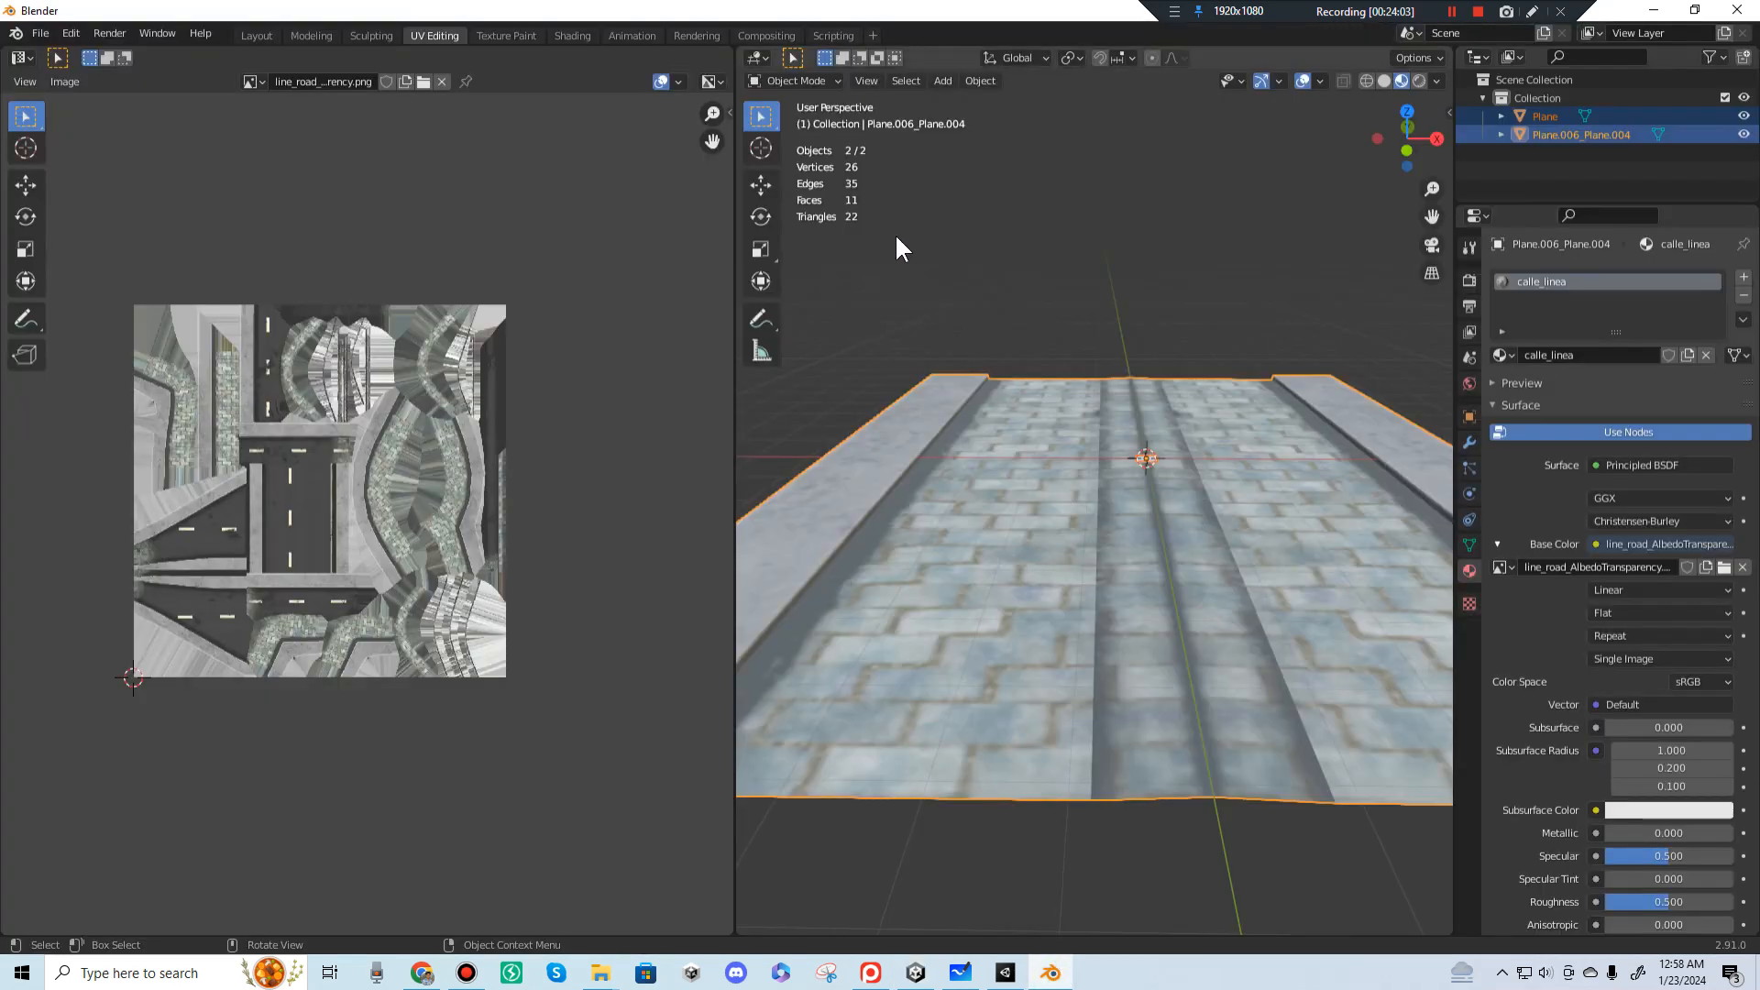
pyautogui.moveTo(1221, 584)
pyautogui.mouseDown(button='middle')
pyautogui.moveTo(1267, 586)
pyautogui.moveTo(1182, 458)
pyautogui.mouseUp(button='middle')
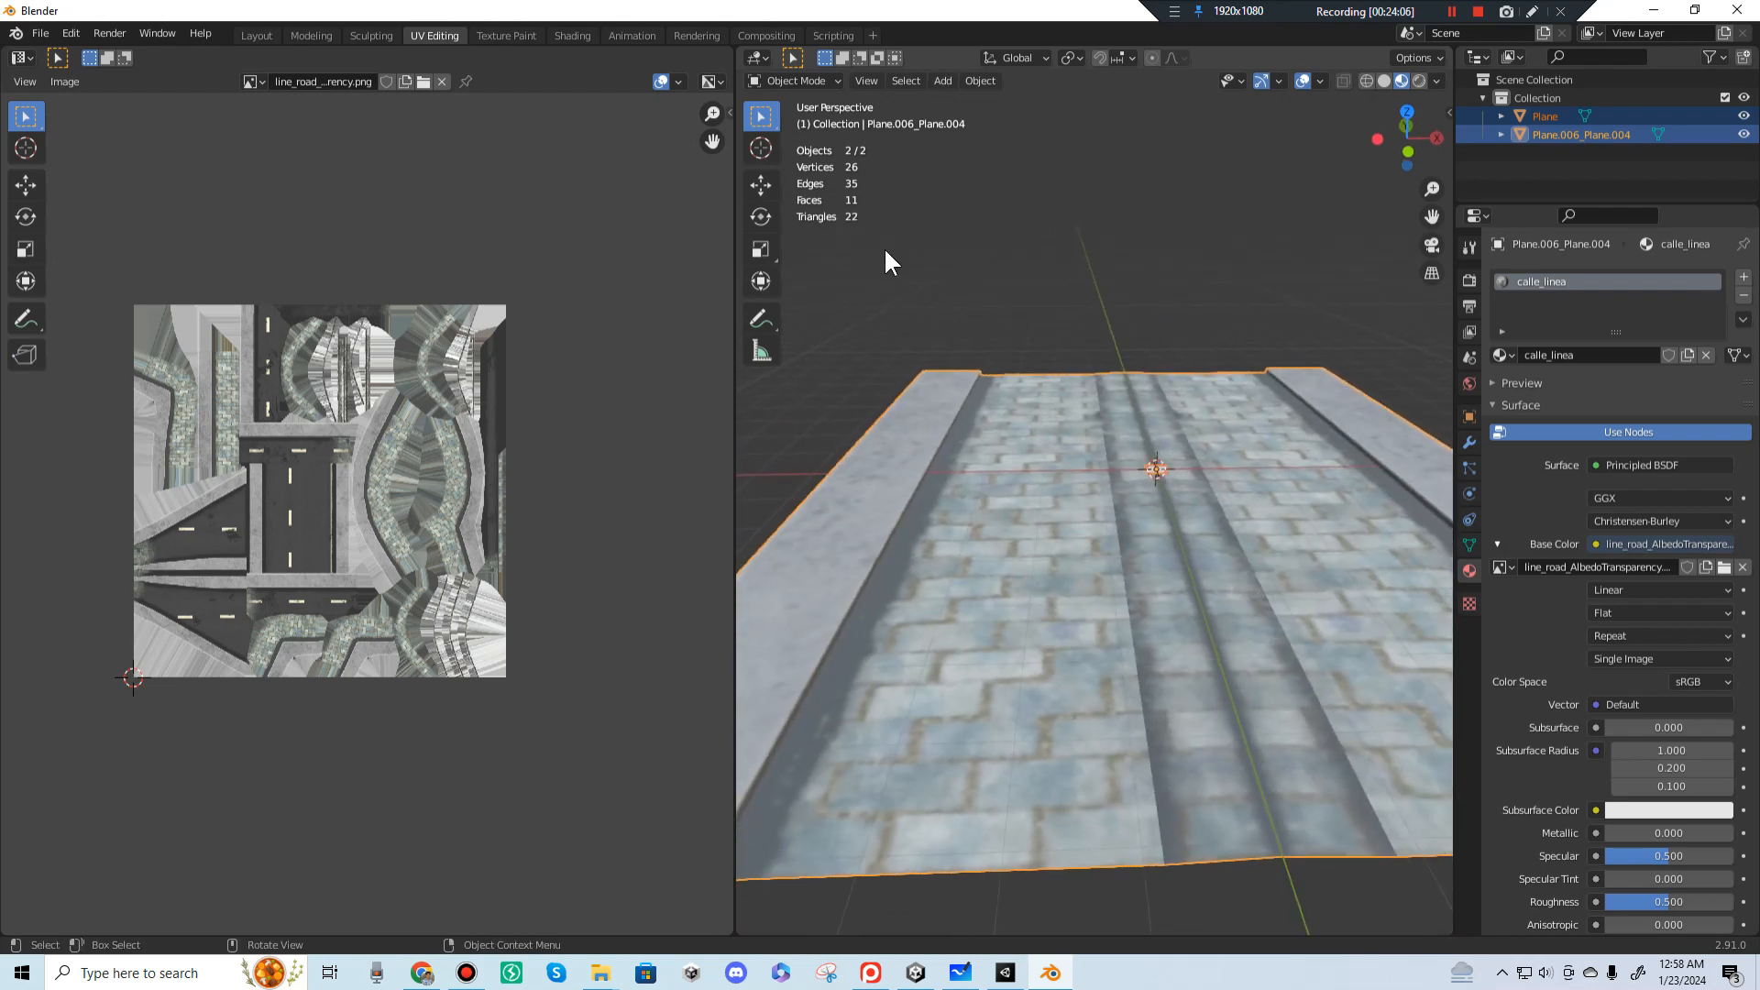
pyautogui.click(1211, 515)
pyautogui.press('Tab')
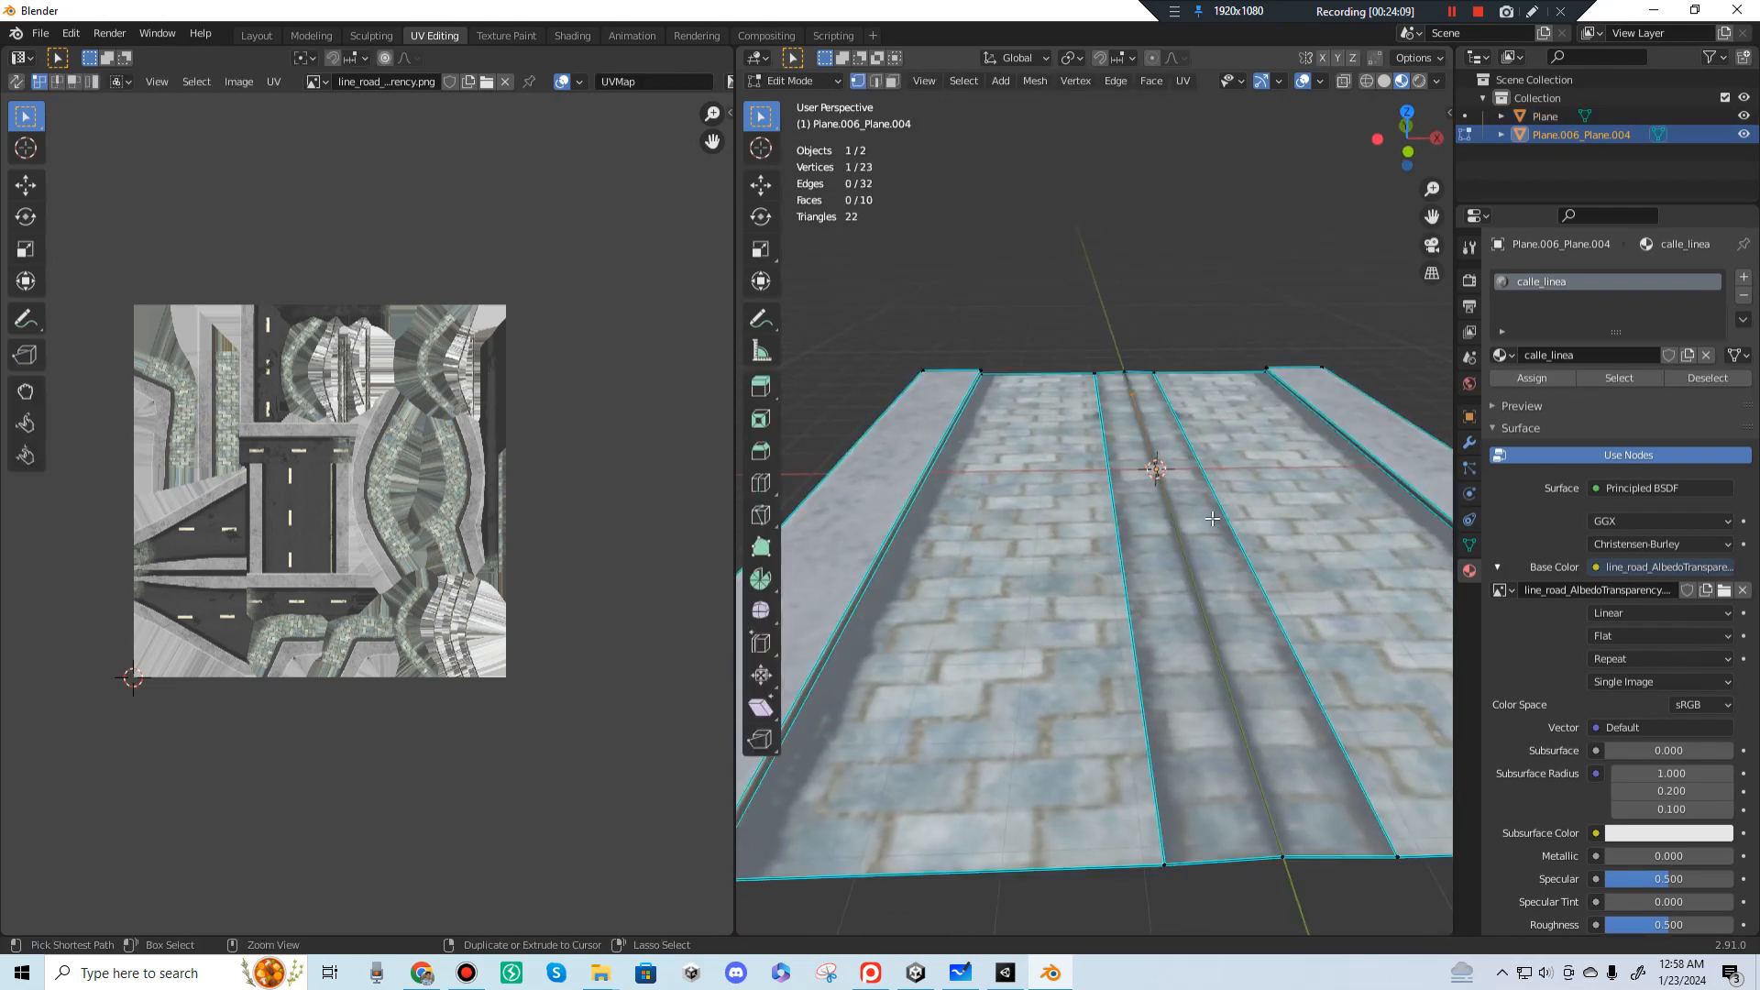
pyautogui.hotkey('ctrl', 'z')
pyautogui.hotkey('ctrl', 'z')
pyautogui.hotkey('ctrl', 'z')
pyautogui.scroll(-1, 1257, 556)
pyautogui.moveTo(1256, 555); pyautogui.dragTo(1247, 563, button='middle')
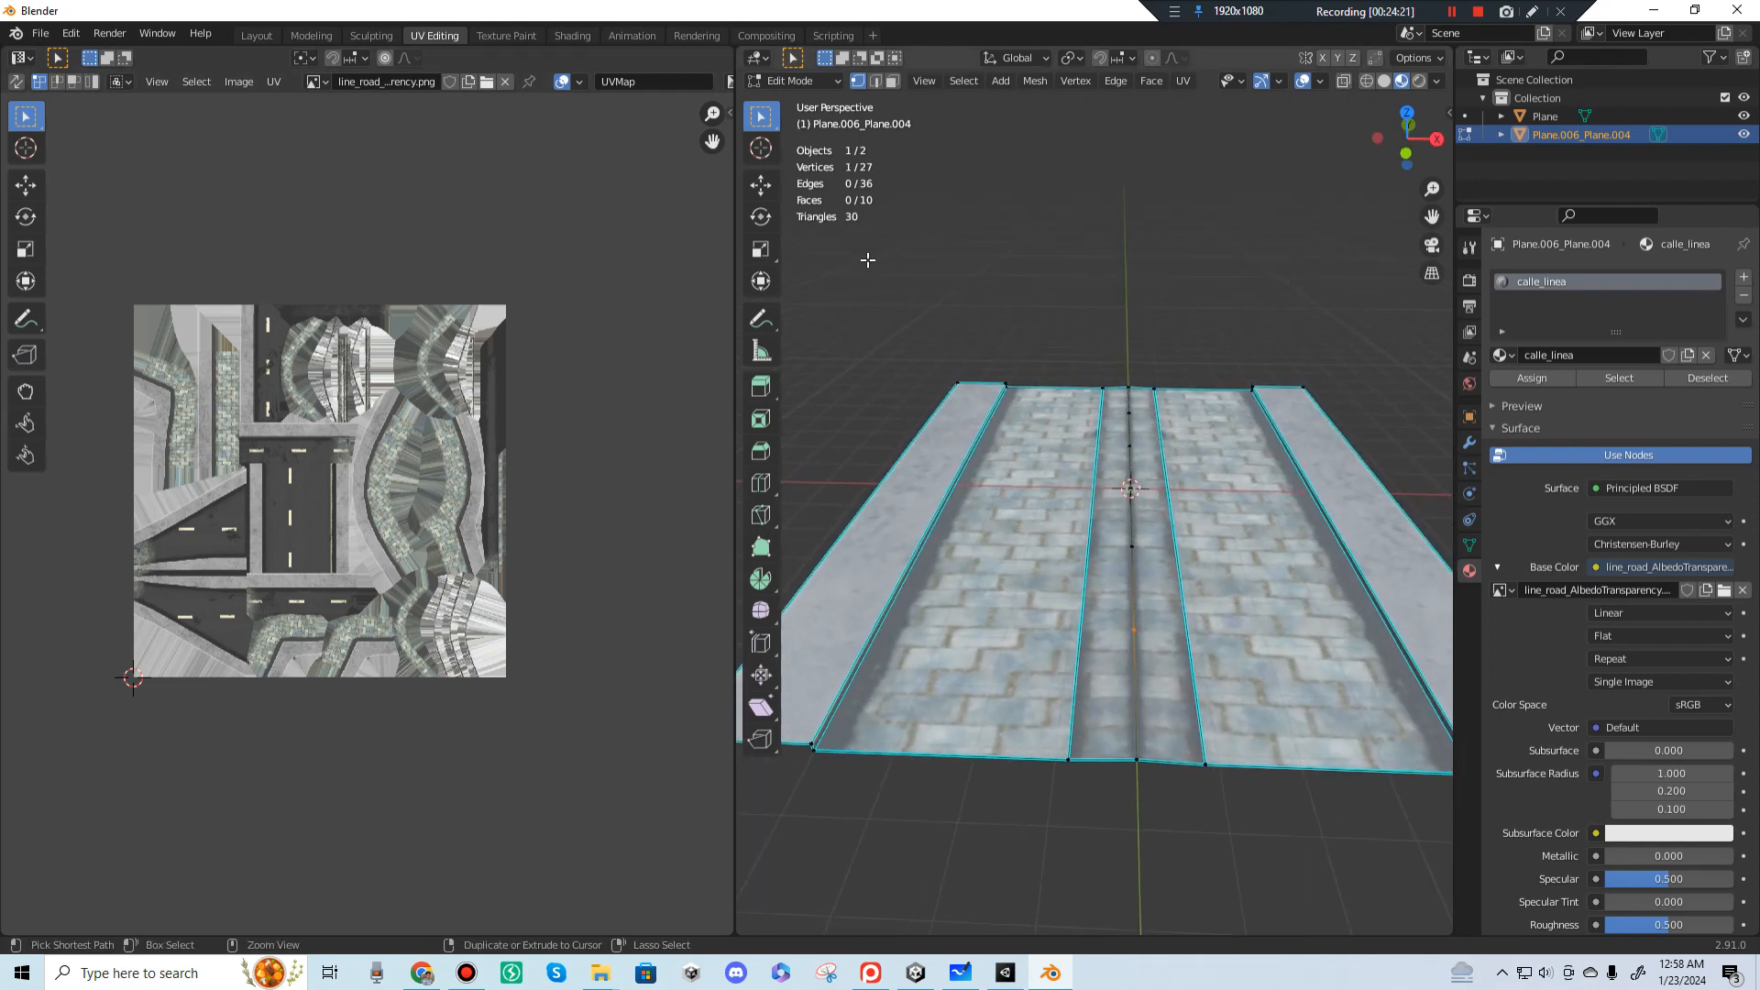
# Step: Redo the centre-line vertex dissolves, return to object mode and check the track's surface up close
pyautogui.hotkey('ctrl', 'shift', 'z')
pyautogui.hotkey('ctrl', 'shift', 'z')
pyautogui.hotkey('ctrl', 'shift', 'z')
pyautogui.hotkey('ctrl', 'shift', 'z')
pyautogui.hotkey('ctrl', 'shift', 'z')
pyautogui.hotkey('ctrl', 'shift', 'z')
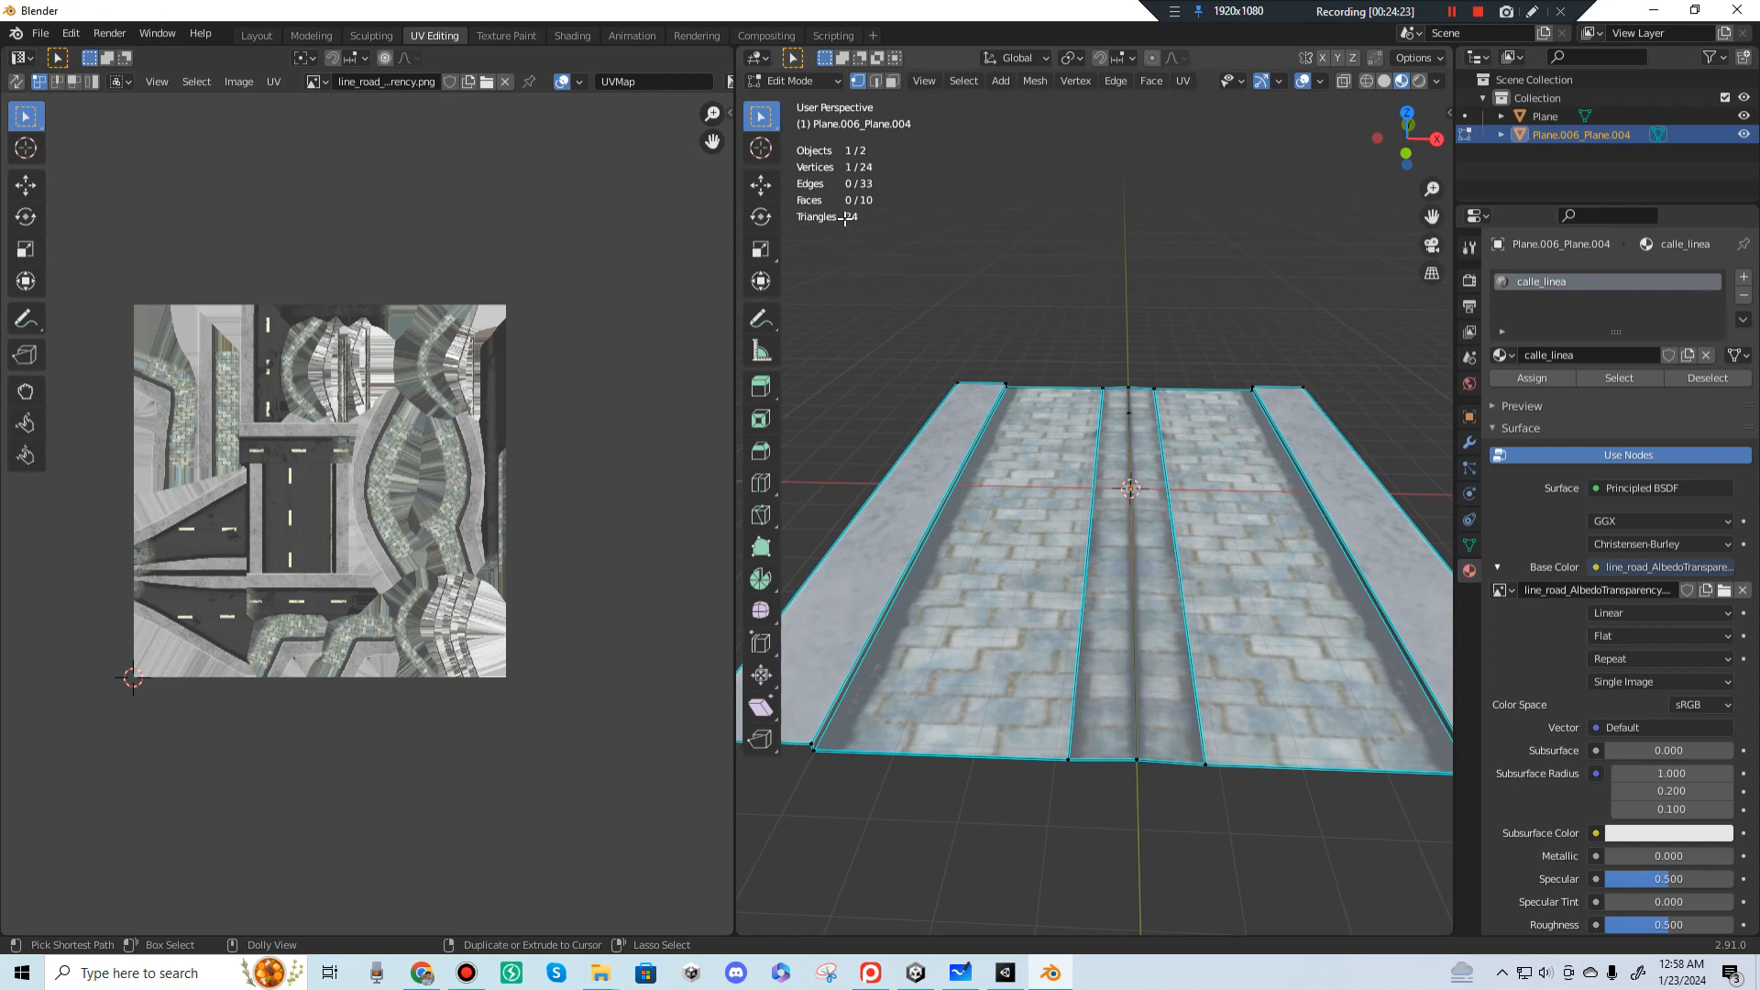
pyautogui.press('Tab')
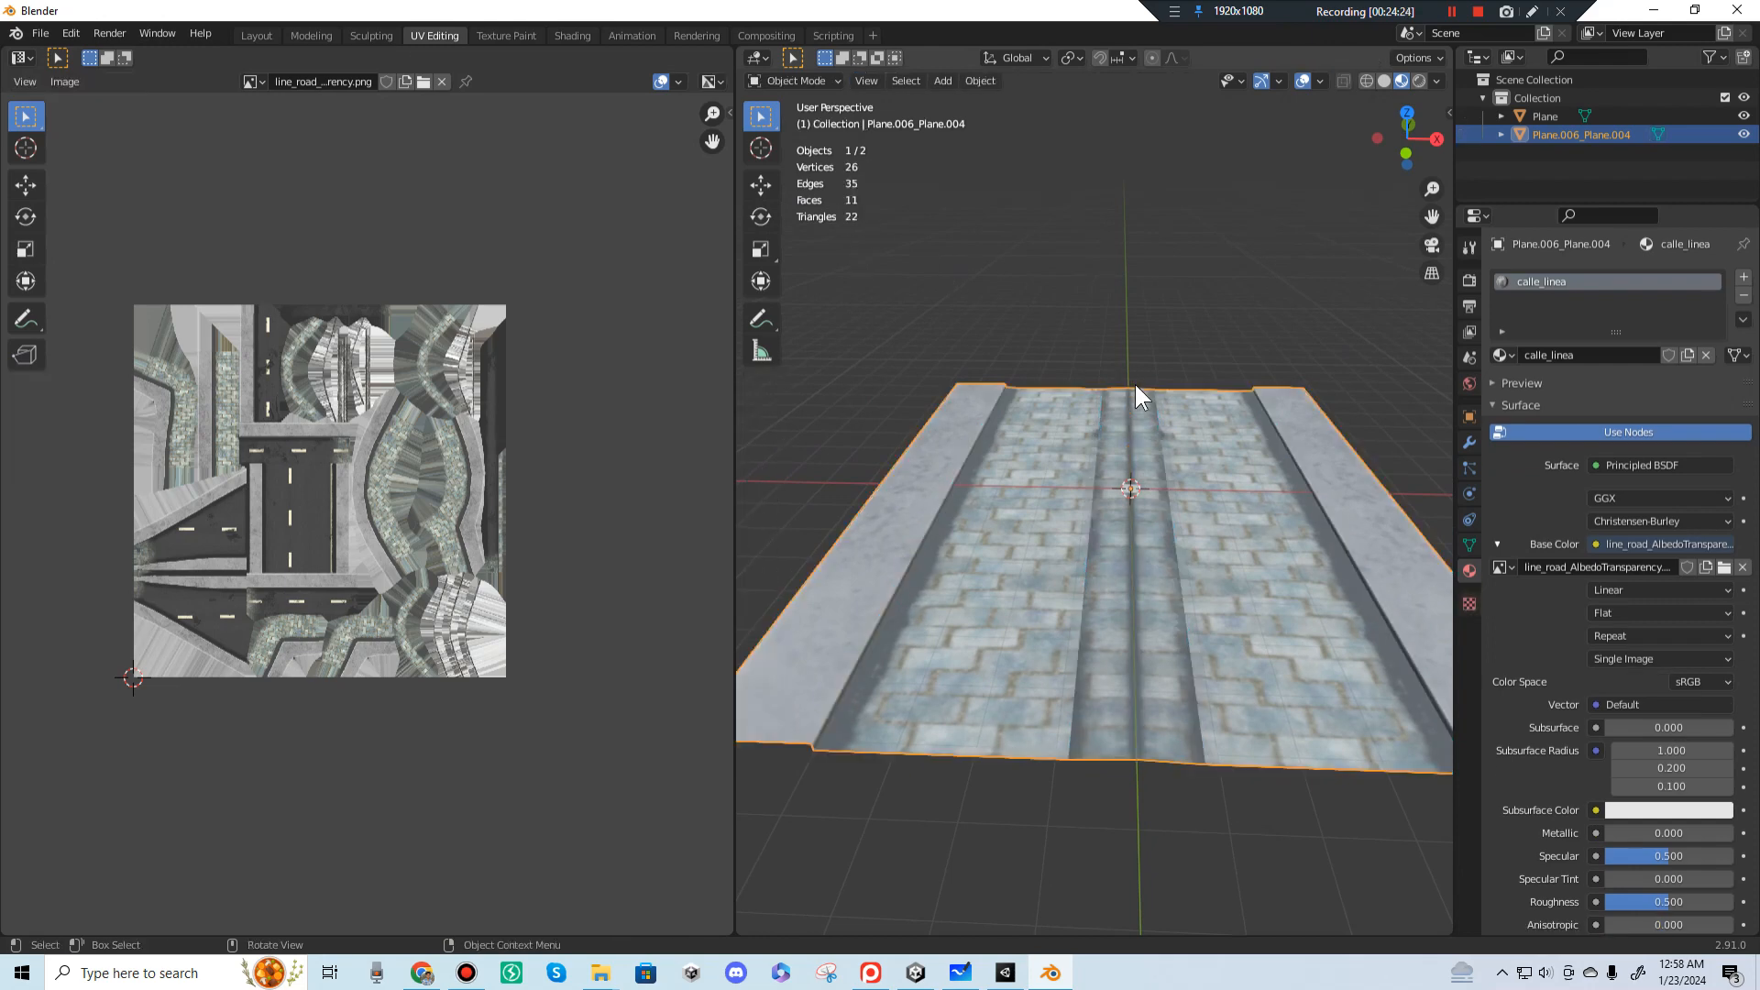
pyautogui.moveTo(1135, 384); pyautogui.dragTo(1133, 453, button='middle')
pyautogui.scroll(4, 1166, 453)
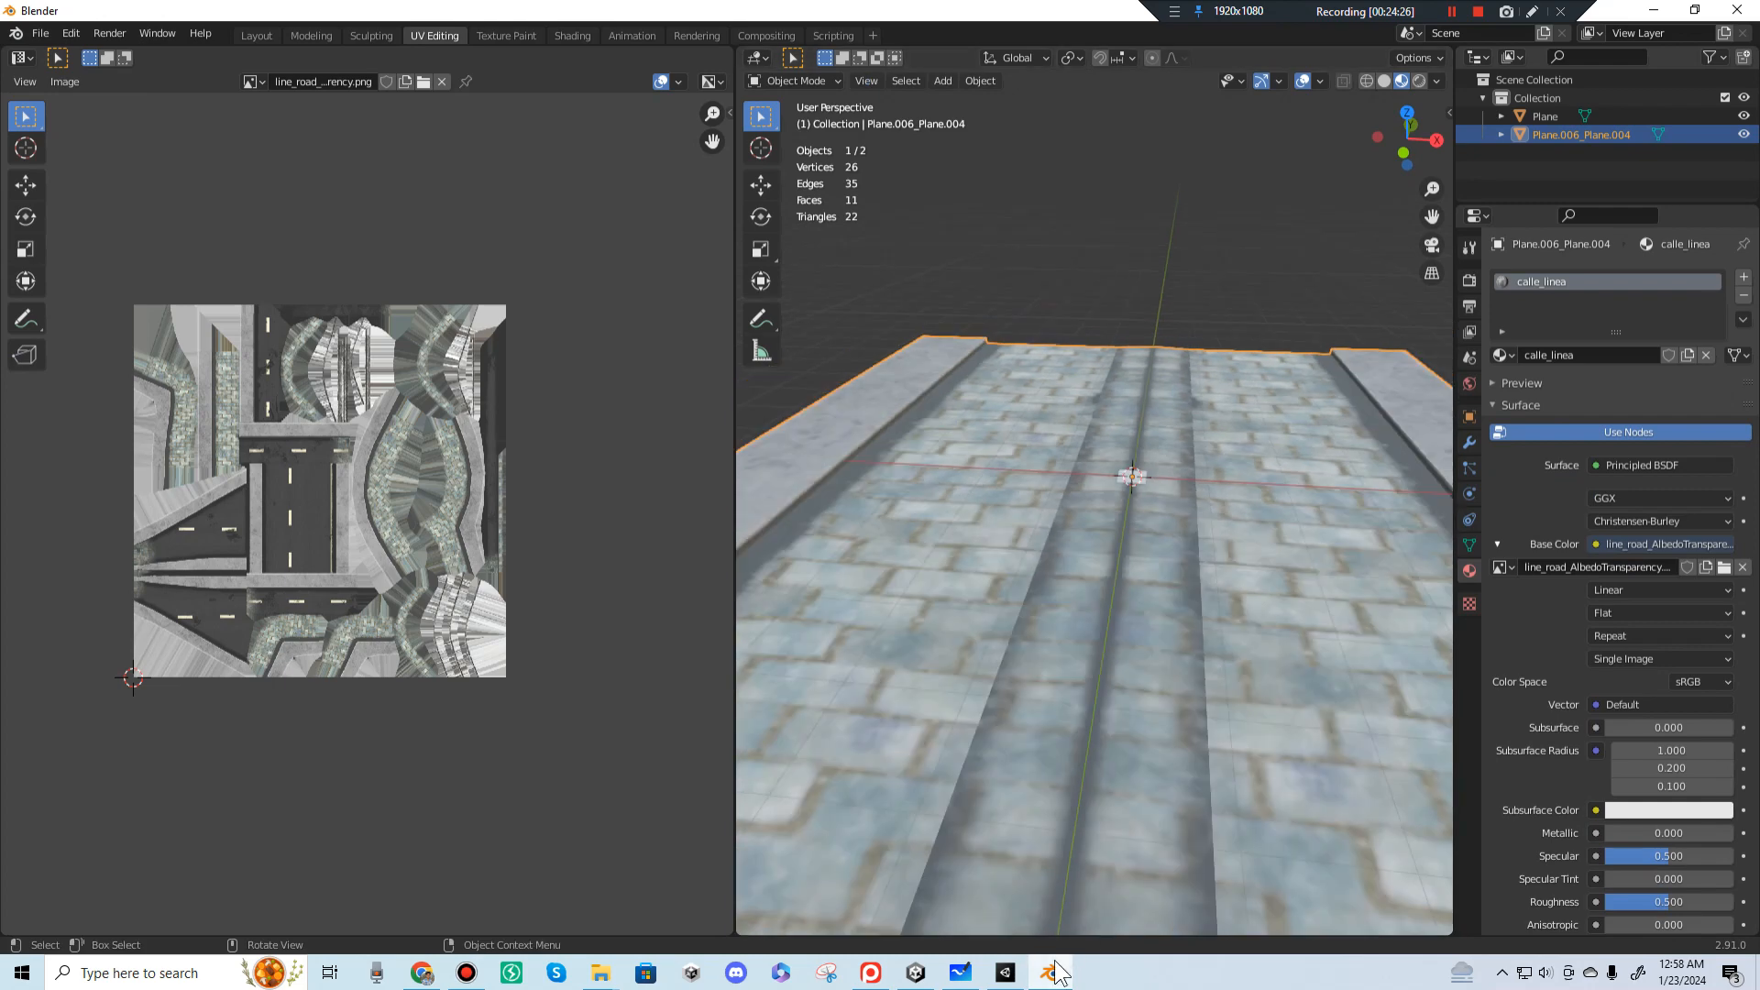
# Step: Switch to Unity, display the scene as Shaded and apply the street paving material to the upright street's surfaces
pyautogui.click(1056, 965)
pyautogui.moveTo(1009, 346); pyautogui.dragTo(971, 289, button='middle')
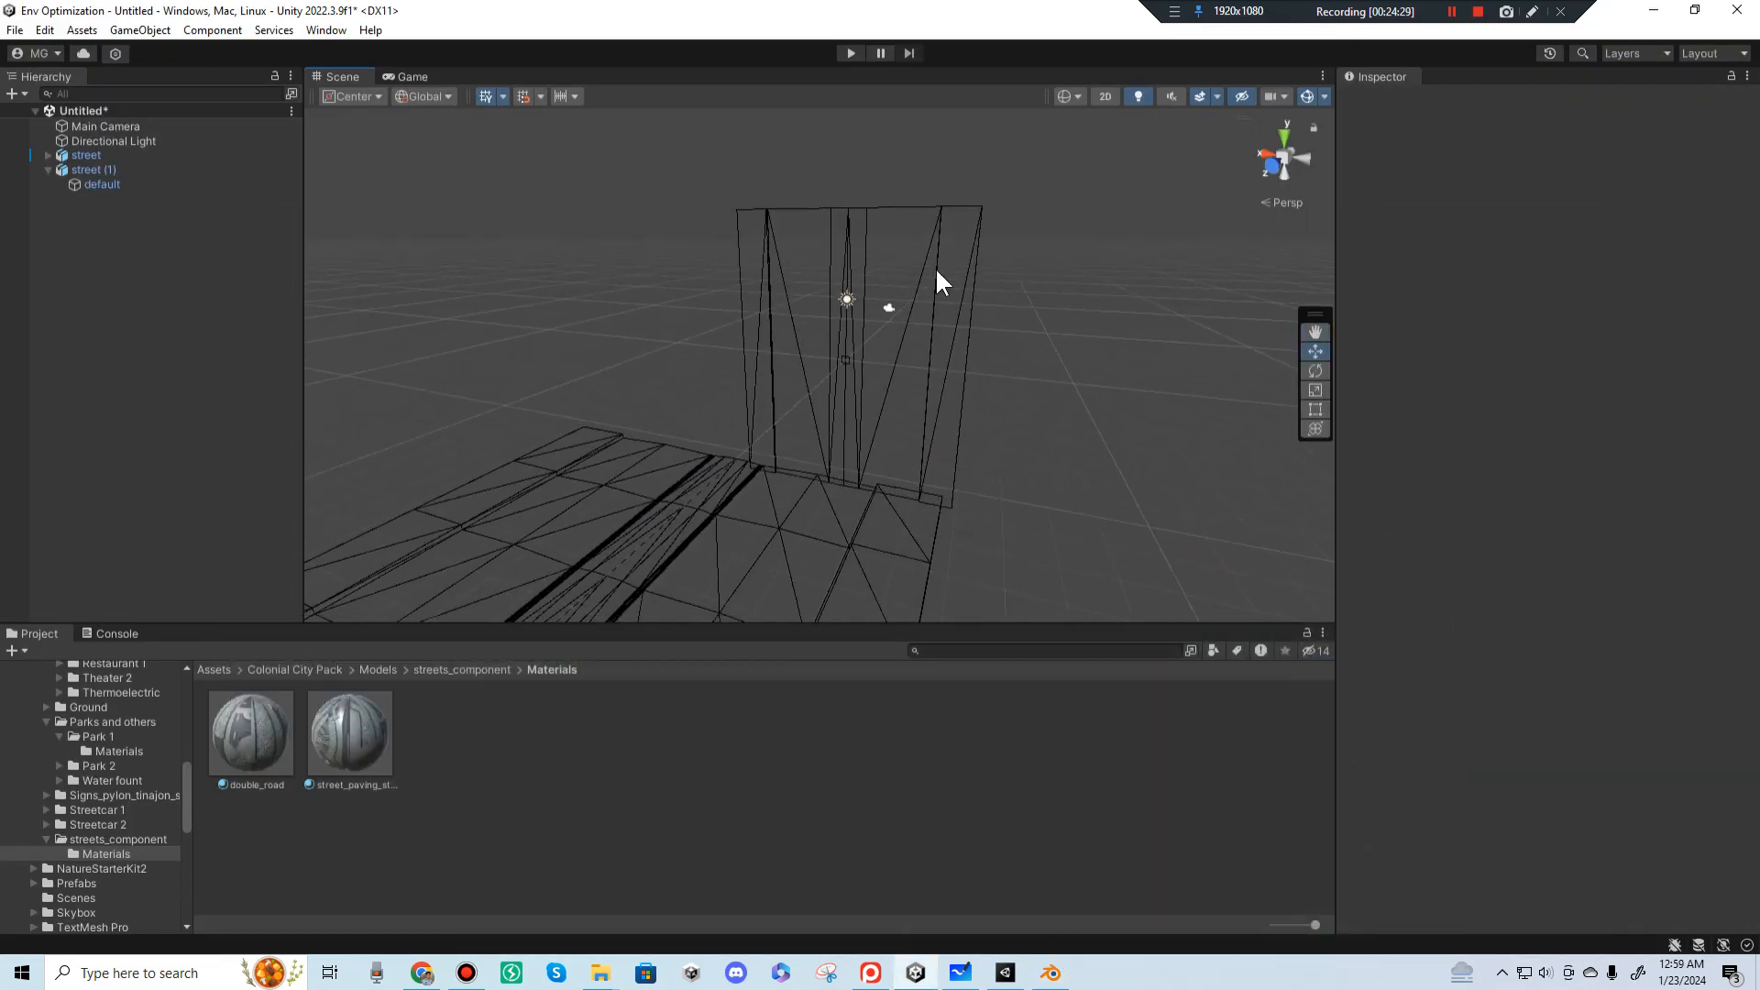
pyautogui.click(1078, 96)
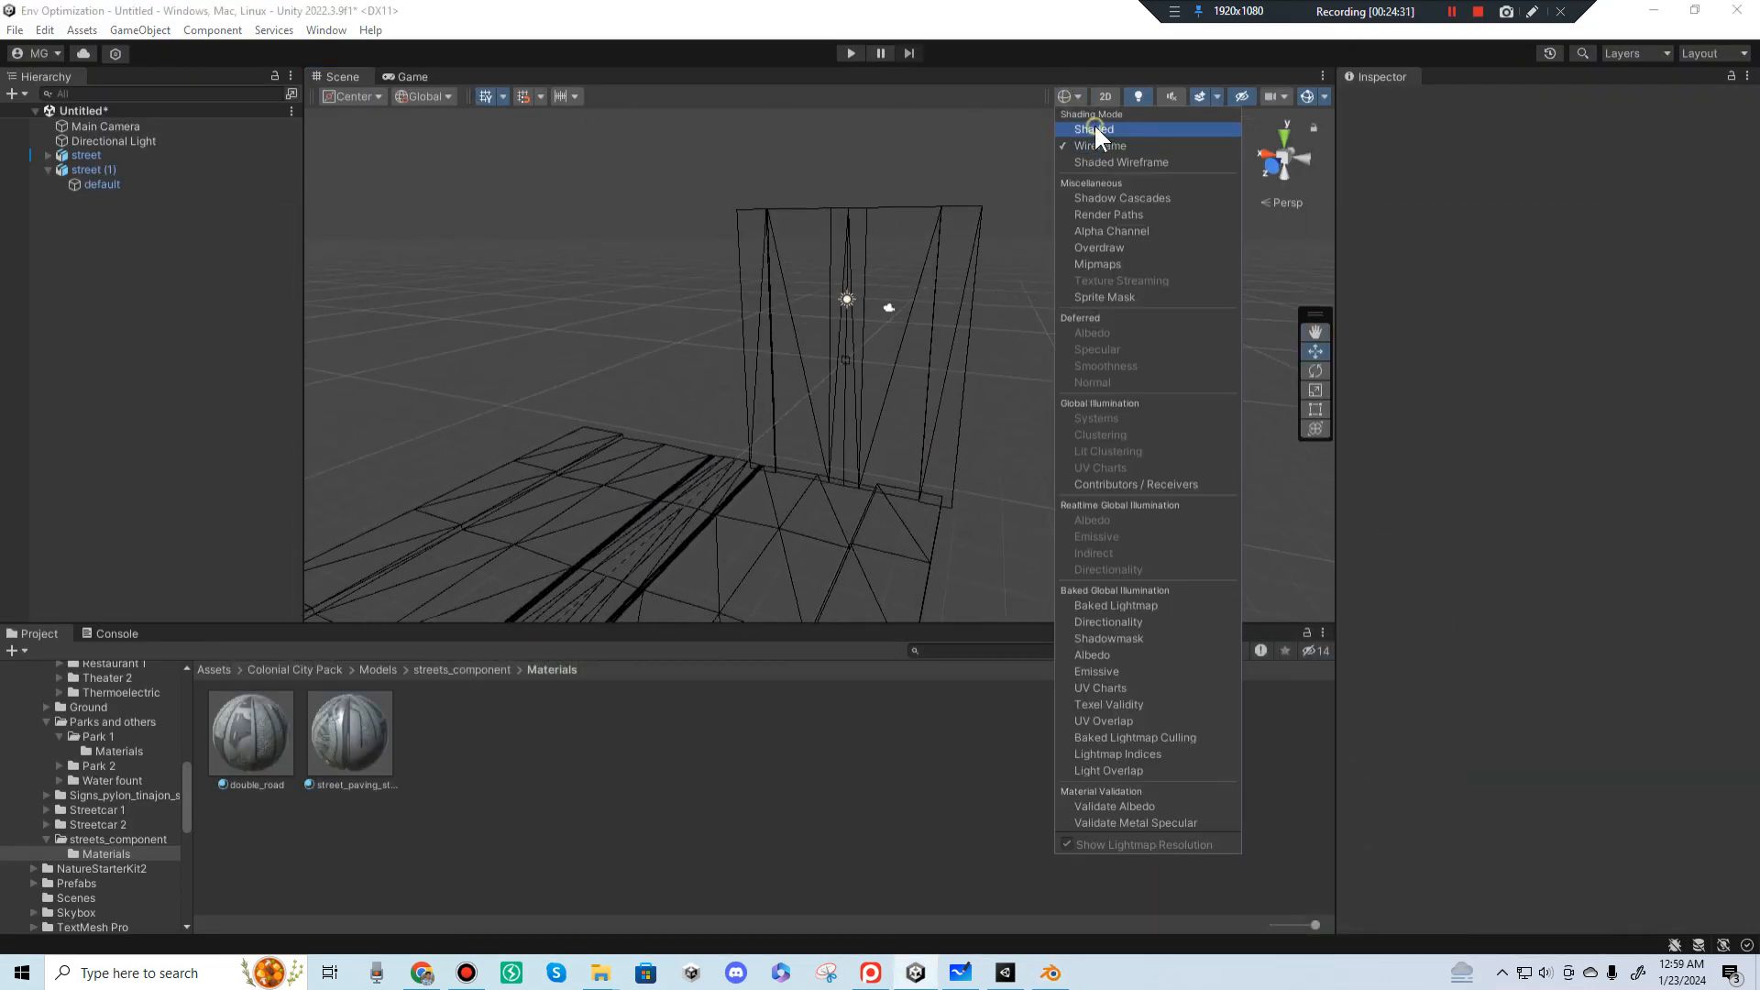
pyautogui.click(1093, 129)
pyautogui.click(748, 541)
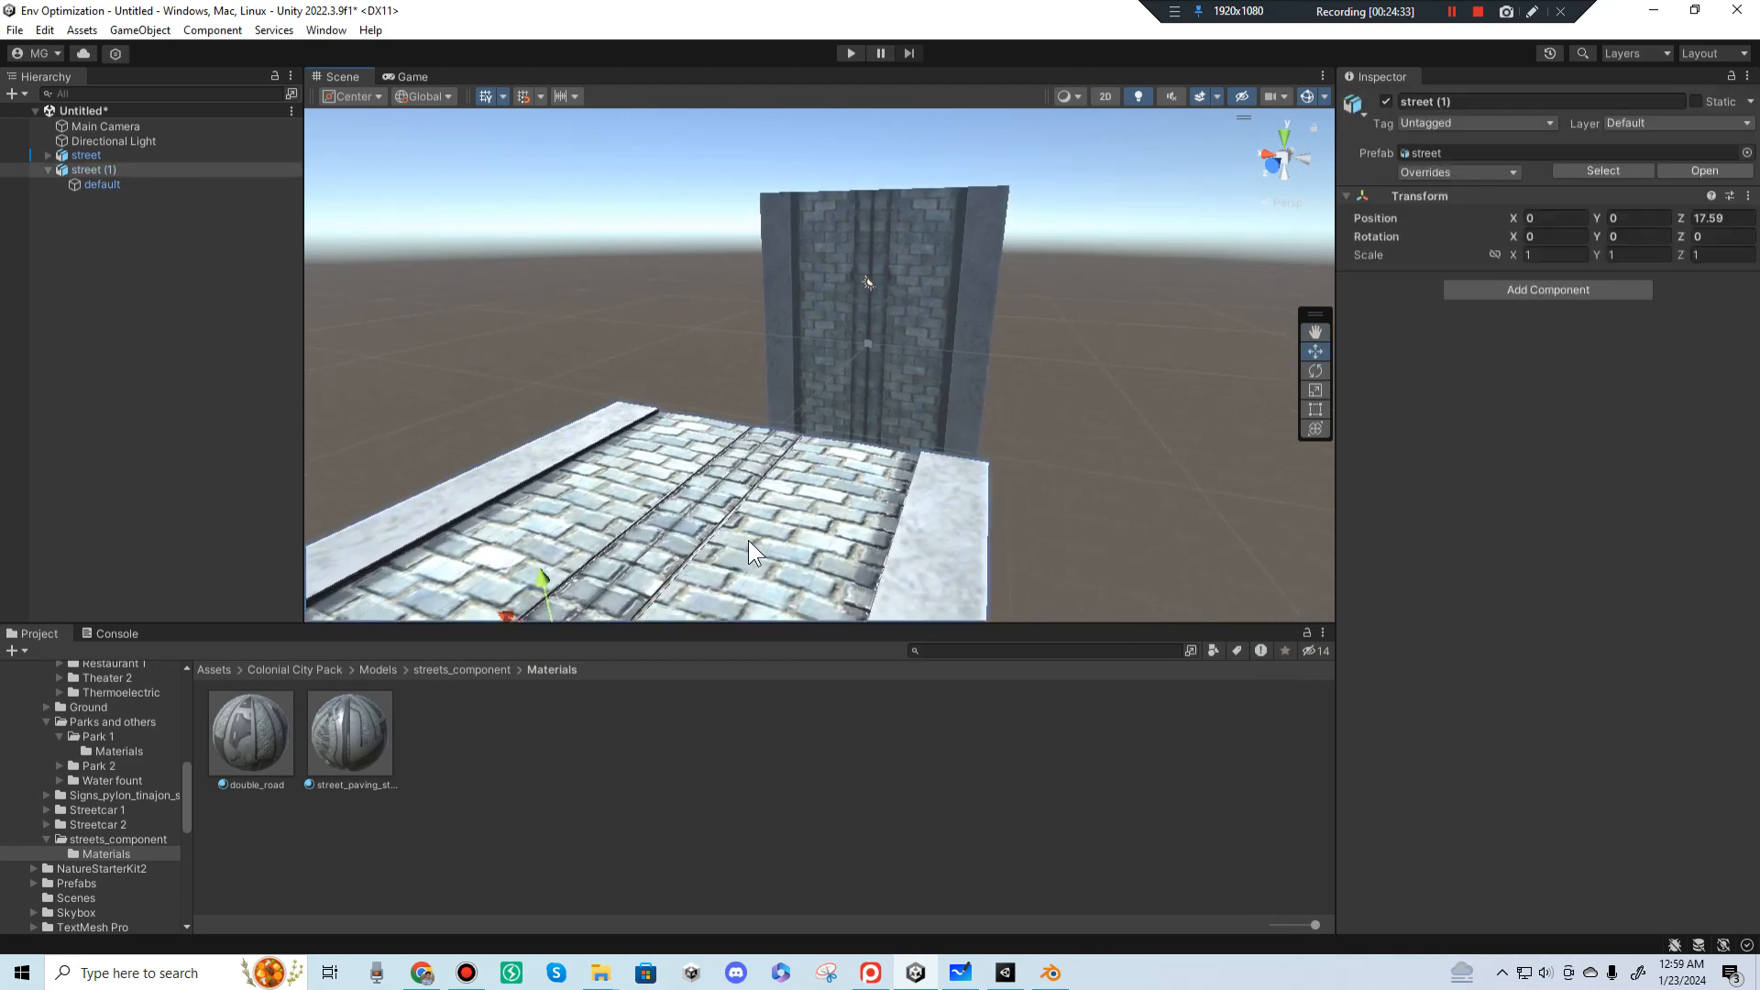
pyautogui.moveTo(360, 723); pyautogui.dragTo(848, 363)
pyautogui.moveTo(374, 750); pyautogui.dragTo(870, 346)
# Step: Set the upright street's X rotation to 0 and deselect it
pyautogui.keyDown('alt'); pyautogui.moveTo(1126, 230); pyautogui.dragTo(779, 385); pyautogui.keyUp('alt')
pyautogui.click(933, 327)
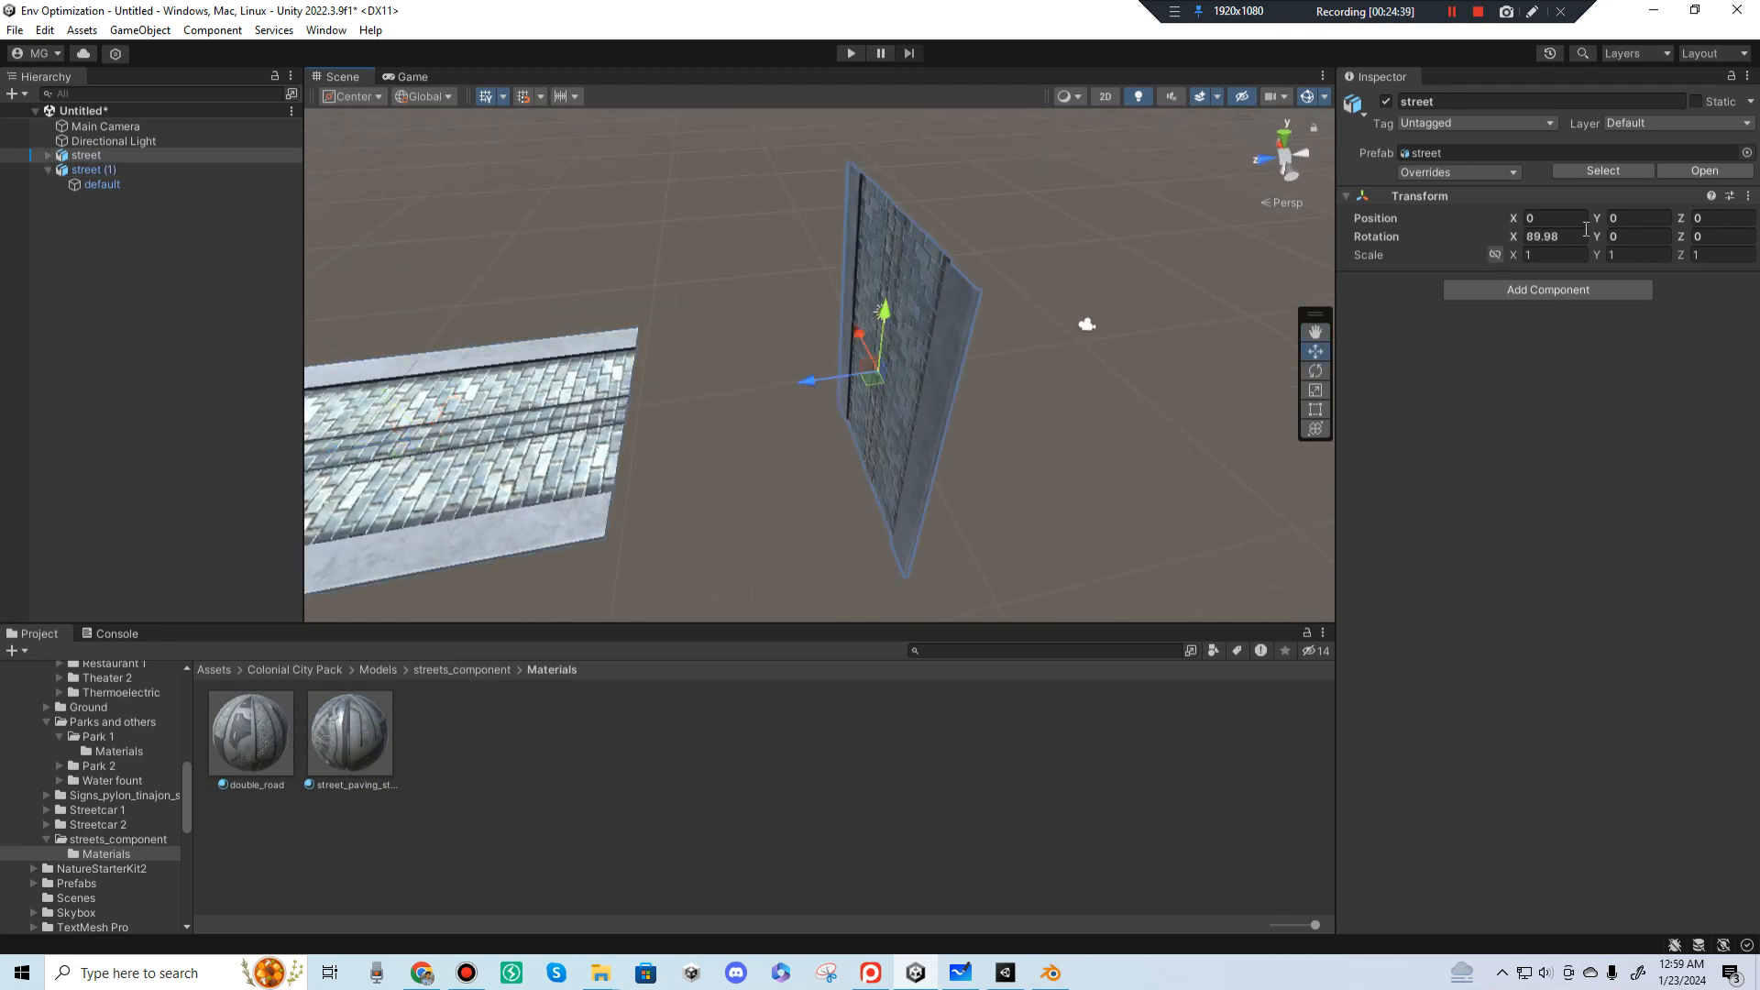
pyautogui.click(1559, 237)
pyautogui.write('0')
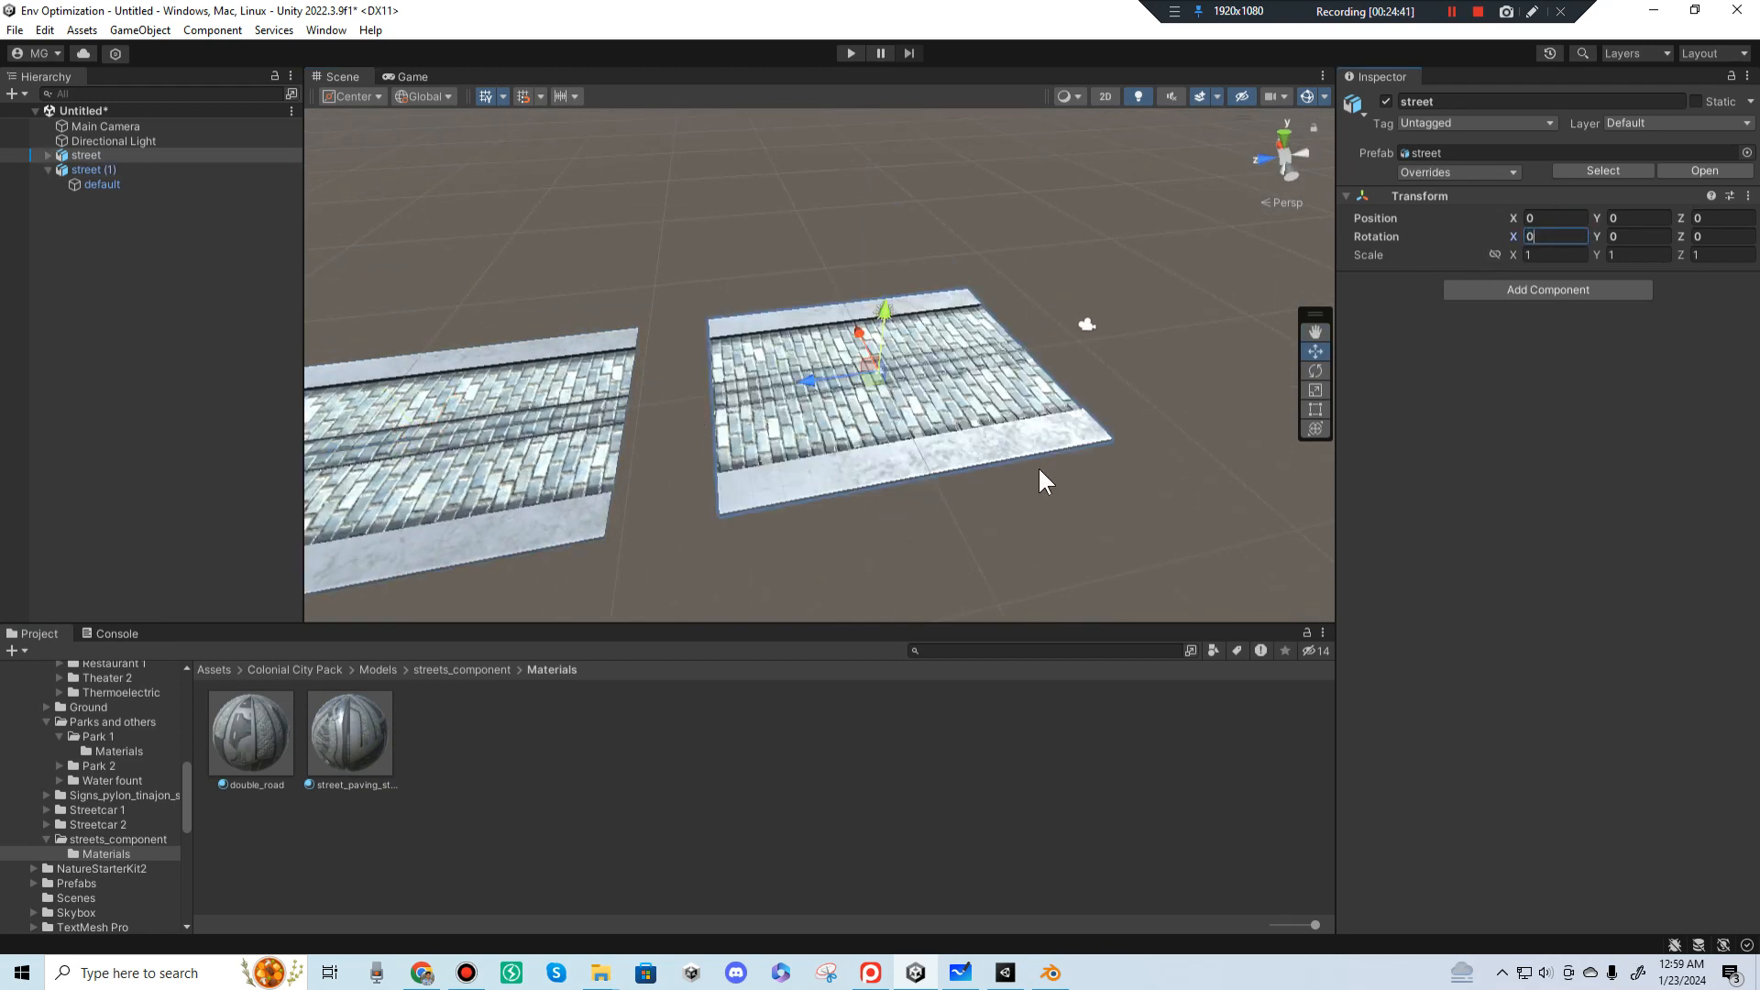
pyautogui.click(1109, 252)
# Step: View both streets lengthwise and switch the scene's shading mode to Wireframe
pyautogui.keyDown('alt'); pyautogui.moveTo(826, 250); pyautogui.dragTo(421, 176); pyautogui.keyUp('alt')
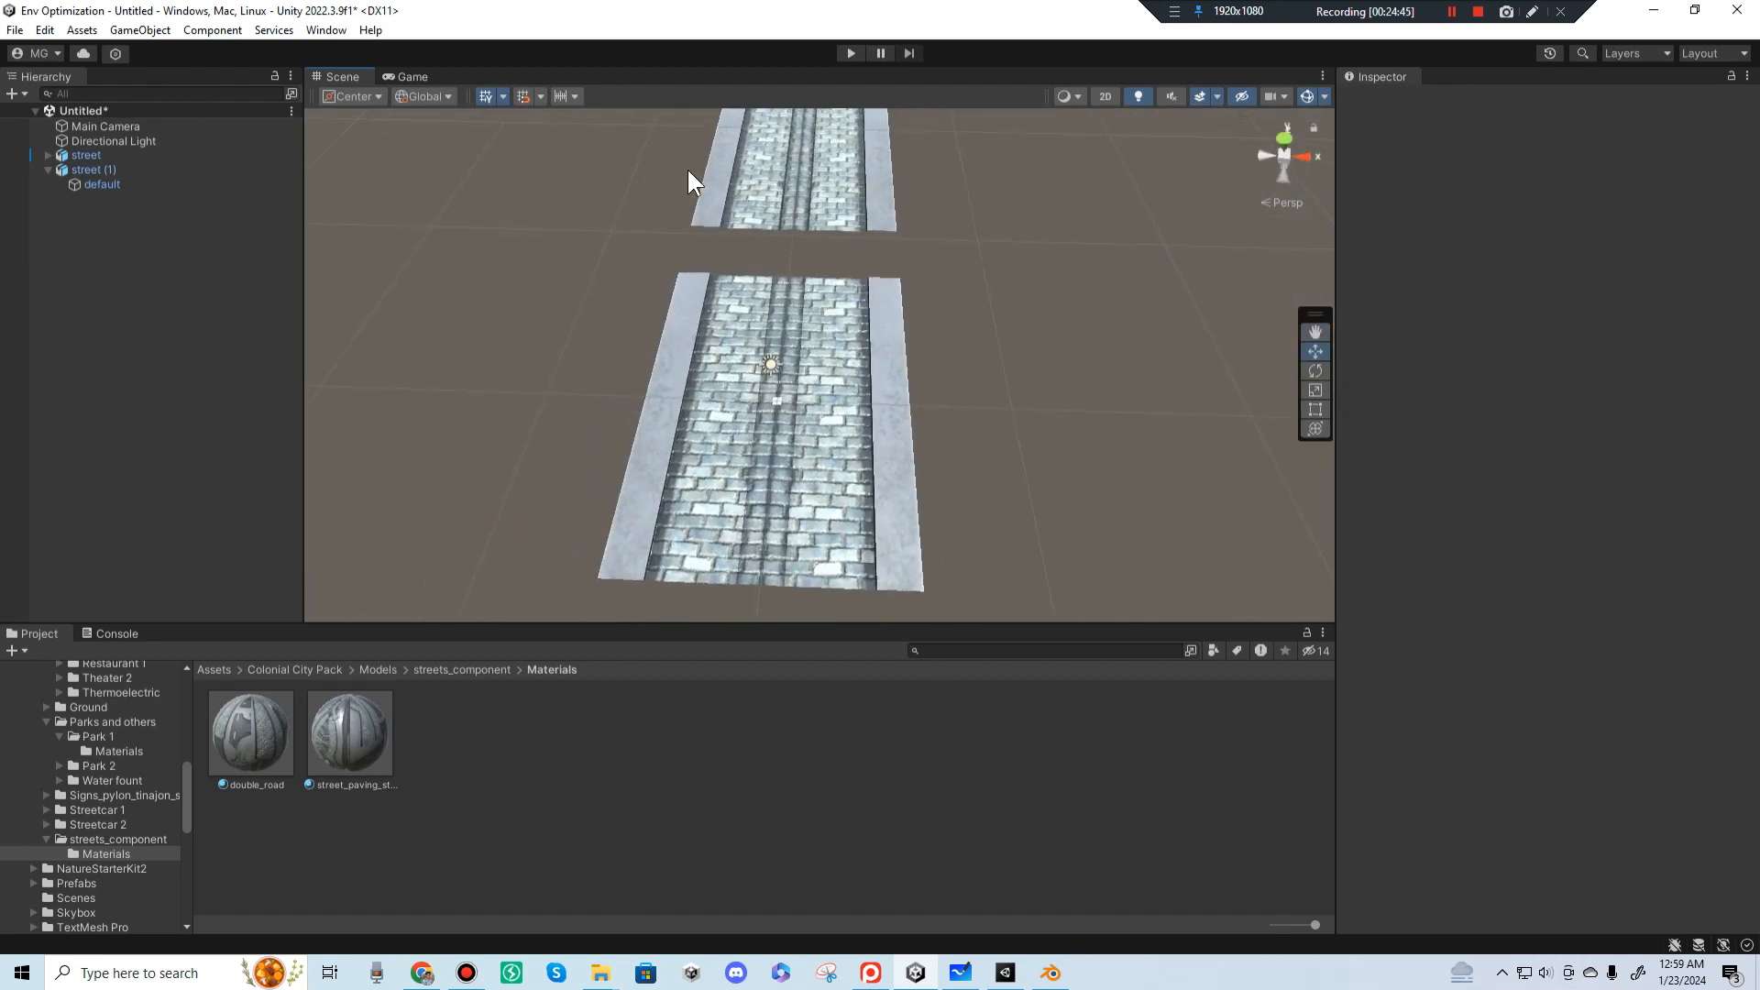
pyautogui.click(1074, 96)
pyautogui.click(1092, 141)
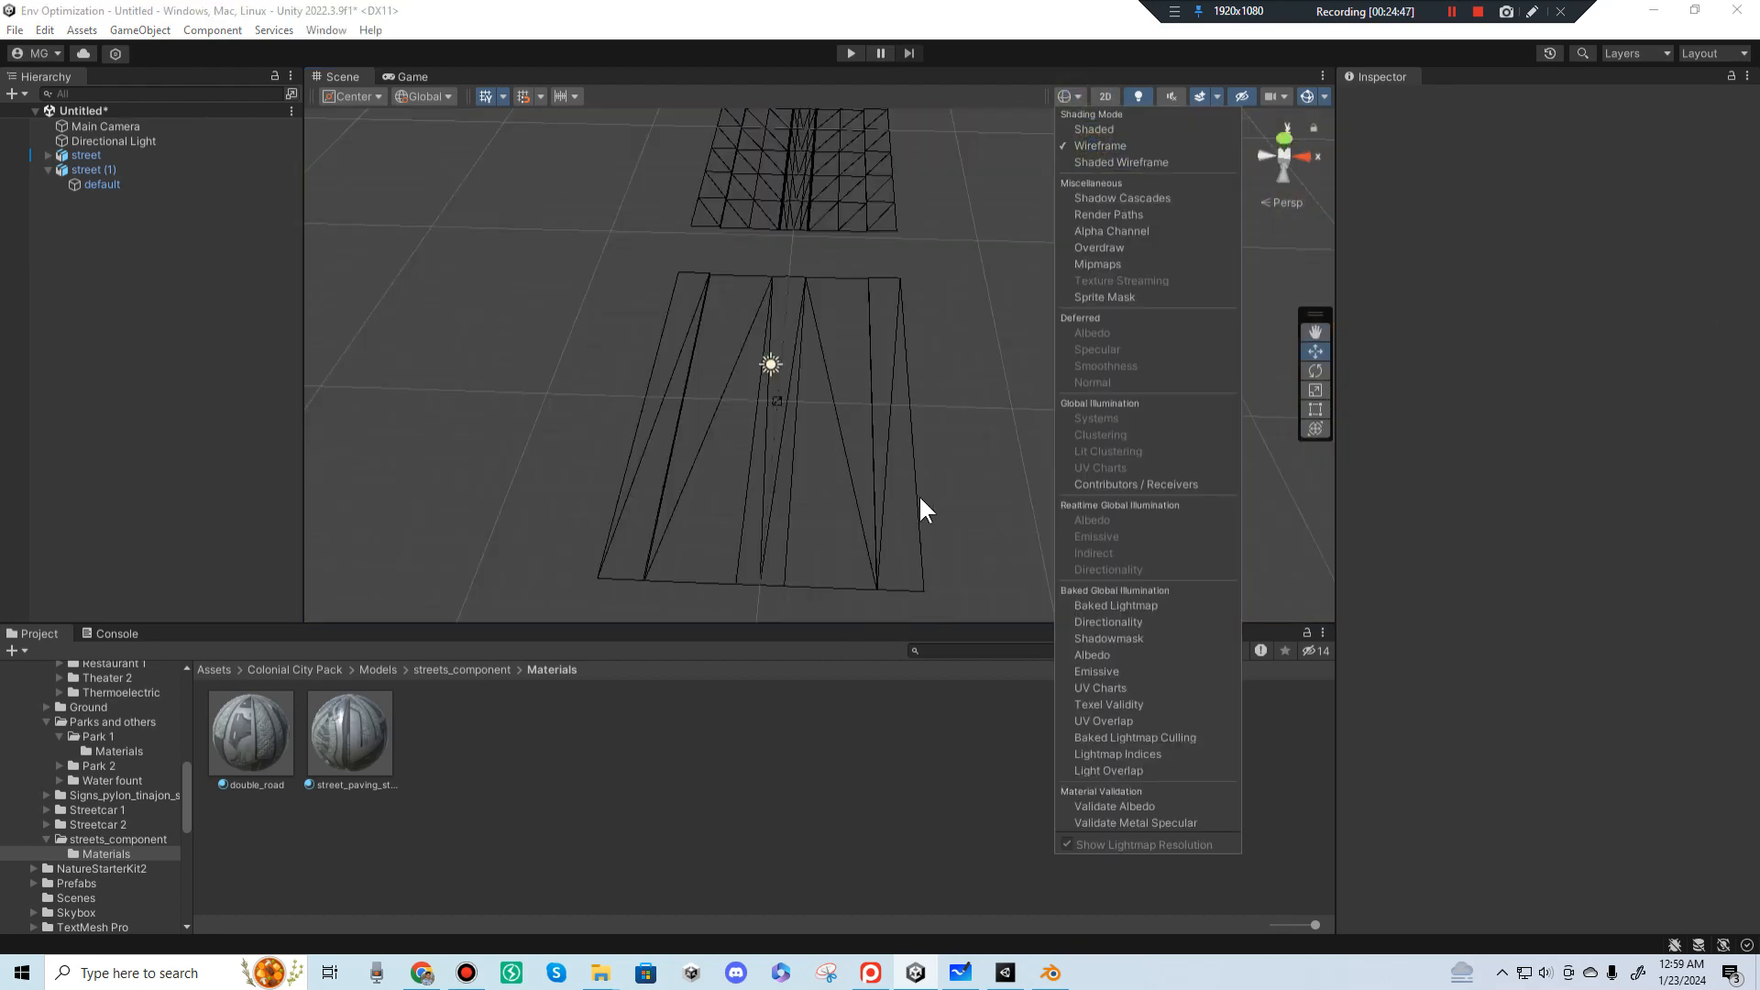
pyautogui.click(981, 484)
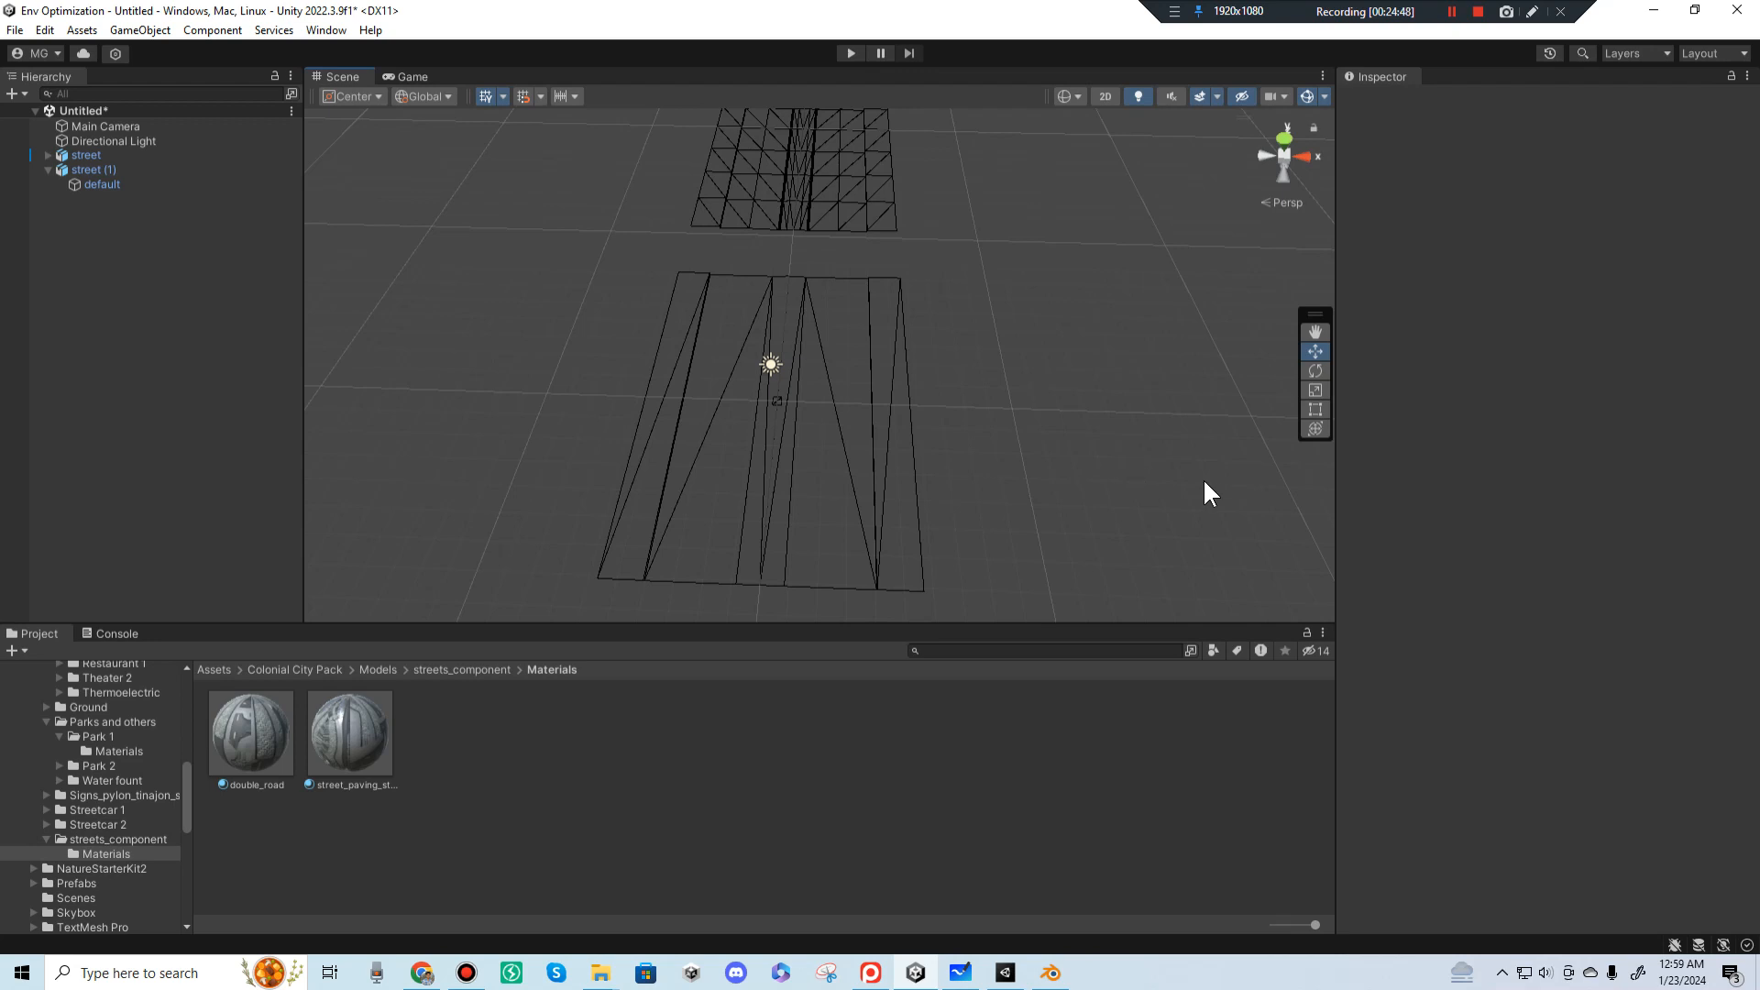
# Step: Compare the wireframe density of the simplified and original streets from above at increasing and decreasing distances
pyautogui.scroll(-2, 936, 265)
pyautogui.moveTo(980, 210); pyautogui.dragTo(981, 324, button='right')
pyautogui.scroll(-3, 980, 324)
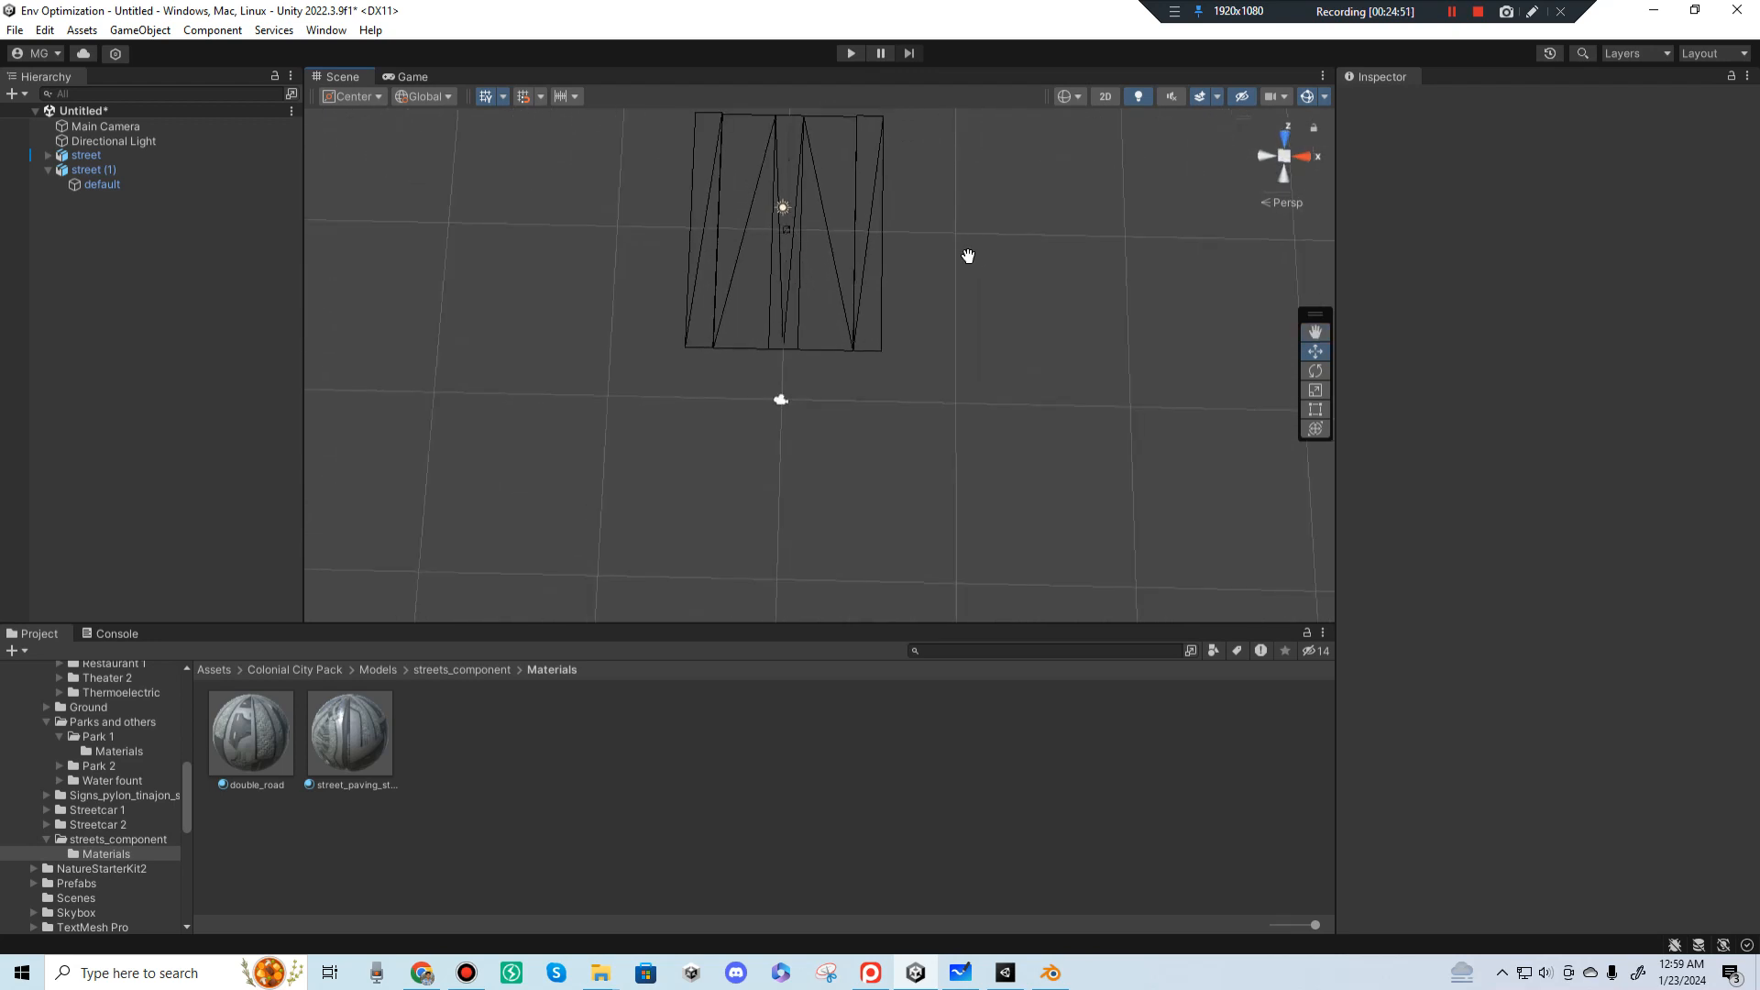
pyautogui.moveTo(970, 256); pyautogui.dragTo(987, 334, button='middle')
pyautogui.scroll(-3, 987, 334)
pyautogui.scroll(-10, 987, 336)
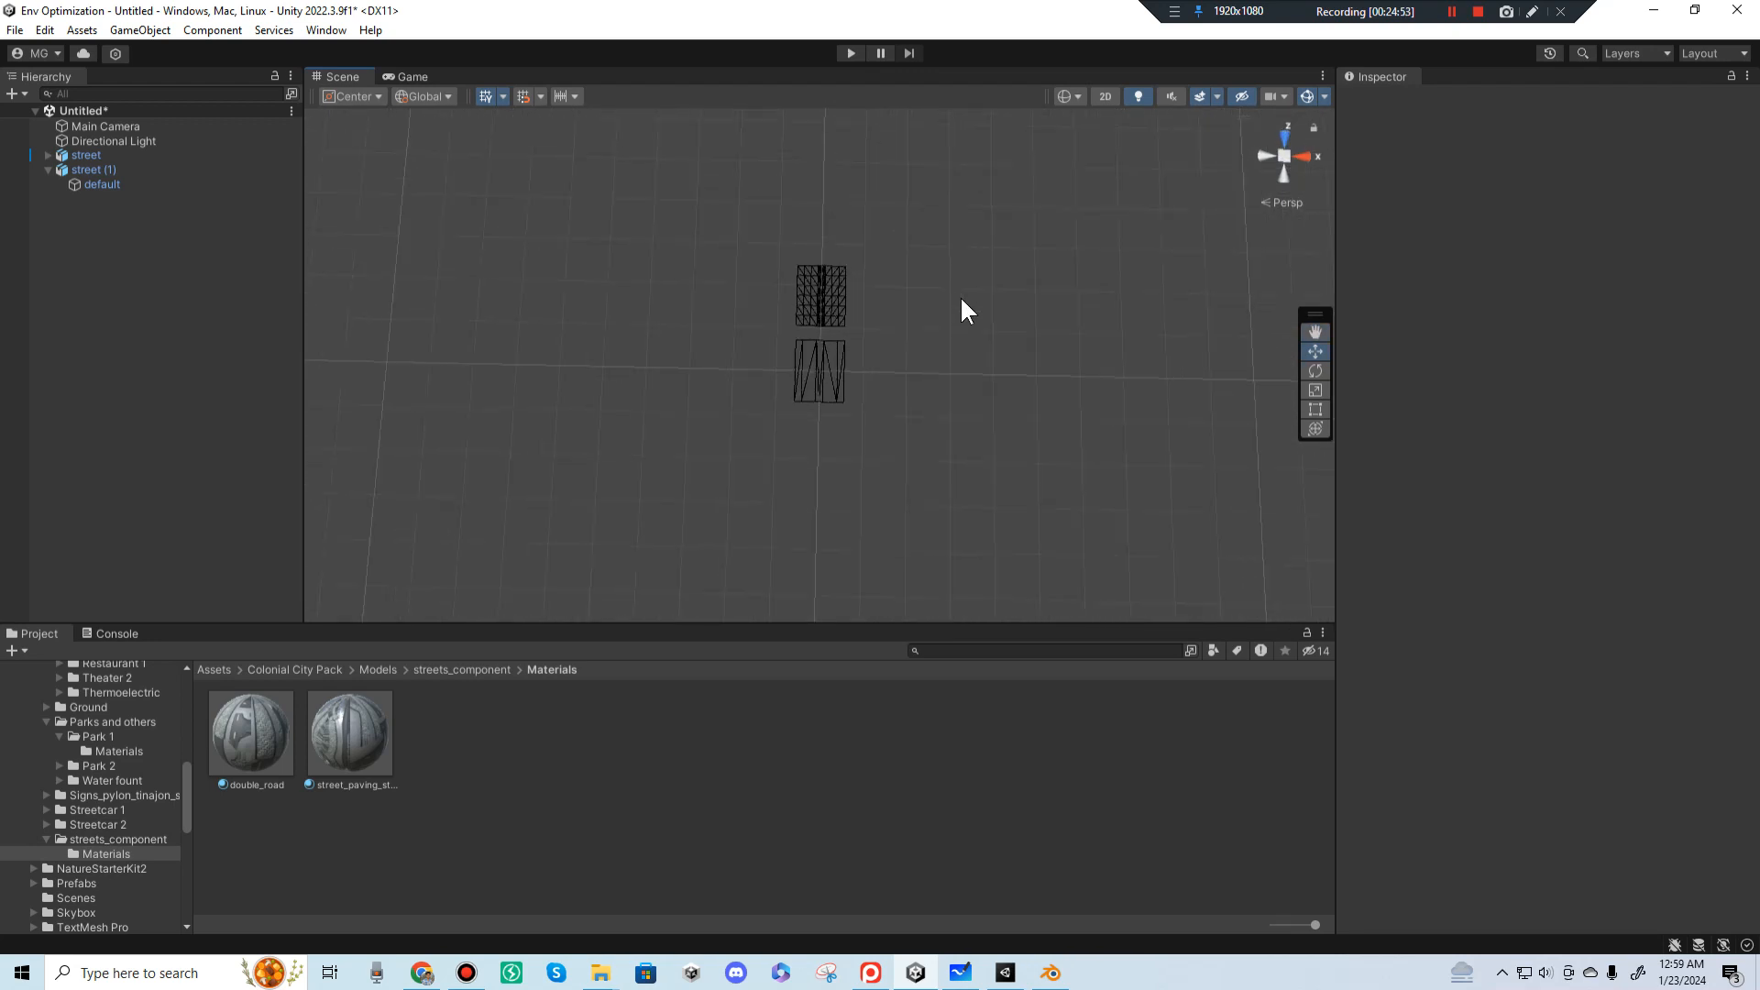
pyautogui.scroll(-2, 926, 321)
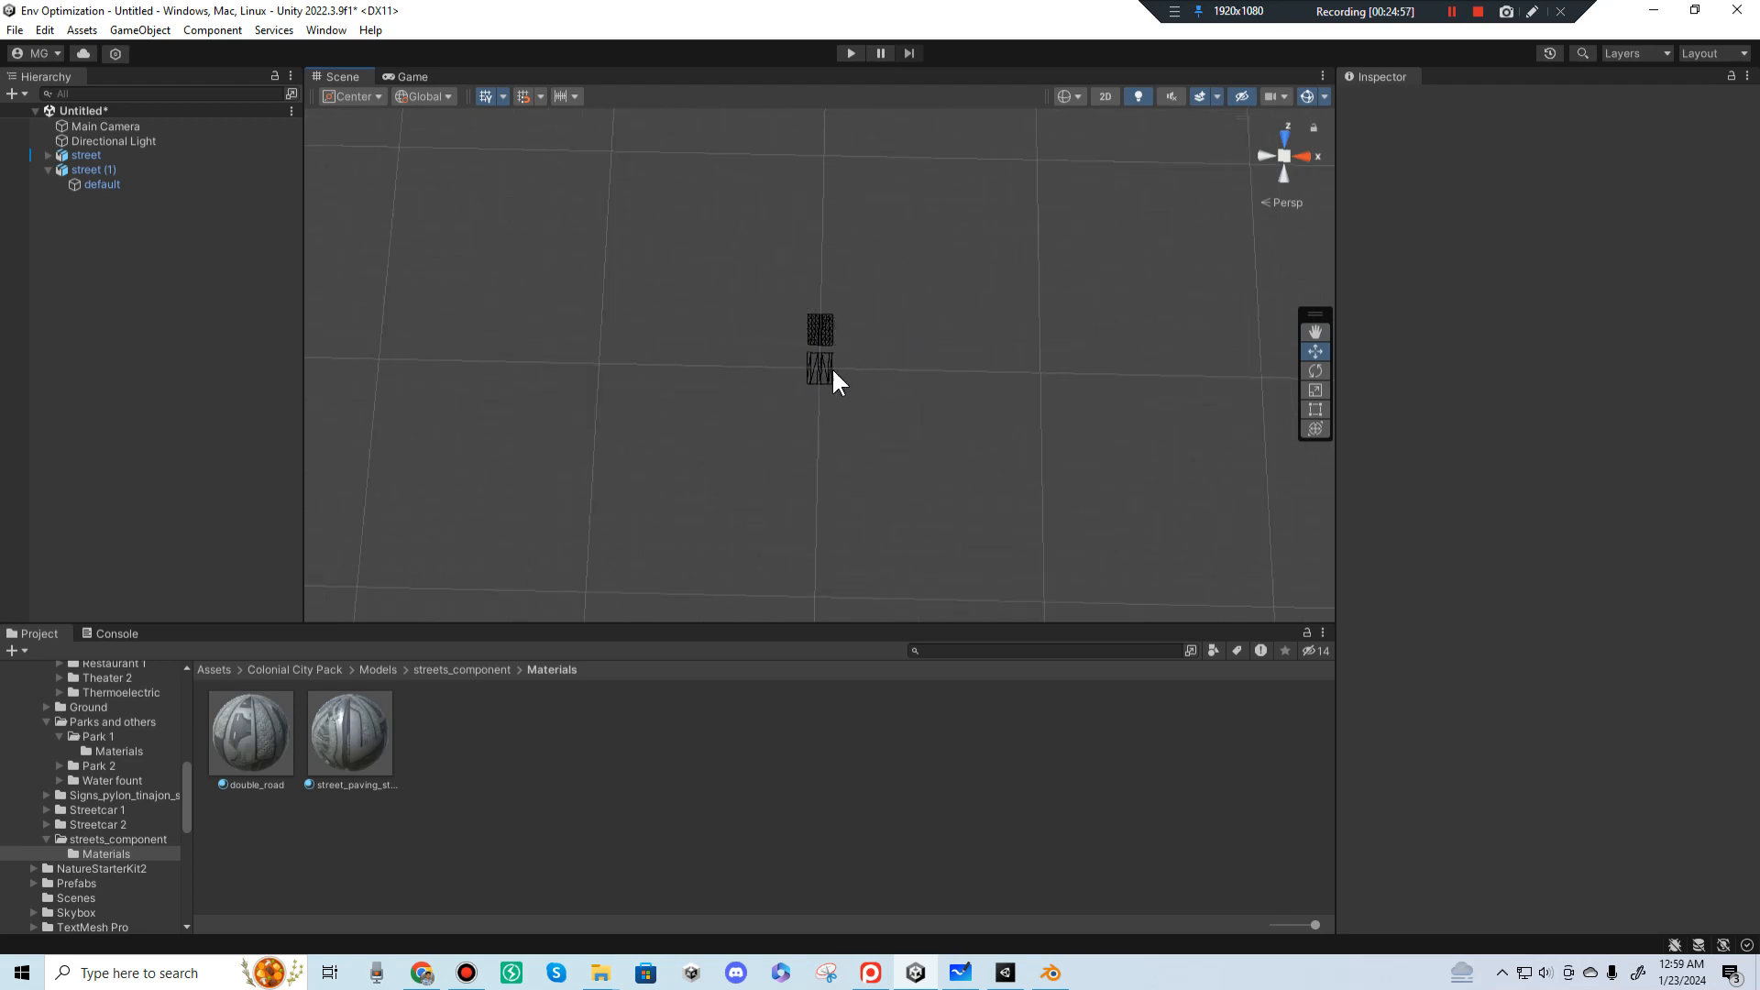
pyautogui.scroll(-5, 844, 390)
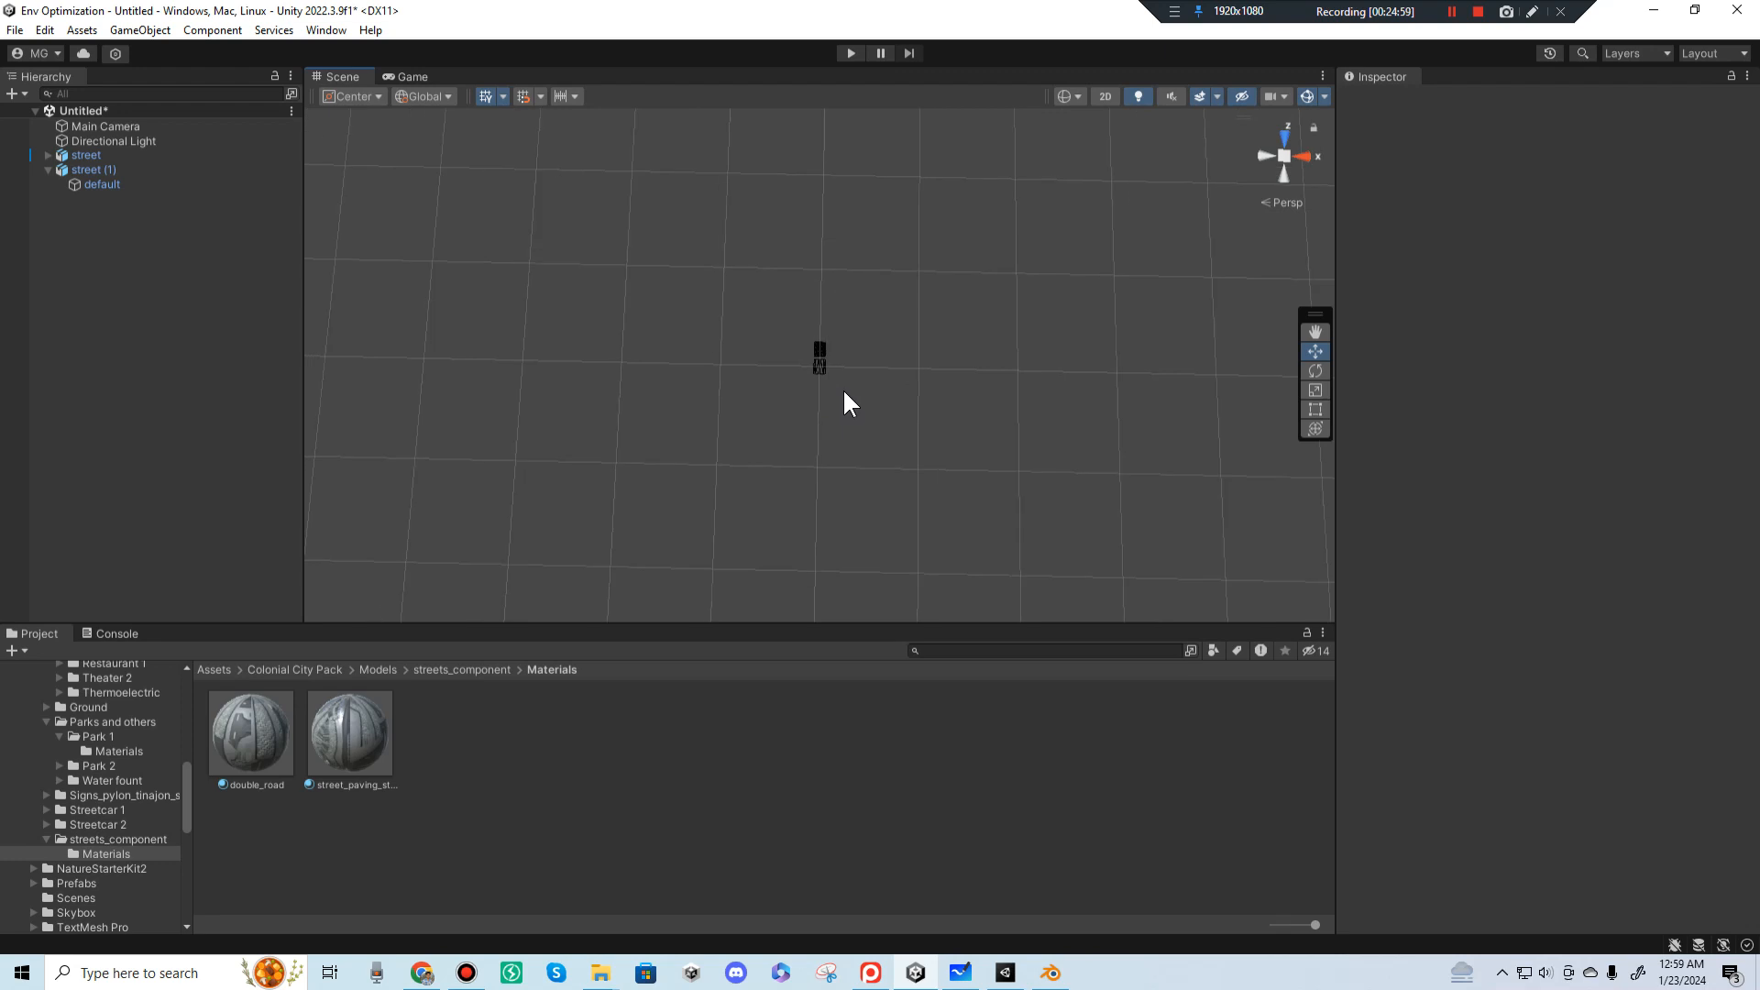
pyautogui.scroll(-3, 845, 391)
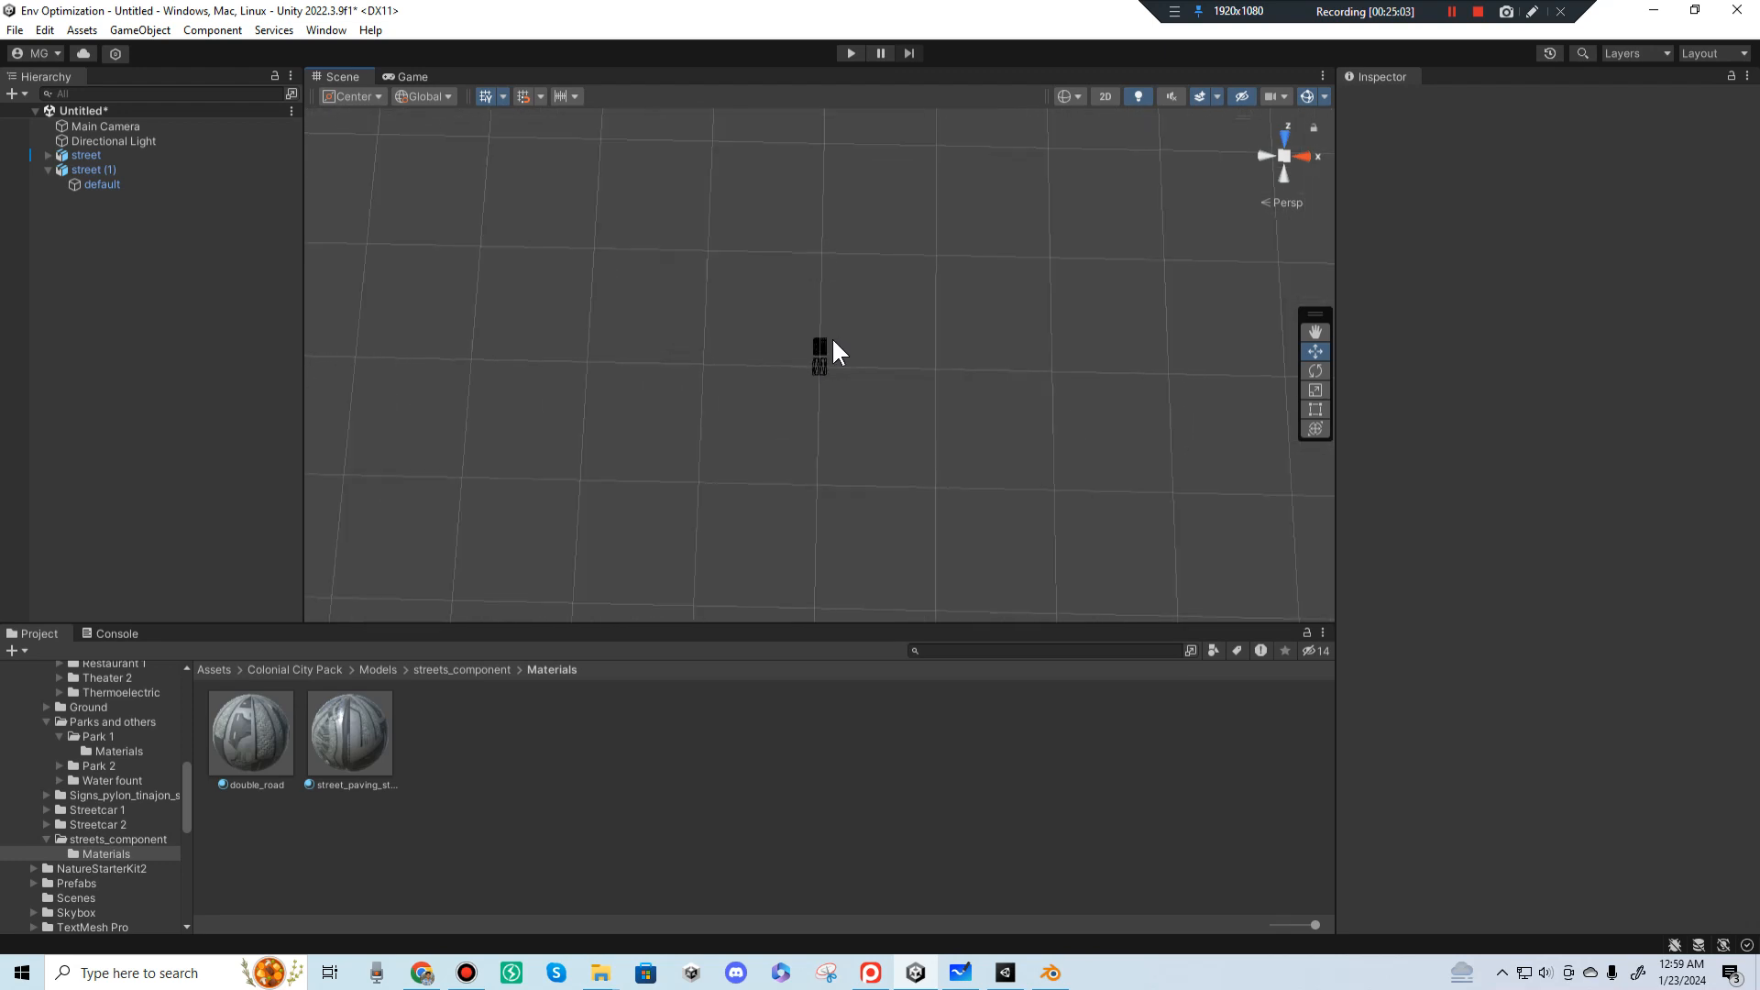
pyautogui.scroll(5, 829, 353)
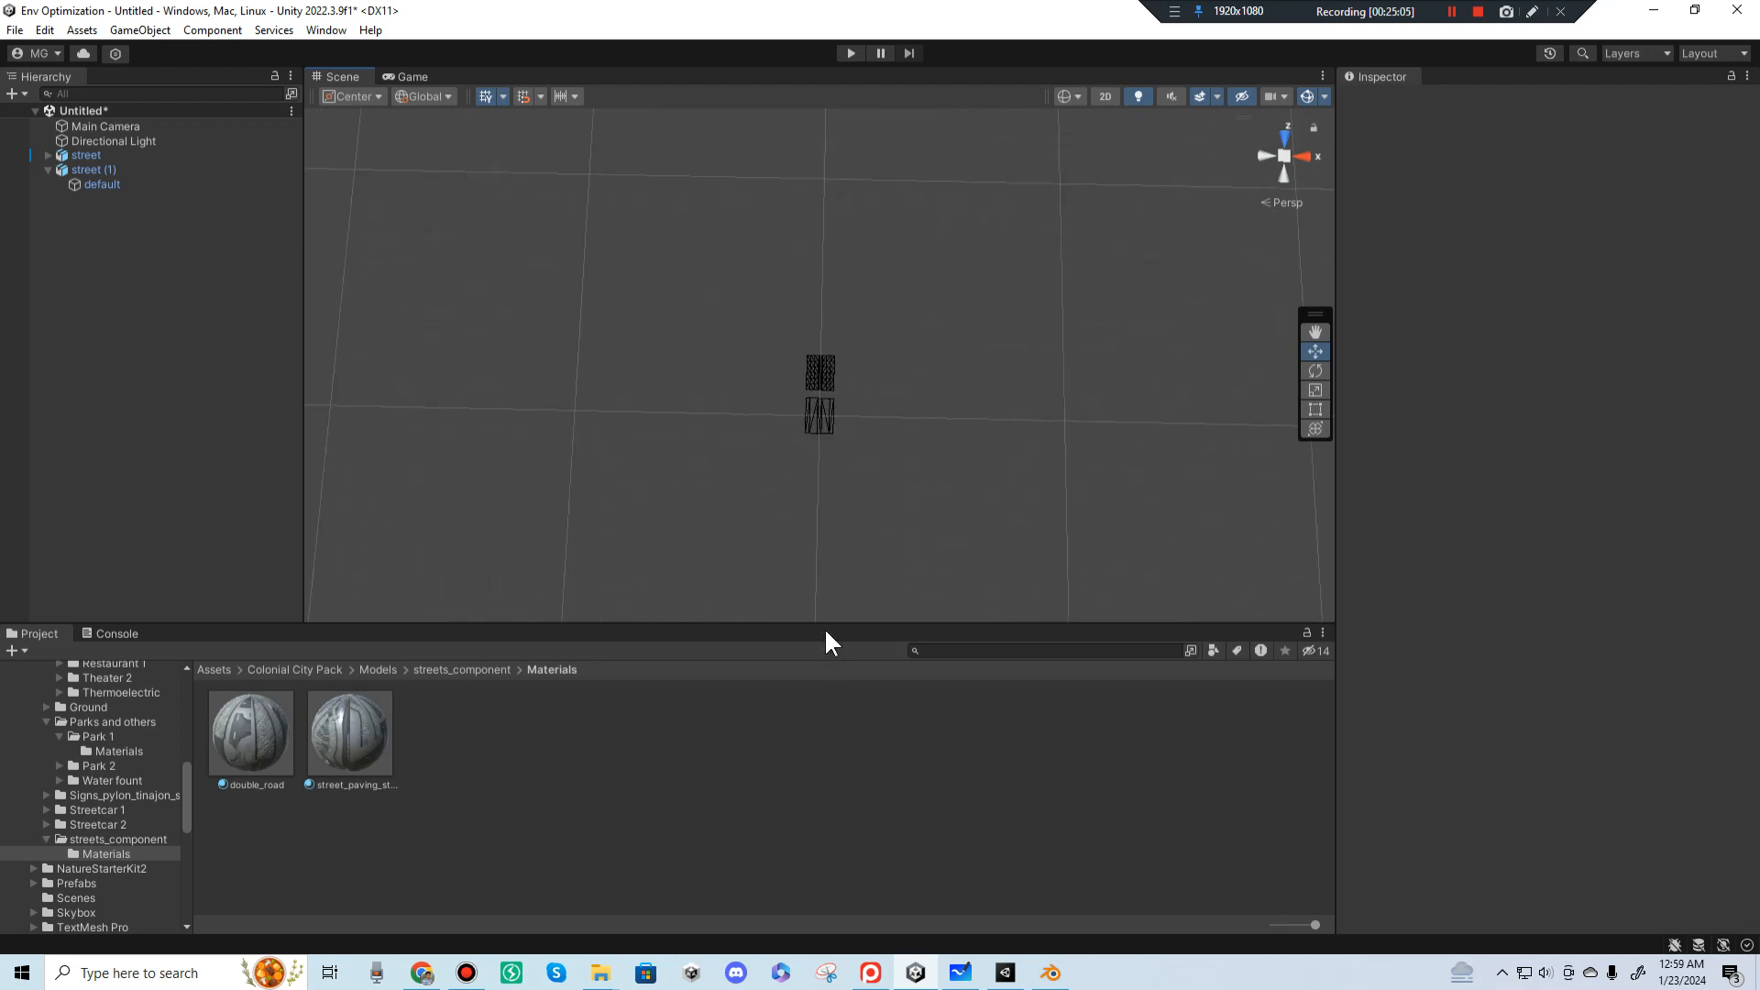
pyautogui.scroll(4, 836, 378)
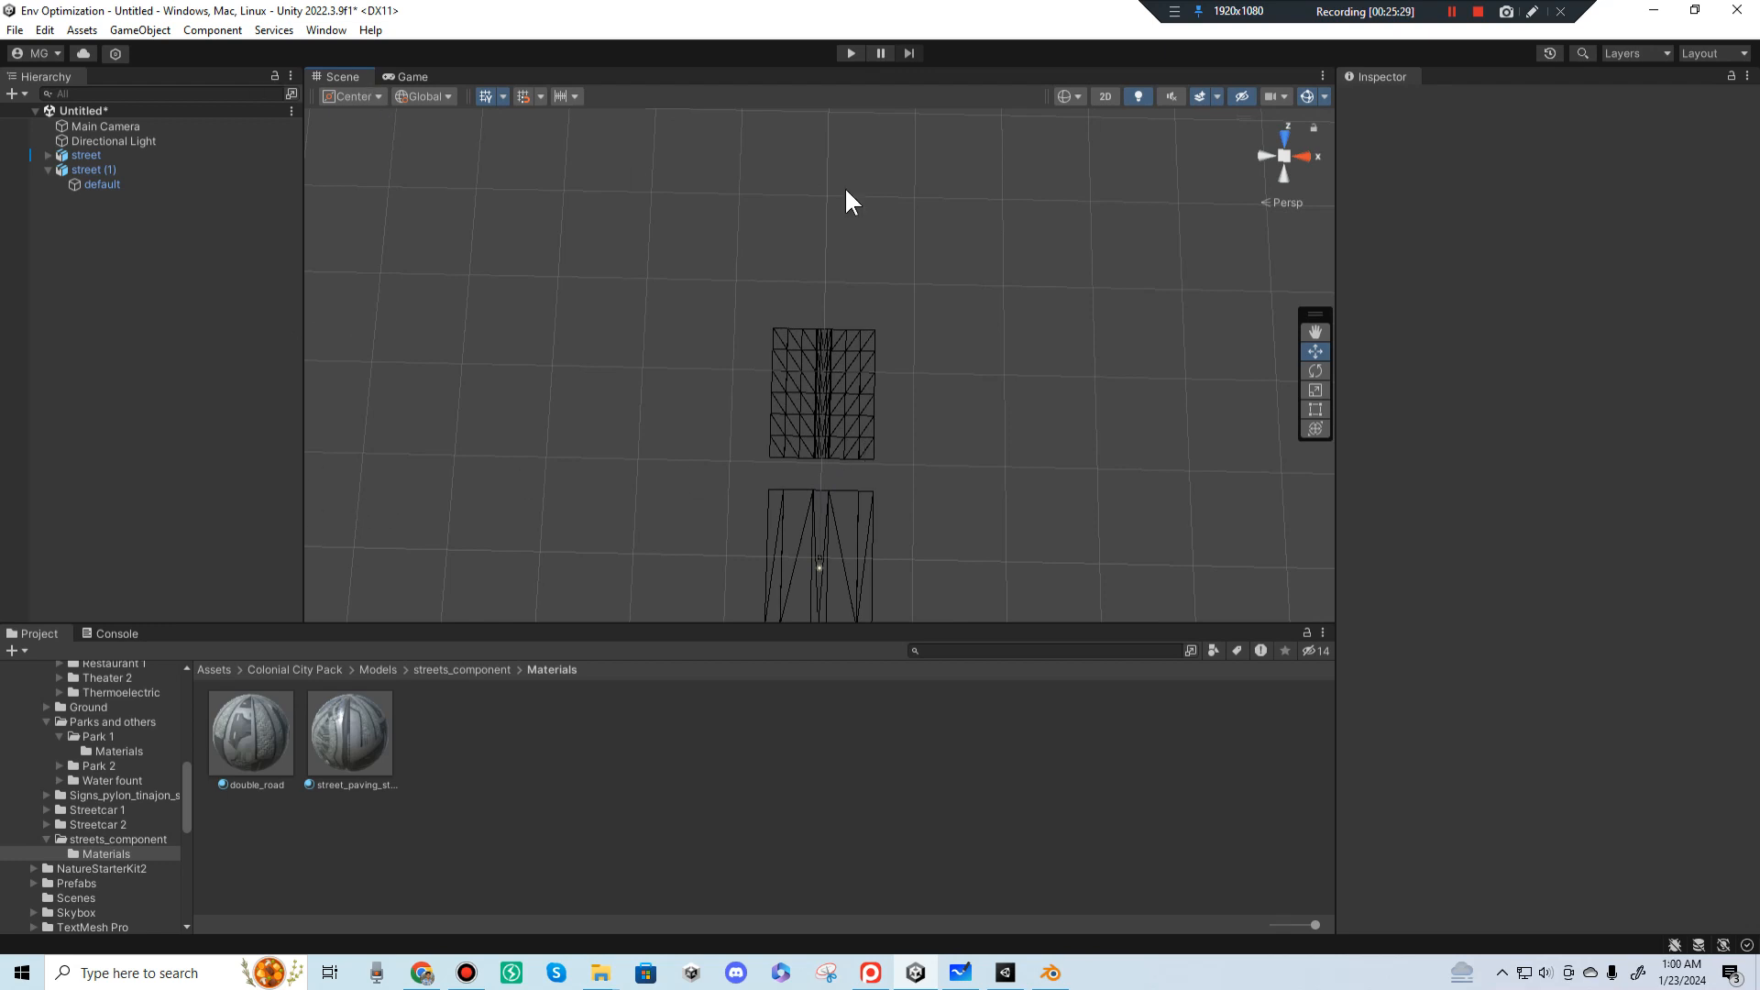
# Step: Switch the scene's shading mode back to Shaded and compare the two textured streets from a rotated overhead view
pyautogui.click(1070, 95)
pyautogui.click(1072, 130)
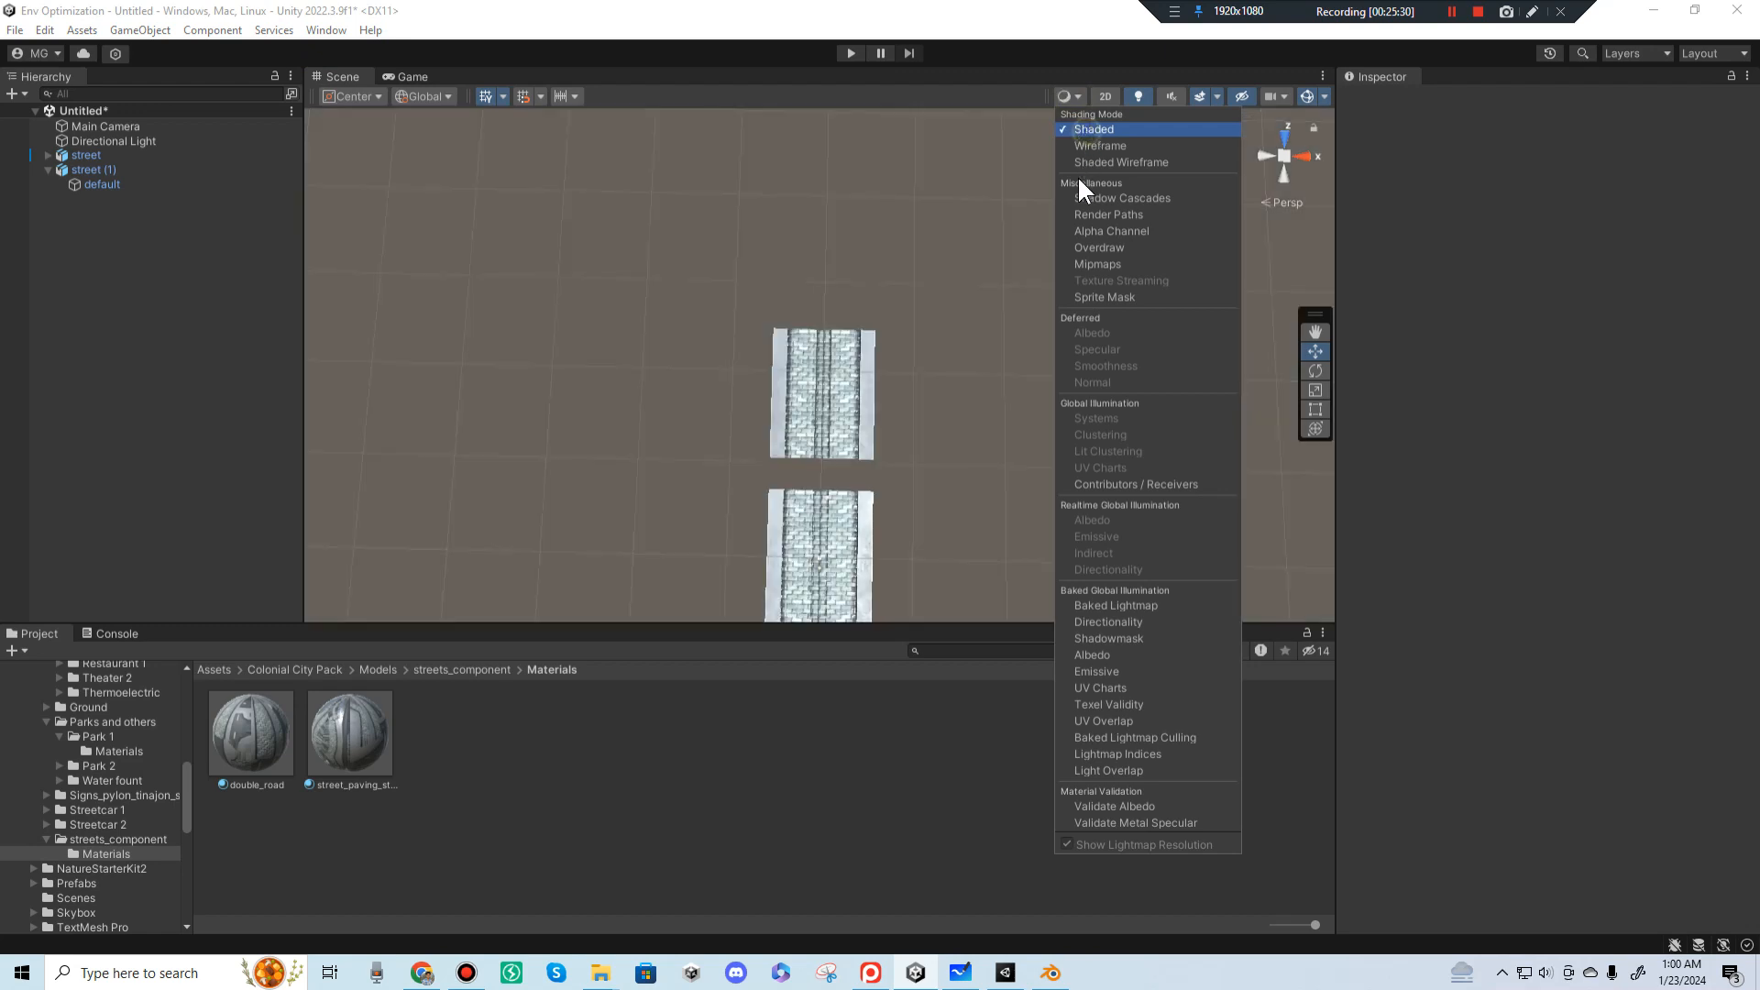
pyautogui.moveTo(981, 335)
pyautogui.mouseDown(button='right')
pyautogui.moveTo(683, 401)
pyautogui.moveTo(674, 358)
pyautogui.mouseUp(button='right')
pyautogui.moveTo(822, 257); pyautogui.dragTo(973, 206, button='middle')
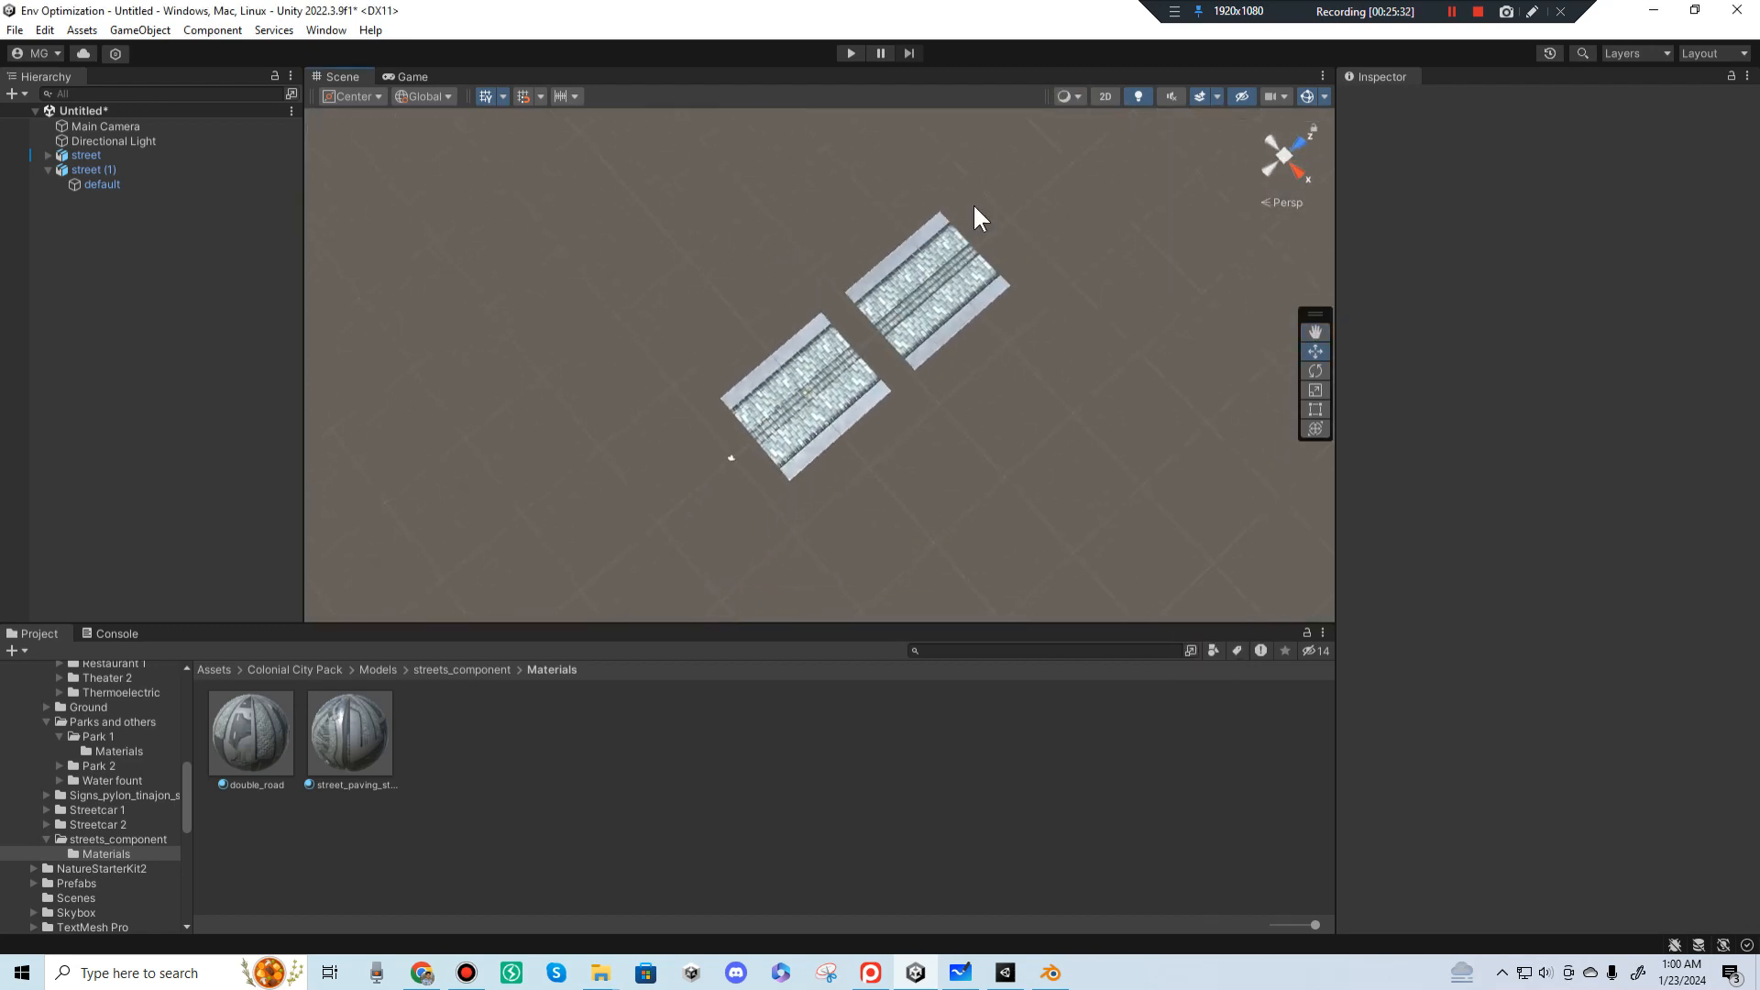